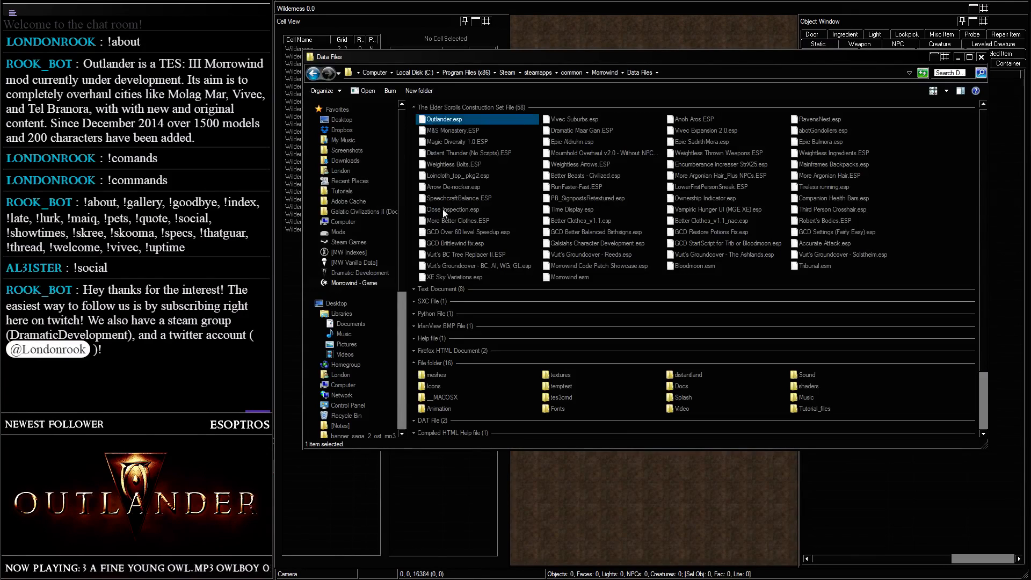
# - Paste the copied Outlander.esp into the Plugins folder inside Dramatic Development
pyautogui.click(371, 273)
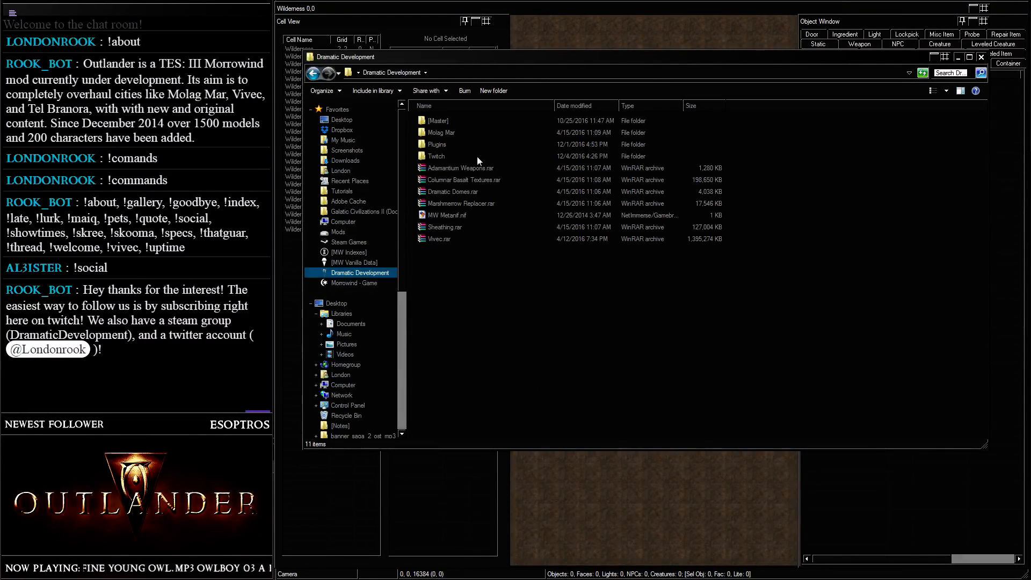
pyautogui.doubleClick(437, 145)
pyautogui.rightClick(791, 153)
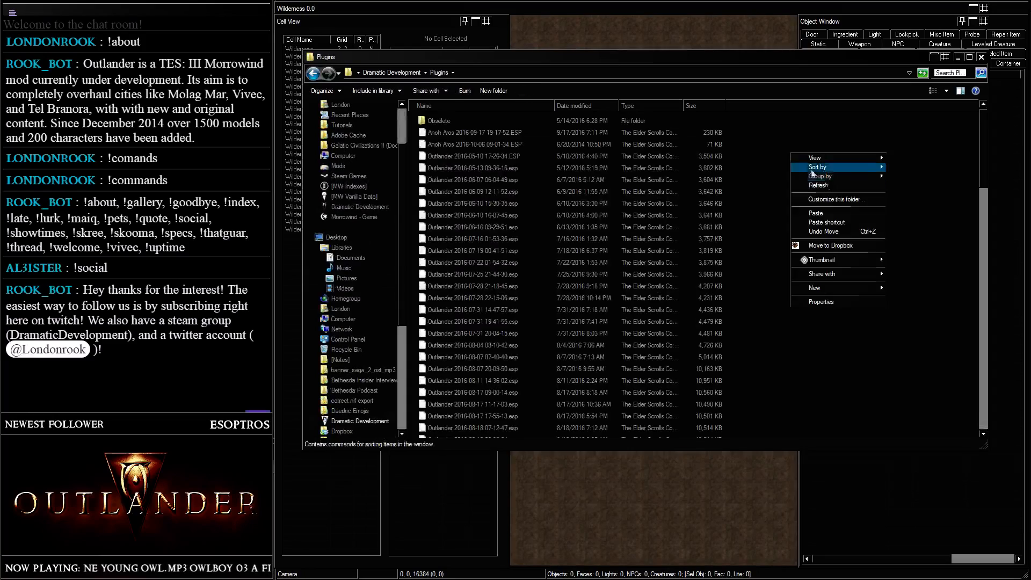
pyautogui.click(822, 214)
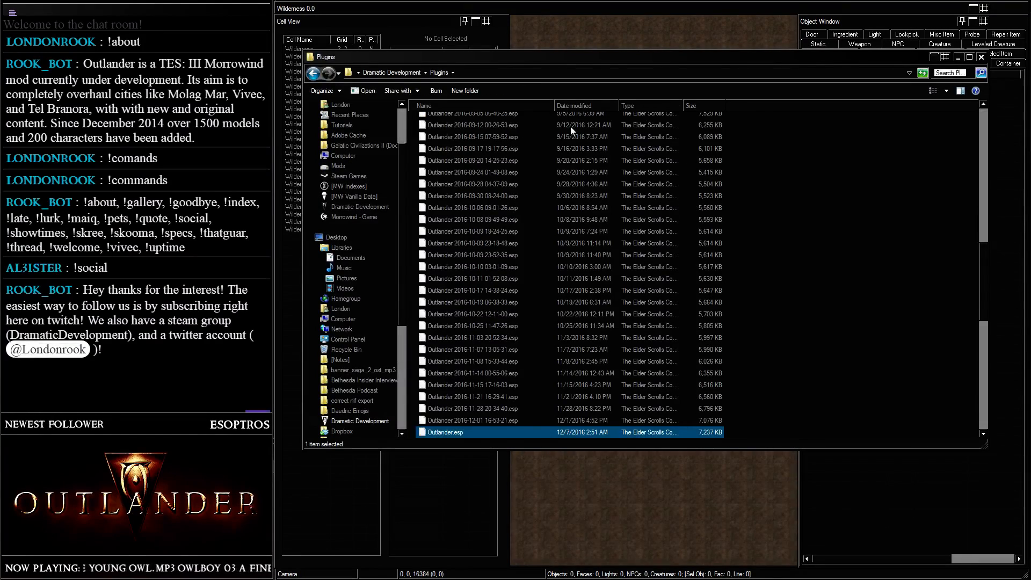
pyautogui.scroll(10, 570, 127)
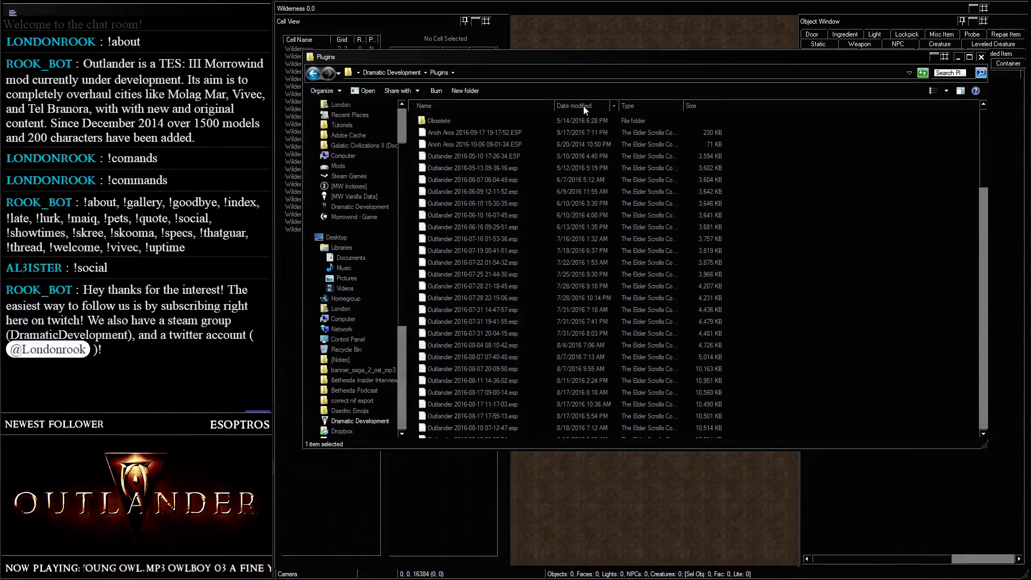
pyautogui.click(584, 107)
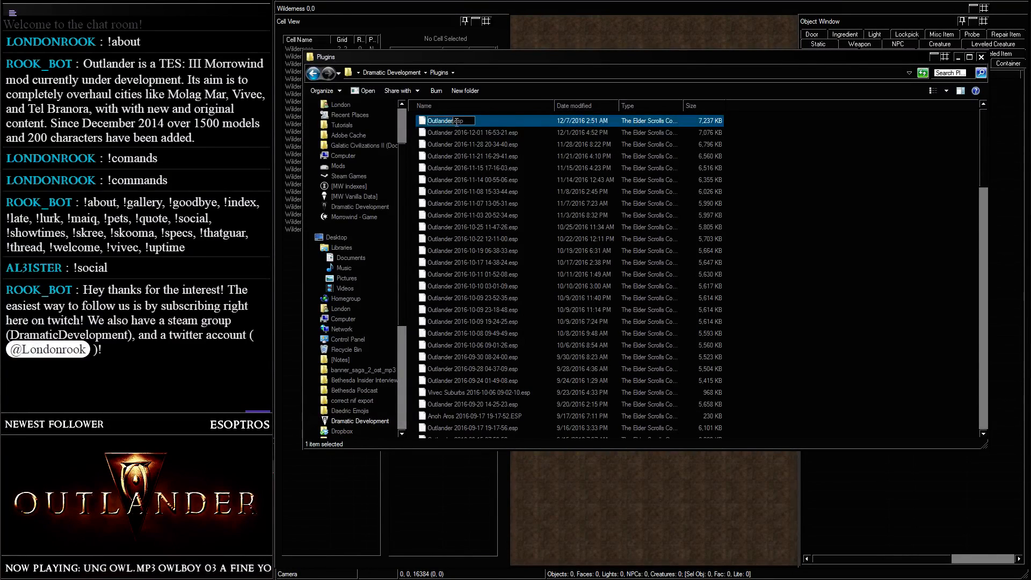
pyautogui.press('F2')
pyautogui.press('Right')
pyautogui.write('2016-12-07 16-06-33')
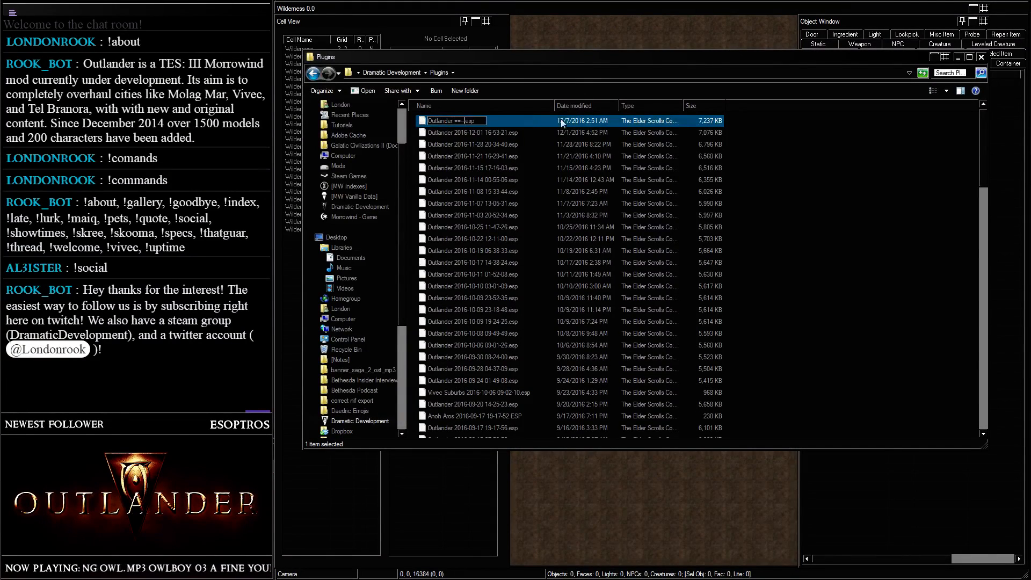
pyautogui.click(564, 163)
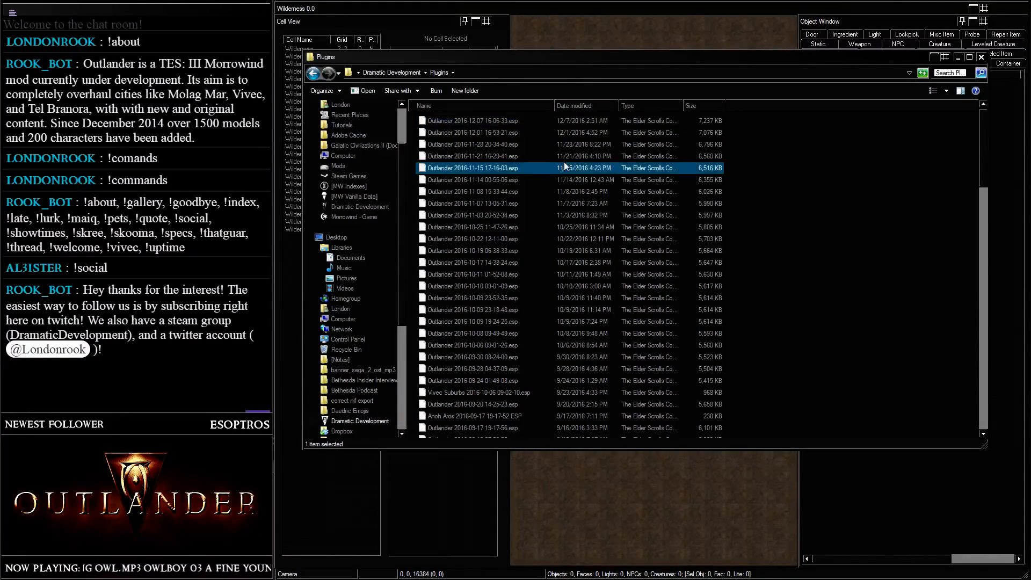
# - Close the file browser and load Outlander.esp as the active plugin file, accepting all loading warnings at once
pyautogui.click(981, 57)
pyautogui.click(280, 2)
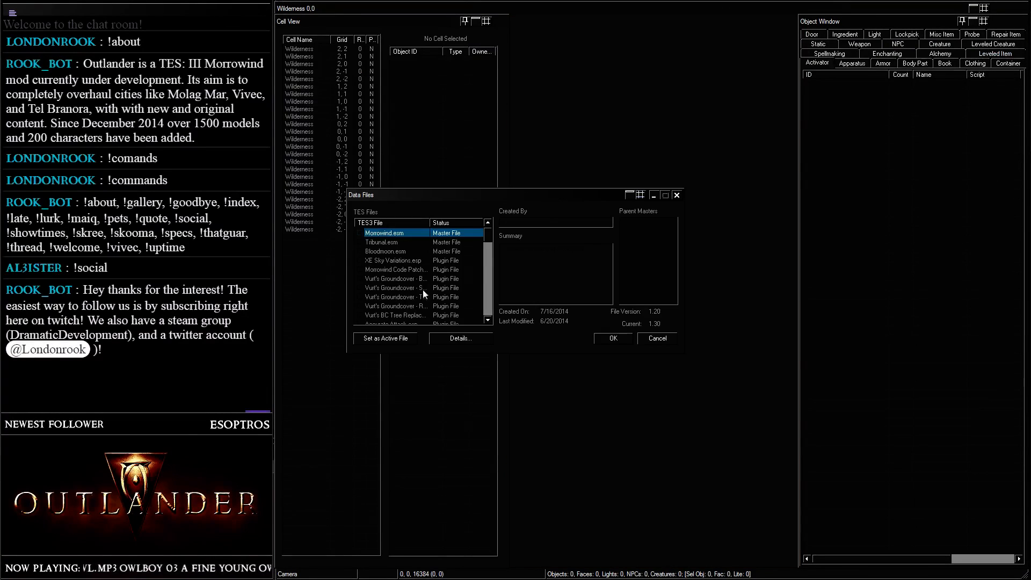
pyautogui.scroll(-5, 438, 302)
pyautogui.click(407, 316)
pyautogui.click(382, 336)
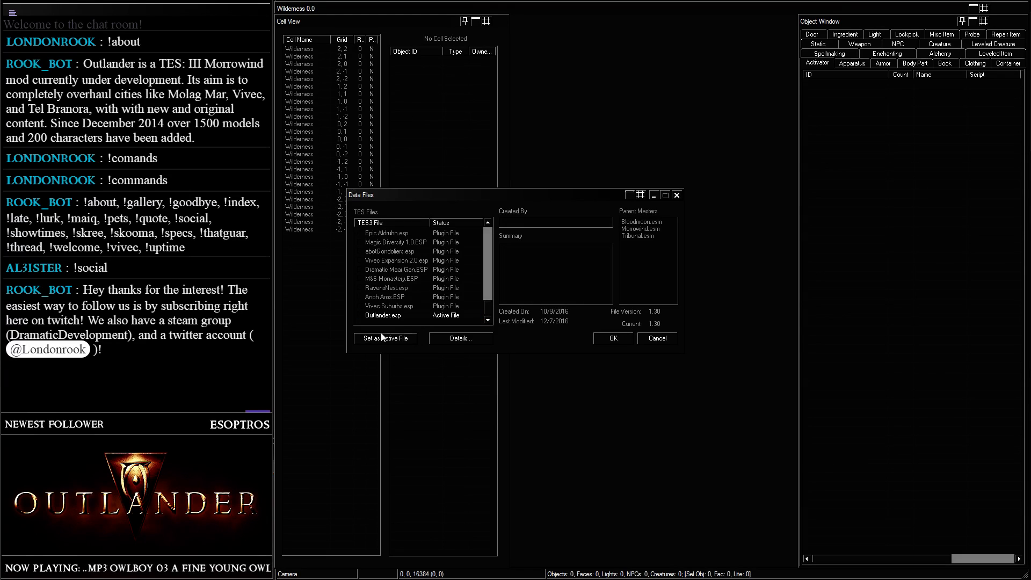
pyautogui.click(611, 340)
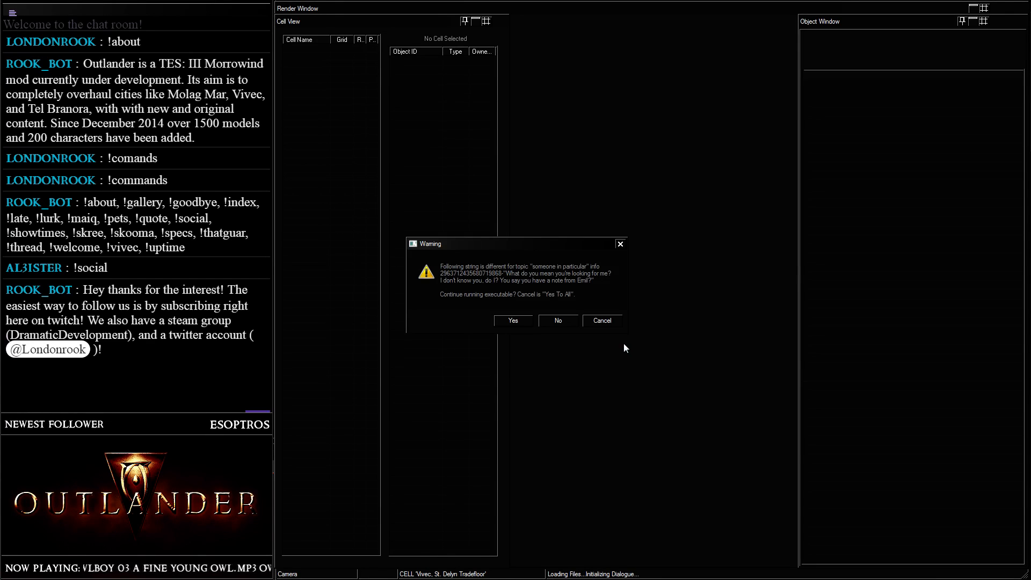
pyautogui.press('Tab')
pyautogui.press('Tab')
pyautogui.press('Return')
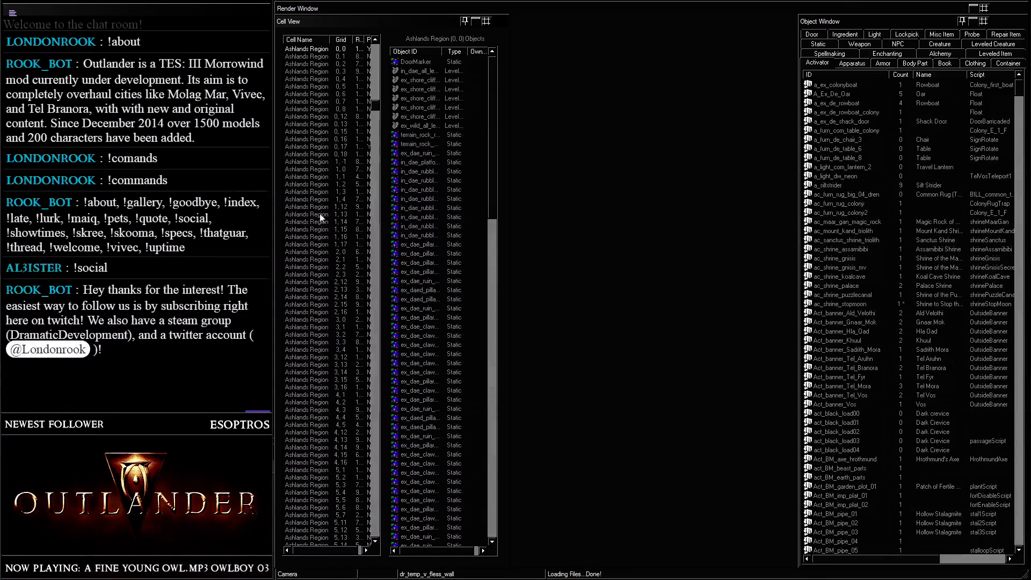
# - Find the Vivec, Arena cells in the cell list and widen the Cell Name column to show full names
pyautogui.click(296, 193)
pyautogui.write('vivec, ar')
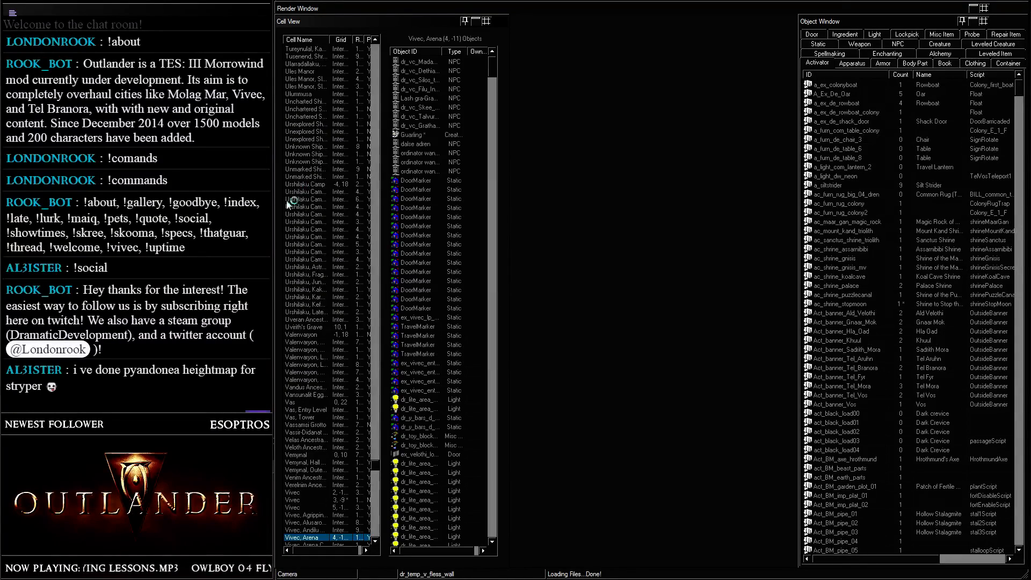
pyautogui.scroll(-17, 330, 211)
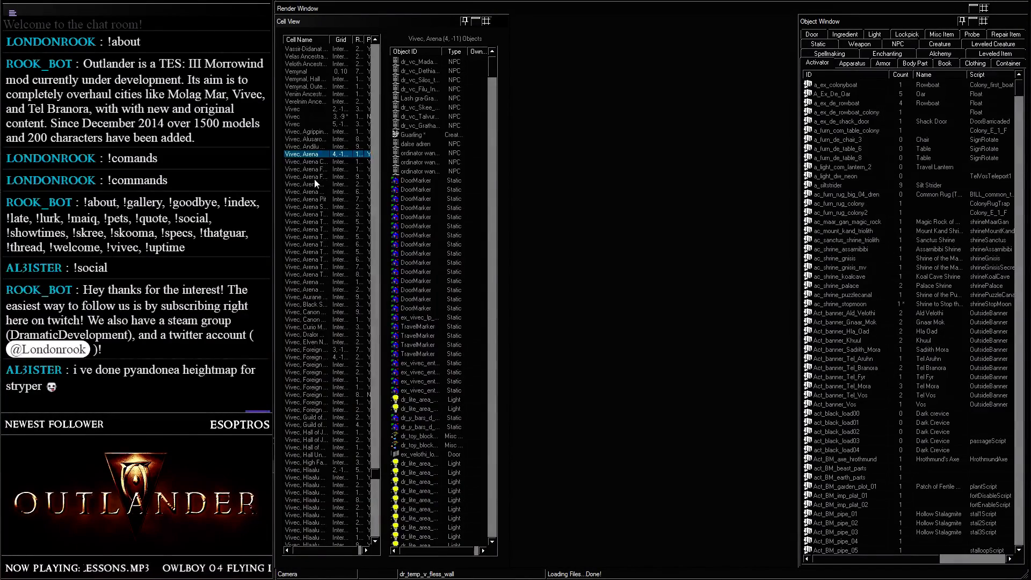
pyautogui.scroll(-6, 314, 179)
pyautogui.click(332, 49)
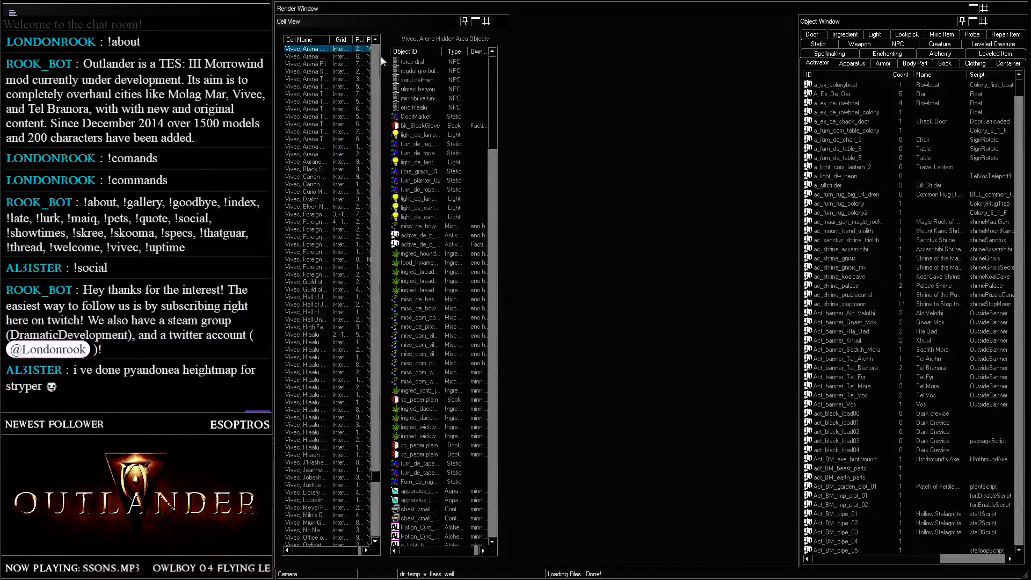
pyautogui.moveTo(329, 39); pyautogui.dragTo(365, 41)
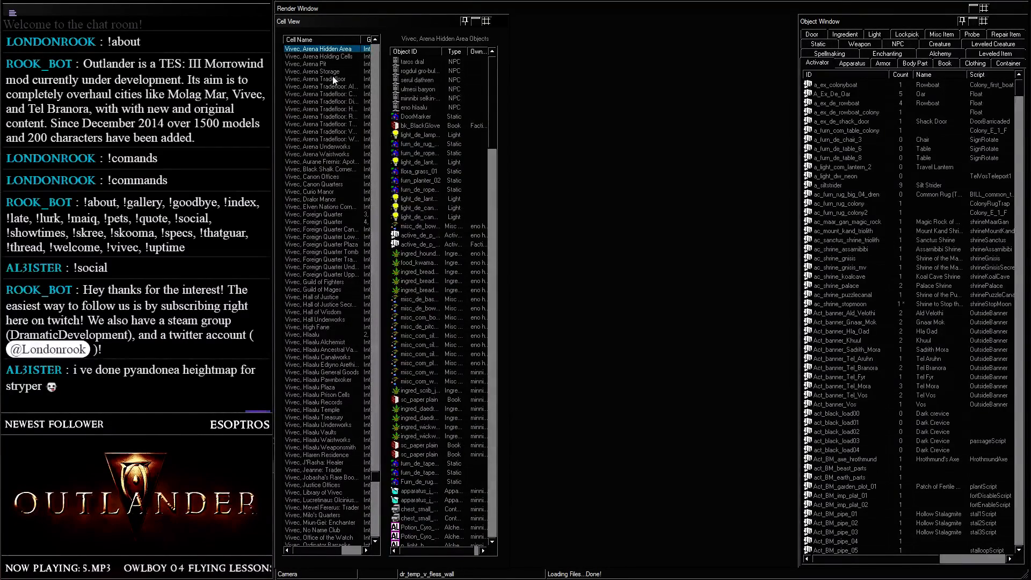
# - Browse the Vivec tradefloor cells and load Vivec, St. Delyn Tradefloor into the render view
pyautogui.scroll(-6, 335, 181)
pyautogui.scroll(-20, 338, 181)
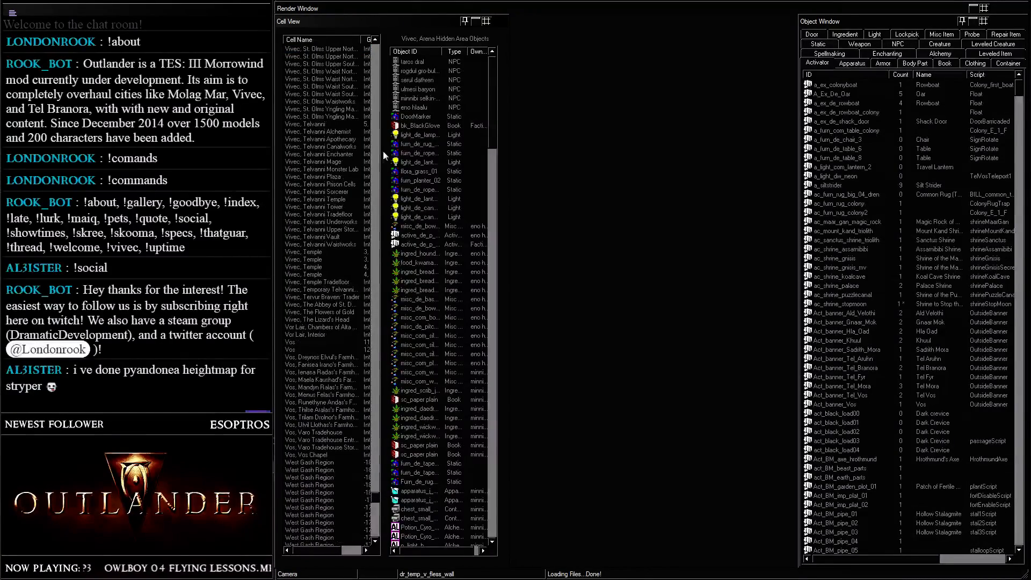
pyautogui.click(336, 215)
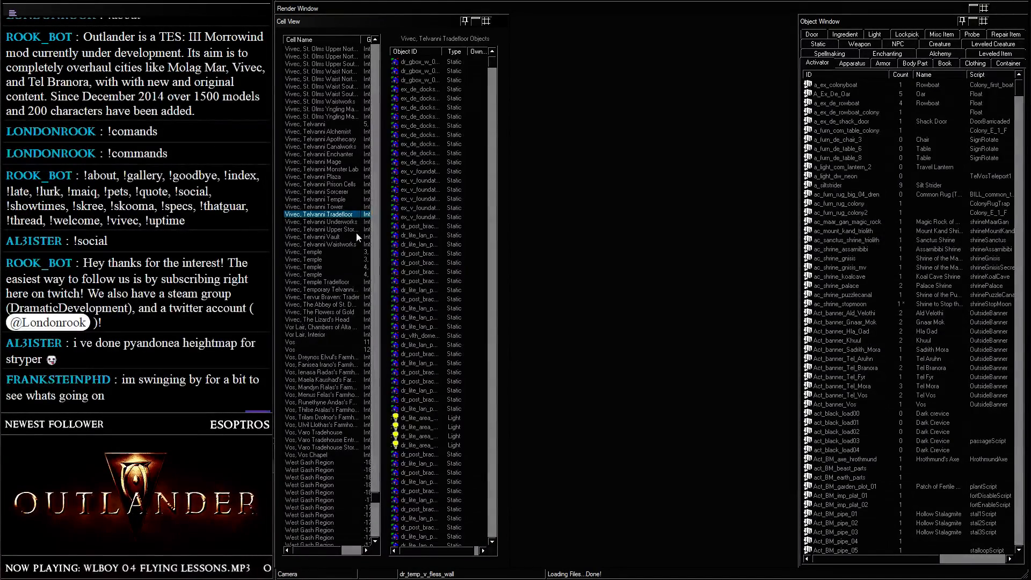
pyautogui.scroll(8, 337, 221)
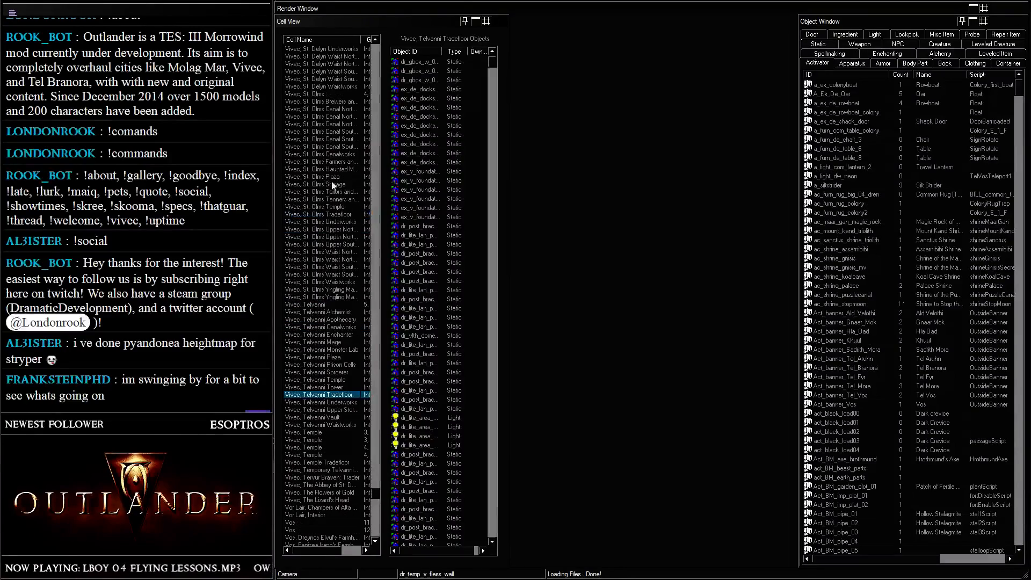
pyautogui.scroll(7, 331, 182)
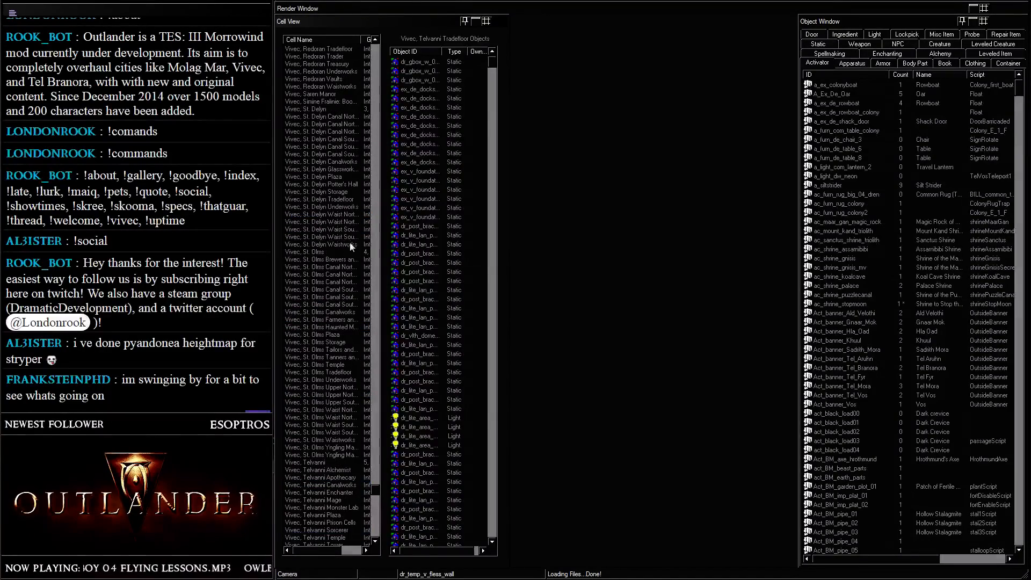
pyautogui.click(342, 199)
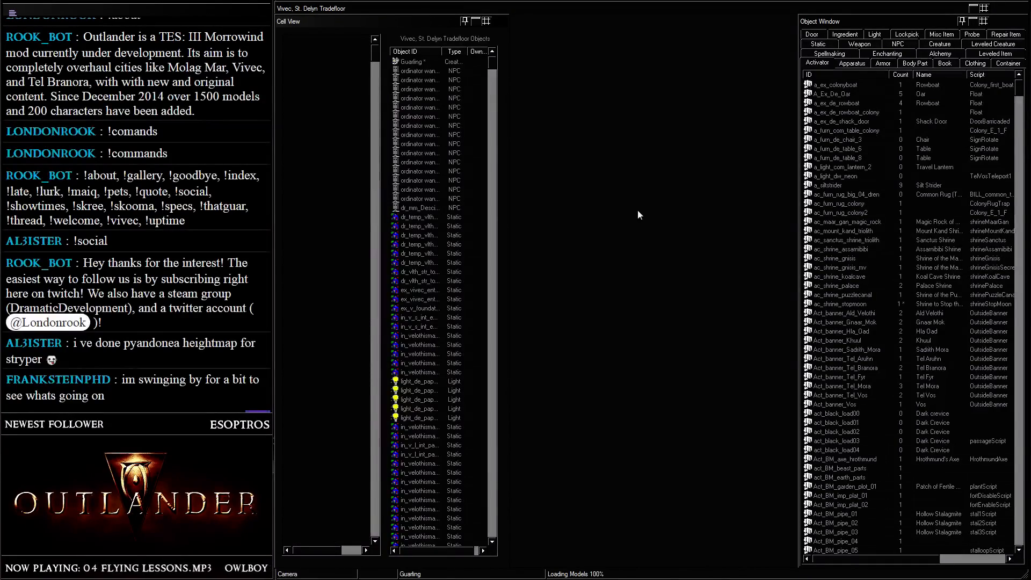
# - Examine the St. Delyn Tradefloor layout from above and from the entrance, orbiting around a tower and the entrance piece, and clear the selection
pyautogui.click(626, 290)
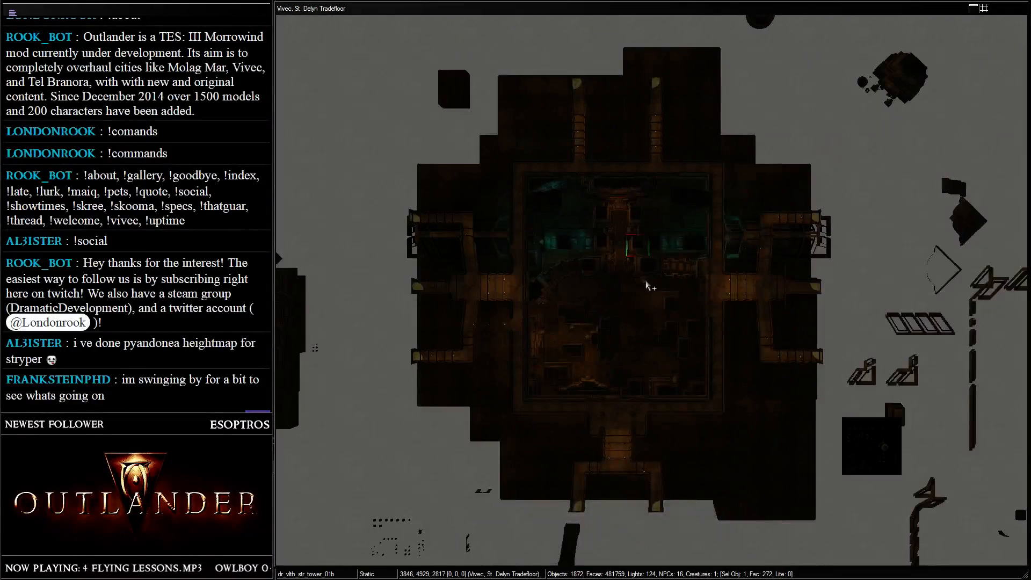
pyautogui.press('shift')
pyautogui.press('shift')
pyautogui.scroll(6, 665, 195)
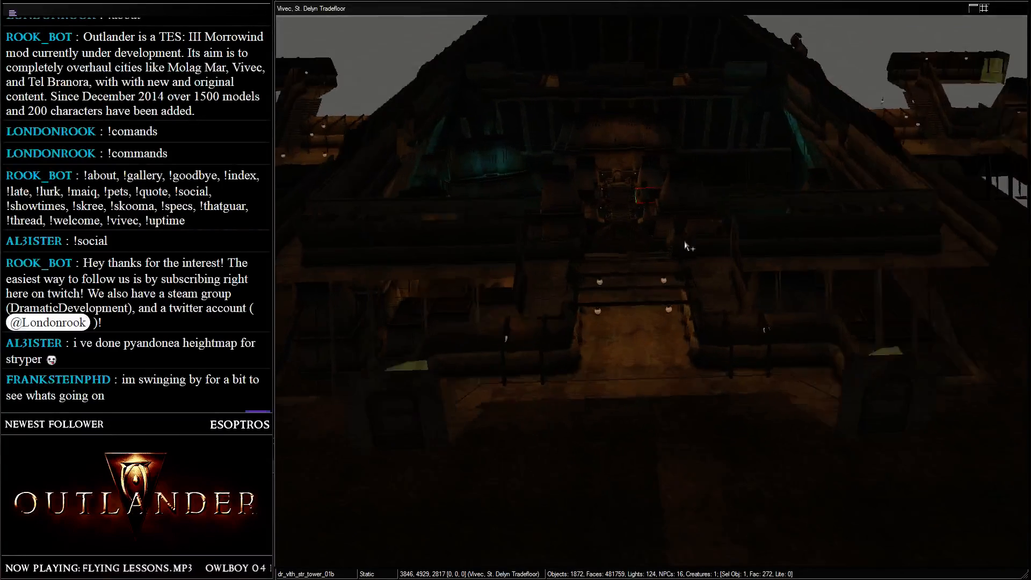
pyautogui.click(639, 265)
pyautogui.press('shift')
pyautogui.scroll(4, 653, 221)
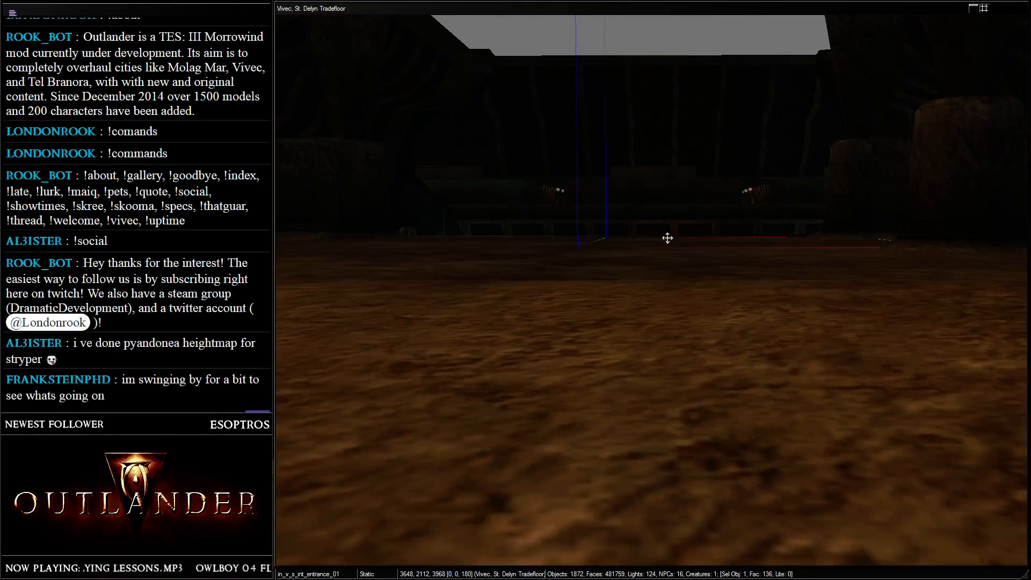
pyautogui.press('shift')
pyautogui.scroll(-5, 623, 159)
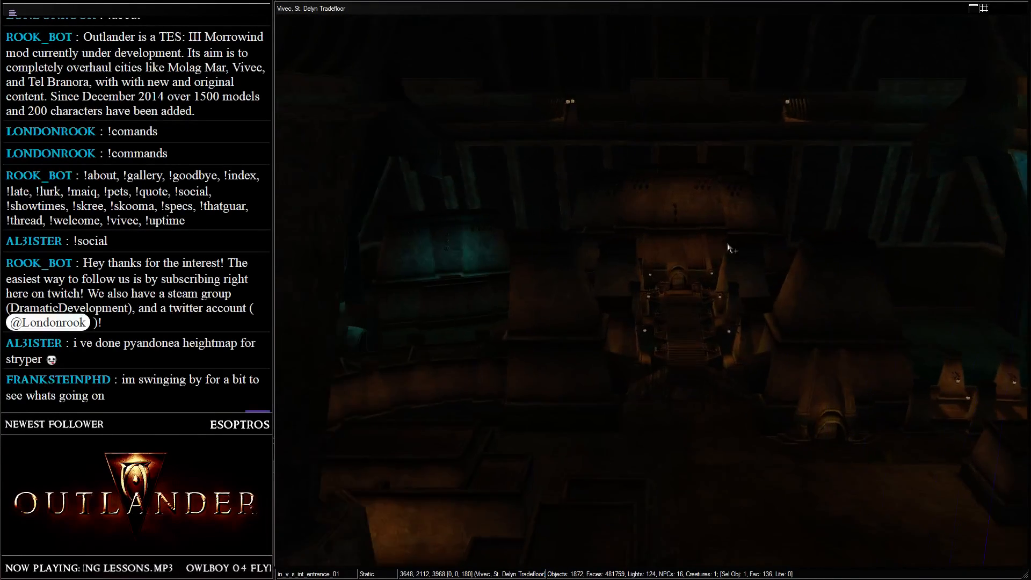
pyautogui.press('d')
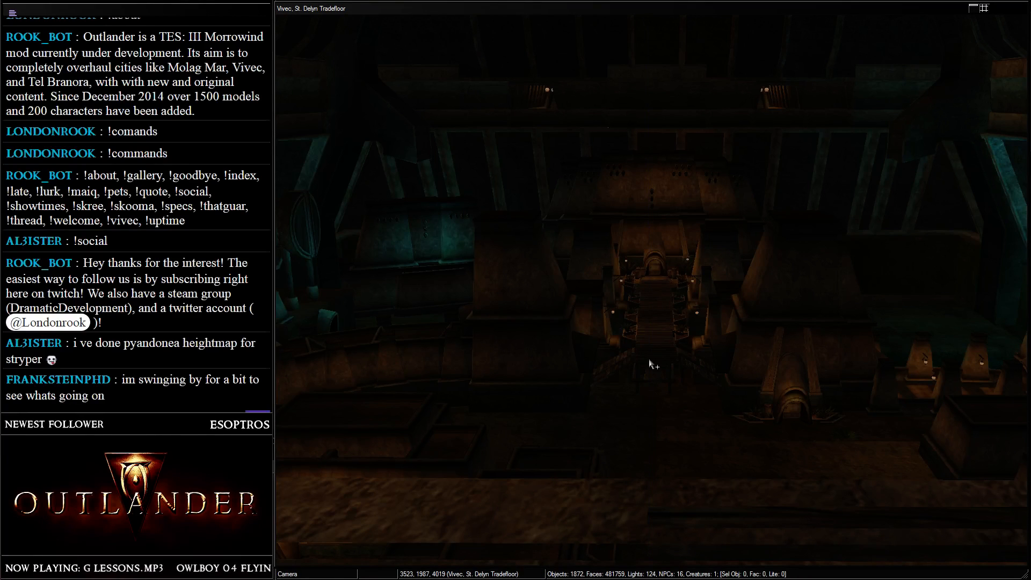
# - Inspect the towers, rooftops and walkways inside the St. Delyn Tradefloor, using several building pieces as orbit centres
pyautogui.click(744, 286)
pyautogui.press('shift')
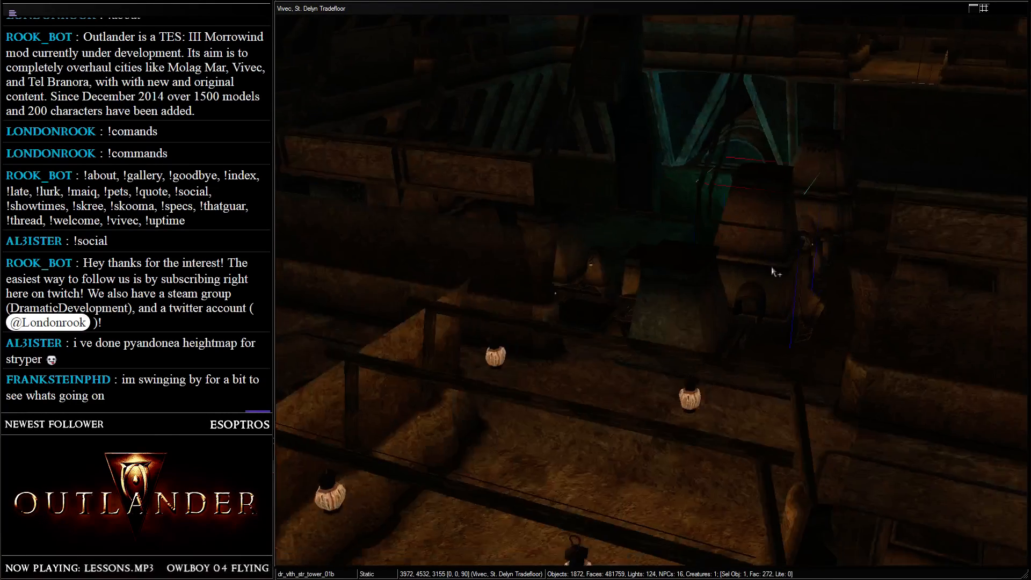
pyautogui.press('shift')
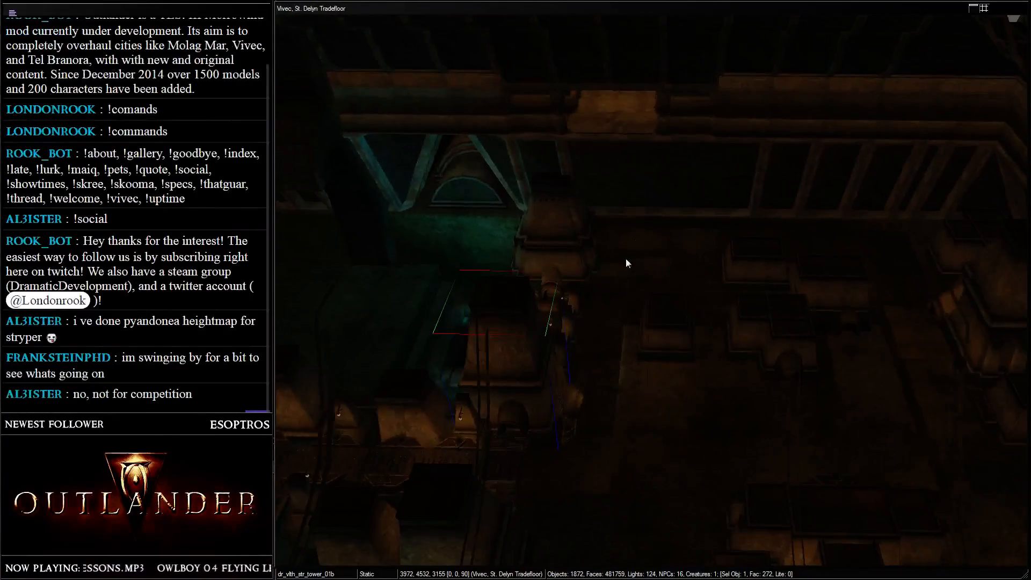
pyautogui.moveTo(643, 129); pyautogui.dragTo(831, 244)
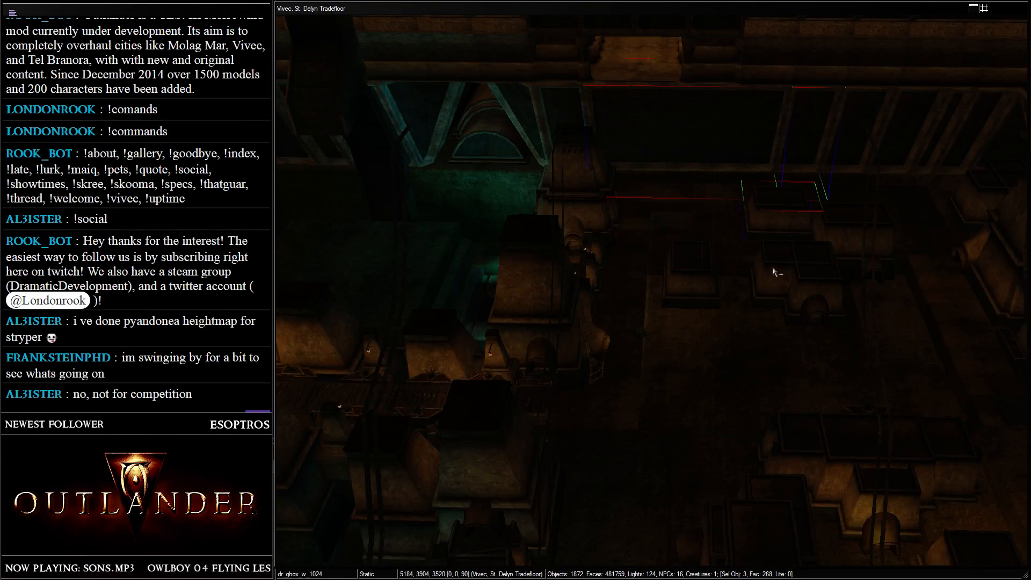
pyautogui.click(776, 257)
pyautogui.press('shift')
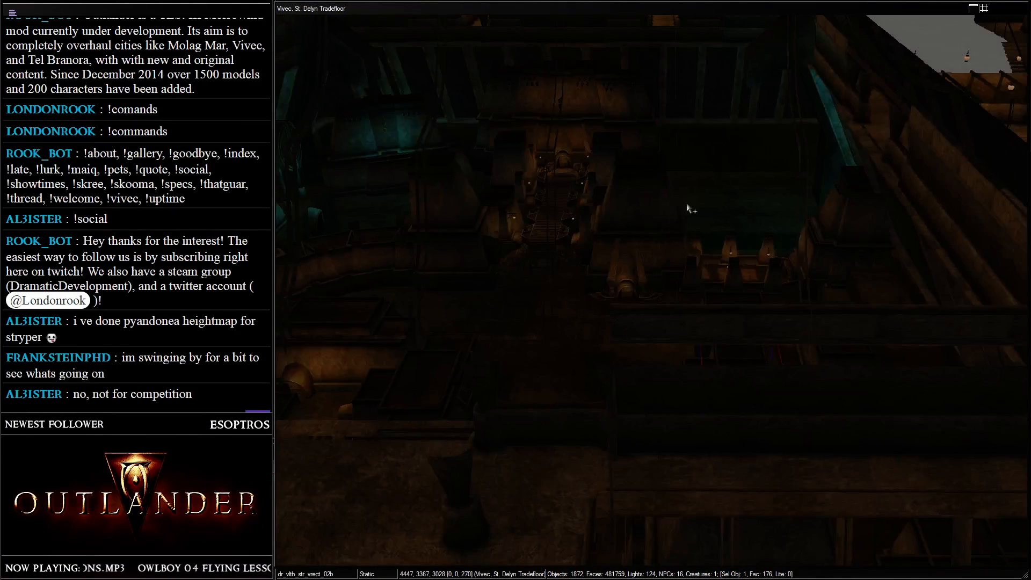
pyautogui.press('shift')
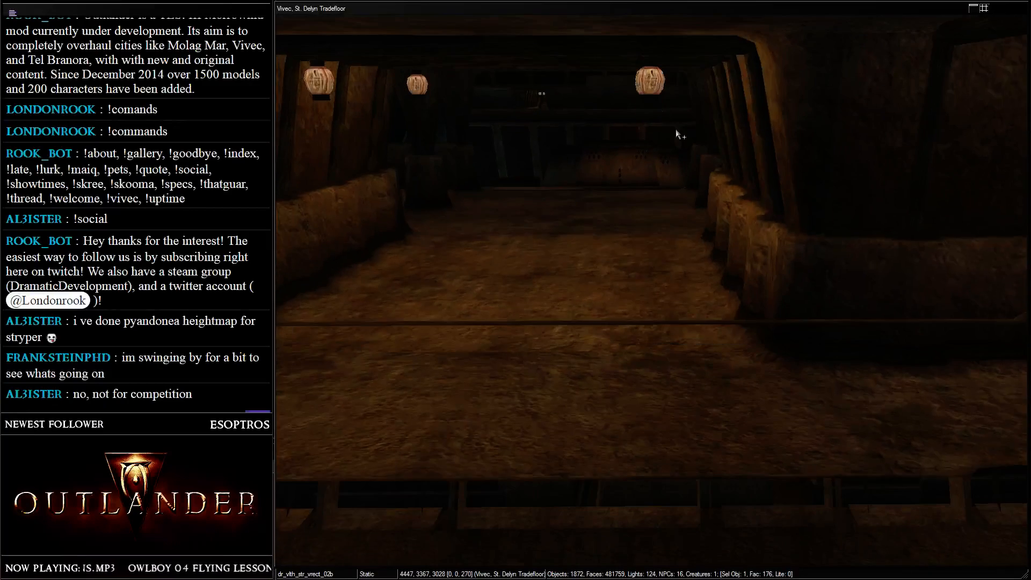
pyautogui.press('shift')
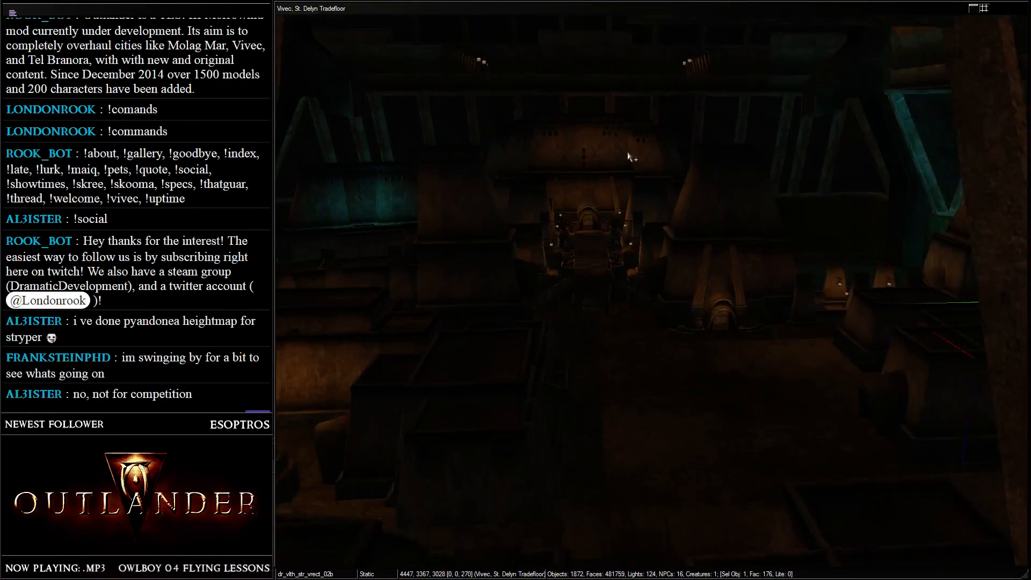
pyautogui.press('shift')
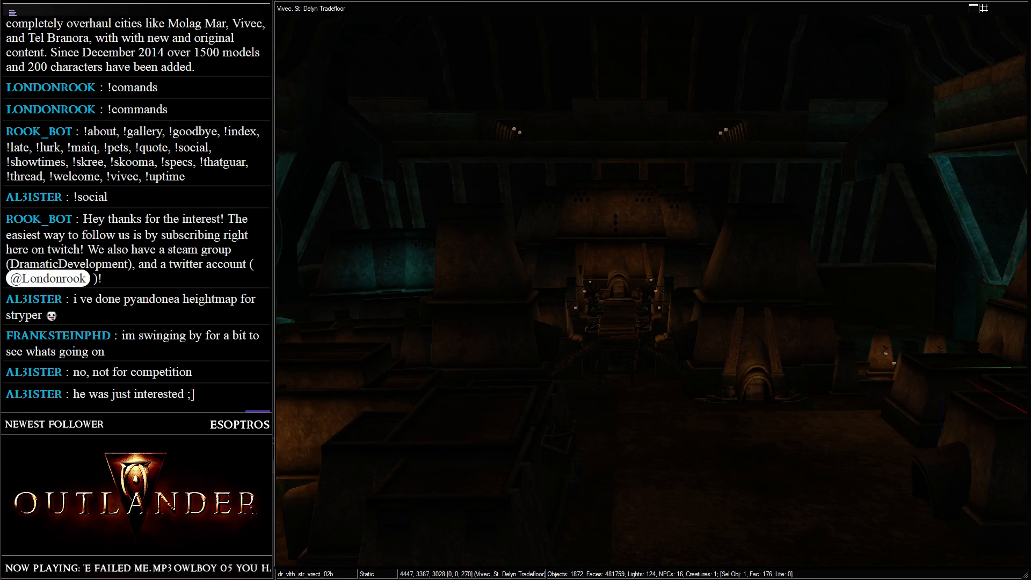
# - Play the Gravity Ghost.xspf playlist from the My Music folder, widening the Name column, and return to the Construction Set render view
pyautogui.press('super+e')
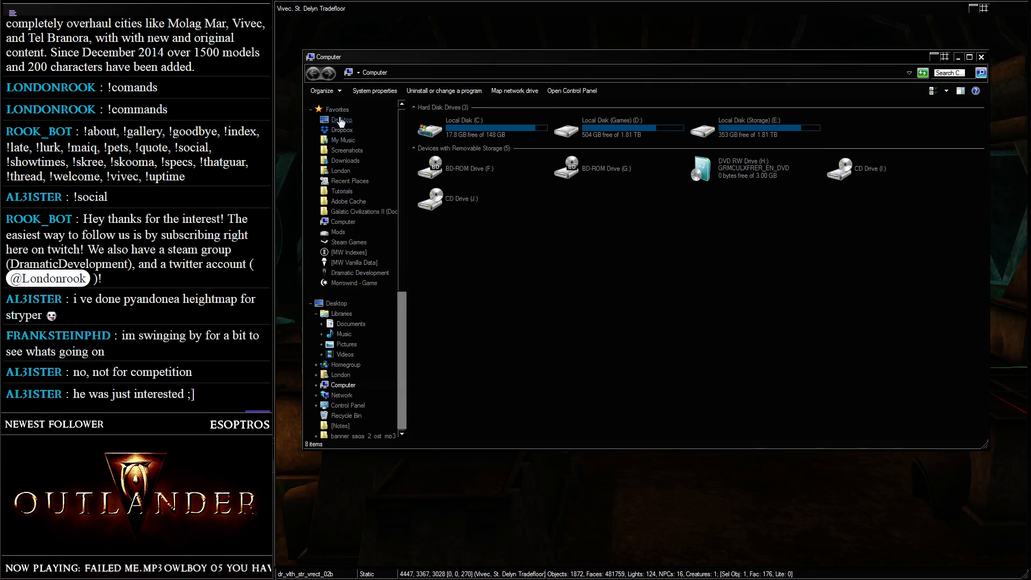
pyautogui.click(343, 140)
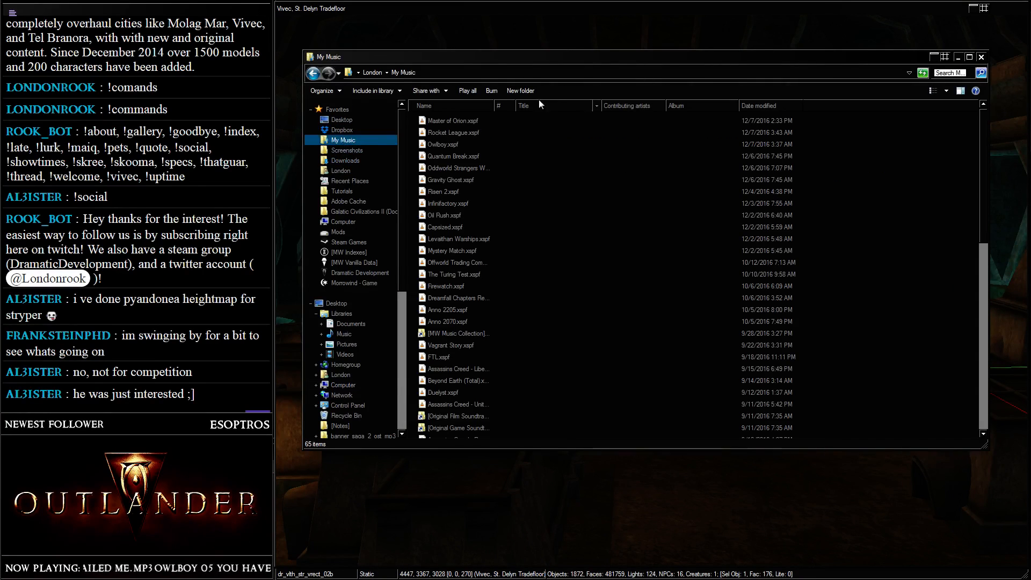
pyautogui.moveTo(494, 103); pyautogui.dragTo(573, 98)
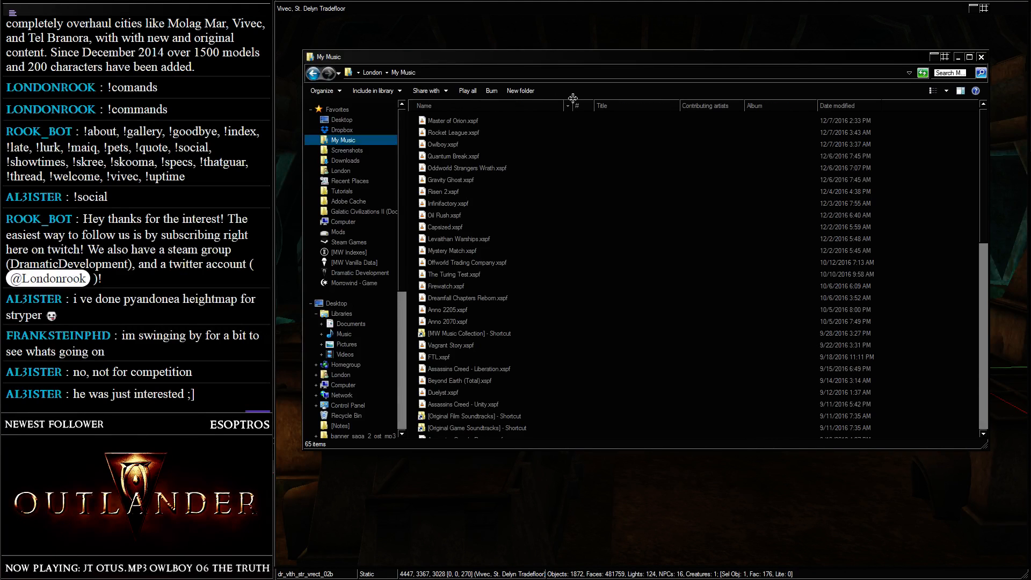
pyautogui.click(451, 181)
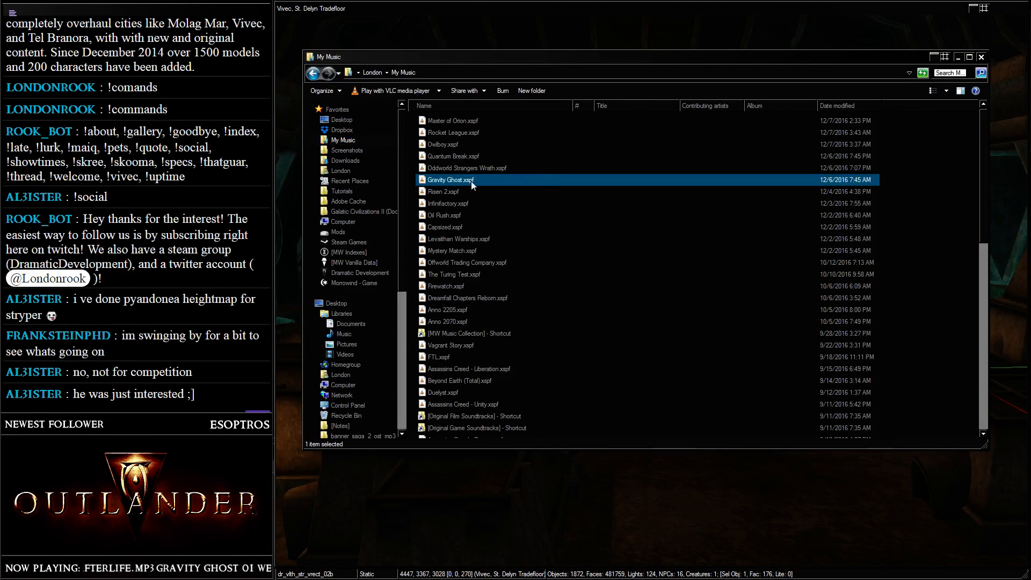
pyautogui.click(565, 8)
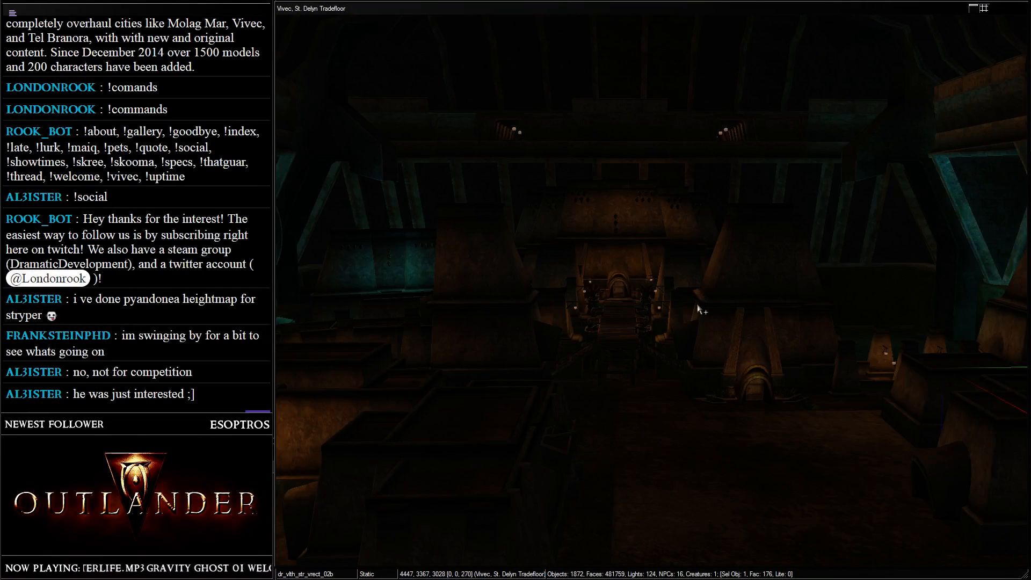
# - Examine the planter-lined walkway and the courtyard rooftops from above, picking the ex_v_foundation_01 piece beneath the row of arches
pyautogui.scroll(5, 738, 258)
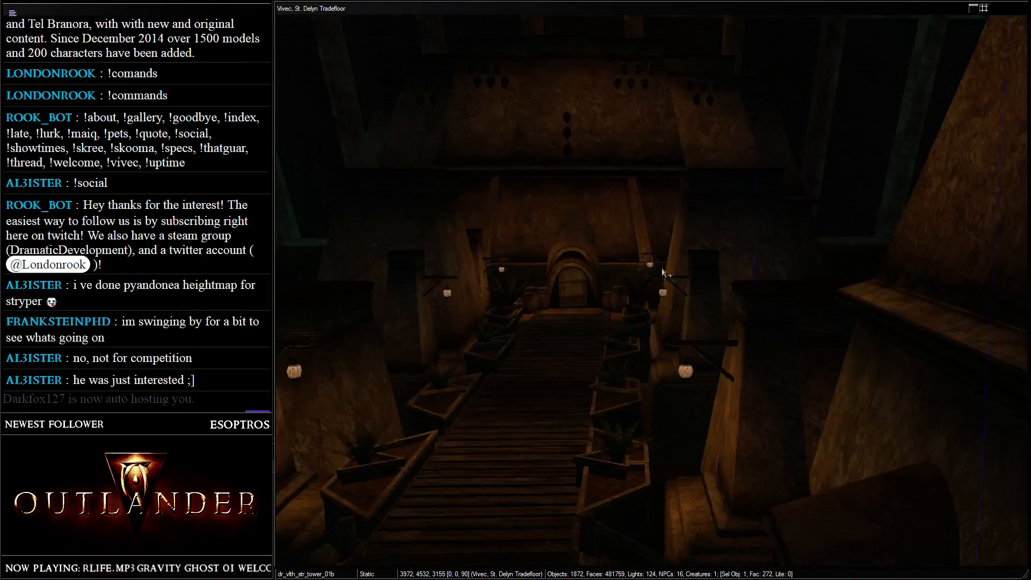
pyautogui.scroll(3, 738, 225)
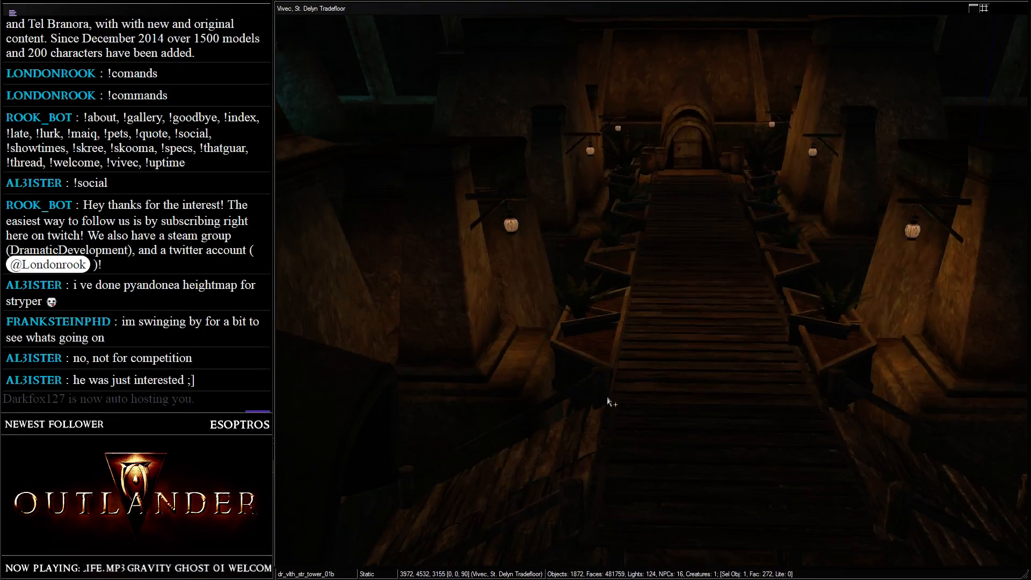
pyautogui.keyDown('shift'); pyautogui.moveTo(784, 258); pyautogui.dragTo(684, 263, button='middle'); pyautogui.keyUp('shift')
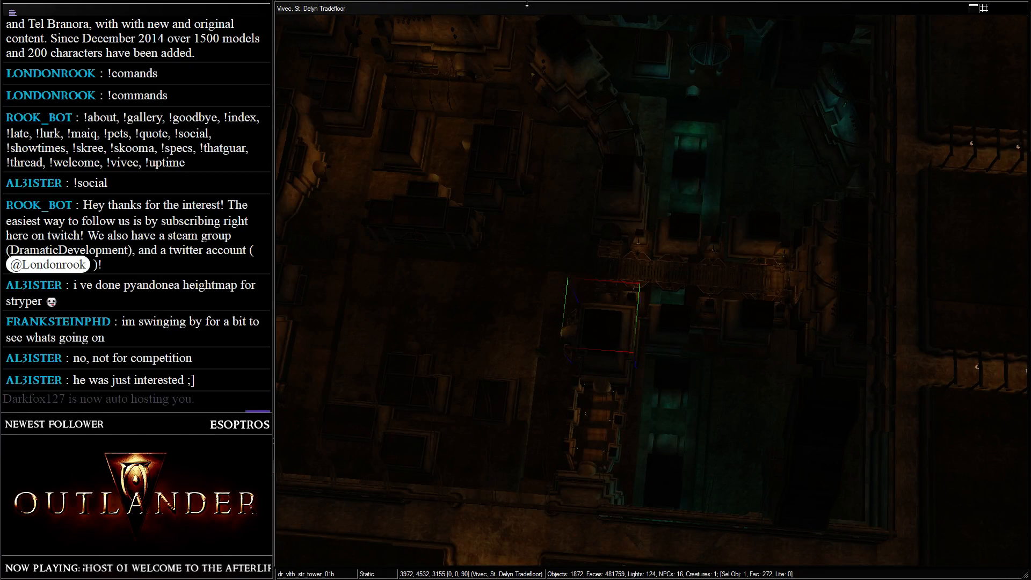
pyautogui.scroll(5, 465, 72)
pyautogui.moveTo(466, 75); pyautogui.dragTo(591, 266, button='middle')
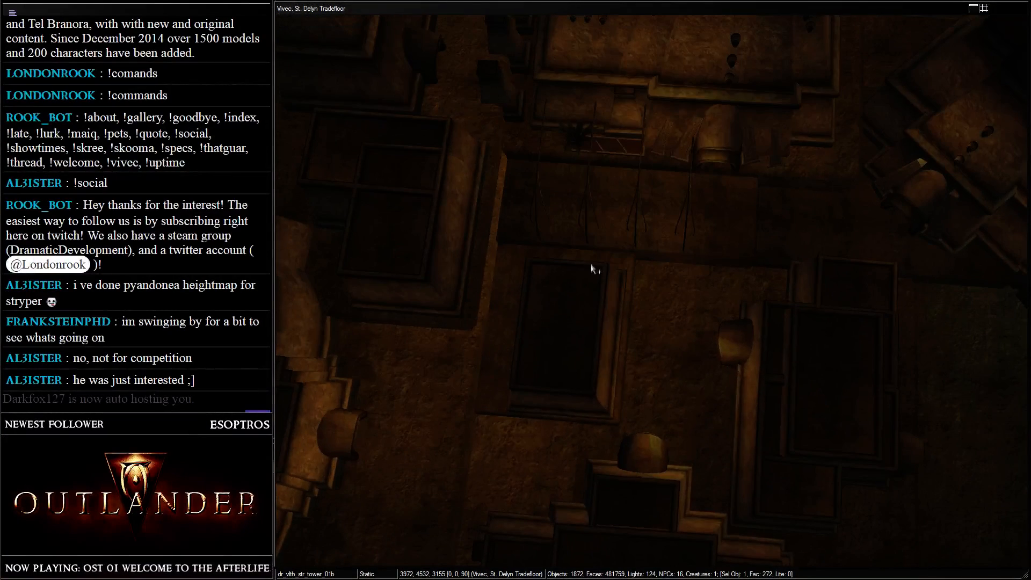
pyautogui.click(591, 194)
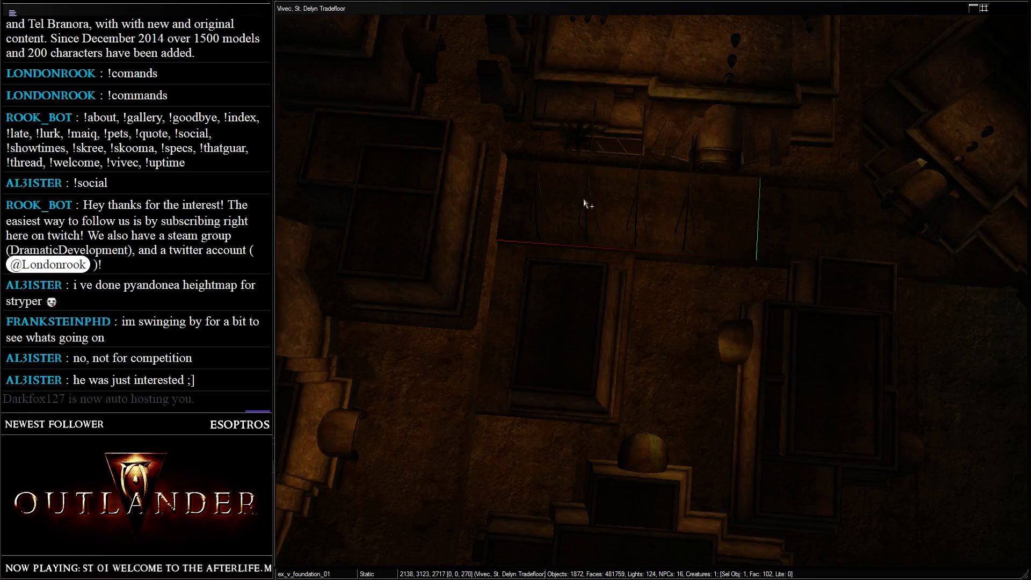
# - Try a duplicate of the dr_cnt_arch_ext_01 arch beyond the end of its row, at about 2419, 3632, 3076
pyautogui.click(588, 195)
pyautogui.moveTo(588, 195); pyautogui.dragTo(565, 188, button='middle')
pyautogui.scroll(4, 565, 188)
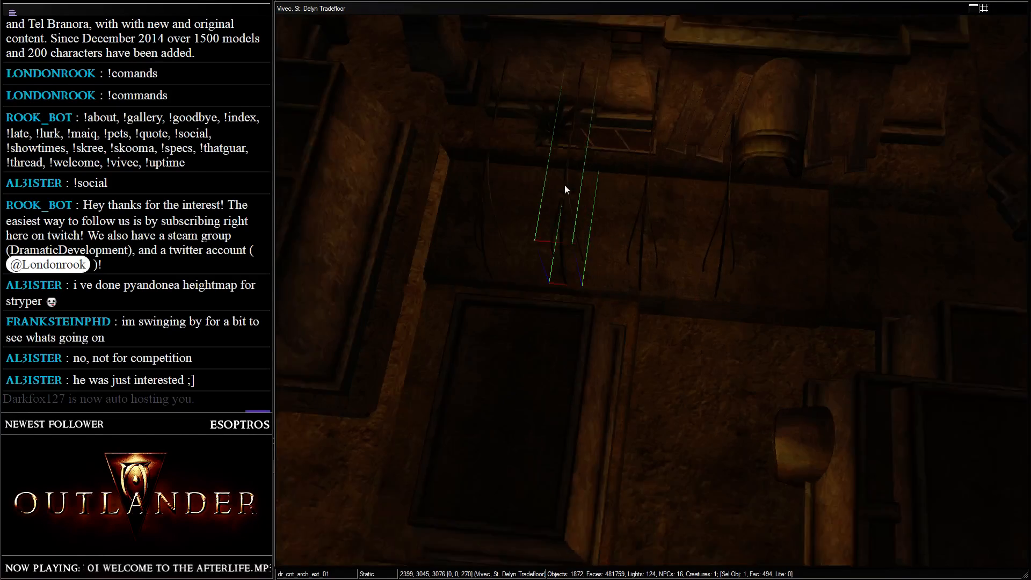
pyautogui.moveTo(552, 166); pyautogui.dragTo(851, 178)
pyautogui.moveTo(853, 176); pyautogui.dragTo(721, 177, button='middle')
pyautogui.scroll(3, 721, 177)
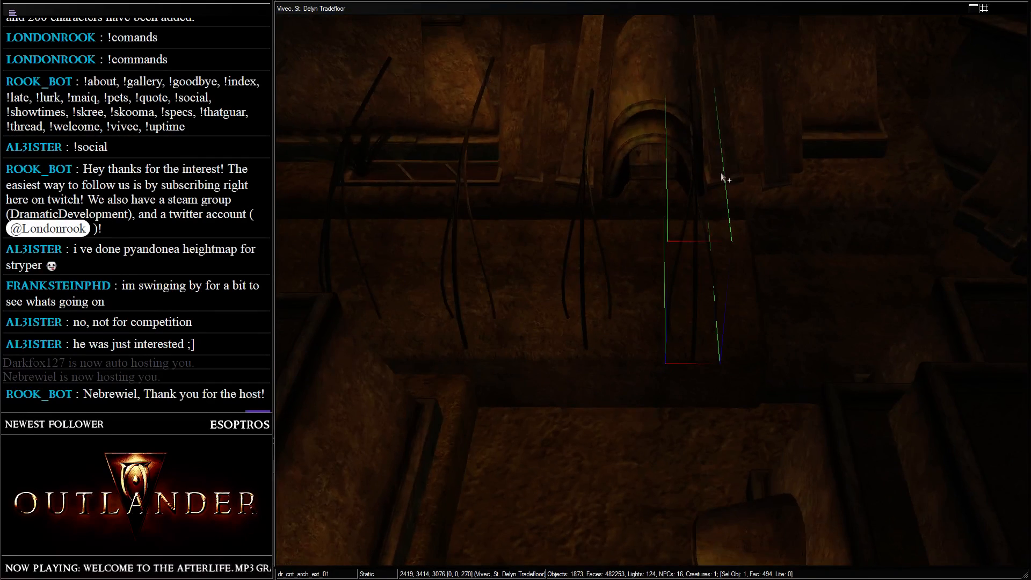
pyautogui.moveTo(707, 220); pyautogui.dragTo(971, 223)
pyautogui.scroll(-3, 971, 223)
pyautogui.moveTo(971, 224); pyautogui.dragTo(839, 247, button='middle')
pyautogui.scroll(-1, 839, 247)
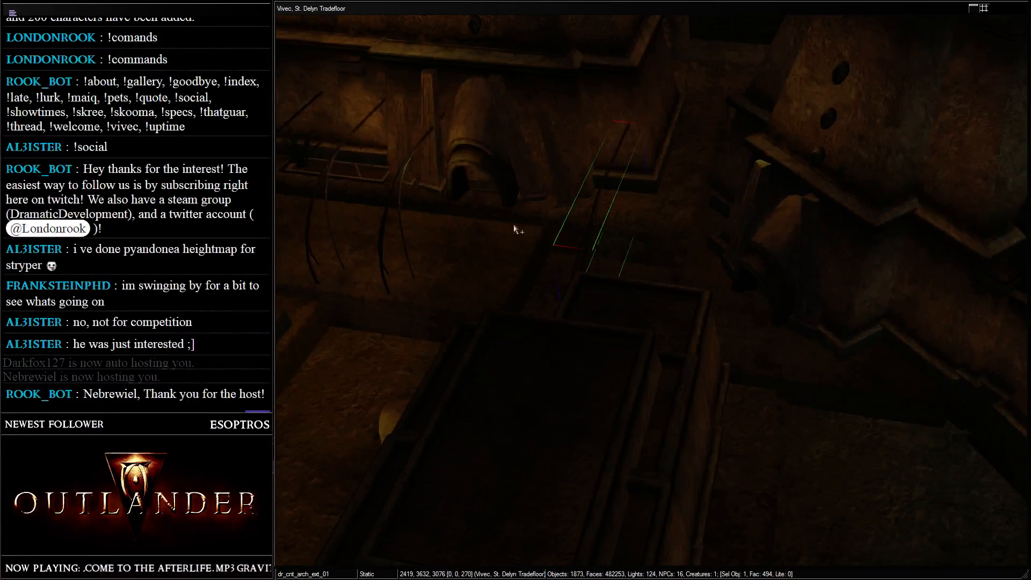
# - Duplicate the ex_vivec_ent_t_01 entrance together with its door and move the copies across the courtyard to about 2592, 2464, 3136
pyautogui.click(494, 167)
pyautogui.scroll(-2, 495, 167)
pyautogui.moveTo(494, 167); pyautogui.dragTo(650, 106, button='middle')
pyautogui.click(622, 210)
pyautogui.keyDown('shift'); pyautogui.moveTo(623, 210); pyautogui.dragTo(664, 167, button='middle'); pyautogui.keyUp('shift')
pyautogui.click(664, 167)
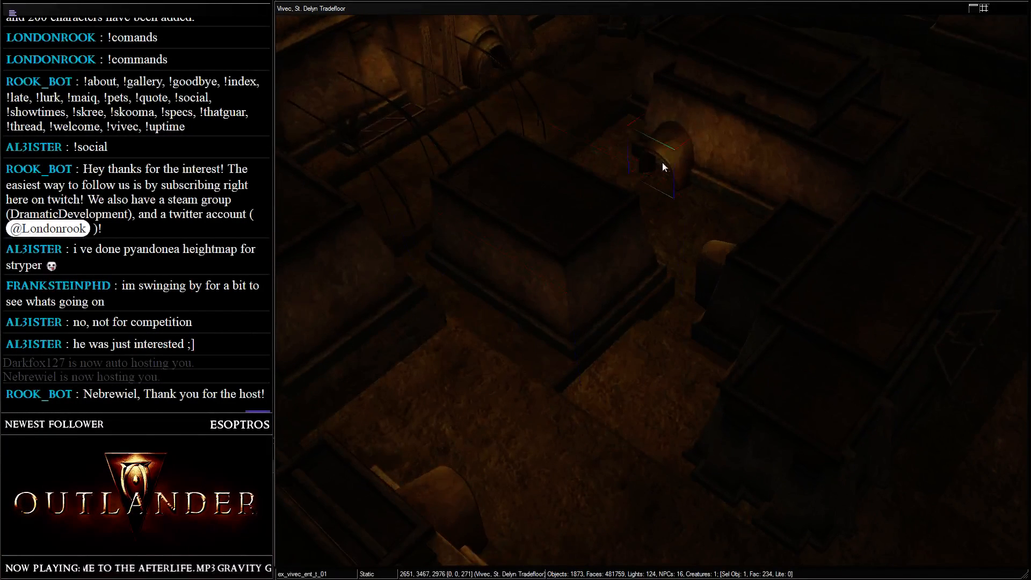
pyautogui.hotkey('ctrl', 'd')
pyautogui.moveTo(664, 158); pyautogui.dragTo(653, 331)
pyautogui.keyDown('shift'); pyautogui.moveTo(653, 330); pyautogui.dragTo(516, 224, button='middle'); pyautogui.keyUp('shift')
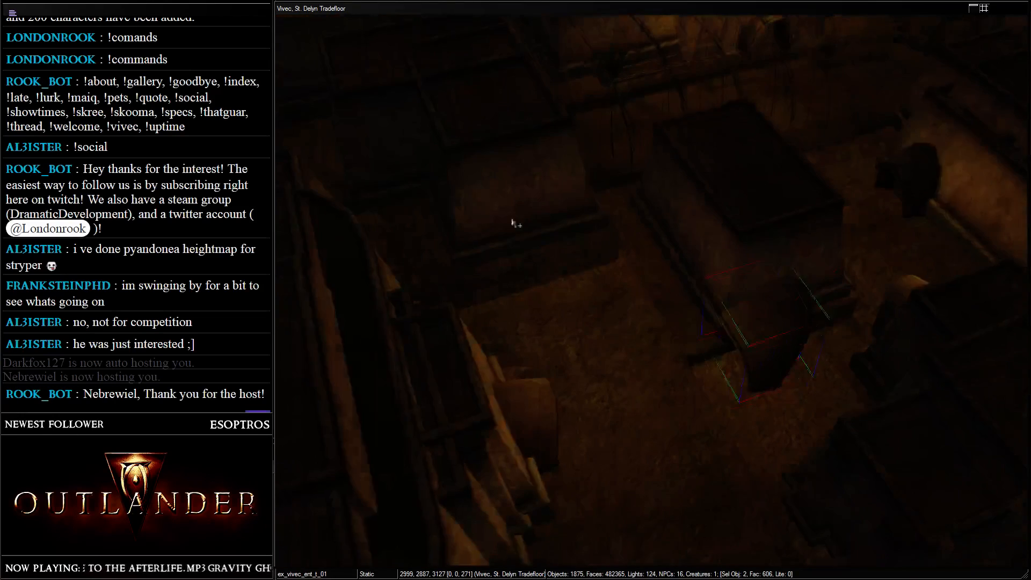
pyautogui.moveTo(788, 345); pyautogui.dragTo(414, 145)
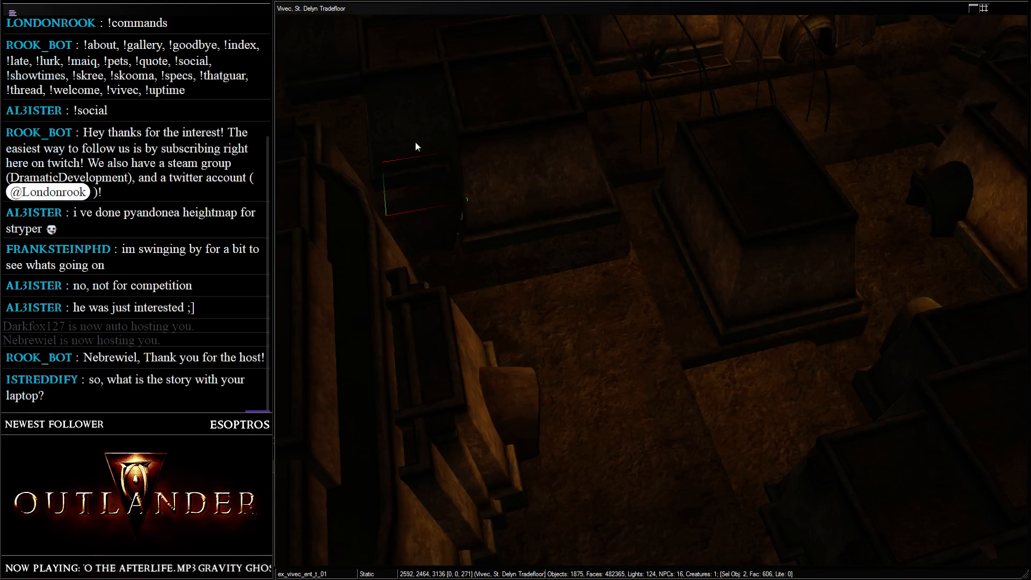
# - Position the duplicated entrance and door against the side of the roofed building, at about 2323, 2373, 3176, and save the plugin
pyautogui.moveTo(414, 145); pyautogui.dragTo(794, 330, button='middle')
pyautogui.scroll(-1, 793, 326)
pyautogui.moveTo(874, 417); pyautogui.dragTo(451, 122)
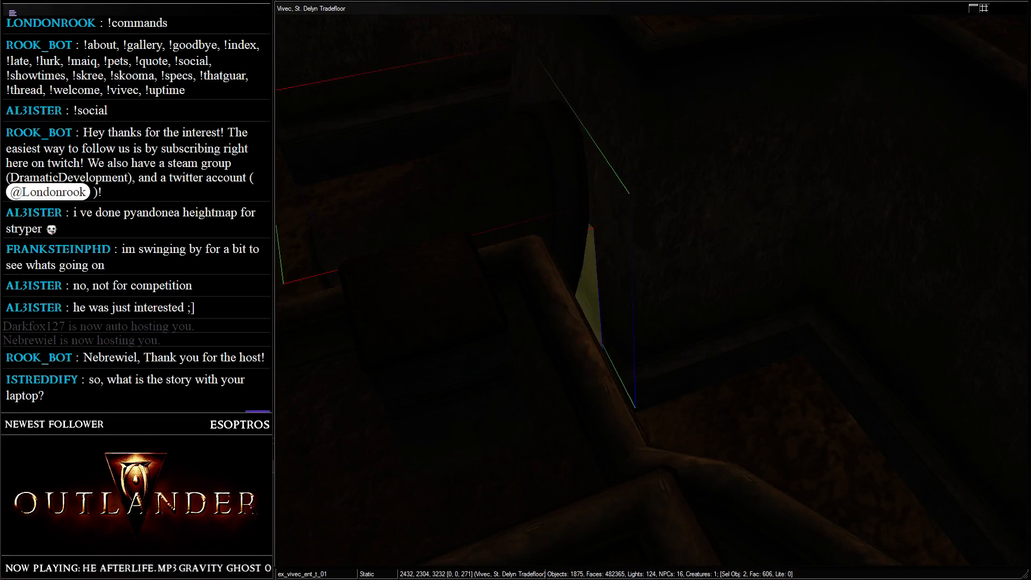
pyautogui.scroll(-2, 451, 122)
pyautogui.keyDown('shift'); pyautogui.moveTo(441, 167); pyautogui.dragTo(736, 267, button='middle'); pyautogui.keyUp('shift')
pyautogui.keyDown('shift'); pyautogui.moveTo(400, 263); pyautogui.dragTo(863, 166, button='middle'); pyautogui.keyUp('shift')
pyautogui.moveTo(776, 279); pyautogui.dragTo(659, 255)
pyautogui.moveTo(660, 253); pyautogui.dragTo(660, 253)
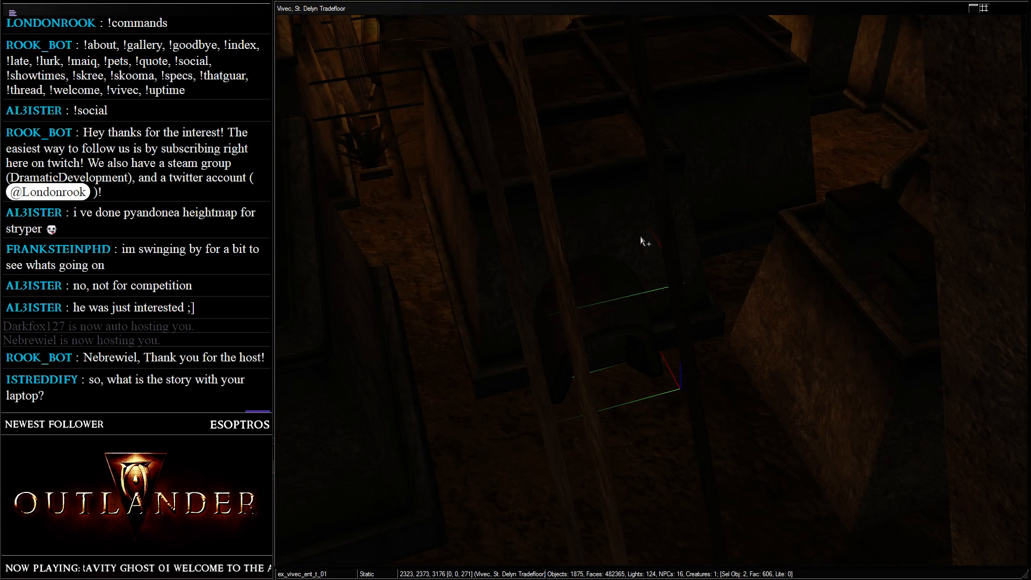
pyautogui.hotkey('ctrl', 's')
# - Duplicate the small freestanding dr_vlth_str_vrect_01b building on the far side of the tradefloor
pyautogui.scroll(-8, 646, 167)
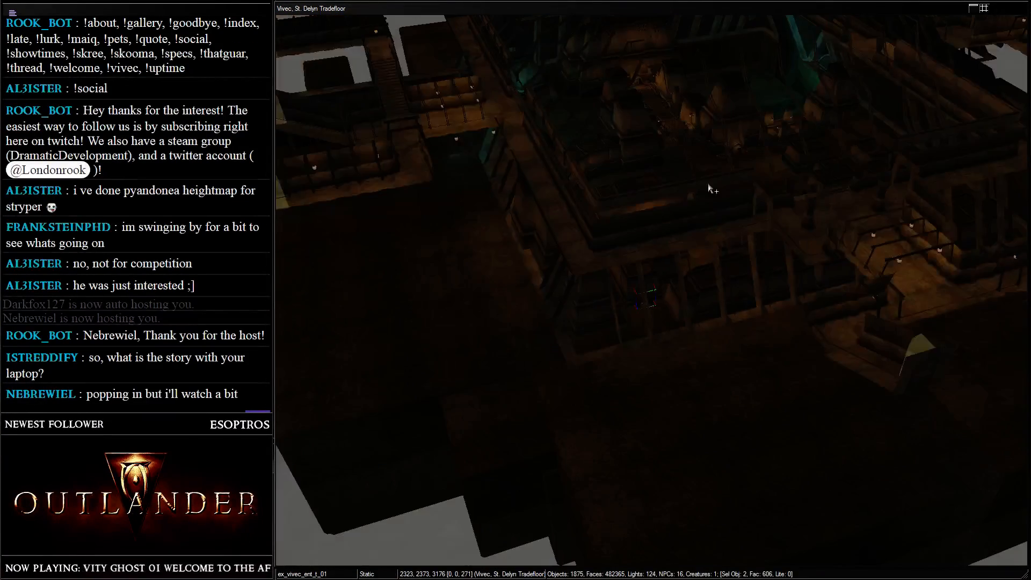
pyautogui.keyDown('shift'); pyautogui.moveTo(709, 189); pyautogui.dragTo(550, 180, button='middle'); pyautogui.keyUp('shift')
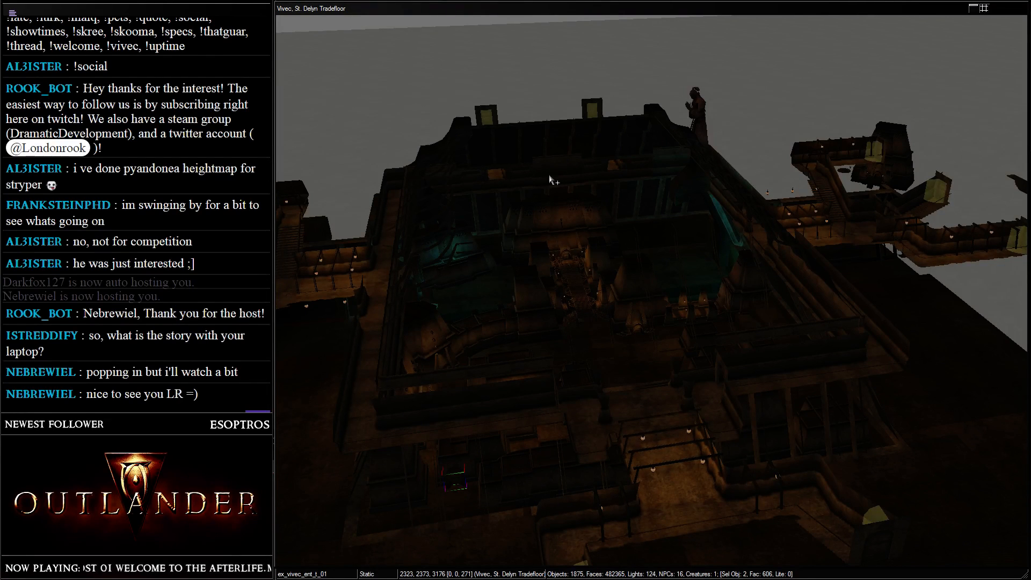
pyautogui.scroll(3, 622, 205)
pyautogui.keyDown('shift'); pyautogui.moveTo(621, 205); pyautogui.dragTo(650, 353, button='middle'); pyautogui.keyUp('shift')
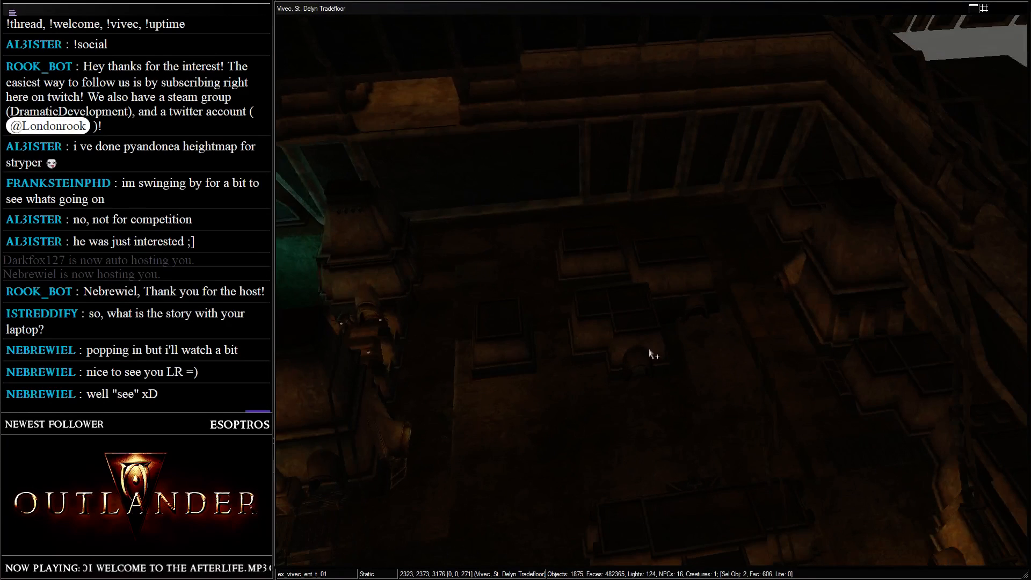
pyautogui.keyDown('shift'); pyautogui.moveTo(545, 317); pyautogui.dragTo(624, 304, button='middle'); pyautogui.keyUp('shift')
pyautogui.scroll(2, 434, 320)
pyautogui.click(597, 278)
pyautogui.hotkey('ctrl', 'd')
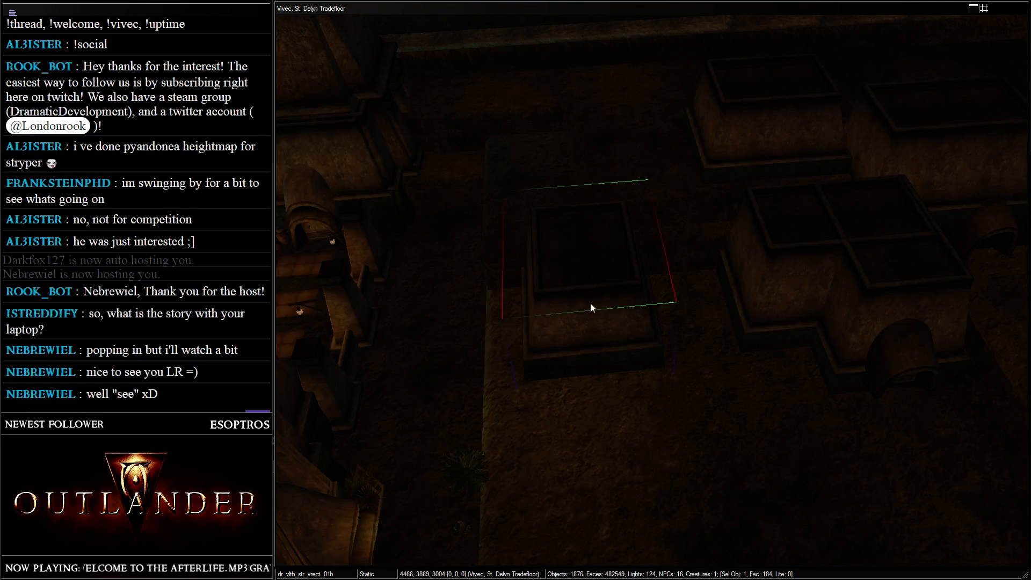
# - Move the duplicated building back toward the outer wall, to about 5081, 3900, 3151
pyautogui.moveTo(591, 308); pyautogui.dragTo(524, 70)
pyautogui.moveTo(524, 70); pyautogui.dragTo(649, 127, button='middle')
pyautogui.scroll(4, 649, 127)
pyautogui.moveTo(607, 207); pyautogui.dragTo(598, 135)
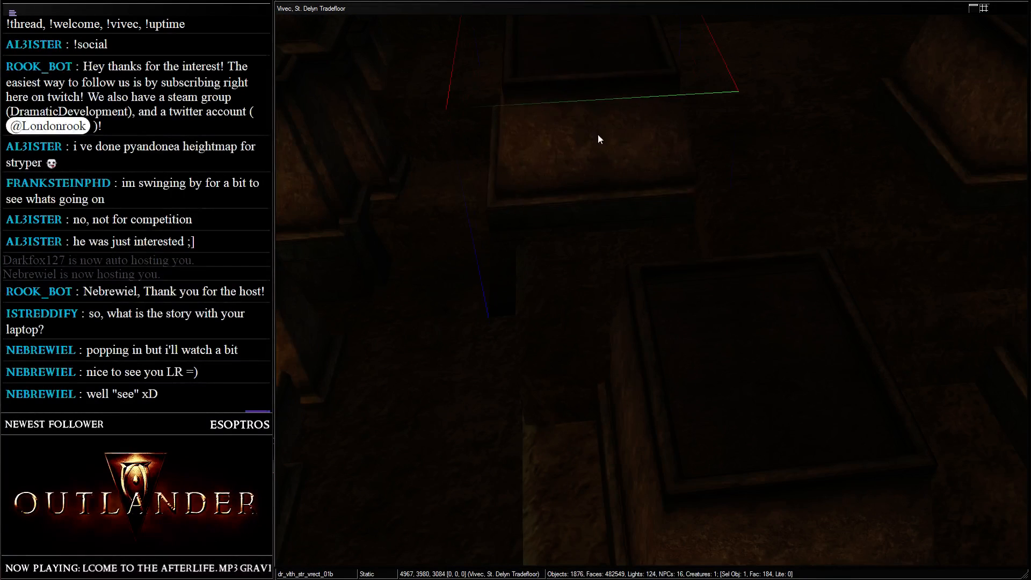
pyautogui.moveTo(598, 134); pyautogui.dragTo(592, 237, button='middle')
pyautogui.moveTo(592, 237); pyautogui.dragTo(656, 163)
pyautogui.moveTo(658, 160); pyautogui.dragTo(722, 206, button='middle')
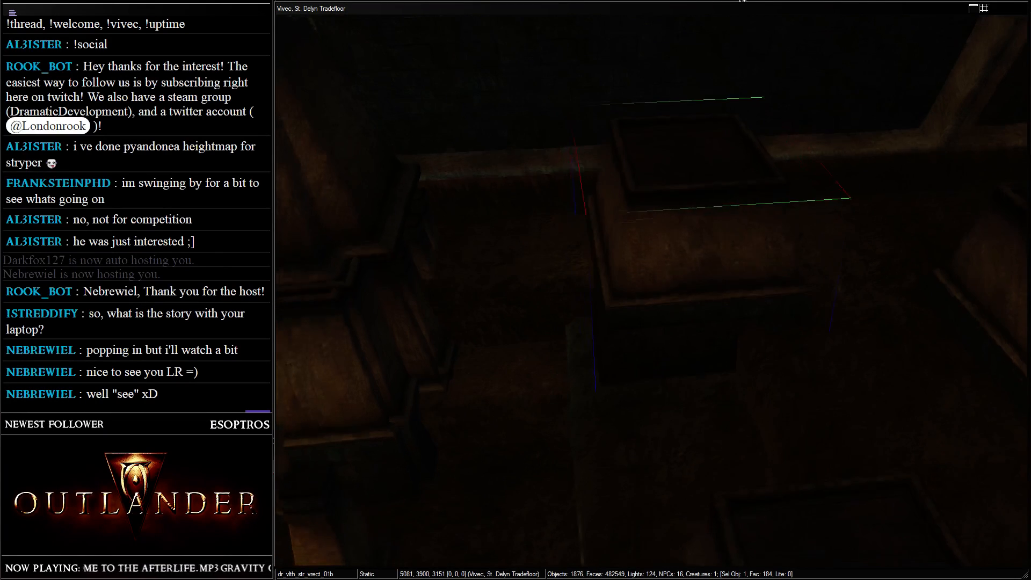
# - Rotate the duplicated building to 270 degrees around Z, place it at about 5139, 3997, 3151 by the outer wall, and clear the selection
pyautogui.moveTo(722, 207); pyautogui.dragTo(533, 114)
pyautogui.moveTo(533, 115); pyautogui.dragTo(993, 201, button='right')
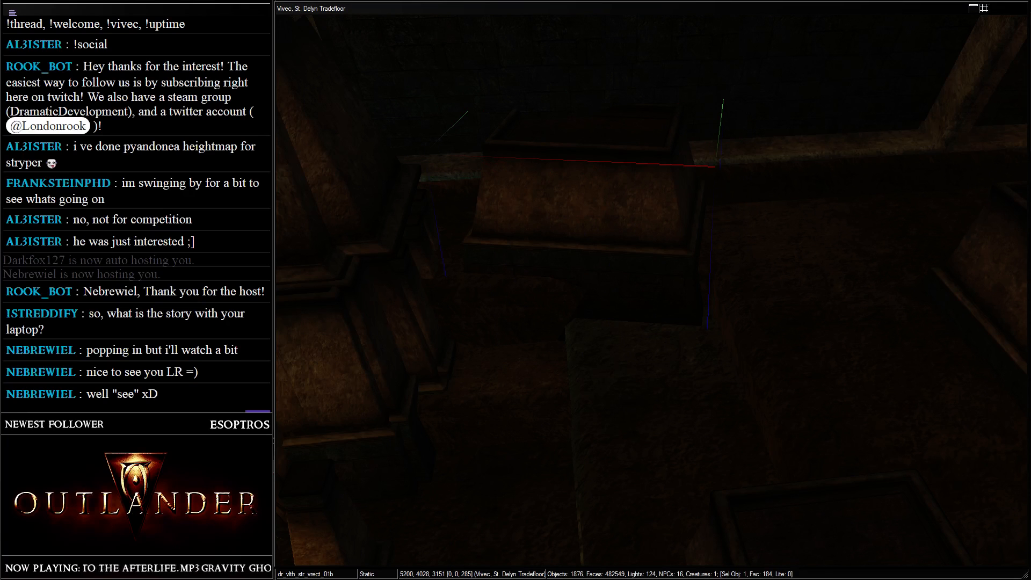
pyautogui.moveTo(563, 192); pyautogui.dragTo(663, 177, button='right')
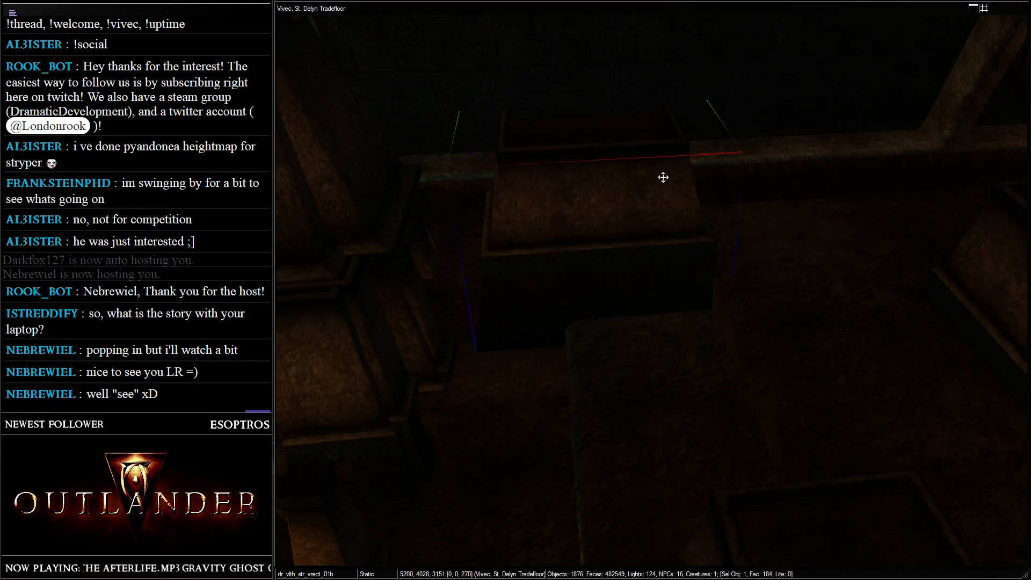
pyautogui.moveTo(607, 194); pyautogui.dragTo(627, 235)
pyautogui.scroll(-4, 750, 193)
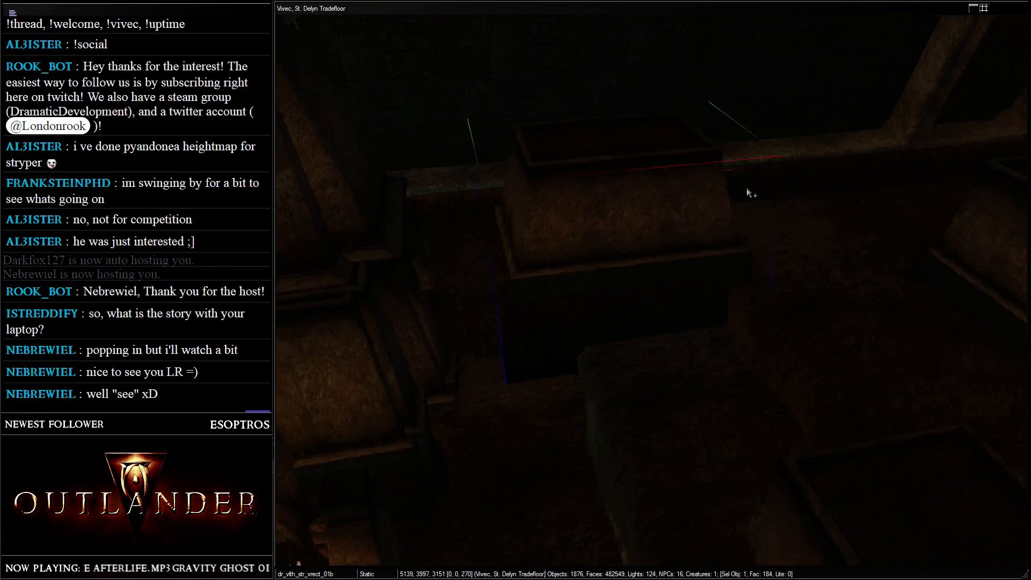
pyautogui.moveTo(750, 193); pyautogui.dragTo(655, 206, button='middle')
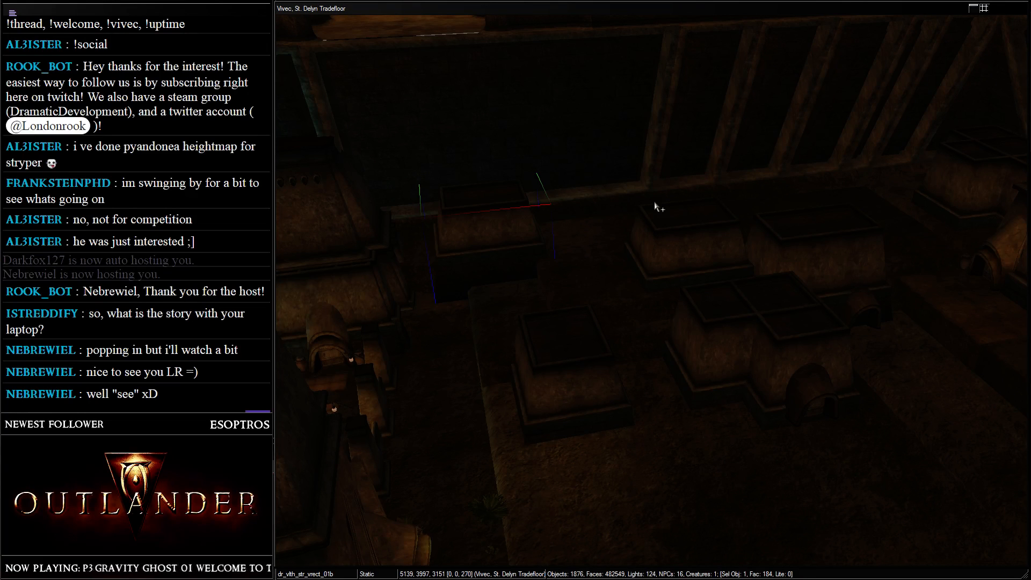
pyautogui.keyDown('shift'); pyautogui.moveTo(655, 204); pyautogui.dragTo(589, 266, button='middle'); pyautogui.keyUp('shift')
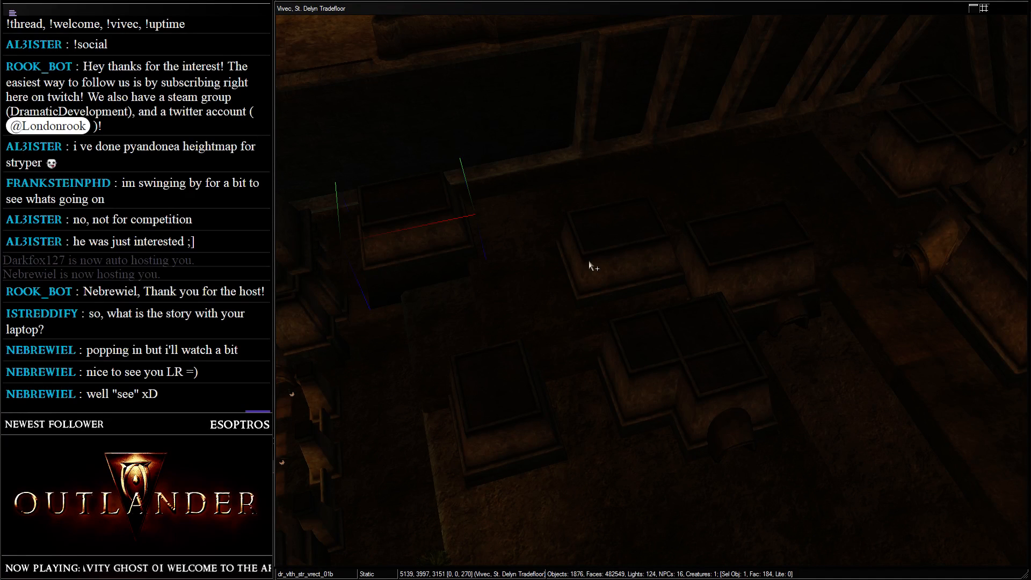
pyautogui.press('Escape')
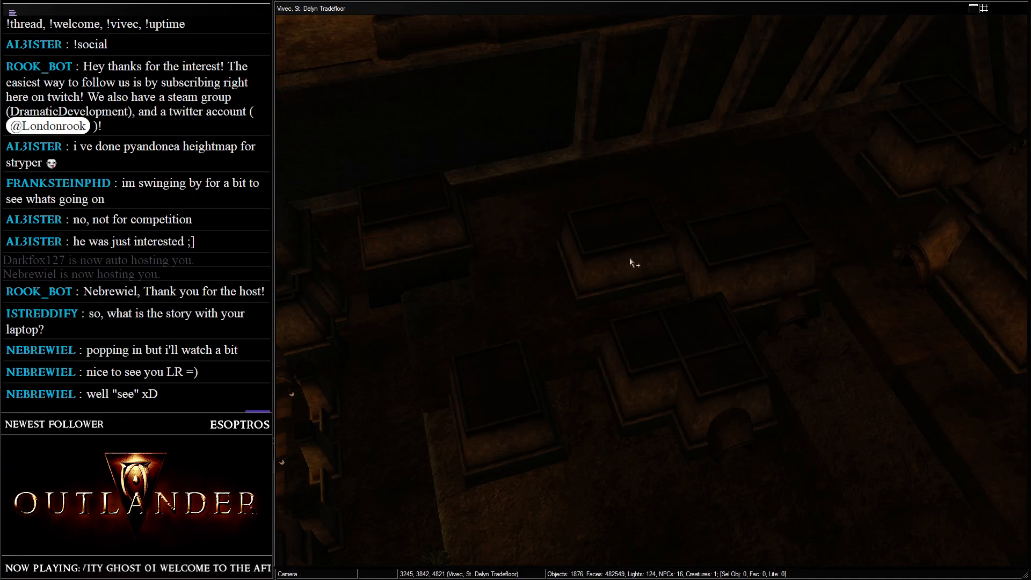
# - Rotate the neighbouring dr_vlth_str_vrect_01b building to 360 degrees around Z and move it to about 4726, 3039, 3146, onto the adjacent building with the entrance
pyautogui.click(600, 252)
pyautogui.keyDown('shift'); pyautogui.moveTo(765, 125); pyautogui.dragTo(580, 73, button='middle'); pyautogui.keyUp('shift')
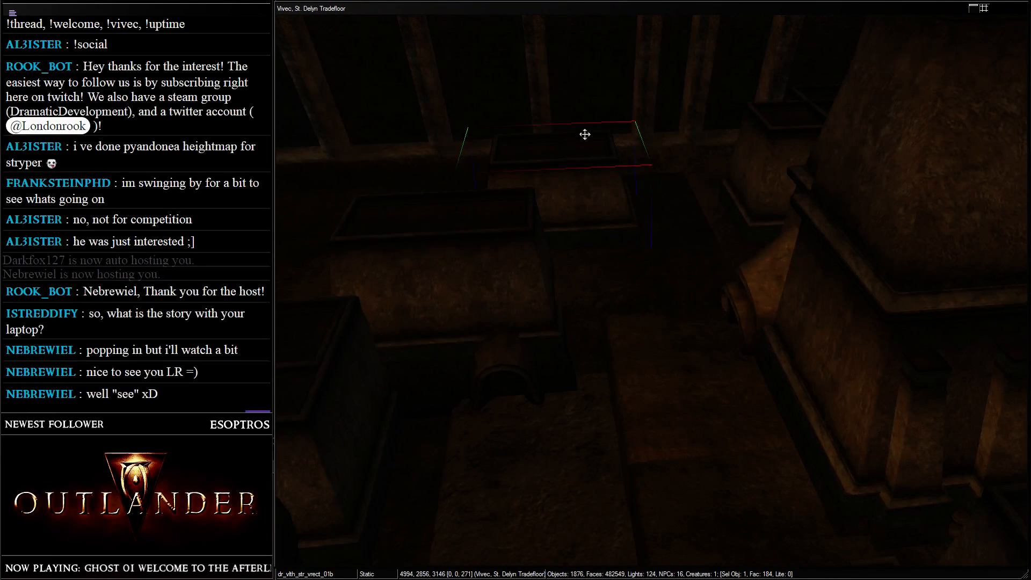
pyautogui.moveTo(621, 198); pyautogui.dragTo(141, 310, button='right')
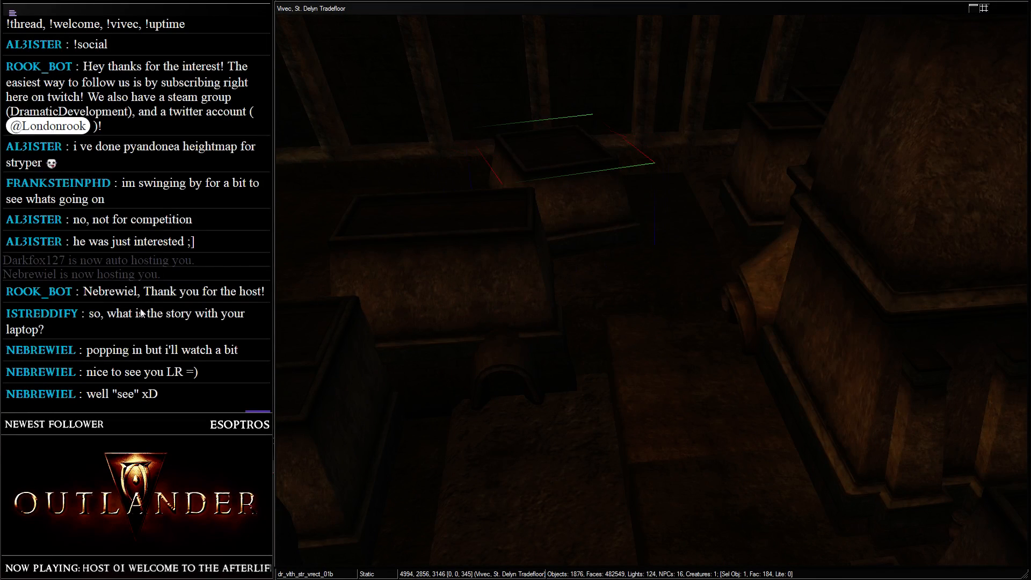
pyautogui.moveTo(639, 242); pyautogui.dragTo(553, 252, button='right')
pyautogui.moveTo(603, 201); pyautogui.dragTo(572, 359)
pyautogui.moveTo(571, 355); pyautogui.dragTo(603, 237, button='middle')
pyautogui.moveTo(603, 237); pyautogui.dragTo(589, 207)
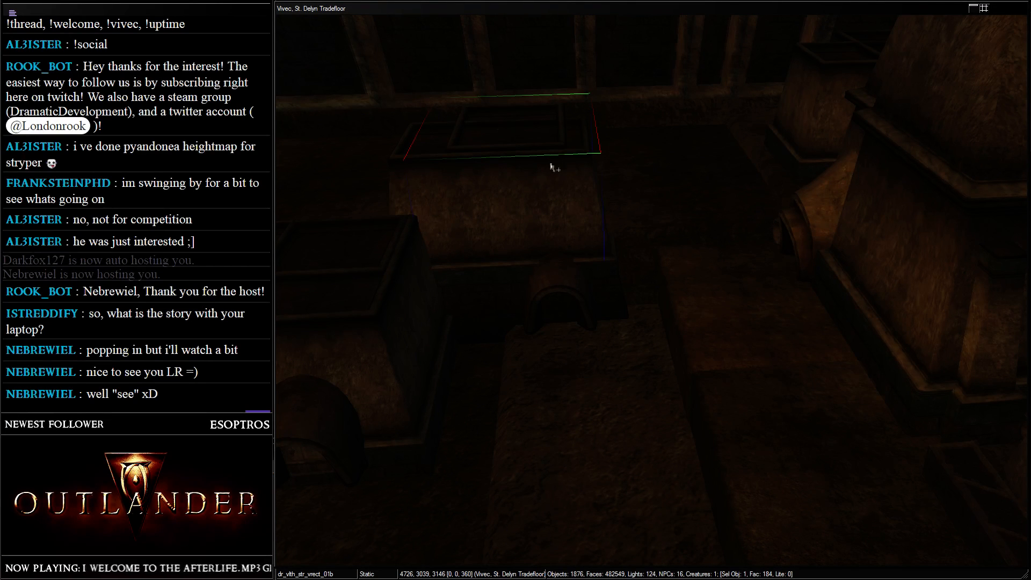
# - Duplicate the dr_door_velothi_01 door from a neighbouring entrance and drop the copy in front of the doorless archway
pyautogui.keyDown('shift'); pyautogui.moveTo(550, 166); pyautogui.dragTo(769, 187, button='middle'); pyautogui.keyUp('shift')
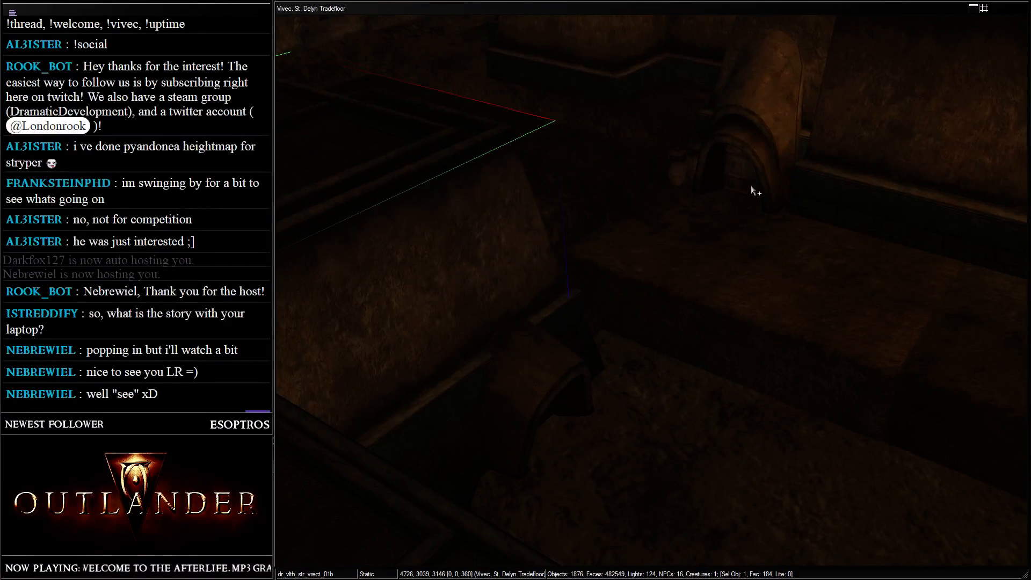
pyautogui.click(750, 183)
pyautogui.keyDown('shift'); pyautogui.moveTo(685, 239); pyautogui.dragTo(585, 161, button='middle'); pyautogui.keyUp('shift')
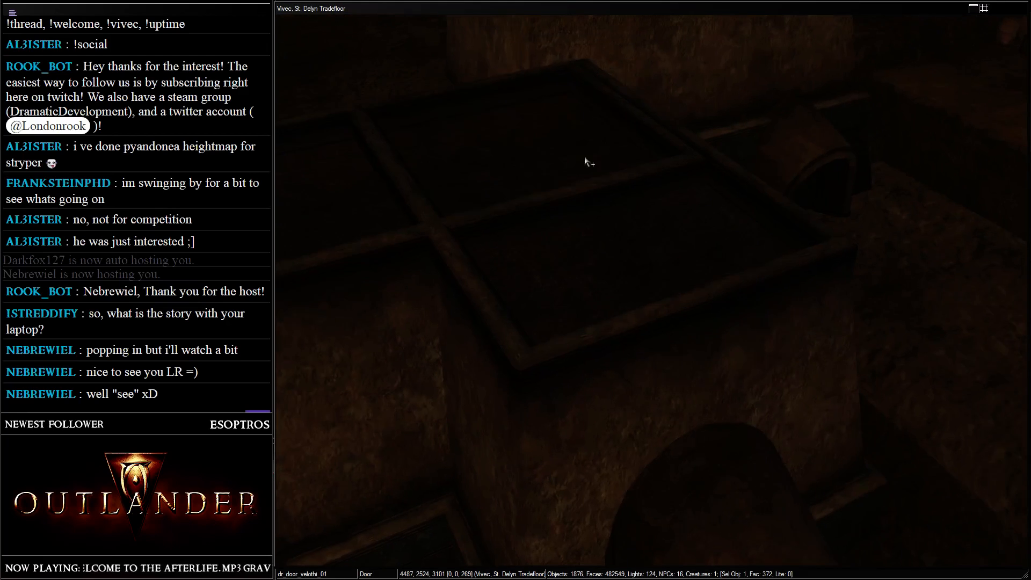
pyautogui.click(830, 145)
pyautogui.keyDown('shift'); pyautogui.moveTo(831, 145); pyautogui.dragTo(459, 133, button='middle'); pyautogui.keyUp('shift')
pyautogui.hotkey('ctrl', 'v')
pyautogui.press('f')
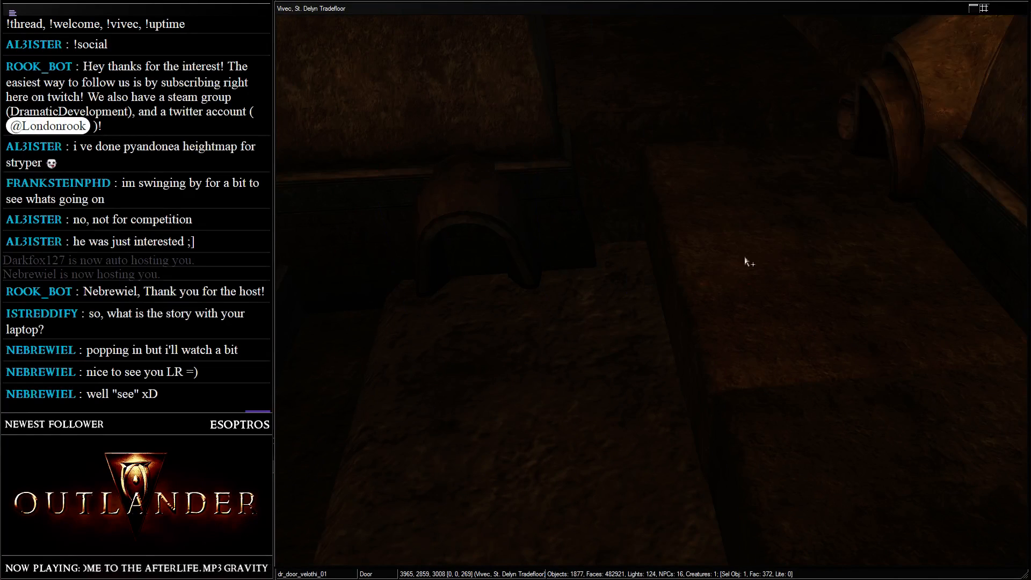
# - Rotate the duplicated door to 180 degrees around Z so it faces out of the archway
pyautogui.scroll(-2, 744, 256)
pyautogui.moveTo(744, 256); pyautogui.dragTo(761, 165, button='middle')
pyautogui.moveTo(678, 310); pyautogui.dragTo(639, 310, button='right')
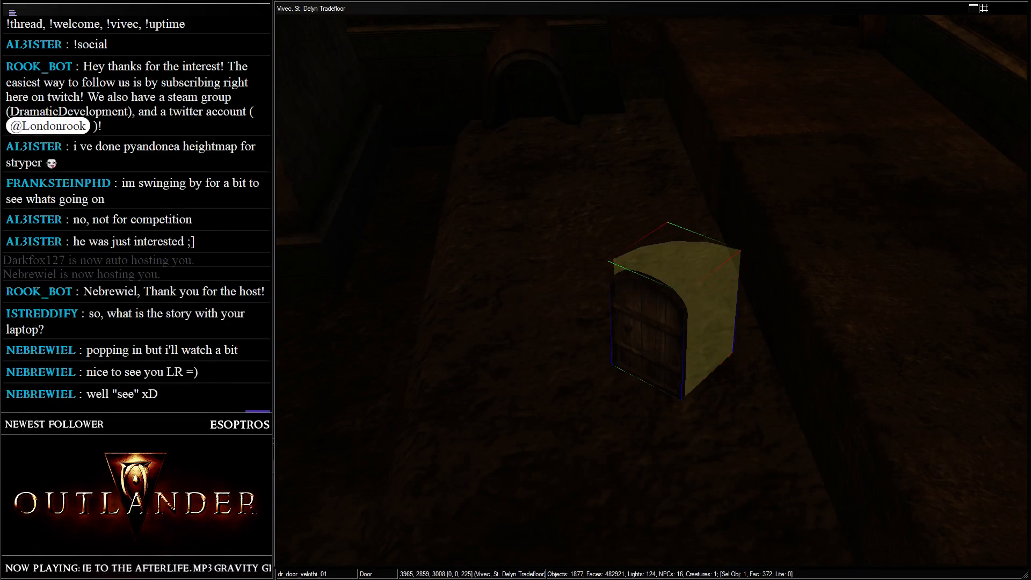
pyautogui.moveTo(734, 316); pyautogui.dragTo(861, 342, button='right')
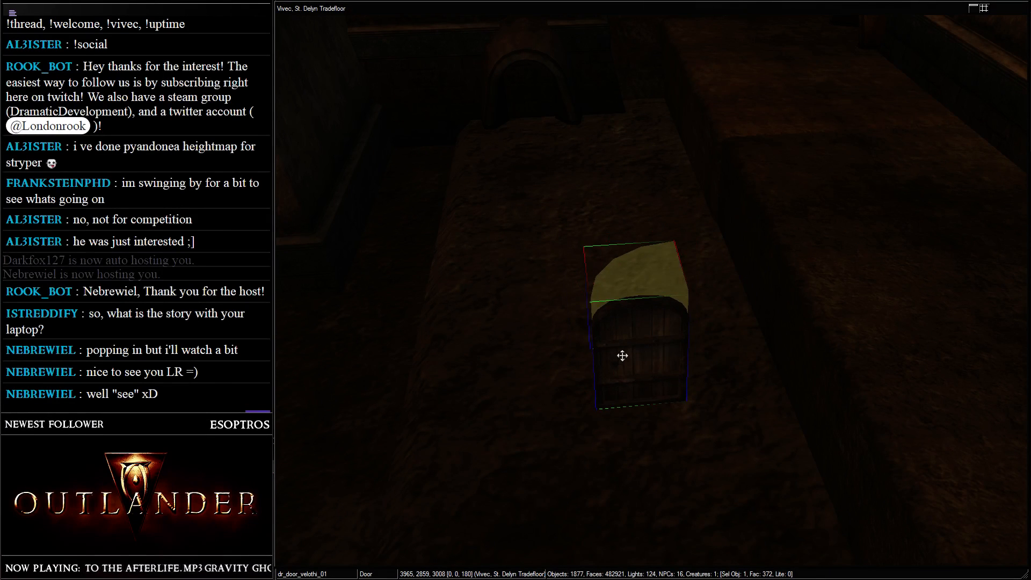
# - Move the duplicated door into the archway opening, to about 4516, 2938, 3008
pyautogui.moveTo(622, 357); pyautogui.dragTo(541, 130)
pyautogui.moveTo(590, 290); pyautogui.dragTo(533, 3)
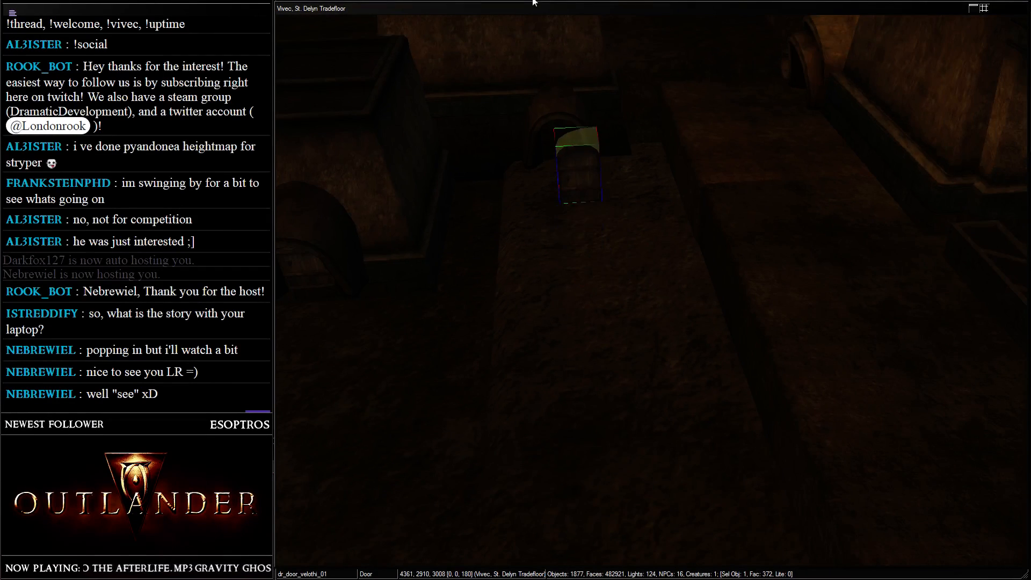
pyautogui.moveTo(534, 2); pyautogui.dragTo(618, 199, button='middle')
pyautogui.moveTo(595, 251); pyautogui.dragTo(532, 83)
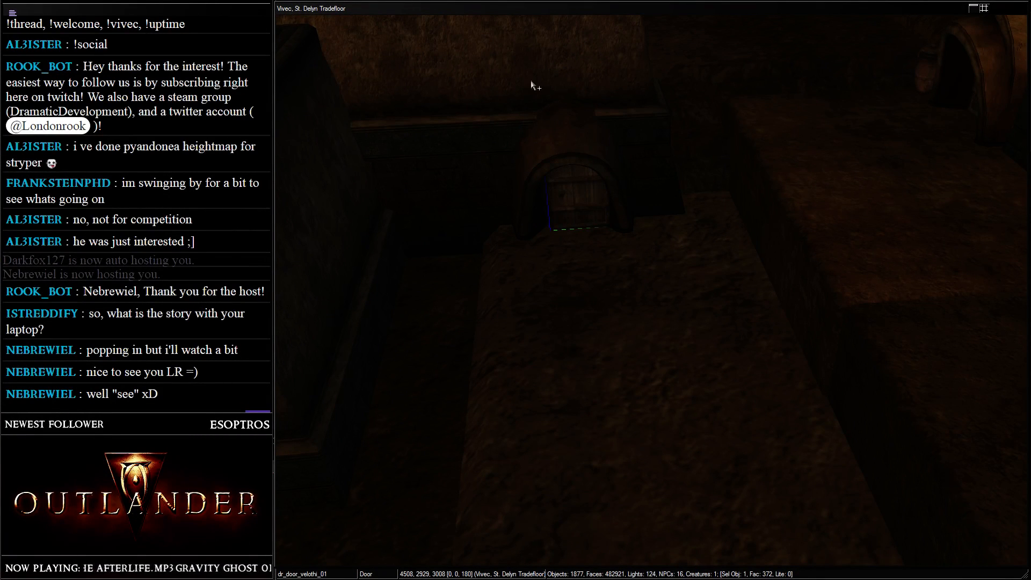
pyautogui.scroll(5, 628, 247)
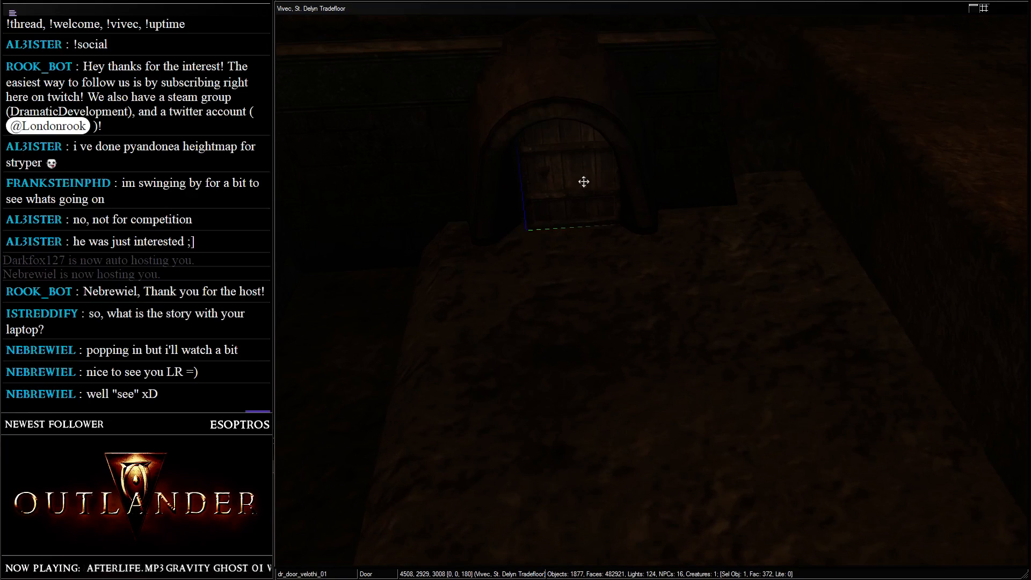
pyautogui.moveTo(583, 182); pyautogui.dragTo(666, 235, button='middle')
pyautogui.scroll(4, 771, 250)
pyautogui.moveTo(822, 283); pyautogui.dragTo(790, 264)
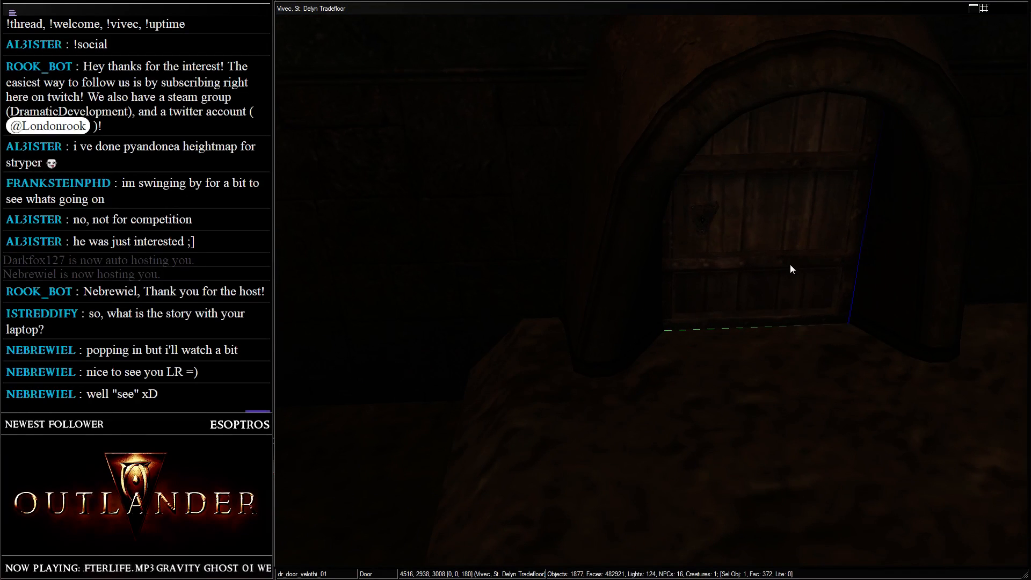
# - Duplicate the dr_vlth_str_vrect_01b building by the outer wall and rotate the copy to 360 degrees around Z
pyautogui.scroll(-5, 719, 106)
pyautogui.keyDown('shift'); pyautogui.moveTo(665, 154); pyautogui.dragTo(590, 175, button='middle'); pyautogui.keyUp('shift')
pyautogui.click(562, 105)
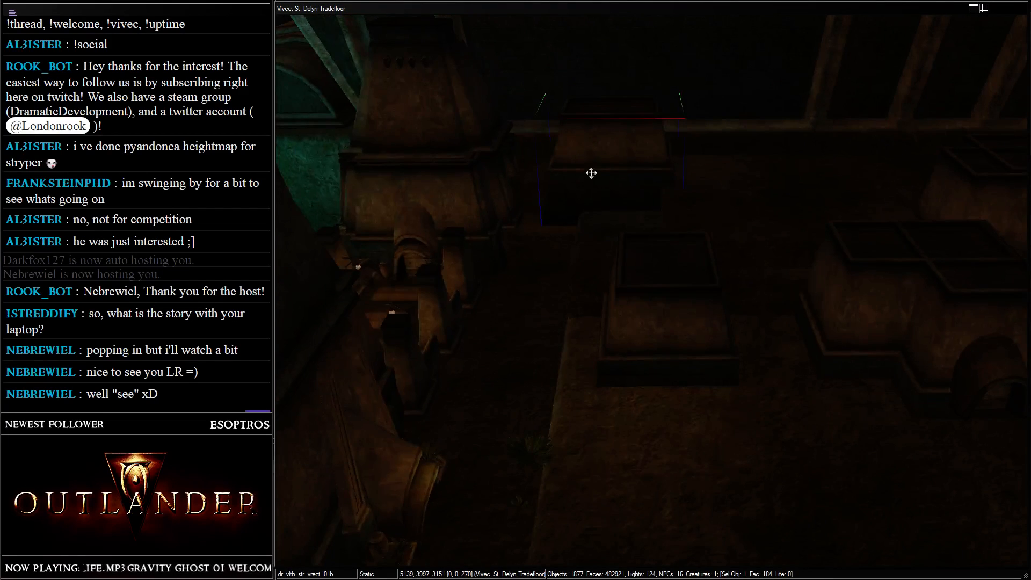
pyautogui.keyDown('shift'); pyautogui.moveTo(637, 143); pyautogui.dragTo(651, 194, button='middle'); pyautogui.keyUp('shift')
pyautogui.scroll(3, 652, 193)
pyautogui.hotkey('ctrl', 'd')
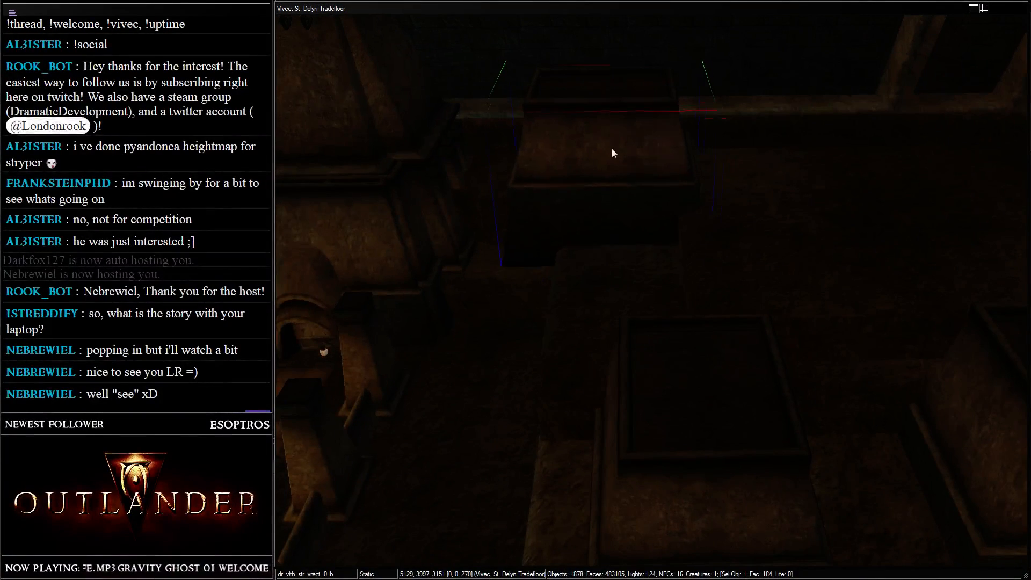
pyautogui.moveTo(612, 153); pyautogui.dragTo(650, 186)
pyautogui.moveTo(748, 211); pyautogui.dragTo(669, 185, button='right')
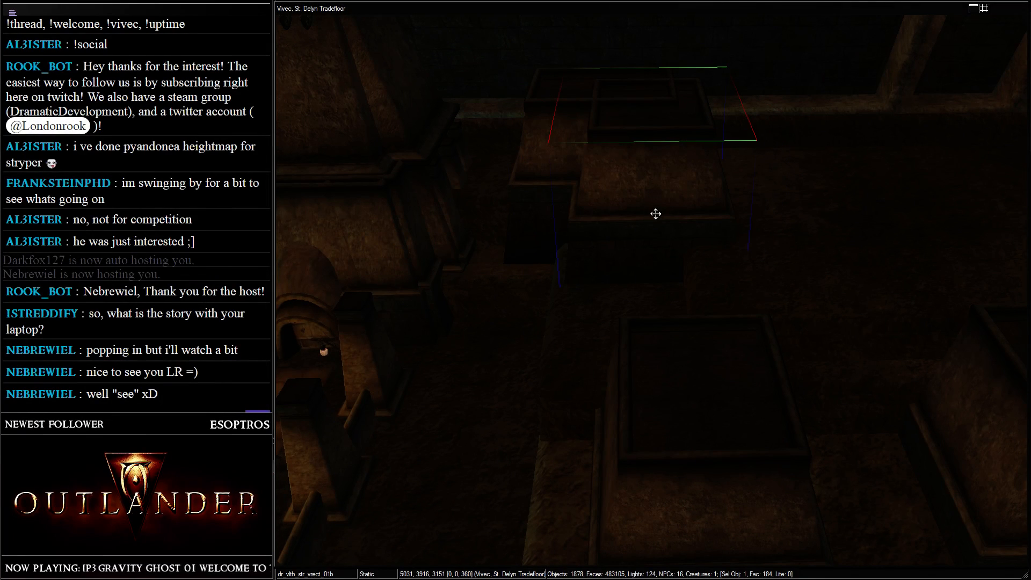
# - Move the rotated copy back so it overlaps the original building, at about 5097, 3898, 3151
pyautogui.moveTo(655, 214); pyautogui.dragTo(662, 173)
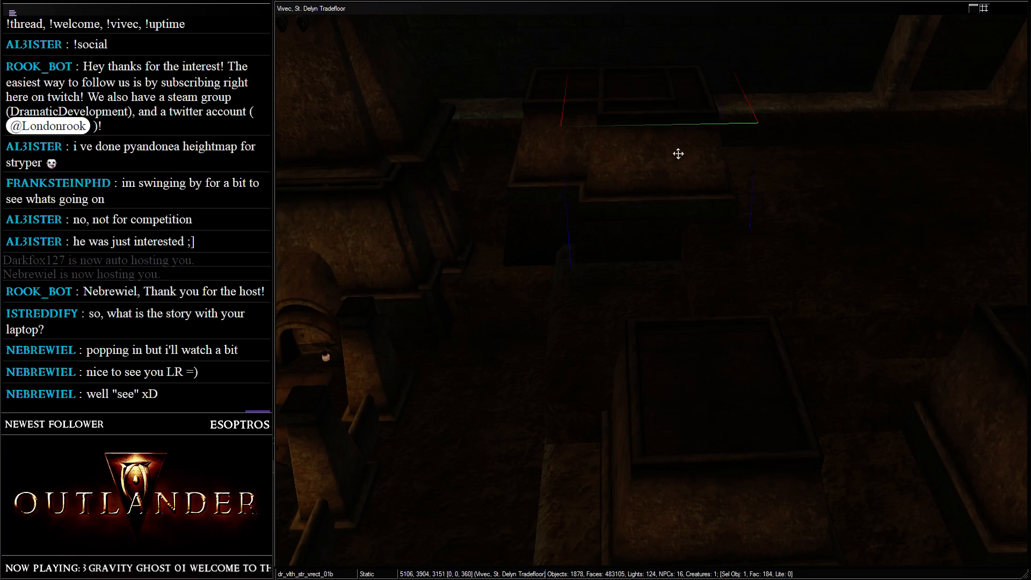
pyautogui.moveTo(678, 154)
pyautogui.keyDown('shift'); pyautogui.mouseDown(button='middle')
pyautogui.moveTo(741, 154)
pyautogui.moveTo(663, 147)
pyautogui.mouseUp(button='middle'); pyautogui.keyUp('shift')
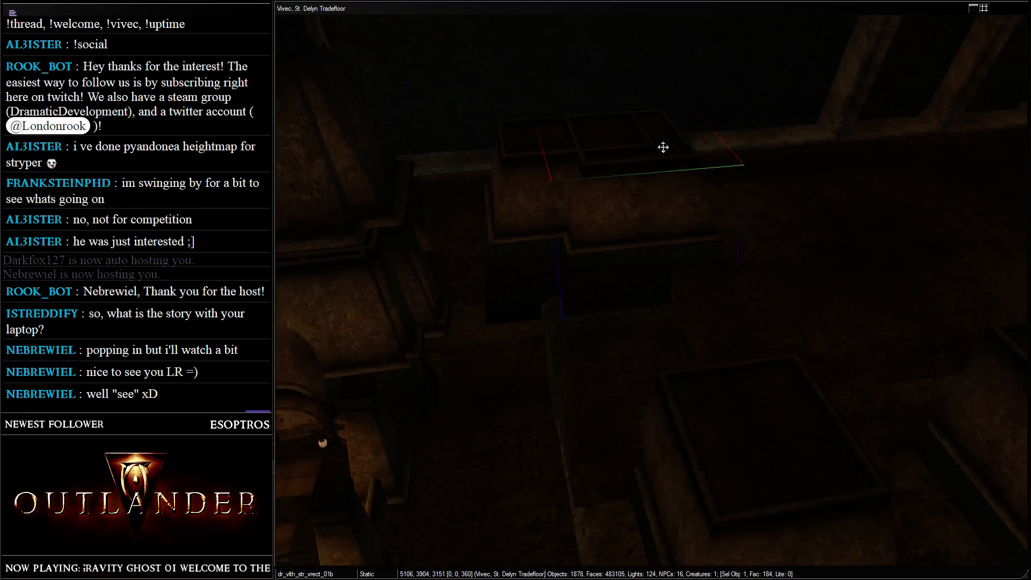
pyautogui.scroll(3, 617, 179)
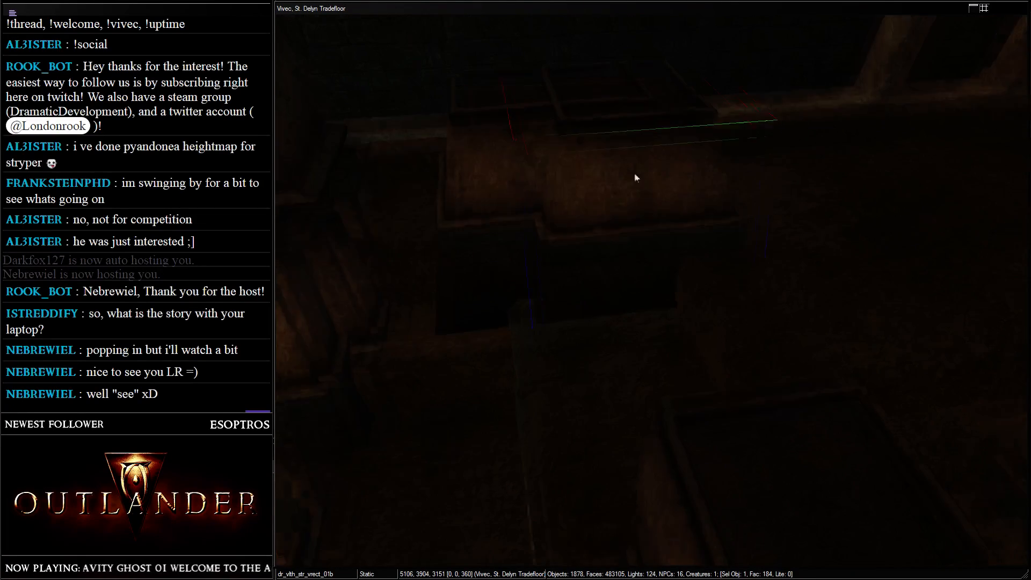
pyautogui.moveTo(598, 191); pyautogui.dragTo(601, 200)
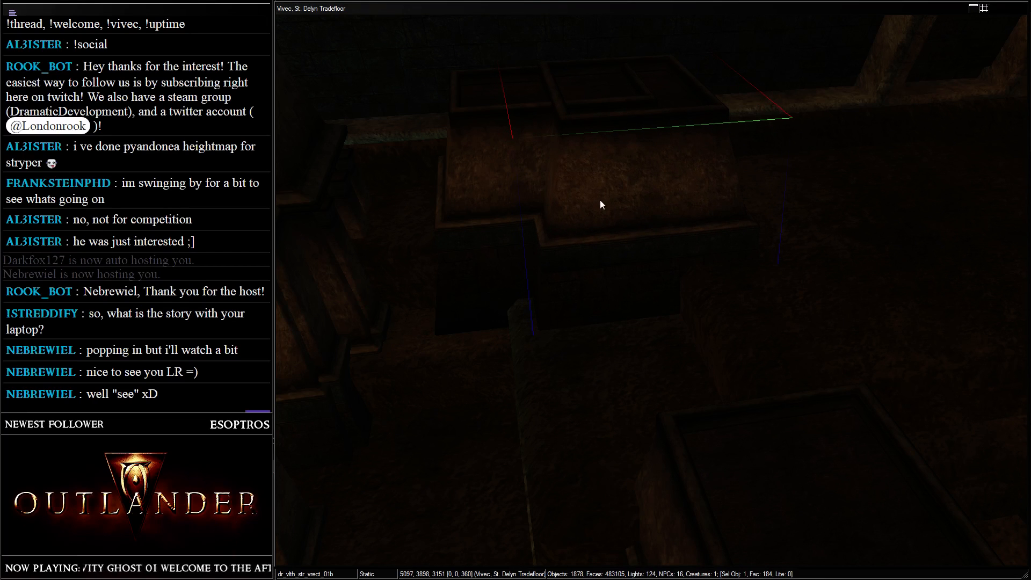
# - Duplicate the 270-degree building behind it and place the copy on the cluster's other side, at about 5138, 3783, 3151
pyautogui.click(466, 151)
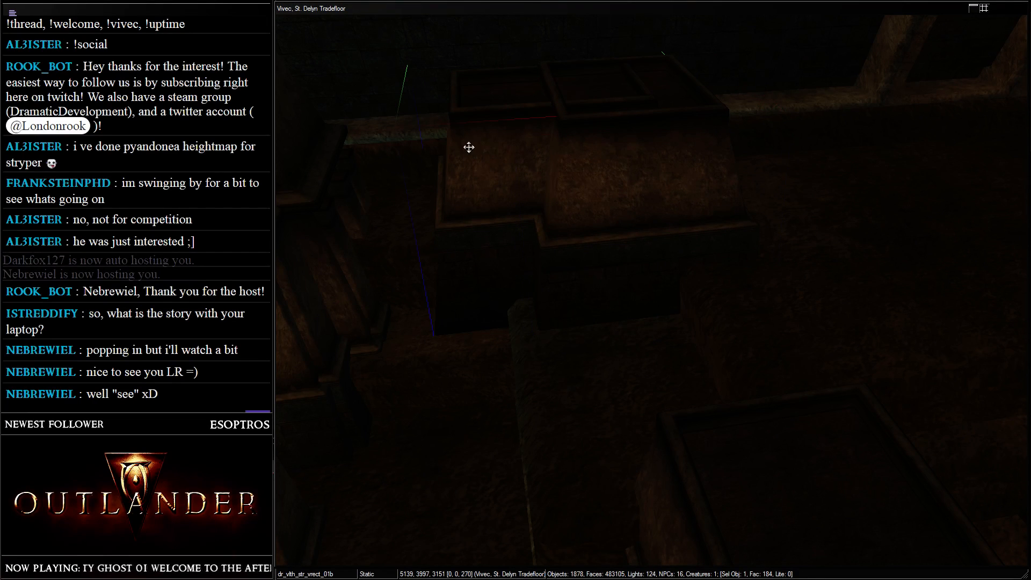
pyautogui.hotkey('ctrl', 'd')
pyautogui.moveTo(469, 147); pyautogui.dragTo(669, 111)
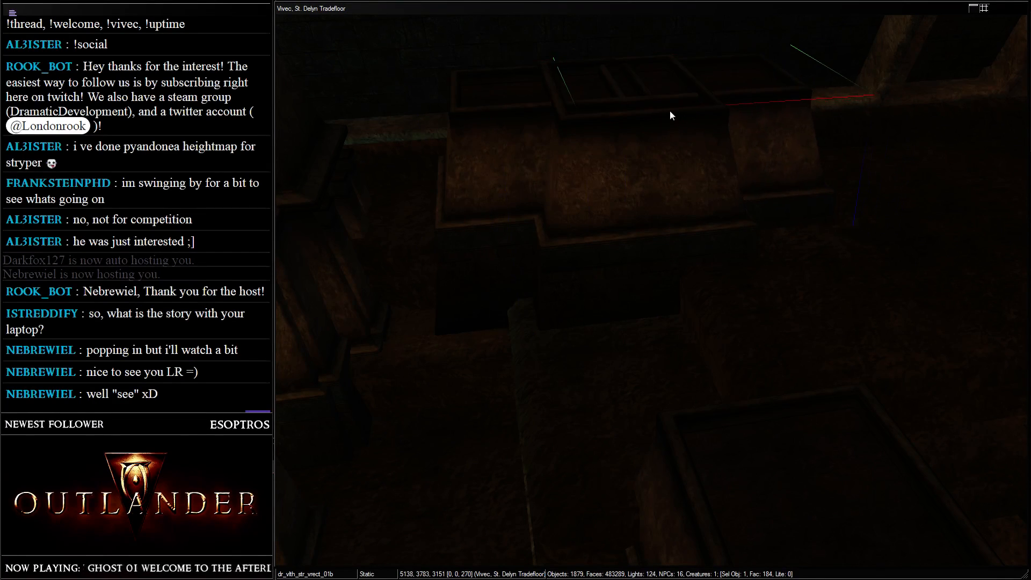
pyautogui.press('shift')
pyautogui.scroll(-3, 697, 119)
pyautogui.press('shift')
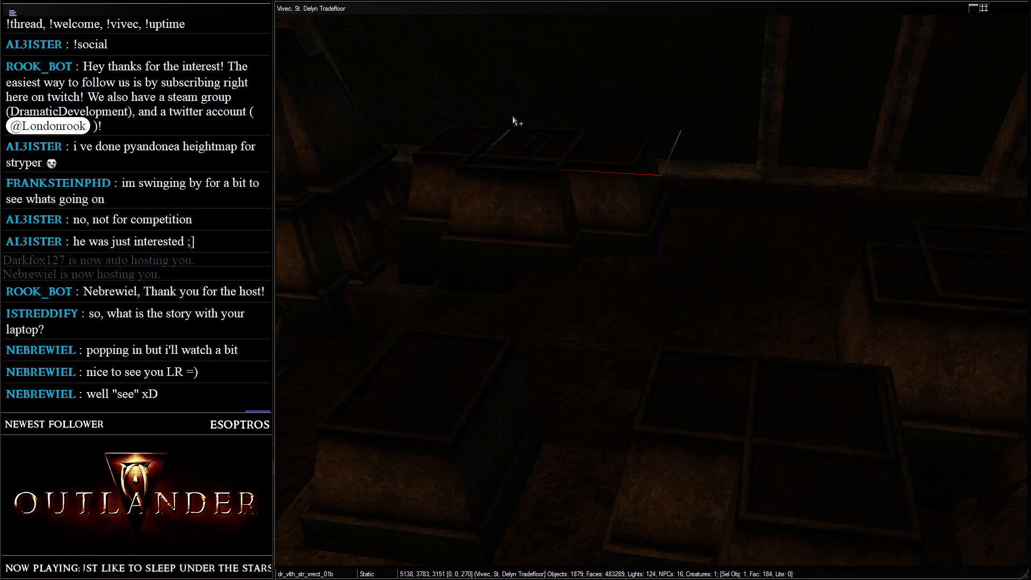
pyautogui.press('shift')
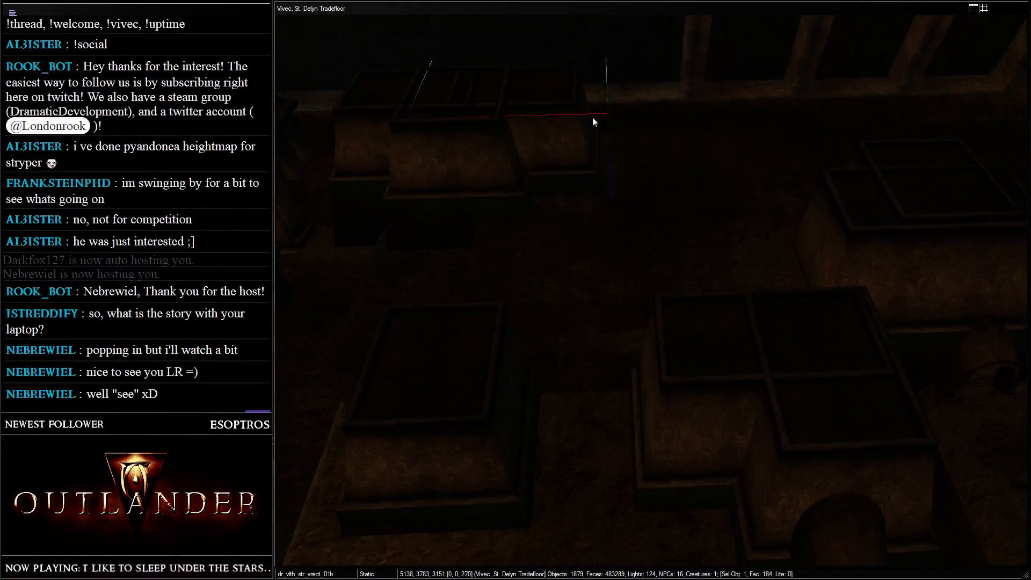
# - Duplicate the building at the end of the cluster into the open floor and rotate the copy to 180 degrees around Z
pyautogui.hotkey('ctrl', 'd')
pyautogui.moveTo(593, 118); pyautogui.dragTo(853, 301)
pyautogui.moveTo(654, 176); pyautogui.dragTo(964, 214, button='right')
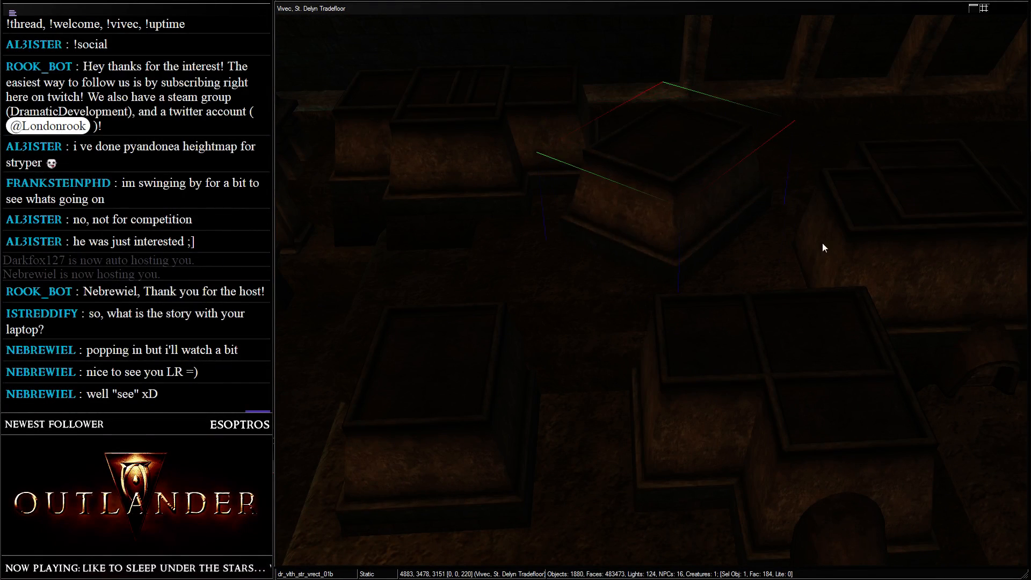
pyautogui.moveTo(824, 247); pyautogui.dragTo(687, 205, button='right')
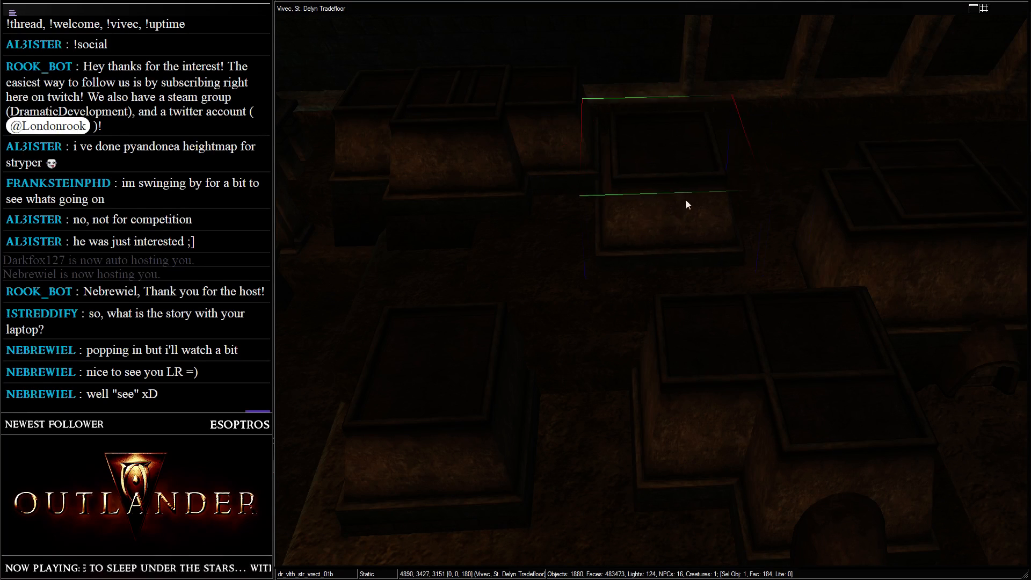
# - Move the 180-degree copy back against the outer wall, to about 5114, 3384, 3151
pyautogui.moveTo(686, 204); pyautogui.dragTo(704, 85)
pyautogui.scroll(-3, 707, 96)
pyautogui.moveTo(643, 201); pyautogui.dragTo(672, 206, button='middle')
pyautogui.moveTo(672, 206); pyautogui.dragTo(632, 183)
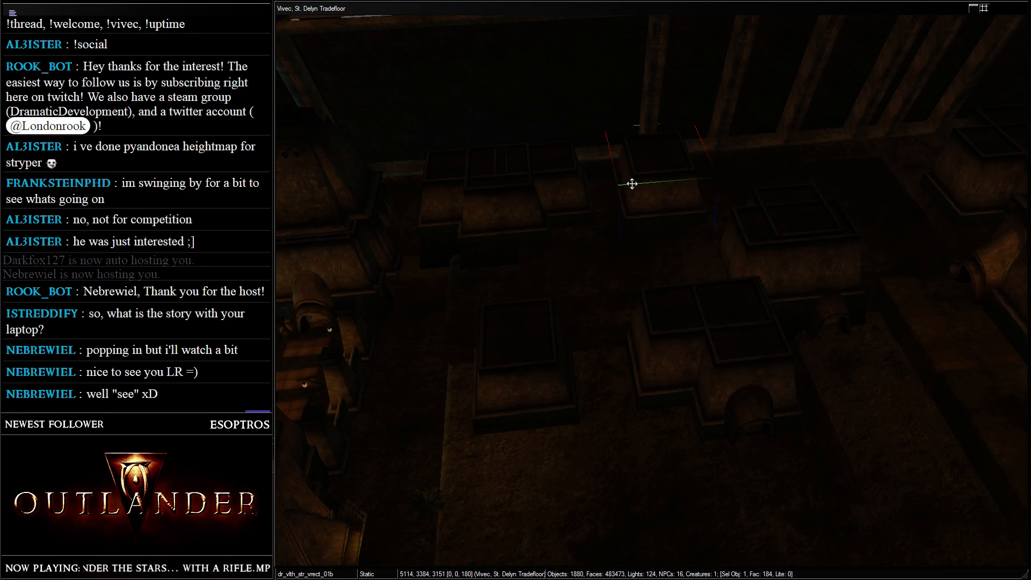
# - Duplicate that building, rotate the copy to 270 degrees around Z, and overlap it with the original at about 5149, 3349, 3151
pyautogui.hotkey('ctrl', 'd')
pyautogui.moveTo(637, 201); pyautogui.dragTo(725, 244)
pyautogui.moveTo(725, 243); pyautogui.dragTo(626, 224, button='right')
pyautogui.moveTo(704, 250)
pyautogui.mouseDown(button='right')
pyautogui.moveTo(665, 255)
pyautogui.moveTo(700, 255)
pyautogui.mouseUp(button='right')
pyautogui.moveTo(674, 260); pyautogui.dragTo(670, 124)
pyautogui.moveTo(669, 120); pyautogui.dragTo(607, 208, button='middle')
pyautogui.scroll(4, 675, 212)
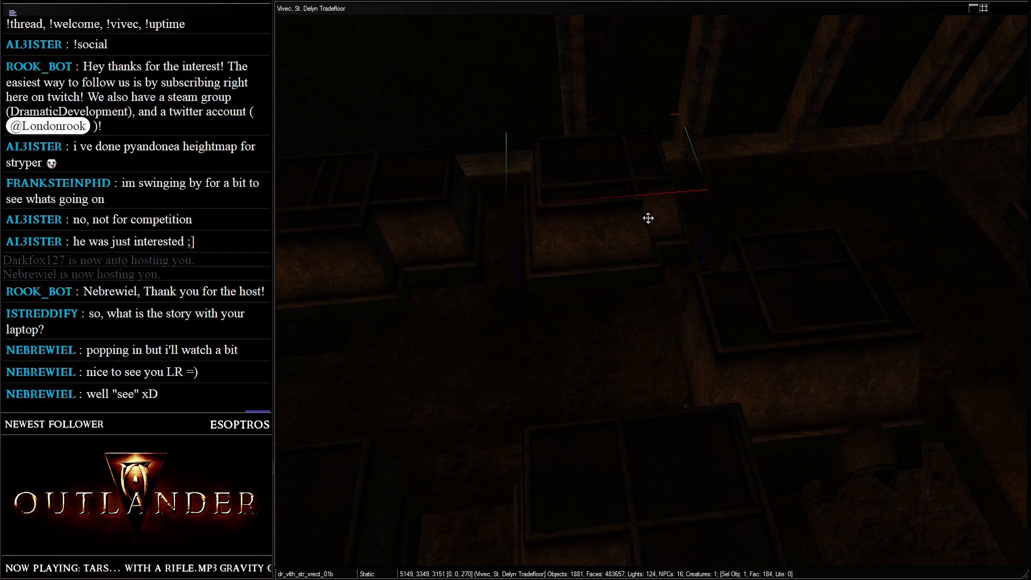
# - Duplicate the 270-degree building and place the copy farther along the outer wall, at about 5133, 2699, 3151
pyautogui.hotkey('ctrl', 'd')
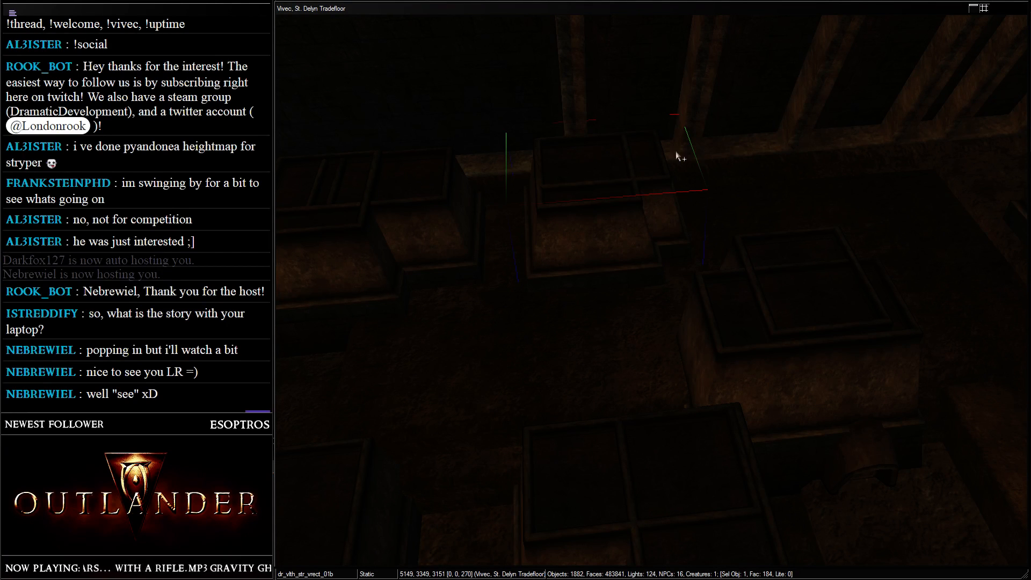
pyautogui.moveTo(659, 166); pyautogui.dragTo(974, 191)
pyautogui.moveTo(974, 191); pyautogui.dragTo(687, 250, button='middle')
pyautogui.scroll(2, 667, 203)
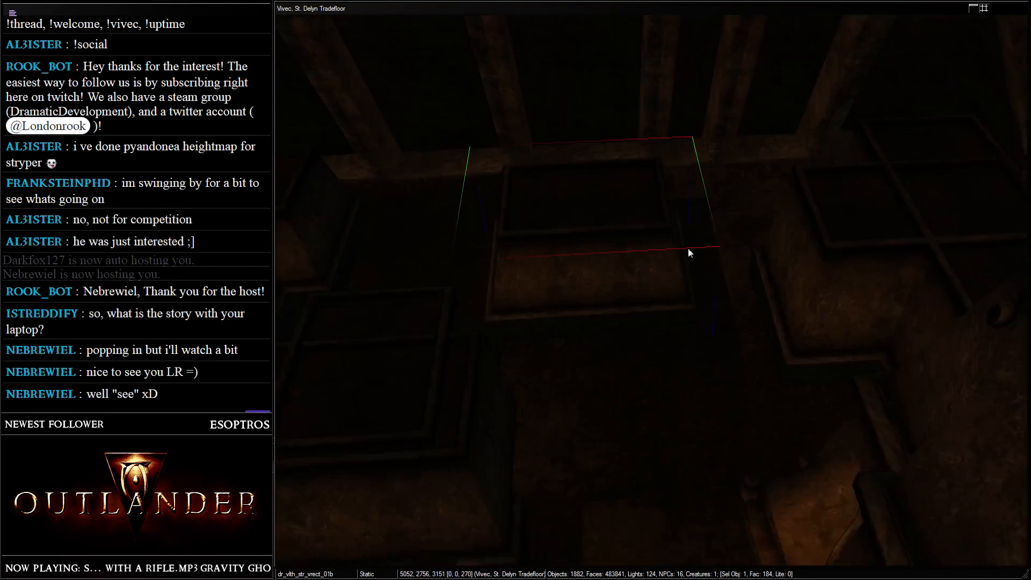
pyautogui.moveTo(644, 226); pyautogui.dragTo(689, 191)
pyautogui.keyDown('shift'); pyautogui.moveTo(689, 191); pyautogui.dragTo(759, 140, button='middle'); pyautogui.keyUp('shift')
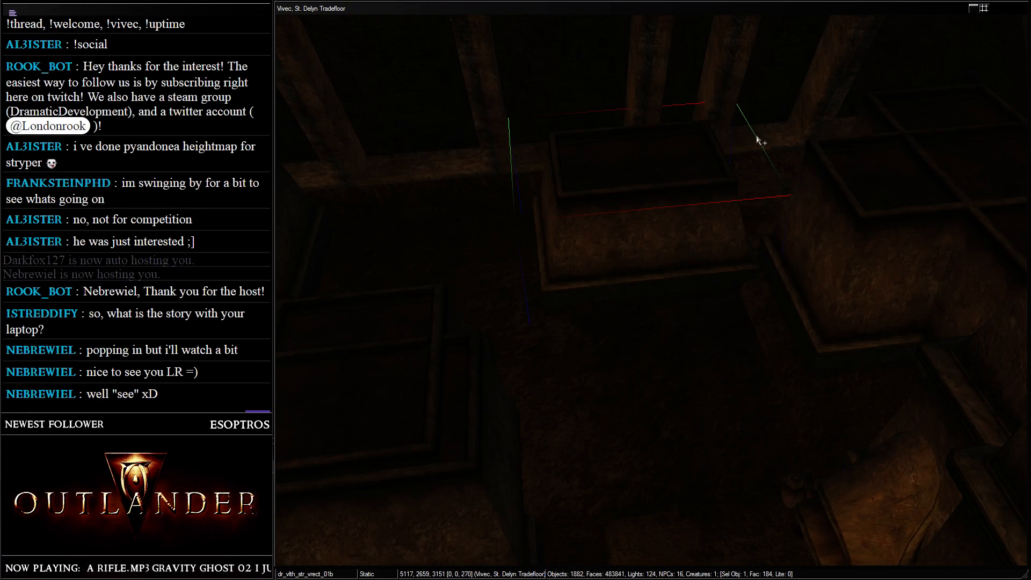
pyautogui.moveTo(757, 140); pyautogui.dragTo(684, 199)
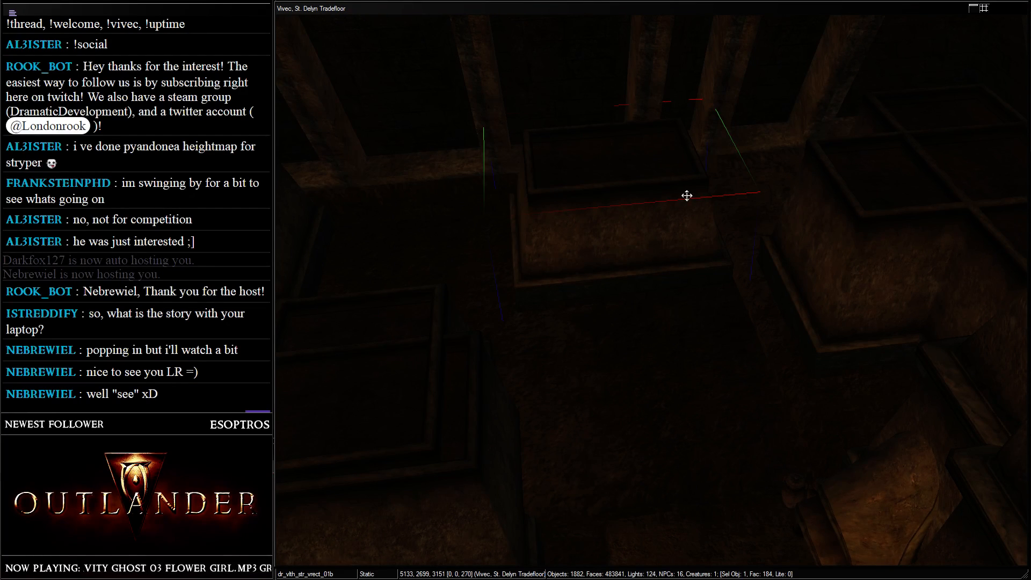
# - Duplicate this building, rotate the copy to 360 degrees around Z, and overlap it with the original at about 5099, 2665, 3151
pyautogui.keyDown('shift'); pyautogui.moveTo(644, 148); pyautogui.dragTo(656, 226, button='middle'); pyautogui.keyUp('shift')
pyautogui.hotkey('ctrl', 'd')
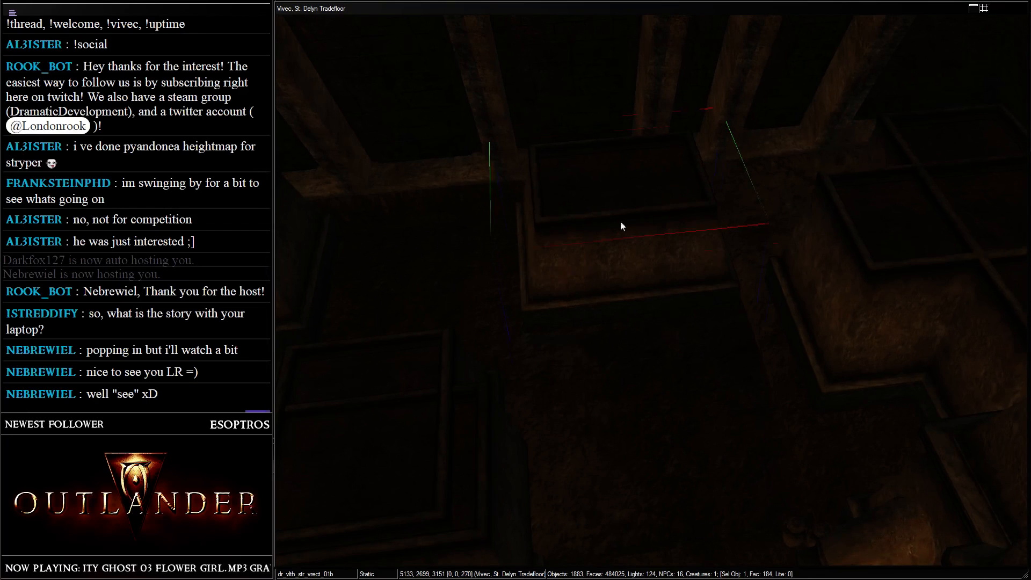
pyautogui.moveTo(620, 222); pyautogui.dragTo(621, 320)
pyautogui.moveTo(743, 340); pyautogui.dragTo(539, 287, button='right')
pyautogui.moveTo(642, 297); pyautogui.dragTo(663, 202)
pyautogui.scroll(-3, 662, 202)
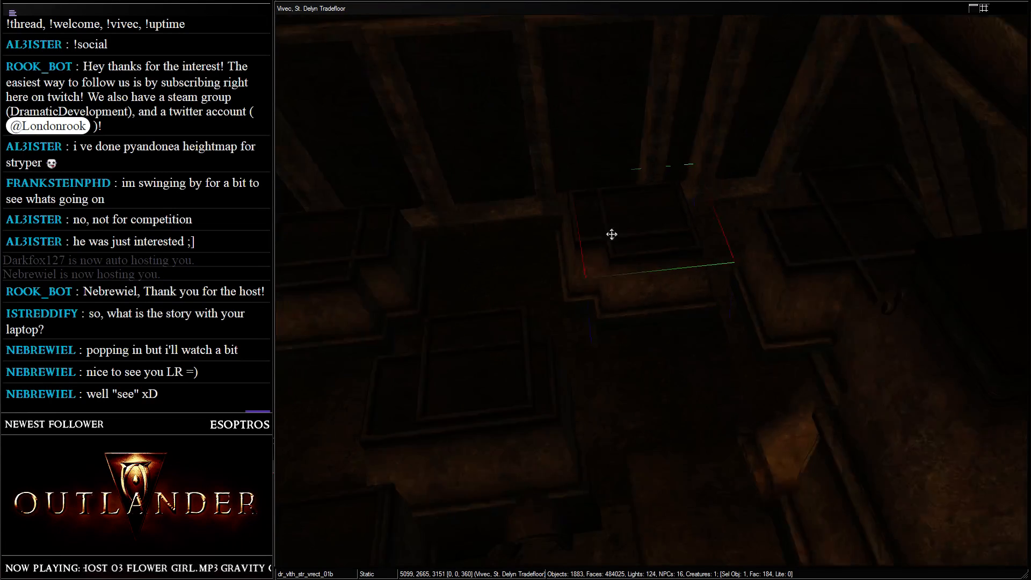
# - Duplicate the dr_vlth_plr_trap_01b pillar beside the curved wall's entrance and place the copy at the wall's end, about 3431, 2329, 3151
pyautogui.keyDown('shift'); pyautogui.moveTo(611, 234); pyautogui.dragTo(643, 217, button='middle'); pyautogui.keyUp('shift')
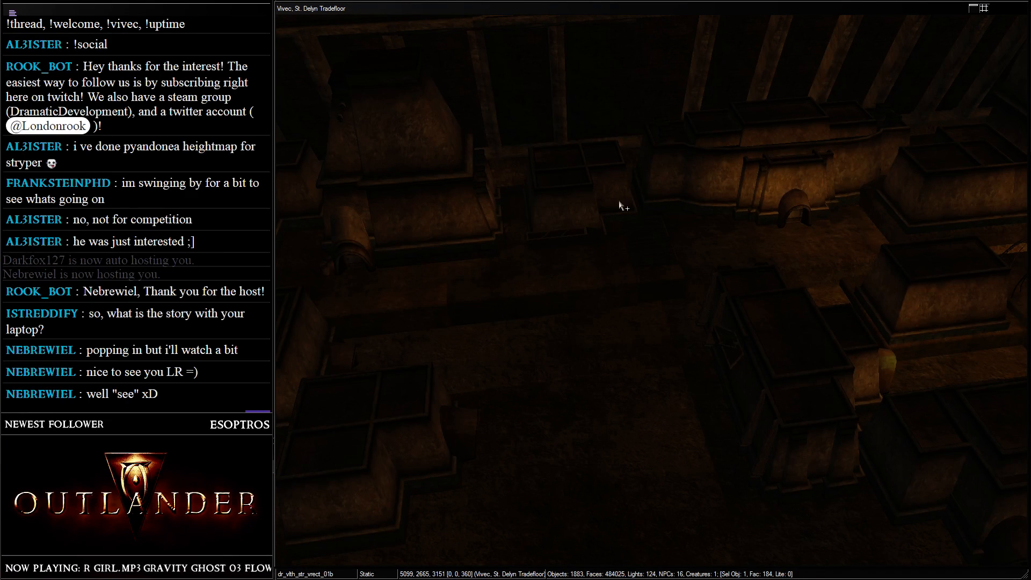
pyautogui.scroll(8, 623, 206)
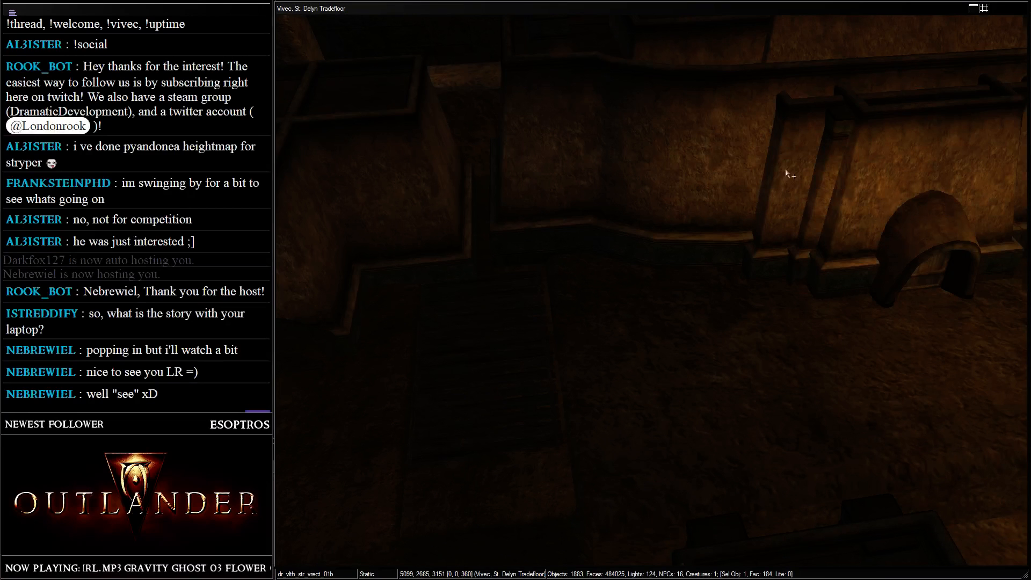
pyautogui.click(819, 166)
pyautogui.hotkey('ctrl', 'd')
pyautogui.moveTo(841, 158); pyautogui.dragTo(442, 131)
pyautogui.moveTo(443, 131); pyautogui.dragTo(621, 212, button='middle')
pyautogui.scroll(3, 621, 211)
pyautogui.moveTo(629, 212); pyautogui.dragTo(636, 233)
pyautogui.scroll(-3, 637, 230)
# - Duplicate the pillar again and place the copy at the opposite end of the curved wall, about 2536, 2325, 3151
pyautogui.moveTo(875, 226); pyautogui.dragTo(667, 179, button='middle')
pyautogui.scroll(-3, 667, 180)
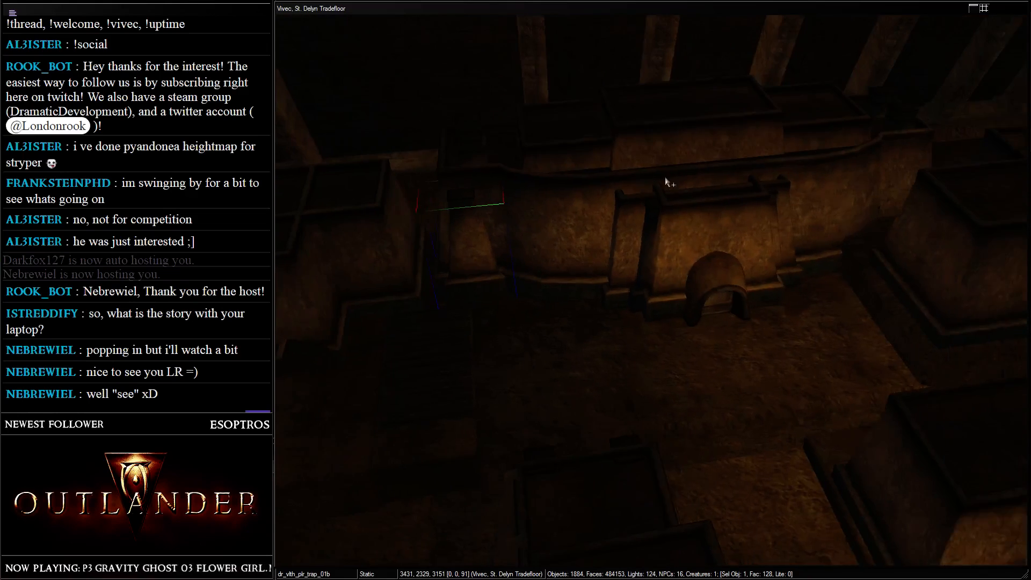
pyautogui.hotkey('ctrl', 'd')
pyautogui.moveTo(450, 237); pyautogui.dragTo(991, 194)
pyautogui.click(461, 210)
pyautogui.keyDown('shift'); pyautogui.moveTo(990, 195); pyautogui.dragTo(905, 185, button='middle'); pyautogui.keyUp('shift')
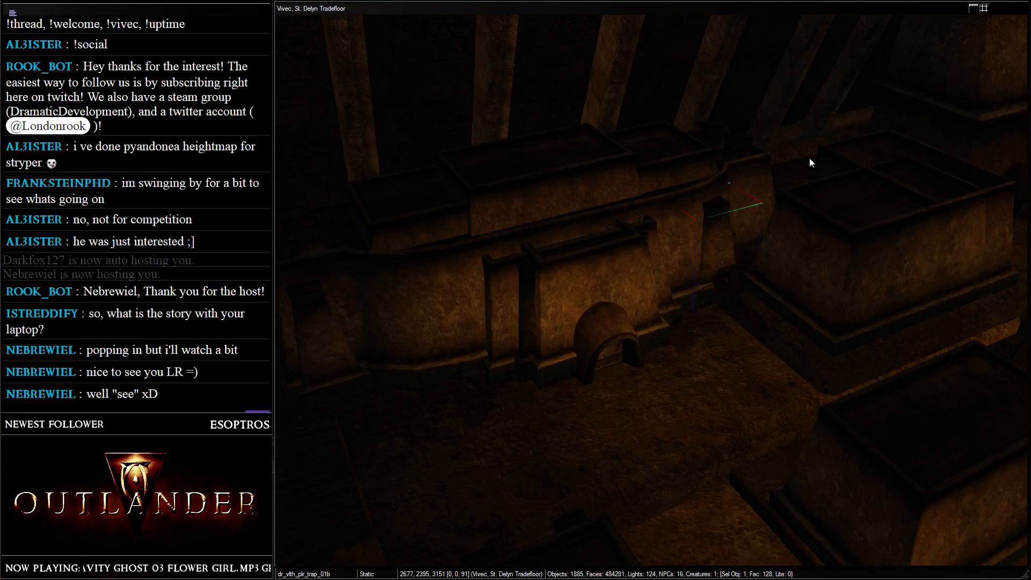
pyautogui.moveTo(716, 258); pyautogui.dragTo(766, 200)
pyautogui.keyDown('shift'); pyautogui.moveTo(766, 199); pyautogui.dragTo(700, 225, button='middle'); pyautogui.keyUp('shift')
pyautogui.scroll(3, 715, 239)
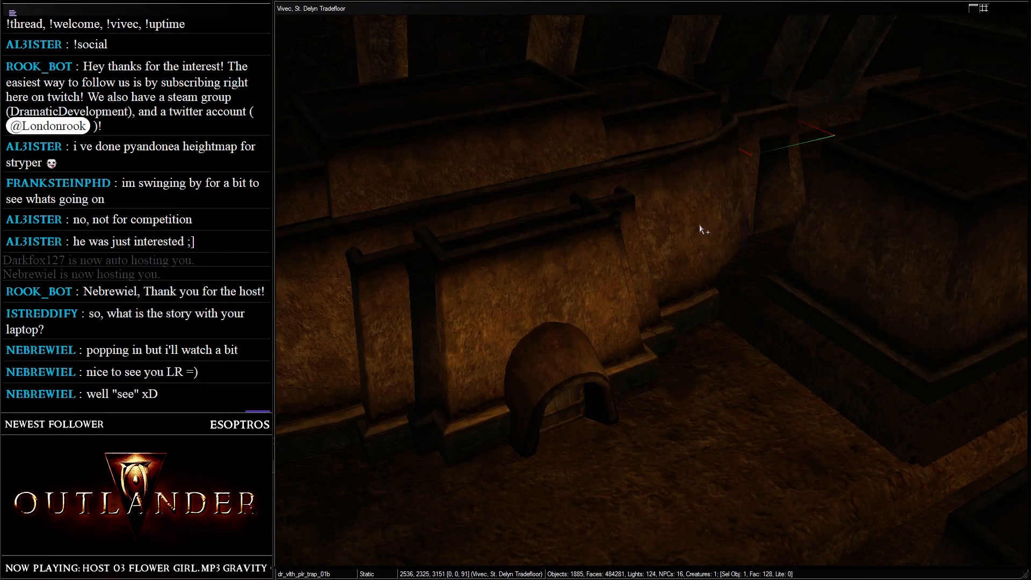
# - Select the three overlapping buildings on the outer wall together and move them along it to about 5116, 3839, 3151
pyautogui.keyDown('shift'); pyautogui.moveTo(699, 223); pyautogui.dragTo(778, 214, button='middle'); pyautogui.keyUp('shift')
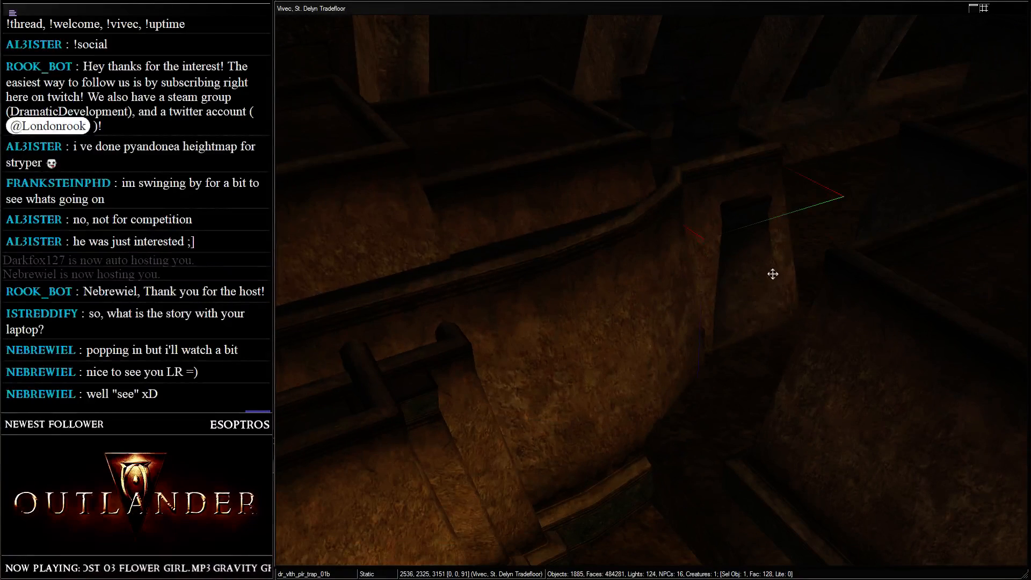
pyautogui.moveTo(772, 274); pyautogui.dragTo(773, 279)
pyautogui.scroll(-5, 585, 281)
pyautogui.keyDown('shift'); pyautogui.moveTo(774, 279); pyautogui.dragTo(749, 303, button='middle'); pyautogui.keyUp('shift')
pyautogui.click(584, 204)
pyautogui.click(651, 172)
pyautogui.keyDown('ctrl'); pyautogui.click(602, 172); pyautogui.keyUp('ctrl')
pyautogui.keyDown('ctrl'); pyautogui.click(791, 166); pyautogui.keyUp('ctrl')
pyautogui.moveTo(736, 182); pyautogui.dragTo(740, 159)
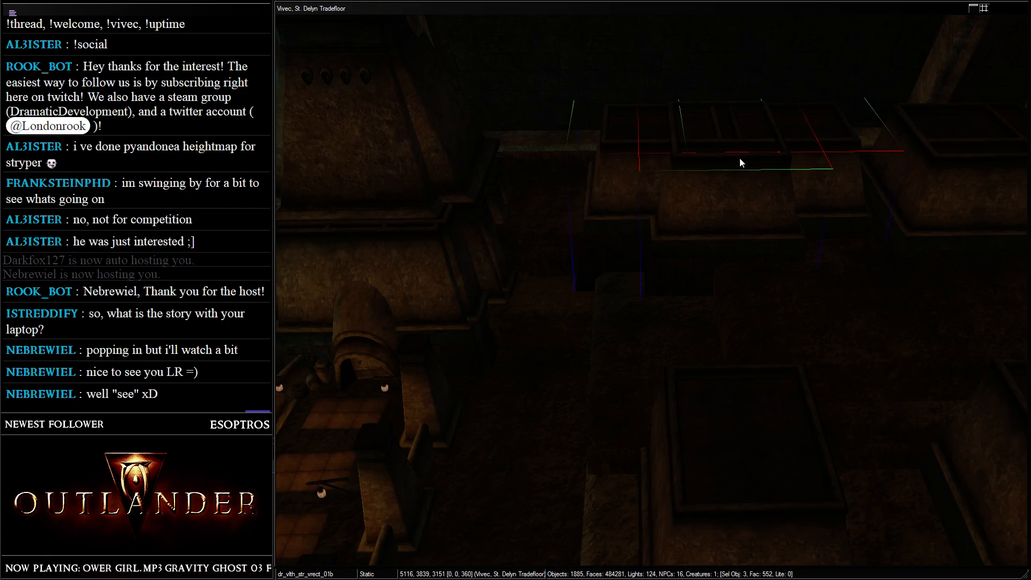
# - Move the ex_v_foundation_01 floor piece in front of the three grouped buildings to about 5774, 3501, 2306
pyautogui.moveTo(739, 158); pyautogui.dragTo(709, 194, button='middle')
pyautogui.scroll(-2, 727, 159)
pyautogui.click(727, 159)
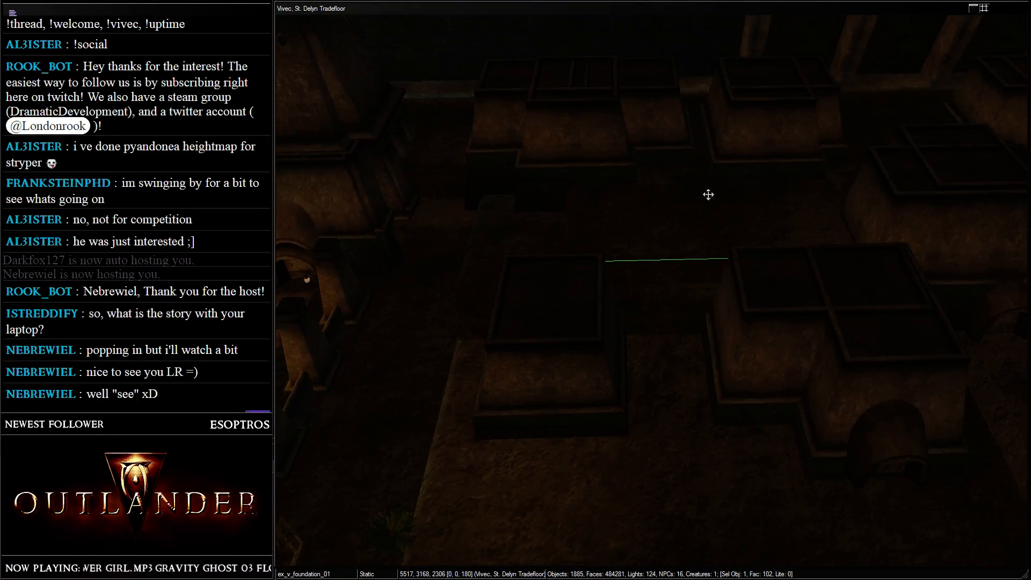
pyautogui.moveTo(856, 200); pyautogui.dragTo(738, 216)
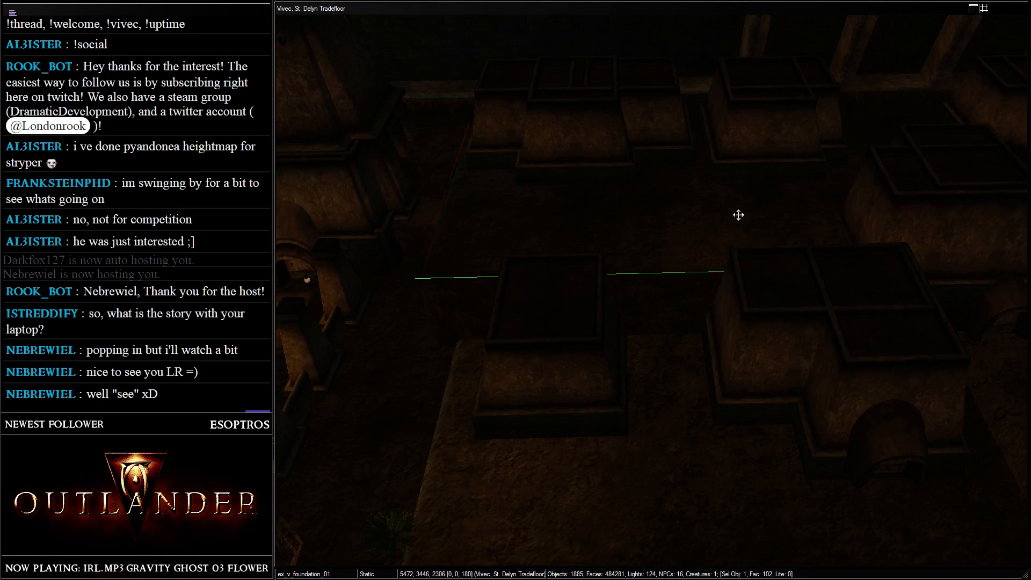
pyautogui.moveTo(738, 214); pyautogui.dragTo(594, 215)
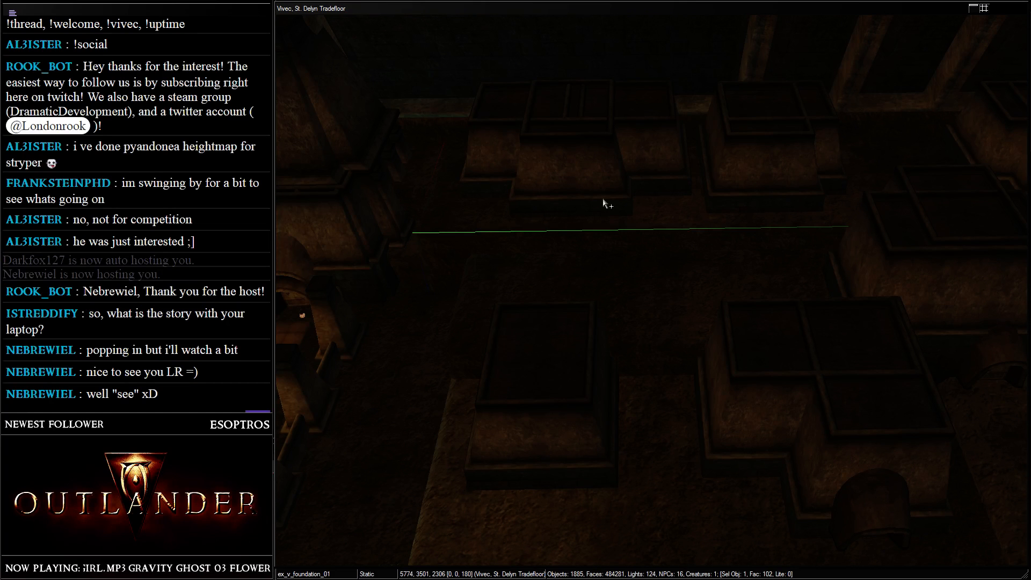
# - Duplicate the ex_vivec_ent_t_01 entrance with its door from the courtyard building and bring the copy to about 4741, 3755, 3119
pyautogui.scroll(-3, 629, 188)
pyautogui.moveTo(651, 172); pyautogui.dragTo(624, 116, button='middle')
pyautogui.click(752, 308)
pyautogui.moveTo(720, 131); pyautogui.dragTo(712, 111, button='middle')
pyautogui.scroll(3, 711, 111)
pyautogui.keyDown('ctrl'); pyautogui.click(767, 346); pyautogui.keyUp('ctrl')
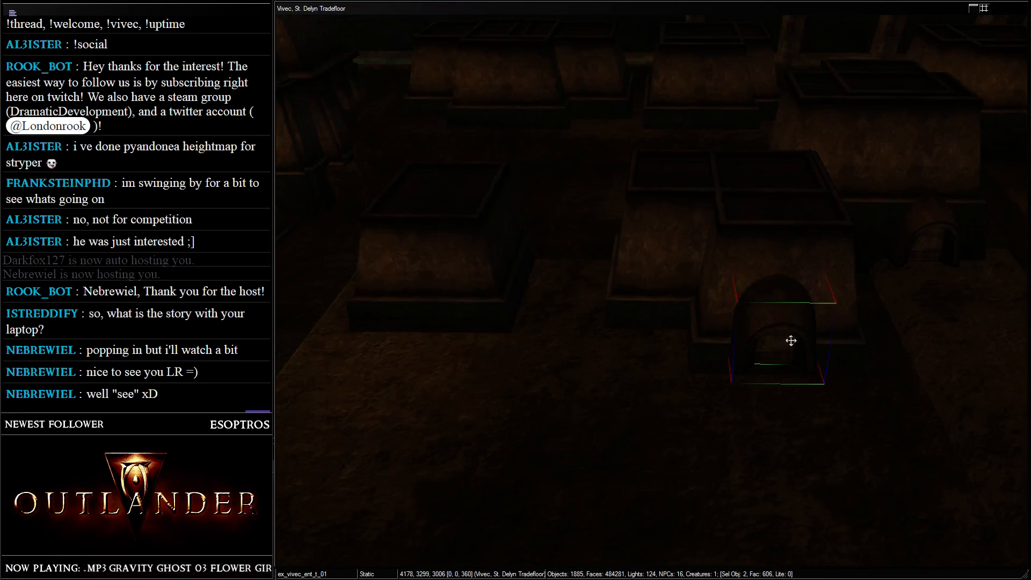
pyautogui.hotkey('ctrl', 'd')
pyautogui.moveTo(789, 341); pyautogui.dragTo(381, 63)
pyautogui.moveTo(381, 63); pyautogui.dragTo(653, 222, button='middle')
pyautogui.moveTo(654, 221); pyautogui.dragTo(603, 126)
pyautogui.moveTo(603, 126); pyautogui.dragTo(773, 170, button='middle')
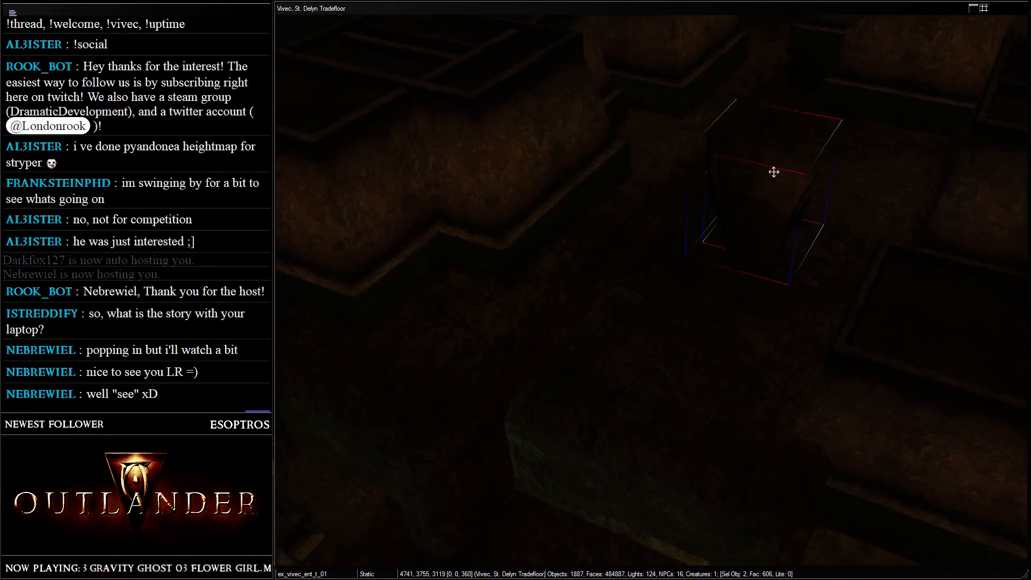
# - Fit the copied entrance and door against the front of the three grouped buildings at about 4943, 3842, 3134, and deselect them
pyautogui.moveTo(773, 170); pyautogui.dragTo(523, 85)
pyautogui.keyDown('shift'); pyautogui.moveTo(808, 170); pyautogui.dragTo(575, 108, button='middle'); pyautogui.keyUp('shift')
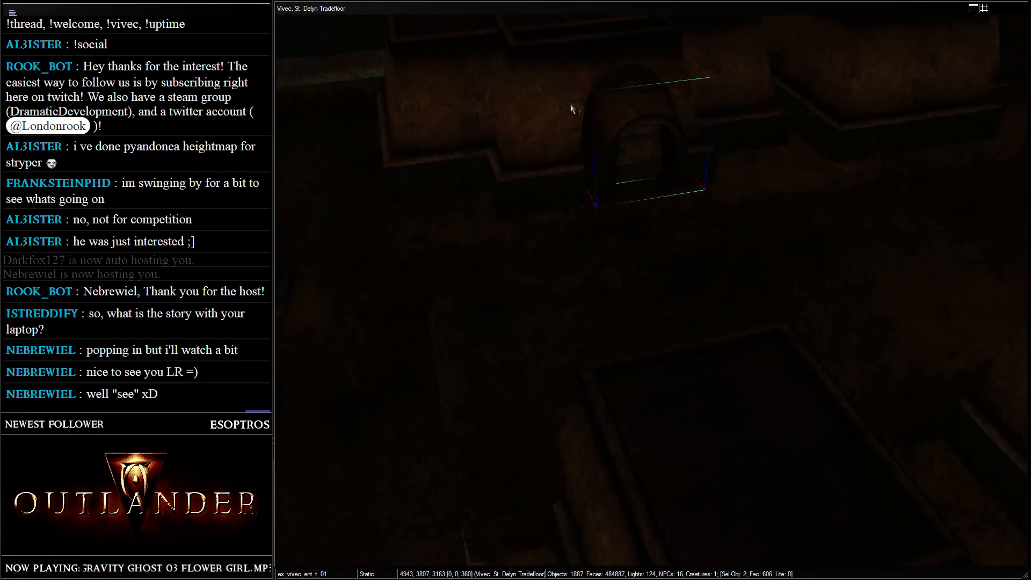
pyautogui.scroll(2, 612, 124)
pyautogui.moveTo(651, 140); pyautogui.dragTo(578, 187)
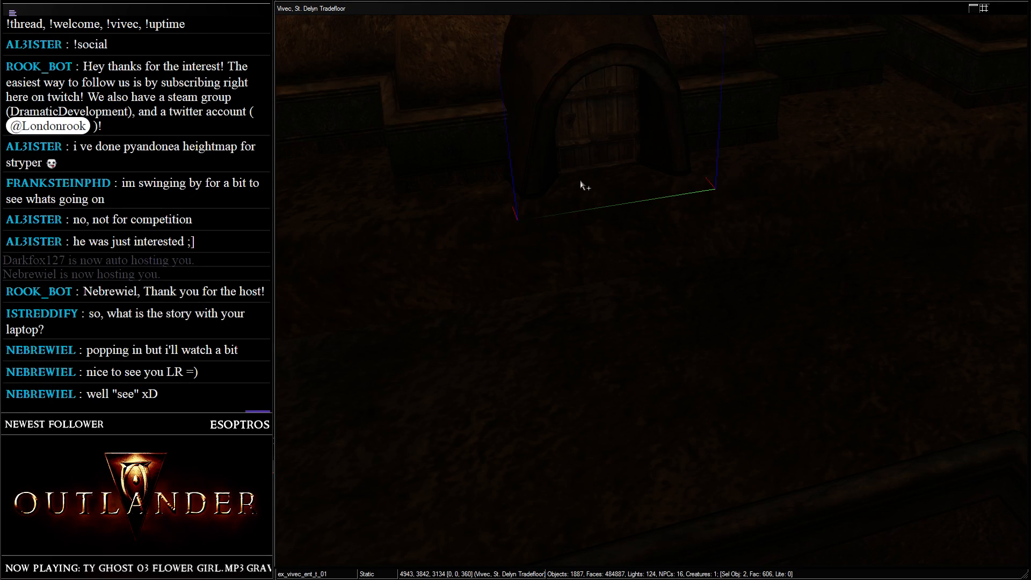
pyautogui.scroll(-4, 845, 146)
pyautogui.press('d')
# - Duplicate the ex_v_foundation_01 floor piece, place the copy toward the courtyard, and raise it to about 5525, 3537, 2321
pyautogui.moveTo(845, 146); pyautogui.dragTo(664, 274, button='middle')
pyautogui.click(664, 274)
pyautogui.hotkey('ctrl', 'd')
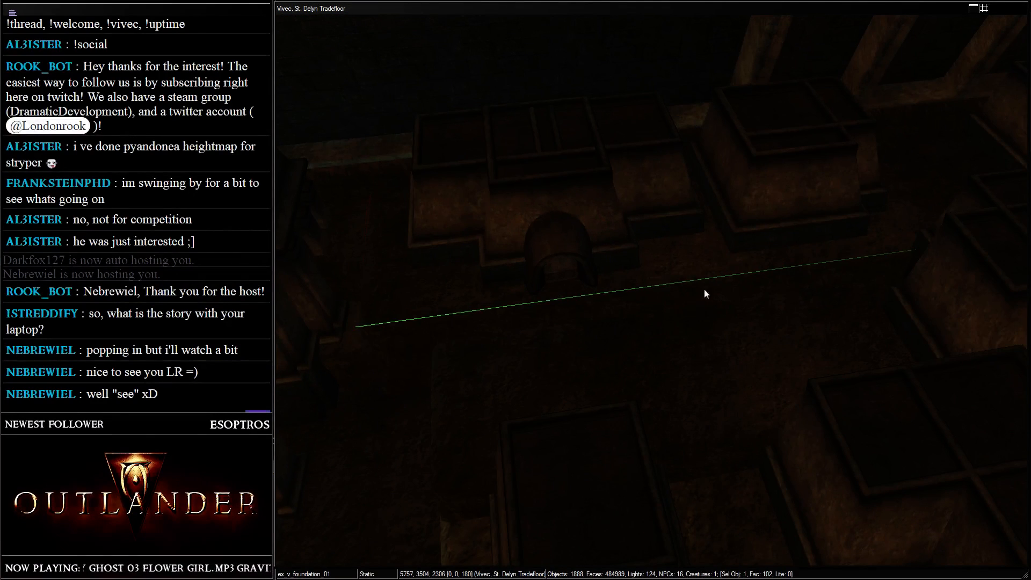
pyautogui.moveTo(705, 293); pyautogui.dragTo(726, 324)
pyautogui.moveTo(725, 325); pyautogui.dragTo(709, 221, button='middle')
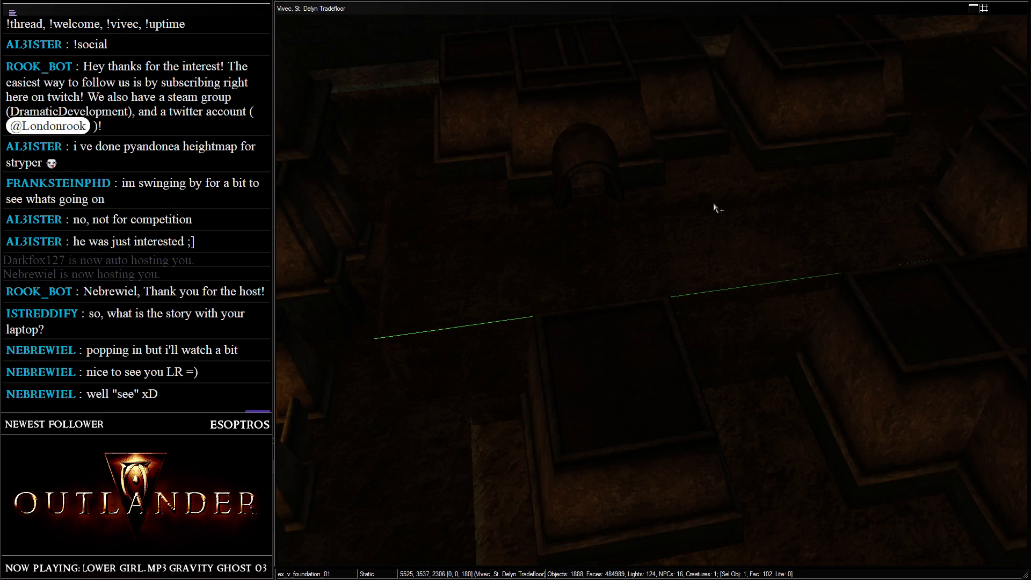
pyautogui.moveTo(718, 276); pyautogui.dragTo(720, 268)
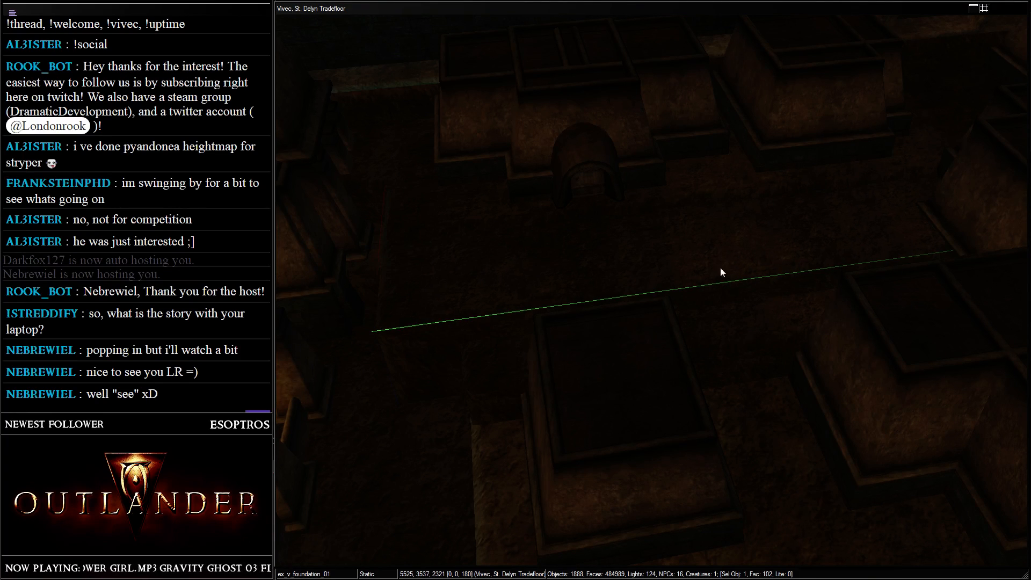
pyautogui.scroll(3, 652, 237)
pyautogui.scroll(-4, 666, 221)
pyautogui.scroll(-2, 704, 216)
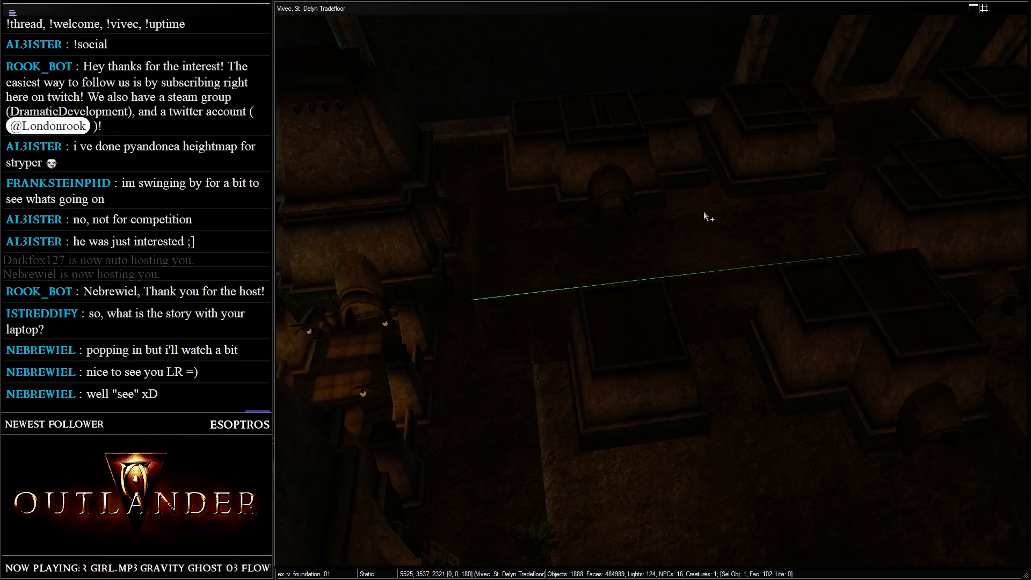
# - Duplicate the foundation again and place the copy beside the small square building at about 4914, 3536, 2785
pyautogui.hotkey('ctrl', 'd')
pyautogui.moveTo(702, 242); pyautogui.dragTo(662, 328)
pyautogui.scroll(5, 539, 258)
pyautogui.moveTo(662, 323); pyautogui.dragTo(684, 215, button='middle')
pyautogui.press('a')
pyautogui.press('a')
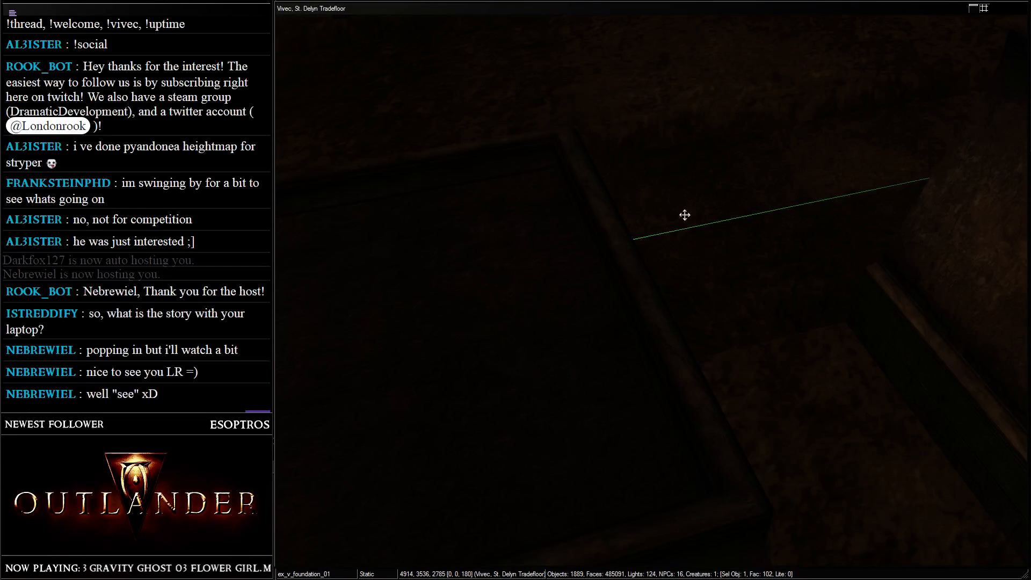
pyautogui.moveTo(684, 215); pyautogui.dragTo(681, 206)
# - Duplicate the foundation once more and place the copy between the two courtyard buildings at about 4764, 3514, 2689
pyautogui.scroll(-2, 682, 206)
pyautogui.moveTo(682, 207); pyautogui.dragTo(652, 189, button='middle')
pyautogui.moveTo(603, 163); pyautogui.dragTo(698, 366)
pyautogui.scroll(-3, 690, 349)
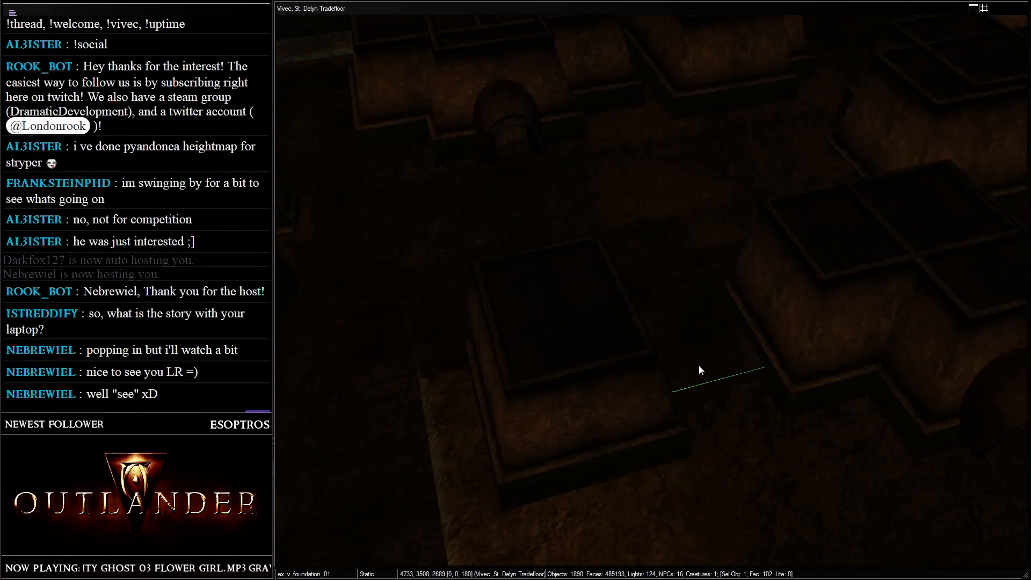
pyautogui.moveTo(698, 366); pyautogui.dragTo(605, 299, button='middle')
pyautogui.scroll(3, 606, 299)
pyautogui.moveTo(658, 308); pyautogui.dragTo(663, 280)
pyautogui.press('a')
pyautogui.scroll(-5, 698, 291)
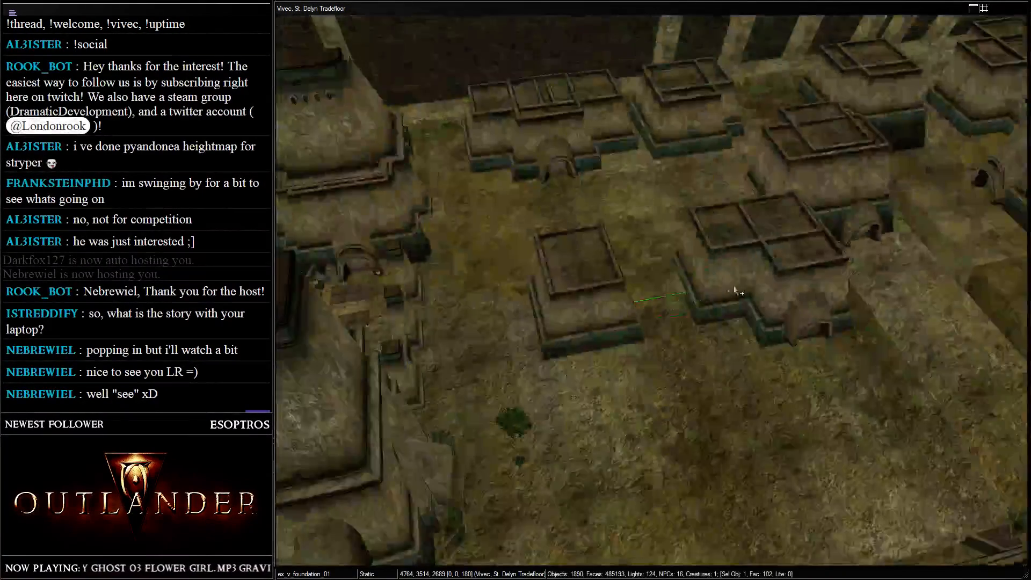
pyautogui.press('a')
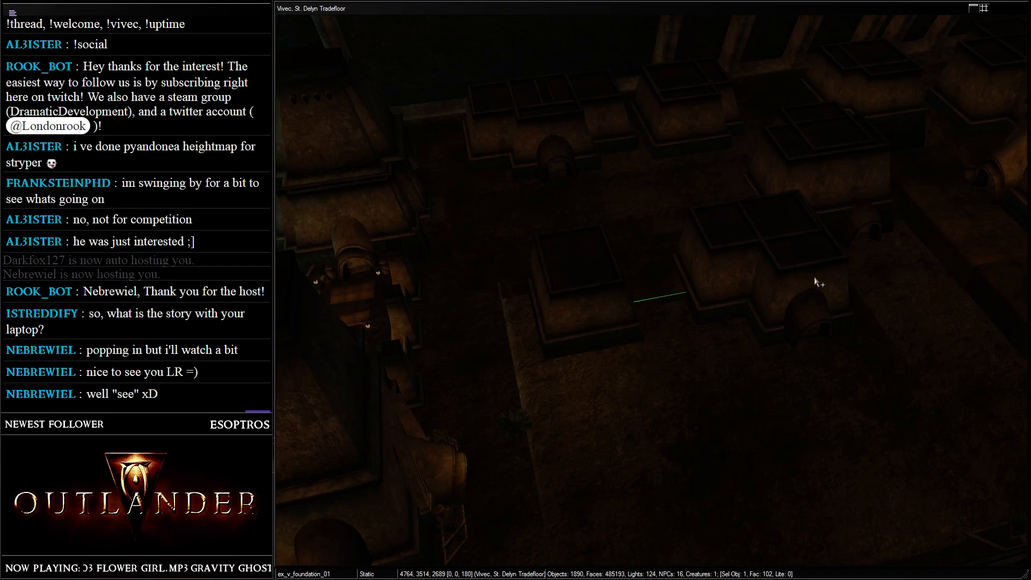
# - Copy the ex_vivec_w_e_01 pillar beside the tiled walkway, paste it near the new entrance, and rotate it to 360 degrees around Z
pyautogui.scroll(3, 849, 295)
pyautogui.moveTo(849, 295); pyautogui.dragTo(500, 272, button='middle')
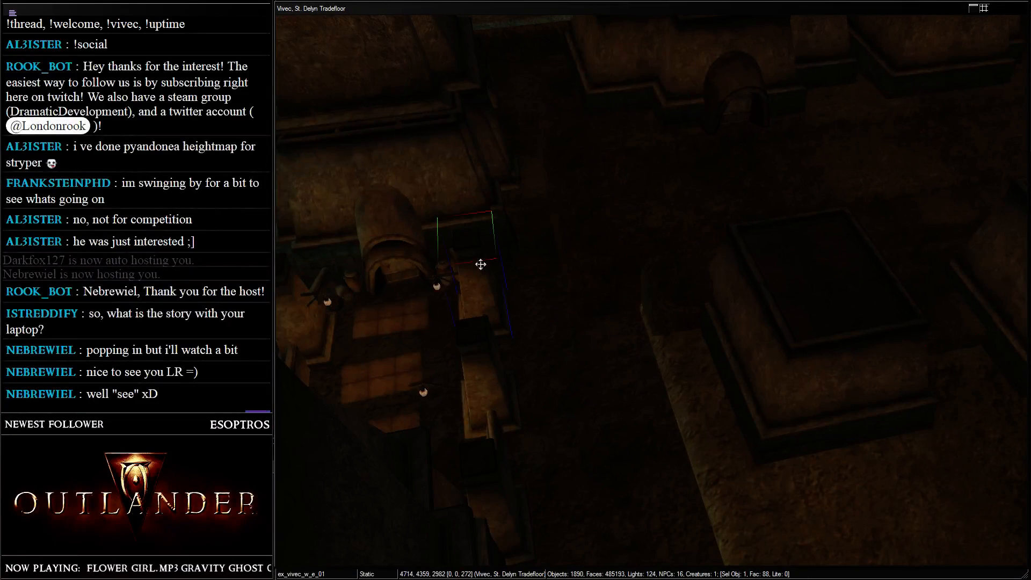
pyautogui.click(711, 92)
pyautogui.moveTo(711, 91); pyautogui.dragTo(688, 275, button='middle')
pyautogui.scroll(3, 666, 258)
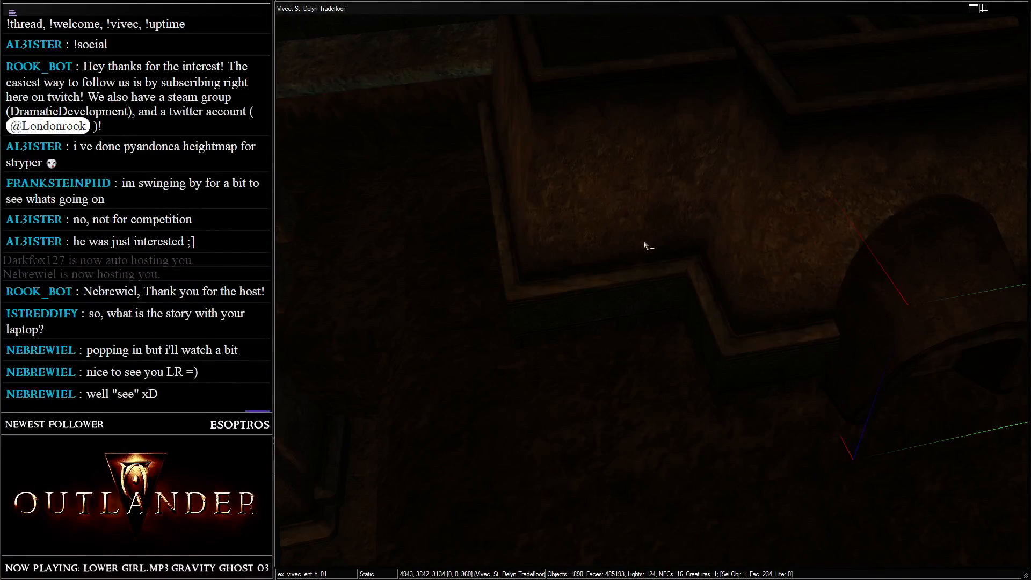
pyautogui.scroll(-3, 647, 247)
pyautogui.hotkey('ctrl', 'v')
pyautogui.press('a')
pyautogui.press('f')
pyautogui.moveTo(646, 423); pyautogui.dragTo(630, 206)
pyautogui.moveTo(688, 367); pyautogui.dragTo(559, 376, button='right')
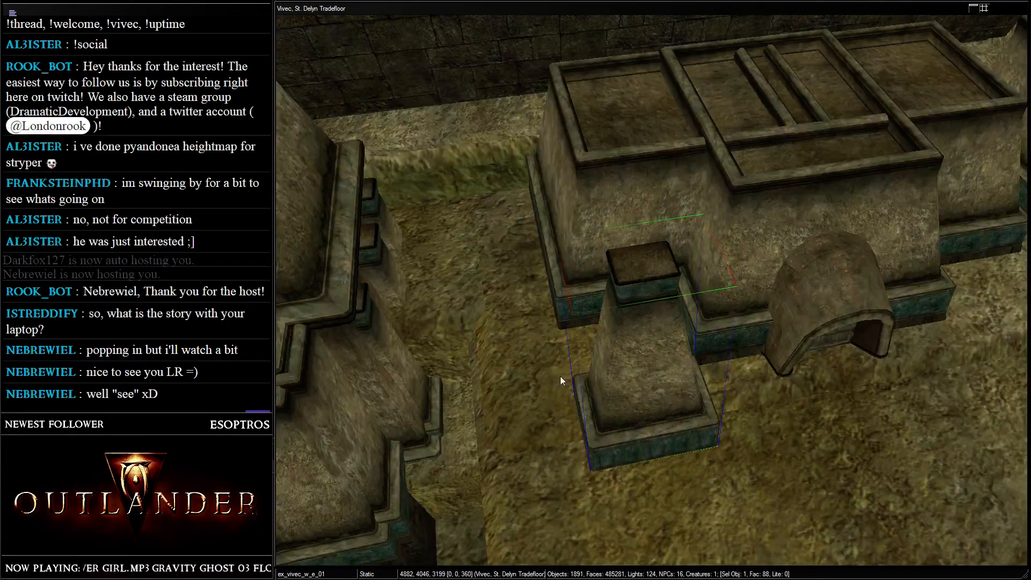
# - Set the pasted pillar into the front of the grouped buildings' near wing at about 5044, 4015, 3199
pyautogui.moveTo(618, 370); pyautogui.dragTo(611, 187)
pyautogui.scroll(-2, 713, 214)
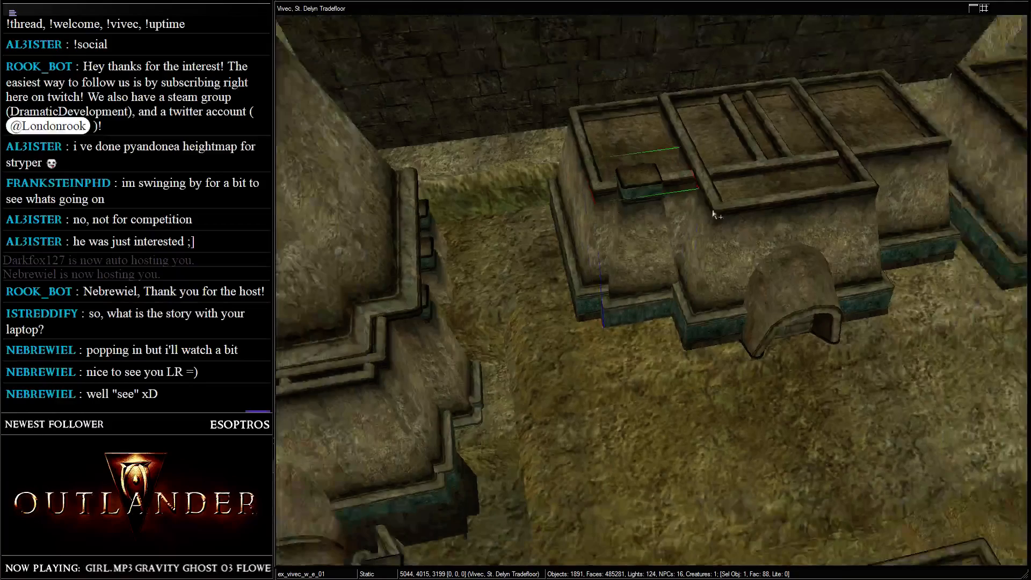
pyautogui.click(764, 214)
pyautogui.keyDown('shift'); pyautogui.moveTo(764, 213); pyautogui.dragTo(523, 196, button='middle'); pyautogui.keyUp('shift')
# - Nudge the pillar to about 5051, 4016, 3199, duplicate it, and place the copy on the opposite wing at about 5045, 3635, 3199
pyautogui.click(524, 212)
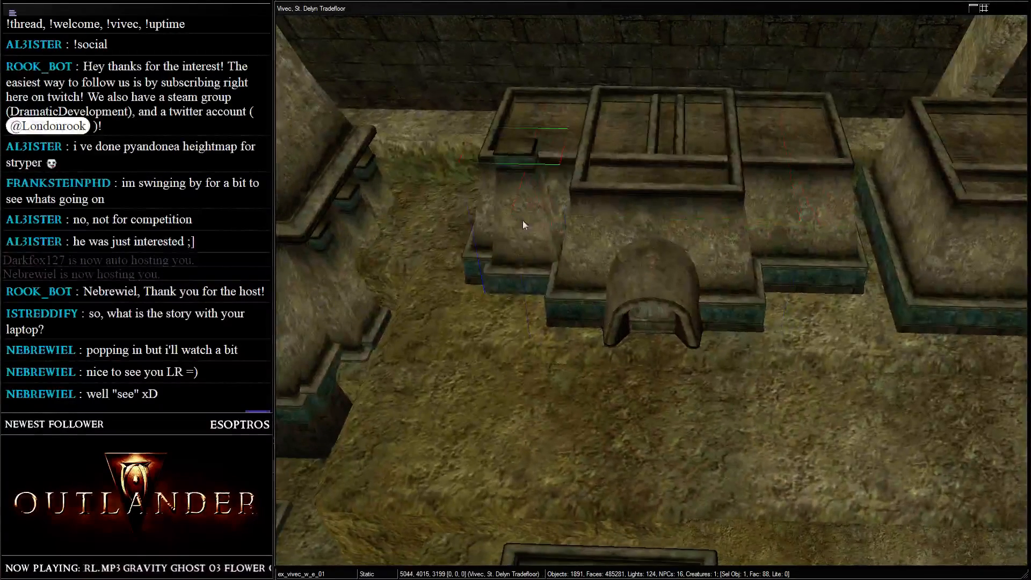
pyautogui.hotkey('ctrl', 'd')
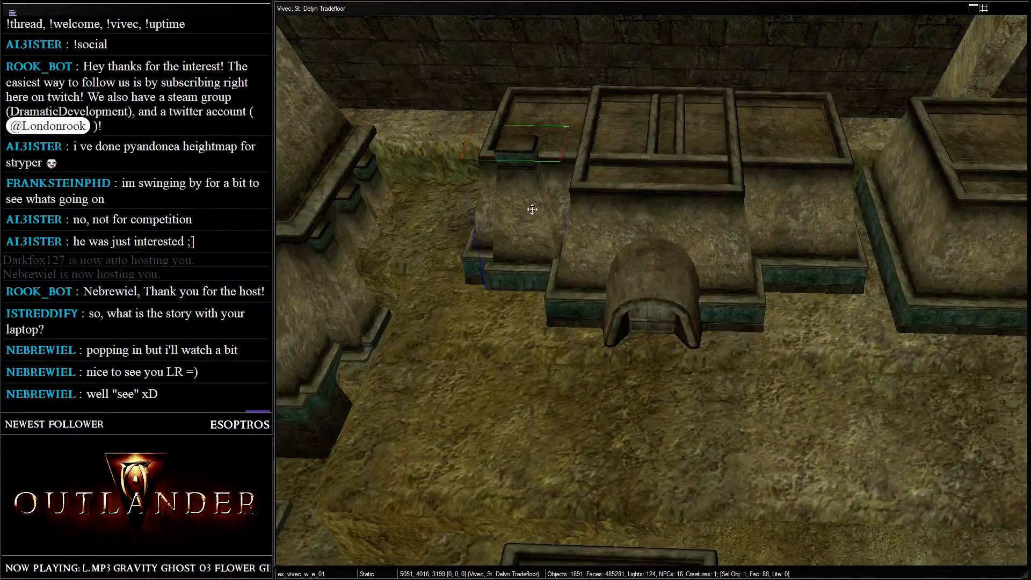
pyautogui.moveTo(532, 214); pyautogui.dragTo(927, 243)
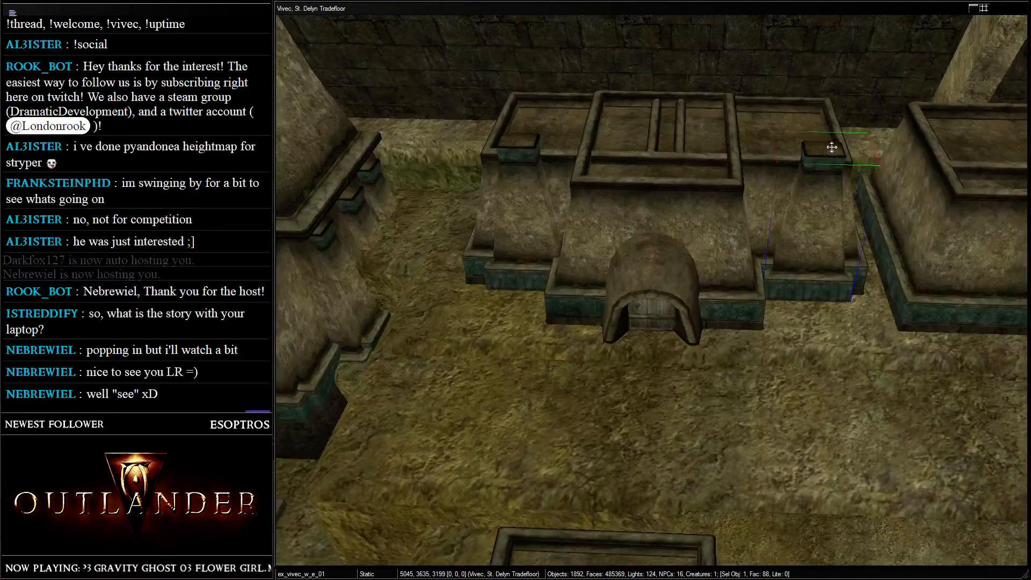
# - Move the first ex_vivec_w_e_01 pillar out to the building's outer front corner at about 5086, 4067, 3199
pyautogui.click(518, 211)
pyautogui.moveTo(517, 211); pyautogui.dragTo(649, 247, button='middle')
pyautogui.scroll(3, 649, 247)
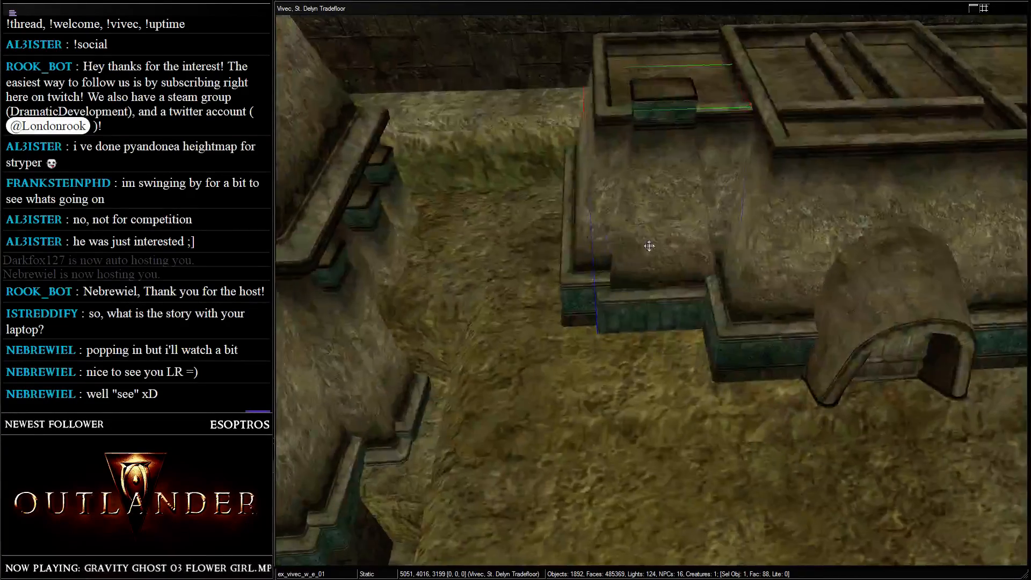
pyautogui.moveTo(649, 247); pyautogui.dragTo(585, 223)
pyautogui.moveTo(506, 210); pyautogui.dragTo(510, 202)
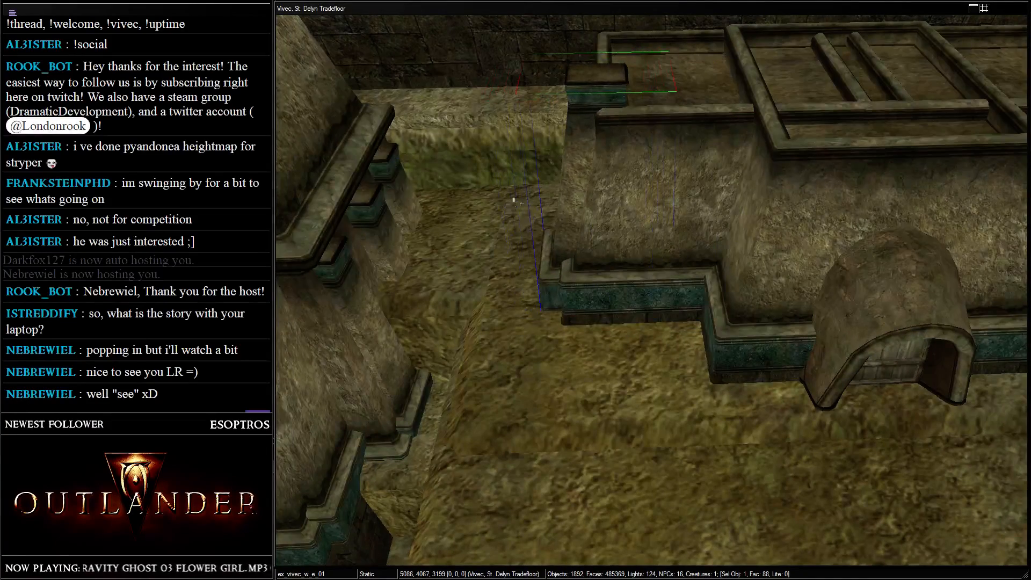
pyautogui.moveTo(511, 203); pyautogui.dragTo(561, 276, button='middle')
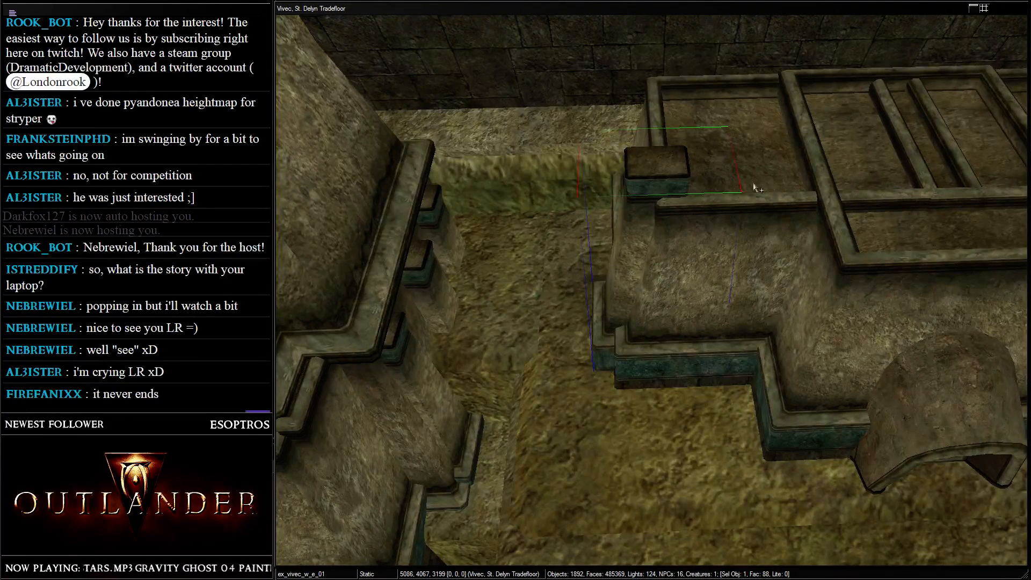
# - Duplicate the corner pillar and place the copy farther back along the same side wall
pyautogui.press('shift')
pyautogui.scroll(3, 686, 248)
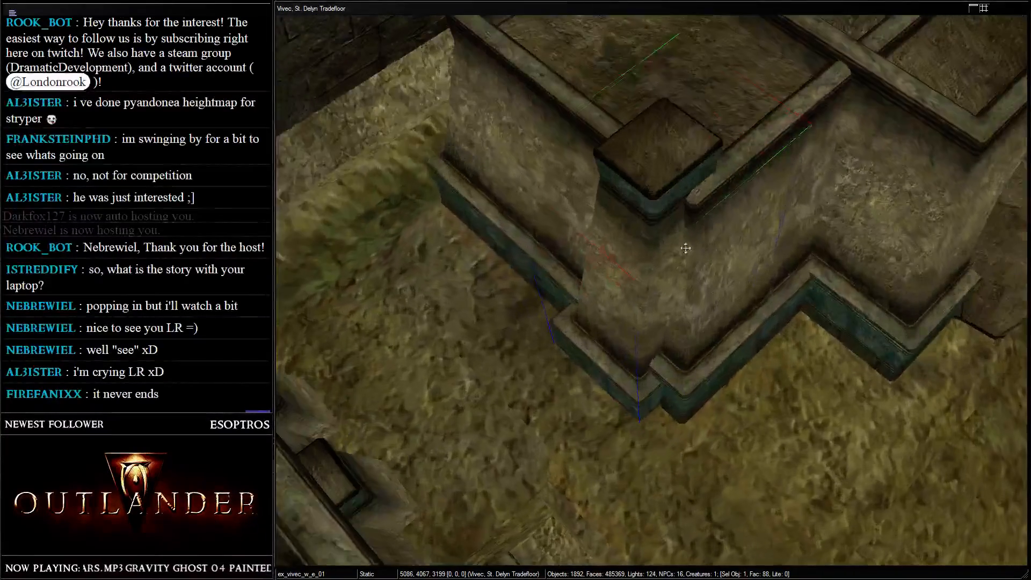
pyautogui.moveTo(652, 228); pyautogui.dragTo(455, 64)
pyautogui.hotkey('ctrl', 'd')
# - Move the opposite wing's pillar onto the outer side wall at about 5122, 3593, 3199
pyautogui.scroll(-5, 508, 102)
pyautogui.moveTo(508, 102); pyautogui.dragTo(794, 226, button='middle')
pyautogui.press('shift')
pyautogui.scroll(4, 655, 225)
pyautogui.click(685, 321)
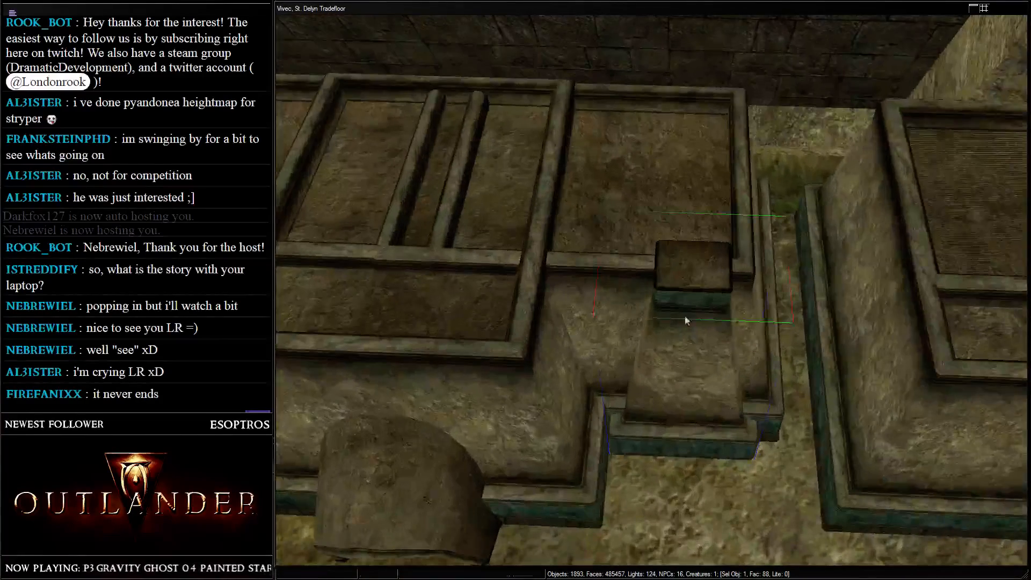
pyautogui.moveTo(685, 321); pyautogui.dragTo(773, 161)
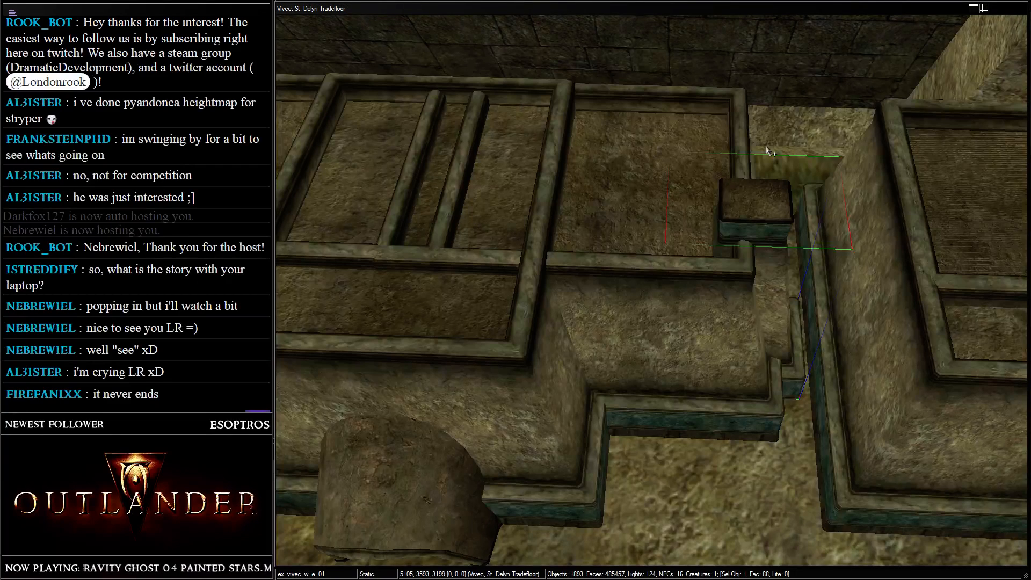
# - Duplicate this side pillar toward the rear corner, select both pillars, and shift the pair so the rear one sits at about 5203, 3587, 3199
pyautogui.hotkey('ctrl', 'd')
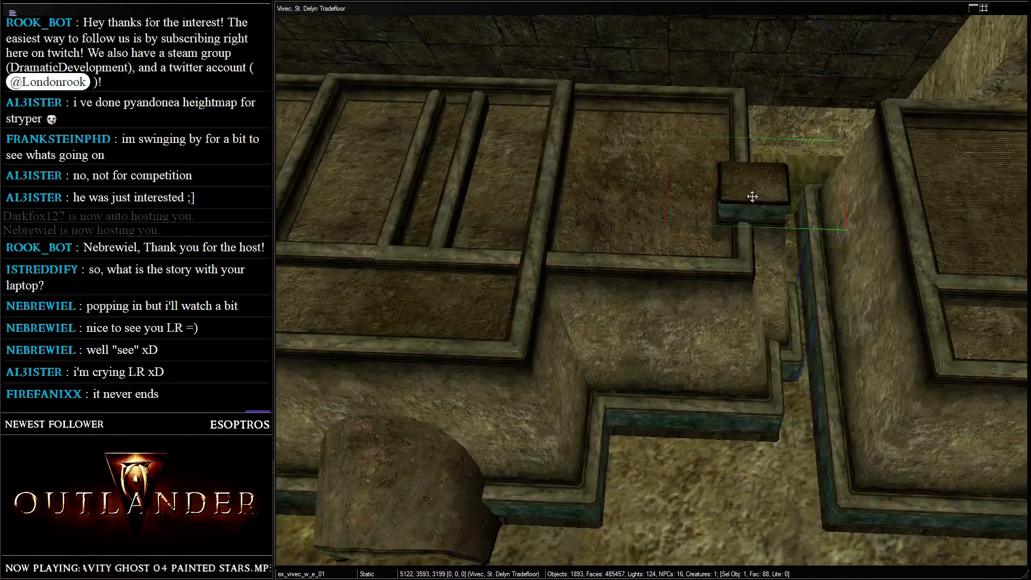
pyautogui.moveTo(749, 194); pyautogui.dragTo(762, 77)
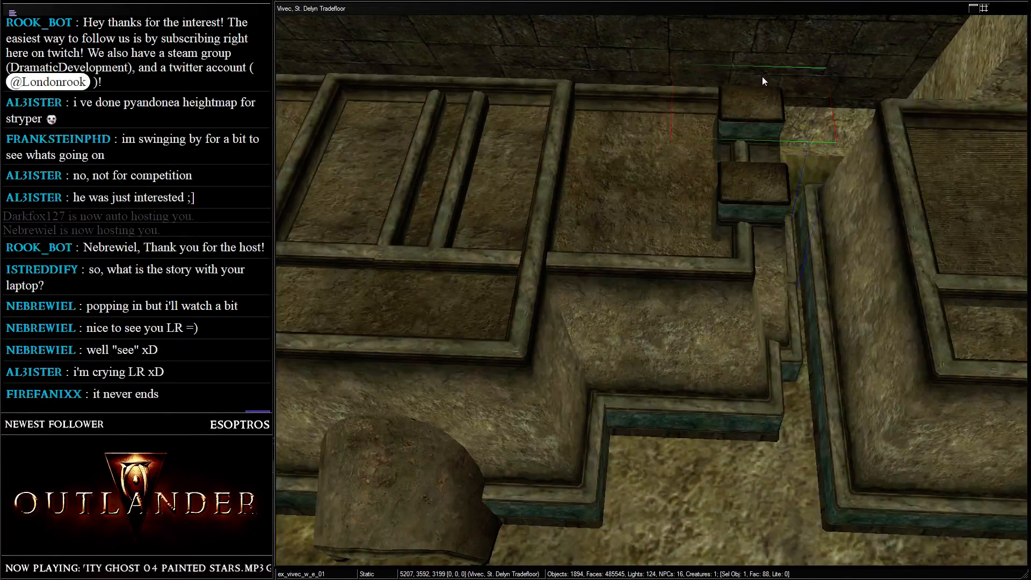
pyautogui.keyDown('ctrl'); pyautogui.click(764, 184); pyautogui.keyUp('ctrl')
pyautogui.moveTo(763, 185); pyautogui.dragTo(769, 190)
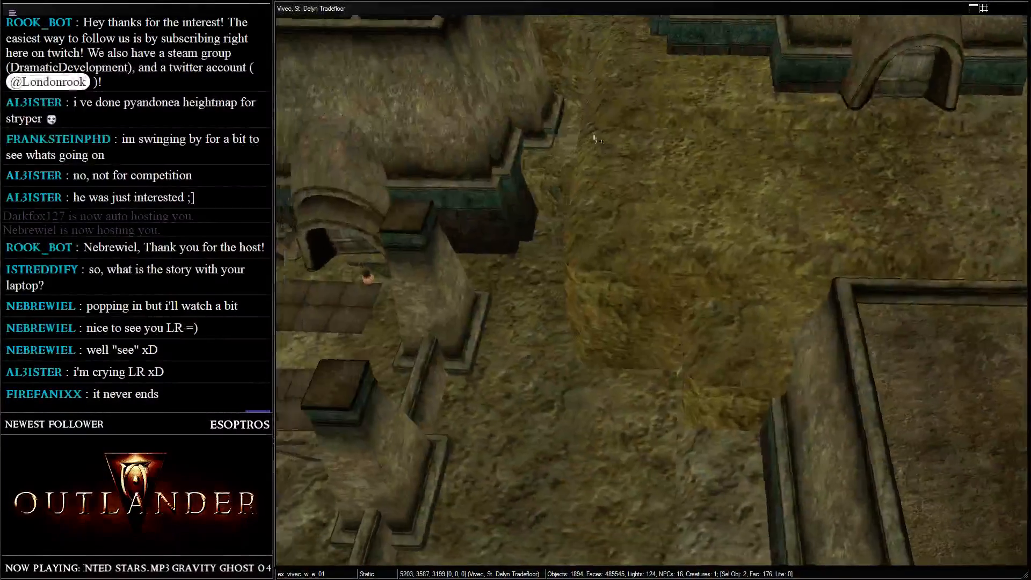
pyautogui.moveTo(595, 138); pyautogui.dragTo(653, 150, button='middle')
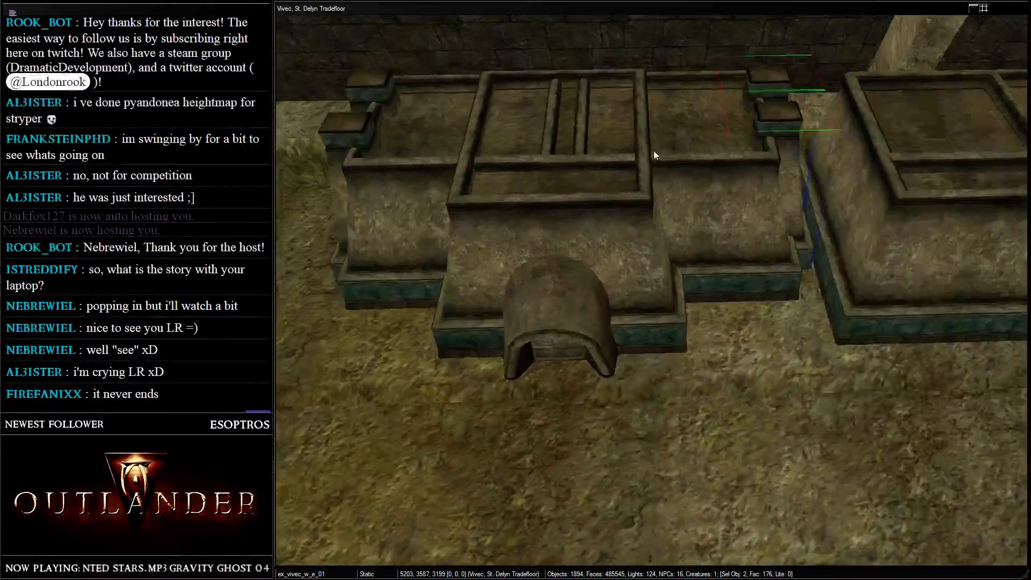
pyautogui.press('shift')
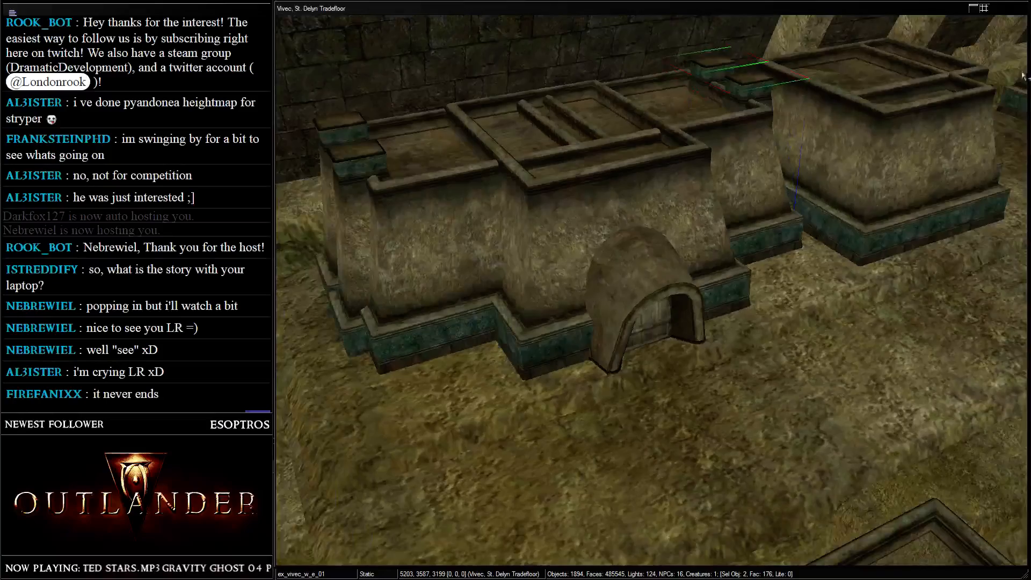
# - Save the plugin with the new corner pillars in place
pyautogui.moveTo(1023, 75); pyautogui.dragTo(745, 3, button='middle')
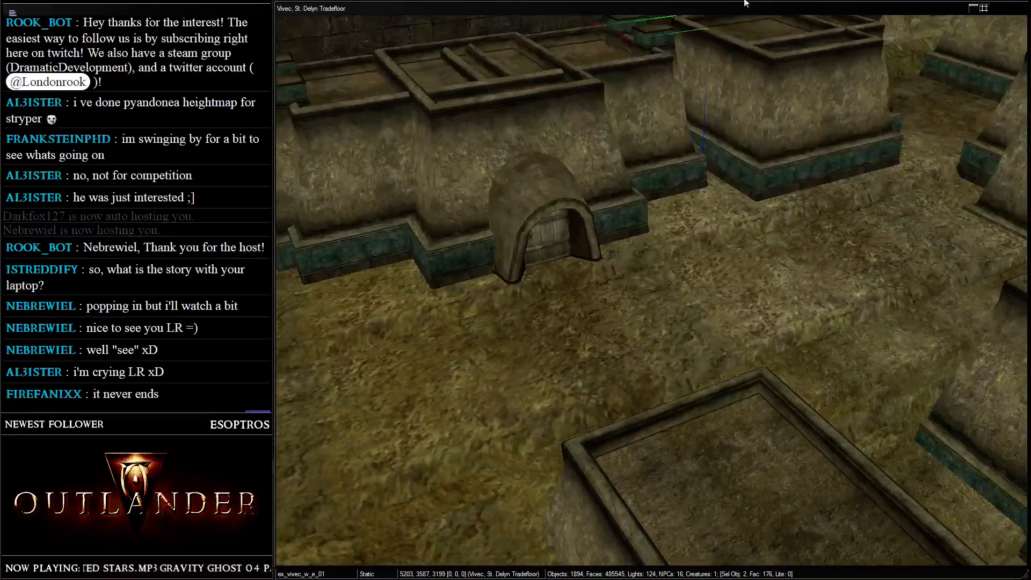
pyautogui.scroll(-4, 778, 134)
pyautogui.press('shift')
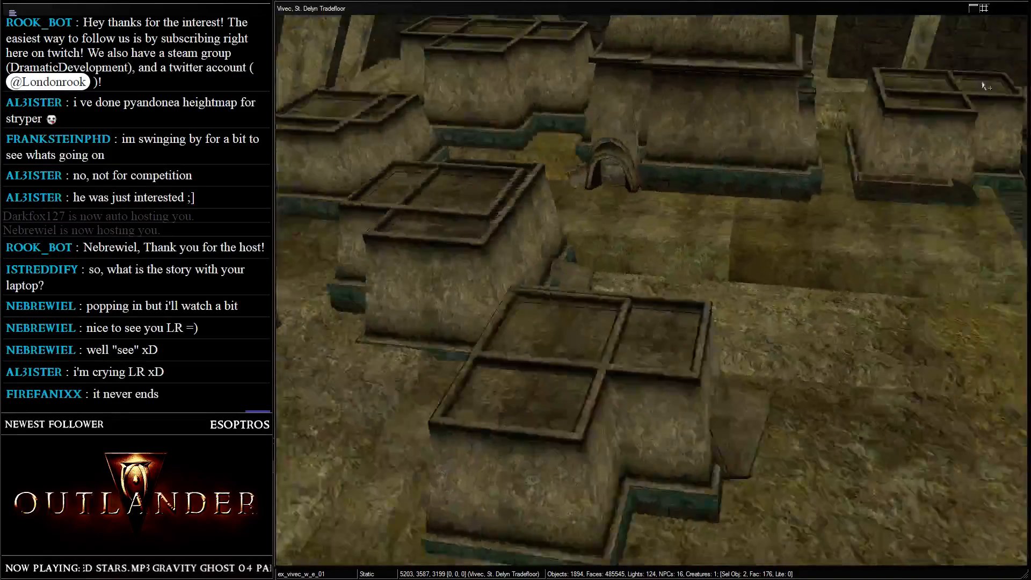
pyautogui.press('shift')
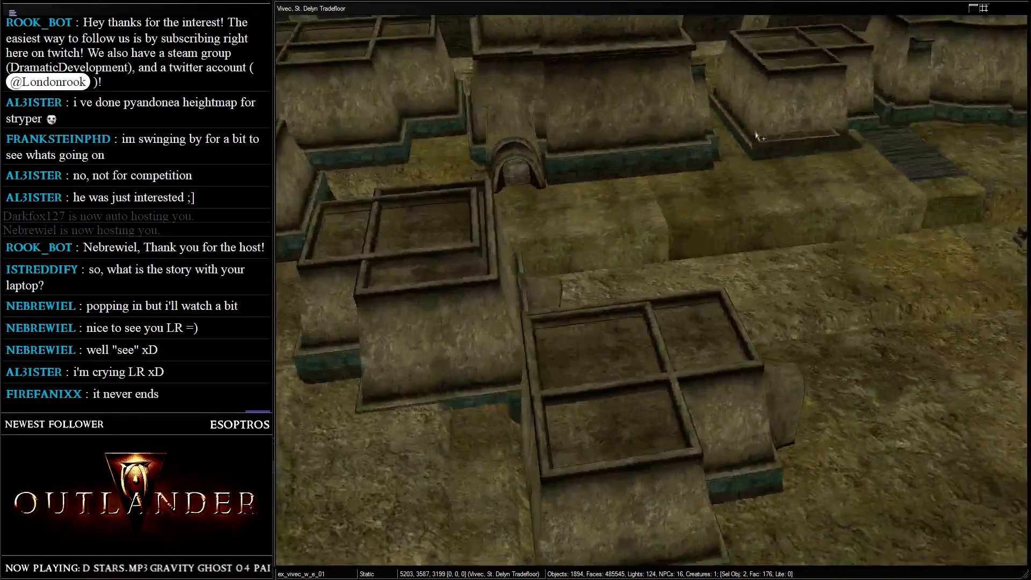
pyautogui.hotkey('ctrl', 's')
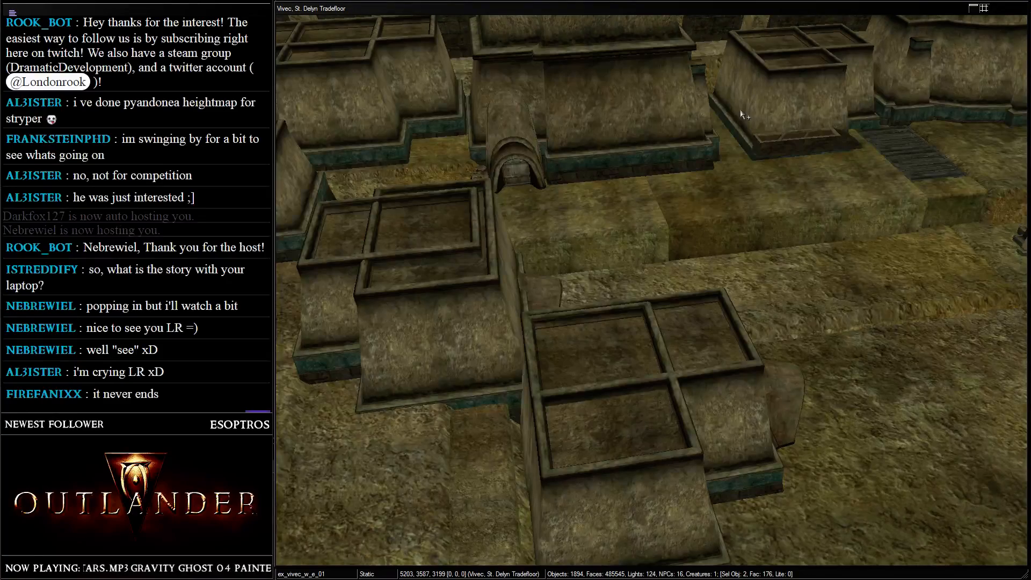
# - Copy a dr_vlth_piling_01 pillar from across the courtyard, toggle the view's lighting, and paste the copy near the curved building's arched entrance
pyautogui.moveTo(514, 90); pyautogui.dragTo(777, 419, button='middle')
pyautogui.press('shift')
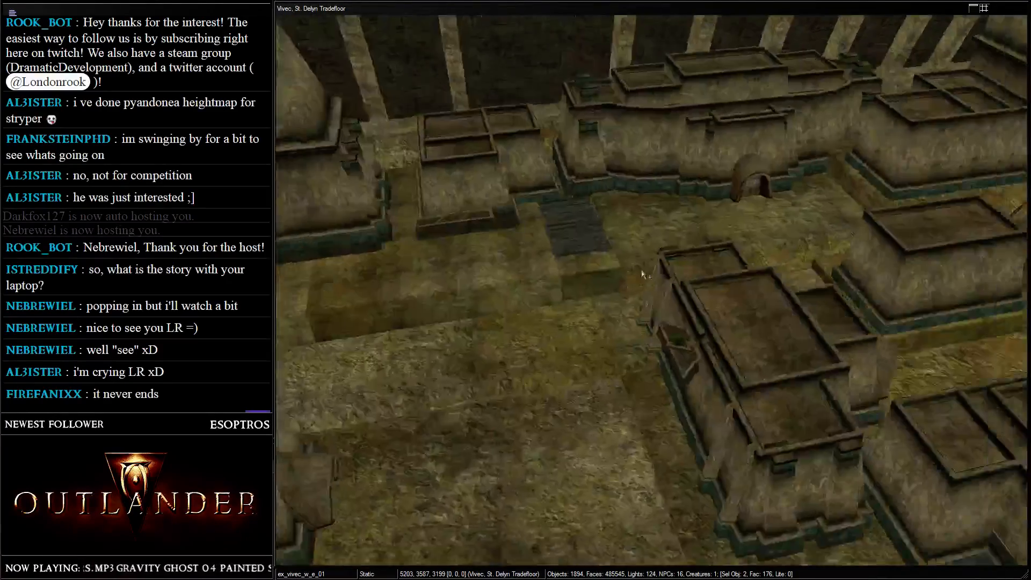
pyautogui.press('shift')
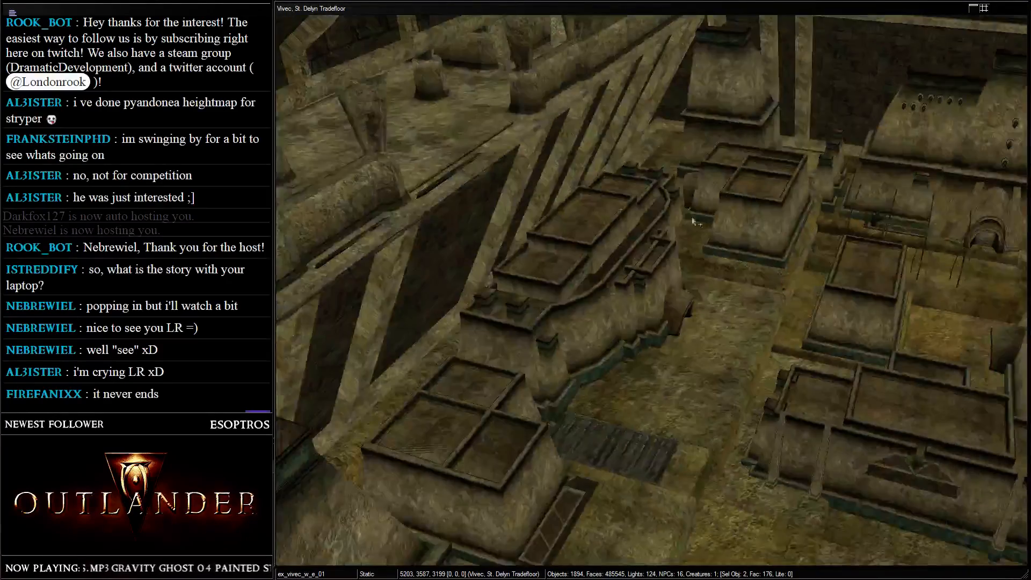
pyautogui.scroll(5, 765, 256)
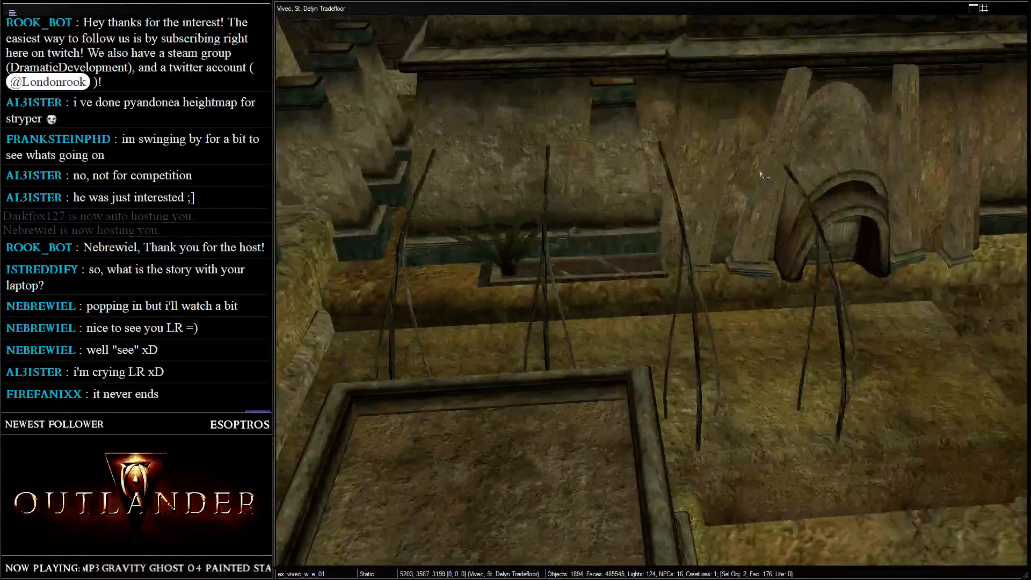
pyautogui.click(762, 170)
pyautogui.press('shift')
pyautogui.press('shift')
pyautogui.press('a')
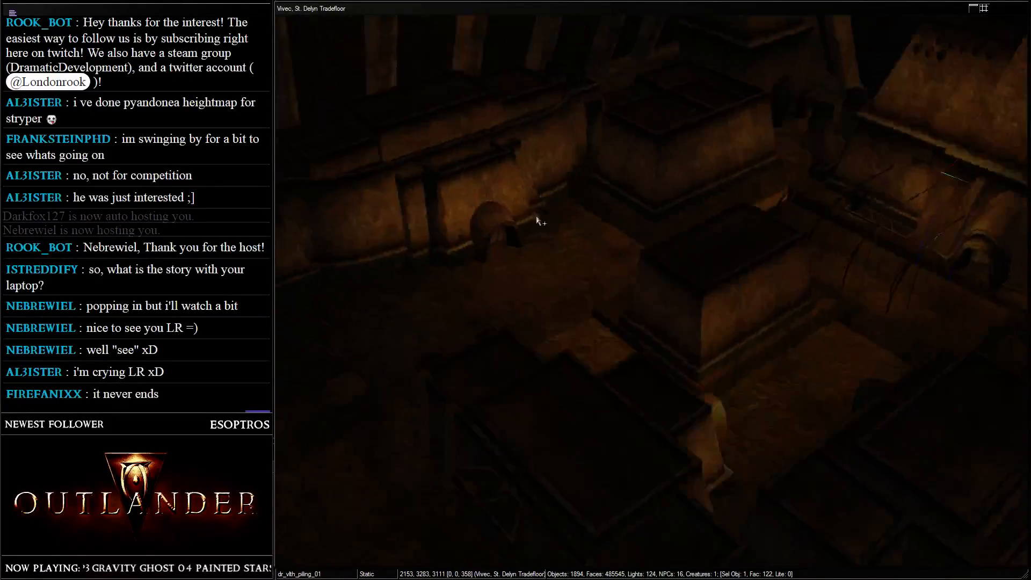
pyautogui.click(771, 191)
pyautogui.scroll(5, 717, 210)
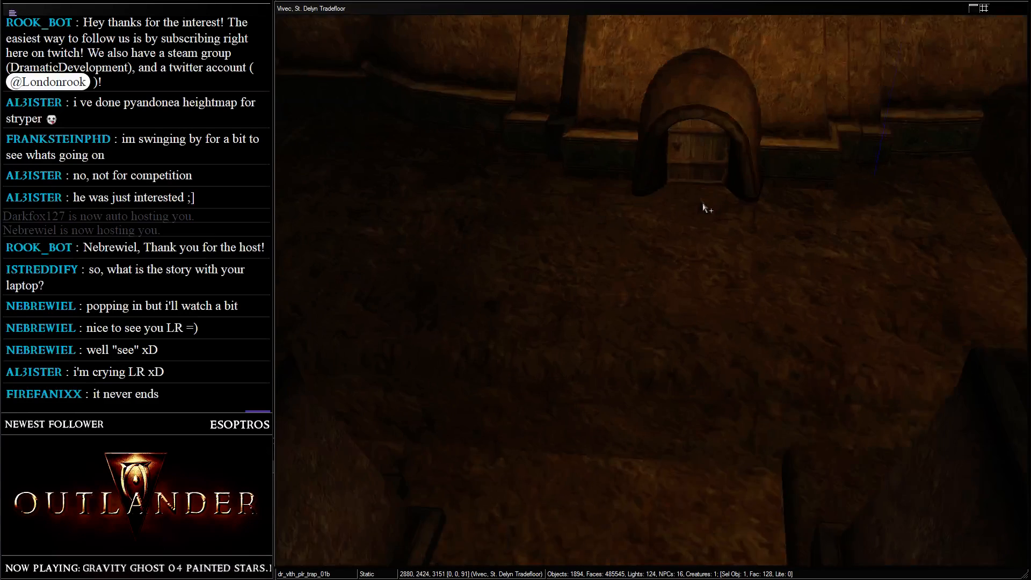
pyautogui.press('shift')
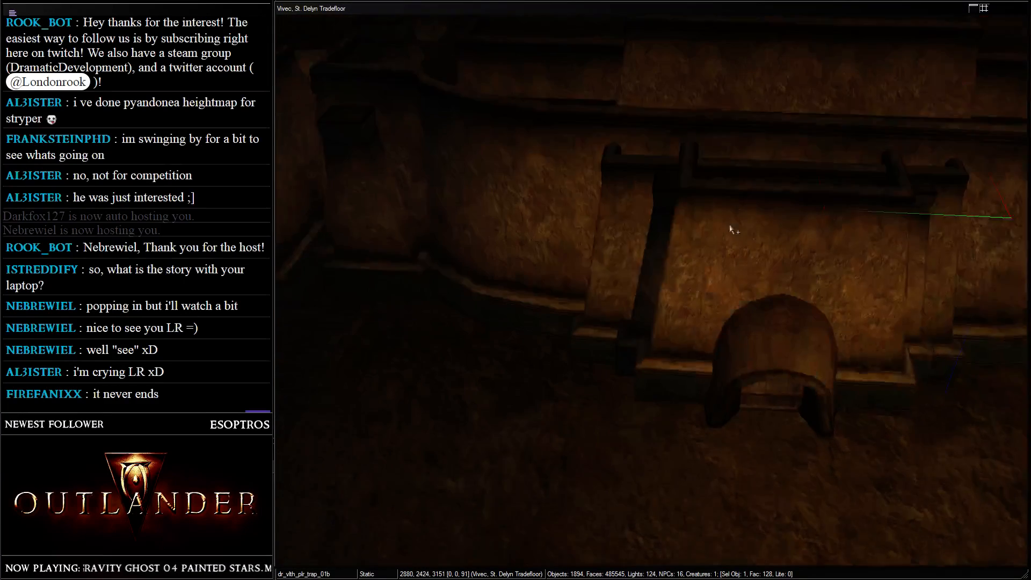
pyautogui.scroll(-1, 746, 110)
pyautogui.hotkey('ctrl', 'v')
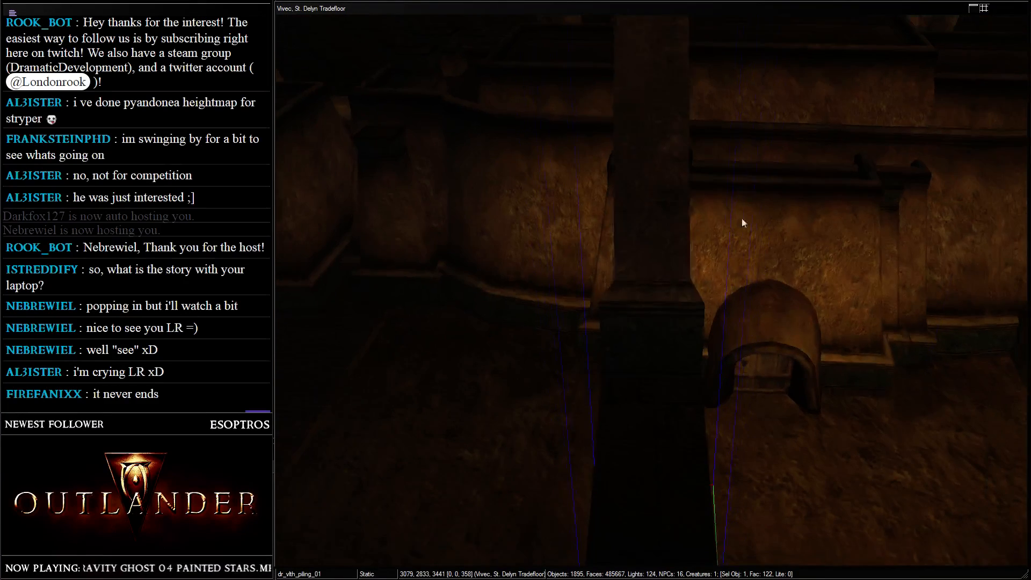
# - Rotate the pasted piling to 270 degrees and set it against the wall beside the arched entrance at about 3213, 2437, 3126
pyautogui.moveTo(660, 553); pyautogui.dragTo(625, 309)
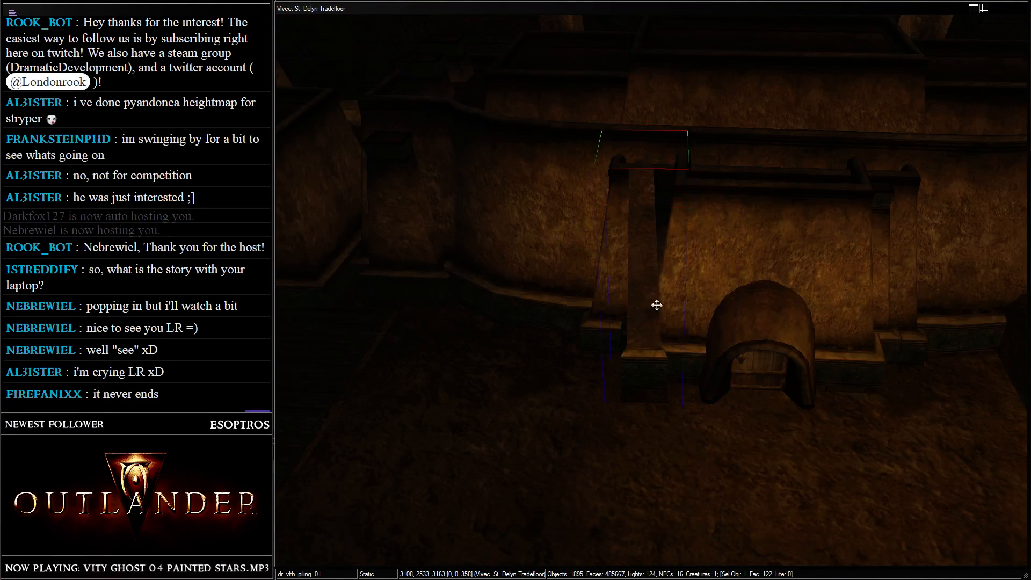
pyautogui.moveTo(656, 305); pyautogui.dragTo(675, 348, button='right')
pyautogui.moveTo(651, 249); pyautogui.dragTo(589, 234)
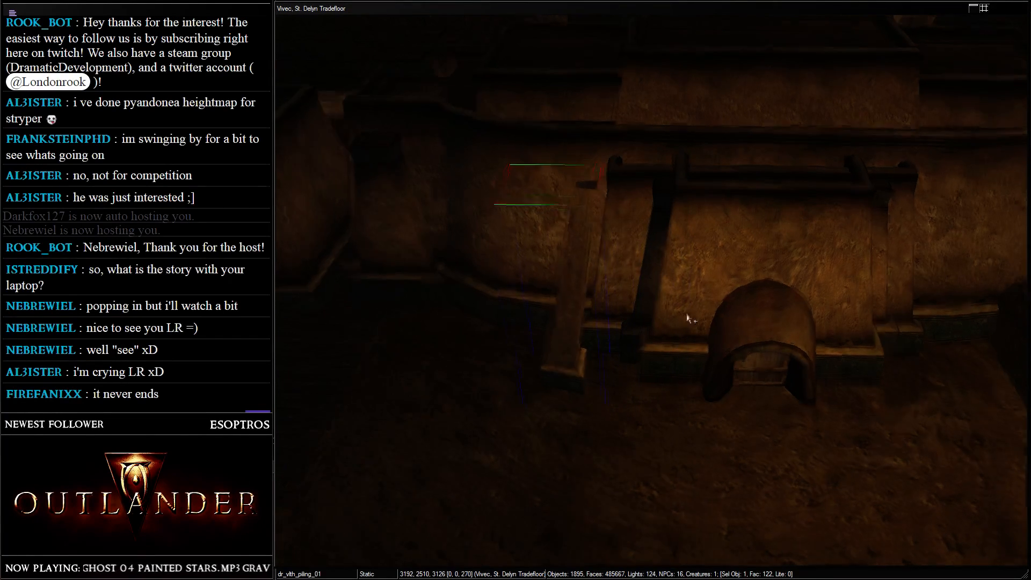
pyautogui.scroll(3, 566, 279)
pyautogui.moveTo(566, 279); pyautogui.dragTo(689, 255, button='middle')
pyautogui.moveTo(555, 345); pyautogui.dragTo(495, 175)
pyautogui.scroll(-3, 698, 220)
pyautogui.moveTo(698, 220); pyautogui.dragTo(529, 52, button='middle')
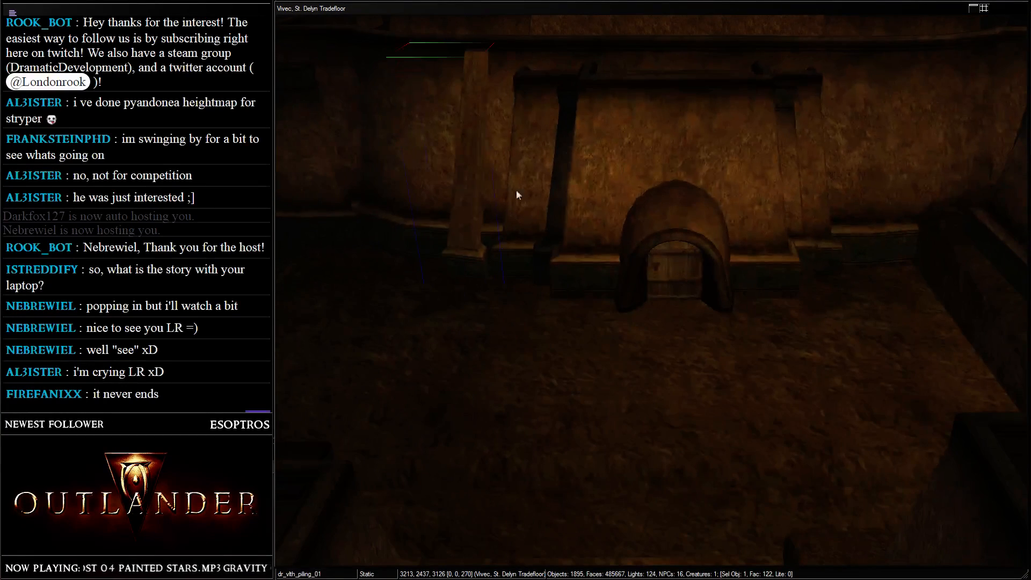
# - Duplicate the piling, rotate the copy to 90 degrees, and place it on the entrance's other side at about 2762, 2452, 3126
pyautogui.hotkey('ctrl', 'd')
pyautogui.moveTo(458, 201); pyautogui.dragTo(913, 313)
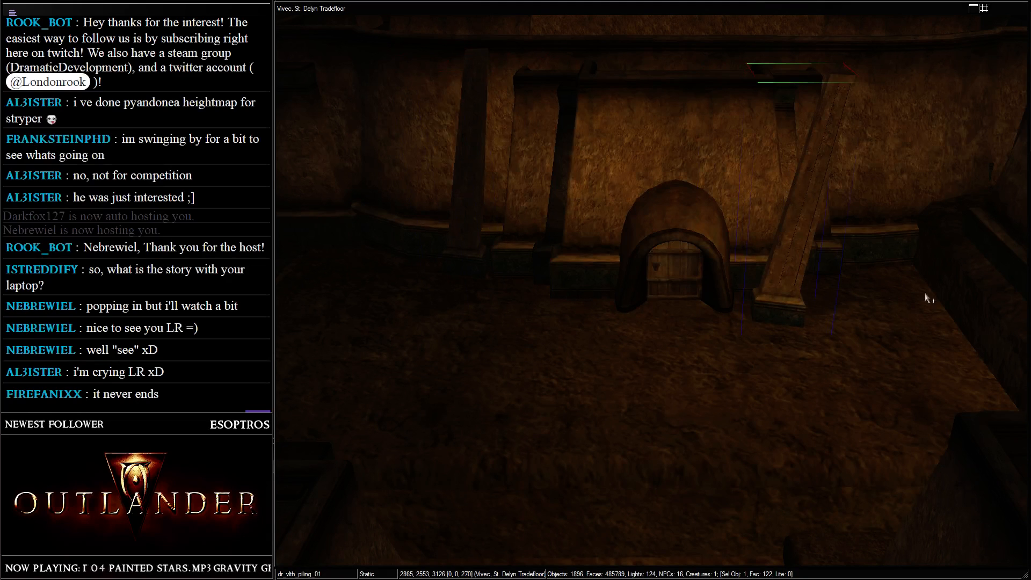
pyautogui.moveTo(926, 298); pyautogui.dragTo(626, 333, button='right')
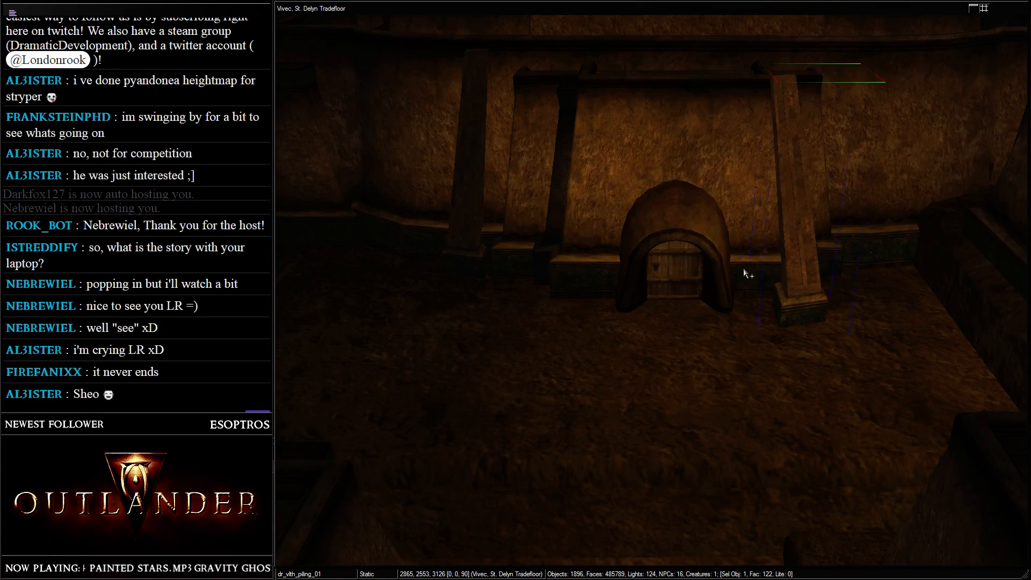
pyautogui.moveTo(792, 291); pyautogui.dragTo(930, 195)
# - Duplicate the pillared building's dr_vlth_str_vrect_01b piece, rotate the copy to 270 degrees, and place it at about 5180, 3829, 3183
pyautogui.scroll(-5, 942, 105)
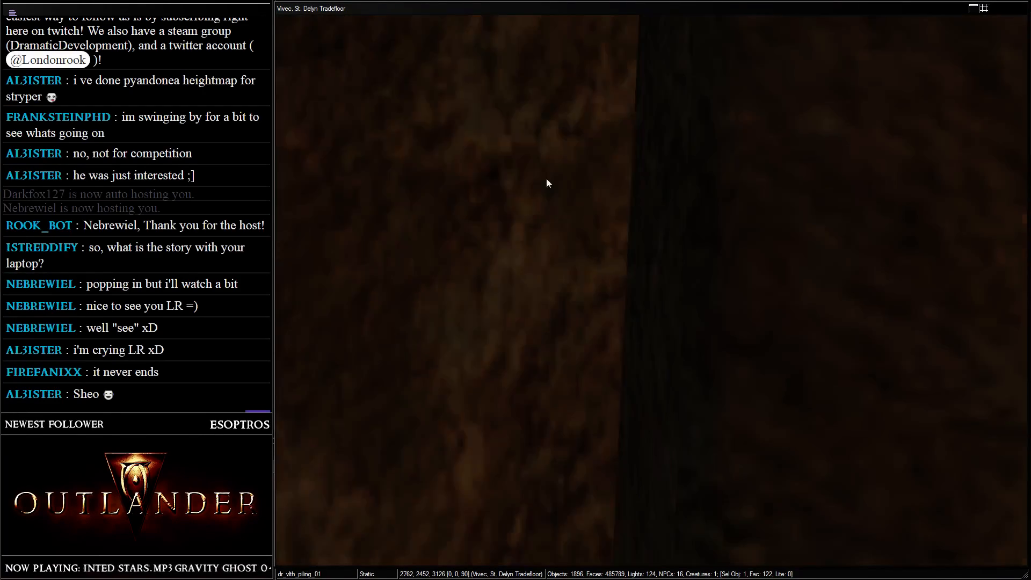
pyautogui.keyDown('shift'); pyautogui.moveTo(646, 175); pyautogui.dragTo(447, 140, button='middle'); pyautogui.keyUp('shift')
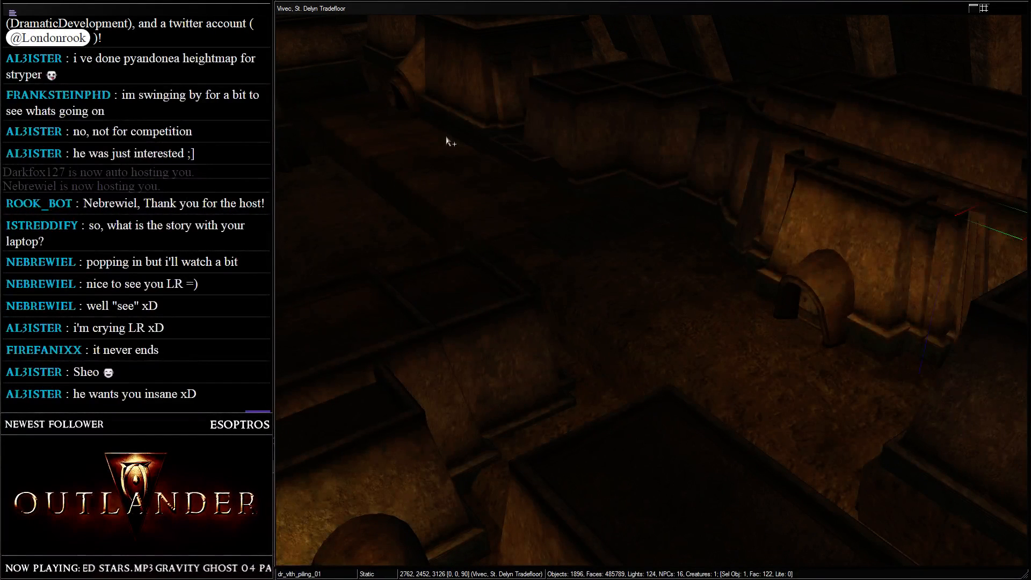
pyautogui.scroll(-3, 417, 156)
pyautogui.moveTo(417, 156); pyautogui.dragTo(717, 334, button='middle')
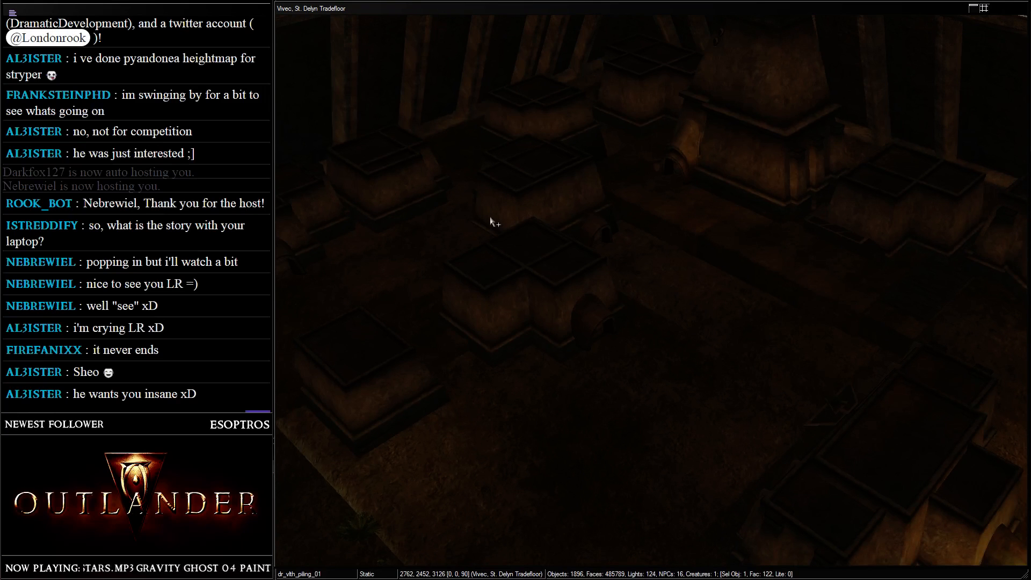
pyautogui.moveTo(492, 221); pyautogui.dragTo(599, 203, button='middle')
pyautogui.click(501, 195)
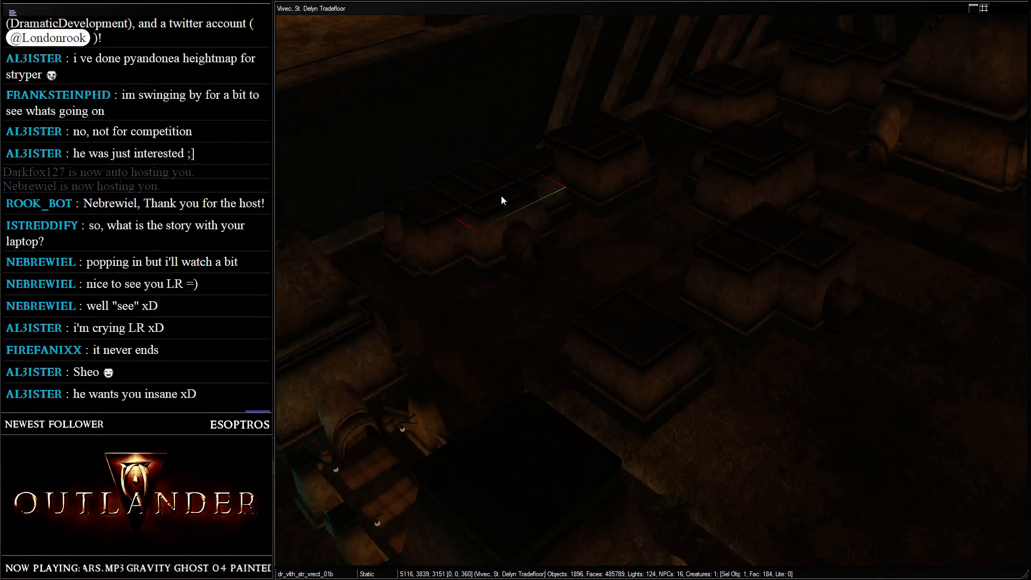
pyautogui.moveTo(501, 196); pyautogui.dragTo(632, 231, button='middle')
pyautogui.press('c')
pyautogui.scroll(4, 596, 234)
pyautogui.click(469, 211)
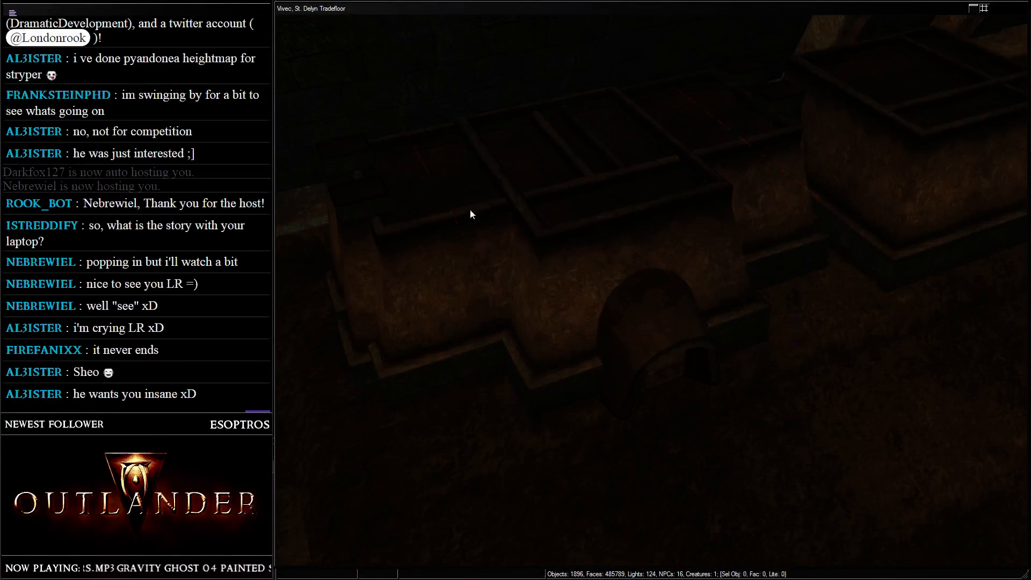
pyautogui.hotkey('ctrl', 'd')
pyautogui.moveTo(565, 157); pyautogui.dragTo(537, 155)
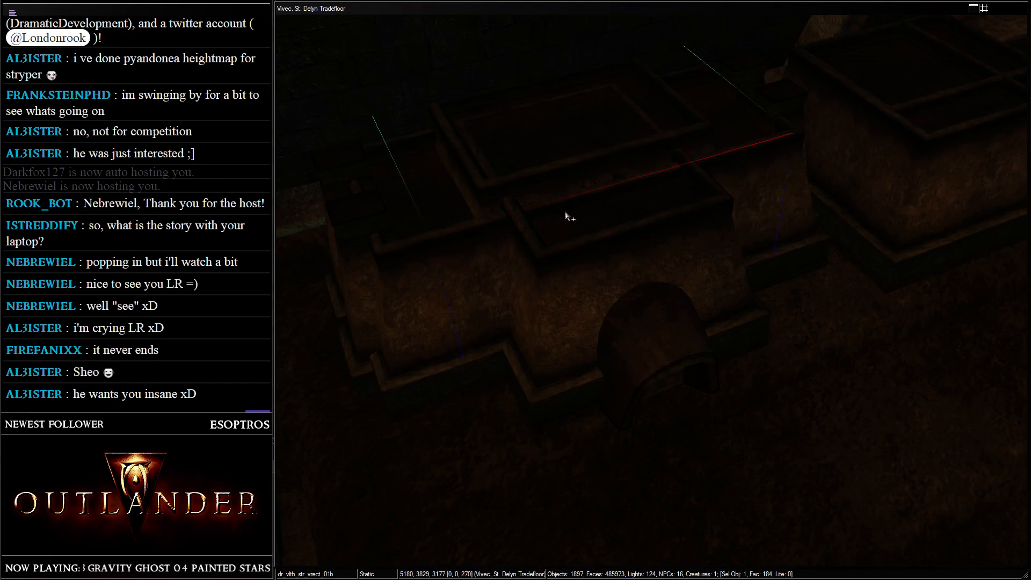
pyautogui.moveTo(565, 216); pyautogui.dragTo(566, 155, button='right')
pyautogui.moveTo(565, 154); pyautogui.dragTo(565, 154)
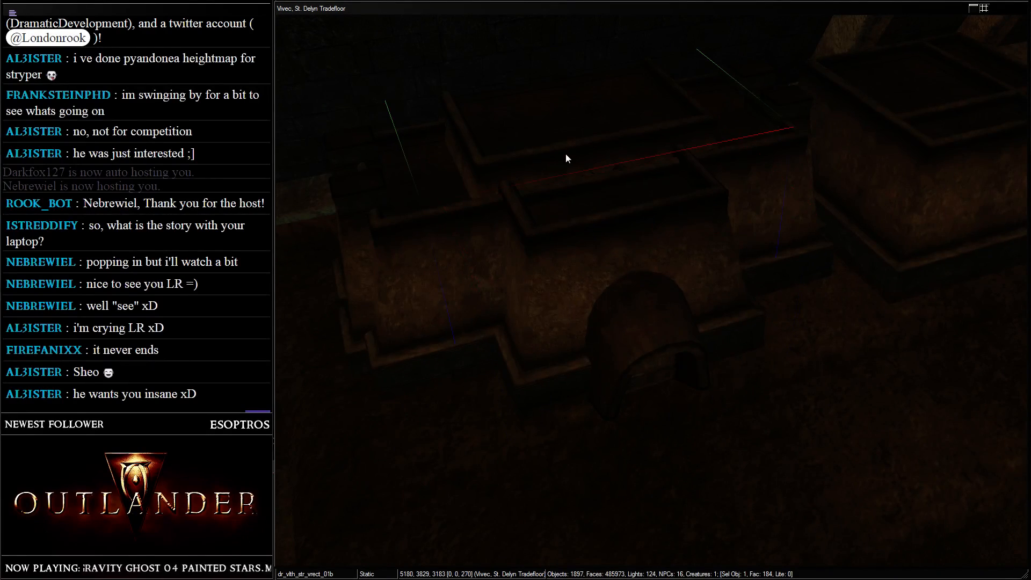
# - Select the four flower bed pieces along the long building's side and move them out into the courtyard at about 3553, 3636, 3177
pyautogui.keyDown('shift'); pyautogui.moveTo(565, 154); pyautogui.dragTo(646, 82, button='middle'); pyautogui.keyUp('shift')
pyautogui.scroll(-3, 660, 71)
pyautogui.scroll(3, 622, 231)
pyautogui.click(679, 254)
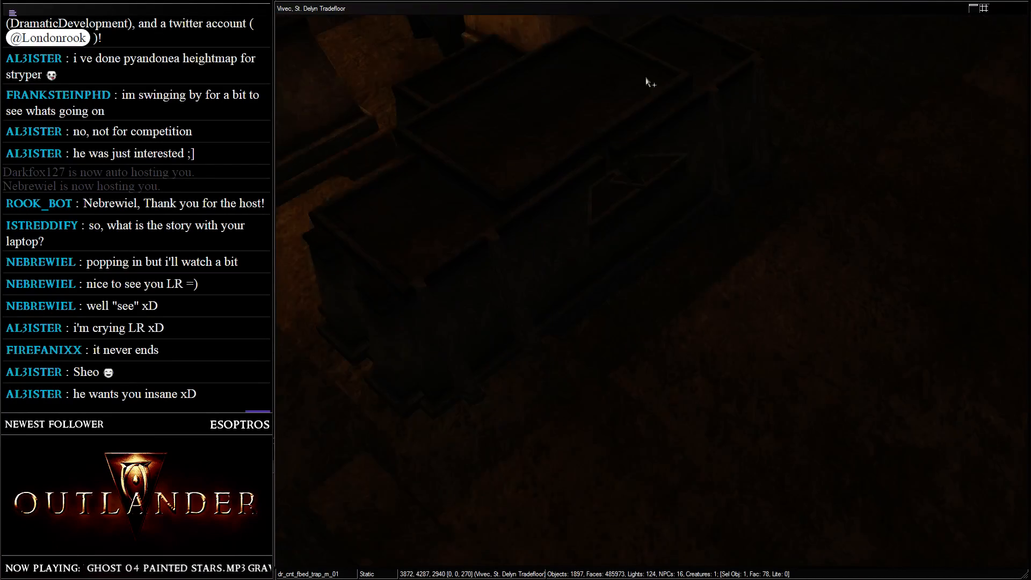
pyautogui.click(654, 199)
pyautogui.keyDown('ctrl'); pyautogui.click(626, 203); pyautogui.keyUp('ctrl')
pyautogui.keyDown('ctrl'); pyautogui.click(646, 177); pyautogui.keyUp('ctrl')
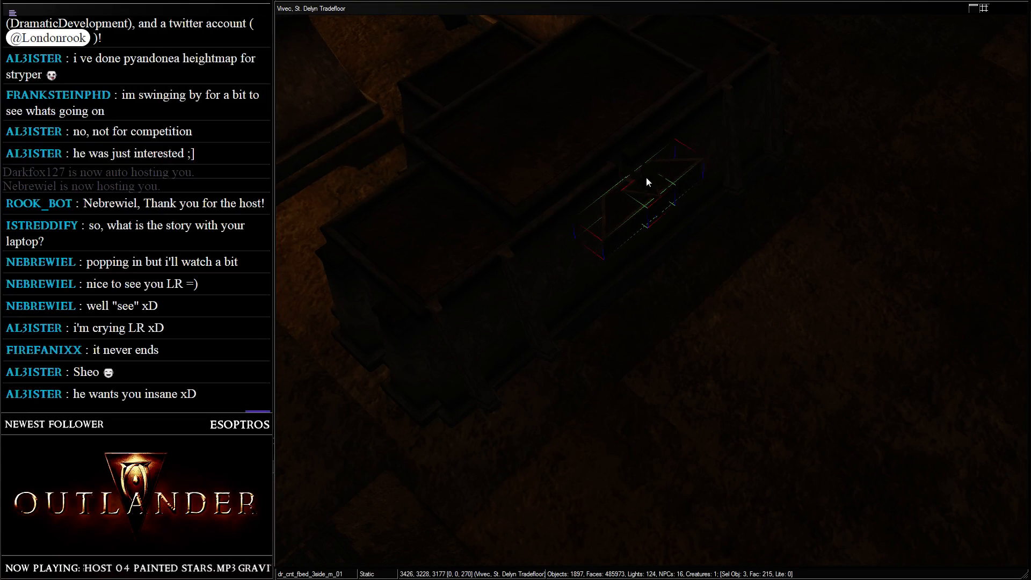
pyautogui.keyDown('ctrl'); pyautogui.click(646, 178); pyautogui.keyUp('ctrl')
pyautogui.moveTo(607, 191); pyautogui.dragTo(964, 63)
pyautogui.scroll(-3, 789, 211)
pyautogui.moveTo(788, 211); pyautogui.dragTo(771, 275, button='middle')
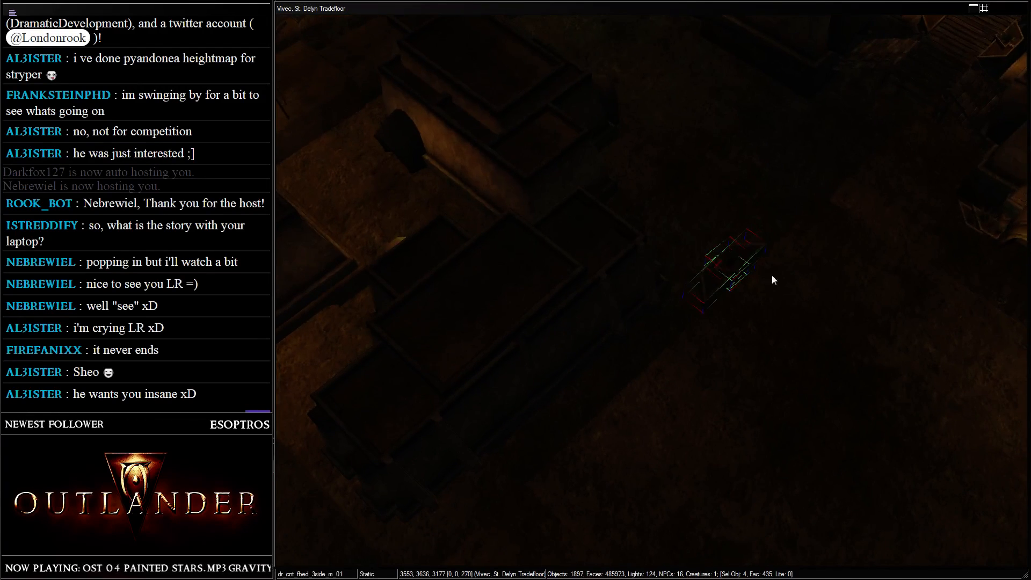
# - Rotate the flower bed group to 180 degrees and move it to the end of the wooden walkway at about 3562, 4368, 3177
pyautogui.moveTo(704, 274); pyautogui.dragTo(842, 337, button='right')
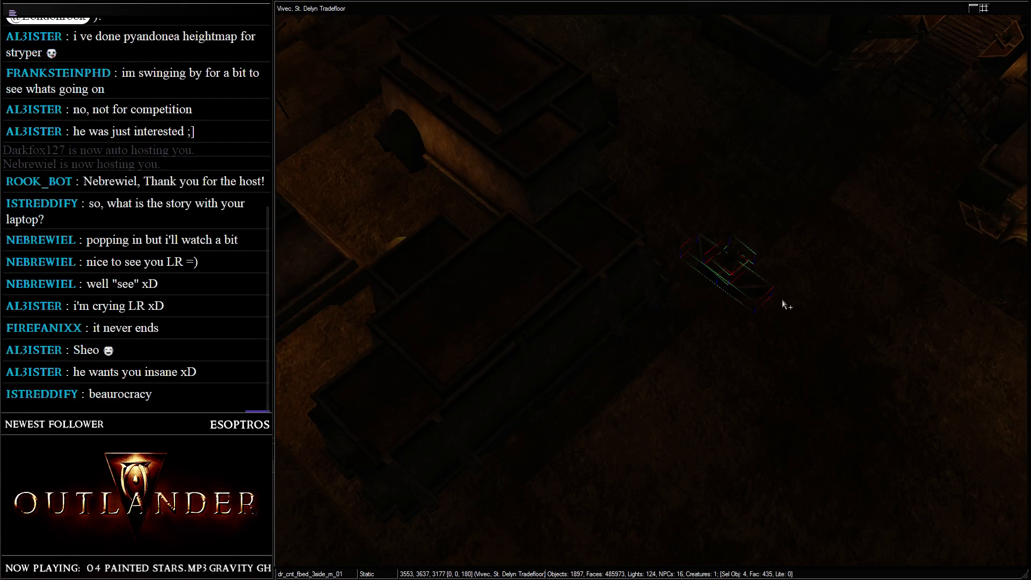
pyautogui.moveTo(732, 267); pyautogui.dragTo(916, 82)
pyautogui.keyDown('shift'); pyautogui.moveTo(749, 234); pyautogui.dragTo(790, 187, button='middle'); pyautogui.keyUp('shift')
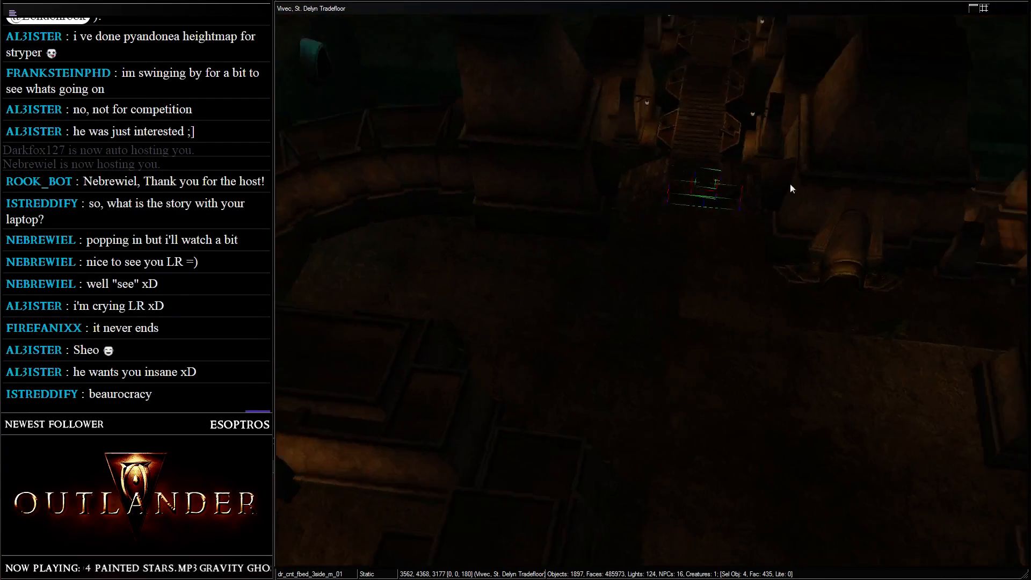
pyautogui.scroll(3, 789, 187)
pyautogui.keyDown('shift'); pyautogui.moveTo(829, 278); pyautogui.dragTo(952, 276, button='middle'); pyautogui.keyUp('shift')
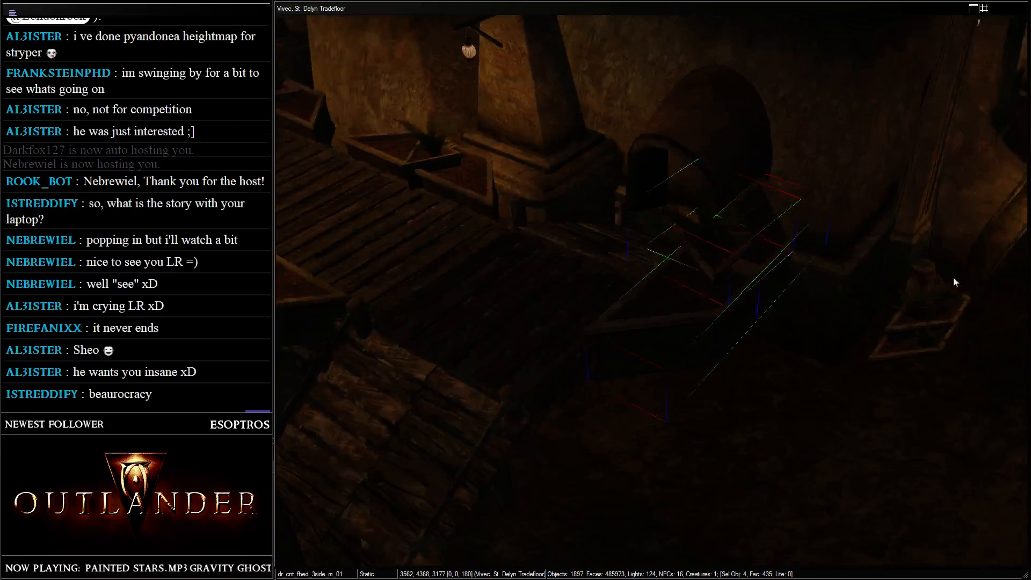
# - Lower the flower bed group and fit it against the walkway's end at about 3522, 4400, 3116
pyautogui.scroll(2, 953, 276)
pyautogui.moveTo(744, 266); pyautogui.dragTo(665, 408)
pyautogui.moveTo(665, 409); pyautogui.dragTo(688, 285, button='middle')
pyautogui.scroll(2, 688, 285)
pyautogui.moveTo(499, 272); pyautogui.dragTo(581, 334)
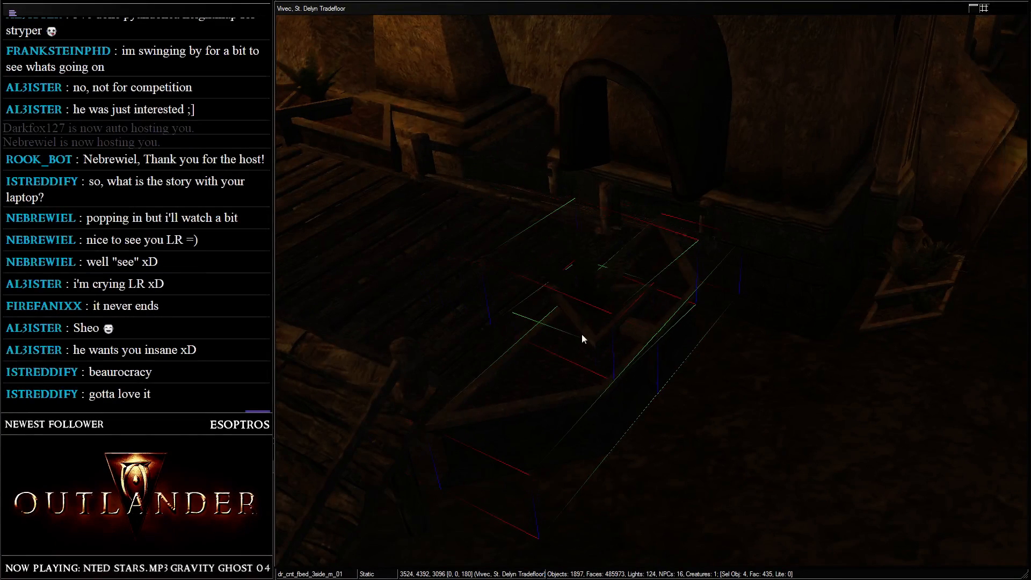
pyautogui.keyDown('shift'); pyautogui.moveTo(582, 334); pyautogui.dragTo(646, 225, button='middle'); pyautogui.keyUp('shift')
pyautogui.scroll(2, 739, 202)
pyautogui.moveTo(697, 267); pyautogui.dragTo(714, 202)
# - Examine the fit of the flower bed group against the wooden walkway's end from close up and from above
pyautogui.keyDown('shift'); pyautogui.moveTo(713, 202); pyautogui.dragTo(446, 140, button='middle'); pyautogui.keyUp('shift')
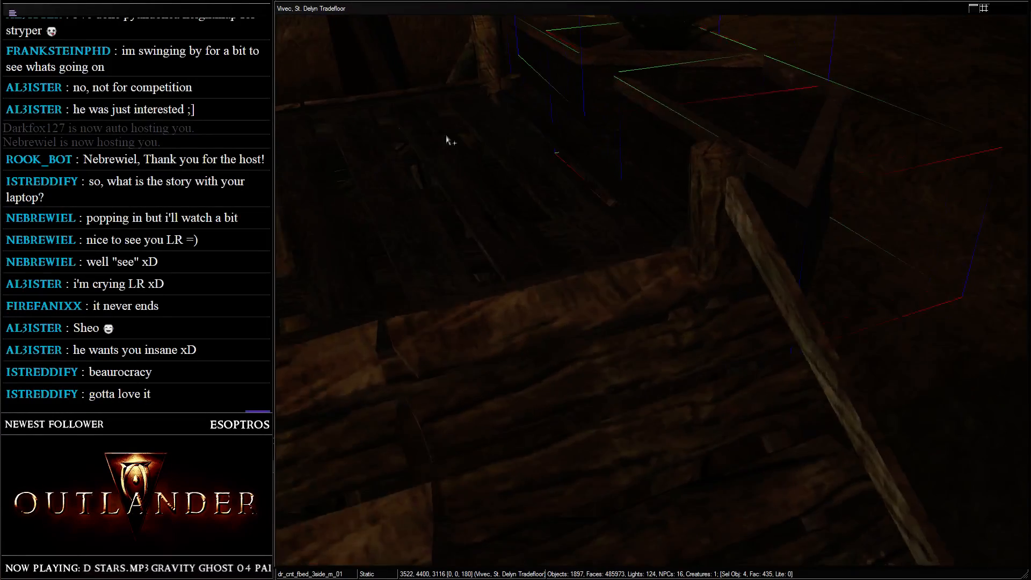
pyautogui.scroll(-6, 662, 189)
pyautogui.keyDown('shift'); pyautogui.moveTo(663, 188); pyautogui.dragTo(718, 249, button='middle'); pyautogui.keyUp('shift')
pyautogui.press('a')
pyautogui.click(718, 248)
pyautogui.scroll(-5, 719, 250)
pyautogui.scroll(4, 709, 251)
pyautogui.press('a')
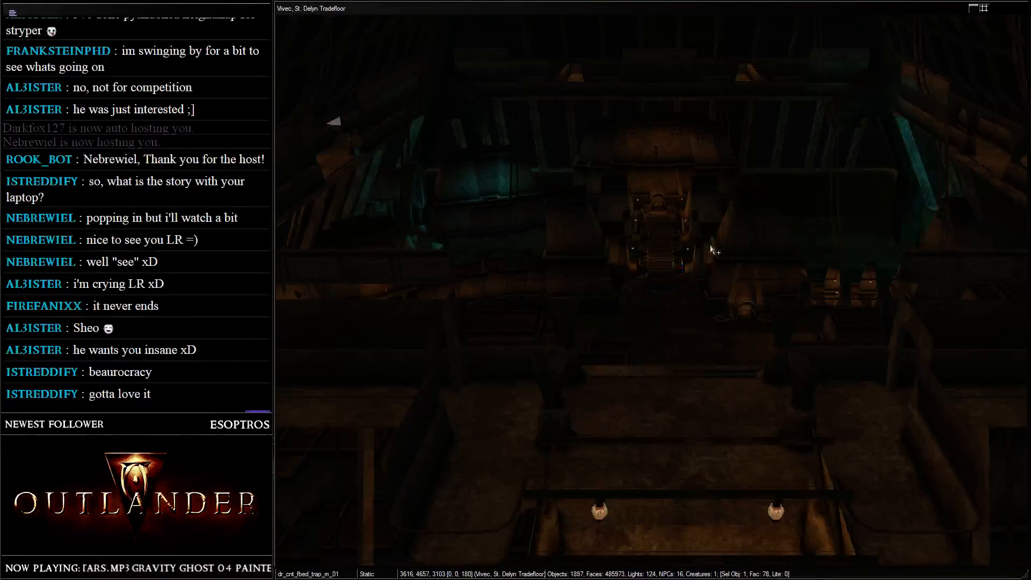
pyautogui.scroll(5, 697, 279)
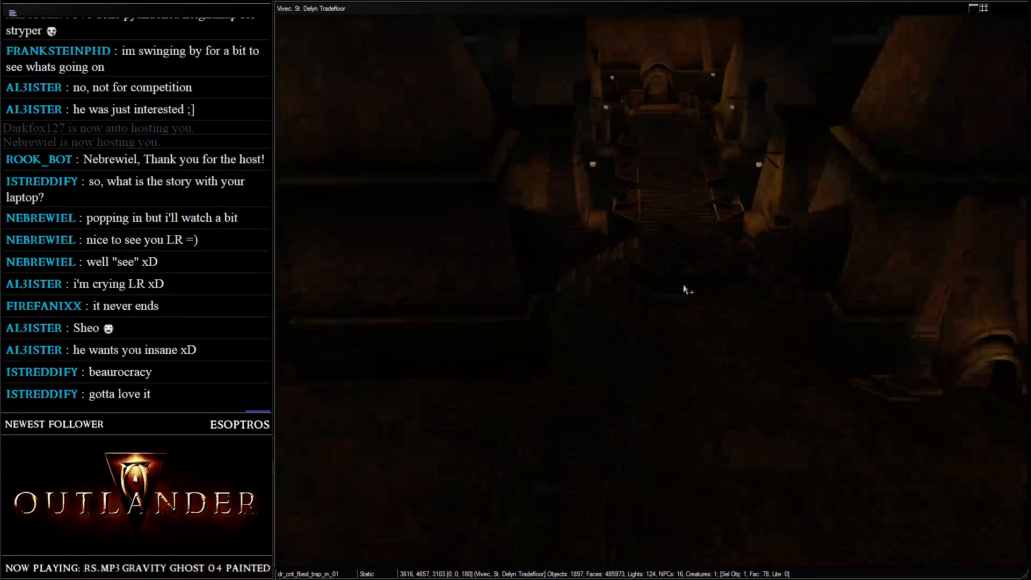
# - Select the four flower bed pieces at the wooden walkway's end and turn the group around by 180 degrees
pyautogui.click(683, 283)
pyautogui.scroll(3, 698, 290)
pyautogui.keyDown('ctrl'); pyautogui.click(706, 245); pyautogui.keyUp('ctrl')
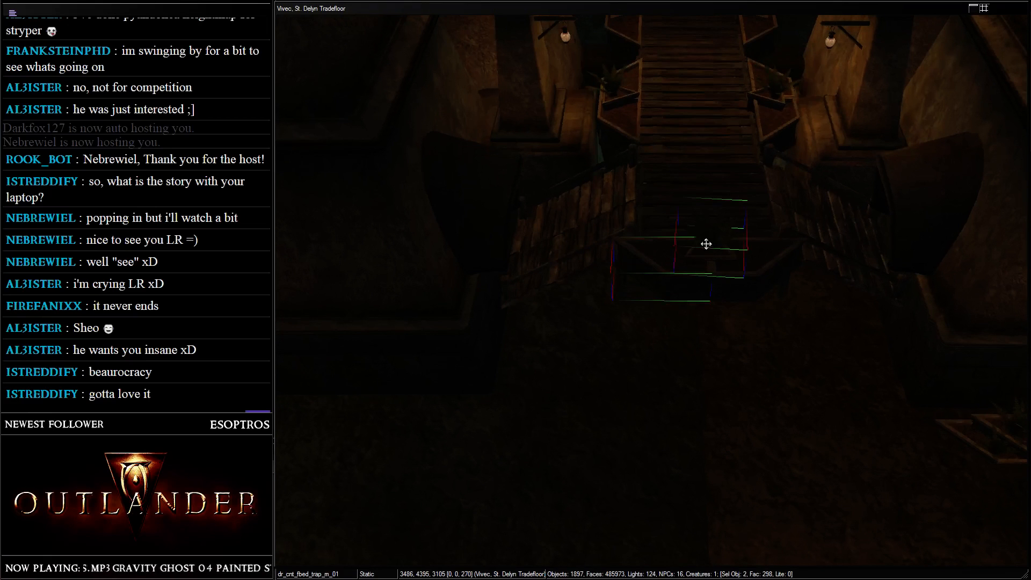
pyautogui.keyDown('ctrl'); pyautogui.click(707, 247); pyautogui.keyUp('ctrl')
pyautogui.keyDown('ctrl'); pyautogui.click(707, 251); pyautogui.keyUp('ctrl')
pyautogui.keyDown('ctrl'); pyautogui.click(707, 258); pyautogui.keyUp('ctrl')
pyautogui.keyDown('ctrl'); pyautogui.click(752, 262); pyautogui.keyUp('ctrl')
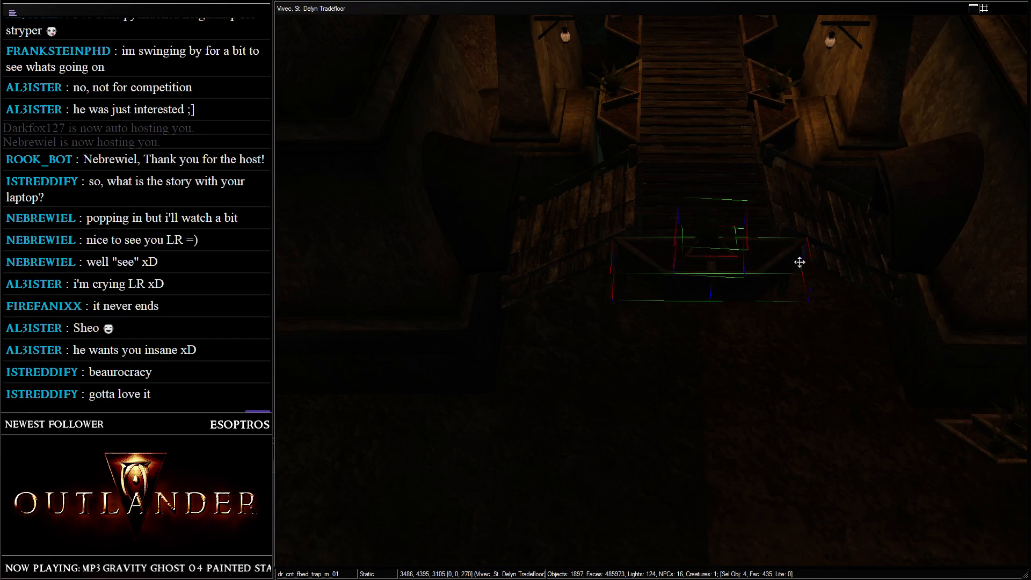
pyautogui.moveTo(806, 280); pyautogui.dragTo(597, 299, button='right')
# - Reselect the four flower bed pieces and move them off the walkway to the base of the curved wall at about 2802, 4366, 2937
pyautogui.click(746, 230)
pyautogui.scroll(-8, 747, 230)
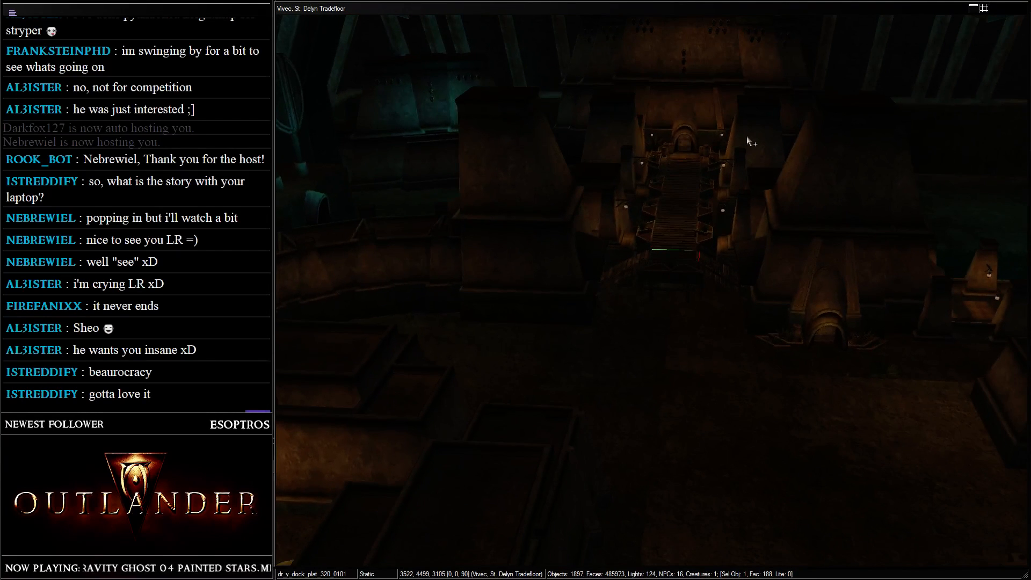
pyautogui.scroll(6, 747, 138)
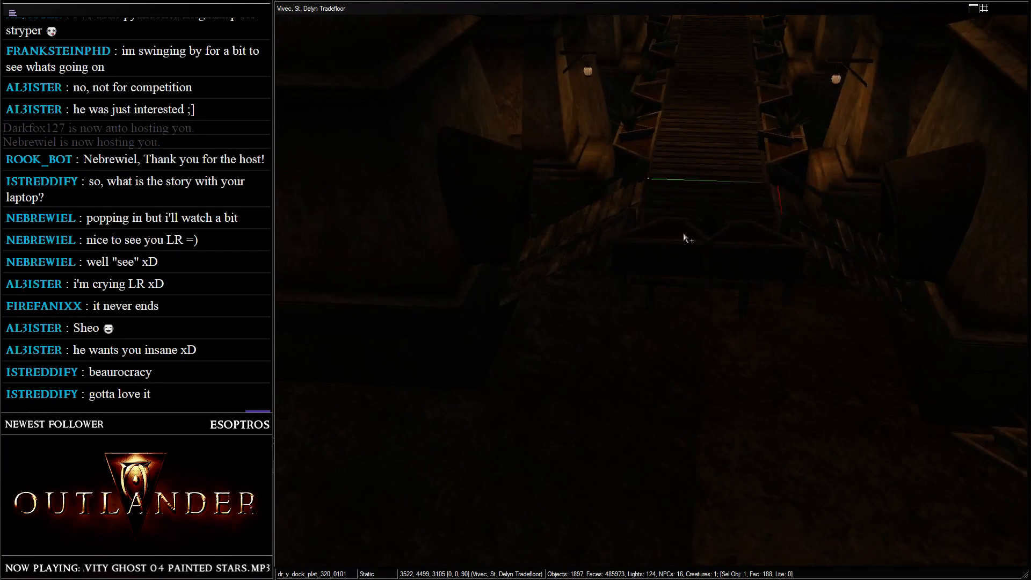
pyautogui.click(686, 234)
pyautogui.press('a')
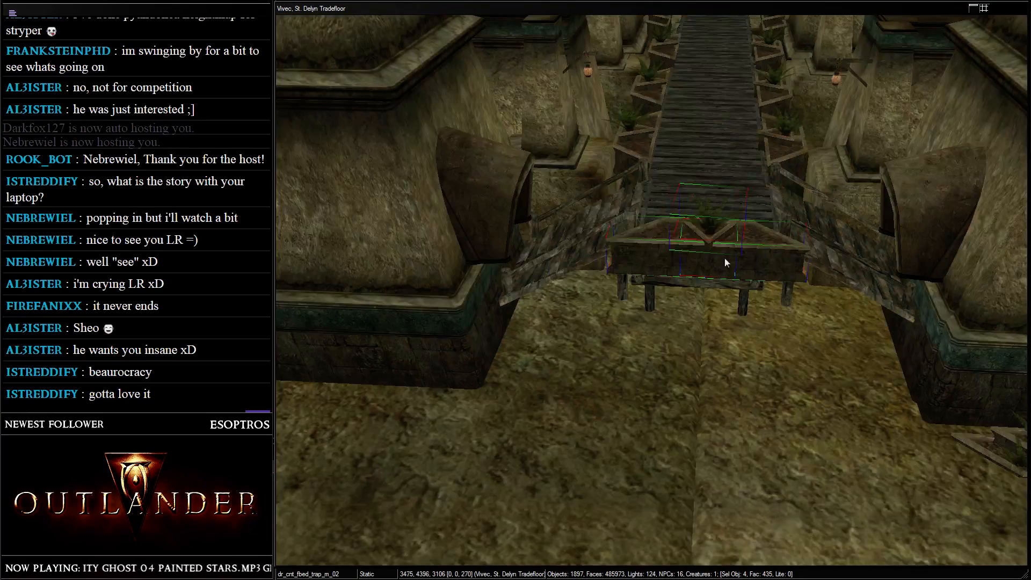
pyautogui.click(691, 391)
pyautogui.moveTo(691, 391); pyautogui.dragTo(456, 413)
pyautogui.moveTo(496, 360); pyautogui.dragTo(615, 322, button='middle')
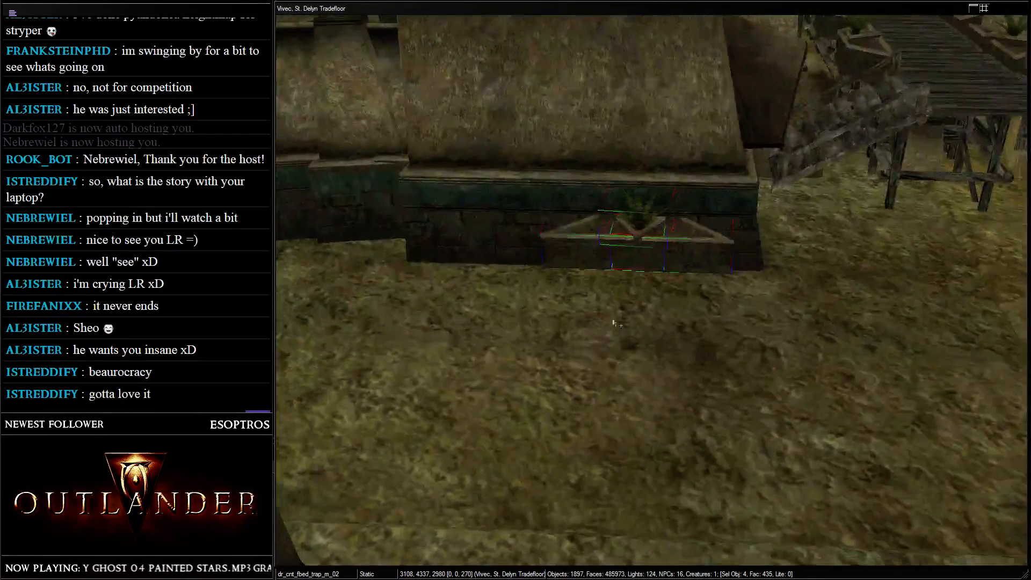
pyautogui.moveTo(611, 244); pyautogui.dragTo(461, 239)
pyautogui.moveTo(461, 239); pyautogui.dragTo(656, 292, button='middle')
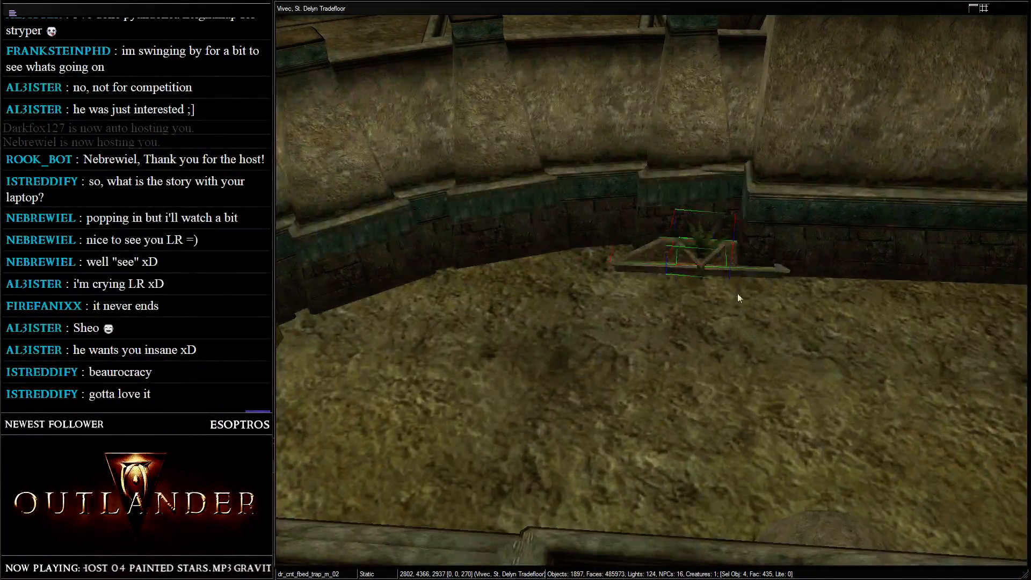
# - Rotate the flower bed group to 90 degrees and set it against the curved wall at about 2834, 4362, 2937
pyautogui.moveTo(738, 296); pyautogui.dragTo(528, 276, button='right')
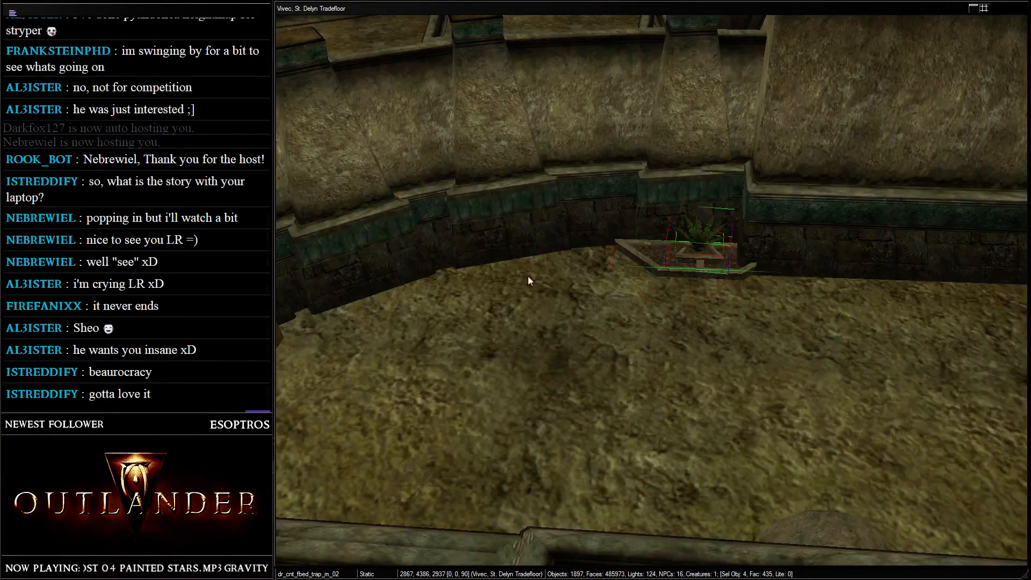
pyautogui.moveTo(588, 294); pyautogui.dragTo(695, 362, button='right')
pyautogui.moveTo(710, 298); pyautogui.dragTo(633, 298, button='right')
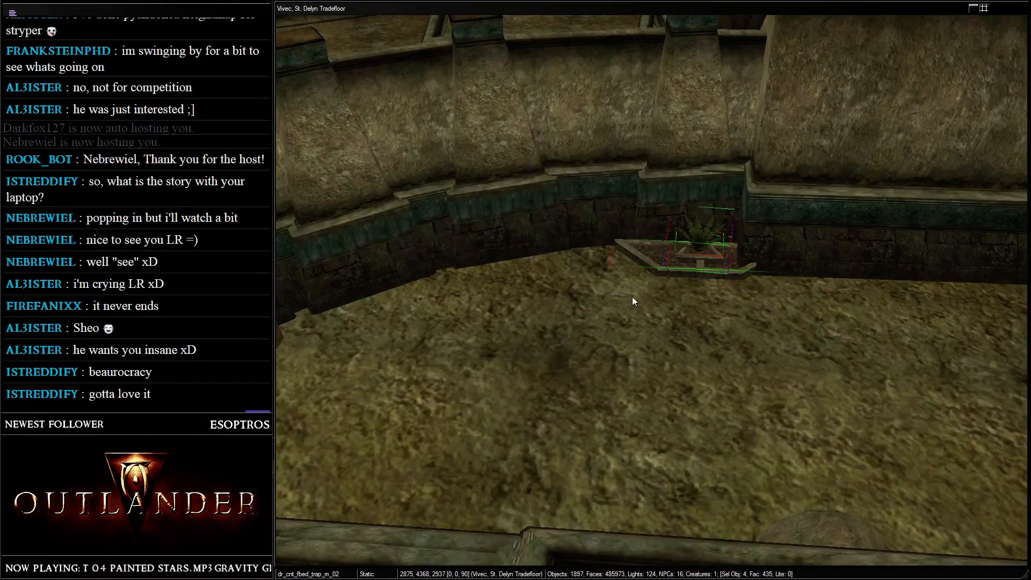
pyautogui.moveTo(698, 268); pyautogui.dragTo(644, 253)
pyautogui.scroll(-5, 643, 254)
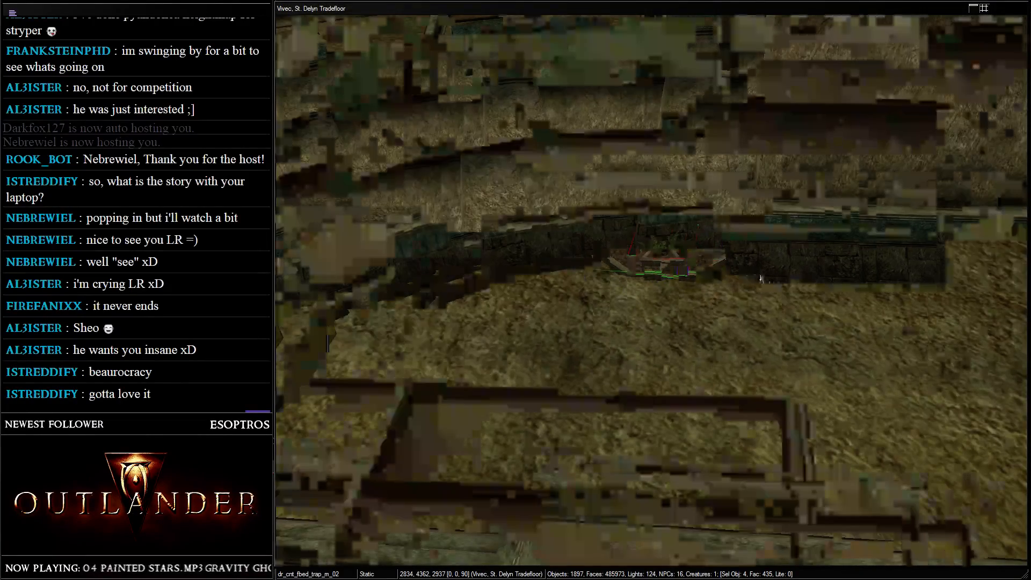
# - Select the entrance arch and door of the stepped building in the courtyard and move both to about 4170, 3268, 2971
pyautogui.moveTo(760, 276); pyautogui.dragTo(421, 227, button='middle')
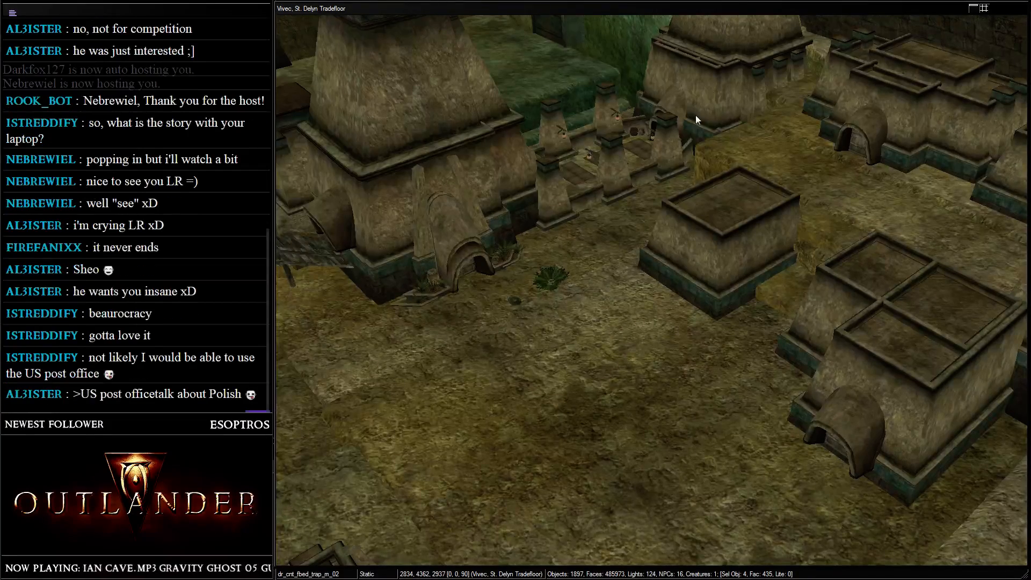
pyautogui.keyDown('shift'); pyautogui.moveTo(695, 115); pyautogui.dragTo(777, 220, button='middle'); pyautogui.keyUp('shift')
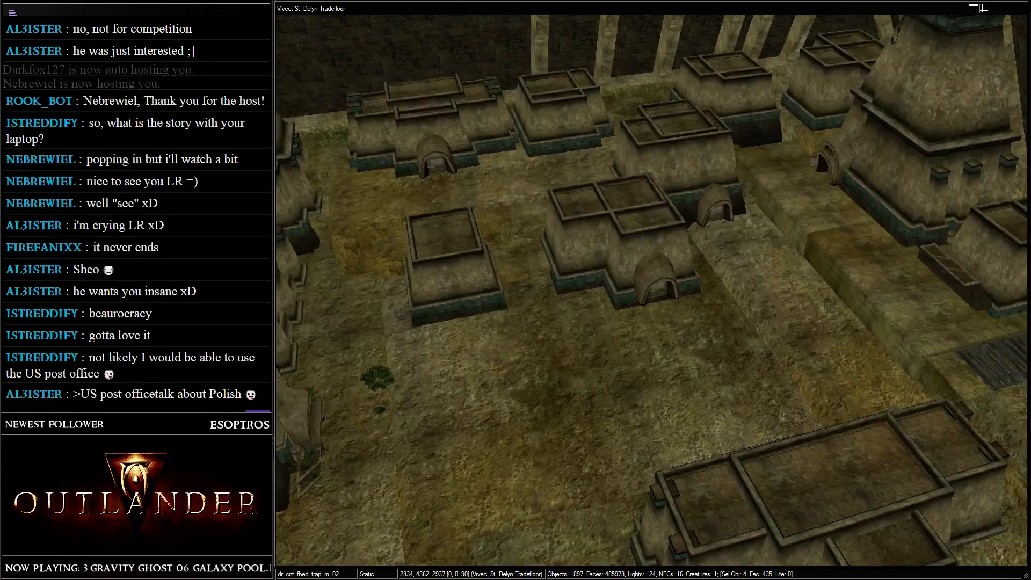
pyautogui.click(482, 289)
pyautogui.moveTo(676, 265); pyautogui.dragTo(659, 253, button='middle')
pyautogui.click(670, 241)
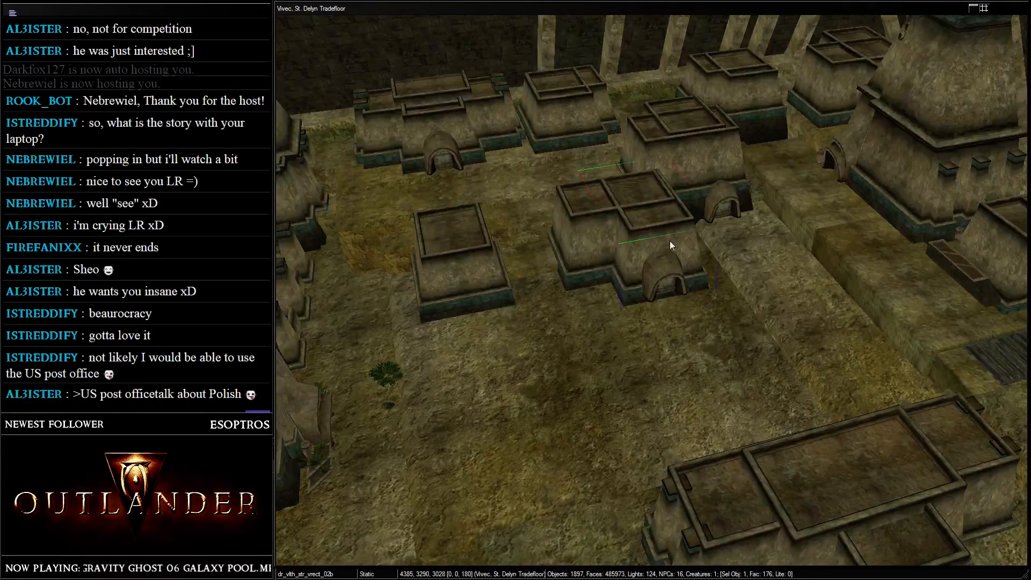
pyautogui.scroll(5, 658, 253)
pyautogui.keyDown('shift'); pyautogui.moveTo(750, 283); pyautogui.dragTo(682, 245, button='middle'); pyautogui.keyUp('shift')
pyautogui.click(751, 161)
pyautogui.keyDown('ctrl'); pyautogui.click(780, 166); pyautogui.keyUp('ctrl')
pyautogui.moveTo(743, 120); pyautogui.dragTo(746, 147)
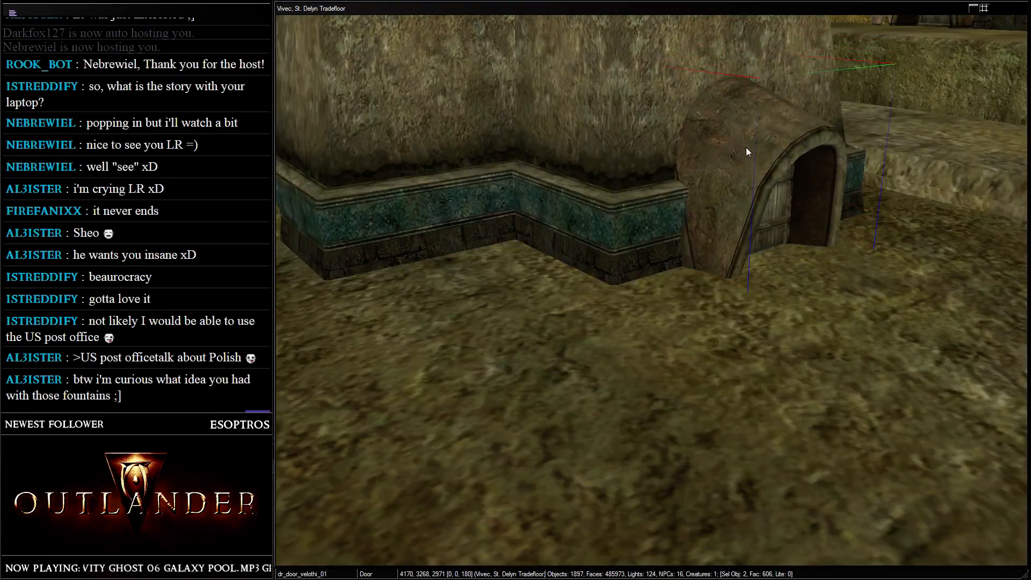
pyautogui.moveTo(758, 188); pyautogui.dragTo(759, 182)
# - Duplicate the dr_vlth_plr_trap_01b pillar on the large building and move the copy into the courtyard at about 3921, 3294, 3066
pyautogui.scroll(-5, 759, 182)
pyautogui.keyDown('shift'); pyautogui.moveTo(830, 191); pyautogui.dragTo(681, 180, button='middle'); pyautogui.keyUp('shift')
pyautogui.keyDown('shift'); pyautogui.moveTo(813, 150); pyautogui.dragTo(617, 110, button='middle'); pyautogui.keyUp('shift')
pyautogui.click(611, 98)
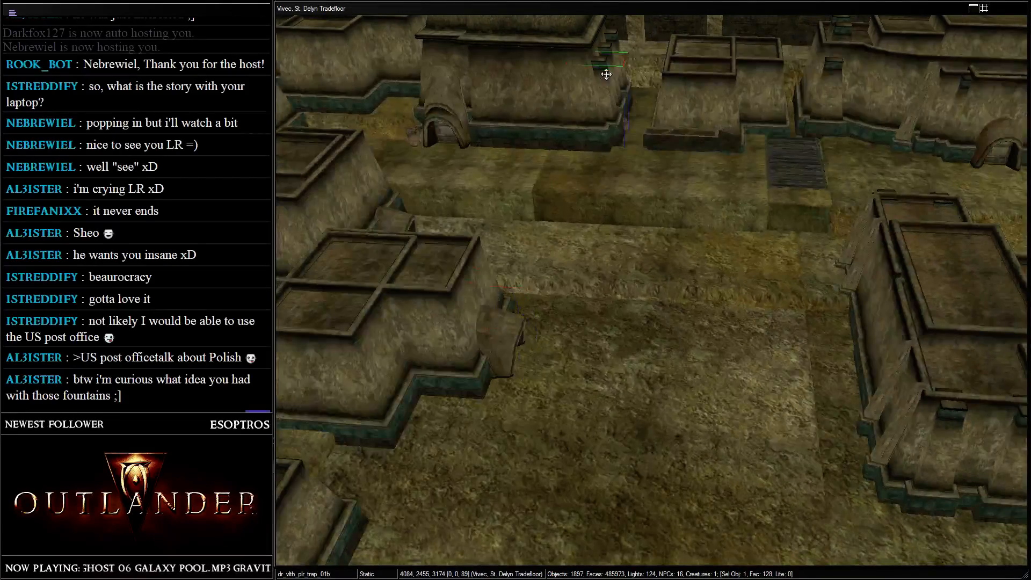
pyautogui.hotkey('ctrl', 'd')
pyautogui.moveTo(605, 74); pyautogui.dragTo(617, 343)
pyautogui.moveTo(617, 343); pyautogui.dragTo(697, 236, button='middle')
pyautogui.press('f')
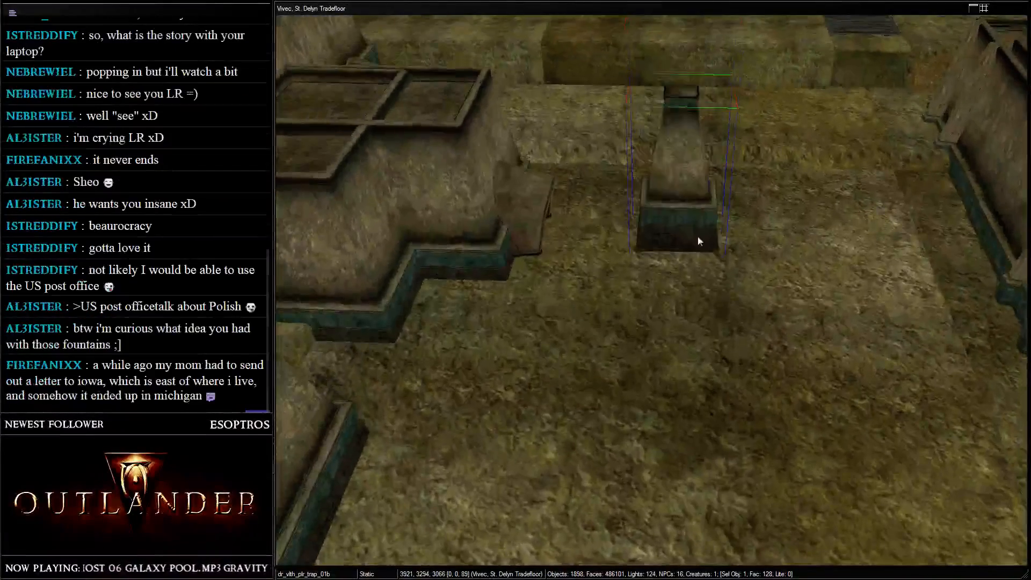
# - Move the pillar copy against the stepped building's corner beside its entrance, at about 4233, 3179, 3034
pyautogui.moveTo(697, 236); pyautogui.dragTo(598, 168)
pyautogui.keyDown('shift'); pyautogui.moveTo(598, 168); pyautogui.dragTo(597, 172, button='middle'); pyautogui.keyUp('shift')
pyautogui.moveTo(623, 186); pyautogui.dragTo(602, 231)
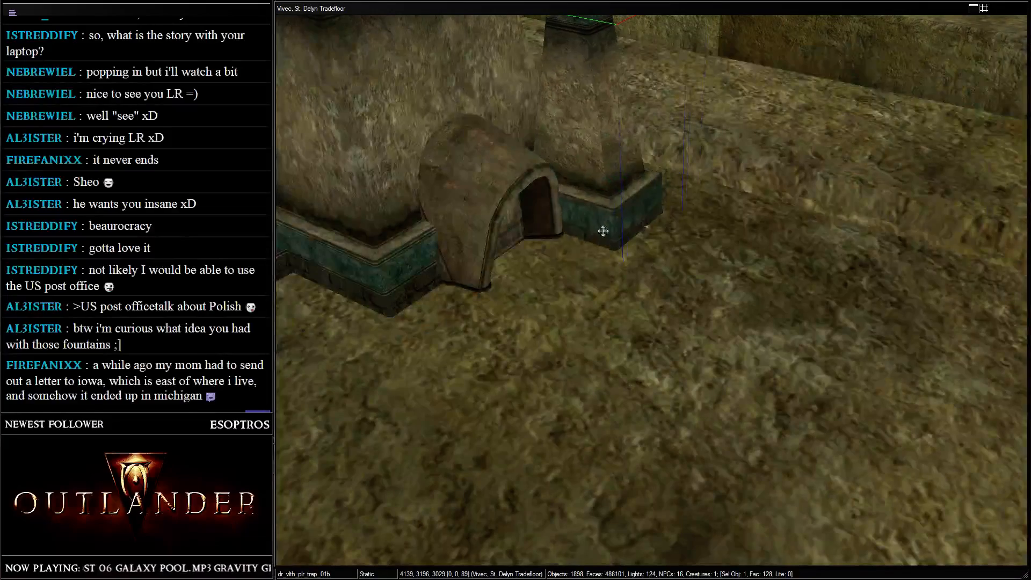
pyautogui.scroll(3, 778, 251)
pyautogui.moveTo(603, 230); pyautogui.dragTo(729, 288, button='middle')
pyautogui.moveTo(728, 288); pyautogui.dragTo(780, 241)
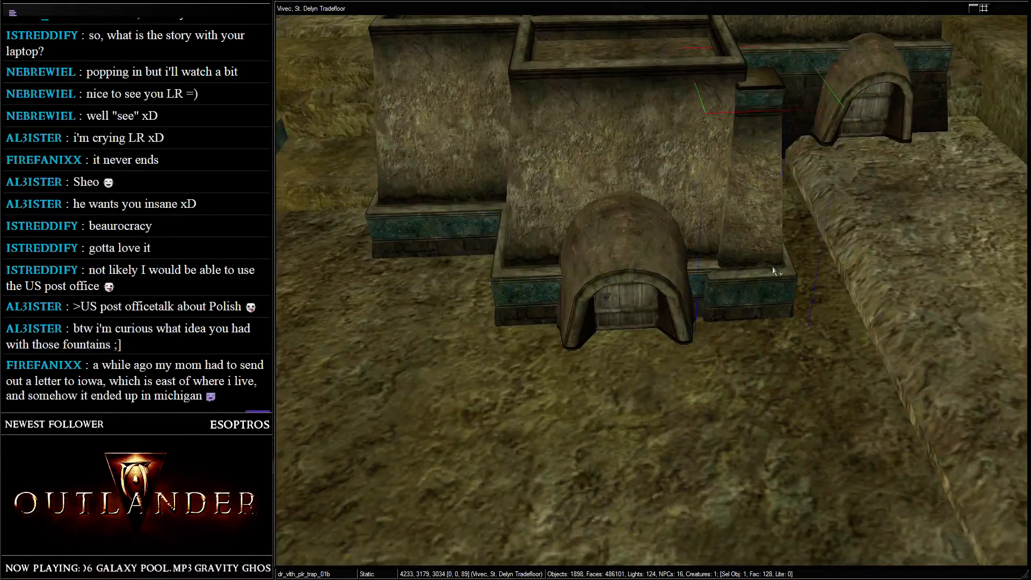
# - Rotate the corner pillar to 90 degrees and fit it into the building's wall at about 4223, 3180, 3038
pyautogui.moveTo(745, 270); pyautogui.dragTo(834, 259, button='right')
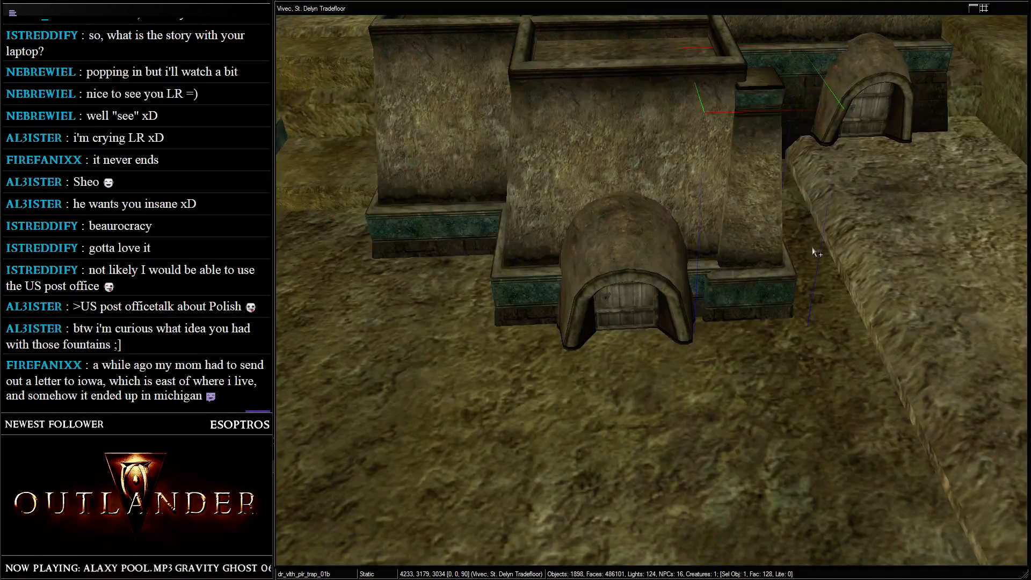
pyautogui.scroll(3, 811, 246)
pyautogui.moveTo(739, 290)
pyautogui.mouseDown()
pyautogui.moveTo(755, 267)
pyautogui.moveTo(755, 284)
pyautogui.mouseUp()
pyautogui.scroll(-2, 755, 285)
pyautogui.moveTo(756, 284); pyautogui.dragTo(799, 259, button='middle')
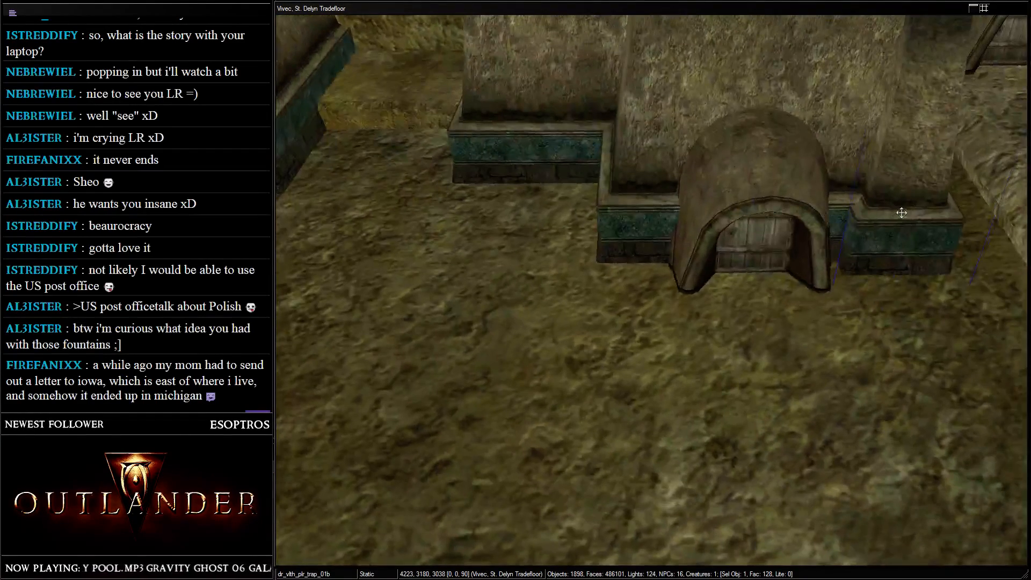
# - Duplicate the corner pillar and place the copy on the other side of the entrance at about 4223, 3409, 3038
pyautogui.hotkey('ctrl', 'd')
pyautogui.moveTo(901, 212); pyautogui.dragTo(639, 225)
pyautogui.scroll(-3, 728, 236)
pyautogui.press('shift')
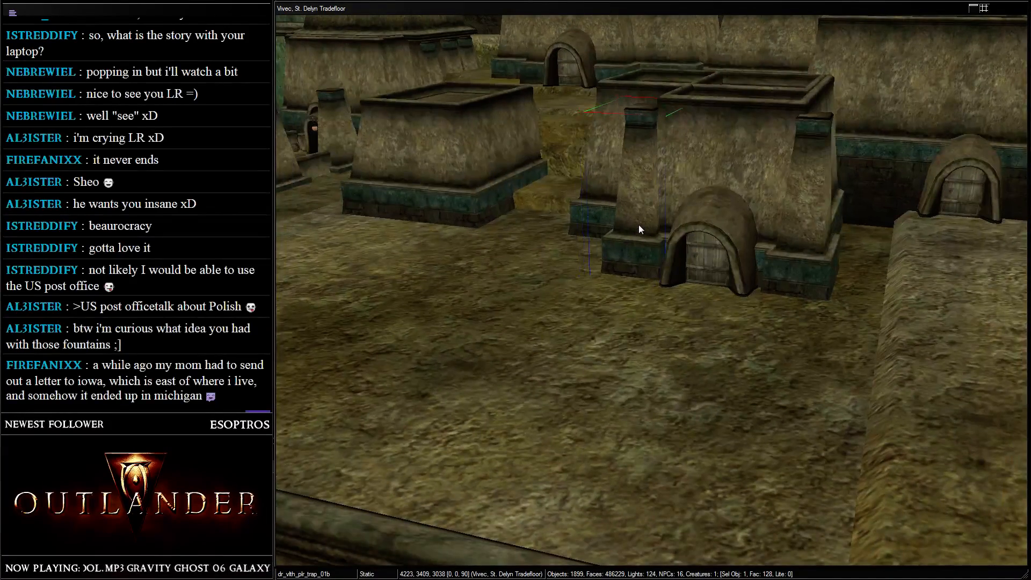
pyautogui.moveTo(639, 224); pyautogui.dragTo(646, 205, button='middle')
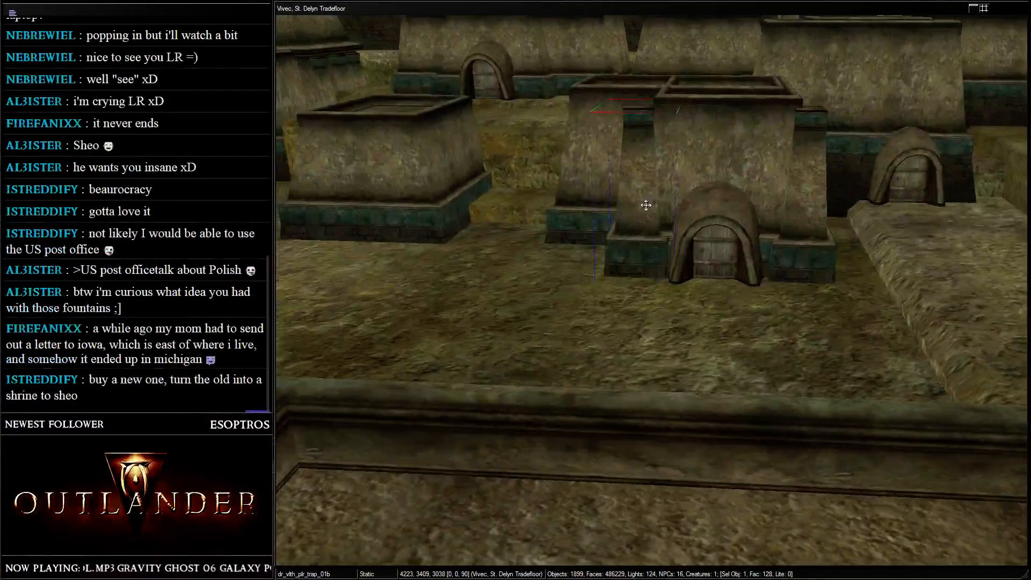
# - Try another, lower pillar copy outside the stepped building's corner at about 4229, 3504, 3001
pyautogui.hotkey('ctrl', 'd')
pyautogui.moveTo(646, 206); pyautogui.dragTo(601, 270)
pyautogui.press('z')
pyautogui.scroll(-2, 605, 214)
pyautogui.press('shift')
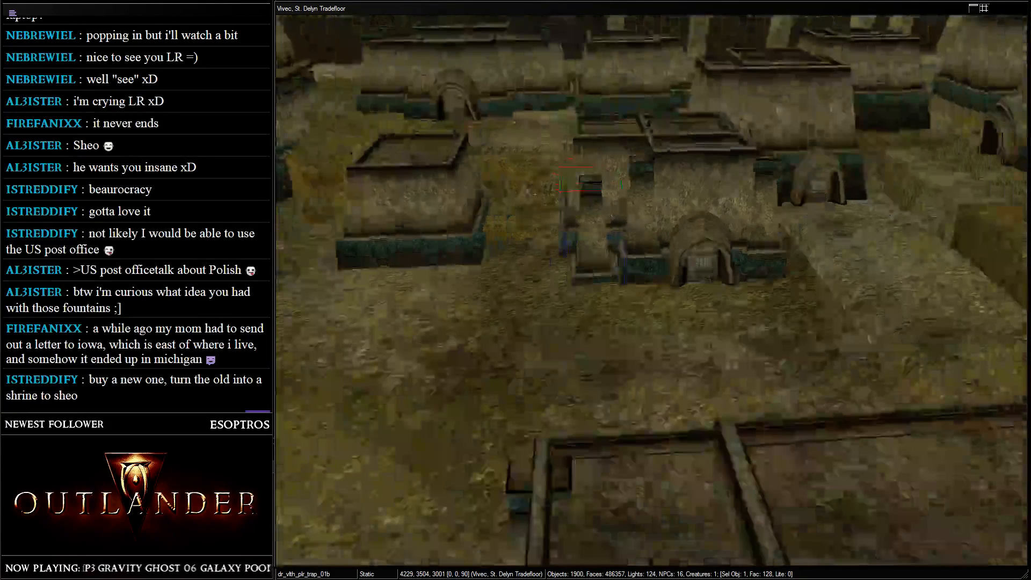
# - Try a matching outer pillar across the entrance at about 4204, 3081, 3001, and delete both outer pillars
pyautogui.hotkey('ctrl', 'd')
pyautogui.moveTo(565, 230); pyautogui.dragTo(772, 209)
pyautogui.press('shift')
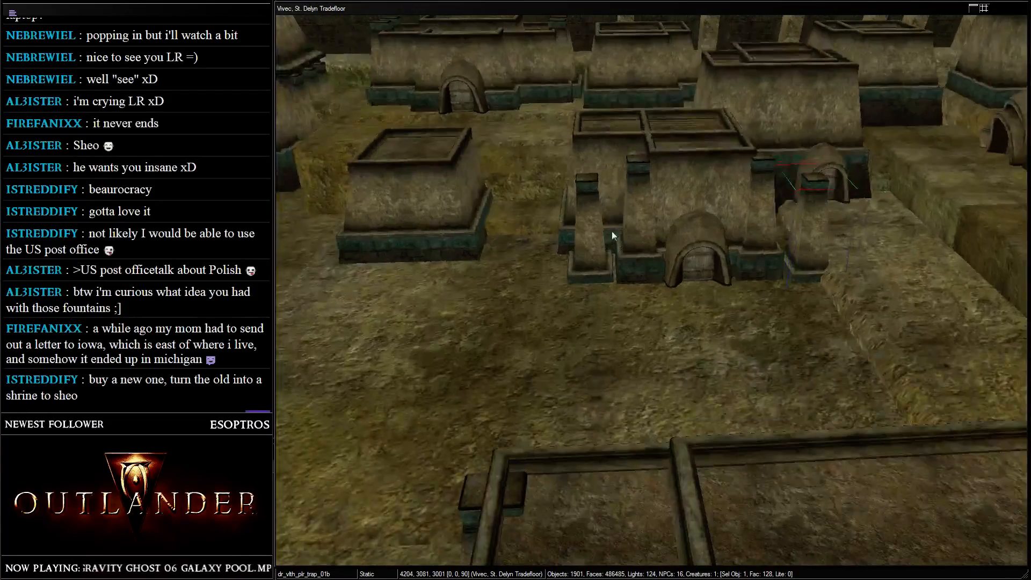
pyautogui.press('Delete')
# - Examine the courtyard's building layout from the stepped building over to the towers and across the whole interior
pyautogui.click(642, 161)
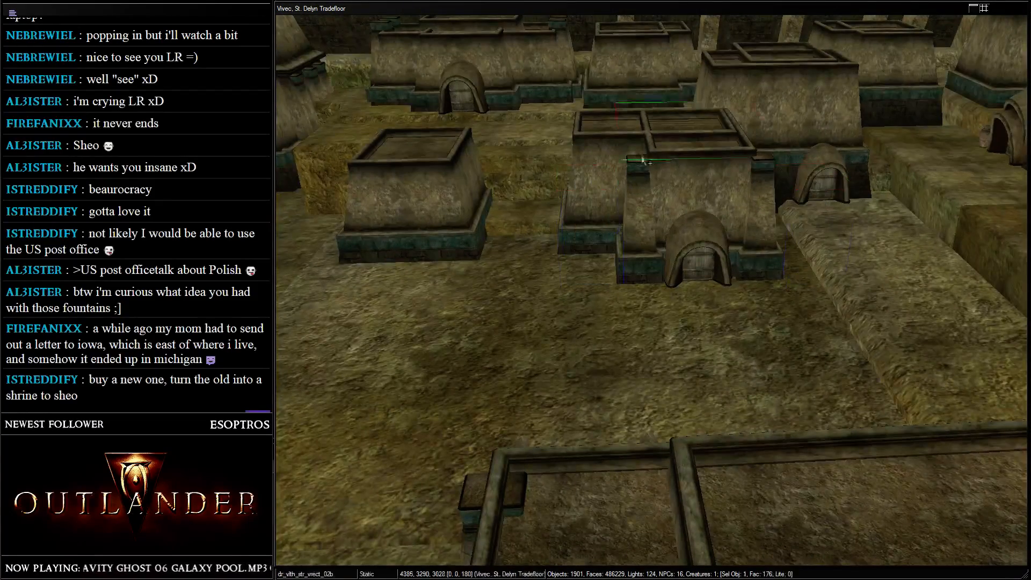
pyautogui.scroll(-2, 633, 204)
pyautogui.press('shift')
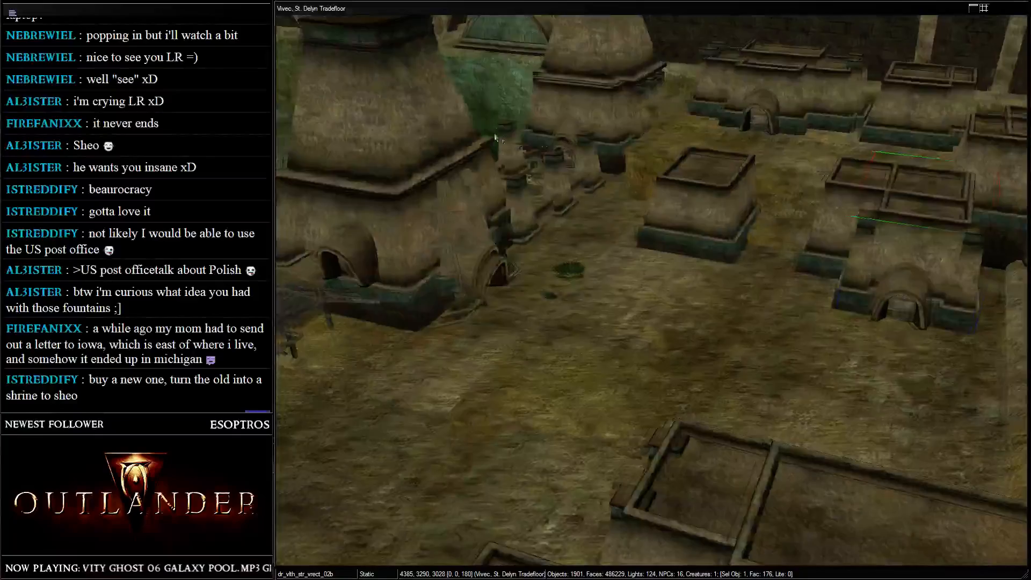
pyautogui.moveTo(495, 138); pyautogui.dragTo(506, 235, button='middle')
pyautogui.click(492, 204)
pyautogui.click(719, 62)
pyautogui.keyDown('shift'); pyautogui.moveTo(720, 62); pyautogui.dragTo(799, 212, button='middle'); pyautogui.keyUp('shift')
pyautogui.scroll(-1, 799, 215)
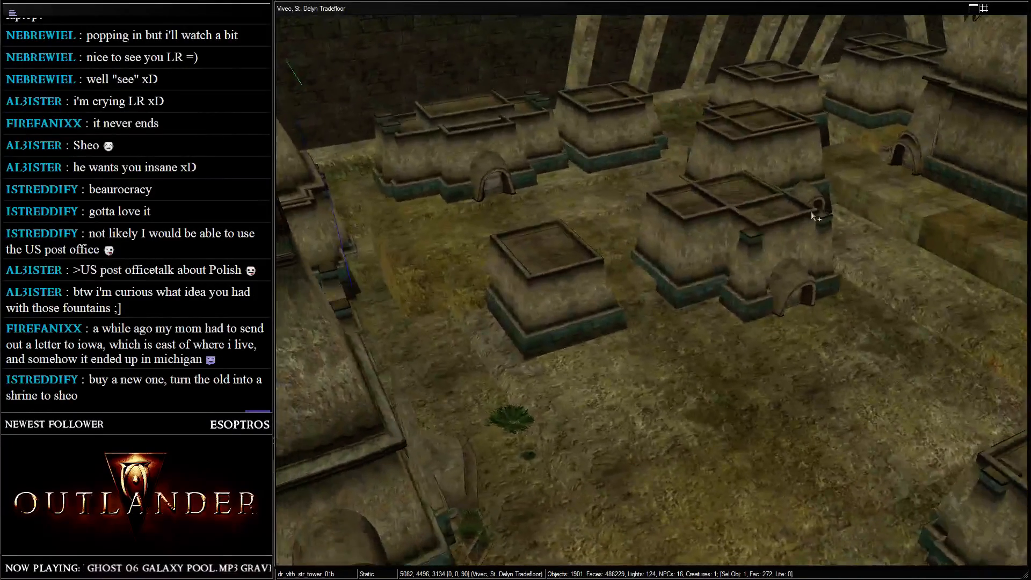
pyautogui.scroll(-2, 691, 129)
pyautogui.moveTo(585, 125); pyautogui.dragTo(533, 197, button='middle')
pyautogui.scroll(-3, 741, 181)
pyautogui.scroll(6, 537, 215)
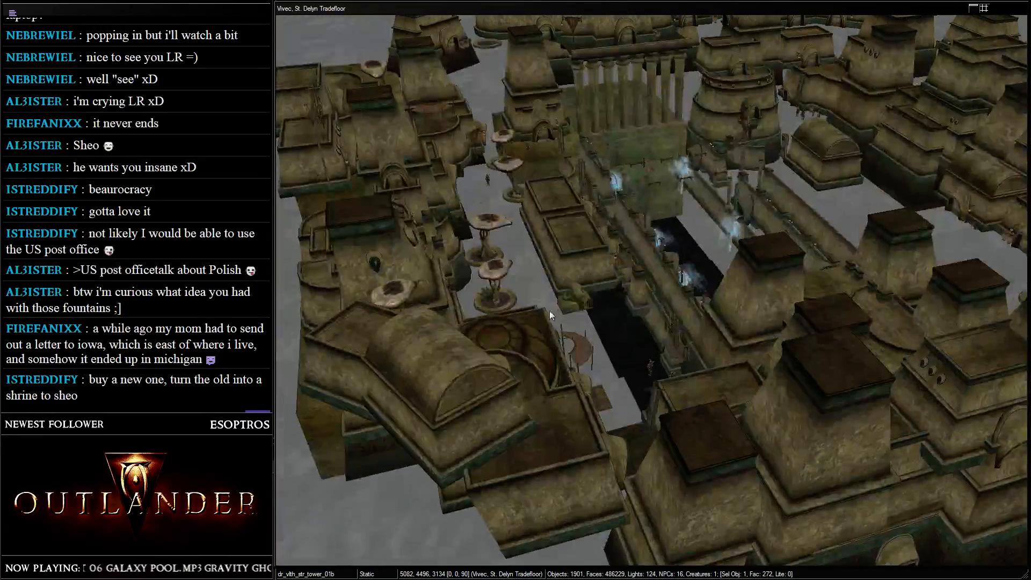
# - Select the ex_vivec_h_16 piece, inspect the beamed terrace, and save the plugin
pyautogui.click(587, 353)
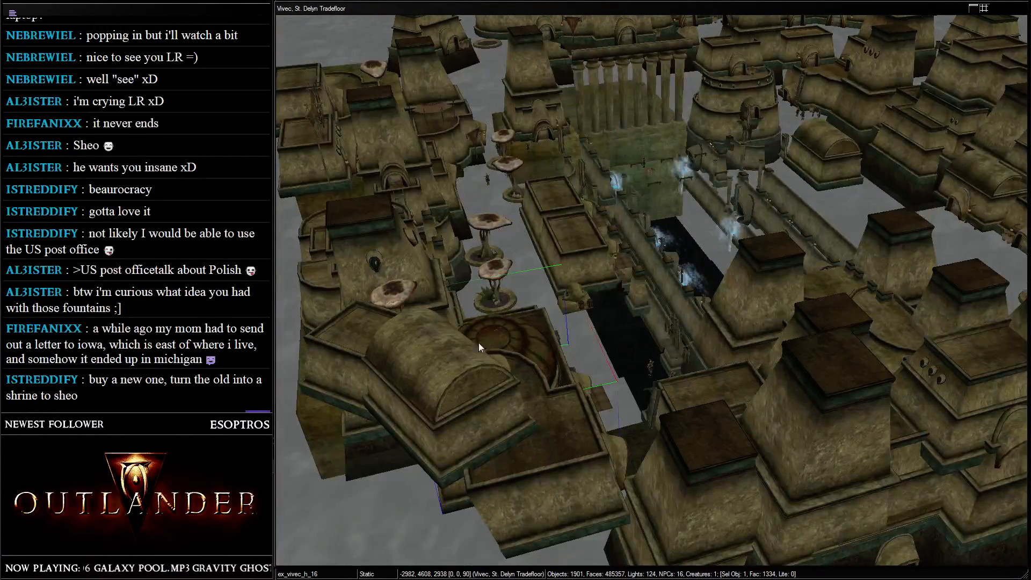
pyautogui.scroll(8, 730, 280)
pyautogui.scroll(-4, 730, 279)
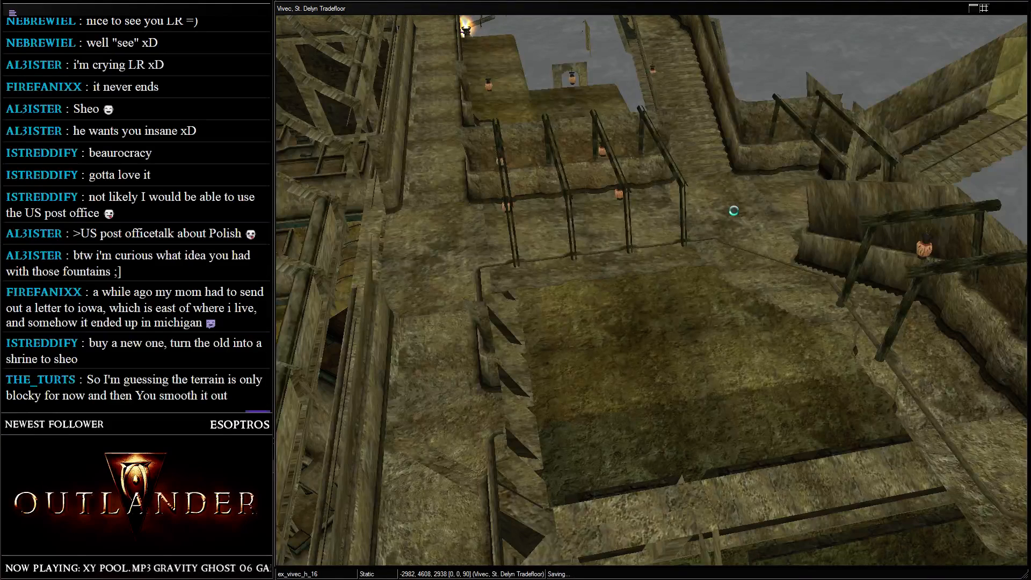
# - Create a new static object dr_temp_a3_fountain04 that uses the mesh dr_temp_a3_fountain04.nif from the dr folder
pyautogui.press('d')
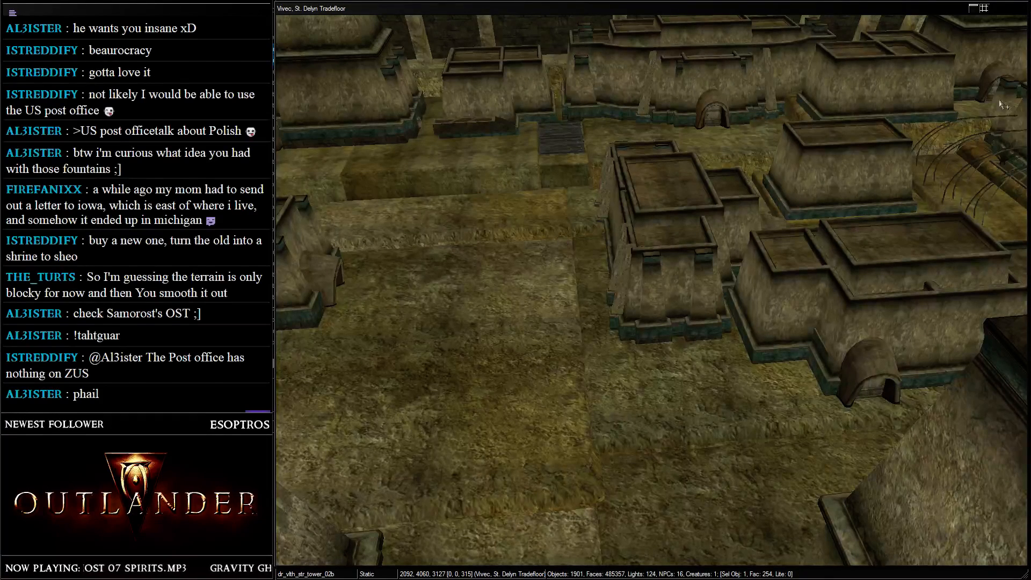
pyautogui.click(836, 135)
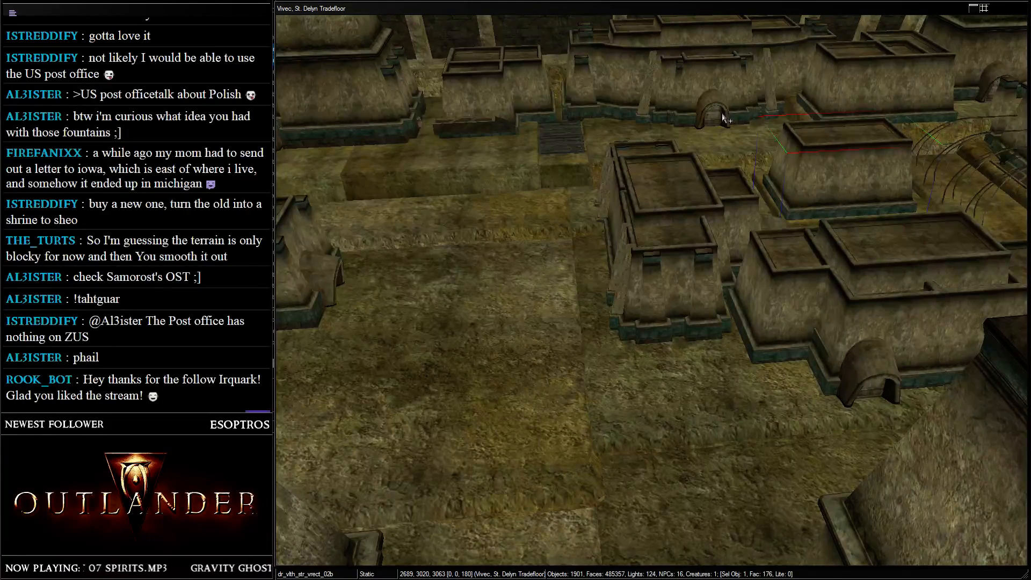
pyautogui.hotkey('alt', 'Tab')
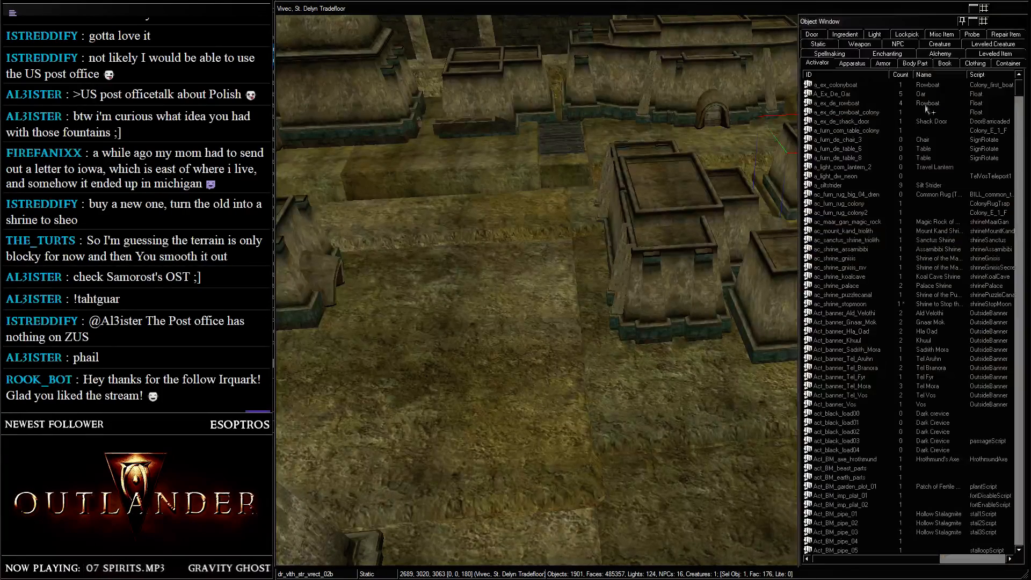
pyautogui.click(822, 46)
pyautogui.rightClick(852, 125)
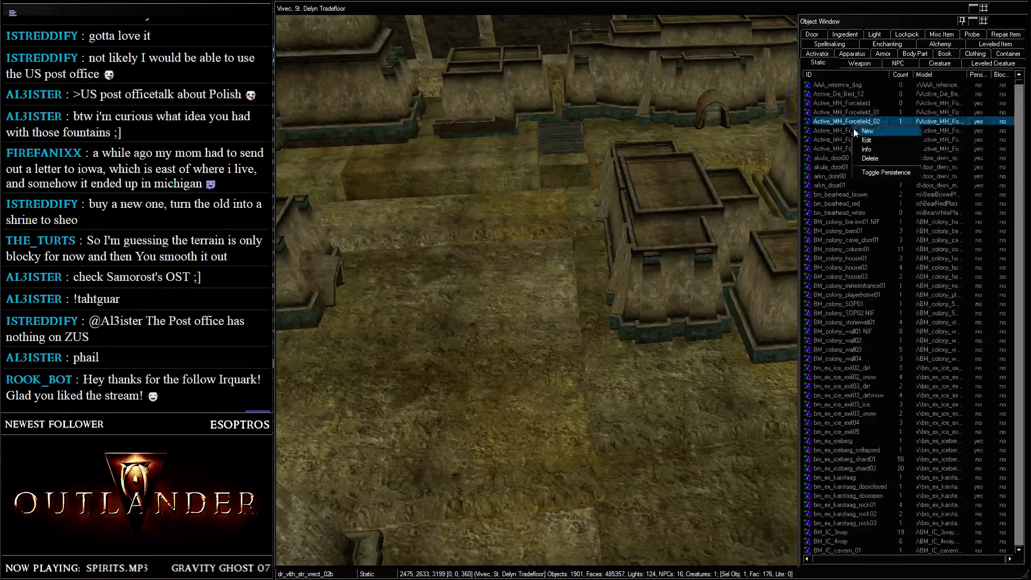
pyautogui.click(862, 135)
pyautogui.click(515, 277)
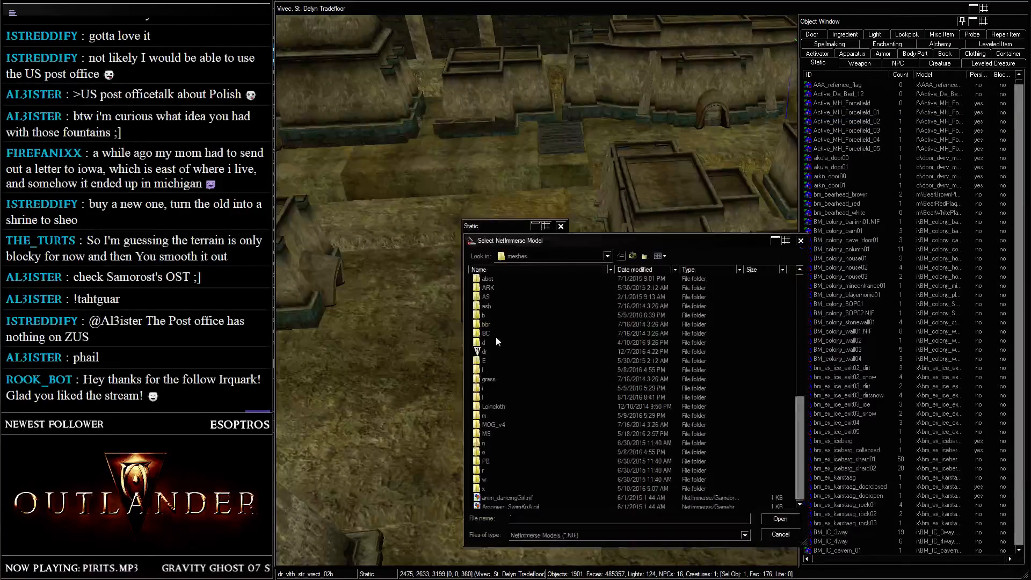
pyautogui.moveTo(510, 240); pyautogui.dragTo(456, 42)
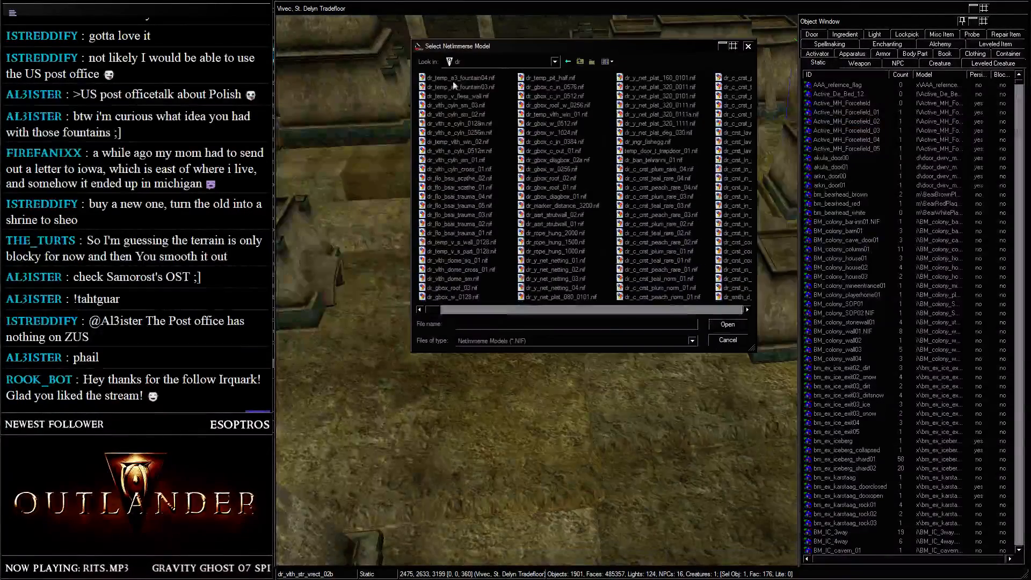
pyautogui.doubleClick(443, 75)
pyautogui.click(489, 296)
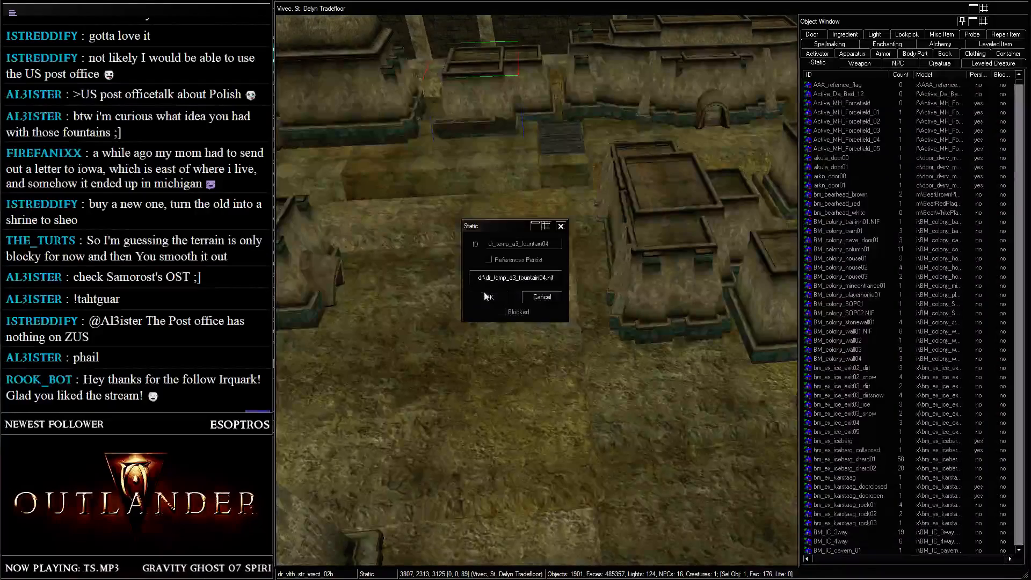
# - Create a second static object dr_temp_a3_fountain03 that uses the mesh dr_temp_a3_fountain03.nif from the dr folder
pyautogui.click(874, 195)
pyautogui.rightClick(874, 194)
pyautogui.click(884, 196)
pyautogui.click(515, 277)
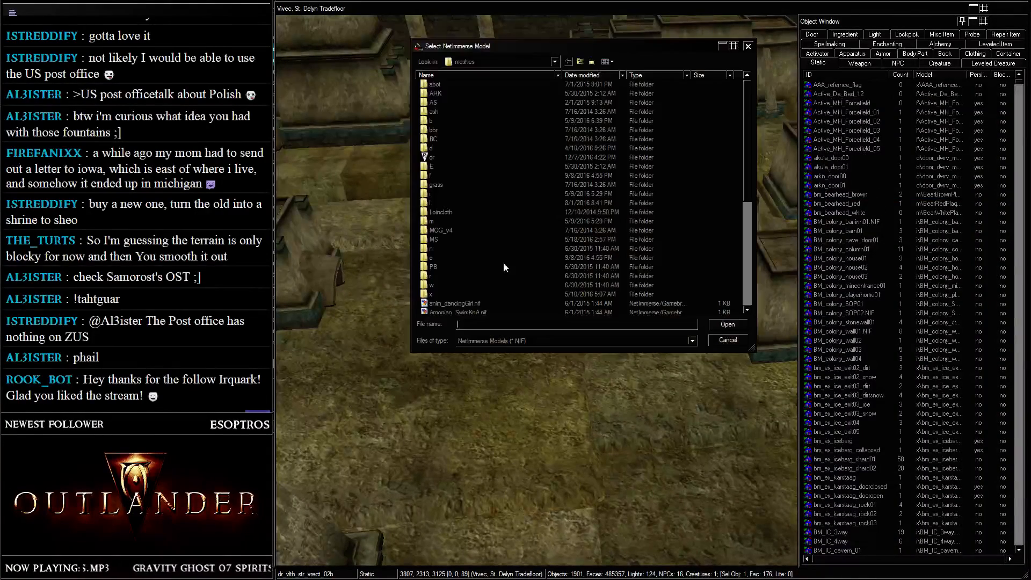
pyautogui.click(431, 157)
pyautogui.doubleClick(431, 156)
pyautogui.doubleClick(491, 87)
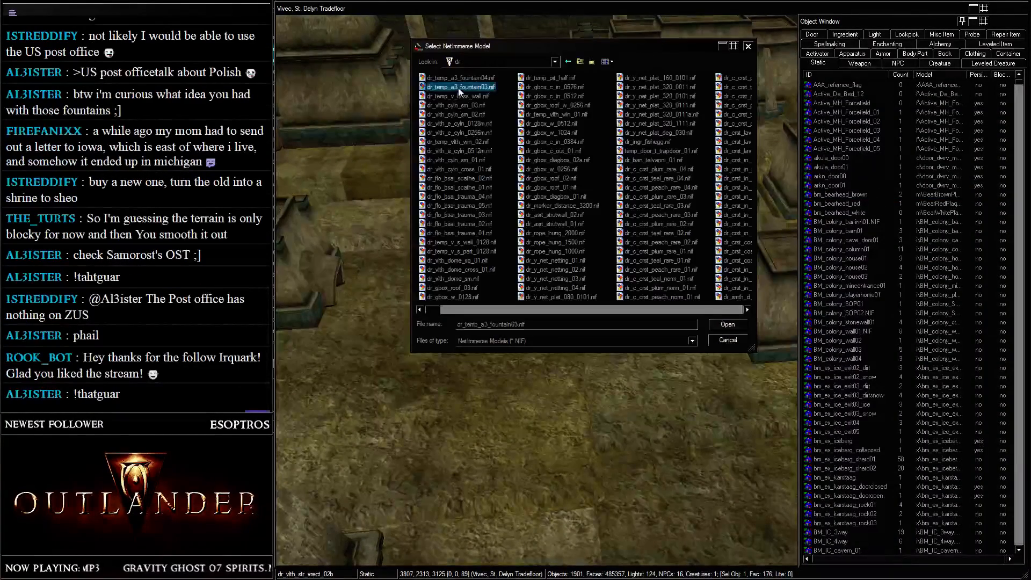
pyautogui.click(489, 297)
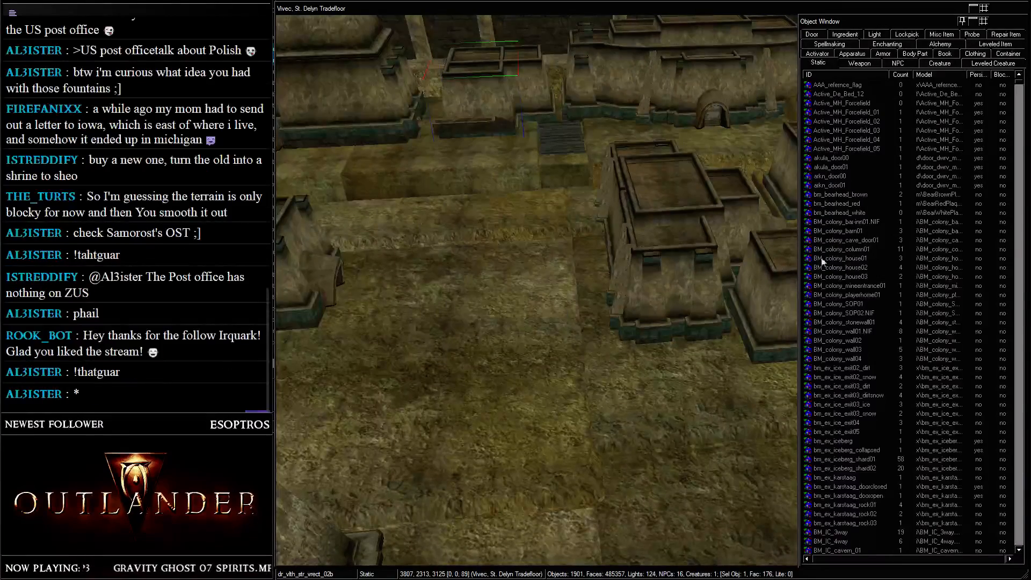
# - Find the new dr_temp_a3_fountain objects among the statics and try placing both fountains in the courtyard at about 3552, 3996, 3540
pyautogui.click(934, 241)
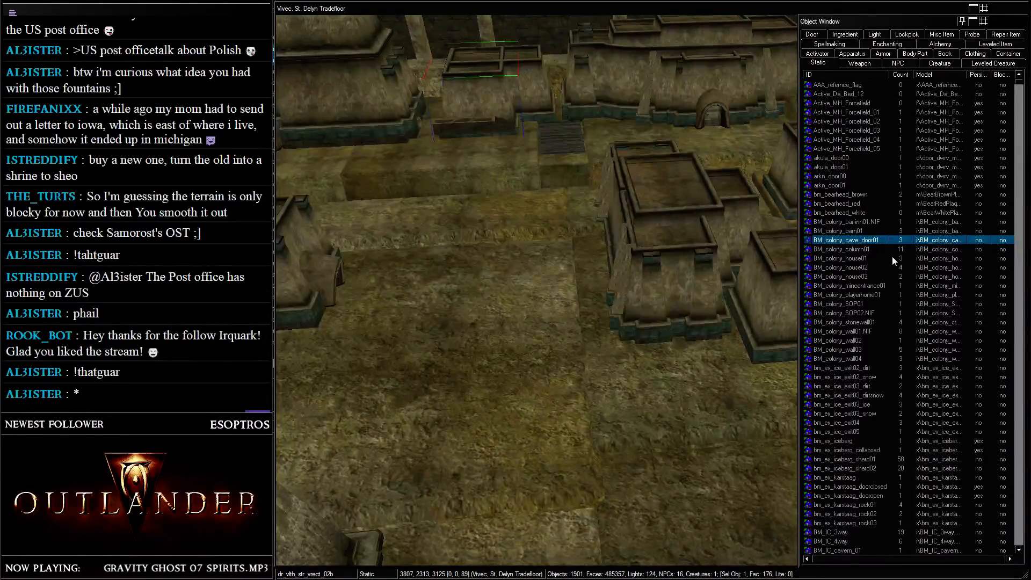
pyautogui.write('dr_s')
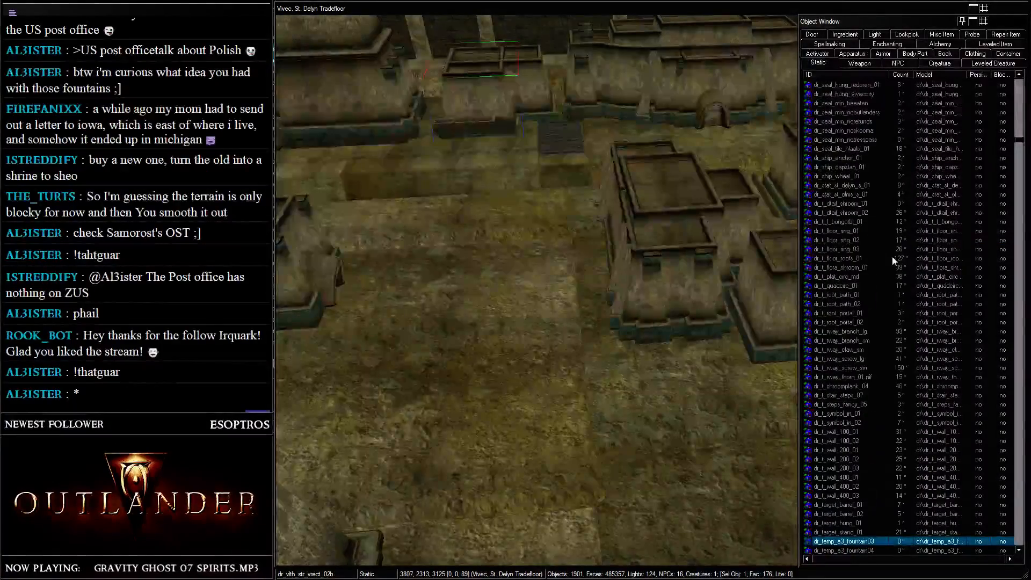
pyautogui.click(1019, 229)
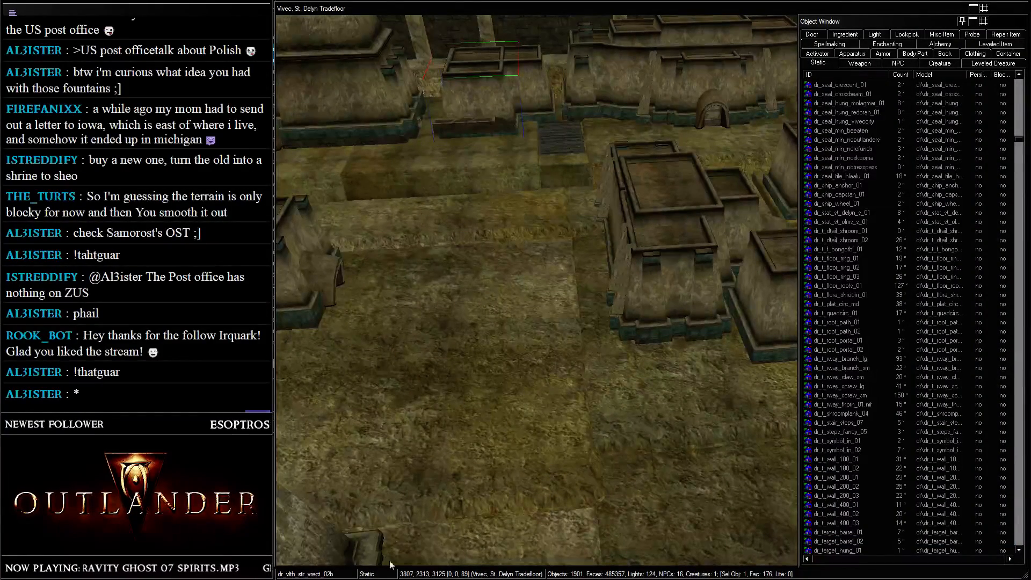
pyautogui.scroll(-20, 897, 231)
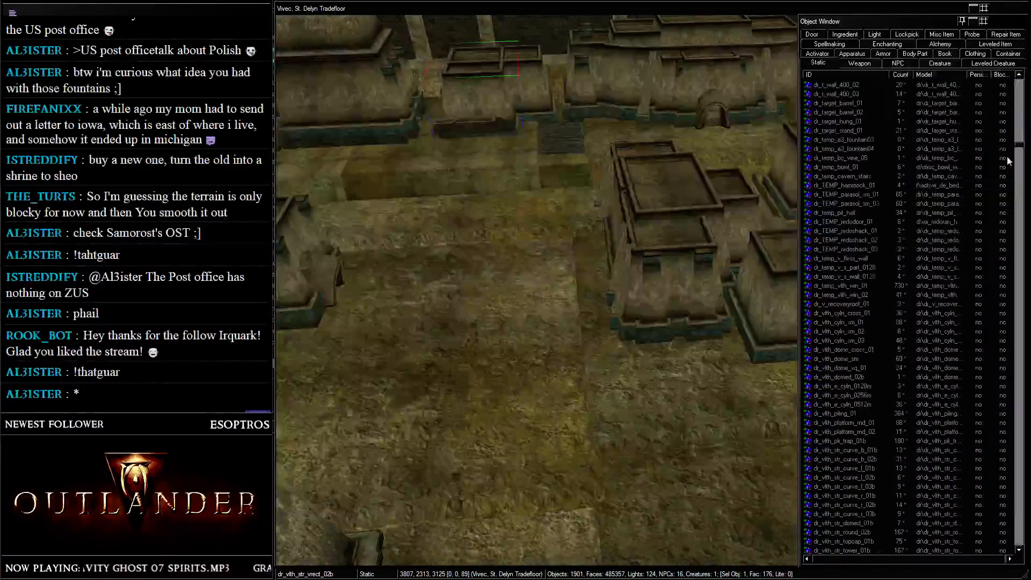
pyautogui.click(938, 150)
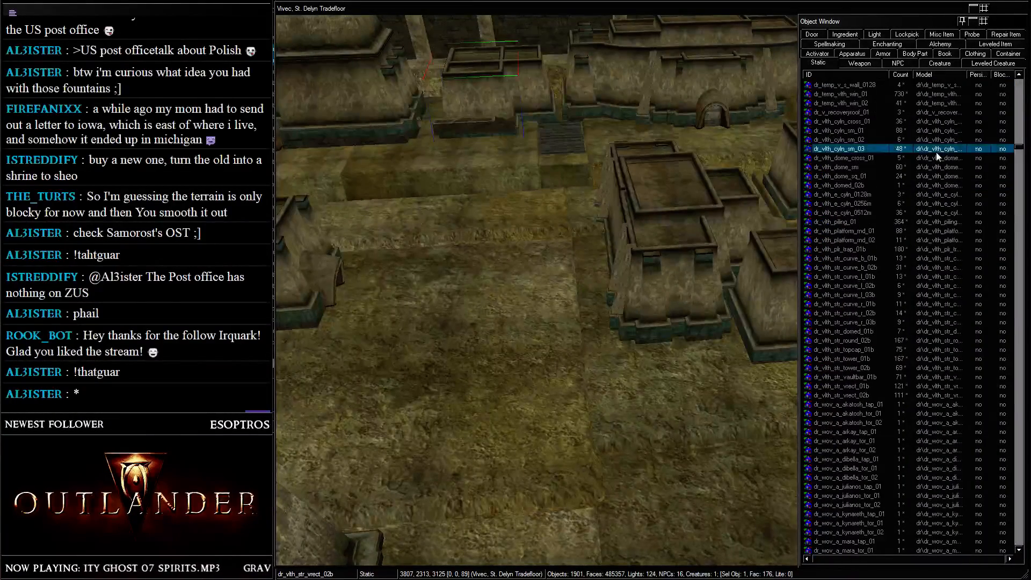
pyautogui.write('dr_te')
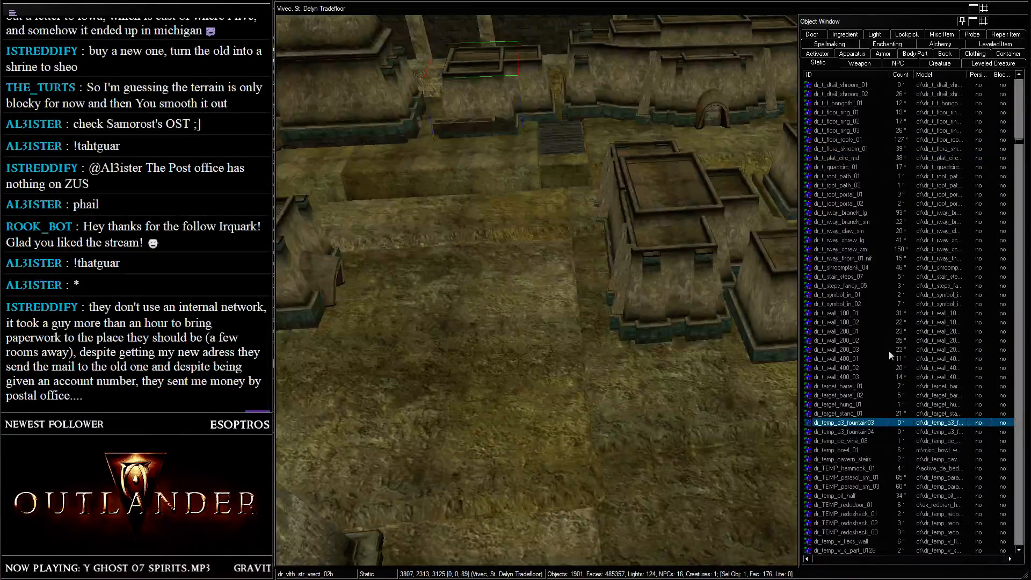
pyautogui.moveTo(861, 427); pyautogui.dragTo(563, 237)
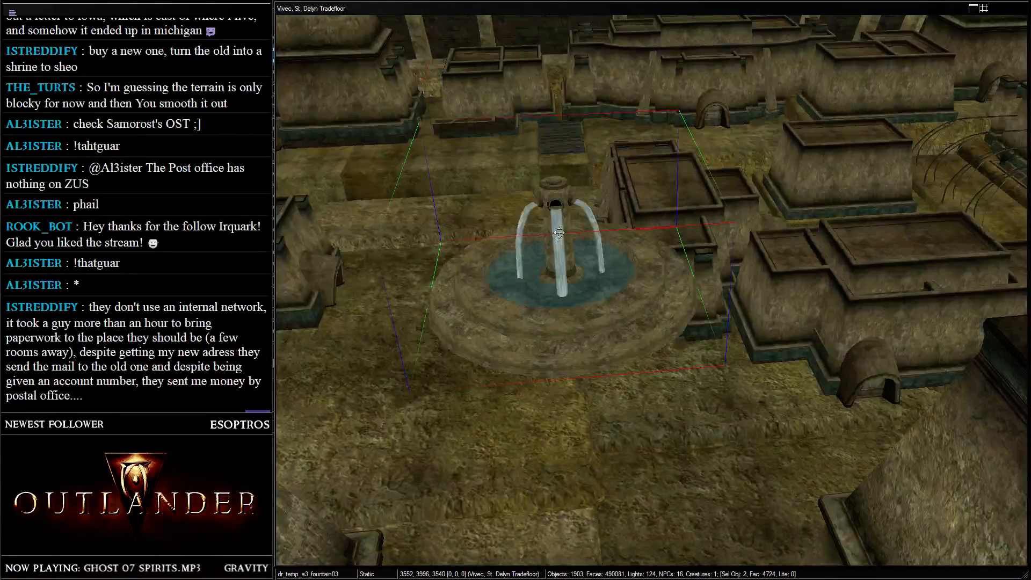
# - Try both fountains on the courtyard ground at about 3753, 3113, 3273, and pull fountain03 apart from fountain04 for comparison
pyautogui.moveTo(499, 52); pyautogui.dragTo(446, 65)
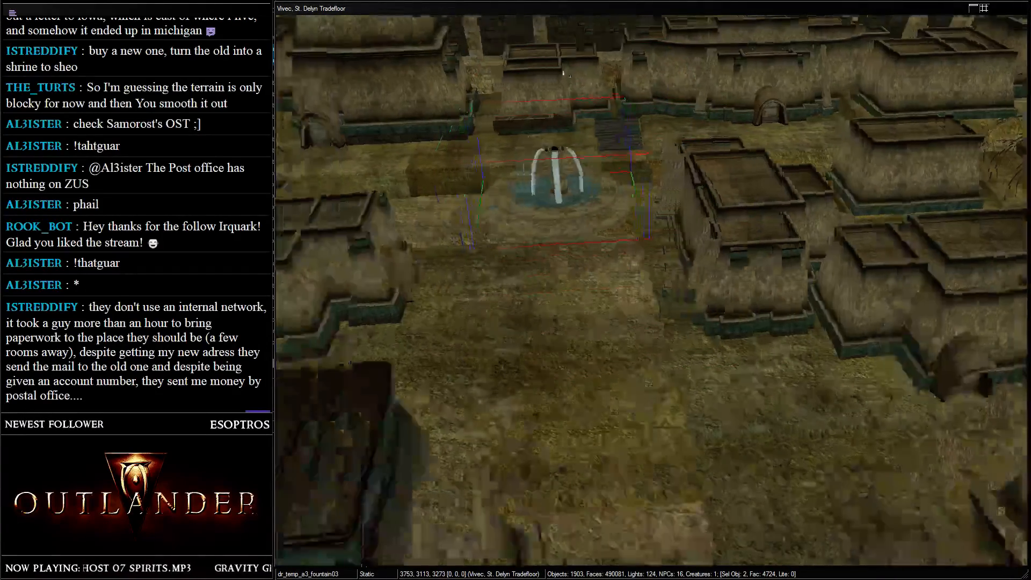
pyautogui.moveTo(488, 166); pyautogui.dragTo(734, 203, button='middle')
pyautogui.scroll(2, 734, 202)
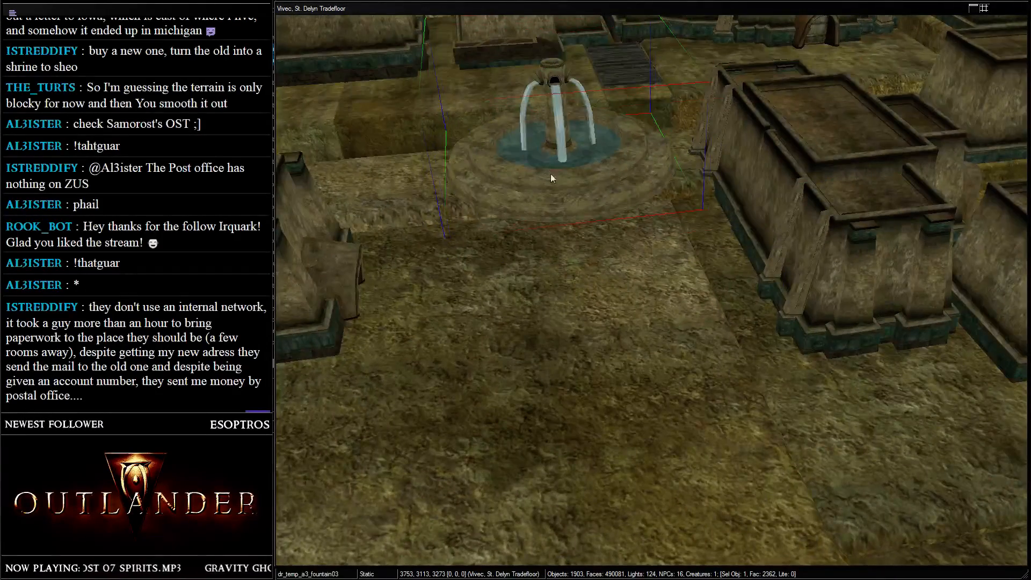
pyautogui.moveTo(597, 164); pyautogui.dragTo(651, 422)
pyautogui.moveTo(619, 352); pyautogui.dragTo(625, 403)
pyautogui.moveTo(626, 403); pyautogui.dragTo(625, 220, button='middle')
pyautogui.click(572, 102)
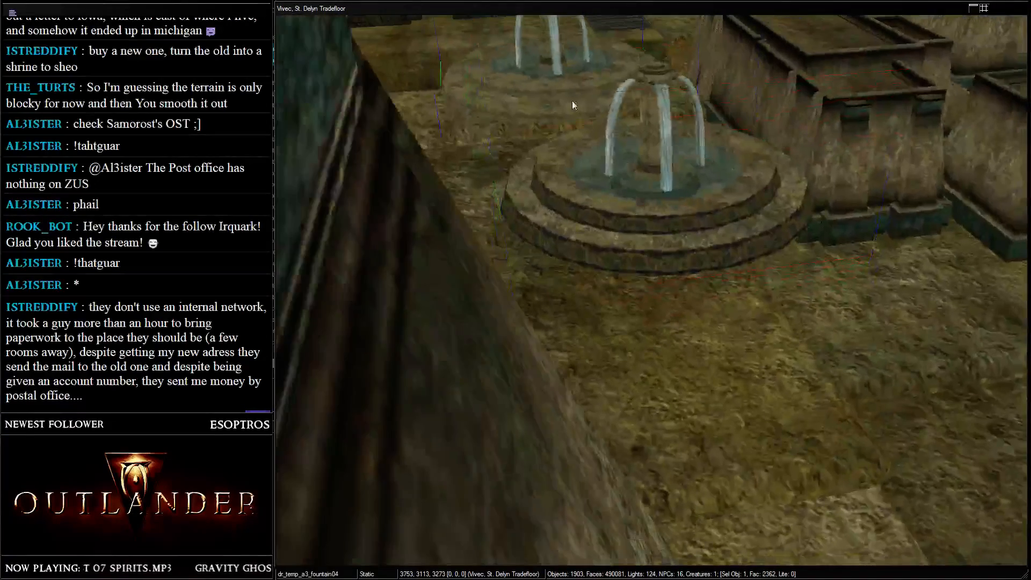
# - Examine the two courtyard fountains up close and from a distance, in bright view and in the cell's own lighting
pyautogui.moveTo(572, 102); pyautogui.dragTo(575, 182, button='middle')
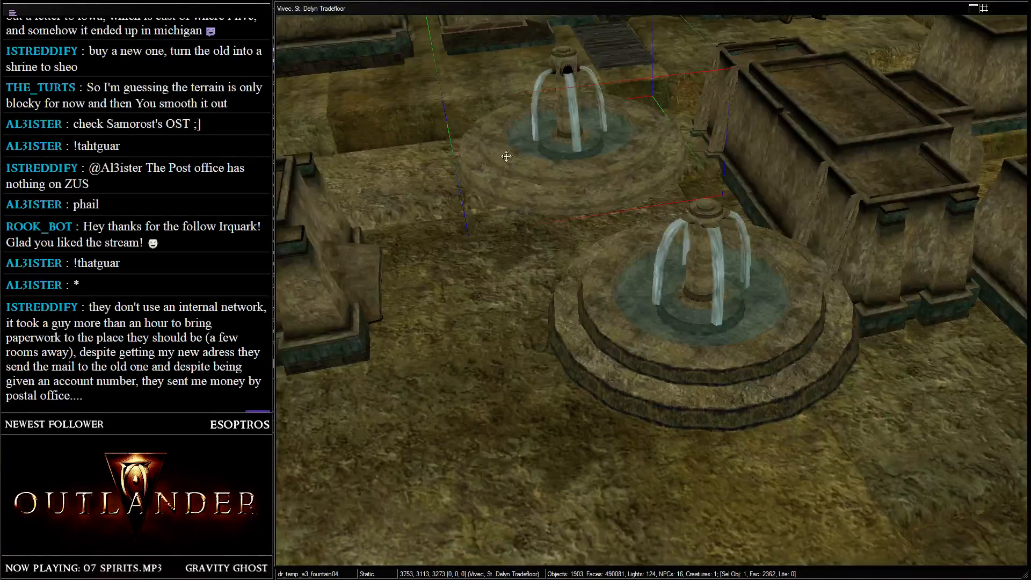
pyautogui.scroll(10, 634, 138)
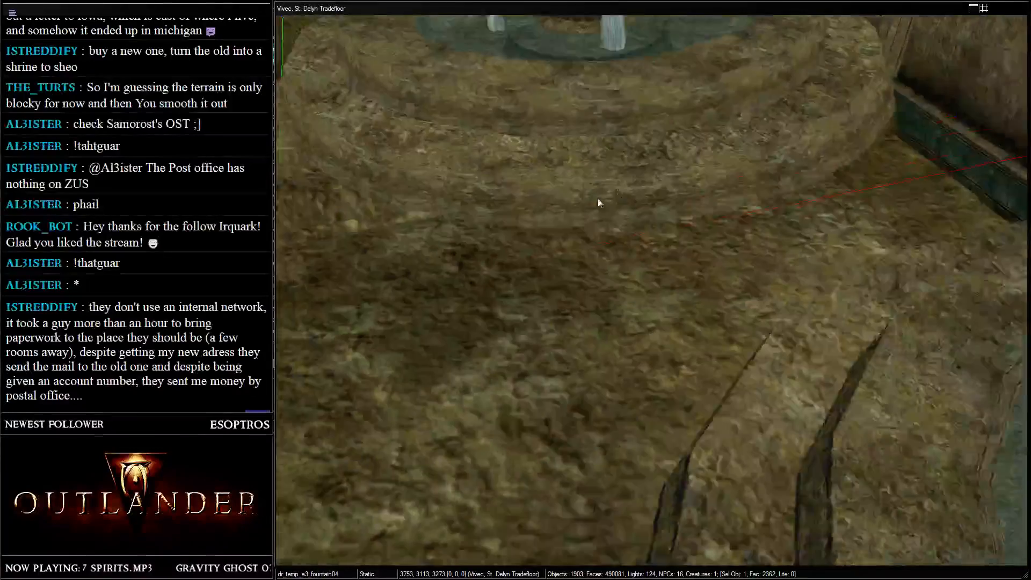
pyautogui.scroll(-10, 698, 109)
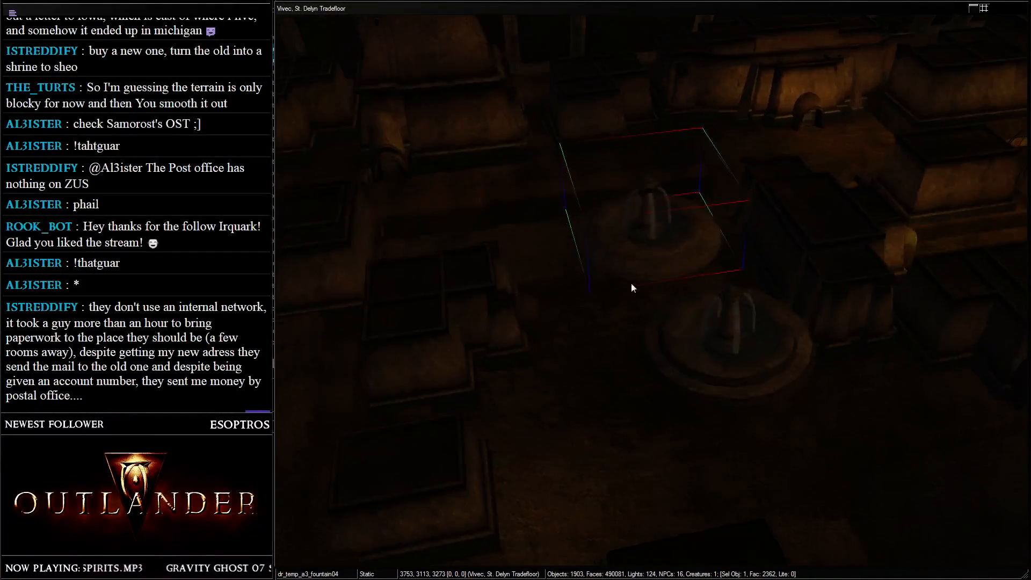
pyautogui.moveTo(601, 182); pyautogui.dragTo(575, 191)
pyautogui.scroll(-3, 570, 177)
pyautogui.click(566, 156)
pyautogui.keyDown('shift'); pyautogui.moveTo(566, 156); pyautogui.dragTo(729, 269, button='middle'); pyautogui.keyUp('shift')
pyautogui.press('a')
# - Try dr_temp_a3_fountain04 on the upper terrace beside the pillars at about 3451, 1905, 4001
pyautogui.click(611, 259)
pyautogui.scroll(3, 729, 269)
pyautogui.scroll(3, 729, 269)
pyautogui.hotkey('ctrl', 'v')
pyautogui.press('a')
pyautogui.moveTo(711, 336); pyautogui.dragTo(605, 110)
pyautogui.keyDown('shift'); pyautogui.moveTo(605, 109); pyautogui.dragTo(586, 273, button='middle'); pyautogui.keyUp('shift')
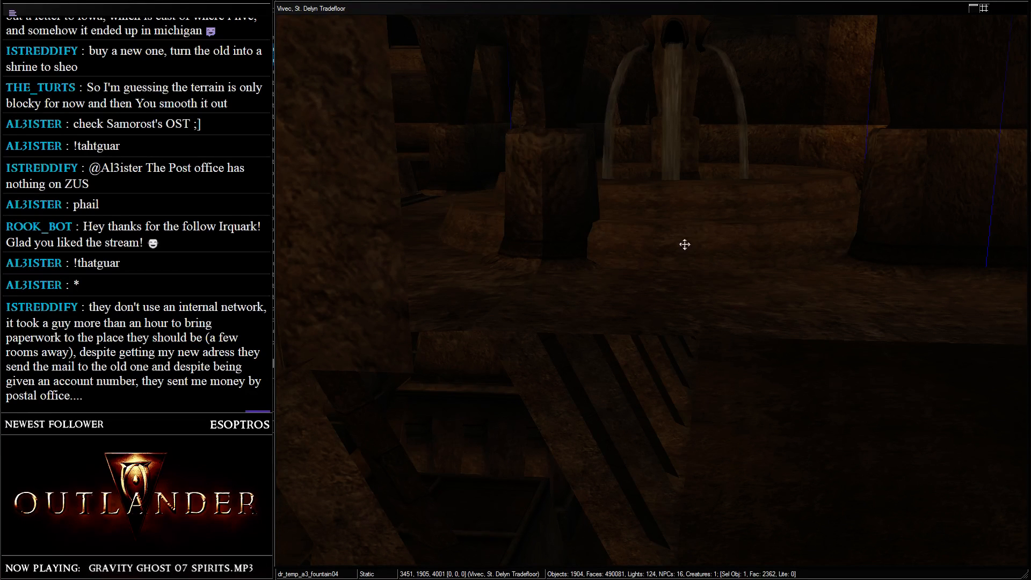
# - Inspect the fountain between the terrace pillars from several angles and delete it
pyautogui.keyDown('shift'); pyautogui.moveTo(685, 244); pyautogui.dragTo(615, 248, button='middle'); pyautogui.keyUp('shift')
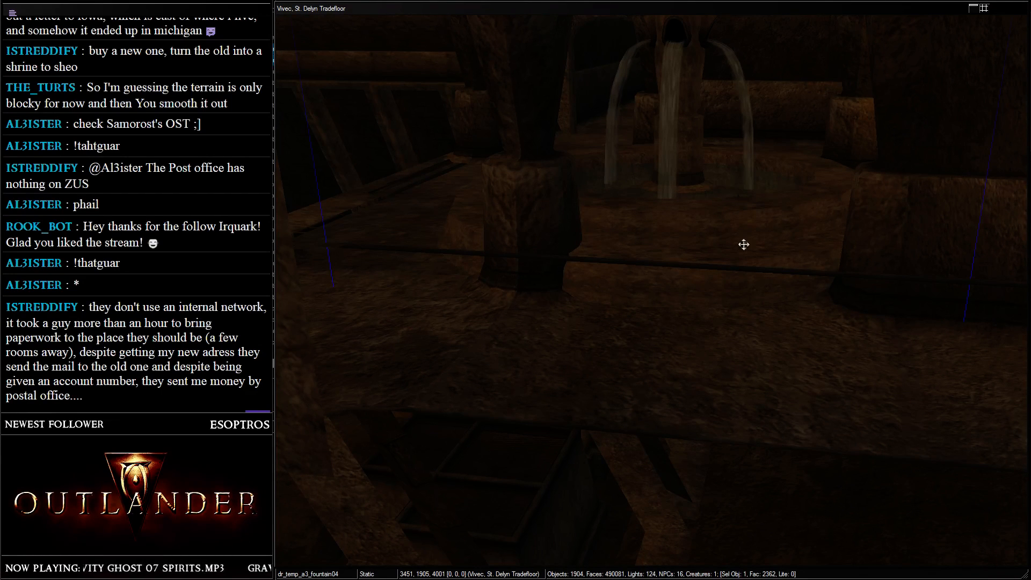
pyautogui.keyDown('shift'); pyautogui.moveTo(816, 231); pyautogui.dragTo(693, 209, button='middle'); pyautogui.keyUp('shift')
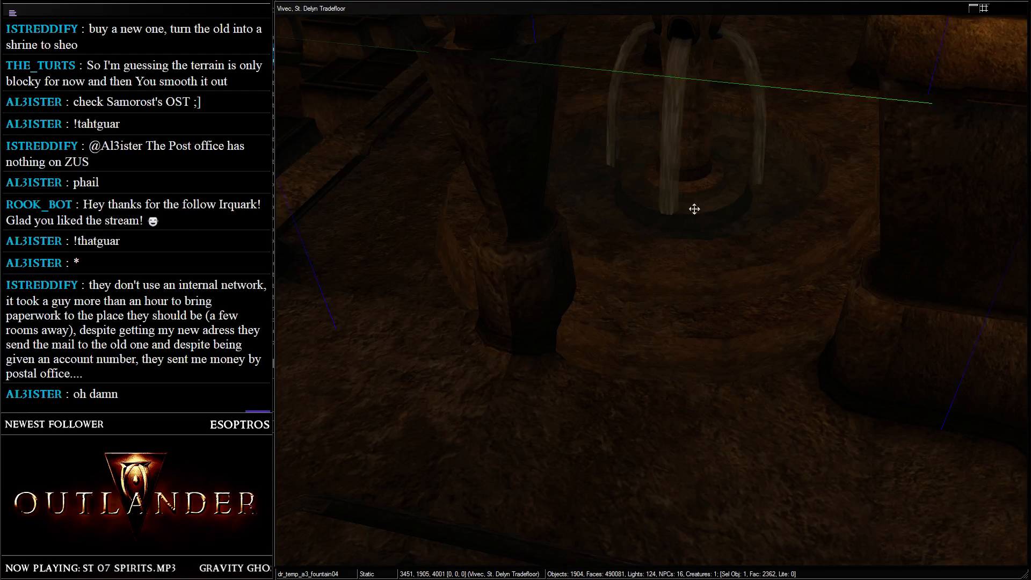
pyautogui.press('Delete')
pyautogui.click(553, 204)
pyautogui.scroll(-6, 559, 234)
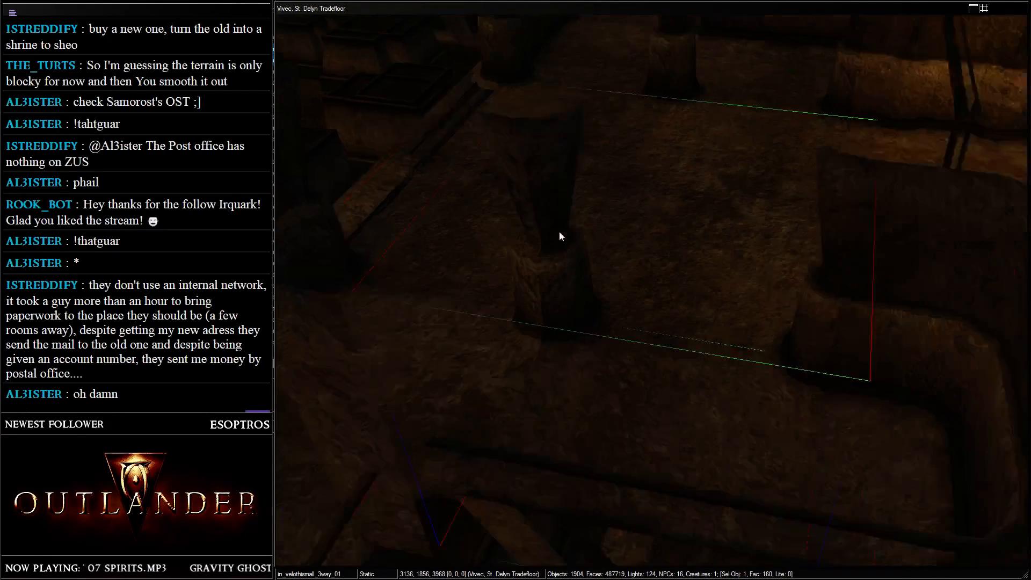
# - Try dr_temp_a3_fountain03 lowered onto the courtyard ground at about 3795, 3725, 3057
pyautogui.keyDown('shift'); pyautogui.moveTo(559, 235); pyautogui.dragTo(756, 214, button='middle'); pyautogui.keyUp('shift')
pyautogui.click(887, 210)
pyautogui.moveTo(887, 209); pyautogui.dragTo(628, 179, button='middle')
pyautogui.scroll(3, 682, 248)
pyautogui.moveTo(628, 179); pyautogui.dragTo(670, 538)
pyautogui.keyDown('shift'); pyautogui.moveTo(702, 316); pyautogui.dragTo(693, 207, button='middle'); pyautogui.keyUp('shift')
pyautogui.press('f')
pyautogui.moveTo(612, 195); pyautogui.dragTo(515, 220)
pyautogui.keyDown('shift'); pyautogui.moveTo(714, 161); pyautogui.dragTo(674, 206, button='middle'); pyautogui.keyUp('shift')
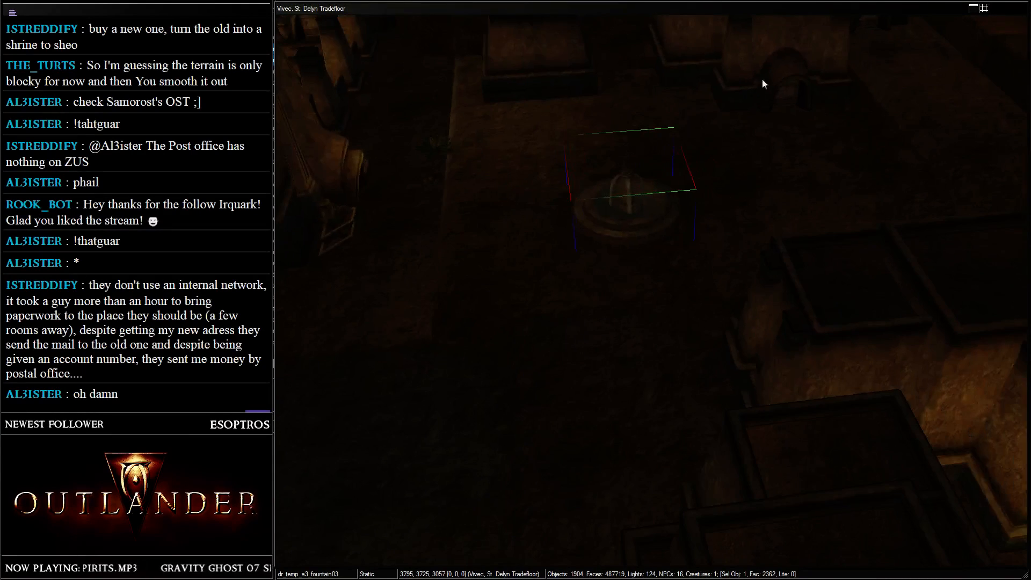
# - Remove dr_temp_a3_fountain03 from the courtyard and try it in the terrace's walled corner at about 3897, 1759, 3281
pyautogui.scroll(-4, 687, 156)
pyautogui.moveTo(614, 223); pyautogui.dragTo(572, 260, button='middle')
pyautogui.press('d')
pyautogui.scroll(-3, 653, 361)
pyautogui.click(669, 214)
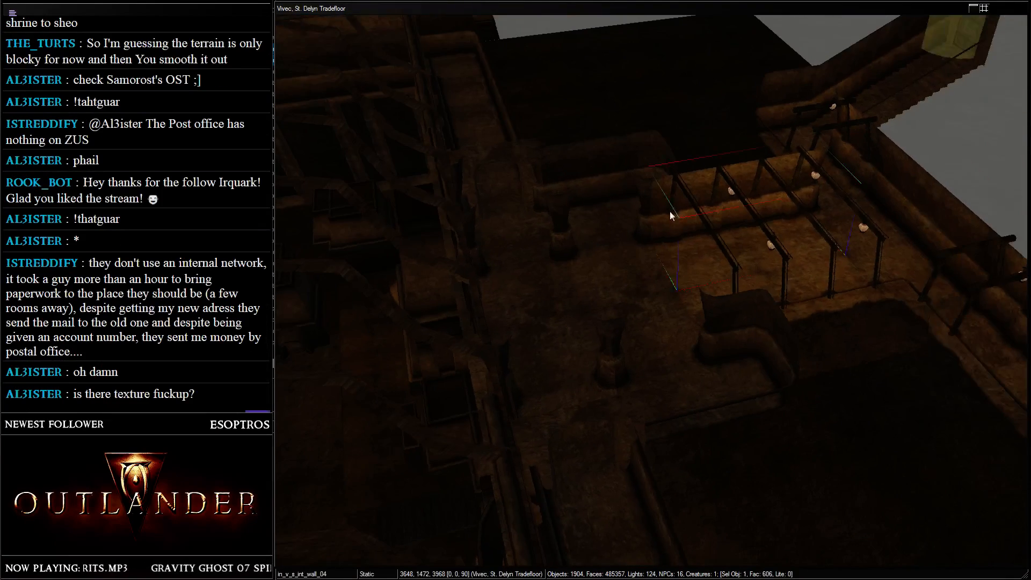
pyautogui.keyDown('shift'); pyautogui.moveTo(670, 214); pyautogui.dragTo(656, 237, button='middle'); pyautogui.keyUp('shift')
pyautogui.scroll(3, 698, 241)
pyautogui.scroll(3, 741, 249)
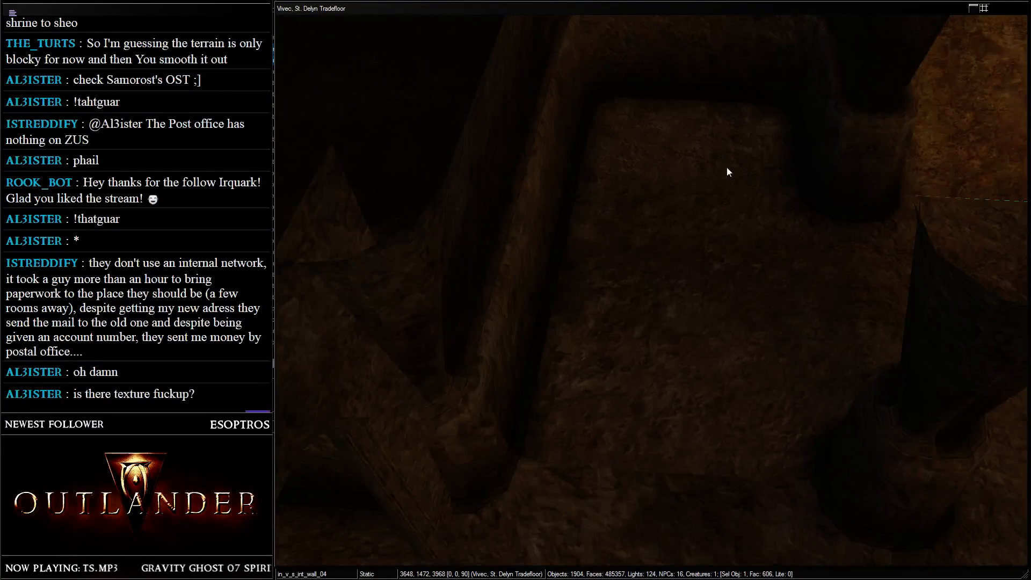
pyautogui.hotkey('ctrl', 'v')
pyautogui.moveTo(659, 498); pyautogui.dragTo(731, 101)
pyautogui.press('f')
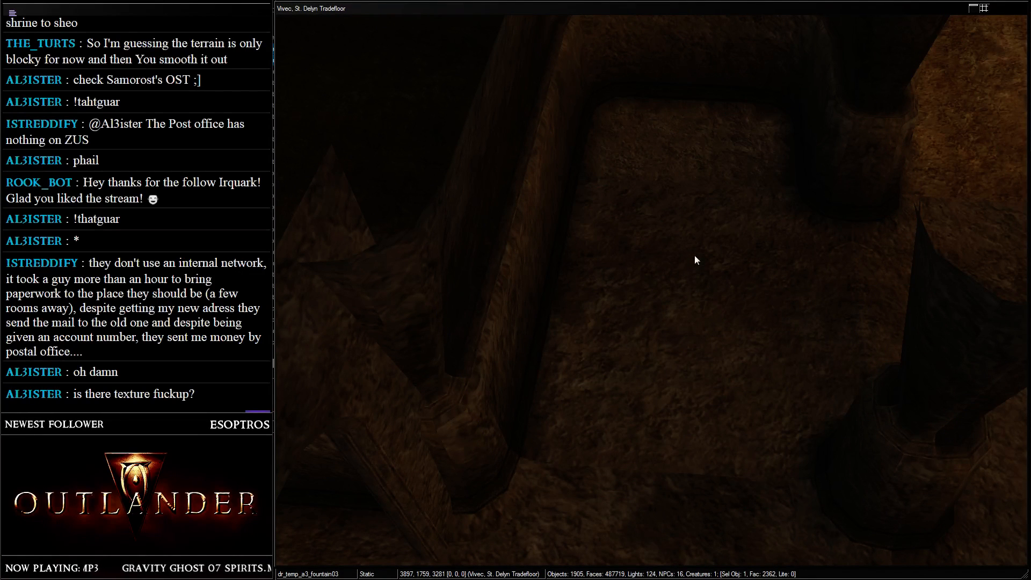
# - Delete the fountain pasted at the terrace corner and save the plugin
pyautogui.moveTo(695, 260); pyautogui.dragTo(693, 241)
pyautogui.press('Delete')
pyautogui.scroll(-2, 864, 135)
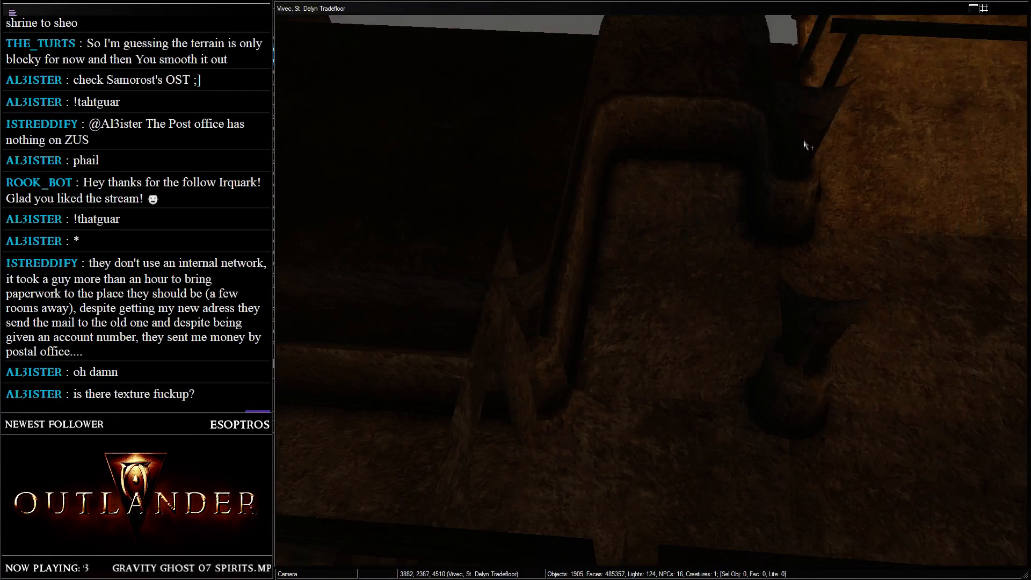
pyautogui.scroll(-1, 800, 124)
pyautogui.click(703, 150)
pyautogui.hotkey('ctrl', 's')
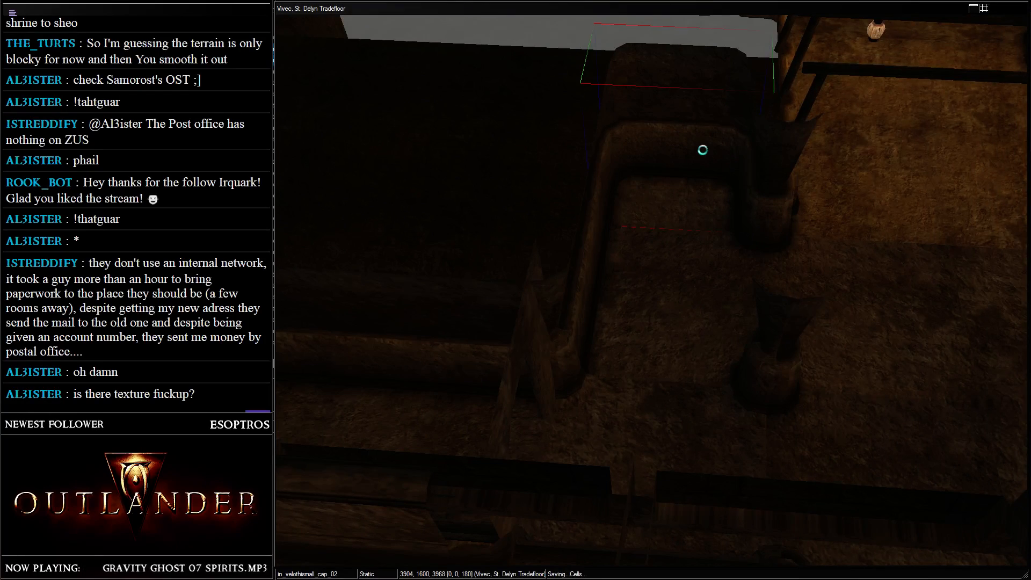
# - Load the Vivec, Temple Tradefloor interior cell for viewing
pyautogui.scroll(-20, 340, 254)
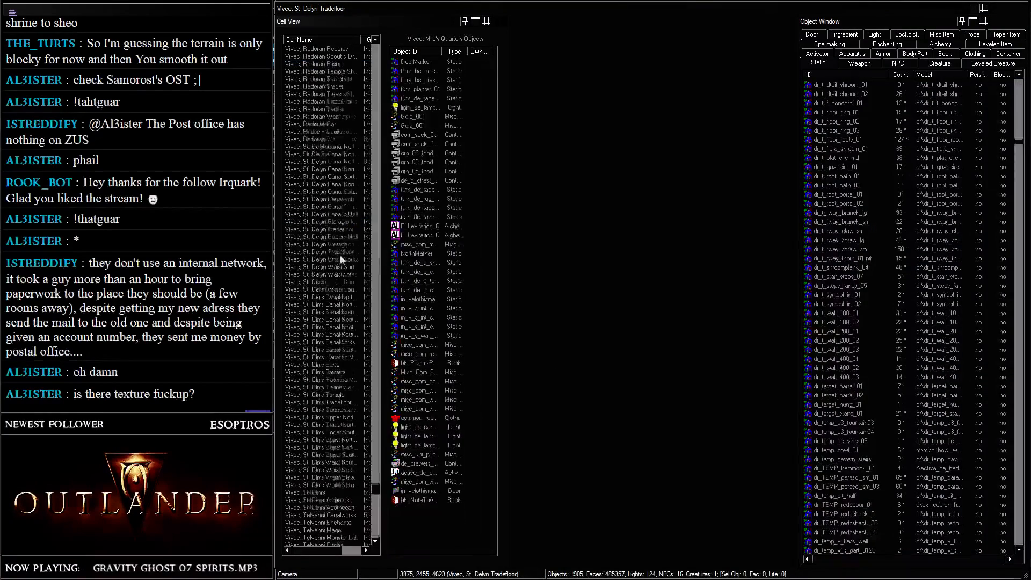
pyautogui.click(324, 311)
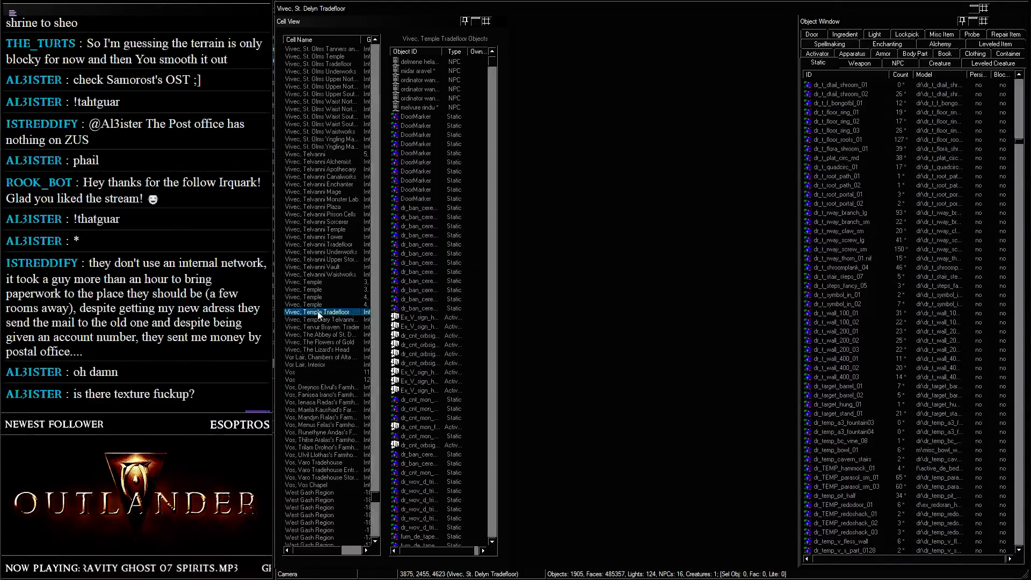
pyautogui.doubleClick(321, 312)
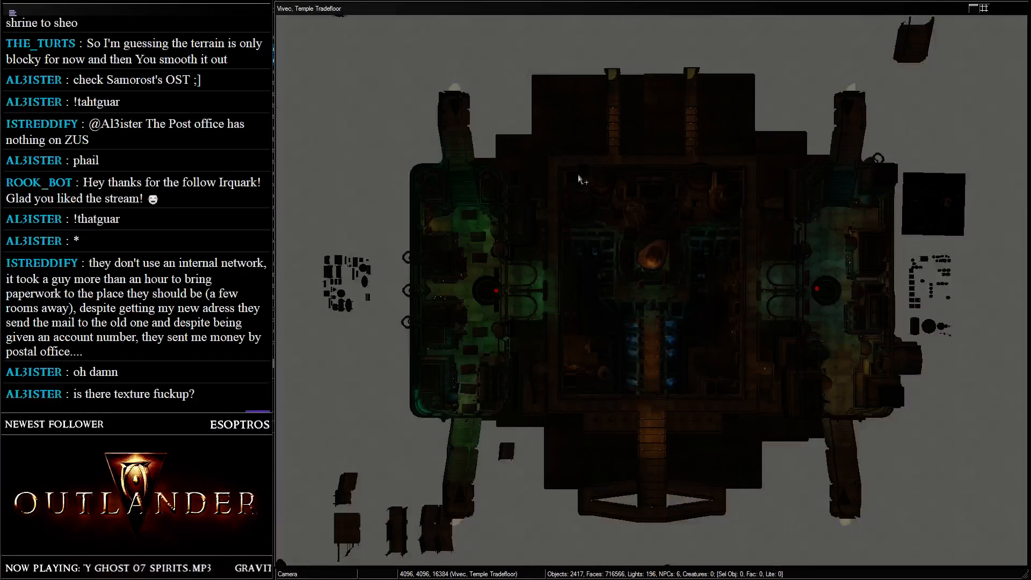
# - Paste dr_temp_a3_fountain03 onto the floor by the circular seal in the green-lit hall, at about 1409, 3837, 3927
pyautogui.click(578, 176)
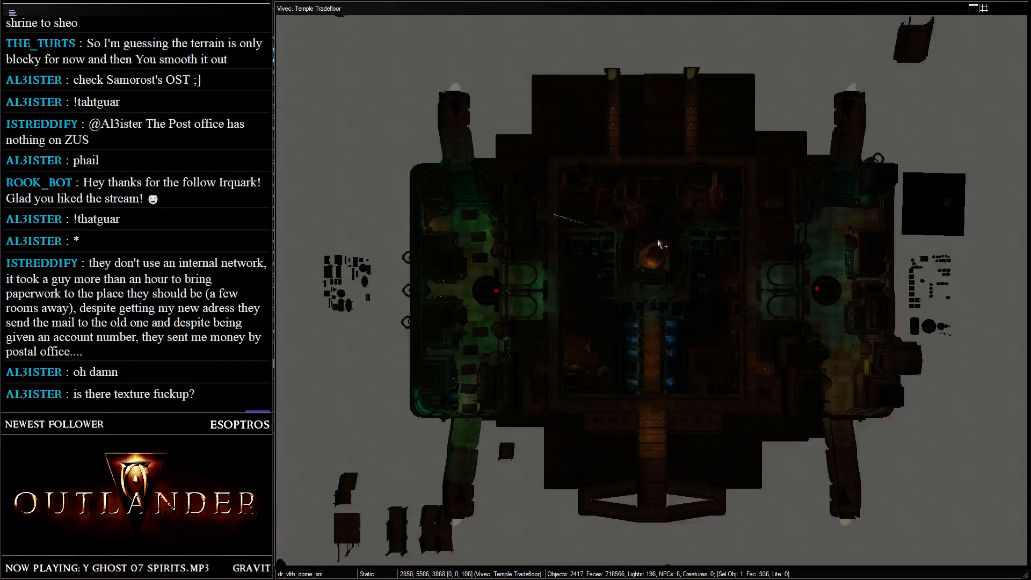
pyautogui.moveTo(387, 260); pyautogui.dragTo(617, 285, button='middle')
pyautogui.scroll(2, 798, 288)
pyautogui.moveTo(865, 295); pyautogui.dragTo(532, 248, button='middle')
pyautogui.scroll(1, 532, 248)
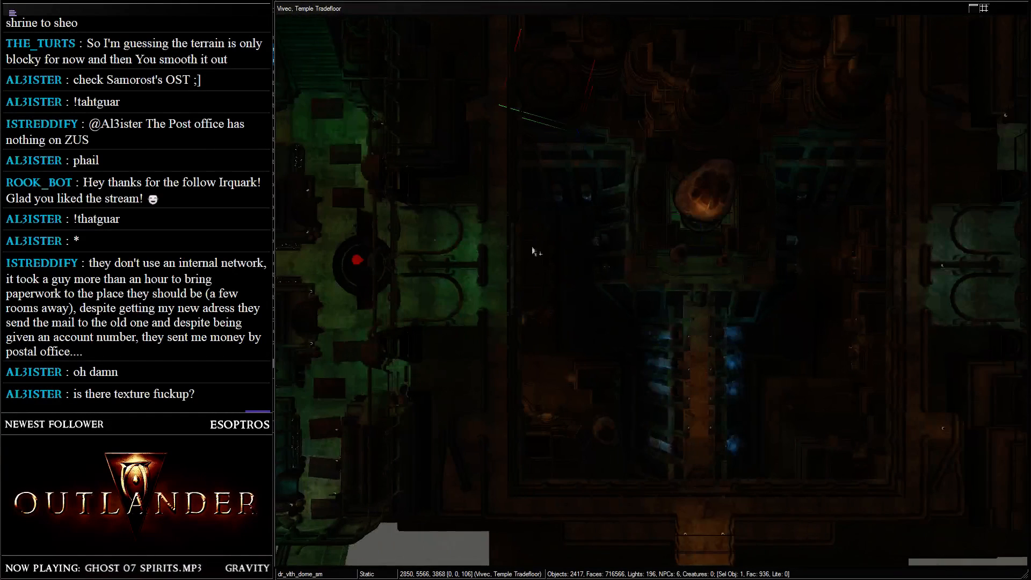
pyautogui.click(349, 290)
pyautogui.moveTo(349, 290); pyautogui.dragTo(503, 307, button='middle')
pyautogui.scroll(4, 513, 267)
pyautogui.moveTo(666, 297); pyautogui.dragTo(725, 303, button='middle')
pyautogui.keyDown('shift'); pyautogui.moveTo(726, 303); pyautogui.dragTo(726, 143, button='middle'); pyautogui.keyUp('shift')
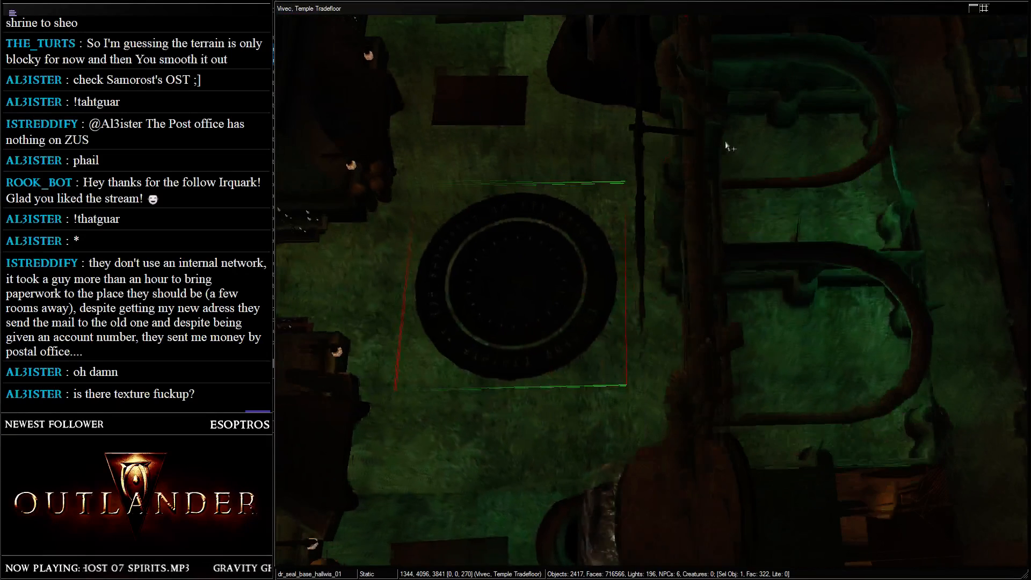
pyautogui.hotkey('ctrl', 'v')
pyautogui.moveTo(613, 331); pyautogui.dragTo(557, 298)
pyautogui.press('f')
pyautogui.keyDown('shift'); pyautogui.moveTo(558, 297); pyautogui.dragTo(661, 236, button='middle'); pyautogui.keyUp('shift')
pyautogui.moveTo(656, 306); pyautogui.dragTo(623, 265)
pyautogui.press('f')
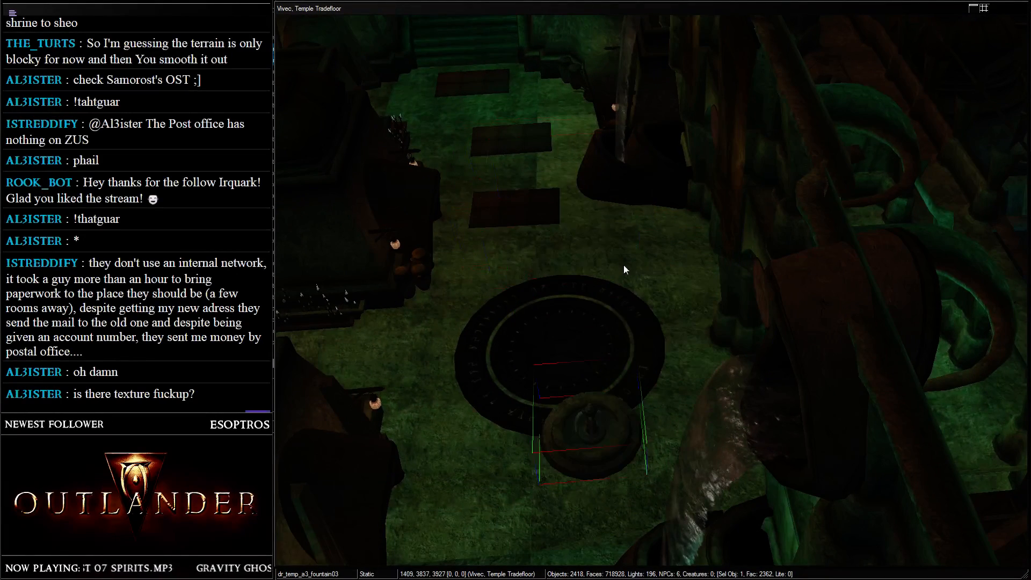
# - Set the pasted fountain's 3D scale to 1
pyautogui.doubleClick(586, 388)
pyautogui.doubleClick(625, 347)
pyautogui.write('1')
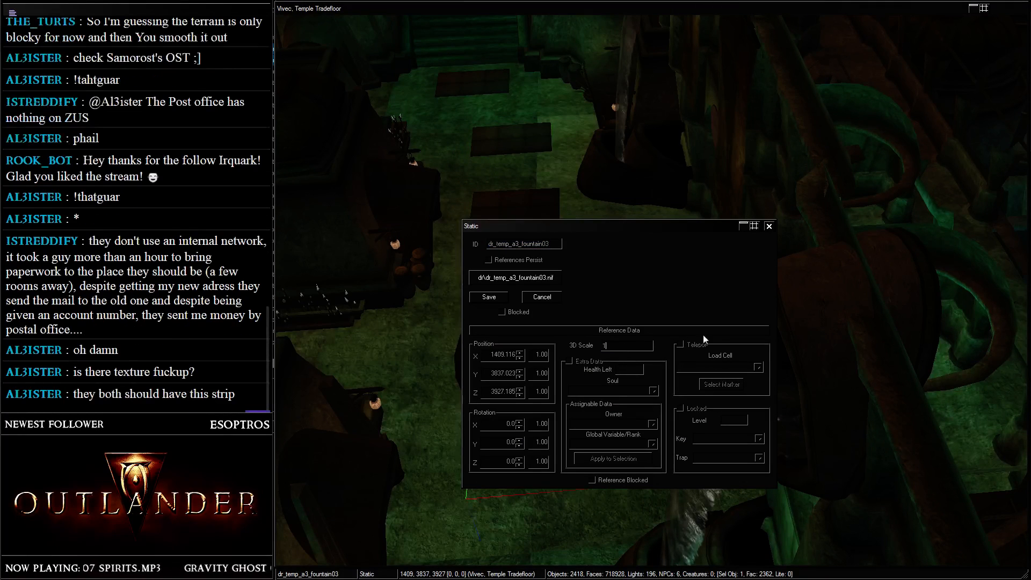
pyautogui.click(769, 226)
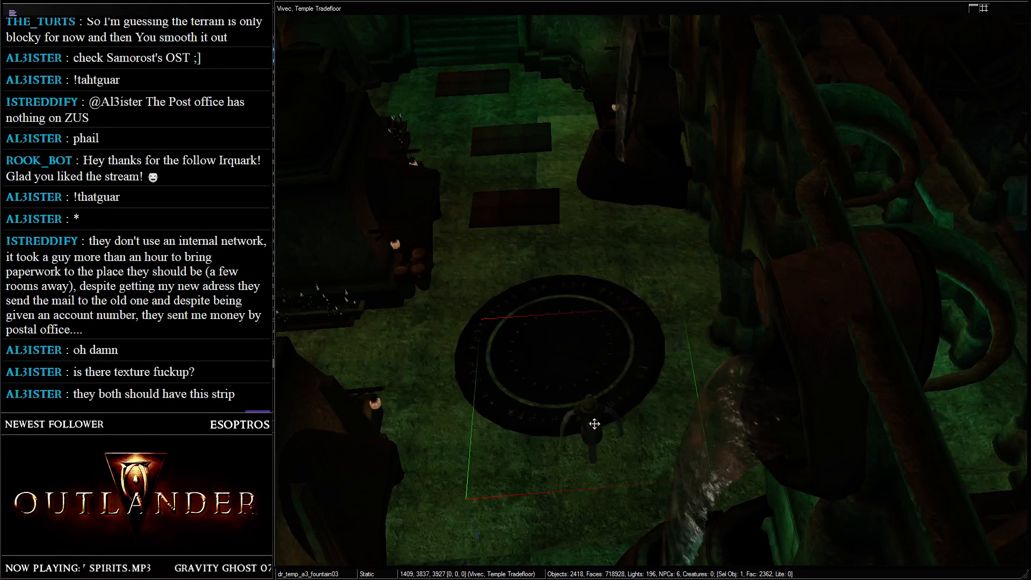
# - Move the fountain across the hall to the walkway beside the railing, at about 2447, 4215, 4005
pyautogui.moveTo(595, 424); pyautogui.dragTo(970, 445)
pyautogui.scroll(3, 970, 444)
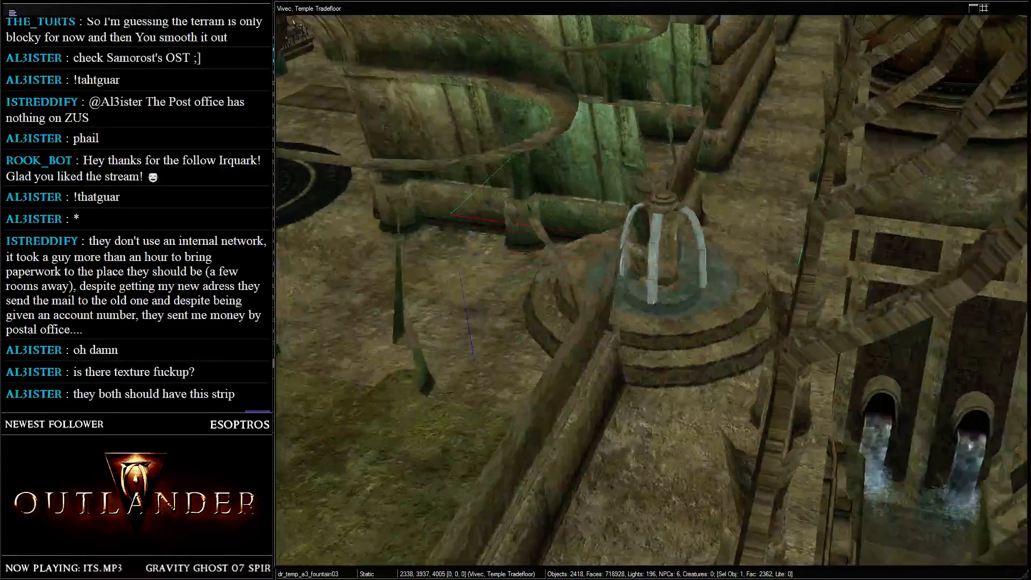
pyautogui.moveTo(642, 259); pyautogui.dragTo(736, 168)
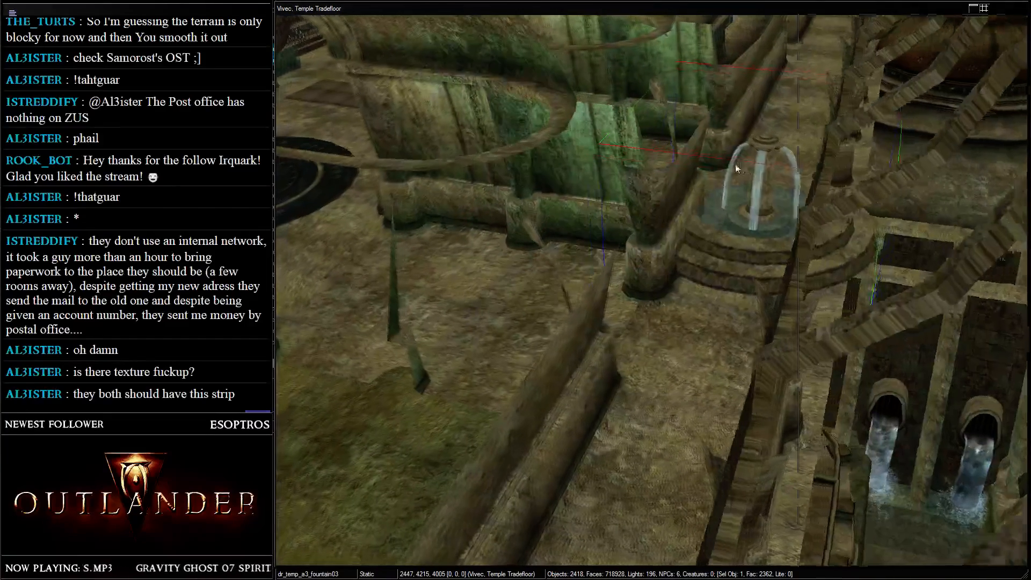
# - Add a dr_temp_a3_fountain04 static to the cell and move it to about 2753, 3855, 4421
pyautogui.hotkey('alt', 'Tab')
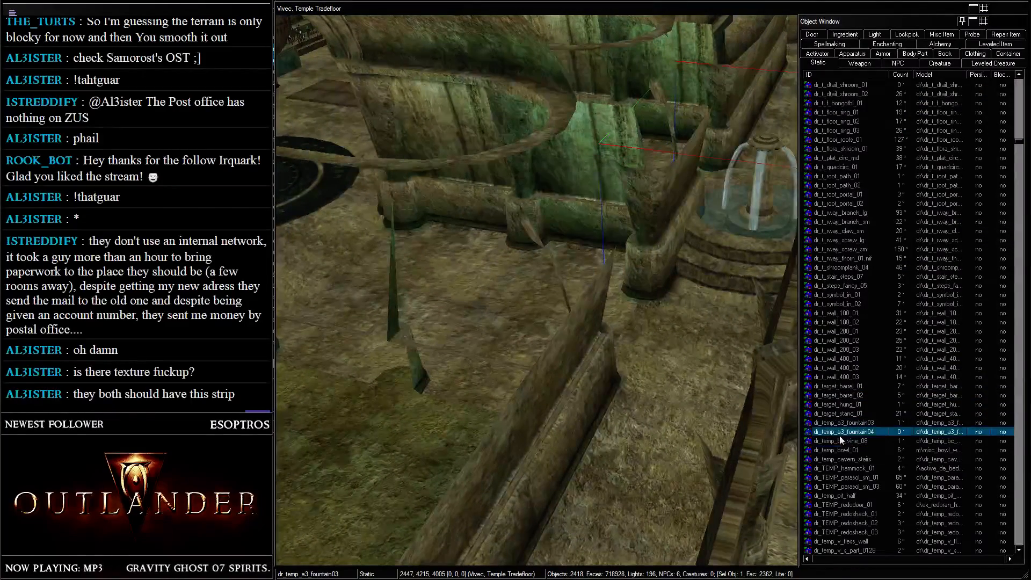
pyautogui.moveTo(839, 433); pyautogui.dragTo(637, 124)
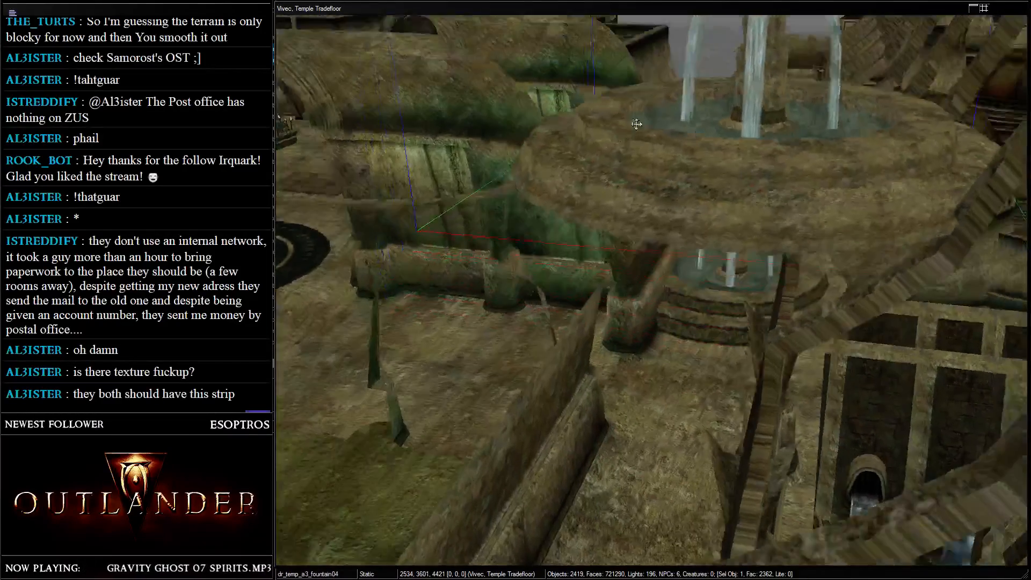
pyautogui.press('shift')
pyautogui.press('shift')
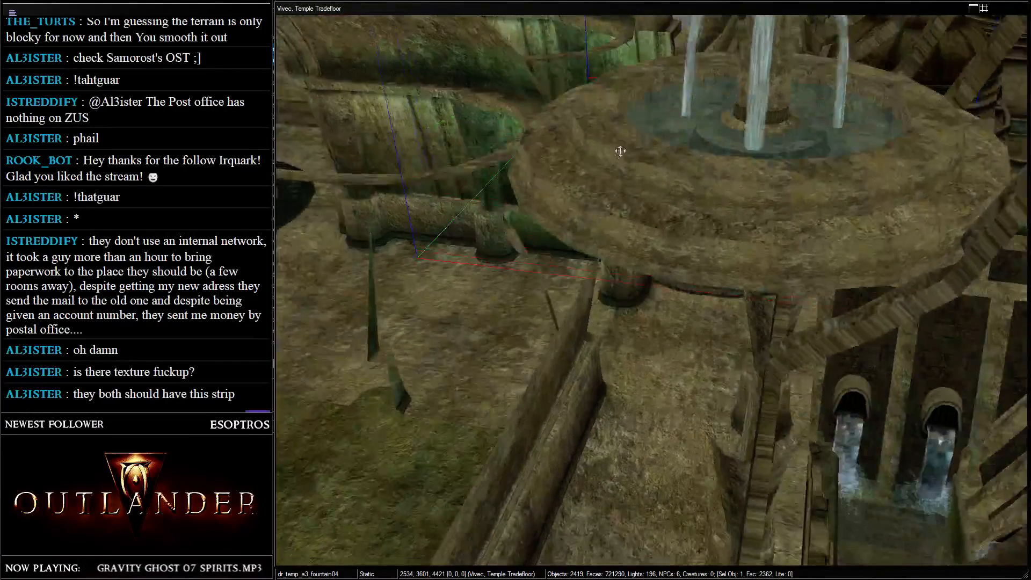
pyautogui.moveTo(599, 191); pyautogui.dragTo(696, 244)
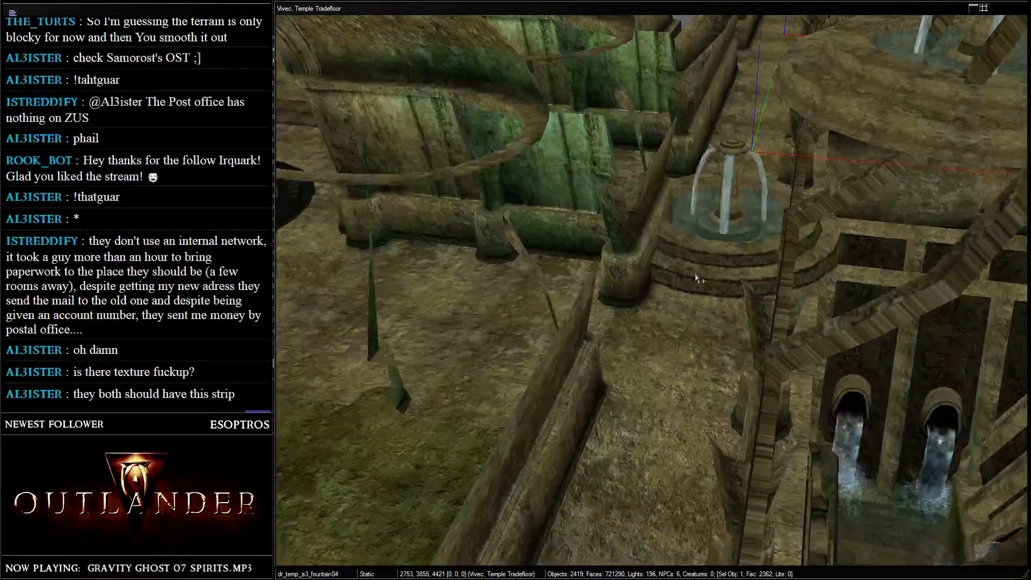
# - Try dr_temp_a3_fountain04 in front of the placed fountain at about 2509, 3748, 4099, and delete it
pyautogui.click(703, 251)
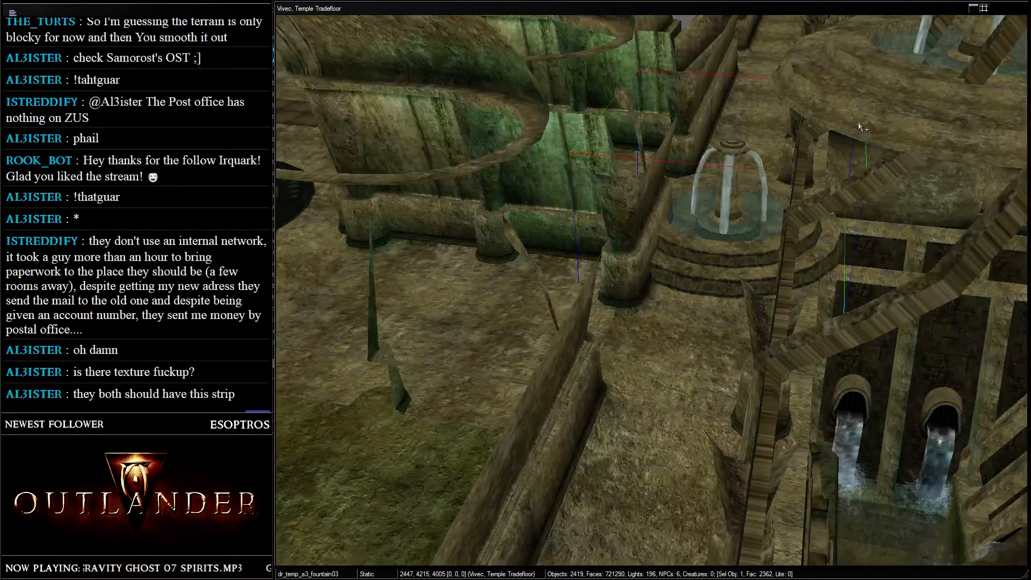
pyautogui.click(571, 365)
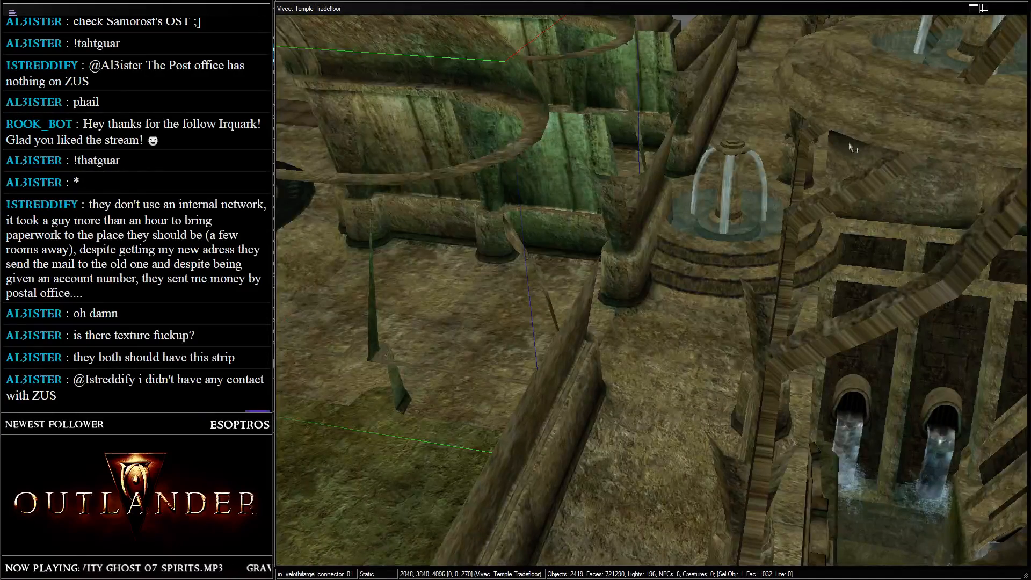
pyautogui.click(859, 116)
pyautogui.moveTo(869, 103); pyautogui.dragTo(739, 291)
pyautogui.keyDown('shift'); pyautogui.moveTo(741, 288); pyautogui.dragTo(724, 307, button='middle'); pyautogui.keyUp('shift')
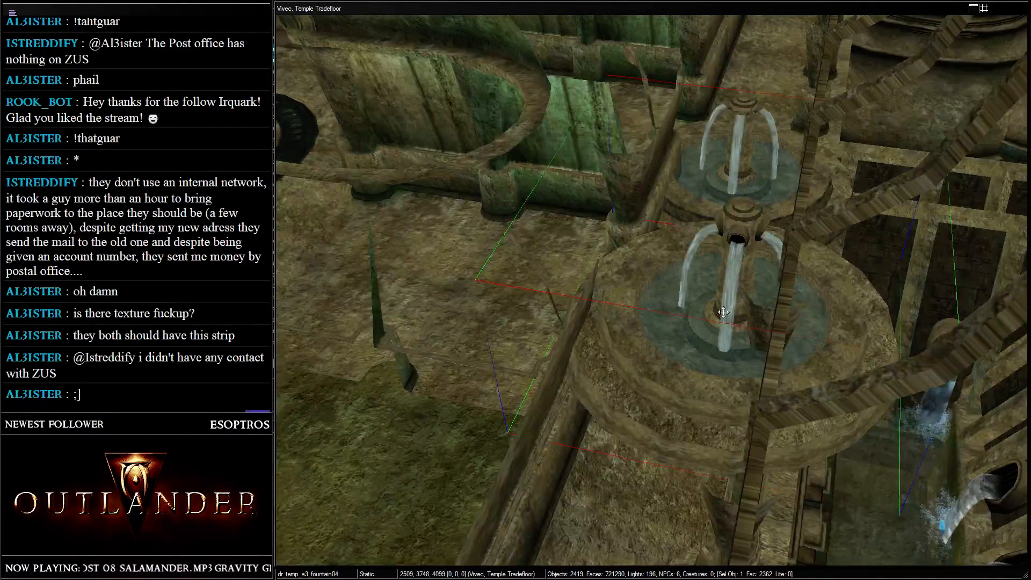
pyautogui.press('Delete')
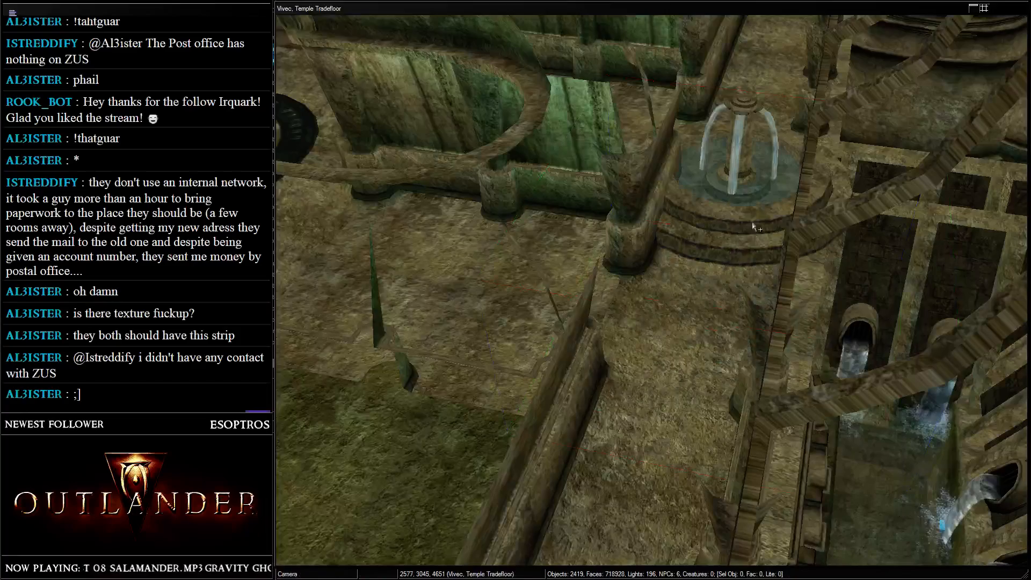
# - Inspect the remaining fountain's basin, pillar and water jets up close
pyautogui.click(751, 224)
pyautogui.scroll(2, 723, 240)
pyautogui.moveTo(721, 240); pyautogui.dragTo(559, 208, button='middle')
pyautogui.scroll(3, 634, 242)
pyautogui.scroll(3, 585, 212)
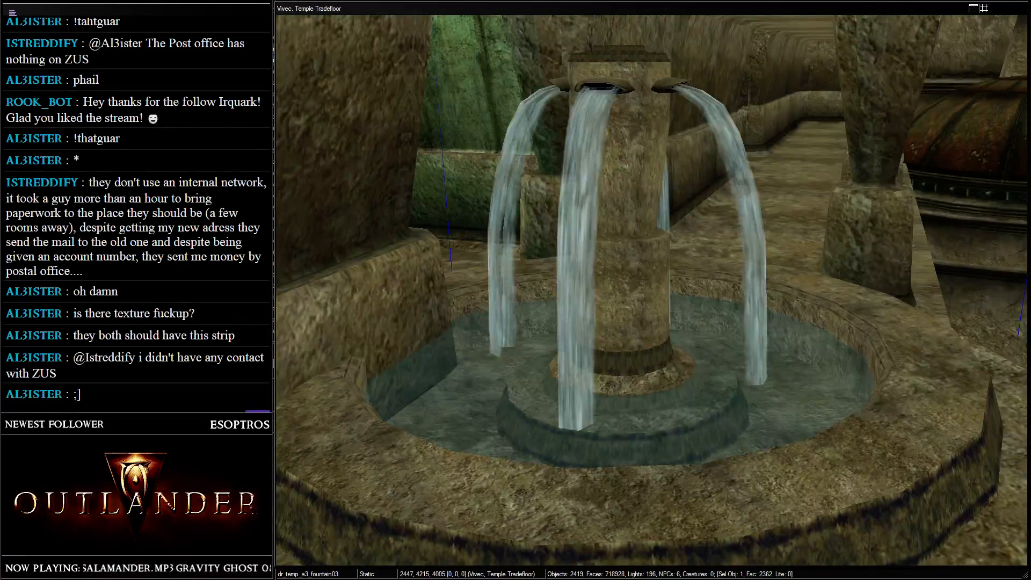
# - Open dr_temp_a3_fountain03.nif in NifSkope, try removing the Circle shape branch under RootCollisionNode, and close the file without saving
pyautogui.hotkey('alt', 'Tab')
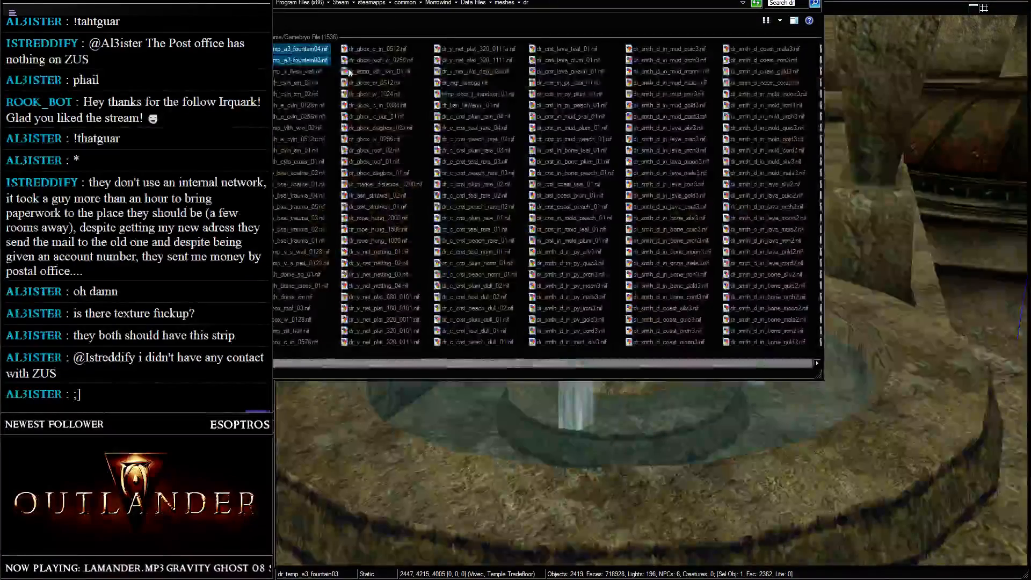
pyautogui.click(314, 60)
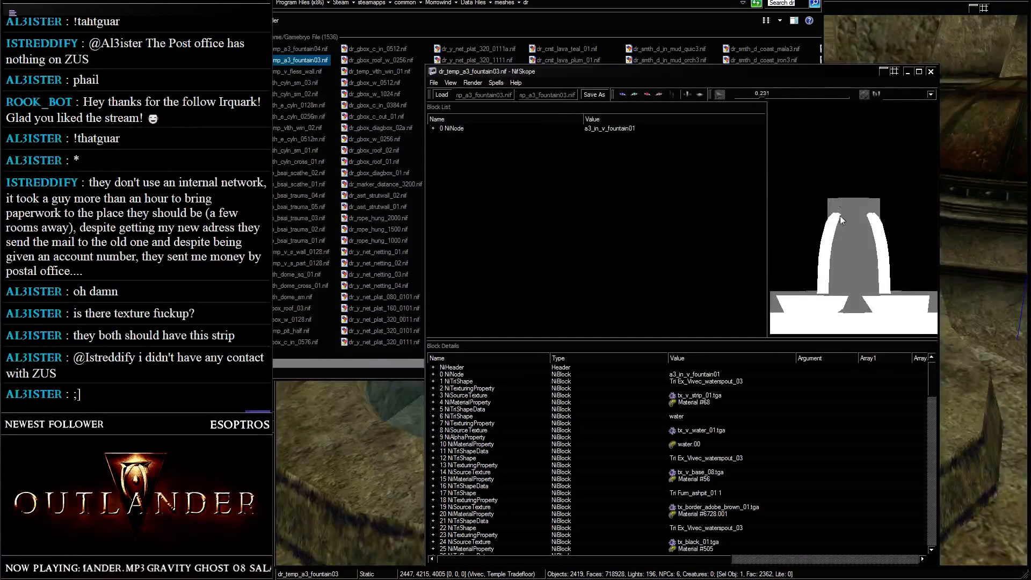
pyautogui.rightClick(835, 230)
pyautogui.moveTo(859, 297)
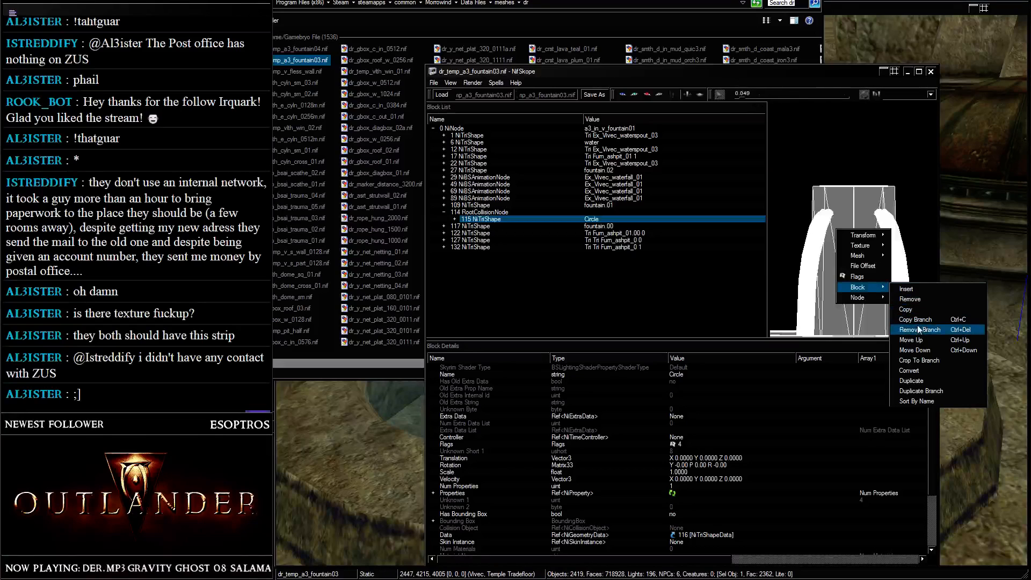
pyautogui.click(919, 332)
pyautogui.click(856, 267)
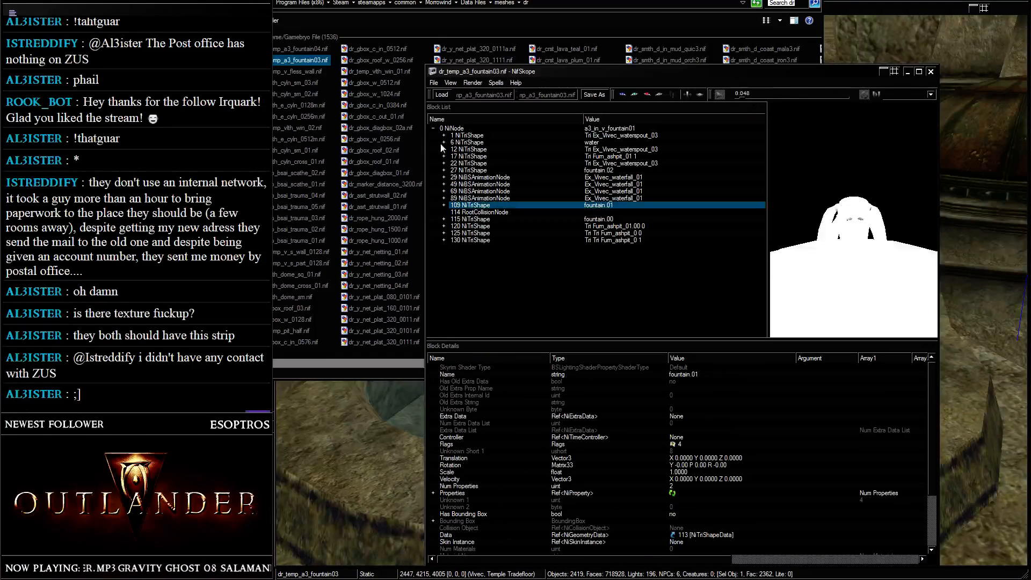
pyautogui.click(509, 130)
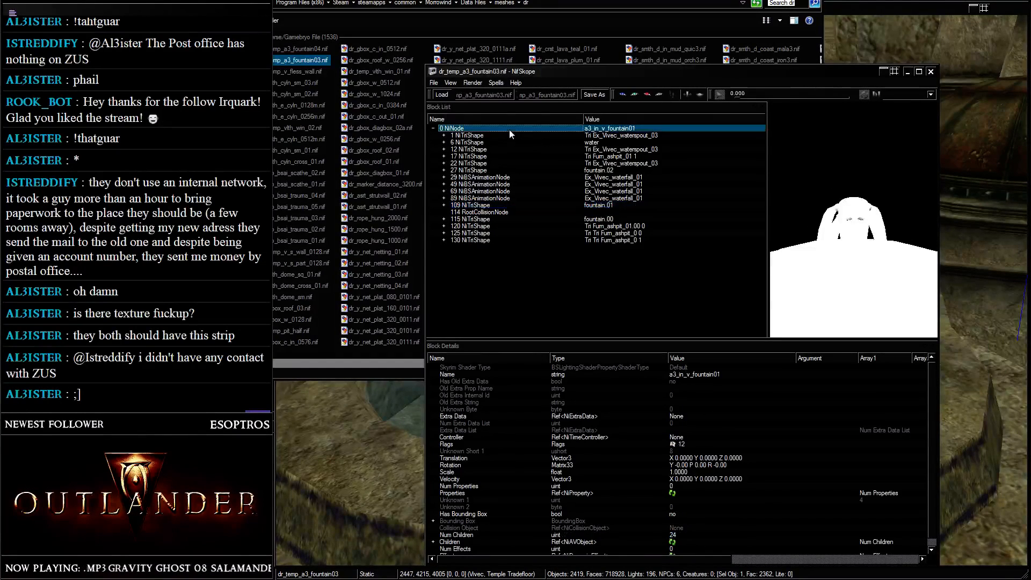
pyautogui.click(930, 72)
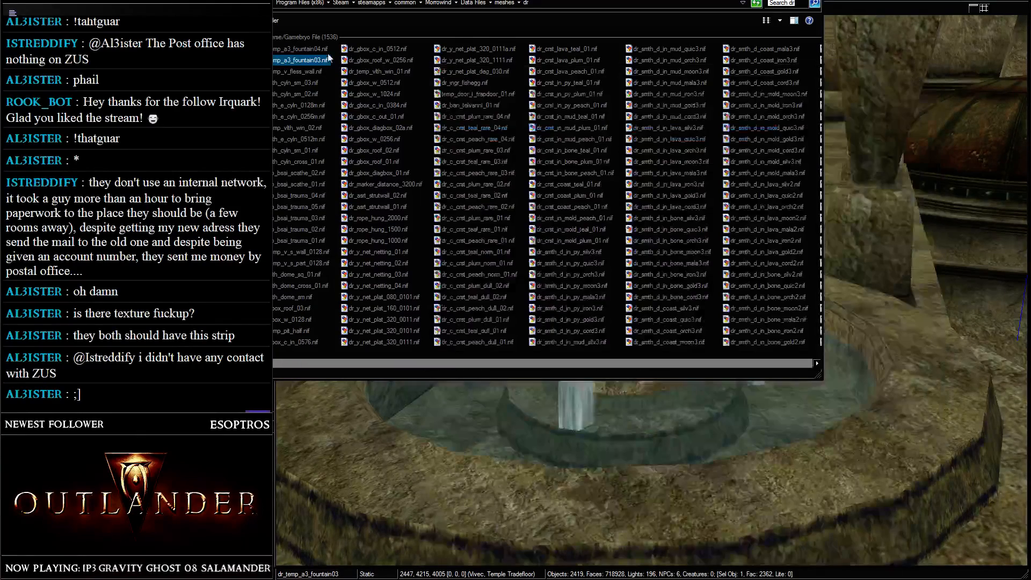
# - Reopen dr_temp_a3_fountain03.nif and change the first waterspout shape's source texture to tx_v_strip_01.dds
pyautogui.press('Return')
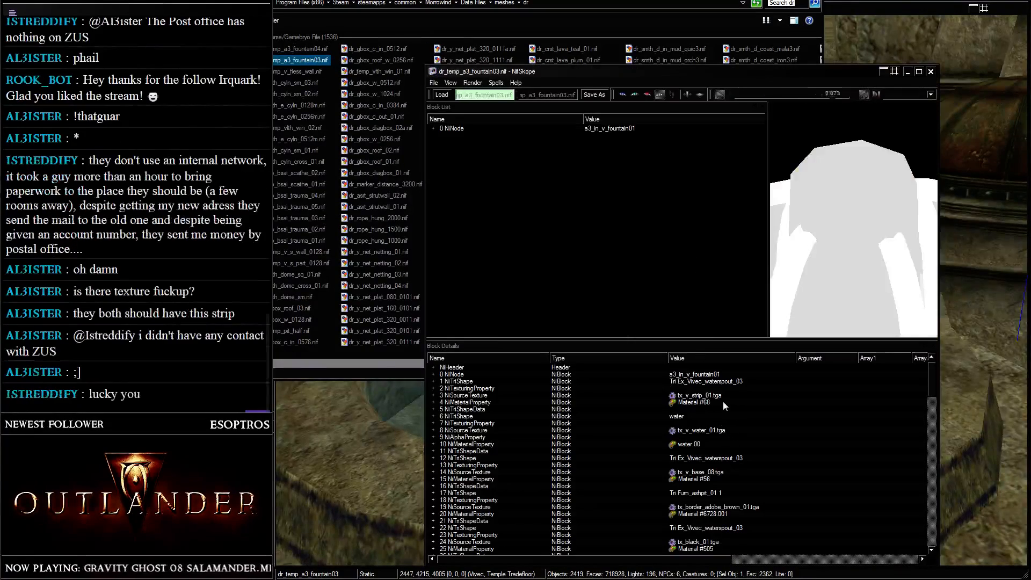
pyautogui.doubleClick(698, 396)
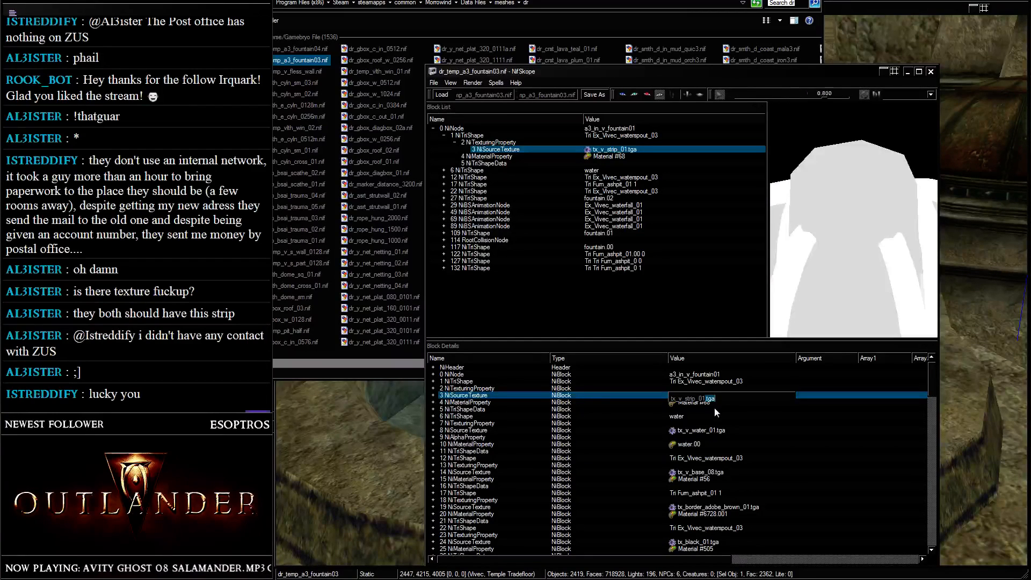
pyautogui.write('dds')
pyautogui.press('Return')
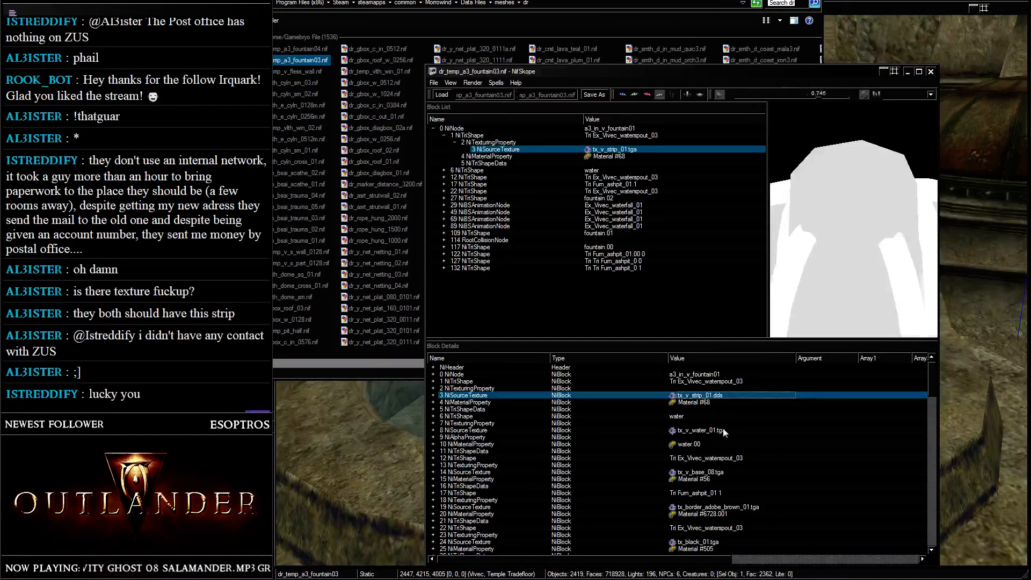
# - Change the water shape's source texture to tx_v_water_01.dds
pyautogui.click(714, 430)
pyautogui.click(715, 430)
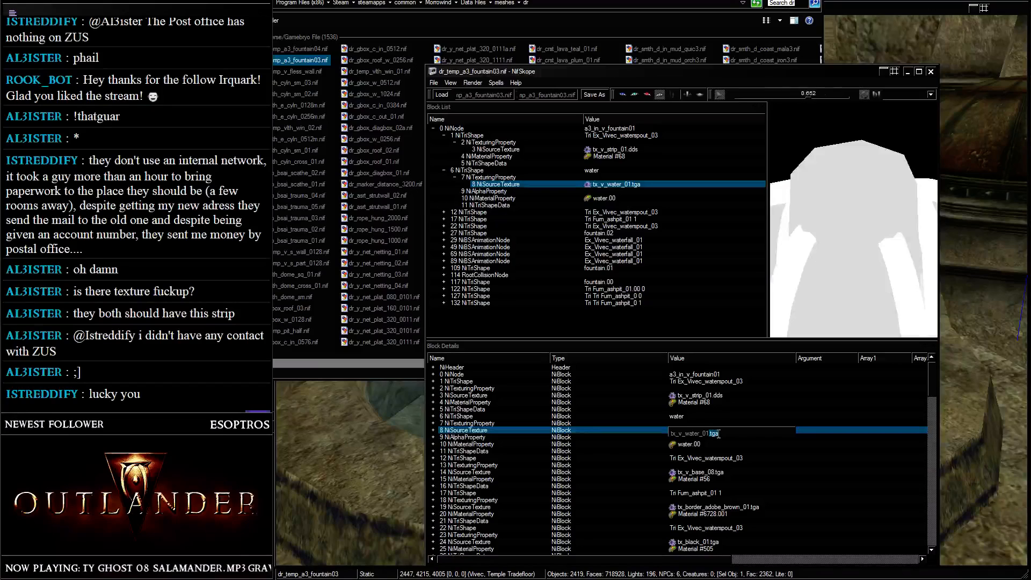
pyautogui.write('dd')
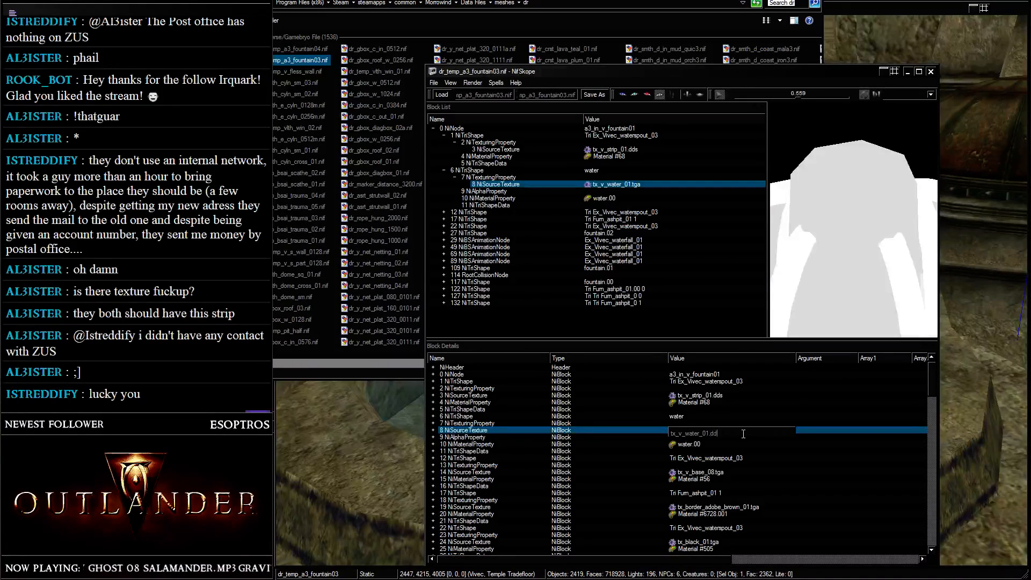
pyautogui.write('s')
pyautogui.press('Return')
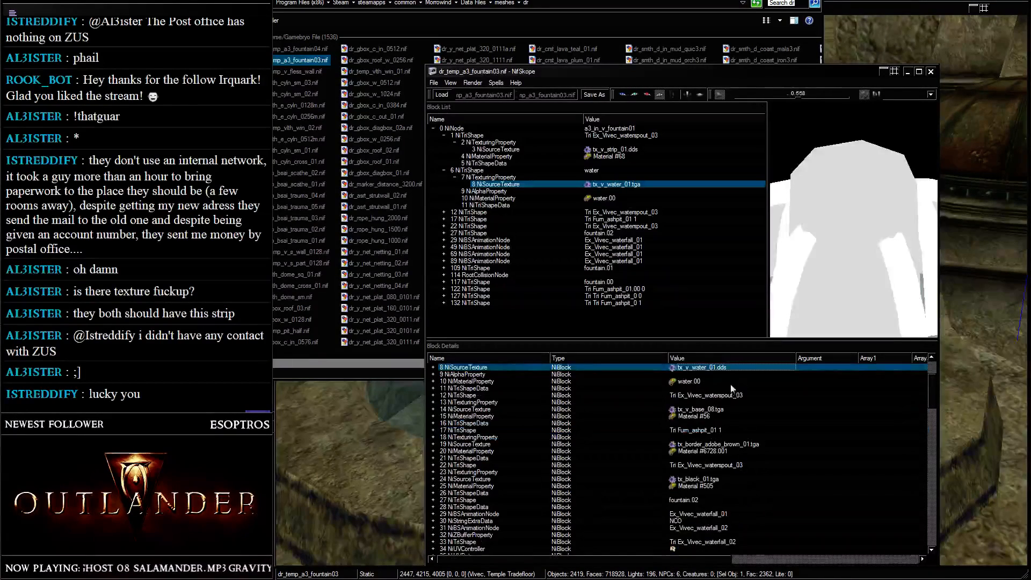
# - Change the source texture in block 14 to tx_v_base_08.dds
pyautogui.click(710, 410)
pyautogui.click(710, 411)
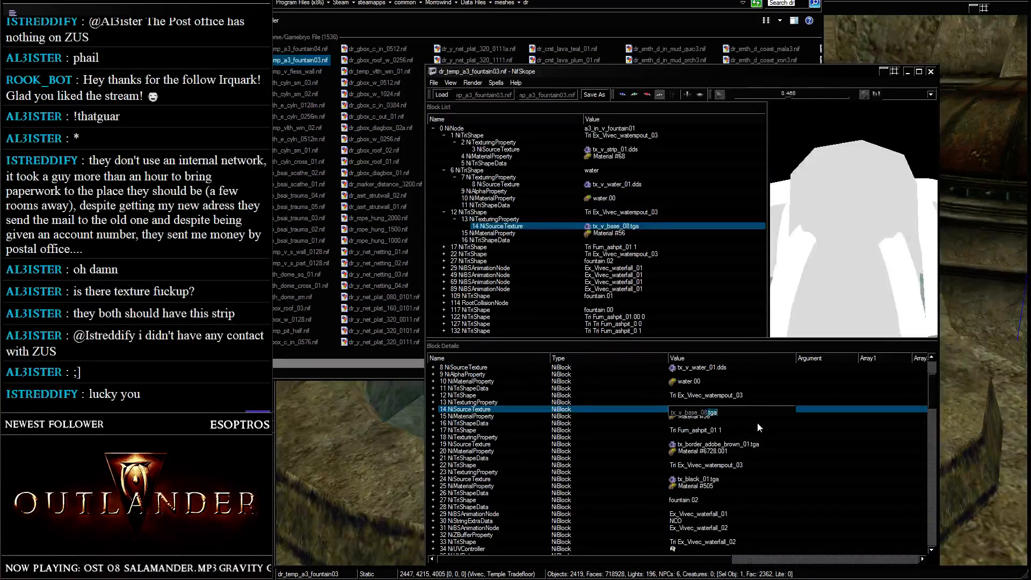
pyautogui.write('dds')
pyautogui.press('Return')
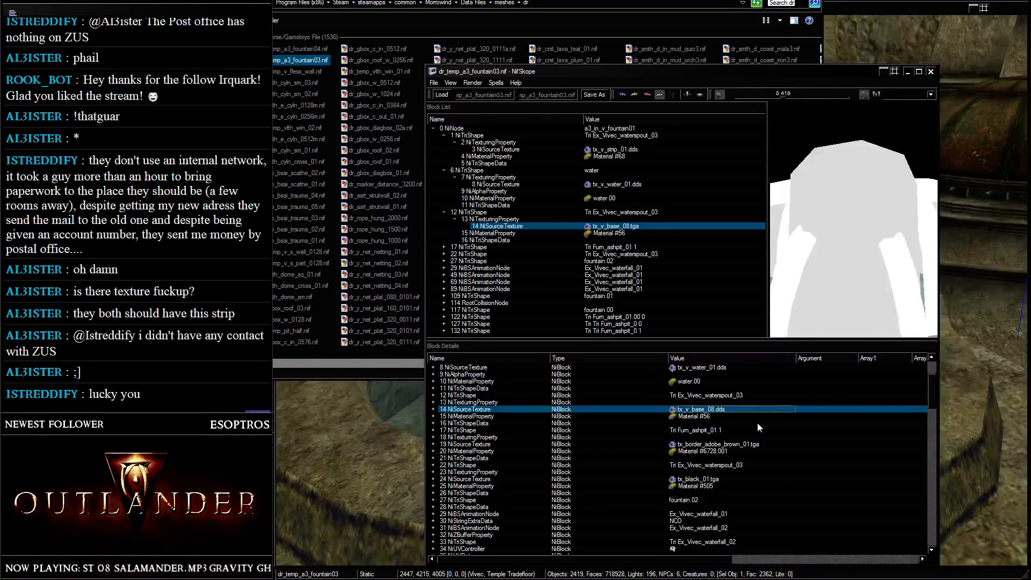
# - Change the source texture in block 19 to tx_border_adobe_brown_01.dds
pyautogui.click(752, 402)
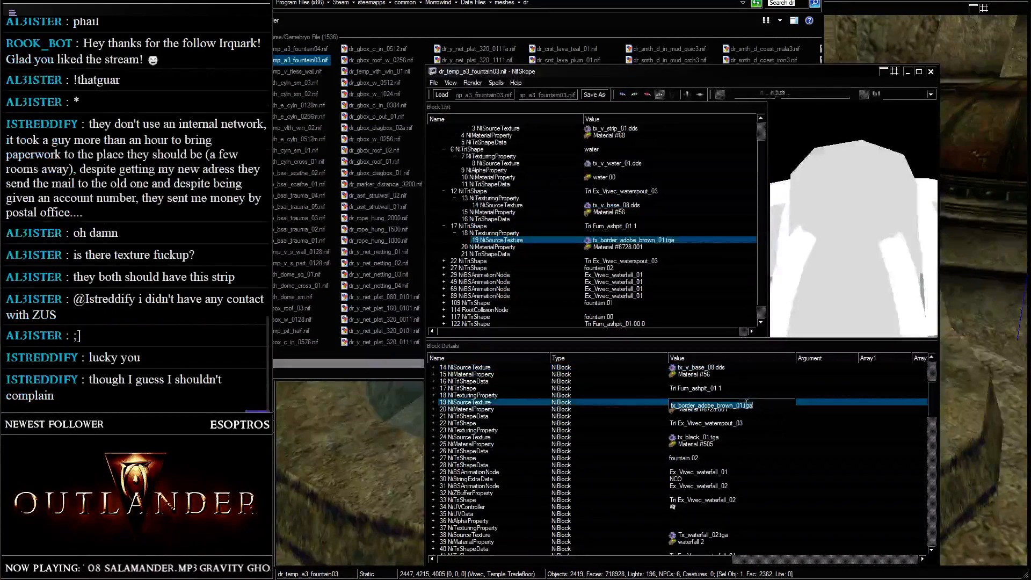
pyautogui.click(752, 404)
pyautogui.doubleClick(747, 406)
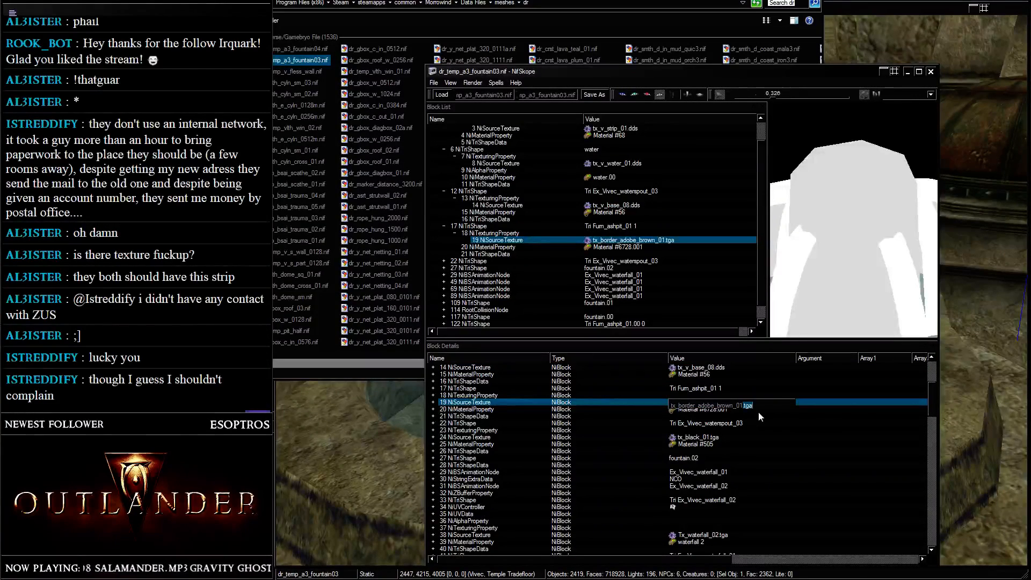
pyautogui.write('dds')
pyautogui.press('Return')
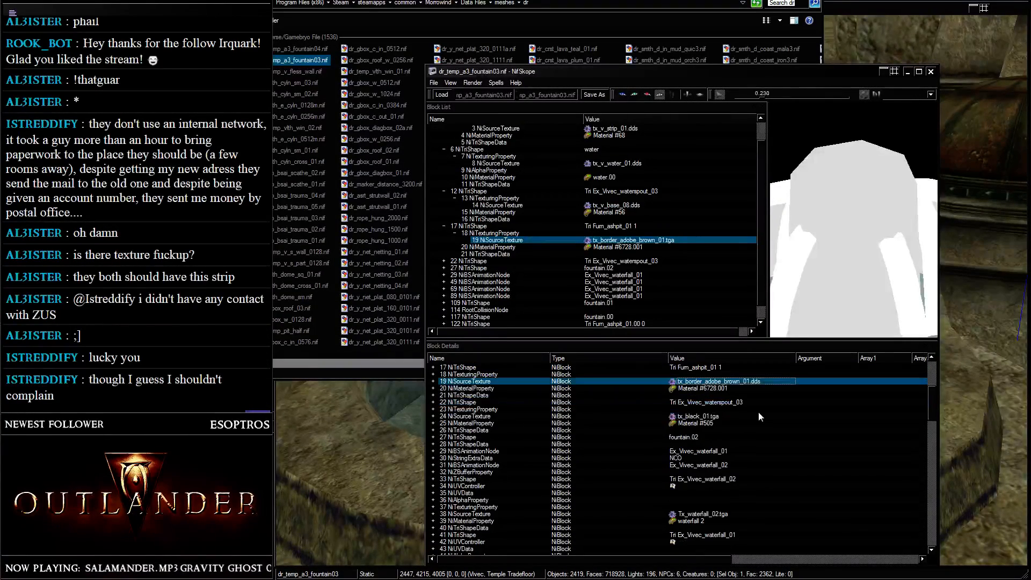
# - Change the source texture in block 24 to tx_black_01.dds
pyautogui.doubleClick(711, 416)
pyautogui.doubleClick(705, 417)
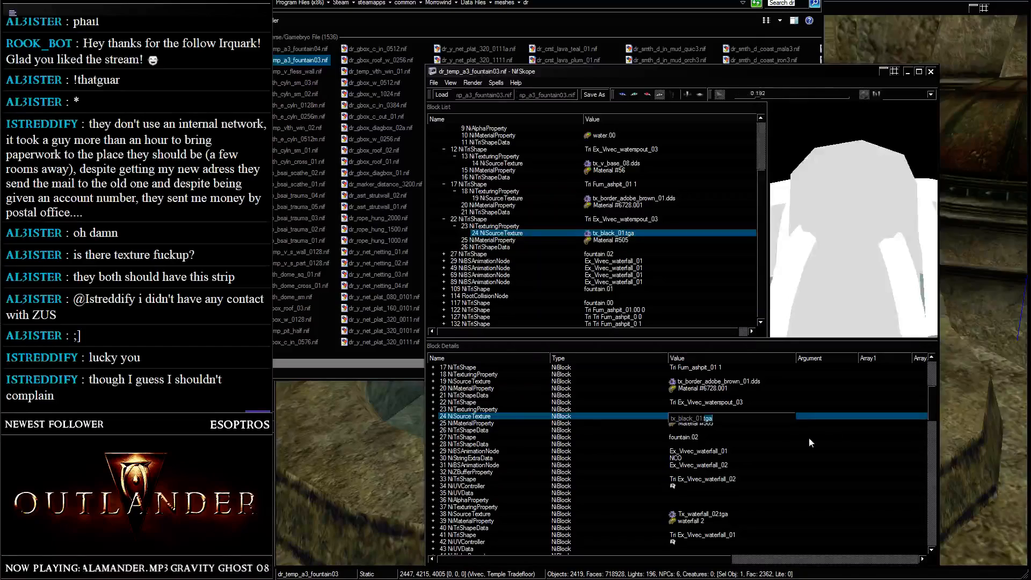
pyautogui.write('dds')
pyautogui.press('Return')
# - Enlarge the block details area and change the source texture in block 106 to Tx_waterfall_01.dds
pyautogui.scroll(-1, 808, 437)
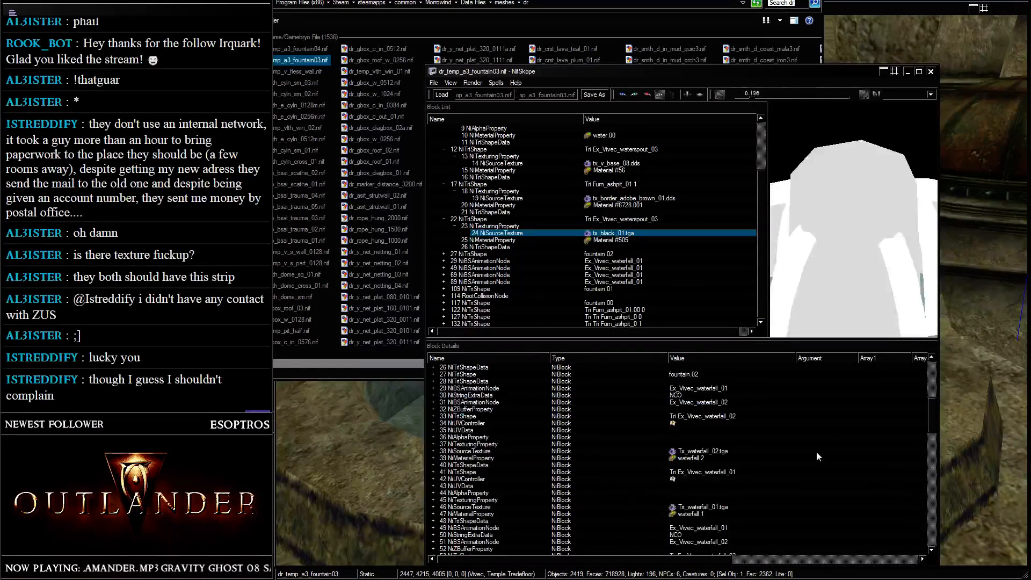
pyautogui.moveTo(758, 2); pyautogui.dragTo(1030, 155)
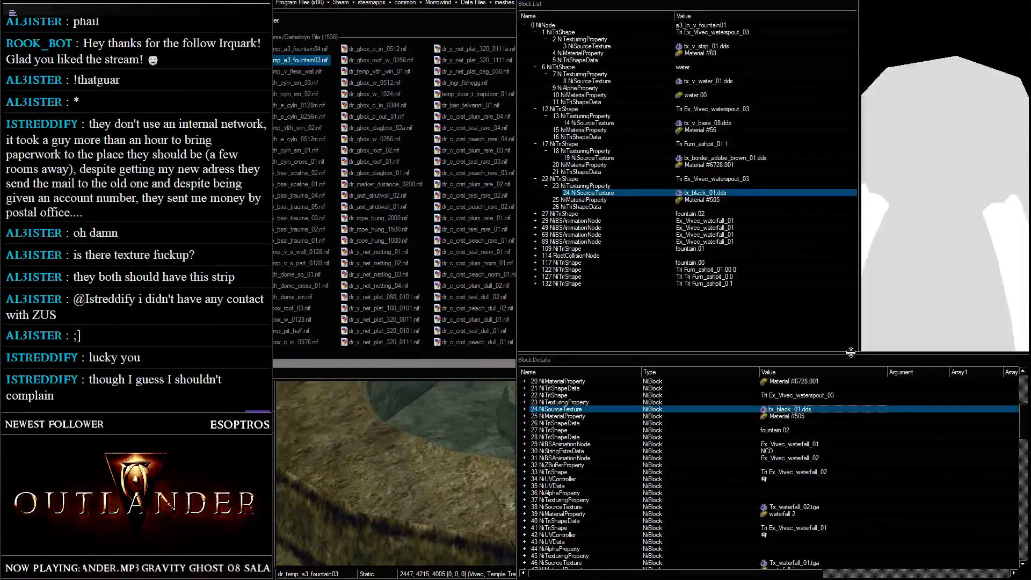
pyautogui.moveTo(850, 357); pyautogui.dragTo(859, 80)
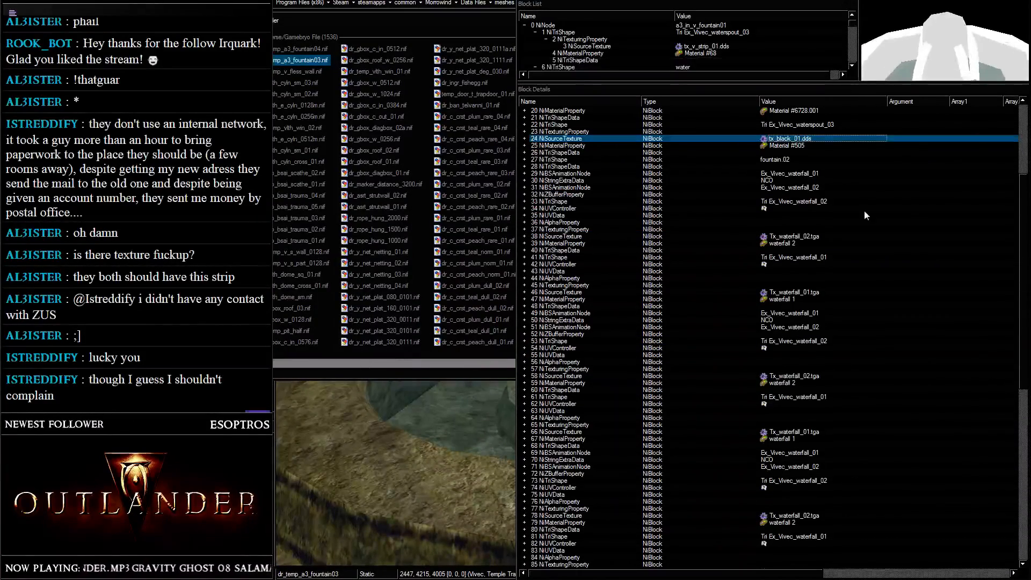
pyautogui.scroll(-17, 867, 224)
pyautogui.click(805, 349)
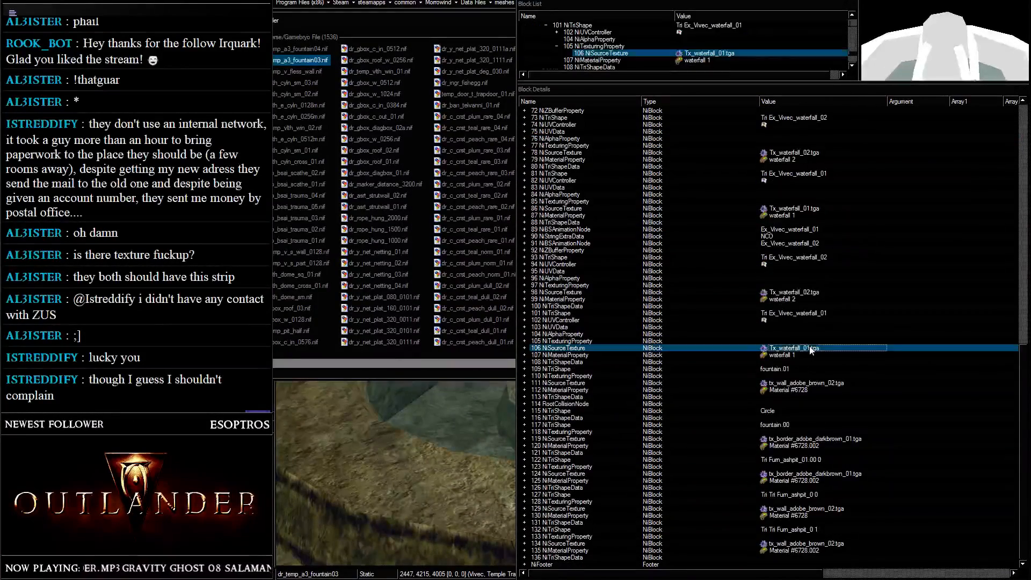
pyautogui.doubleClick(807, 347)
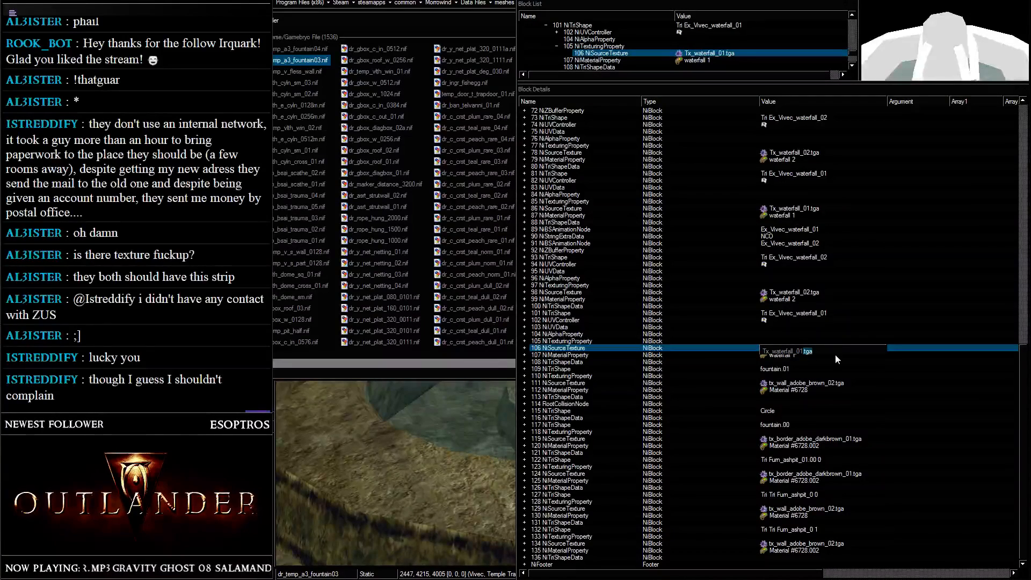
pyautogui.write('dds')
pyautogui.press('Return')
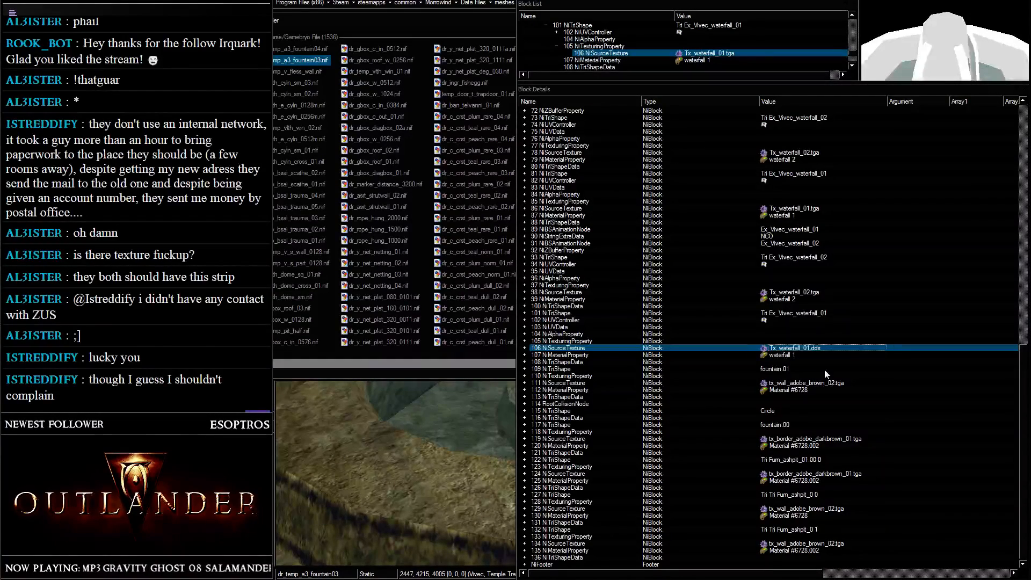
# - Change the source texture in block 98 to Tx_waterfall_02.dds
pyautogui.click(813, 293)
pyautogui.doubleClick(813, 292)
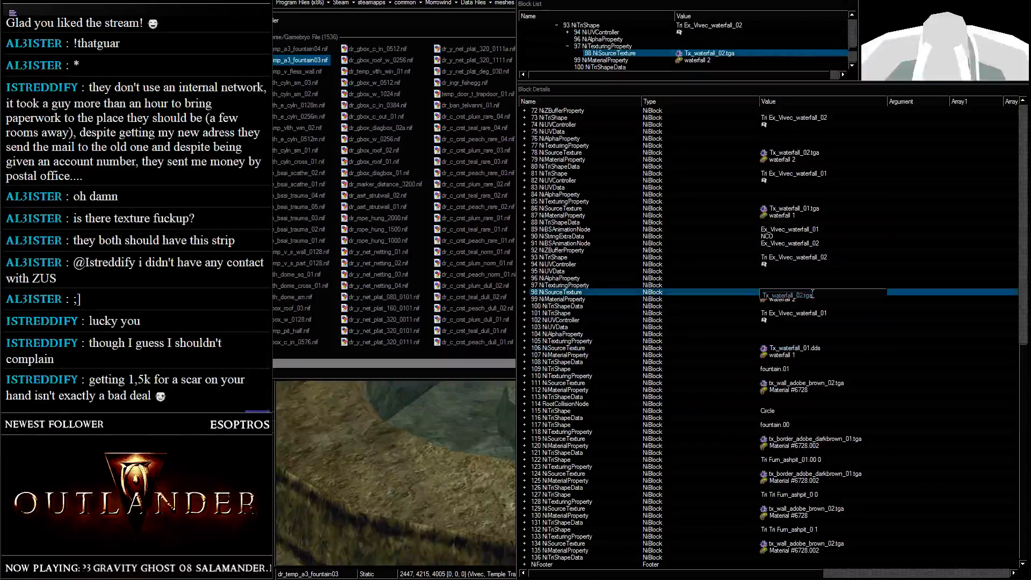
pyautogui.doubleClick(808, 295)
pyautogui.write('dds')
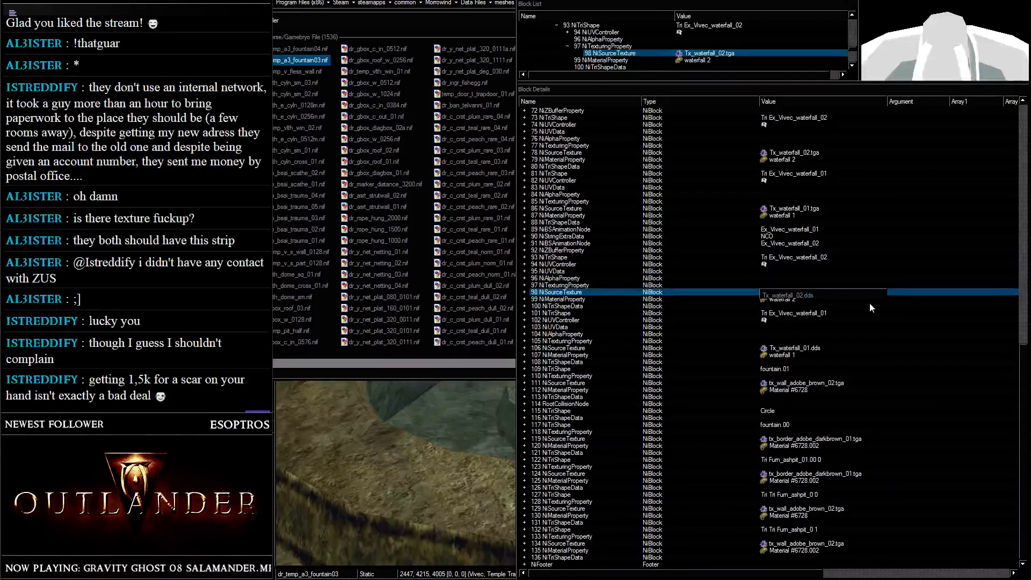
pyautogui.press('BackSpace')
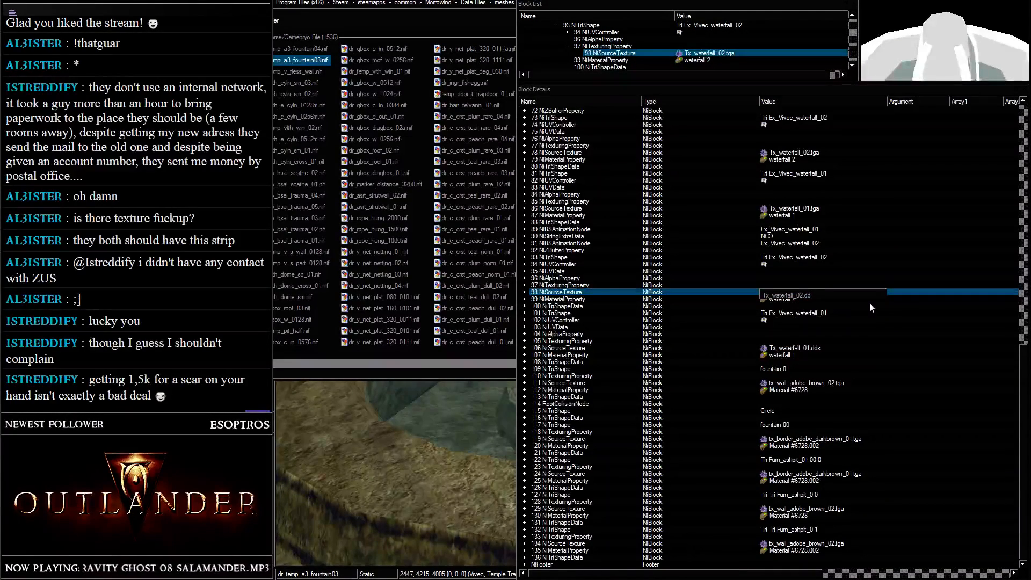
pyautogui.write('s')
# - Change the source texture in block 86 to Tx_waterfall_01.dds
pyautogui.click(805, 211)
pyautogui.doubleClick(805, 211)
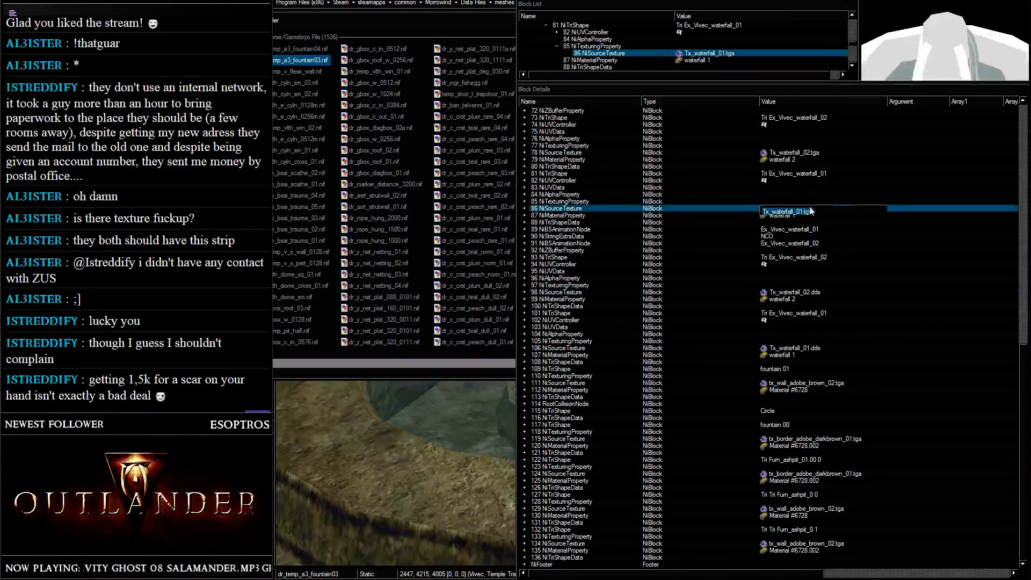
pyautogui.moveTo(809, 211); pyautogui.dragTo(862, 222)
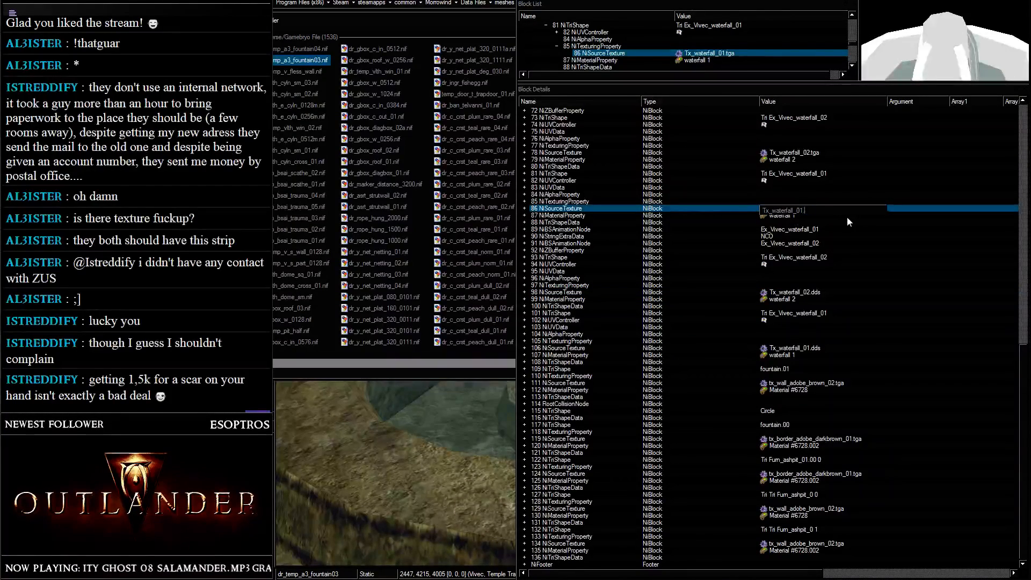
pyautogui.write('dds')
pyautogui.click(881, 174)
# - Change the source texture in block 78 to Tx_waterfall_02.dds
pyautogui.doubleClick(817, 155)
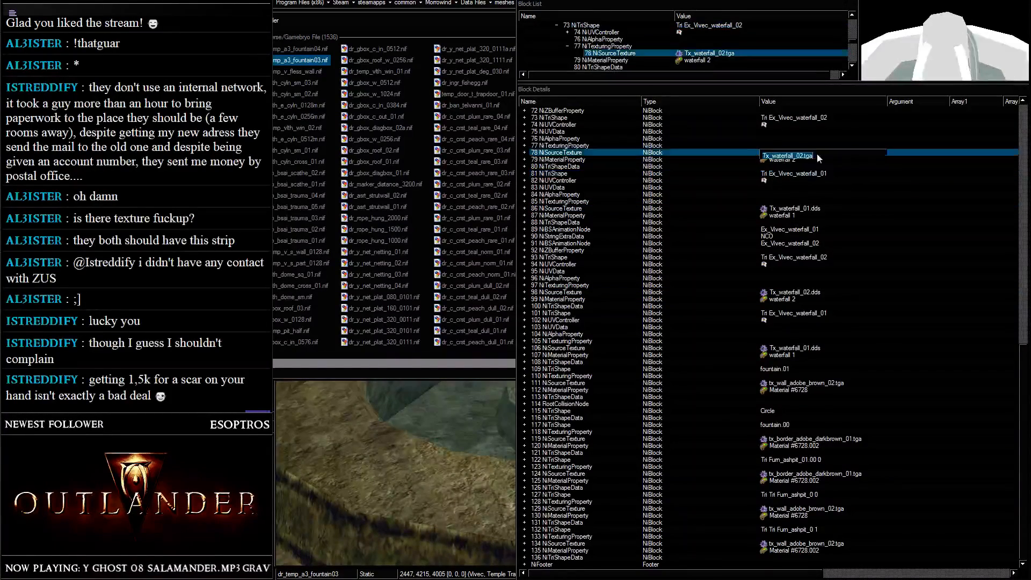
pyautogui.moveTo(807, 156); pyautogui.dragTo(833, 159)
pyautogui.write('dds')
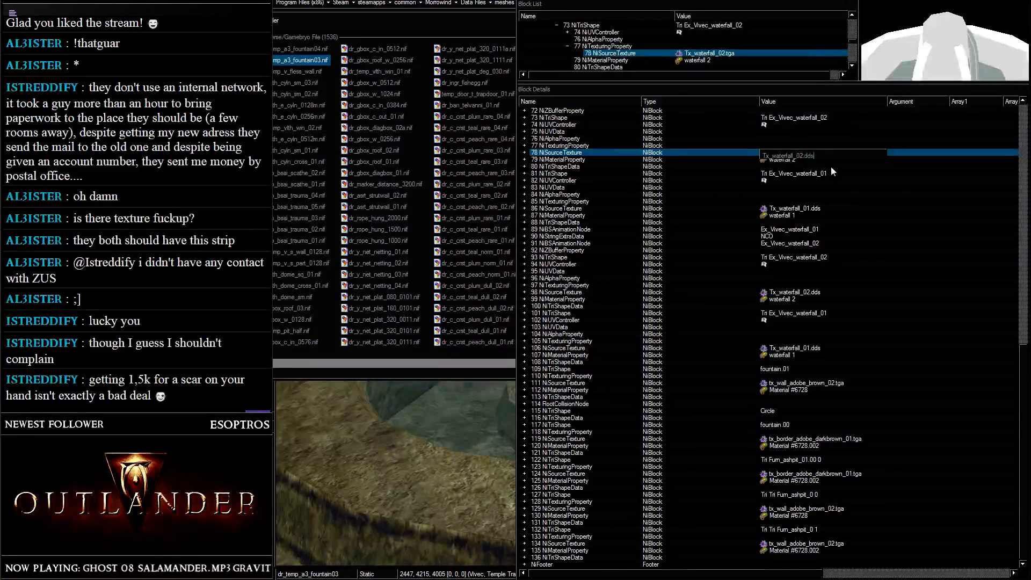
pyautogui.click(830, 170)
# - Change the source texture in block 66 to Tx_waterfall_01.dds
pyautogui.scroll(2, 826, 172)
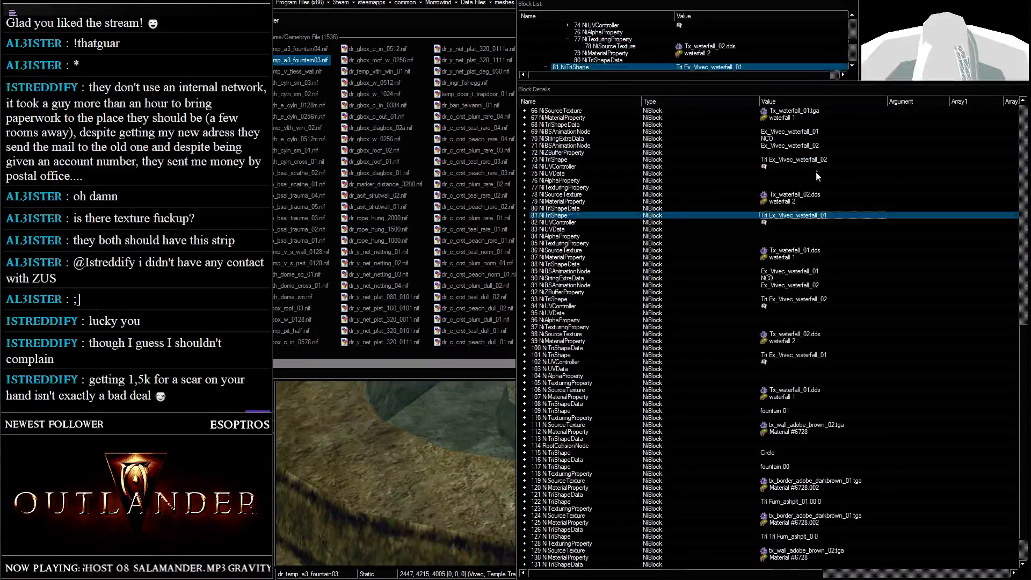
pyautogui.click(810, 113)
pyautogui.click(803, 114)
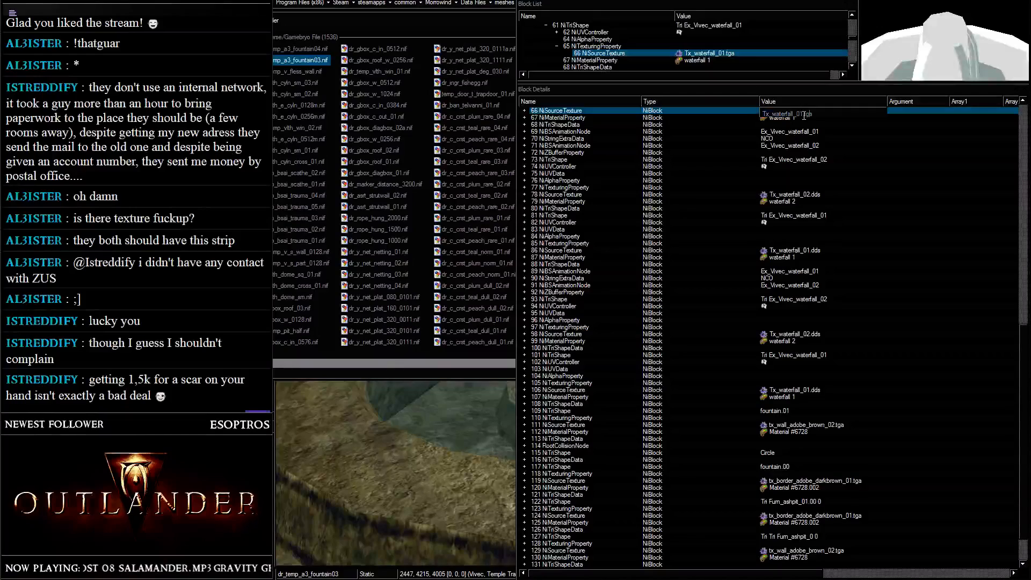
pyautogui.moveTo(804, 114); pyautogui.dragTo(811, 115)
pyautogui.press('BackSpace')
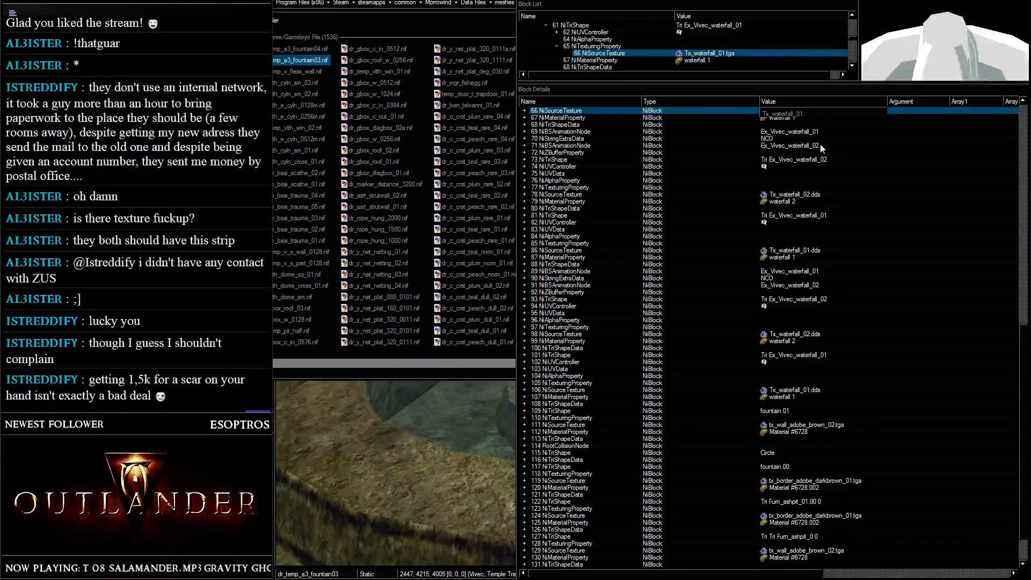
pyautogui.write('dds')
pyautogui.click(820, 146)
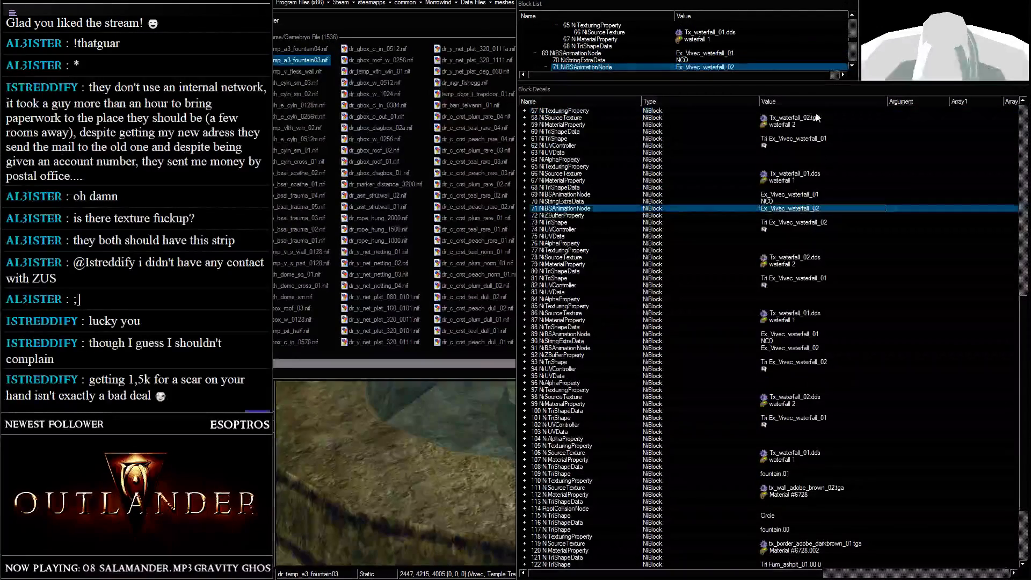
# - Change the source texture in block 58 to Tx_waterfall_02.dds
pyautogui.doubleClick(816, 117)
pyautogui.moveTo(803, 120); pyautogui.dragTo(836, 127)
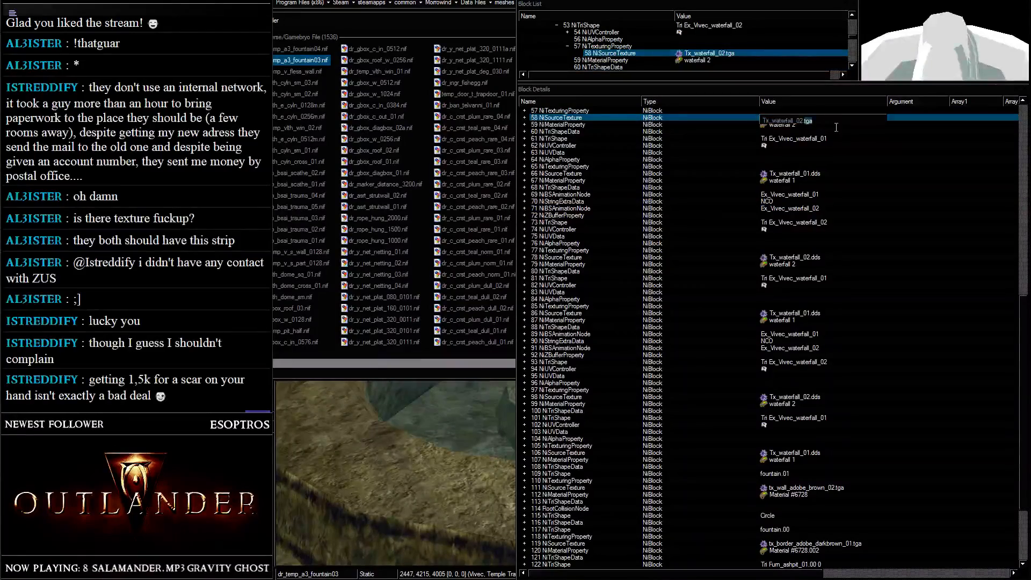
pyautogui.write('dds')
pyautogui.press('Return')
# - Enlarge the model preview, inspect the fountain and its waterfall shapes from several angles, and close NifSkope
pyautogui.click(816, 150)
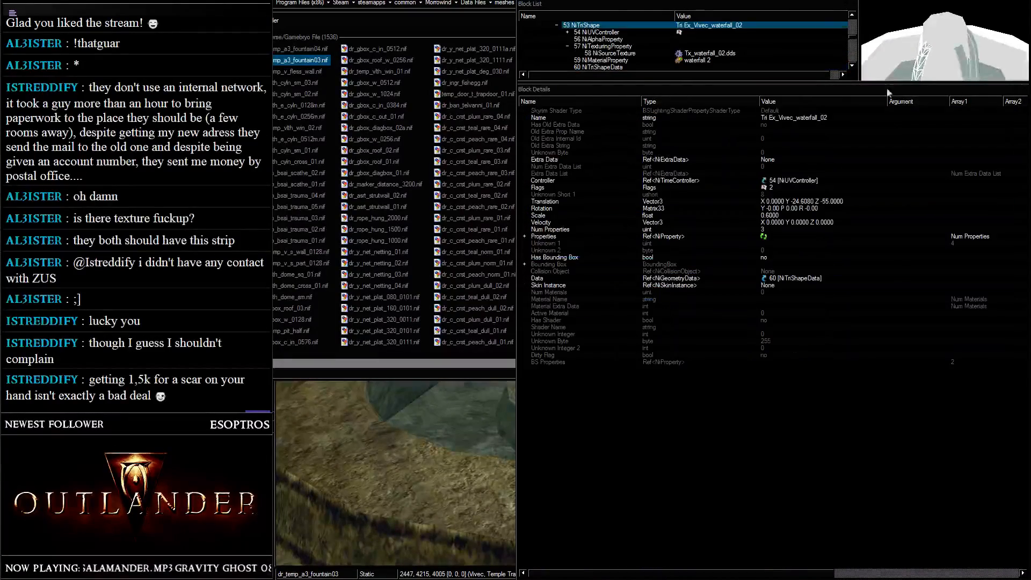
pyautogui.moveTo(831, 84); pyautogui.dragTo(838, 338)
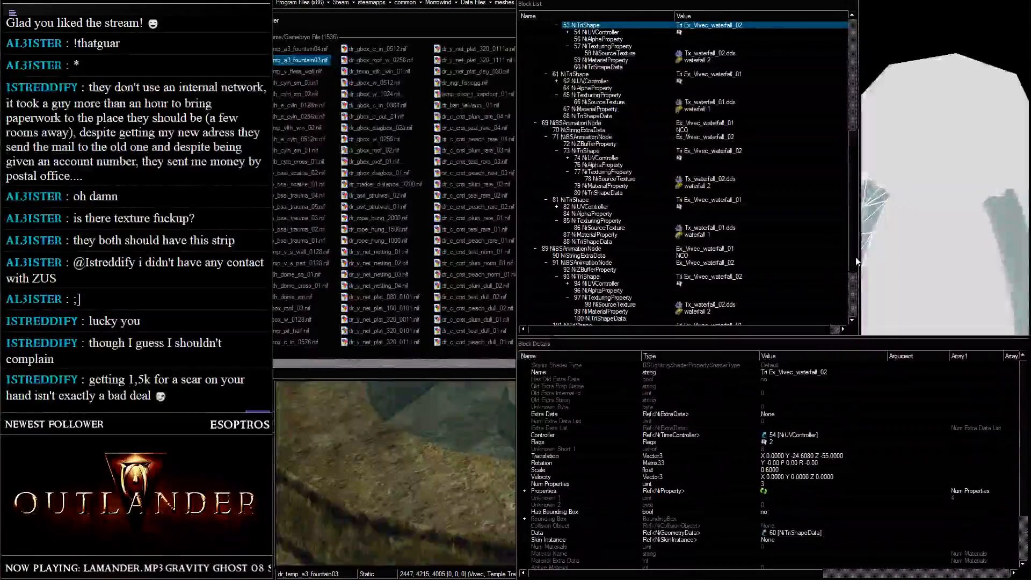
pyautogui.moveTo(858, 261); pyautogui.dragTo(614, 253)
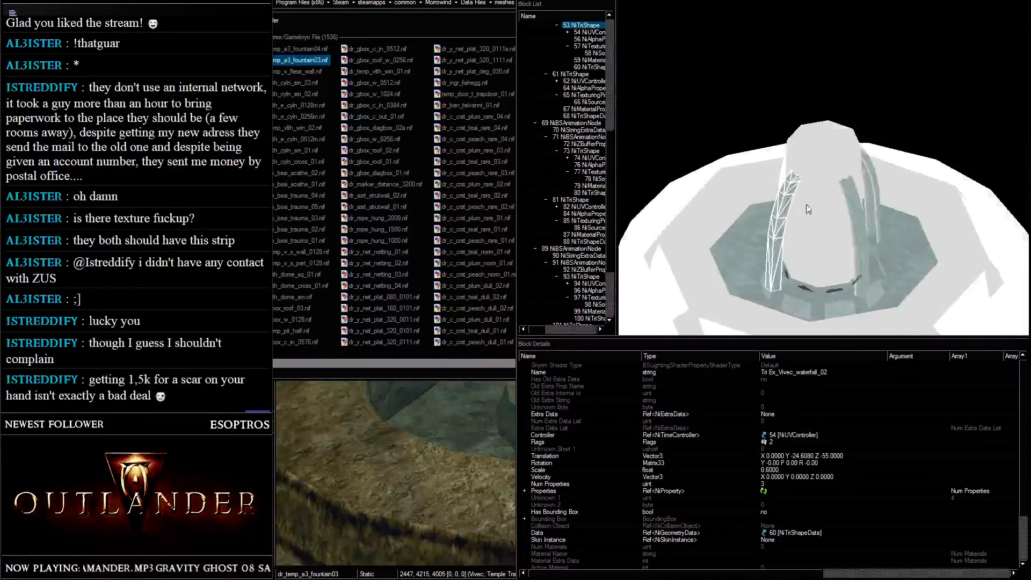
pyautogui.moveTo(807, 204); pyautogui.dragTo(807, 186)
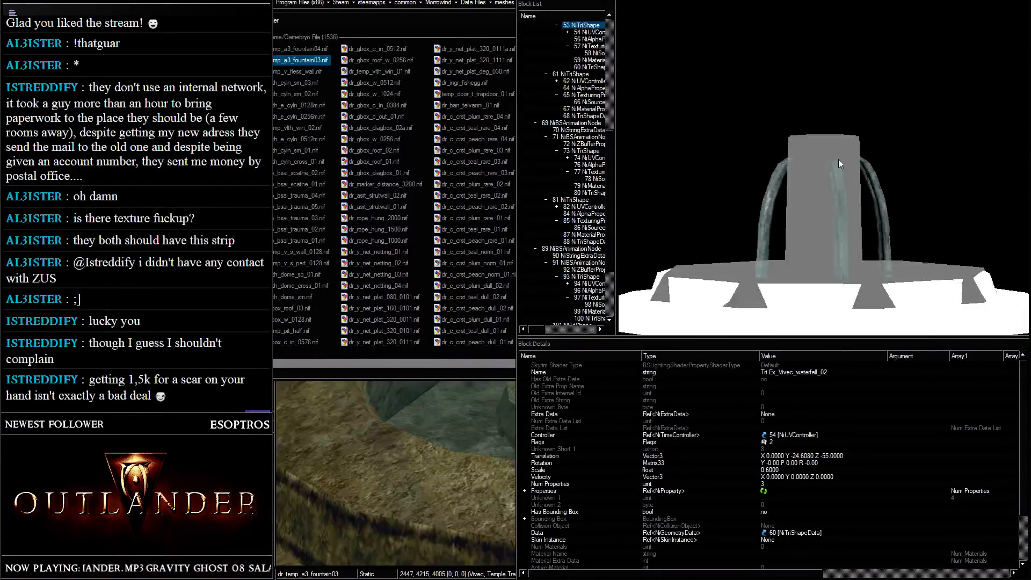
pyautogui.moveTo(955, 188); pyautogui.dragTo(808, 182)
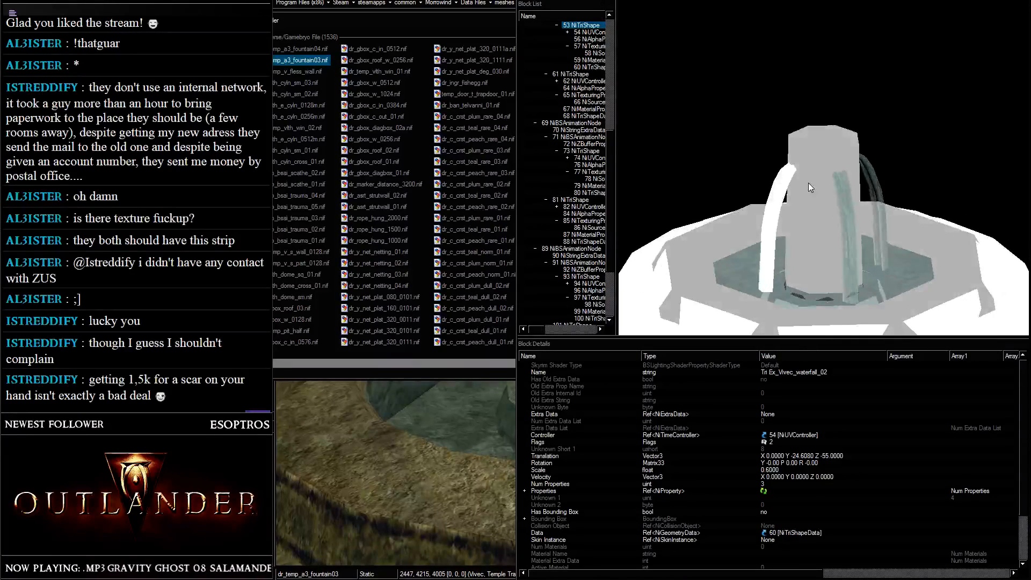
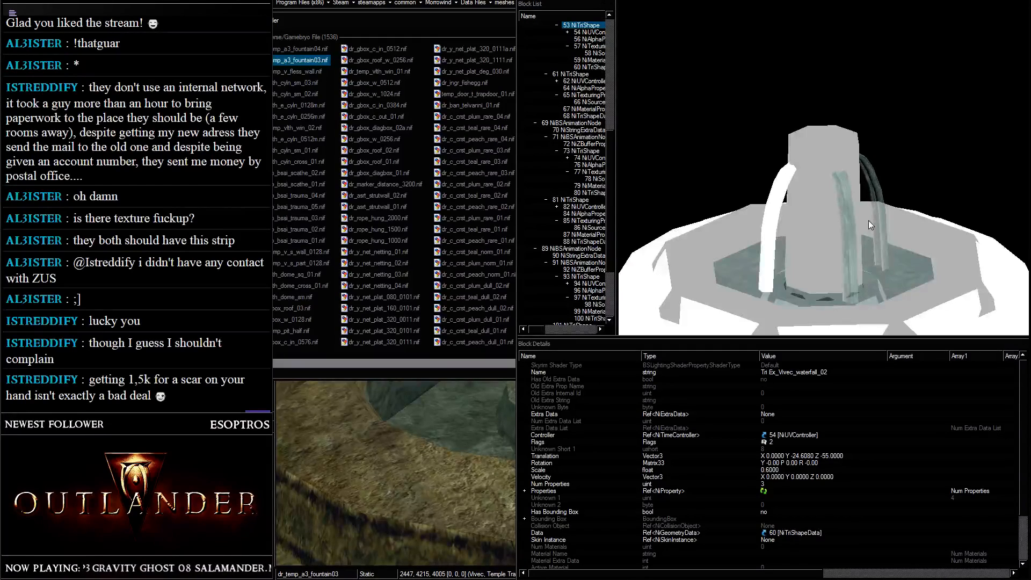
pyautogui.hotkey('alt', 'F4')
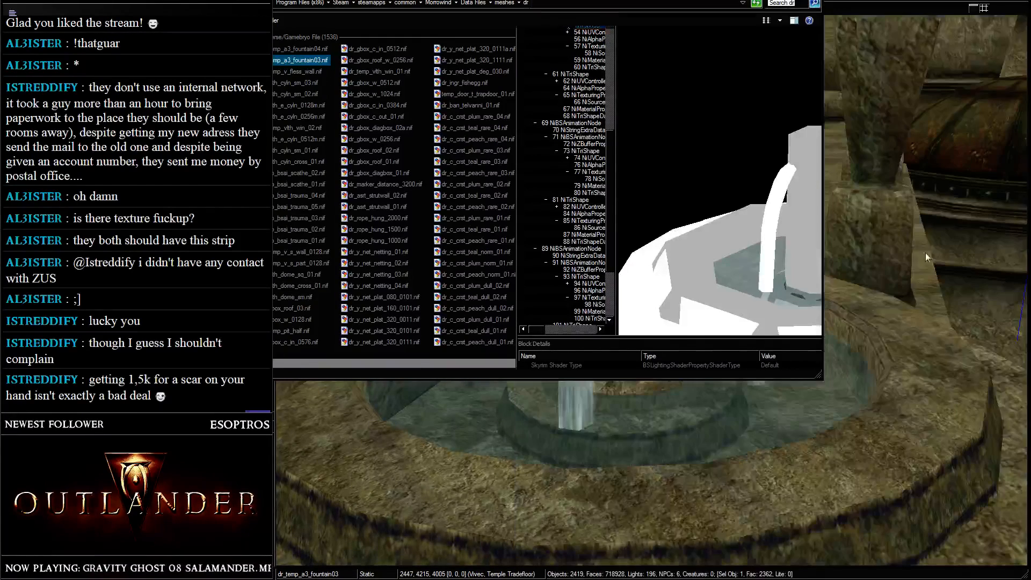
# - In the Construction Set, move the dr_temp_a3_fountain03 static in the Temple Tradefloor to about 3038, 4443, 3921, dropping it onto the surface below
pyautogui.click(843, 282)
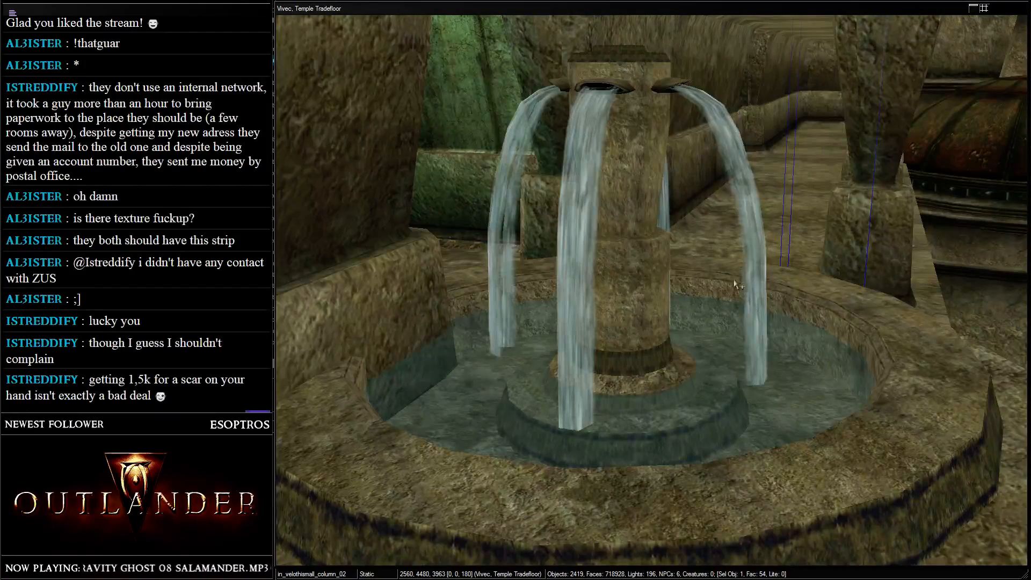
pyautogui.click(664, 200)
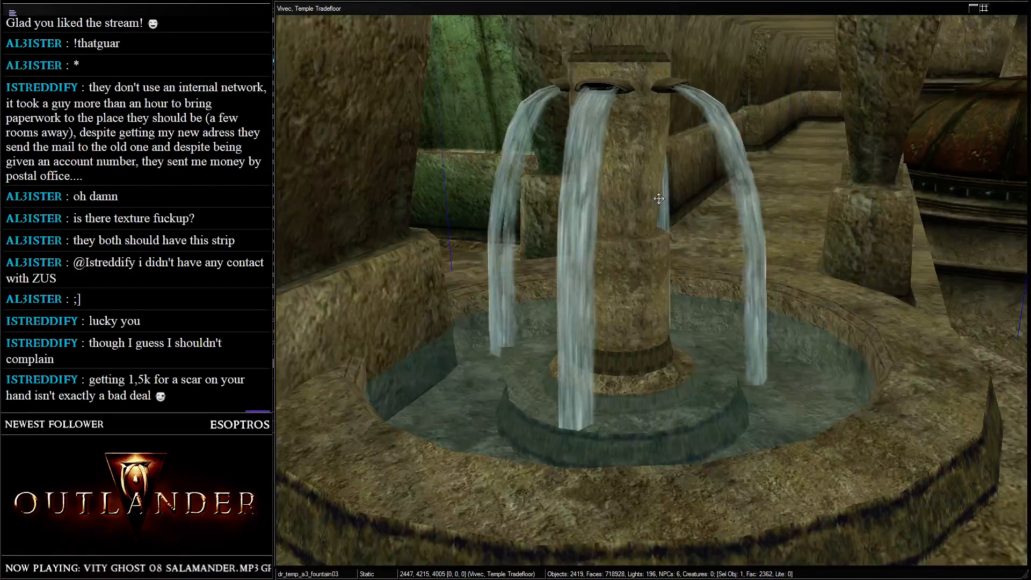
pyautogui.scroll(-4, 659, 200)
pyautogui.press('shift')
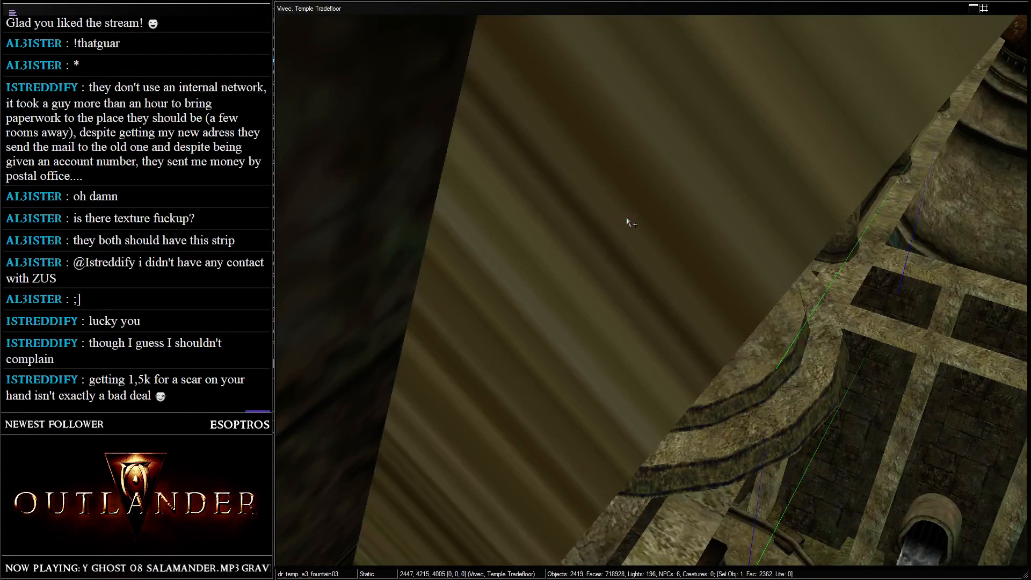
pyautogui.press('shift')
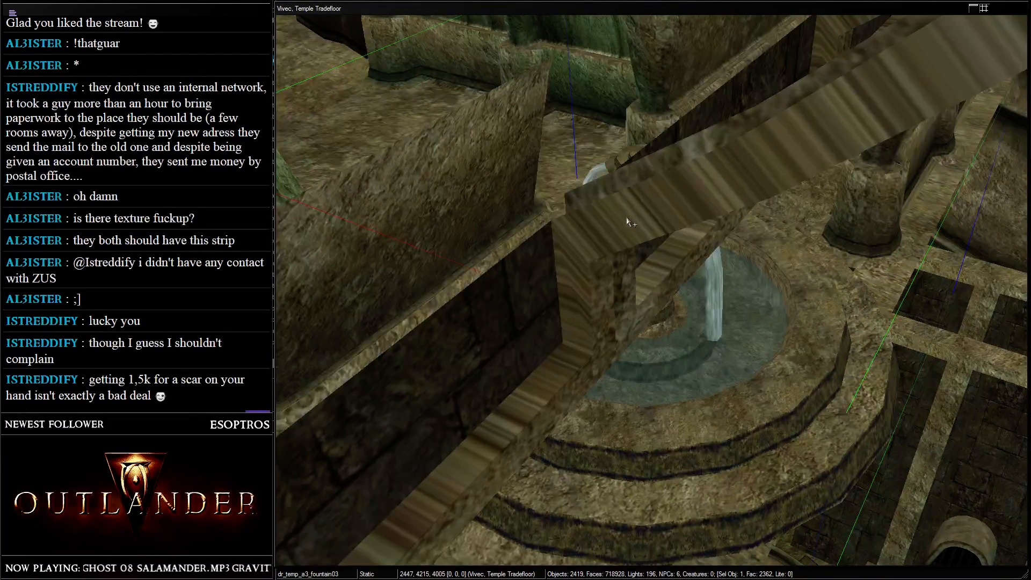
pyautogui.scroll(-5, 674, 180)
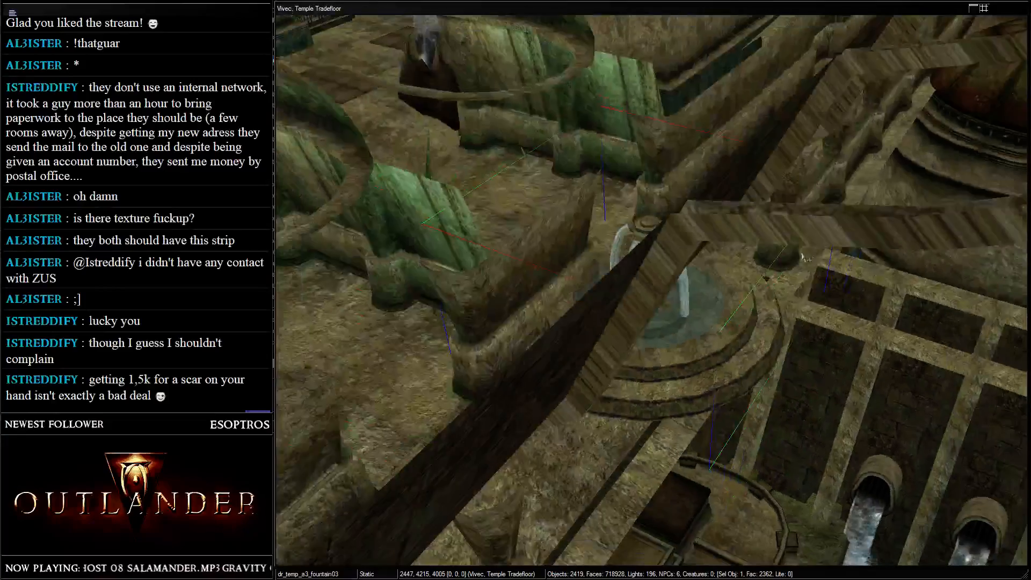
pyautogui.moveTo(673, 179); pyautogui.dragTo(564, 204, button='middle')
pyautogui.press('shift')
pyautogui.moveTo(645, 229); pyautogui.dragTo(472, 260)
pyautogui.press('f')
pyautogui.moveTo(473, 305); pyautogui.dragTo(637, 381)
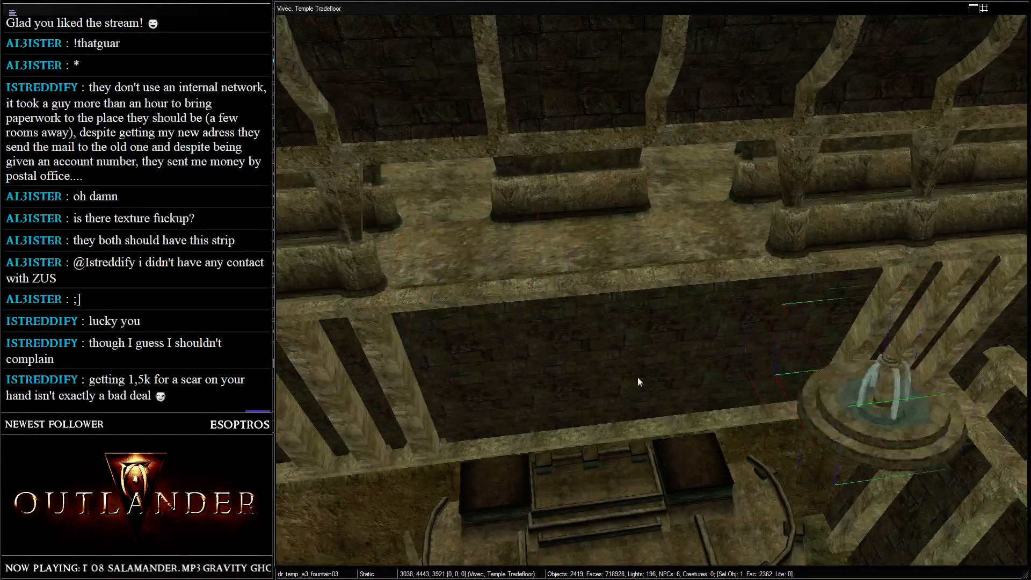
# - Move the dr_temp_a3_fountain03 static down toward the shrine terrace with the round basin, dropping it onto the surface below
pyautogui.scroll(-3, 612, 388)
pyautogui.press('a')
pyautogui.press('shift')
pyautogui.moveTo(753, 368); pyautogui.dragTo(692, 338, button='middle')
pyautogui.moveTo(676, 157); pyautogui.dragTo(685, 394)
pyautogui.press('f')
pyautogui.press('shift')
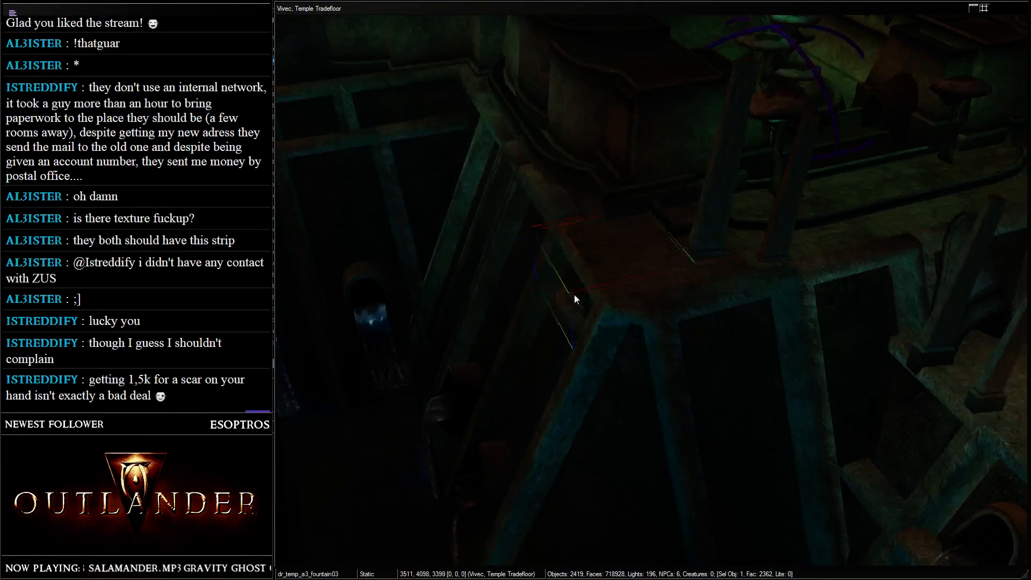
pyautogui.moveTo(574, 294); pyautogui.dragTo(769, 195)
pyautogui.press('shift')
pyautogui.moveTo(562, 275); pyautogui.dragTo(551, 60)
# - Try to replace the dr_TEMP_parasol_sm_03 parasol and the mushrooms at the round basin with a pasted dr_temp_a3_fountain03 static
pyautogui.click(543, 47)
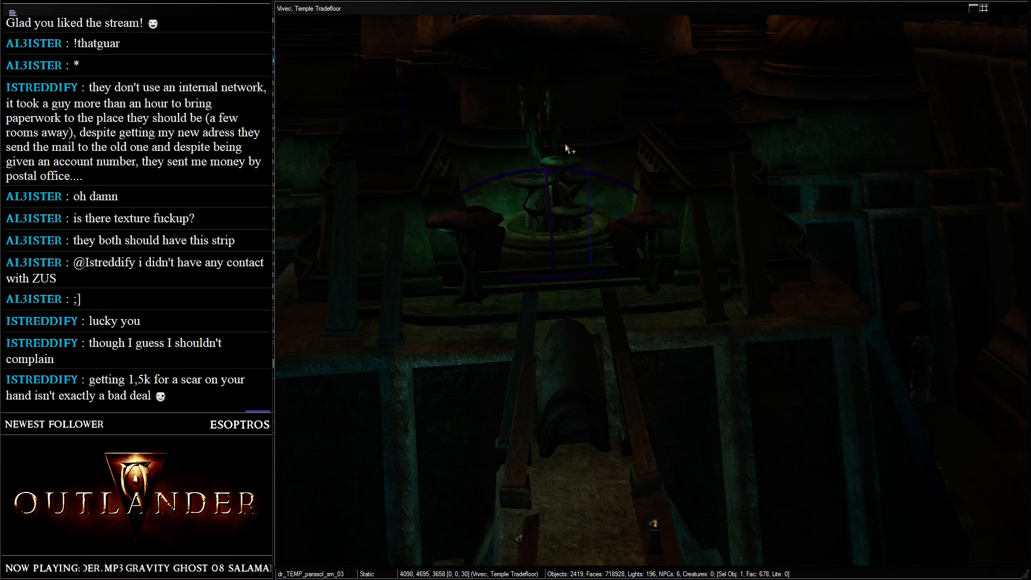
pyautogui.click(568, 209)
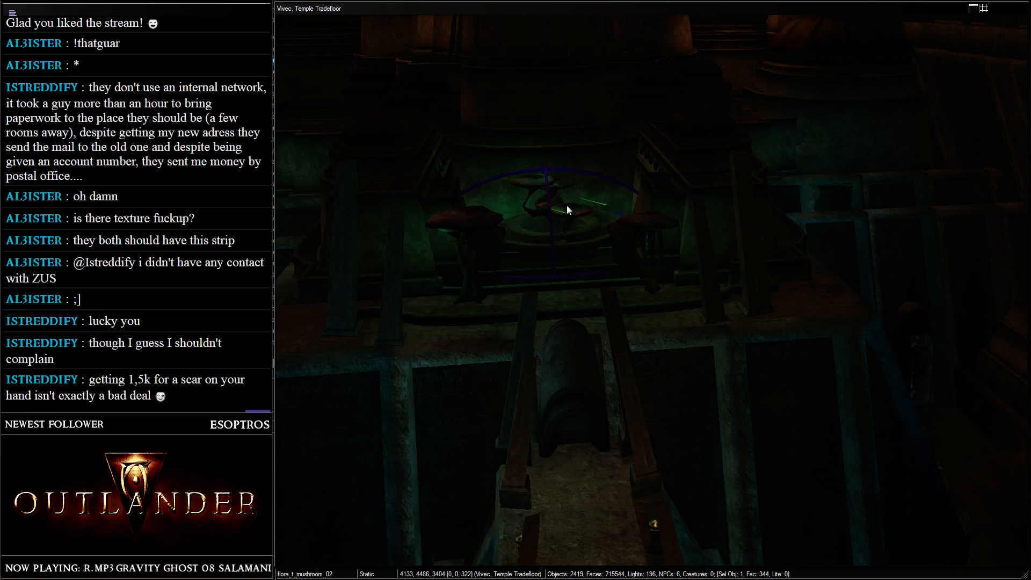
pyautogui.press('Delete')
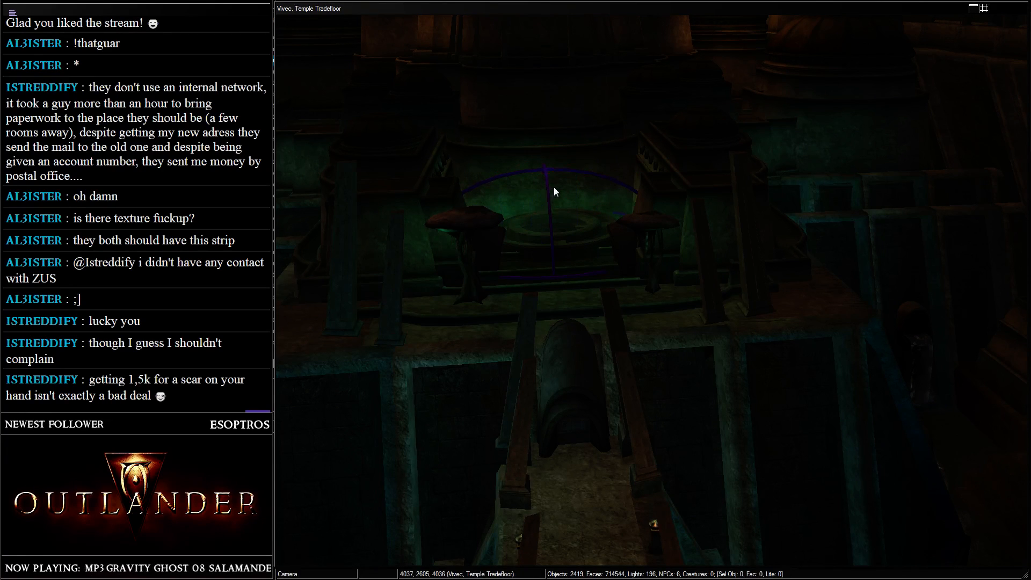
pyautogui.hotkey('ctrl', 'v')
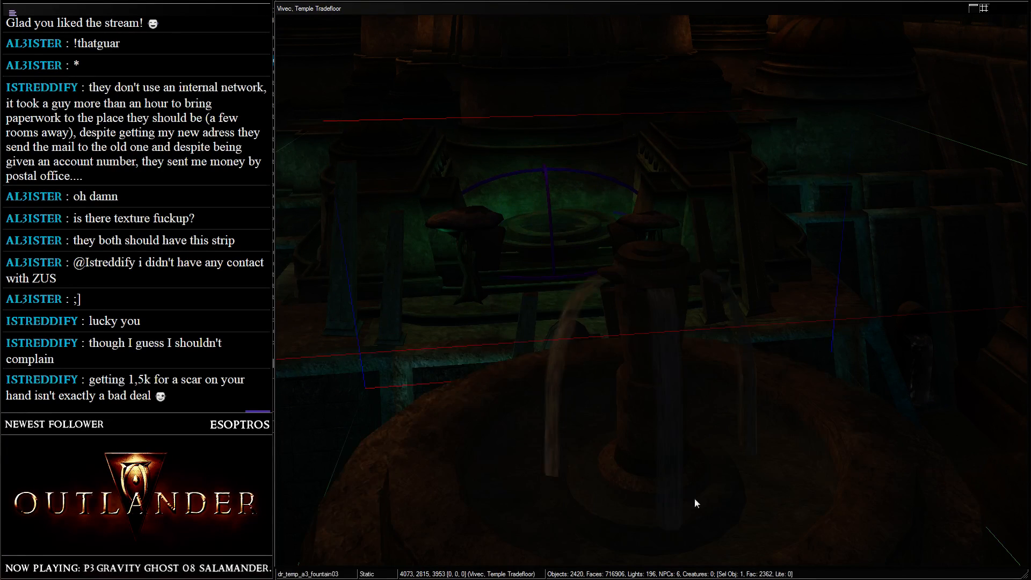
pyautogui.moveTo(553, 365); pyautogui.dragTo(556, 211)
pyautogui.keyDown('shift'); pyautogui.moveTo(575, 95); pyautogui.dragTo(679, 194, button='middle'); pyautogui.keyUp('shift')
pyautogui.scroll(-3, 597, 188)
pyautogui.keyDown('shift'); pyautogui.moveTo(757, 173); pyautogui.dragTo(564, 348, button='middle'); pyautogui.keyUp('shift')
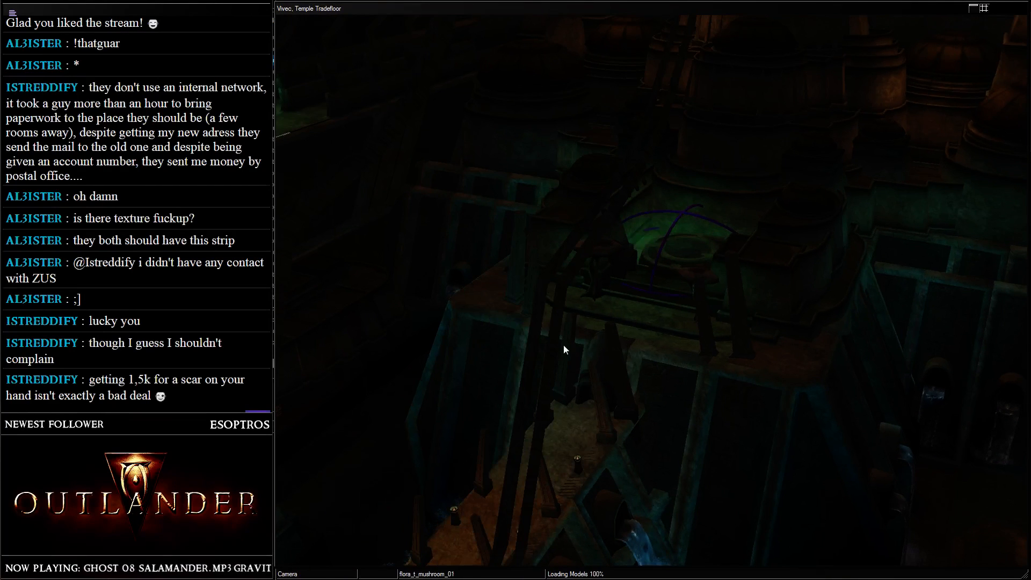
pyautogui.click(541, 325)
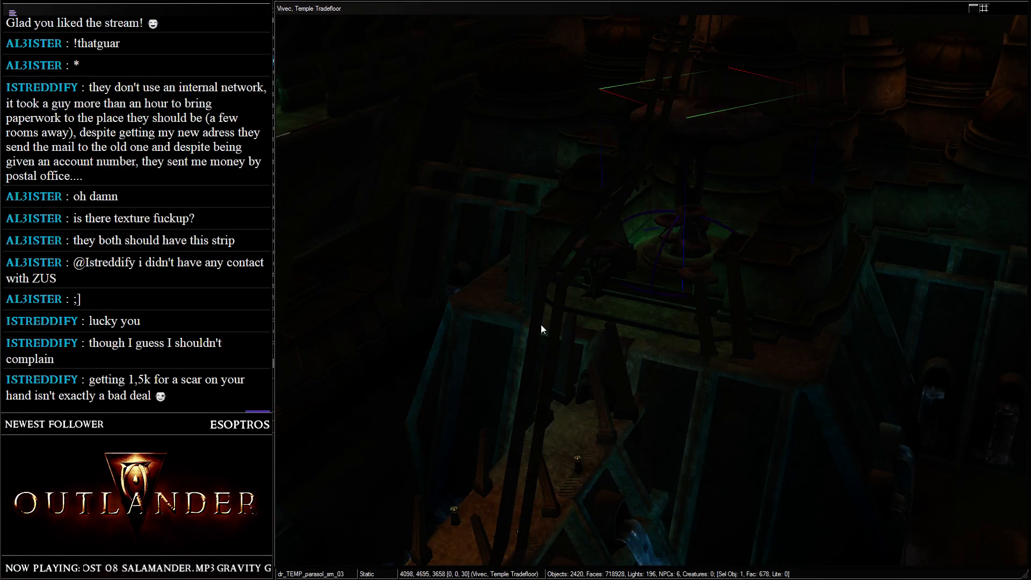
pyautogui.keyDown('shift'); pyautogui.moveTo(617, 249); pyautogui.dragTo(569, 228, button='middle'); pyautogui.keyUp('shift')
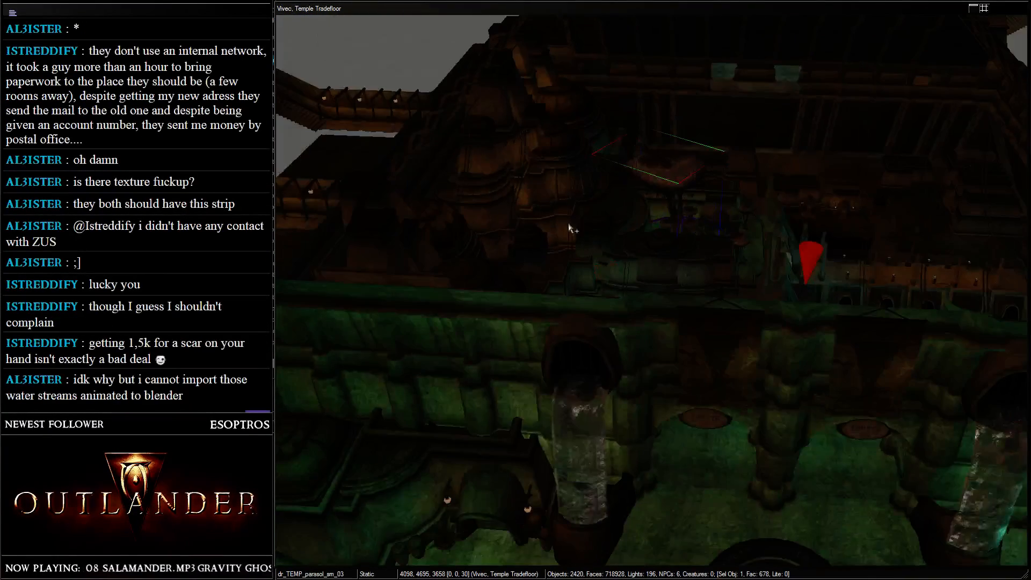
pyautogui.keyDown('shift'); pyautogui.moveTo(565, 188); pyautogui.dragTo(661, 110, button='middle'); pyautogui.keyUp('shift')
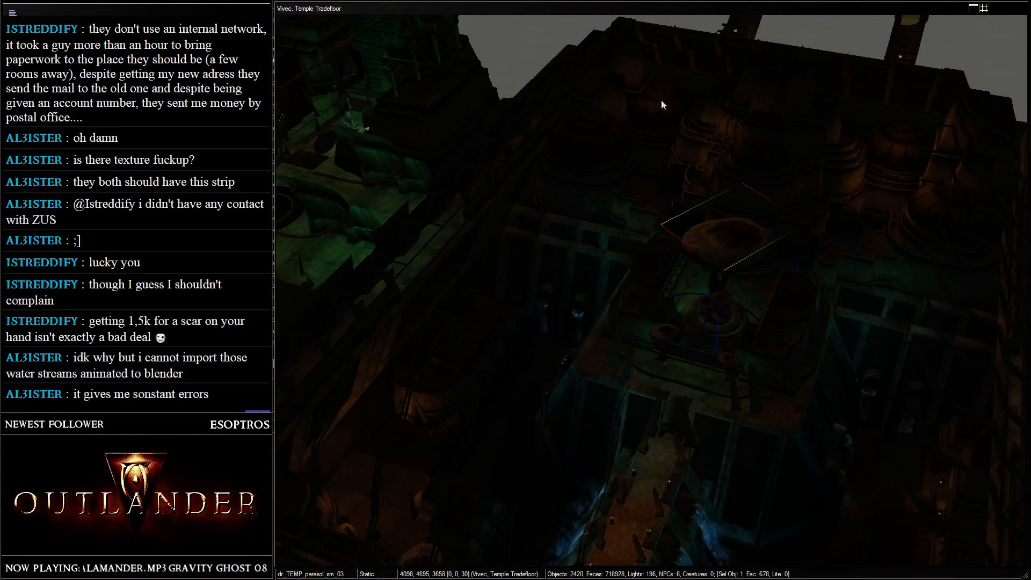
# - Find the Vivec, St. Delyn Tradefloor cell in the cell list and load it for full-size viewing
pyautogui.click(973, 10)
pyautogui.scroll(-6, 363, 206)
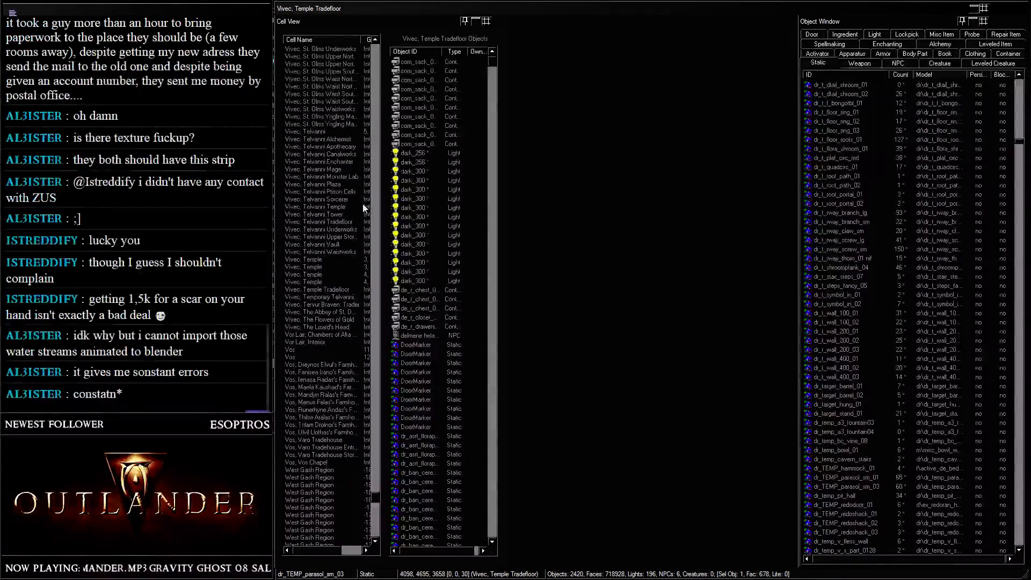
pyautogui.scroll(-12, 365, 203)
pyautogui.click(329, 147)
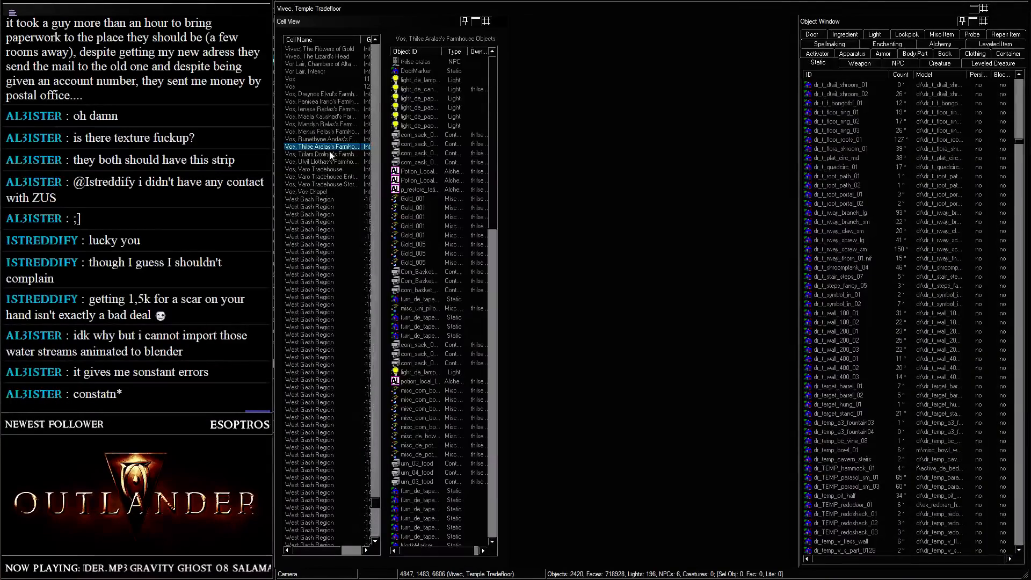
pyautogui.write('vivec,')
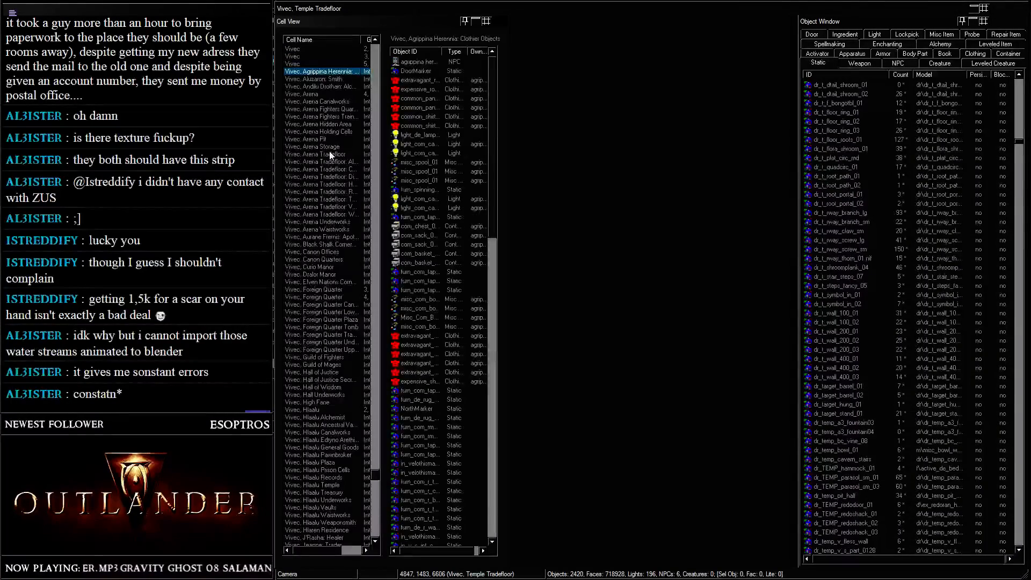
pyautogui.scroll(-20, 323, 184)
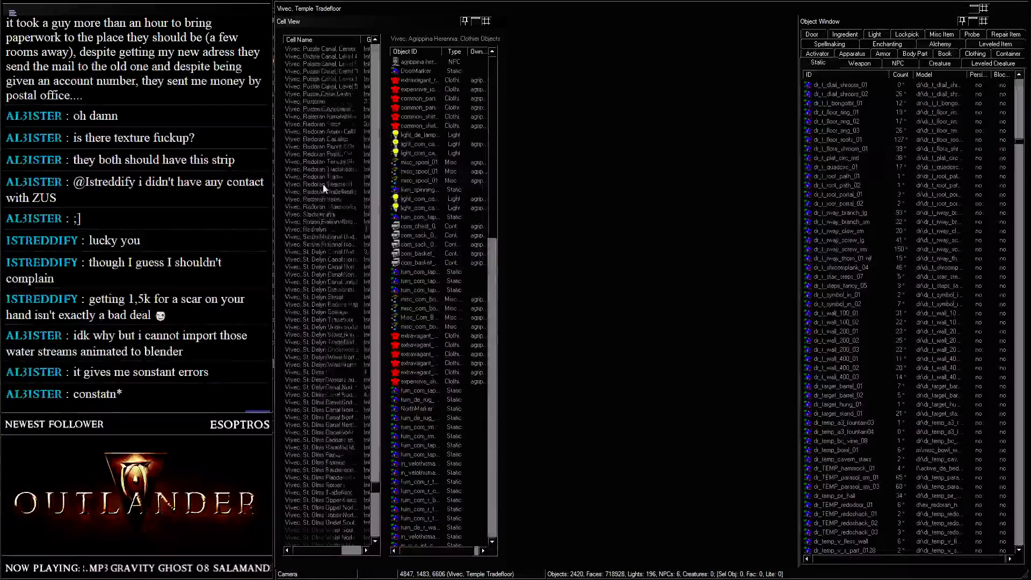
pyautogui.scroll(-7, 323, 183)
pyautogui.click(325, 146)
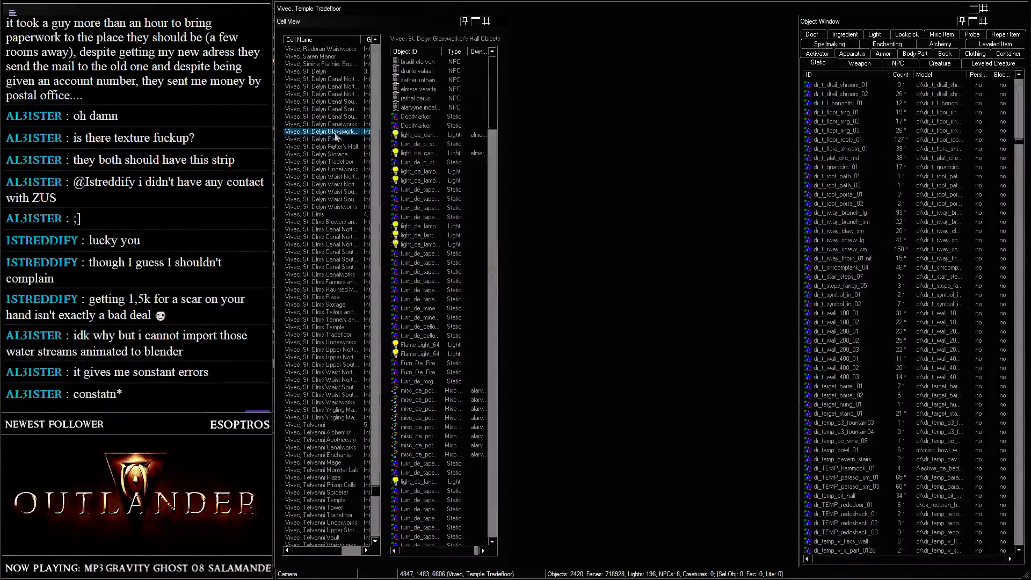
pyautogui.doubleClick(327, 162)
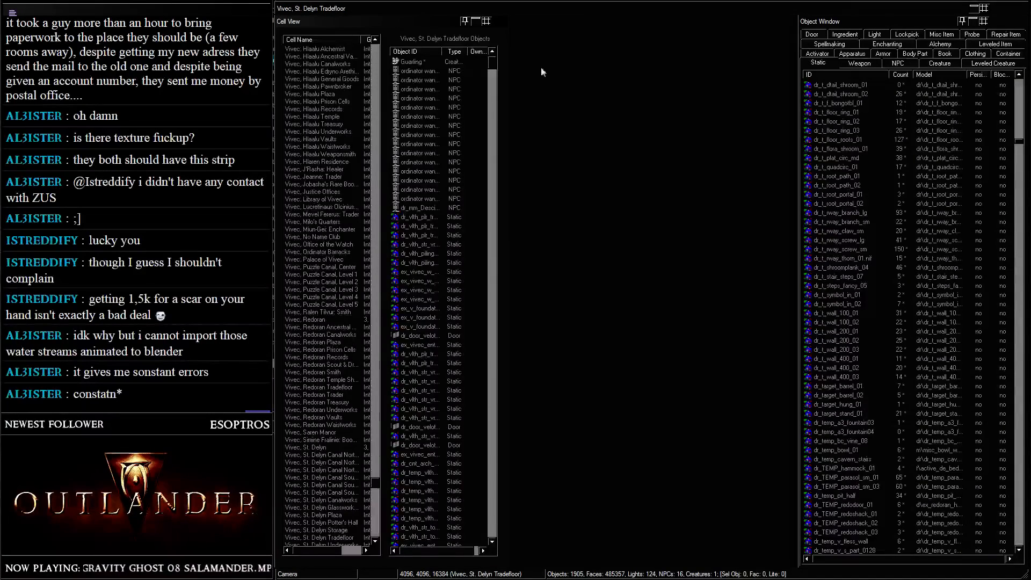
pyautogui.click(973, 8)
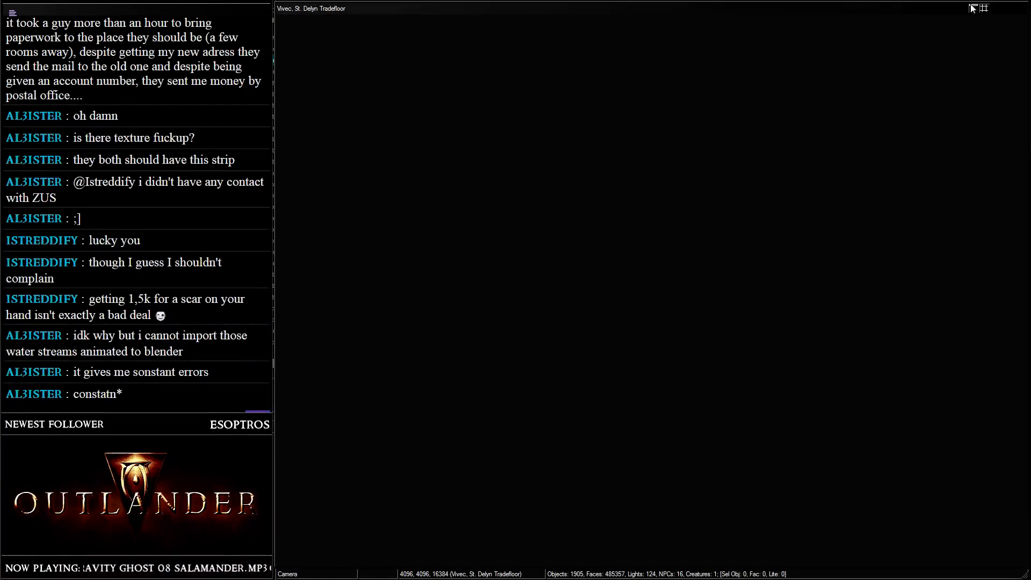
# - Examine the St. Delyn Tradefloor's buildings, walkways and open ground from above and up close under bright lighting
pyautogui.click(653, 276)
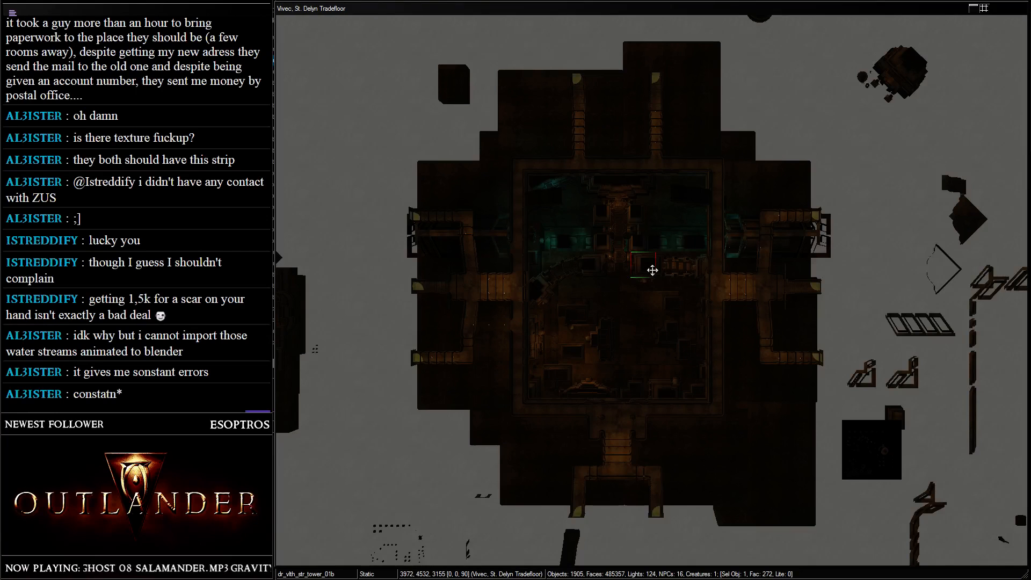
pyautogui.scroll(5, 652, 270)
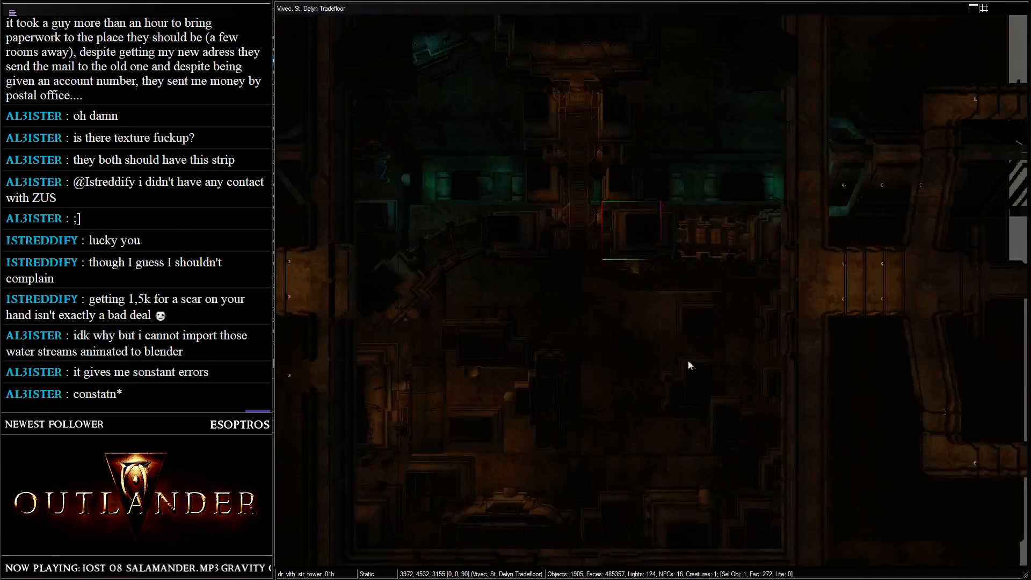
pyautogui.press('shift')
pyautogui.press('shift')
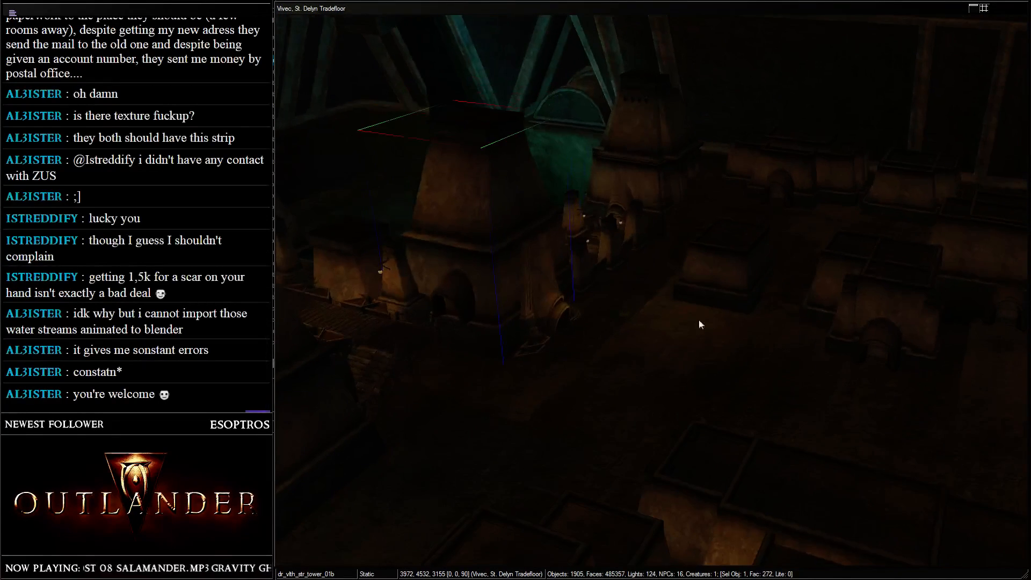
pyautogui.click(709, 256)
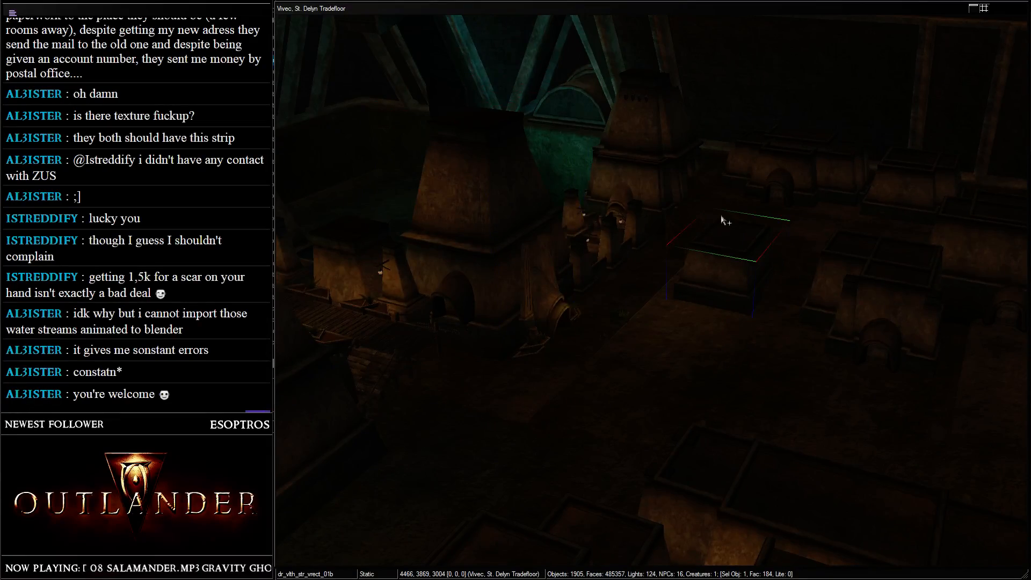
pyautogui.press('a')
pyautogui.scroll(3, 721, 220)
pyautogui.press('d')
pyautogui.moveTo(599, 343); pyautogui.dragTo(682, 263, button='middle')
pyautogui.click(686, 258)
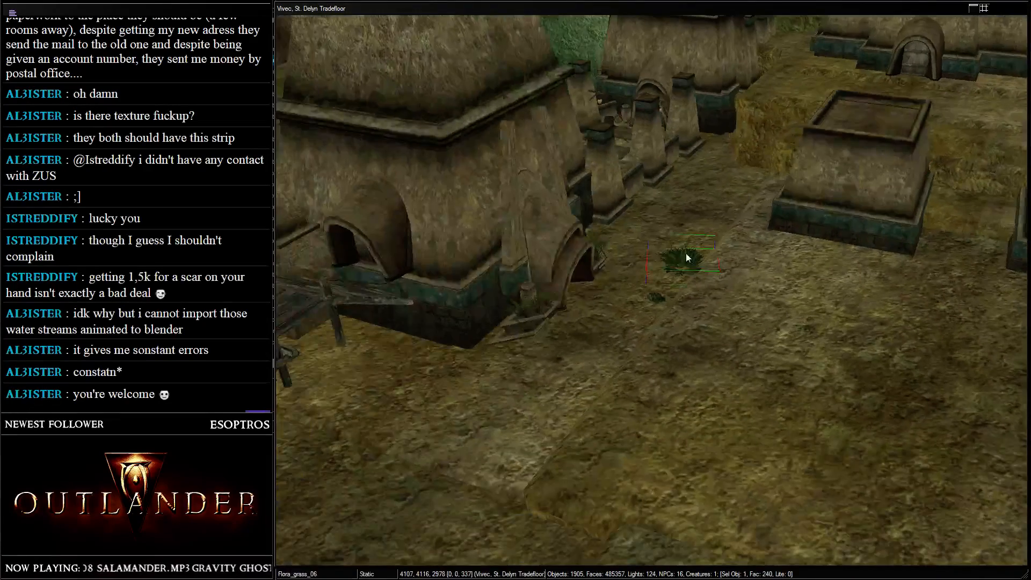
pyautogui.press('shift')
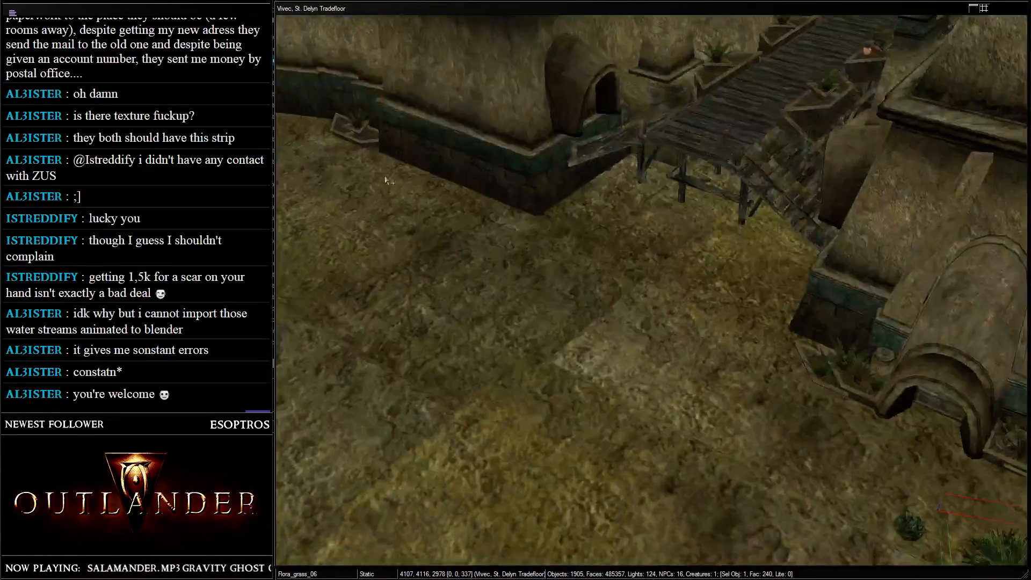
pyautogui.press('shift')
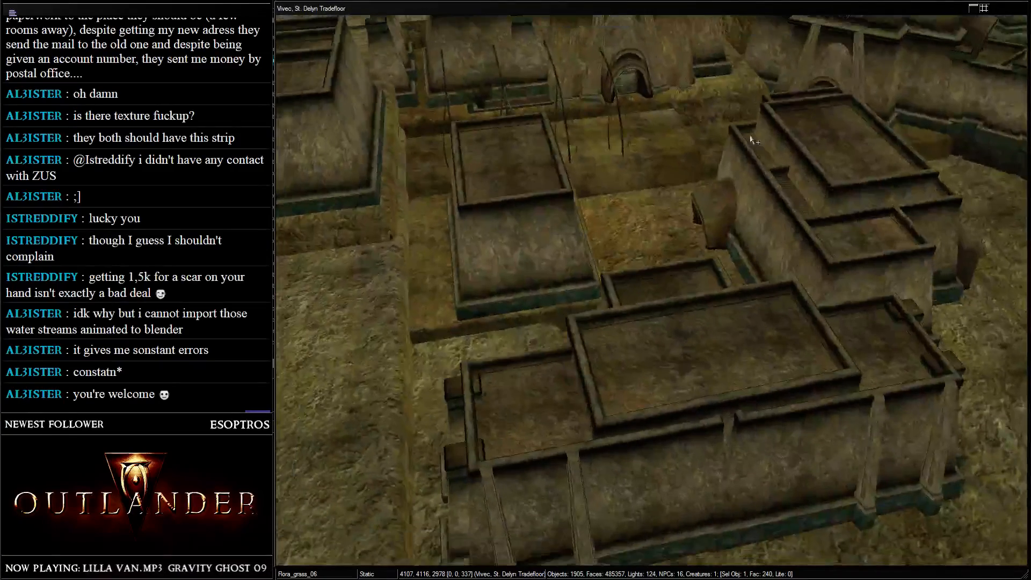
pyautogui.scroll(-3, 659, 156)
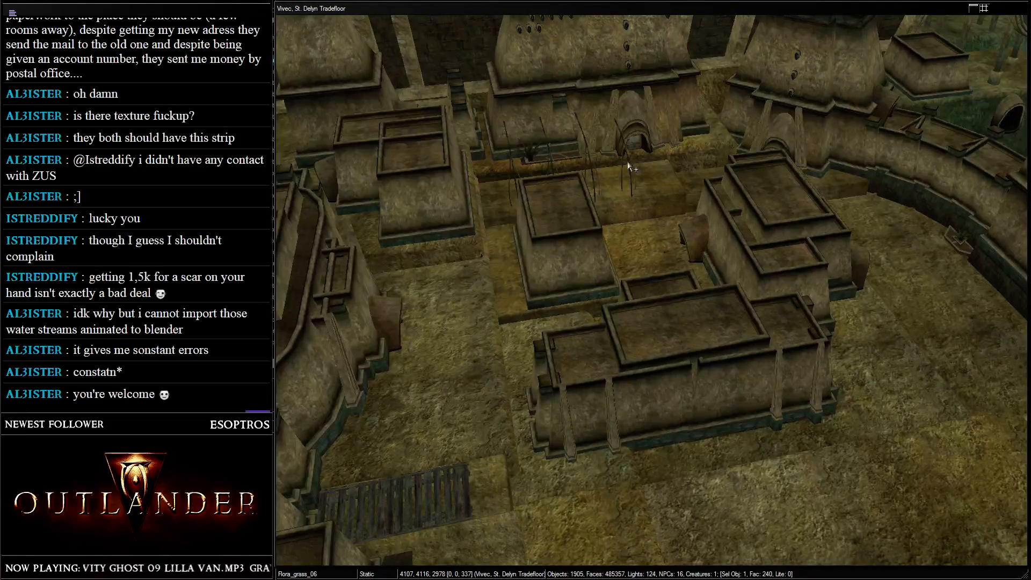
# - Cut the ladder and the urn standing by the doorway in the spare building cluster outside the tradefloor
pyautogui.scroll(-15, 632, 167)
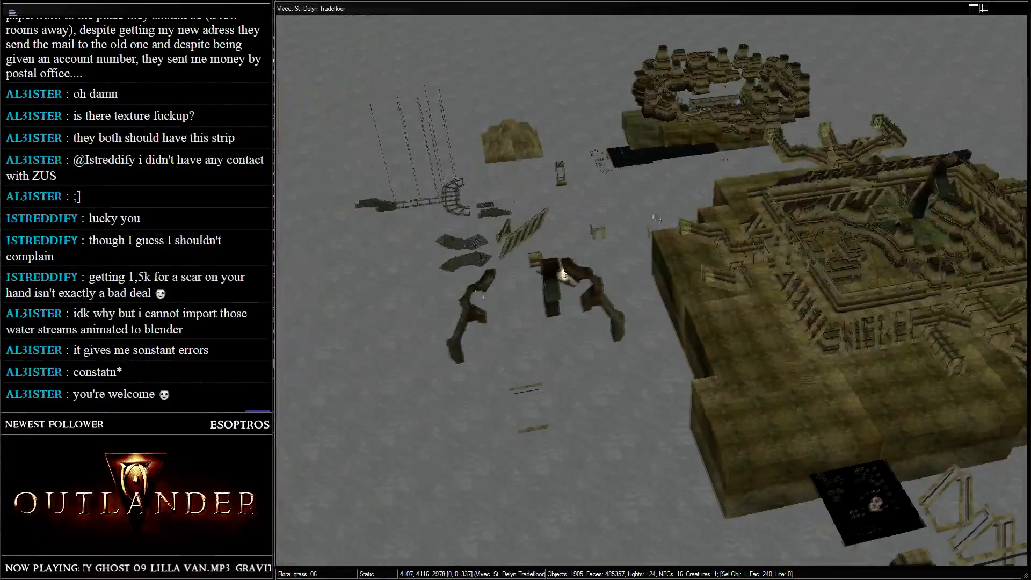
pyautogui.keyDown('shift'); pyautogui.moveTo(654, 218); pyautogui.dragTo(694, 214, button='middle'); pyautogui.keyUp('shift')
pyautogui.scroll(6, 701, 312)
pyautogui.scroll(10, 645, 268)
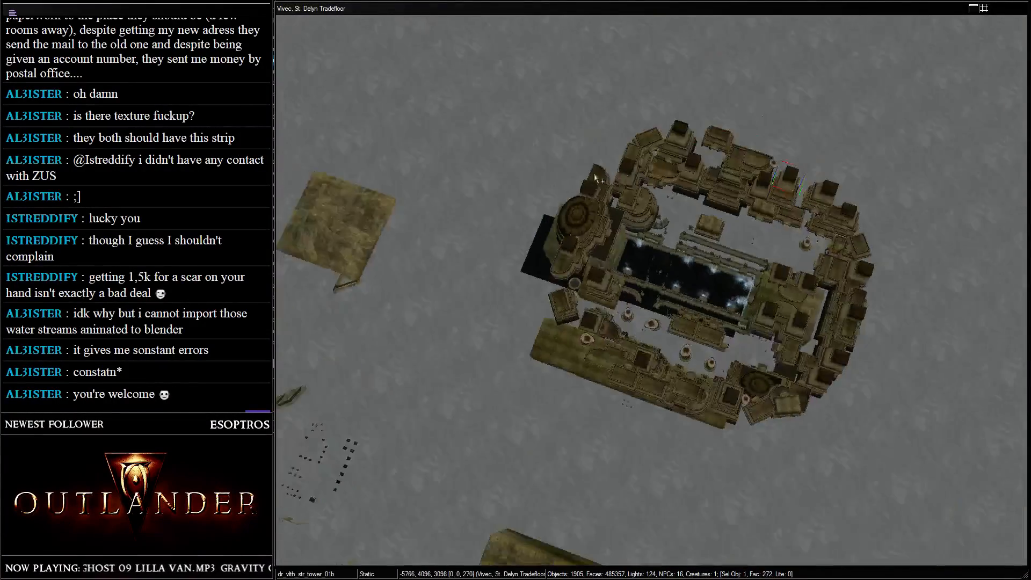
pyautogui.scroll(10, 596, 317)
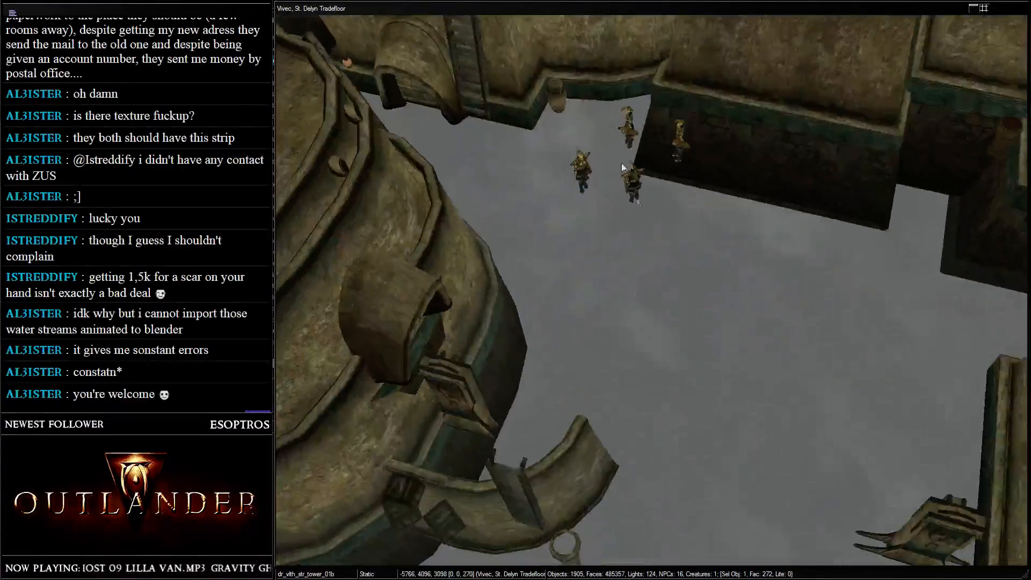
pyautogui.press('Delete')
pyautogui.click(556, 93)
pyautogui.moveTo(684, 177); pyautogui.dragTo(575, 141, button='middle')
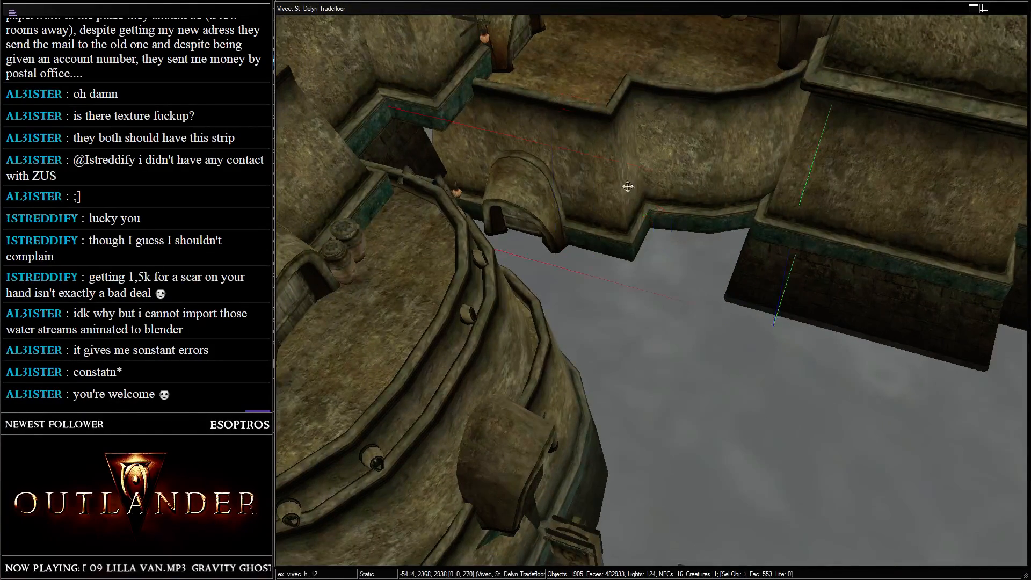
# - Paste the ladder and urn into the tradefloor and drop them onto the ground beside the long flat-roofed building
pyautogui.scroll(-10, 662, 353)
pyautogui.scroll(10, 685, 265)
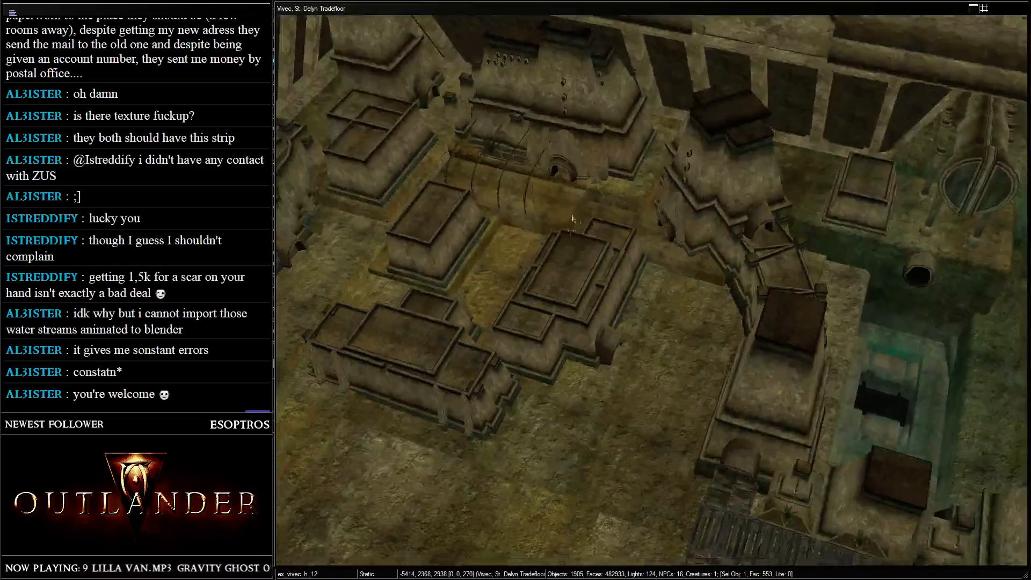
pyautogui.click(573, 218)
pyautogui.keyDown('shift'); pyautogui.moveTo(572, 218); pyautogui.dragTo(702, 233, button='middle'); pyautogui.keyUp('shift')
pyautogui.click(672, 252)
pyautogui.hotkey('ctrl', 'v')
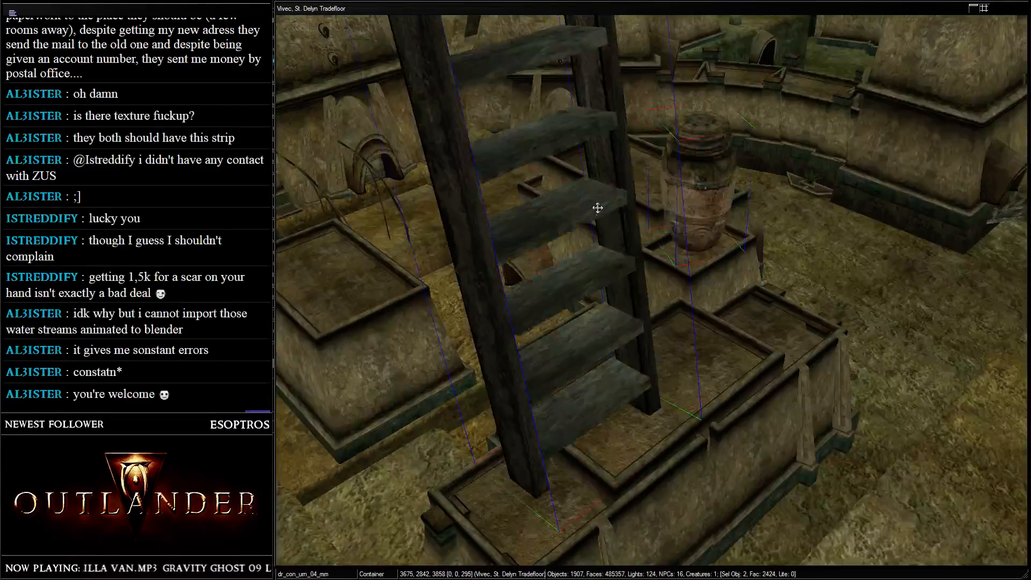
pyautogui.moveTo(596, 207); pyautogui.dragTo(856, 175)
pyautogui.press('f')
# - Try to move the ladder and urn together against the end of the long building's side wall
pyautogui.keyDown('shift'); pyautogui.moveTo(856, 175); pyautogui.dragTo(594, 232, button='middle'); pyautogui.keyUp('shift')
pyautogui.moveTo(561, 231); pyautogui.dragTo(443, 172)
pyautogui.keyDown('shift'); pyautogui.moveTo(442, 169); pyautogui.dragTo(473, 170, button='middle'); pyautogui.keyUp('shift')
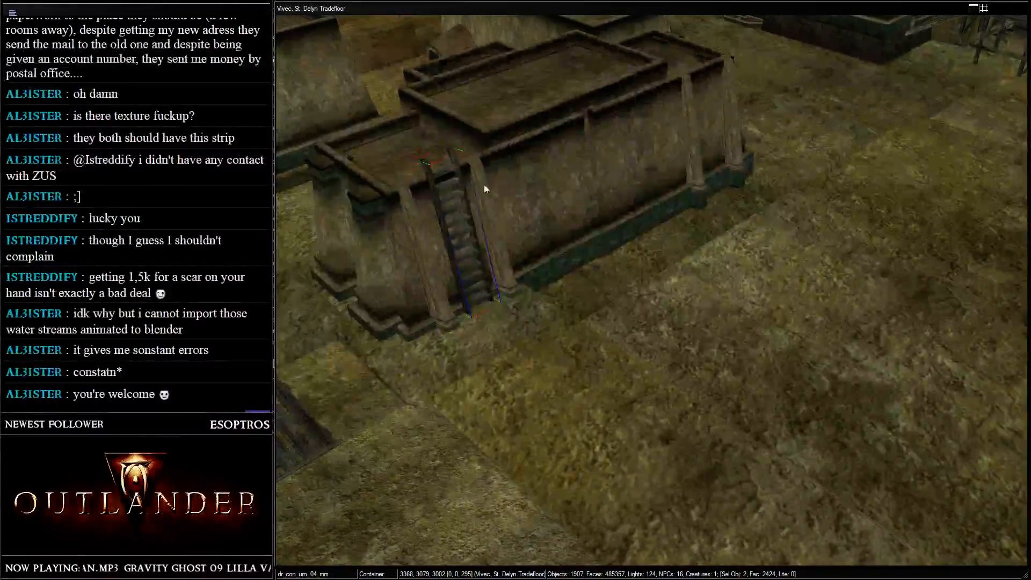
pyautogui.hotkey('ctrl', 'z')
# - Move only the Furn_colony_ladder01 ladder between the wall buttresses of the long building, at about 3415, 2969, 2989
pyautogui.click(597, 228)
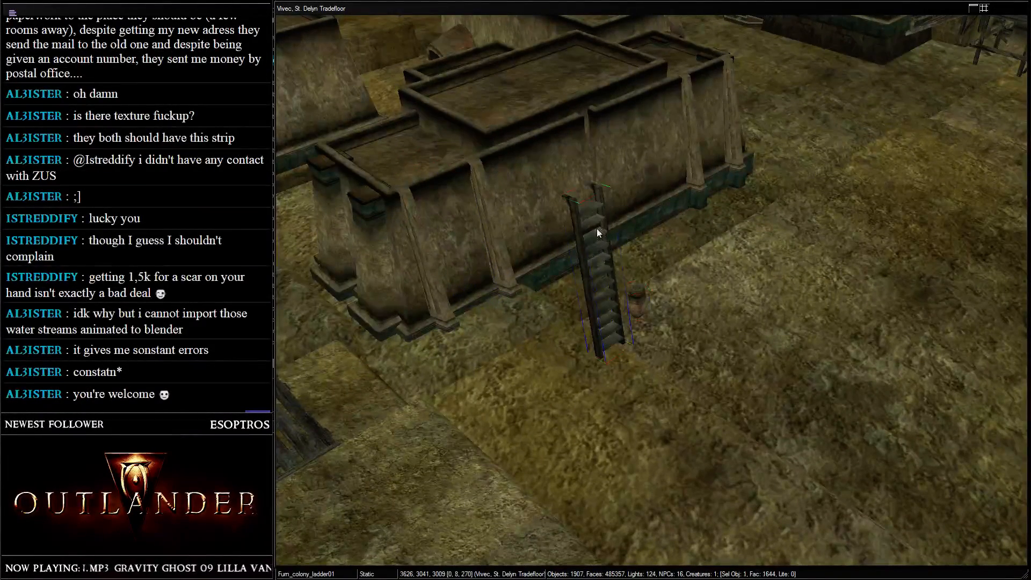
pyautogui.moveTo(595, 237); pyautogui.dragTo(434, 179)
pyautogui.moveTo(434, 179); pyautogui.dragTo(564, 227, button='middle')
pyautogui.scroll(3, 564, 226)
pyautogui.moveTo(563, 227); pyautogui.dragTo(514, 192)
pyautogui.scroll(-4, 773, 262)
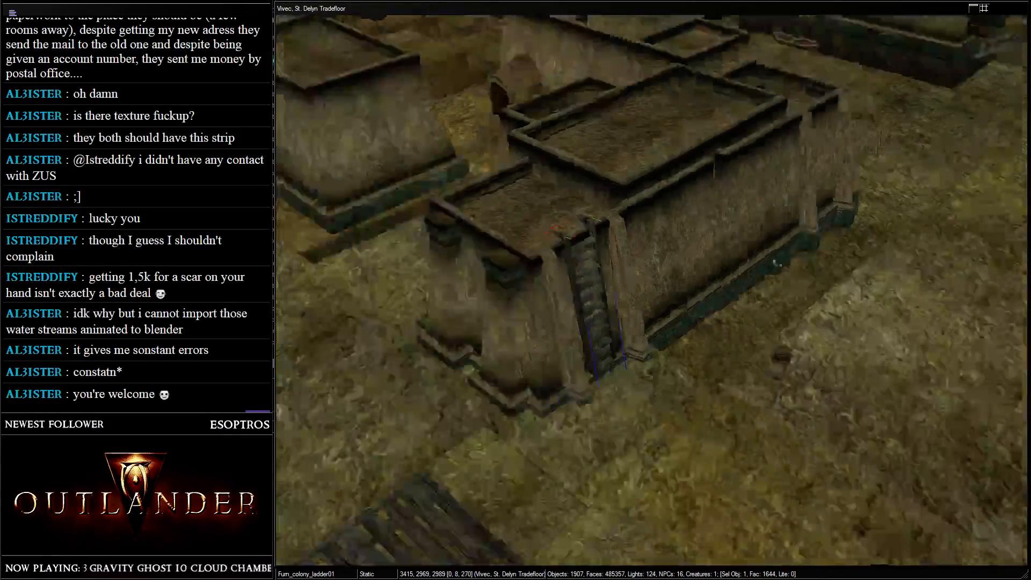
# - Move the dr_con_urn_04_mm urn to the long building's corner near the ladder, at about 3409, 2846, 3034
pyautogui.keyDown('shift'); pyautogui.moveTo(773, 262); pyautogui.dragTo(597, 419, button='middle'); pyautogui.keyUp('shift')
pyautogui.click(586, 409)
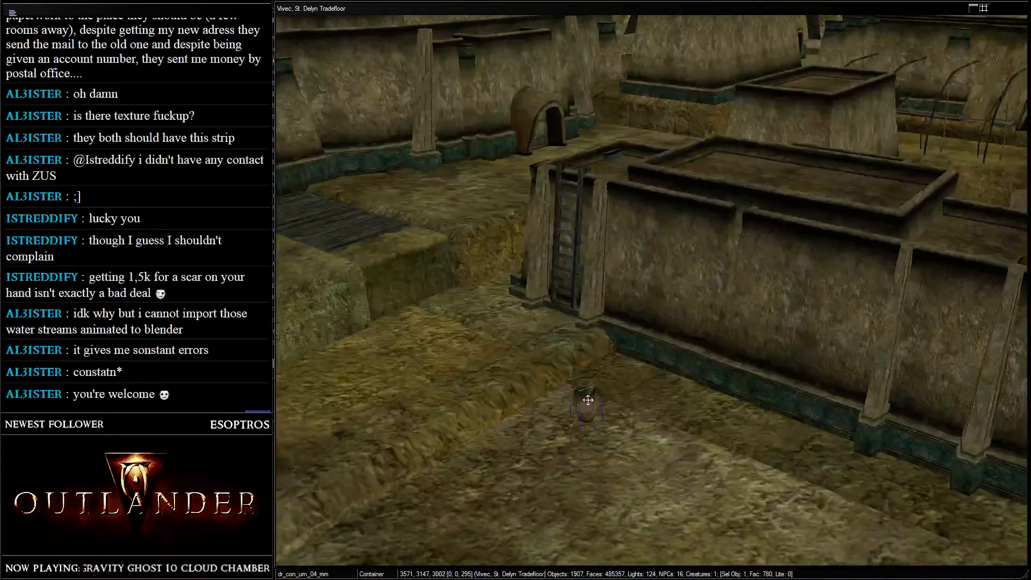
pyautogui.moveTo(584, 396); pyautogui.dragTo(456, 149)
pyautogui.keyDown('shift'); pyautogui.moveTo(456, 150); pyautogui.dragTo(832, 278, button='middle'); pyautogui.keyUp('shift')
pyautogui.scroll(2, 832, 278)
pyautogui.moveTo(837, 333); pyautogui.dragTo(739, 284)
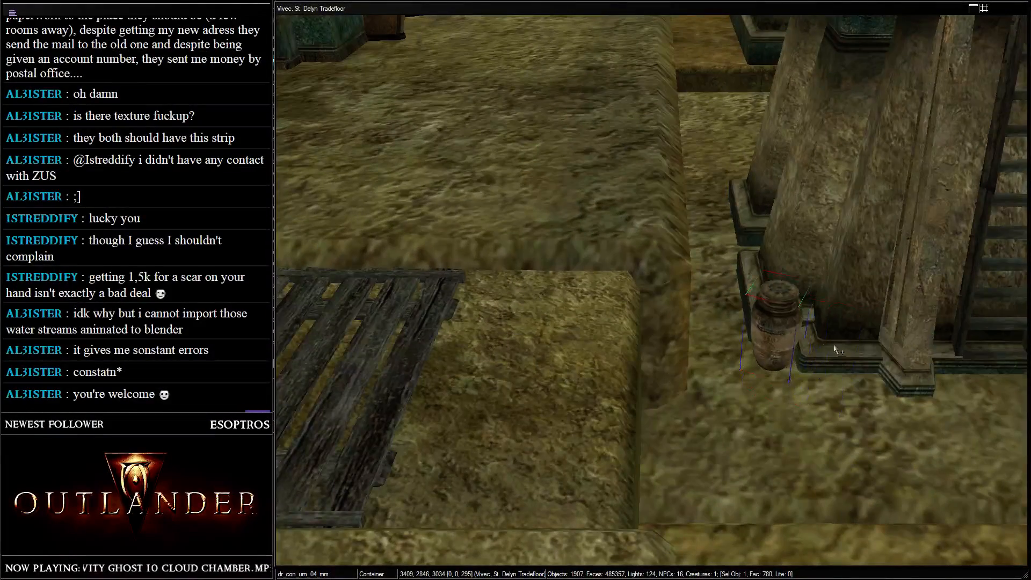
# - Duplicate the dr_con_urn_04_mm urn, place the copy beside it at about 3424, 2871, 3034, and turn the copy
pyautogui.scroll(-1, 738, 228)
pyautogui.keyDown('shift'); pyautogui.moveTo(737, 226); pyautogui.dragTo(716, 297, button='middle'); pyautogui.keyUp('shift')
pyautogui.hotkey('ctrl', 'd')
pyautogui.moveTo(757, 328); pyautogui.dragTo(801, 337)
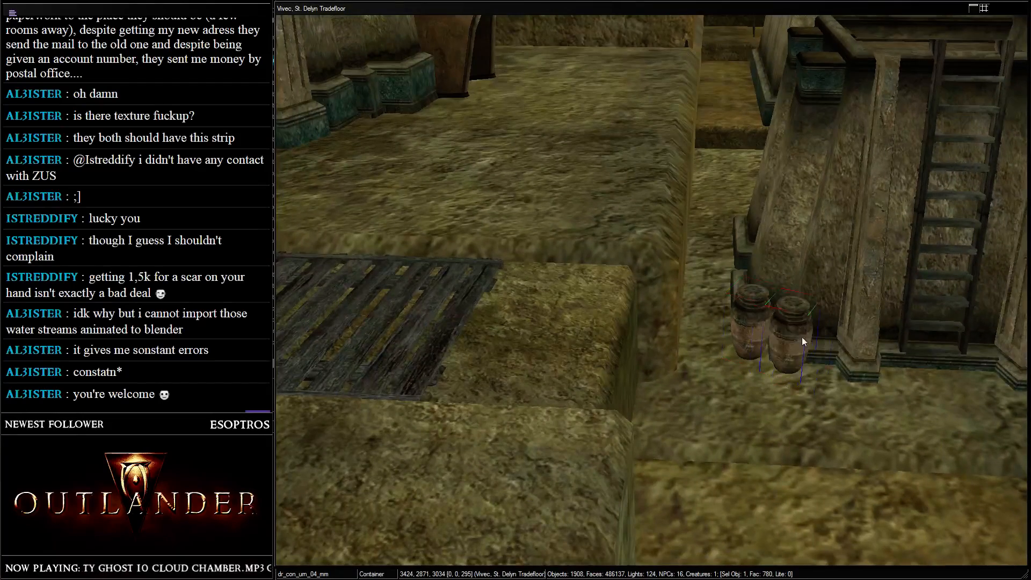
pyautogui.moveTo(802, 337); pyautogui.dragTo(485, 337, button='right')
# - Copy the Furn_colony_ladder01 ladder standing between the wall buttresses of the long building
pyautogui.scroll(-3, 485, 340)
pyautogui.keyDown('shift'); pyautogui.moveTo(486, 341); pyautogui.dragTo(757, 201, button='middle'); pyautogui.keyUp('shift')
pyautogui.click(756, 201)
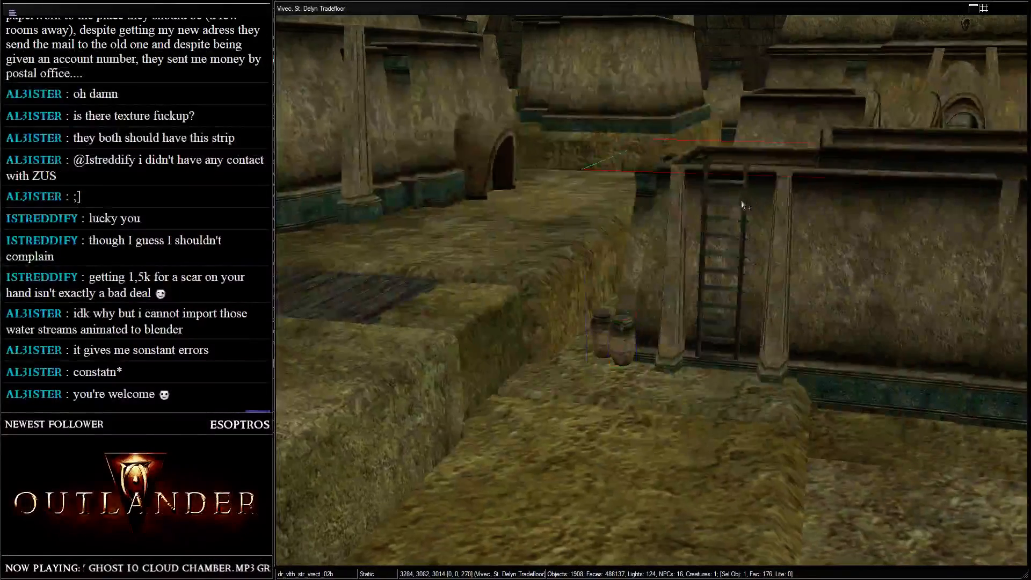
pyautogui.click(741, 202)
# - Paste the ladder beside another flat-roofed building across the tradefloor, at about 4718, 3351, 3122
pyautogui.scroll(-3, 728, 179)
pyautogui.keyDown('shift'); pyautogui.moveTo(788, 161); pyautogui.dragTo(533, 263, button='middle'); pyautogui.keyUp('shift')
pyautogui.press('d')
pyautogui.scroll(-1, 451, 184)
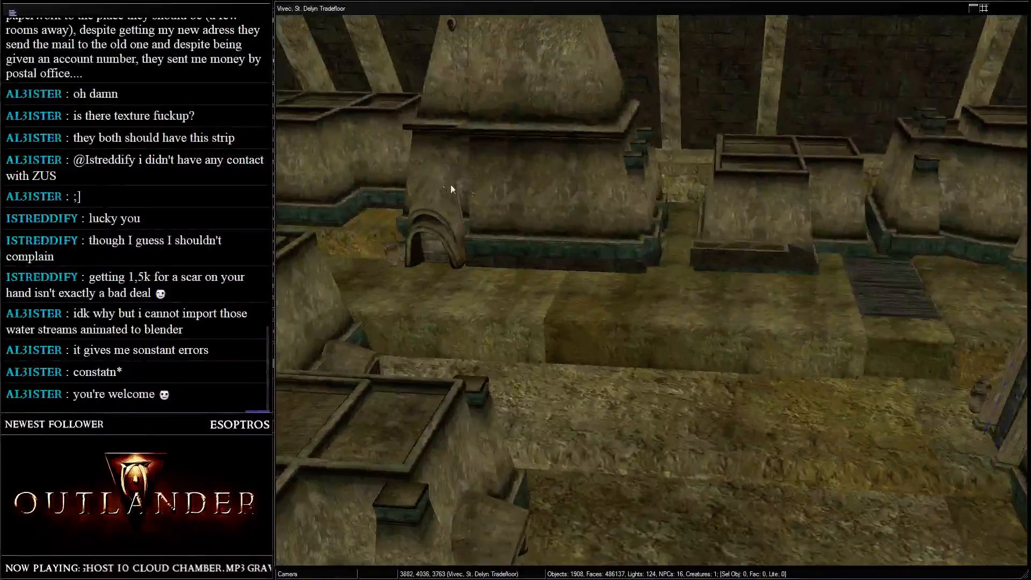
pyautogui.moveTo(451, 185); pyautogui.dragTo(751, 264, button='middle')
pyautogui.click(465, 284)
pyautogui.keyDown('shift'); pyautogui.moveTo(465, 284); pyautogui.dragTo(672, 243, button='middle'); pyautogui.keyUp('shift')
pyautogui.scroll(2, 671, 244)
pyautogui.hotkey('ctrl', 'v')
pyautogui.scroll(-1, 665, 288)
pyautogui.moveTo(665, 288); pyautogui.dragTo(701, 406)
pyautogui.scroll(-1, 701, 406)
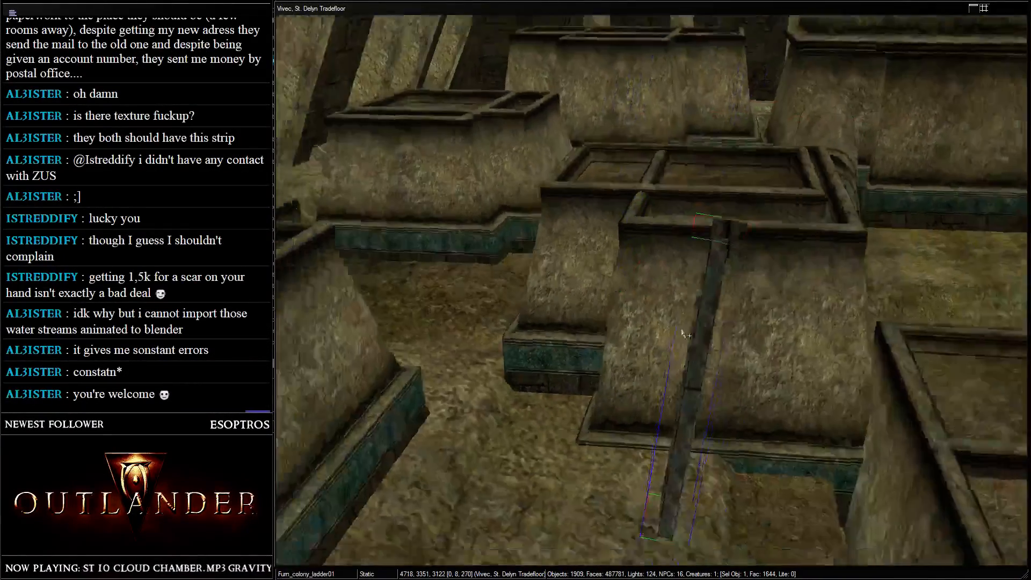
# - Move the pasted ladder to the outer side wall near the building's roof corner, at about 4892, 3077, 3098
pyautogui.moveTo(684, 427); pyautogui.dragTo(732, 347, button='middle')
pyautogui.moveTo(731, 346); pyautogui.dragTo(467, 72)
pyautogui.keyDown('shift'); pyautogui.moveTo(467, 73); pyautogui.dragTo(788, 203, button='middle'); pyautogui.keyUp('shift')
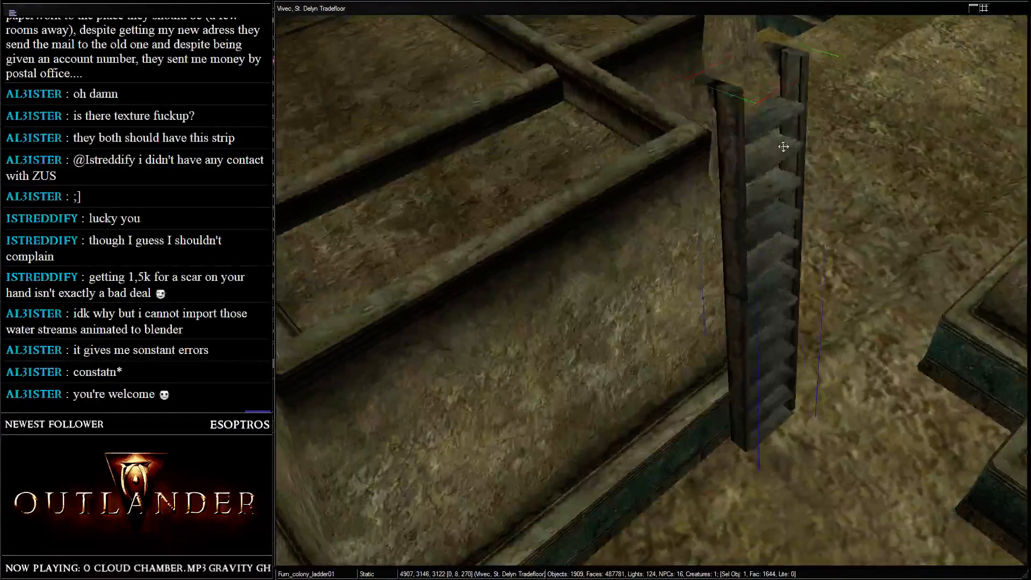
pyautogui.moveTo(782, 145); pyautogui.dragTo(618, 295)
pyautogui.keyDown('shift'); pyautogui.moveTo(617, 295); pyautogui.dragTo(733, 211, button='middle'); pyautogui.keyUp('shift')
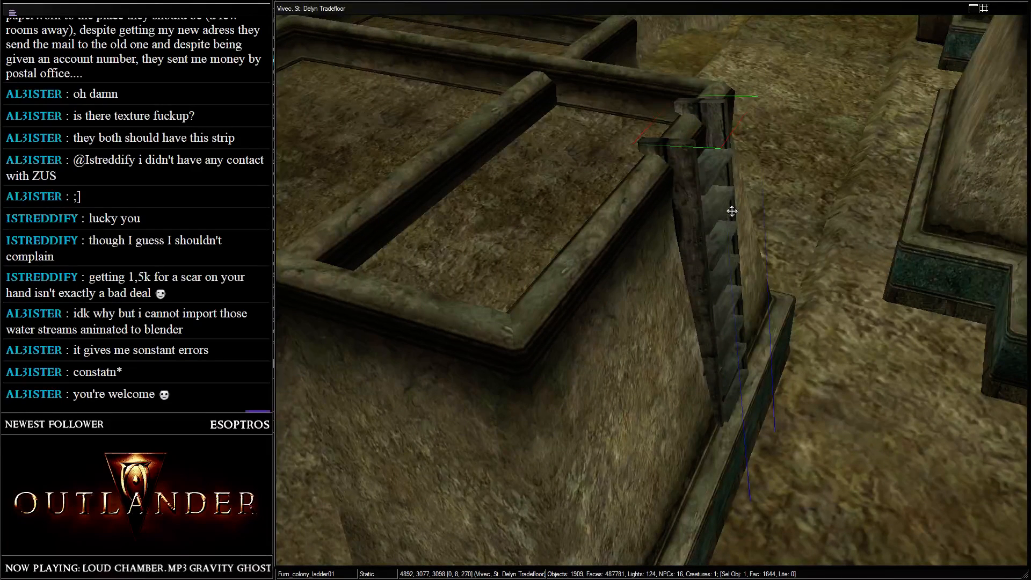
pyautogui.press('f')
pyautogui.press('Delete')
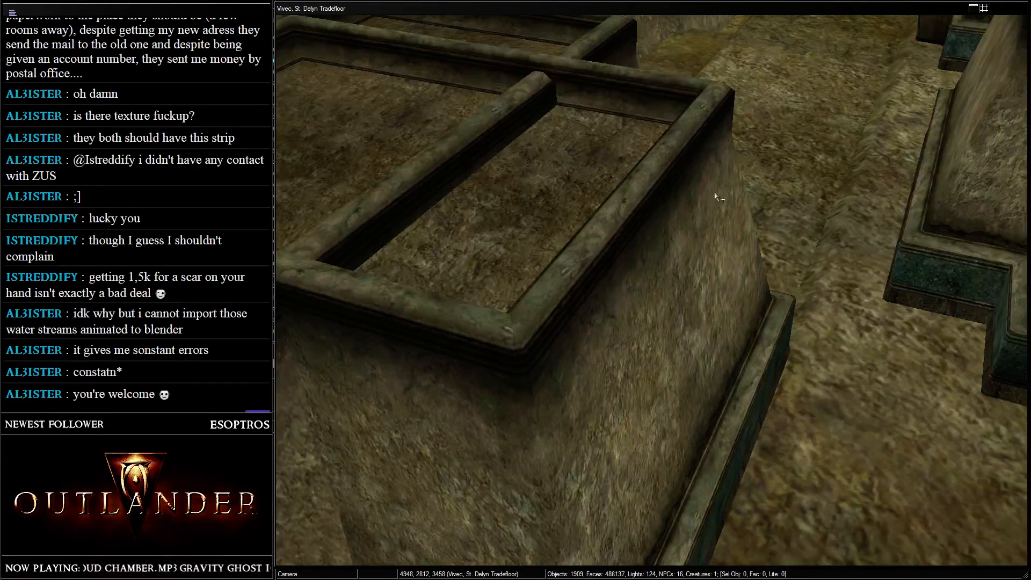
pyautogui.hotkey('ctrl', 'z')
pyautogui.hotkey('ctrl', 'z')
pyautogui.hotkey('ctrl', 'z')
pyautogui.hotkey('ctrl', 'z')
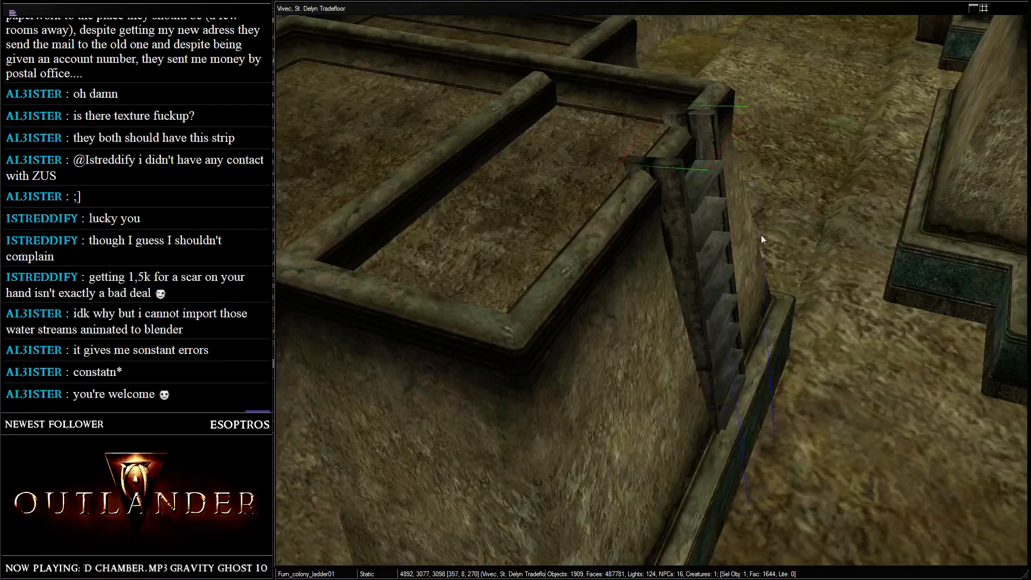
pyautogui.hotkey('ctrl', 'z')
# - Tilt the ladder to 11 degrees and lean it against the building's sloped wall, at about 4907, 3080, 3098
pyautogui.moveTo(712, 207)
pyautogui.mouseDown(button='right')
pyautogui.moveTo(767, 249)
pyautogui.moveTo(702, 181)
pyautogui.moveTo(713, 192)
pyautogui.mouseUp(button='right')
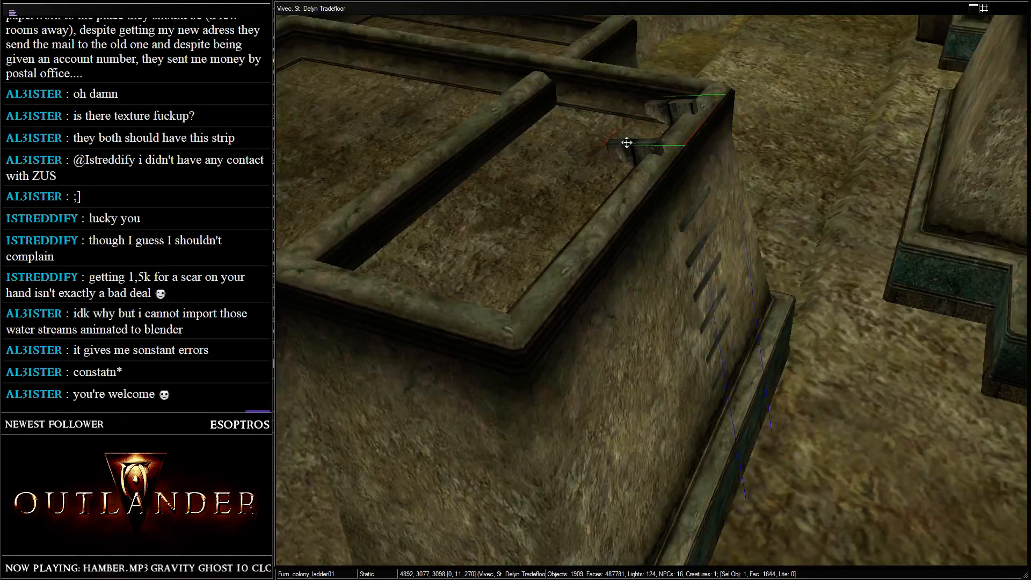
pyautogui.moveTo(626, 142); pyautogui.dragTo(653, 160)
pyautogui.press('shift')
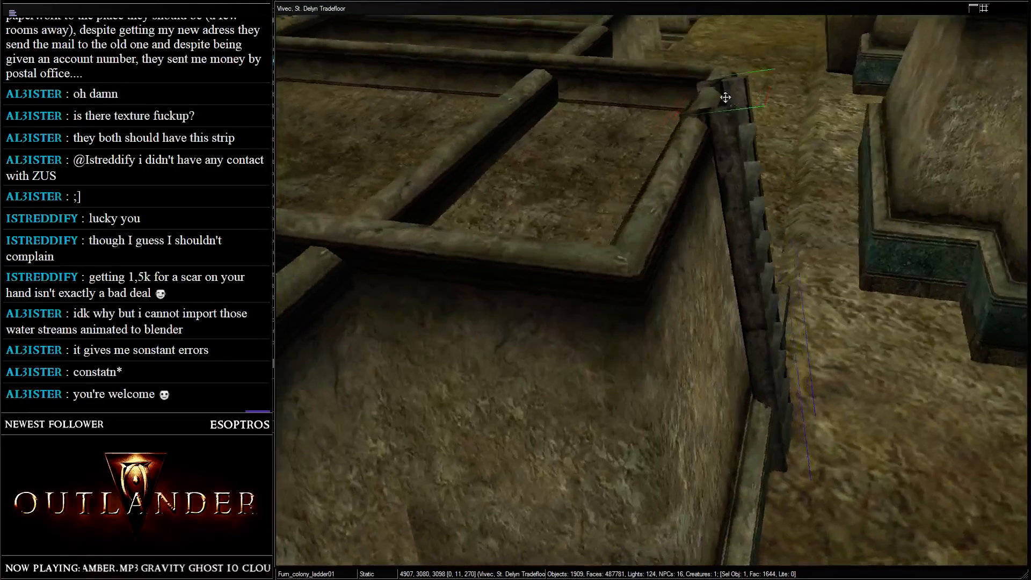
# - Save the plugin with the leaning ladder in place
pyautogui.scroll(-3, 625, 152)
pyautogui.moveTo(624, 151); pyautogui.dragTo(637, 143, button='middle')
pyautogui.keyDown('shift'); pyautogui.moveTo(493, 107); pyautogui.dragTo(505, 152, button='middle'); pyautogui.keyUp('shift')
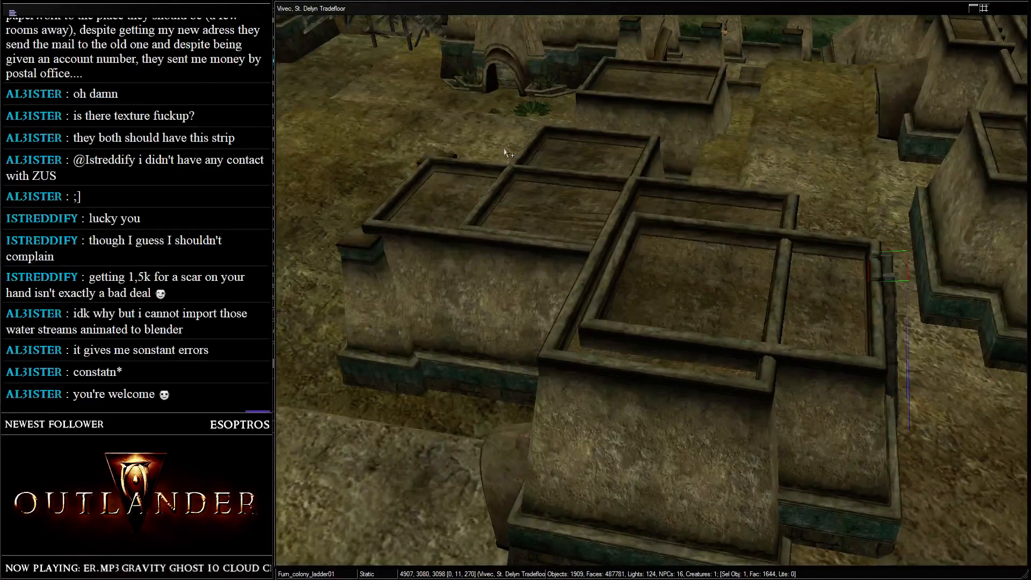
pyautogui.moveTo(509, 153); pyautogui.dragTo(687, 233, button='middle')
pyautogui.hotkey('ctrl', 's')
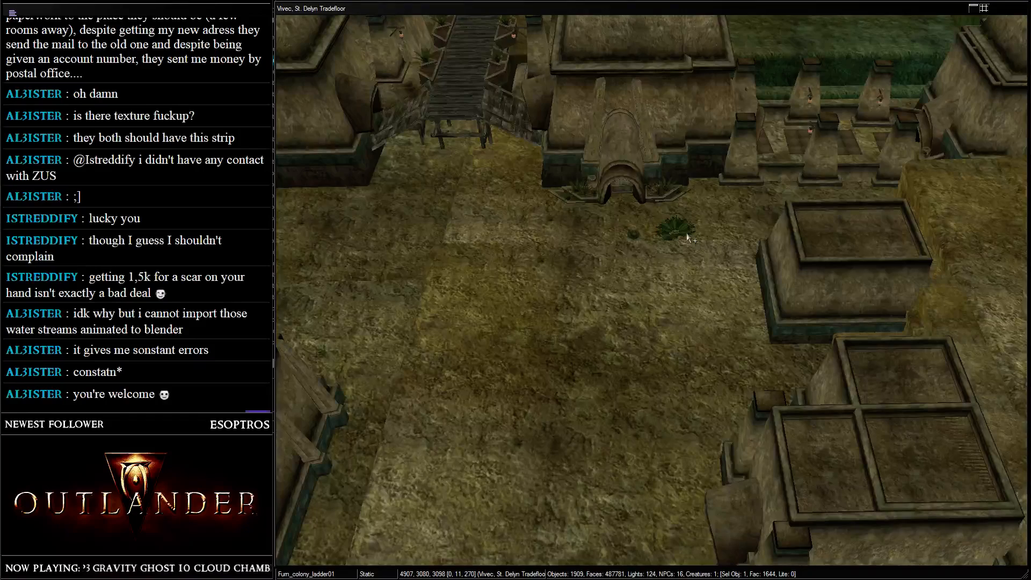
# - Move the Flora_grass_06 plant away from the open ground in front of the arched entrance
pyautogui.scroll(4, 689, 236)
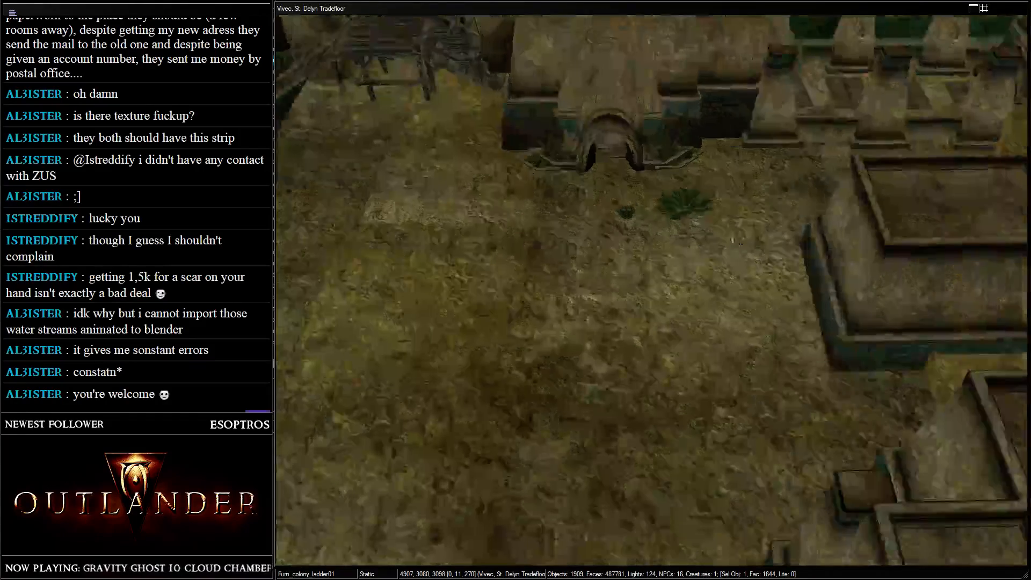
pyautogui.click(709, 219)
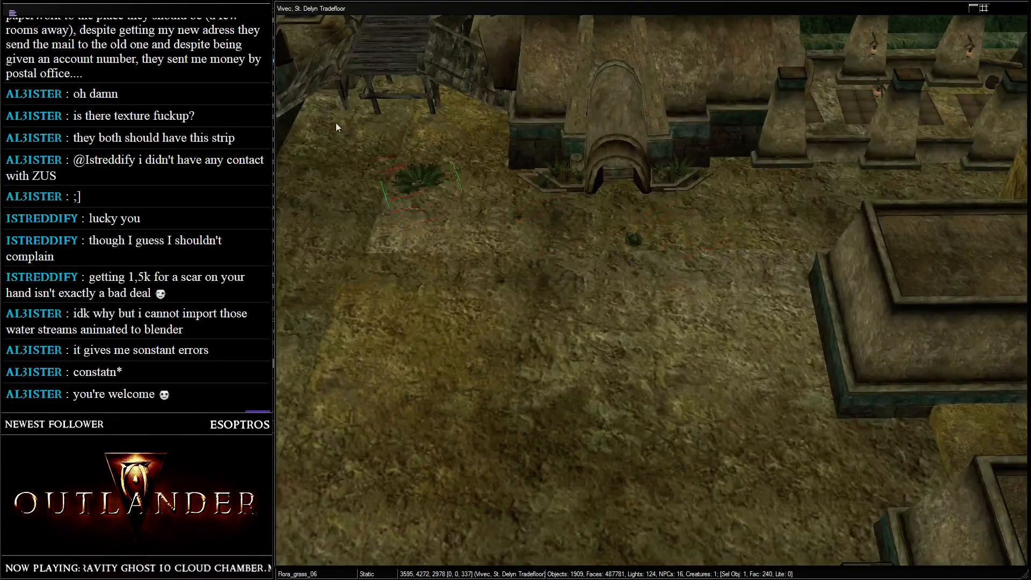
pyautogui.keyDown('shift'); pyautogui.moveTo(703, 225); pyautogui.dragTo(755, 434, button='middle'); pyautogui.keyUp('shift')
pyautogui.moveTo(756, 434); pyautogui.dragTo(557, 196)
pyautogui.keyDown('shift'); pyautogui.moveTo(608, 347); pyautogui.dragTo(551, 172, button='middle'); pyautogui.keyUp('shift')
# - Select the dr_con_urn_04_mm urn beside the doorway at the top of the wooden stairs
pyautogui.click(572, 203)
pyautogui.scroll(7, 612, 221)
pyautogui.moveTo(612, 221); pyautogui.dragTo(630, 152, button='middle')
pyautogui.click(635, 199)
pyautogui.scroll(5, 636, 198)
pyautogui.moveTo(636, 198); pyautogui.dragTo(630, 267, button='middle')
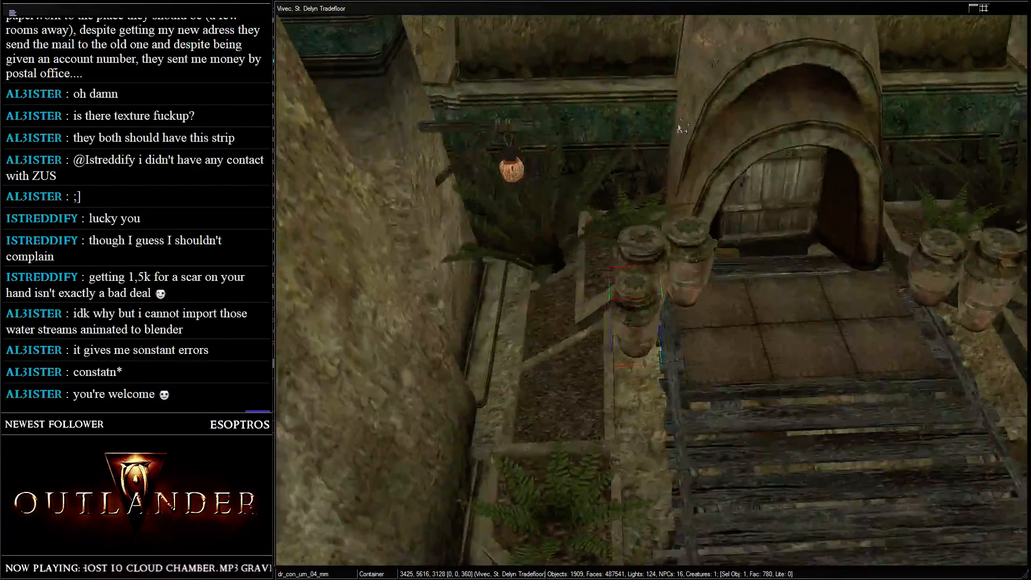
pyautogui.hotkey('ctrl', 'v')
pyautogui.moveTo(653, 527); pyautogui.dragTo(759, 433)
pyautogui.press('Delete')
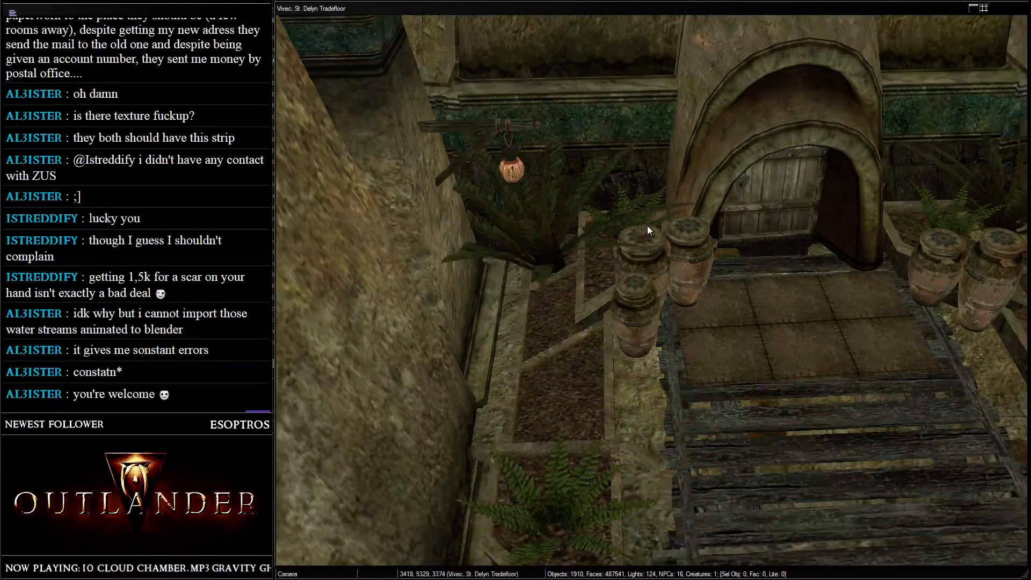
# - Copy the five urns flanking the stair-top doorway, and try placing duplicates of them over the stairs
pyautogui.click(647, 217)
pyautogui.scroll(-5, 647, 217)
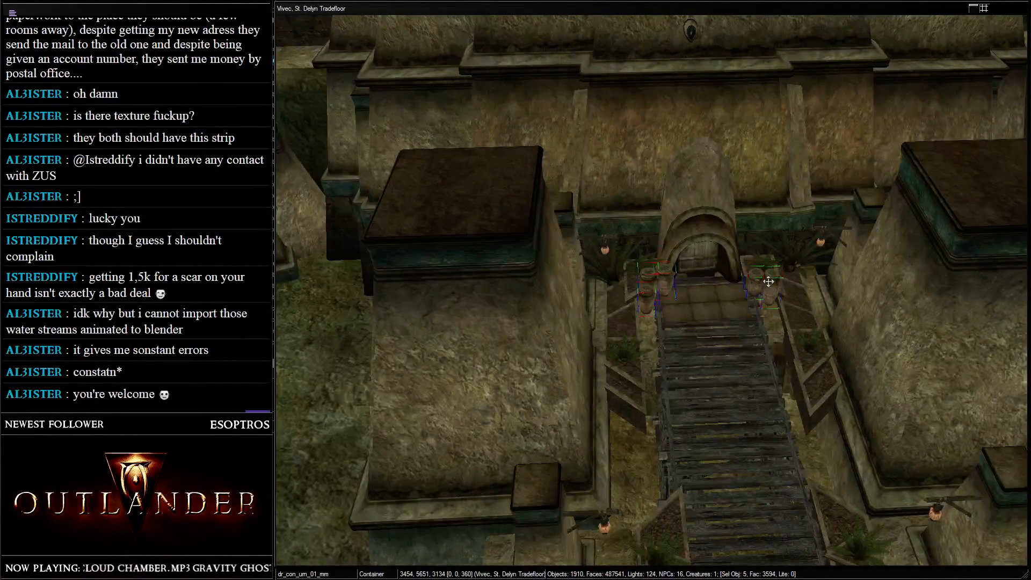
pyautogui.moveTo(770, 288); pyautogui.dragTo(762, 405)
pyautogui.press('Delete')
# - Paste the five urns near the flat-roofed building's arched doorway and drop them onto the ground
pyautogui.click(891, 350)
pyautogui.press('shift')
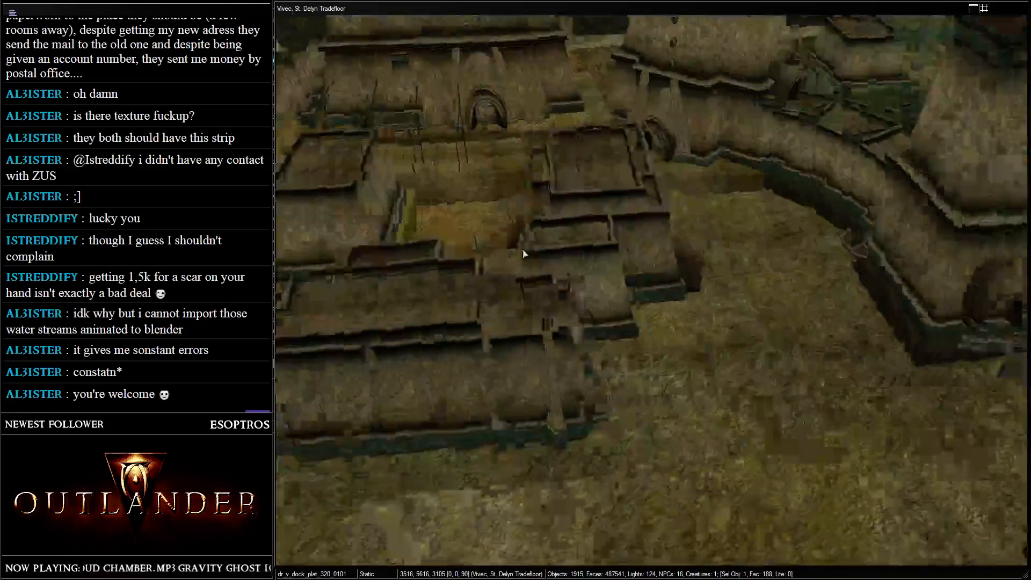
pyautogui.click(686, 213)
pyautogui.press('shift')
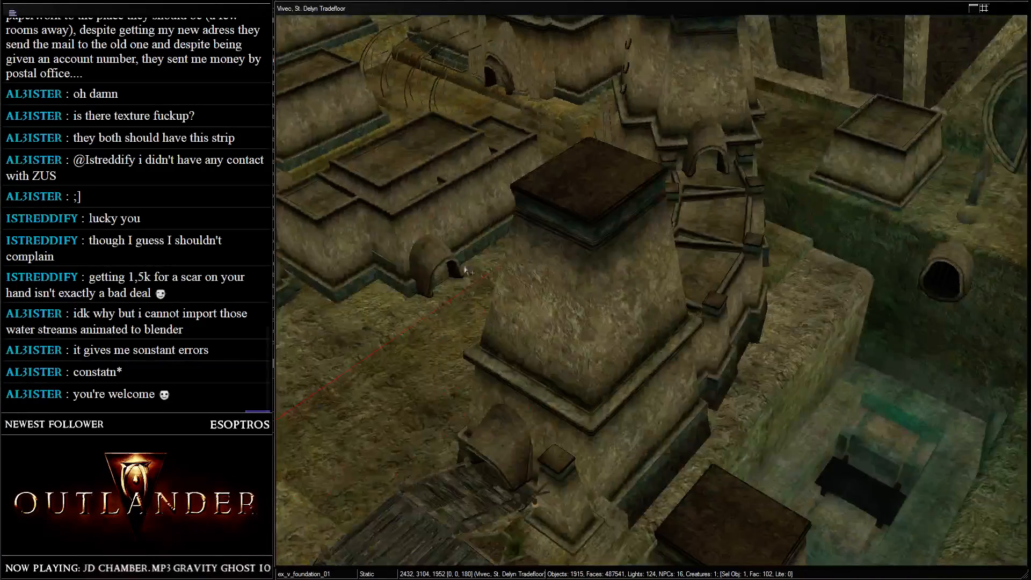
pyautogui.moveTo(385, 254); pyautogui.dragTo(720, 170, button='middle')
pyautogui.press('shift')
pyautogui.scroll(5, 644, 387)
pyautogui.scroll(3, 720, 171)
pyautogui.scroll(-3, 720, 171)
pyautogui.hotkey('ctrl', 'v')
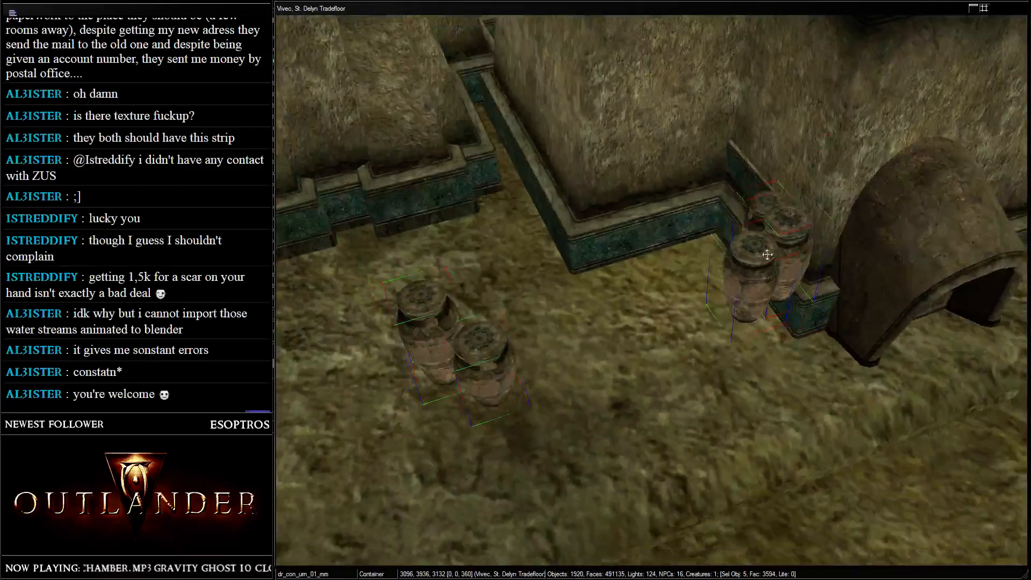
pyautogui.press('f')
pyautogui.scroll(-2, 780, 307)
pyautogui.moveTo(780, 307); pyautogui.dragTo(755, 230, button='middle')
pyautogui.press('shift')
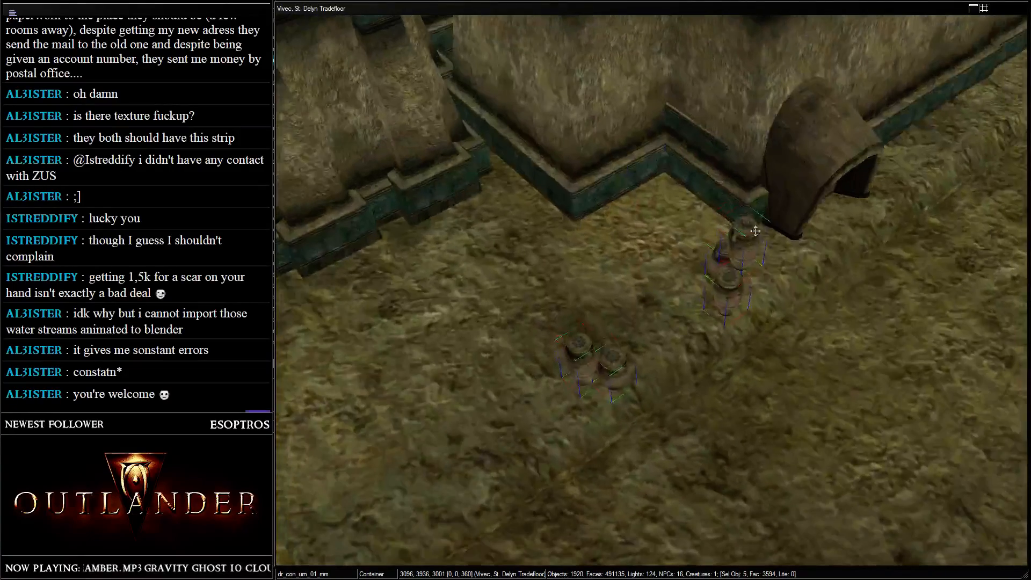
# - Group three of the urns, turn them, and fit them into the wall corner beside the arched doorway, at about 3014, 3743, 3005
pyautogui.press('d')
pyautogui.moveTo(742, 247); pyautogui.dragTo(751, 248)
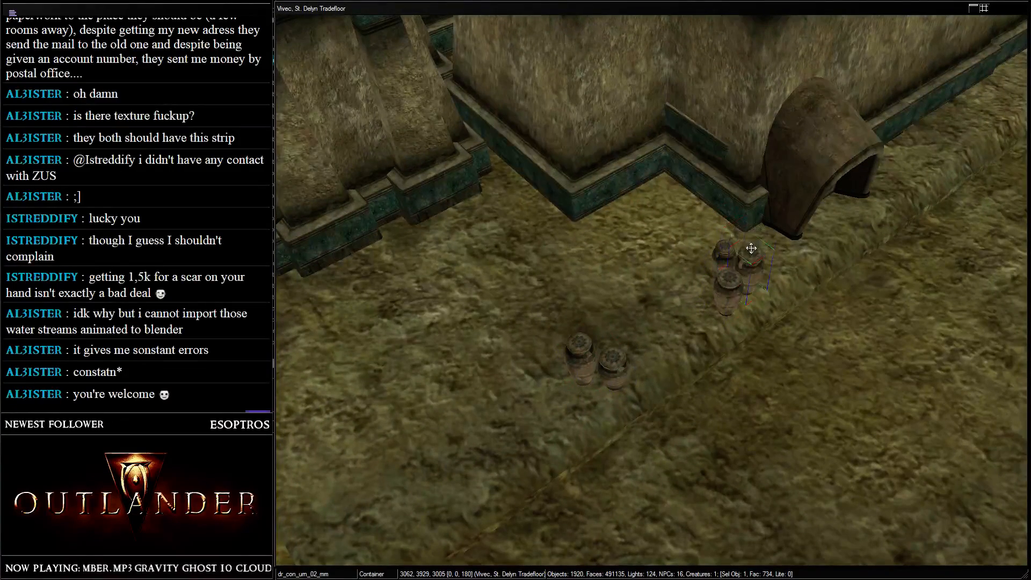
pyautogui.moveTo(733, 290); pyautogui.dragTo(663, 151)
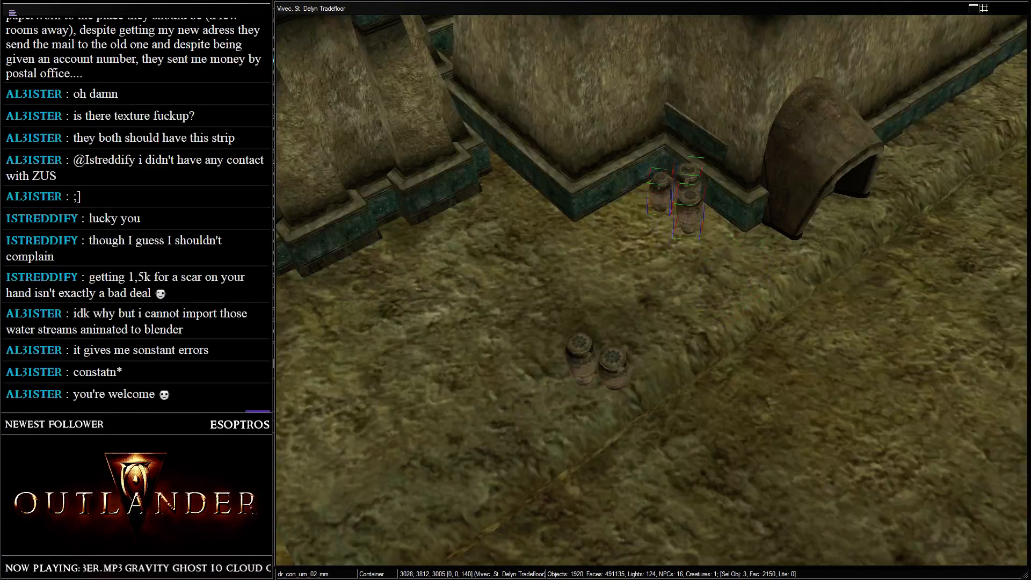
pyautogui.moveTo(667, 191); pyautogui.dragTo(649, 137)
pyautogui.keyDown('shift'); pyautogui.moveTo(649, 140); pyautogui.dragTo(616, 314, button='middle'); pyautogui.keyUp('shift')
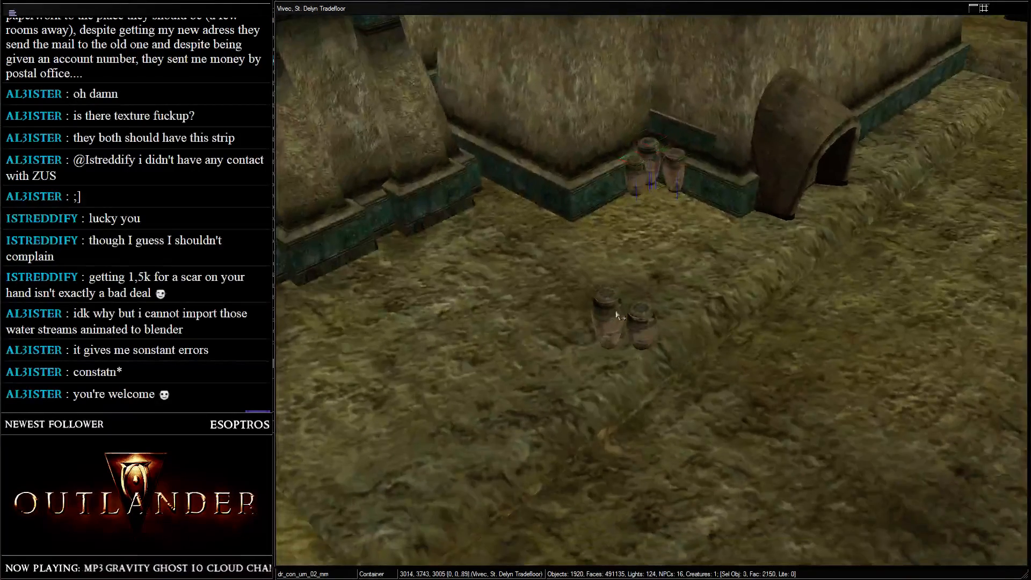
# - Move the remaining two urns against the wall on the doorway's other side, at about 2838, 3891, 3004
pyautogui.moveTo(638, 316); pyautogui.dragTo(988, 22)
pyautogui.keyDown('shift'); pyautogui.moveTo(988, 21); pyautogui.dragTo(542, 225, button='middle'); pyautogui.keyUp('shift')
pyautogui.moveTo(625, 250); pyautogui.dragTo(581, 238)
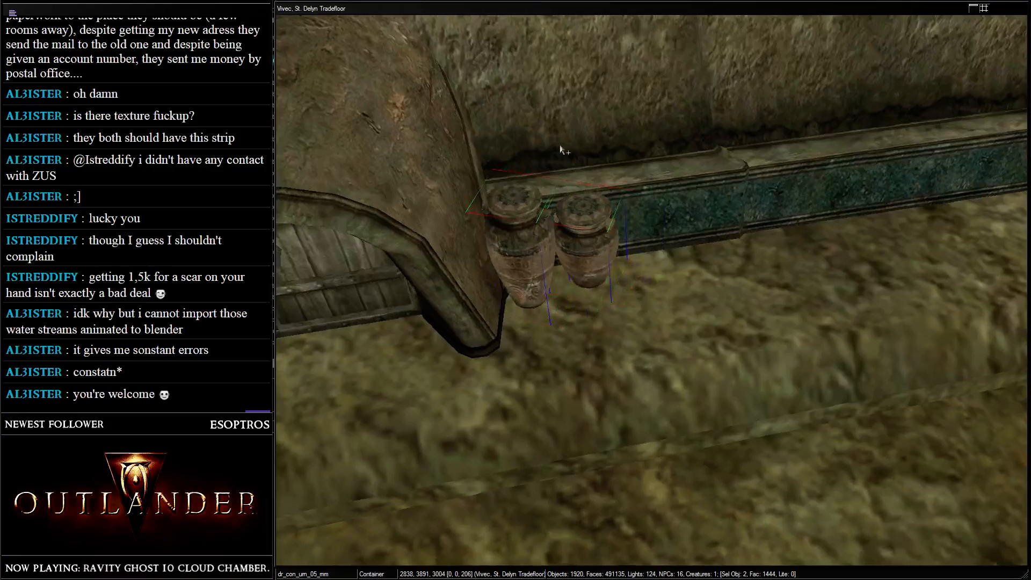
# - Save the plugin with the urns arranged around the arched doorway
pyautogui.scroll(-1, 609, 139)
pyautogui.keyDown('shift'); pyautogui.moveTo(559, 150); pyautogui.dragTo(677, 185, button='middle'); pyautogui.keyUp('shift')
pyautogui.click(635, 110)
pyautogui.scroll(-3, 636, 110)
pyautogui.scroll(-4, 635, 110)
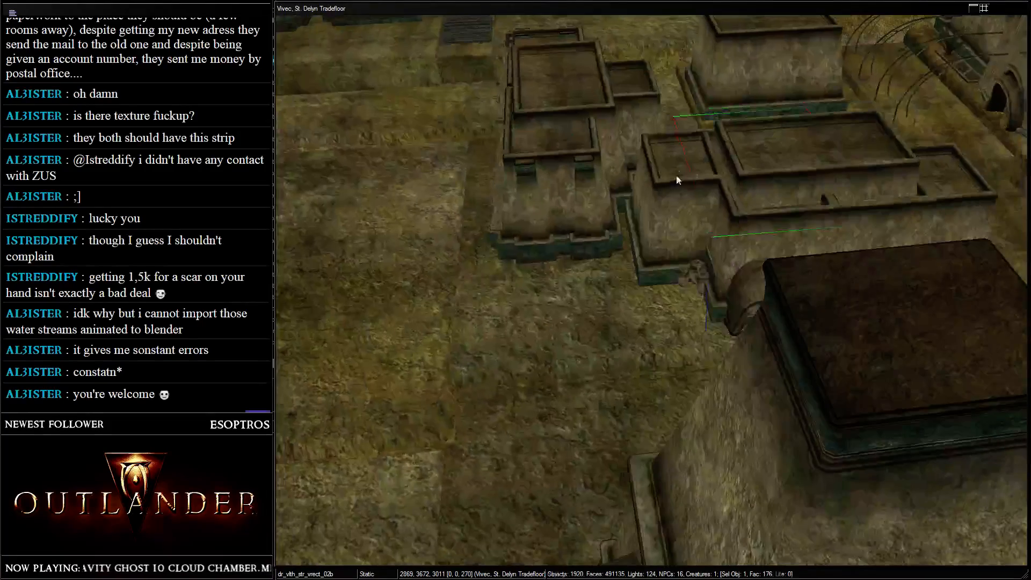
pyautogui.hotkey('ctrl', 's')
# - Copy the ten small baskets from the black marker board of spare objects outside the tradefloor
pyautogui.scroll(-3, 624, 188)
pyautogui.keyDown('shift'); pyautogui.moveTo(449, 163); pyautogui.dragTo(601, 274, button='middle'); pyautogui.keyUp('shift')
pyautogui.scroll(-3, 624, 188)
pyautogui.scroll(4, 626, 215)
pyautogui.keyDown('shift'); pyautogui.moveTo(598, 136); pyautogui.dragTo(561, 221, button='middle'); pyautogui.keyUp('shift')
pyautogui.click(626, 226)
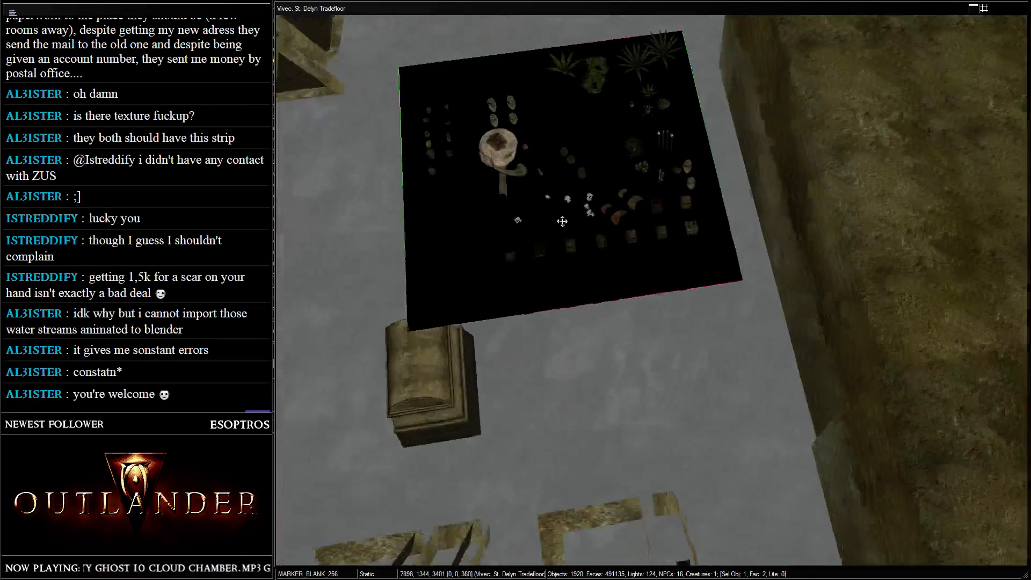
pyautogui.scroll(4, 507, 204)
pyautogui.moveTo(371, 33); pyautogui.dragTo(484, 118, button='middle')
pyautogui.moveTo(399, 37); pyautogui.dragTo(524, 221)
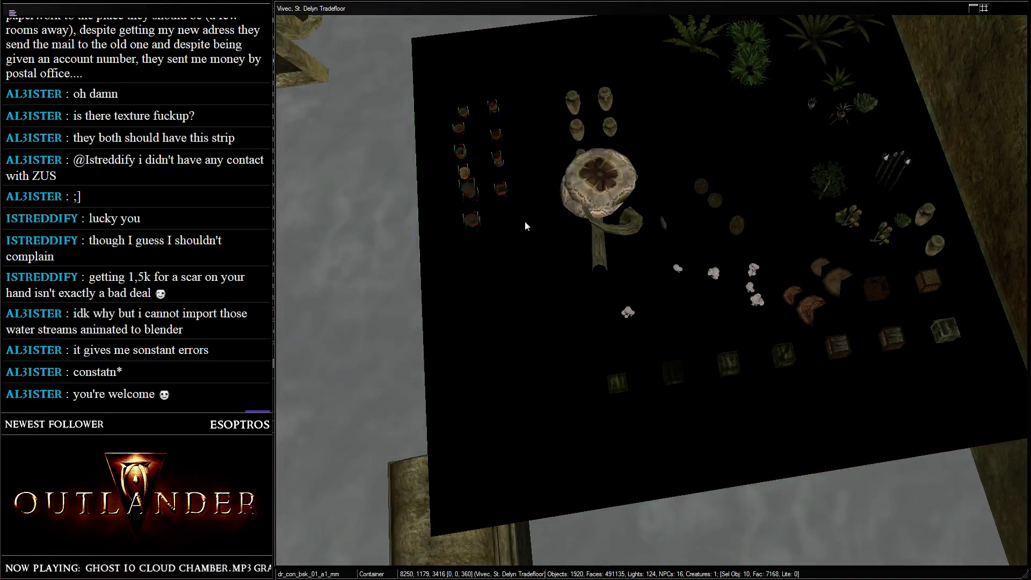
pyautogui.press('d')
# - Paste the ten baskets in front of the arched doorway and drop them onto the ground
pyautogui.scroll(-1, 688, 220)
pyautogui.click(635, 214)
pyautogui.scroll(-5, 635, 215)
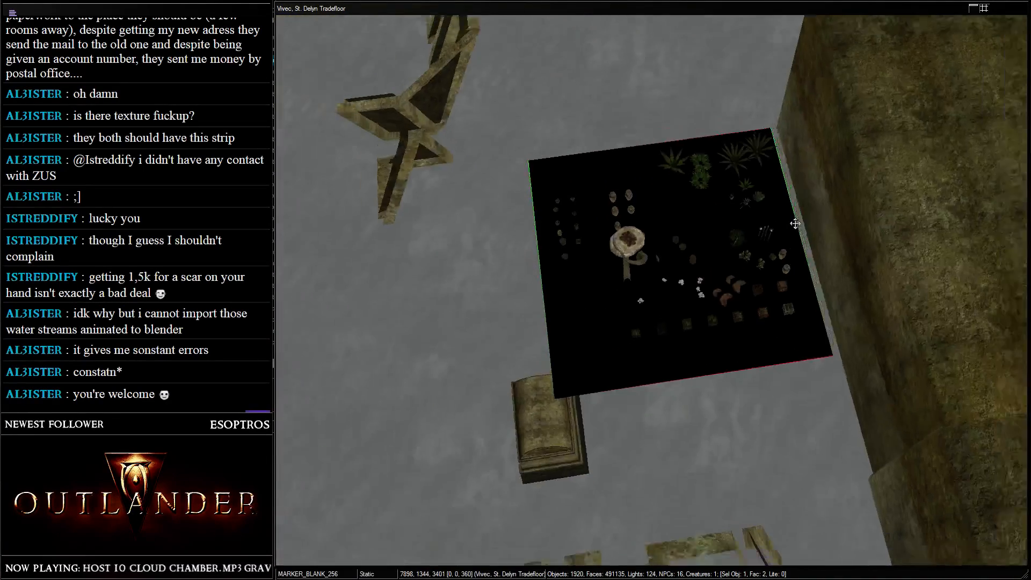
pyautogui.moveTo(794, 222); pyautogui.dragTo(107, 22, button='middle')
pyautogui.moveTo(902, 215); pyautogui.dragTo(701, 208, button='middle')
pyautogui.click(773, 197)
pyautogui.scroll(4, 701, 209)
pyautogui.scroll(10, 697, 207)
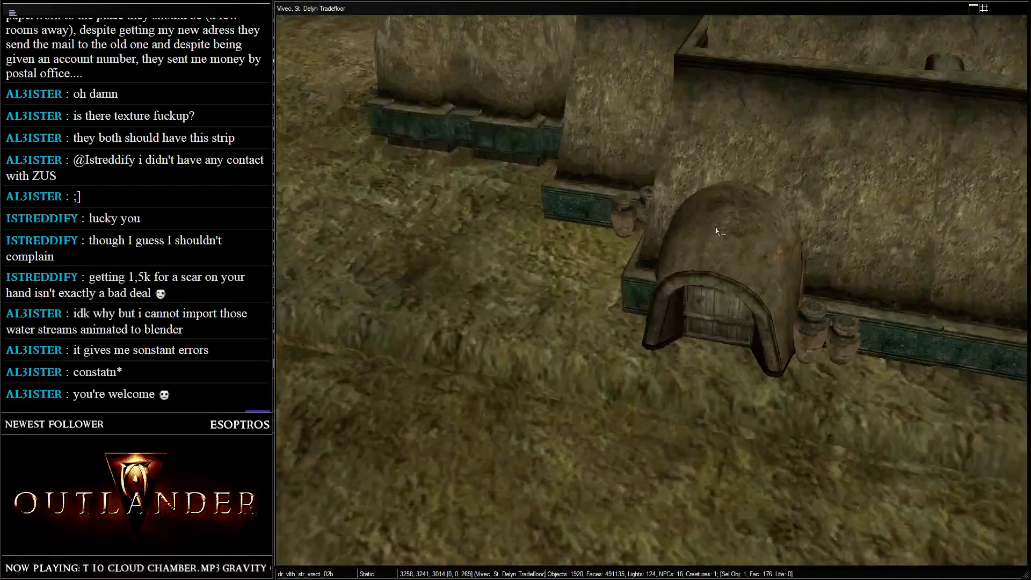
pyautogui.hotkey('ctrl', 'v')
pyautogui.moveTo(594, 157); pyautogui.dragTo(649, 139)
pyautogui.keyDown('shift'); pyautogui.moveTo(647, 137); pyautogui.dragTo(690, 231, button='middle'); pyautogui.keyUp('shift')
pyautogui.press('f')
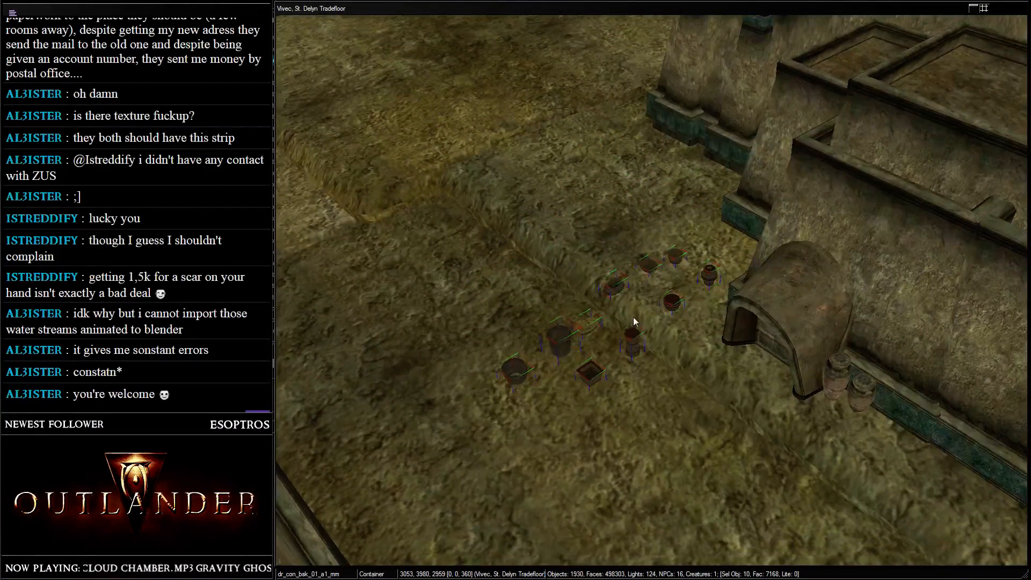
# - Shift the ten baskets together near the arched doorway and drop them onto the ground again
pyautogui.moveTo(631, 289); pyautogui.dragTo(628, 248)
pyautogui.press('f')
pyautogui.keyDown('shift'); pyautogui.moveTo(627, 248); pyautogui.dragTo(579, 333, button='middle'); pyautogui.keyUp('shift')
# - Select only the row of six baskets farther from the doorway and lower them onto the ground
pyautogui.click(640, 282)
pyautogui.moveTo(509, 188); pyautogui.dragTo(775, 286)
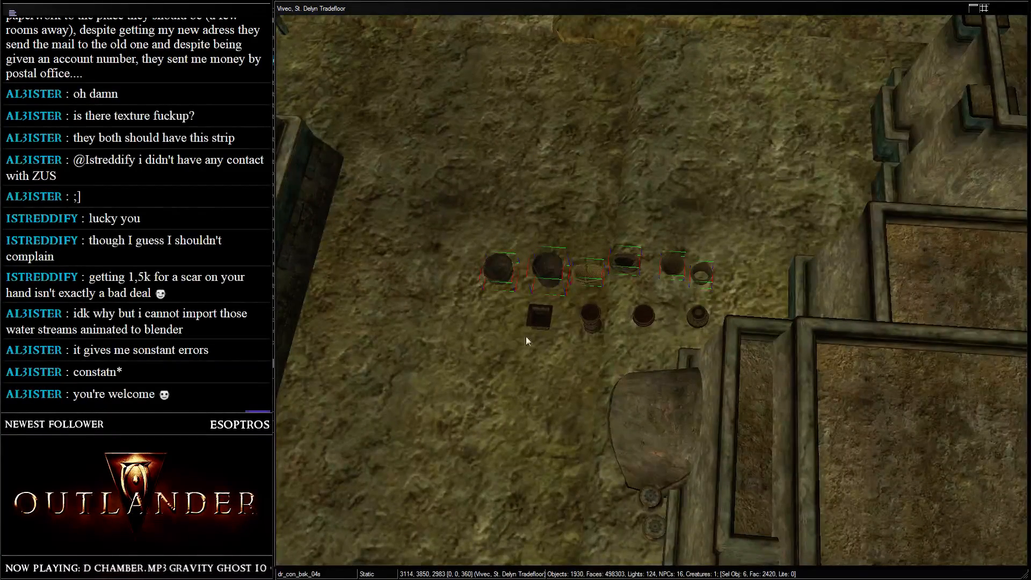
pyautogui.doubleClick(537, 405)
pyautogui.press('Escape')
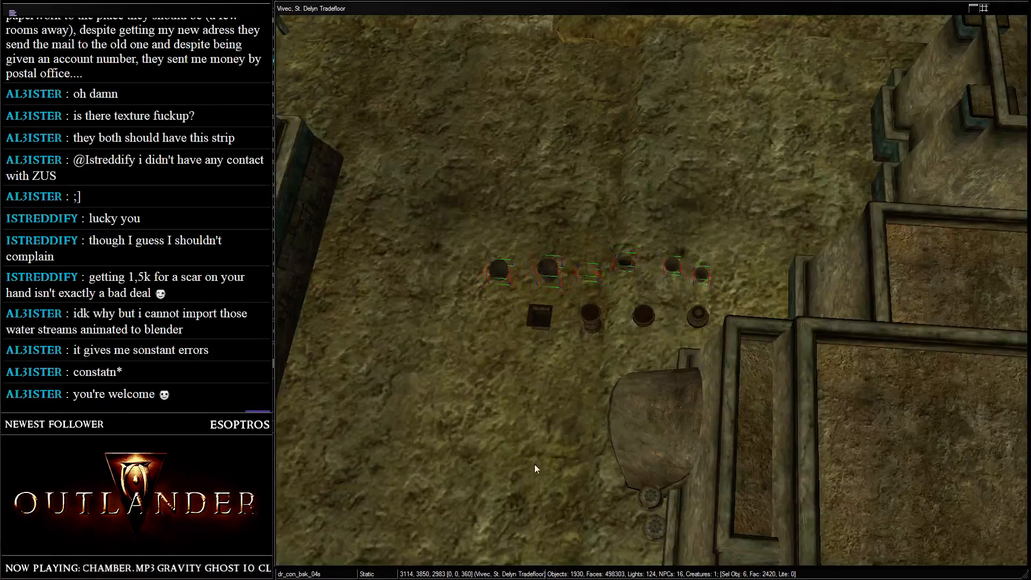
pyautogui.keyDown('shift'); pyautogui.moveTo(534, 464); pyautogui.dragTo(907, 276, button='middle'); pyautogui.keyUp('shift')
pyautogui.scroll(3, 907, 276)
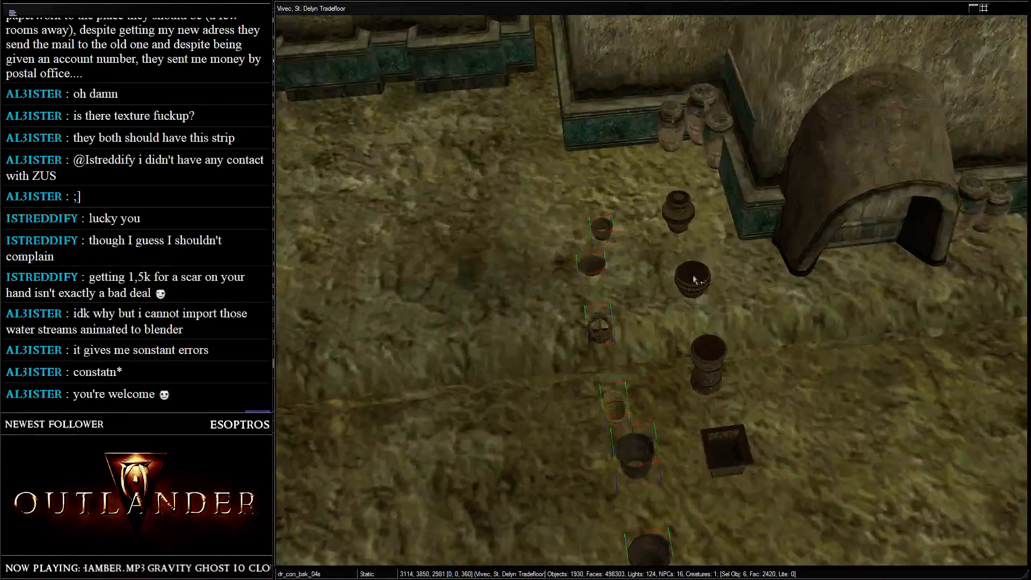
# - Move the wide basket and the lidded basket together into the wall corner beside the arched doorway
pyautogui.moveTo(693, 279); pyautogui.dragTo(792, 191)
pyautogui.keyDown('shift'); pyautogui.moveTo(791, 191); pyautogui.dragTo(648, 203, button='middle'); pyautogui.keyUp('shift')
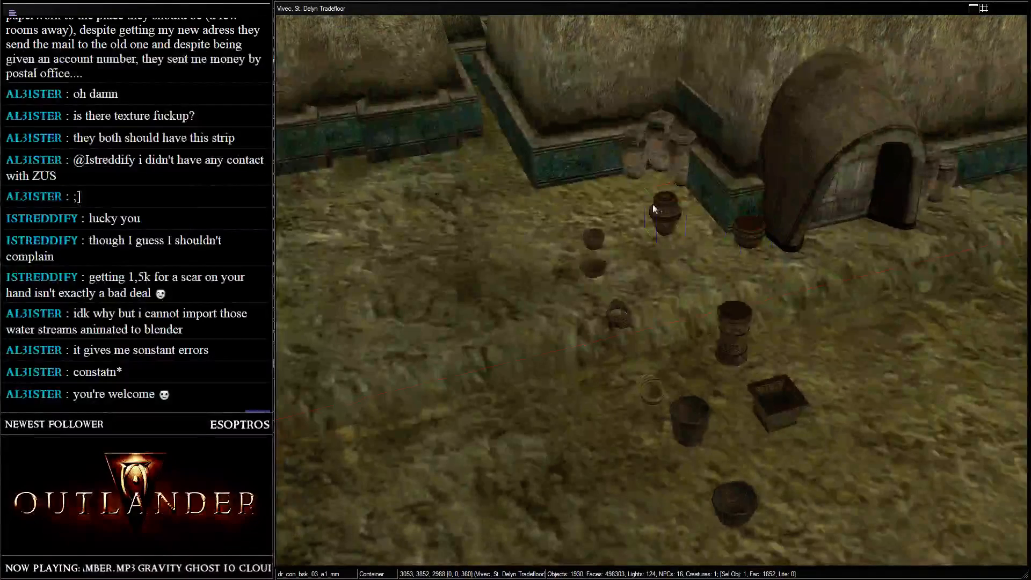
pyautogui.moveTo(652, 205); pyautogui.dragTo(740, 236)
pyautogui.keyDown('shift'); pyautogui.moveTo(740, 236); pyautogui.dragTo(736, 348, button='middle'); pyautogui.keyUp('shift')
pyautogui.click(736, 348)
pyautogui.press('d')
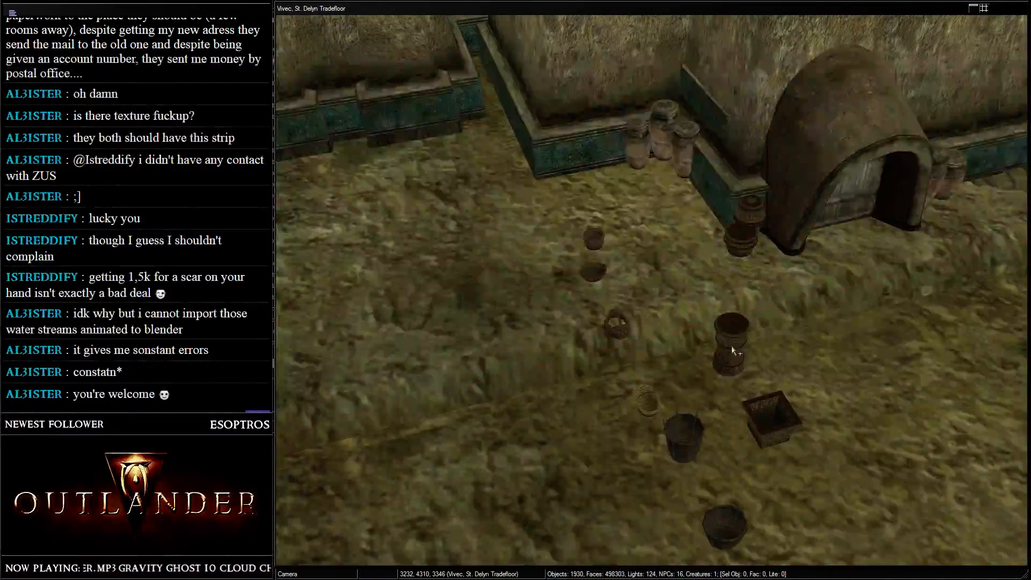
# - Move the tall basket to the opposite side of the arched doorway, next to the urns
pyautogui.click(732, 344)
pyautogui.moveTo(732, 344); pyautogui.dragTo(886, 281)
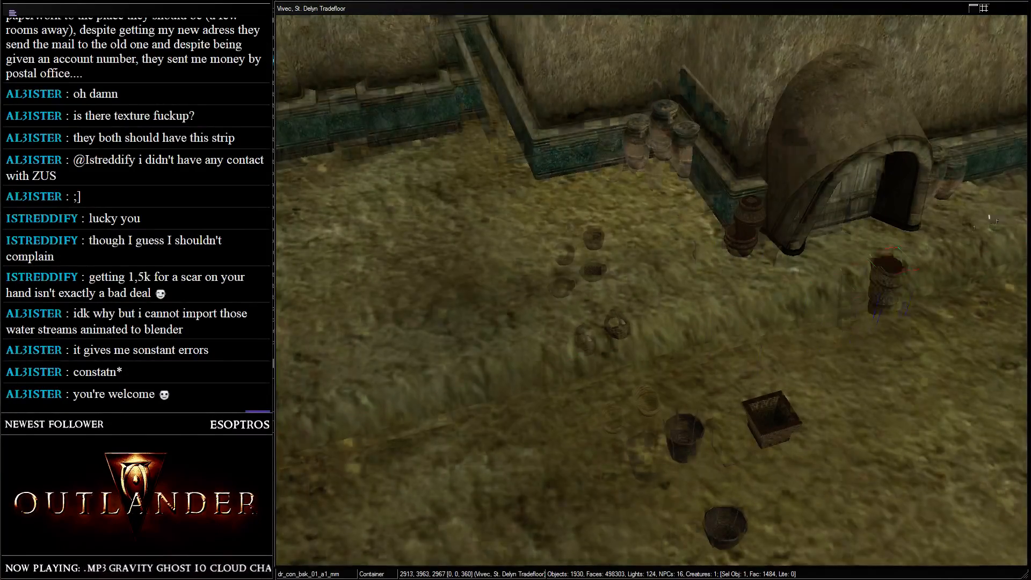
pyautogui.keyDown('shift'); pyautogui.moveTo(885, 281); pyautogui.dragTo(615, 200, button='middle'); pyautogui.keyUp('shift')
pyautogui.moveTo(574, 310); pyautogui.dragTo(720, 131)
pyautogui.keyDown('shift'); pyautogui.moveTo(721, 131); pyautogui.dragTo(710, 156, button='middle'); pyautogui.keyUp('shift')
pyautogui.moveTo(710, 156); pyautogui.dragTo(700, 158)
# - Cut the square basket and paste it onto the ground near the arched entrance flanked by two pillars
pyautogui.scroll(-3, 701, 158)
pyautogui.moveTo(700, 158); pyautogui.dragTo(666, 215, button='middle')
pyautogui.press('Delete')
pyautogui.scroll(-4, 562, 200)
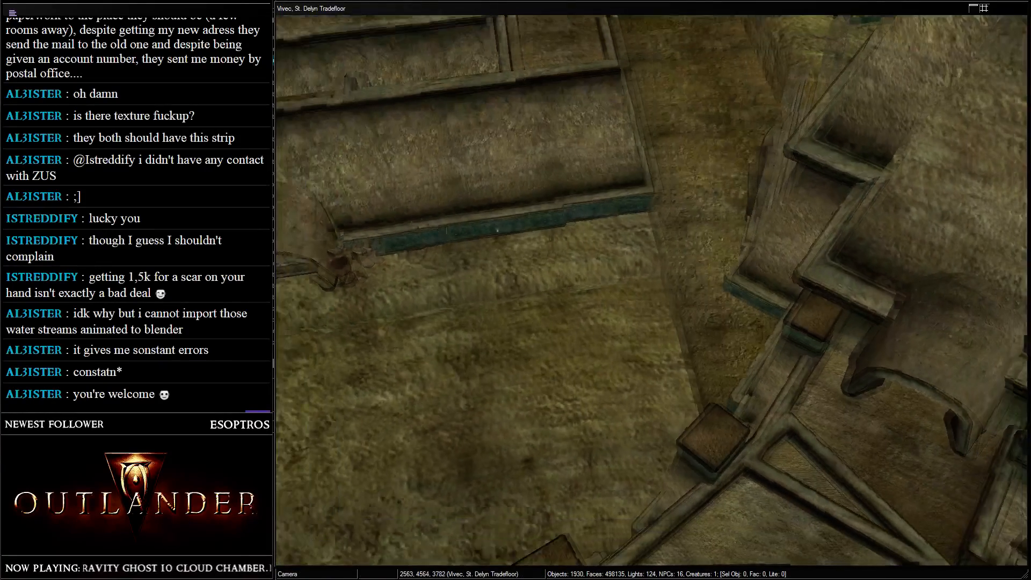
pyautogui.click(880, 355)
pyautogui.scroll(-2, 674, 184)
pyautogui.keyDown('shift'); pyautogui.moveTo(674, 184); pyautogui.dragTo(645, 150, button='middle'); pyautogui.keyUp('shift')
pyautogui.scroll(3, 482, 275)
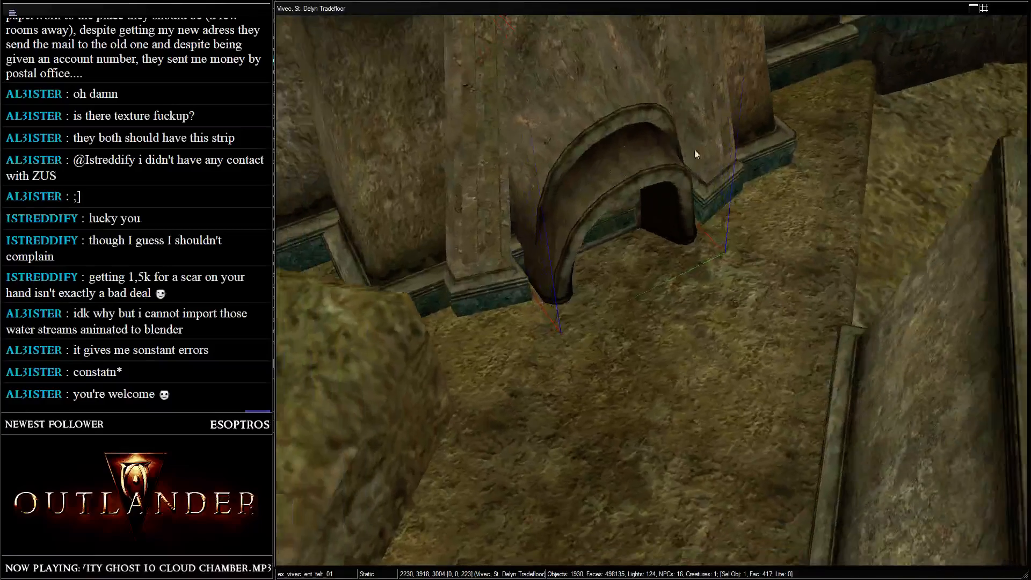
pyautogui.scroll(-2, 703, 349)
pyautogui.hotkey('ctrl', 'v')
pyautogui.press('f')
pyautogui.scroll(-2, 704, 352)
pyautogui.keyDown('shift'); pyautogui.moveTo(704, 352); pyautogui.dragTo(741, 354, button='middle'); pyautogui.keyUp('shift')
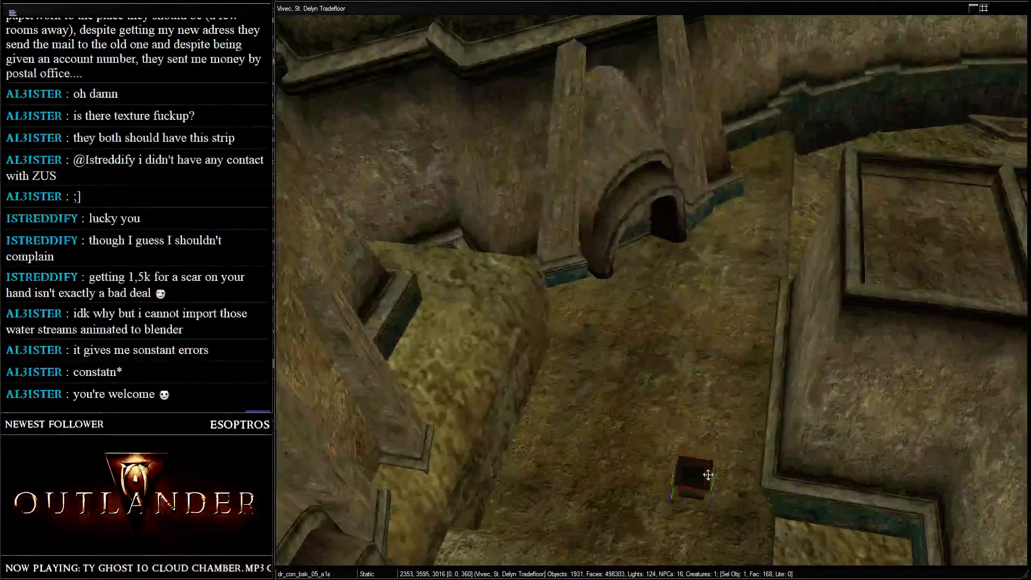
# - Move the square basket against the wall beside the entrance's pillar and rotate it to 49 degrees
pyautogui.moveTo(708, 475); pyautogui.dragTo(549, 130)
pyautogui.keyDown('shift'); pyautogui.moveTo(550, 131); pyautogui.dragTo(773, 275, button='middle'); pyautogui.keyUp('shift')
pyautogui.scroll(3, 667, 284)
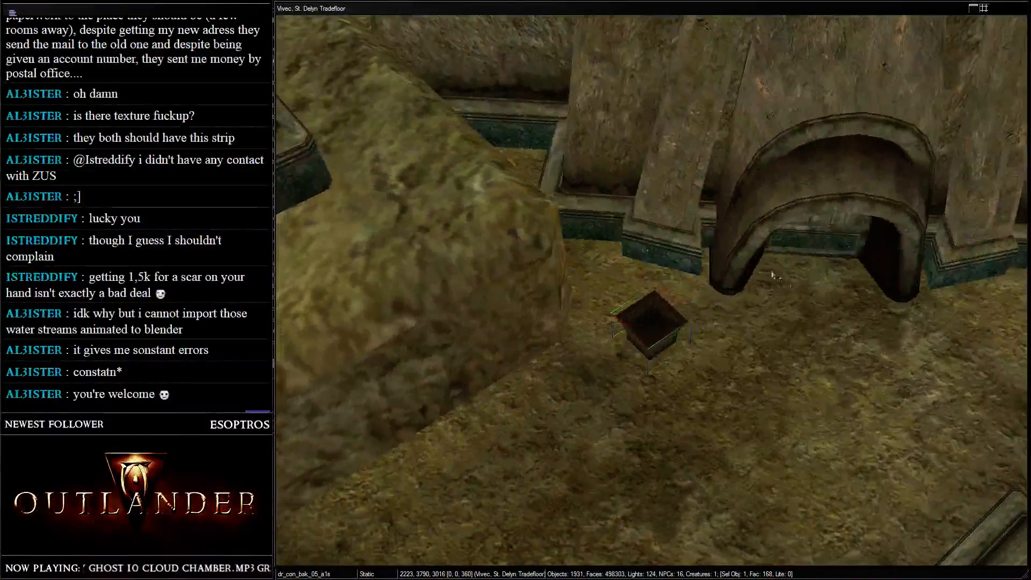
pyautogui.moveTo(638, 334); pyautogui.dragTo(571, 160)
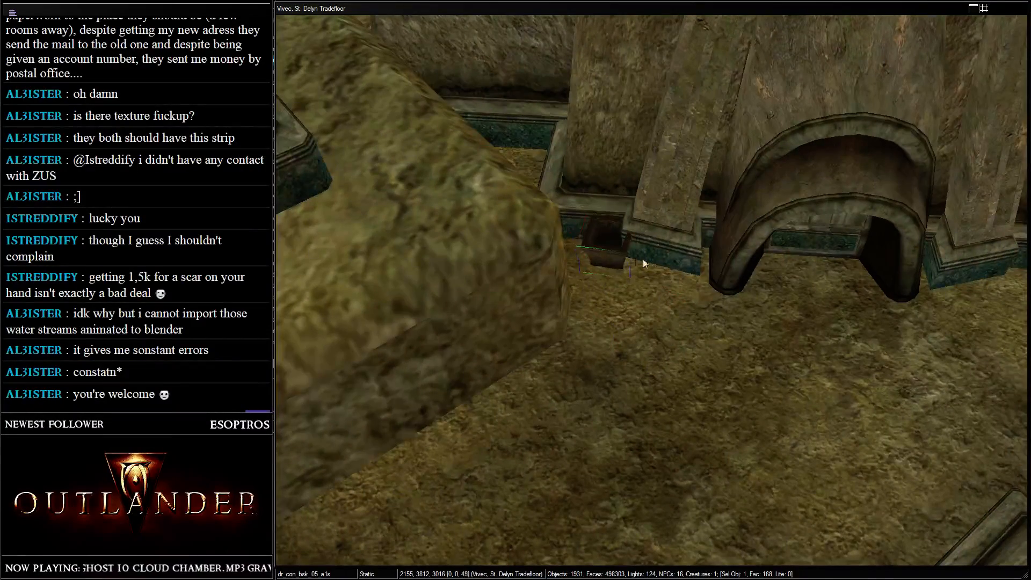
pyautogui.keyDown('shift'); pyautogui.moveTo(789, 218); pyautogui.dragTo(689, 314, button='middle'); pyautogui.keyUp('shift')
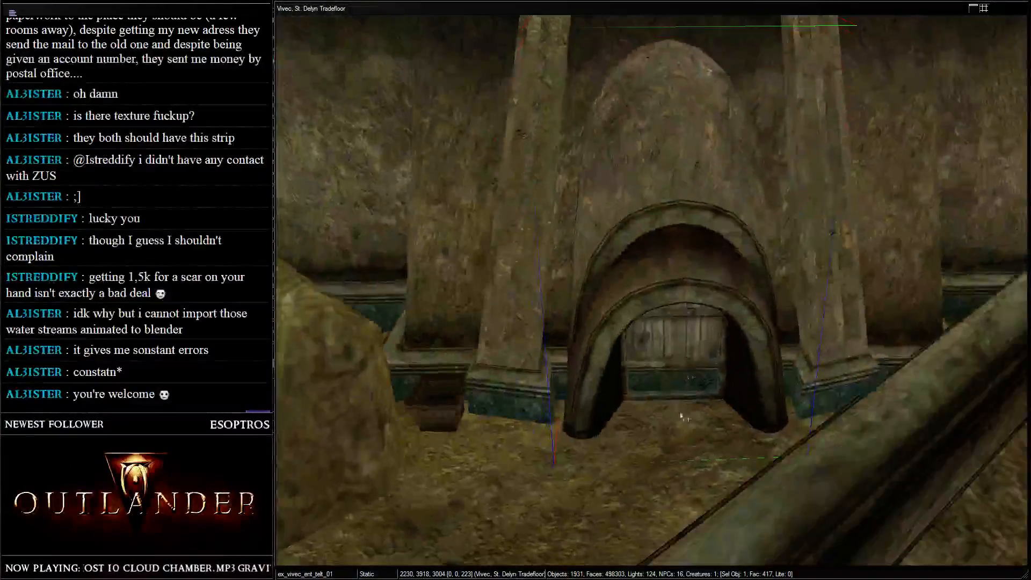
pyautogui.scroll(3, 689, 314)
pyautogui.moveTo(679, 330); pyautogui.dragTo(678, 332)
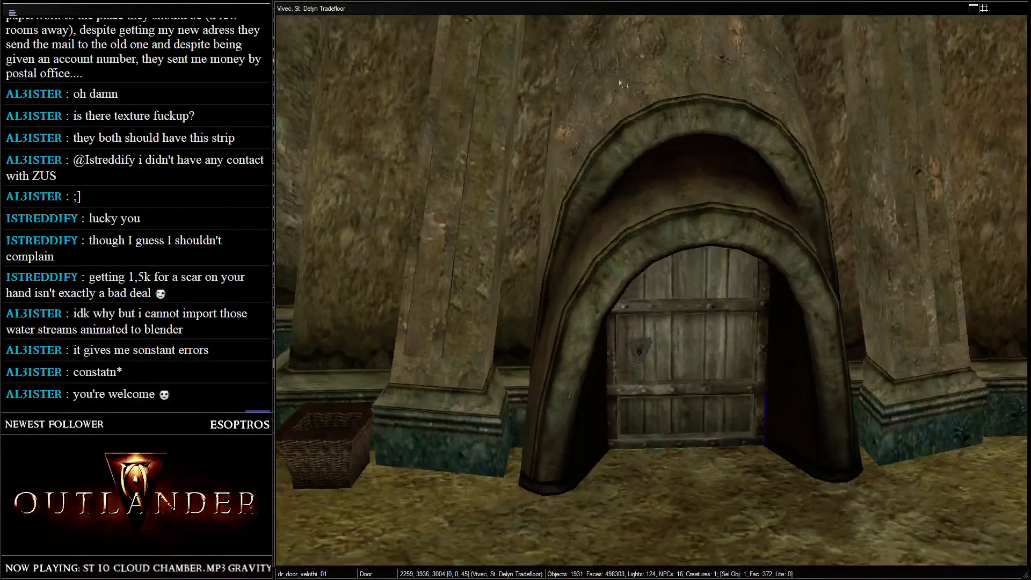
# - Bring the three larger leftover baskets next to the small ones and shift all six away from the furnished doorway
pyautogui.scroll(-5, 674, 259)
pyautogui.keyDown('shift'); pyautogui.moveTo(754, 284); pyautogui.dragTo(621, 195, button='middle'); pyautogui.keyUp('shift')
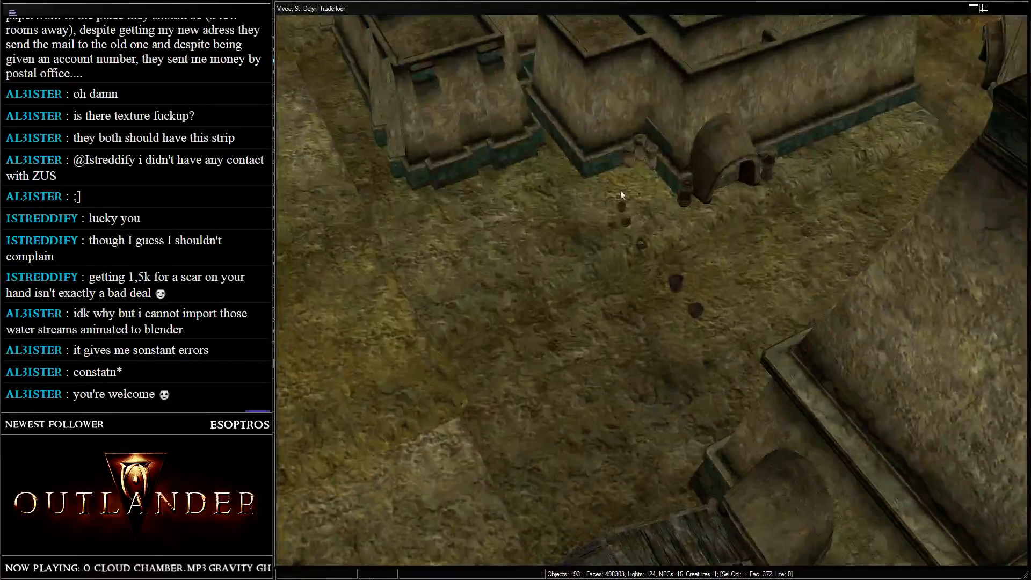
pyautogui.keyDown('shift'); pyautogui.moveTo(663, 253); pyautogui.dragTo(691, 278, button='middle'); pyautogui.keyUp('shift')
pyautogui.moveTo(691, 278); pyautogui.dragTo(544, 99)
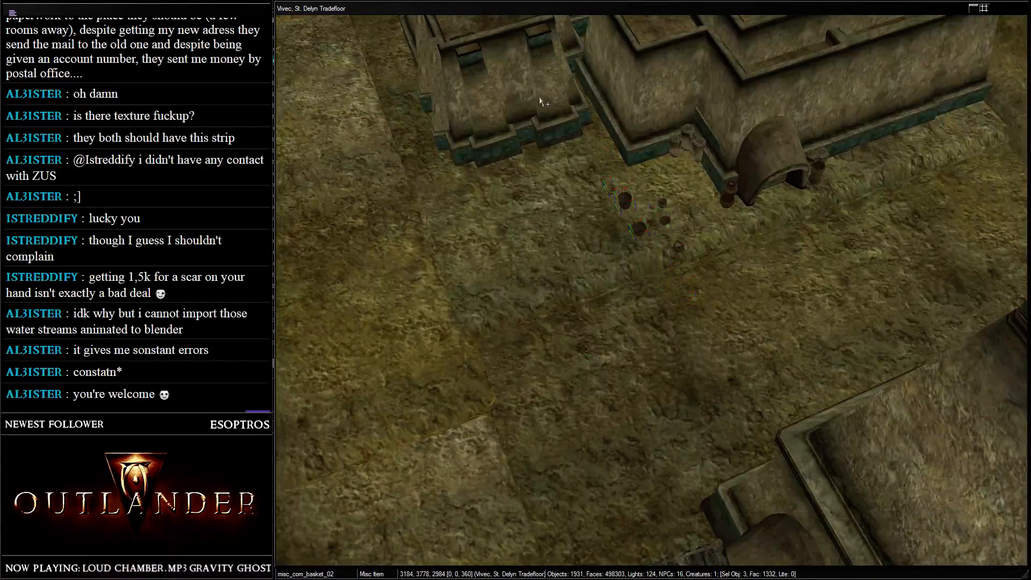
pyautogui.keyDown('shift'); pyautogui.moveTo(544, 100); pyautogui.dragTo(702, 186, button='middle'); pyautogui.keyUp('shift')
pyautogui.moveTo(589, 163); pyautogui.dragTo(702, 284)
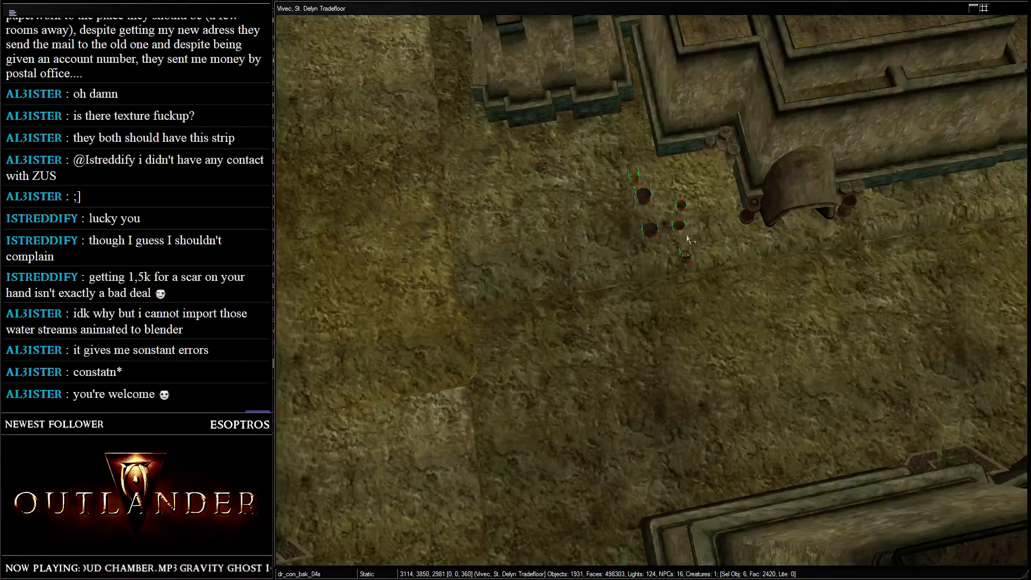
pyautogui.moveTo(679, 227); pyautogui.dragTo(351, 256)
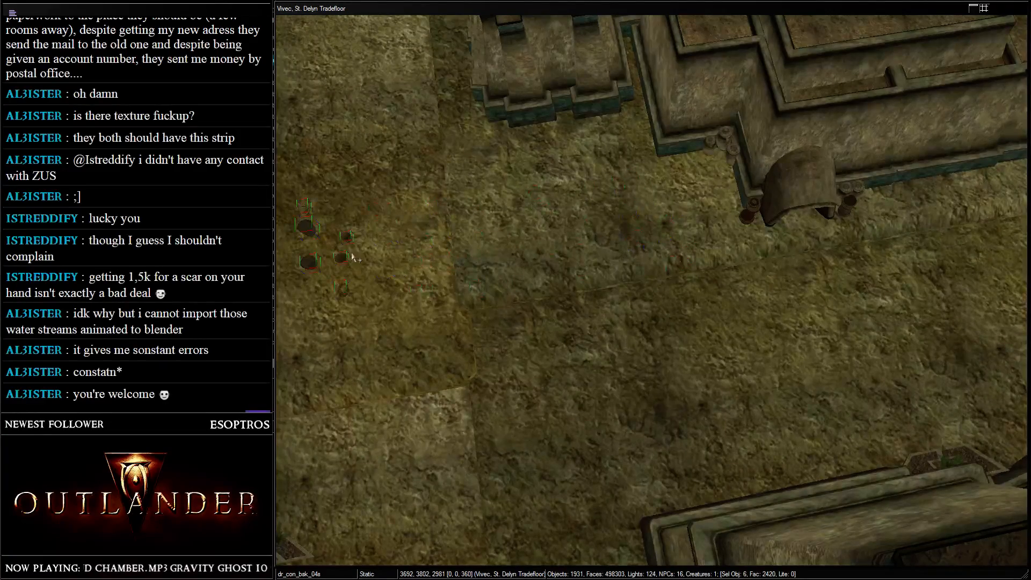
# - Move the six baskets across the tradefloor to the open ground in front of another building's arched doorway
pyautogui.moveTo(352, 255); pyautogui.dragTo(760, 224, button='middle')
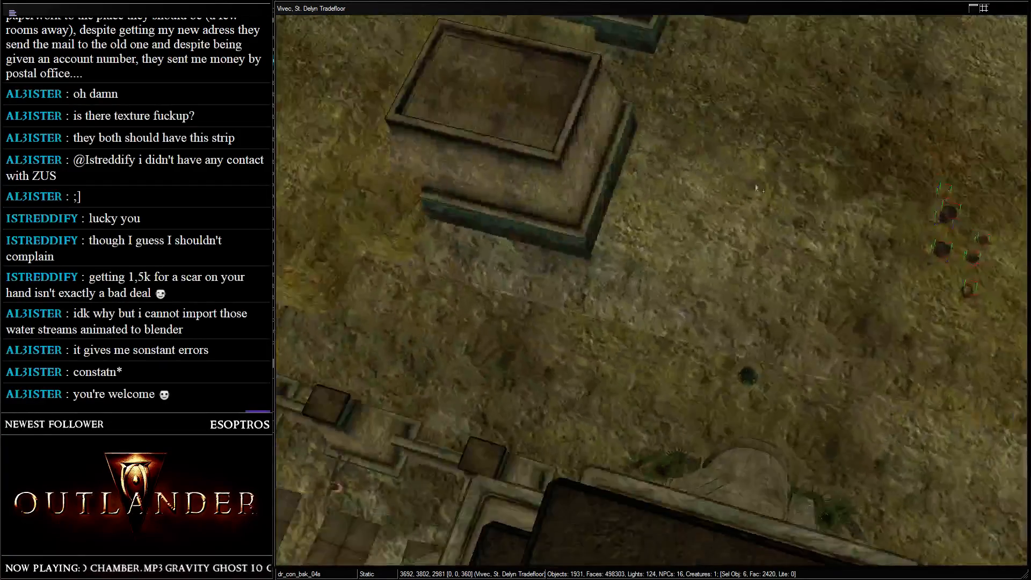
pyautogui.scroll(-3, 756, 188)
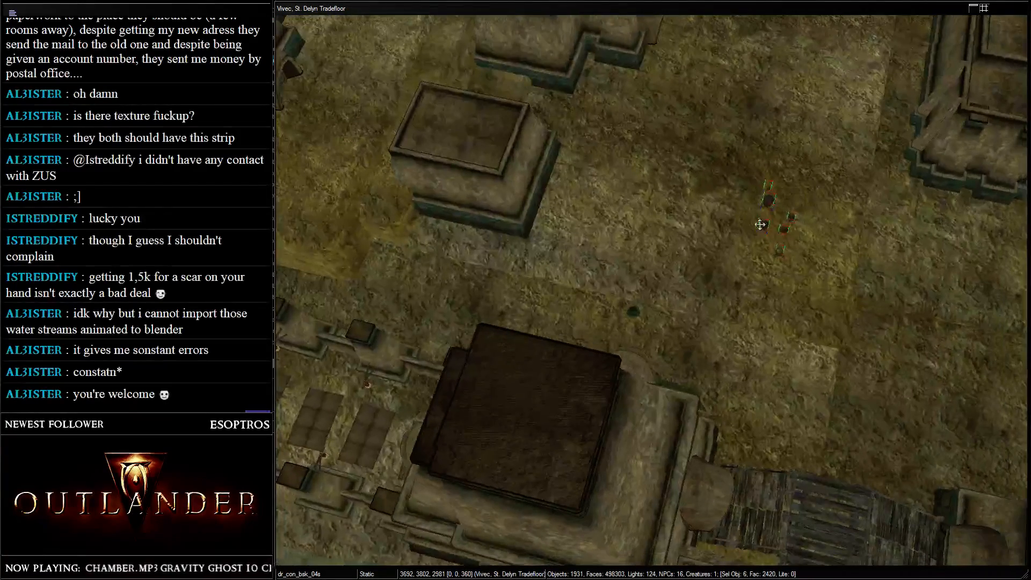
pyautogui.moveTo(760, 228); pyautogui.dragTo(426, 223)
pyautogui.keyDown('shift'); pyautogui.moveTo(427, 254); pyautogui.dragTo(472, 236, button='middle'); pyautogui.keyUp('shift')
pyautogui.scroll(2, 472, 236)
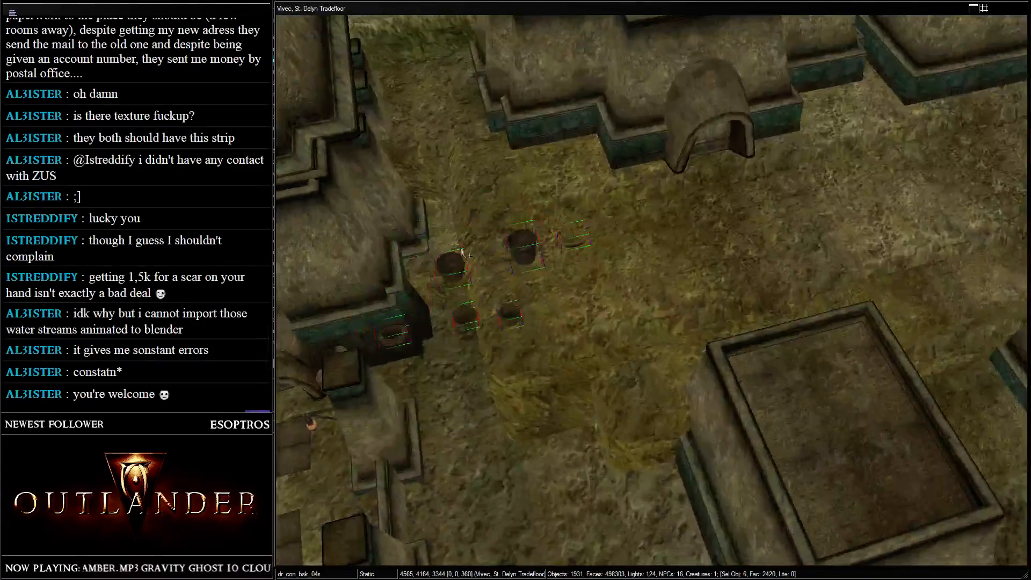
pyautogui.moveTo(520, 251); pyautogui.dragTo(709, 204)
pyautogui.keyDown('shift'); pyautogui.moveTo(709, 204); pyautogui.dragTo(763, 152, button='middle'); pyautogui.keyUp('shift')
pyautogui.click(763, 152)
# - Place the small round basket and the tall bucket-shaped basket beside the arched doorway, tilting the round one to 358 degrees
pyautogui.click(781, 255)
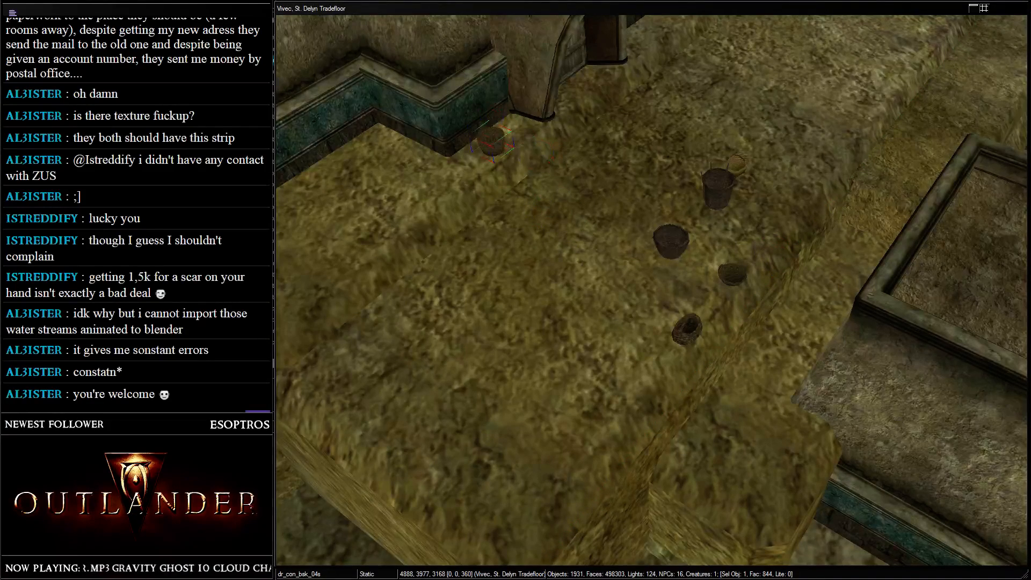
pyautogui.keyDown('shift'); pyautogui.moveTo(514, 175); pyautogui.dragTo(603, 267, button='middle'); pyautogui.keyUp('shift')
pyautogui.moveTo(581, 244); pyautogui.dragTo(568, 128)
pyautogui.press('f')
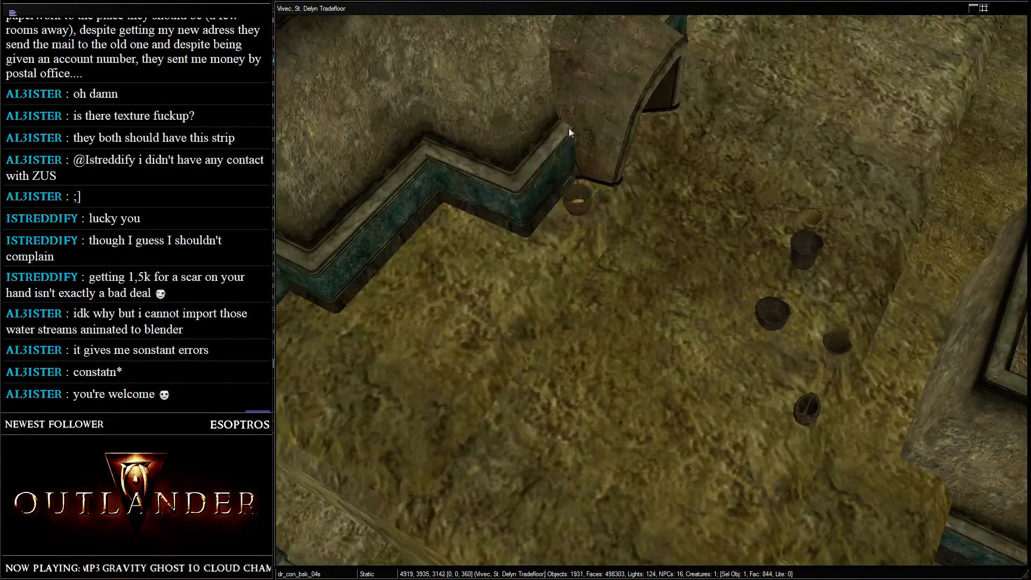
pyautogui.keyDown('shift'); pyautogui.moveTo(569, 128); pyautogui.dragTo(573, 56, button='middle'); pyautogui.keyUp('shift')
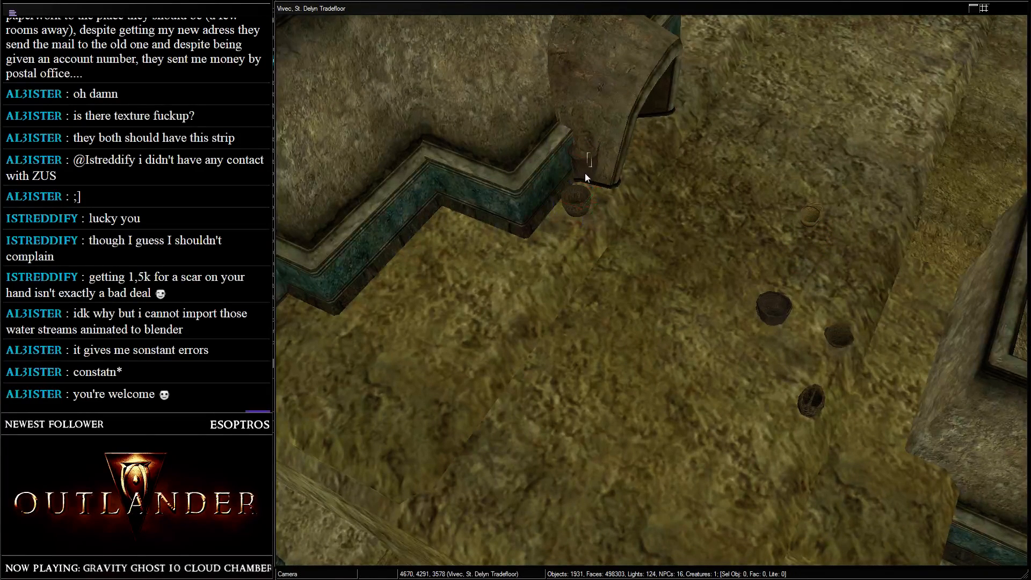
pyautogui.click(566, 211)
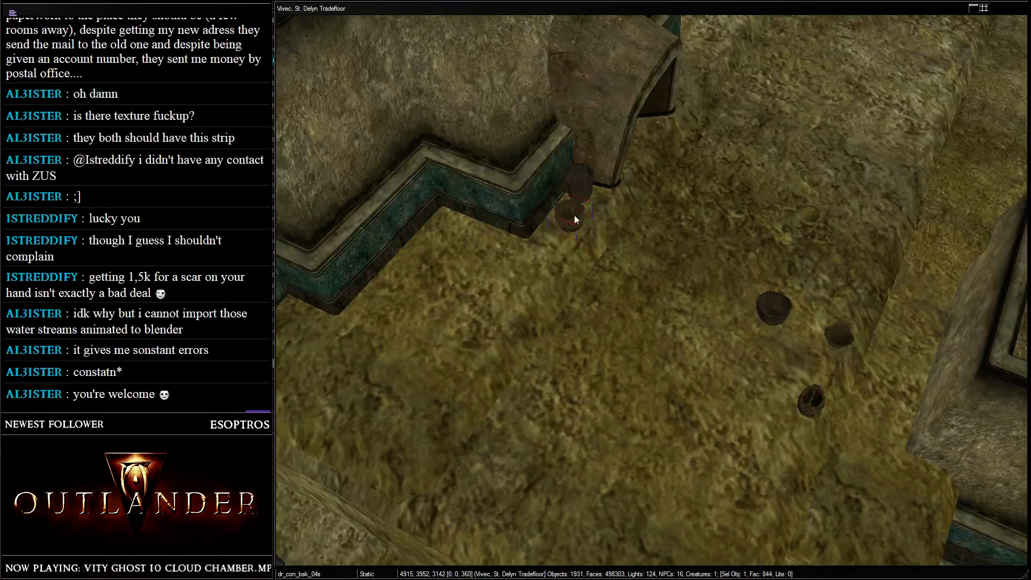
pyautogui.moveTo(574, 219); pyautogui.dragTo(576, 215)
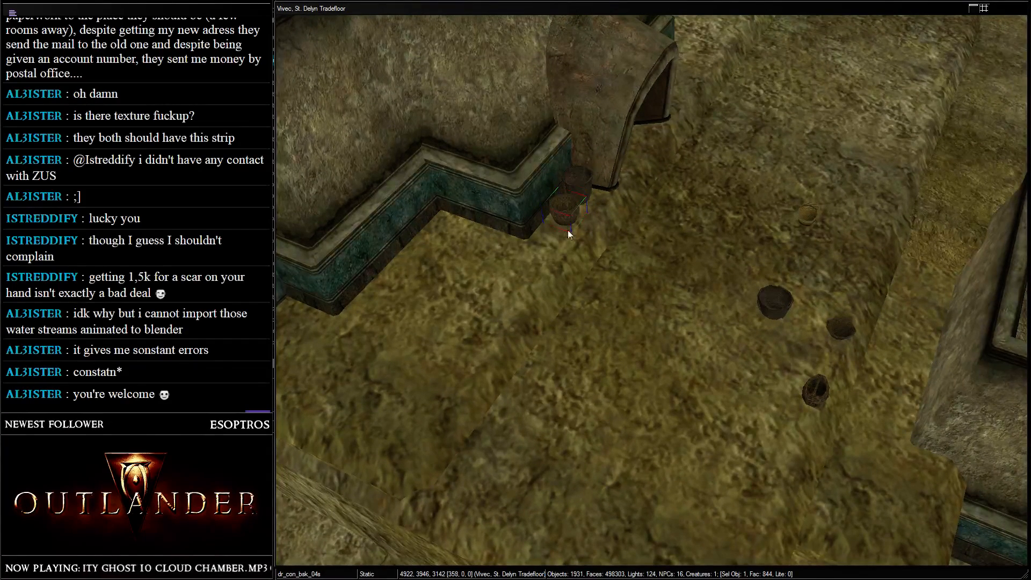
# - Move the wide shack basket to the other side of the arched doorway and drop it onto the ground by the wall
pyautogui.keyDown('shift'); pyautogui.moveTo(798, 302); pyautogui.dragTo(757, 305, button='middle'); pyautogui.keyUp('shift')
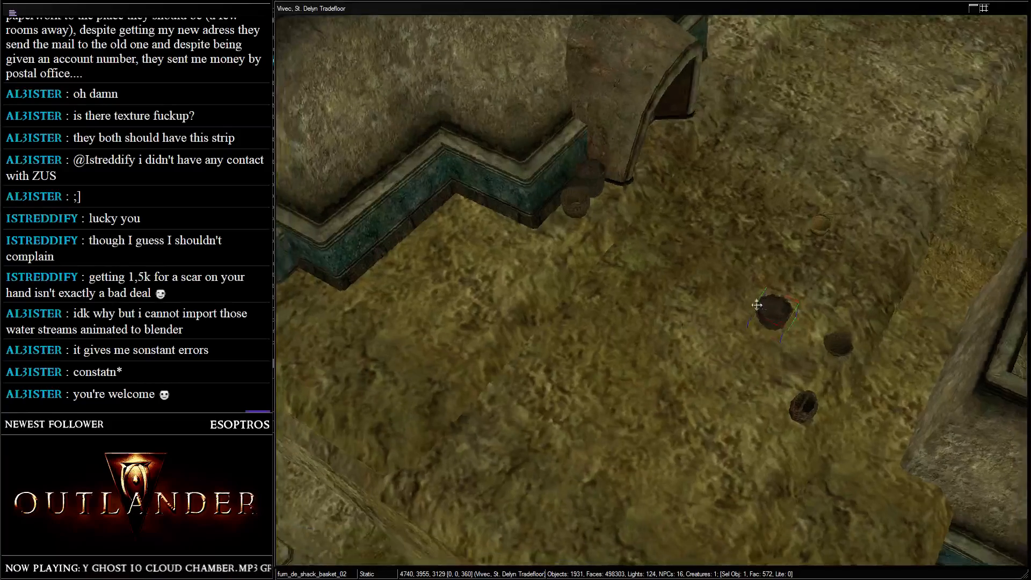
pyautogui.keyDown('shift'); pyautogui.moveTo(655, 5); pyautogui.dragTo(434, 194, button='middle'); pyautogui.keyUp('shift')
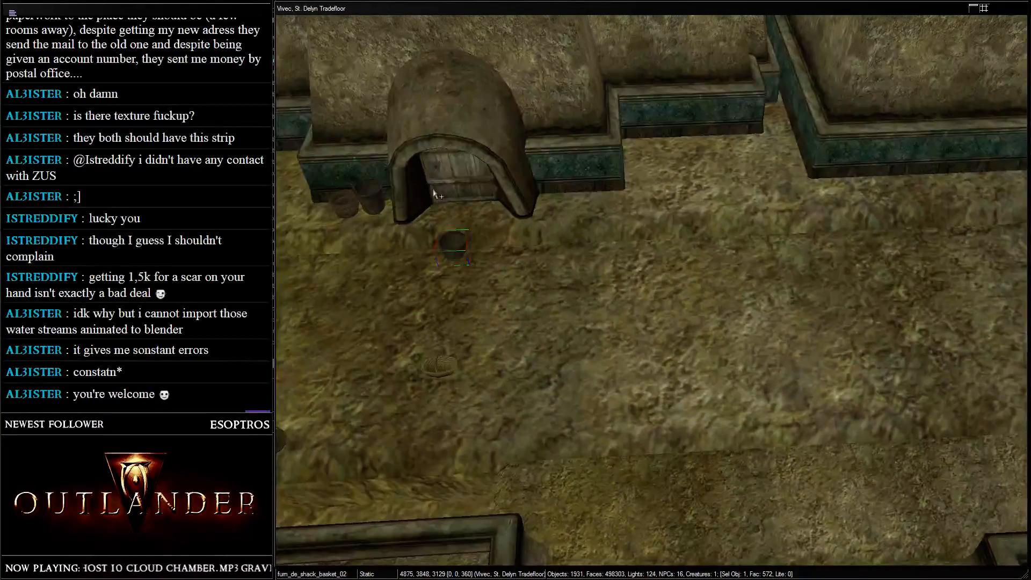
pyautogui.moveTo(563, 223); pyautogui.dragTo(621, 118)
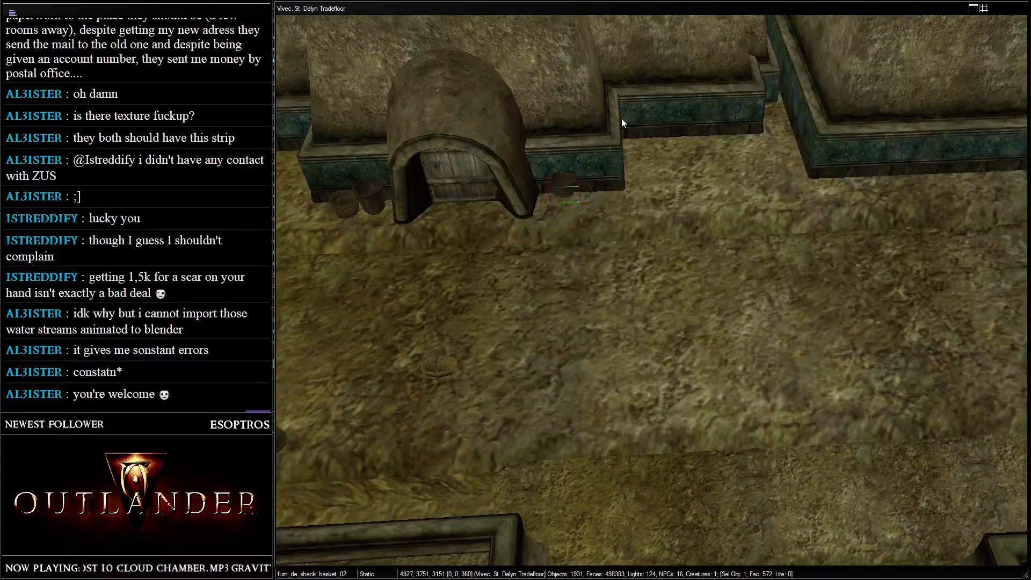
pyautogui.press('f')
pyautogui.scroll(3, 638, 117)
pyautogui.moveTo(479, 91); pyautogui.dragTo(580, 169, button='middle')
pyautogui.moveTo(611, 184); pyautogui.dragTo(581, 208)
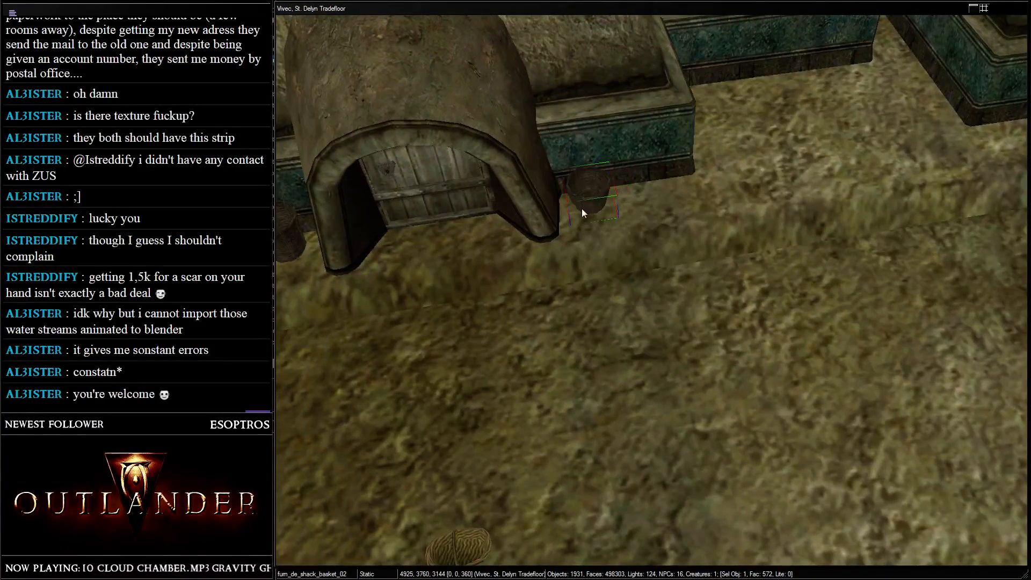
# - Select the leftover small baskets lying in front of the doorway and remove them from the spot
pyautogui.scroll(-5, 581, 201)
pyautogui.moveTo(582, 202); pyautogui.dragTo(672, 170, button='middle')
pyautogui.moveTo(460, 259); pyautogui.dragTo(609, 340)
pyautogui.press('Delete')
pyautogui.click(645, 317)
pyautogui.scroll(-5, 645, 316)
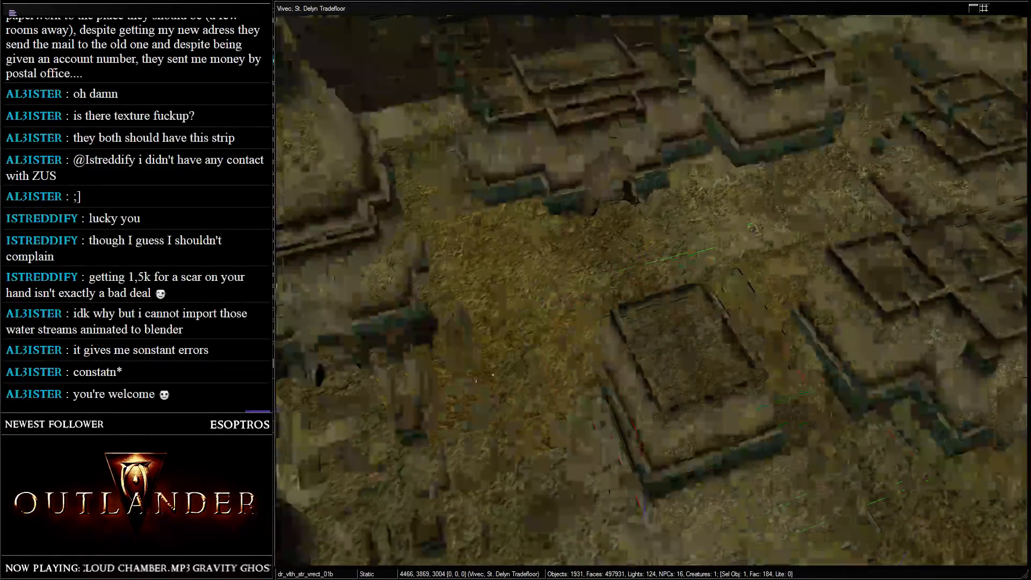
# - Paste the three copied baskets onto the ground in front of the curved building's domed doorway
pyautogui.keyDown('shift'); pyautogui.moveTo(644, 317); pyautogui.dragTo(529, 241, button='middle'); pyautogui.keyUp('shift')
pyautogui.click(652, 295)
pyautogui.scroll(3, 528, 242)
pyautogui.keyDown('shift'); pyautogui.moveTo(658, 223); pyautogui.dragTo(557, 302, button='middle'); pyautogui.keyUp('shift')
pyautogui.scroll(3, 644, 284)
pyautogui.click(637, 283)
pyautogui.keyDown('shift'); pyautogui.moveTo(636, 283); pyautogui.dragTo(652, 256, button='middle'); pyautogui.keyUp('shift')
pyautogui.scroll(3, 739, 300)
pyautogui.keyDown('shift'); pyautogui.moveTo(739, 301); pyautogui.dragTo(607, 234, button='middle'); pyautogui.keyUp('shift')
pyautogui.scroll(3, 662, 290)
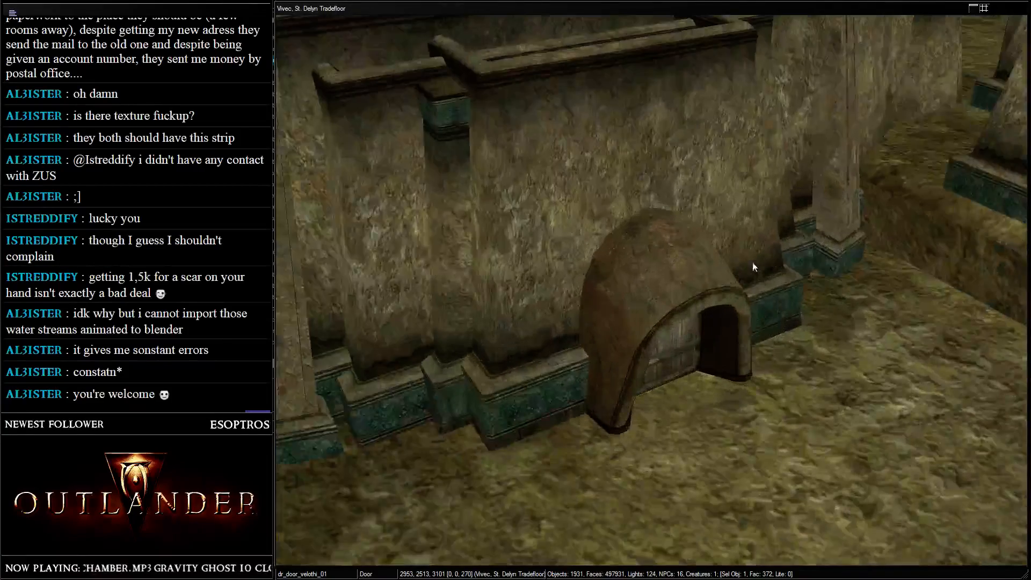
pyautogui.hotkey('ctrl', 'v')
pyautogui.scroll(-2, 757, 301)
pyautogui.press('f')
pyautogui.moveTo(720, 387); pyautogui.dragTo(862, 58)
pyautogui.press('f')
pyautogui.scroll(-3, 819, 417)
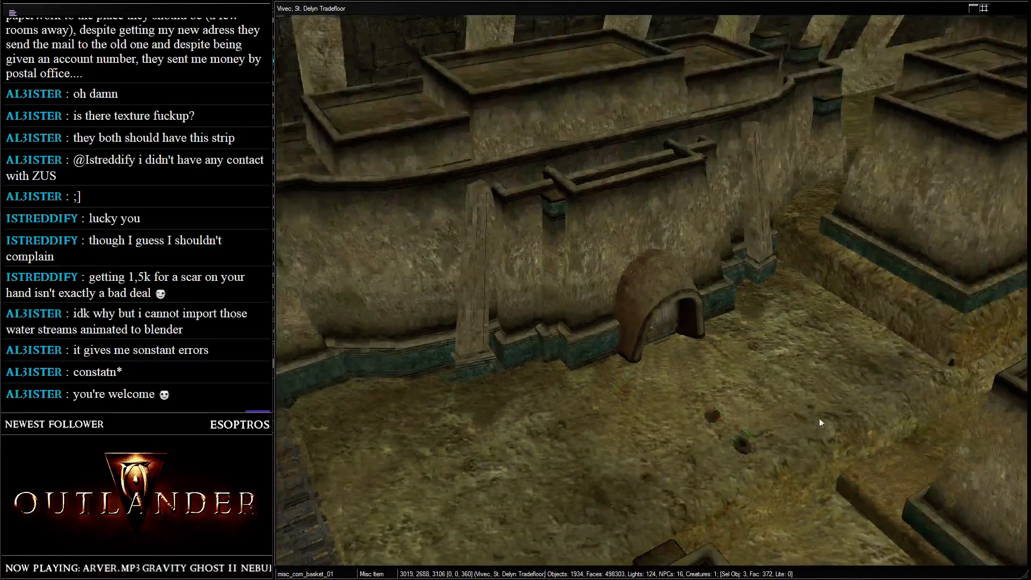
# - Place misc_com_basket_01 and misc_de_basket_01 on the ground against the left side of the domed doorway
pyautogui.click(711, 423)
pyautogui.press('d')
pyautogui.click(712, 420)
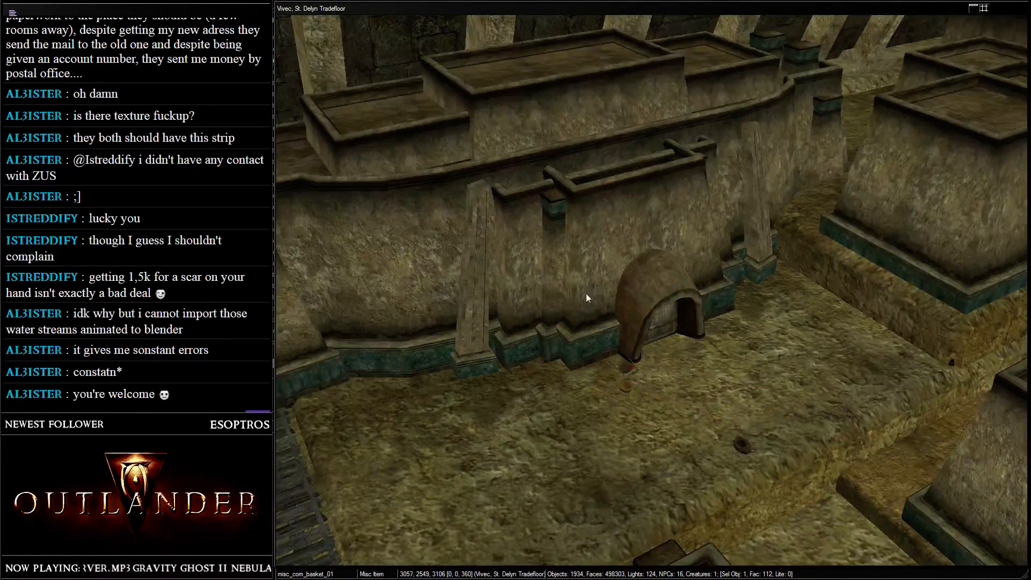
pyautogui.moveTo(586, 293); pyautogui.dragTo(582, 291)
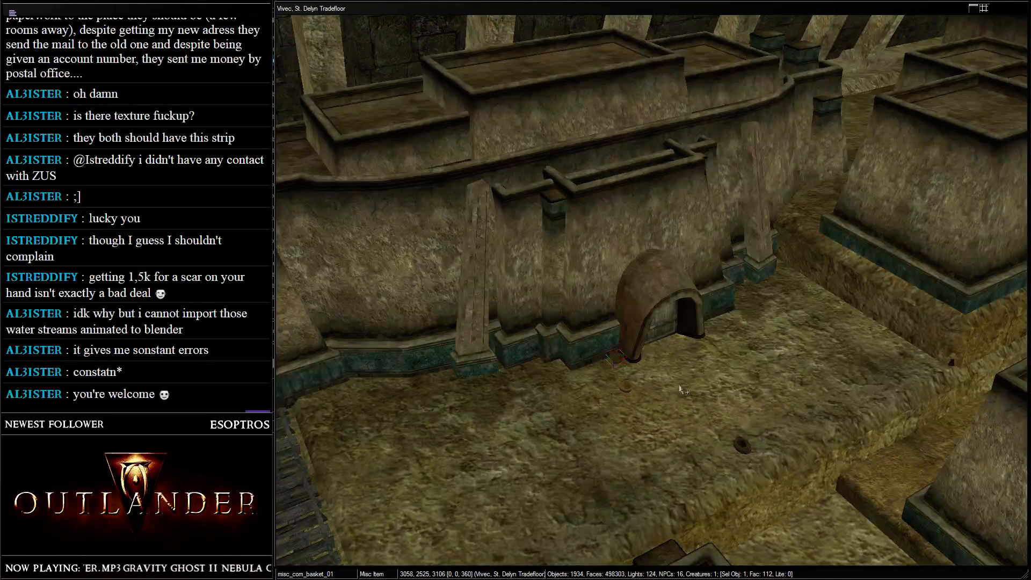
pyautogui.click(745, 443)
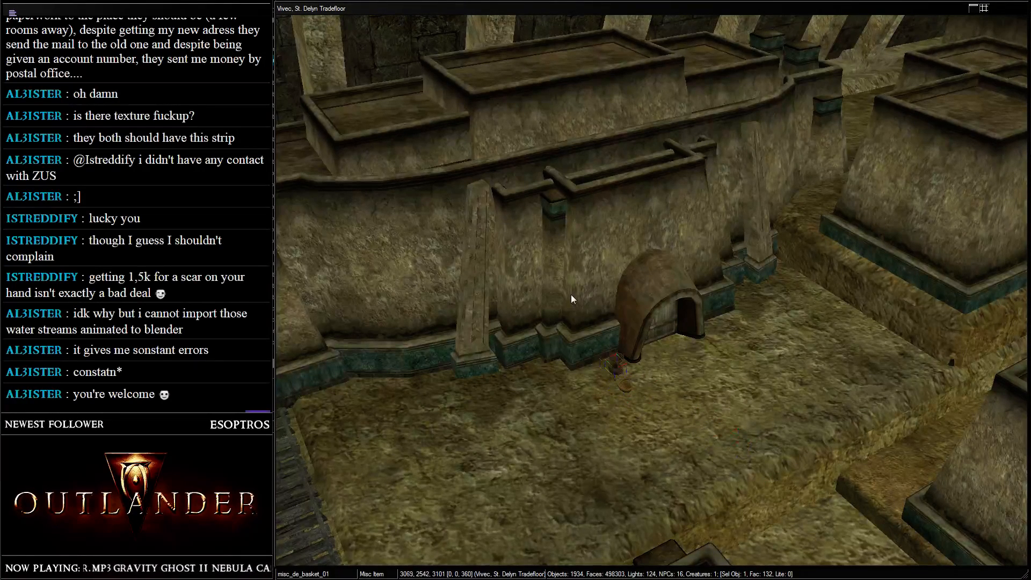
pyautogui.moveTo(572, 295); pyautogui.dragTo(570, 293)
# - Try moving the handled basket misc_com_basket_02 to the right side of the domed doorway
pyautogui.click(631, 384)
pyautogui.moveTo(631, 387); pyautogui.dragTo(700, 362)
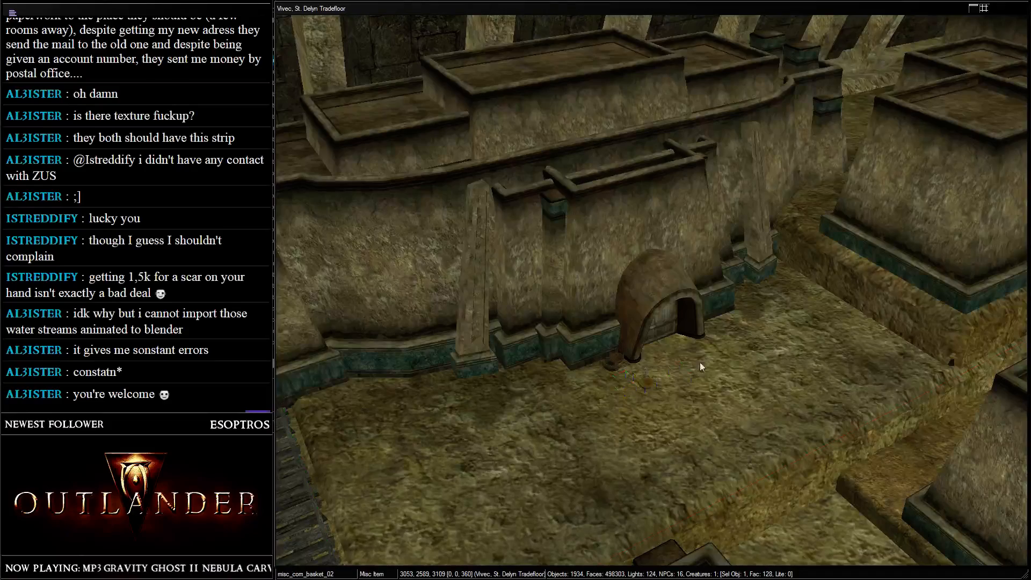
pyautogui.scroll(-5, 744, 268)
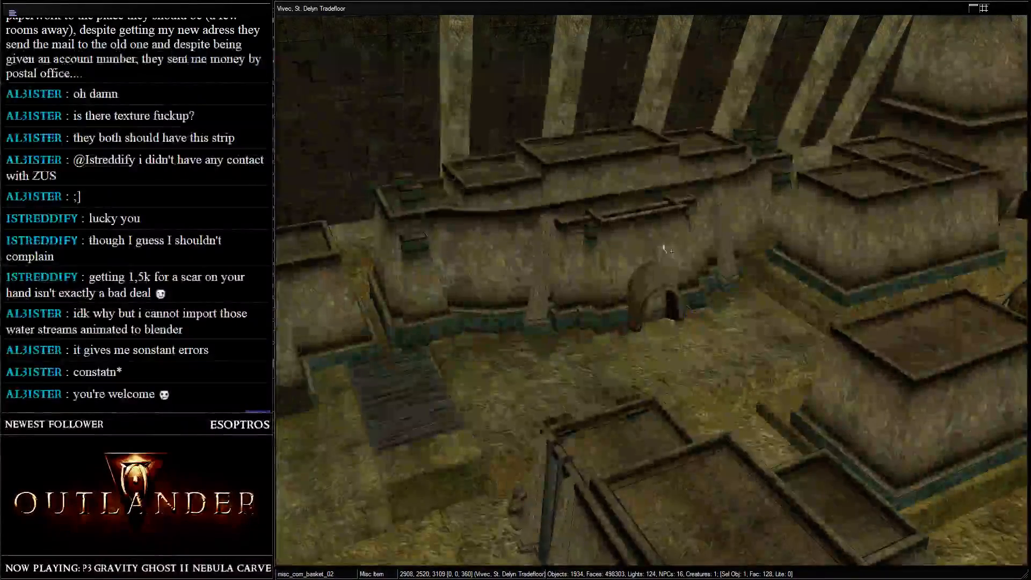
pyautogui.press('d')
pyautogui.hotkey('ctrl', 'z')
pyautogui.scroll(8, 760, 302)
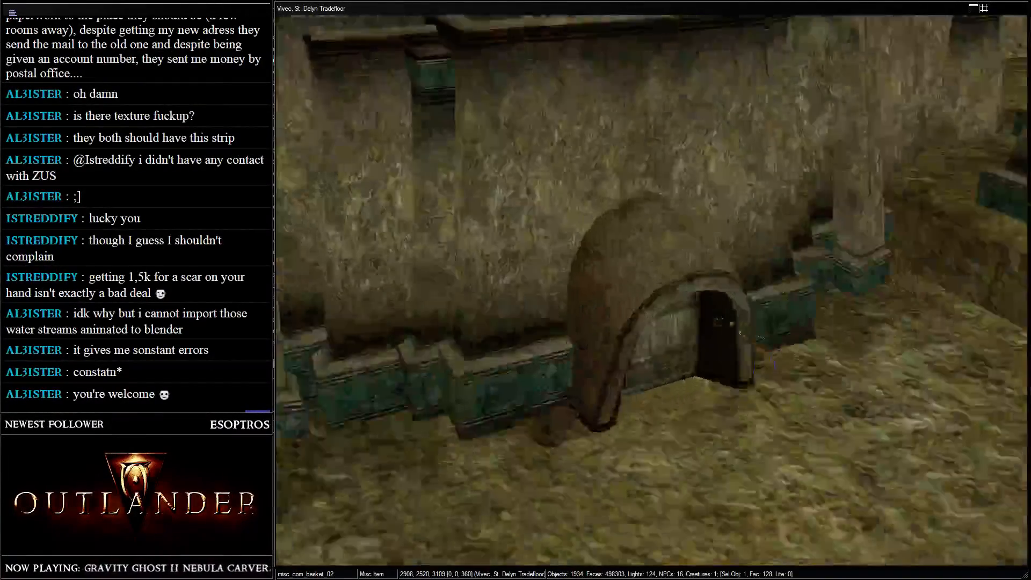
# - Try setting the handled basket beside the door frame, rotated to about 276 degrees
pyautogui.press('shift')
pyautogui.moveTo(644, 222); pyautogui.dragTo(653, 488)
pyautogui.moveTo(654, 488); pyautogui.dragTo(1020, 284, button='right')
pyautogui.scroll(4, 602, 339)
pyautogui.scroll(3, 602, 340)
pyautogui.scroll(-3, 571, 333)
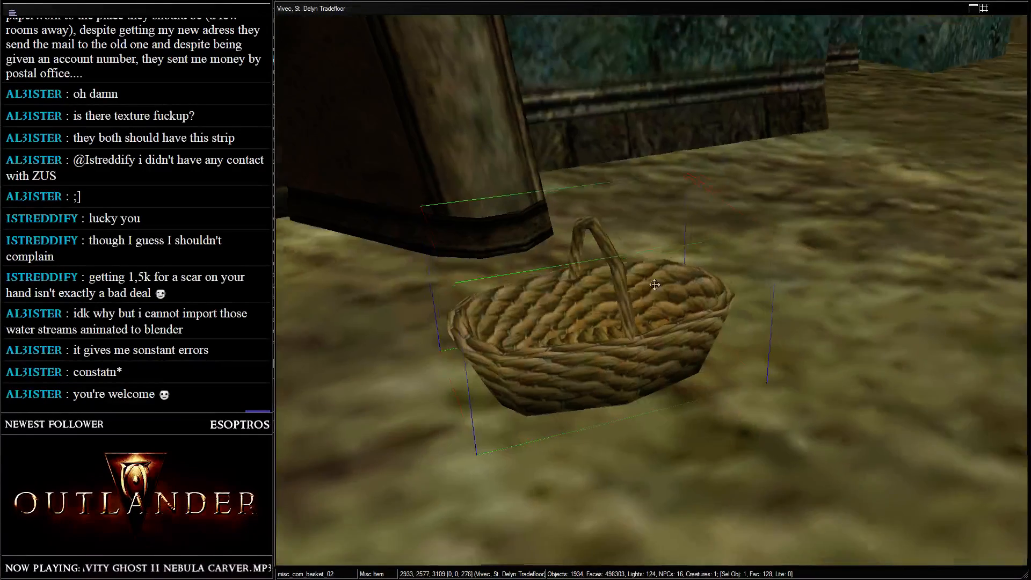
pyautogui.press('shift')
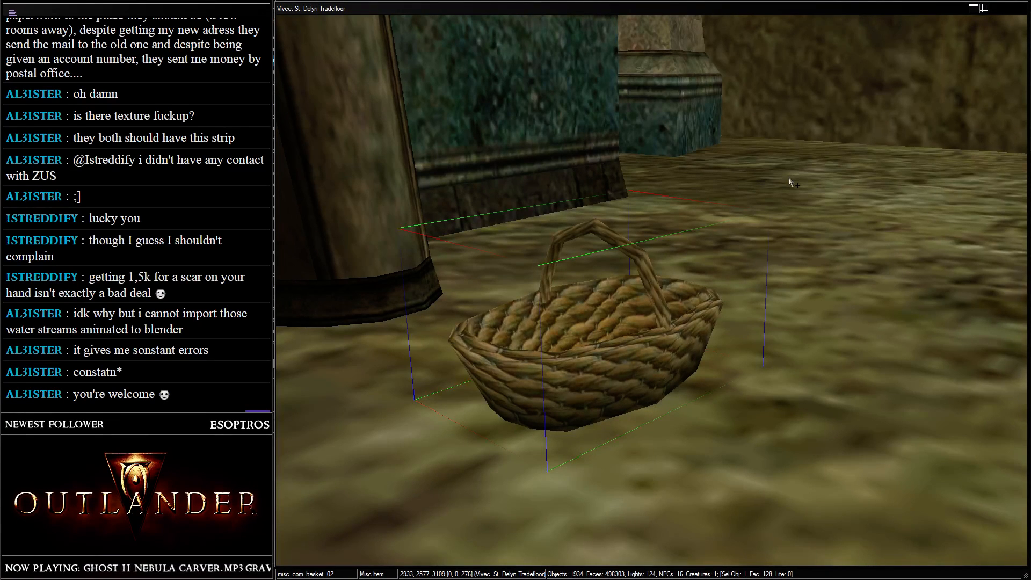
# - Delete the handled basket beside the doorway
pyautogui.press('Delete')
pyautogui.click(665, 100)
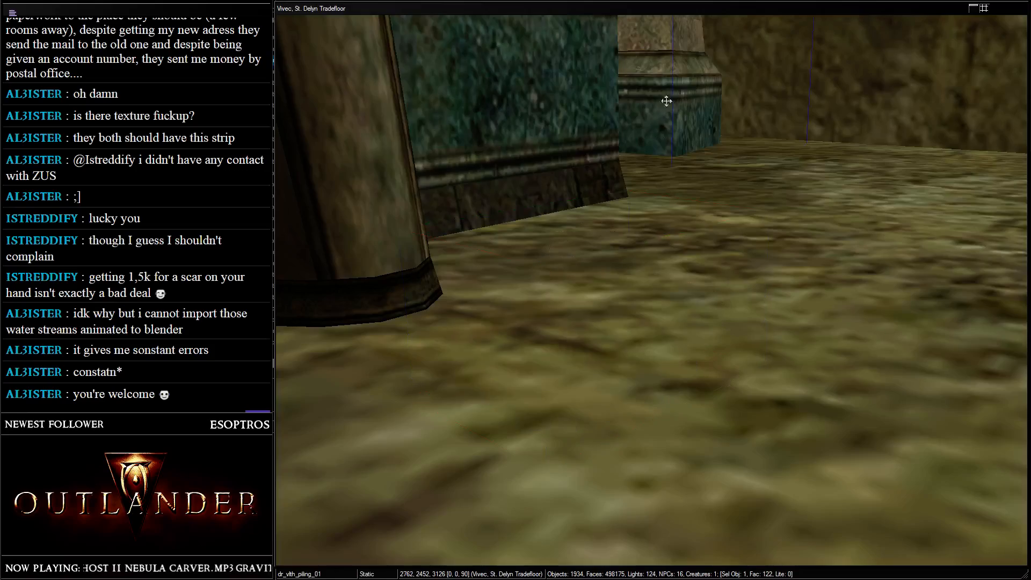
pyautogui.scroll(-10, 665, 140)
pyautogui.press('shift')
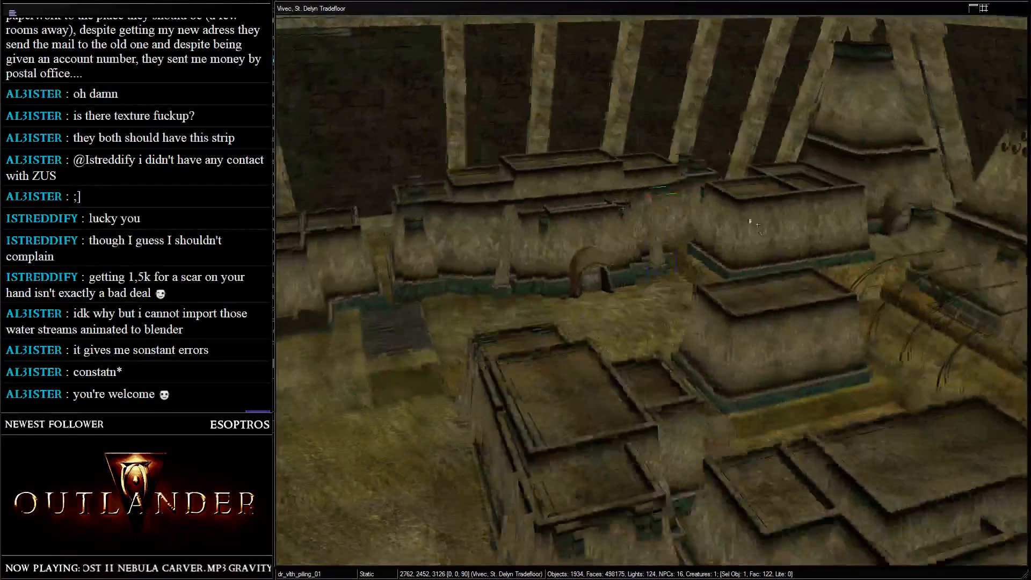
# - Cut the Furn_Com_Kegstand keg stand from the spare objects laid out outside the hall
pyautogui.press('shift')
pyautogui.scroll(-8, 433, 168)
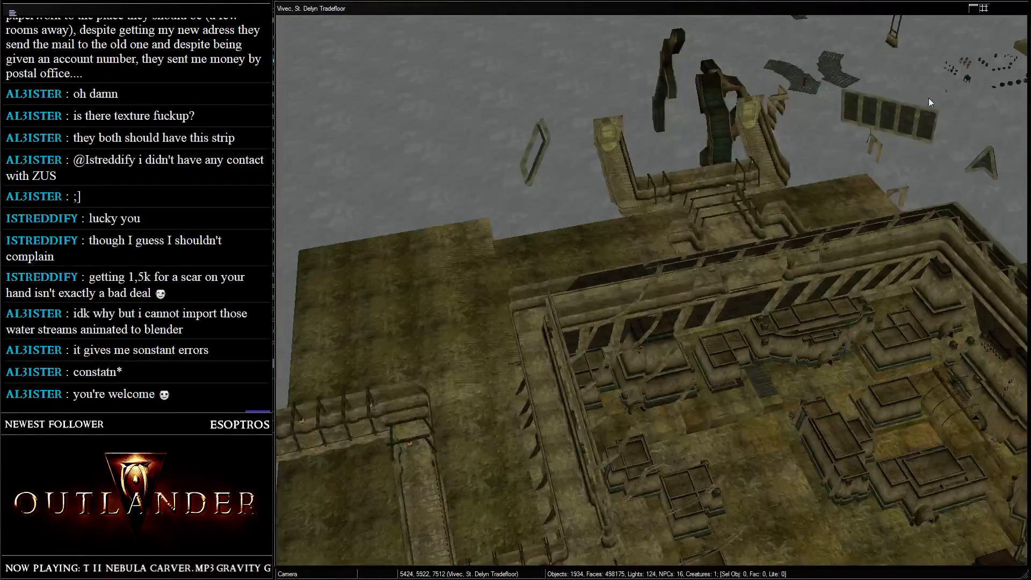
pyautogui.moveTo(928, 102); pyautogui.dragTo(634, 223, button='middle')
pyautogui.moveTo(644, 252); pyautogui.dragTo(684, 266)
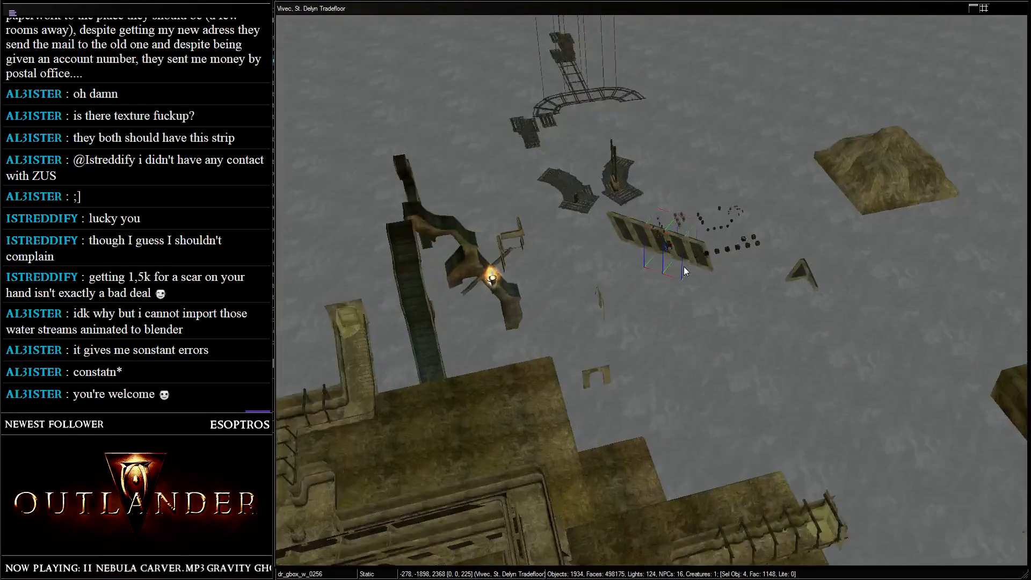
pyautogui.scroll(10, 684, 266)
pyautogui.press('shift')
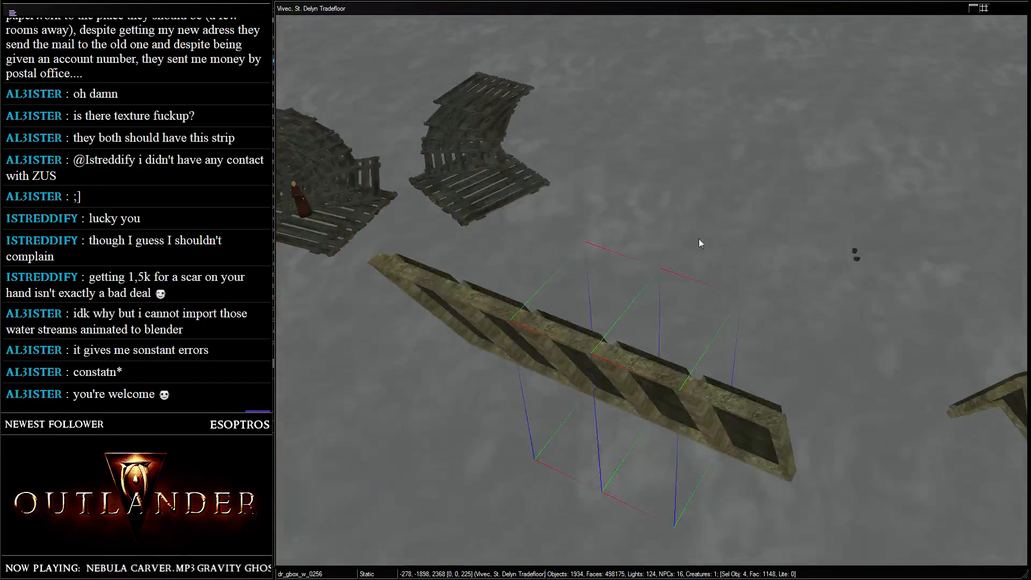
pyautogui.click(305, 200)
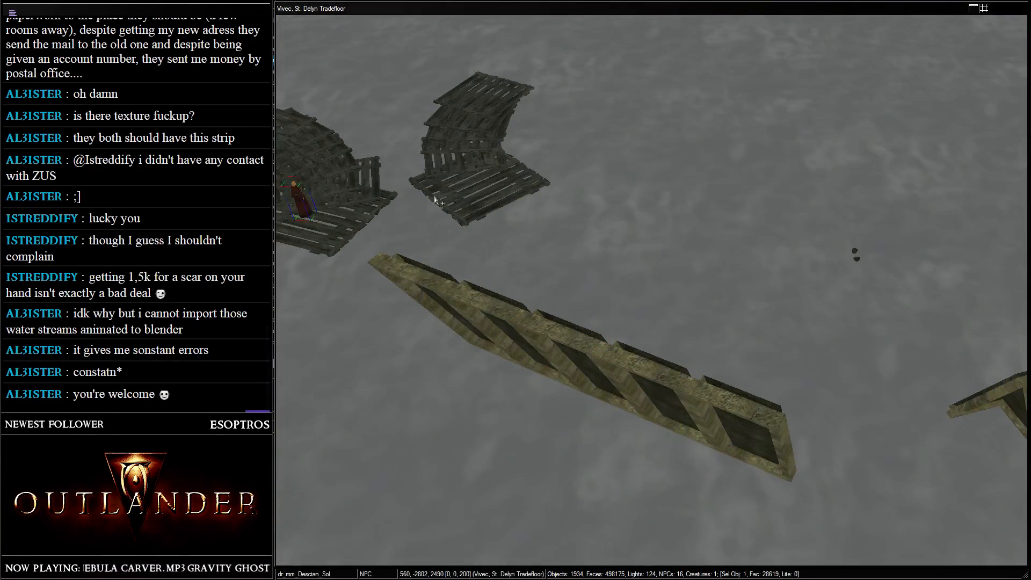
pyautogui.click(436, 201)
pyautogui.scroll(-10, 490, 198)
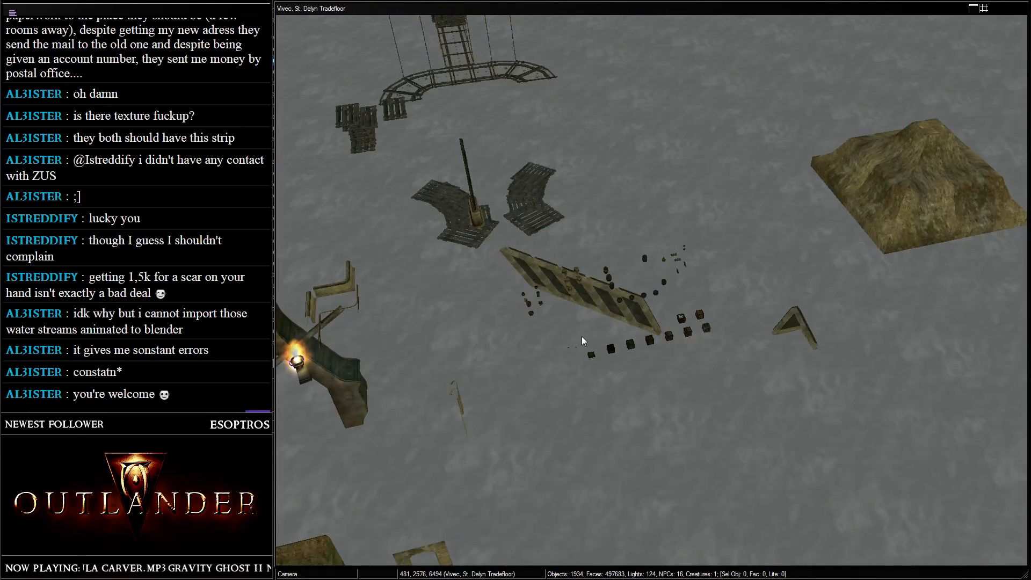
# - Paste the keg stand into the area in front of the curved building with the domed doorway
pyautogui.moveTo(604, 335); pyautogui.dragTo(688, 371)
pyautogui.scroll(-2, 558, 352)
pyautogui.moveTo(559, 352); pyautogui.dragTo(842, 78, button='middle')
pyautogui.moveTo(617, 386); pyautogui.dragTo(779, 33, button='middle')
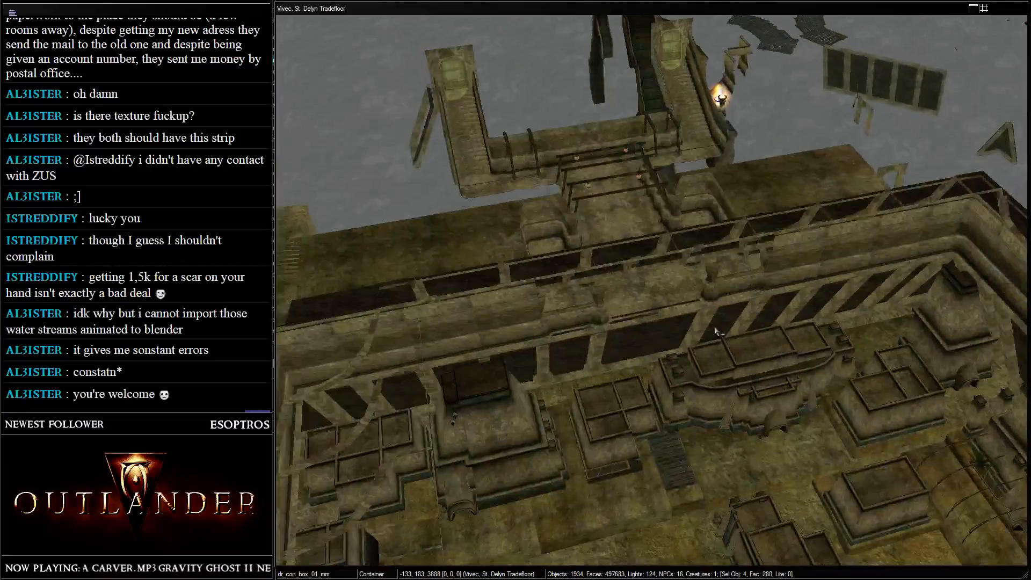
pyautogui.click(714, 331)
pyautogui.scroll(6, 715, 330)
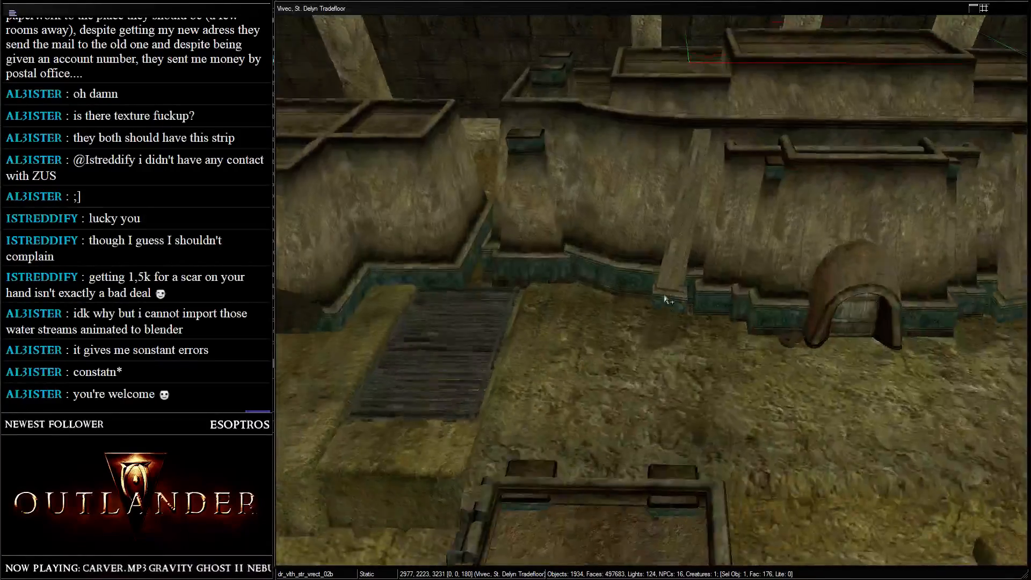
pyautogui.scroll(3, 665, 296)
pyautogui.hotkey('ctrl', 'v')
pyautogui.press('f')
pyautogui.scroll(-3, 671, 288)
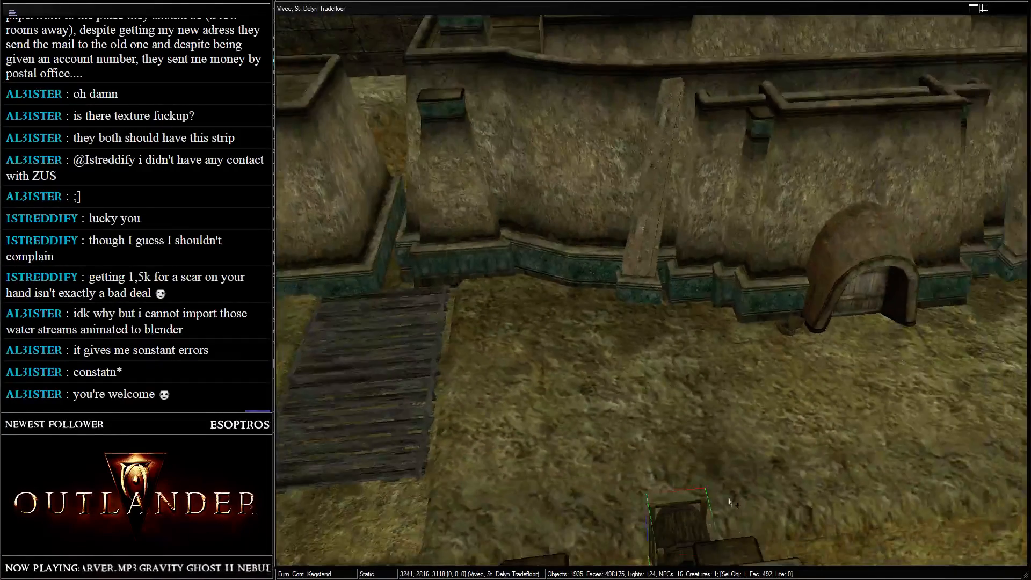
# - Place the keg stand against the wall left of the pilaster and add a copy beside it, rotated to about 198 degrees
pyautogui.moveTo(729, 502); pyautogui.dragTo(541, 103)
pyautogui.press('f')
pyautogui.press('shift')
pyautogui.moveTo(683, 168); pyautogui.dragTo(1005, 274, button='right')
pyautogui.moveTo(592, 363); pyautogui.dragTo(452, 186)
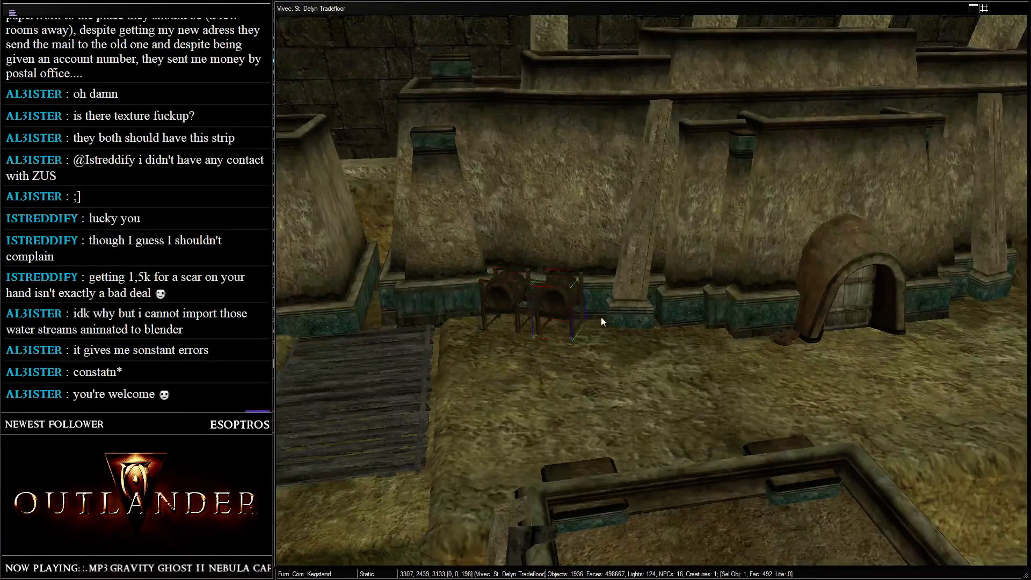
# - Duplicate the keg stand again and place the copy next to the pilaster, rotated to about 195 degrees
pyautogui.press('shift')
pyautogui.hotkey('ctrl', 'd')
pyautogui.moveTo(558, 297); pyautogui.dragTo(588, 315)
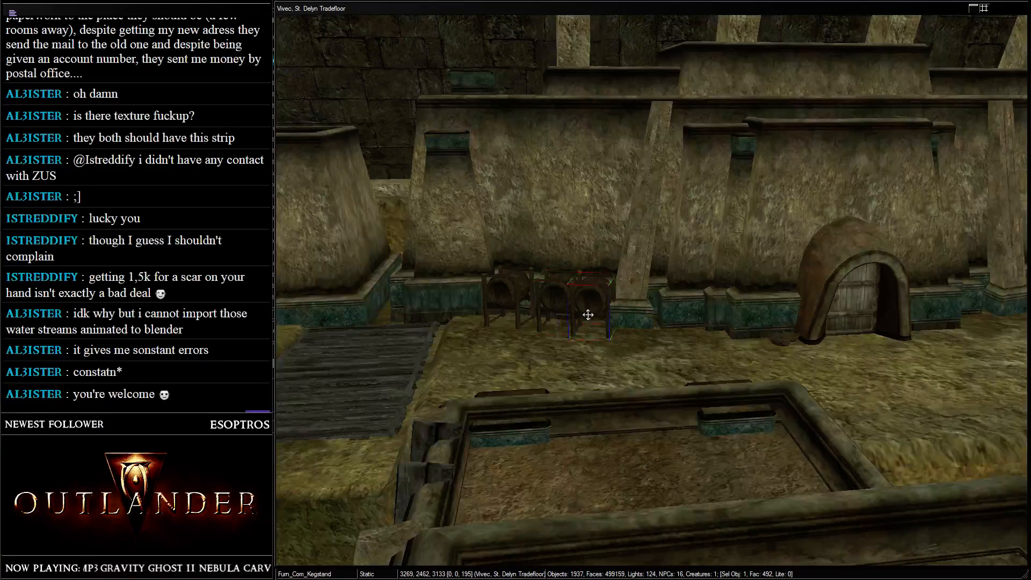
# - Shift the left keg stand farther along the wall and try setting the third one over the middle one
pyautogui.moveTo(500, 290); pyautogui.dragTo(491, 284)
pyautogui.click(595, 306)
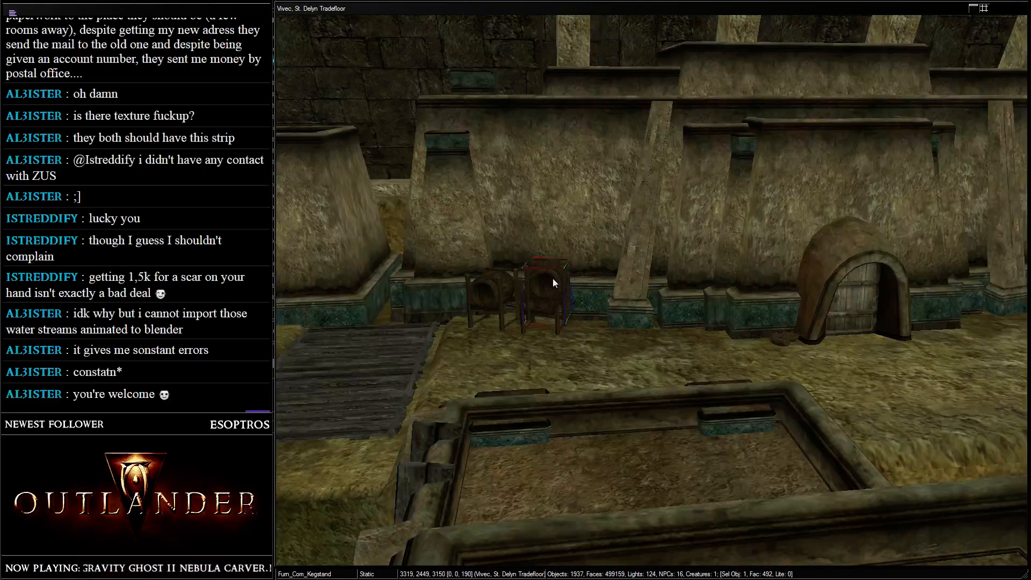
pyautogui.moveTo(546, 263); pyautogui.dragTo(542, 260)
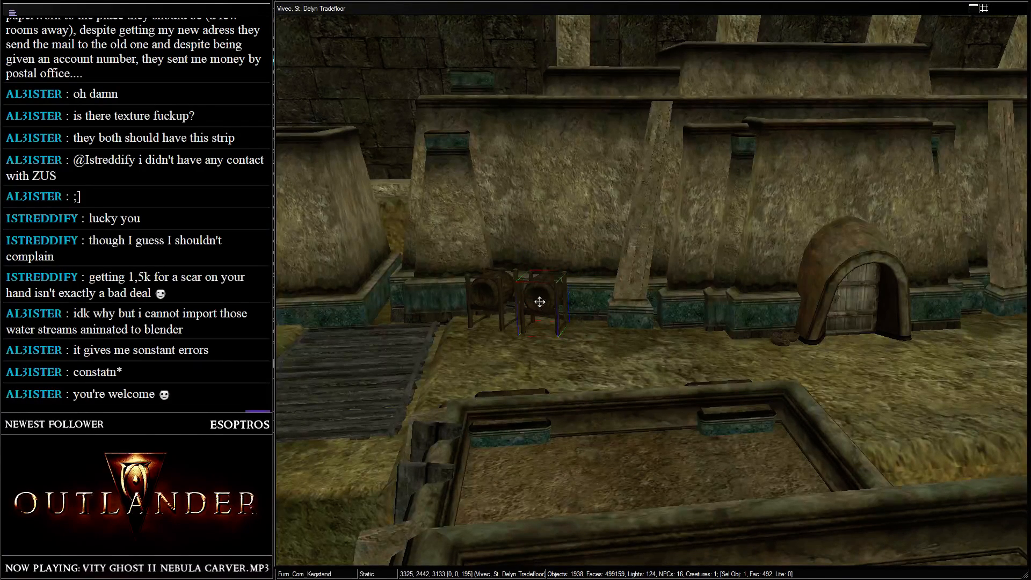
# - Stack a copy of the middle keg stand directly on top of it, lowered to a height of about 3181
pyautogui.moveTo(533, 256); pyautogui.dragTo(533, 252)
pyautogui.press('shift')
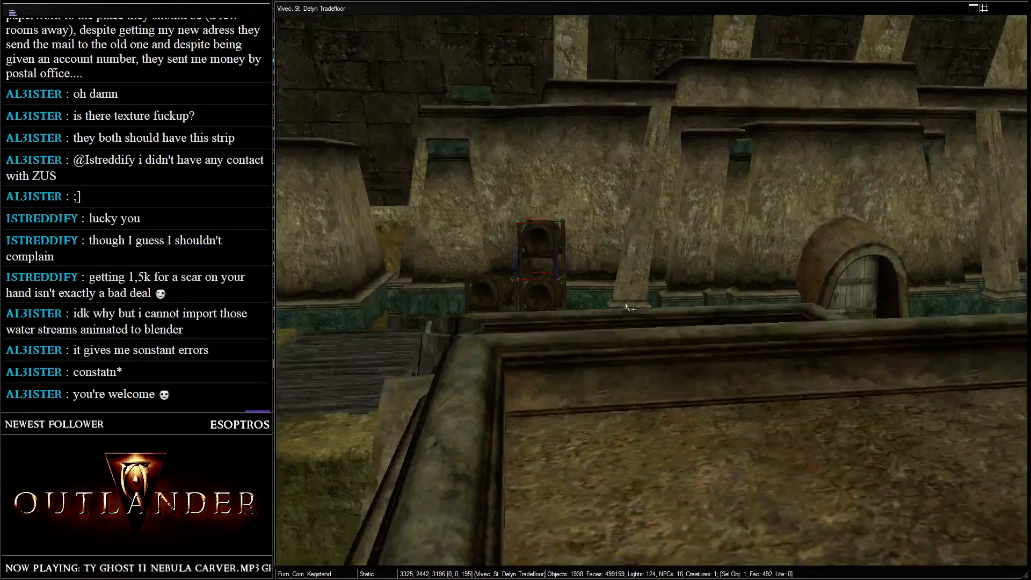
pyautogui.press('shift')
pyautogui.scroll(5, 509, 234)
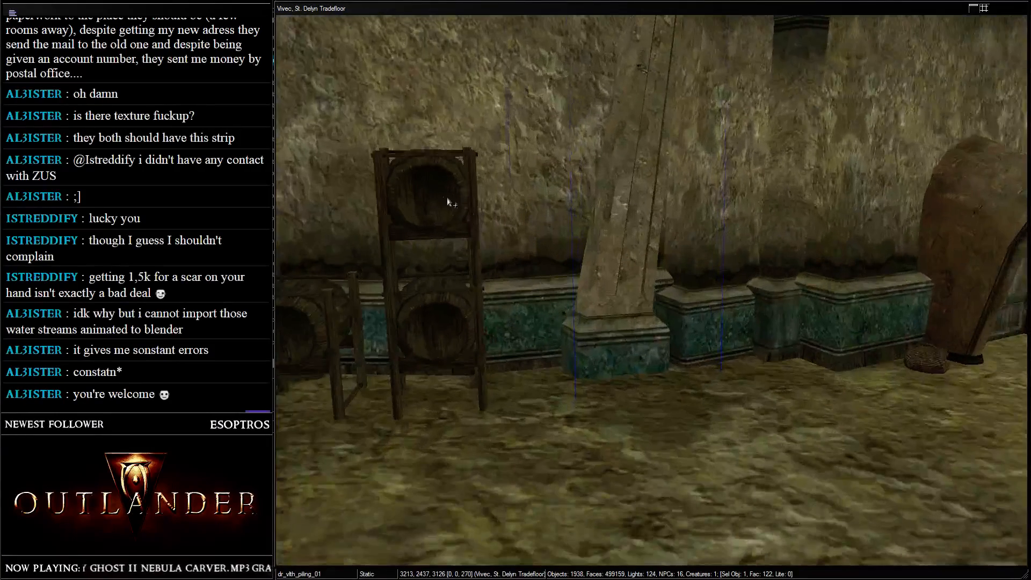
pyautogui.moveTo(435, 204); pyautogui.dragTo(427, 215)
# - Duplicate the two stacked keg stands and place the copies beside the pilaster, rotated to about 190 degrees
pyautogui.keyDown('ctrl'); pyautogui.click(423, 309); pyautogui.keyUp('ctrl')
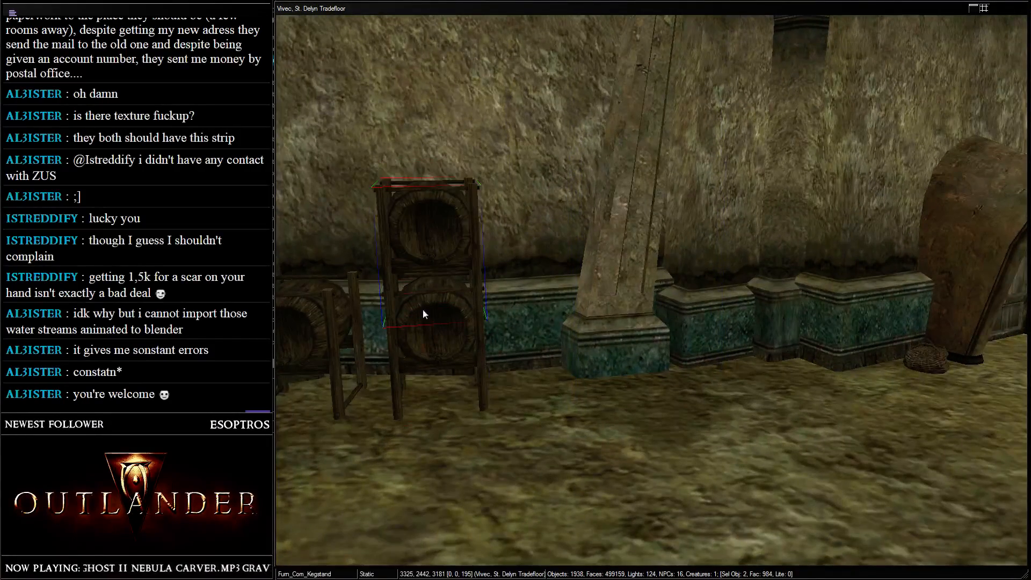
pyautogui.hotkey('ctrl', 'd')
pyautogui.moveTo(446, 328); pyautogui.dragTo(549, 304)
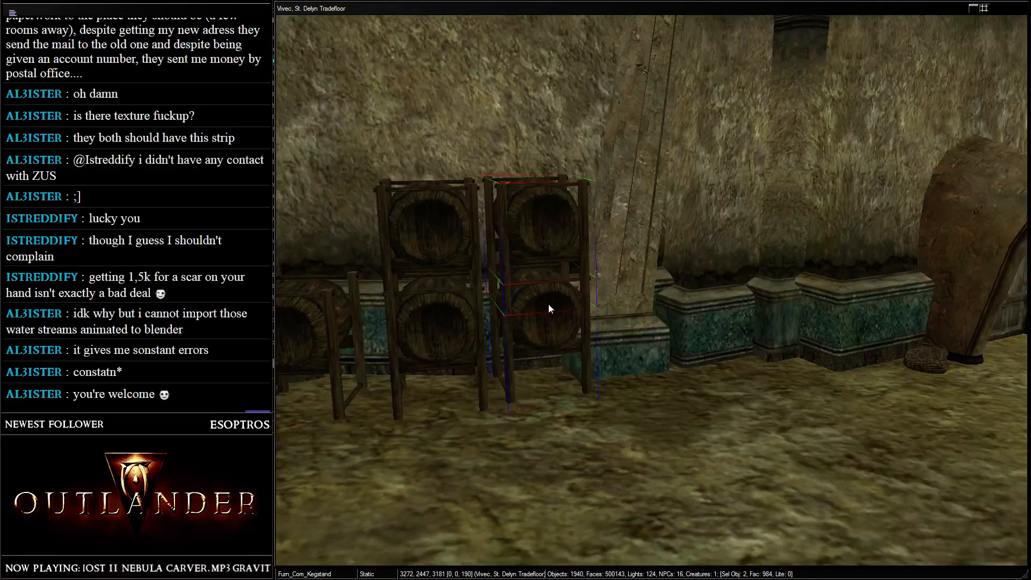
# - Switch the view to the cell's own lighting and examine the keg stacks against the building wall
pyautogui.scroll(-3, 539, 310)
pyautogui.scroll(-3, 538, 310)
pyautogui.press('d')
pyautogui.click(663, 286)
pyautogui.scroll(-6, 742, 286)
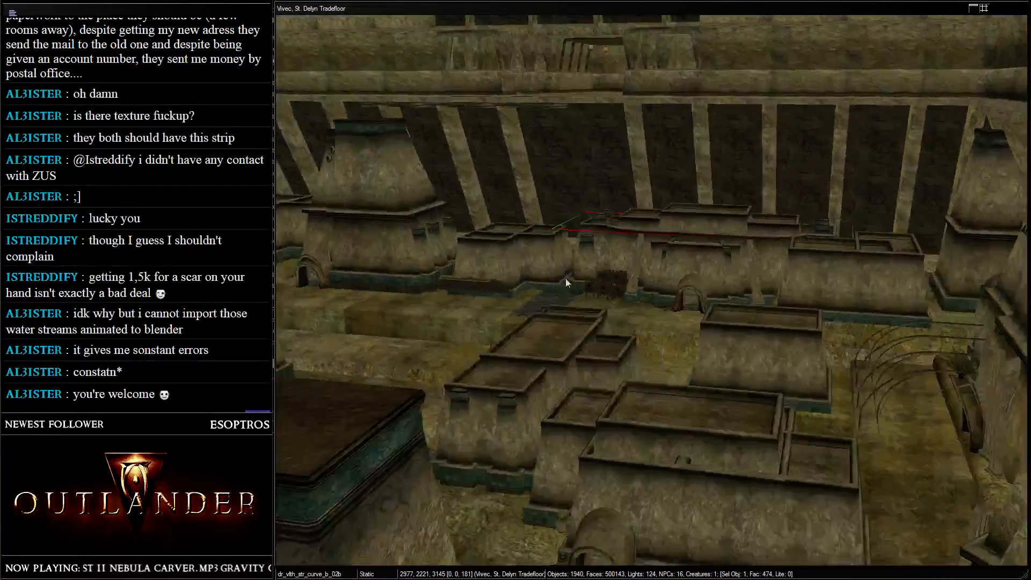
pyautogui.press('a')
pyautogui.press('shift')
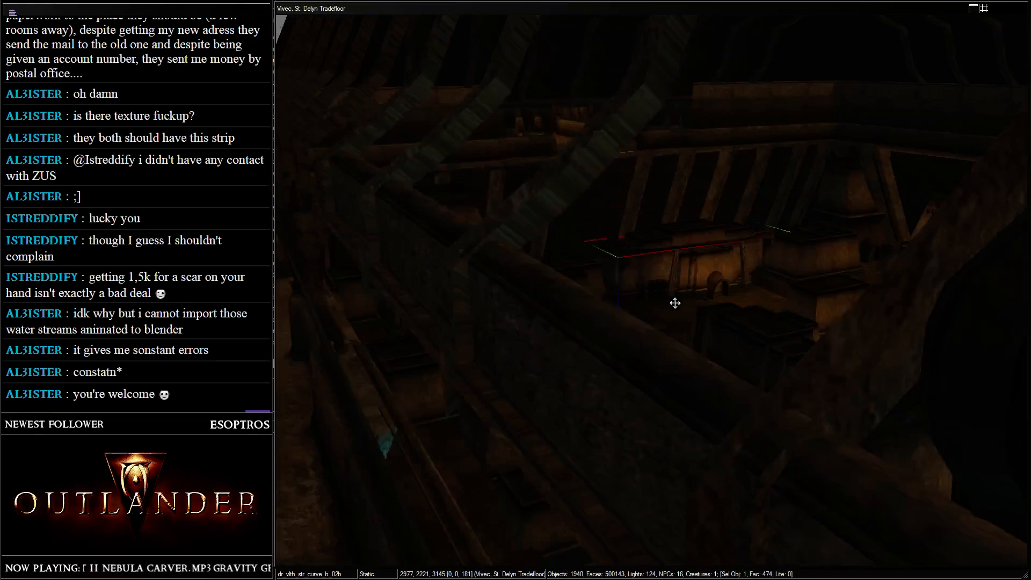
pyautogui.scroll(3, 682, 304)
pyautogui.scroll(3, 689, 303)
pyautogui.press('shift')
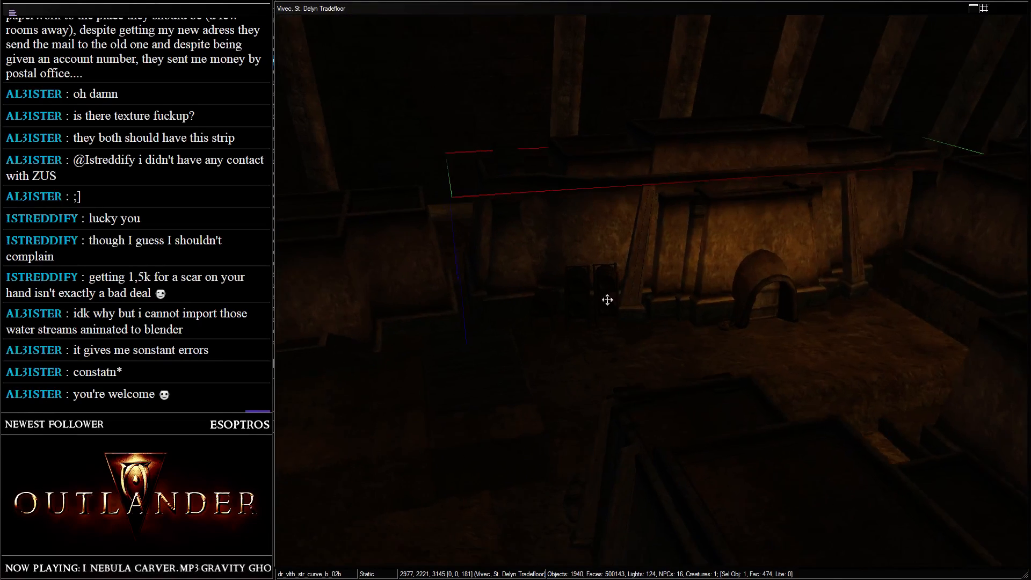
pyautogui.press('shift')
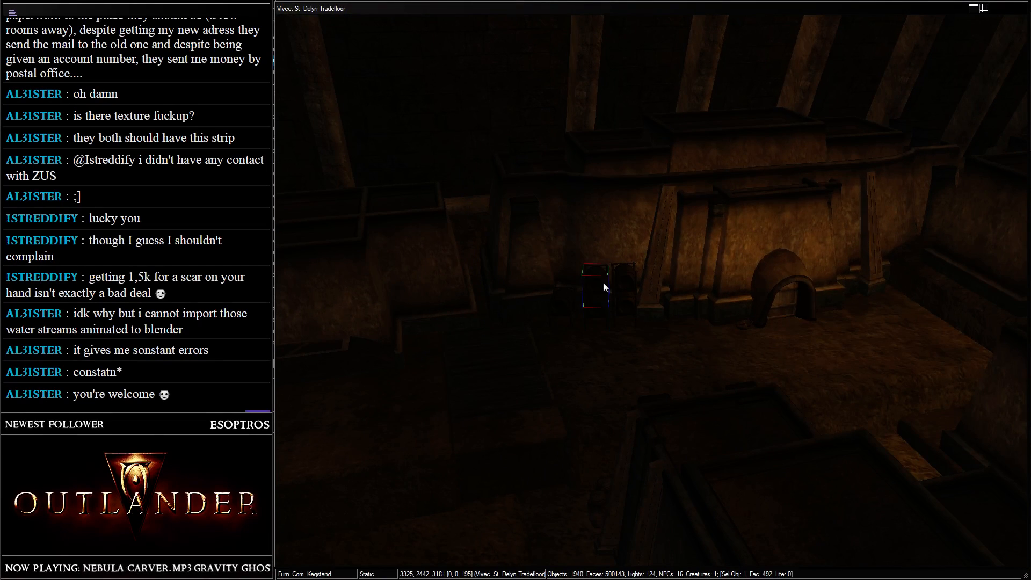
# - Remove the upper keg stand from the right stack and place one on the leftmost keg stand, rotated to about 204 degrees
pyautogui.click(631, 282)
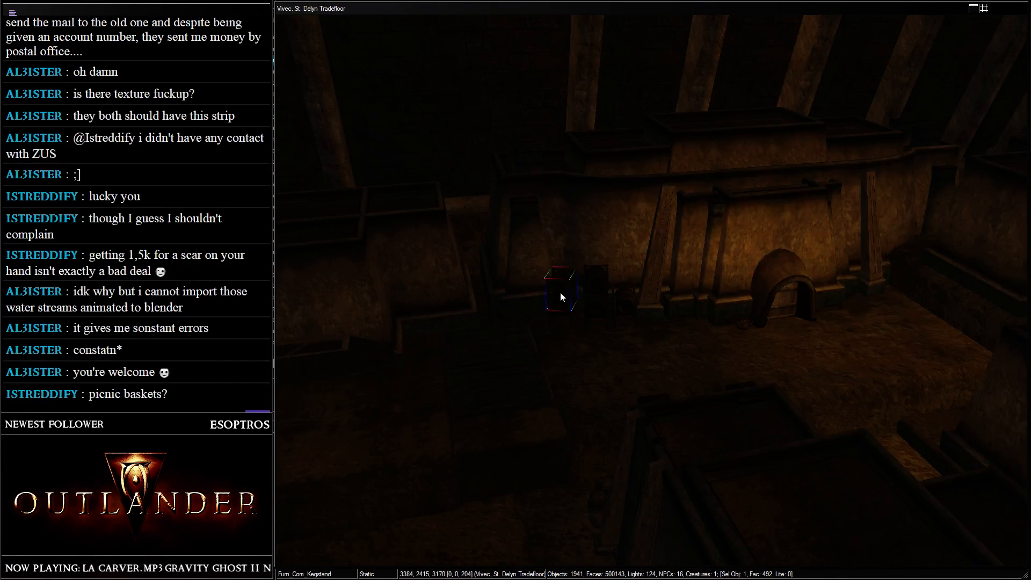
pyautogui.press('shift')
pyautogui.press('d')
pyautogui.press('shift')
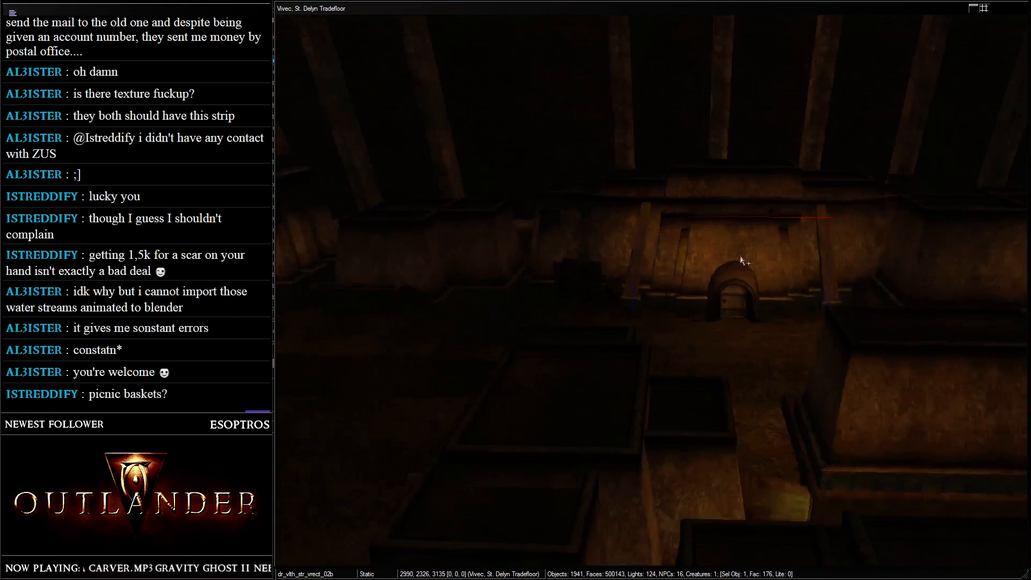
pyautogui.press('shift')
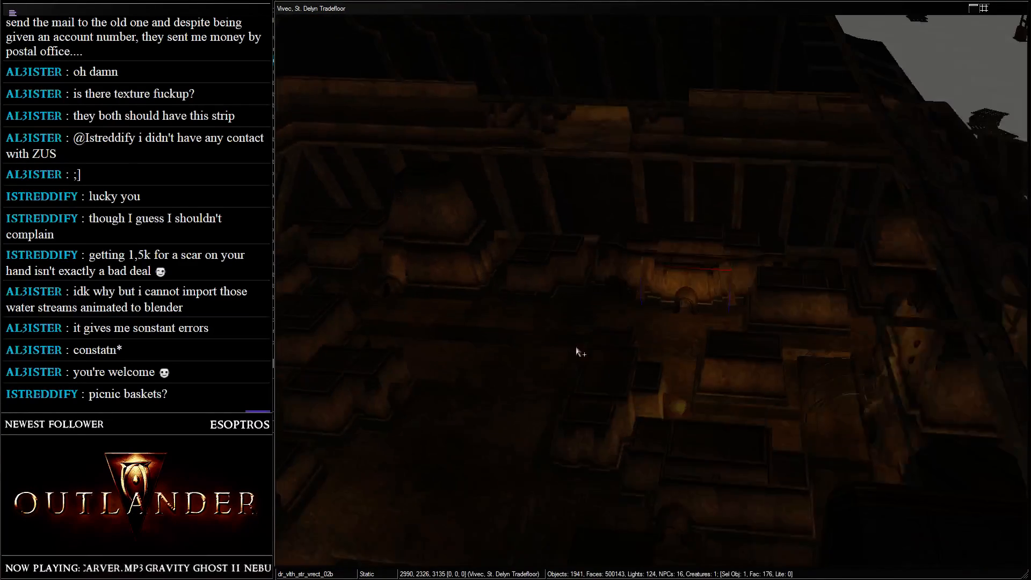
# - Switch the view to bright lighting and find the sample props laid out outside the buildings
pyautogui.scroll(3, 630, 348)
pyautogui.press('shift')
pyautogui.press('d')
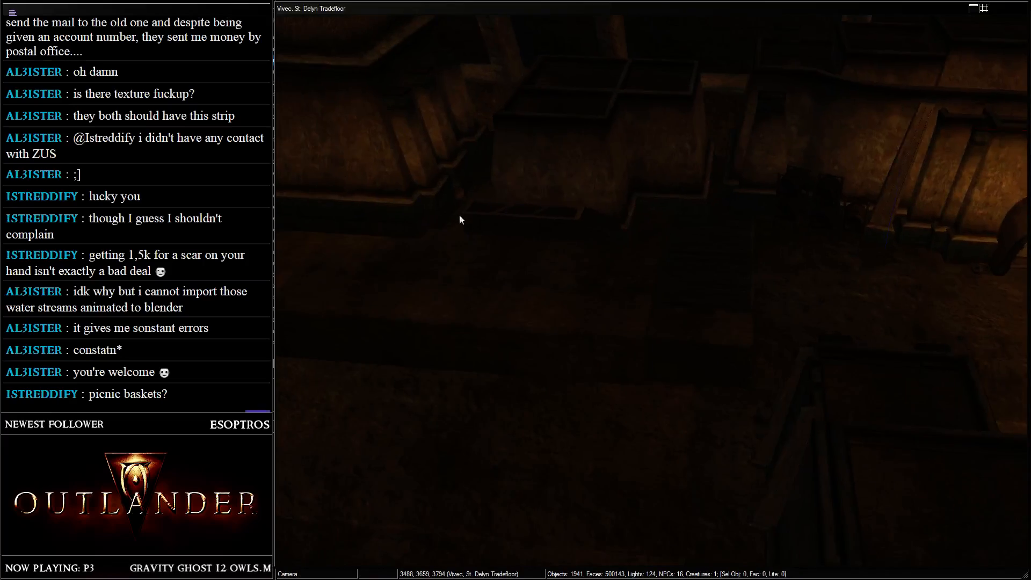
pyautogui.press('shift')
pyautogui.press('shift')
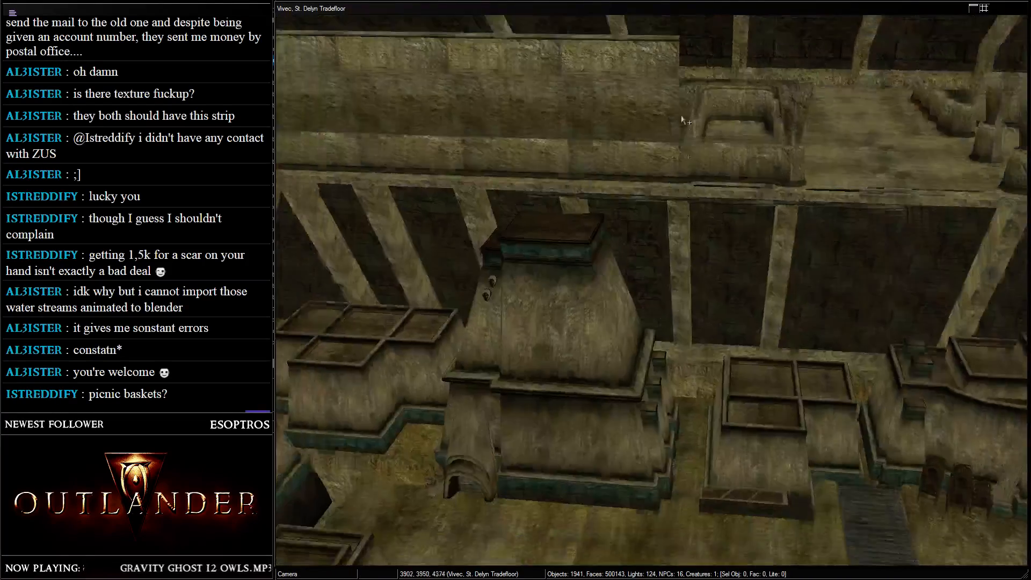
pyautogui.click(677, 312)
pyautogui.click(736, 261)
pyautogui.press('shift')
pyautogui.scroll(-5, 735, 262)
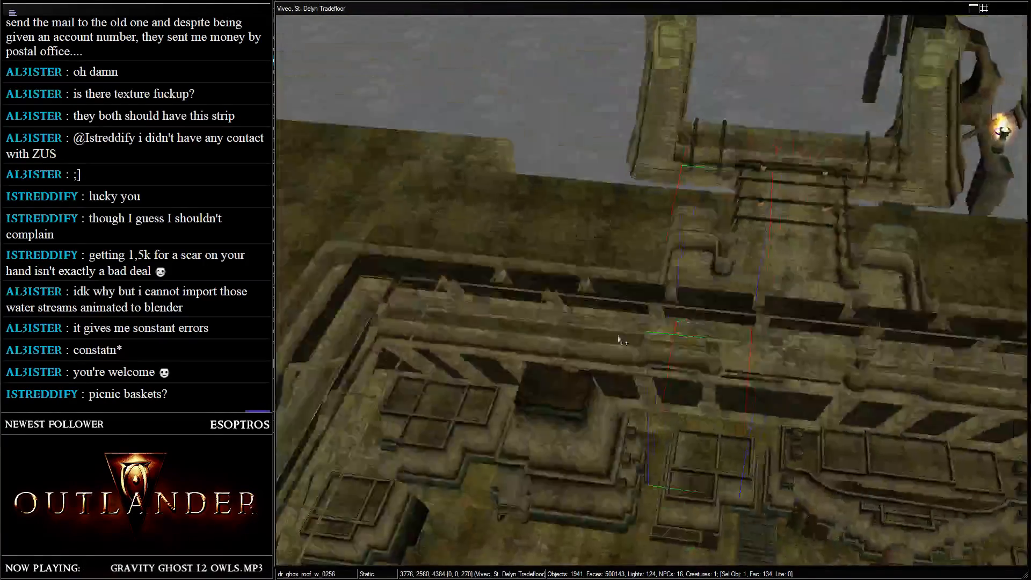
pyautogui.moveTo(773, 230); pyautogui.dragTo(656, 326, button='middle')
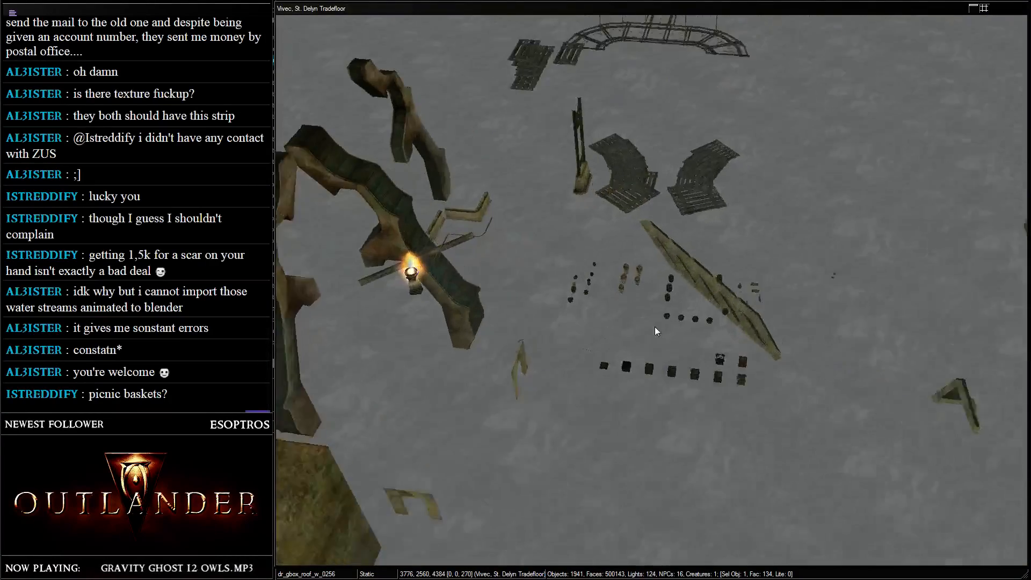
pyautogui.scroll(4, 655, 327)
pyautogui.scroll(-3, 648, 315)
pyautogui.scroll(-2, 711, 273)
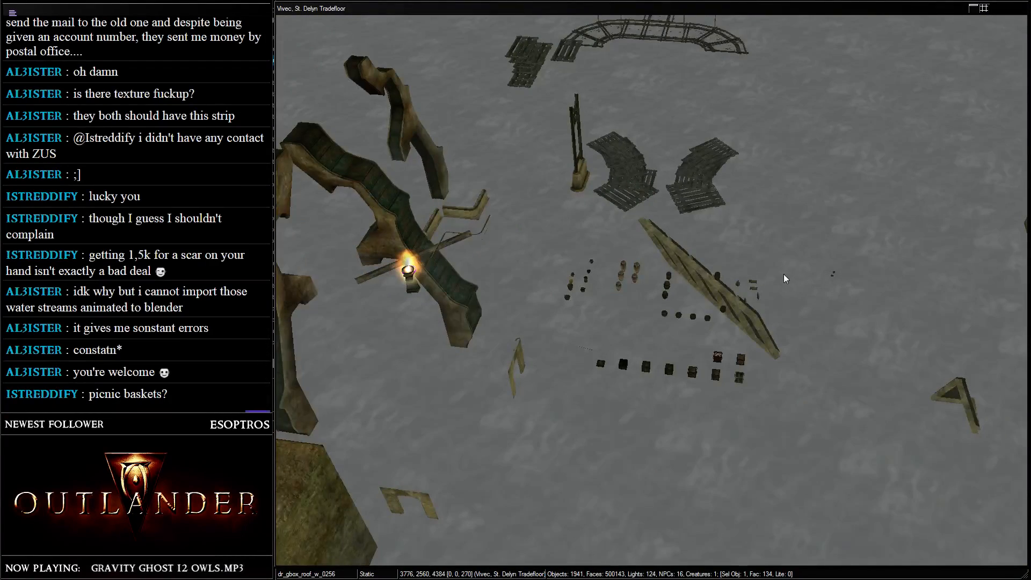
# - Examine the oval misc_com_basket_02 among the sample baskets under both the cell's own and bright lighting
pyautogui.scroll(2, 784, 274)
pyautogui.scroll(2, 607, 272)
pyautogui.click(532, 263)
pyautogui.scroll(6, 594, 259)
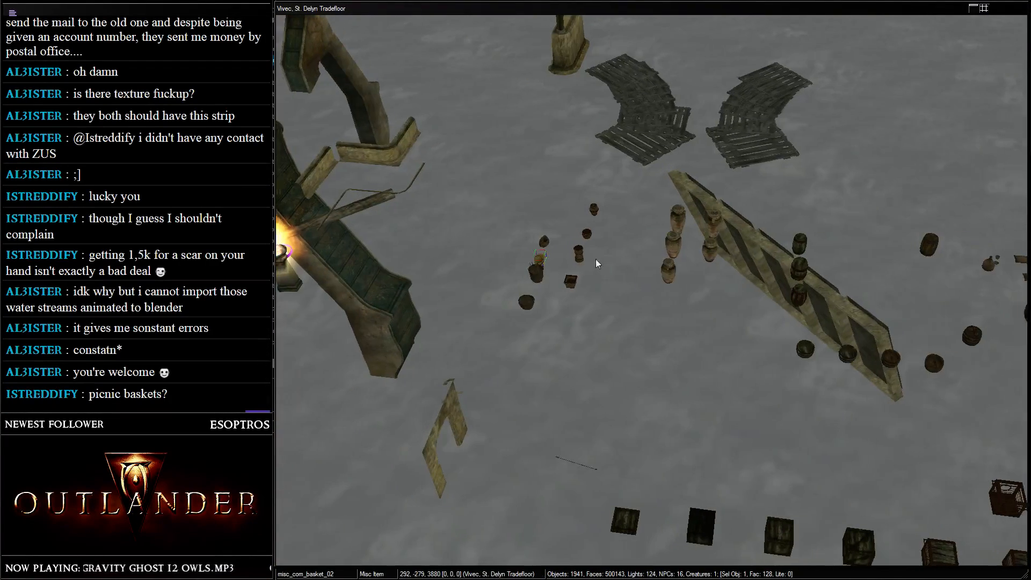
pyautogui.keyDown('shift'); pyautogui.moveTo(556, 263); pyautogui.dragTo(617, 319, button='middle'); pyautogui.keyUp('shift')
pyautogui.scroll(4, 737, 361)
pyautogui.moveTo(737, 361); pyautogui.dragTo(740, 393, button='middle')
pyautogui.press('a')
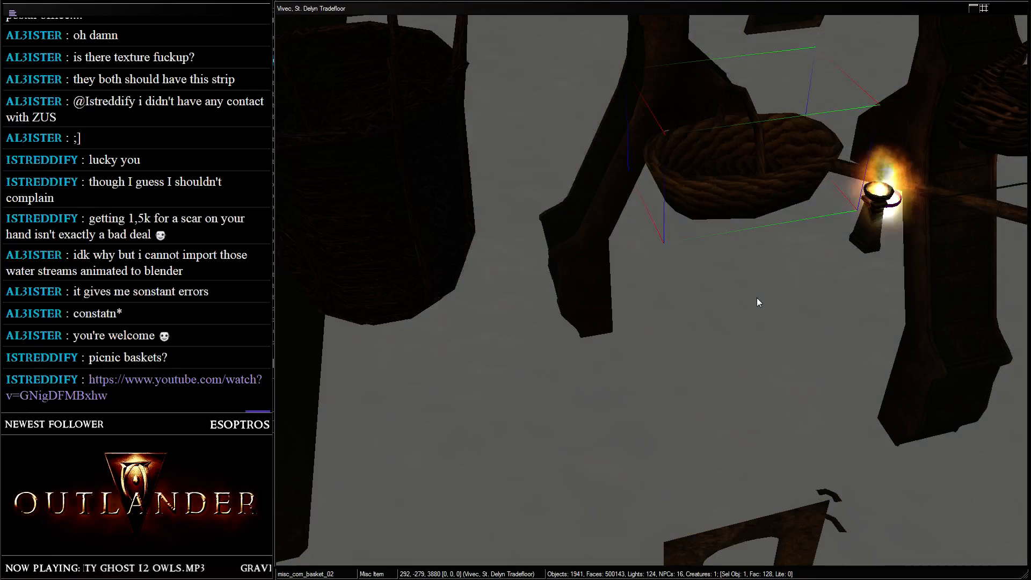
pyautogui.press('a')
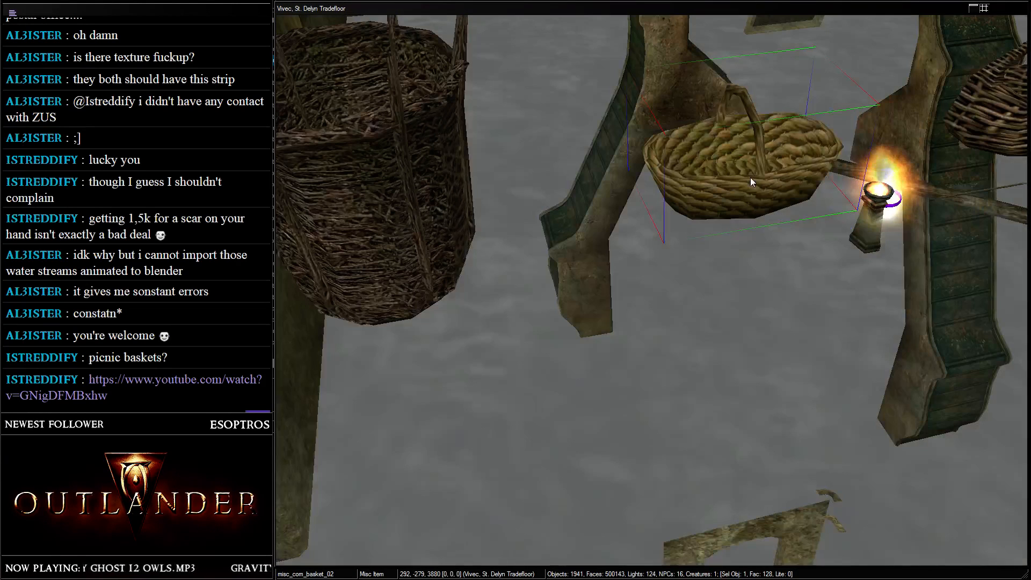
pyautogui.scroll(-12, 581, 250)
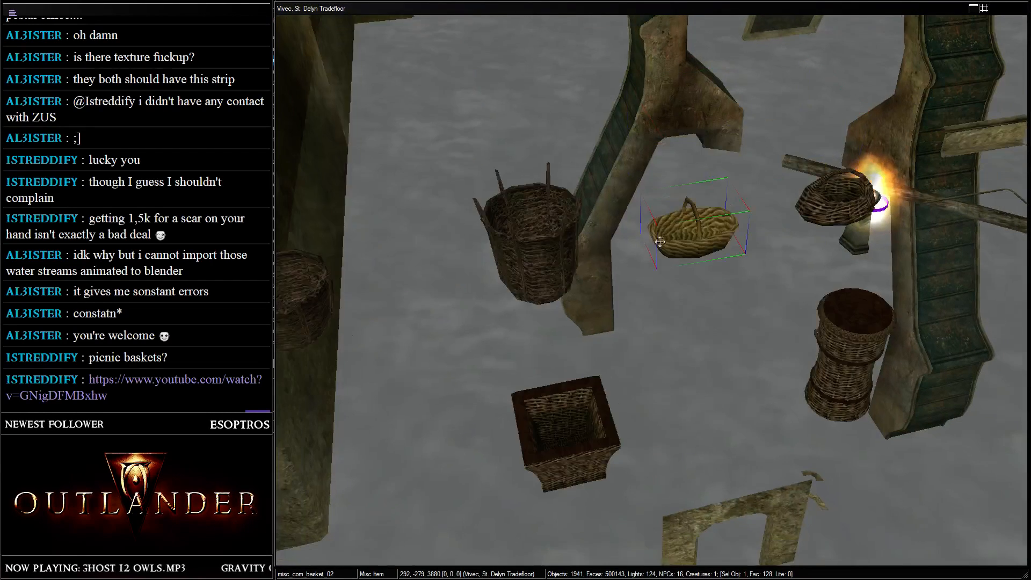
pyautogui.moveTo(749, 298); pyautogui.dragTo(703, 103, button='middle')
pyautogui.scroll(-3, 704, 104)
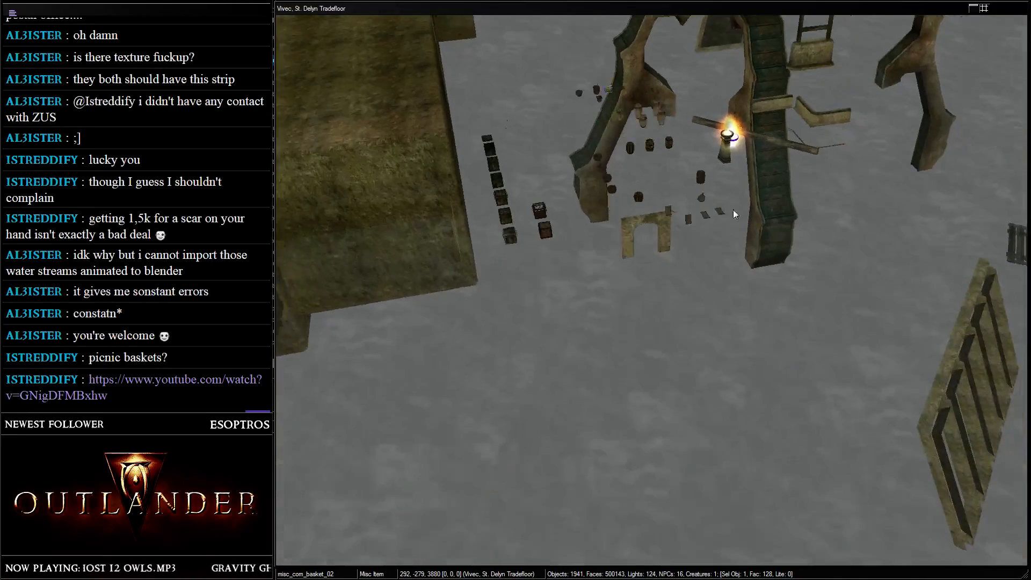
# - Copy nine barrels from the sample props and paste them into the courtyard by the arched entrance
pyautogui.keyDown('shift'); pyautogui.moveTo(636, 190); pyautogui.dragTo(652, 277, button='middle'); pyautogui.keyUp('shift')
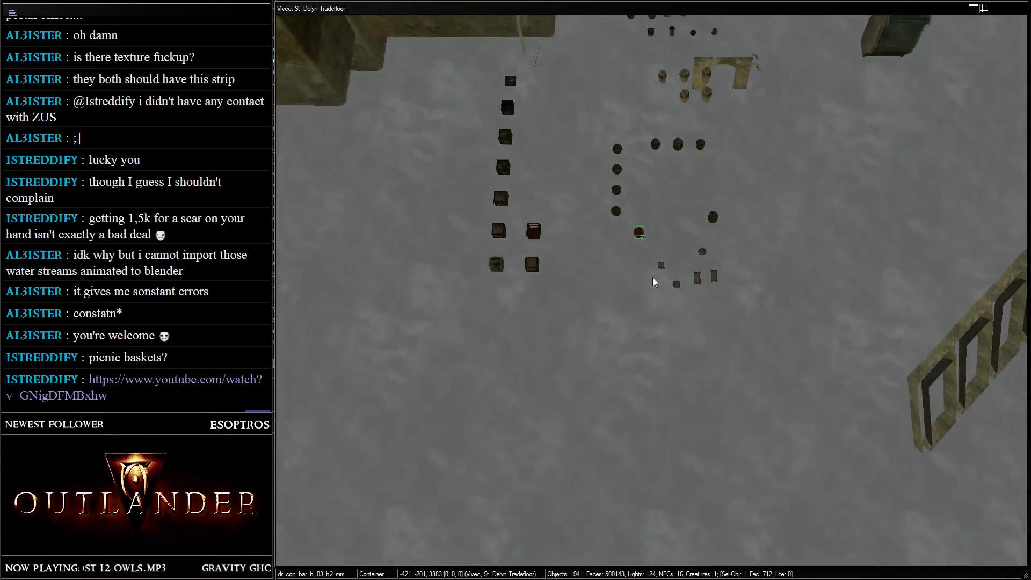
pyautogui.moveTo(596, 120); pyautogui.dragTo(804, 248)
pyautogui.scroll(-3, 791, 249)
pyautogui.moveTo(791, 248); pyautogui.dragTo(1009, 301, button='middle')
pyautogui.moveTo(423, 100); pyautogui.dragTo(492, 417, button='middle')
pyautogui.click(584, 227)
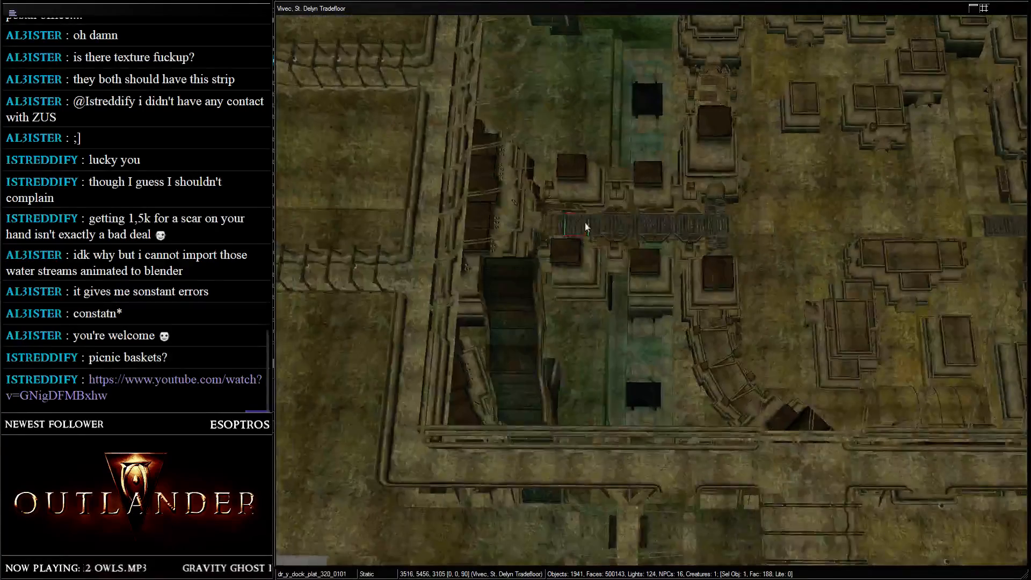
pyautogui.keyDown('shift'); pyautogui.moveTo(585, 228); pyautogui.dragTo(919, 244, button='middle'); pyautogui.keyUp('shift')
pyautogui.scroll(3, 642, 209)
pyautogui.click(502, 201)
pyautogui.scroll(5, 672, 308)
pyautogui.scroll(3, 707, 278)
pyautogui.scroll(-2, 707, 278)
pyautogui.hotkey('ctrl', 'v')
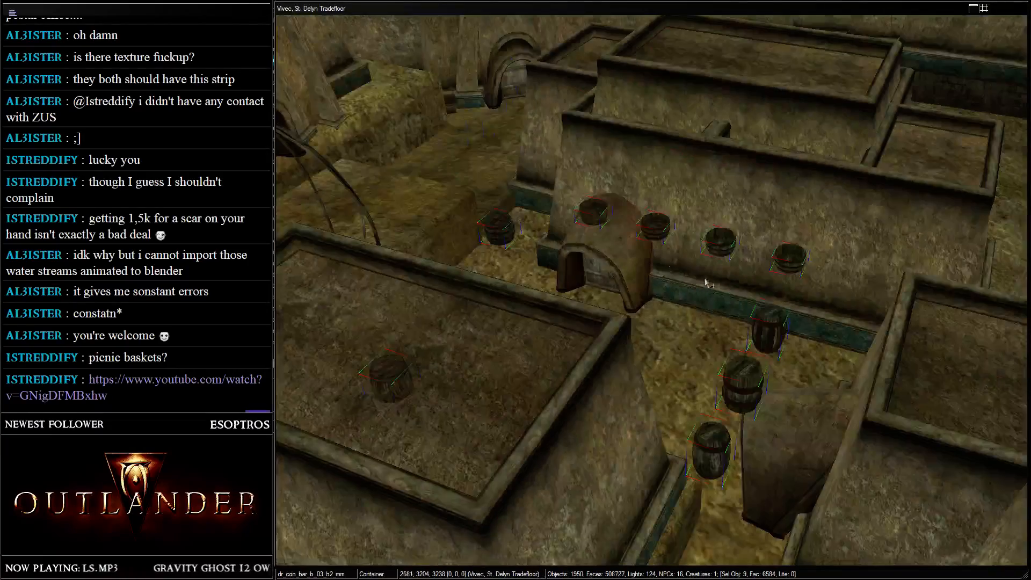
# - Move the pasted barrels to open ground and place three of them along the wall beside the arched entrance
pyautogui.moveTo(651, 226); pyautogui.dragTo(573, 167)
pyautogui.keyDown('shift'); pyautogui.moveTo(574, 167); pyautogui.dragTo(604, 263, button='middle'); pyautogui.keyUp('shift')
pyautogui.click(607, 266)
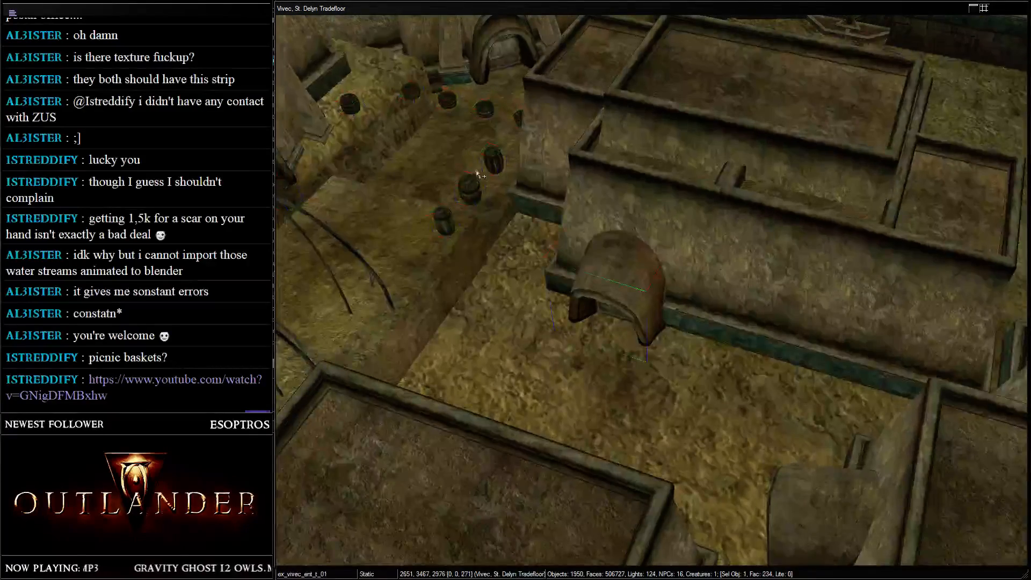
pyautogui.moveTo(478, 263); pyautogui.dragTo(728, 345)
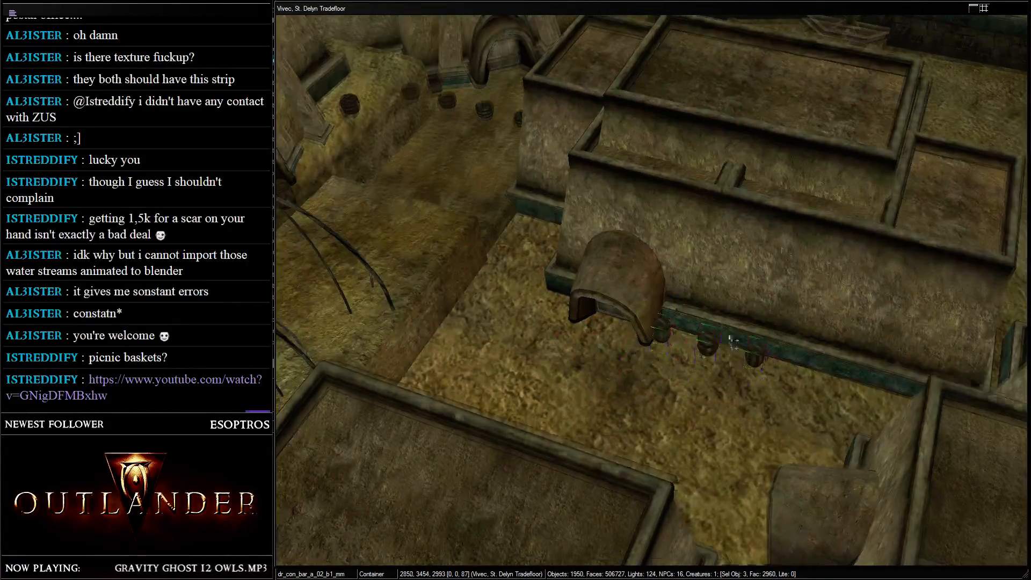
pyautogui.scroll(3, 728, 345)
pyautogui.keyDown('shift'); pyautogui.moveTo(728, 345); pyautogui.dragTo(855, 196, button='middle'); pyautogui.keyUp('shift')
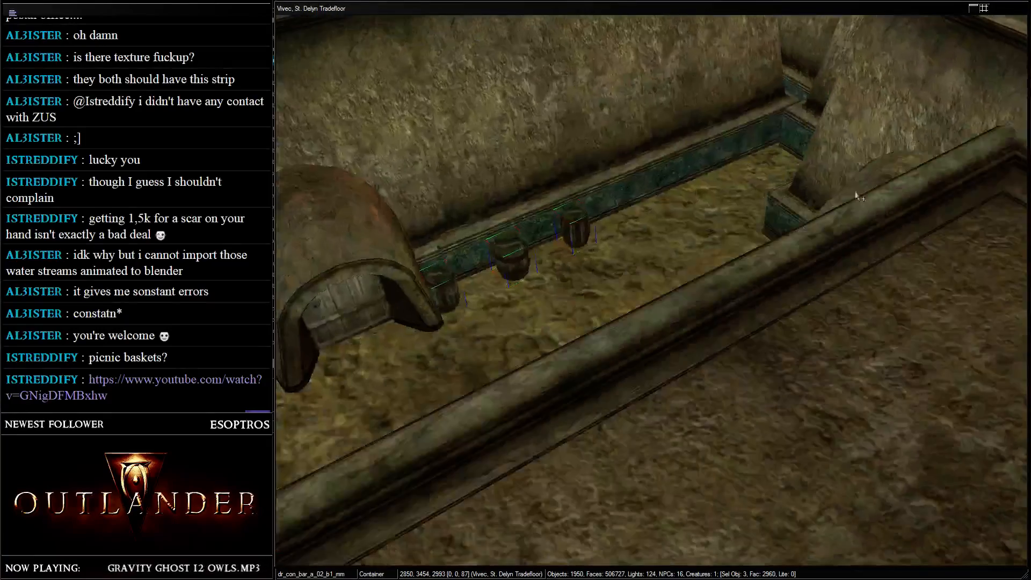
# - Gather the three barrels into a tight cluster at the far corner of the wall, at a height of about 2993
pyautogui.moveTo(521, 227); pyautogui.dragTo(708, 217, button='middle')
pyautogui.moveTo(685, 239); pyautogui.dragTo(940, 14)
pyautogui.moveTo(940, 13); pyautogui.dragTo(725, 213, button='middle')
pyautogui.moveTo(720, 212)
pyautogui.mouseDown()
pyautogui.moveTo(741, 146)
pyautogui.moveTo(721, 193)
pyautogui.mouseUp()
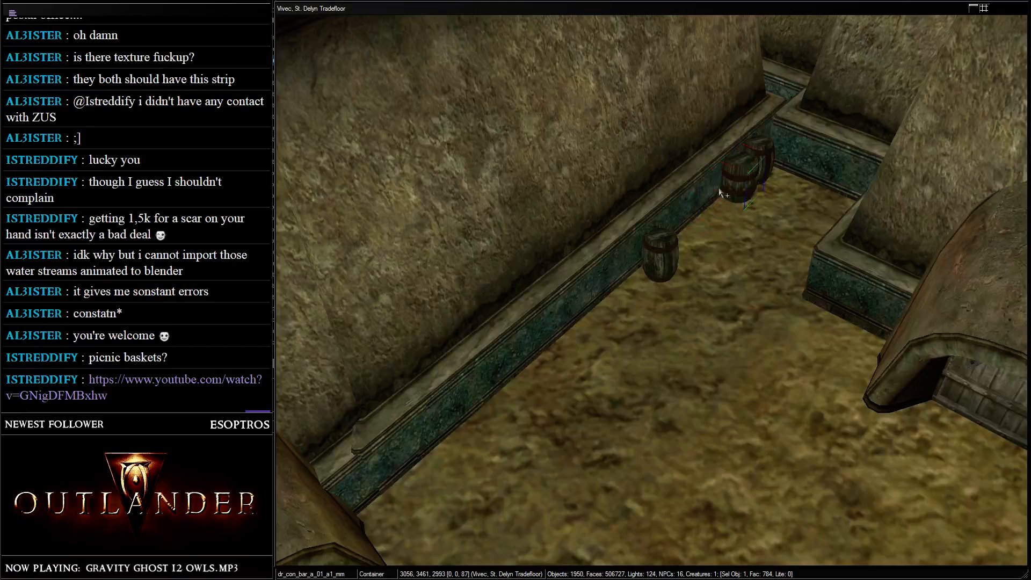
pyautogui.moveTo(665, 254); pyautogui.dragTo(795, 129)
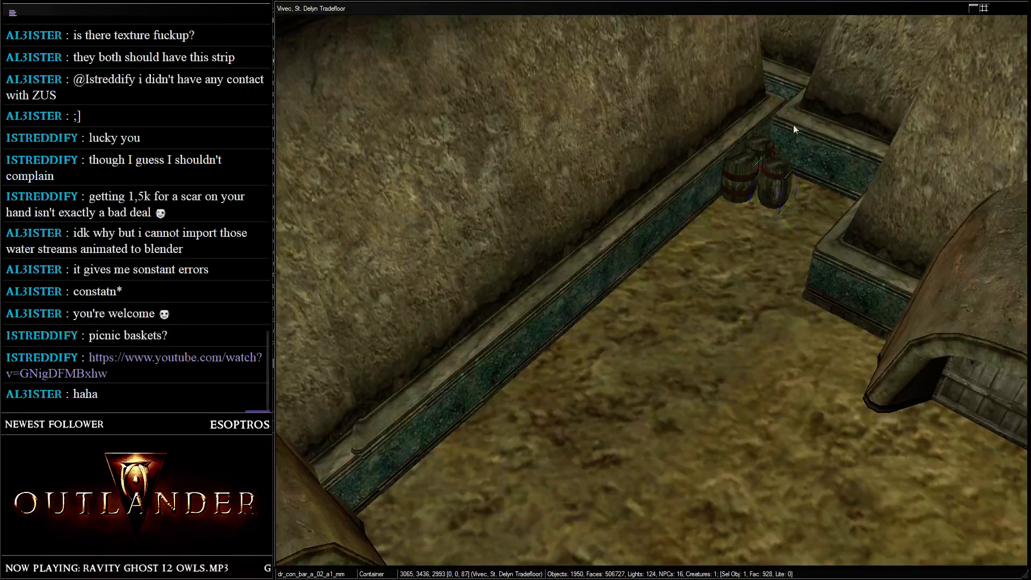
# - Move the three-barrel cluster beside the arched entrance, near 2736, 3419, and rotate it to about 102 degrees
pyautogui.keyDown('ctrl'); pyautogui.click(748, 179); pyautogui.keyUp('ctrl')
pyautogui.moveTo(748, 179); pyautogui.dragTo(663, 287)
pyautogui.scroll(-3, 664, 288)
pyautogui.moveTo(663, 288); pyautogui.dragTo(738, 224, button='middle')
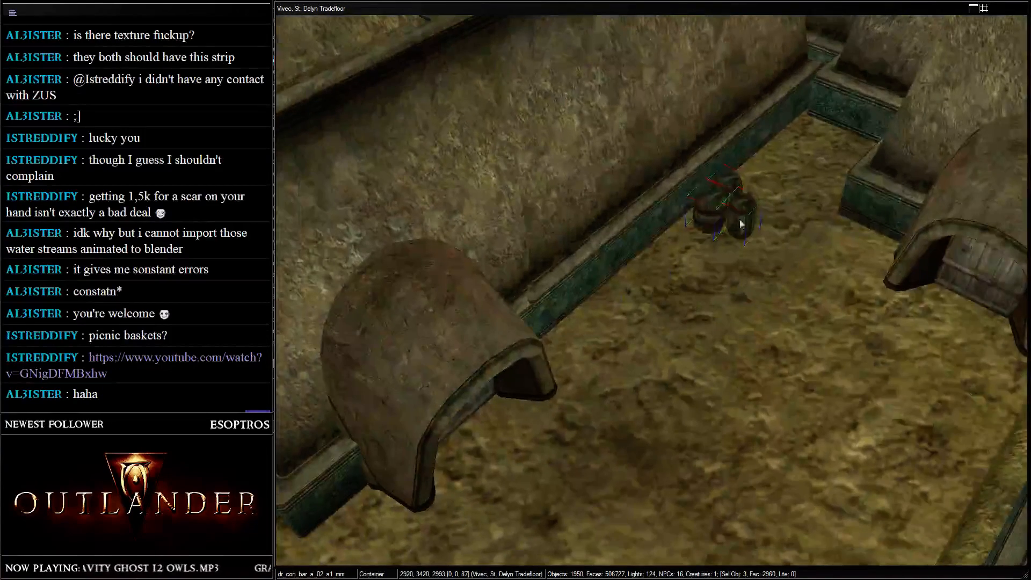
pyautogui.moveTo(738, 223); pyautogui.dragTo(532, 487)
pyautogui.moveTo(532, 487); pyautogui.dragTo(602, 408, button='right')
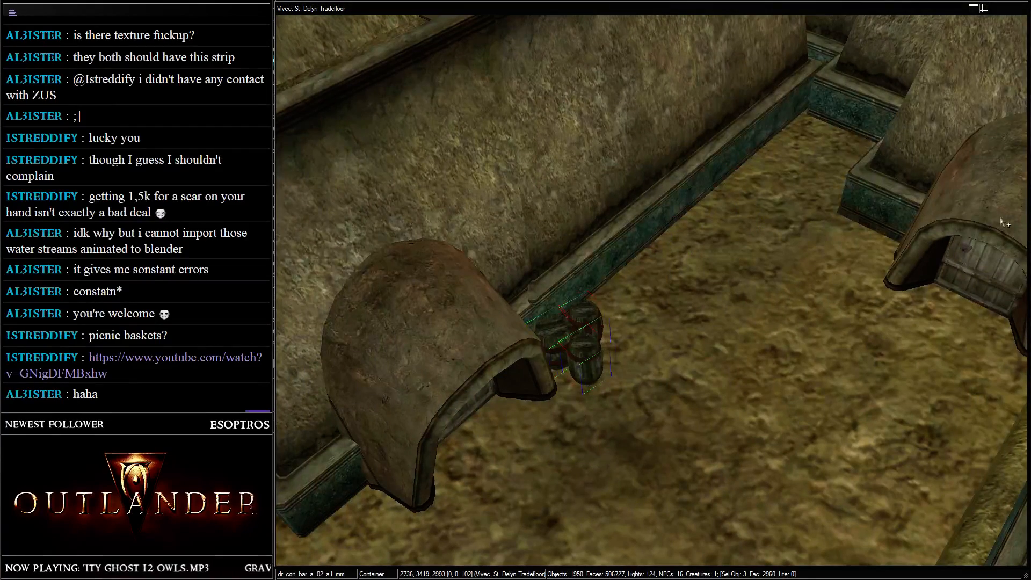
# - Browse the activator objects in the object list, checking the shrine, sound, colony and banner entries
pyautogui.hotkey('alt', 'Tab')
pyautogui.click(906, 178)
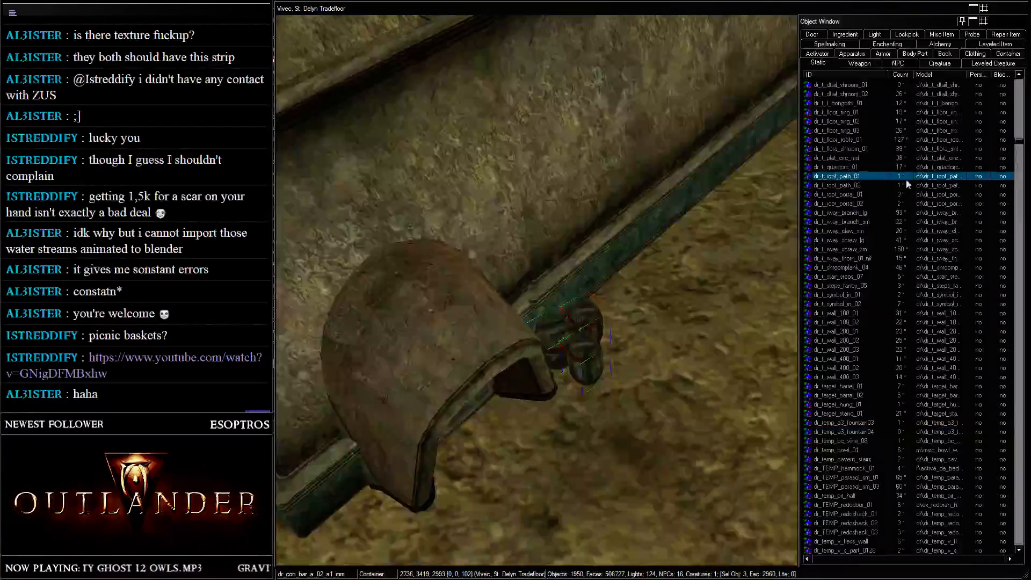
pyautogui.click(817, 53)
pyautogui.press('d')
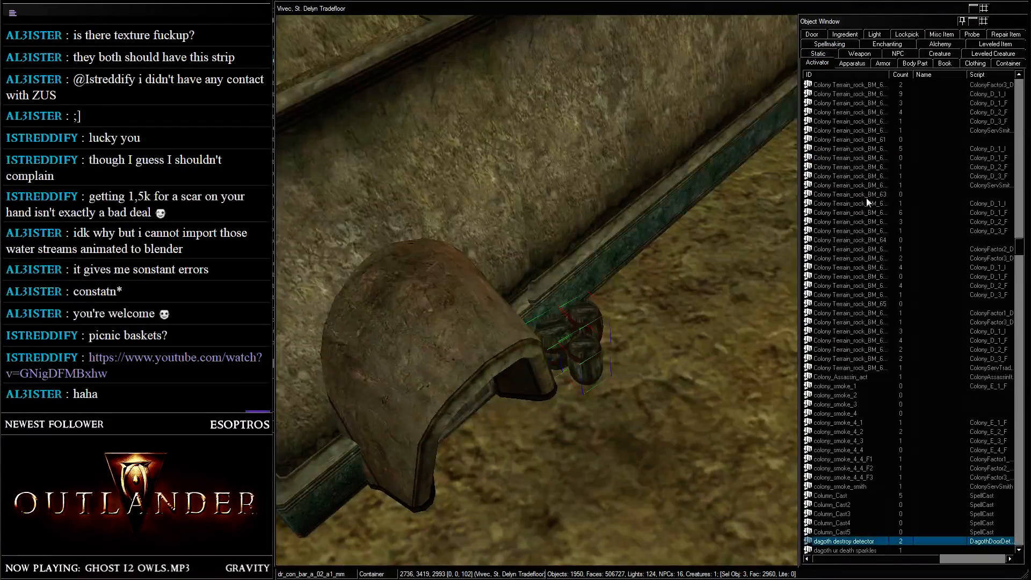
pyautogui.press('s')
pyautogui.press('h')
pyautogui.press('Down')
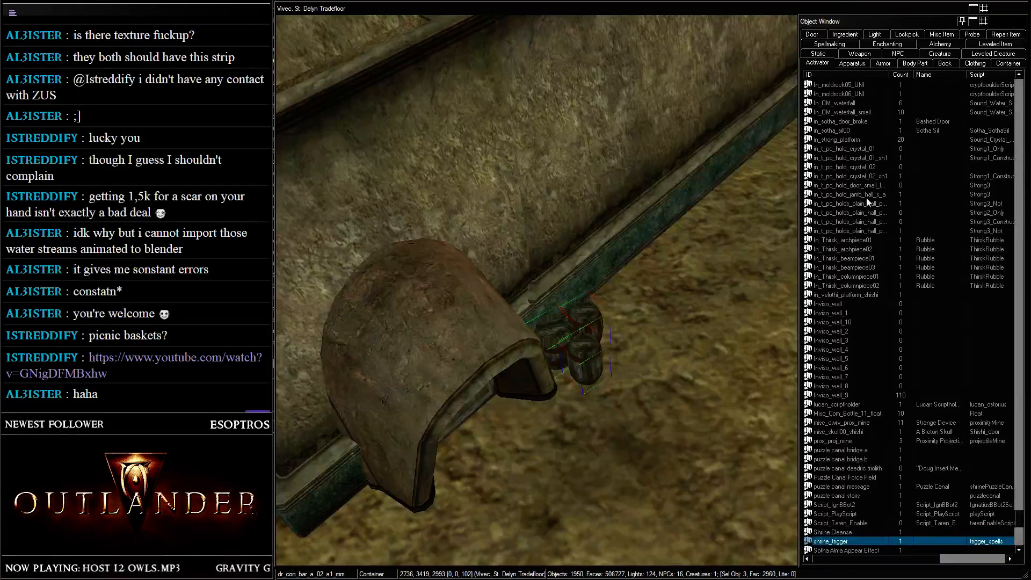
pyautogui.scroll(-6, 987, 278)
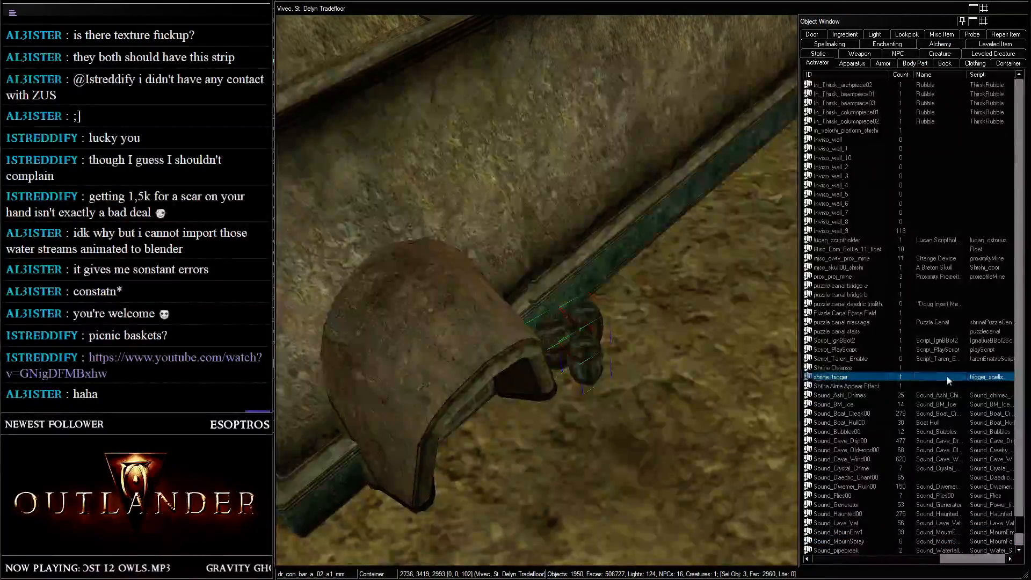
pyautogui.scroll(-4, 946, 376)
pyautogui.scroll(20, 946, 376)
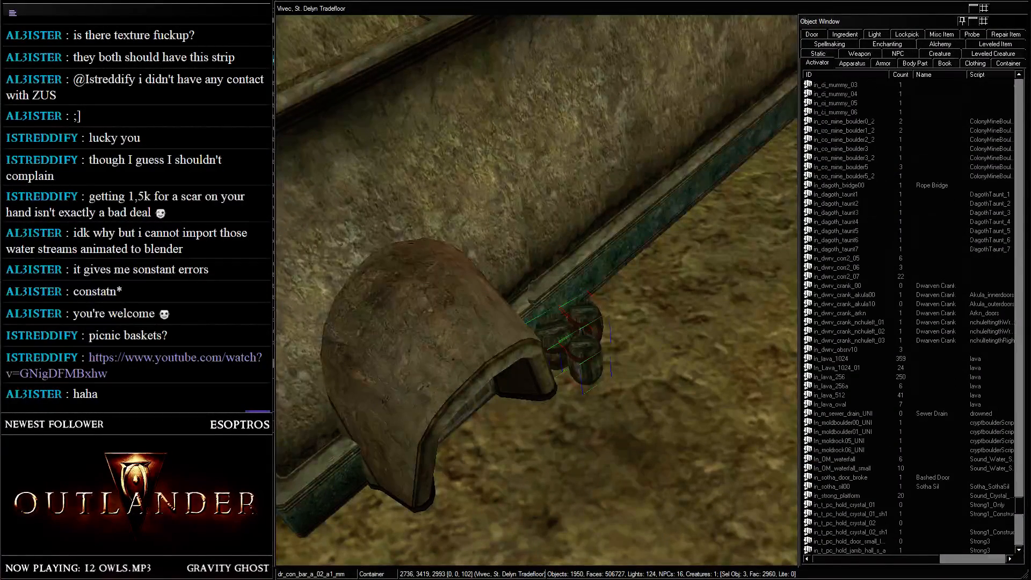
pyautogui.scroll(-15, 1023, 507)
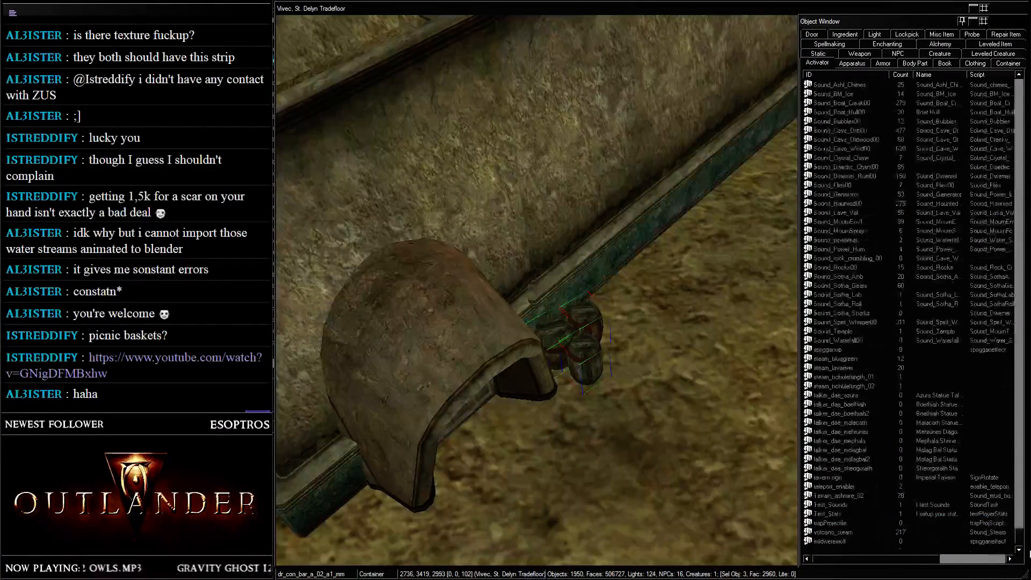
pyautogui.scroll(20, 1028, 547)
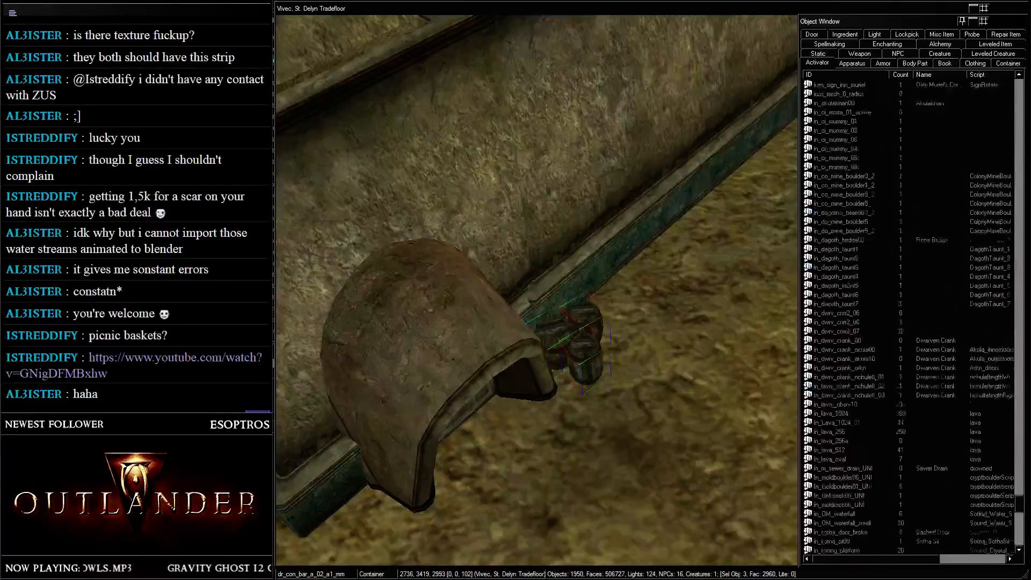
pyautogui.scroll(15, 908, 317)
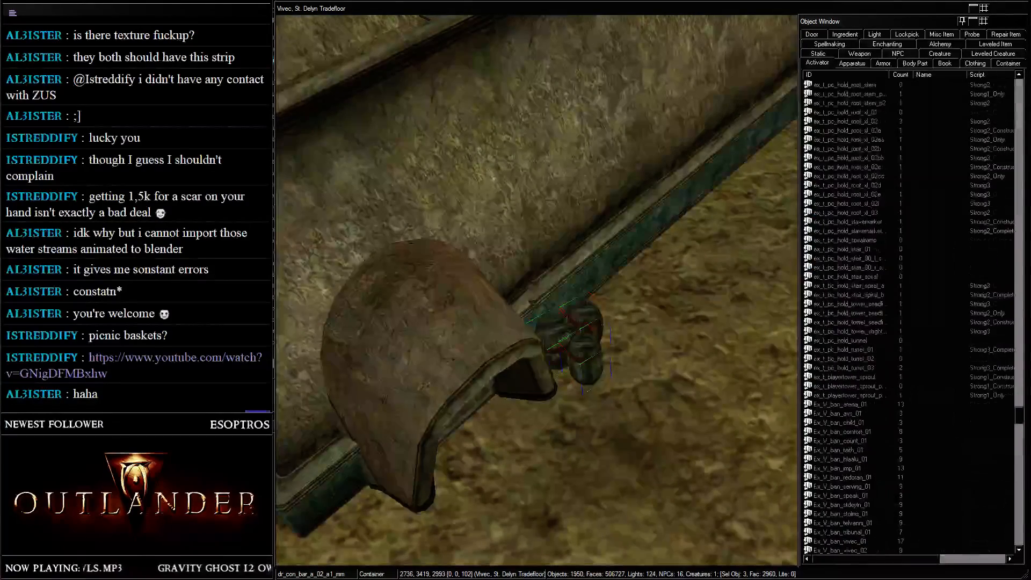
pyautogui.scroll(15, 909, 317)
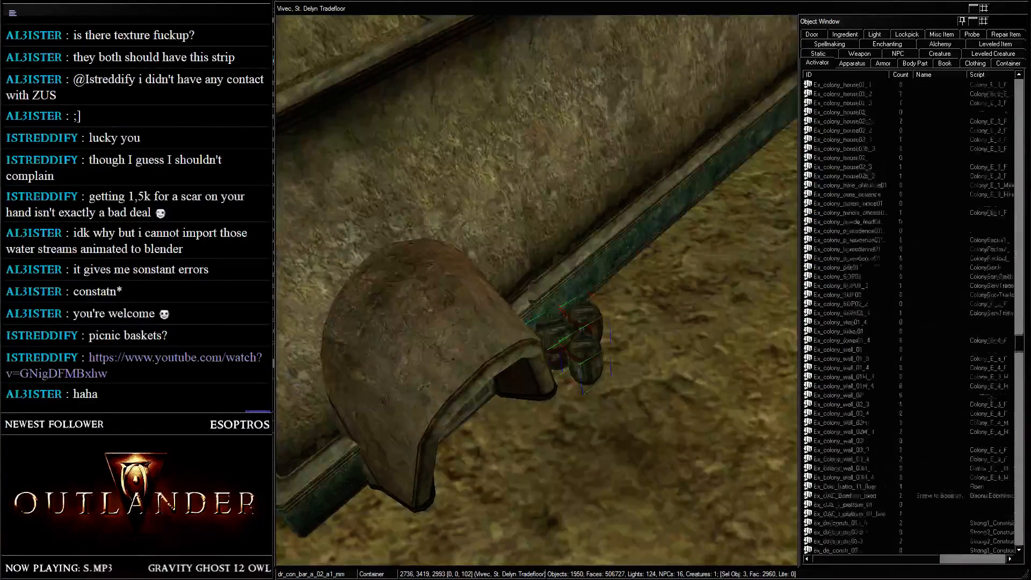
pyautogui.scroll(18, 909, 317)
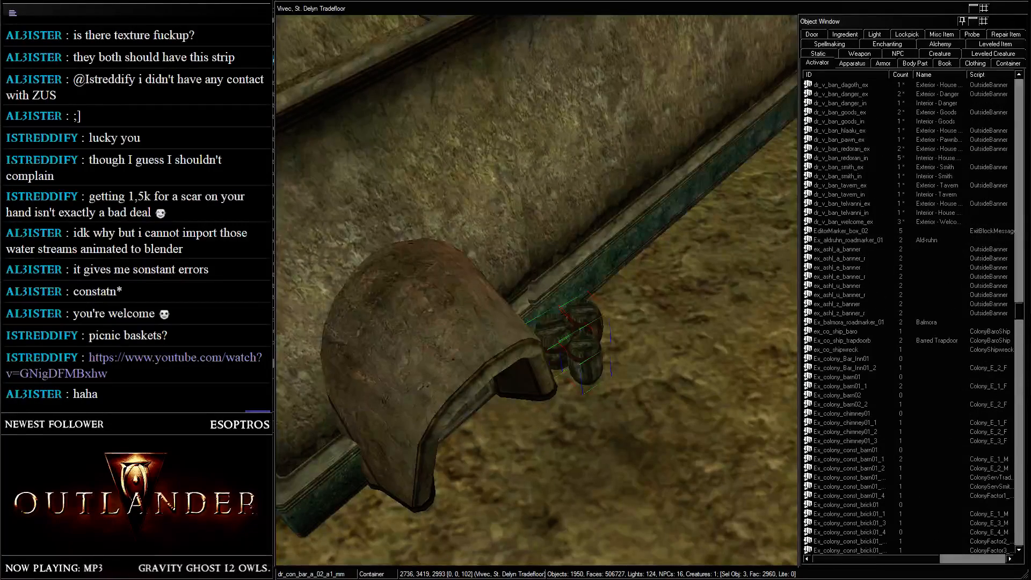
pyautogui.scroll(20, 909, 317)
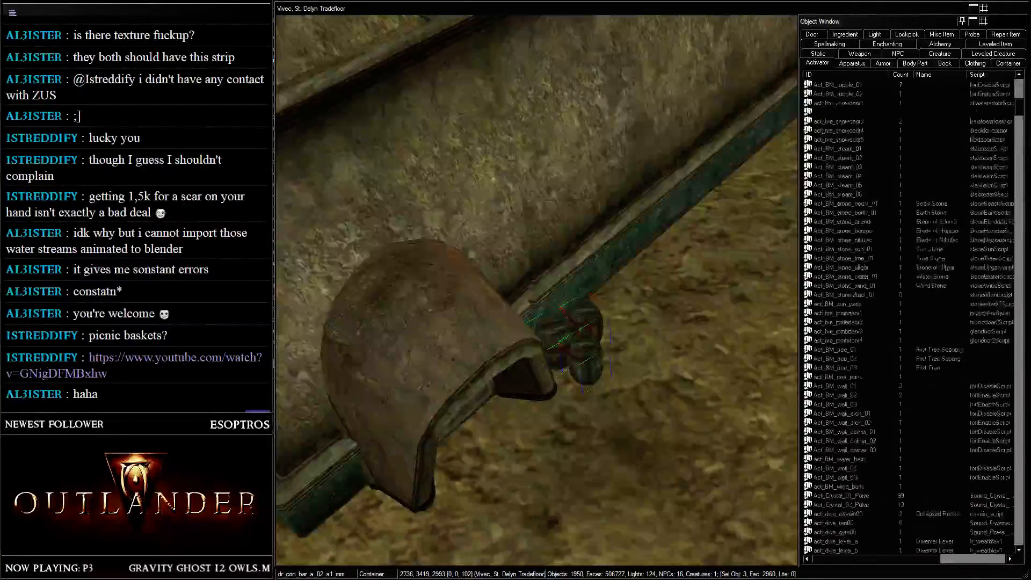
# - Sort the activators by use count, look through the most used ones and leave the object list
pyautogui.click(901, 75)
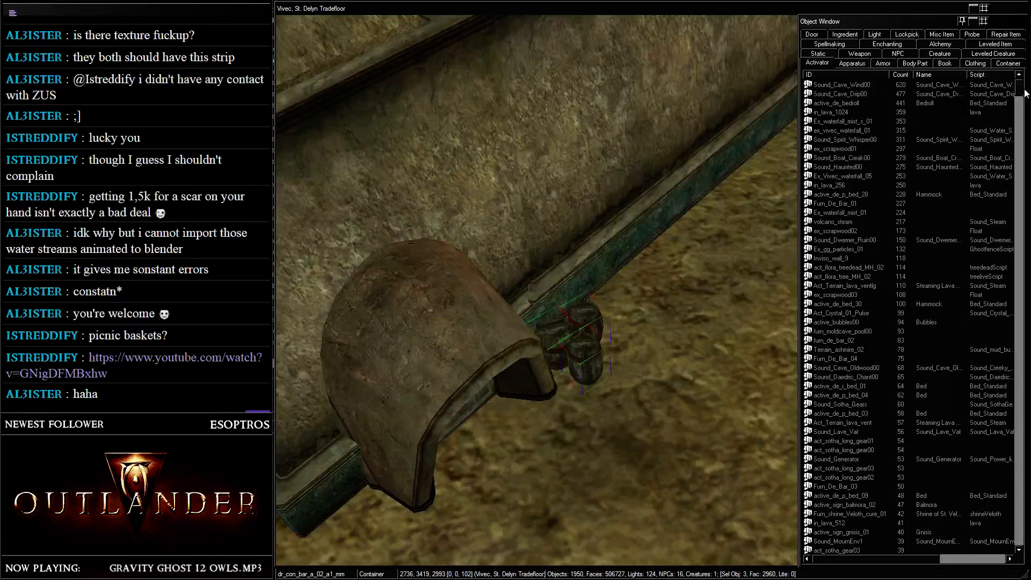
pyautogui.moveTo(1024, 93); pyautogui.dragTo(1023, 104)
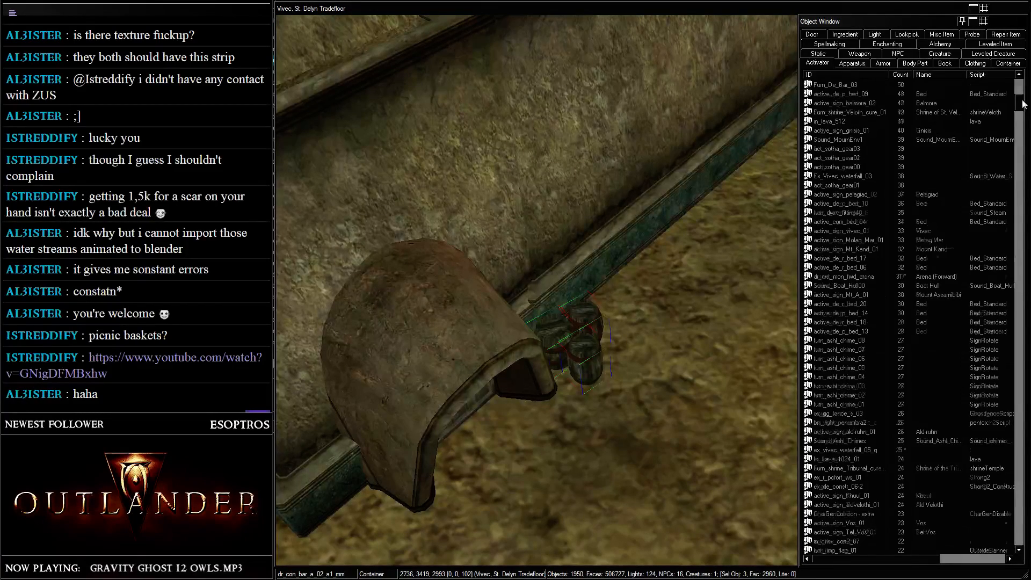
pyautogui.moveTo(1023, 104); pyautogui.dragTo(1023, 101)
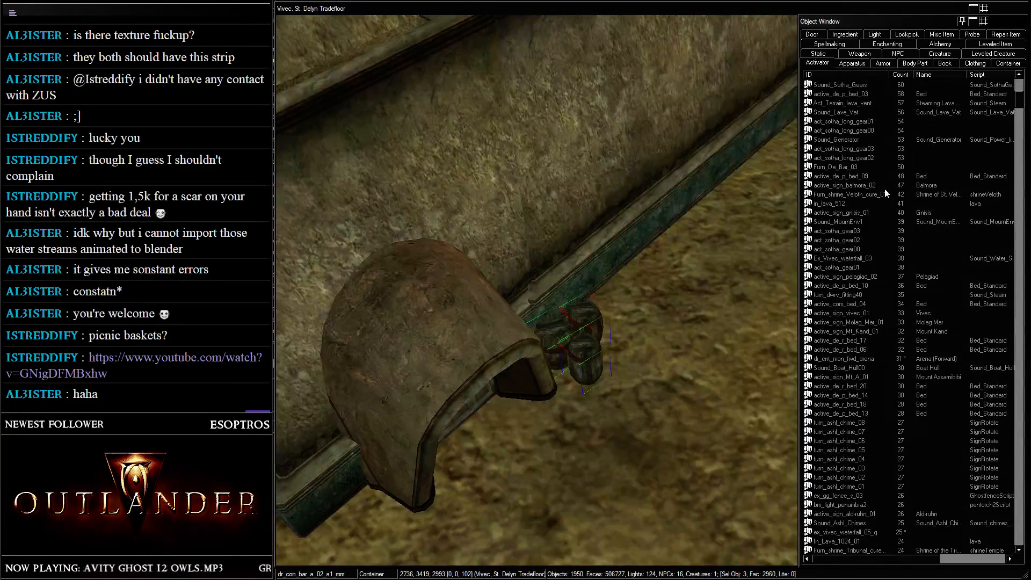
pyautogui.click(825, 195)
pyautogui.moveTo(744, 232); pyautogui.dragTo(745, 234)
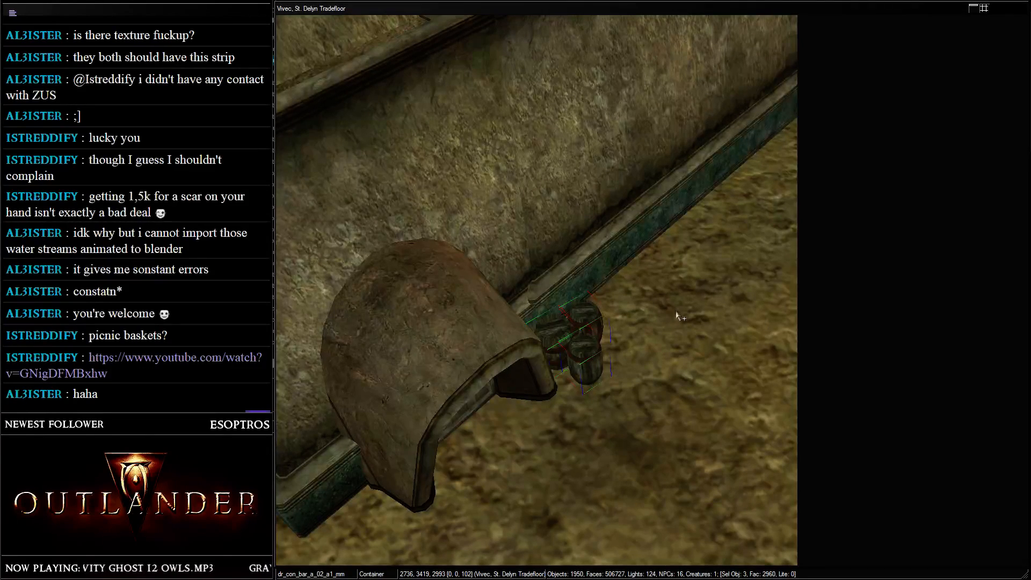
# - Place the Furn_shrine_Veloth_cure_01 activator in the far corner past the barrel cluster, near 3054, 3419, rotated to about 95 degrees
pyautogui.press('f')
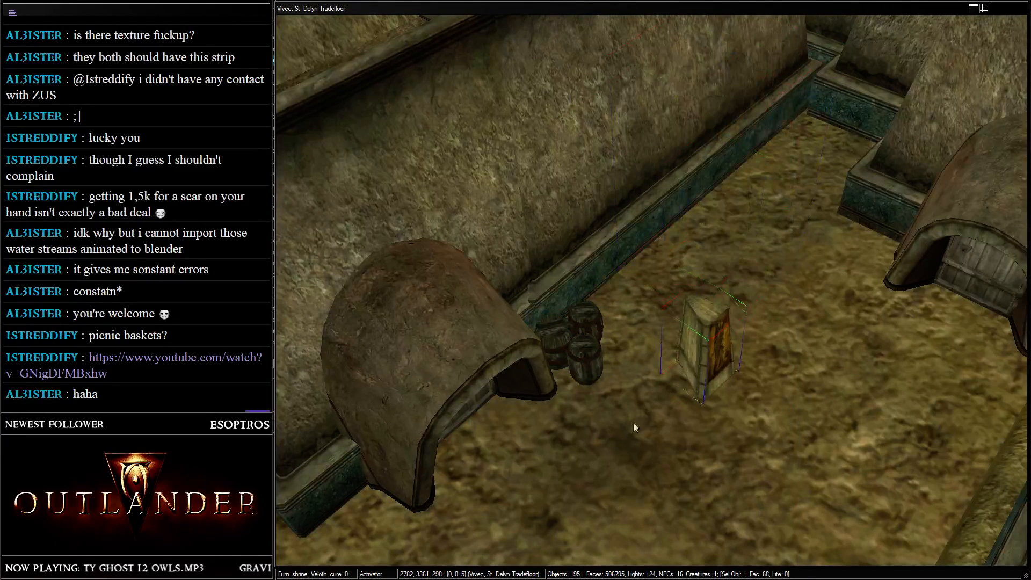
pyautogui.moveTo(636, 428); pyautogui.dragTo(703, 302, button='right')
pyautogui.moveTo(702, 302); pyautogui.dragTo(810, 142)
pyautogui.moveTo(788, 195); pyautogui.dragTo(823, 130)
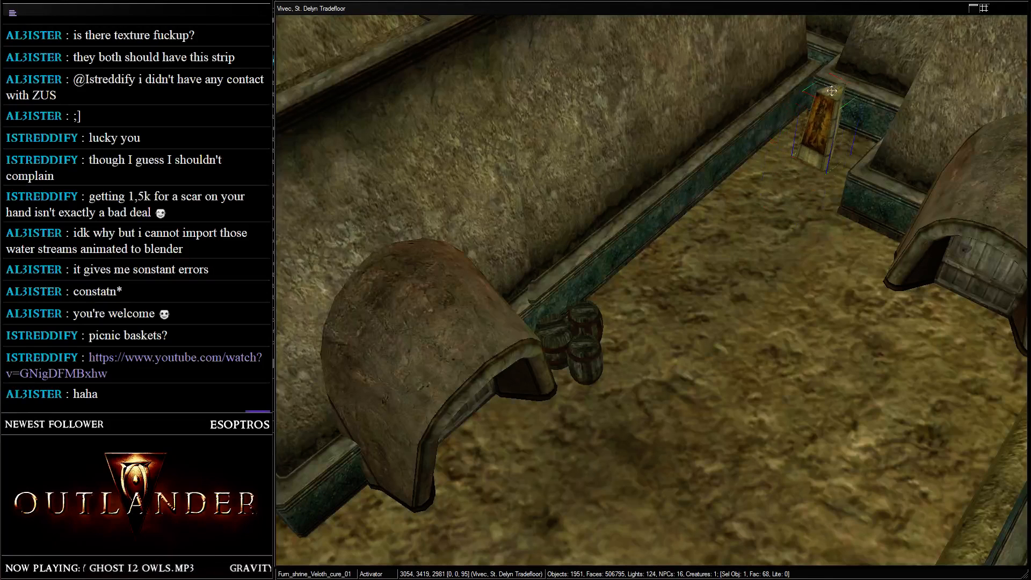
pyautogui.moveTo(832, 133)
pyautogui.keyDown('shift'); pyautogui.mouseDown(button='middle')
pyautogui.moveTo(858, 46)
pyautogui.moveTo(821, 131)
pyautogui.mouseUp(button='middle'); pyautogui.keyUp('shift')
# - Switch the view to the cell's own lighting, settle the shrine in the corner near 3068, 3424, 2971, and save the plugin
pyautogui.press('a')
pyautogui.press('f')
pyautogui.moveTo(814, 130); pyautogui.dragTo(817, 125)
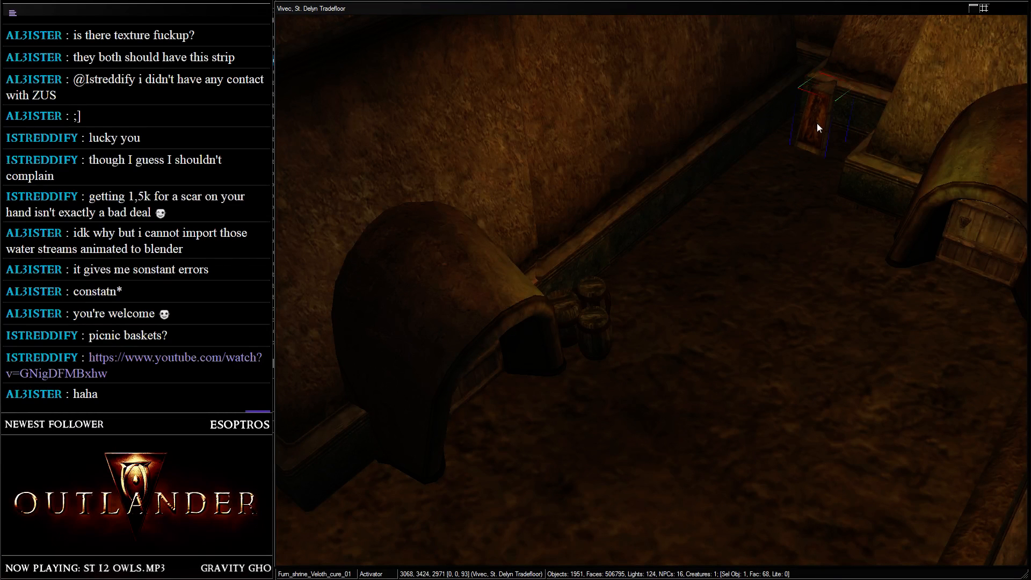
pyautogui.scroll(-6, 816, 140)
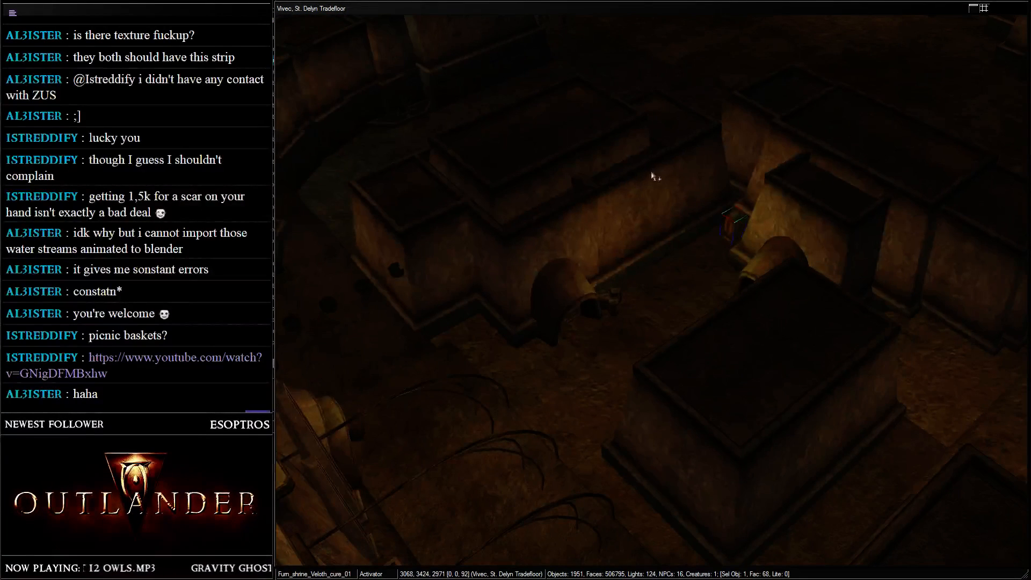
pyautogui.hotkey('ctrl', 's')
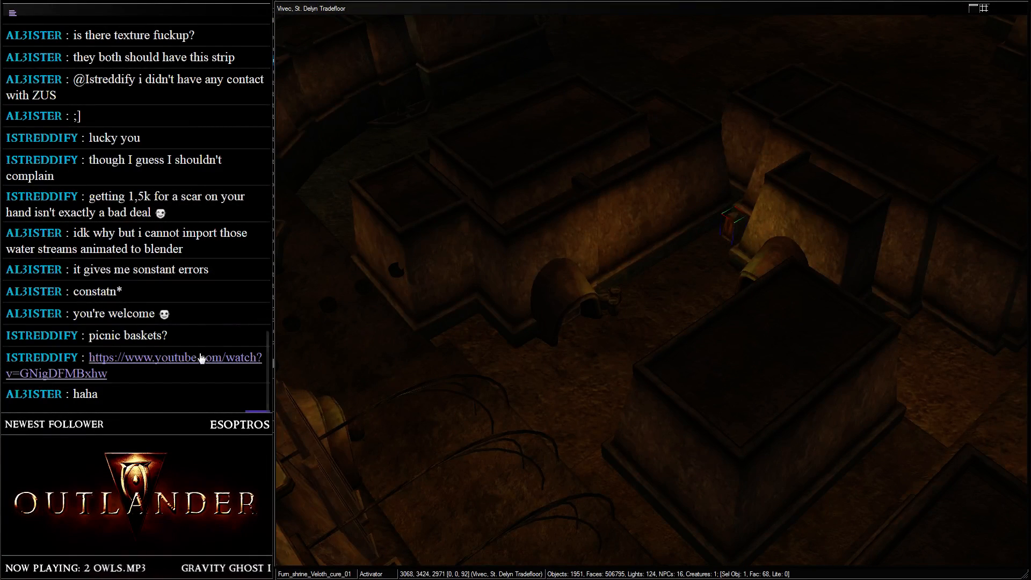
# - Open the video link posted in the chat, pause the video and return to the chat
pyautogui.click(201, 358)
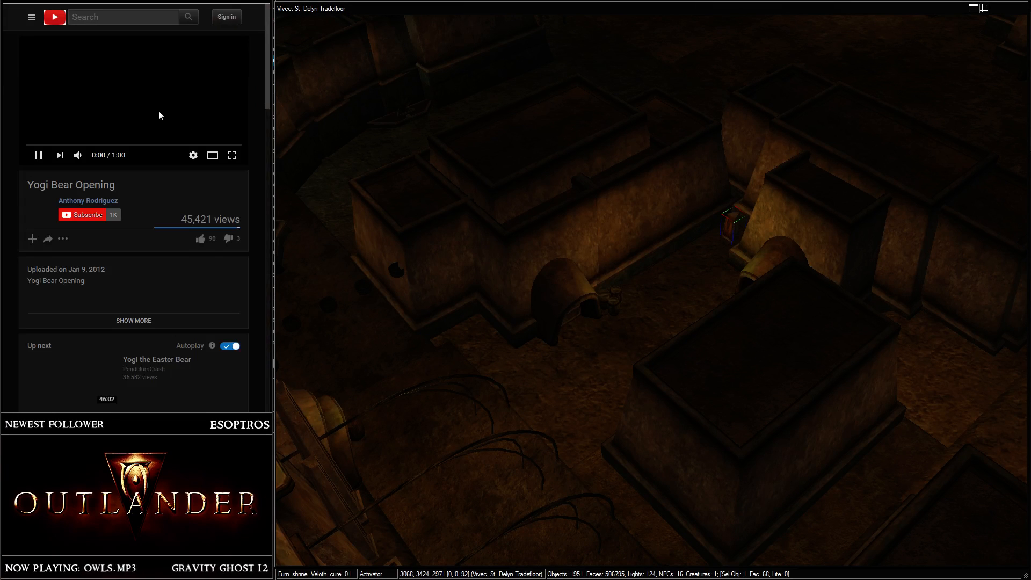
pyautogui.click(170, 127)
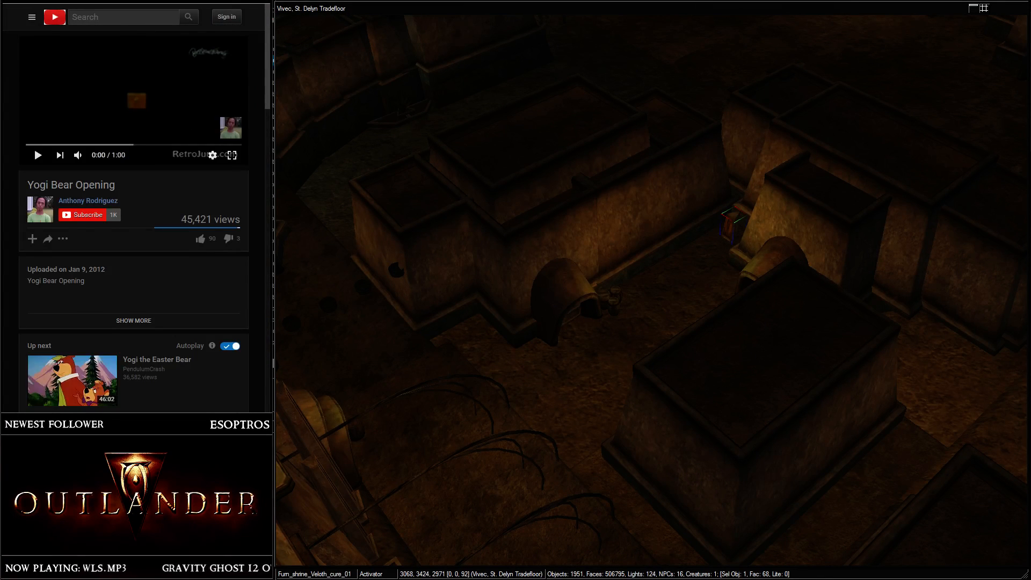
pyautogui.hotkey('ctrl', 'w')
# - Move the two dr_con_bar_a_04 barrel pieces from the row of spare barrels to the arched entrance with the three-barrel cluster
pyautogui.moveTo(575, 227); pyautogui.dragTo(642, 155, button='middle')
pyautogui.click(643, 154)
pyautogui.press('shift')
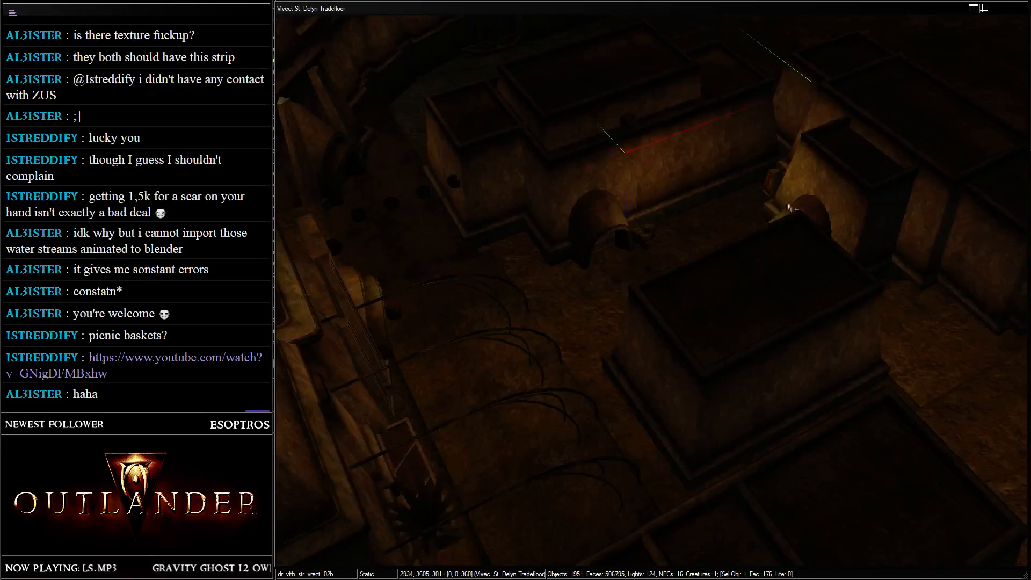
pyautogui.press('shift')
pyautogui.press('w')
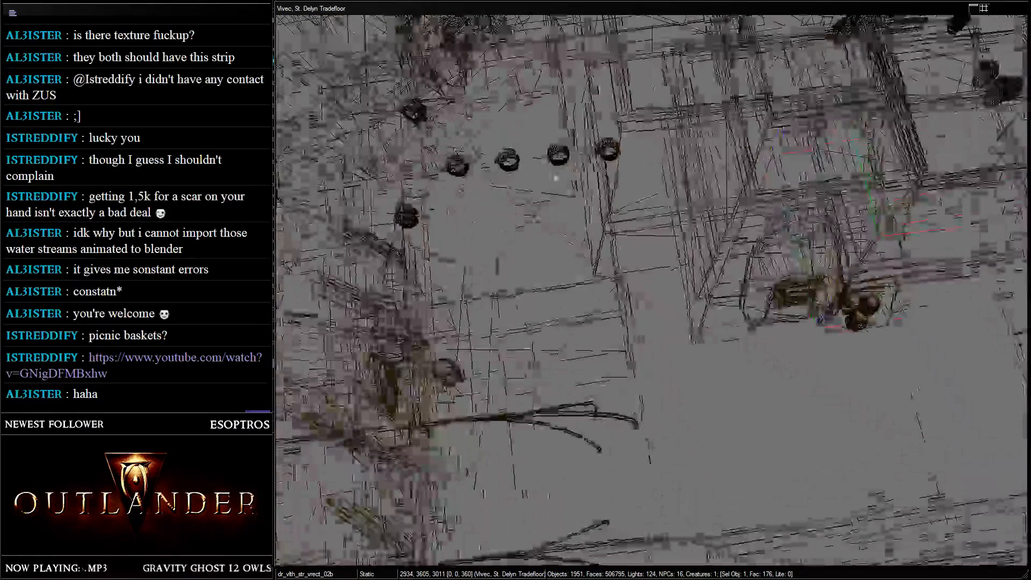
pyautogui.press('w')
pyautogui.click(559, 156)
pyautogui.keyDown('ctrl'); pyautogui.click(602, 158); pyautogui.keyUp('ctrl')
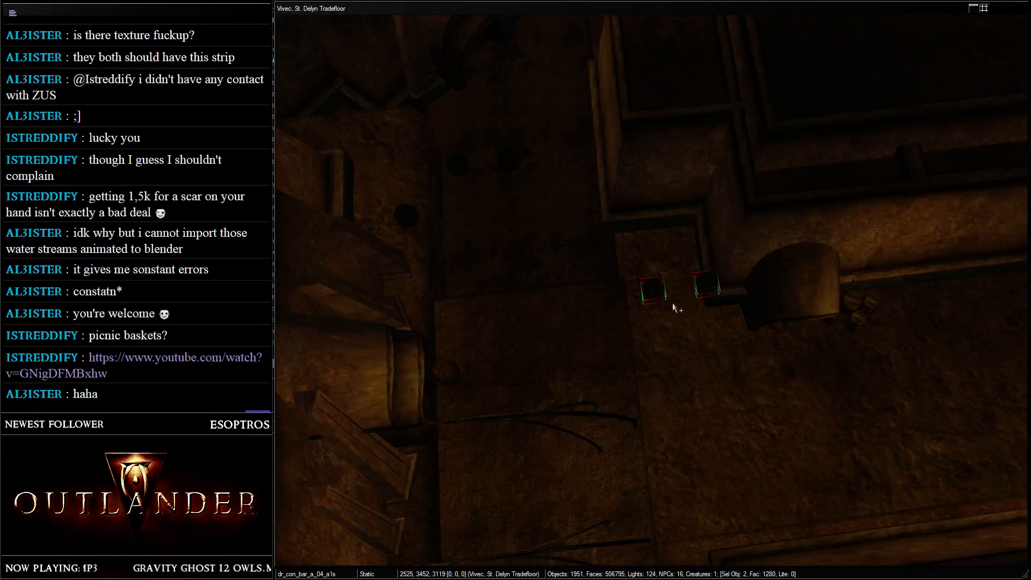
pyautogui.press('shift')
pyautogui.scroll(2, 652, 70)
pyautogui.press('d')
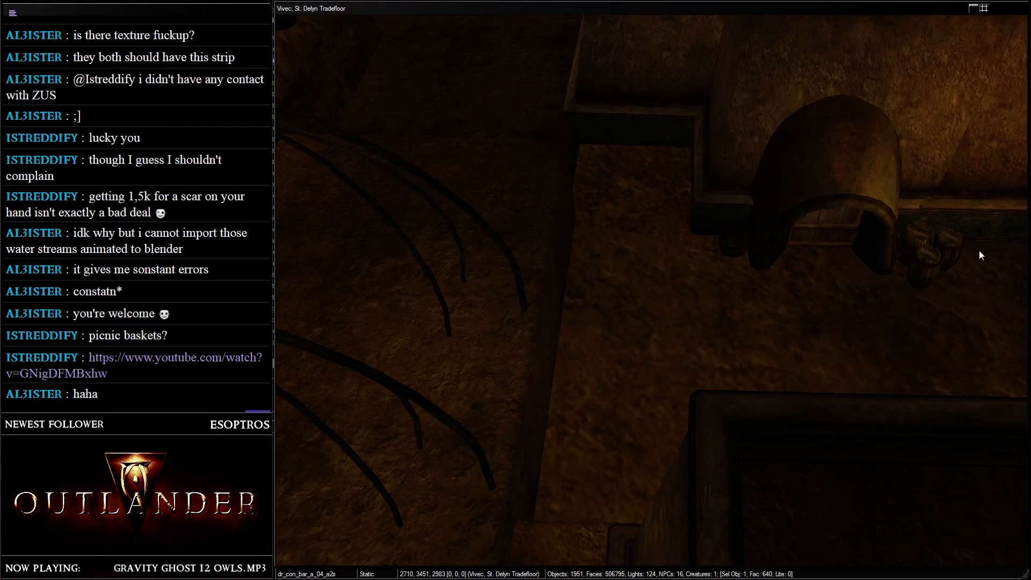
# - Tilt dr_con_bar_a_04_a2s to about 297 degrees and lean it against the wall beside the three-barrel cluster, near 2759, 3461, 2990
pyautogui.moveTo(980, 255); pyautogui.dragTo(478, 235, button='middle')
pyautogui.scroll(2, 478, 234)
pyautogui.press('shift')
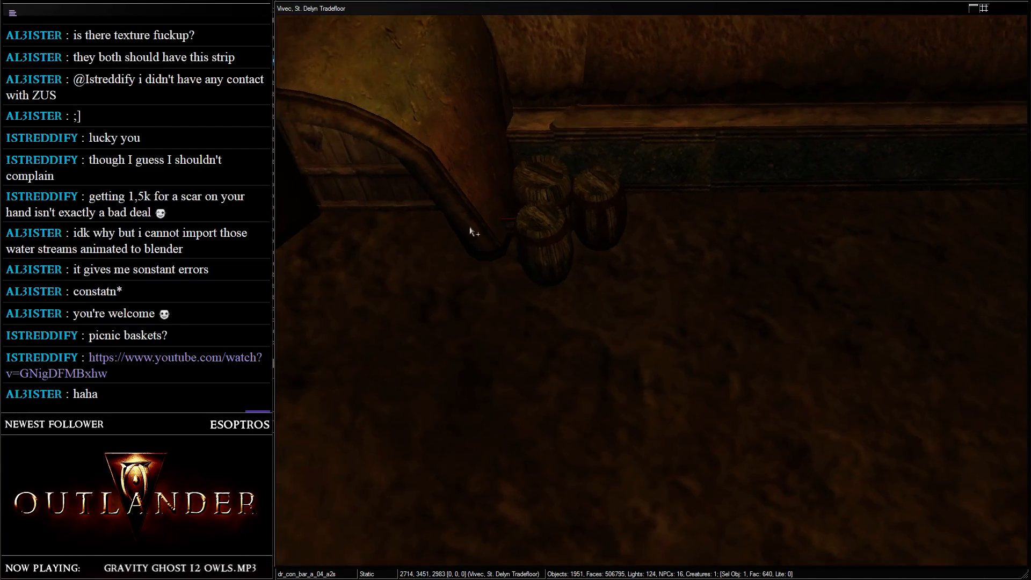
pyautogui.press('shift')
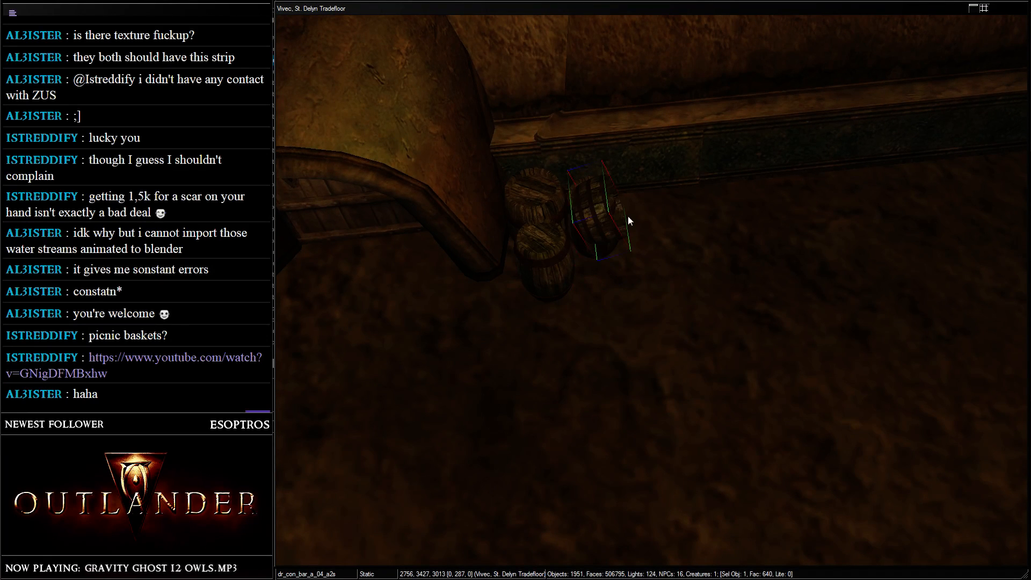
pyautogui.moveTo(623, 217); pyautogui.dragTo(549, 456, button='right')
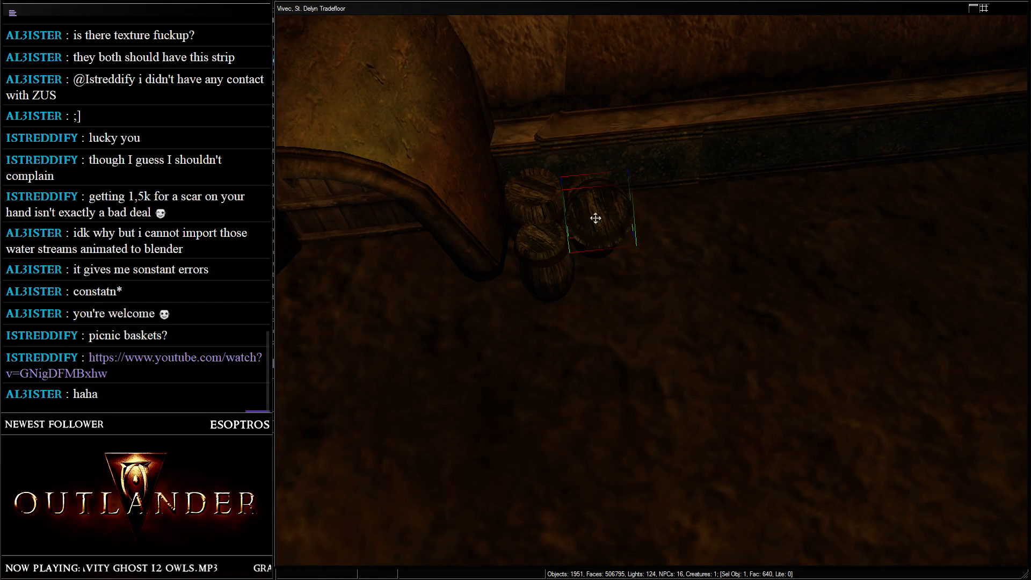
pyautogui.moveTo(596, 218); pyautogui.dragTo(646, 129)
pyautogui.press('shift')
pyautogui.scroll(2, 656, 168)
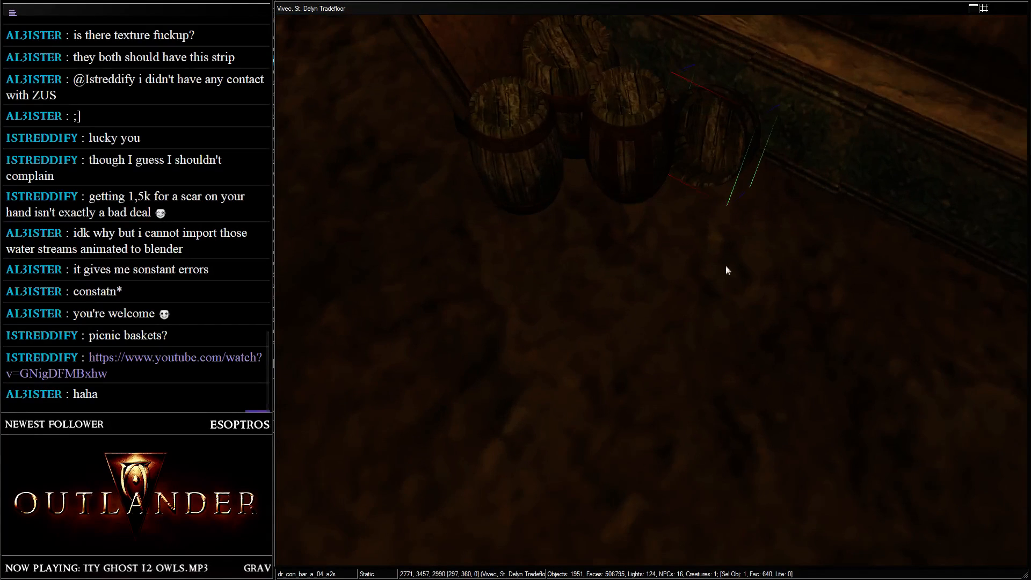
pyautogui.moveTo(715, 218); pyautogui.dragTo(706, 220)
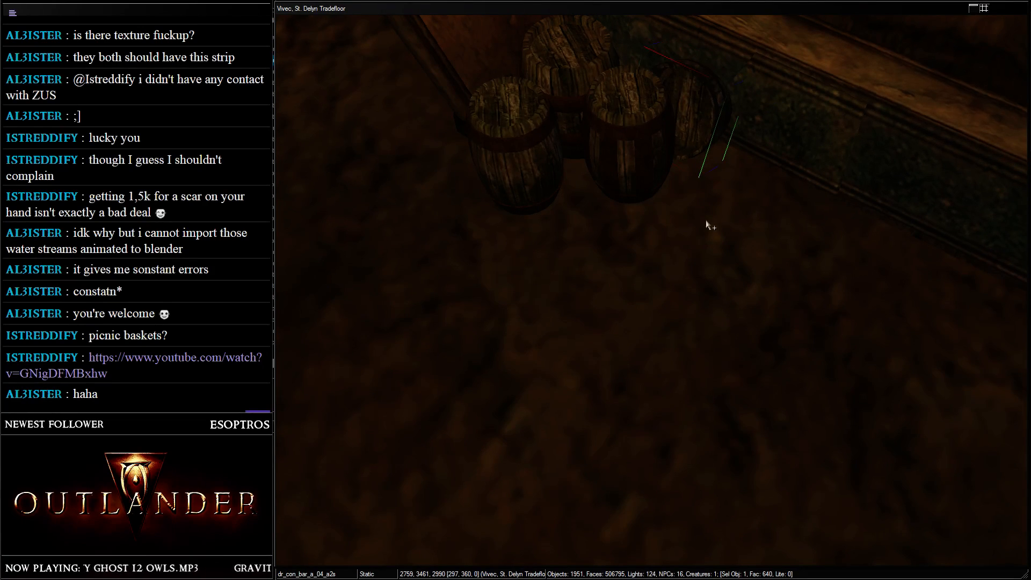
# - Move the dr_con_bar_b_01_1_mm barrel from the arched doorway across the street to the neighbouring wall, near 2127, 3594, 3121
pyautogui.scroll(-3, 705, 220)
pyautogui.moveTo(400, 153); pyautogui.dragTo(528, 157, button='middle')
pyautogui.keyDown('shift'); pyautogui.moveTo(540, 225); pyautogui.dragTo(507, 182, button='middle'); pyautogui.keyUp('shift')
pyautogui.click(593, 230)
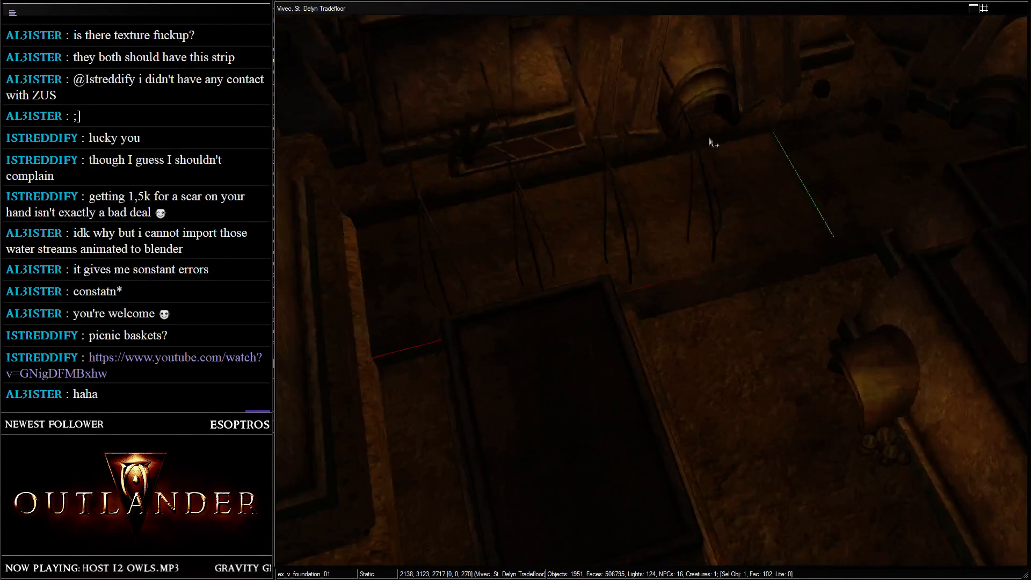
pyautogui.click(704, 125)
pyautogui.click(712, 127)
pyautogui.moveTo(713, 126); pyautogui.dragTo(681, 127, button='middle')
pyautogui.scroll(3, 681, 128)
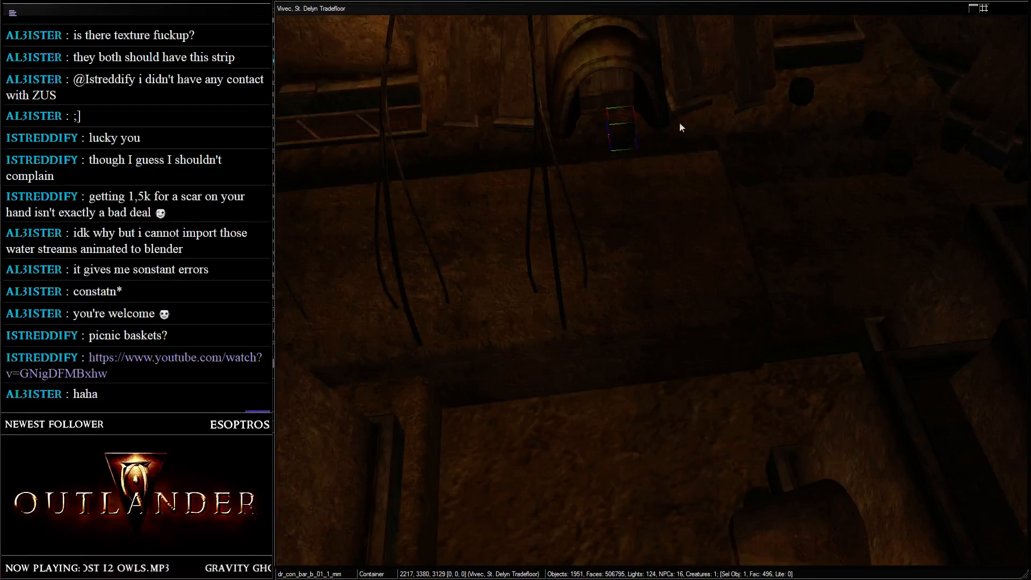
pyautogui.moveTo(621, 133); pyautogui.dragTo(945, 3)
pyautogui.moveTo(946, 3); pyautogui.dragTo(645, 207, button='middle')
pyautogui.scroll(3, 446, 256)
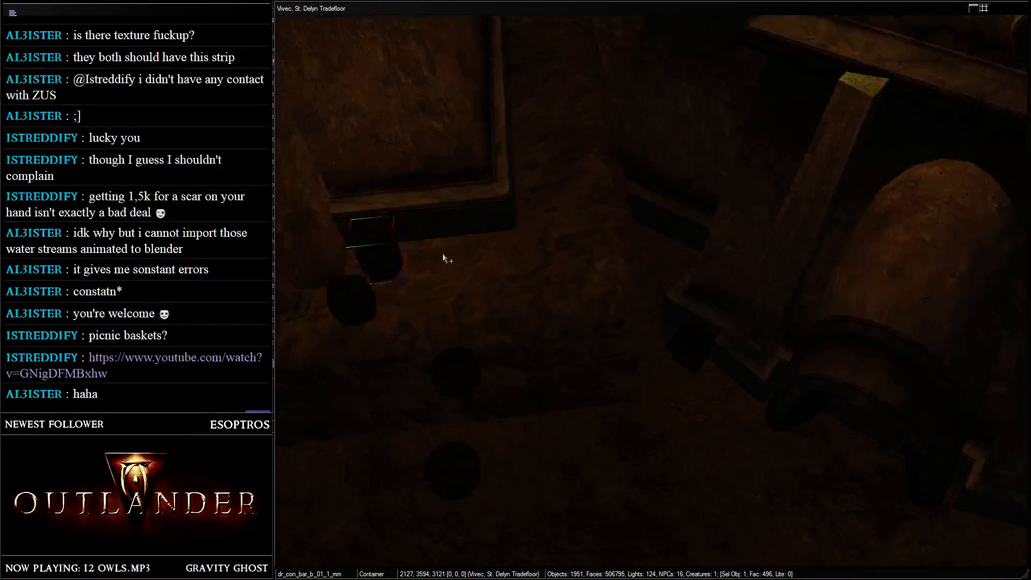
# - Set the dr_con_bar_b_03_b2_mm barrel beside it and shift both barrels along the wall, near 2119, 3609, 3115
pyautogui.click(373, 287)
pyautogui.moveTo(358, 292); pyautogui.dragTo(440, 154)
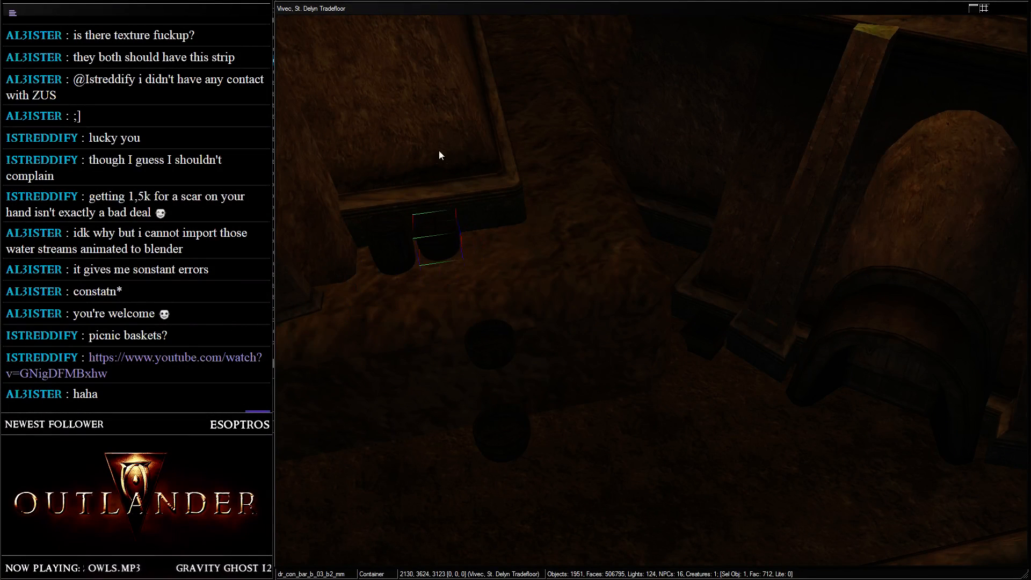
pyautogui.keyDown('ctrl'); pyautogui.click(407, 252); pyautogui.keyUp('ctrl')
pyautogui.moveTo(406, 253); pyautogui.dragTo(387, 253)
pyautogui.scroll(-3, 440, 282)
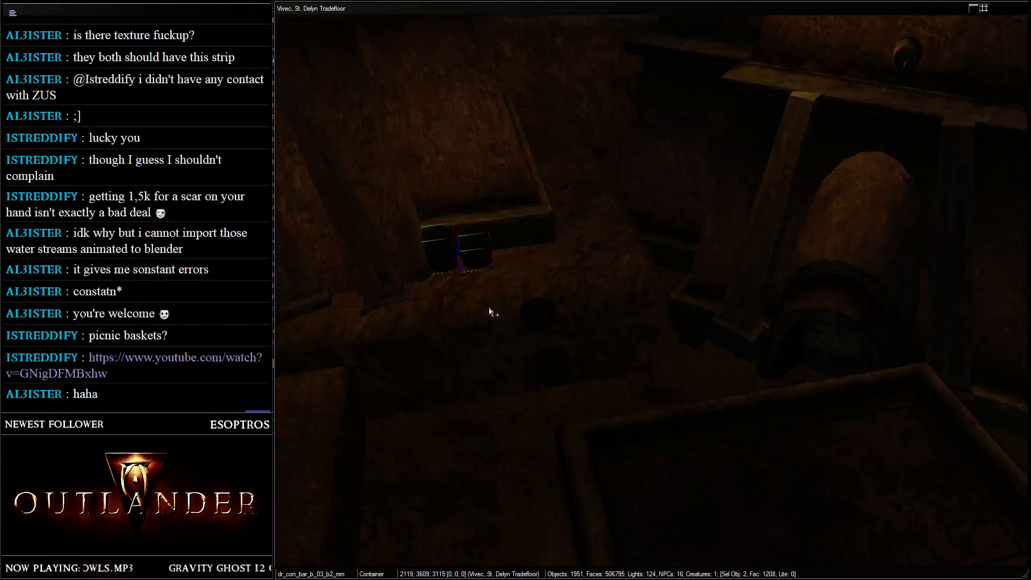
# - Cut the two remaining dr_con_bar_b_04 barrel pieces from the street floor
pyautogui.click(559, 322)
pyautogui.keyDown('ctrl'); pyautogui.click(565, 372); pyautogui.keyUp('ctrl')
pyautogui.click(563, 356)
pyautogui.press('shift')
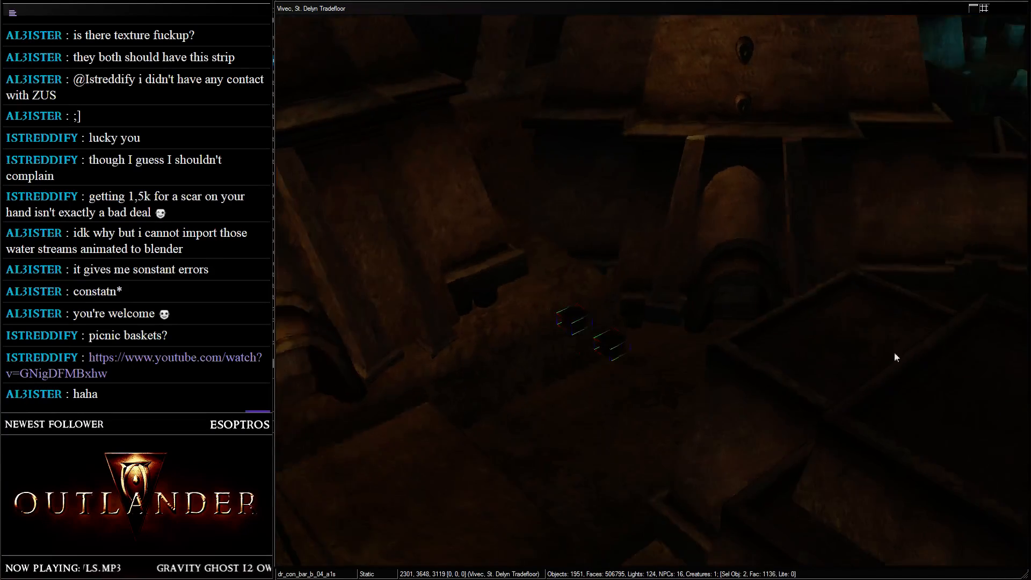
pyautogui.click(849, 354)
# - Paste the two barrel pieces into the alley with the shrine and drop them to the ground near 2796, 3308, 2983
pyautogui.press('shift')
pyautogui.moveTo(886, 348); pyautogui.dragTo(579, 349, button='middle')
pyautogui.press('shift')
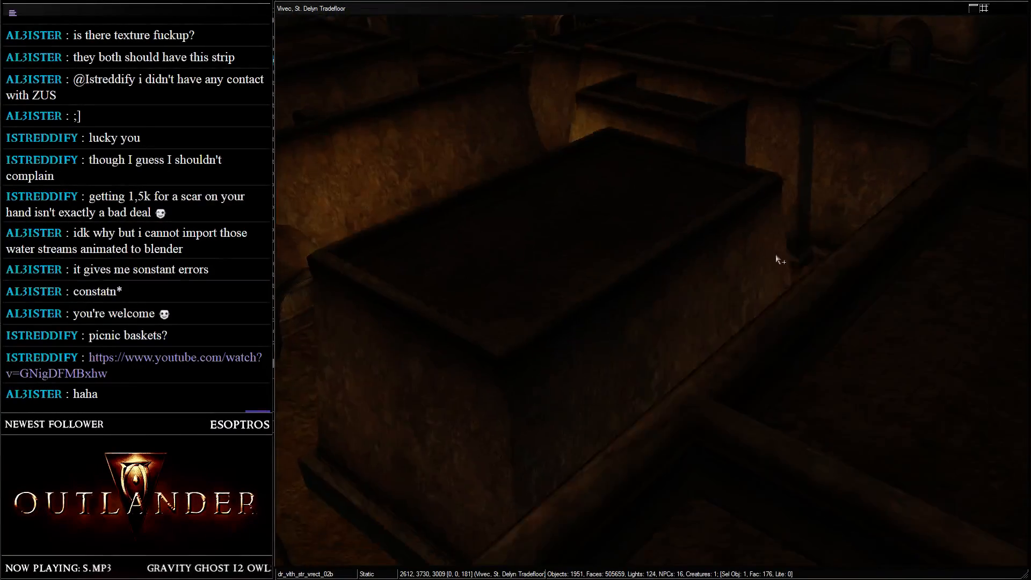
pyautogui.moveTo(778, 262); pyautogui.dragTo(451, 263, button='middle')
pyautogui.press('d')
pyautogui.press('shift')
pyautogui.click(621, 269)
pyautogui.scroll(5, 648, 246)
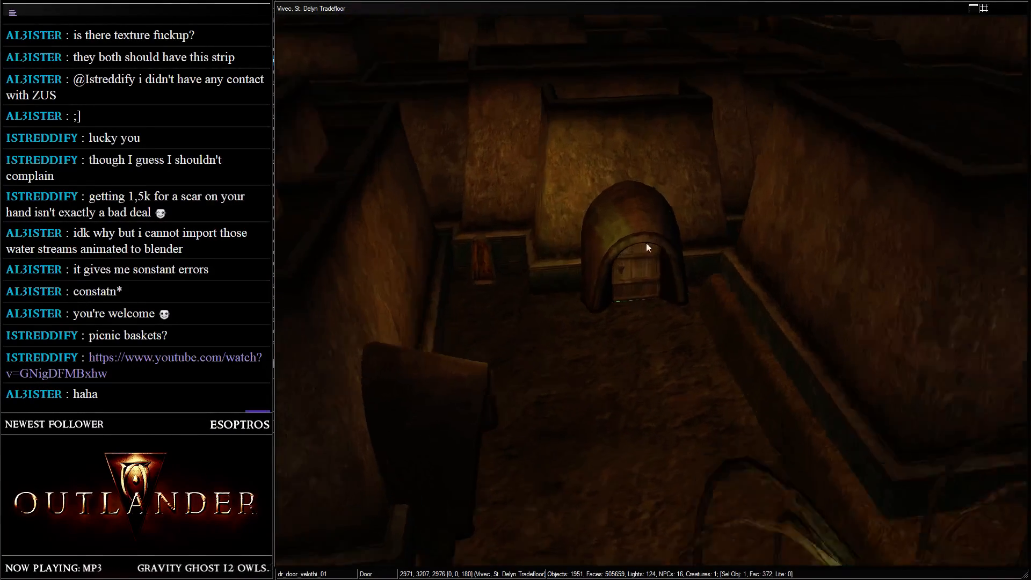
pyautogui.scroll(-2, 713, 345)
pyautogui.hotkey('ctrl', 'v')
pyautogui.press('f')
pyautogui.moveTo(714, 345); pyautogui.dragTo(729, 245, button='middle')
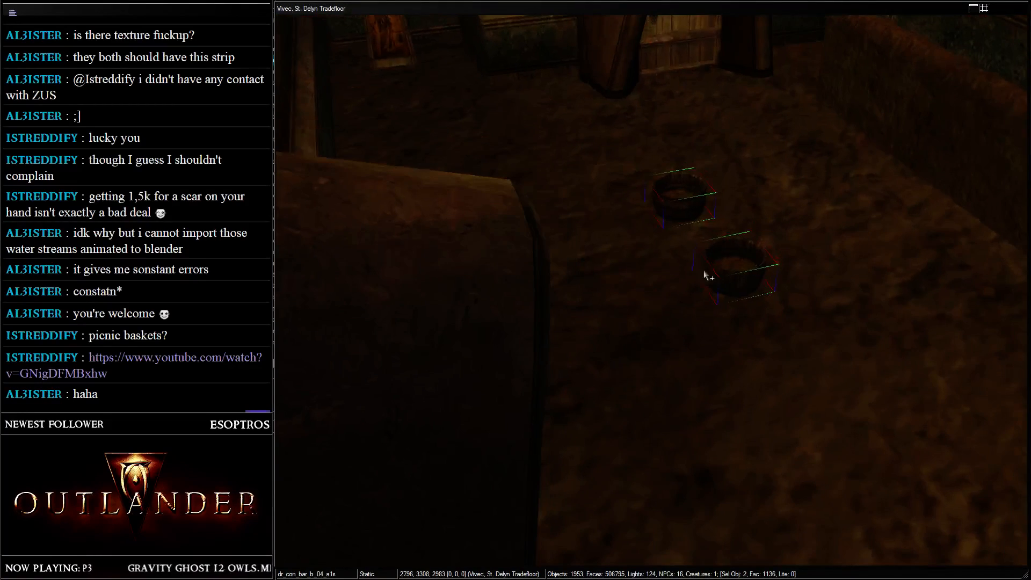
# - Move the pasted pair beside the alley's arched door, near 2966, 3141, 2983, and rotate it to about 71 degrees
pyautogui.scroll(-5, 660, 269)
pyautogui.moveTo(808, 143); pyautogui.dragTo(887, 3)
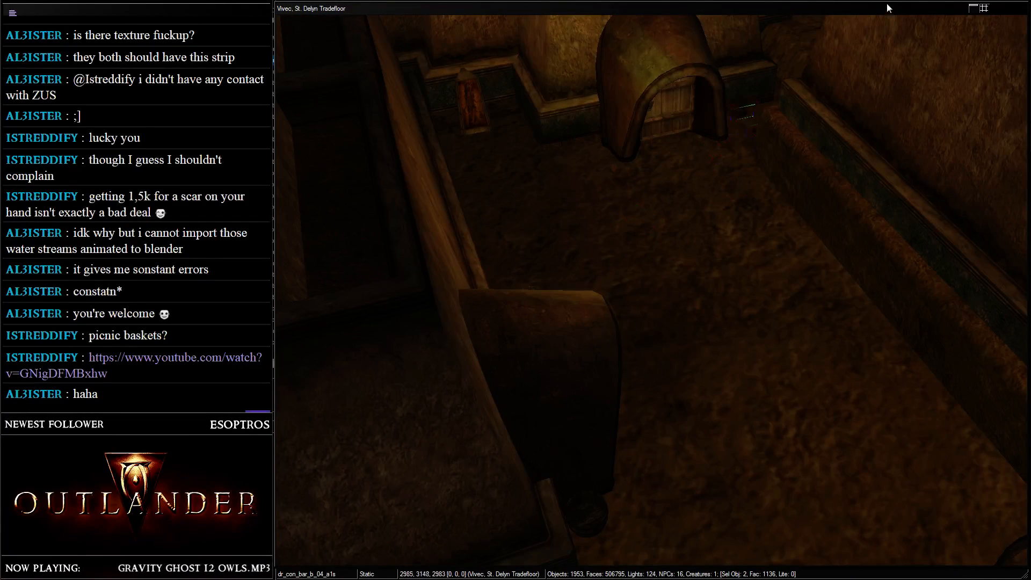
pyautogui.moveTo(774, 143); pyautogui.dragTo(486, 97, button='right')
pyautogui.moveTo(647, 137); pyautogui.dragTo(658, 231, button='middle')
pyautogui.scroll(2, 658, 231)
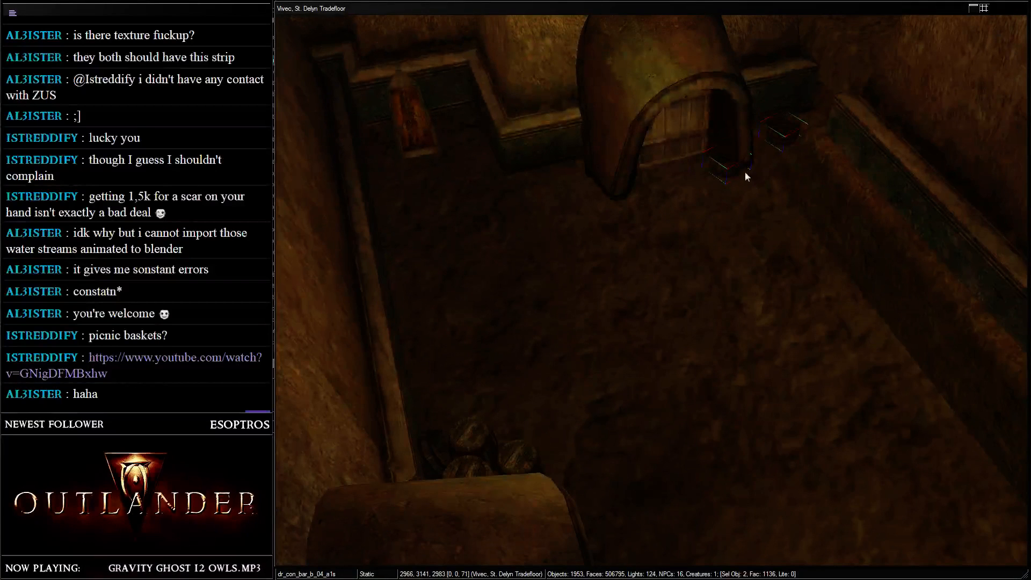
# - Flip the pair upside down to 180 degrees and move it onto the open floor in front of the arched door
pyautogui.moveTo(737, 169); pyautogui.dragTo(962, 544, button='right')
pyautogui.moveTo(533, 193); pyautogui.dragTo(1023, 467, button='right')
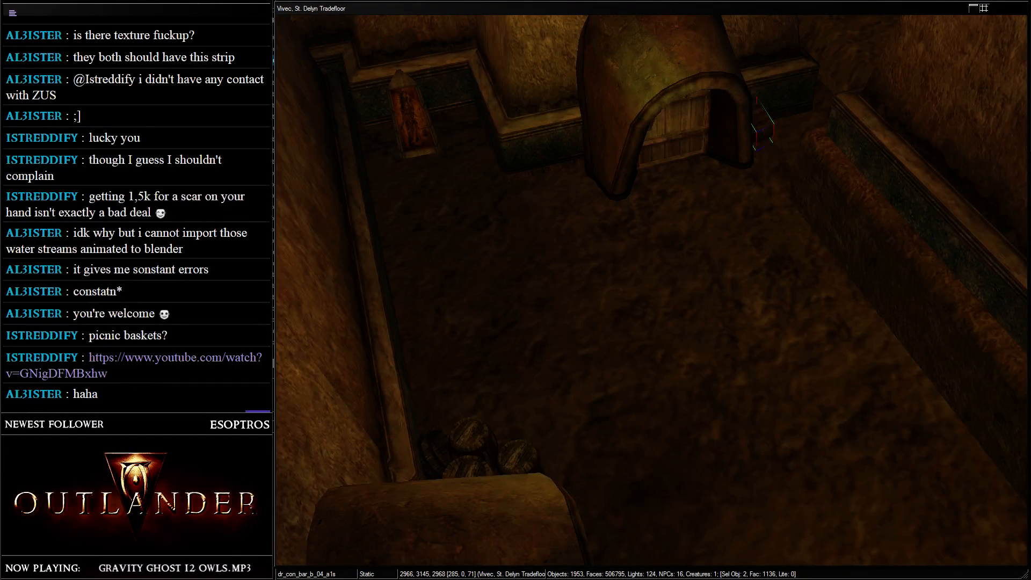
pyautogui.moveTo(688, 143); pyautogui.dragTo(1015, 572, button='right')
pyautogui.moveTo(943, 422); pyautogui.dragTo(1001, 571, button='right')
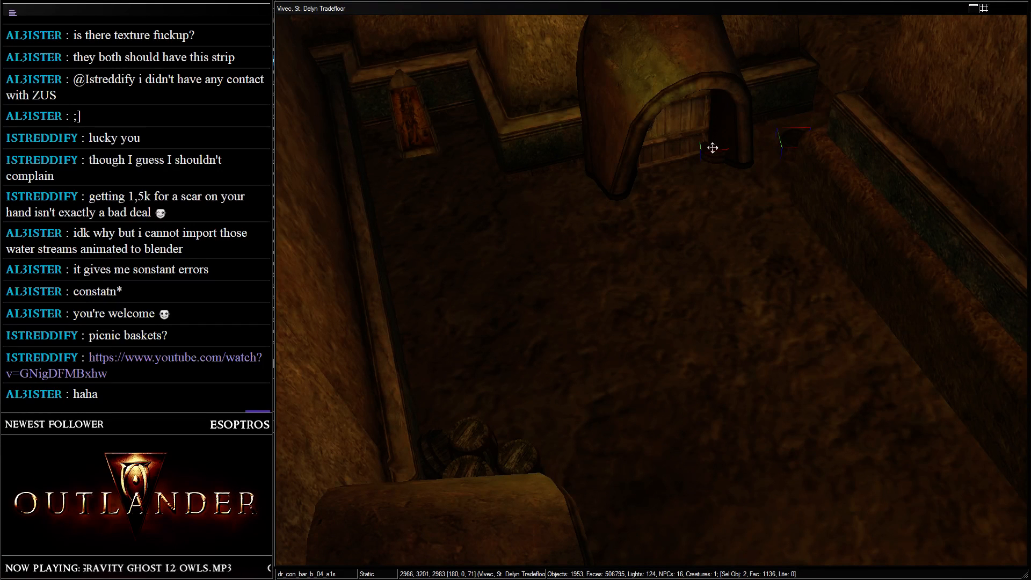
pyautogui.moveTo(712, 148); pyautogui.dragTo(634, 329)
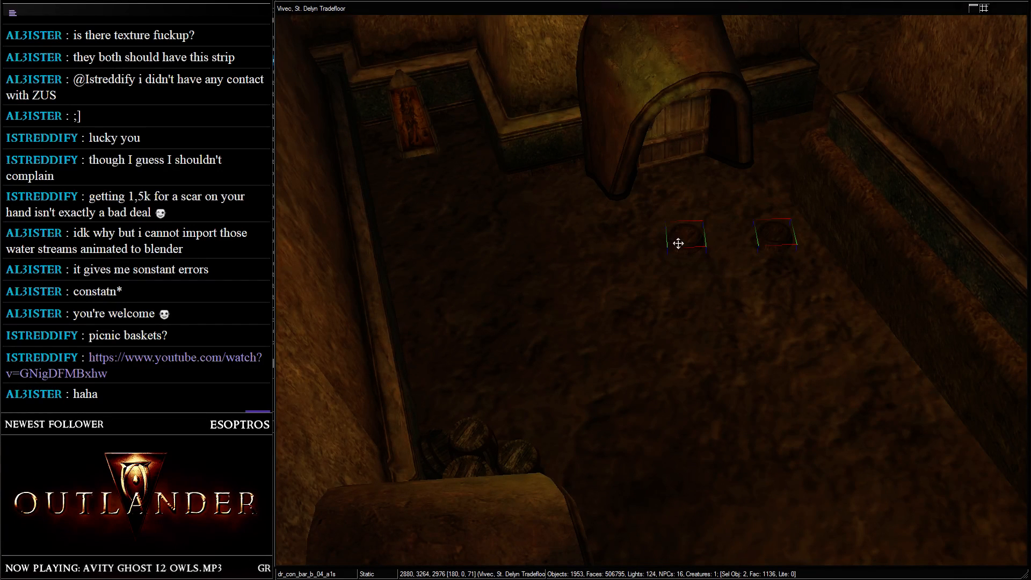
pyautogui.moveTo(677, 246); pyautogui.dragTo(588, 167)
# - Duplicate the flipped pair three times and spread the copies on the floor in front of the arched door
pyautogui.hotkey('ctrl', 'd')
pyautogui.press('shift')
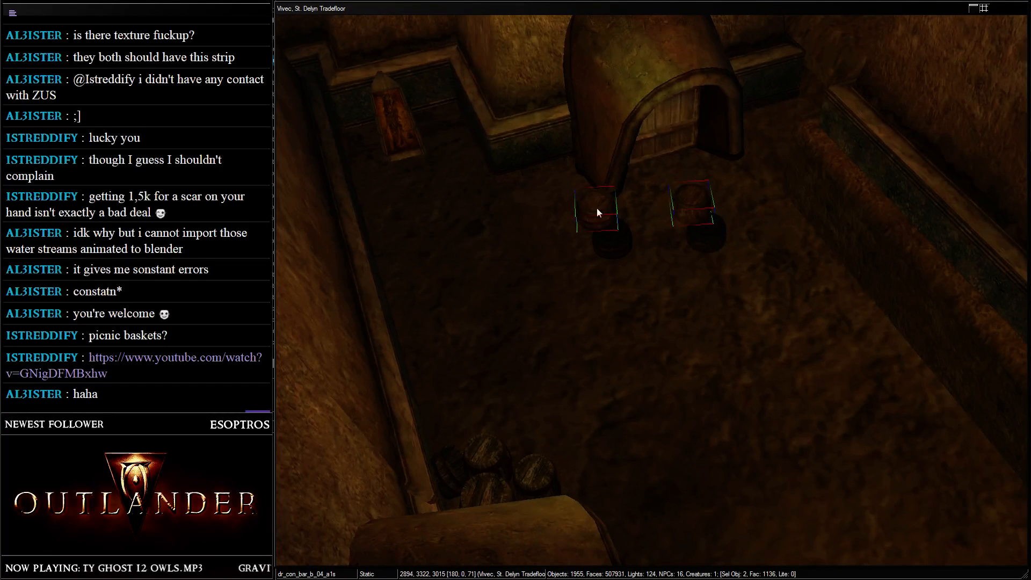
pyautogui.hotkey('ctrl', 'd')
pyautogui.hotkey('ctrl', 'd')
pyautogui.moveTo(597, 213); pyautogui.dragTo(650, 197)
# - Move three barrel pieces from the open floor to the shrine side of the arched door and rotate one to 128 degrees
pyautogui.click(720, 226)
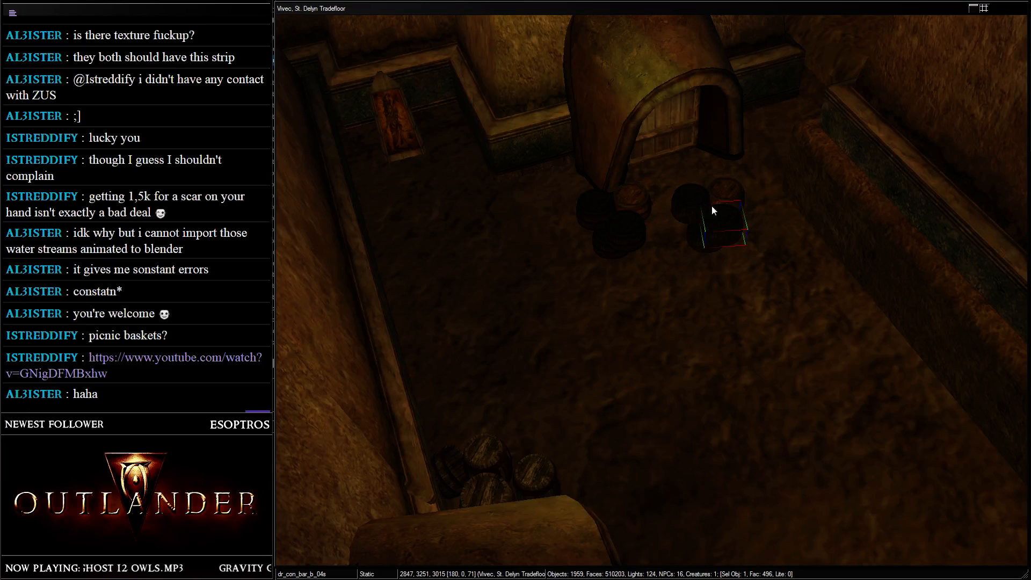
pyautogui.moveTo(727, 185); pyautogui.dragTo(507, 136)
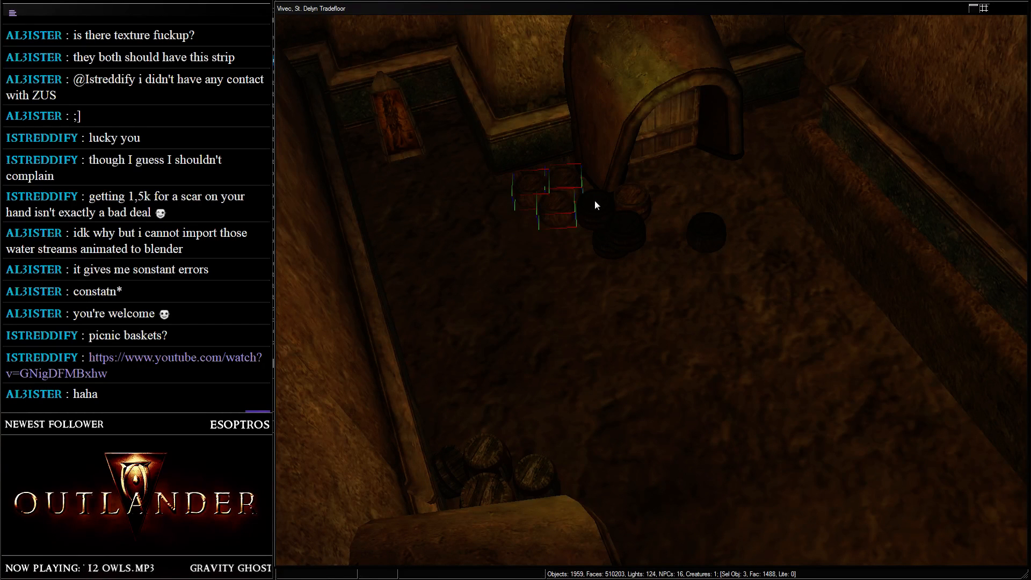
pyautogui.click(577, 177)
pyautogui.moveTo(576, 177); pyautogui.dragTo(88, 208, button='right')
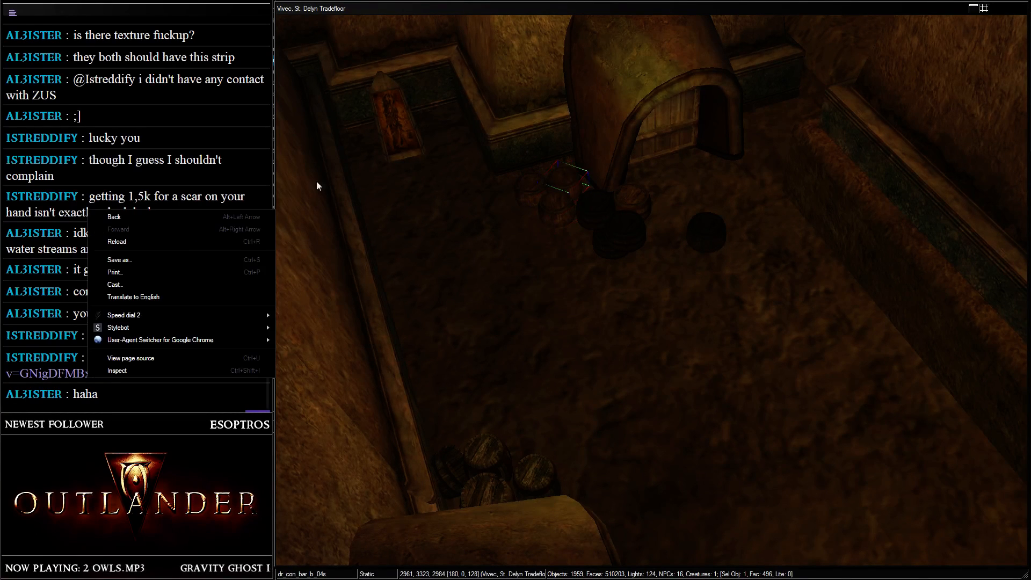
# - Move the stacked barrel pieces in front of the arched door into the wall corner on the shrine side
pyautogui.click(579, 215)
pyautogui.click(620, 243)
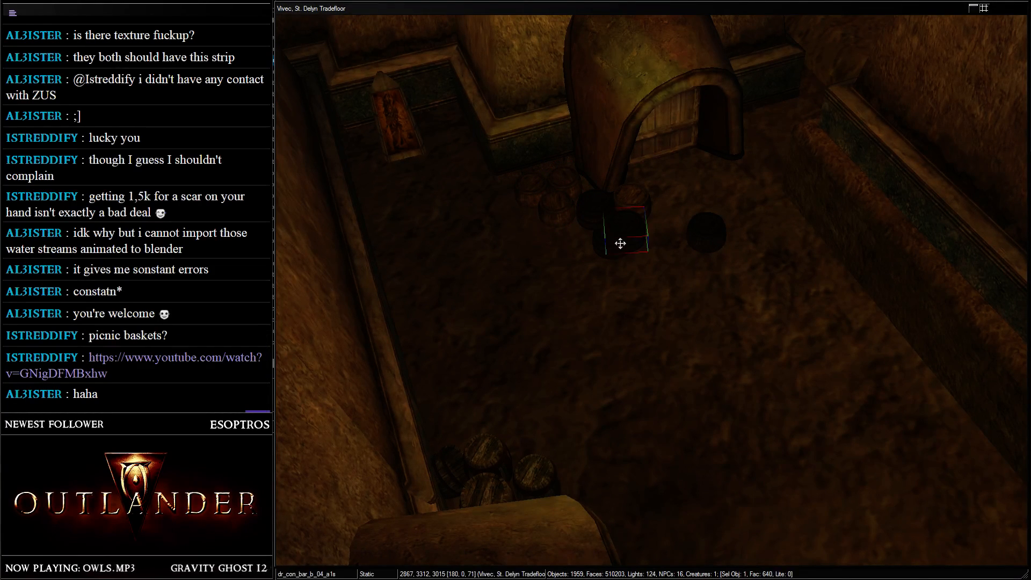
pyautogui.keyDown('ctrl'); pyautogui.click(610, 251); pyautogui.keyUp('ctrl')
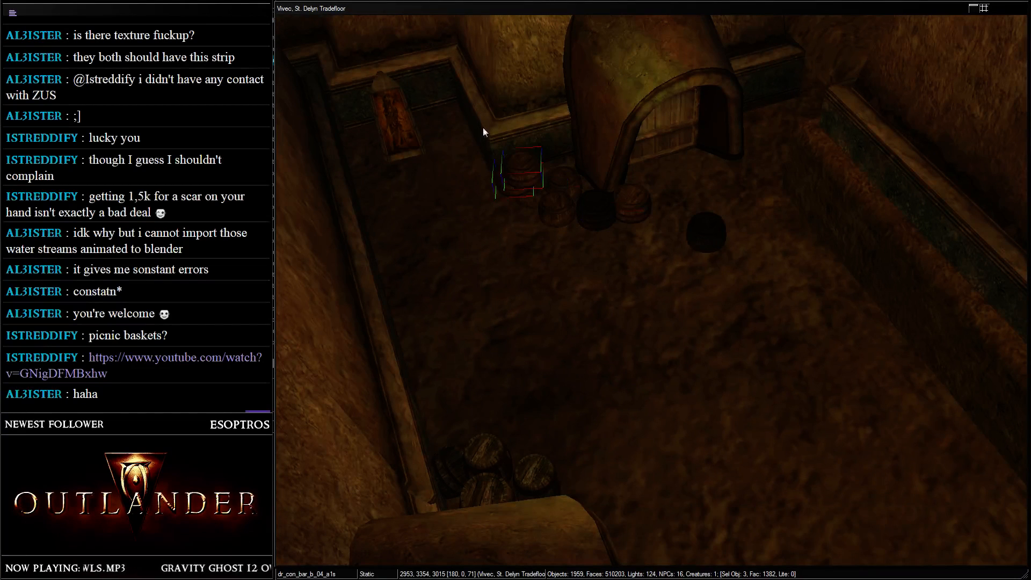
pyautogui.moveTo(626, 240); pyautogui.dragTo(437, 97)
pyautogui.press('shift')
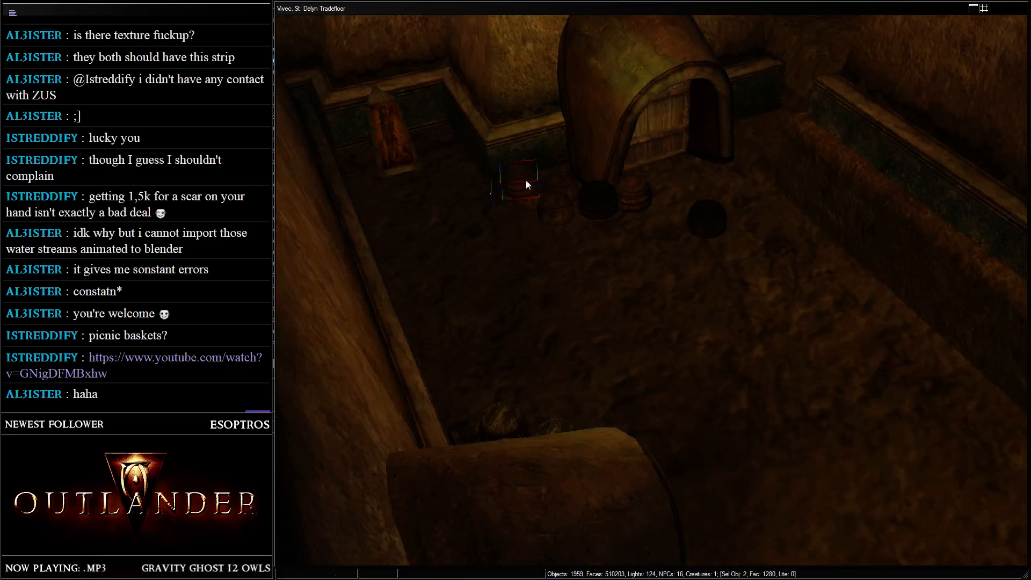
# - Remove one surplus plain barrel piece from the cluster on the shrine side of the arched door
pyautogui.click(543, 188)
pyautogui.keyDown('ctrl'); pyautogui.click(547, 207); pyautogui.keyUp('ctrl')
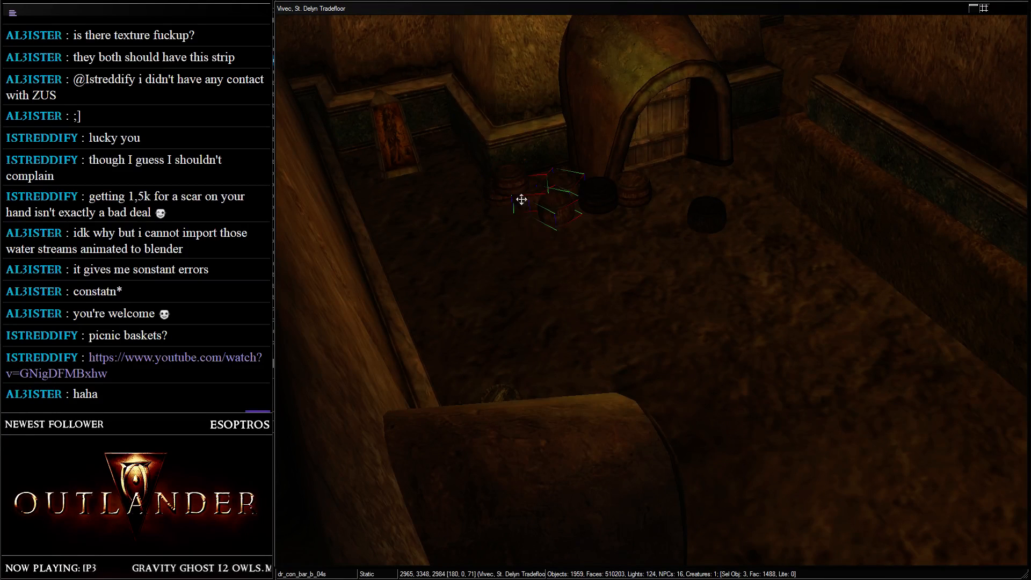
pyautogui.press('d')
pyautogui.click(575, 191)
pyautogui.press('d')
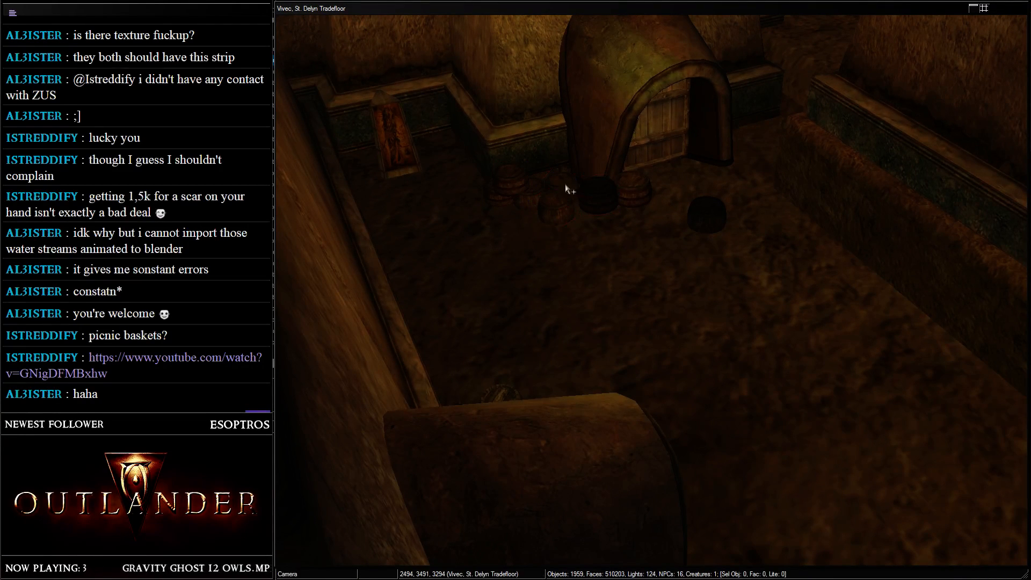
pyautogui.click(560, 180)
pyautogui.press('d')
pyautogui.click(547, 205)
pyautogui.keyDown('ctrl'); pyautogui.click(505, 184); pyautogui.keyUp('ctrl')
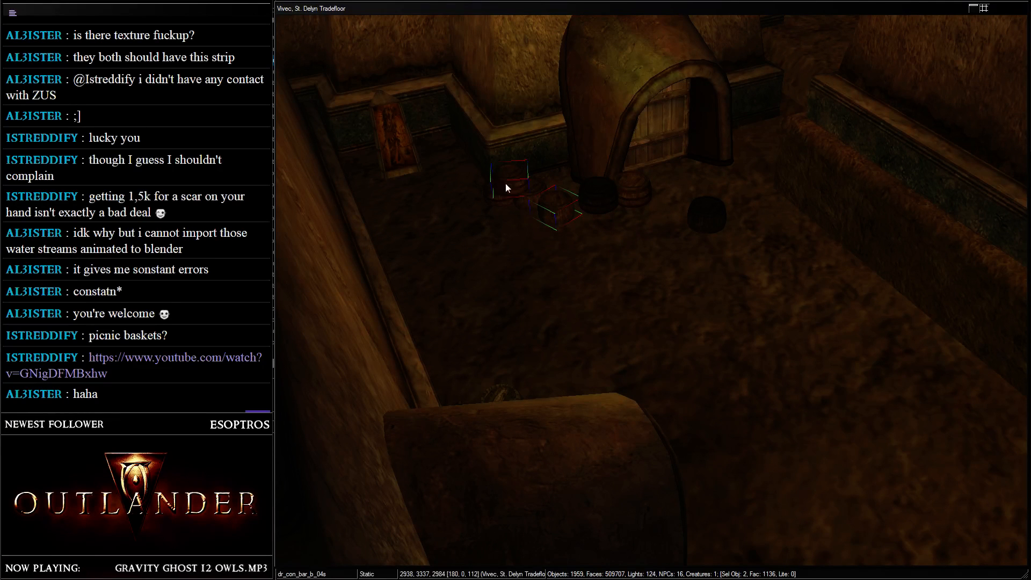
pyautogui.keyDown('ctrl'); pyautogui.click(530, 198); pyautogui.keyUp('ctrl')
pyautogui.moveTo(532, 196); pyautogui.dragTo(874, 9)
pyautogui.press('shift')
# - Move two barrels to the far side of the arched door, lower them to the ground and rotate one to 88 degrees
pyautogui.click(623, 205)
pyautogui.keyDown('ctrl'); pyautogui.click(607, 199); pyautogui.keyUp('ctrl')
pyautogui.moveTo(750, 129); pyautogui.dragTo(803, 134, button='right')
pyautogui.press('f')
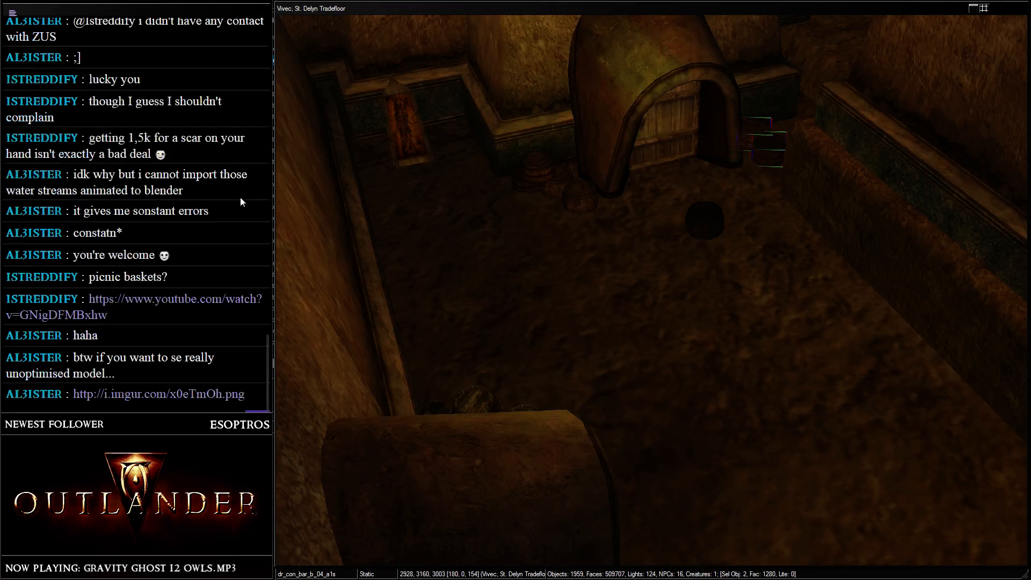
pyautogui.moveTo(765, 141); pyautogui.dragTo(773, 164)
pyautogui.click(771, 161)
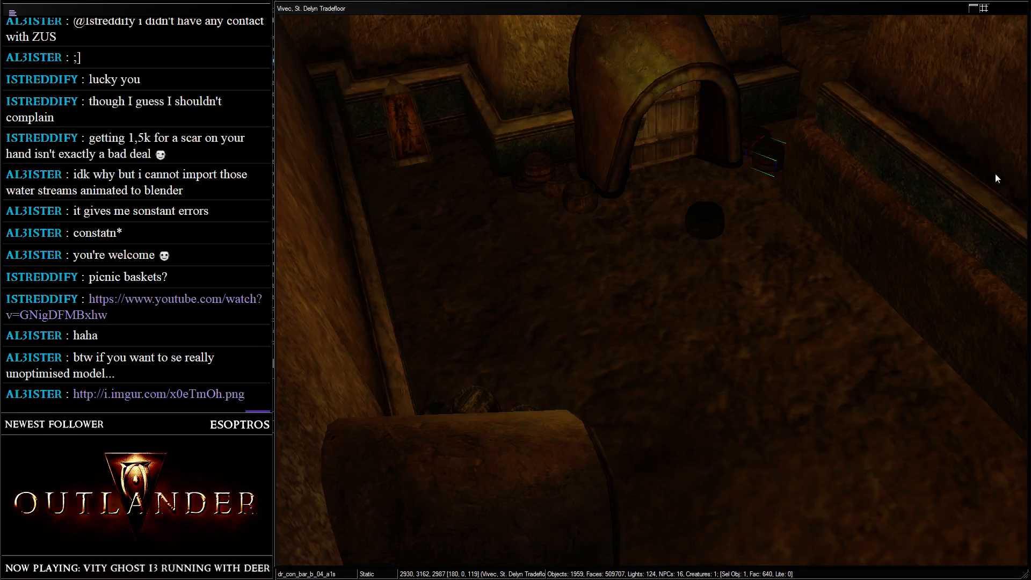
pyautogui.moveTo(819, 193); pyautogui.dragTo(795, 195, button='right')
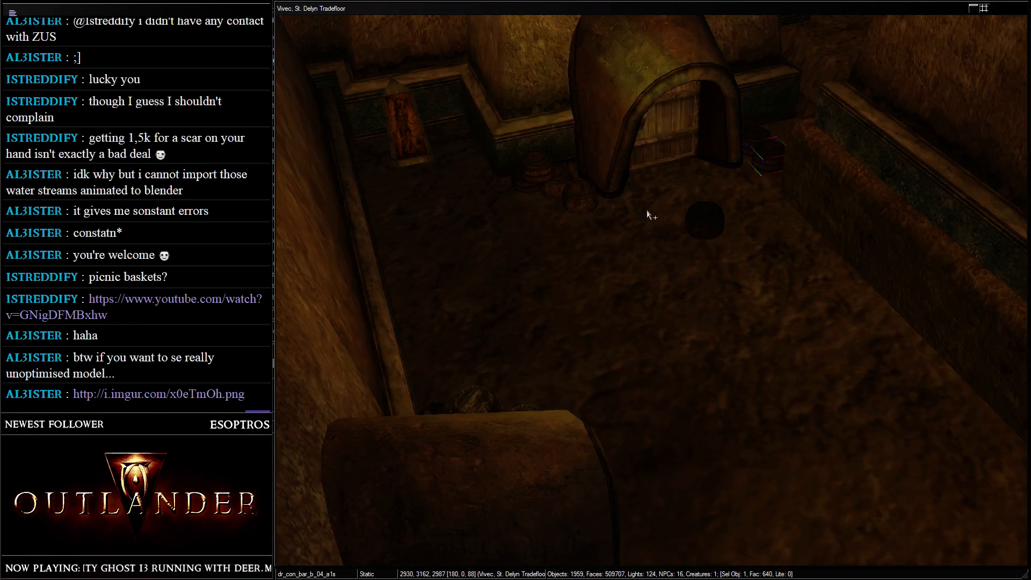
# - Open the imgur link from the chat in the browser, view the whole image and close it
pyautogui.click(669, 225)
pyautogui.click(184, 395)
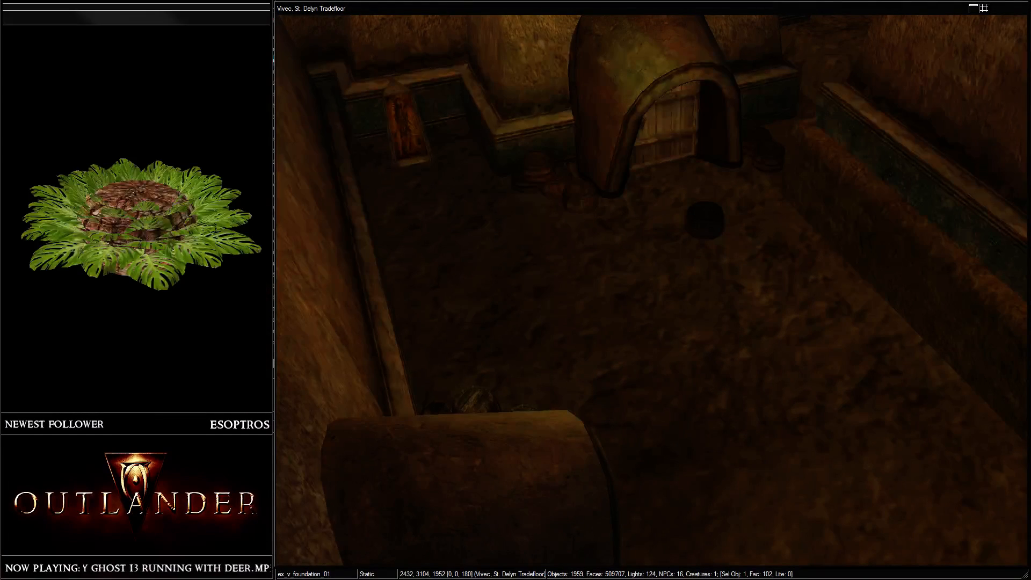
pyautogui.moveTo(234, 11); pyautogui.dragTo(593, 11)
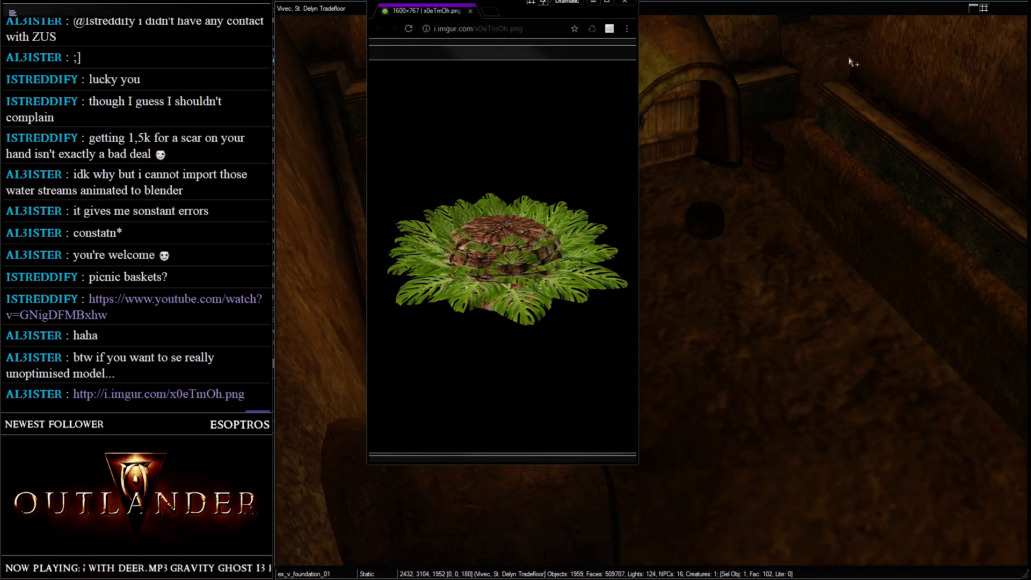
pyautogui.click(503, 241)
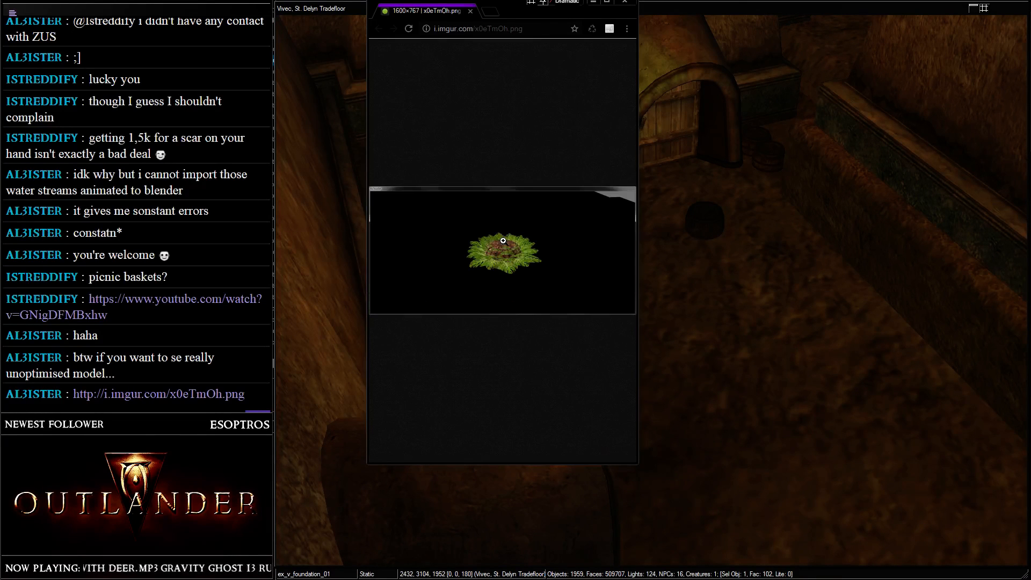
pyautogui.click(381, 198)
pyautogui.click(421, 104)
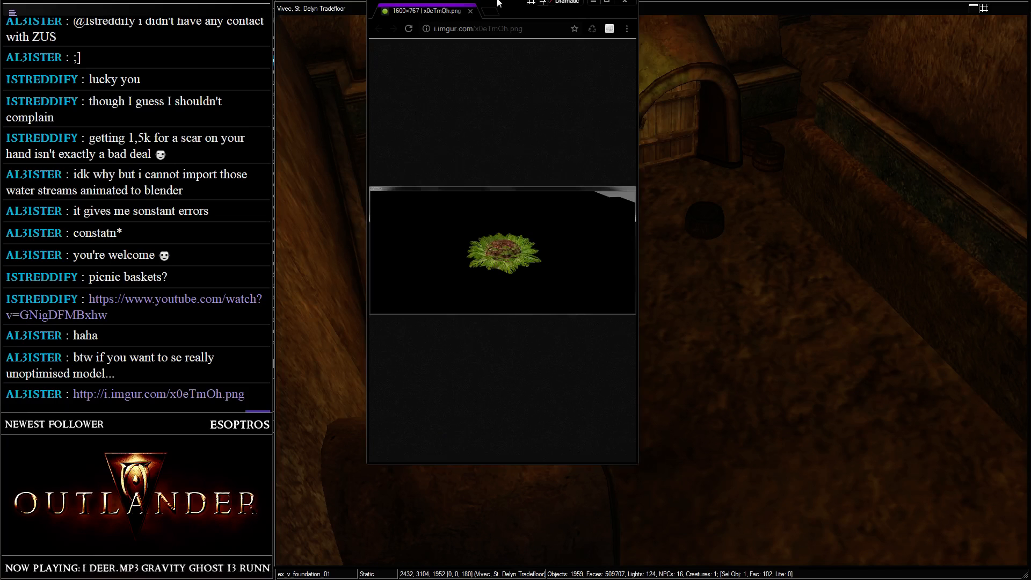
pyautogui.click(471, 11)
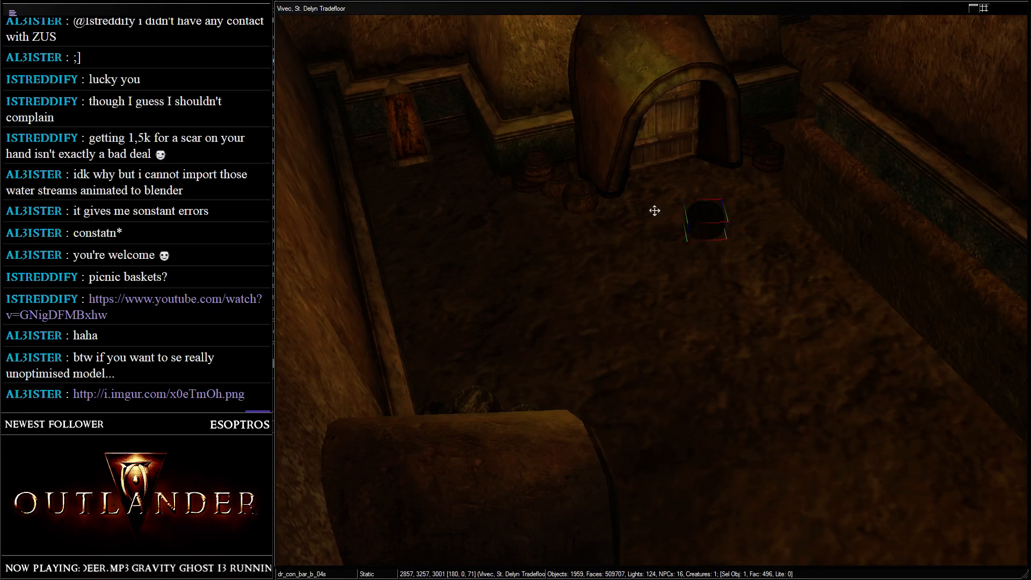
# - Delete the leftover plain barrel piece on the open floor in front of the arched door
pyautogui.scroll(-5, 459, 205)
pyautogui.keyDown('shift'); pyautogui.moveTo(621, 247); pyautogui.dragTo(698, 274, button='middle'); pyautogui.keyUp('shift')
pyautogui.press('w')
pyautogui.moveTo(698, 505); pyautogui.dragTo(688, 367, button='middle')
pyautogui.press('w')
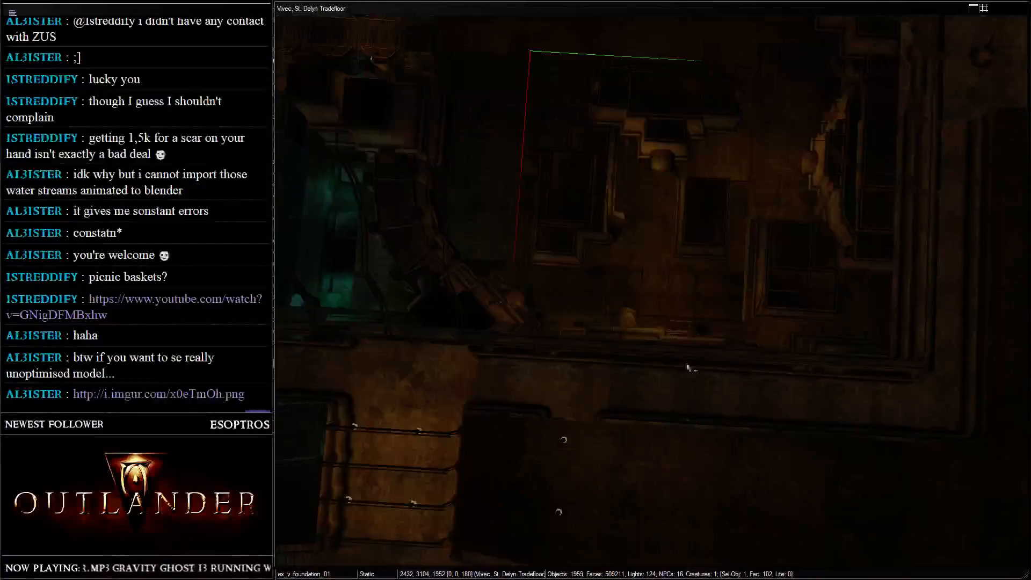
# - Examine the alley with the shrine and the surrounding buildings and walkway from above for spots that need decoration
pyautogui.moveTo(652, 200); pyautogui.dragTo(633, 328)
pyautogui.moveTo(633, 328); pyautogui.dragTo(642, 412, button='middle')
pyautogui.scroll(6, 639, 262)
pyautogui.moveTo(639, 263); pyautogui.dragTo(689, 204, button='middle')
pyautogui.moveTo(689, 205)
pyautogui.mouseDown()
pyautogui.moveTo(676, 211)
pyautogui.moveTo(680, 221)
pyautogui.mouseUp()
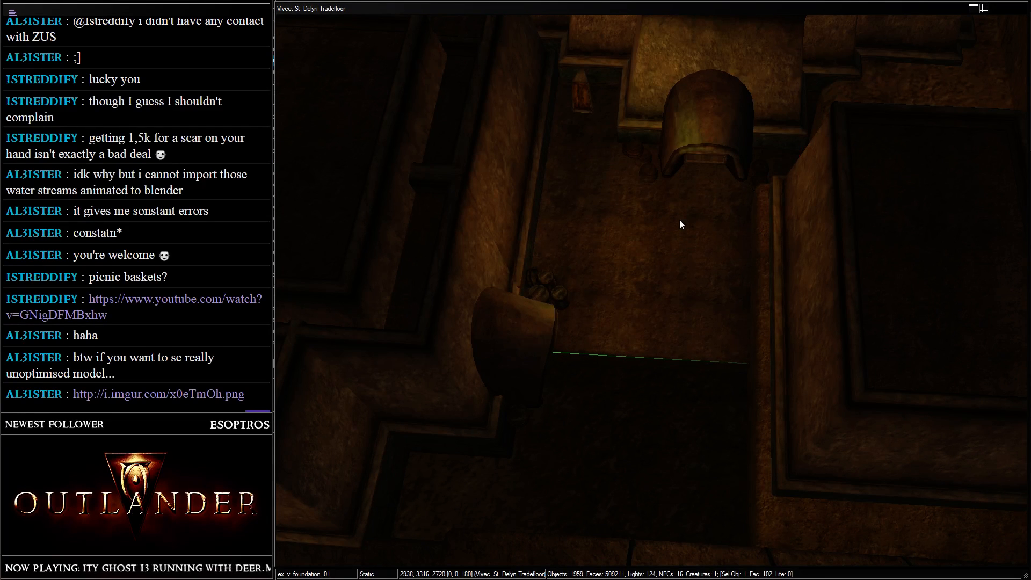
pyautogui.keyDown('shift'); pyautogui.moveTo(680, 221); pyautogui.dragTo(882, 310, button='middle'); pyautogui.keyUp('shift')
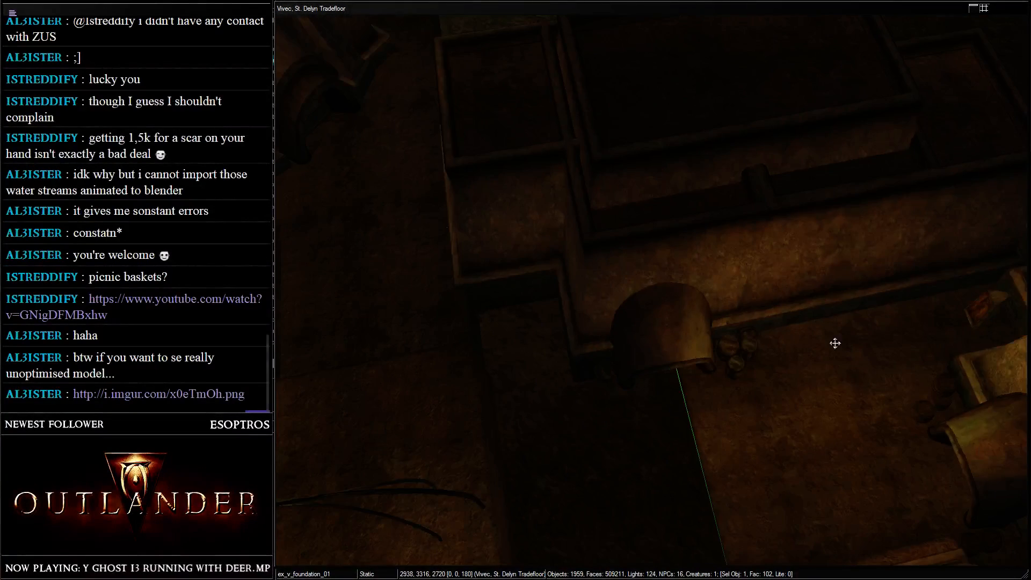
pyautogui.keyDown('shift'); pyautogui.moveTo(835, 343); pyautogui.dragTo(508, 233, button='middle'); pyautogui.keyUp('shift')
pyautogui.moveTo(508, 233); pyautogui.dragTo(566, 192)
pyautogui.keyDown('shift'); pyautogui.moveTo(566, 191); pyautogui.dragTo(437, 258, button='middle'); pyautogui.keyUp('shift')
pyautogui.scroll(3, 714, 267)
pyautogui.scroll(-3, 437, 257)
pyautogui.keyDown('shift'); pyautogui.moveTo(595, 369); pyautogui.dragTo(570, 212, button='middle'); pyautogui.keyUp('shift')
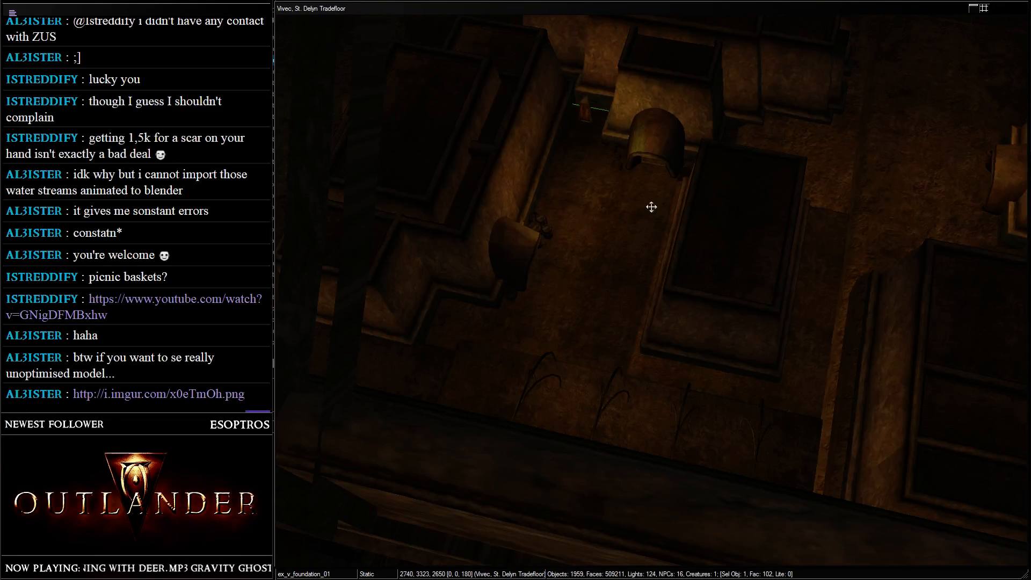
pyautogui.keyDown('shift'); pyautogui.moveTo(651, 207); pyautogui.dragTo(663, 240, button='middle'); pyautogui.keyUp('shift')
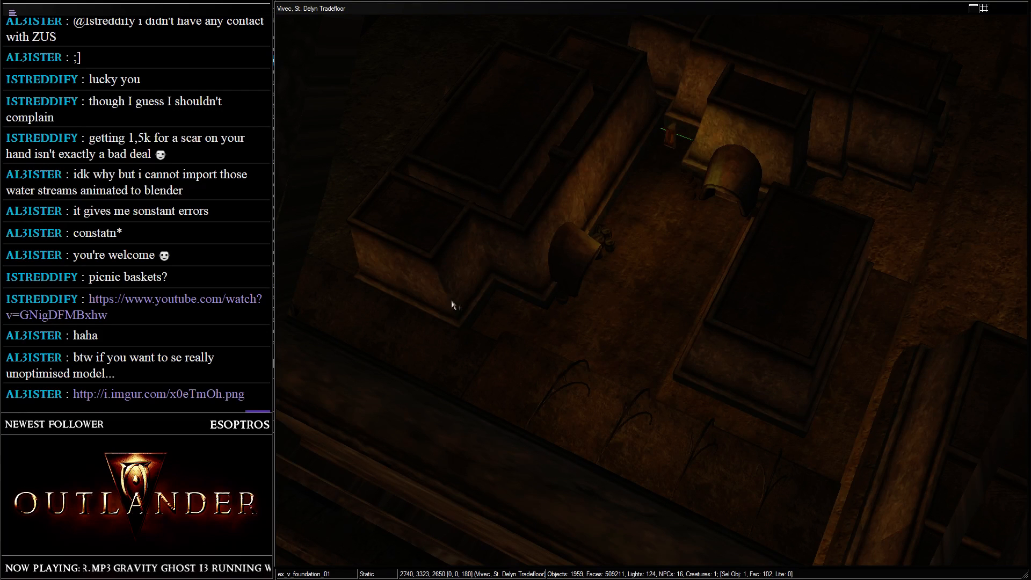
pyautogui.keyDown('shift'); pyautogui.moveTo(628, 287); pyautogui.dragTo(720, 218, button='middle'); pyautogui.keyUp('shift')
pyautogui.scroll(3, 714, 225)
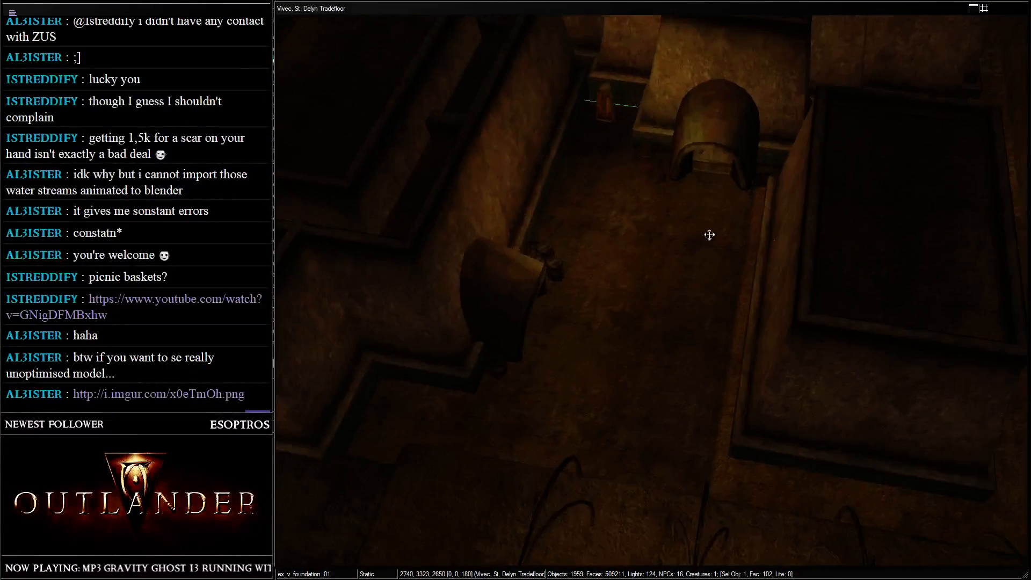
# - Find the practice mat among the buildings elsewhere in the cell and copy it
pyautogui.click(693, 163)
pyautogui.scroll(-5, 695, 127)
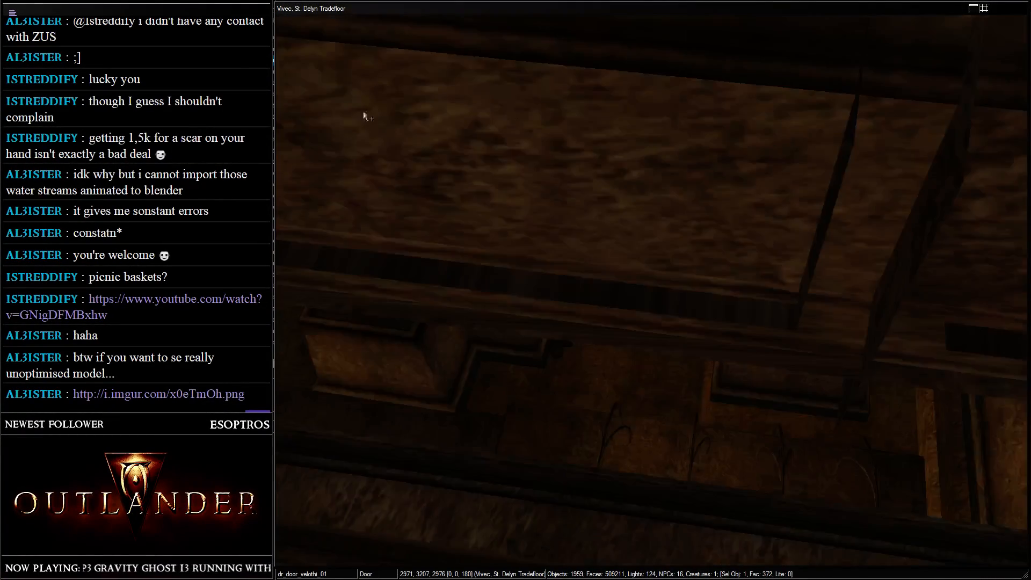
pyautogui.moveTo(366, 114); pyautogui.dragTo(616, 243, button='middle')
pyautogui.click(529, 238)
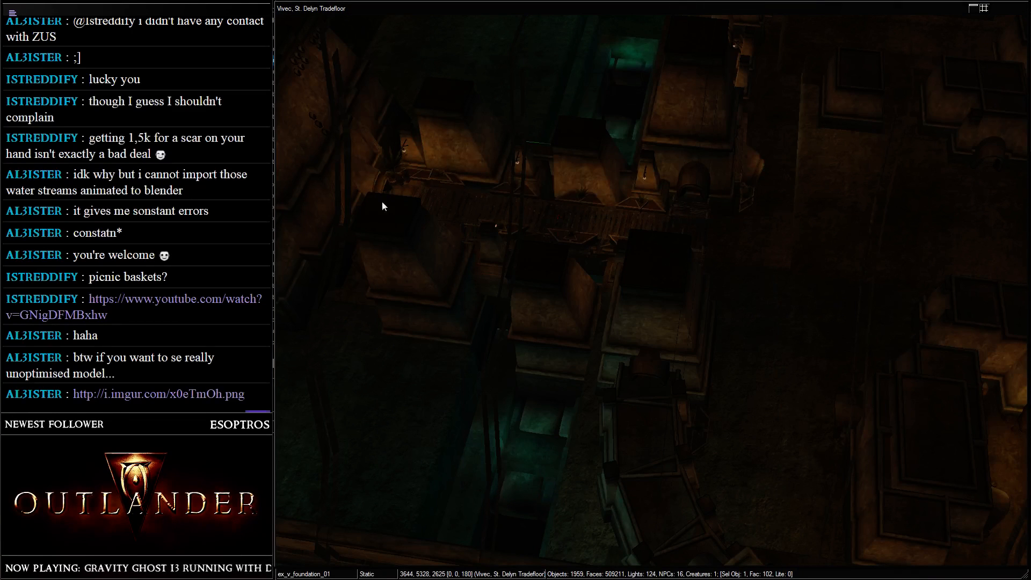
pyautogui.click(394, 194)
pyautogui.click(404, 188)
pyautogui.moveTo(902, 274); pyautogui.dragTo(797, 334, button='middle')
pyautogui.click(495, 242)
pyautogui.click(541, 208)
# - Paste the practice mat into the shrine alley, rotate it to about 272 degrees and place it in front of the arched door
pyautogui.keyDown('shift'); pyautogui.moveTo(540, 207); pyautogui.dragTo(705, 292, button='middle'); pyautogui.keyUp('shift')
pyautogui.scroll(5, 707, 273)
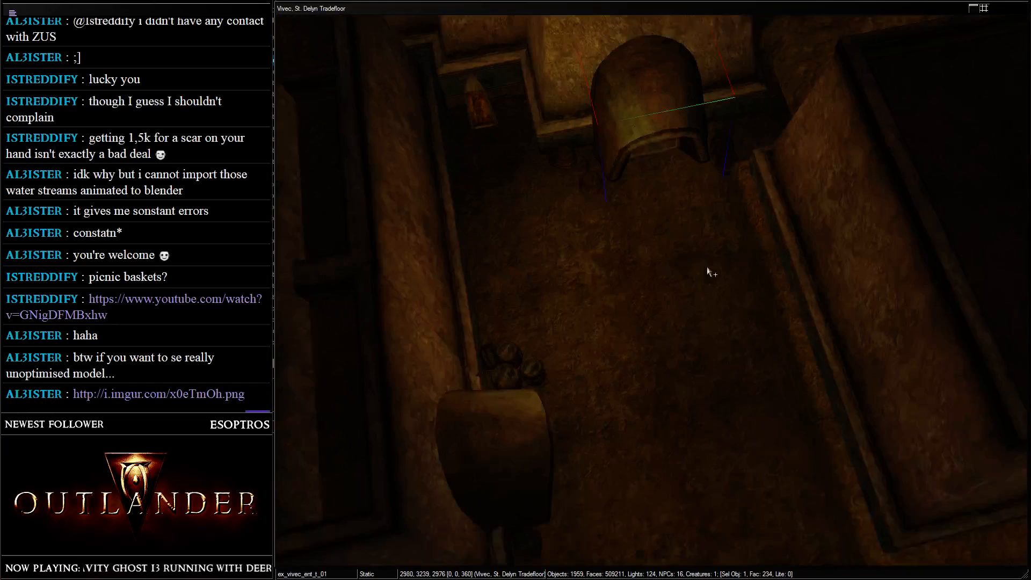
pyautogui.scroll(-2, 683, 191)
pyautogui.hotkey('ctrl', 'v')
pyautogui.moveTo(701, 354); pyautogui.dragTo(412, 446, button='right')
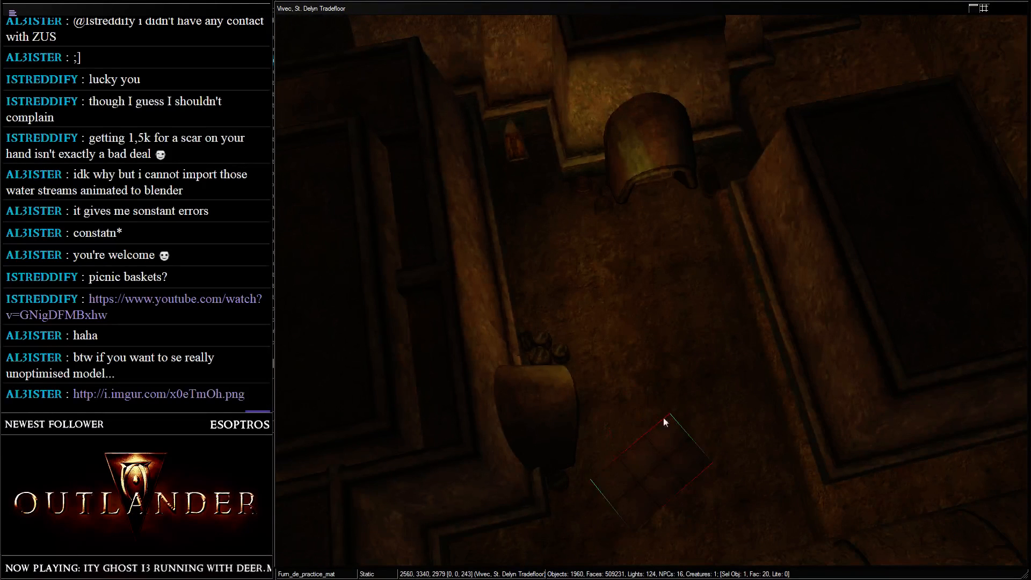
pyautogui.moveTo(663, 423); pyautogui.dragTo(686, 113)
pyautogui.moveTo(678, 288); pyautogui.dragTo(608, 258, button='right')
pyautogui.moveTo(652, 245); pyautogui.dragTo(651, 173)
pyautogui.click(651, 282)
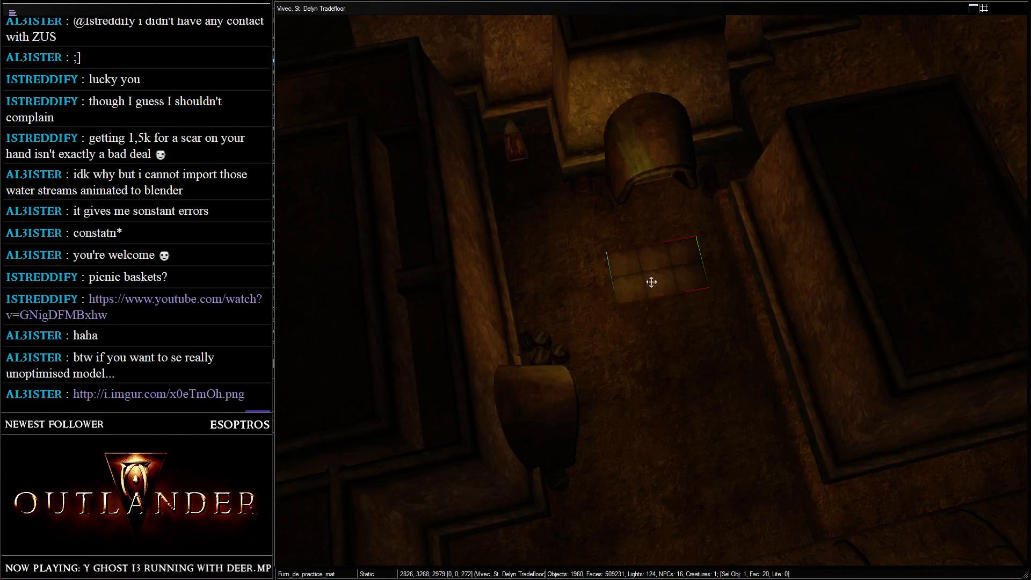
# - Duplicate the practice mat twice and lay the copies in a row along the alley floor, turning one to about 279 degrees
pyautogui.moveTo(651, 282); pyautogui.dragTo(646, 414)
pyautogui.hotkey('ctrl', 'd')
pyautogui.moveTo(647, 414); pyautogui.dragTo(594, 403, button='right')
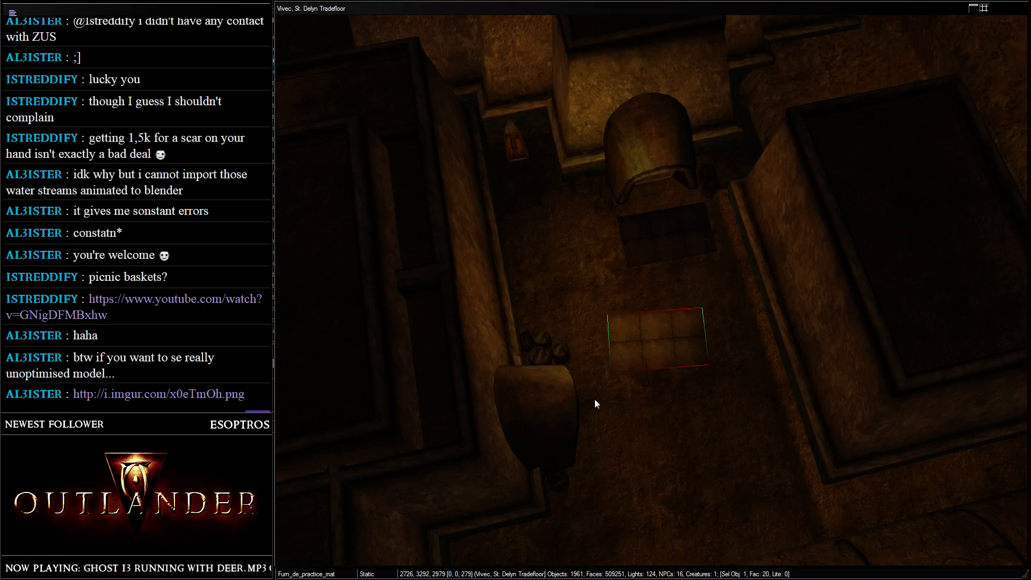
pyautogui.hotkey('ctrl', 'd')
pyautogui.moveTo(660, 338); pyautogui.dragTo(674, 473)
pyautogui.click(652, 336)
# - Examine the mats in the alley and the adjoining walkway and walls from several angles
pyautogui.keyDown('shift'); pyautogui.moveTo(687, 441); pyautogui.dragTo(672, 241, button='middle'); pyautogui.keyUp('shift')
pyautogui.scroll(-3, 596, 252)
pyautogui.click(494, 236)
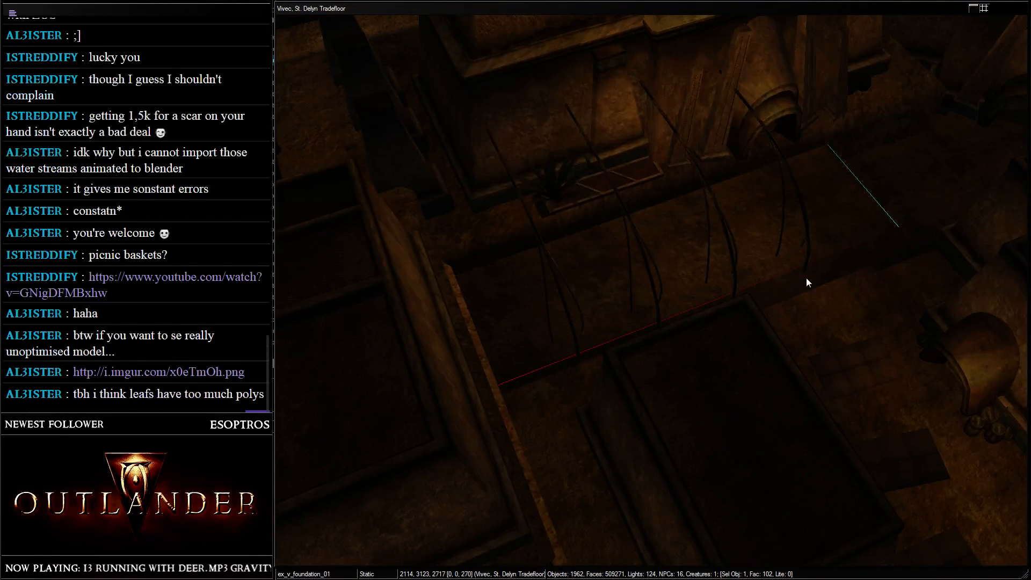
pyautogui.keyDown('shift'); pyautogui.moveTo(808, 279); pyautogui.dragTo(673, 213, button='middle'); pyautogui.keyUp('shift')
pyautogui.keyDown('shift'); pyautogui.moveTo(745, 247); pyautogui.dragTo(811, 274, button='middle'); pyautogui.keyUp('shift')
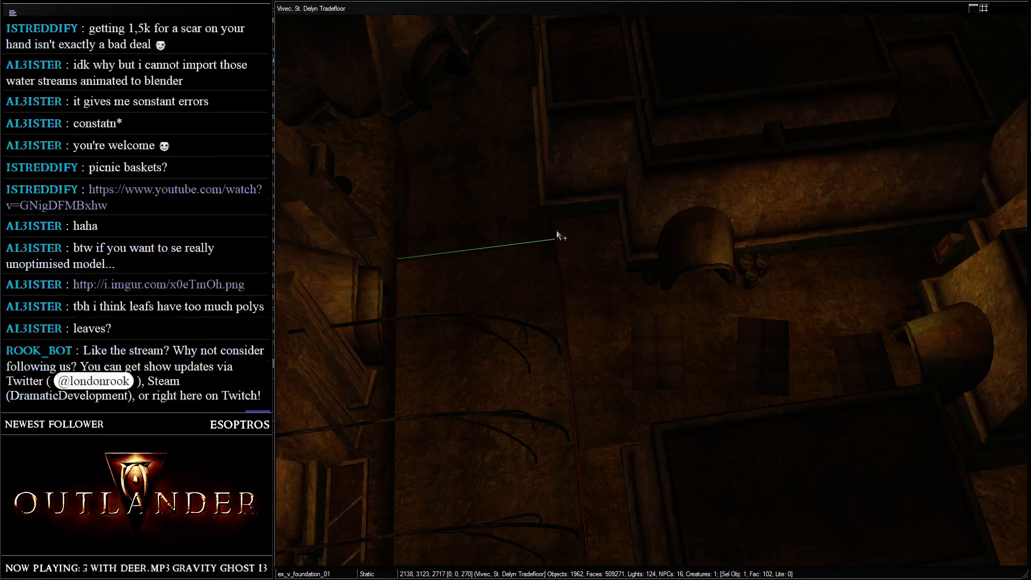
pyautogui.moveTo(523, 155); pyautogui.dragTo(648, 160, button='middle')
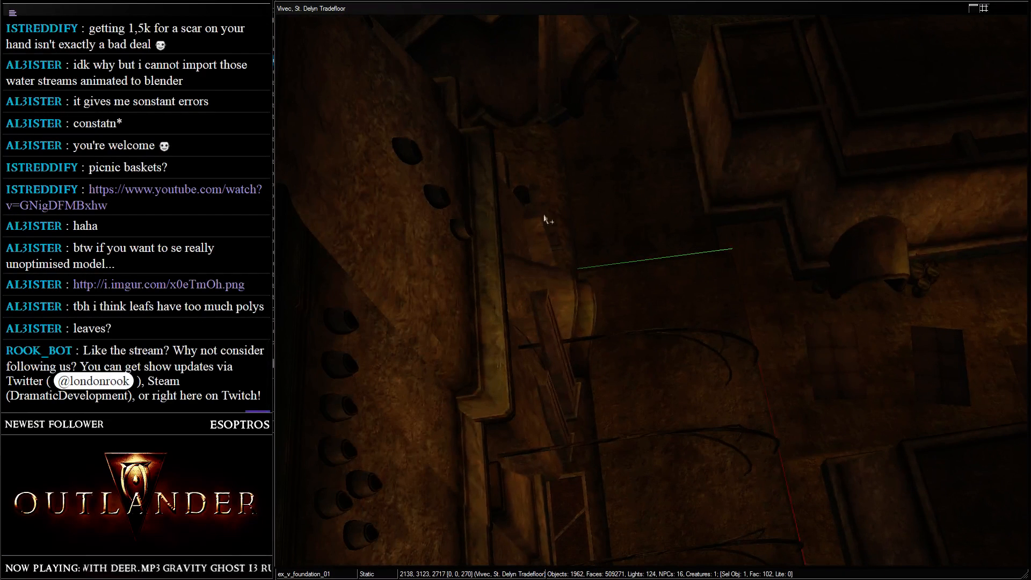
pyautogui.moveTo(564, 186); pyautogui.dragTo(717, 254)
pyautogui.keyDown('shift'); pyautogui.moveTo(724, 251); pyautogui.dragTo(672, 219, button='middle'); pyautogui.keyUp('shift')
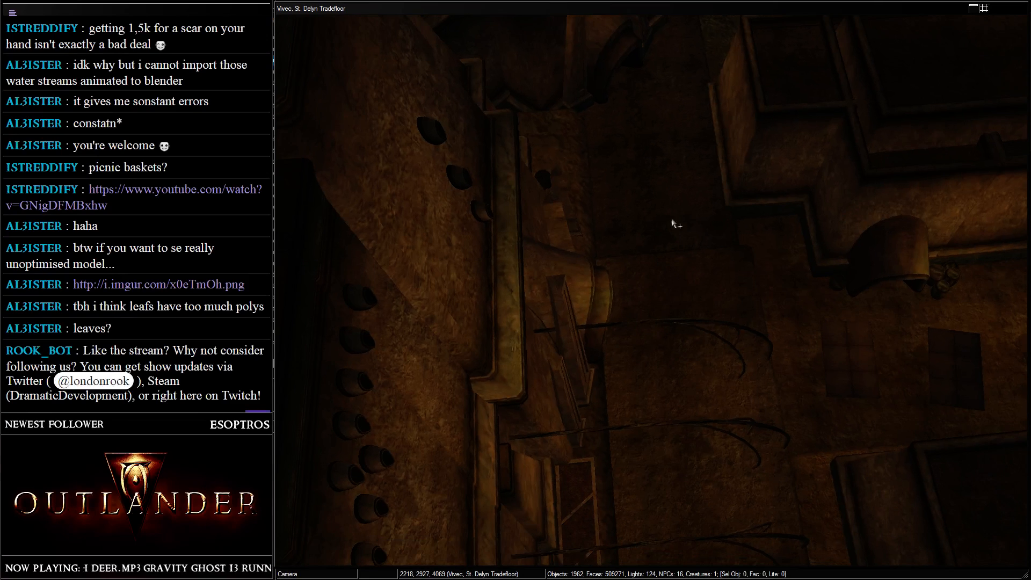
pyautogui.click(851, 236)
pyautogui.keyDown('shift'); pyautogui.moveTo(851, 237); pyautogui.dragTo(660, 181, button='middle'); pyautogui.keyUp('shift')
# - Find the rows of sample crates outside the buildings, select them and copy them
pyautogui.scroll(-10, 636, 267)
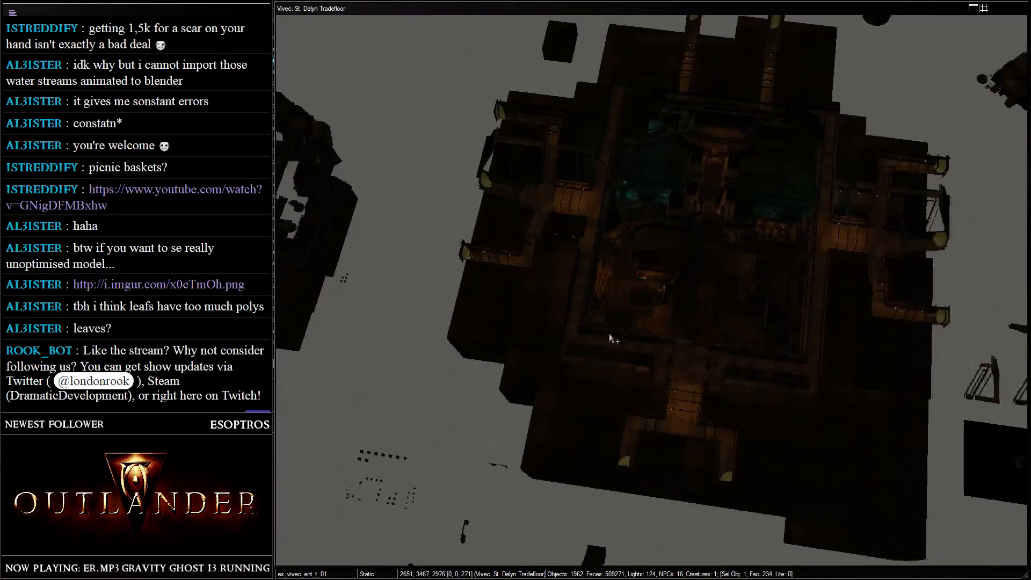
pyautogui.moveTo(609, 334); pyautogui.dragTo(640, 293, button='middle')
pyautogui.press('a')
pyautogui.moveTo(563, 366); pyautogui.dragTo(672, 275, button='middle')
pyautogui.scroll(4, 603, 250)
pyautogui.scroll(4, 622, 273)
pyautogui.moveTo(559, 251); pyautogui.dragTo(634, 276, button='middle')
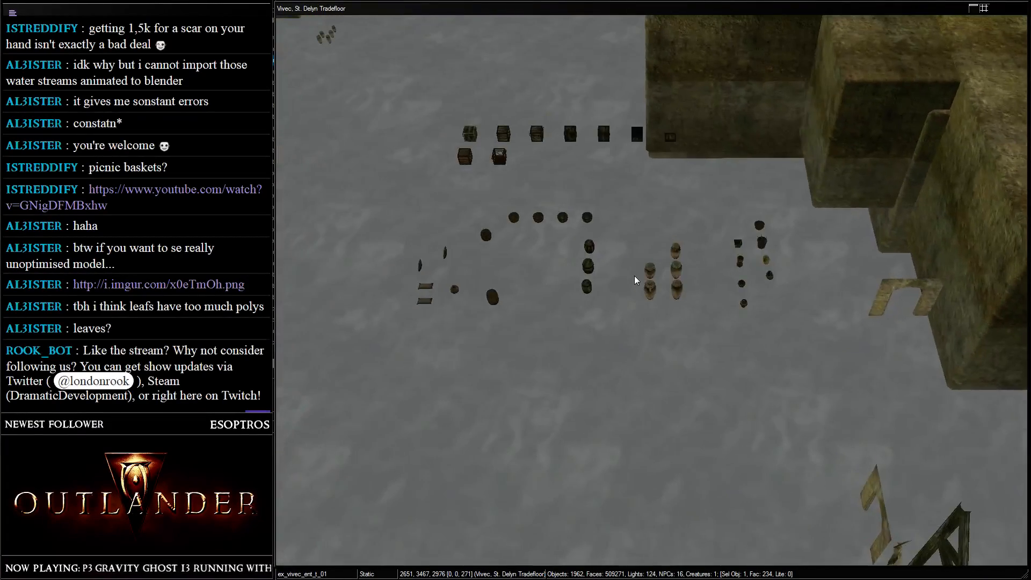
pyautogui.moveTo(529, 201); pyautogui.dragTo(611, 278)
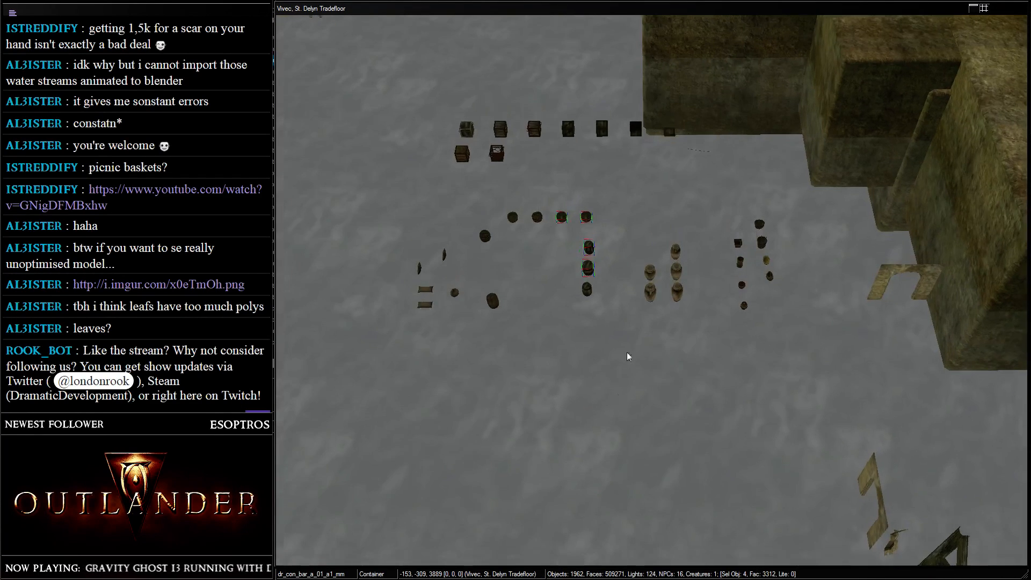
pyautogui.scroll(2, 618, 333)
pyautogui.moveTo(389, 59); pyautogui.dragTo(692, 148)
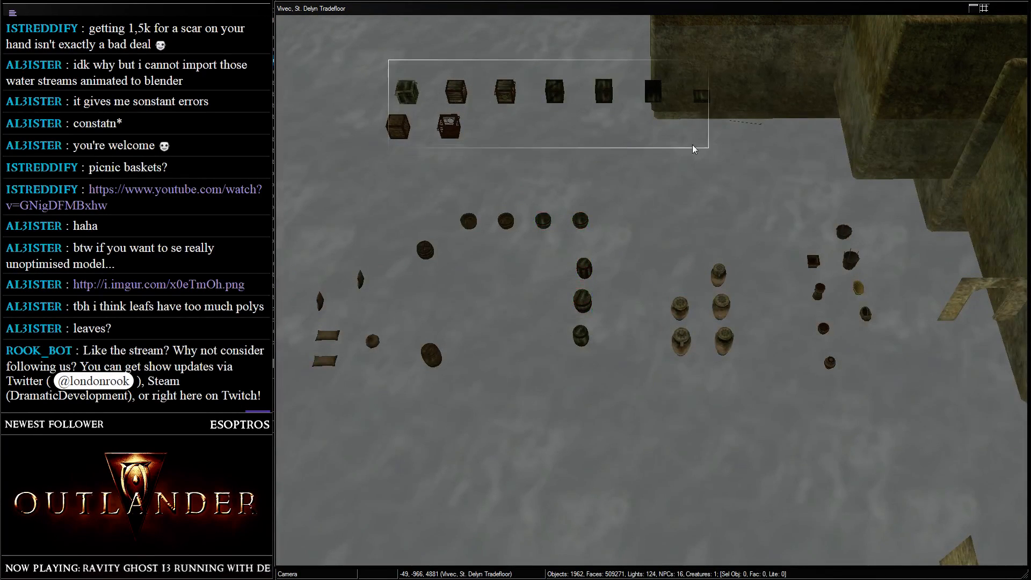
pyautogui.moveTo(618, 154); pyautogui.dragTo(619, 154)
# - Paste the crates onto the courtyard floor beside the curved walkway and rotate the group to about 314 degrees
pyautogui.scroll(-3, 690, 173)
pyautogui.moveTo(886, 80); pyautogui.dragTo(688, 223, button='middle')
pyautogui.press('a')
pyautogui.scroll(4, 652, 313)
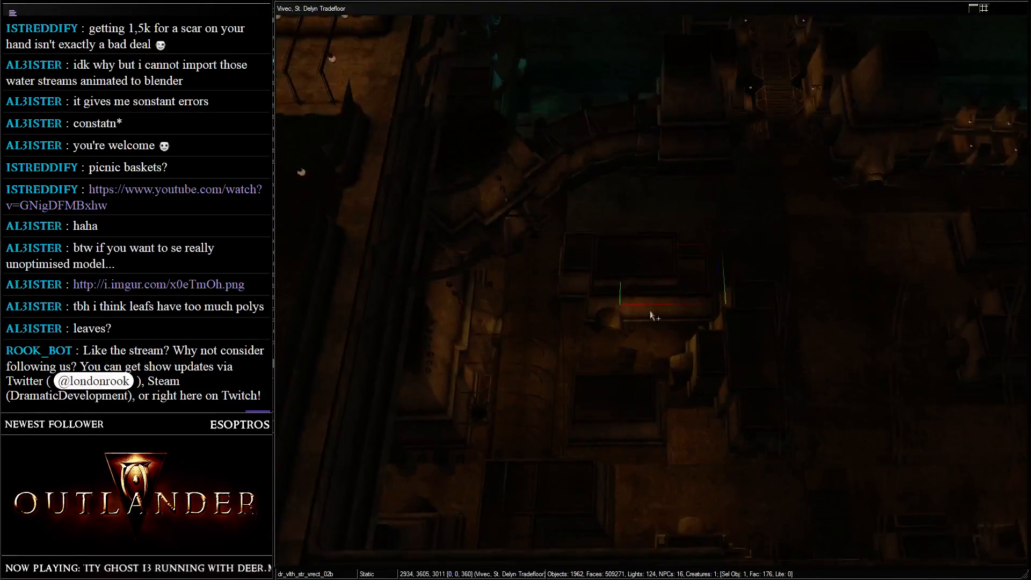
pyautogui.click(376, 268)
pyautogui.moveTo(376, 269); pyautogui.dragTo(743, 258, button='middle')
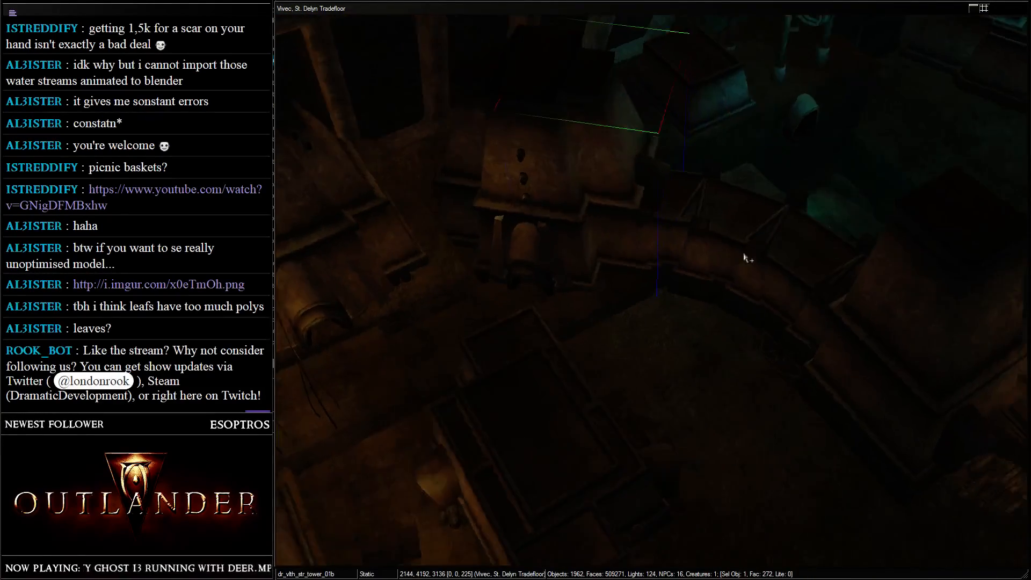
pyautogui.scroll(3, 621, 283)
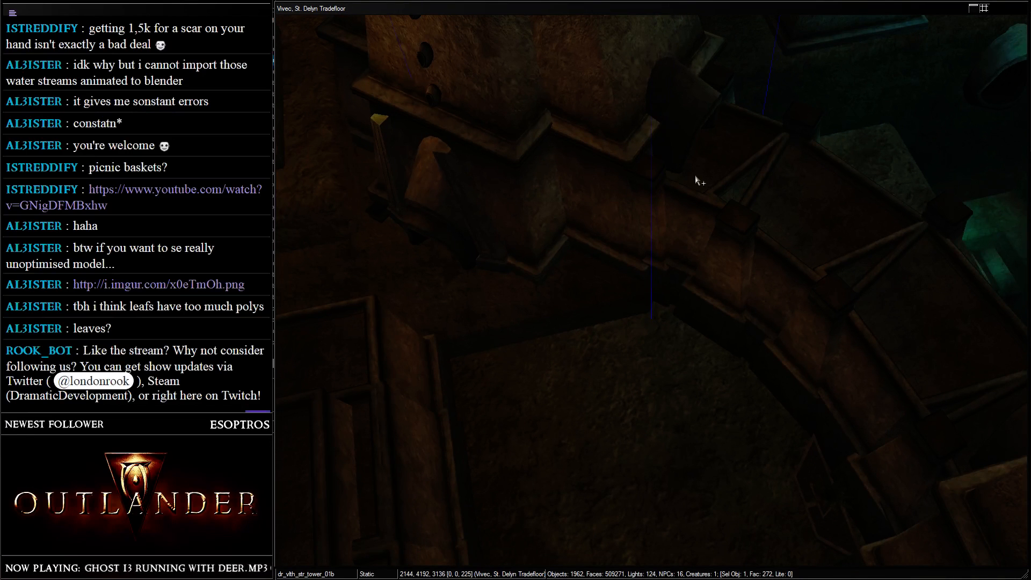
pyautogui.keyDown('shift'); pyautogui.moveTo(654, 118); pyautogui.dragTo(580, 113, button='middle'); pyautogui.keyUp('shift')
pyautogui.hotkey('ctrl', 'v')
pyautogui.moveTo(689, 220); pyautogui.dragTo(638, 135, button='right')
pyautogui.moveTo(639, 135); pyautogui.dragTo(624, 194)
# - Move a small crate from the courtyard group up onto the upper level of the curved walkway
pyautogui.click(490, 228)
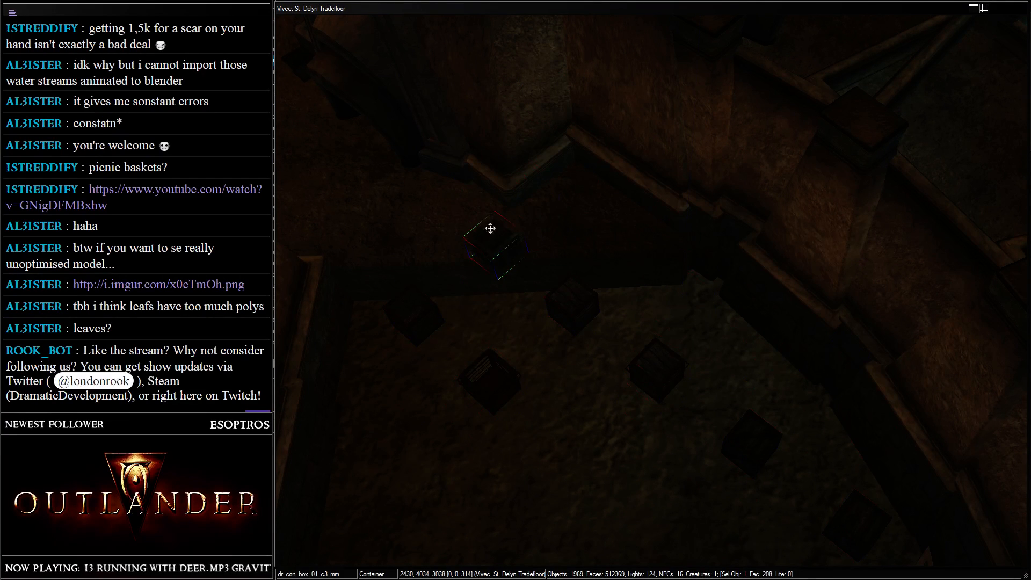
pyautogui.press('f')
pyautogui.moveTo(561, 194); pyautogui.dragTo(551, 191)
pyautogui.keyDown('shift'); pyautogui.moveTo(550, 191); pyautogui.dragTo(576, 201, button='middle'); pyautogui.keyUp('shift')
pyautogui.moveTo(577, 204); pyautogui.dragTo(620, 236)
pyautogui.keyDown('shift'); pyautogui.moveTo(797, 63); pyautogui.dragTo(610, 256, button='middle'); pyautogui.keyUp('shift')
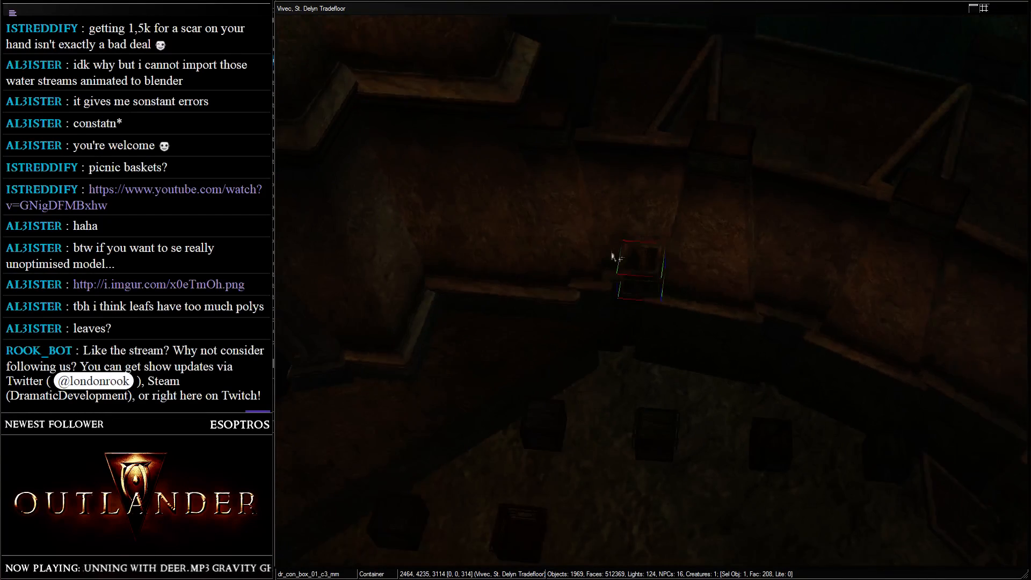
pyautogui.moveTo(647, 108); pyautogui.dragTo(645, 106)
pyautogui.keyDown('shift'); pyautogui.moveTo(644, 106); pyautogui.dragTo(681, 208, button='middle'); pyautogui.keyUp('shift')
pyautogui.moveTo(731, 100); pyautogui.dragTo(665, 272, button='middle')
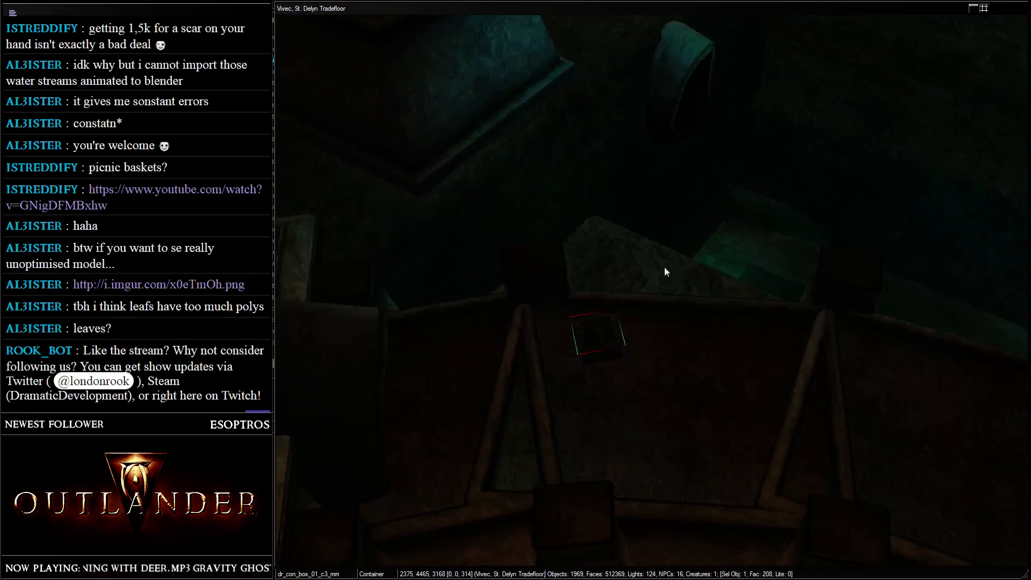
# - Set the small crate against the walkway's outer parapet and put a duplicate beside it, turned to about 328 degrees
pyautogui.scroll(2, 665, 272)
pyautogui.moveTo(578, 324); pyautogui.dragTo(570, 317)
pyautogui.moveTo(569, 317); pyautogui.dragTo(655, 281, button='middle')
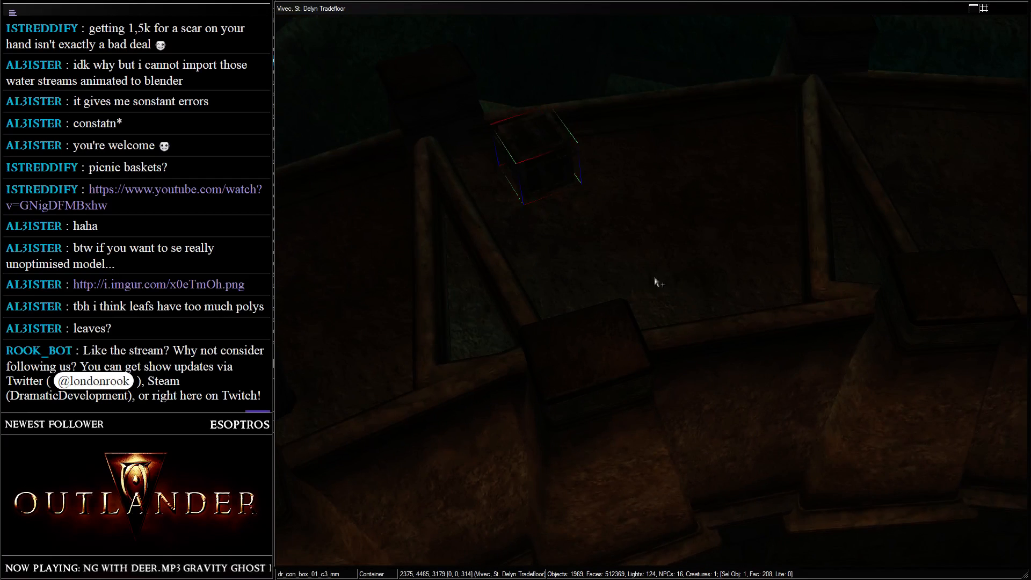
pyautogui.moveTo(529, 151); pyautogui.dragTo(490, 138)
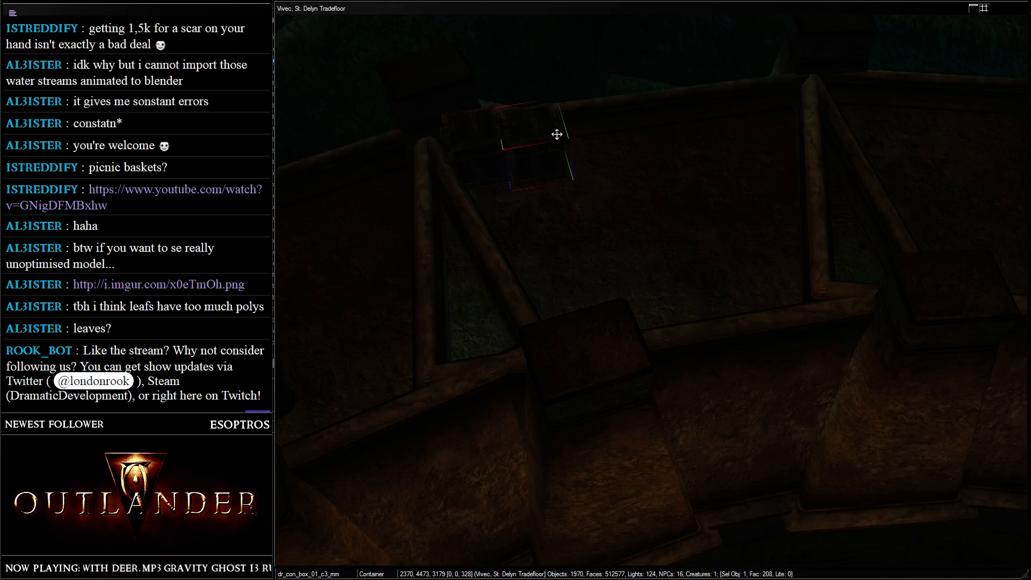
pyautogui.moveTo(552, 146); pyautogui.dragTo(997, 250)
# - Duplicate the small crate again and place it farther along the curved walkway, turned to about 352 degrees
pyautogui.hotkey('ctrl', 'd')
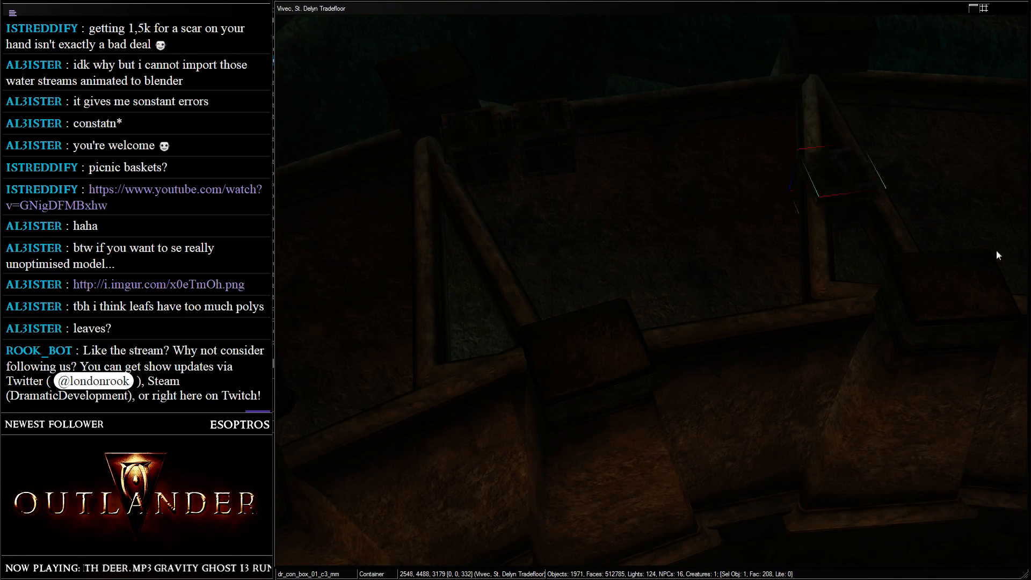
pyautogui.scroll(-1, 824, 195)
pyautogui.moveTo(938, 277); pyautogui.dragTo(942, 280)
pyautogui.moveTo(855, 301); pyautogui.dragTo(929, 259, button='right')
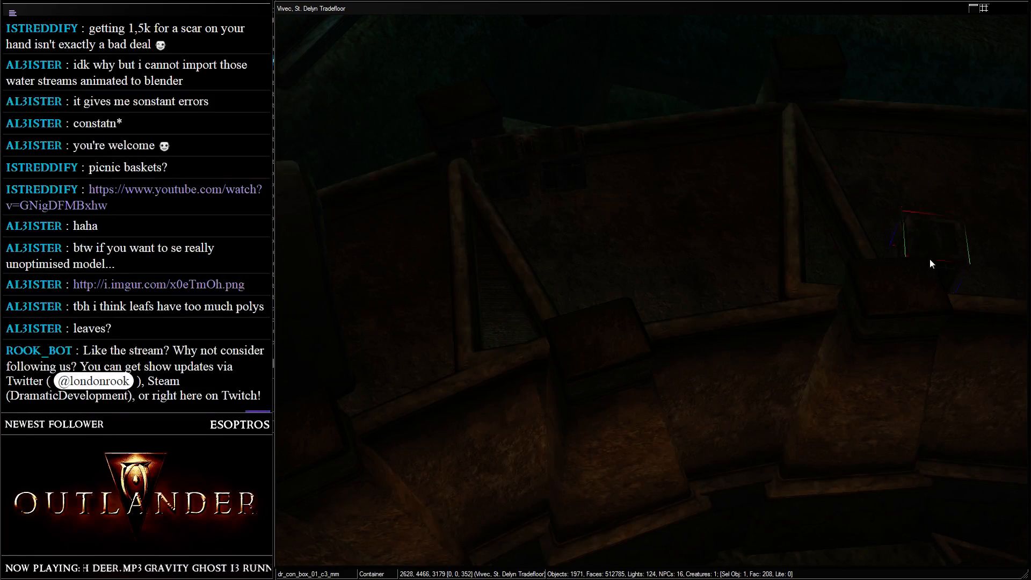
pyautogui.moveTo(929, 259); pyautogui.dragTo(933, 271)
# - Transfer the large wooden crate from the courtyard to the wooden dock platform and rotate it to about 351 degrees
pyautogui.scroll(-3, 939, 315)
pyautogui.keyDown('shift'); pyautogui.moveTo(820, 223); pyautogui.dragTo(627, 159, button='middle'); pyautogui.keyUp('shift')
pyautogui.moveTo(605, 66); pyautogui.dragTo(650, 178, button='middle')
pyautogui.moveTo(784, 278); pyautogui.dragTo(702, 194, button='middle')
pyautogui.scroll(1, 703, 201)
pyautogui.click(666, 303)
pyautogui.scroll(6, 639, 278)
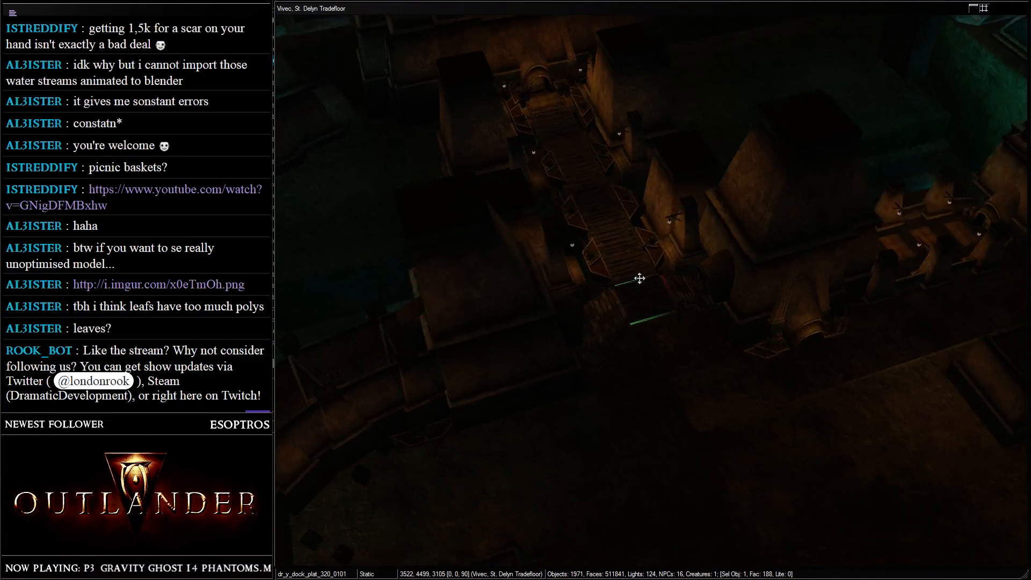
pyautogui.scroll(3, 663, 234)
pyautogui.hotkey('ctrl', 'v')
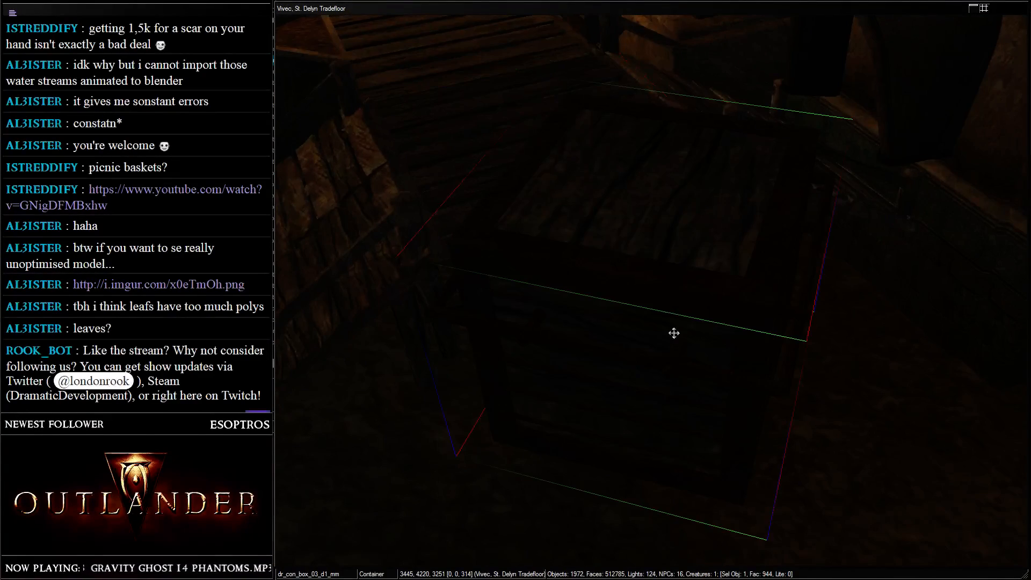
pyautogui.moveTo(674, 333); pyautogui.dragTo(573, 224)
pyautogui.moveTo(573, 224); pyautogui.dragTo(469, 218, button='right')
pyautogui.moveTo(468, 218); pyautogui.dragTo(468, 112)
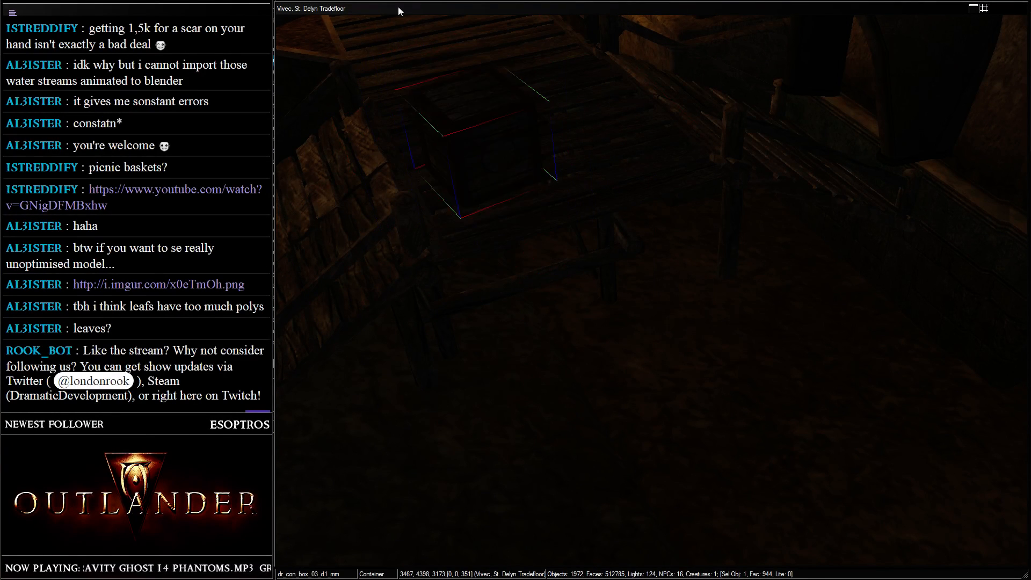
# - Lower the large crate onto the corner of the dock platform and straighten its rotation to 0 degrees
pyautogui.moveTo(397, 6); pyautogui.dragTo(331, 1)
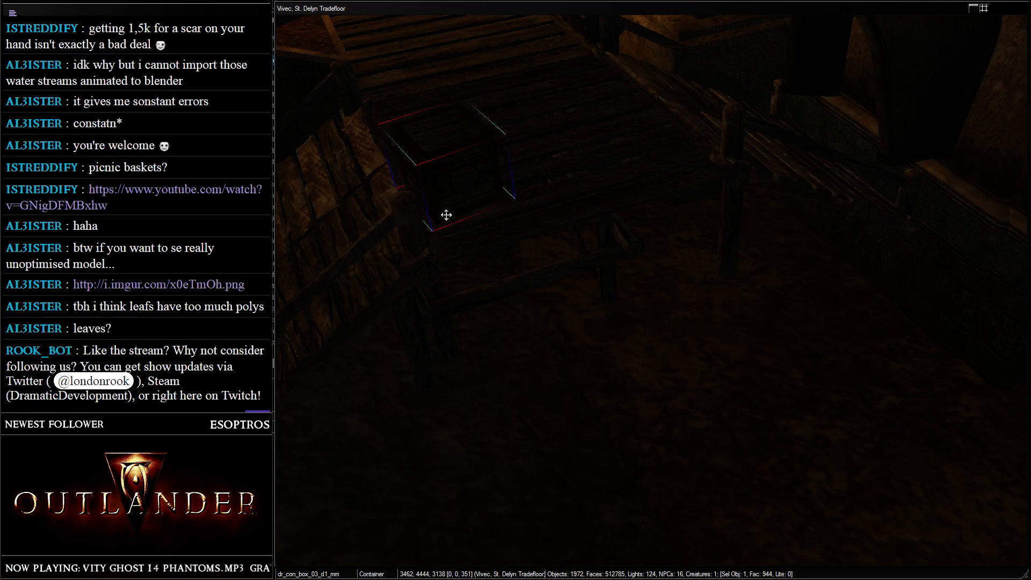
pyautogui.moveTo(474, 228); pyautogui.dragTo(473, 225)
pyautogui.scroll(-5, 379, 166)
pyautogui.press('shift')
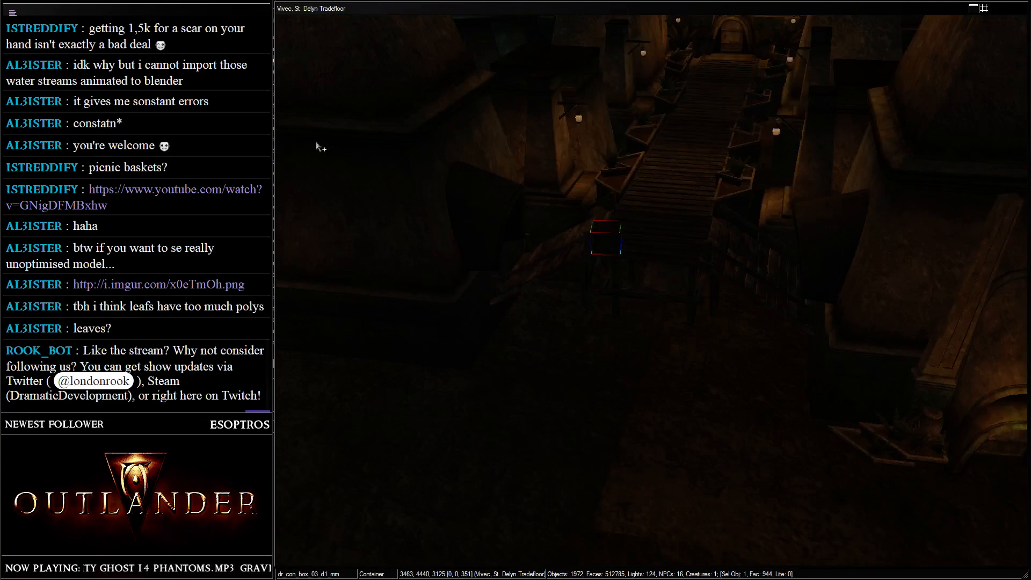
pyautogui.moveTo(614, 237); pyautogui.dragTo(610, 234)
pyautogui.press('shift')
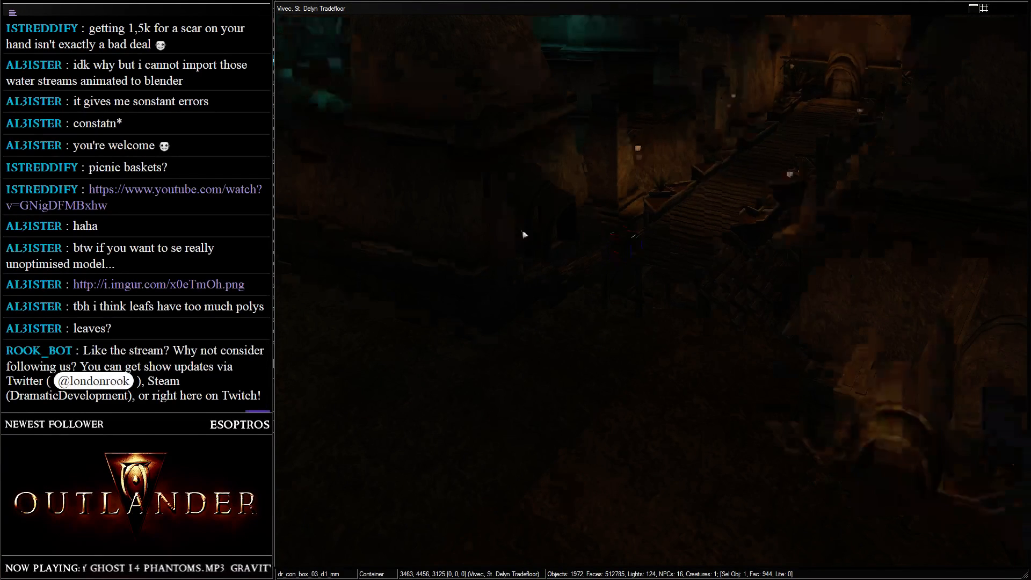
pyautogui.press('shift')
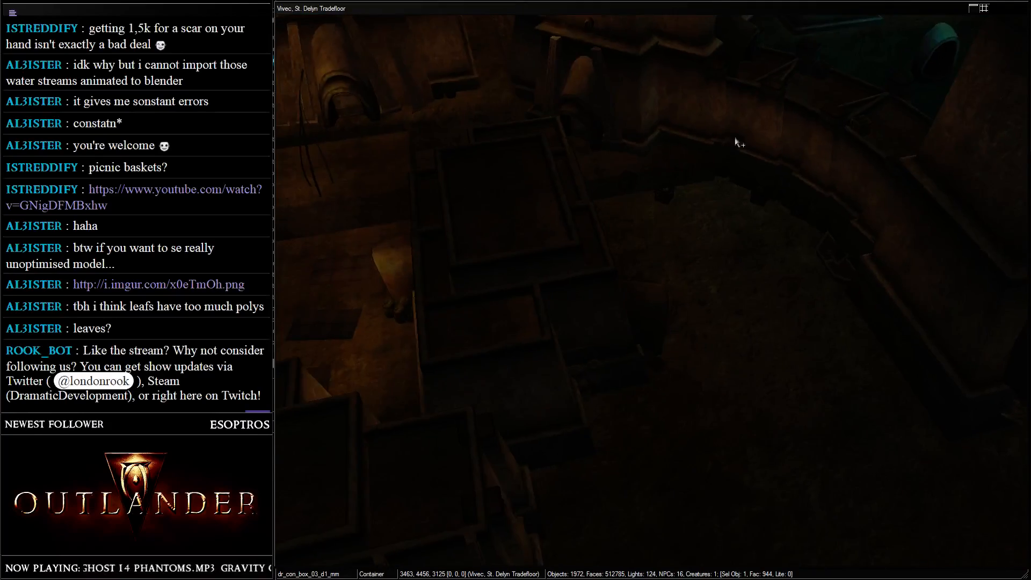
# - Select the remaining crates on the courtyard floor beside the curved walkway and cut them
pyautogui.press('w')
pyautogui.press('w')
pyautogui.moveTo(568, 146); pyautogui.dragTo(743, 236)
pyautogui.keyDown('ctrl'); pyautogui.moveTo(717, 180); pyautogui.dragTo(806, 246); pyautogui.keyUp('ctrl')
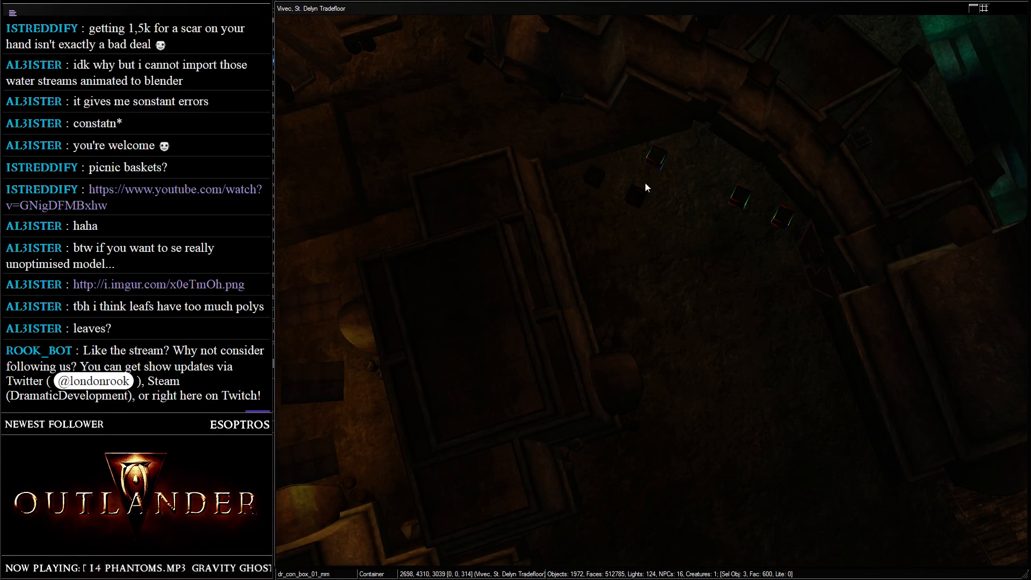
pyautogui.press('d')
# - Paste the cut crates onto the ground in front of the building with the arched door
pyautogui.click(523, 188)
pyautogui.press('shift')
pyautogui.scroll(-3, 666, 273)
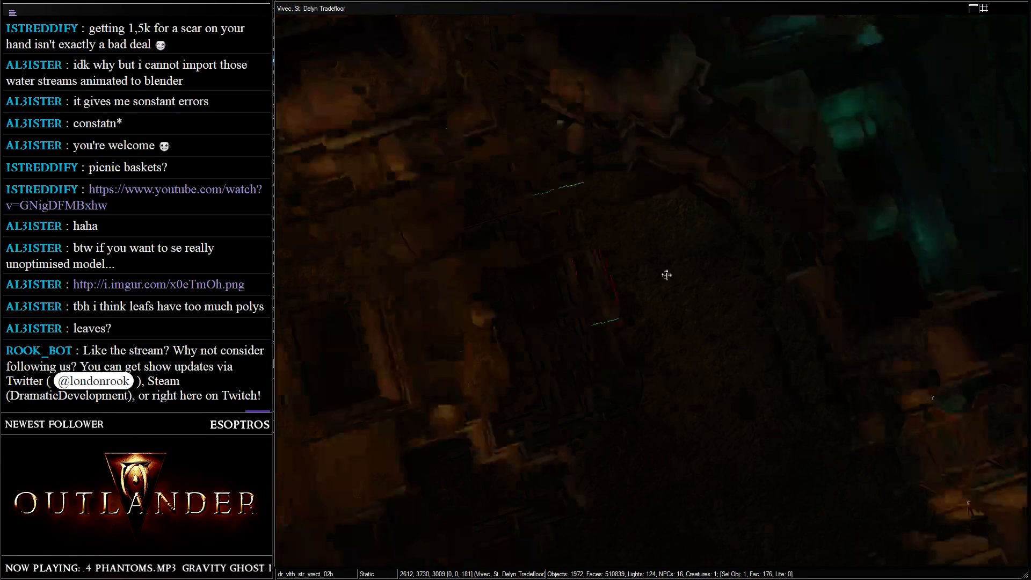
pyautogui.press('shift')
pyautogui.click(739, 242)
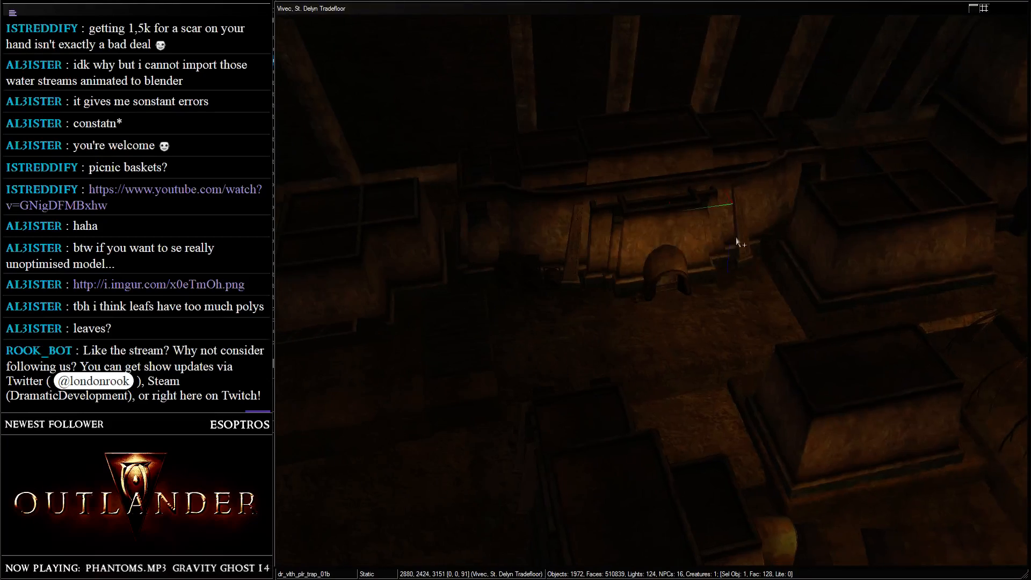
pyautogui.press('shift')
pyautogui.scroll(4, 681, 238)
pyautogui.scroll(-2, 720, 242)
pyautogui.hotkey('ctrl', 'v')
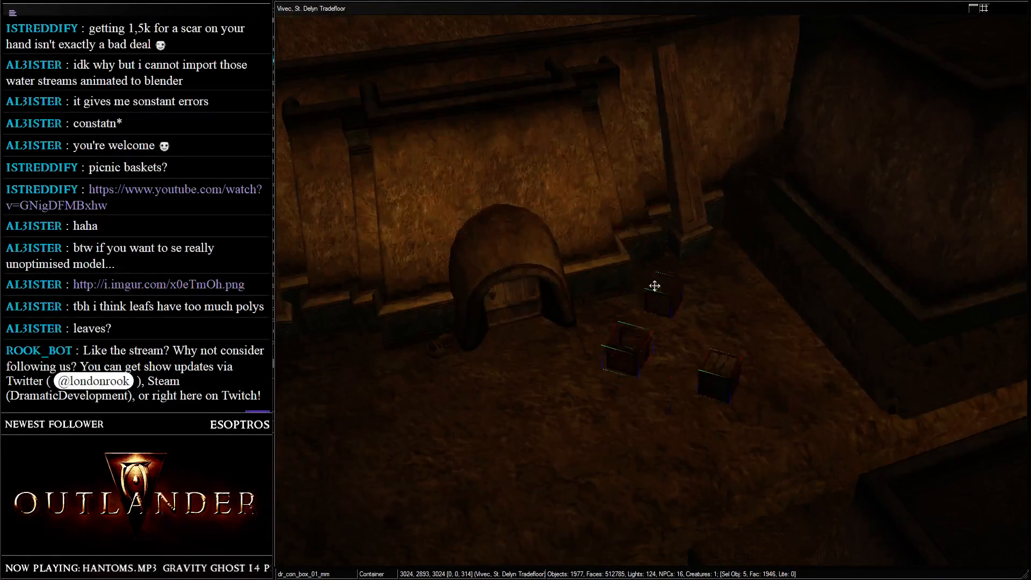
pyautogui.press('shift')
pyautogui.press('shift')
# - Set the woven crate against the wall beside the arched door and the wooden crate next to it, turned to about 272 degrees
pyautogui.press('d')
pyautogui.scroll(4, 696, 321)
pyautogui.click(626, 249)
pyautogui.scroll(-2, 626, 249)
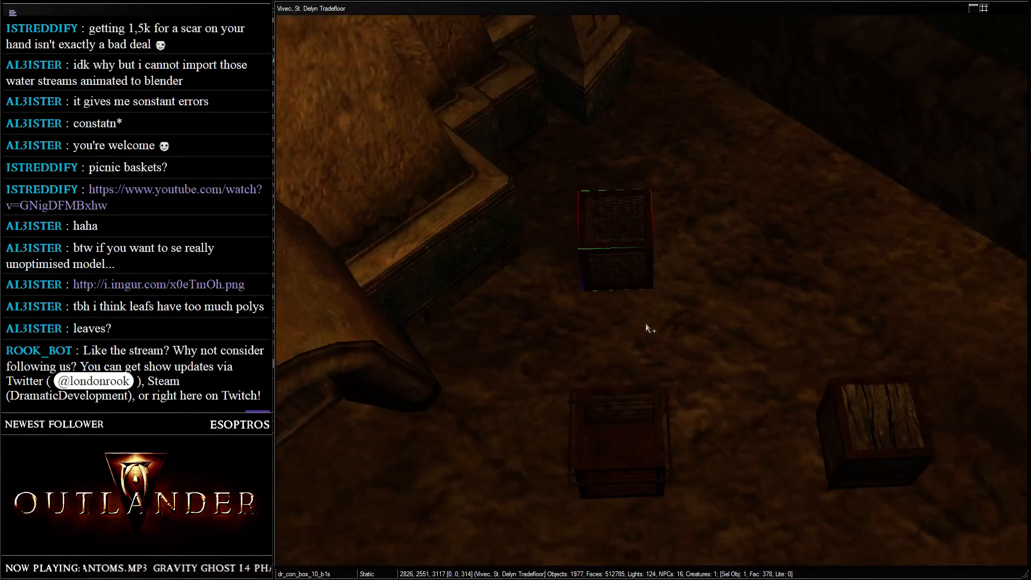
pyautogui.keyDown('ctrl'); pyautogui.click(659, 415); pyautogui.keyUp('ctrl')
pyautogui.moveTo(660, 419); pyautogui.dragTo(623, 319)
pyautogui.moveTo(690, 282); pyautogui.dragTo(739, 173)
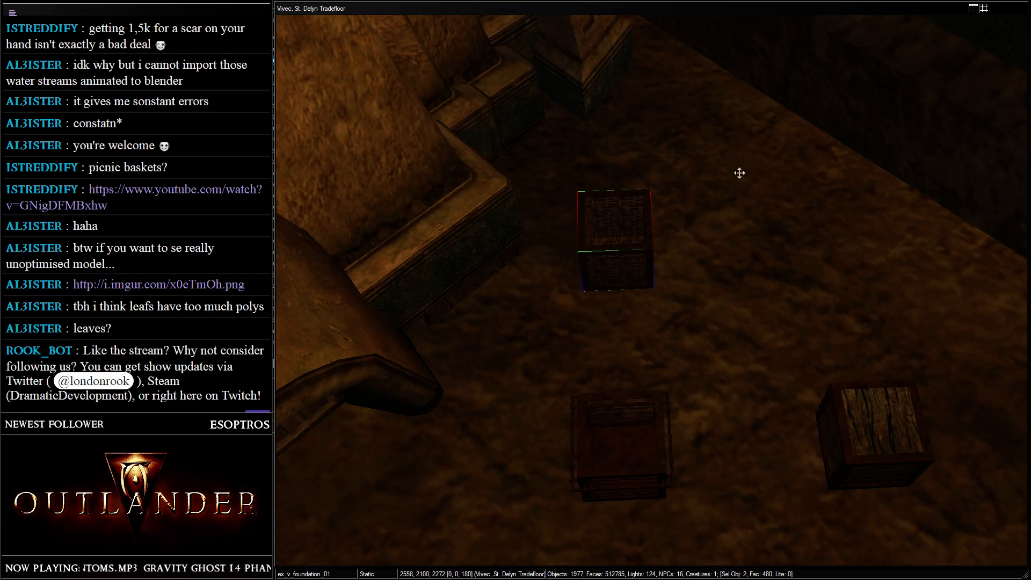
pyautogui.moveTo(622, 254); pyautogui.dragTo(574, 97)
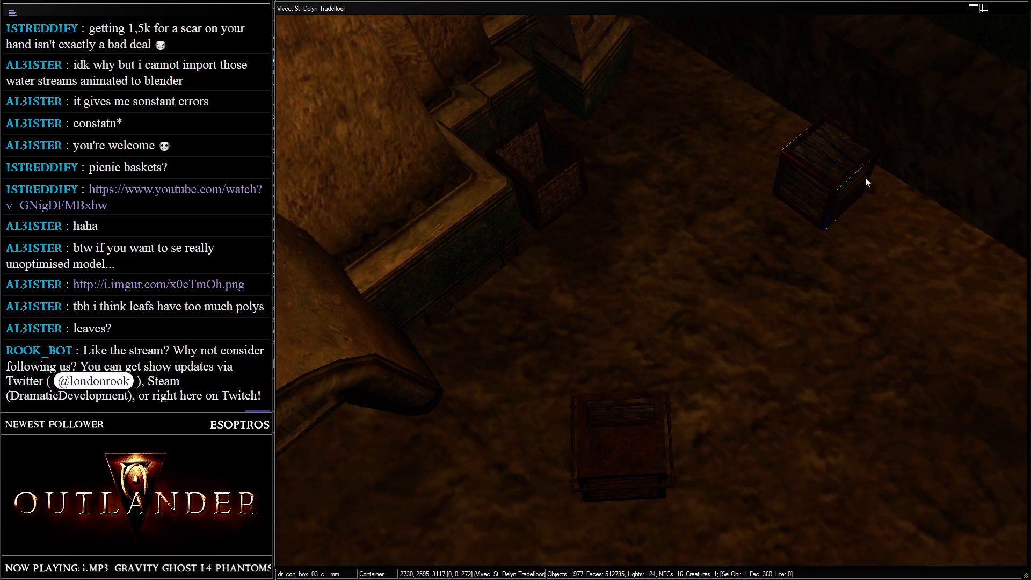
pyautogui.moveTo(841, 188); pyautogui.dragTo(498, 78)
pyautogui.press('shift')
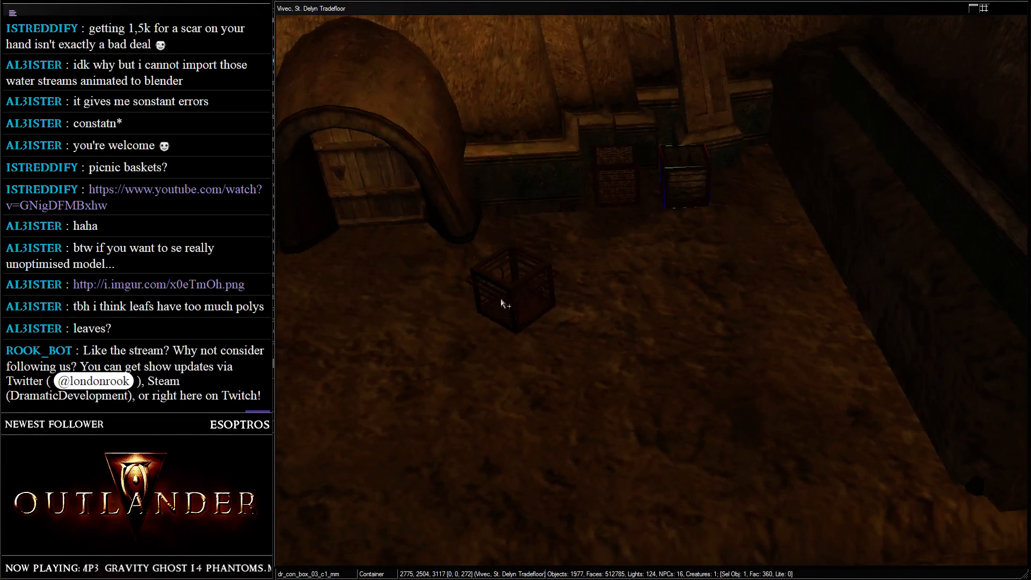
# - Rotate the slatted crate to about 16 degrees, place it in the corner beside the wooden crate, and adjust the woven crate
pyautogui.moveTo(521, 299); pyautogui.dragTo(746, 260)
pyautogui.moveTo(746, 260); pyautogui.dragTo(517, 207, button='right')
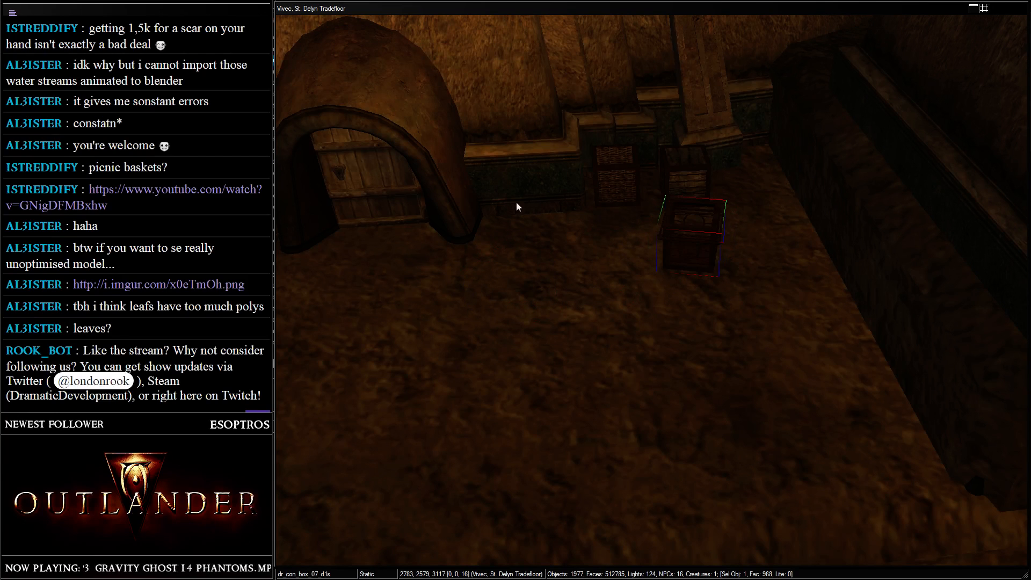
pyautogui.moveTo(727, 256); pyautogui.dragTo(794, 189)
pyautogui.press('shift')
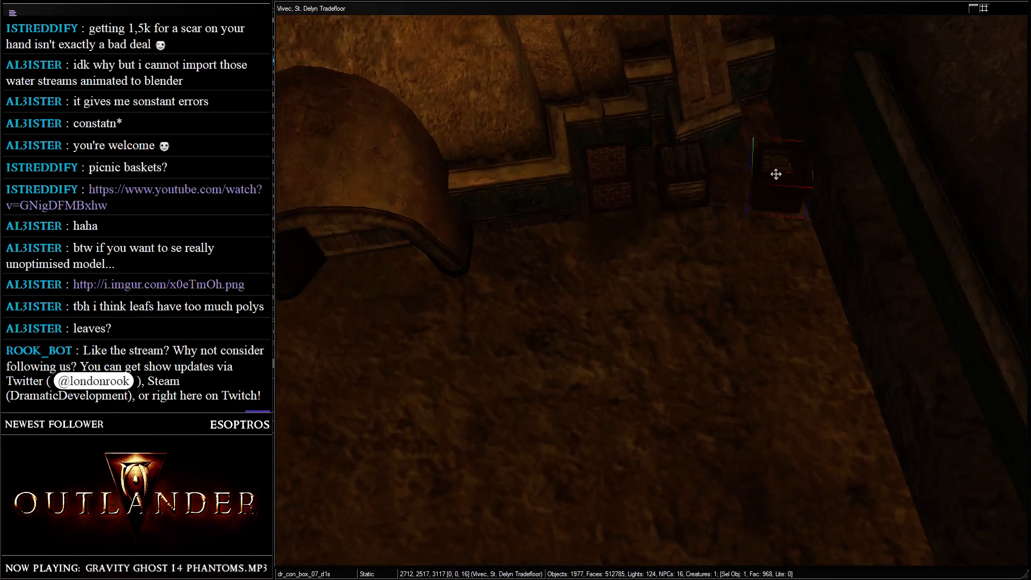
pyautogui.moveTo(669, 169); pyautogui.dragTo(681, 168)
pyautogui.click(600, 182)
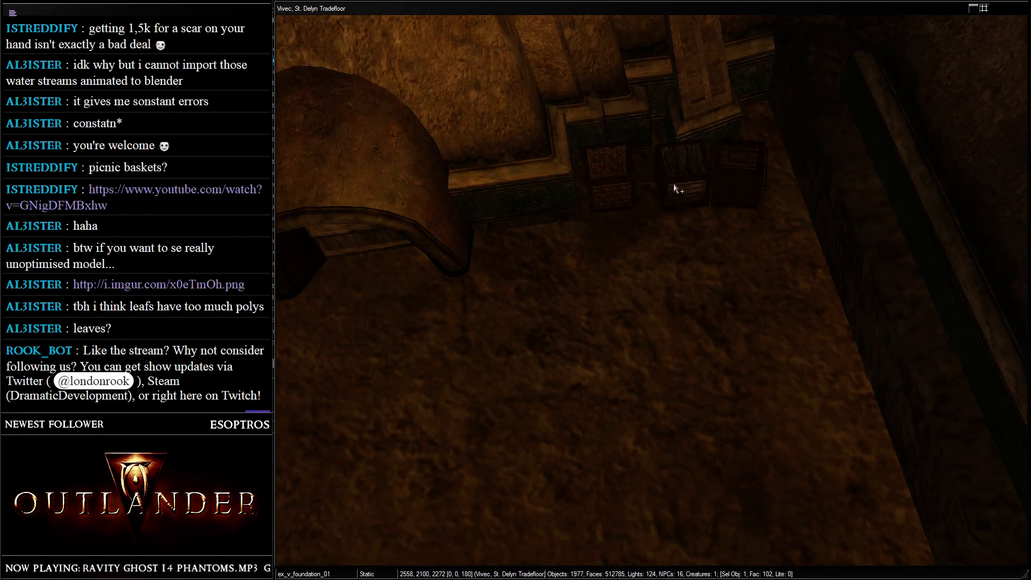
pyautogui.moveTo(600, 177)
pyautogui.mouseDown()
pyautogui.moveTo(588, 114)
pyautogui.moveTo(736, 114)
pyautogui.moveTo(672, 172)
pyautogui.moveTo(597, 172)
pyautogui.mouseUp()
pyautogui.moveTo(600, 171); pyautogui.dragTo(633, 178, button='right')
pyautogui.press('shift')
# - Select the two remaining dark crates and move them to the ground near the wall on the other side of the arched door
pyautogui.scroll(-3, 596, 183)
pyautogui.moveTo(521, 198); pyautogui.dragTo(711, 420, button='middle')
pyautogui.click(750, 353)
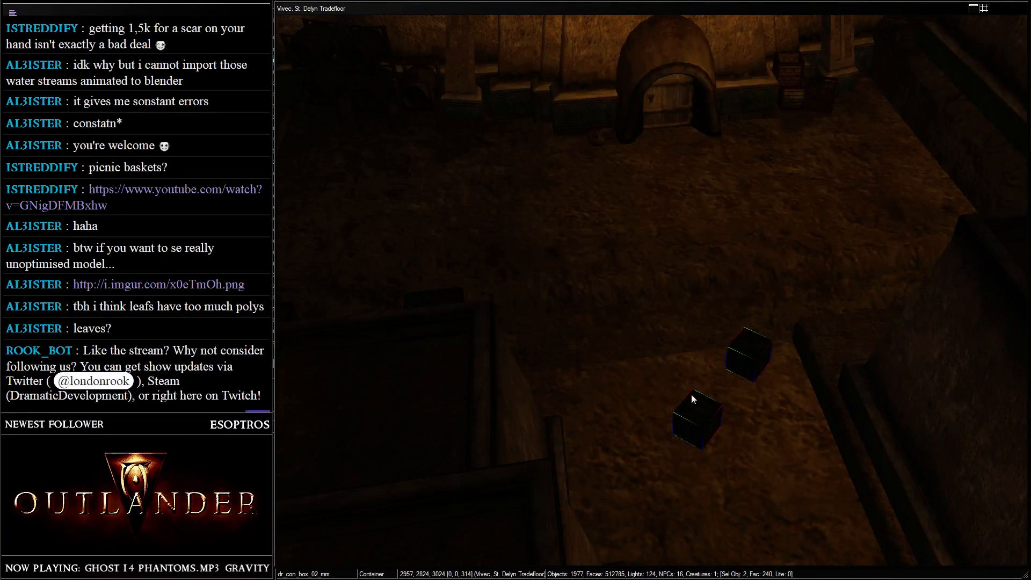
pyautogui.moveTo(692, 399); pyautogui.dragTo(461, 183)
pyautogui.moveTo(462, 183); pyautogui.dragTo(662, 124, button='middle')
pyautogui.press('shift')
pyautogui.scroll(2, 663, 124)
pyautogui.click(662, 124)
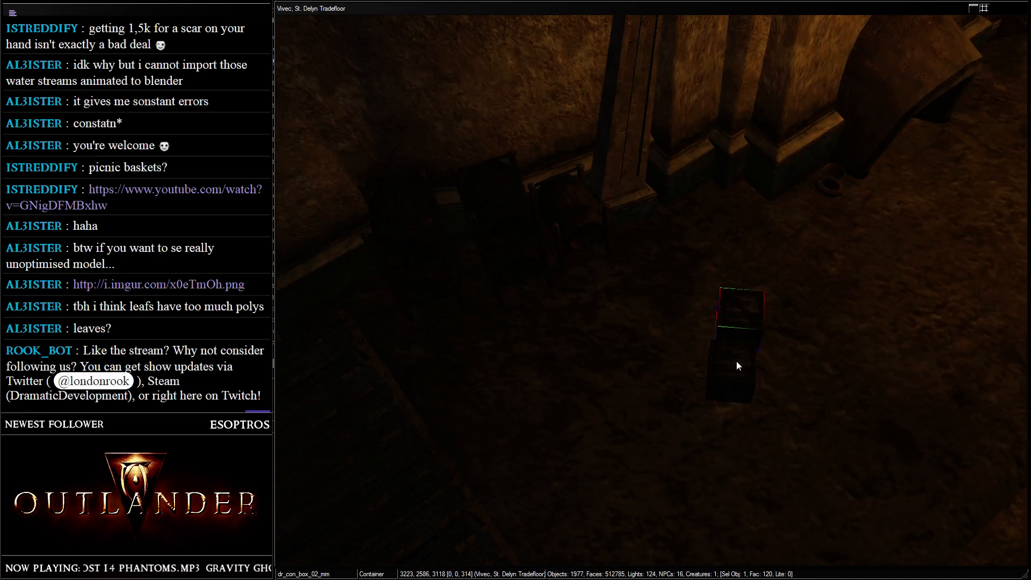
# - Cut the two dark crates from the ground and paste them onto the building's walled rooftop, rotated to about 267 degrees
pyautogui.click(520, 208)
pyautogui.moveTo(520, 207); pyautogui.dragTo(568, 292, button='middle')
pyautogui.press('d')
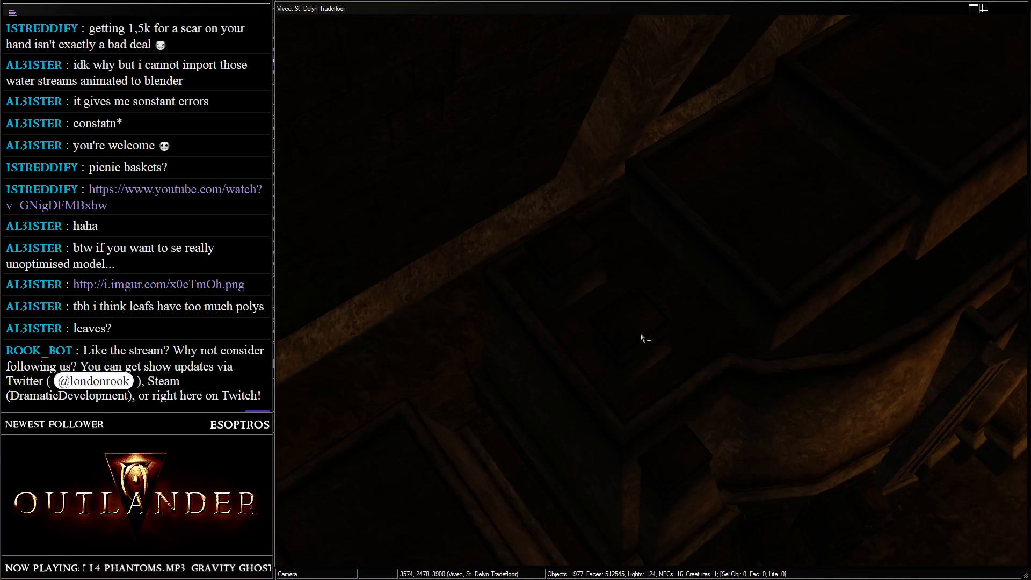
pyautogui.click(568, 292)
pyautogui.press('shift')
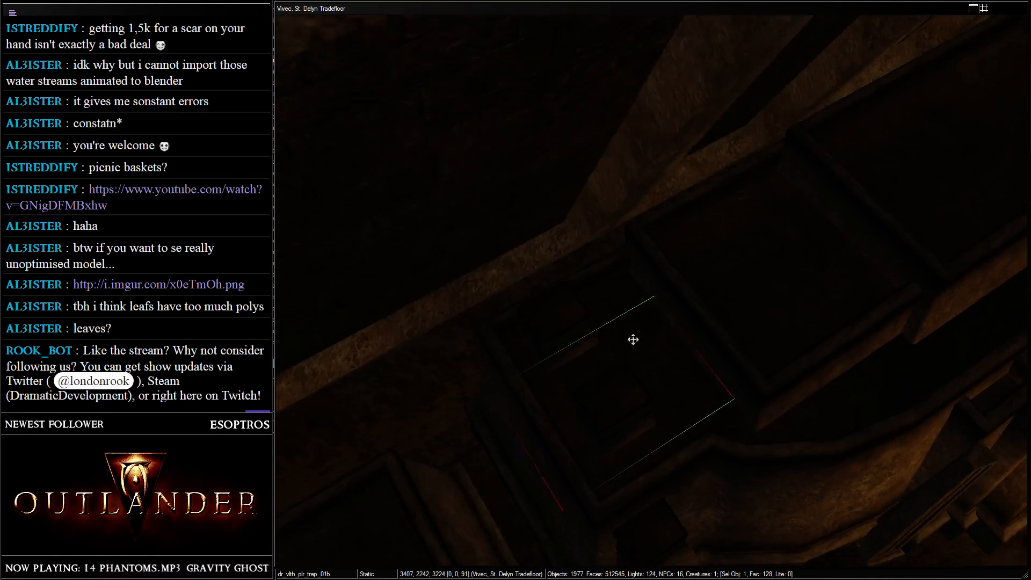
pyautogui.scroll(2, 641, 273)
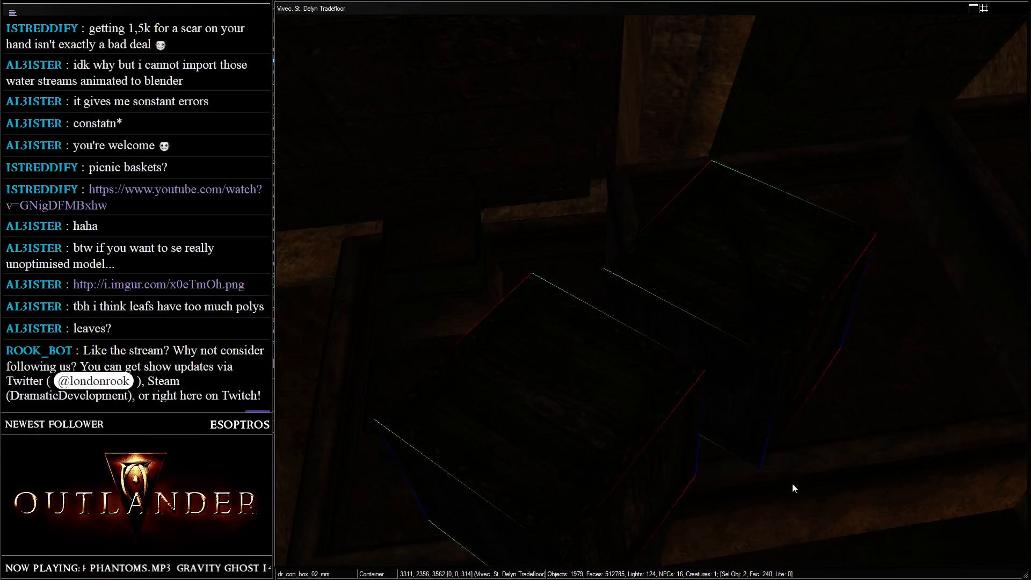
pyautogui.hotkey('ctrl', 'v')
pyautogui.moveTo(759, 276); pyautogui.dragTo(732, 318, button='right')
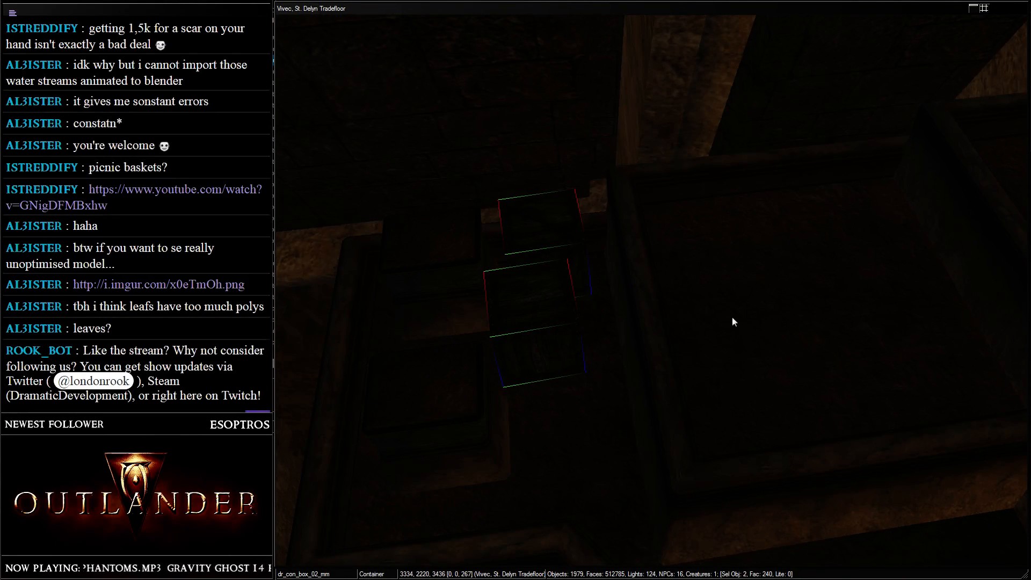
pyautogui.press('shift')
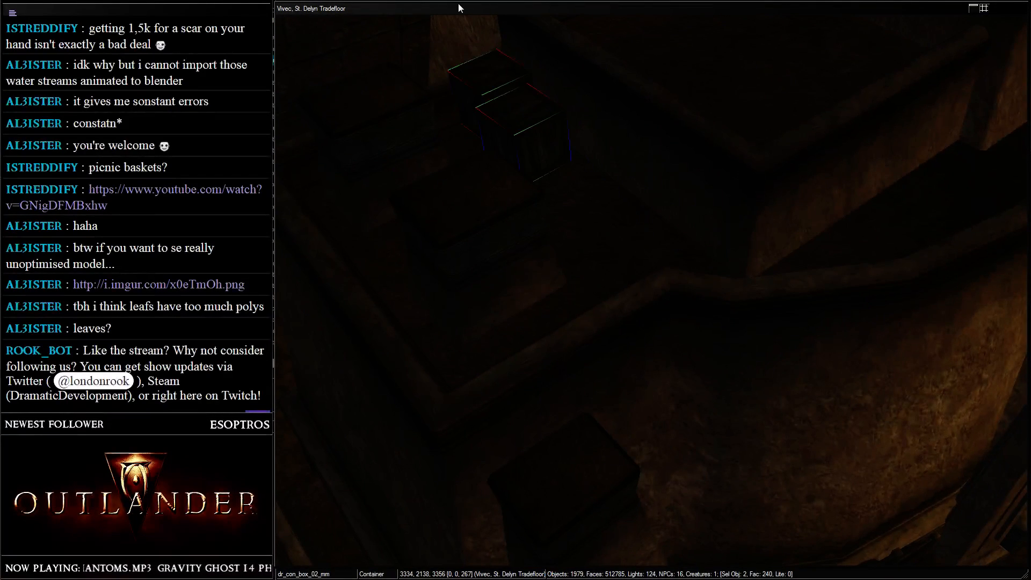
# - Brighten the view, set the two rooftop crates against the parapet behind the roof blocks at about 271 degrees, and save the plugin
pyautogui.press('shift')
pyautogui.press('a')
pyautogui.moveTo(691, 307); pyautogui.dragTo(711, 310)
pyautogui.moveTo(711, 309); pyautogui.dragTo(777, 240, button='middle')
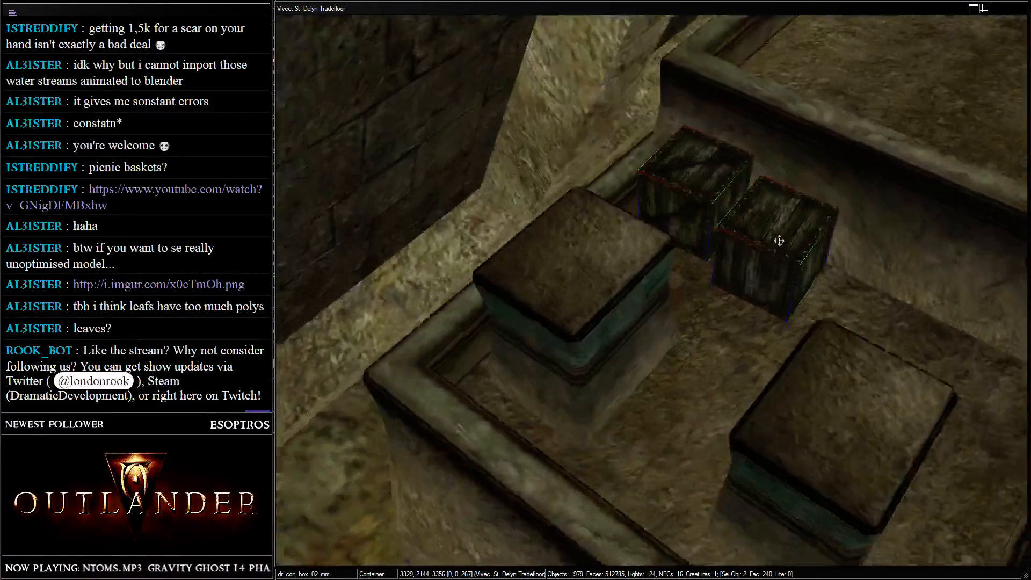
pyautogui.press('shift')
pyautogui.moveTo(765, 237); pyautogui.dragTo(778, 246, button='right')
pyautogui.moveTo(778, 246); pyautogui.dragTo(757, 219)
pyautogui.press('shift')
pyautogui.moveTo(696, 166); pyautogui.dragTo(691, 173)
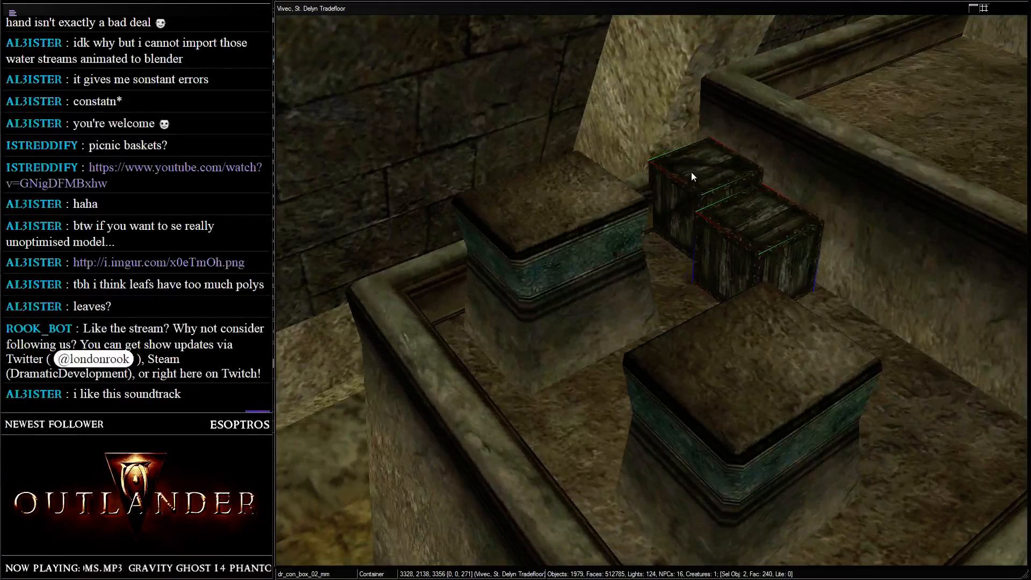
pyautogui.press('shift')
pyautogui.hotkey('ctrl', 's')
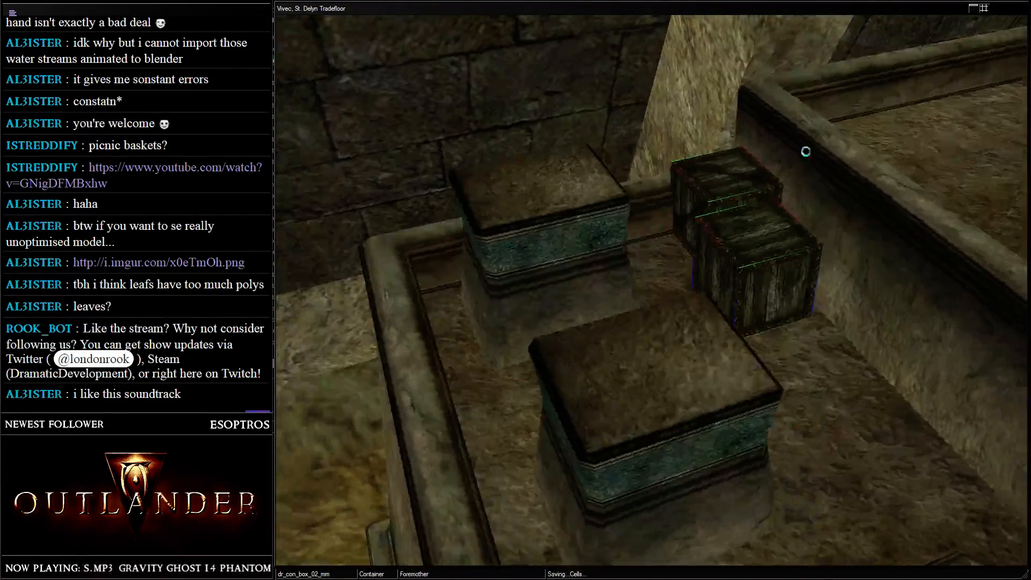
# - Review the decorated building front and the surrounding district from farther out, and save the plugin again
pyautogui.click(851, 220)
pyautogui.scroll(-3, 852, 220)
pyautogui.press('shift')
pyautogui.press('shift')
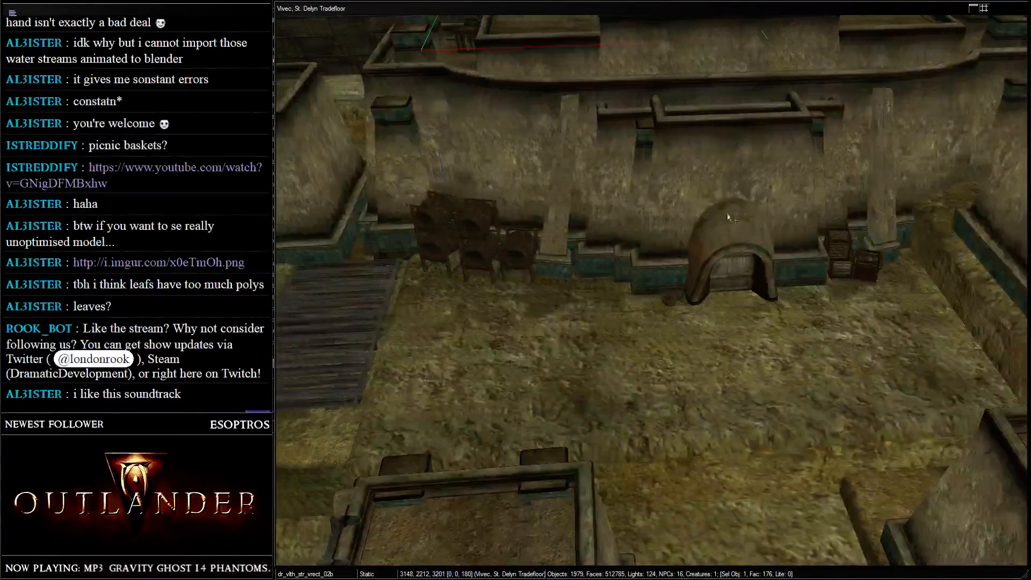
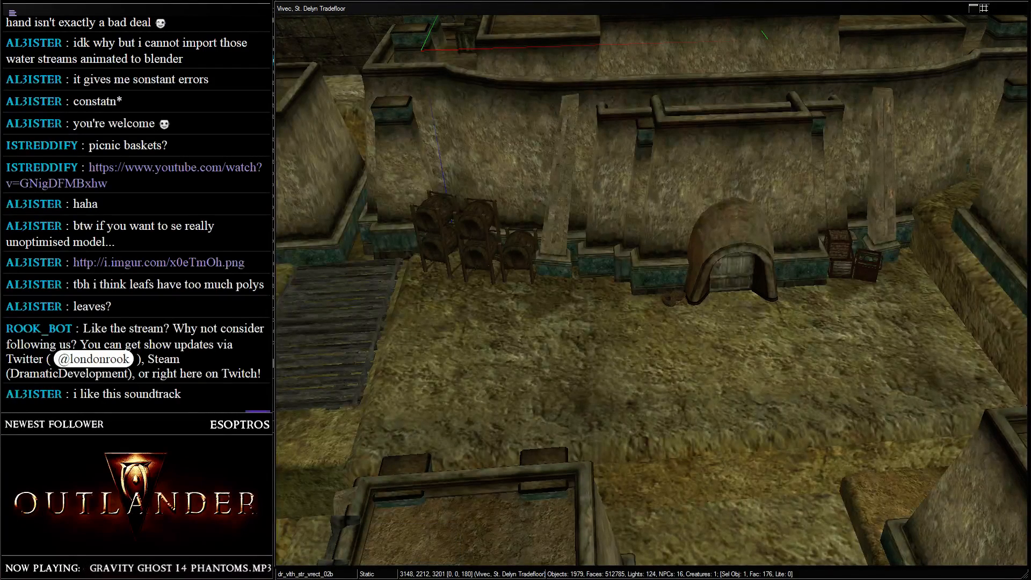
pyautogui.scroll(-10, 719, 311)
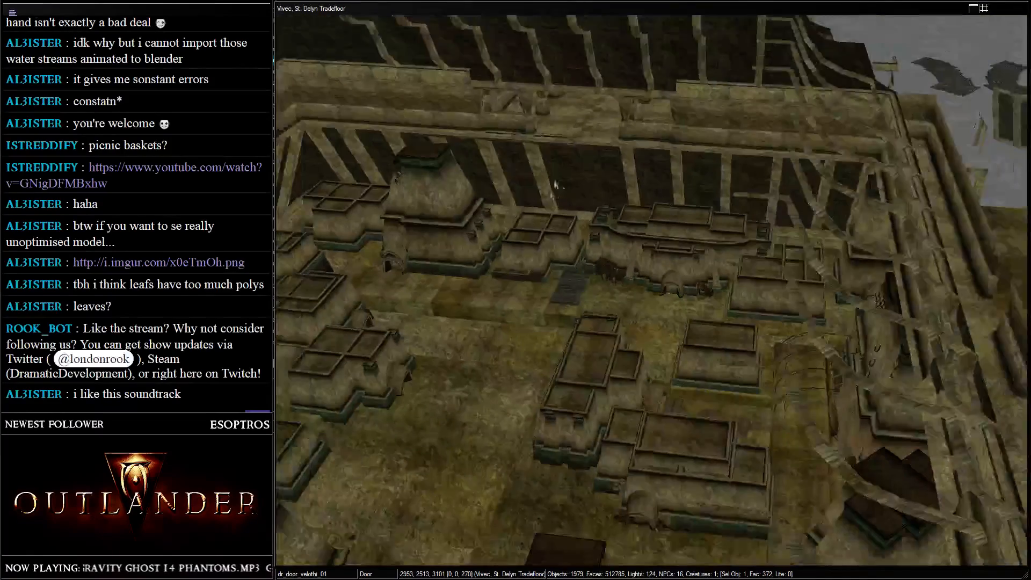
pyautogui.hotkey('ctrl', 's')
# - Examine the spare crates, barrels and sacks laid out outside the district under brightened lighting
pyautogui.keyDown('shift'); pyautogui.moveTo(459, 71); pyautogui.dragTo(622, 329, button='middle'); pyautogui.keyUp('shift')
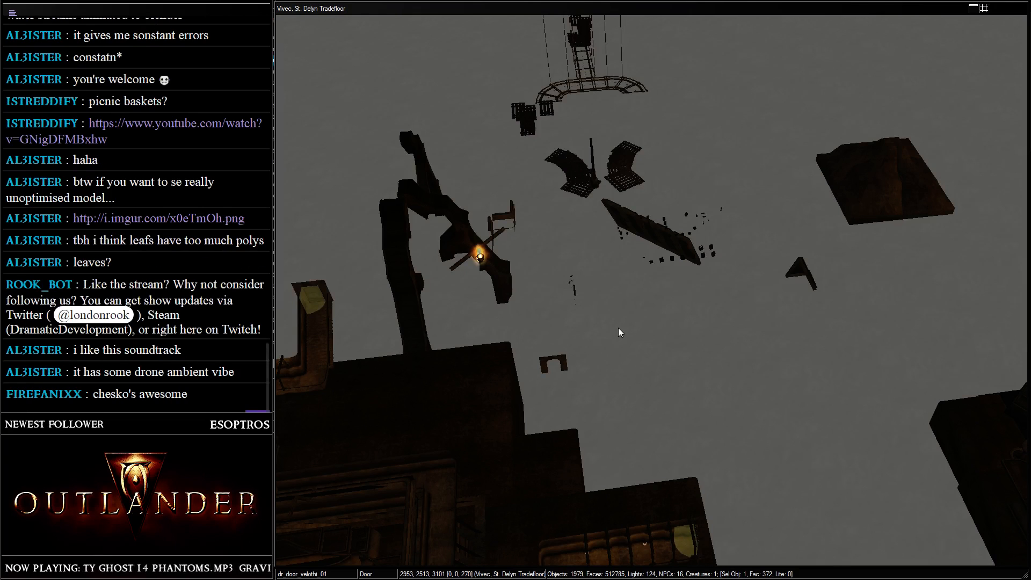
pyautogui.scroll(5, 700, 219)
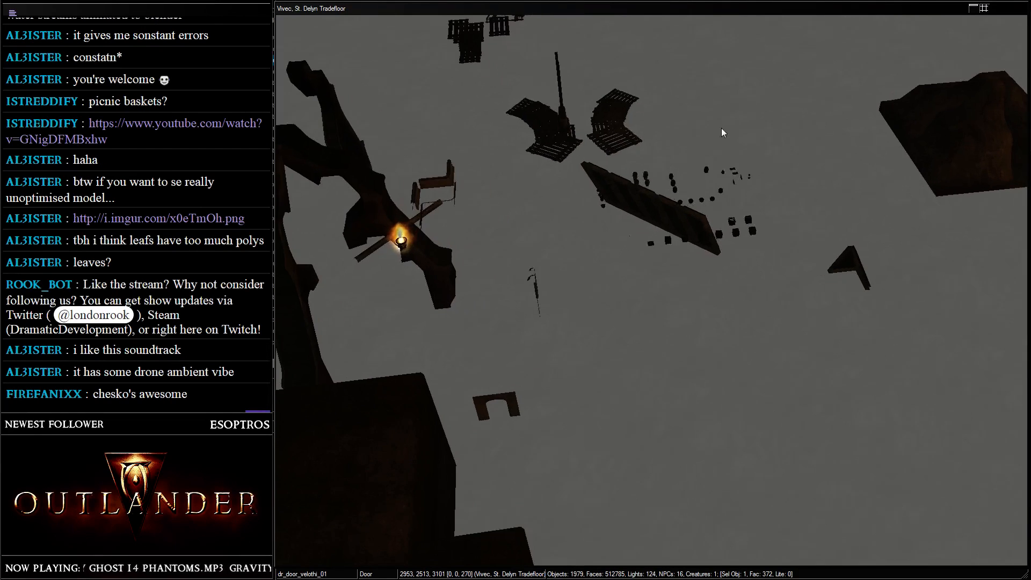
pyautogui.moveTo(677, 166); pyautogui.dragTo(660, 181, button='middle')
pyautogui.moveTo(768, 214); pyautogui.dragTo(808, 183)
pyautogui.press('shift')
pyautogui.scroll(3, 773, 347)
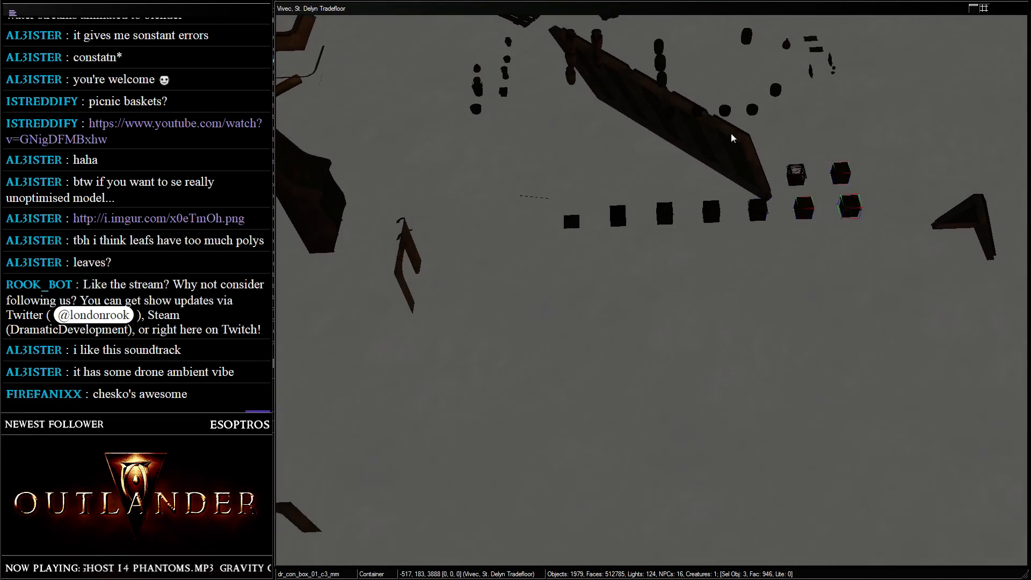
pyautogui.press('a')
pyautogui.press('shift')
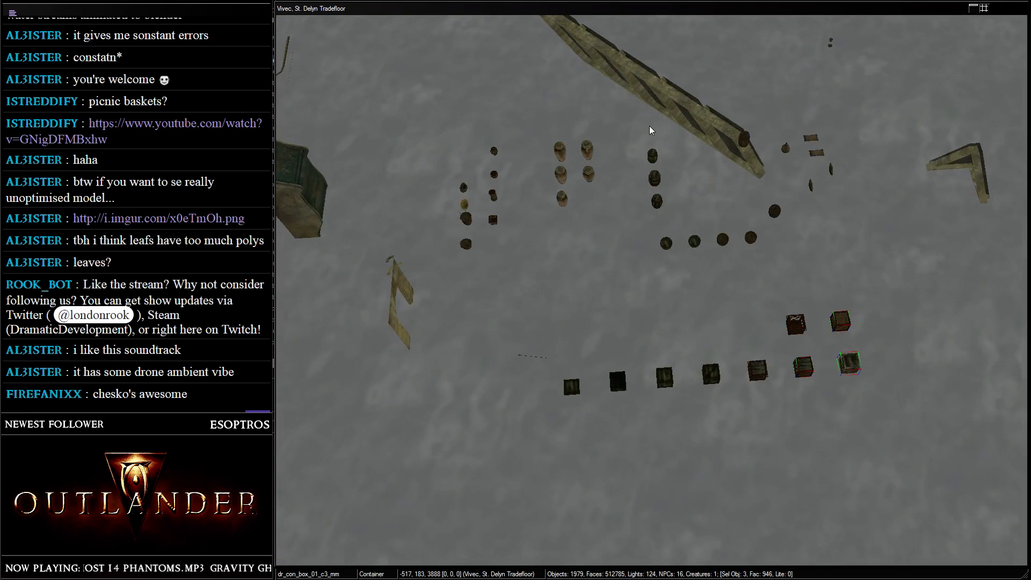
# - Cut the barrel and five sacks from the spare objects, leaving out the long wall piece, and undo the removal of the originals
pyautogui.moveTo(714, 108); pyautogui.dragTo(857, 198)
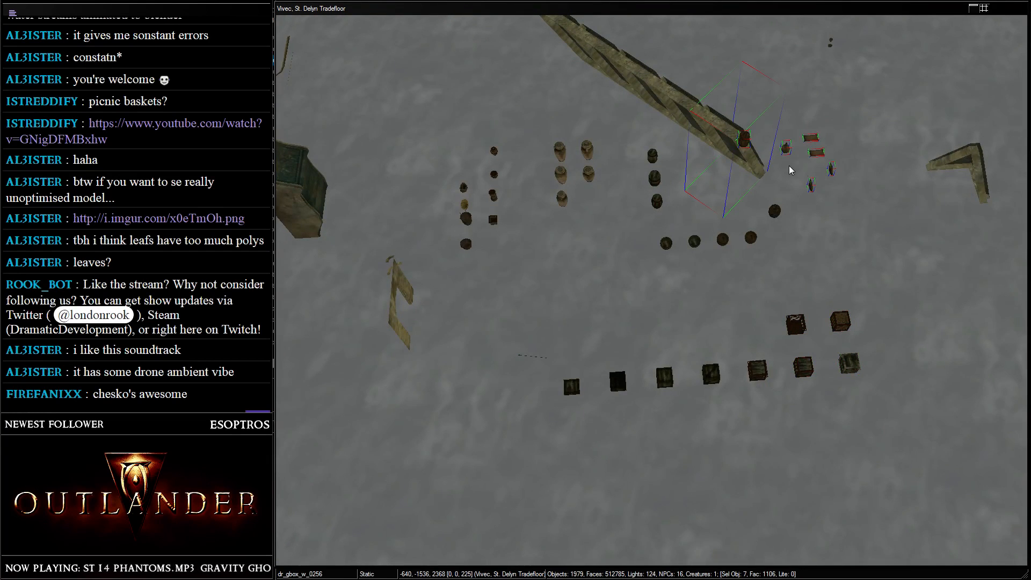
pyautogui.keyDown('ctrl'); pyautogui.click(728, 134); pyautogui.keyUp('ctrl')
pyautogui.press('Delete')
pyautogui.scroll(-2, 713, 186)
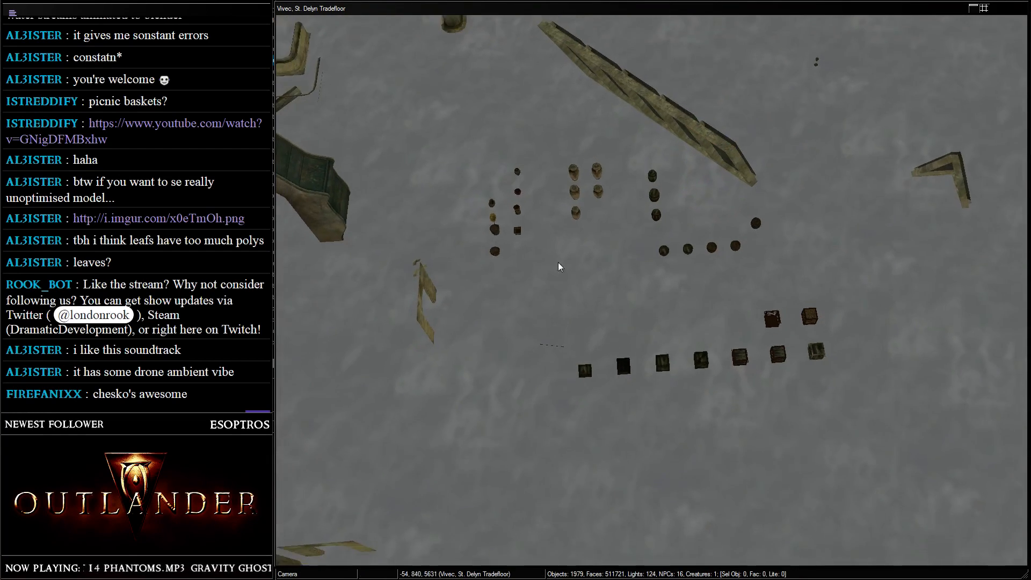
pyautogui.moveTo(559, 262); pyautogui.dragTo(712, 102, button='middle')
pyautogui.hotkey('ctrl', 'z')
# - Paste the barrel and five sacks in front of the building with the arched door
pyautogui.scroll(-3, 481, 228)
pyautogui.moveTo(481, 228); pyautogui.dragTo(982, 59, button='middle')
pyautogui.scroll(3, 655, 188)
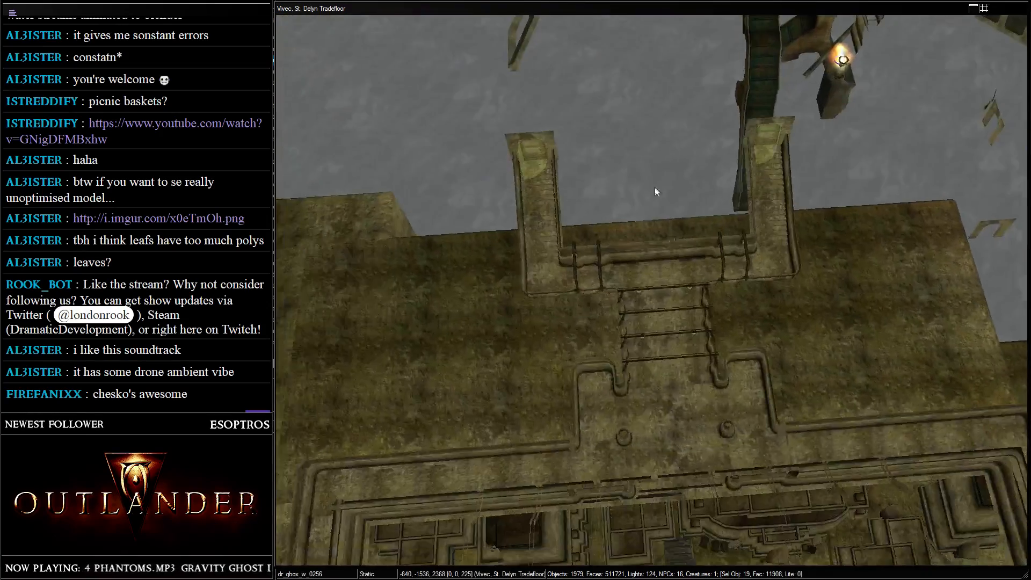
pyautogui.moveTo(655, 188); pyautogui.dragTo(668, 107, button='middle')
pyautogui.scroll(-2, 718, 373)
pyautogui.moveTo(718, 373); pyautogui.dragTo(835, 129, button='middle')
pyautogui.click(759, 341)
pyautogui.scroll(5, 693, 200)
pyautogui.moveTo(764, 267); pyautogui.dragTo(683, 38, button='right')
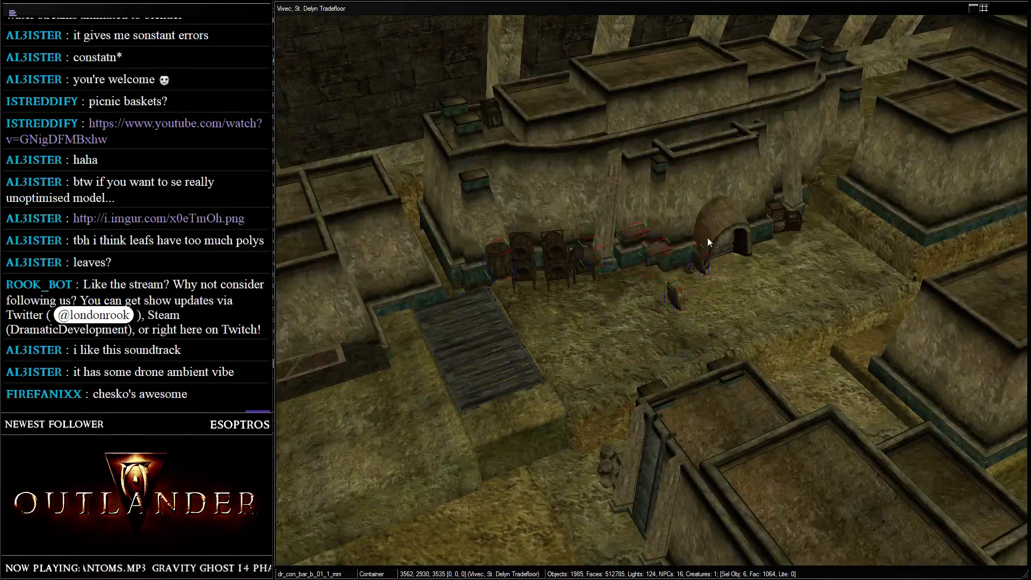
# - Move the pasted barrel and sacks onto the open ground between the keg stands and the arched door
pyautogui.moveTo(708, 243); pyautogui.dragTo(691, 207)
pyautogui.keyDown('shift'); pyautogui.moveTo(690, 207); pyautogui.dragTo(736, 266, button='middle'); pyautogui.keyUp('shift')
pyautogui.moveTo(601, 220); pyautogui.dragTo(566, 220)
pyautogui.keyDown('shift'); pyautogui.moveTo(567, 221); pyautogui.dragTo(667, 214, button='middle'); pyautogui.keyUp('shift')
pyautogui.scroll(3, 622, 349)
# - Stack the two flat sacks against the stepped wall base near the arched door, turning the lower to about 100 and the upper to 88 degrees
pyautogui.click(732, 192)
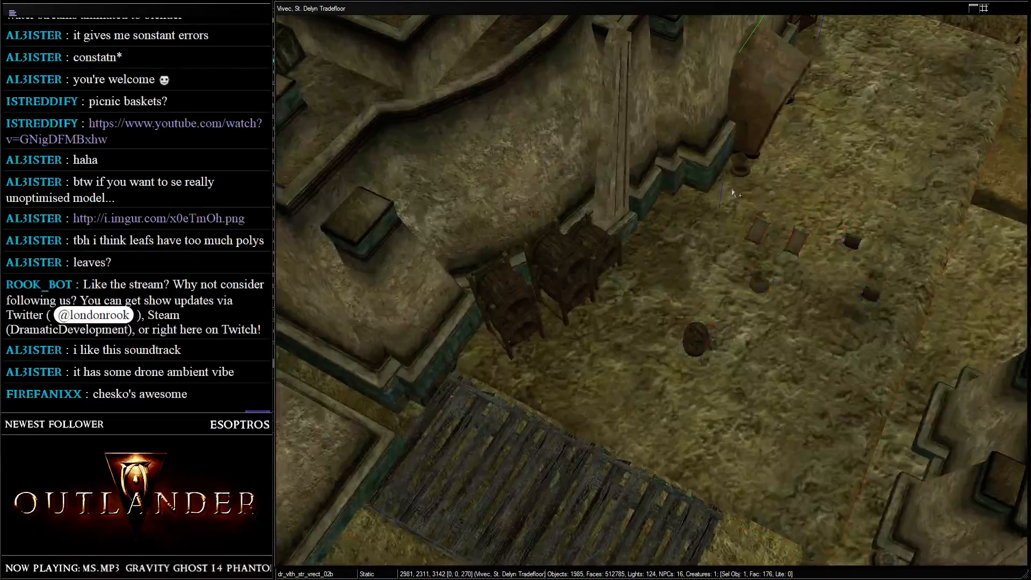
pyautogui.click(755, 234)
pyautogui.moveTo(796, 246); pyautogui.dragTo(476, 239, button='right')
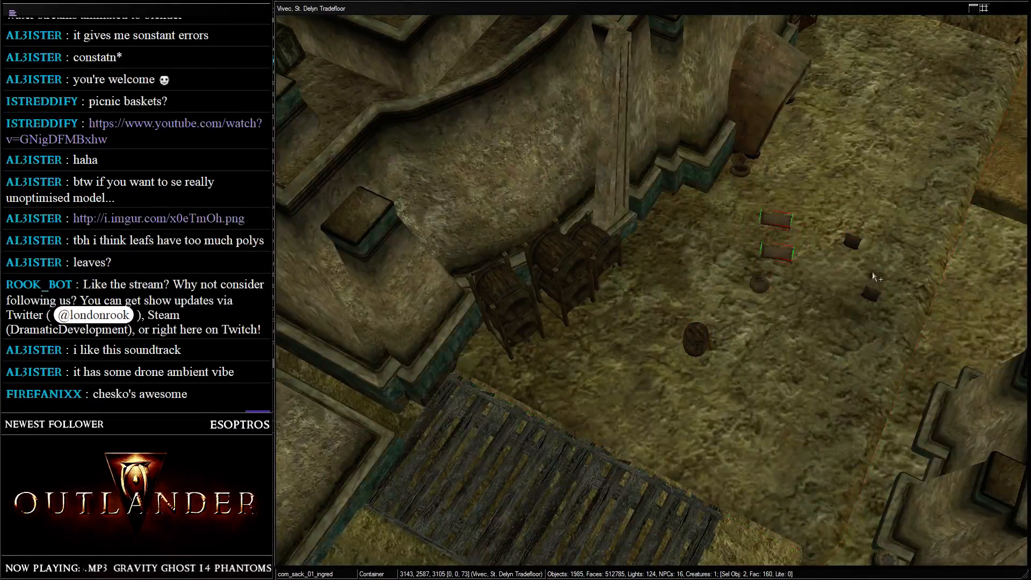
pyautogui.moveTo(679, 196); pyautogui.dragTo(668, 190)
pyautogui.moveTo(668, 190); pyautogui.dragTo(715, 241, button='middle')
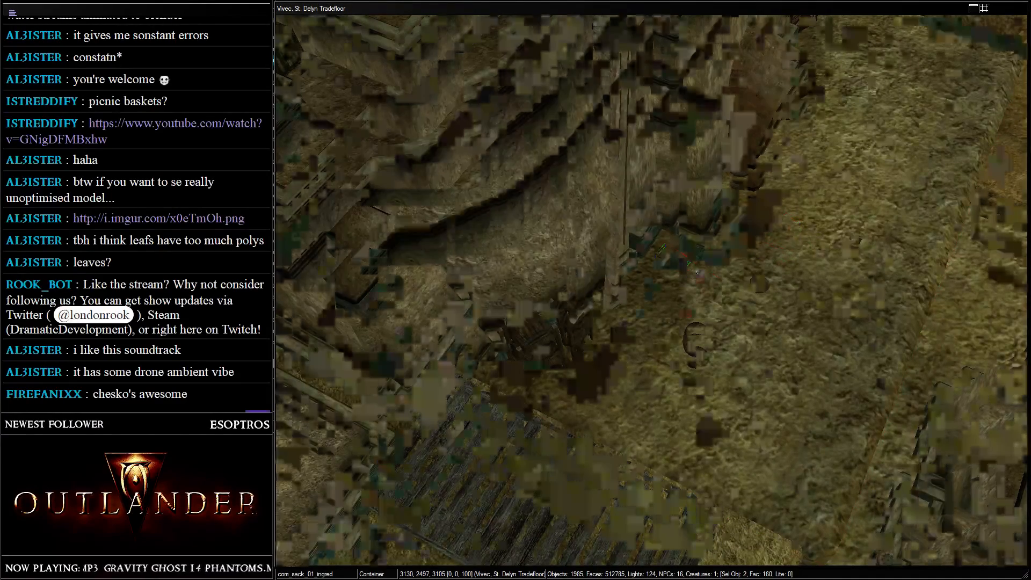
pyautogui.scroll(3, 715, 242)
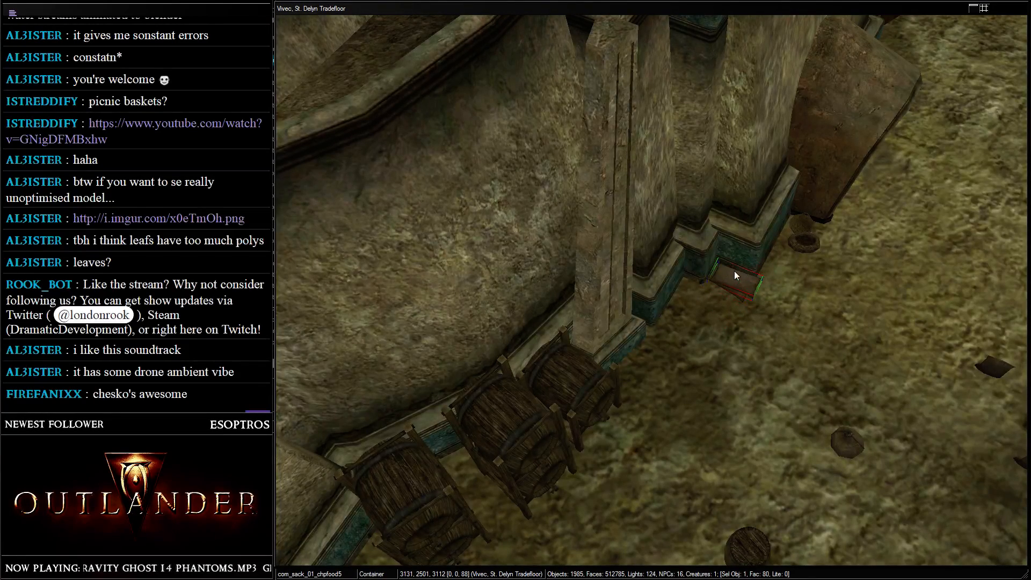
# - Place the round tied sack against the wall base beside the two stacked flat sacks
pyautogui.scroll(-2, 798, 297)
pyautogui.keyDown('shift'); pyautogui.moveTo(798, 297); pyautogui.dragTo(715, 103, button='middle'); pyautogui.keyUp('shift')
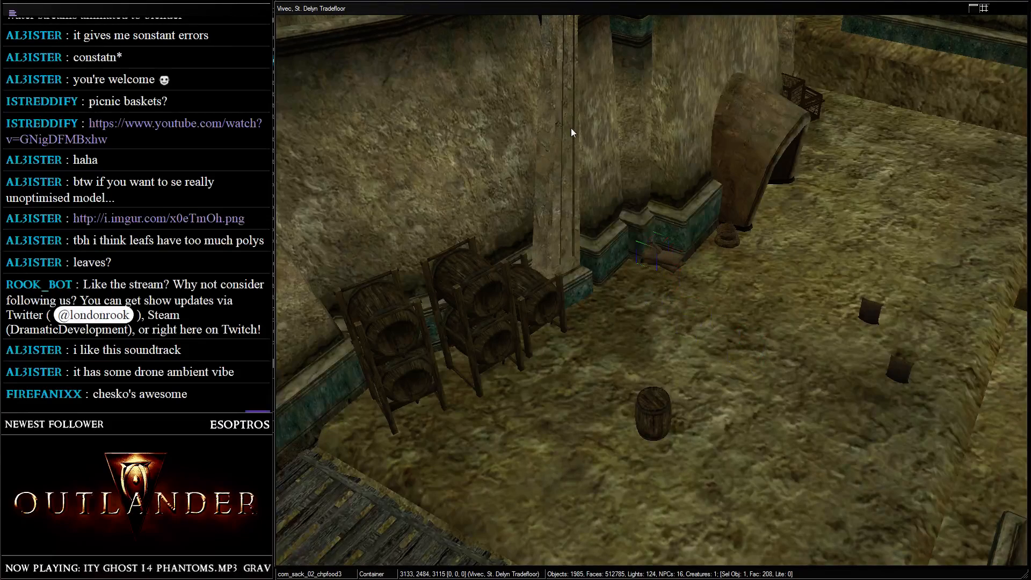
pyautogui.moveTo(571, 128); pyautogui.dragTo(565, 131)
pyautogui.keyDown('shift'); pyautogui.moveTo(565, 131); pyautogui.dragTo(966, 275, button='middle'); pyautogui.keyUp('shift')
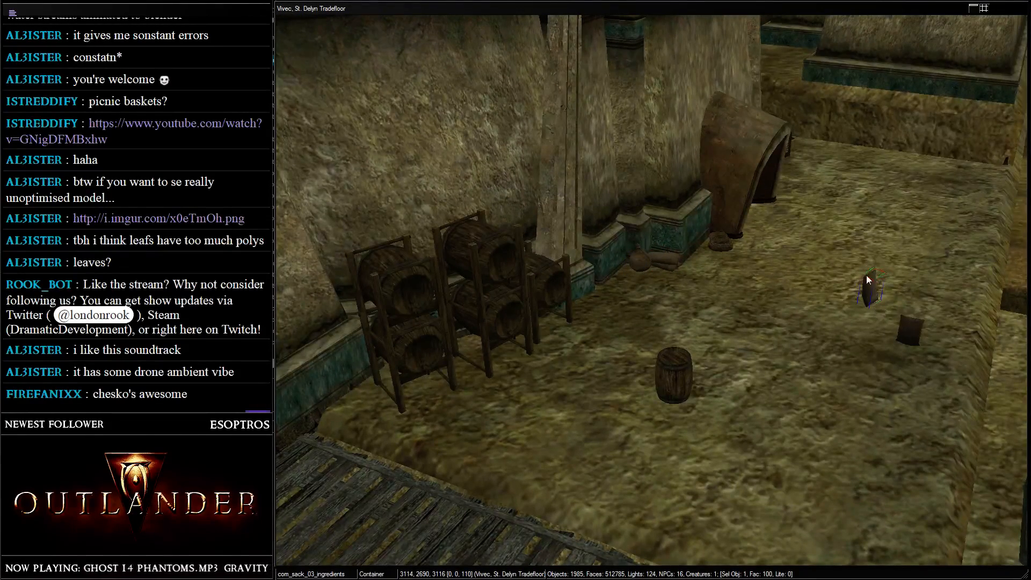
# - Stand the upright ingredients sack against the wall base behind the round sack, turned to about 110 degrees
pyautogui.moveTo(589, 192); pyautogui.dragTo(582, 187)
pyautogui.keyDown('shift'); pyautogui.moveTo(582, 187); pyautogui.dragTo(572, 229, button='middle'); pyautogui.keyUp('shift')
pyautogui.scroll(4, 619, 214)
pyautogui.moveTo(576, 227); pyautogui.dragTo(581, 218)
pyautogui.scroll(-4, 581, 218)
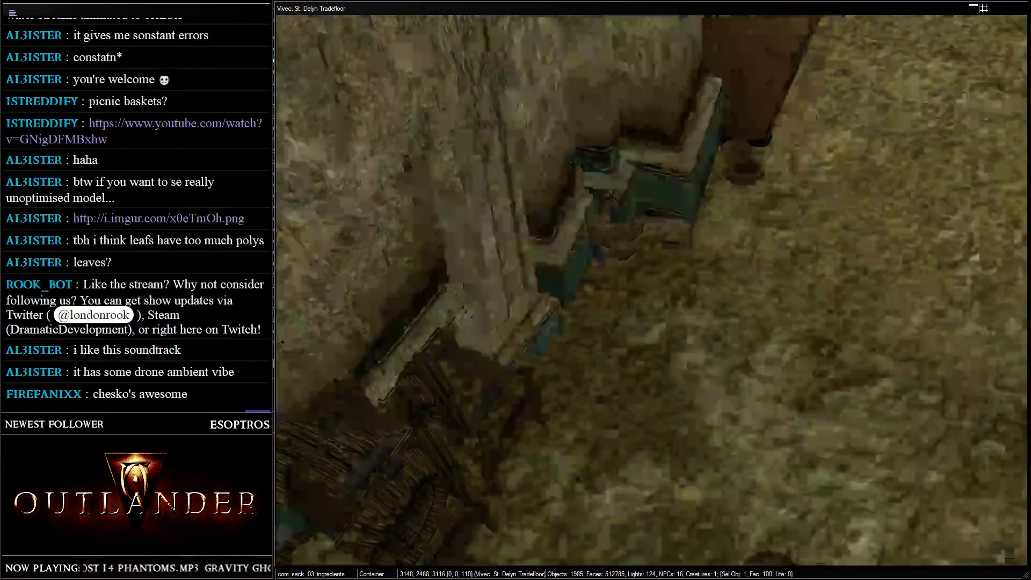
pyautogui.keyDown('shift'); pyautogui.moveTo(581, 218); pyautogui.dragTo(930, 456, button='middle'); pyautogui.keyUp('shift')
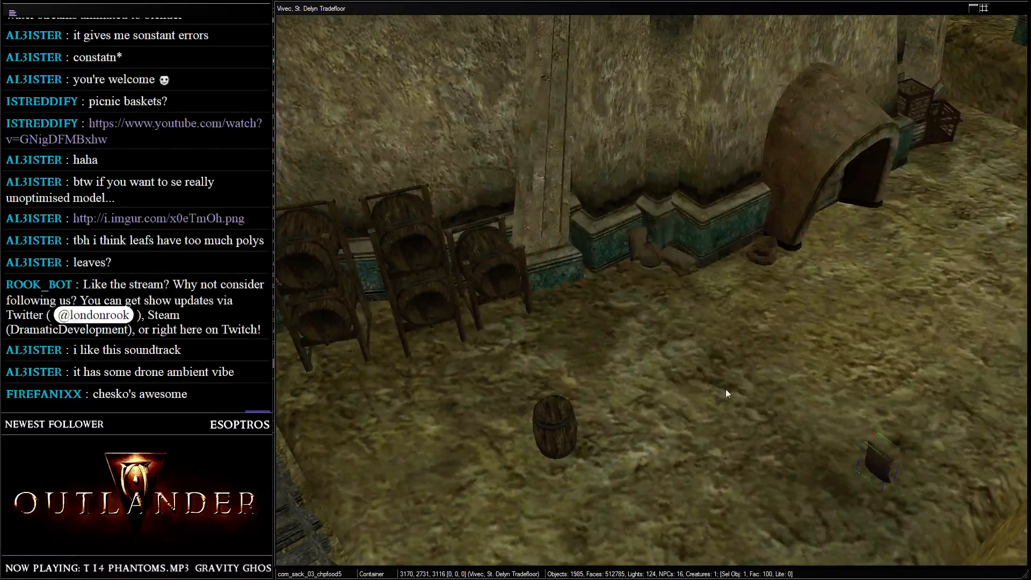
# - Stand the remaining upright sack in the wall corner behind the stacked flat sacks, turned to about 156 degrees
pyautogui.click(885, 468)
pyautogui.moveTo(886, 469); pyautogui.dragTo(607, 121)
pyautogui.keyDown('shift'); pyautogui.moveTo(607, 121); pyautogui.dragTo(751, 161, button='middle'); pyautogui.keyUp('shift')
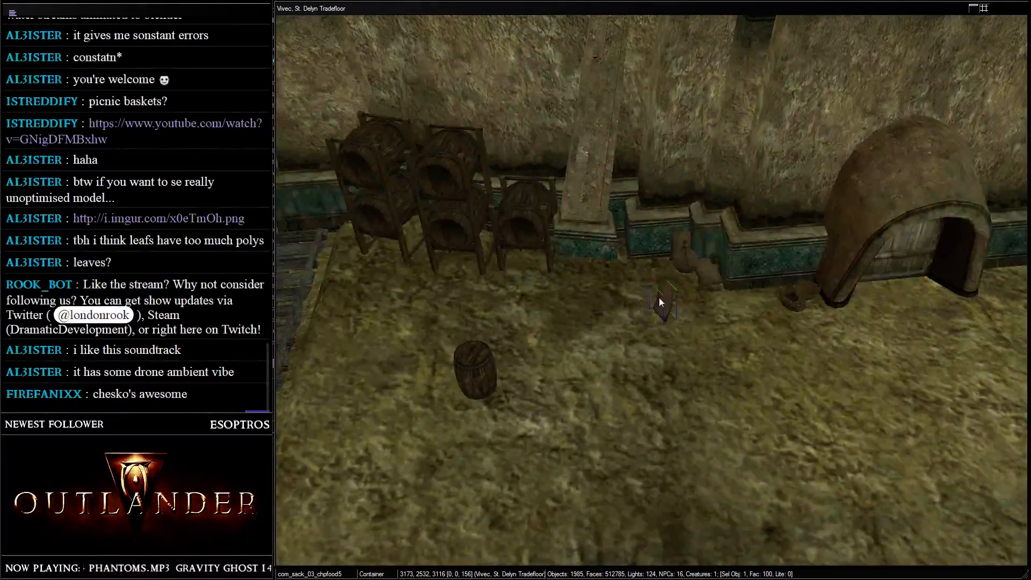
pyautogui.moveTo(727, 231); pyautogui.dragTo(723, 226)
pyautogui.scroll(4, 724, 226)
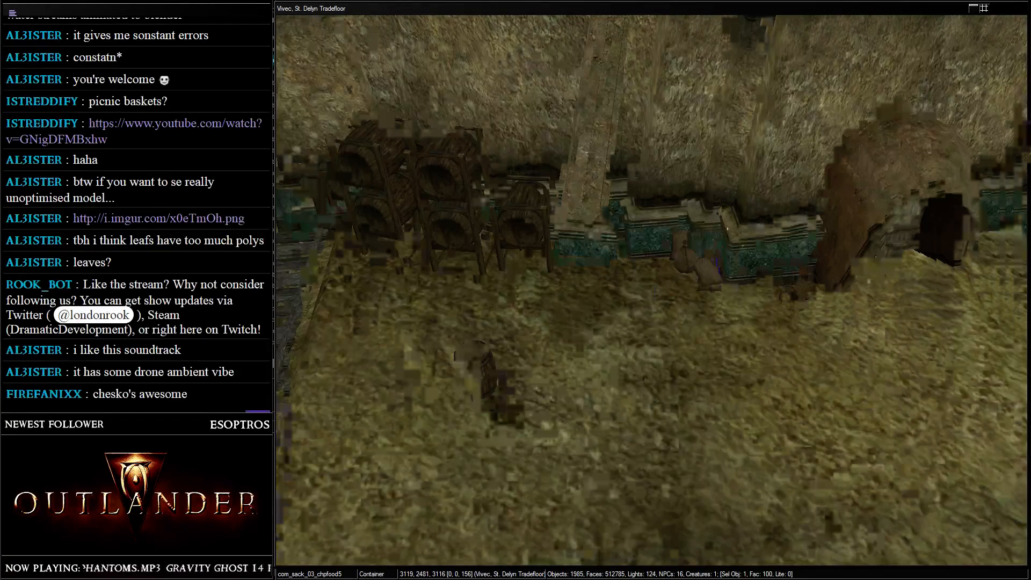
pyautogui.keyDown('shift'); pyautogui.moveTo(789, 179); pyautogui.dragTo(790, 386, button='middle'); pyautogui.keyUp('shift')
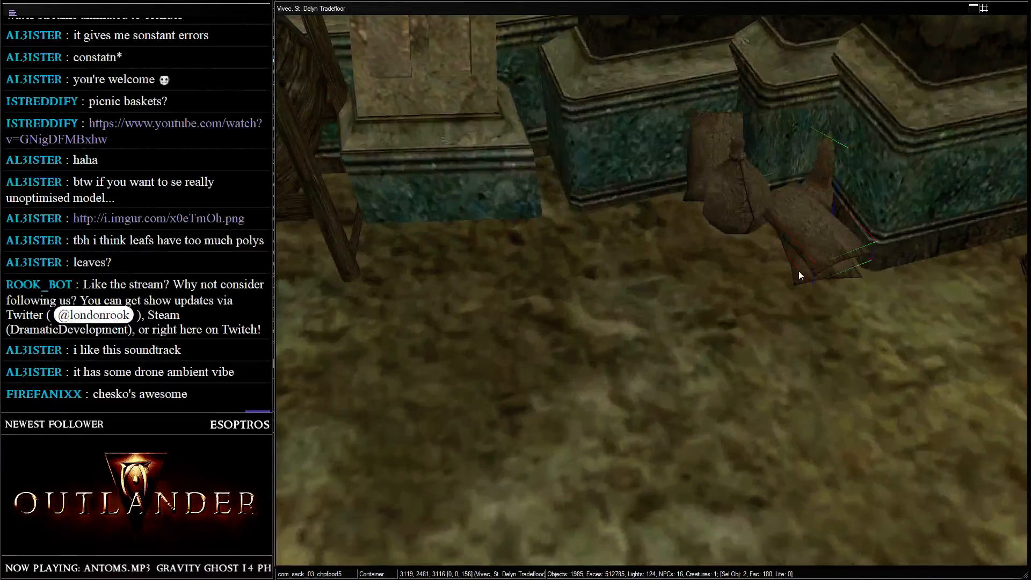
pyautogui.moveTo(799, 272); pyautogui.dragTo(837, 138)
pyautogui.click(826, 175)
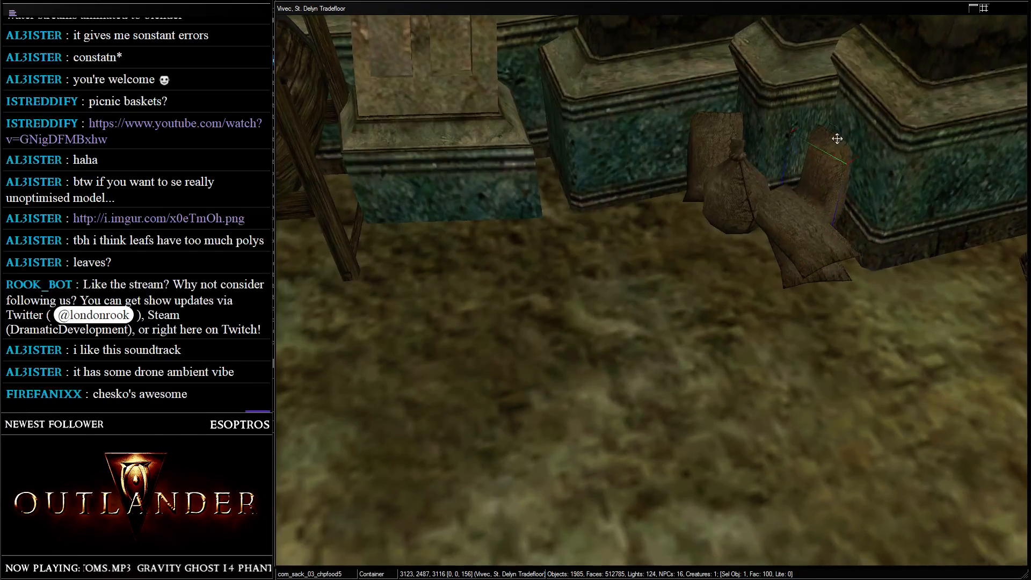
# - Duplicate the upright ingredients sack and set the copy beside the original on the pillar side, rotated to about 94 degrees
pyautogui.scroll(-3, 817, 342)
pyautogui.scroll(-4, 818, 342)
pyautogui.press('shift')
pyautogui.scroll(6, 674, 251)
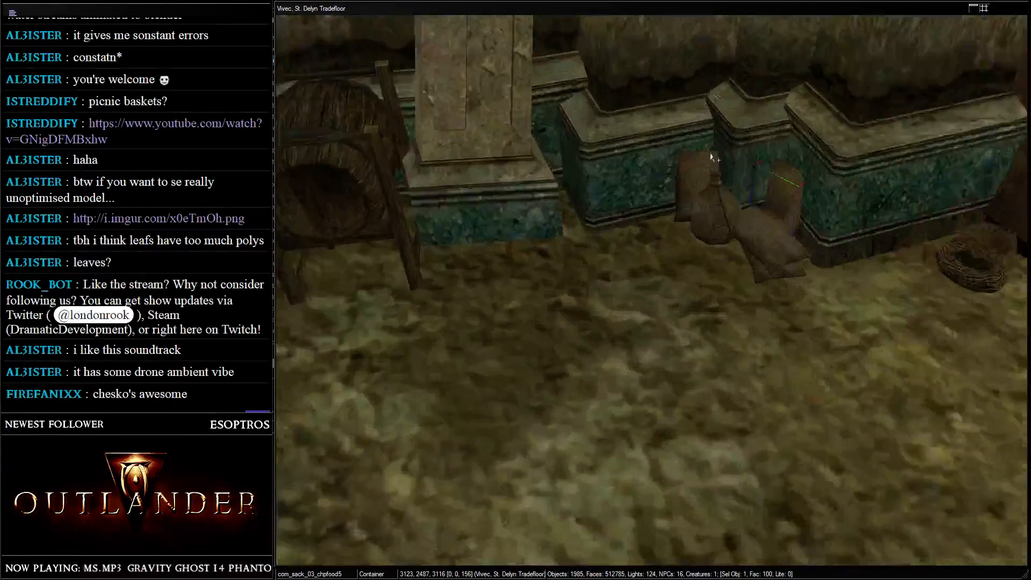
pyautogui.click(706, 177)
pyautogui.moveTo(622, 213); pyautogui.dragTo(690, 177, button='right')
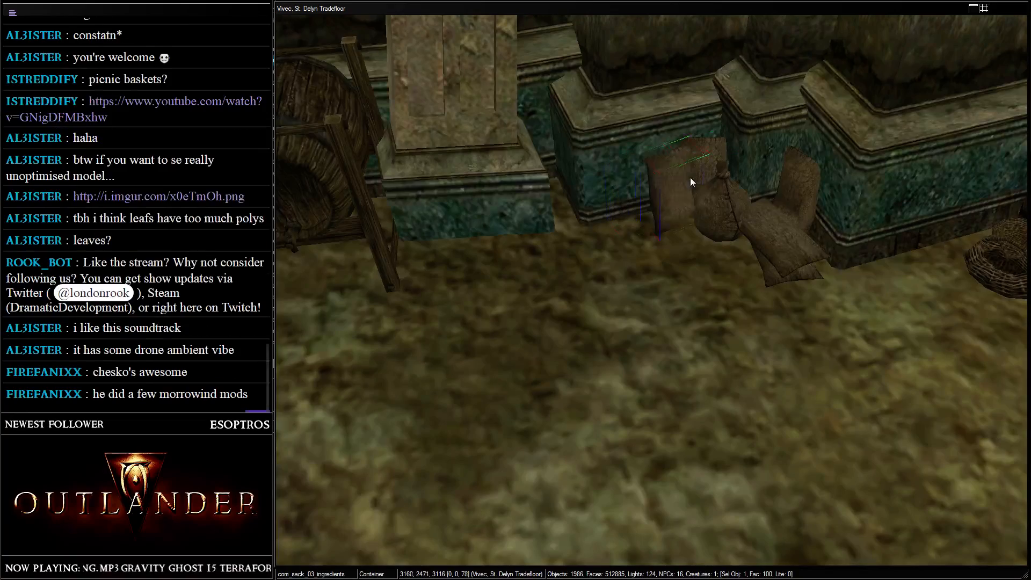
pyautogui.moveTo(647, 183); pyautogui.dragTo(659, 181)
pyautogui.scroll(-4, 763, 125)
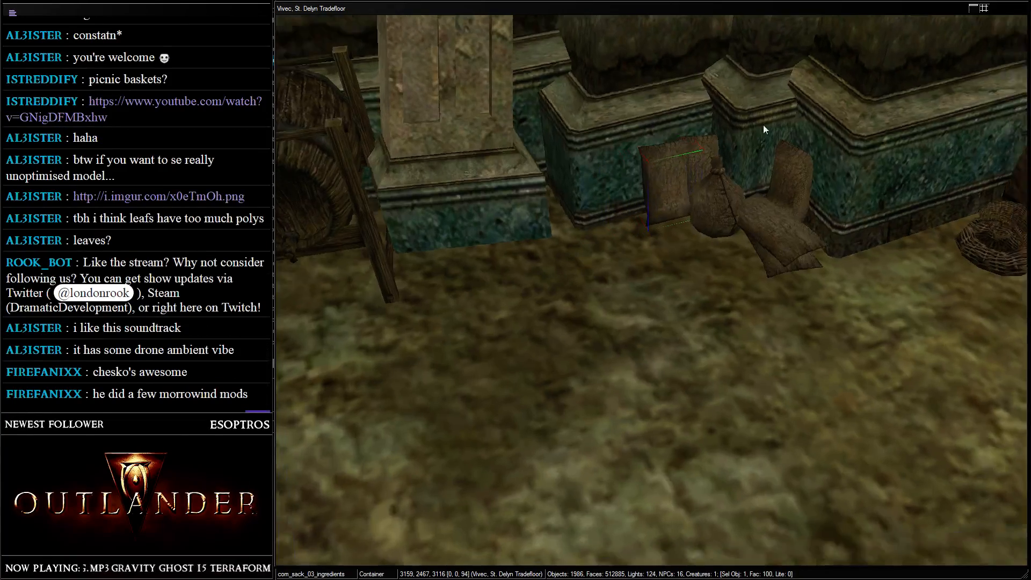
pyautogui.press('shift')
pyautogui.scroll(-4, 714, 177)
pyautogui.press('shift')
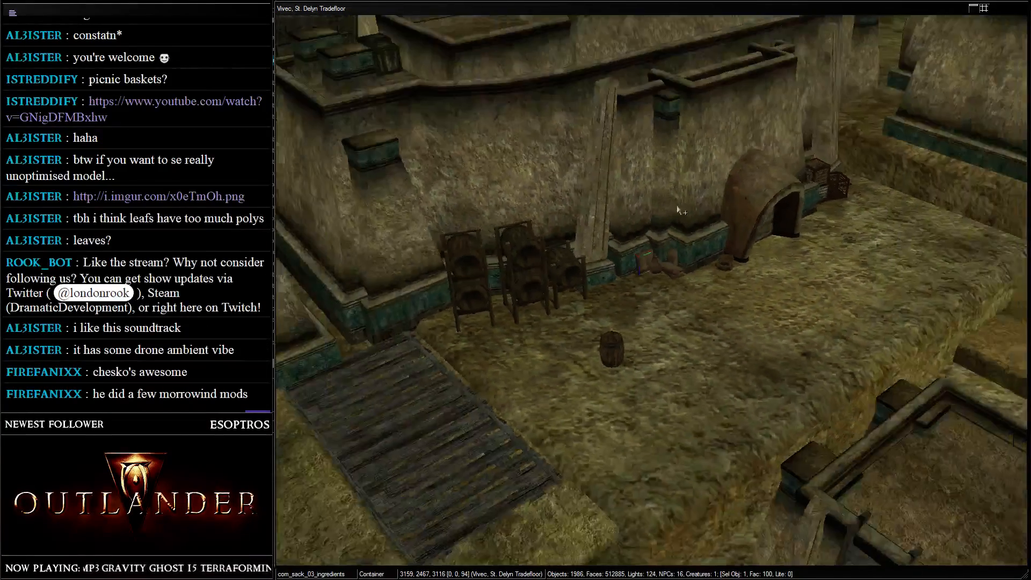
# - Remove the lone barrel standing on the open ground in front of the keg stands
pyautogui.scroll(3, 704, 233)
pyautogui.press('d')
pyautogui.moveTo(734, 167); pyautogui.dragTo(767, 182, button='middle')
pyautogui.scroll(-2, 742, 250)
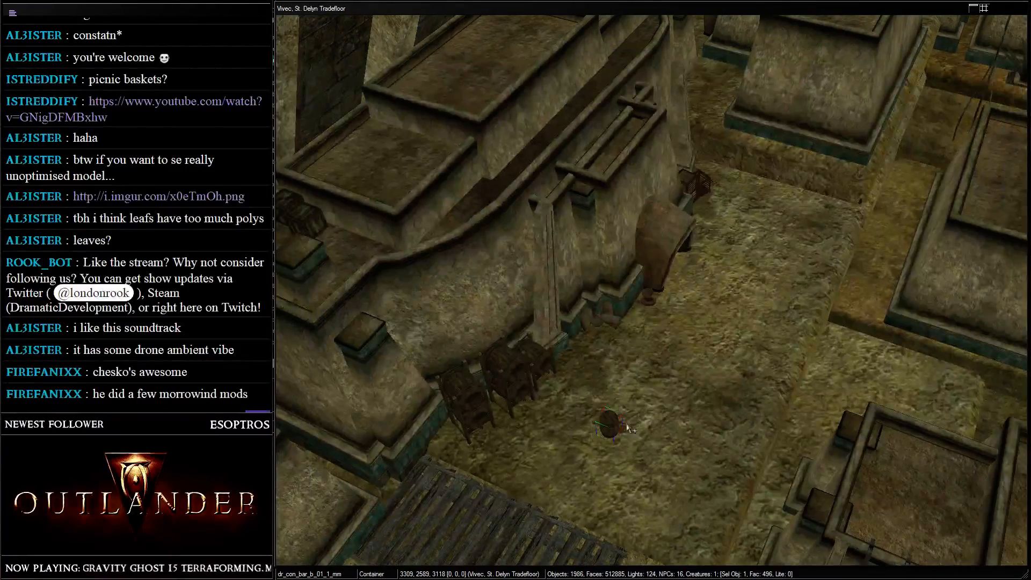
pyautogui.press('Delete')
# - Paste the removed barrel into the back corner of the raised rooftop beside the two stacked crates
pyautogui.click(673, 211)
pyautogui.press('shift')
pyautogui.scroll(3, 731, 260)
pyautogui.moveTo(732, 260); pyautogui.dragTo(532, 253, button='middle')
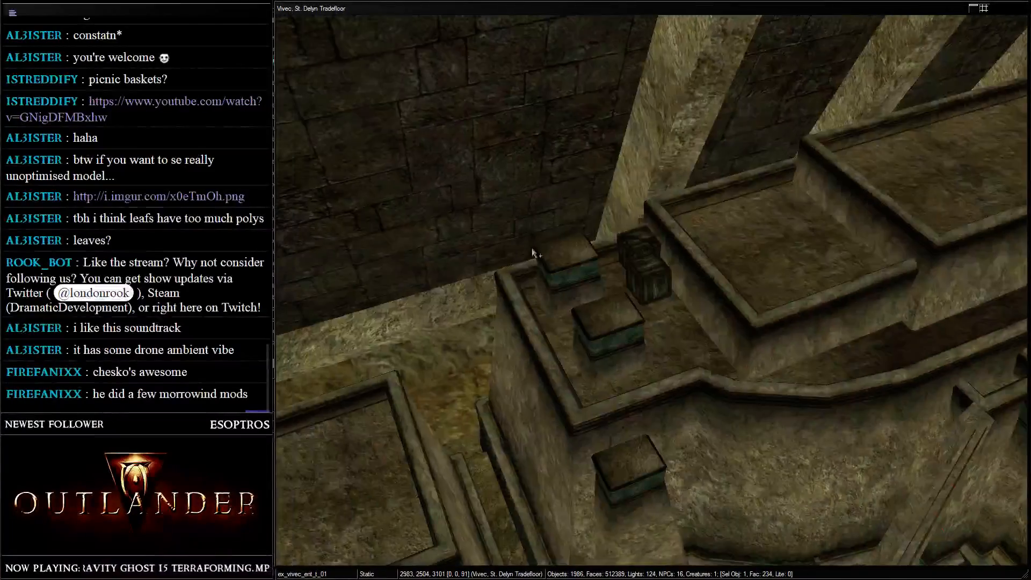
pyautogui.click(677, 260)
pyautogui.press('shift')
pyautogui.scroll(3, 704, 225)
pyautogui.moveTo(703, 202); pyautogui.dragTo(732, 373, button='middle')
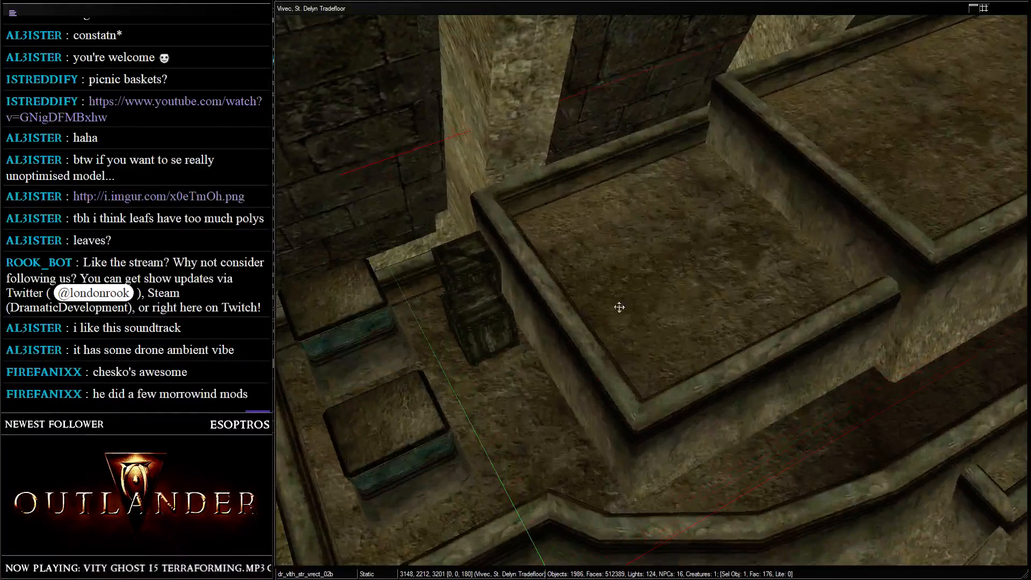
pyautogui.moveTo(684, 187); pyautogui.dragTo(699, 394, button='middle')
pyautogui.scroll(3, 700, 394)
pyautogui.hotkey('ctrl', 'v')
pyautogui.scroll(-4, 669, 290)
pyautogui.moveTo(677, 289); pyautogui.dragTo(307, 32)
pyautogui.click(398, 162)
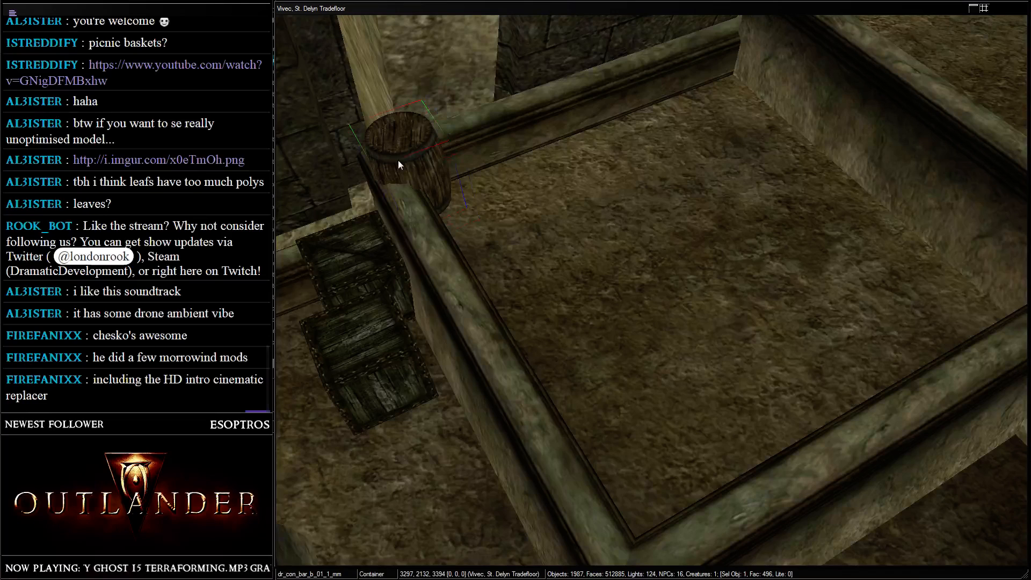
pyautogui.doubleClick(449, 138)
pyautogui.press('Escape')
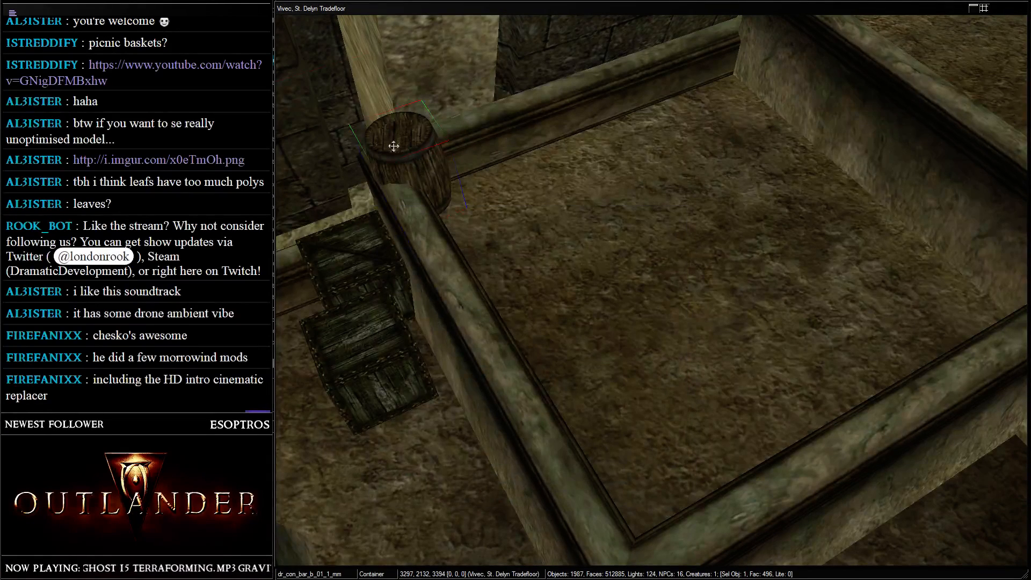
# - Set the rooftop barrel against the parapet and duplicate it, placing the copy alongside turned to about 79 degrees
pyautogui.moveTo(393, 146); pyautogui.dragTo(544, 92)
pyautogui.hotkey('ctrl', 'd')
pyautogui.moveTo(588, 112); pyautogui.dragTo(566, 201, button='right')
pyautogui.scroll(-4, 634, 256)
pyautogui.keyDown('shift'); pyautogui.moveTo(901, 323); pyautogui.dragTo(695, 269, button='middle'); pyautogui.keyUp('shift')
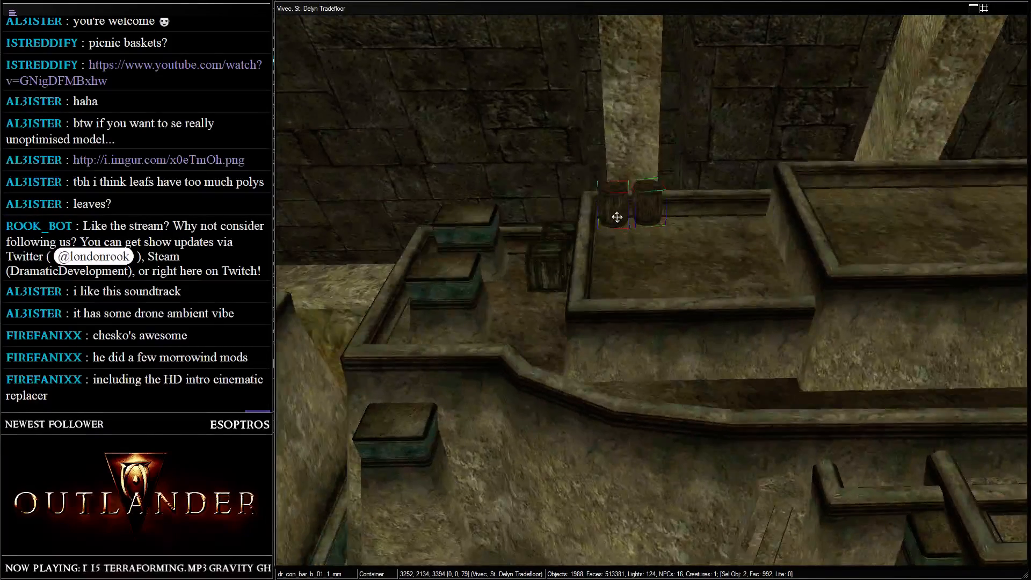
# - Move the barrel pair to the matching rooftop at the other end of the building, against its back inner corner
pyautogui.moveTo(626, 215); pyautogui.dragTo(845, 244)
pyautogui.keyDown('shift'); pyautogui.moveTo(845, 244); pyautogui.dragTo(580, 155, button='middle'); pyautogui.keyUp('shift')
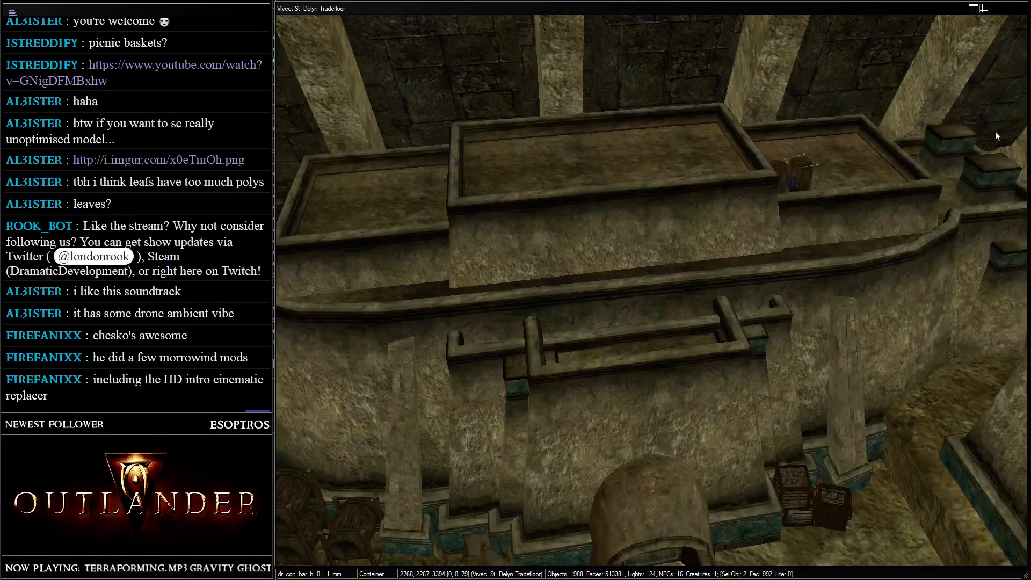
pyautogui.keyDown('shift'); pyautogui.moveTo(995, 131); pyautogui.dragTo(598, 236, button='middle'); pyautogui.keyUp('shift')
pyautogui.scroll(3, 598, 236)
pyautogui.moveTo(598, 236); pyautogui.dragTo(553, 105)
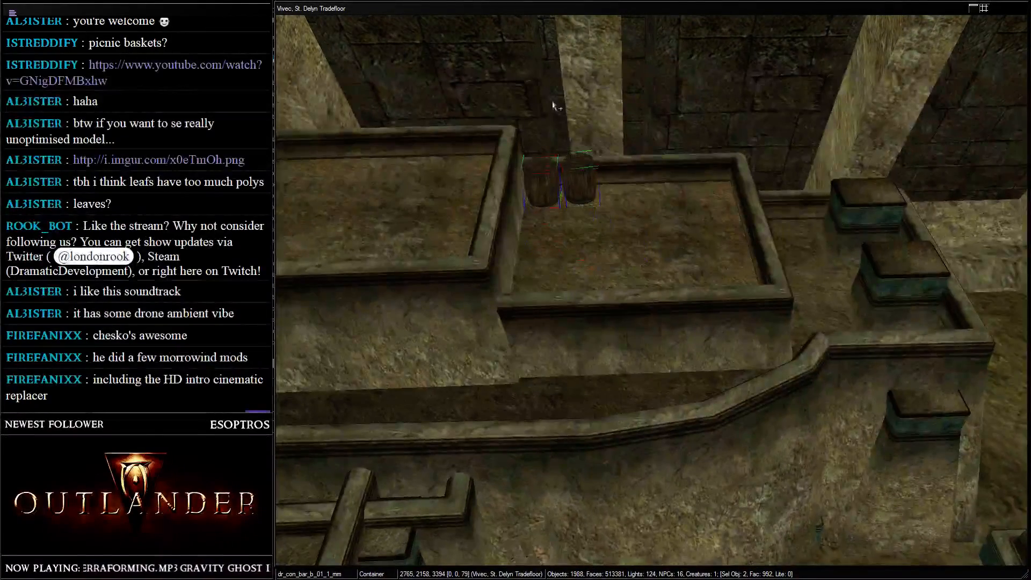
# - Duplicate the rooftop barrels to extend the group, and set a single copy apart near the outer parapet, turned to about 86 degrees
pyautogui.hotkey('ctrl', 'd')
pyautogui.moveTo(585, 170); pyautogui.dragTo(610, 225)
pyautogui.keyDown('shift'); pyautogui.moveTo(610, 225); pyautogui.dragTo(615, 165, button='middle'); pyautogui.keyUp('shift')
pyautogui.click(606, 200)
pyautogui.moveTo(602, 199); pyautogui.dragTo(791, 123)
pyautogui.scroll(-5, 762, 168)
pyautogui.moveTo(463, 259); pyautogui.dragTo(576, 191, button='middle')
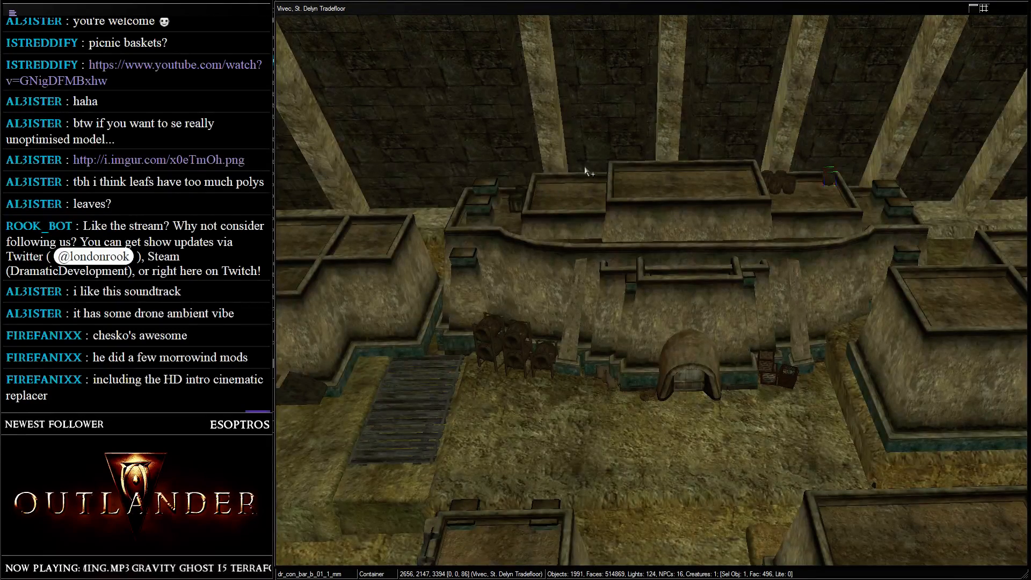
# - Duplicate three of the sacks by the wall base and bring the copies to the front of the domed doorway
pyautogui.scroll(-4, 587, 333)
pyautogui.keyDown('shift'); pyautogui.moveTo(587, 333); pyautogui.dragTo(552, 235, button='middle'); pyautogui.keyUp('shift')
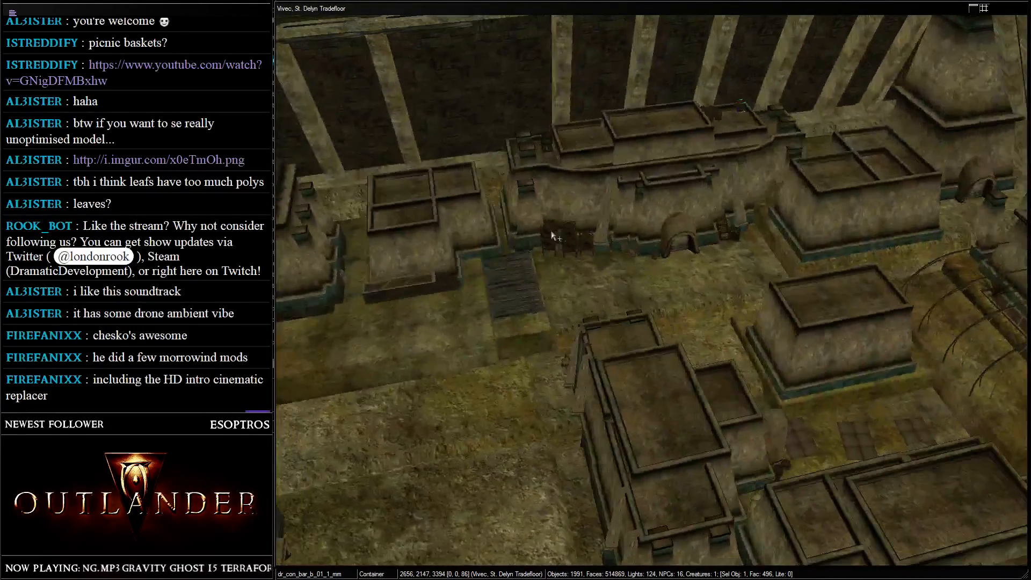
pyautogui.scroll(4, 552, 235)
pyautogui.scroll(3, 673, 253)
pyautogui.click(689, 248)
pyautogui.scroll(4, 697, 228)
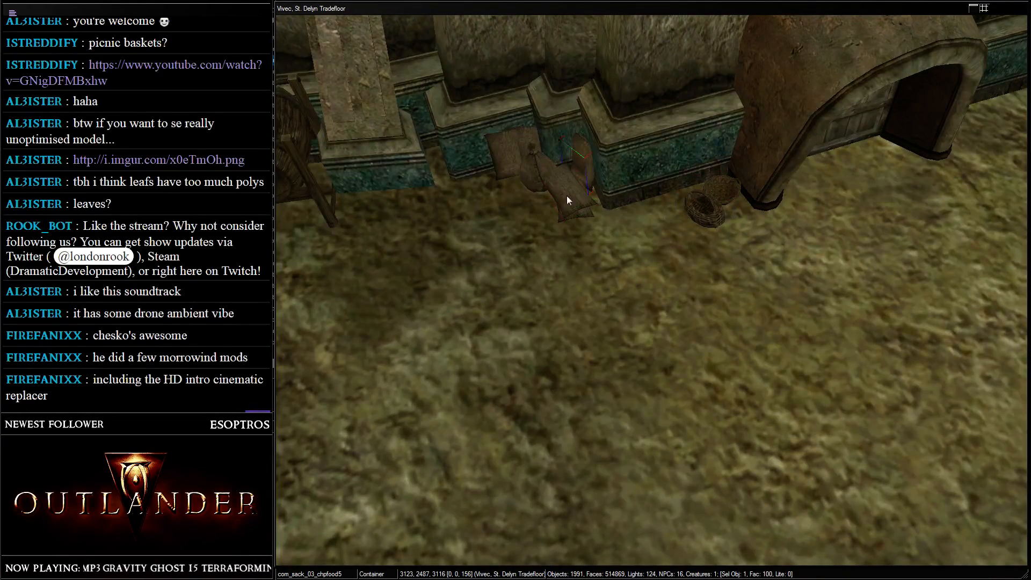
pyautogui.moveTo(568, 184); pyautogui.dragTo(858, 228)
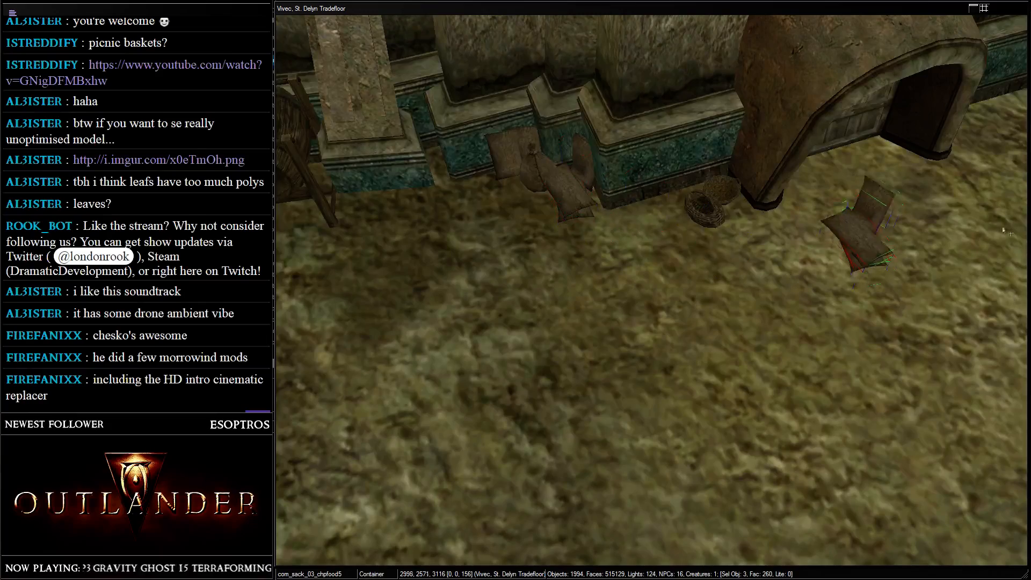
# - Place the three copied sacks between the domed doorway and the stacked crates, turned to about 62 degrees
pyautogui.keyDown('shift'); pyautogui.moveTo(858, 228); pyautogui.dragTo(833, 317, button='middle'); pyautogui.keyUp('shift')
pyautogui.moveTo(832, 317); pyautogui.dragTo(814, 317, button='right')
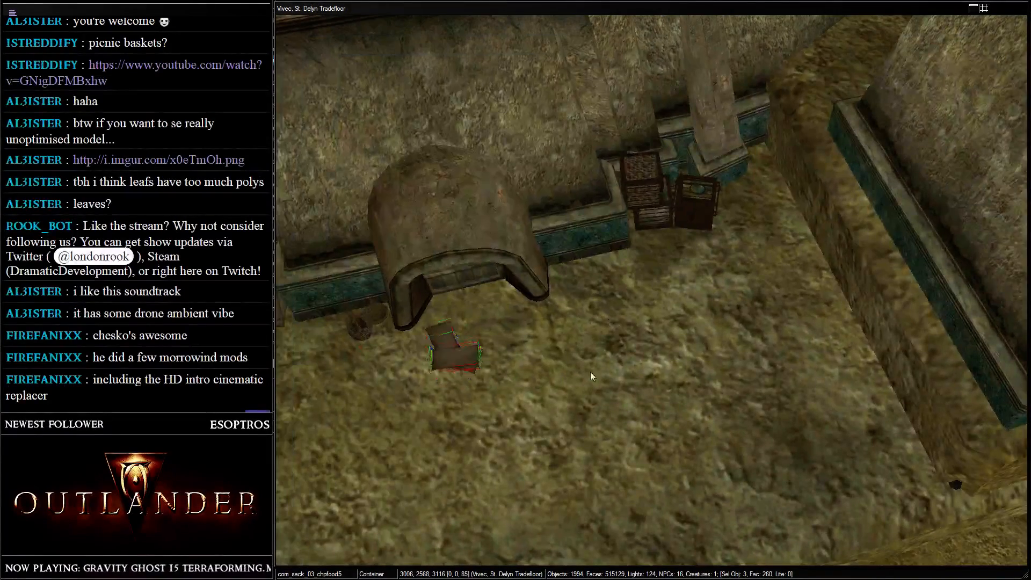
pyautogui.moveTo(440, 342); pyautogui.dragTo(595, 182)
pyautogui.scroll(-3, 594, 182)
pyautogui.keyDown('shift'); pyautogui.moveTo(595, 183); pyautogui.dragTo(658, 210, button='middle'); pyautogui.keyUp('shift')
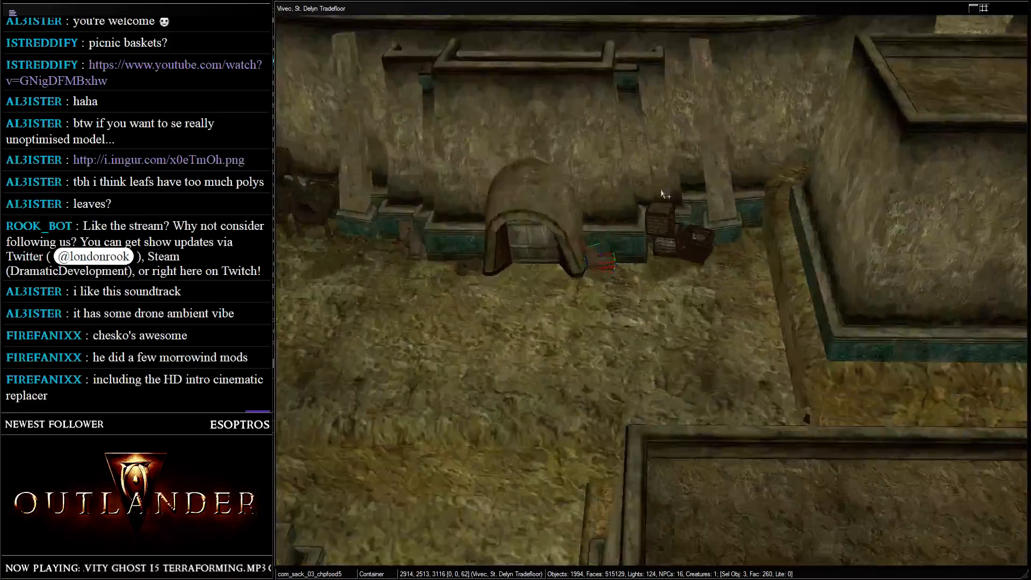
pyautogui.scroll(4, 556, 241)
pyautogui.moveTo(556, 241); pyautogui.dragTo(554, 238)
pyautogui.scroll(-8, 554, 237)
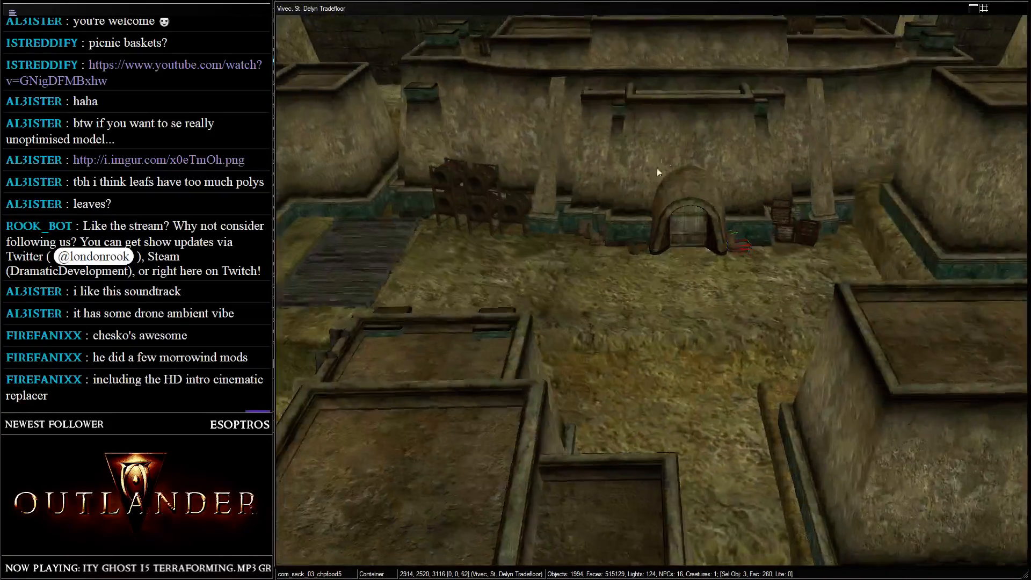
# - Select the six flower bed pieces lining both sides of the wooden walkway's end for reuse
pyautogui.click(671, 221)
pyautogui.keyDown('shift'); pyautogui.moveTo(671, 221); pyautogui.dragTo(596, 226, button='middle'); pyautogui.keyUp('shift')
pyautogui.click(607, 300)
pyautogui.scroll(-2, 481, 180)
pyautogui.keyDown('shift'); pyautogui.moveTo(481, 179); pyautogui.dragTo(674, 305, button='middle'); pyautogui.keyUp('shift')
pyautogui.scroll(4, 674, 305)
pyautogui.scroll(3, 674, 307)
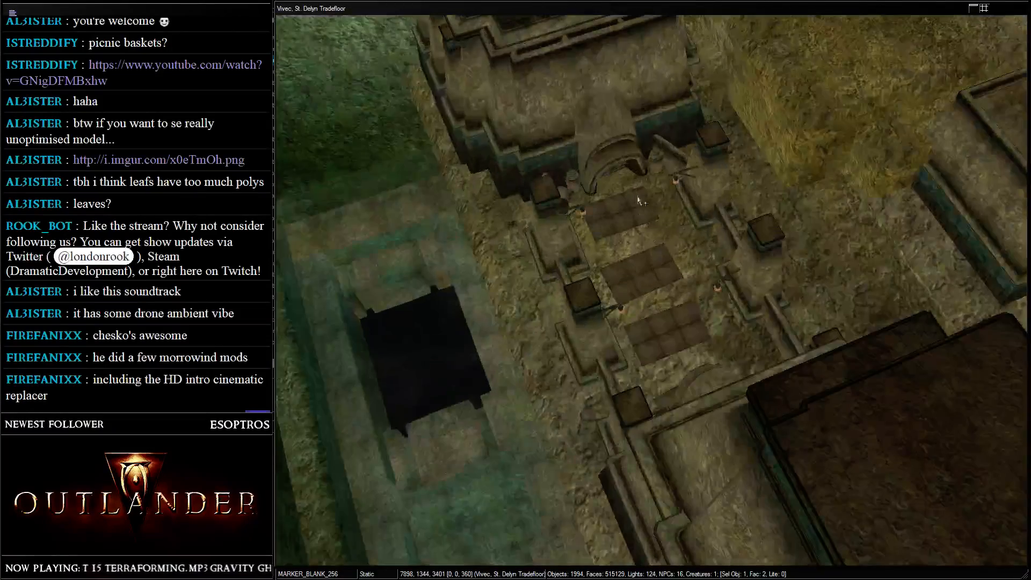
pyautogui.scroll(-3, 642, 161)
pyautogui.moveTo(642, 161); pyautogui.dragTo(557, 126, button='middle')
pyautogui.scroll(5, 556, 127)
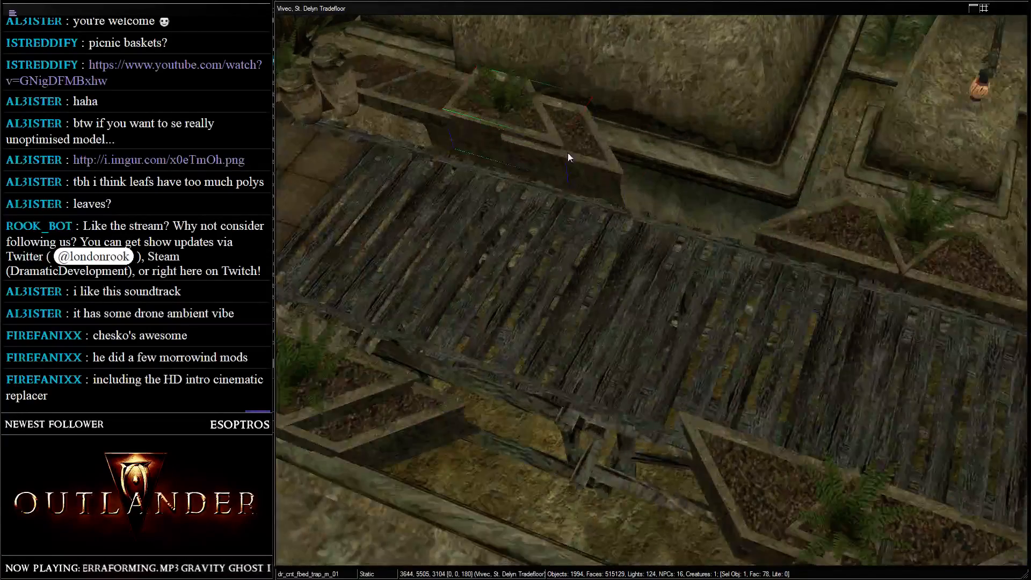
pyautogui.keyDown('ctrl'); pyautogui.click(413, 100); pyautogui.keyUp('ctrl')
pyautogui.scroll(-6, 550, 154)
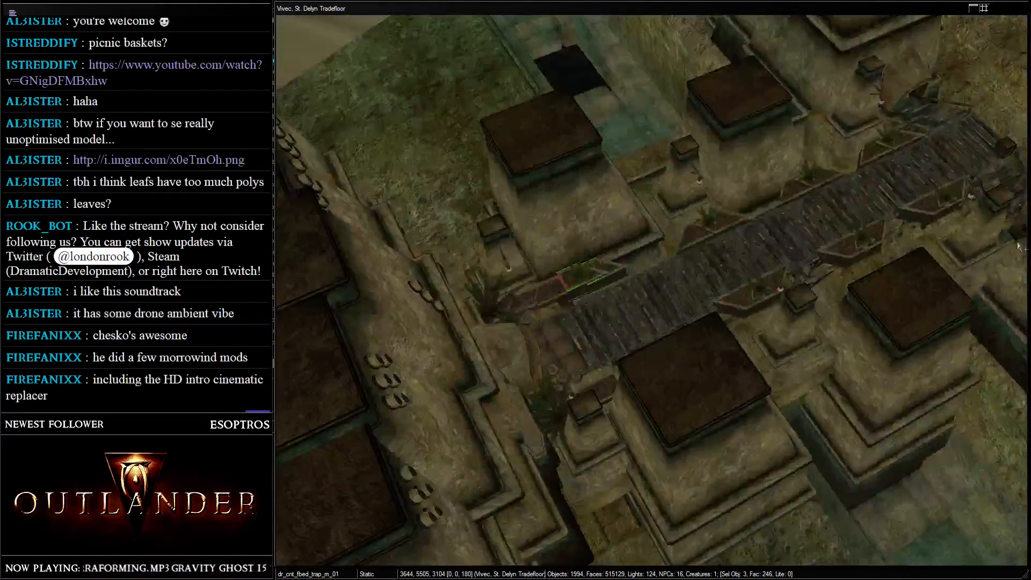
pyautogui.keyDown('shift'); pyautogui.moveTo(549, 154); pyautogui.dragTo(654, 388, button='middle'); pyautogui.keyUp('shift')
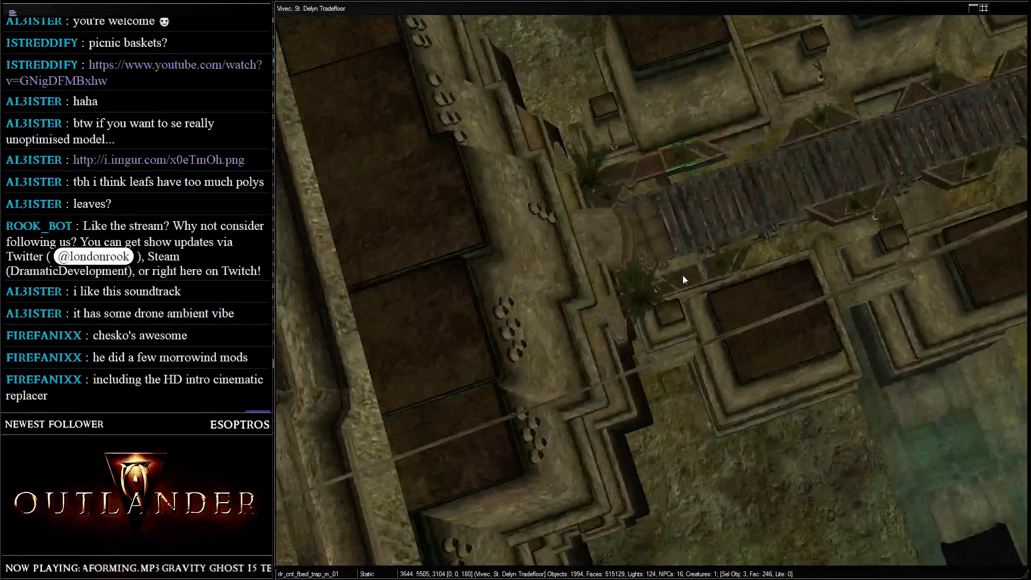
pyautogui.keyDown('ctrl'); pyautogui.click(719, 273); pyautogui.keyUp('ctrl')
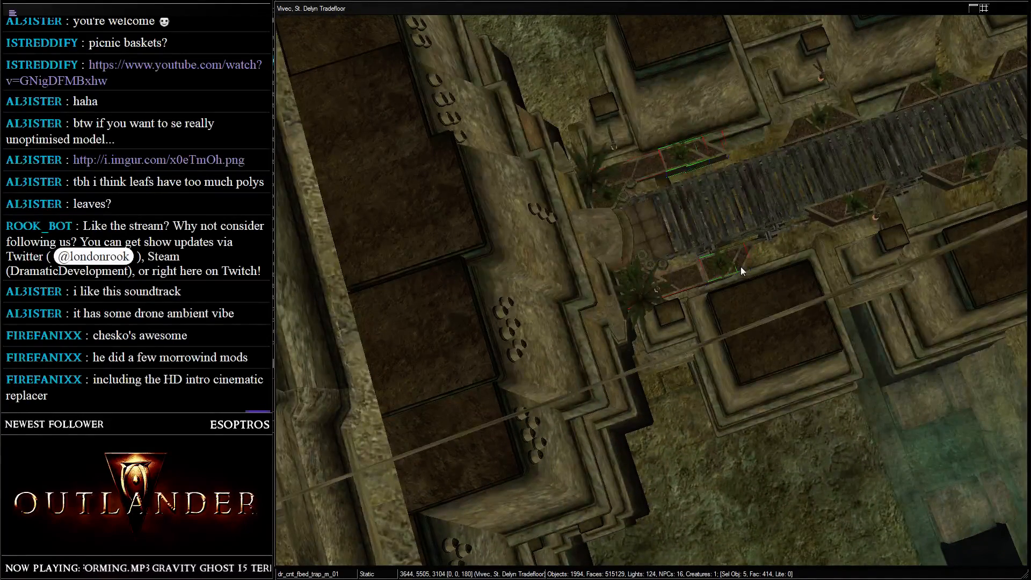
pyautogui.keyDown('shift'); pyautogui.moveTo(769, 227); pyautogui.dragTo(913, 143, button='middle'); pyautogui.keyUp('shift')
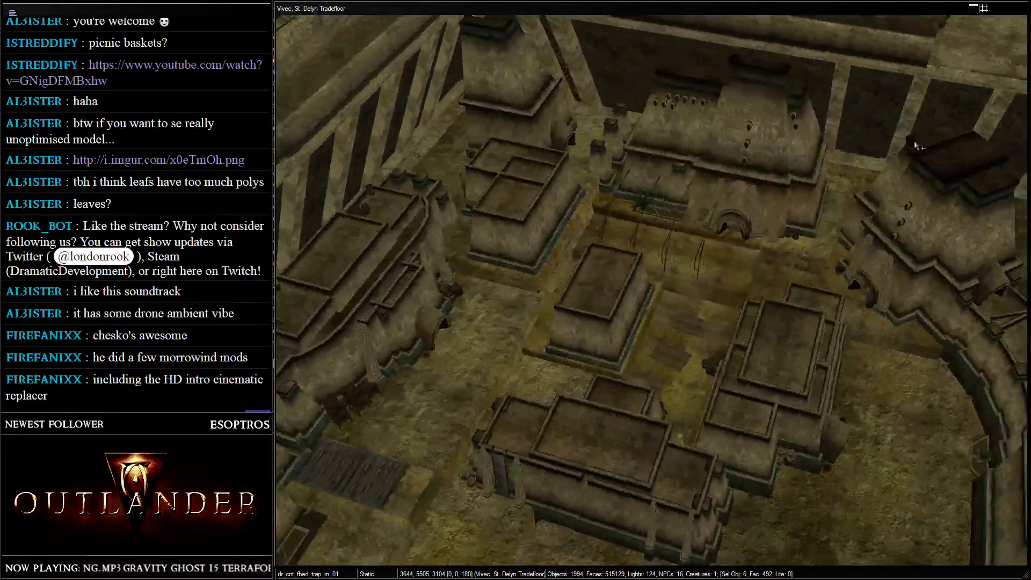
# - Paste the flower bed pieces into the area in front of the domed doorway with the two barrels, and select a long wedge bed
pyautogui.keyDown('shift'); pyautogui.moveTo(643, 138); pyautogui.dragTo(720, 211, button='middle'); pyautogui.keyUp('shift')
pyautogui.scroll(5, 717, 159)
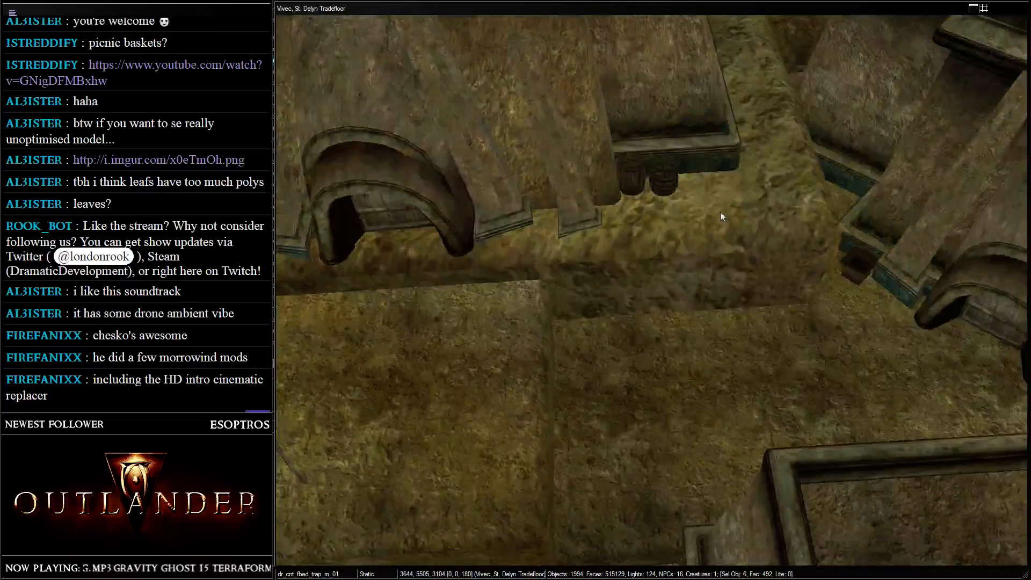
pyautogui.hotkey('ctrl', 'v')
pyautogui.scroll(-3, 720, 210)
pyautogui.click(721, 198)
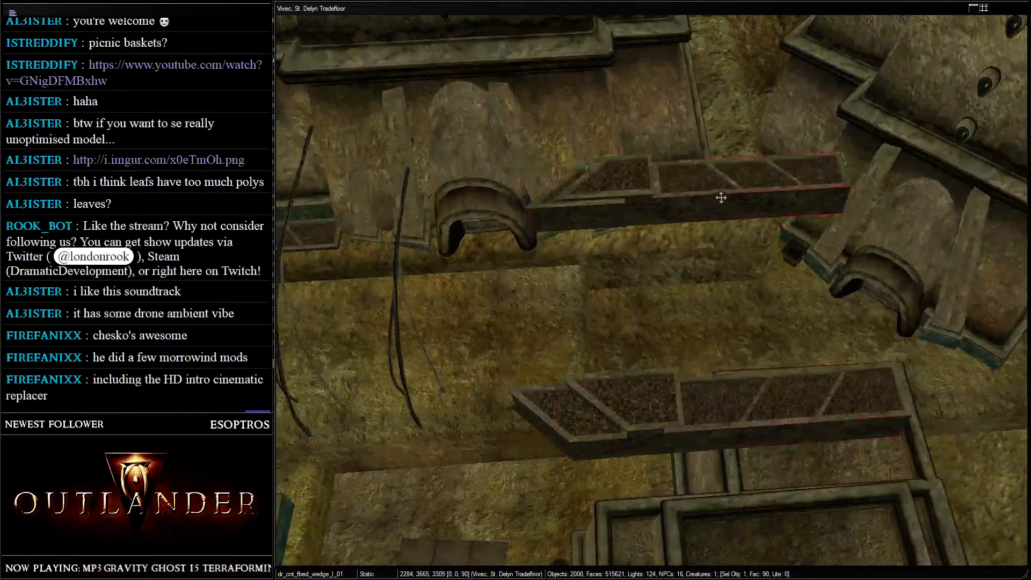
# - Set the long wedge bed aside on the open ground and turn a trapezoid bed into place near the building corner
pyautogui.moveTo(712, 181); pyautogui.dragTo(579, 263)
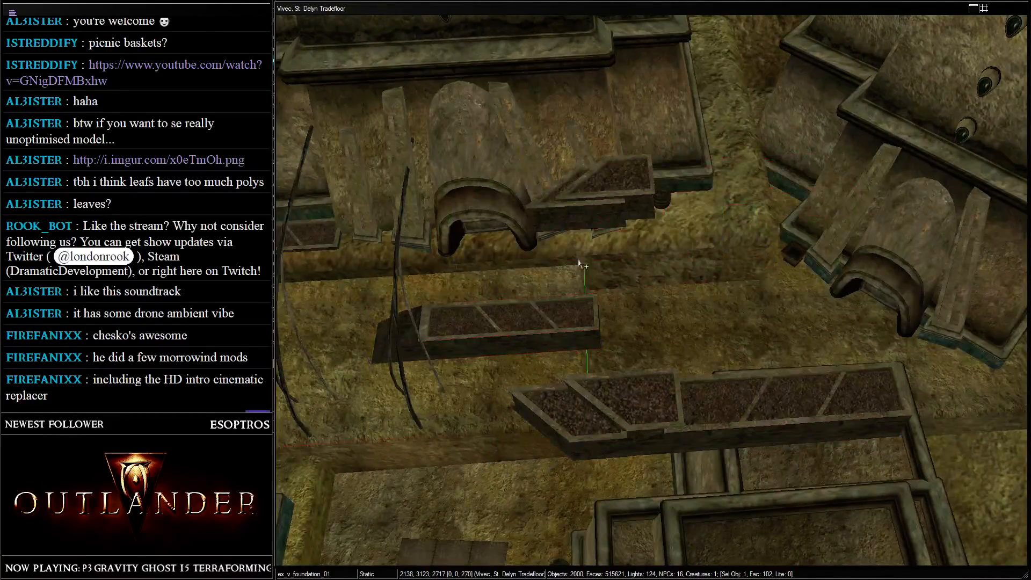
pyautogui.moveTo(617, 192); pyautogui.dragTo(106, 208, button='right')
pyautogui.moveTo(589, 193); pyautogui.dragTo(754, 240)
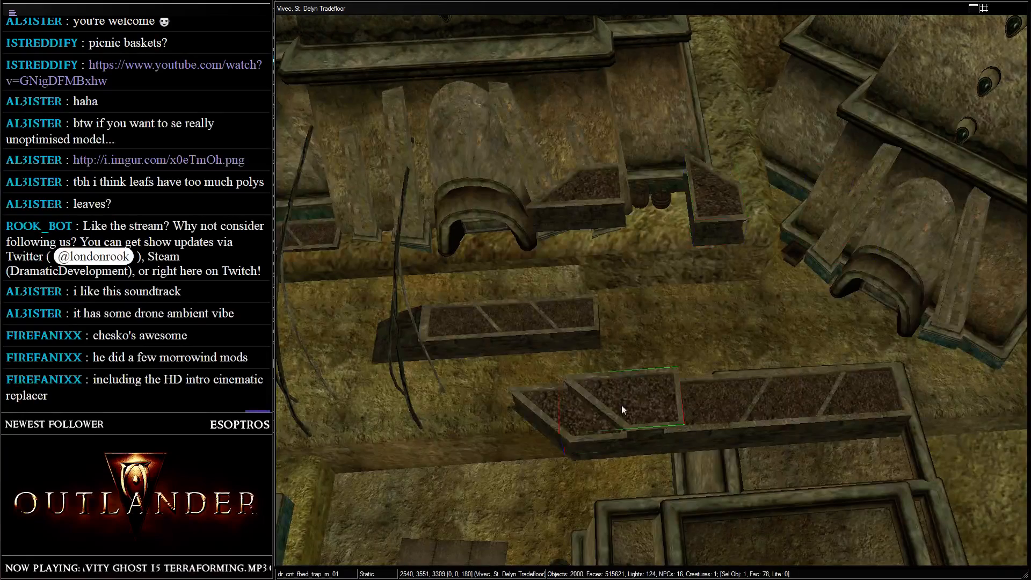
# - Turn a second trapezoid bed to 90 degrees and butt it against the trapezoid bed beside the barrels
pyautogui.moveTo(622, 410); pyautogui.dragTo(569, 355)
pyautogui.moveTo(569, 355); pyautogui.dragTo(610, 388, button='right')
pyautogui.moveTo(610, 389); pyautogui.dragTo(625, 39)
pyautogui.moveTo(591, 186); pyautogui.dragTo(604, 162)
pyautogui.moveTo(603, 162); pyautogui.dragTo(655, 237, button='middle')
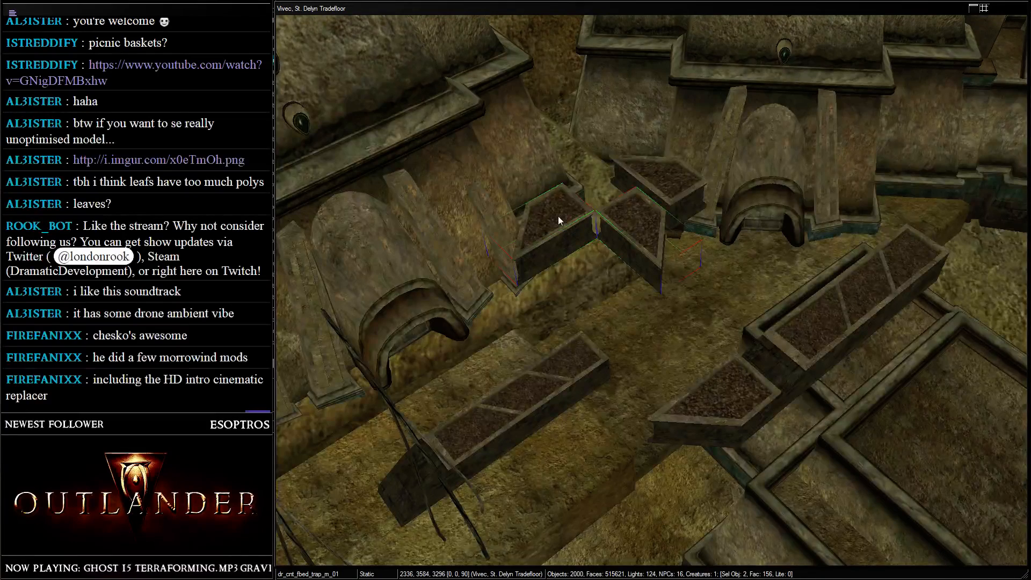
pyautogui.moveTo(644, 230); pyautogui.dragTo(480, 248, button='right')
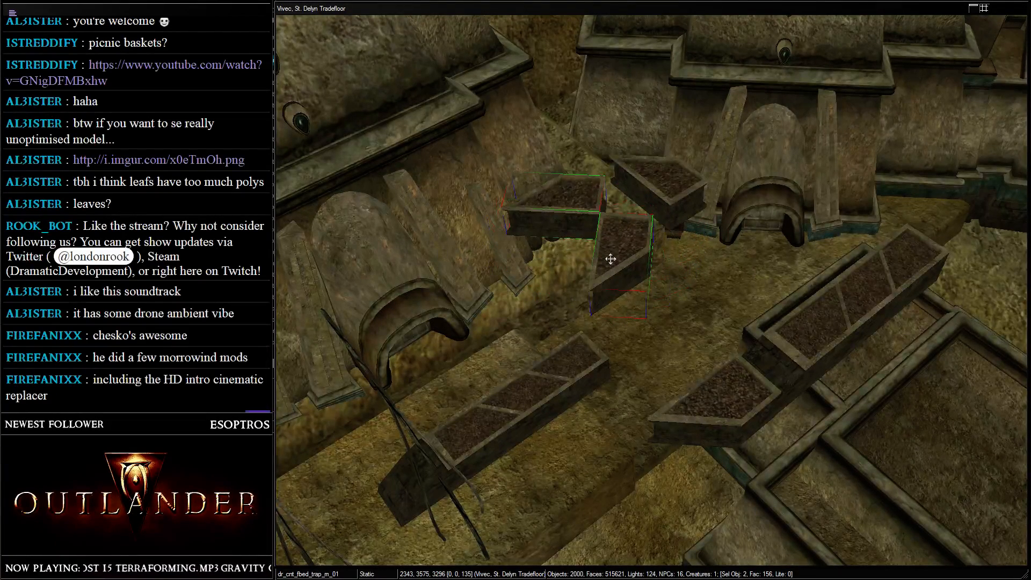
pyautogui.hotkey('ctrl', 'z')
pyautogui.hotkey('ctrl', 'z')
pyautogui.hotkey('ctrl', 'z')
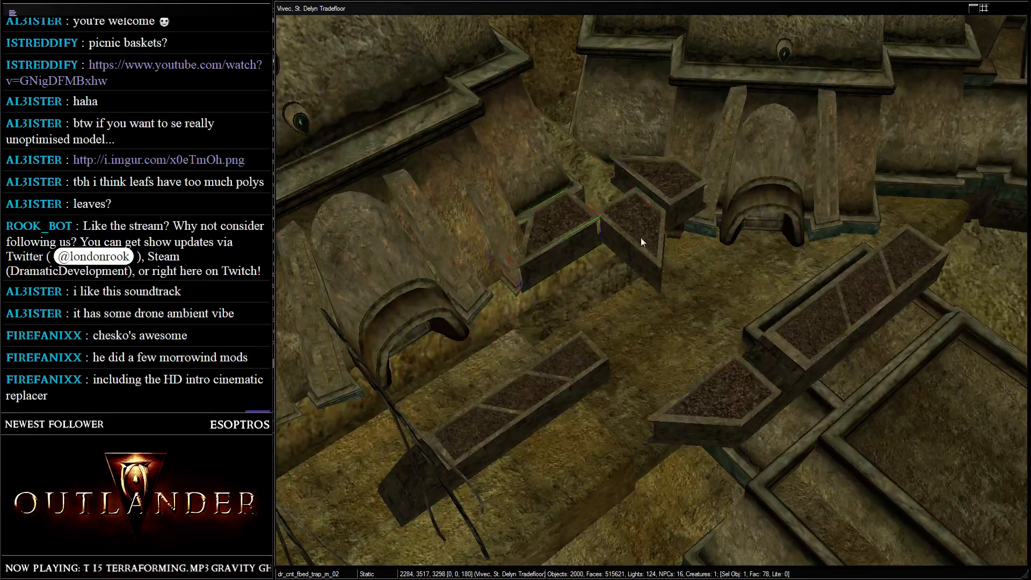
# - Join the two trapezoid beds at their ends, rotate the pair by 90 degrees and move it to the building corner
pyautogui.moveTo(578, 241); pyautogui.dragTo(572, 234)
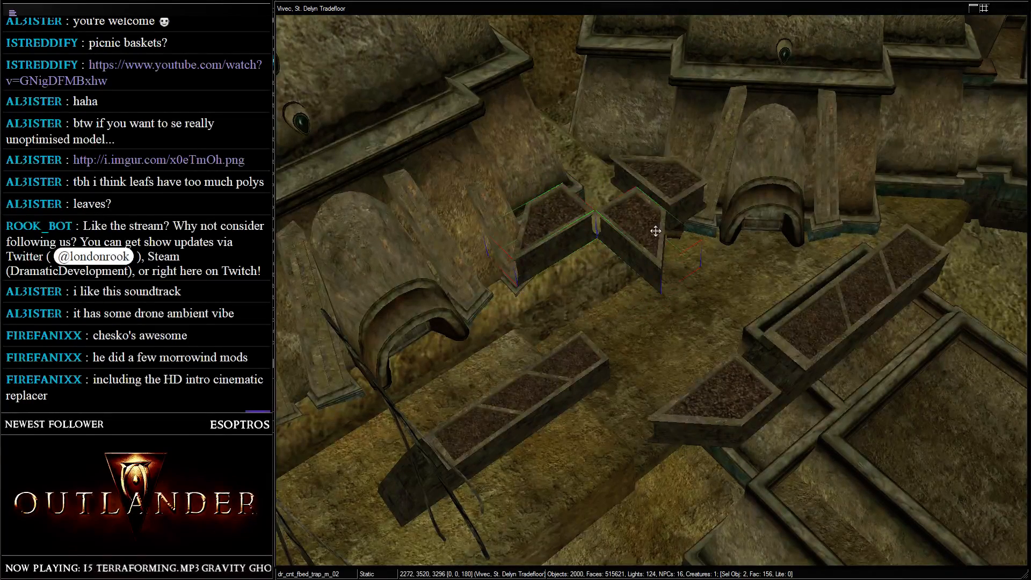
pyautogui.moveTo(655, 231); pyautogui.dragTo(513, 263, button='right')
pyautogui.moveTo(685, 285); pyautogui.dragTo(785, 294, button='right')
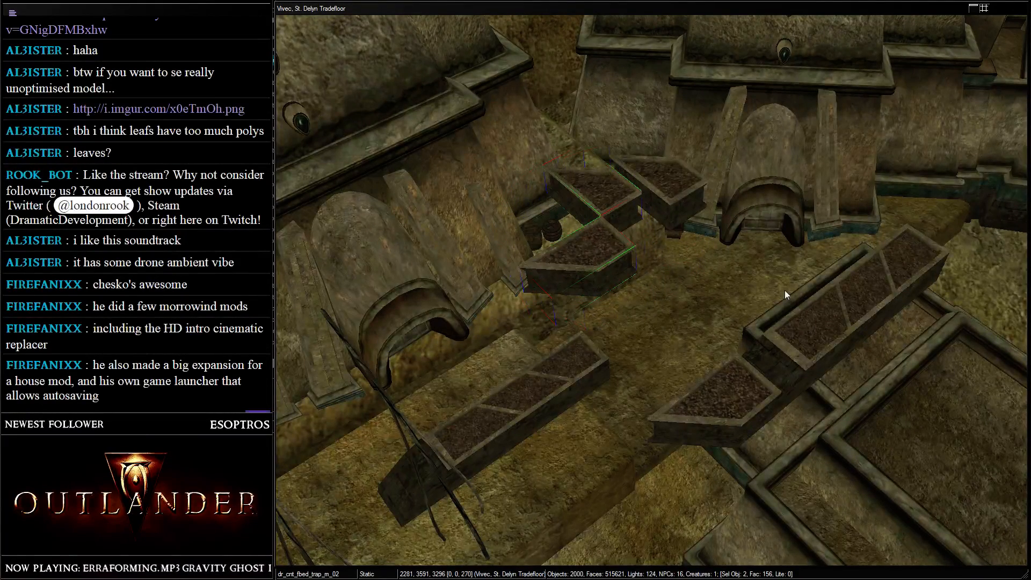
pyautogui.moveTo(629, 271); pyautogui.dragTo(650, 202)
# - Move the small barrel clear in front of the flower beds and sink the joined trapezoid pair into the ground to height 3096
pyautogui.keyDown('shift'); pyautogui.moveTo(650, 202); pyautogui.dragTo(635, 166, button='middle'); pyautogui.keyUp('shift')
pyautogui.scroll(3, 613, 190)
pyautogui.click(598, 159)
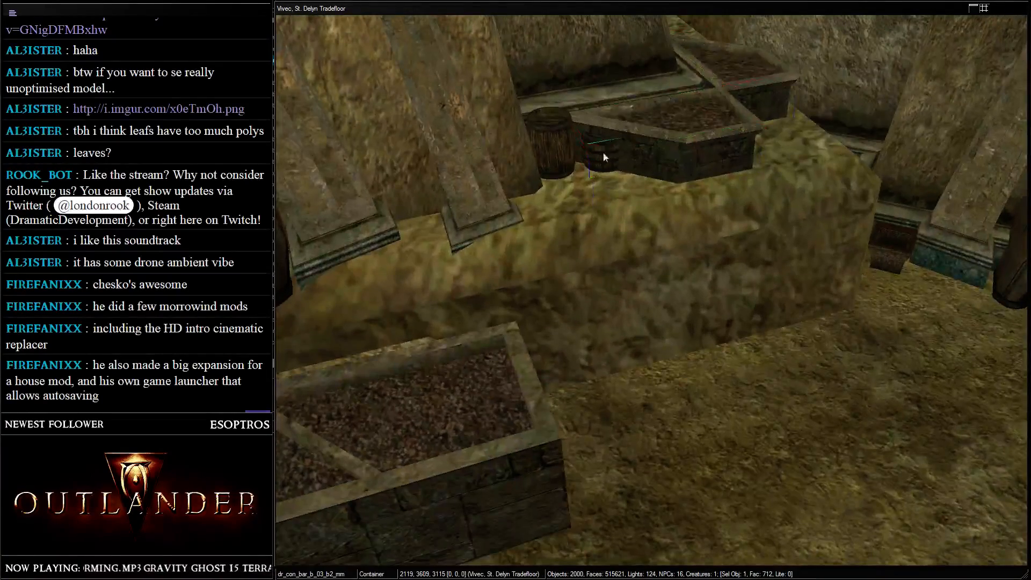
pyautogui.moveTo(603, 153); pyautogui.dragTo(615, 217)
pyautogui.click(672, 114)
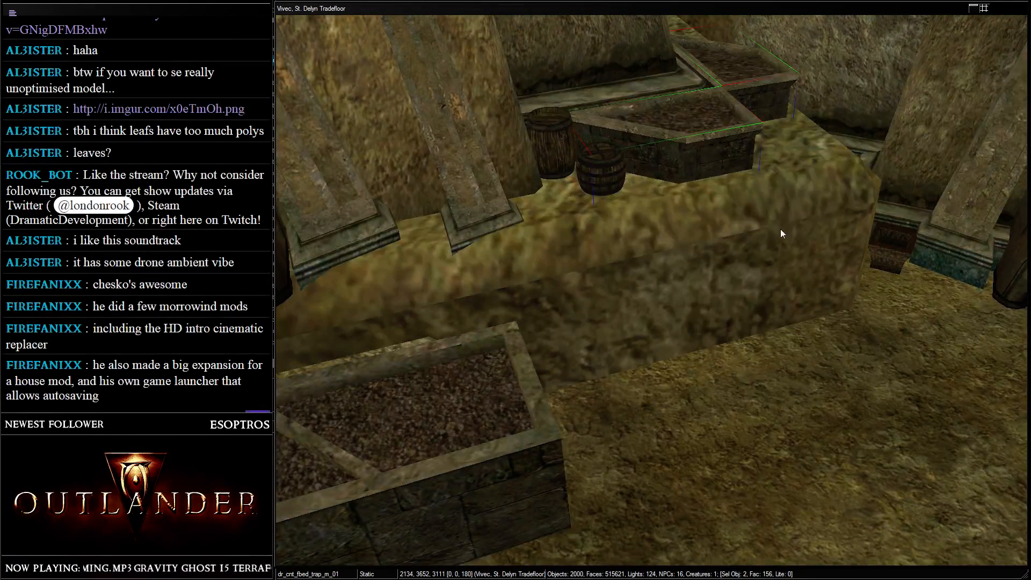
pyautogui.moveTo(696, 143); pyautogui.dragTo(705, 168)
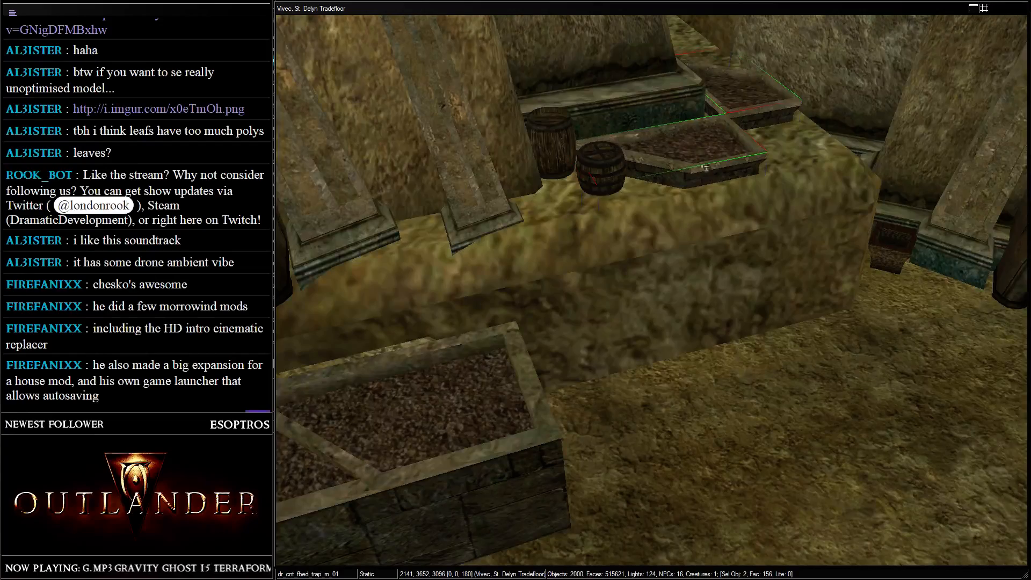
# - Save the edited cell
pyautogui.press('shift')
pyautogui.scroll(-6, 483, 120)
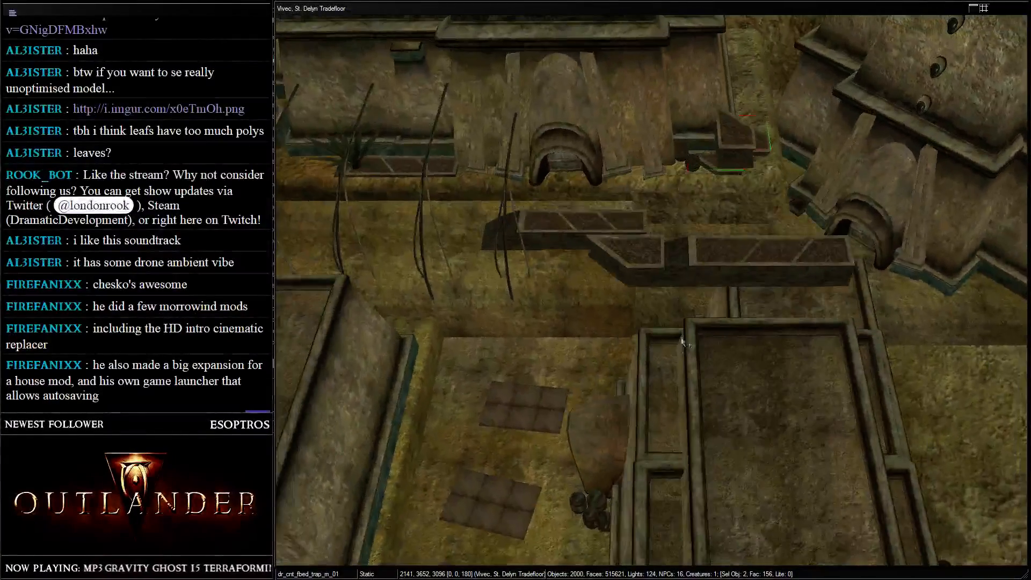
pyautogui.scroll(-10, 682, 341)
pyautogui.hotkey('ctrl', 's')
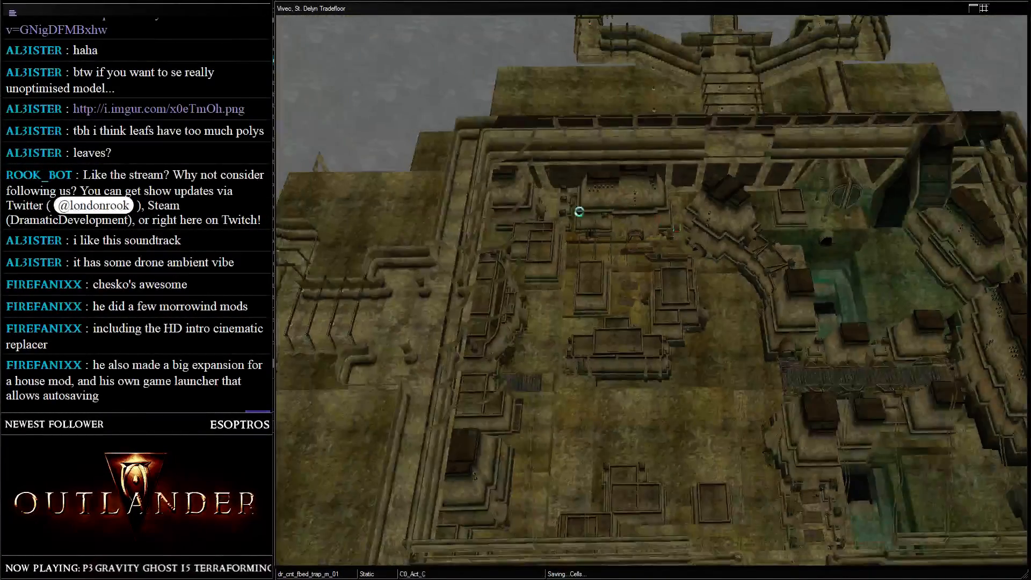
# - Examine the stockpile of spare flower bed pieces outside the cell for a shape that fits the building corner
pyautogui.scroll(-10, 578, 212)
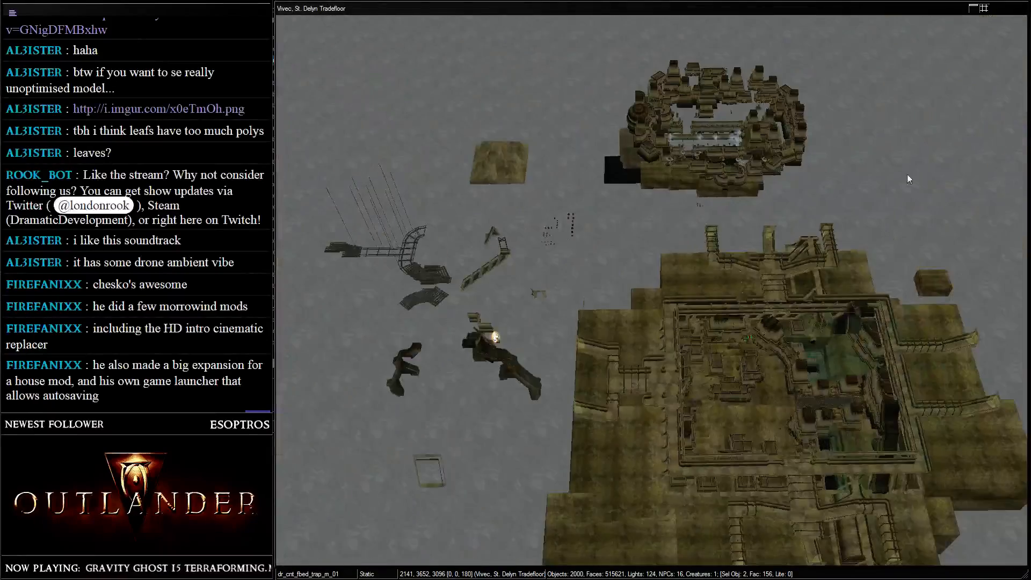
pyautogui.scroll(10, 908, 179)
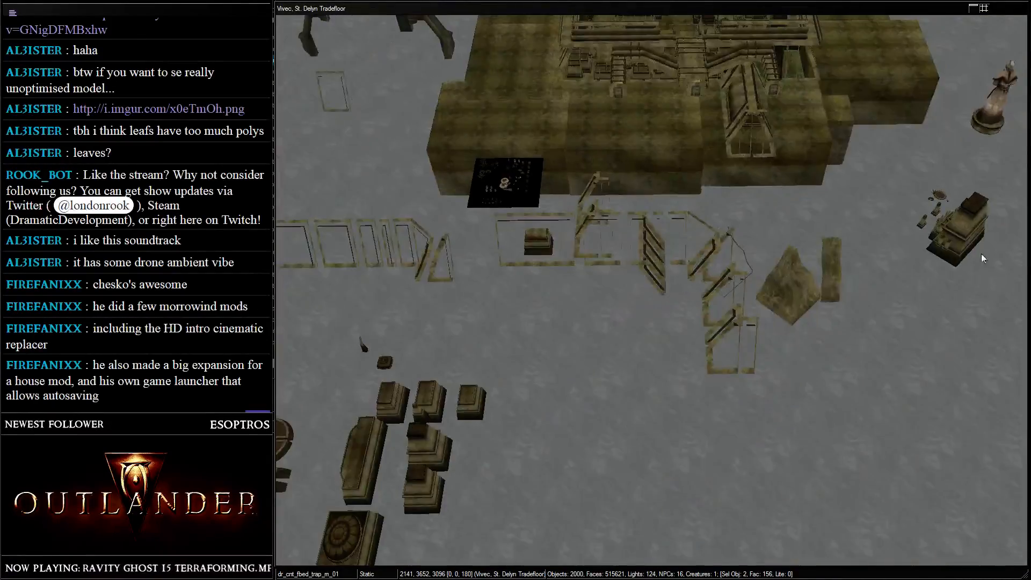
pyautogui.moveTo(981, 258); pyautogui.dragTo(626, 200, button='middle')
pyautogui.scroll(6, 625, 231)
pyautogui.moveTo(624, 260); pyautogui.dragTo(531, 263, button='middle')
pyautogui.click(486, 265)
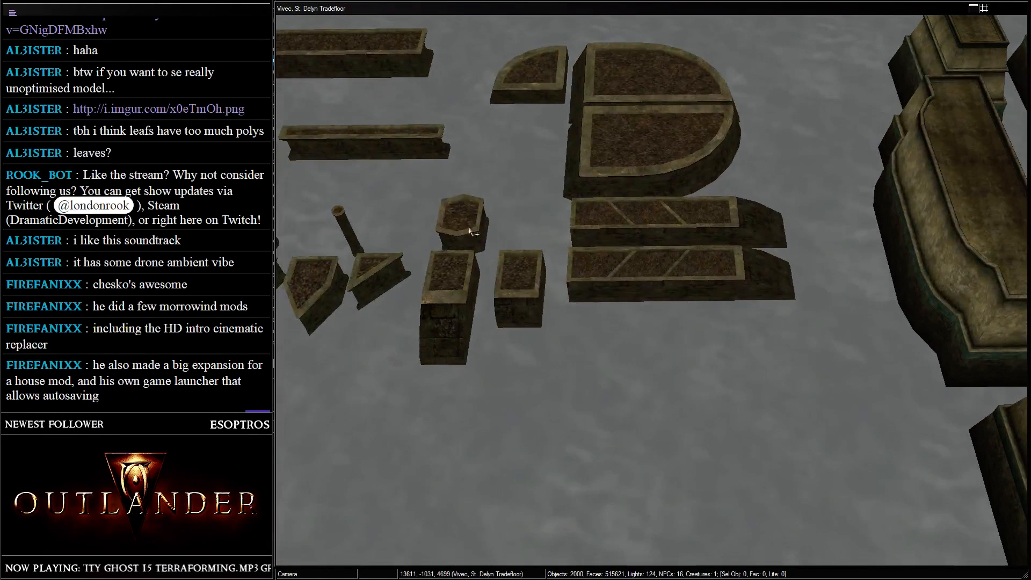
pyautogui.click(469, 228)
pyautogui.moveTo(468, 228); pyautogui.dragTo(531, 232, button='middle')
pyautogui.scroll(-3, 671, 257)
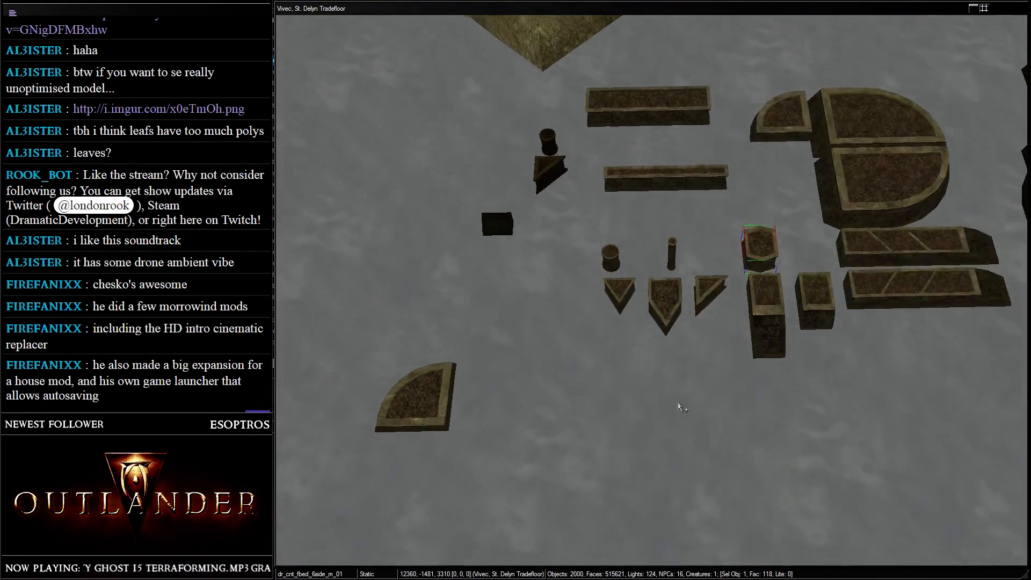
pyautogui.keyDown('shift'); pyautogui.moveTo(682, 407); pyautogui.dragTo(673, 426, button='middle'); pyautogui.keyUp('shift')
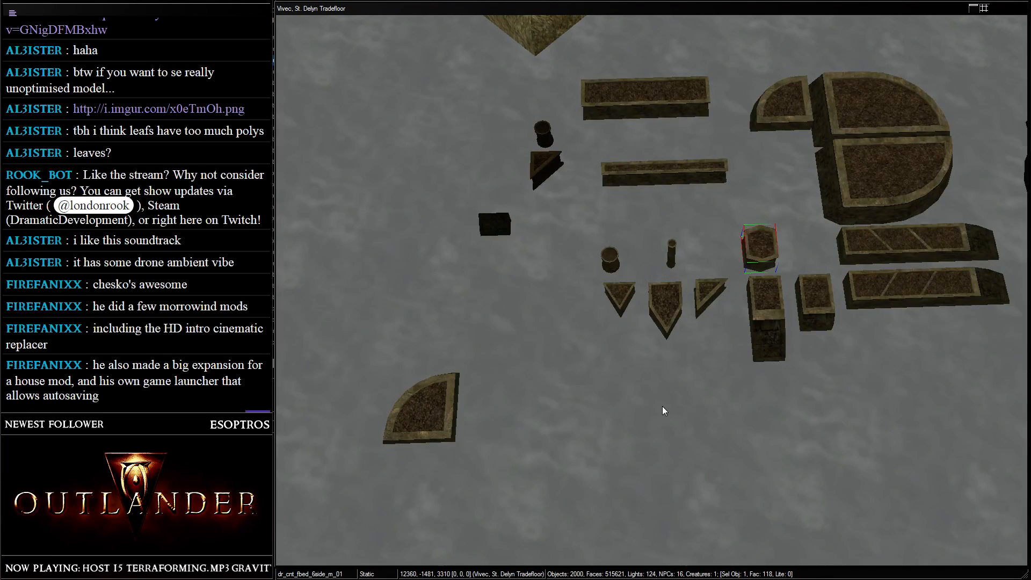
pyautogui.scroll(-8, 642, 228)
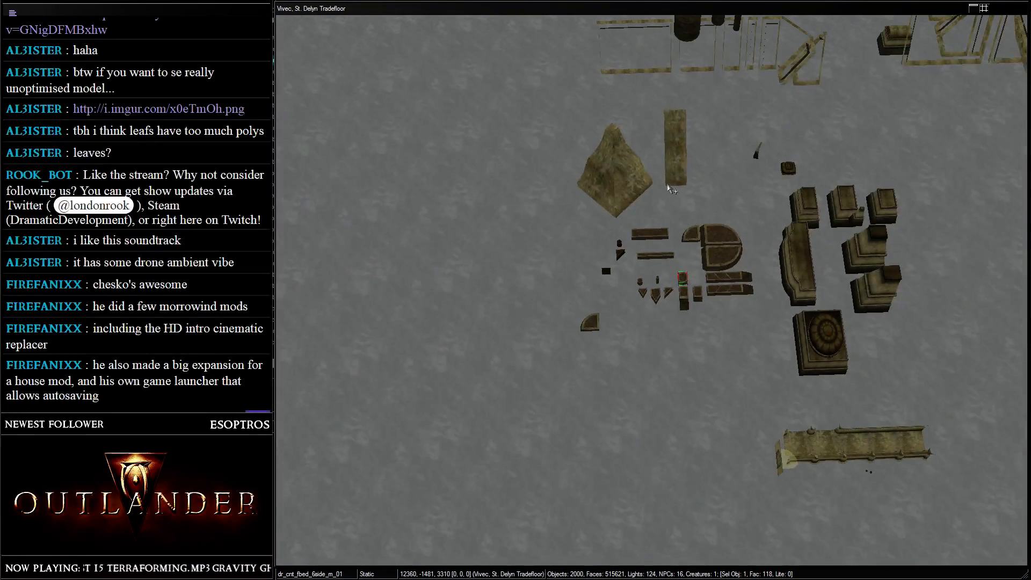
# - Find the dr_cnt_fbed flower bed entries among the static objects
pyautogui.moveTo(1023, 221)
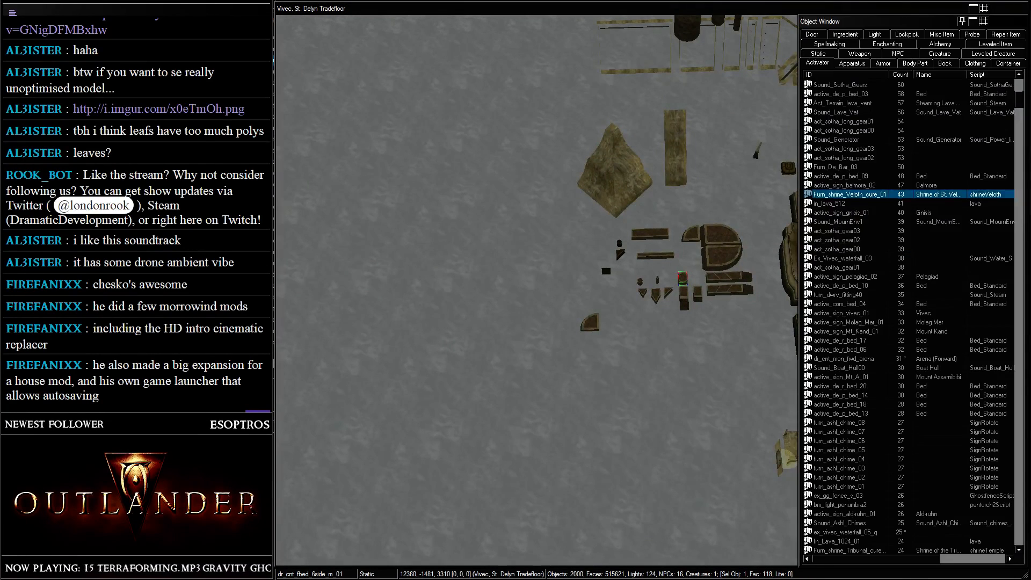
pyautogui.click(906, 168)
pyautogui.click(818, 54)
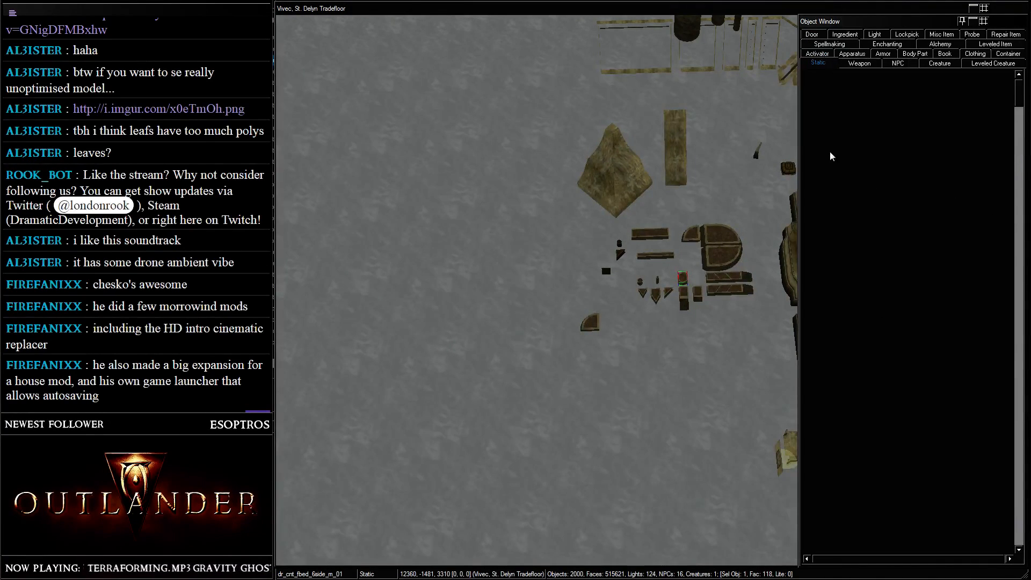
pyautogui.click(831, 159)
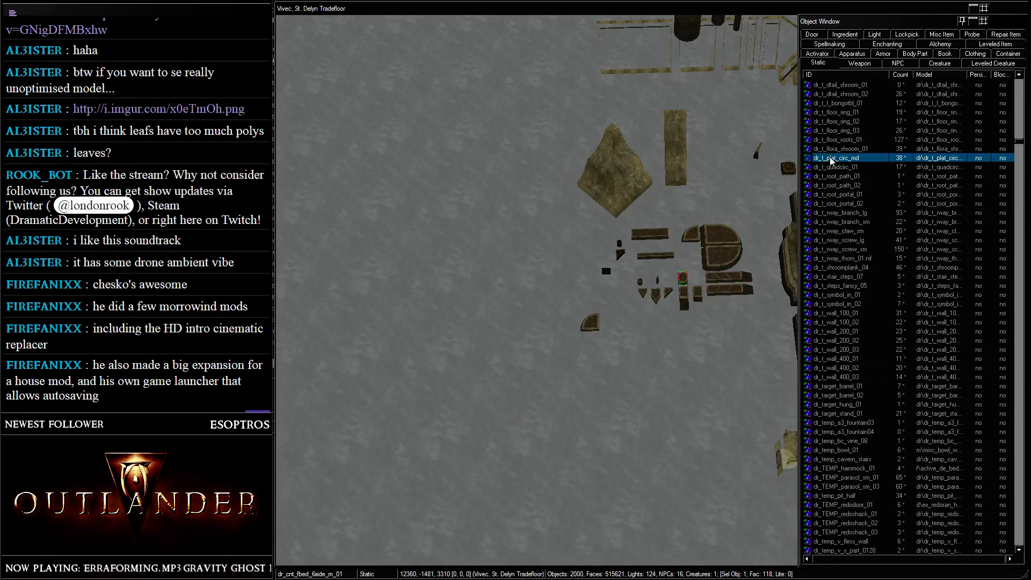
pyautogui.write('dr_cnt_f')
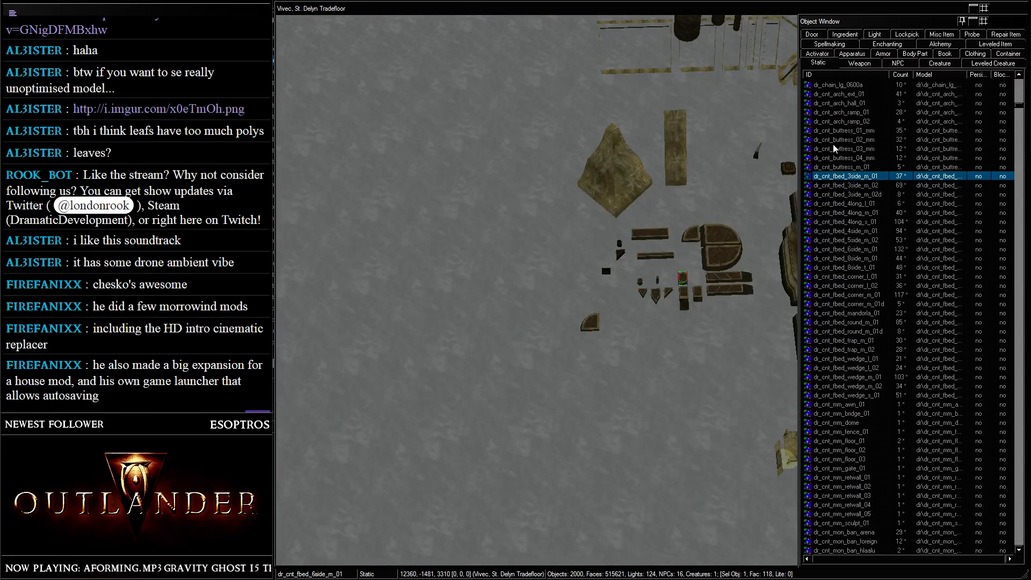
# - Try placing a dr_cnt_fbed_4long_s_01 bed in the cell and delete it
pyautogui.moveTo(838, 221); pyautogui.dragTo(663, 183)
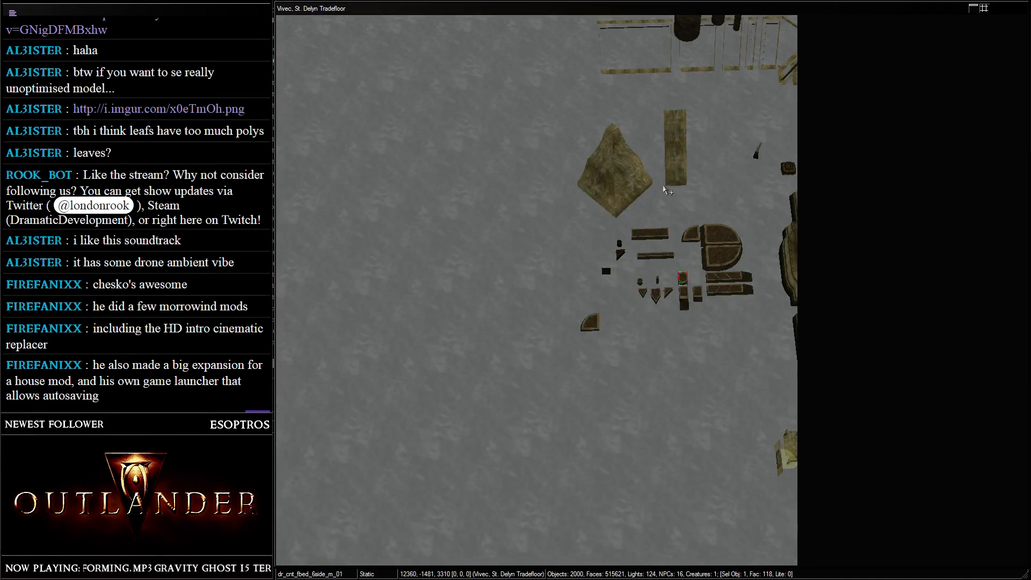
pyautogui.press('Delete')
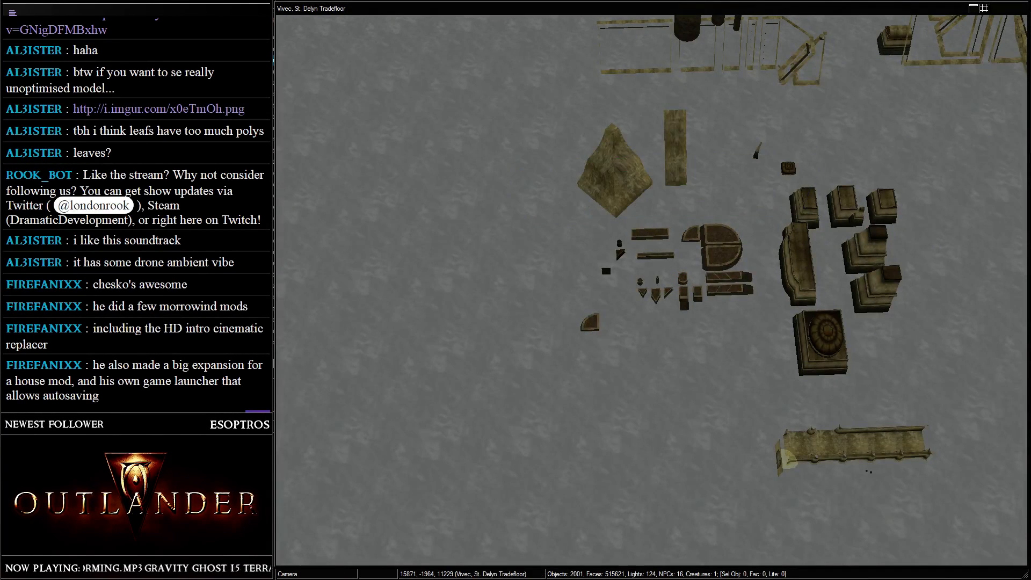
# - Add a dr_cnt_fbed_4side_m_01 square bed to the cell, cut it and paste it near the trapezoid beds at the building corner
pyautogui.hotkey('alt', 'Tab')
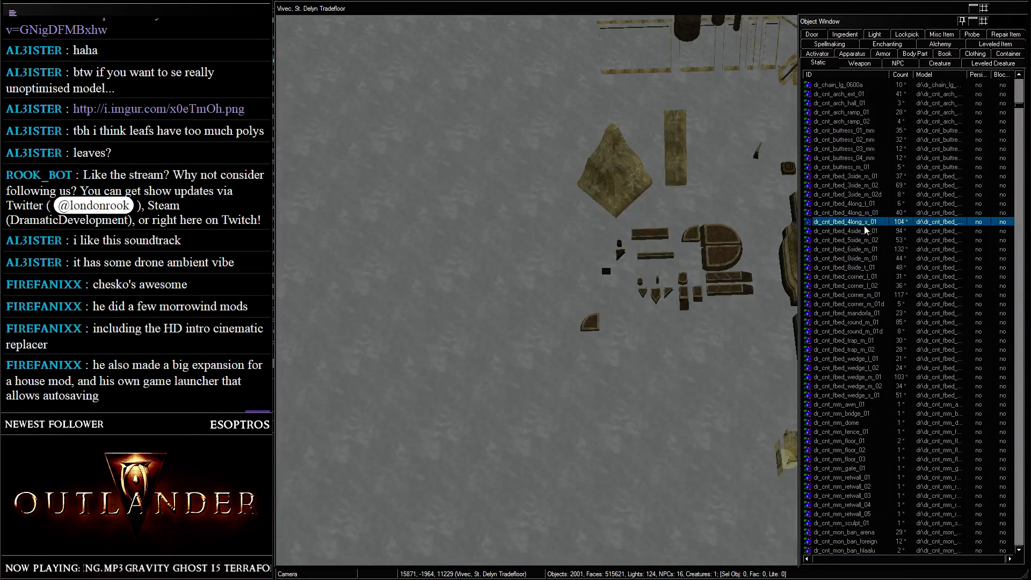
pyautogui.moveTo(866, 231); pyautogui.dragTo(664, 230)
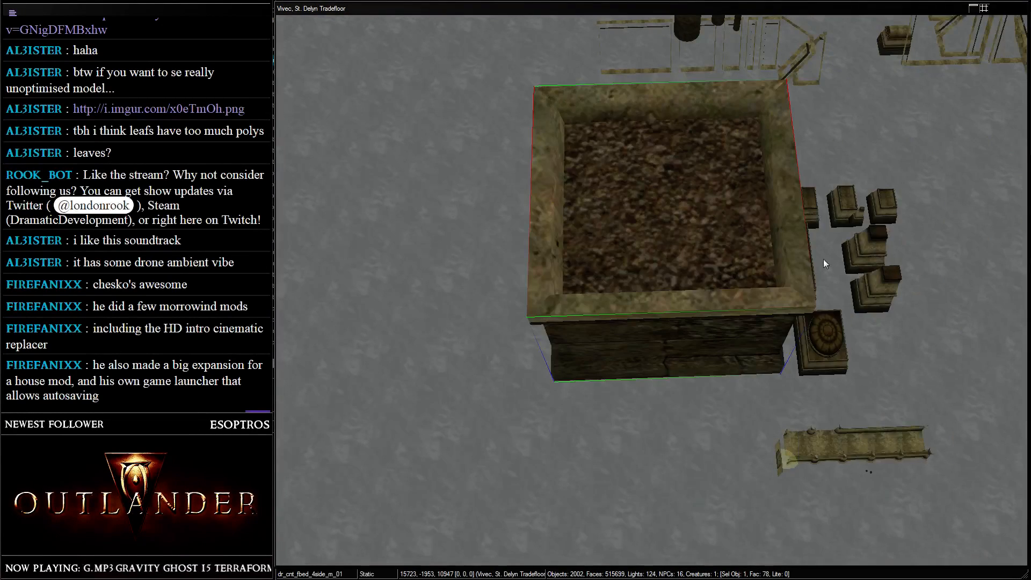
pyautogui.press('Delete')
pyautogui.click(857, 215)
pyautogui.moveTo(857, 216); pyautogui.dragTo(314, 564, button='middle')
pyautogui.moveTo(586, 60); pyautogui.dragTo(676, 239, button='middle')
pyautogui.scroll(3, 677, 239)
pyautogui.click(640, 192)
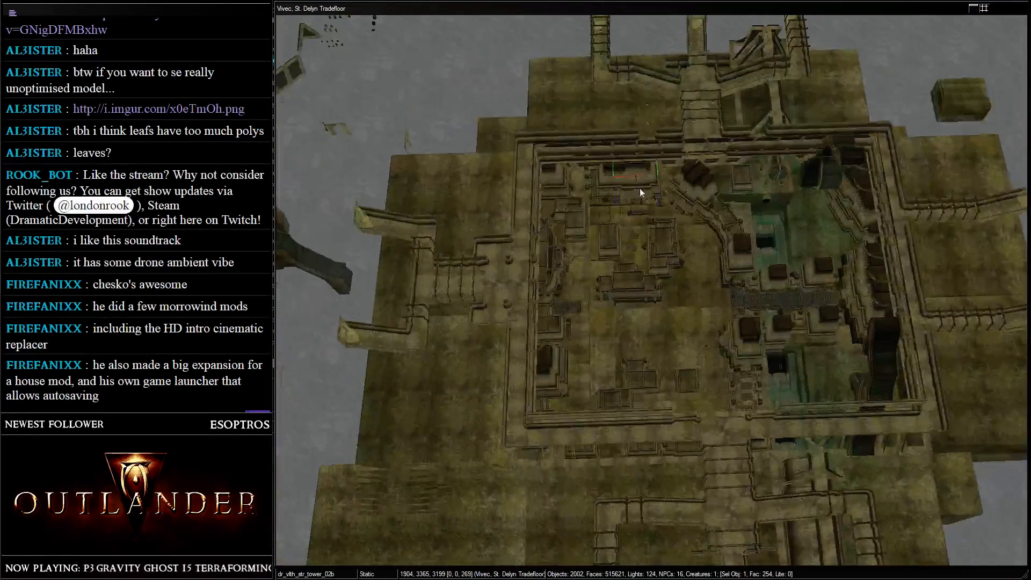
pyautogui.moveTo(639, 192); pyautogui.dragTo(633, 223, button='middle')
pyautogui.scroll(6, 633, 224)
pyautogui.click(655, 177)
pyautogui.scroll(2, 655, 177)
pyautogui.moveTo(655, 177); pyautogui.dragTo(649, 245, button='middle')
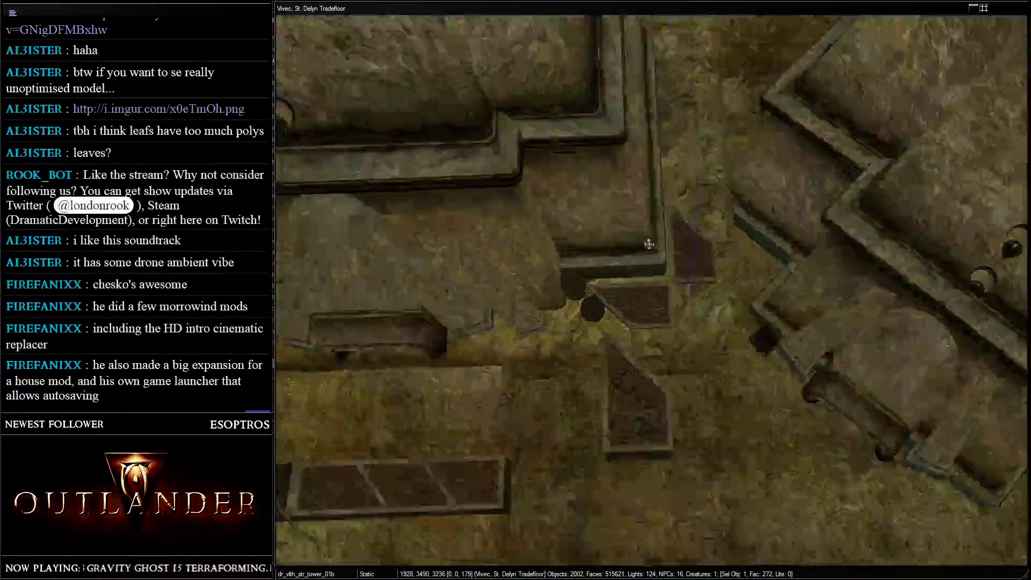
pyautogui.scroll(3, 648, 244)
pyautogui.hotkey('ctrl', 'z')
# - Lower the square bed and fit it between the two trapezoid beds as their corner piece
pyautogui.moveTo(704, 497); pyautogui.dragTo(764, 426)
pyautogui.keyDown('shift'); pyautogui.moveTo(764, 427); pyautogui.dragTo(703, 301, button='middle'); pyautogui.keyUp('shift')
pyautogui.moveTo(703, 301); pyautogui.dragTo(703, 323)
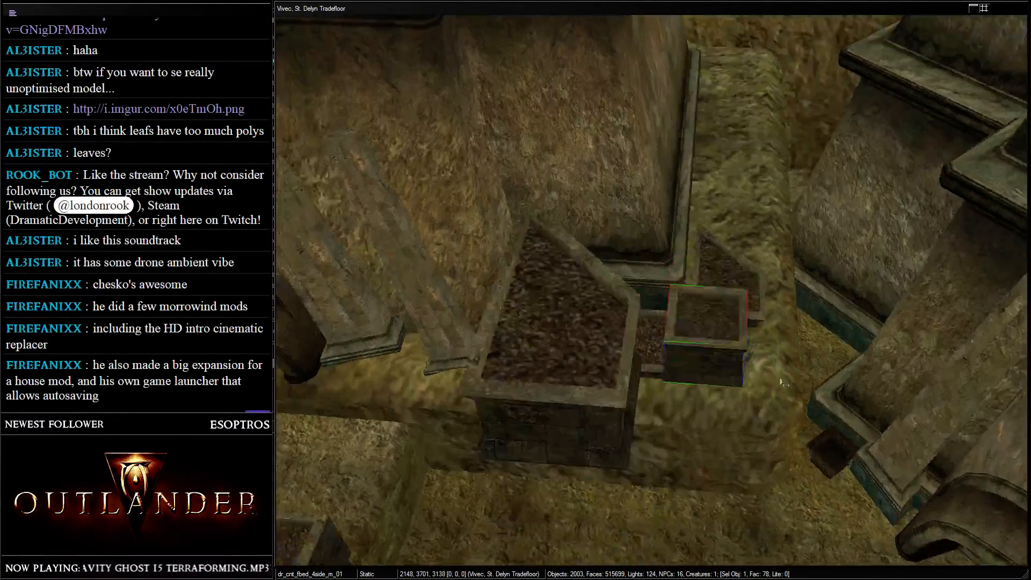
pyautogui.keyDown('shift'); pyautogui.moveTo(703, 322); pyautogui.dragTo(677, 215, button='middle'); pyautogui.keyUp('shift')
pyautogui.moveTo(677, 215); pyautogui.dragTo(669, 288)
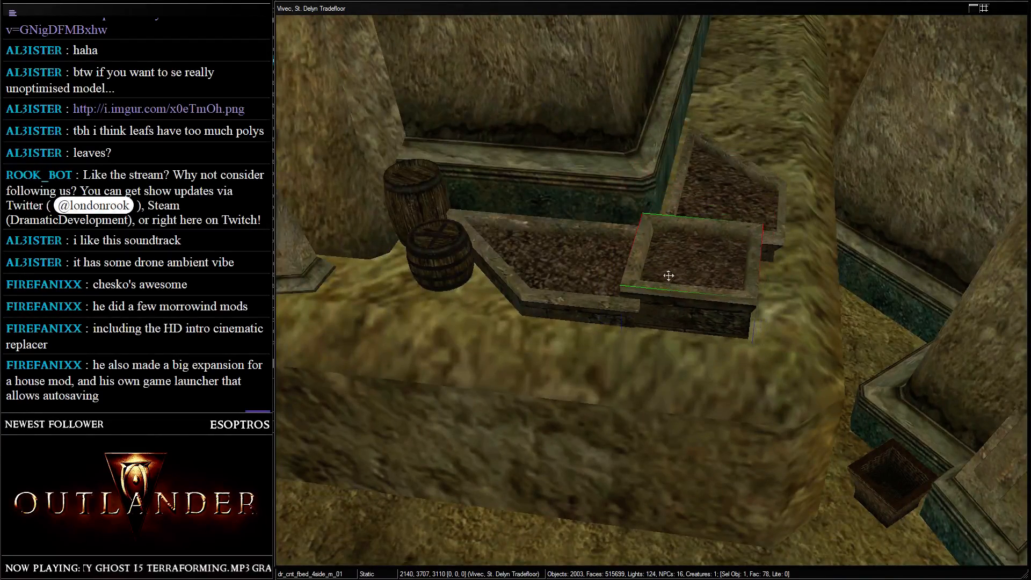
pyautogui.keyDown('shift'); pyautogui.moveTo(670, 276); pyautogui.dragTo(714, 198, button='middle'); pyautogui.keyUp('shift')
pyautogui.click(714, 198)
pyautogui.moveTo(714, 198); pyautogui.dragTo(697, 224)
pyautogui.keyDown('shift'); pyautogui.moveTo(698, 223); pyautogui.dragTo(717, 313, button='middle'); pyautogui.keyUp('shift')
# - Shift the joined three-piece corner bed away from the building wall so its trapezoid piece sits at 2086, 3726, 3096
pyautogui.moveTo(718, 313); pyautogui.dragTo(721, 317)
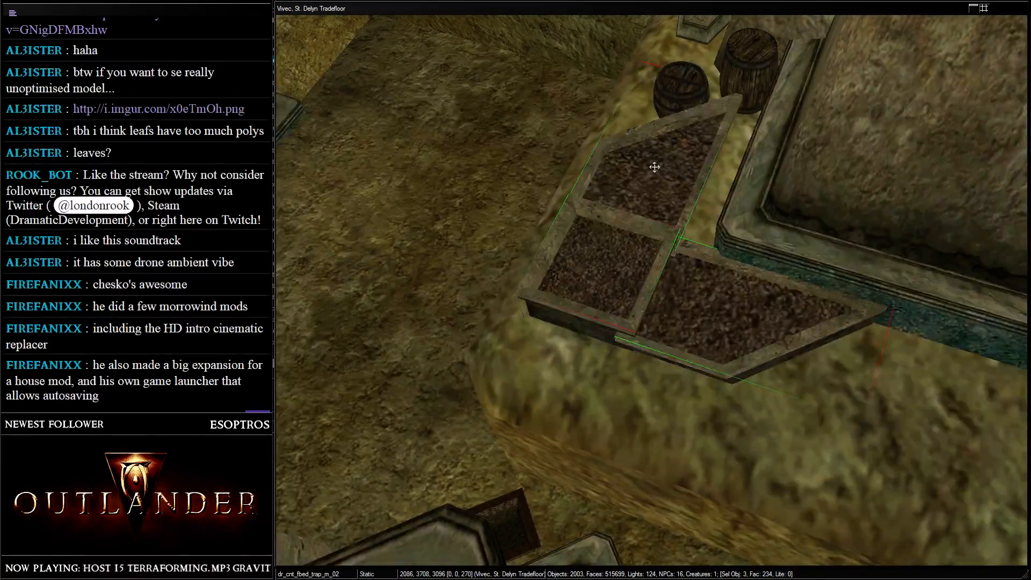
pyautogui.moveTo(654, 167); pyautogui.dragTo(629, 227)
pyautogui.press('v')
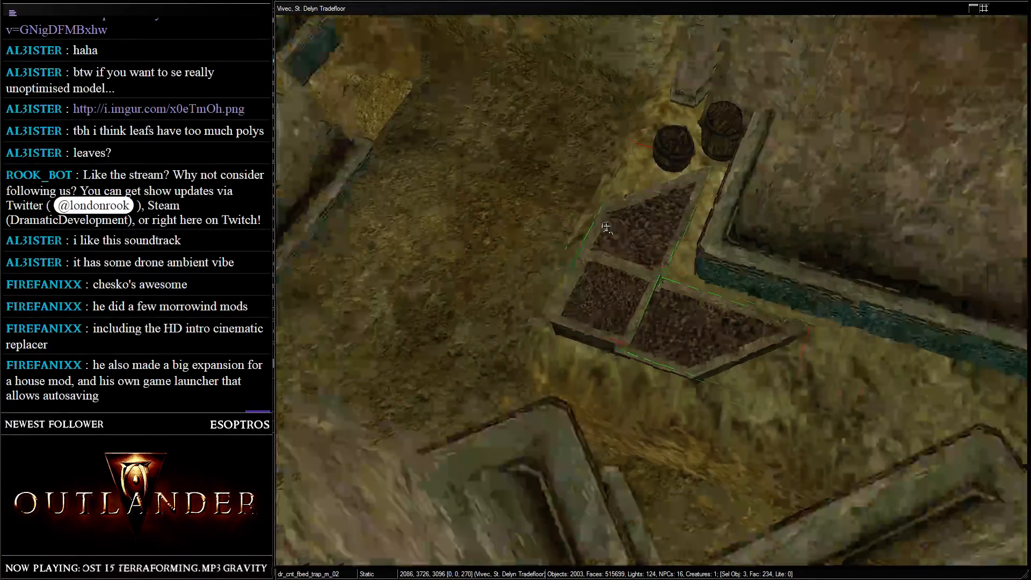
pyautogui.keyDown('shift'); pyautogui.moveTo(605, 227); pyautogui.dragTo(539, 302, button='middle'); pyautogui.keyUp('shift')
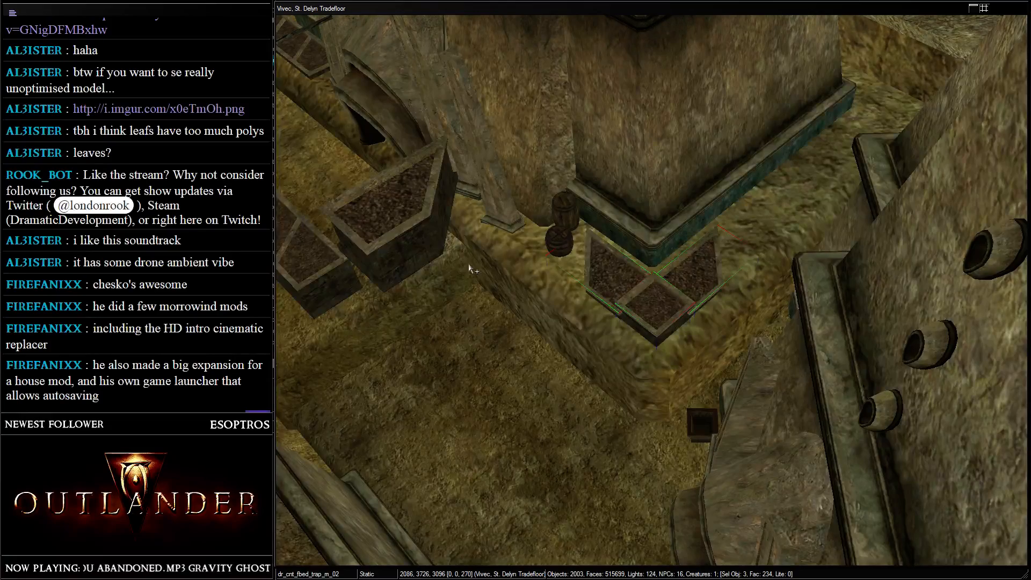
# - Drop the hovering spare trapezoid bed onto the ground in front of the building
pyautogui.click(365, 199)
pyautogui.moveTo(361, 204); pyautogui.dragTo(594, 279, button='middle')
pyautogui.press('shift')
pyautogui.keyDown('ctrl'); pyautogui.click(428, 266); pyautogui.keyUp('ctrl')
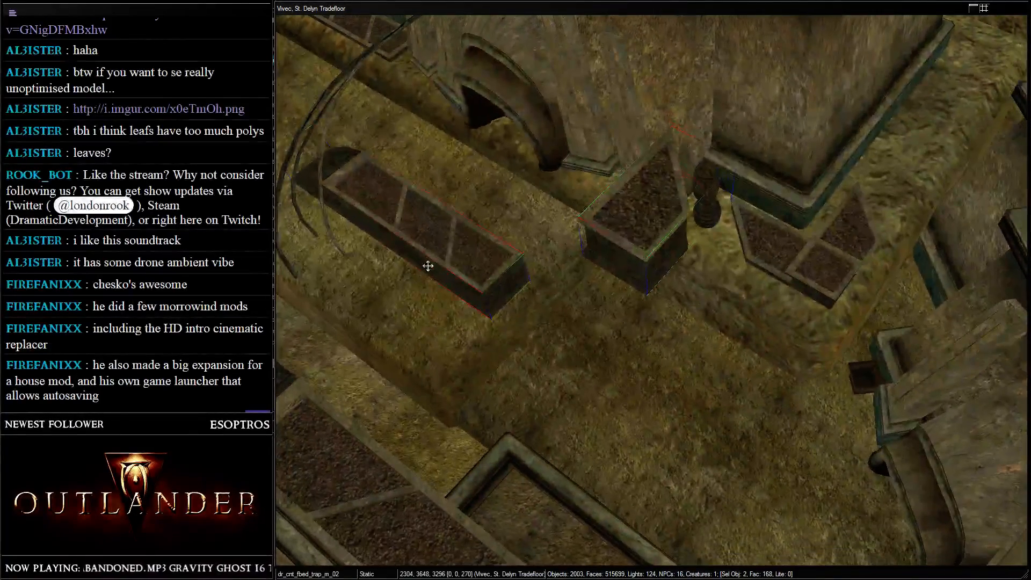
pyautogui.click(668, 346)
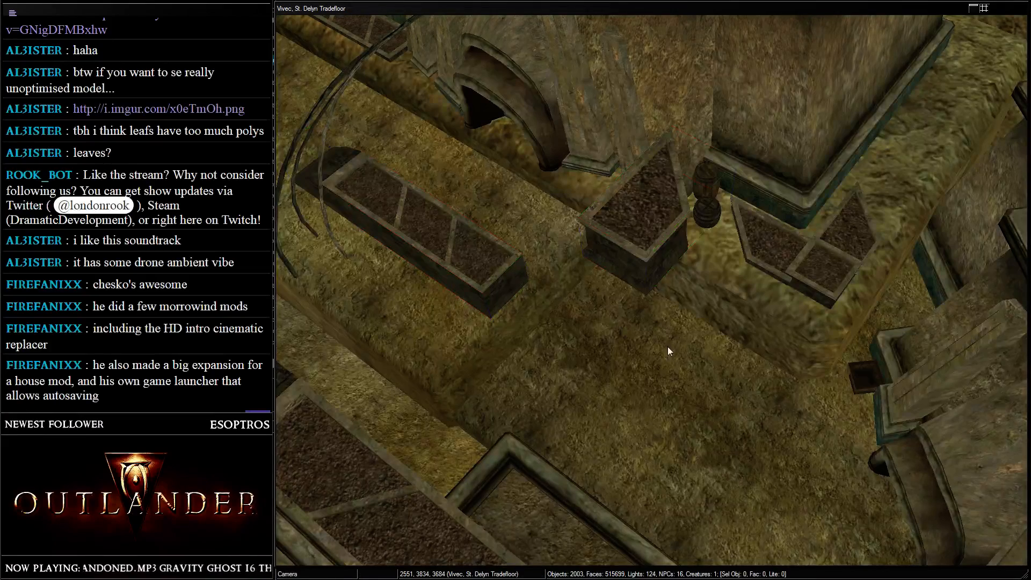
pyautogui.click(639, 242)
pyautogui.press('f')
pyautogui.moveTo(628, 358)
pyautogui.mouseDown()
pyautogui.moveTo(601, 324)
pyautogui.moveTo(628, 358)
pyautogui.mouseUp()
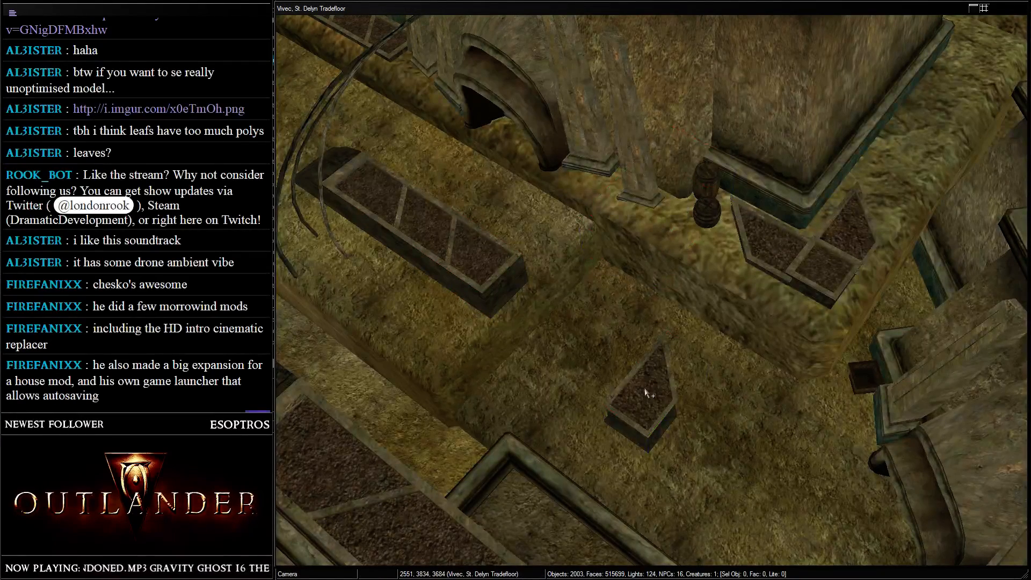
# - Rotate the spare trapezoid bed to 360 degrees and set it against the pillars beside the arched doorway at about 2166, 3471, 3087
pyautogui.click(646, 389)
pyautogui.moveTo(653, 415); pyautogui.dragTo(486, 115)
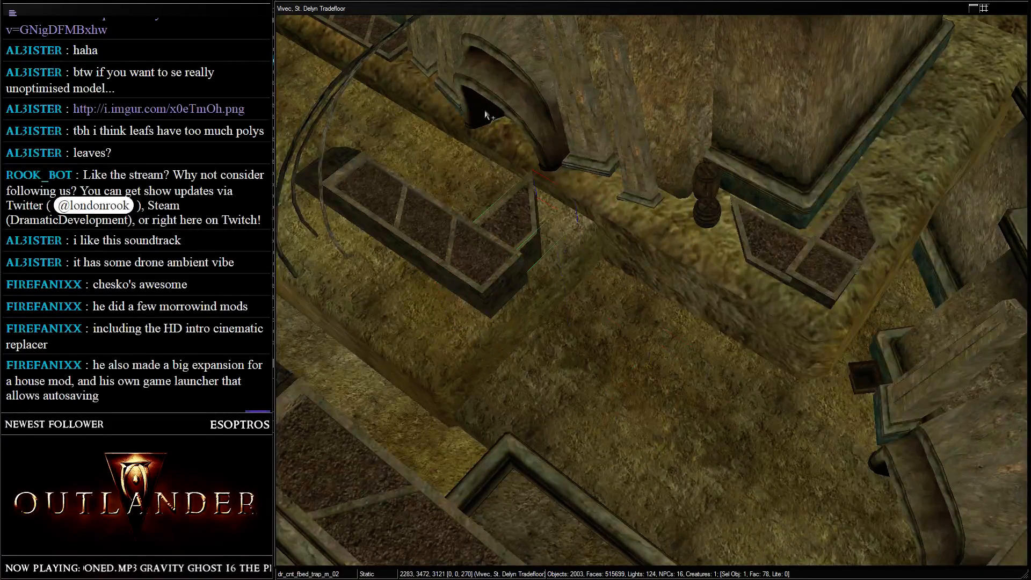
pyautogui.keyDown('shift'); pyautogui.moveTo(485, 115); pyautogui.dragTo(568, 283, button='middle'); pyautogui.keyUp('shift')
pyautogui.scroll(3, 568, 283)
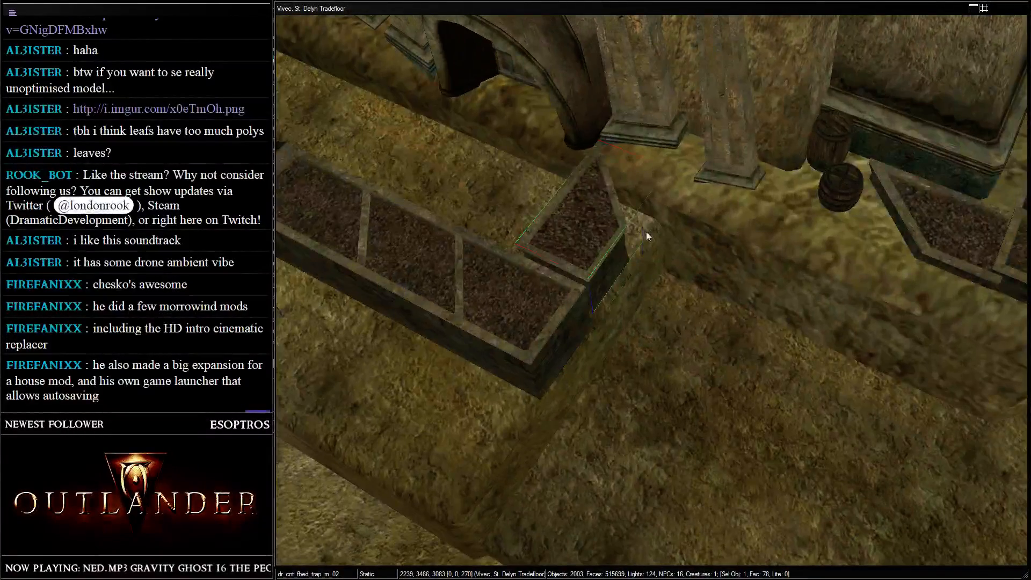
pyautogui.moveTo(633, 246); pyautogui.dragTo(663, 211)
pyautogui.moveTo(663, 211); pyautogui.dragTo(59, 274, button='right')
pyautogui.moveTo(596, 250); pyautogui.dragTo(591, 257, button='right')
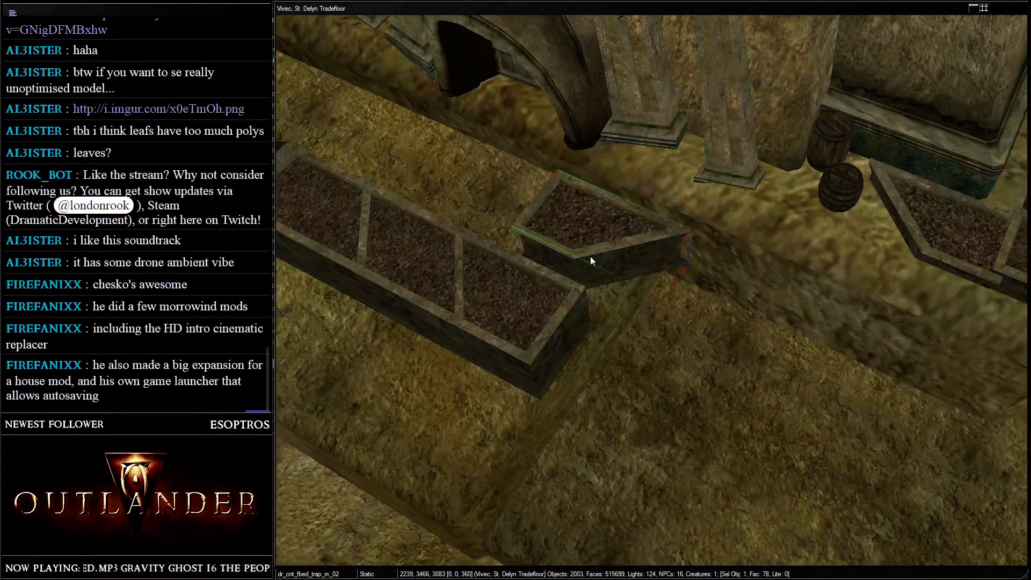
pyautogui.moveTo(591, 256); pyautogui.dragTo(617, 183)
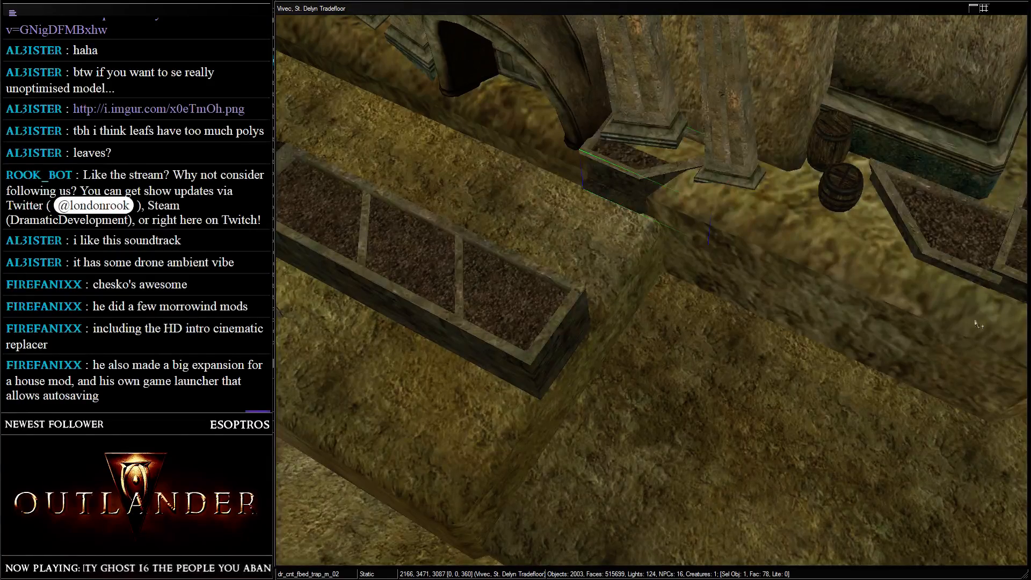
# - Move the dr_cnt_fbed_wedge_l_01 long bed to the building corner, rotate it to 180 degrees and align it with the corner bed at 2014, 3724, 3098
pyautogui.scroll(-3, 975, 324)
pyautogui.keyDown('shift'); pyautogui.moveTo(911, 357); pyautogui.dragTo(548, 265, button='middle'); pyautogui.keyUp('shift')
pyautogui.press('d')
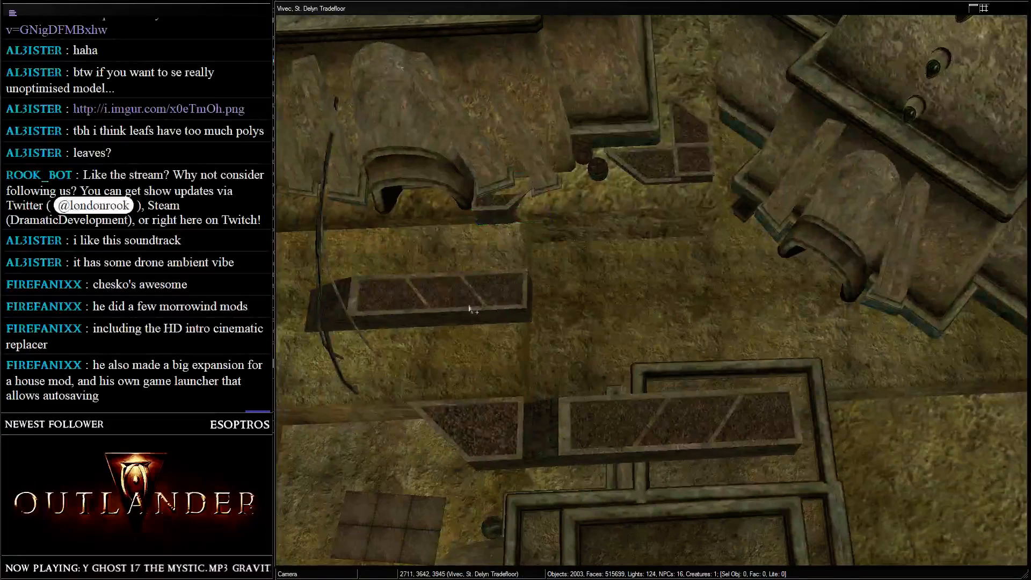
pyautogui.moveTo(513, 303); pyautogui.dragTo(749, 93)
pyautogui.moveTo(749, 92); pyautogui.dragTo(728, 250, button='middle')
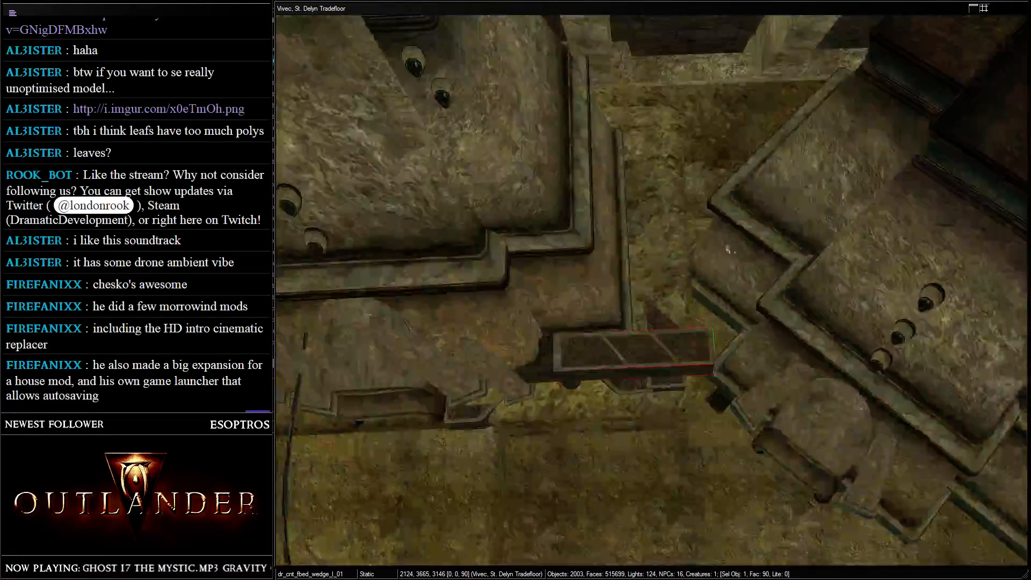
pyautogui.moveTo(668, 372); pyautogui.dragTo(631, 380, button='right')
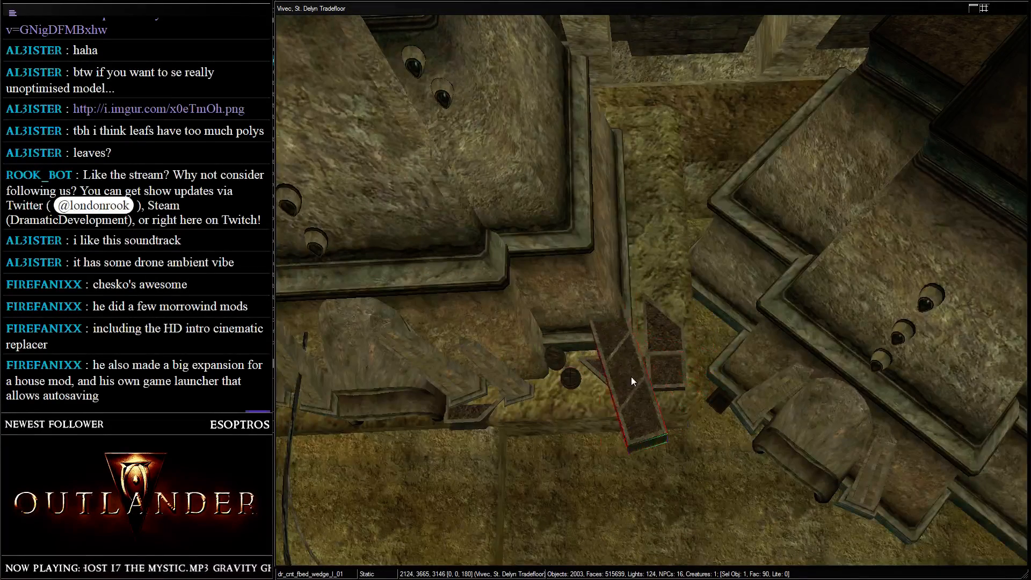
pyautogui.moveTo(617, 395); pyautogui.dragTo(691, 307)
pyautogui.keyDown('shift'); pyautogui.moveTo(691, 307); pyautogui.dragTo(560, 313, button='middle'); pyautogui.keyUp('shift')
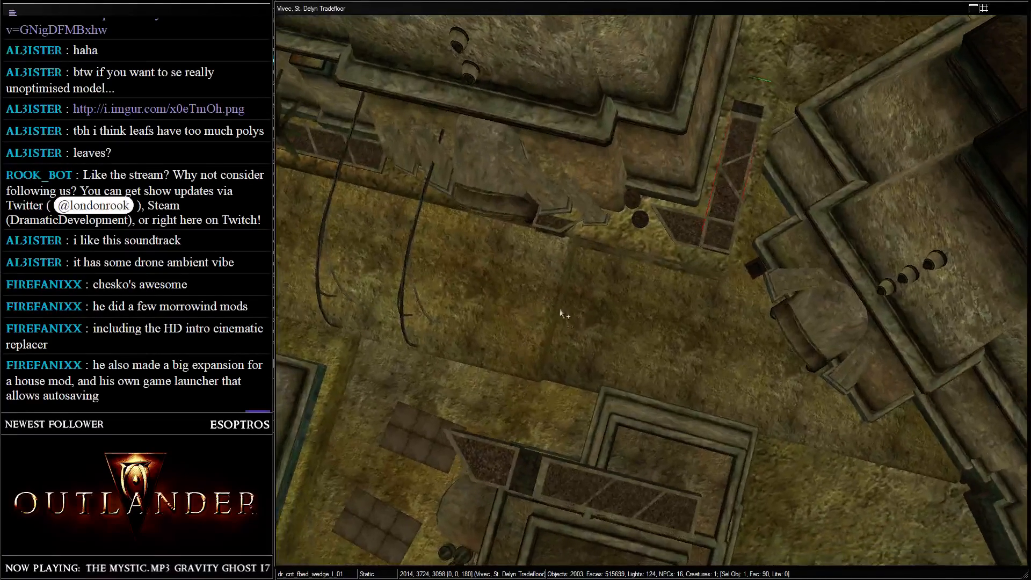
# - Move the dr_cnt_fbed_wedge_l_02 long bed from the lower building onto the corner bed and rotate it to 180 degrees
pyautogui.scroll(-1, 560, 312)
pyautogui.moveTo(608, 459); pyautogui.dragTo(703, 261)
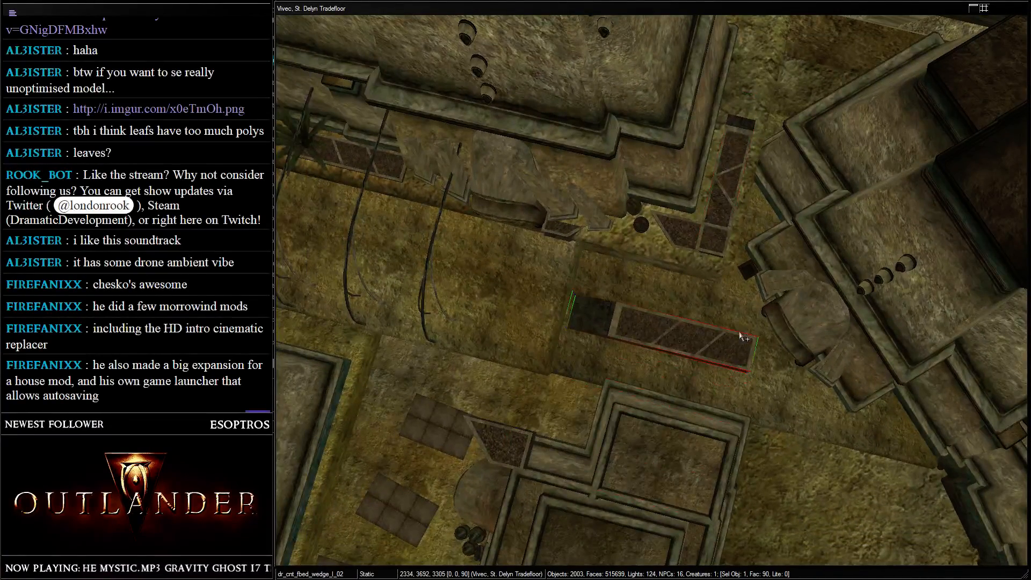
pyautogui.moveTo(720, 379); pyautogui.dragTo(260, 378, button='right')
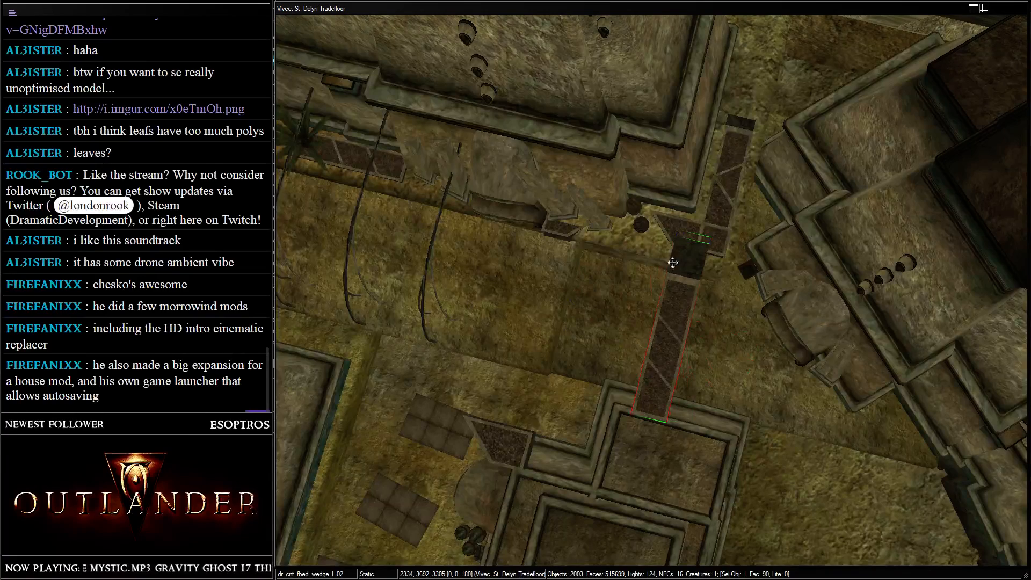
pyautogui.moveTo(673, 262); pyautogui.dragTo(744, 116)
pyautogui.moveTo(743, 163); pyautogui.dragTo(733, 201)
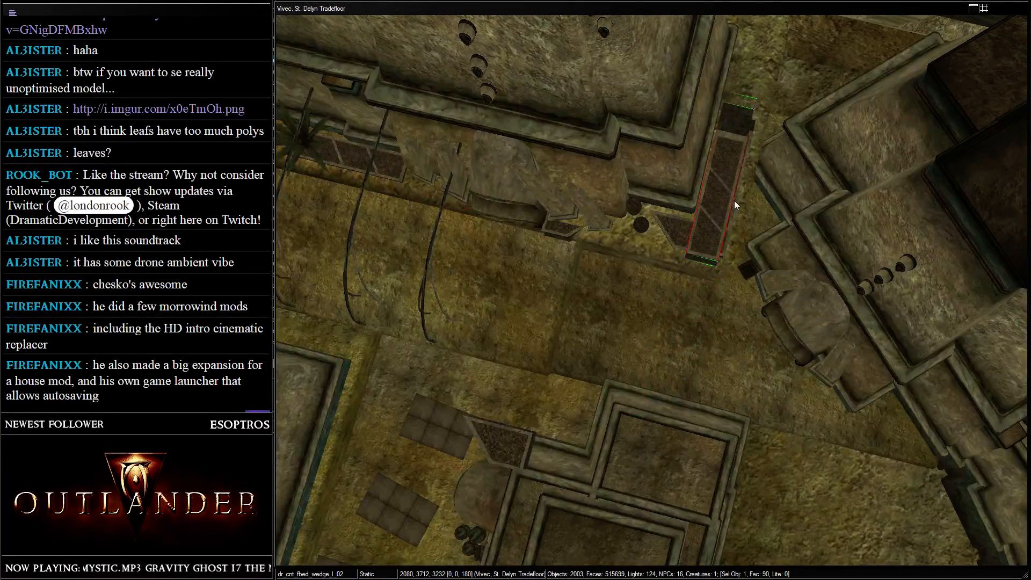
# - Pull the dr_cnt_fbed_wedge_l_01 long bed out of the corner and set the dr_cnt_fbed_wedge_l_02 bed in its place
pyautogui.moveTo(750, 132); pyautogui.dragTo(720, 350)
pyautogui.click(734, 169)
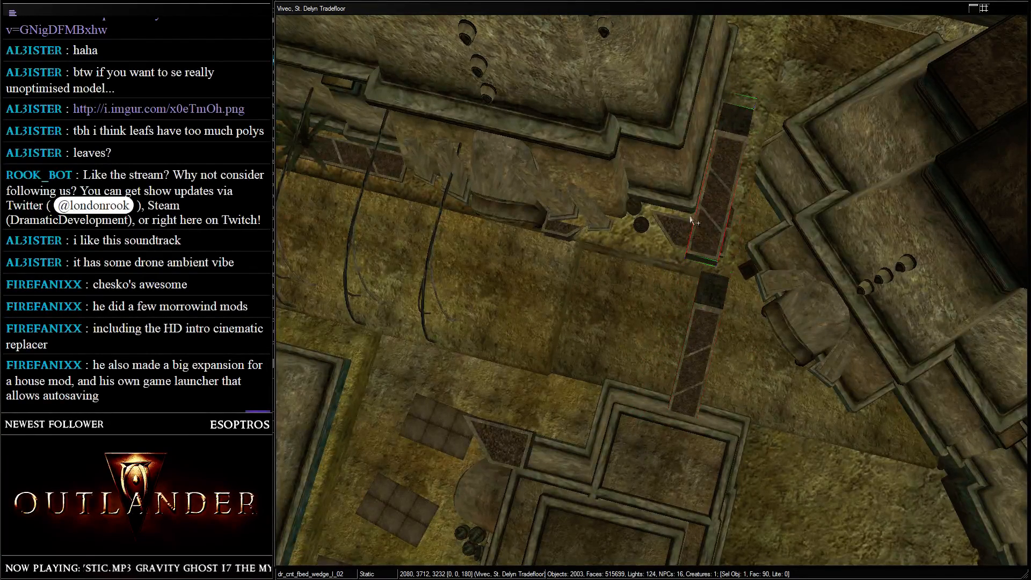
pyautogui.moveTo(698, 200); pyautogui.dragTo(726, 179)
pyautogui.moveTo(723, 239); pyautogui.dragTo(721, 246)
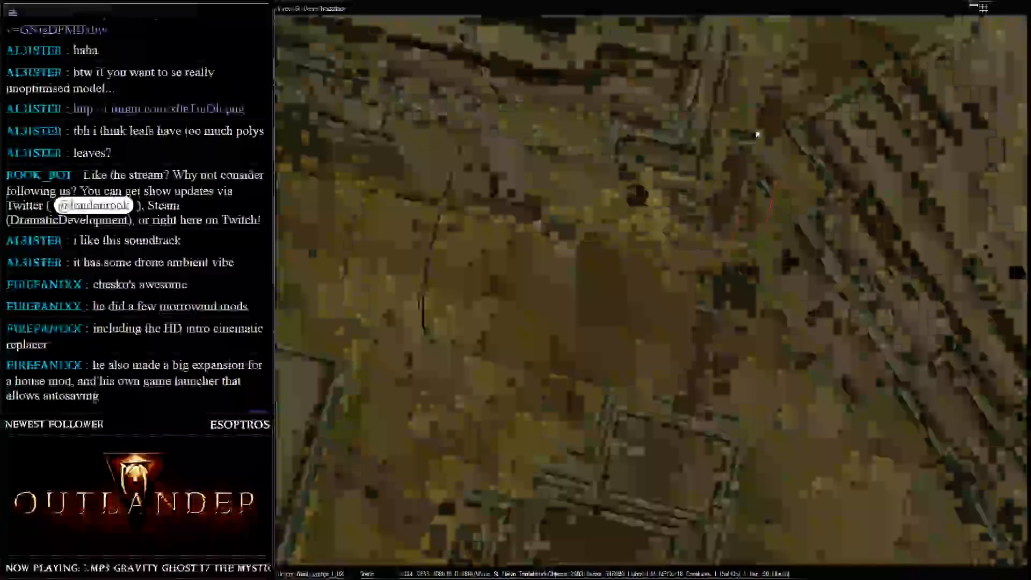
pyautogui.moveTo(757, 134); pyautogui.dragTo(725, 208, button='middle')
pyautogui.scroll(3, 724, 209)
pyautogui.scroll(3, 725, 209)
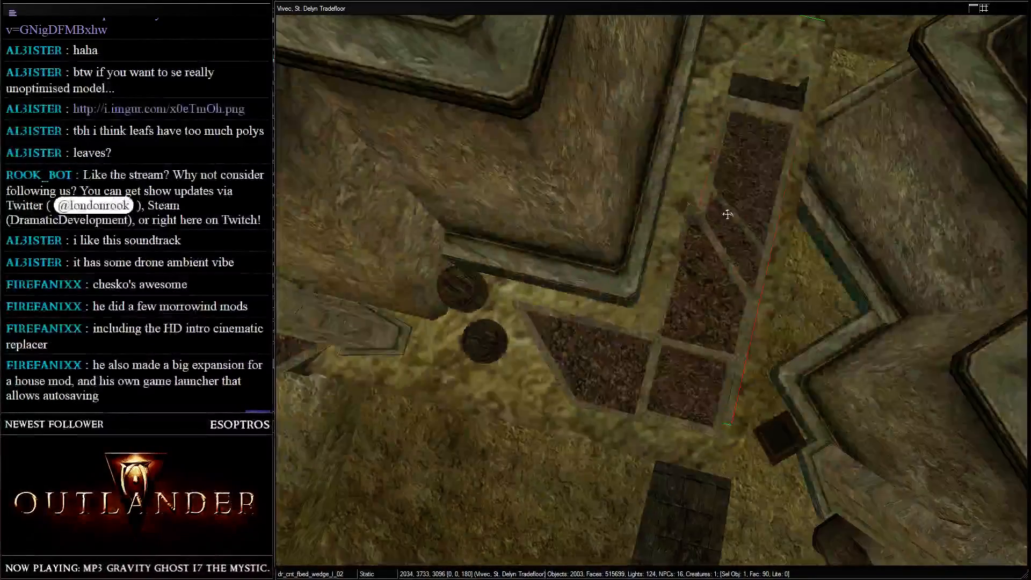
# - Align the dr_cnt_fbed_wedge_l_02 long bed with the corner bed at 2014, 3726, 3096
pyautogui.moveTo(727, 211); pyautogui.dragTo(716, 253)
pyautogui.keyDown('shift'); pyautogui.moveTo(716, 254); pyautogui.dragTo(485, 255, button='middle'); pyautogui.keyUp('shift')
pyautogui.scroll(3, 485, 256)
pyautogui.moveTo(485, 256); pyautogui.dragTo(481, 263)
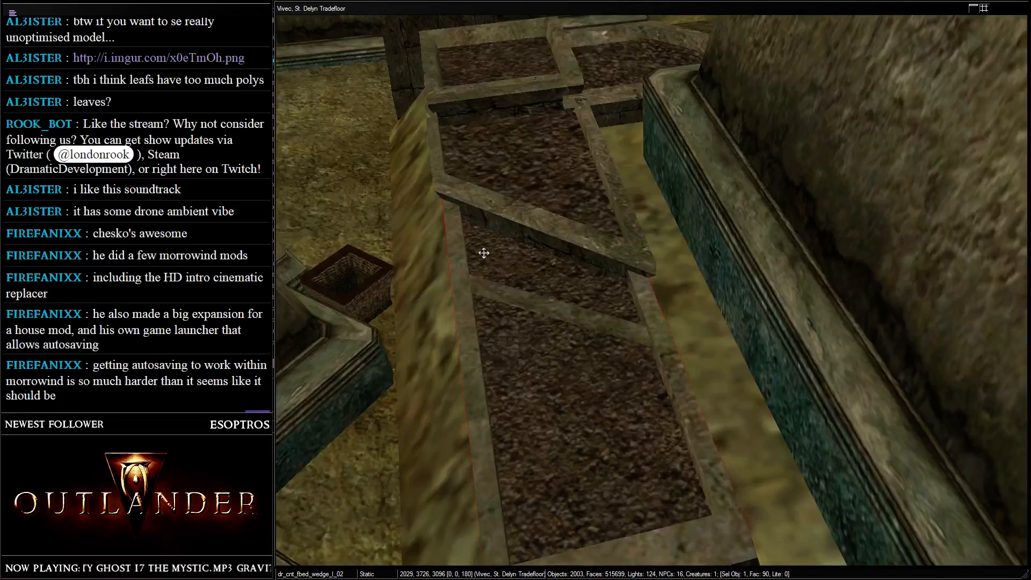
pyautogui.keyDown('shift'); pyautogui.moveTo(483, 248); pyautogui.dragTo(675, 278, button='middle'); pyautogui.keyUp('shift')
pyautogui.moveTo(675, 279); pyautogui.dragTo(677, 279)
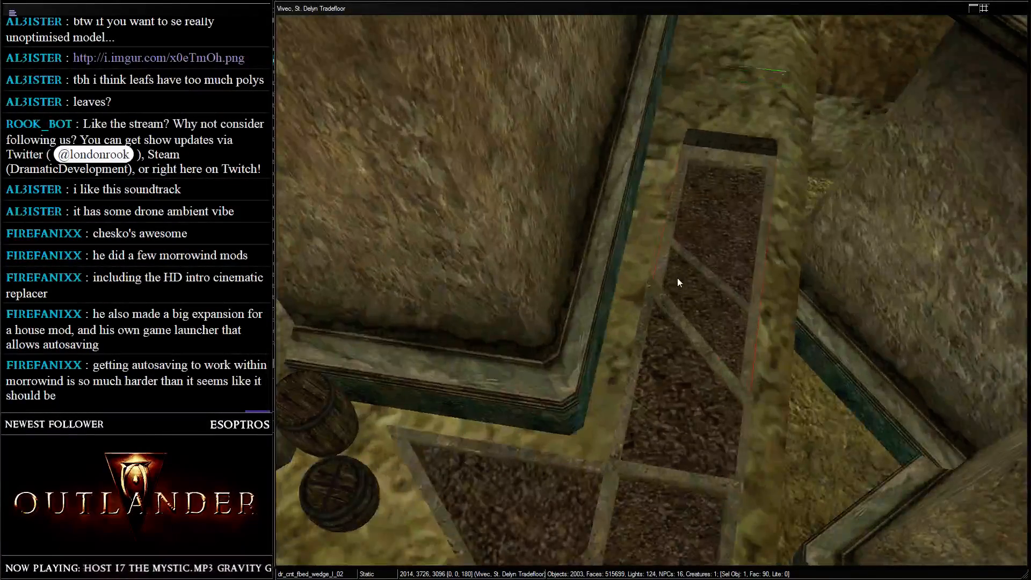
pyautogui.scroll(-3, 679, 282)
pyautogui.moveTo(683, 294)
pyautogui.mouseDown(button='middle')
pyautogui.moveTo(766, 266)
pyautogui.moveTo(688, 275)
pyautogui.mouseUp(button='middle')
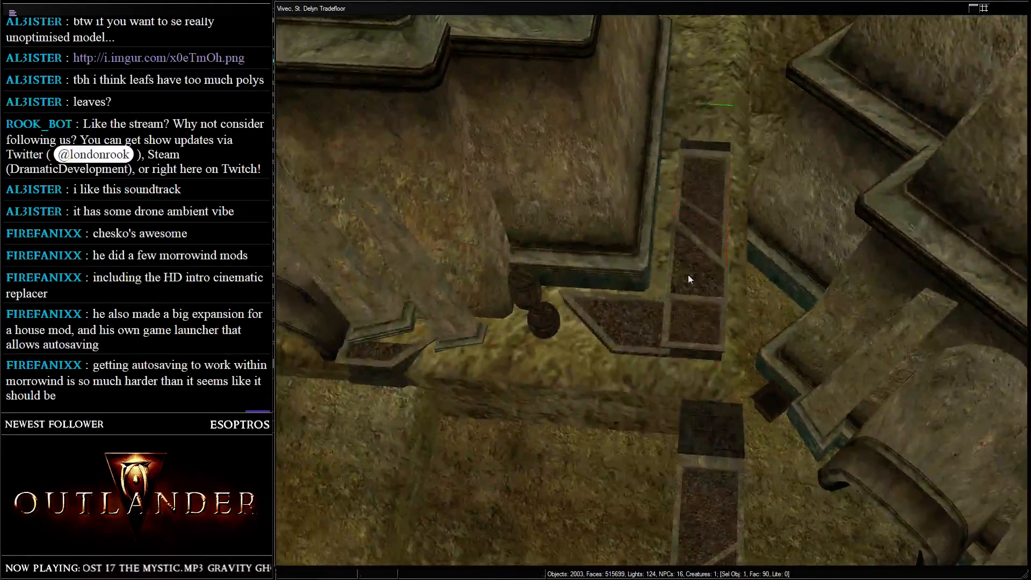
pyautogui.keyDown('ctrl'); pyautogui.click(626, 322); pyautogui.keyUp('ctrl')
pyautogui.keyDown('ctrl'); pyautogui.click(672, 292); pyautogui.keyUp('ctrl')
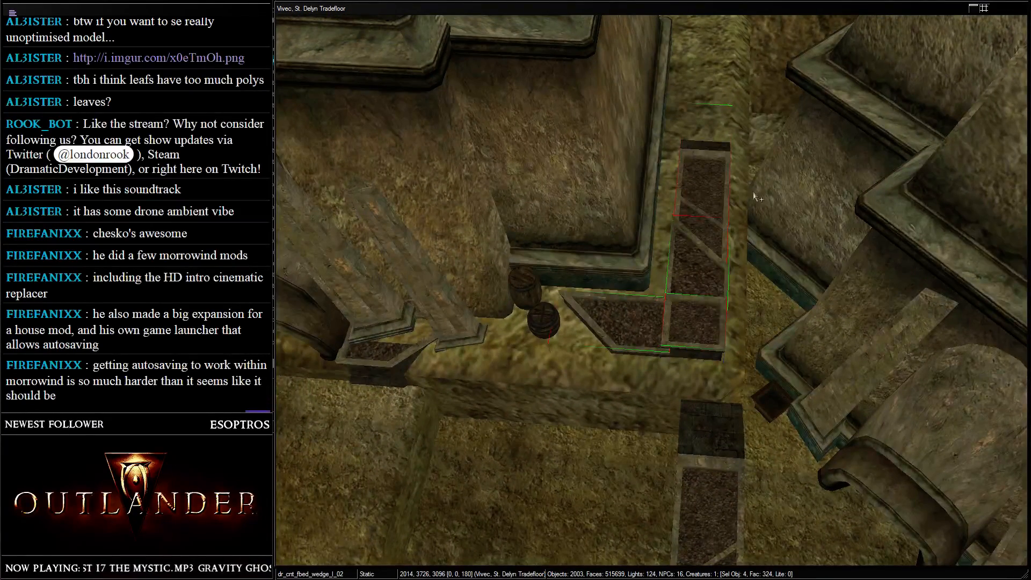
pyautogui.press('d')
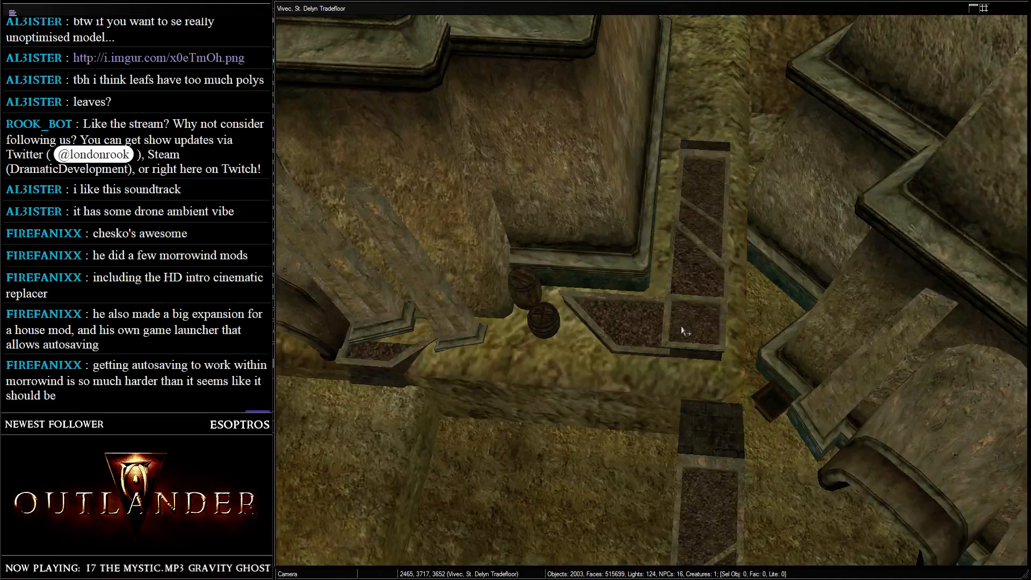
# - Duplicate the square dr_cnt_fbed_4side_m_01 corner bed and place the copy at the alley's far end at 1716, 3719, 3110
pyautogui.click(704, 334)
pyautogui.hotkey('ctrl', 'd')
pyautogui.moveTo(716, 311); pyautogui.dragTo(701, 125)
pyautogui.moveTo(701, 124); pyautogui.dragTo(658, 361, button='middle')
pyautogui.scroll(-2, 658, 361)
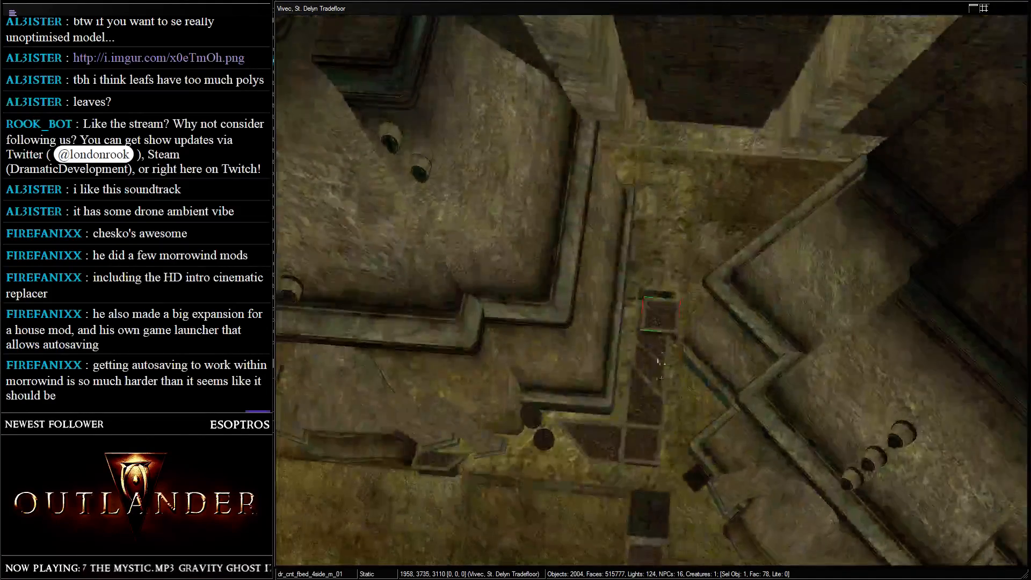
pyautogui.moveTo(656, 325); pyautogui.dragTo(664, 49)
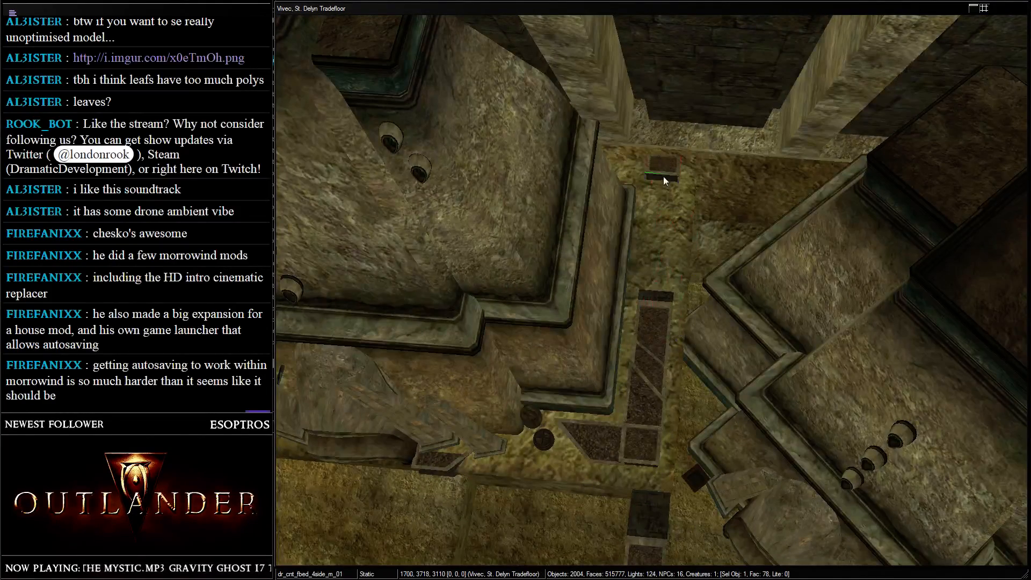
pyautogui.moveTo(663, 177); pyautogui.dragTo(663, 183)
# - Duplicate the dr_cnt_fbed_wedge_l_02 long bed, rotate the copy to 360 degrees and place it beside the far square bed at 1827, 3721, 3096
pyautogui.moveTo(663, 184); pyautogui.dragTo(662, 124, button='middle')
pyautogui.click(643, 270)
pyautogui.hotkey('ctrl', 'd')
pyautogui.moveTo(651, 281); pyautogui.dragTo(716, 147)
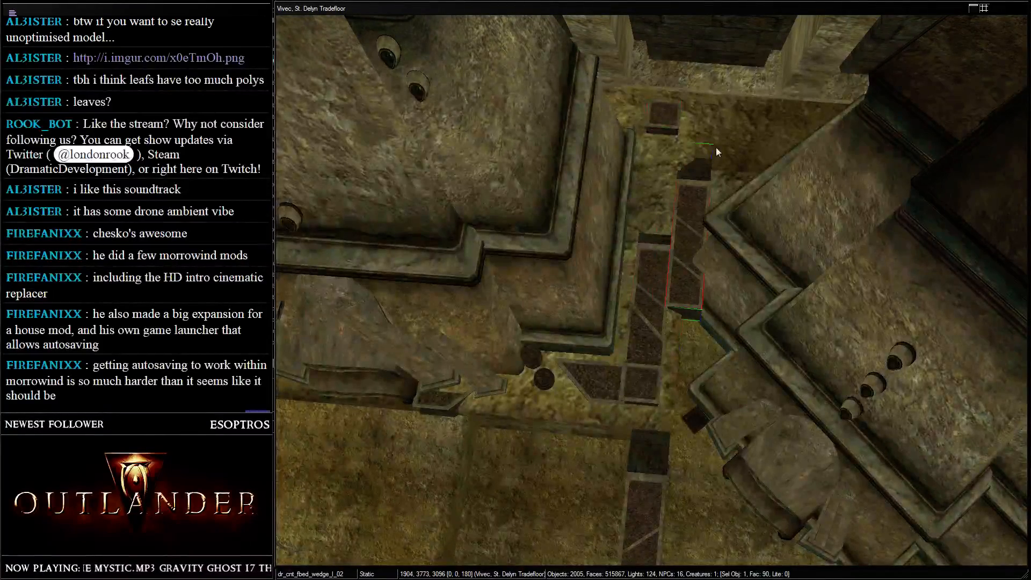
pyautogui.moveTo(698, 288); pyautogui.dragTo(281, 196, button='right')
pyautogui.moveTo(692, 240); pyautogui.dragTo(264, 236, button='right')
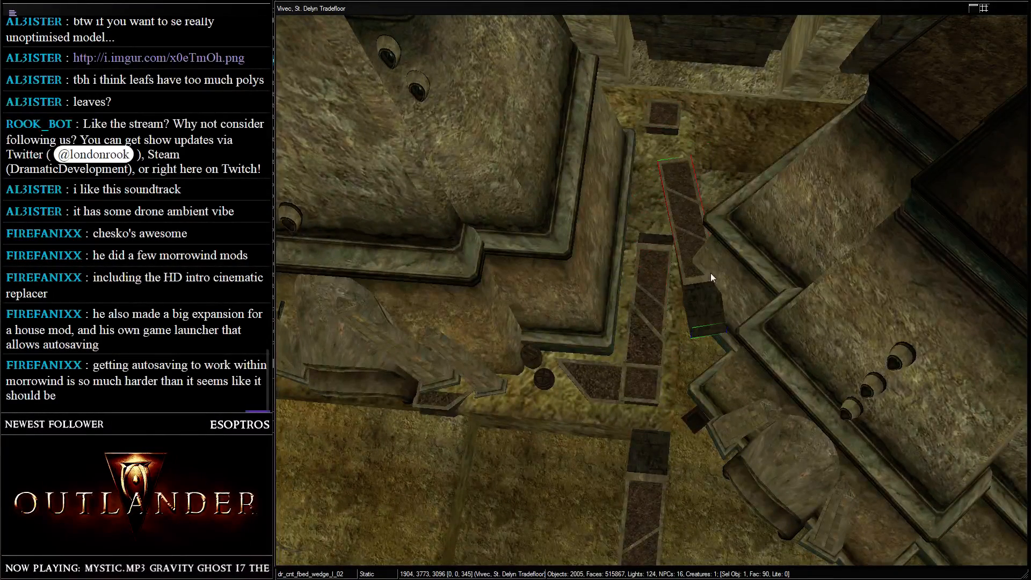
pyautogui.moveTo(710, 273); pyautogui.dragTo(640, 264, button='right')
pyautogui.moveTo(678, 184); pyautogui.dragTo(650, 130)
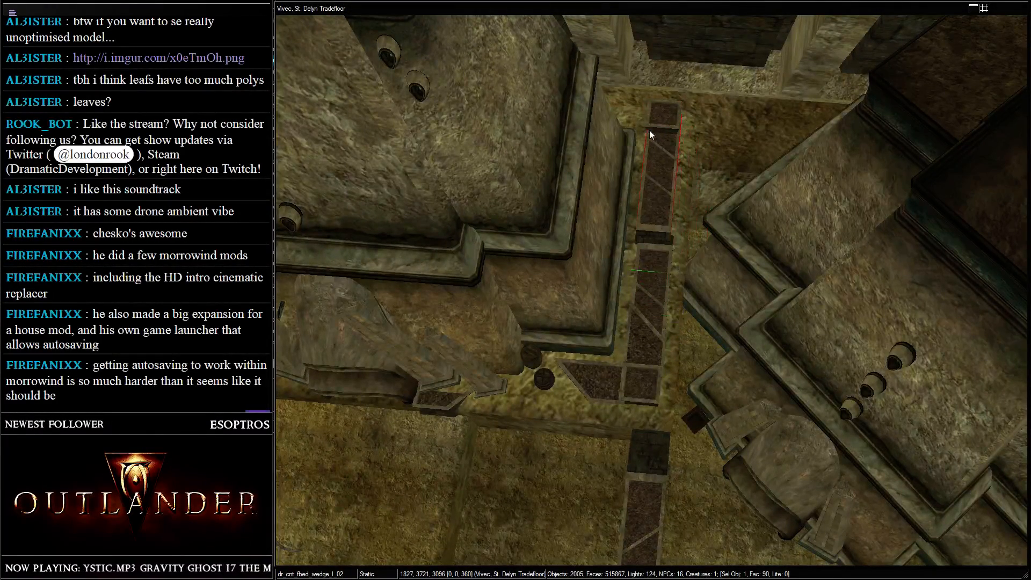
# - Align the copied long bed at 1829, 3726, 3096 and the far square bed with it at 1720, 3724, 3110
pyautogui.scroll(6, 648, 315)
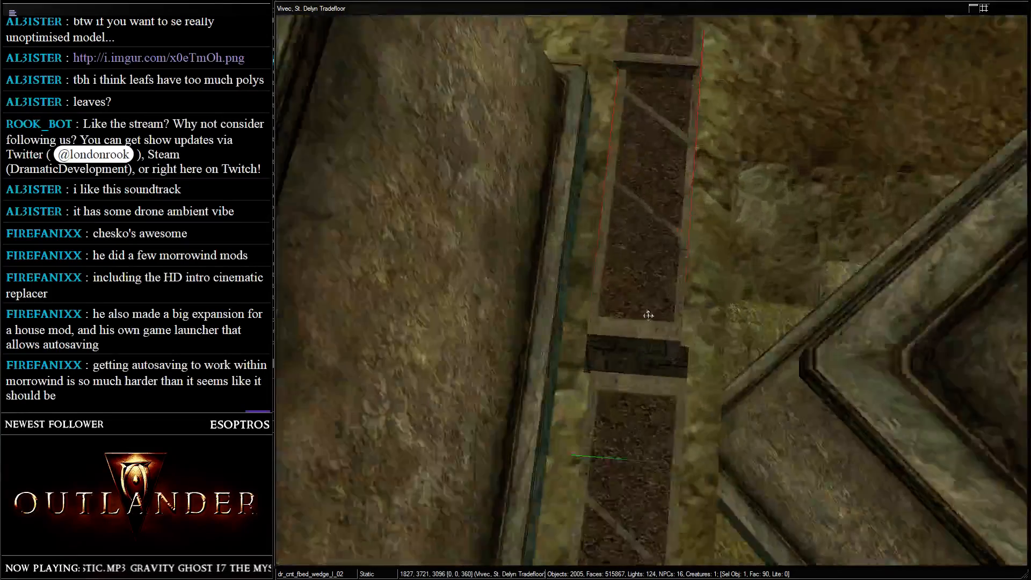
pyautogui.scroll(3, 648, 315)
pyautogui.moveTo(633, 331); pyautogui.dragTo(637, 346)
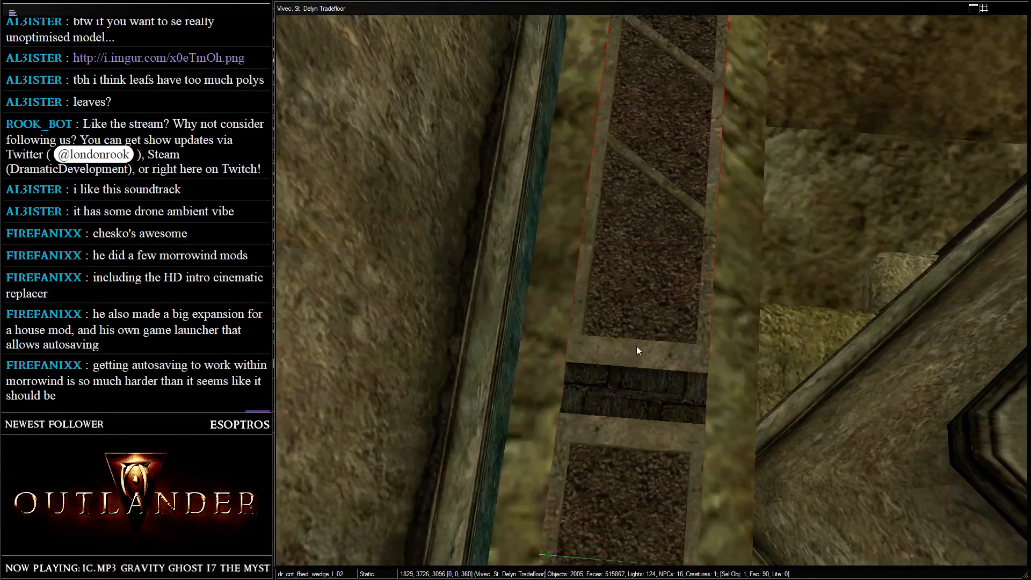
pyautogui.moveTo(661, 204); pyautogui.dragTo(661, 334, button='middle')
pyautogui.click(631, 245)
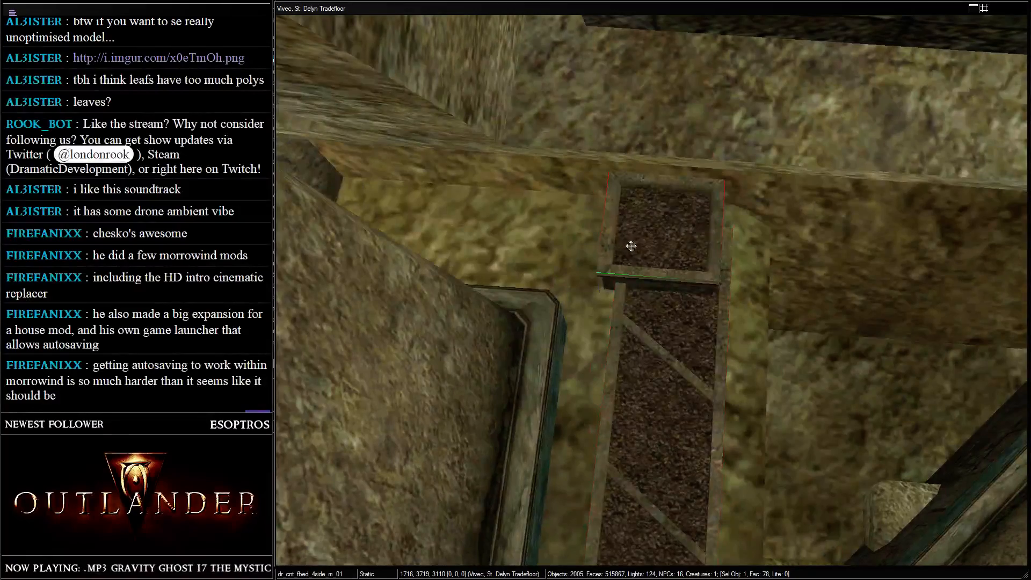
pyautogui.moveTo(630, 246); pyautogui.dragTo(646, 252)
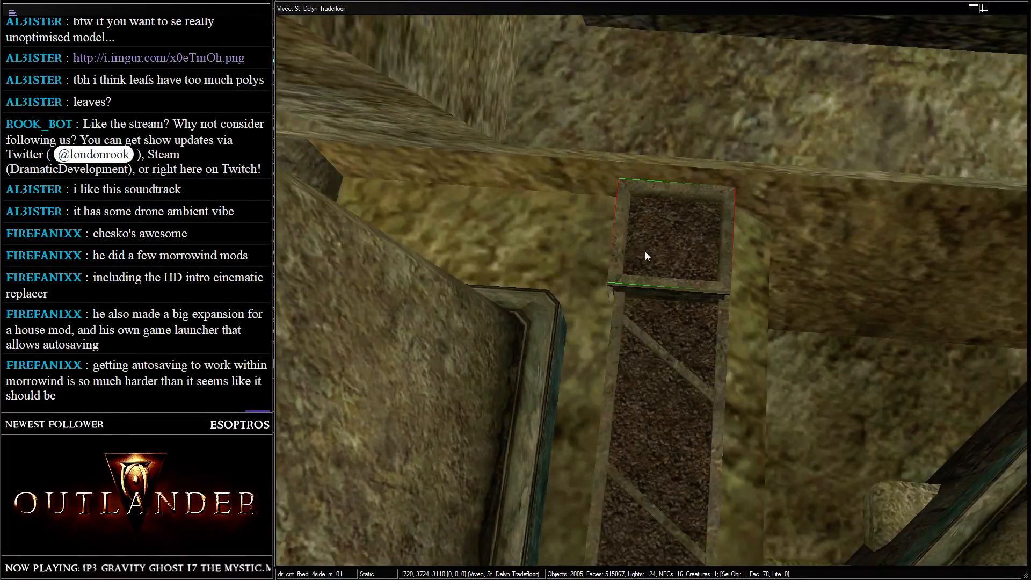
# - Move the spare dr_cnt_fbed_wedge_l_01 long bed sideways, clear of the corner arrangement
pyautogui.scroll(-4, 645, 256)
pyautogui.moveTo(709, 346); pyautogui.dragTo(681, 196, button='middle')
pyautogui.click(702, 462)
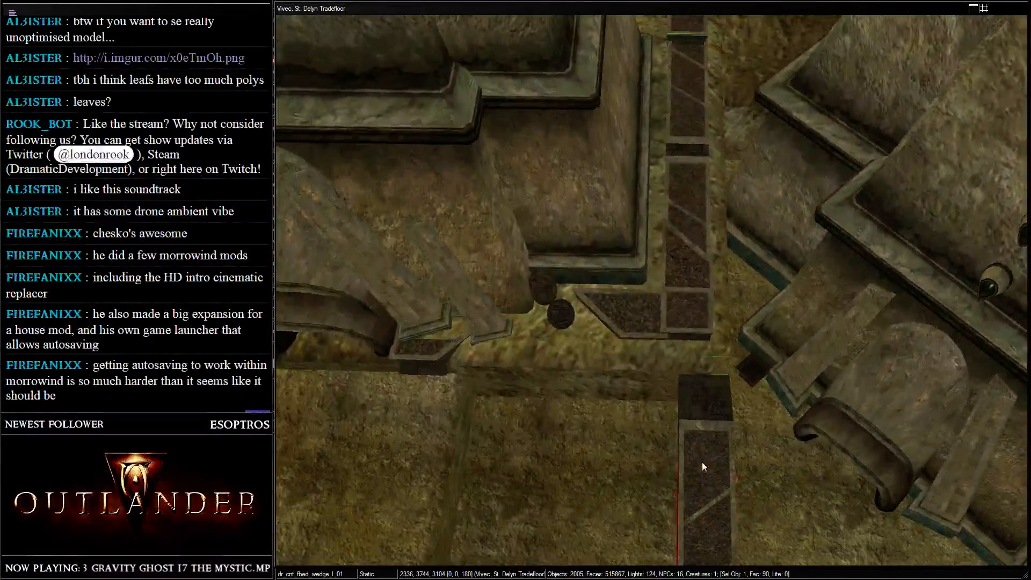
pyautogui.moveTo(705, 503); pyautogui.dragTo(789, 509)
pyautogui.click(686, 249)
pyautogui.moveTo(687, 249); pyautogui.dragTo(683, 348, button='middle')
pyautogui.click(640, 391)
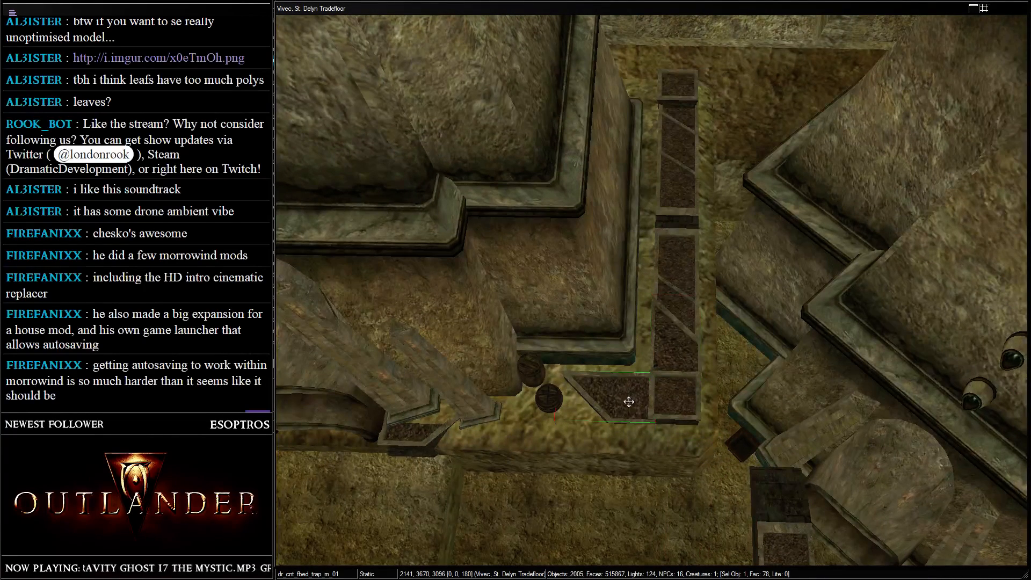
pyautogui.hotkey('ctrl', 'd')
pyautogui.moveTo(628, 401); pyautogui.dragTo(773, 75)
pyautogui.moveTo(724, 196); pyautogui.dragTo(929, 244, button='right')
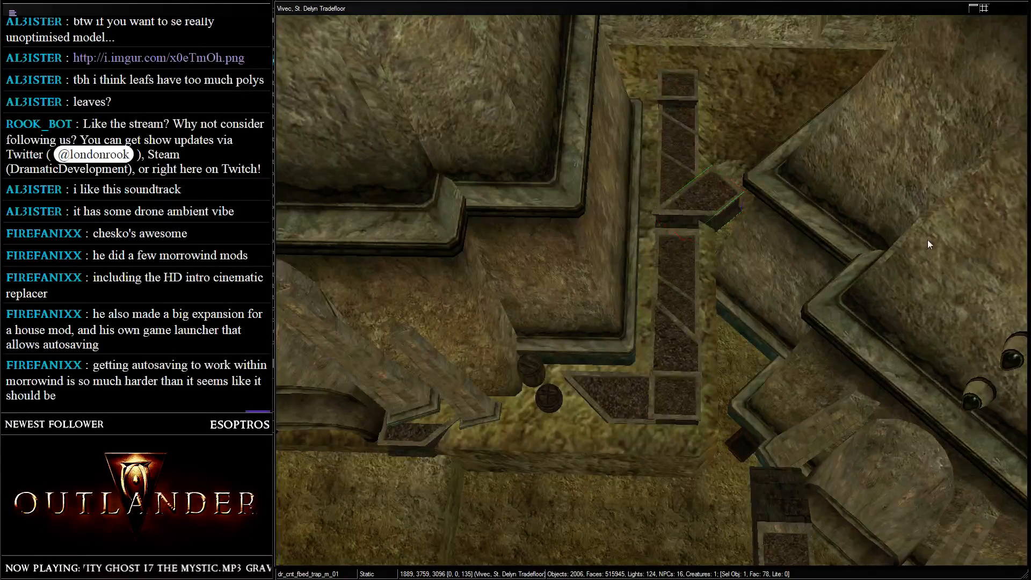
pyautogui.press('Delete')
pyautogui.click(676, 329)
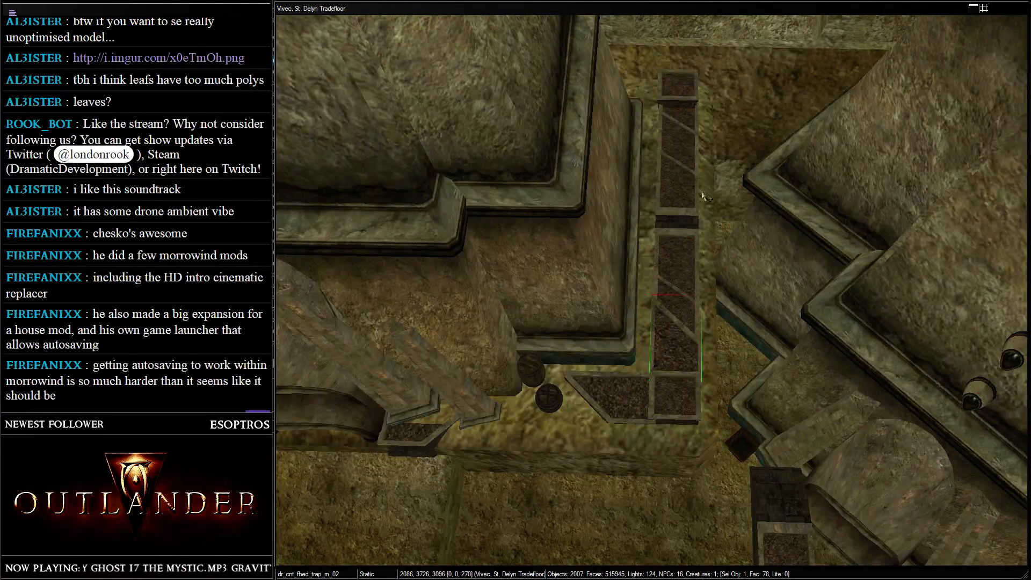
# - Duplicate the dr_cnt_fbed_trap_m_01 trapezoid bed, rotate the copy to 89 degrees and place it beside the far square bed at 1768, 3729, 3097
pyautogui.click(619, 403)
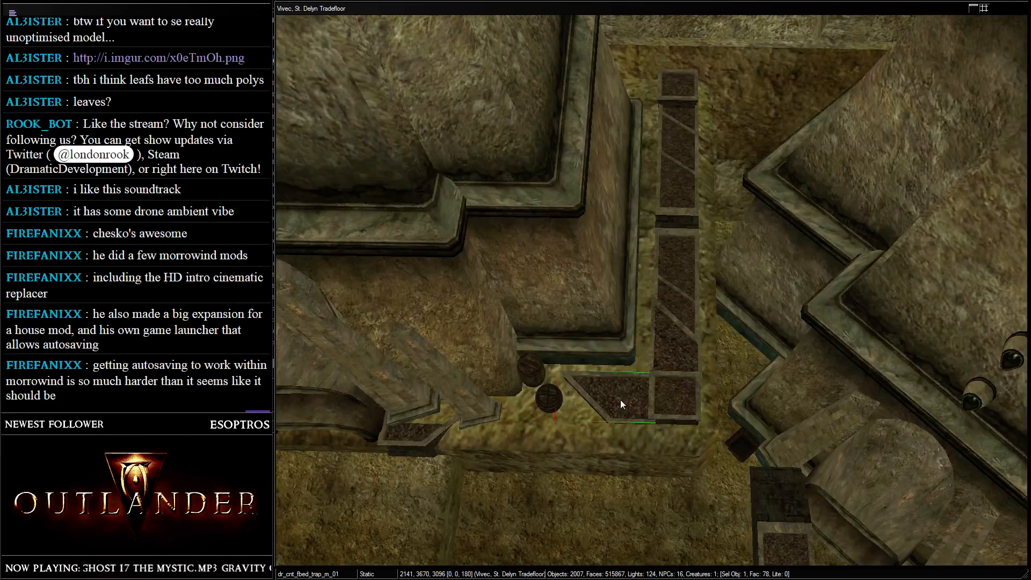
pyautogui.hotkey('ctrl', 'd')
pyautogui.press('Delete')
pyautogui.click(611, 402)
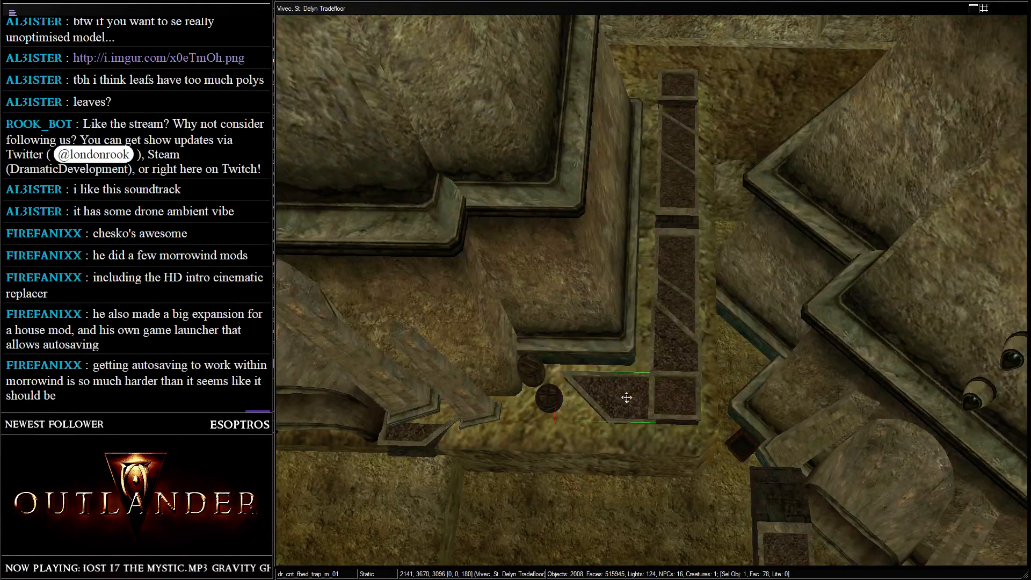
pyautogui.moveTo(626, 399); pyautogui.dragTo(676, 205)
pyautogui.moveTo(674, 166); pyautogui.dragTo(720, 167, button='right')
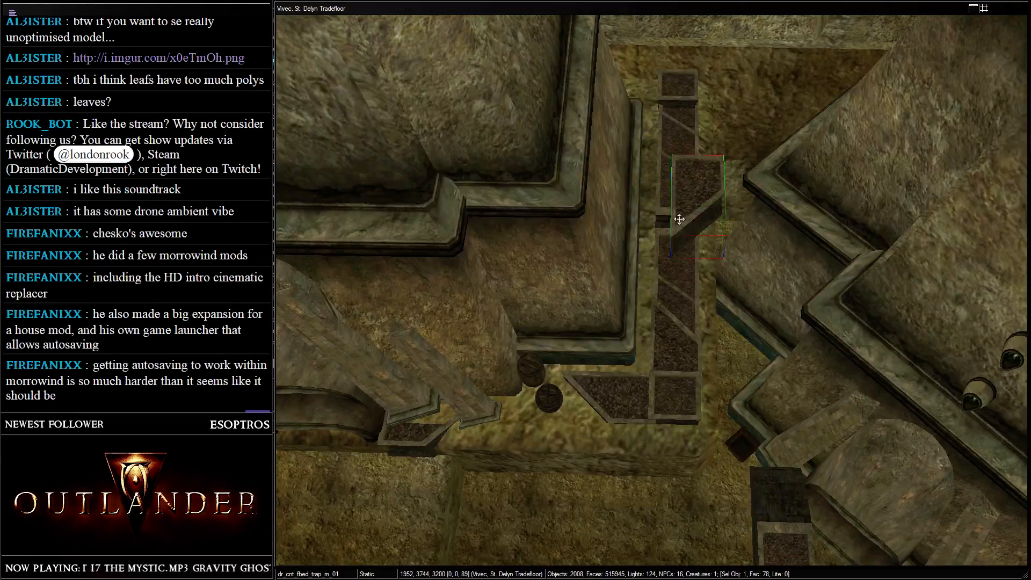
pyautogui.moveTo(679, 219); pyautogui.dragTo(675, 67)
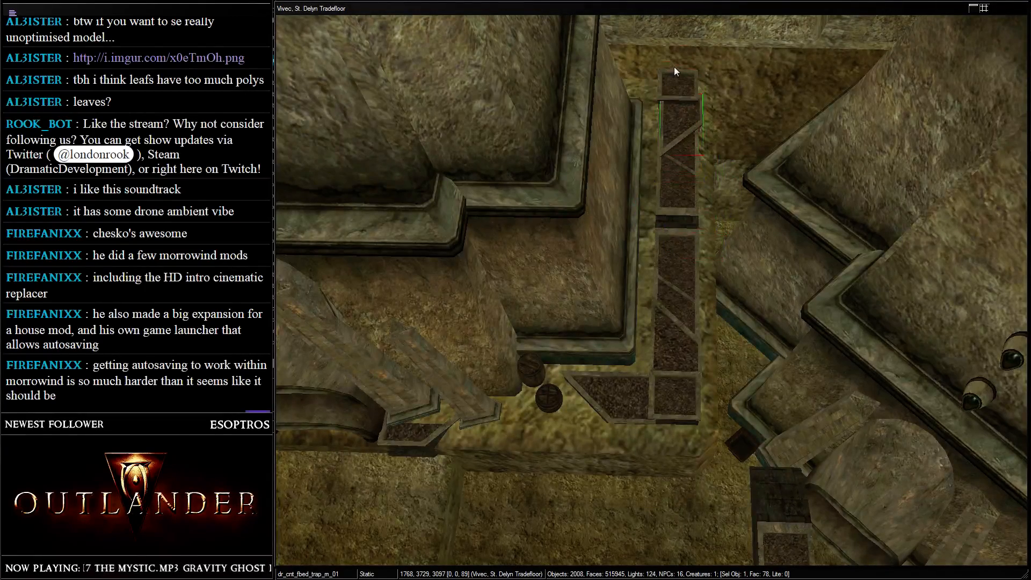
# - Fit the copied trapezoid bed against the far square bed at 1755, 3727, 3098
pyautogui.moveTo(674, 66); pyautogui.dragTo(648, 228, button='middle')
pyautogui.scroll(3, 649, 227)
pyautogui.moveTo(626, 285); pyautogui.dragTo(616, 270)
pyautogui.scroll(-3, 647, 361)
pyautogui.moveTo(646, 361); pyautogui.dragTo(667, 283, button='middle')
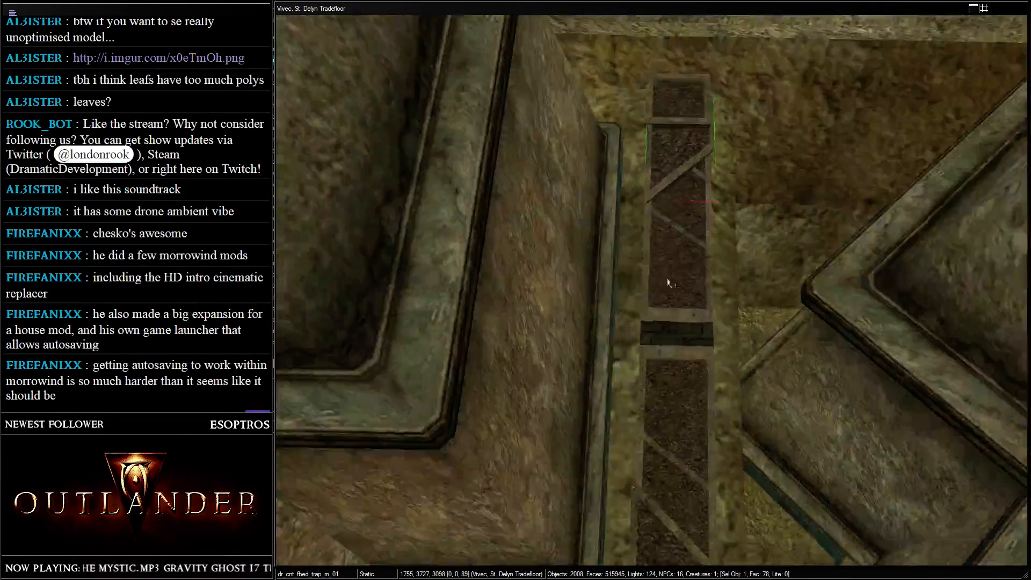
# - Replace the selected far long bed dr_cnt_fbed_wedge_l_02 with dr_cnt_fbed_wedge_l_01, limited to the selection only
pyautogui.click(669, 283)
pyautogui.click(298, 3)
pyautogui.click(316, 104)
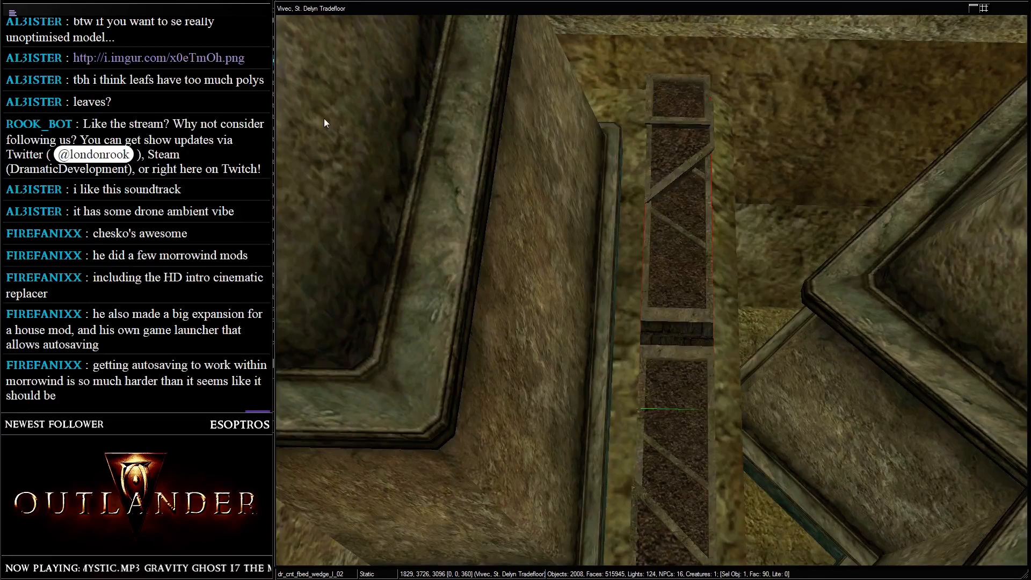
pyautogui.click(379, 25)
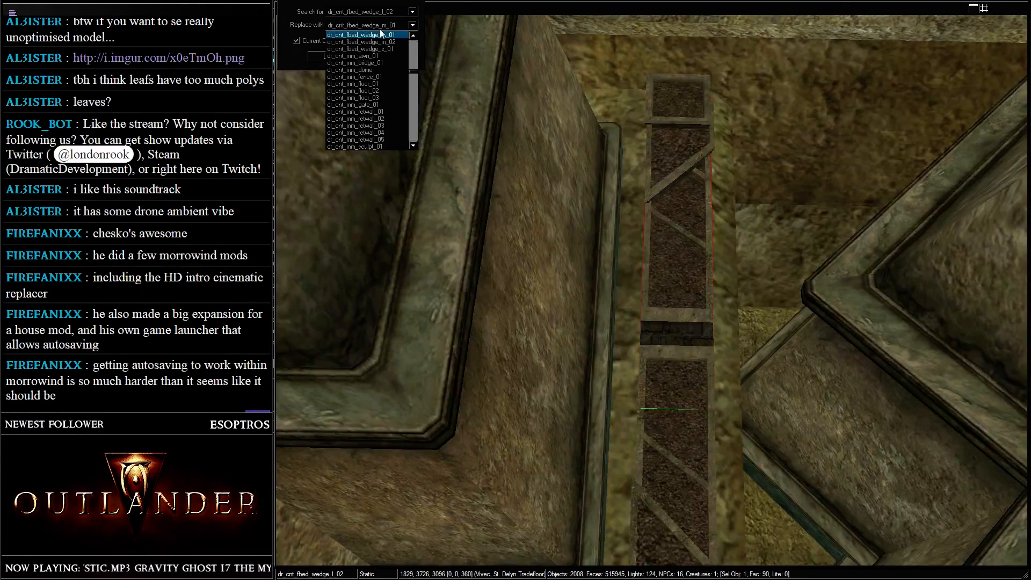
pyautogui.scroll(1, 395, 51)
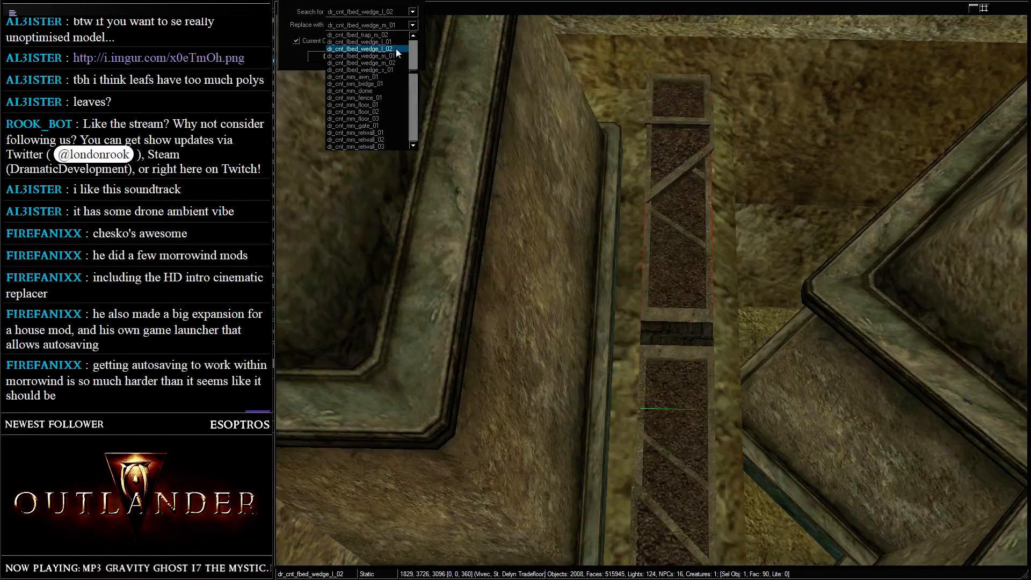
pyautogui.click(387, 41)
pyautogui.click(387, 41)
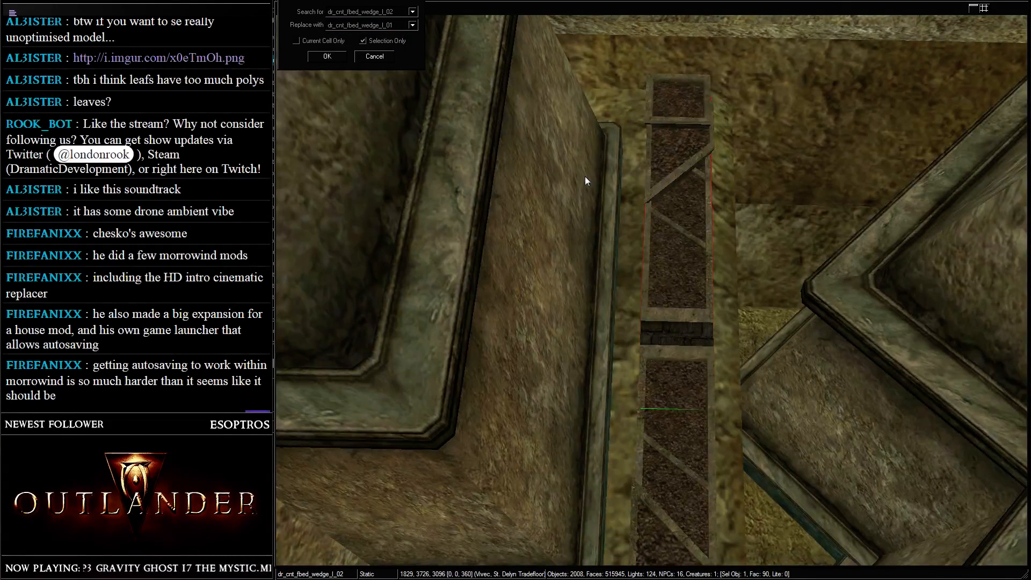
pyautogui.press('Return')
pyautogui.click(514, 306)
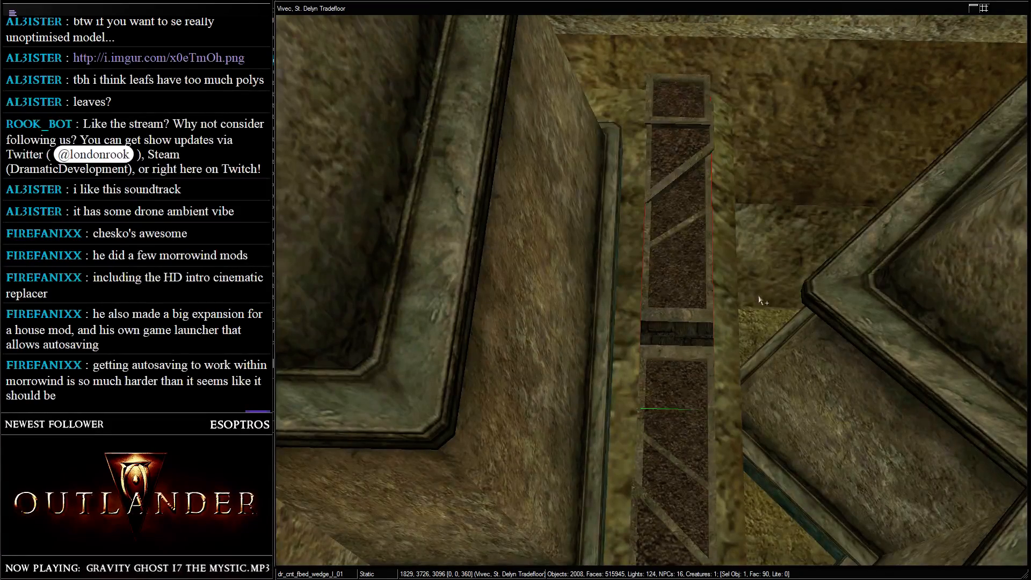
# - Duplicate the dr_cnt_fbed_trap_m_02 corner bed, move the copy over the far long bed at 1854, 3743, 3096 and rotate it to 180 degrees
pyautogui.click(813, 311)
pyautogui.scroll(-3, 813, 312)
pyautogui.keyDown('shift'); pyautogui.moveTo(837, 338); pyautogui.dragTo(677, 174, button='middle'); pyautogui.keyUp('shift')
pyautogui.click(644, 363)
pyautogui.click(694, 312)
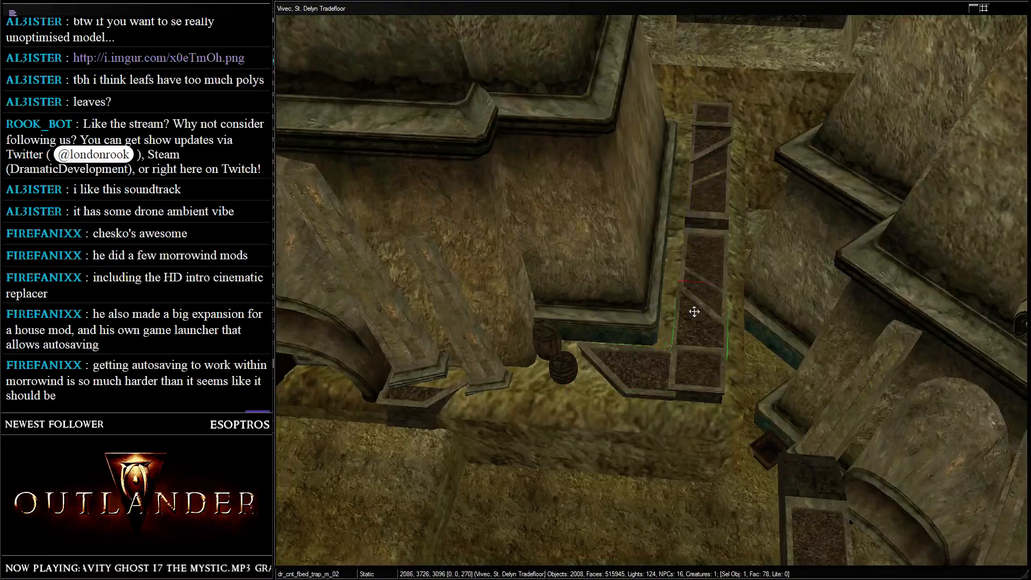
pyautogui.hotkey('ctrl', 'f')
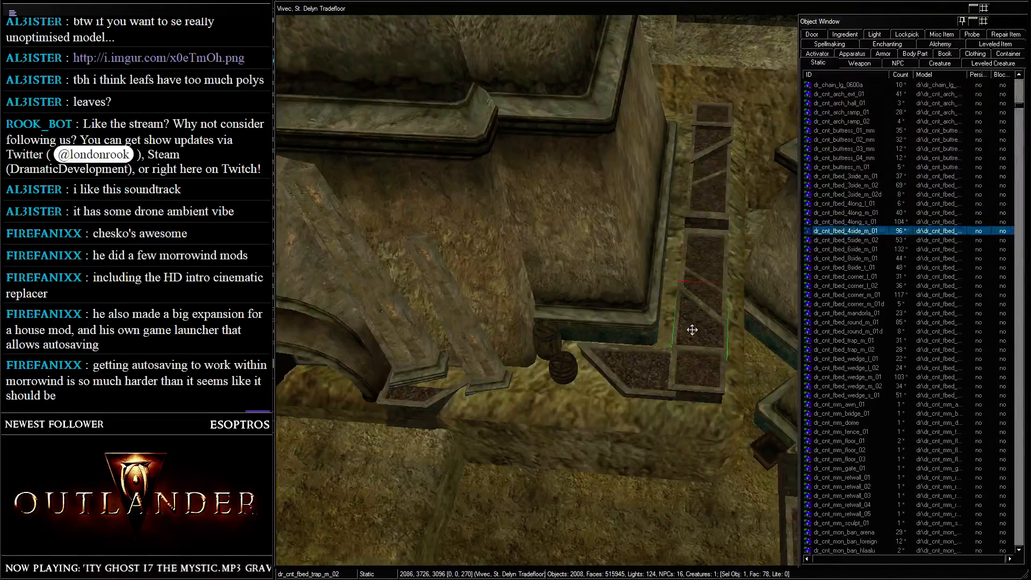
pyautogui.click(692, 330)
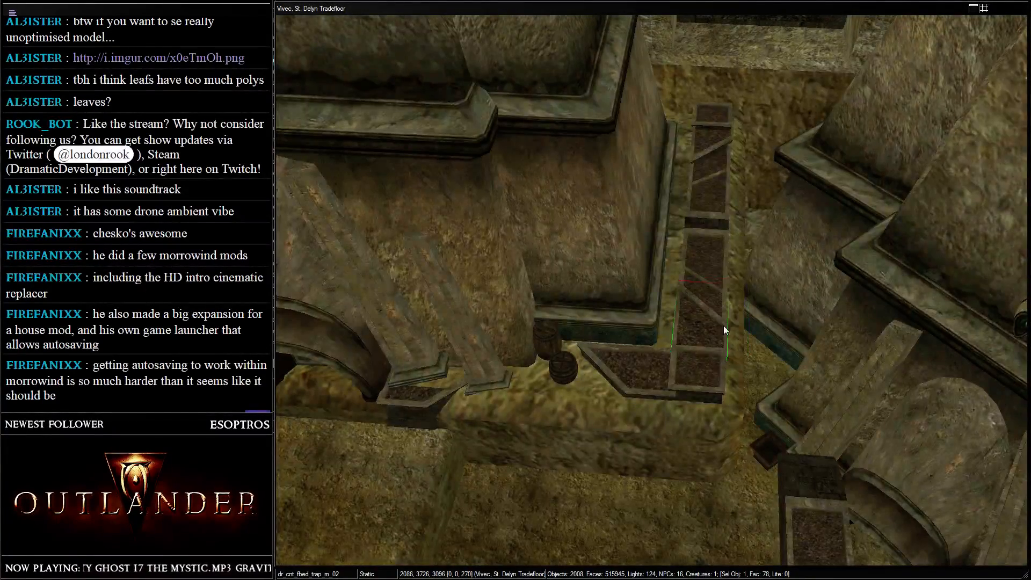
pyautogui.press('f')
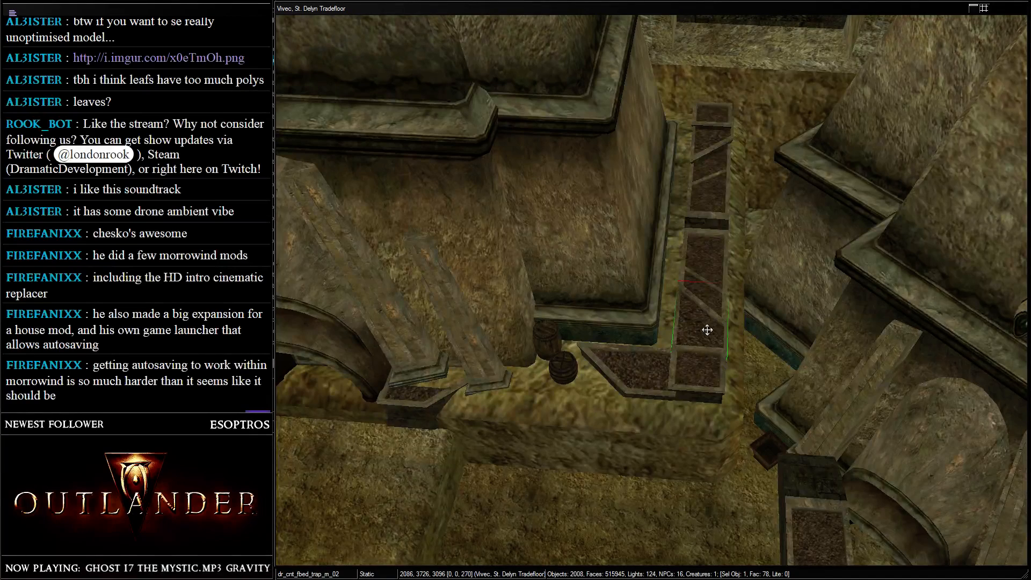
pyautogui.hotkey('ctrl', 'd')
pyautogui.moveTo(706, 329); pyautogui.dragTo(729, 197)
pyautogui.moveTo(729, 198); pyautogui.dragTo(978, 203, button='right')
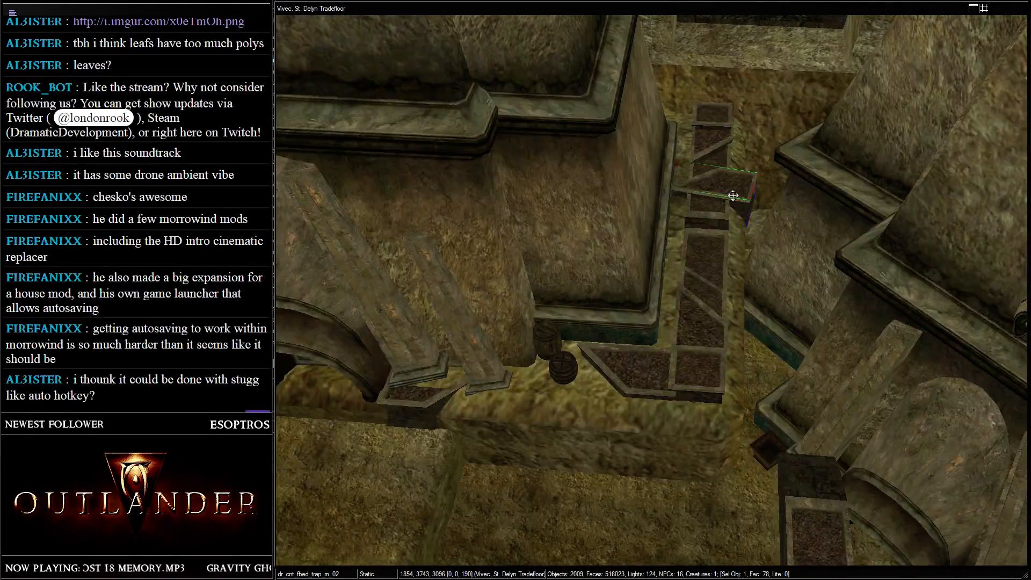
pyautogui.moveTo(733, 196); pyautogui.dragTo(825, 210, button='right')
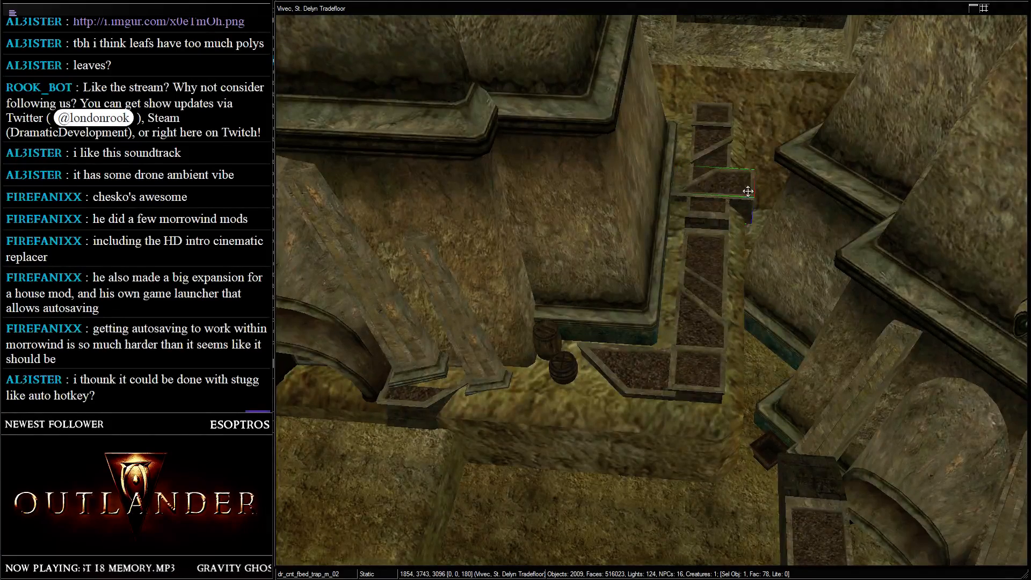
# - Fit the copied trapezoid bed against the side of the far end bed at 1716, 3683, 3096
pyautogui.moveTo(745, 194); pyautogui.dragTo(675, 78)
pyautogui.press('shift')
pyautogui.moveTo(701, 177); pyautogui.dragTo(736, 242)
pyautogui.scroll(3, 730, 177)
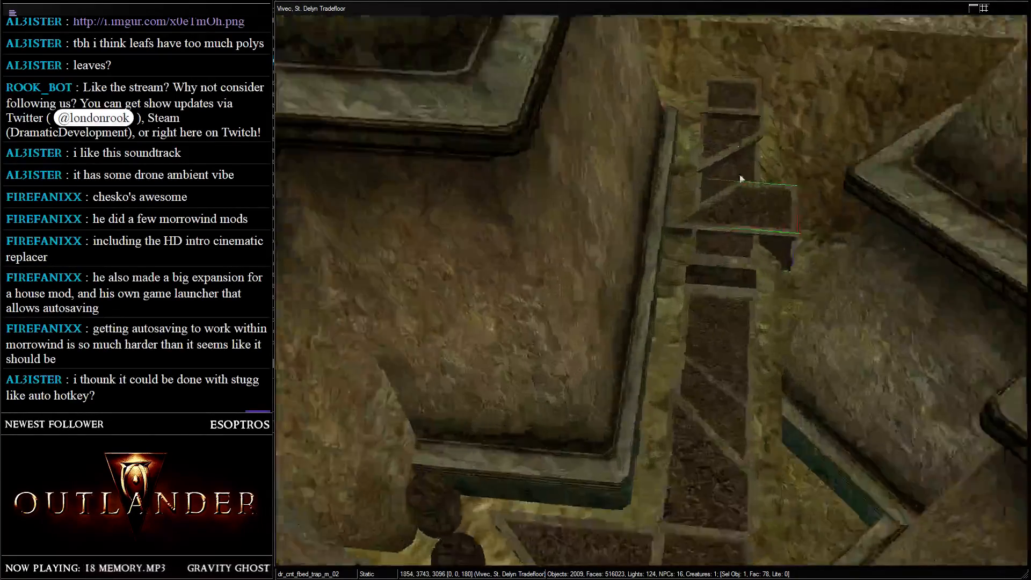
pyautogui.moveTo(750, 285); pyautogui.dragTo(660, 15)
pyautogui.press('shift')
pyautogui.scroll(3, 660, 15)
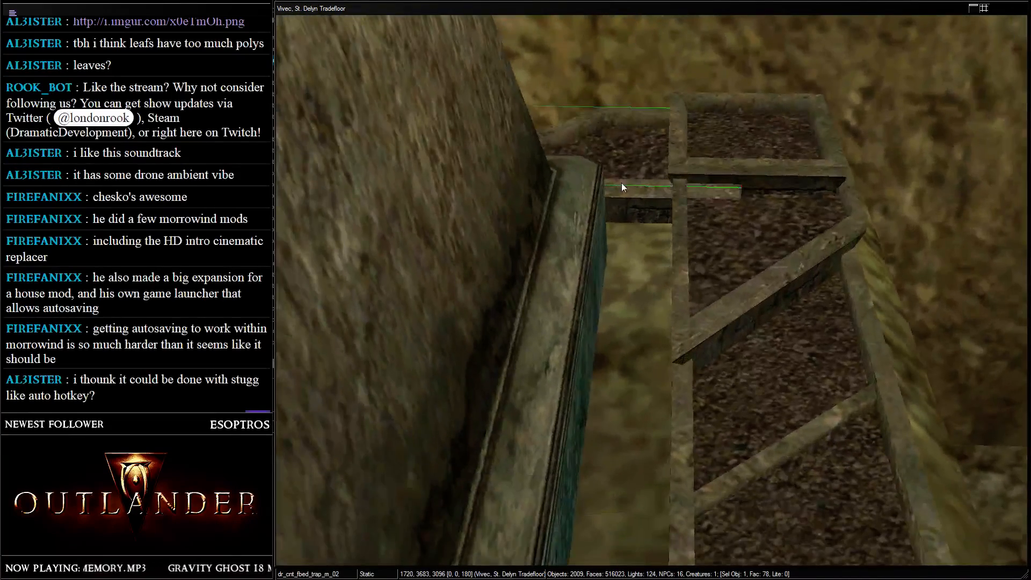
pyautogui.moveTo(622, 182); pyautogui.dragTo(621, 179)
pyautogui.scroll(-4, 621, 178)
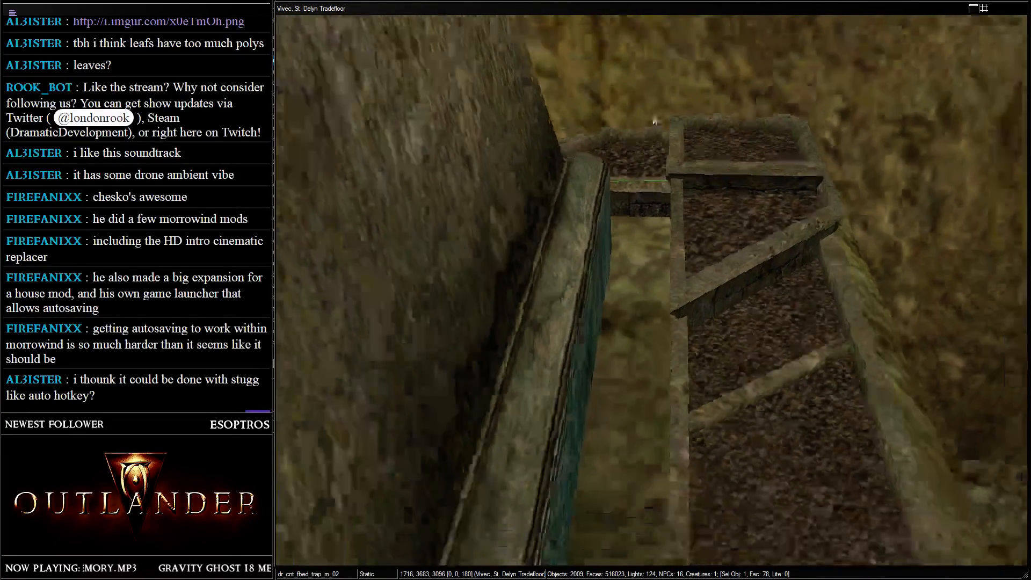
# - Duplicate the dr_cnt_fbed_4side_m_01 square corner bed and move the copy to the gap between the long beds at 1920, 3733, 3110
pyautogui.press('a')
pyautogui.moveTo(681, 292); pyautogui.dragTo(720, 115, button='middle')
pyautogui.scroll(-3, 720, 115)
pyautogui.press('shift')
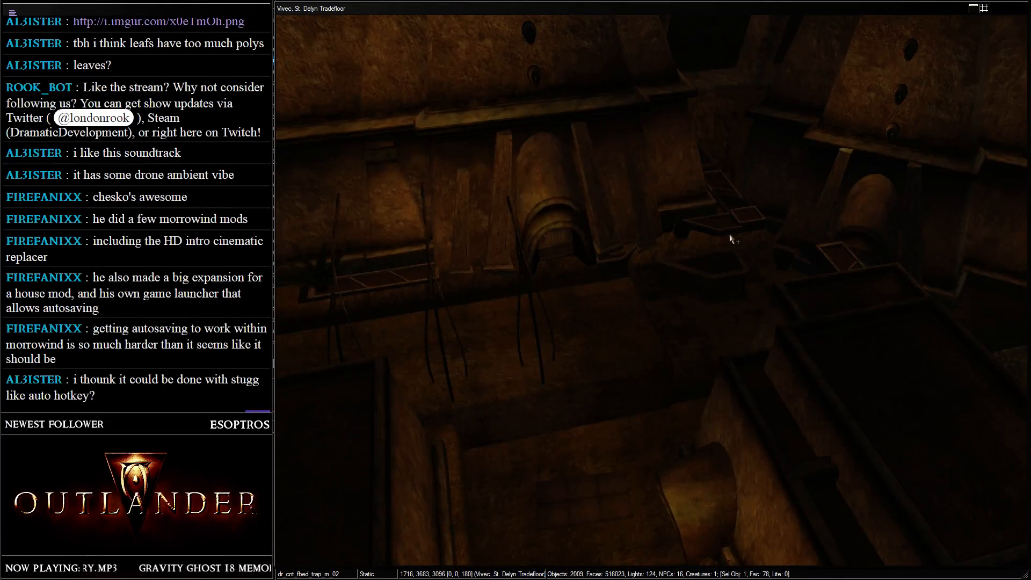
pyautogui.press('l')
pyautogui.press('l')
pyautogui.click(753, 220)
pyautogui.press('shift')
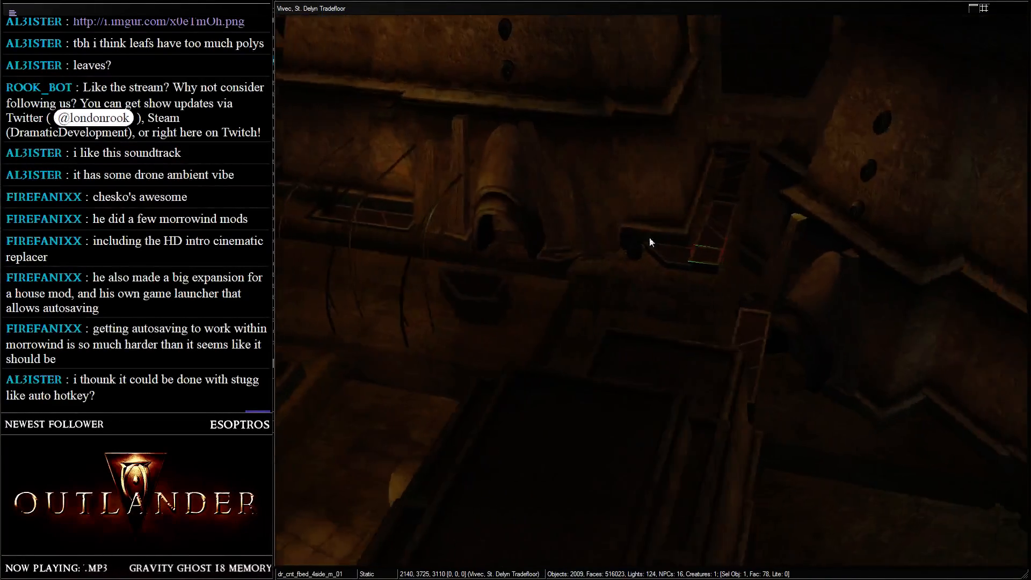
pyautogui.click(423, 274)
pyautogui.moveTo(434, 287); pyautogui.dragTo(615, 322)
pyautogui.click(685, 260)
pyautogui.hotkey('ctrl', 'd')
pyautogui.moveTo(693, 265); pyautogui.dragTo(751, 155)
# - Align the copied square bed with the long beds on either side at 1921, 3724, 3110
pyautogui.scroll(5, 751, 157)
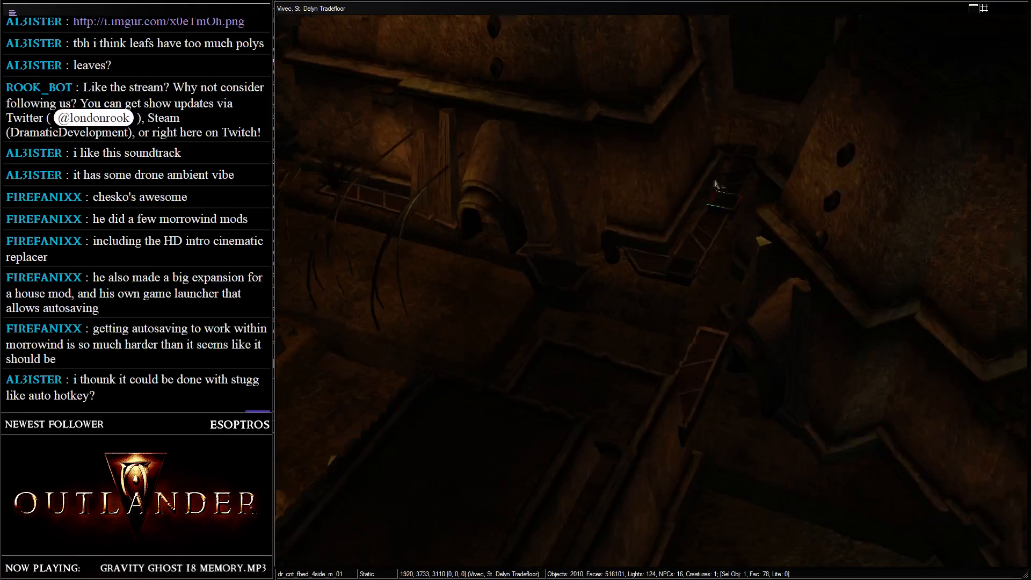
pyautogui.moveTo(707, 173); pyautogui.dragTo(510, 257, button='middle')
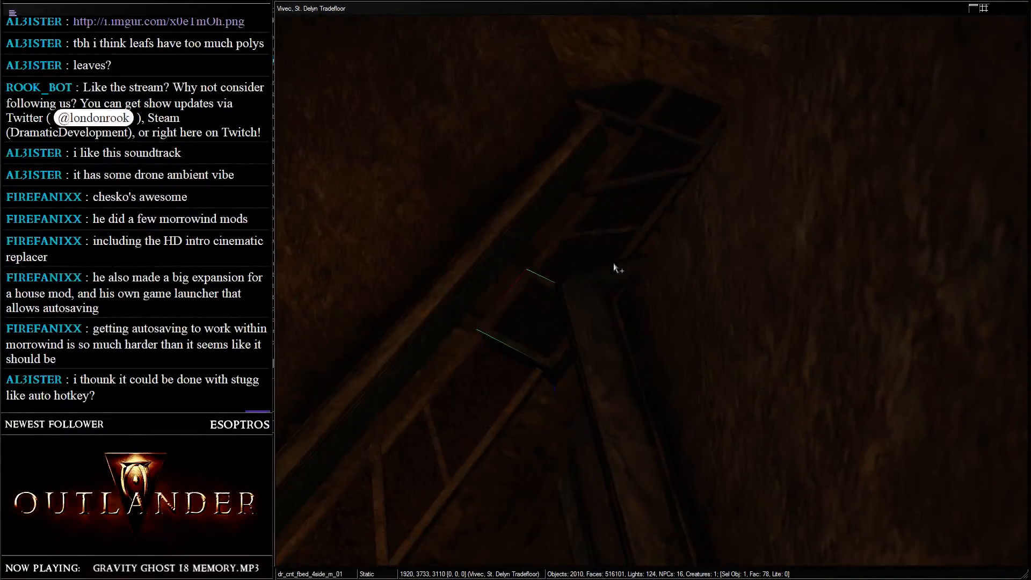
pyautogui.press('a')
pyautogui.moveTo(553, 278)
pyautogui.mouseDown()
pyautogui.moveTo(547, 283)
pyautogui.moveTo(550, 263)
pyautogui.mouseUp()
pyautogui.scroll(-5, 526, 277)
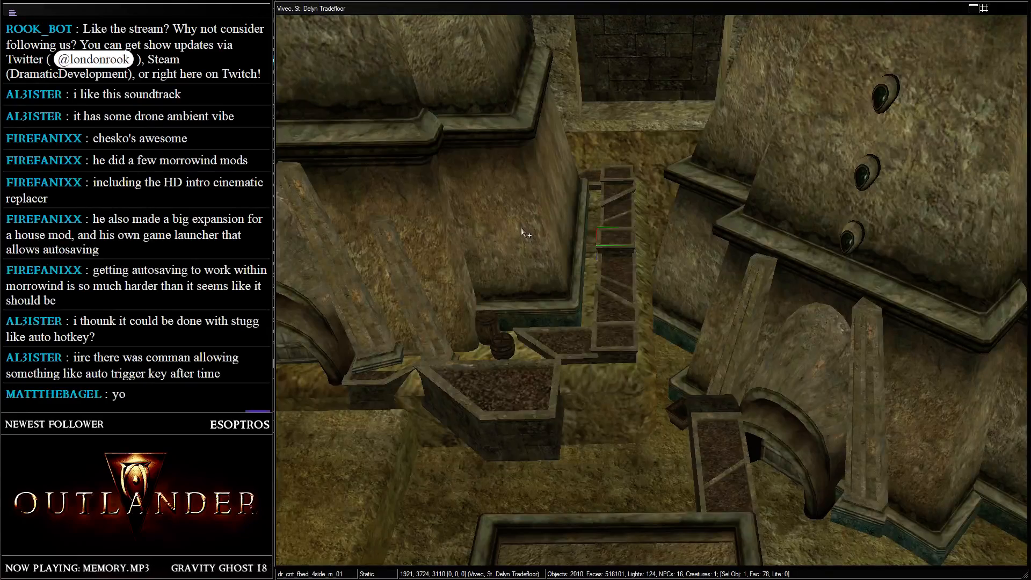
# - Move the spare dr_cnt_fbed_wedge_l_01 long bed and the spare trapezoid bed together over to the free-standing building opposite the rug stalls
pyautogui.scroll(-3, 571, 217)
pyautogui.keyDown('shift'); pyautogui.moveTo(589, 233); pyautogui.dragTo(681, 358, button='middle'); pyautogui.keyUp('shift')
pyautogui.click(681, 359)
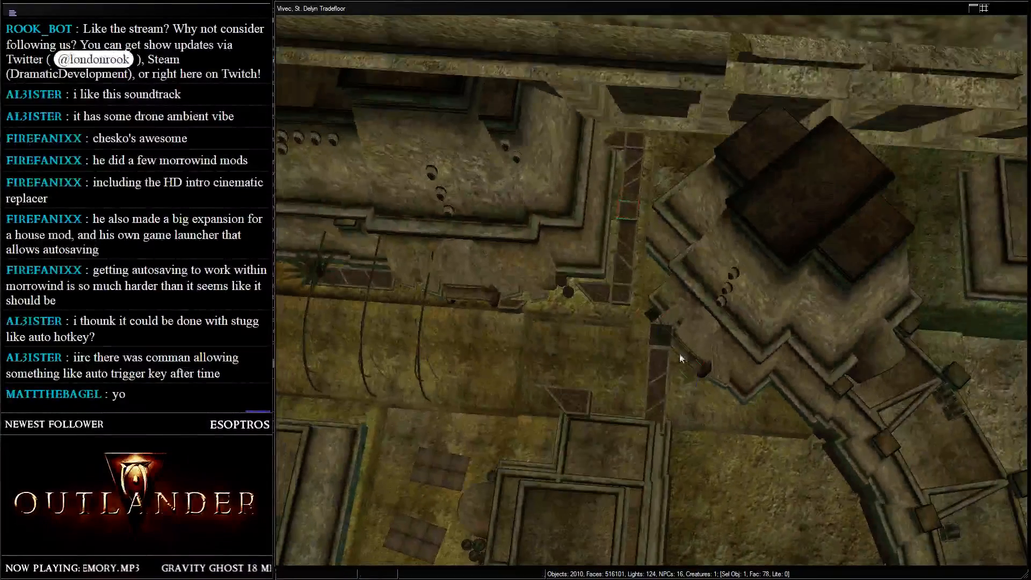
pyautogui.keyDown('ctrl'); pyautogui.click(572, 402); pyautogui.keyUp('ctrl')
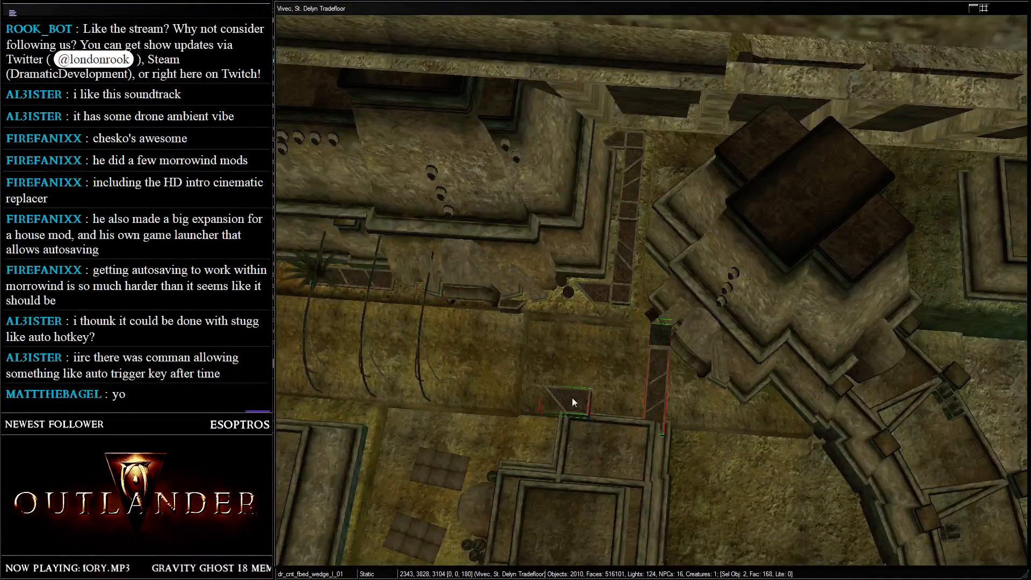
pyautogui.moveTo(572, 402); pyautogui.dragTo(445, 429)
pyautogui.keyDown('shift'); pyautogui.moveTo(446, 430); pyautogui.dragTo(839, 300, button='middle'); pyautogui.keyUp('shift')
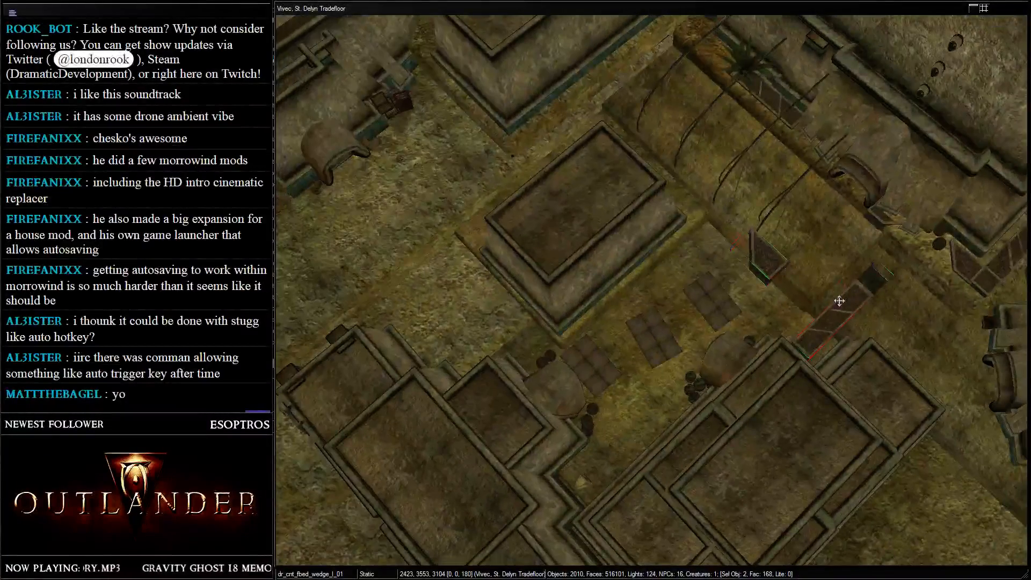
pyautogui.moveTo(840, 300); pyautogui.dragTo(629, 282)
pyautogui.scroll(2, 630, 282)
pyautogui.keyDown('shift'); pyautogui.moveTo(629, 281); pyautogui.dragTo(595, 187, button='middle'); pyautogui.keyUp('shift')
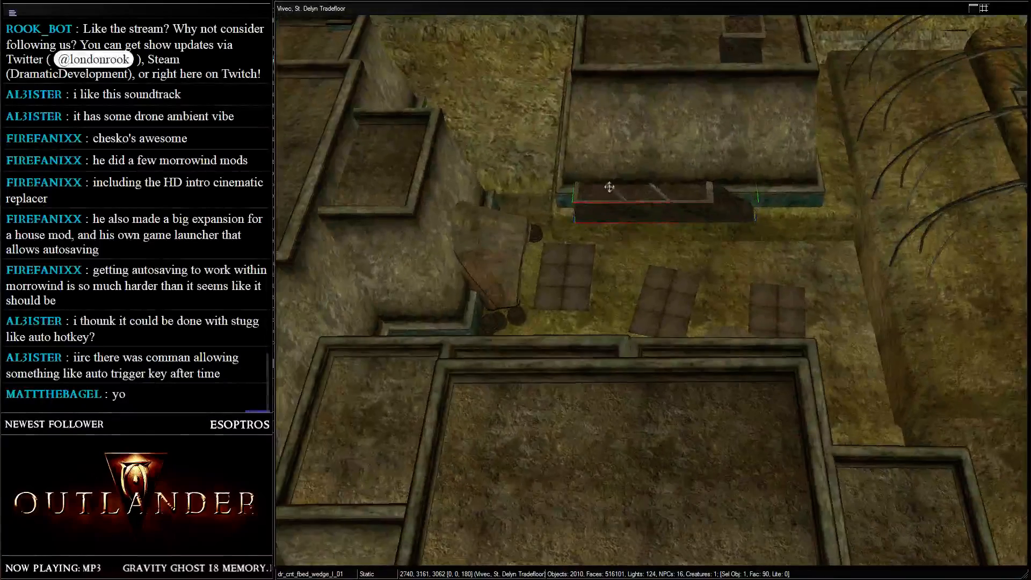
# - Place the spare long bed in the narrow gap between the free-standing building and the neighbouring building with the domed doorway
pyautogui.moveTo(609, 186); pyautogui.dragTo(472, 203)
pyautogui.press('f')
pyautogui.moveTo(471, 203); pyautogui.dragTo(612, 226, button='middle')
pyautogui.scroll(3, 604, 227)
pyautogui.moveTo(604, 188); pyautogui.dragTo(466, 176)
pyautogui.scroll(-2, 619, 170)
# - Move the dr_cnt_fbed_trap_m_01 bed off the roof to the long bed in the gap, at 2964, 3170, 3109
pyautogui.keyDown('shift'); pyautogui.moveTo(619, 171); pyautogui.dragTo(934, 279, button='middle'); pyautogui.keyUp('shift')
pyautogui.scroll(-2, 665, 170)
pyautogui.press('d')
pyautogui.click(872, 287)
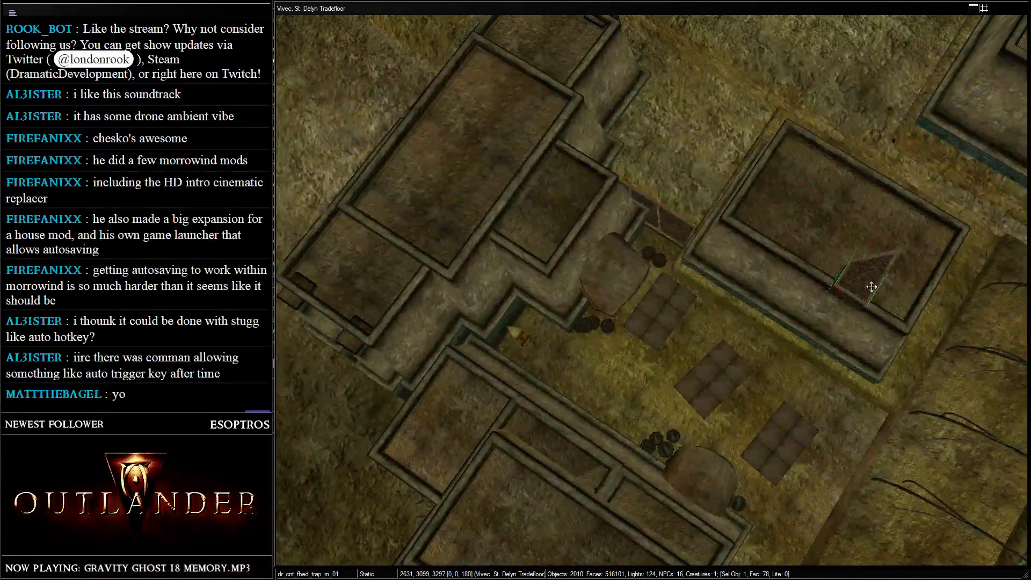
pyautogui.moveTo(871, 287); pyautogui.dragTo(665, 294)
pyautogui.keyDown('shift'); pyautogui.moveTo(665, 294); pyautogui.dragTo(665, 199, button='middle'); pyautogui.keyUp('shift')
pyautogui.scroll(3, 665, 199)
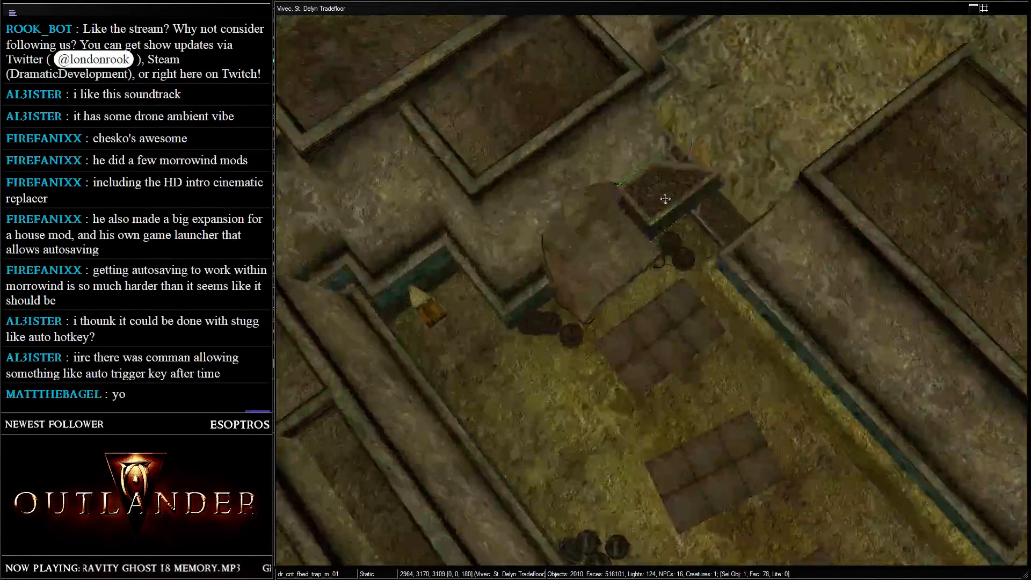
# - Rotate the trapezoid bed to 90 degrees and fit it against the long bed in the gap at 2943, 3136, 2966
pyautogui.moveTo(665, 198)
pyautogui.mouseDown()
pyautogui.moveTo(669, 263)
pyautogui.moveTo(668, 189)
pyautogui.mouseUp()
pyautogui.moveTo(702, 211); pyautogui.dragTo(983, 261, button='right')
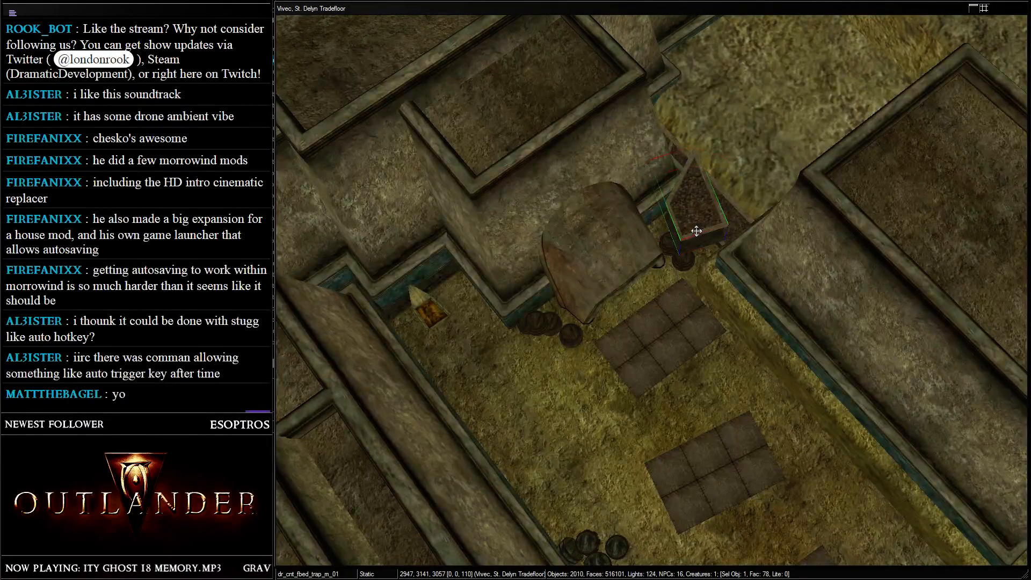
pyautogui.moveTo(697, 231)
pyautogui.mouseDown(button='right')
pyautogui.moveTo(765, 242)
pyautogui.moveTo(687, 228)
pyautogui.moveTo(697, 236)
pyautogui.mouseUp(button='right')
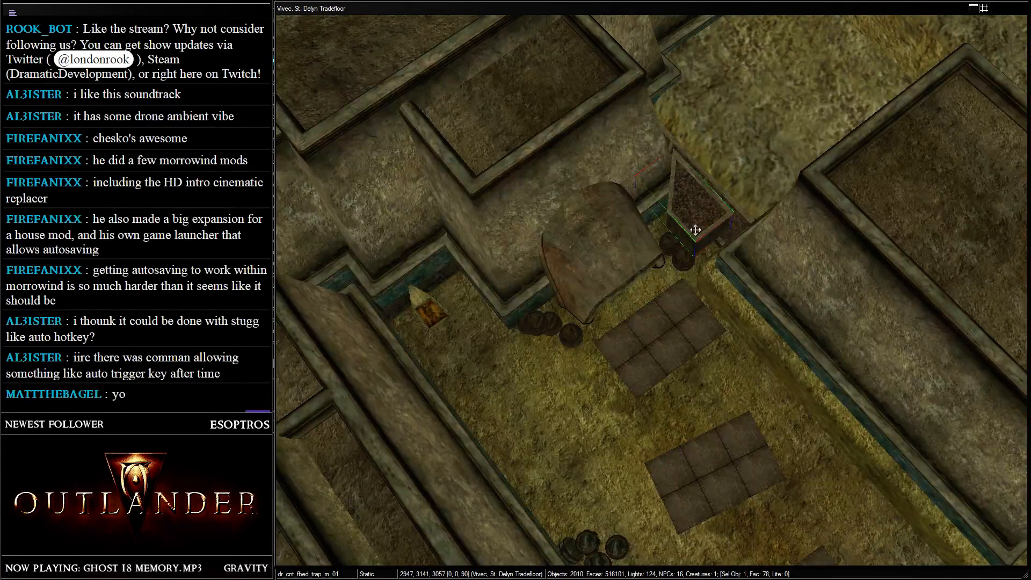
pyautogui.moveTo(697, 231); pyautogui.dragTo(730, 344)
pyautogui.scroll(5, 722, 333)
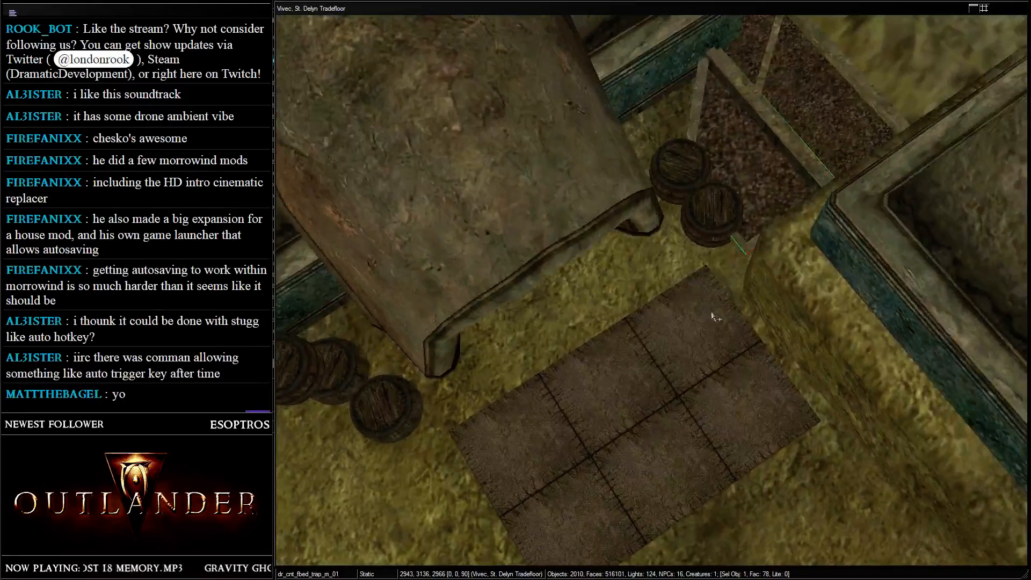
# - Move the barrel nearest the domed doorway clear of the trapezoid bed, against the building wall
pyautogui.click(691, 203)
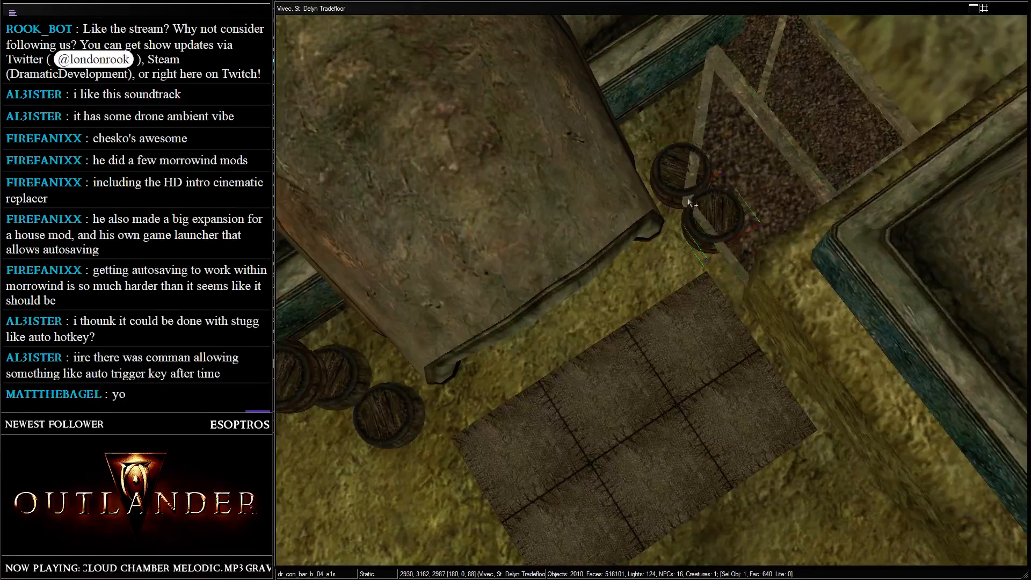
pyautogui.press('d')
pyautogui.click(682, 170)
pyautogui.moveTo(682, 169); pyautogui.dragTo(636, 121)
pyautogui.press('d')
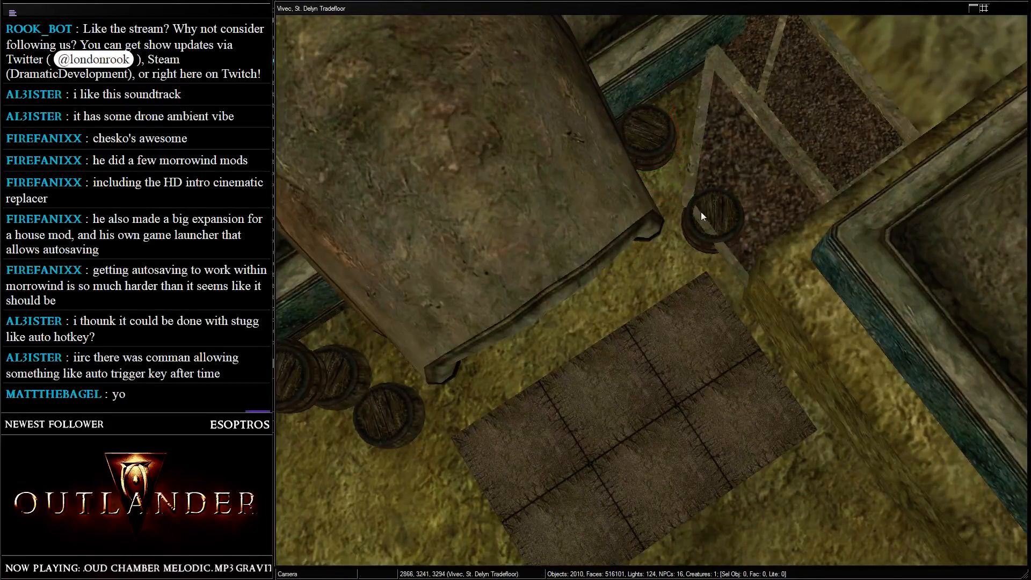
# - Move the remaining dr_con_bar_b_04_a1s barrel back toward the wall beside the other barrel, at 2972, 3148, 3002
pyautogui.moveTo(700, 214); pyautogui.dragTo(666, 271)
pyautogui.keyDown('shift'); pyautogui.moveTo(666, 271); pyautogui.dragTo(710, 285, button='middle'); pyautogui.keyUp('shift')
pyautogui.moveTo(711, 215); pyautogui.dragTo(733, 110)
pyautogui.keyDown('shift'); pyautogui.moveTo(732, 111); pyautogui.dragTo(719, 212, button='middle'); pyautogui.keyUp('shift')
pyautogui.moveTo(718, 212); pyautogui.dragTo(715, 207)
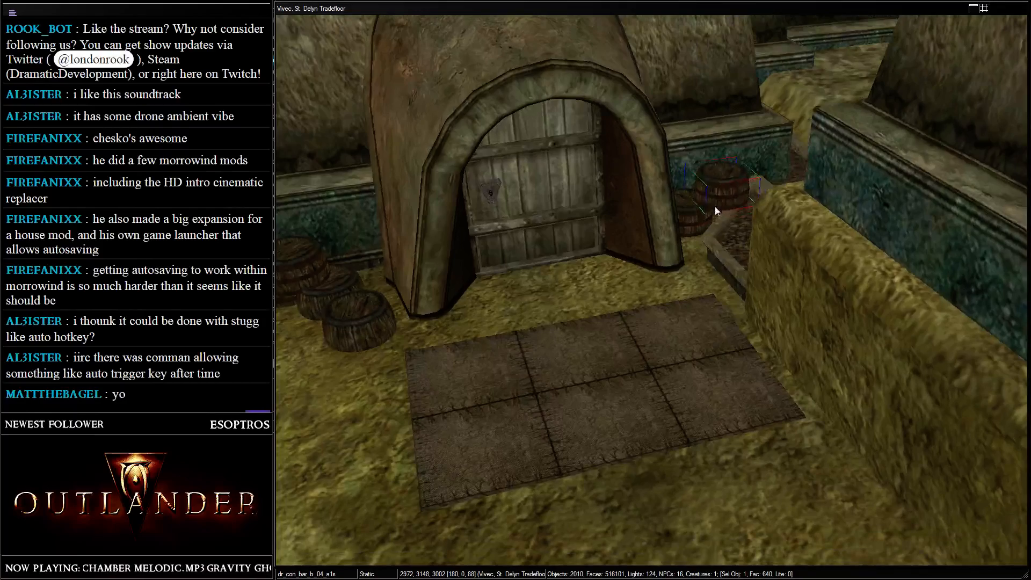
# - Adjust the dr_con_bar_b_04s barrel on the other side of the domed doorway to 2940, 3312, 2984
pyautogui.keyDown('shift'); pyautogui.moveTo(714, 206); pyautogui.dragTo(604, 186, button='middle'); pyautogui.keyUp('shift')
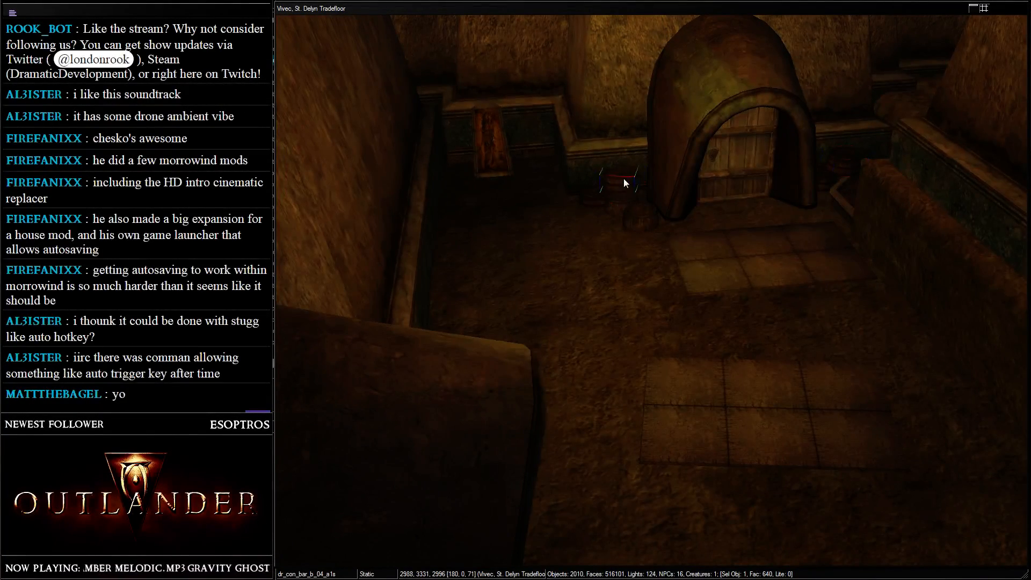
pyautogui.keyDown('ctrl'); pyautogui.click(613, 202); pyautogui.keyUp('ctrl')
pyautogui.keyDown('ctrl'); pyautogui.click(598, 203); pyautogui.keyUp('ctrl')
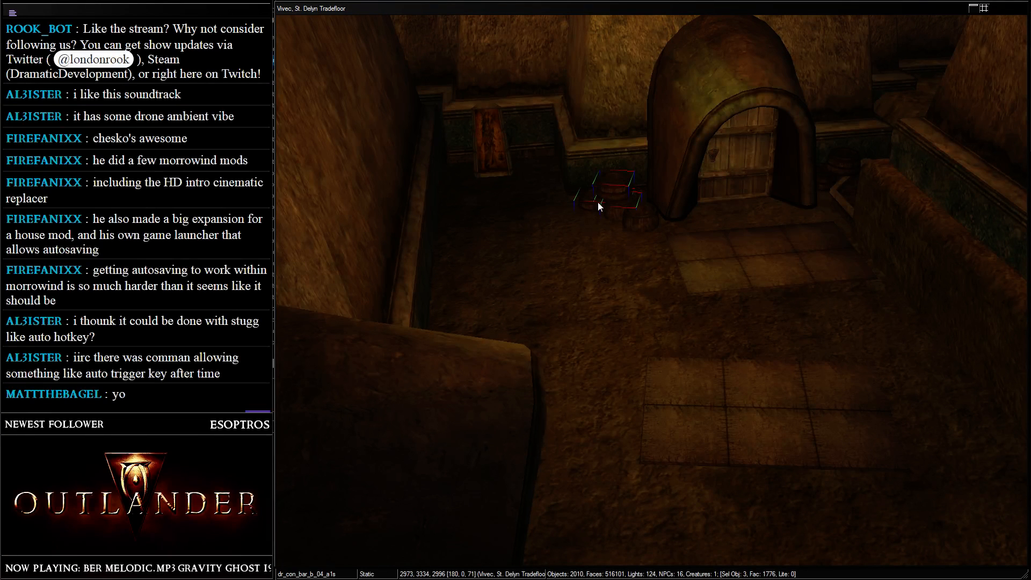
pyautogui.keyDown('shift'); pyautogui.moveTo(598, 203); pyautogui.dragTo(634, 216, button='middle'); pyautogui.keyUp('shift')
pyautogui.doubleClick(646, 215)
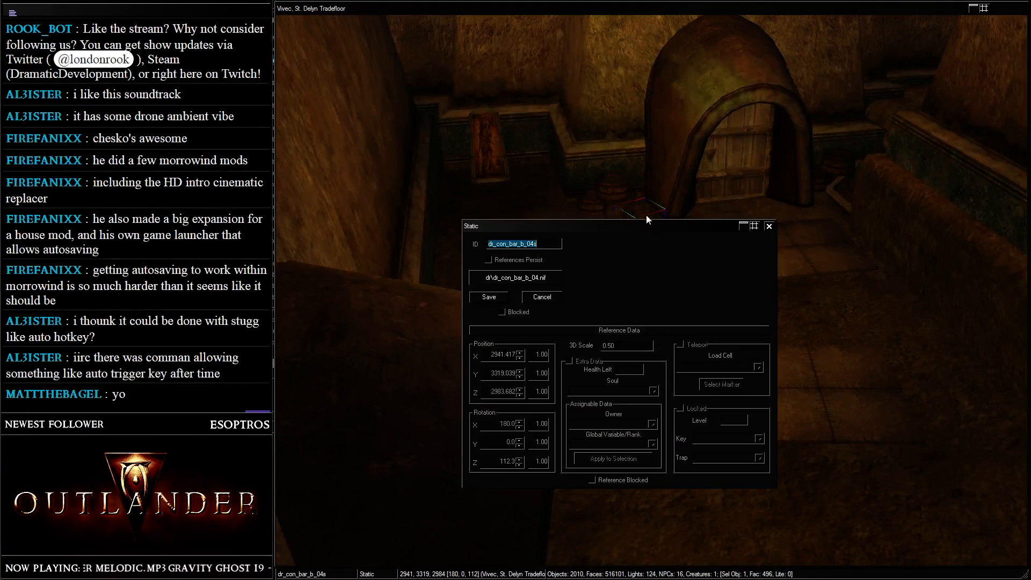
pyautogui.press('Escape')
pyautogui.moveTo(643, 220); pyautogui.dragTo(644, 220)
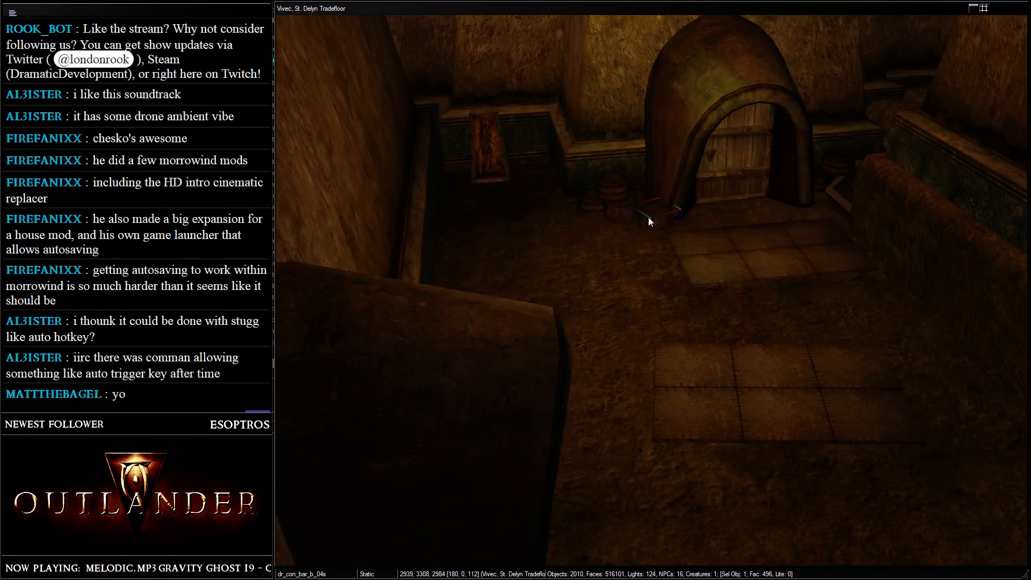
pyautogui.hotkey('ctrl', 'z')
# - Delete the dr_gbox_roof_02 roof piece from the spare set pieces parked outside the tradefloor
pyautogui.scroll(6, 591, 177)
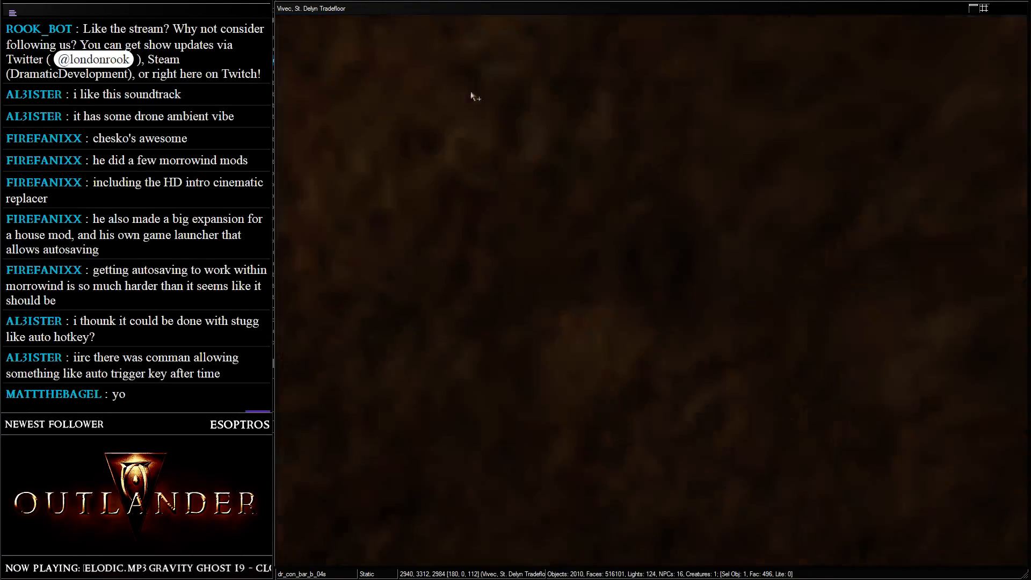
pyautogui.scroll(-6, 447, 119)
pyautogui.press('t')
pyautogui.scroll(4, 517, 162)
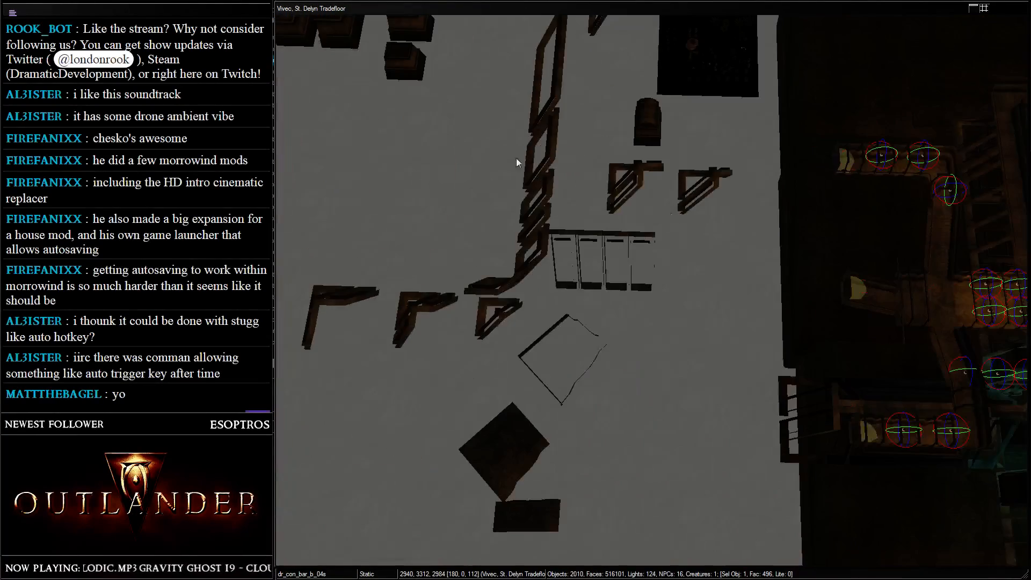
pyautogui.moveTo(517, 163); pyautogui.dragTo(573, 371, button='middle')
pyautogui.moveTo(558, 209); pyautogui.dragTo(671, 365, button='middle')
pyautogui.moveTo(350, 184); pyautogui.dragTo(642, 199, button='middle')
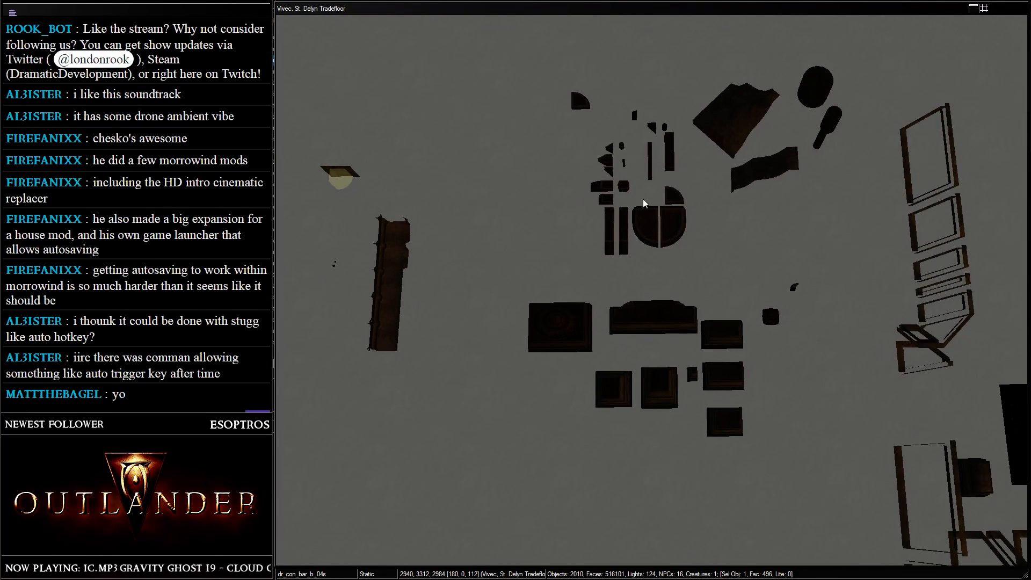
pyautogui.click(735, 102)
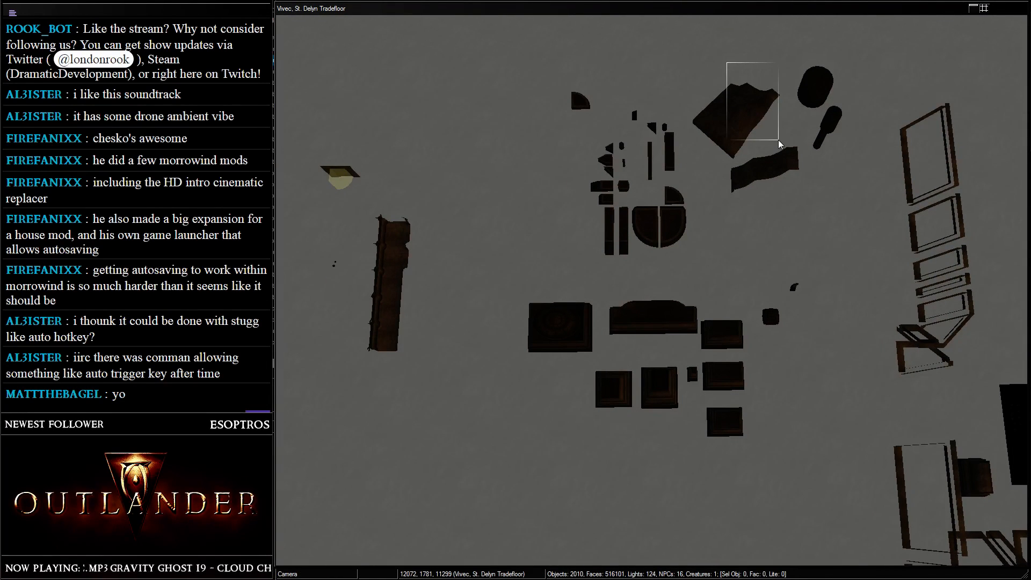
pyautogui.moveTo(728, 152); pyautogui.dragTo(534, 204, button='middle')
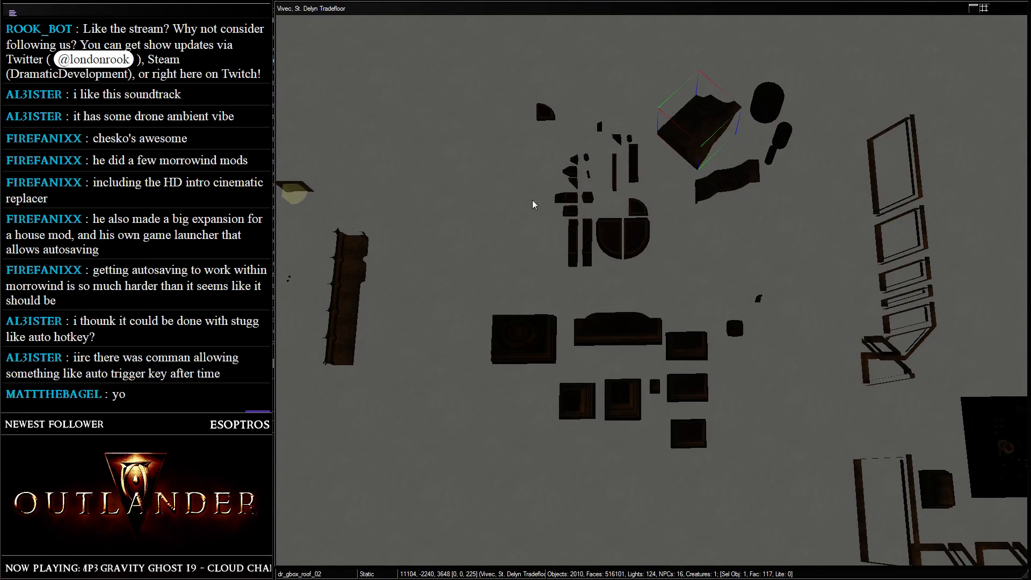
pyautogui.press('Delete')
# - Move the separate dr_cnt_fbed_corner_m_01 quarter-circle flower bed beside the other spare beds, at 12926, -1369, 3323
pyautogui.click(545, 114)
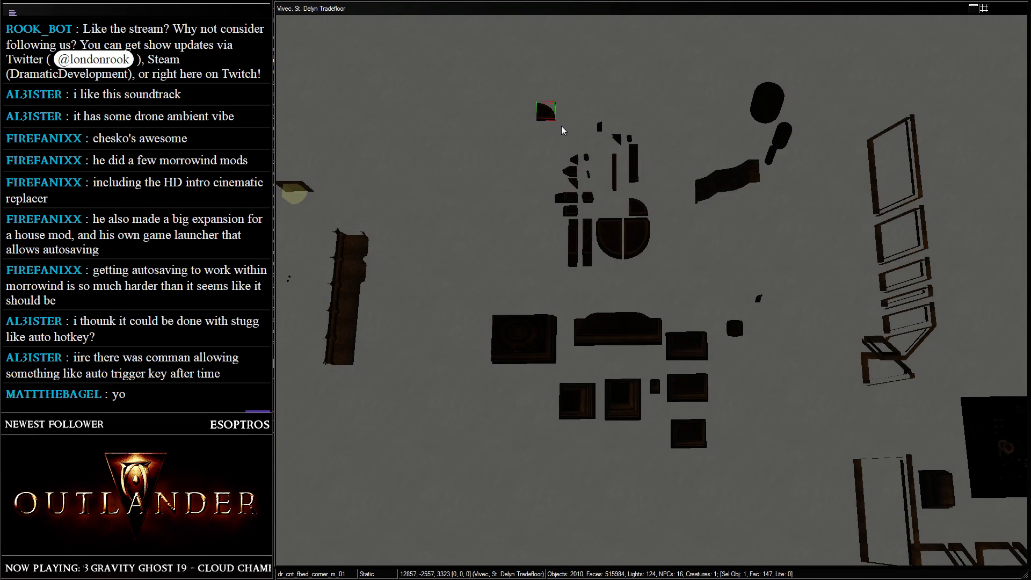
pyautogui.moveTo(563, 130); pyautogui.dragTo(557, 224)
pyautogui.scroll(5, 670, 227)
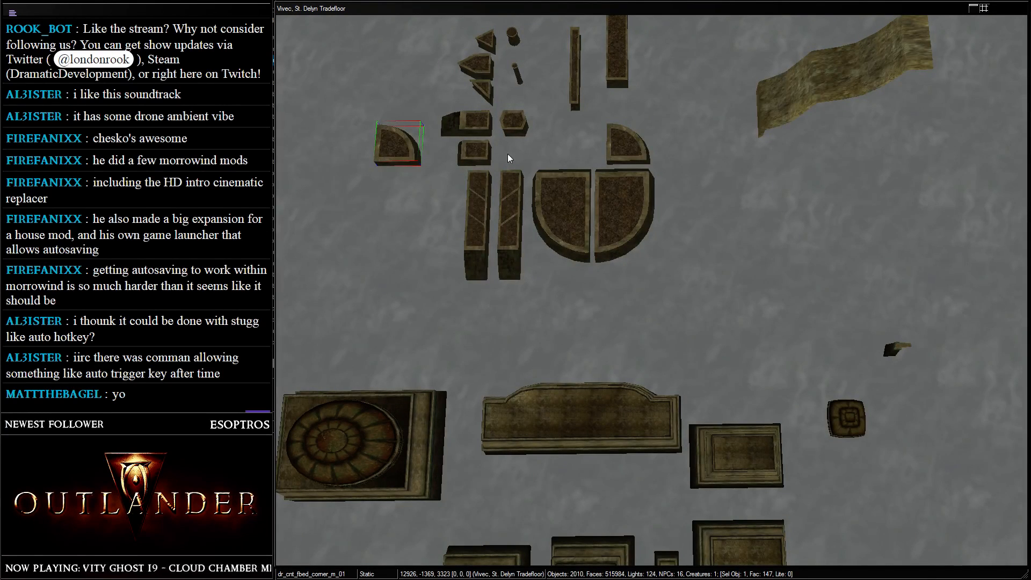
pyautogui.moveTo(507, 154); pyautogui.dragTo(594, 255, button='middle')
pyautogui.scroll(3, 531, 161)
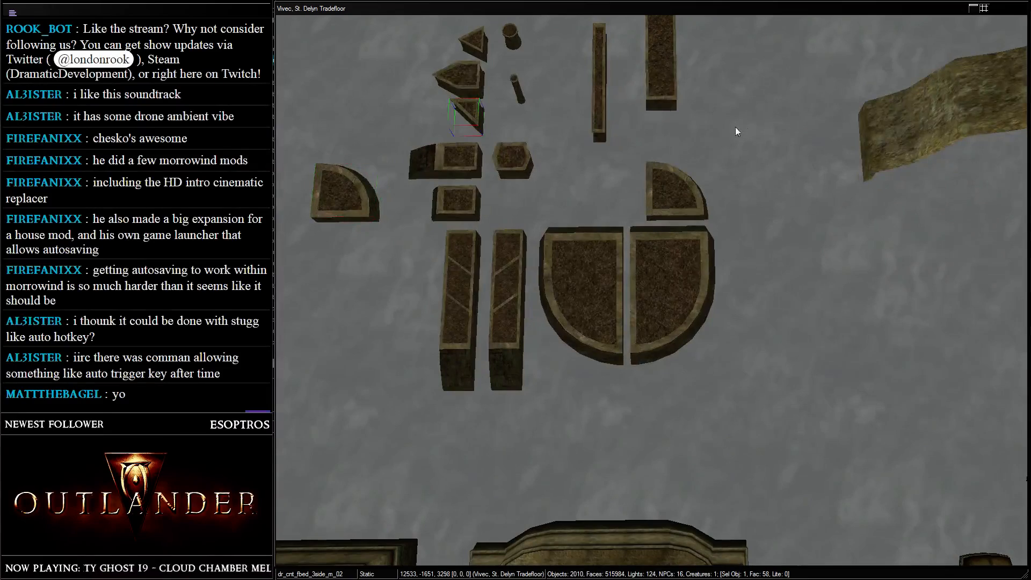
# - Examine the spare flower beds and survey the tradefloor's buildings and alleys from above
pyautogui.scroll(-3, 735, 126)
pyautogui.click(649, 91)
pyautogui.scroll(-5, 764, 122)
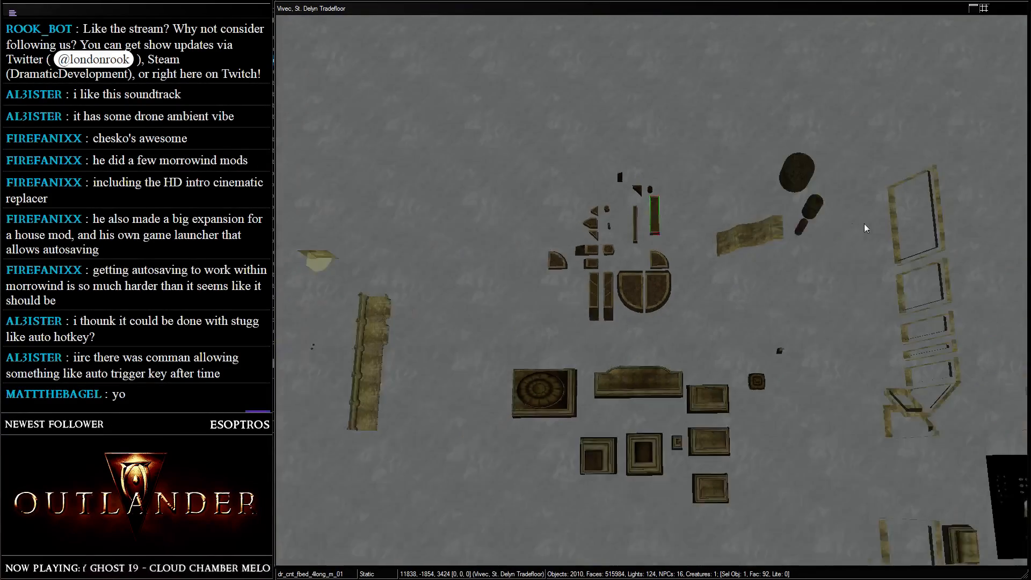
pyautogui.moveTo(865, 224); pyautogui.dragTo(634, 126, button='middle')
pyautogui.moveTo(744, 210); pyautogui.dragTo(498, 32, button='middle')
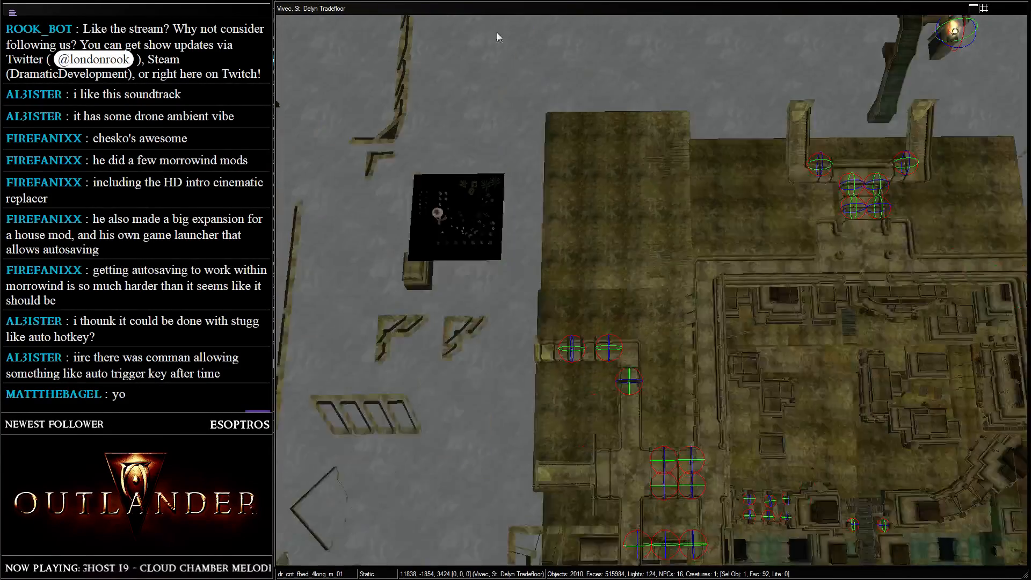
pyautogui.moveTo(719, 226); pyautogui.dragTo(684, 295, button='middle')
pyautogui.scroll(4, 531, 141)
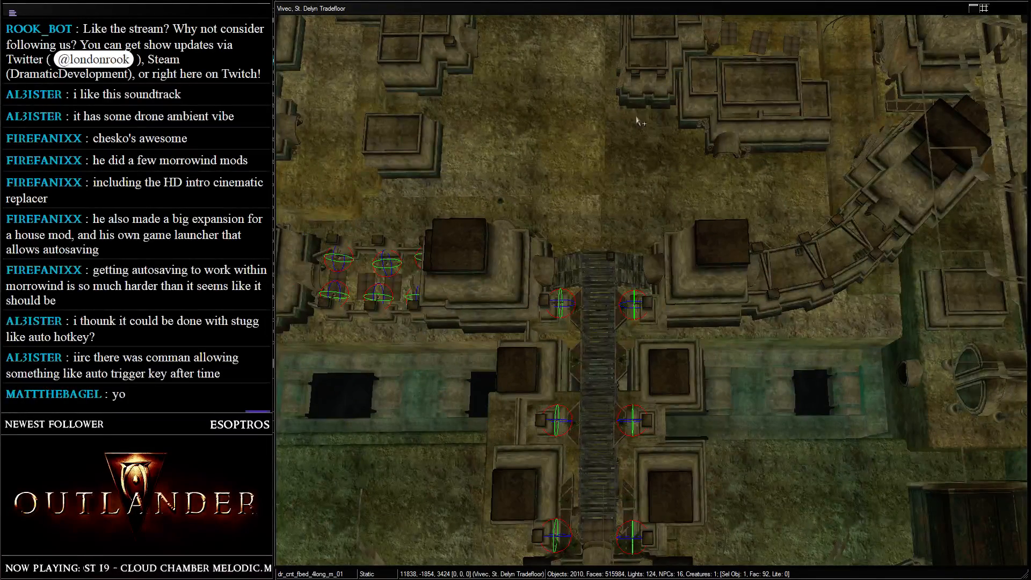
pyautogui.scroll(-6, 683, 296)
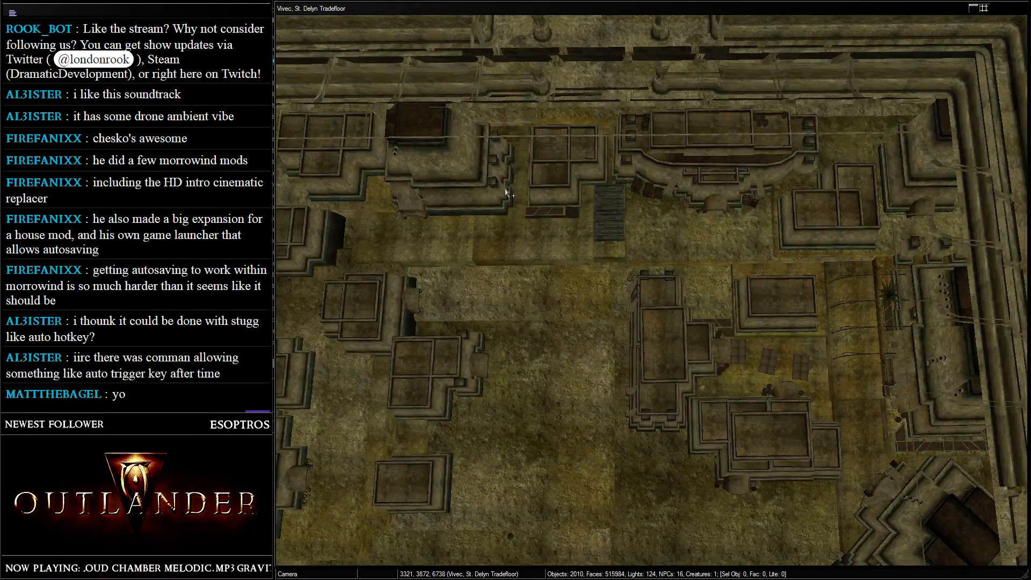
pyautogui.moveTo(531, 178); pyautogui.dragTo(615, 178, button='middle')
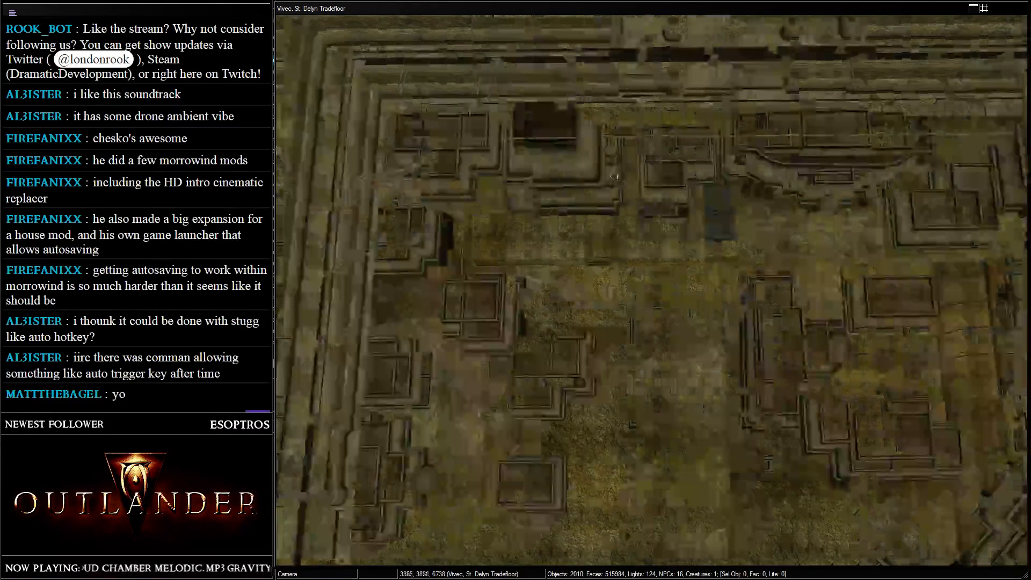
# - Duplicate the ex_v_foundation_01 walkway block and fit the copy into the alley beside the corner building at 5133, 2384, 2733
pyautogui.click(549, 192)
pyautogui.scroll(5, 549, 192)
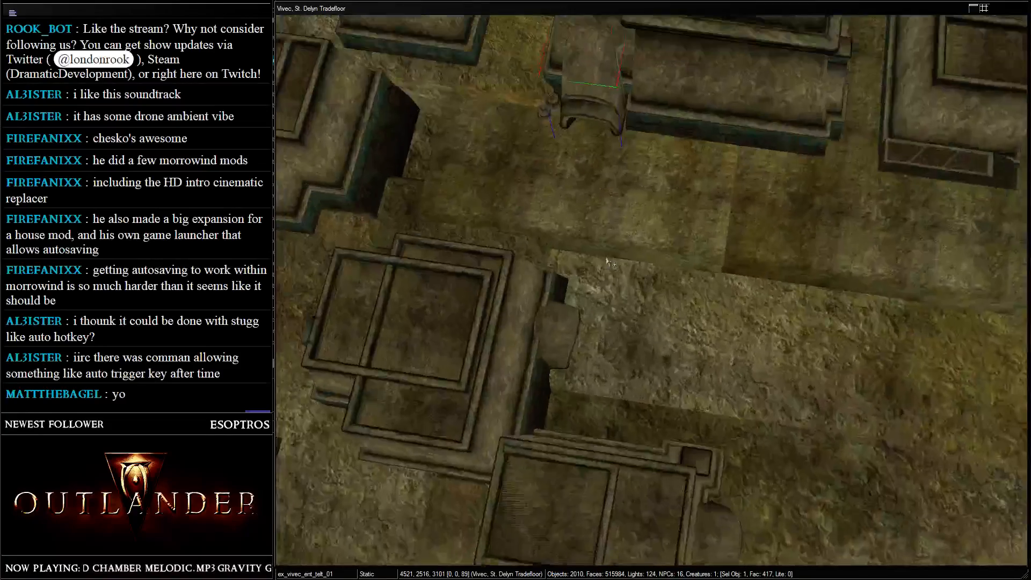
pyautogui.moveTo(606, 262); pyautogui.dragTo(562, 254, button='middle')
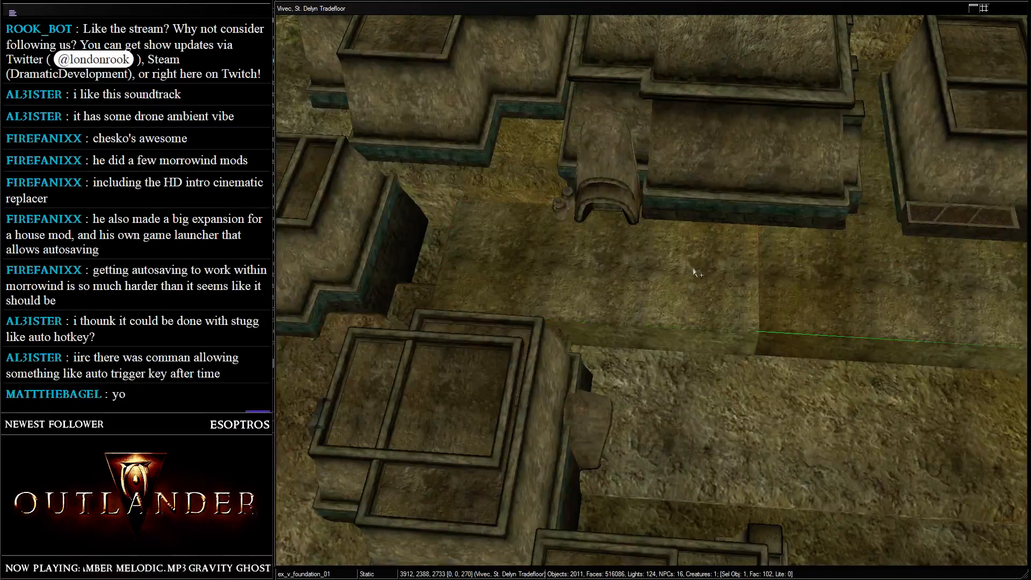
pyautogui.scroll(3, 404, 217)
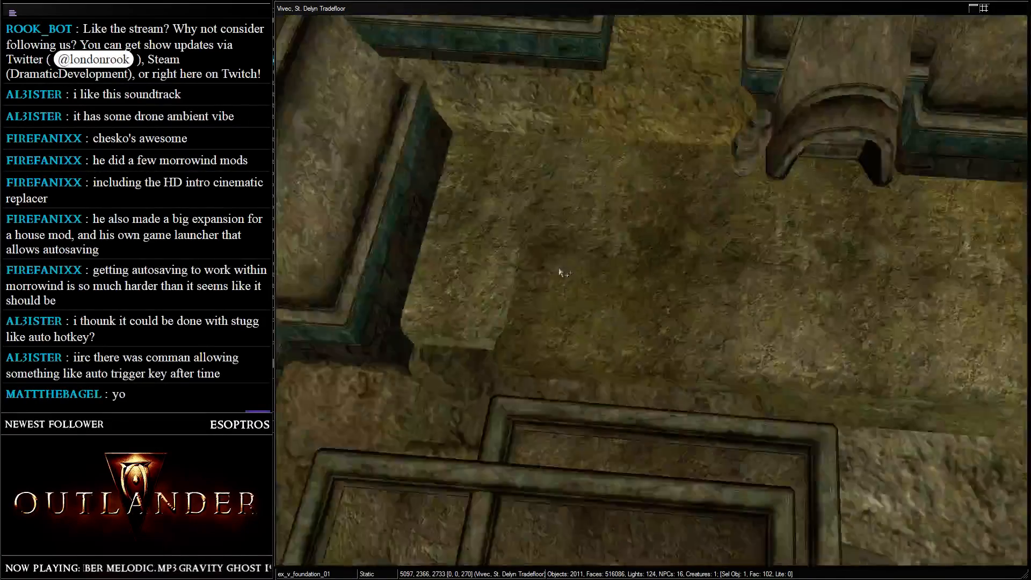
pyautogui.scroll(2, 560, 273)
pyautogui.moveTo(544, 273); pyautogui.dragTo(545, 270)
pyautogui.scroll(-3, 546, 271)
pyautogui.keyDown('shift'); pyautogui.moveTo(735, 191); pyautogui.dragTo(520, 92, button='middle'); pyautogui.keyUp('shift')
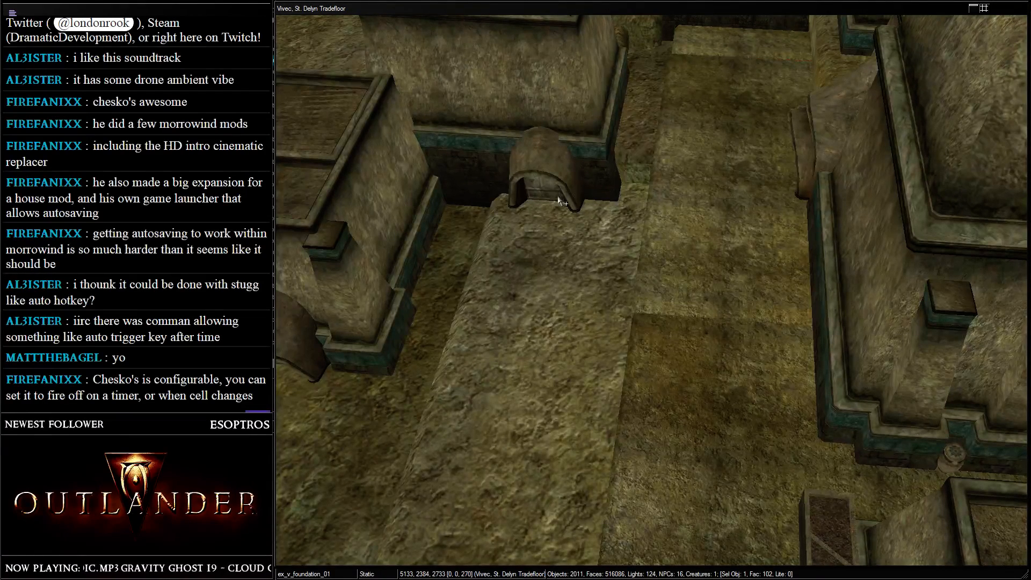
# - Examine the tradefloor's buildings, bridge and canals from several sides, switching between scene lighting and bright lighting
pyautogui.scroll(-5, 574, 181)
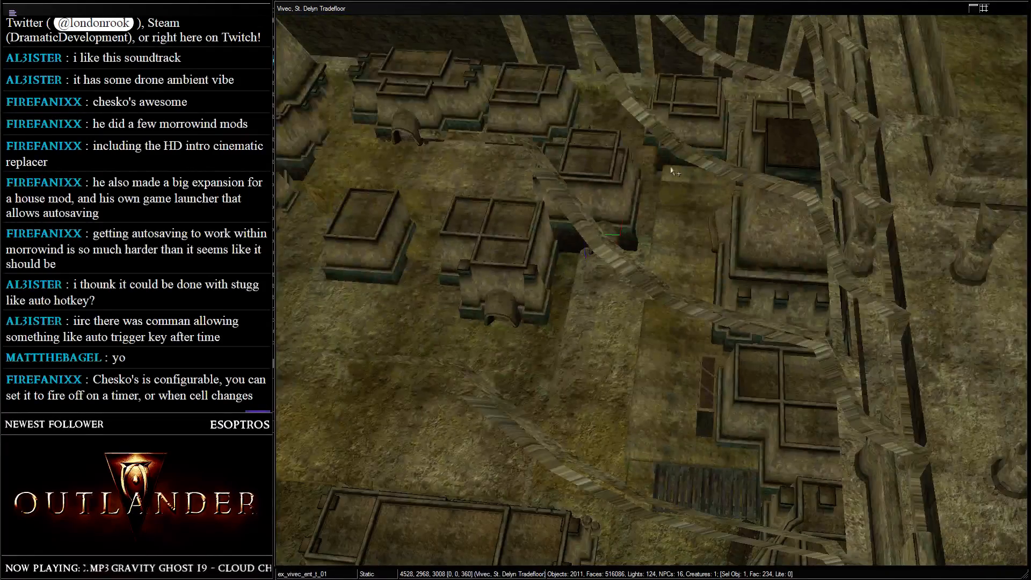
pyautogui.click(684, 106)
pyautogui.keyDown('shift'); pyautogui.moveTo(684, 105); pyautogui.dragTo(682, 215, button='middle'); pyautogui.keyUp('shift')
pyautogui.press('a')
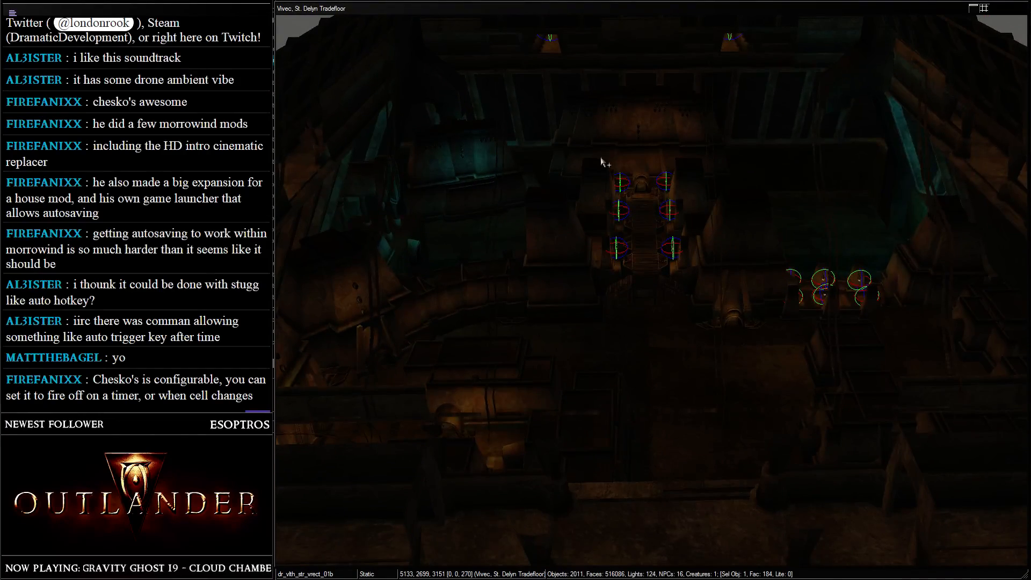
pyautogui.keyDown('shift'); pyautogui.moveTo(603, 162); pyautogui.dragTo(816, 177, button='middle'); pyautogui.keyUp('shift')
pyautogui.press('a')
pyautogui.scroll(-2, 790, 217)
pyautogui.scroll(-3, 816, 180)
pyautogui.keyDown('shift'); pyautogui.moveTo(814, 224); pyautogui.dragTo(814, 268, button='middle'); pyautogui.keyUp('shift')
# - Move the ex_v_stolms_01 statue over the green terrace beside the large building behind the bridge, at about 4283, 5764, 3456
pyautogui.click(624, 72)
pyautogui.click(633, 64)
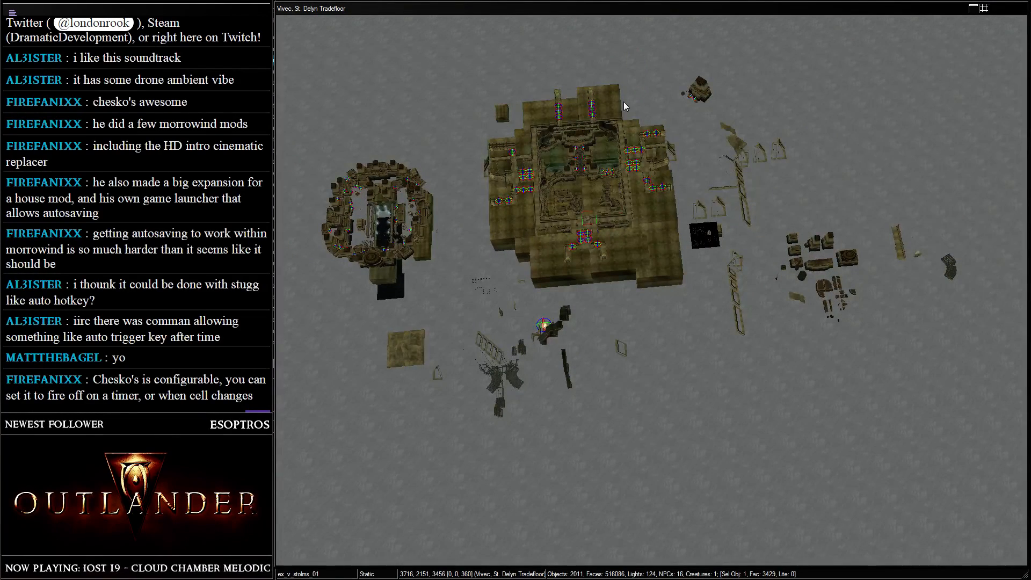
pyautogui.moveTo(623, 102); pyautogui.dragTo(626, 82)
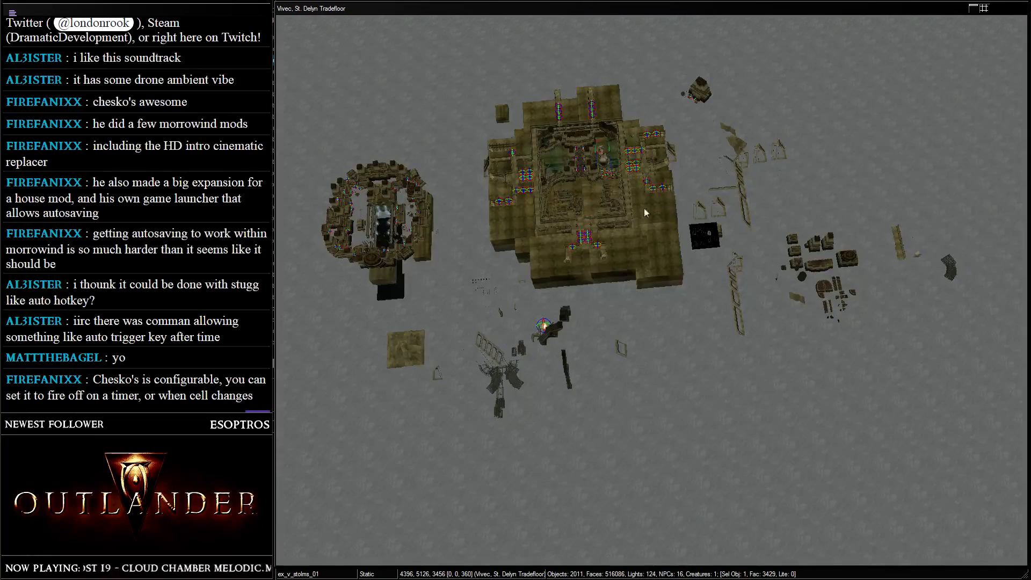
pyautogui.keyDown('shift'); pyautogui.moveTo(645, 212); pyautogui.dragTo(700, 334, button='middle'); pyautogui.keyUp('shift')
pyautogui.scroll(5, 610, 318)
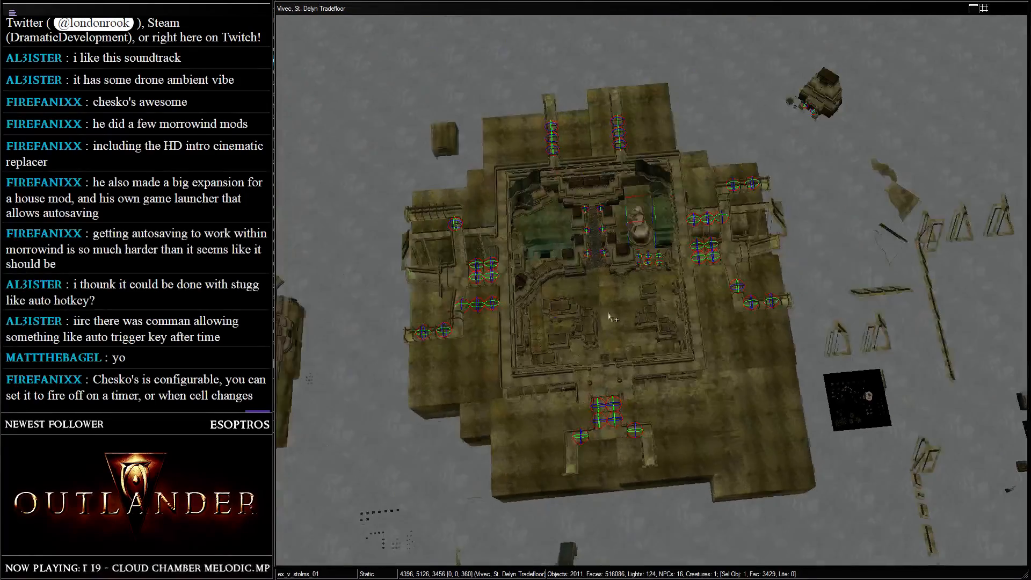
pyautogui.scroll(6, 609, 317)
pyautogui.moveTo(608, 317); pyautogui.dragTo(785, 365, button='middle')
pyautogui.scroll(3, 767, 329)
pyautogui.moveTo(785, 365); pyautogui.dragTo(803, 418)
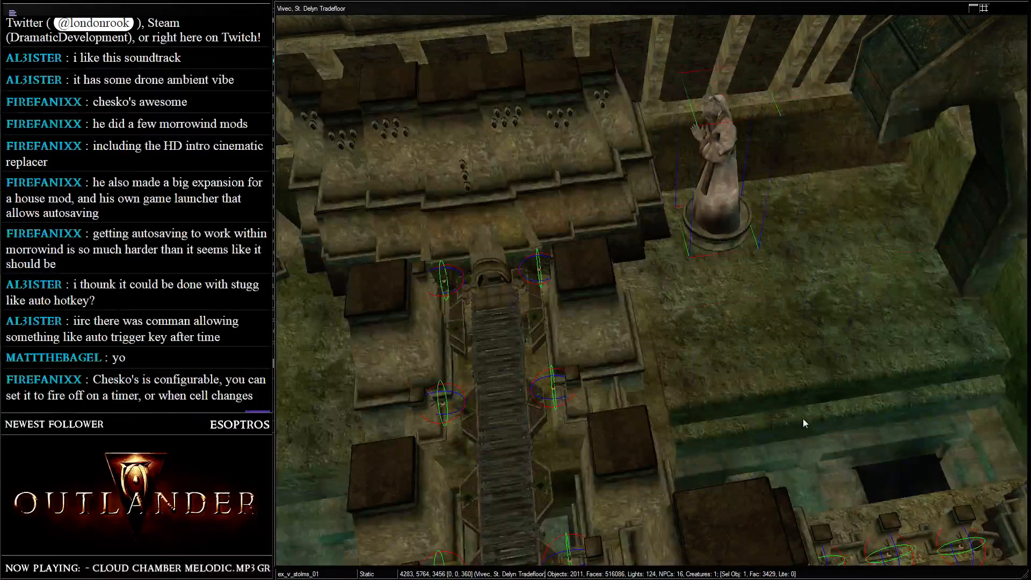
# - Drop the statue onto the terrace and set it near the back wall at 4335, 6060, 3221, rotated to 285 degrees
pyautogui.keyDown('shift'); pyautogui.moveTo(803, 419); pyautogui.dragTo(722, 347, button='middle'); pyautogui.keyUp('shift')
pyautogui.press('f')
pyautogui.moveTo(713, 292); pyautogui.dragTo(876, 282, button='right')
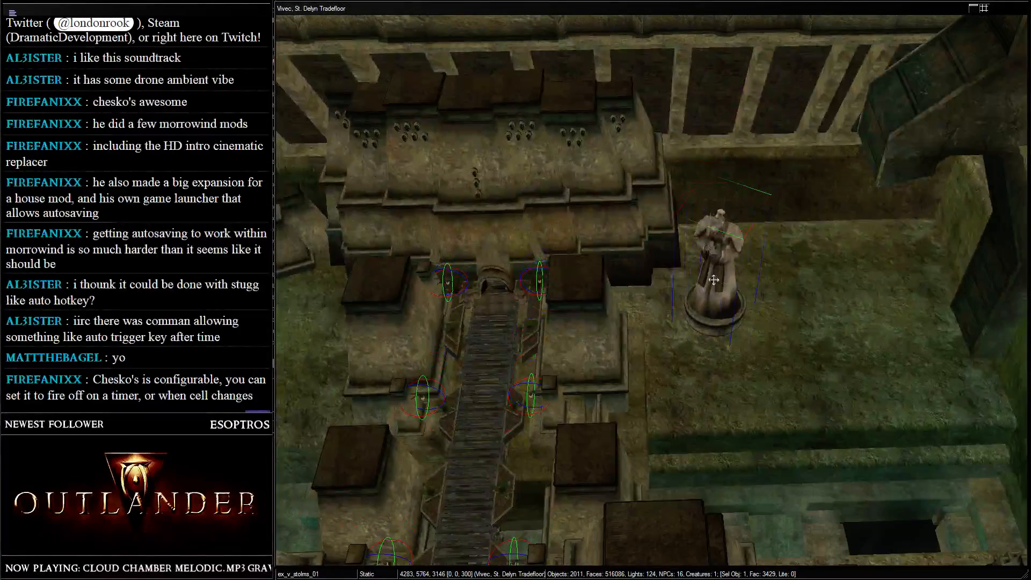
pyautogui.keyDown('shift'); pyautogui.moveTo(713, 280); pyautogui.dragTo(773, 236, button='middle'); pyautogui.keyUp('shift')
pyautogui.scroll(3, 771, 226)
pyautogui.moveTo(765, 285); pyautogui.dragTo(752, 188)
pyautogui.keyDown('shift'); pyautogui.moveTo(752, 188); pyautogui.dragTo(649, 268, button='middle'); pyautogui.keyUp('shift')
pyautogui.moveTo(650, 268); pyautogui.dragTo(629, 268, button='right')
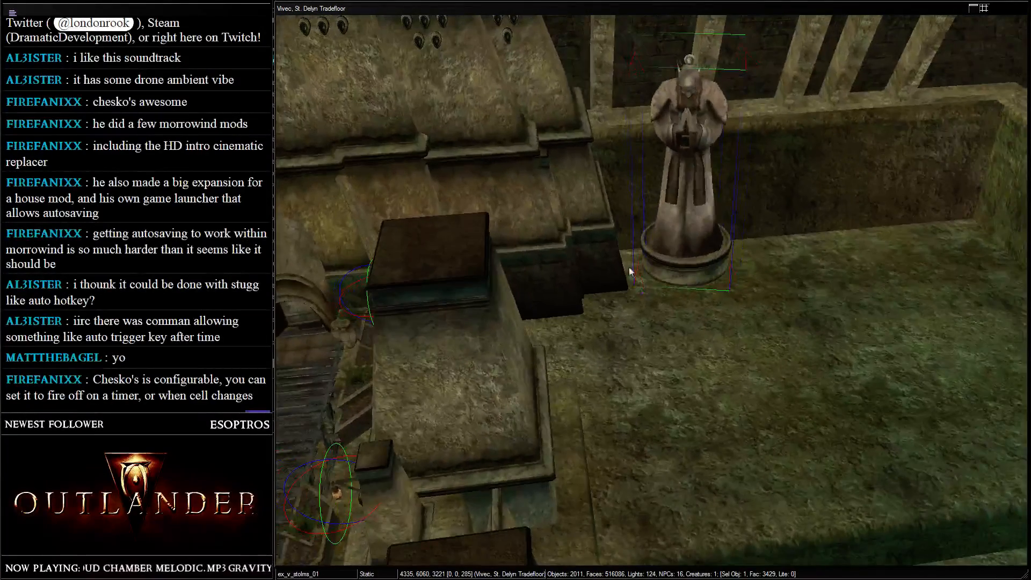
# - Duplicate the statue and place the copy near the terrace's far corner at 5017, 6056, 3221, rotated to 300 degrees
pyautogui.hotkey('ctrl', 'd')
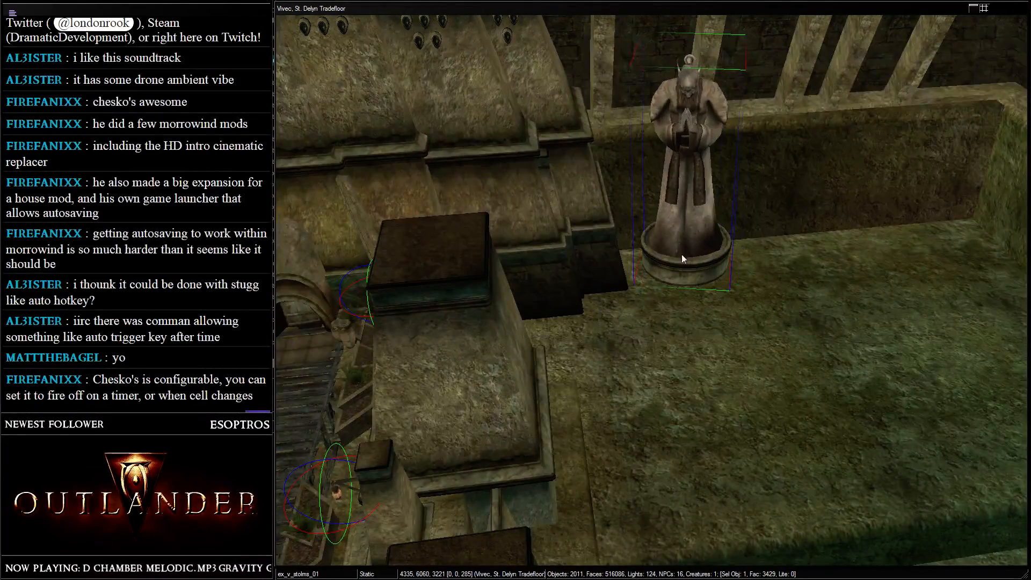
pyautogui.moveTo(681, 254); pyautogui.dragTo(800, 209)
pyautogui.keyDown('shift'); pyautogui.moveTo(800, 209); pyautogui.dragTo(821, 167, button='middle'); pyautogui.keyUp('shift')
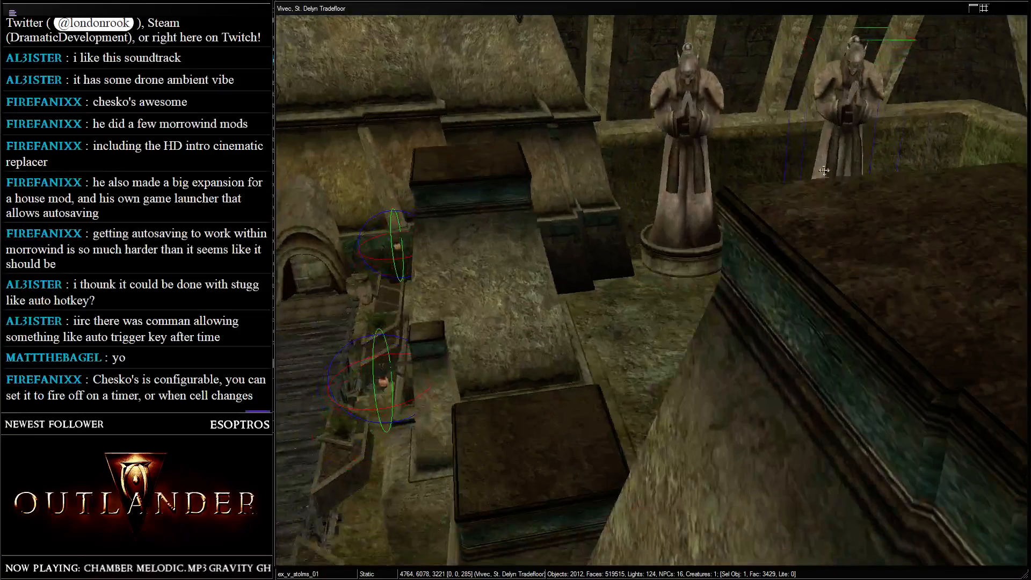
pyautogui.moveTo(820, 167); pyautogui.dragTo(830, 152, button='right')
pyautogui.moveTo(830, 152); pyautogui.dragTo(894, 137)
pyautogui.scroll(-3, 893, 136)
pyautogui.keyDown('shift'); pyautogui.moveTo(891, 138); pyautogui.dragTo(738, 213, button='middle'); pyautogui.keyUp('shift')
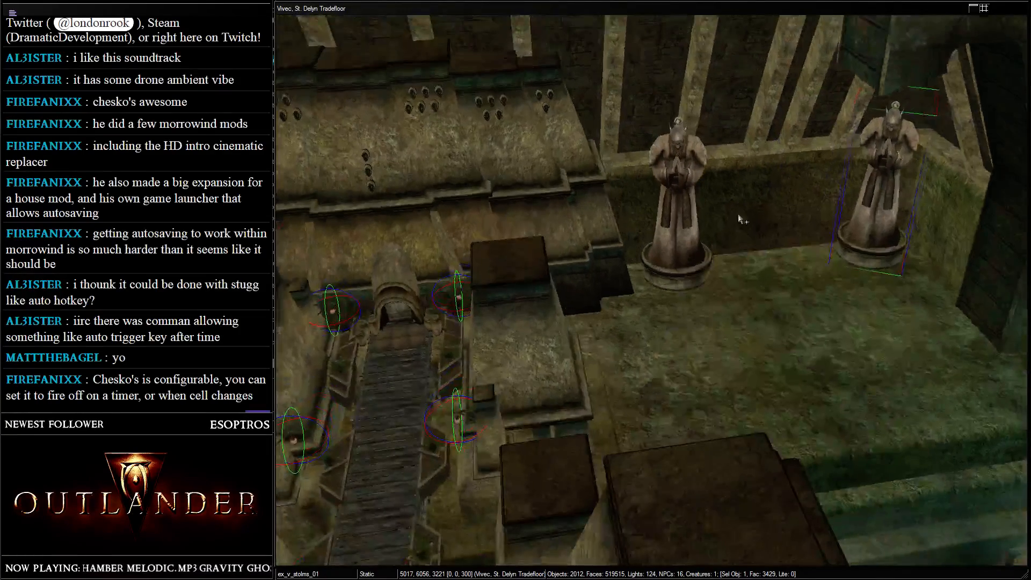
# - Rotate the copied corner statue to 270 degrees and shift it to 4989, 6096, 3221
pyautogui.press('d')
pyautogui.click(670, 256)
pyautogui.click(870, 215)
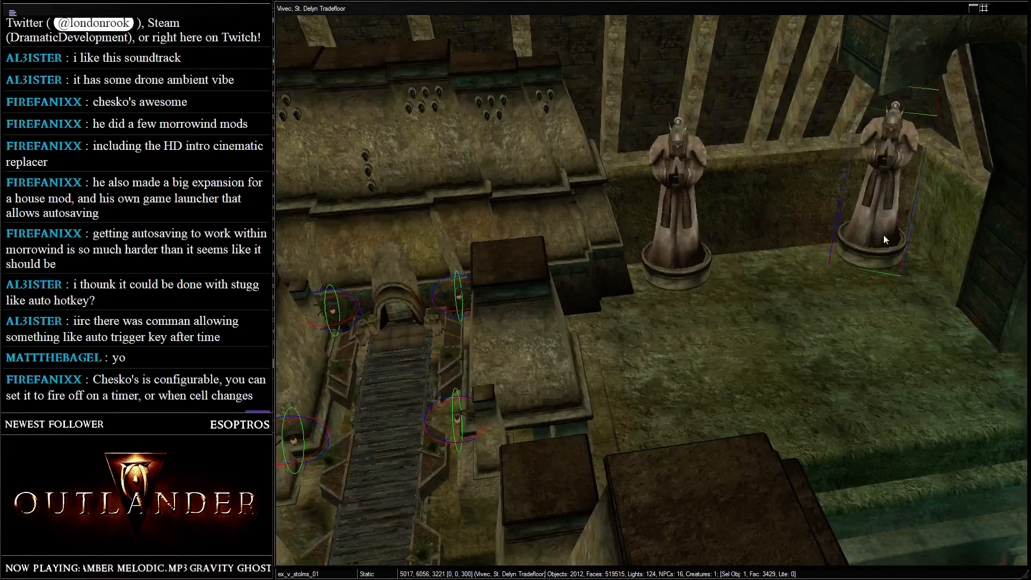
pyautogui.moveTo(884, 234); pyautogui.dragTo(959, 240, button='right')
pyautogui.moveTo(892, 228)
pyautogui.mouseDown()
pyautogui.moveTo(884, 215)
pyautogui.moveTo(881, 227)
pyautogui.mouseUp()
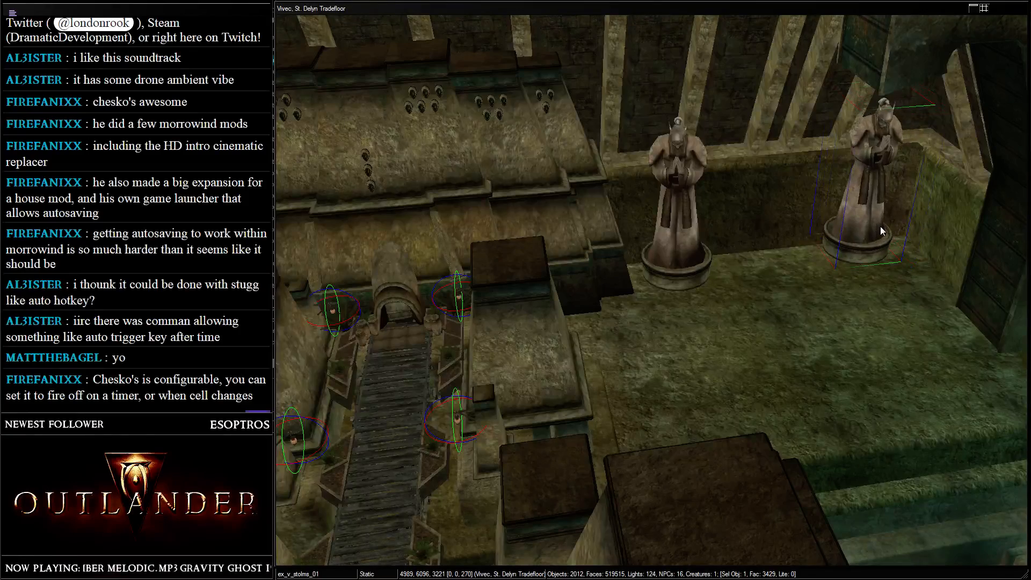
# - Duplicate both statues together and move the copies to the green terrace on the opposite side of the bridge
pyautogui.scroll(-3, 880, 227)
pyautogui.keyDown('shift'); pyautogui.moveTo(881, 227); pyautogui.dragTo(732, 157, button='middle'); pyautogui.keyUp('shift')
pyautogui.keyDown('ctrl'); pyautogui.click(733, 157); pyautogui.keyUp('ctrl')
pyautogui.hotkey('ctrl', 'd')
pyautogui.moveTo(732, 157); pyautogui.dragTo(600, 209)
pyautogui.keyDown('shift'); pyautogui.moveTo(602, 212); pyautogui.dragTo(510, 196, button='middle'); pyautogui.keyUp('shift')
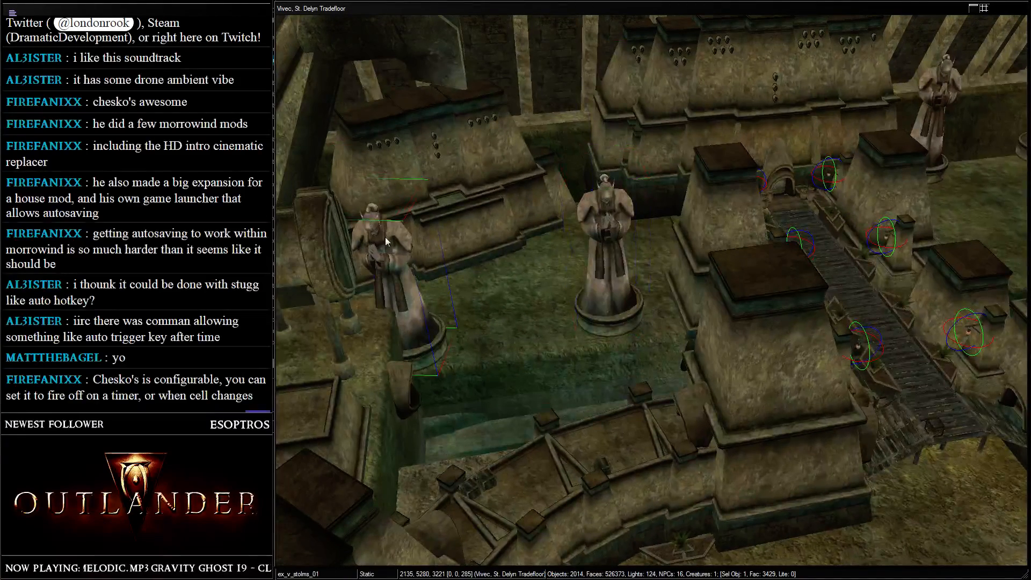
# - Shift the two copied statues back toward the rear wall, placing the selected pair at 2641, 6109, 3221
pyautogui.click(609, 236)
pyautogui.moveTo(377, 245); pyautogui.dragTo(346, 150)
pyautogui.scroll(-5, 570, 135)
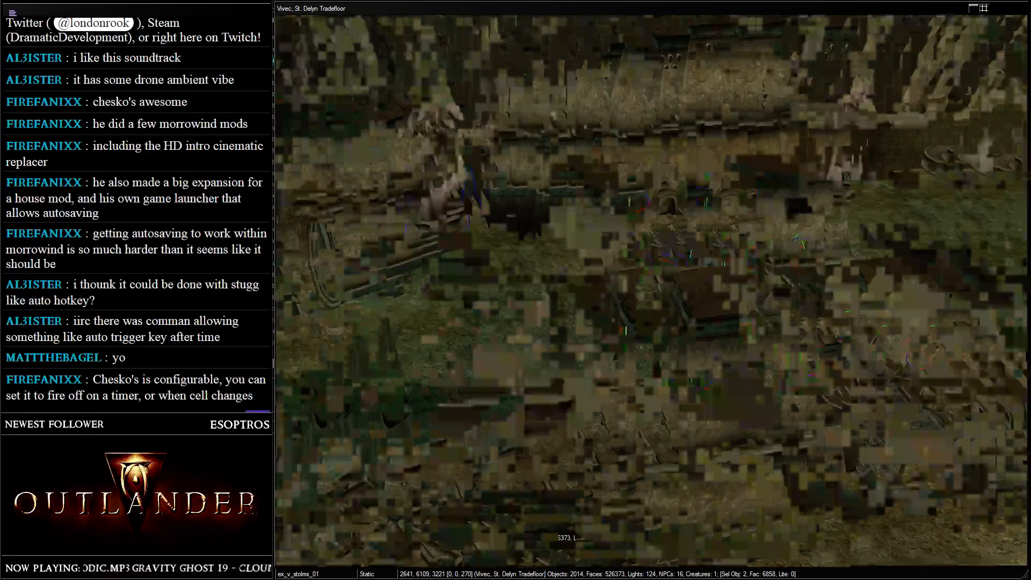
pyautogui.keyDown('shift'); pyautogui.moveTo(570, 136); pyautogui.dragTo(607, 130, button='middle'); pyautogui.keyUp('shift')
pyautogui.scroll(8, 654, 194)
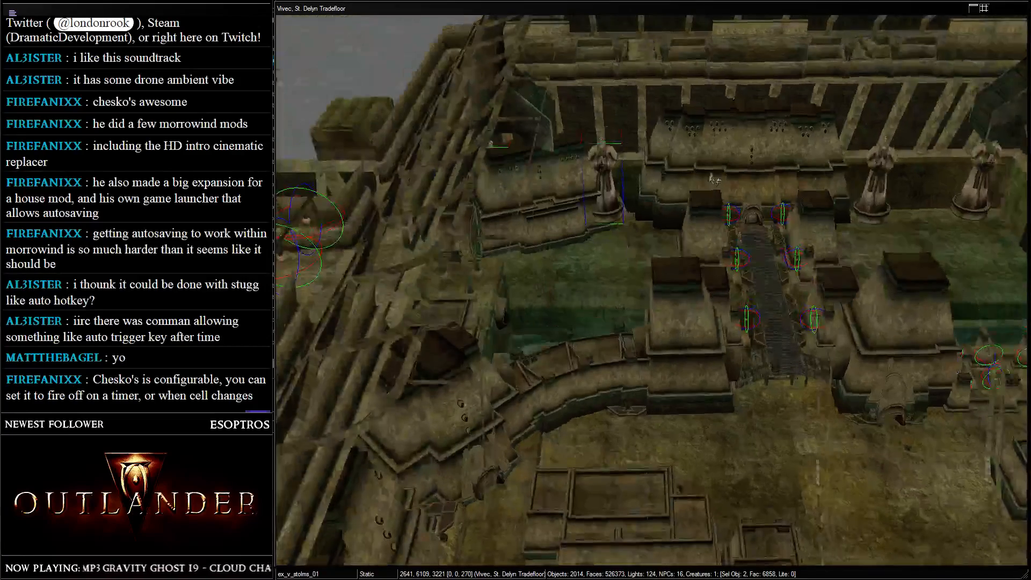
pyautogui.scroll(-8, 683, 113)
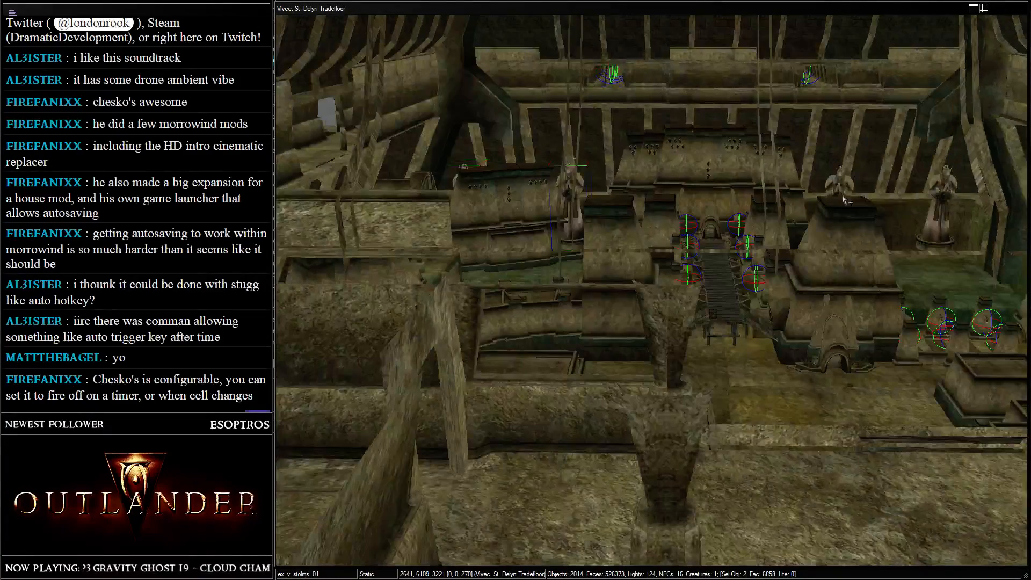
pyautogui.keyDown('shift'); pyautogui.moveTo(616, 138); pyautogui.dragTo(889, 189, button='middle'); pyautogui.keyUp('shift')
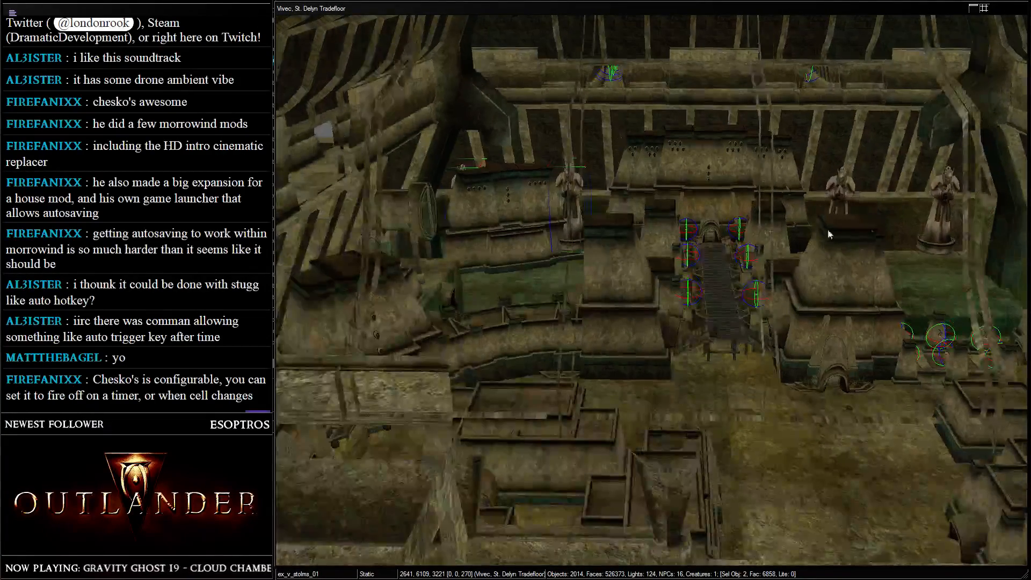
pyautogui.keyDown('shift'); pyautogui.moveTo(646, 178); pyautogui.dragTo(661, 206, button='middle'); pyautogui.keyUp('shift')
pyautogui.keyDown('shift'); pyautogui.moveTo(971, 229); pyautogui.dragTo(905, 226, button='middle'); pyautogui.keyUp('shift')
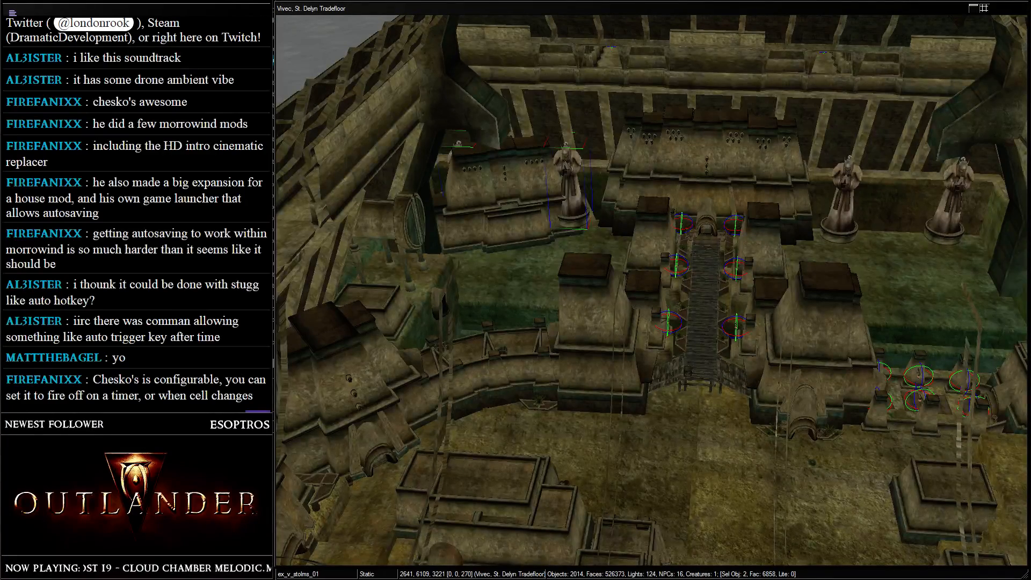
pyautogui.keyDown('shift'); pyautogui.moveTo(491, 372); pyautogui.dragTo(671, 284, button='middle'); pyautogui.keyUp('shift')
pyautogui.press('w')
pyautogui.click(678, 214)
pyautogui.moveTo(507, 220); pyautogui.dragTo(773, 356)
pyautogui.press('w')
pyautogui.keyDown('shift'); pyautogui.moveTo(763, 344); pyautogui.dragTo(659, 328, button='middle'); pyautogui.keyUp('shift')
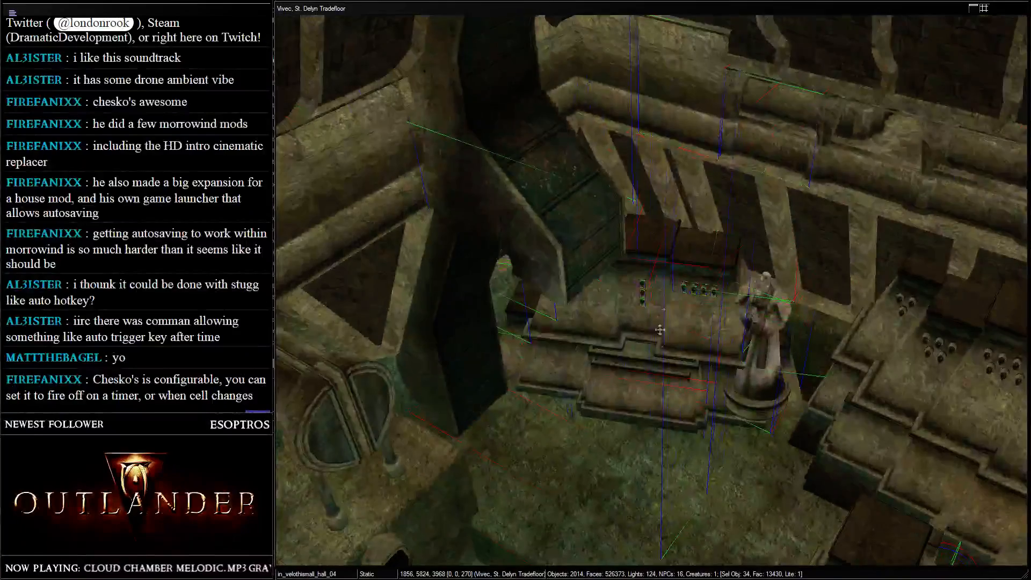
pyautogui.press('d')
# - Select the wall, roof, trim and window pieces of the small stepped building standing behind the terrace statue
pyautogui.click(647, 355)
pyautogui.press('c')
pyautogui.keyDown('ctrl'); pyautogui.click(612, 322); pyautogui.keyUp('ctrl')
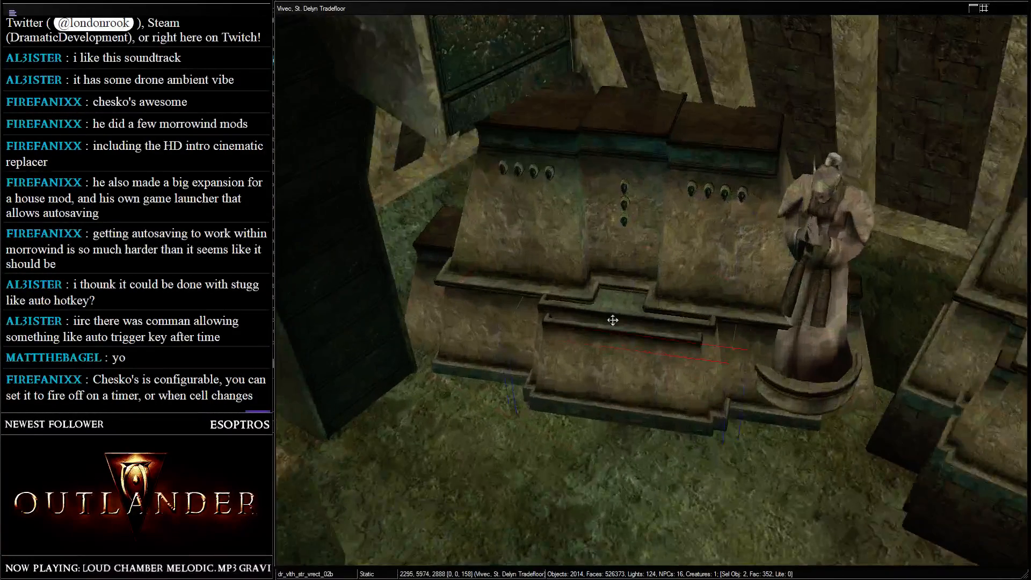
pyautogui.keyDown('ctrl'); pyautogui.click(433, 284); pyautogui.keyUp('ctrl')
pyautogui.keyDown('ctrl'); pyautogui.click(535, 197); pyautogui.keyUp('ctrl')
pyautogui.keyDown('ctrl'); pyautogui.moveTo(493, 158); pyautogui.dragTo(559, 197); pyautogui.keyUp('ctrl')
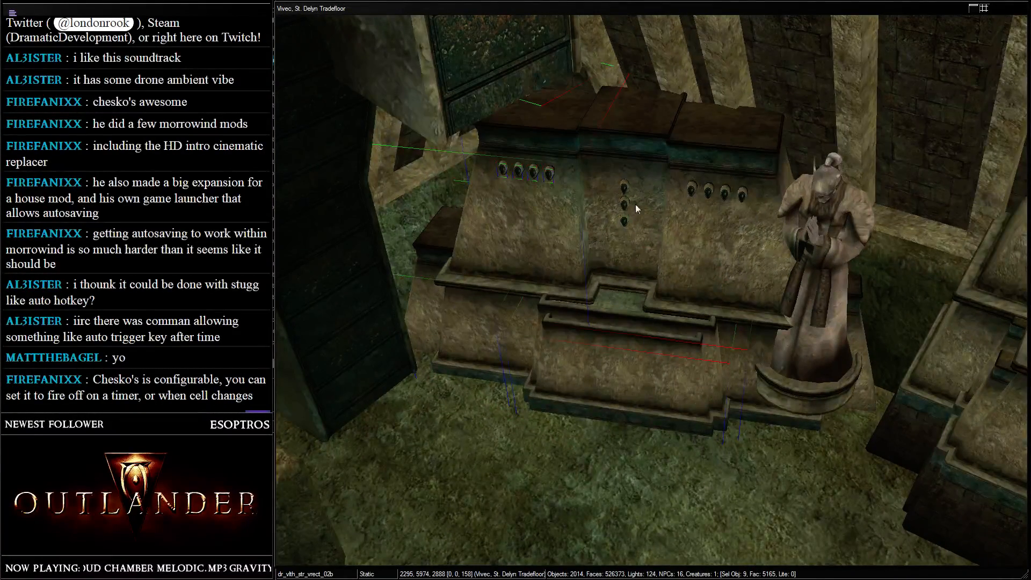
pyautogui.keyDown('ctrl'); pyautogui.moveTo(632, 252); pyautogui.dragTo(642, 217); pyautogui.keyUp('ctrl')
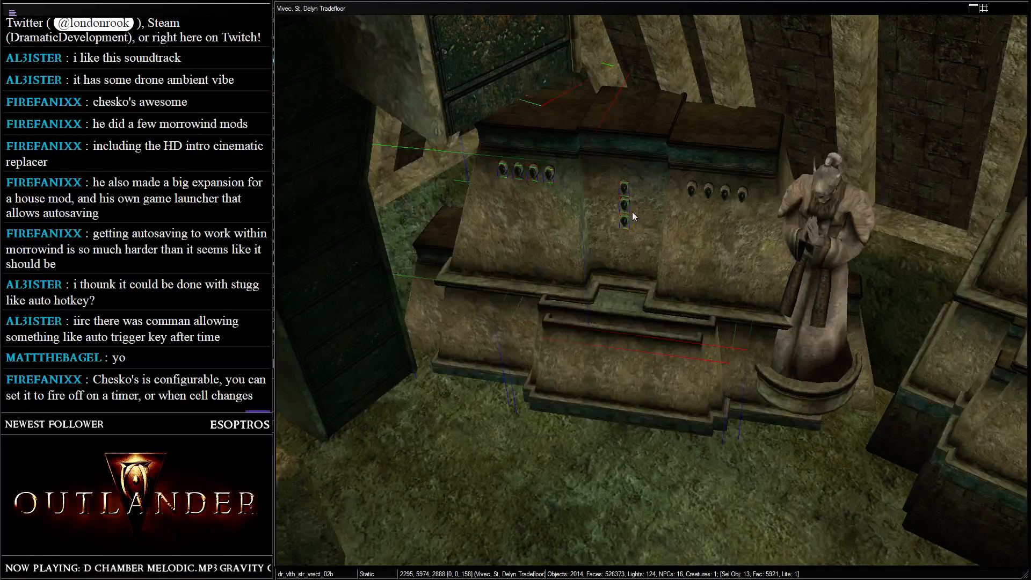
pyautogui.keyDown('ctrl'); pyautogui.click(697, 187); pyautogui.keyUp('ctrl')
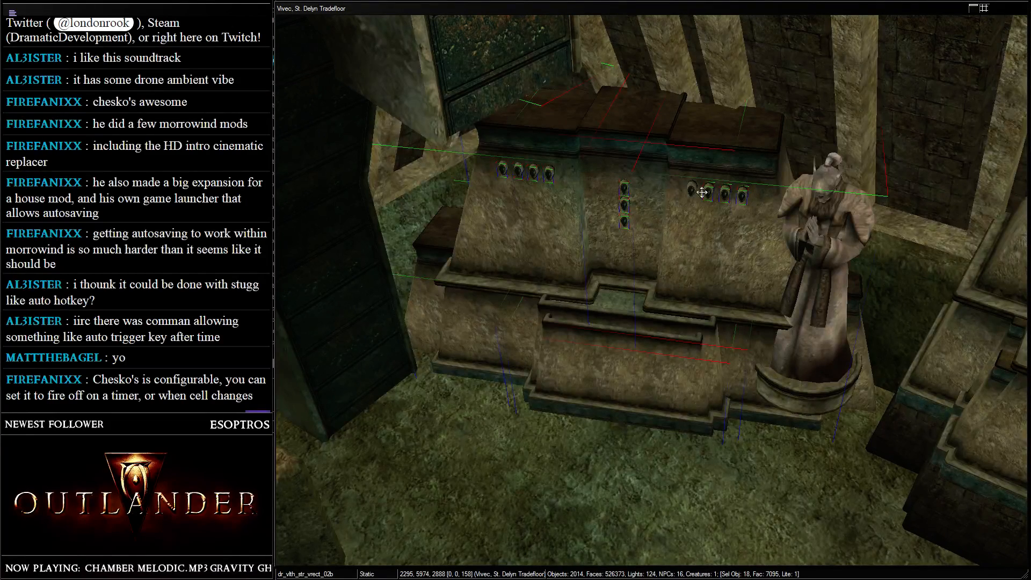
pyautogui.keyDown('ctrl'); pyautogui.click(691, 192); pyautogui.keyUp('ctrl')
pyautogui.moveTo(913, 283); pyautogui.dragTo(607, 260, button='middle')
pyautogui.keyDown('ctrl'); pyautogui.click(783, 310); pyautogui.keyUp('ctrl')
pyautogui.keyDown('ctrl'); pyautogui.click(617, 268); pyautogui.keyUp('ctrl')
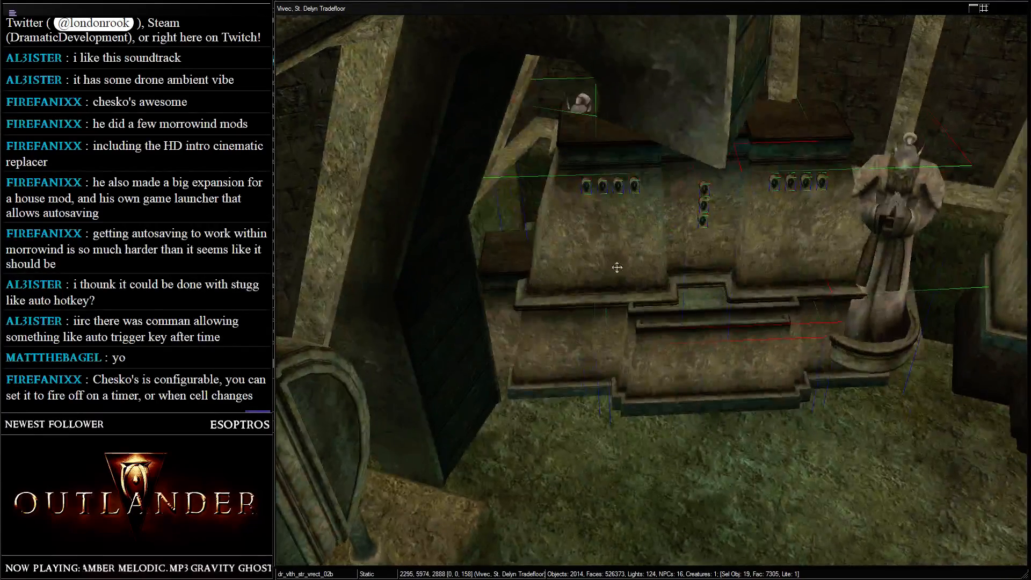
pyautogui.keyDown('ctrl'); pyautogui.click(525, 253); pyautogui.keyUp('ctrl')
pyautogui.keyDown('shift'); pyautogui.moveTo(527, 252); pyautogui.dragTo(645, 216, button='middle'); pyautogui.keyUp('shift')
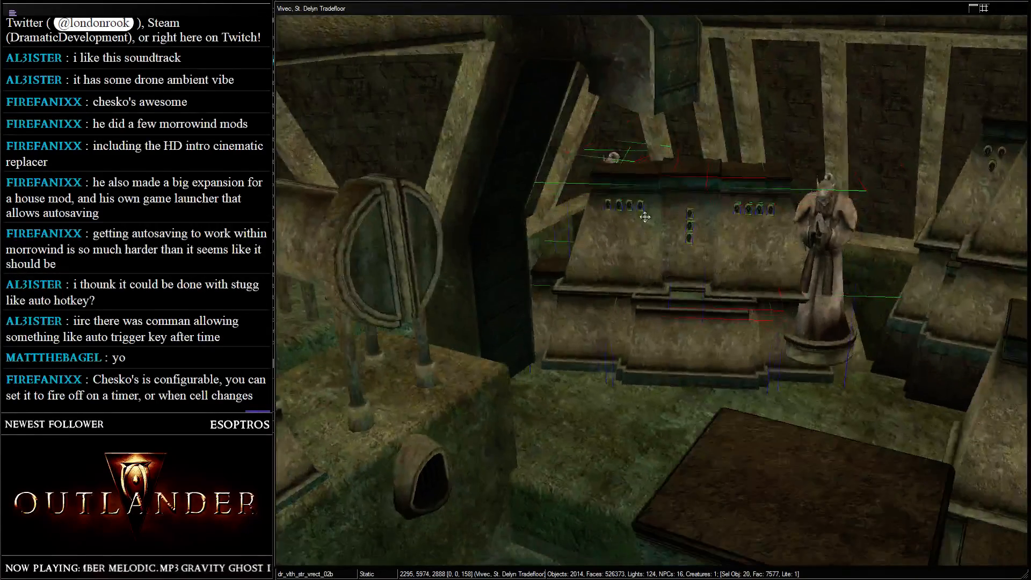
# - Move the selected building pieces off the green terrace to the empty area outside the hall, around -2730, 7686, 2713
pyautogui.moveTo(644, 216); pyautogui.dragTo(841, 341)
pyautogui.scroll(-4, 841, 342)
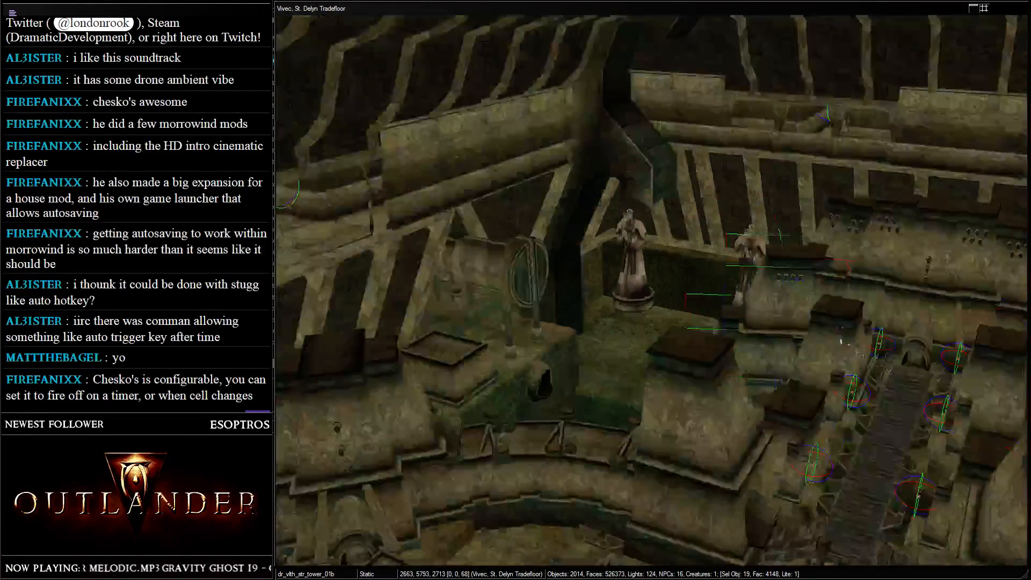
pyautogui.keyDown('shift'); pyautogui.moveTo(841, 341); pyautogui.dragTo(570, 245, button='middle'); pyautogui.keyUp('shift')
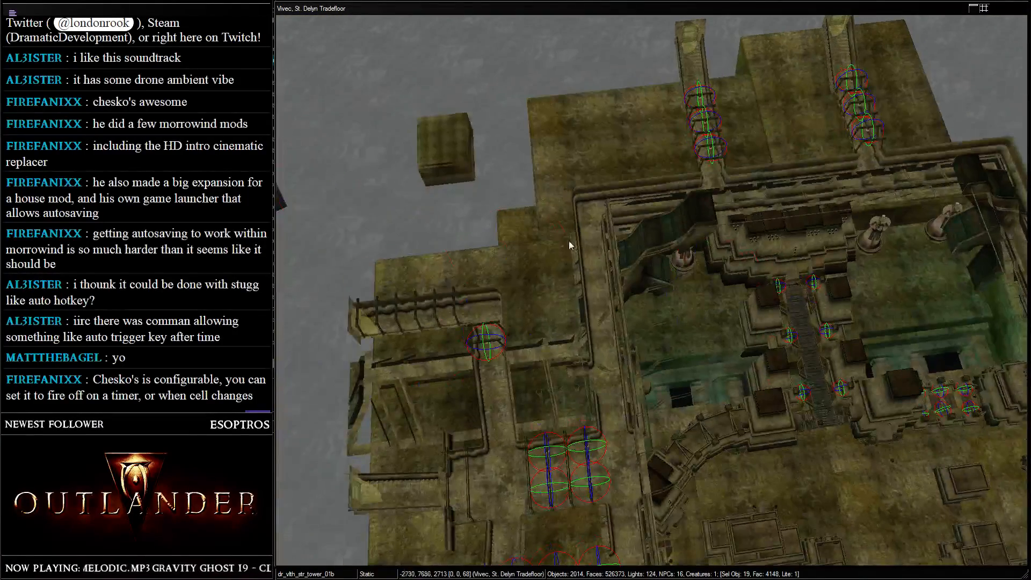
pyautogui.moveTo(569, 241); pyautogui.dragTo(602, 222)
pyautogui.keyDown('shift'); pyautogui.moveTo(602, 223); pyautogui.dragTo(706, 248, button='middle'); pyautogui.keyUp('shift')
pyautogui.scroll(-3, 693, 228)
# - Switch the cell view from bright lighting to in-game lighting and check the bridge and terrace statues
pyautogui.click(691, 296)
pyautogui.press('a')
pyautogui.scroll(3, 735, 277)
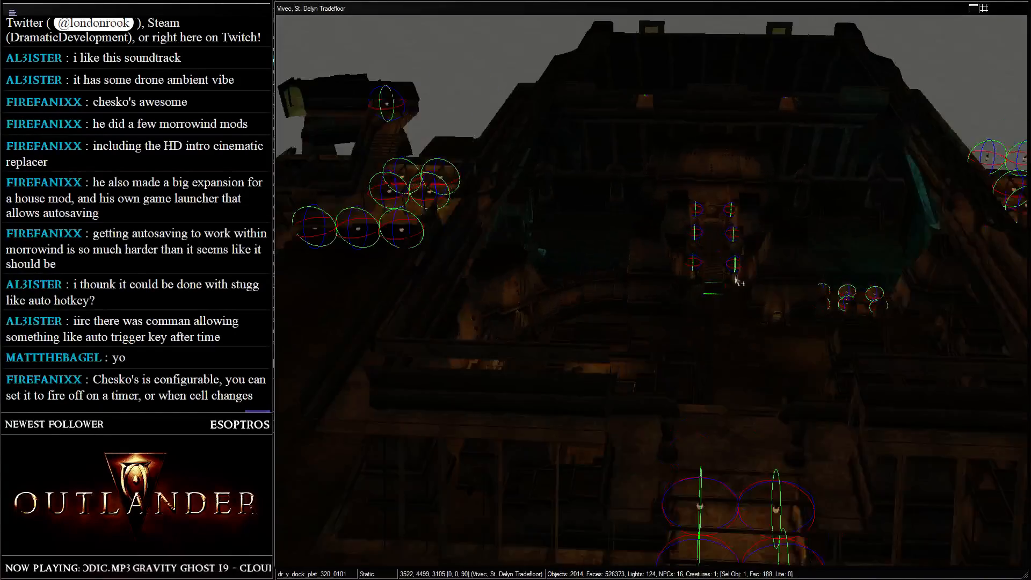
pyautogui.scroll(5, 733, 277)
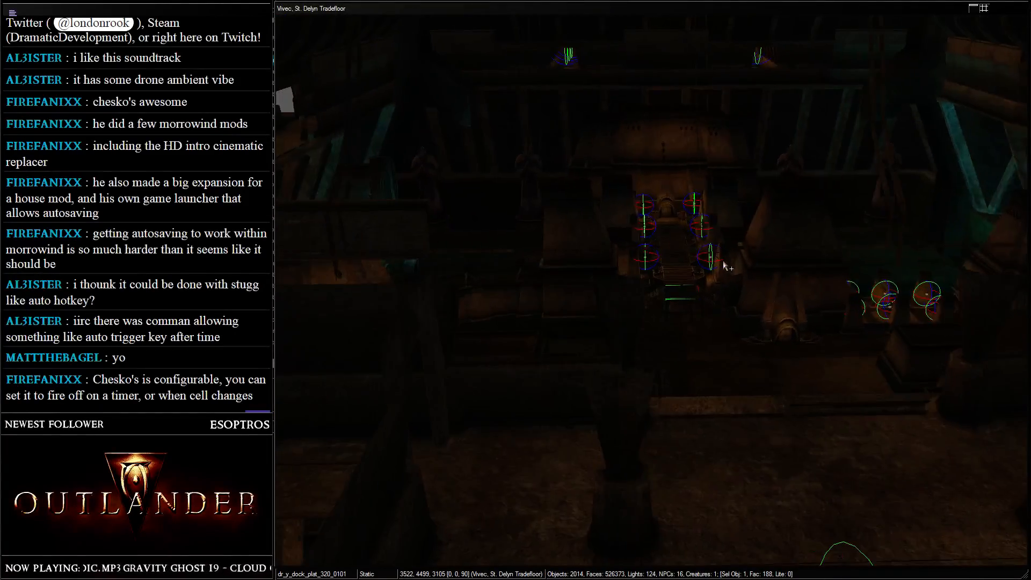
pyautogui.keyDown('shift'); pyautogui.moveTo(725, 266); pyautogui.dragTo(704, 263, button='middle'); pyautogui.keyUp('shift')
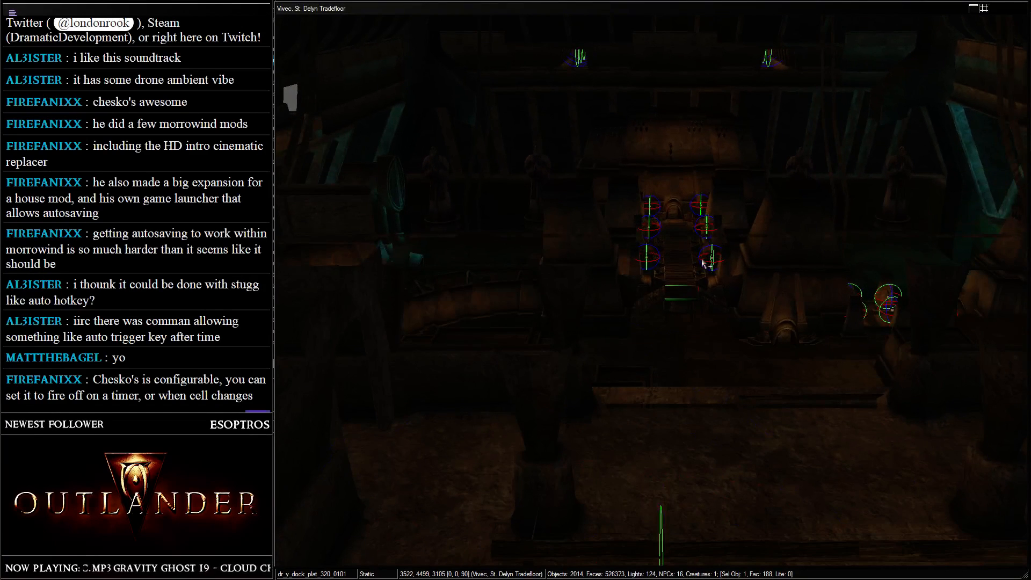
pyautogui.scroll(3, 603, 182)
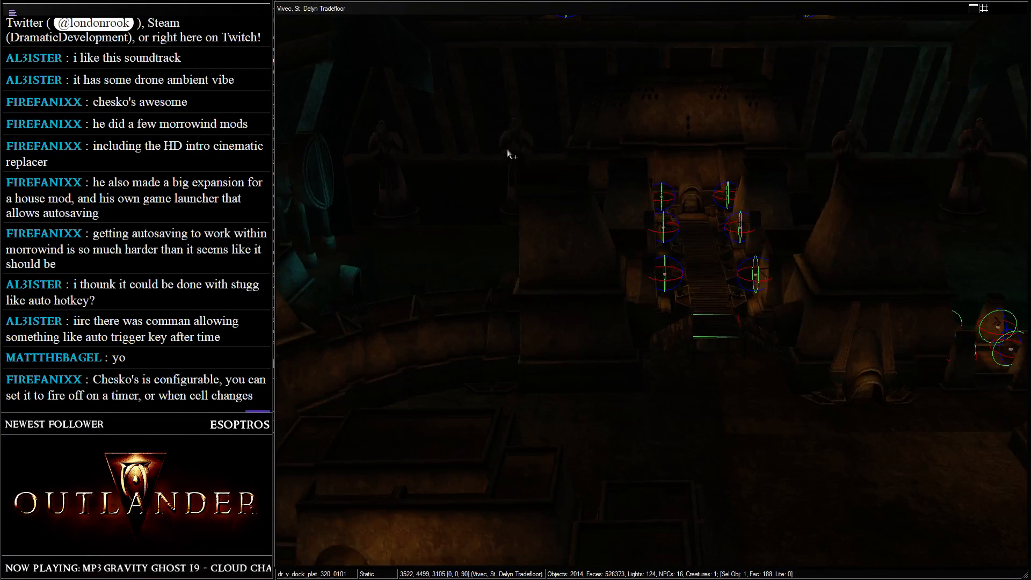
# - Shift the statue nearer the bridge on the original statue terrace to 4474, 6066, 3221 and rotate it to 270 degrees
pyautogui.keyDown('shift'); pyautogui.moveTo(508, 155); pyautogui.dragTo(688, 184, button='middle'); pyautogui.keyUp('shift')
pyautogui.click(525, 171)
pyautogui.click(748, 147)
pyautogui.click(741, 141)
pyautogui.moveTo(741, 140); pyautogui.dragTo(749, 138)
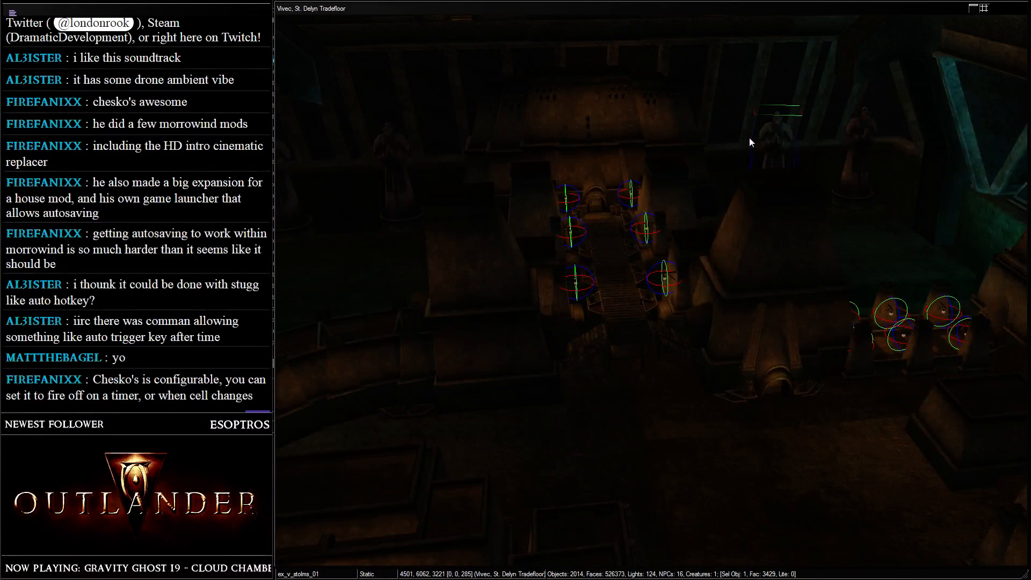
pyautogui.keyDown('shift'); pyautogui.moveTo(748, 137); pyautogui.dragTo(775, 167, button='middle'); pyautogui.keyUp('shift')
pyautogui.doubleClick(776, 169)
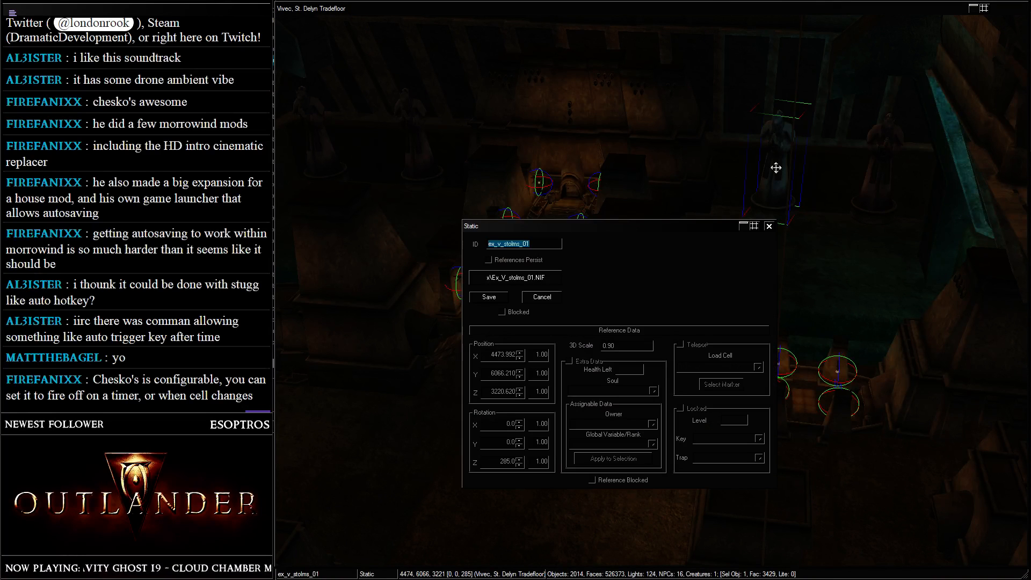
pyautogui.press('Escape')
pyautogui.moveTo(776, 168); pyautogui.dragTo(800, 183, button='right')
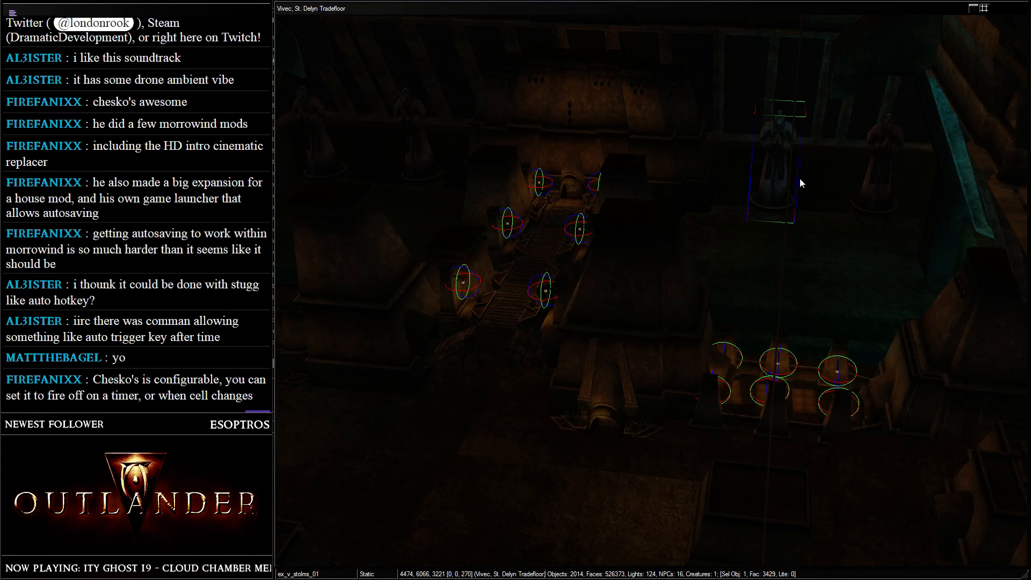
# - Clear the selection and hide the light radius markers while viewing the hall from the entrance-side balcony
pyautogui.click(617, 219)
pyautogui.keyDown('shift'); pyautogui.moveTo(617, 220); pyautogui.dragTo(690, 202, button='middle'); pyautogui.keyUp('shift')
pyautogui.click(689, 420)
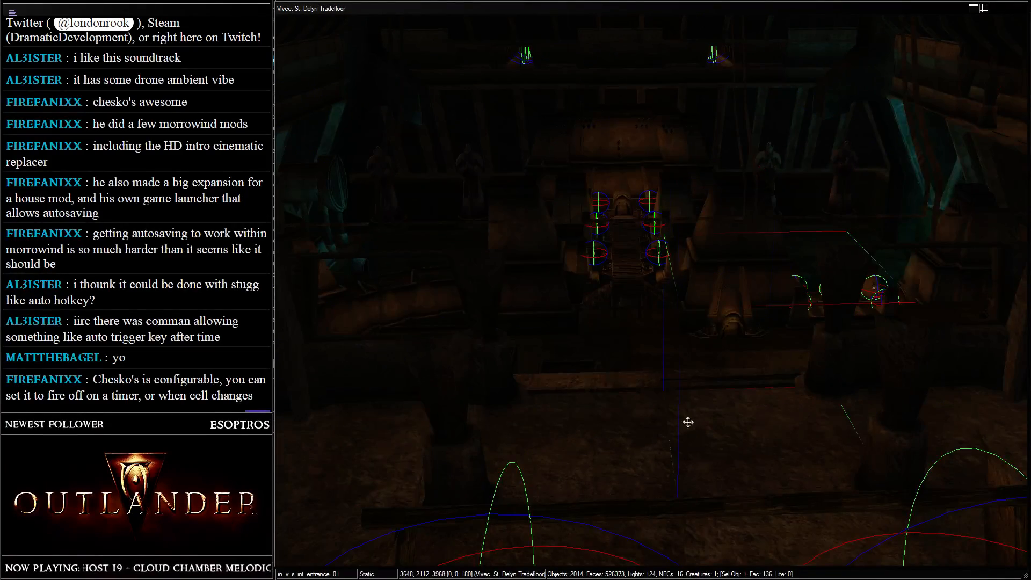
pyautogui.keyDown('shift'); pyautogui.moveTo(687, 421); pyautogui.dragTo(674, 349, button='middle'); pyautogui.keyUp('shift')
pyautogui.press('d')
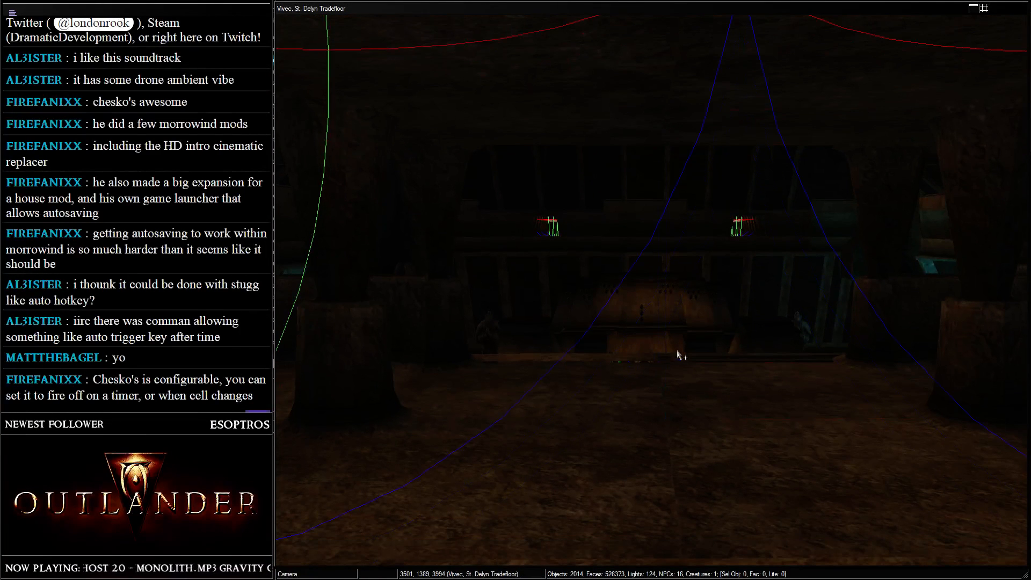
pyautogui.press('m')
pyautogui.press('m')
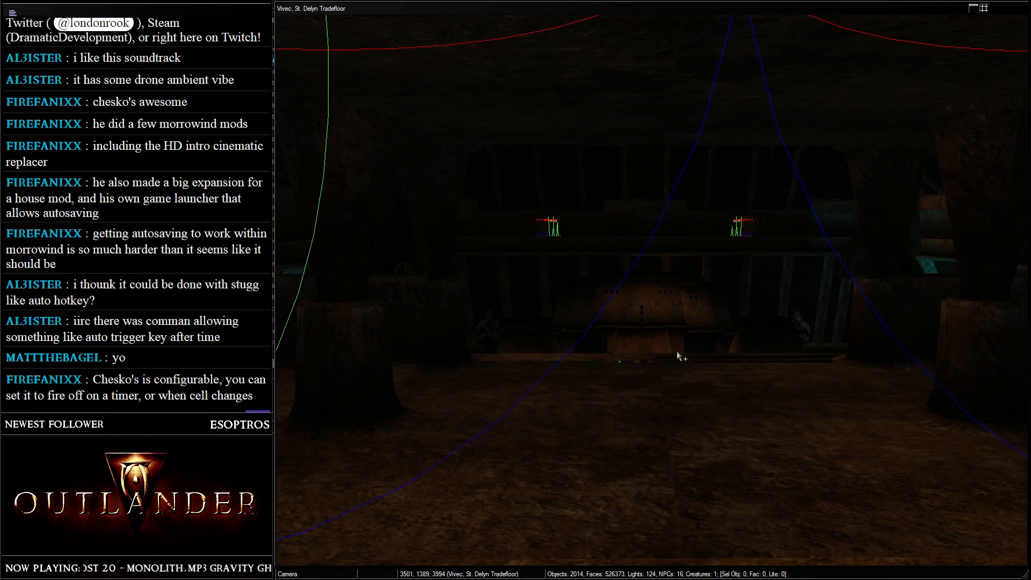
pyautogui.press('l')
pyautogui.press('l')
# - Examine the central building, bridge and flanking statues across the hall from the entrance side under in-game lighting
pyautogui.click(664, 313)
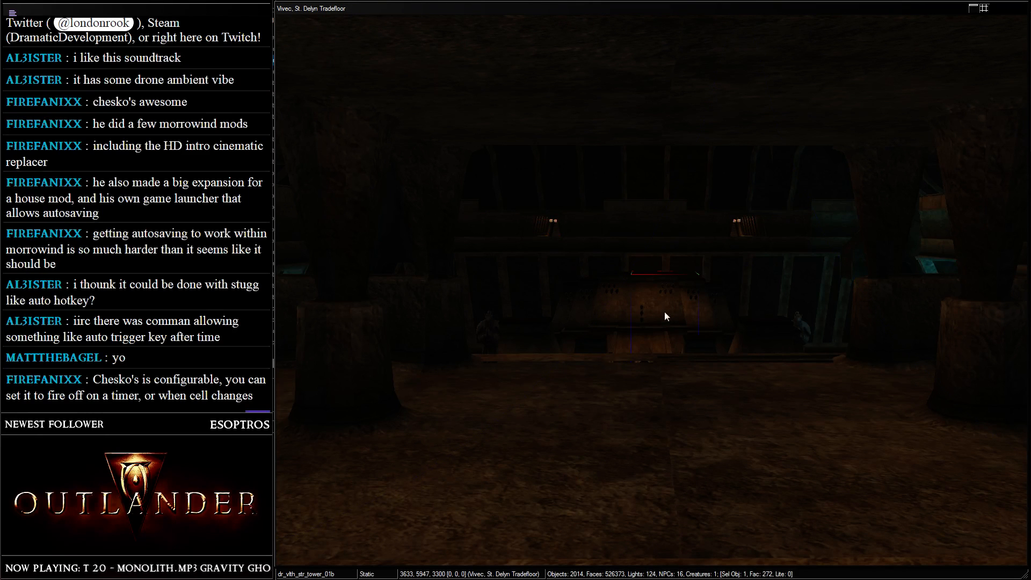
pyautogui.moveTo(664, 357); pyautogui.dragTo(514, 332)
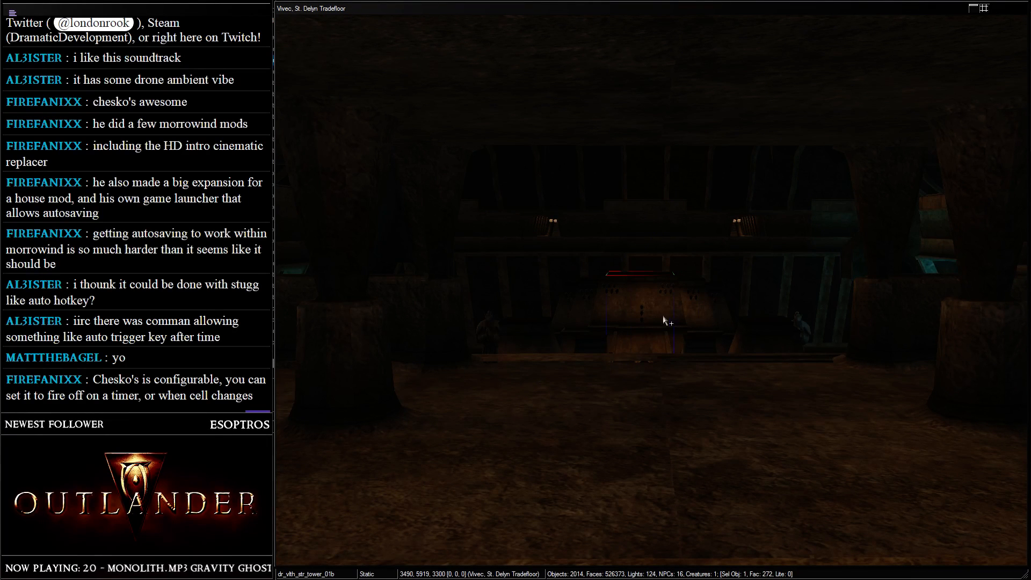
pyautogui.scroll(3, 657, 311)
pyautogui.scroll(-2, 676, 392)
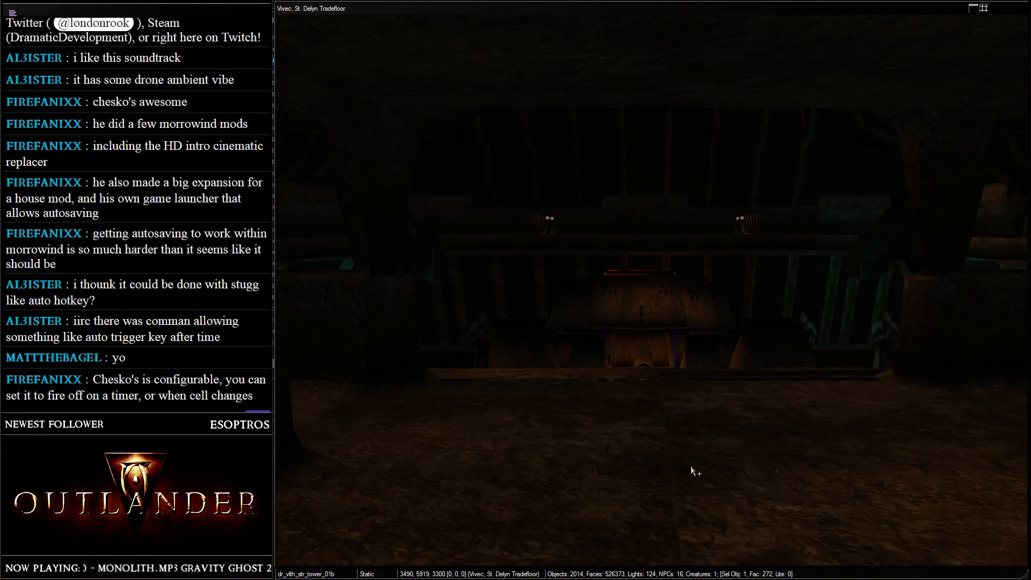
pyautogui.click(646, 378)
pyautogui.scroll(-4, 652, 385)
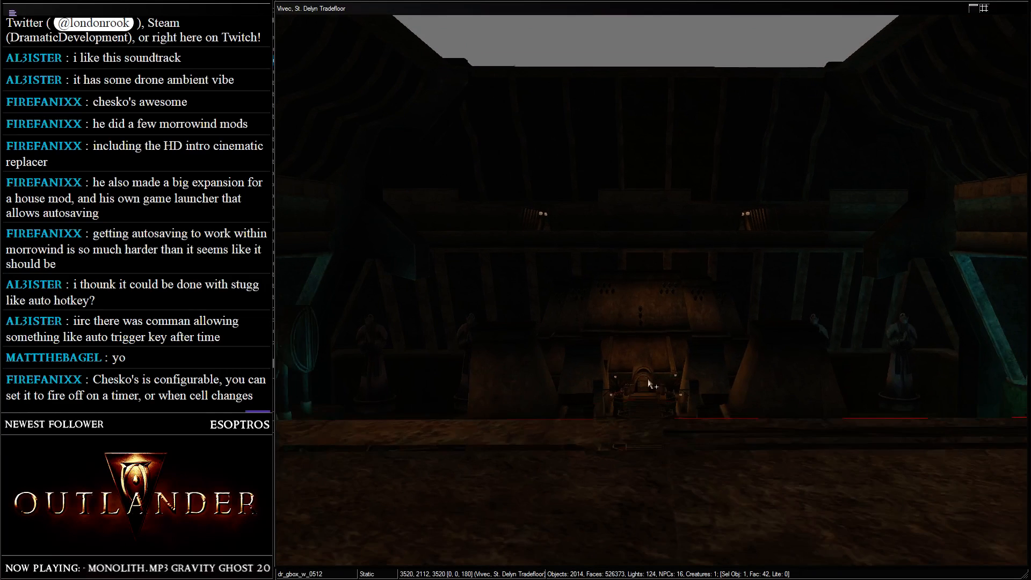
pyautogui.scroll(-4, 652, 386)
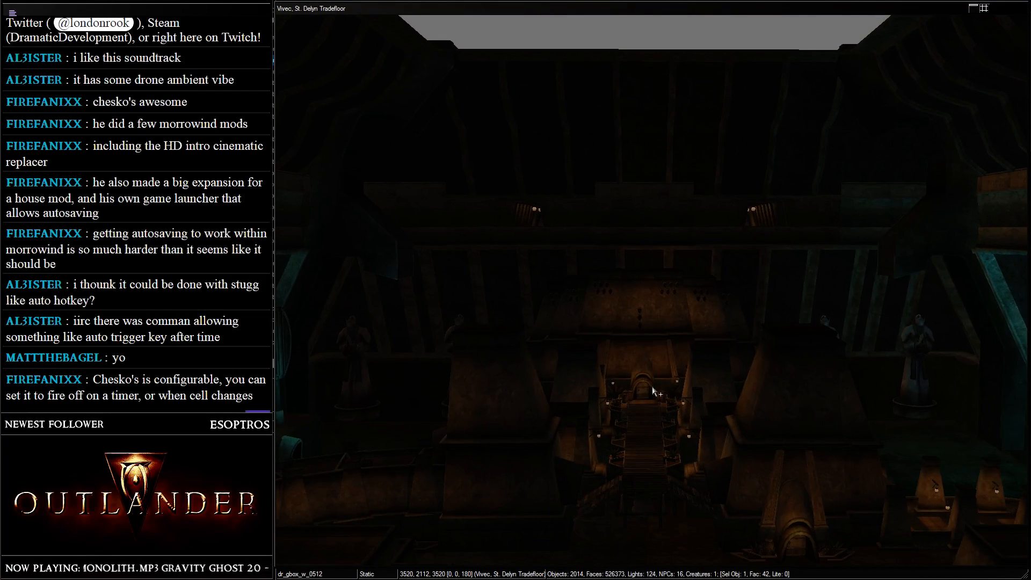
pyautogui.scroll(-3, 652, 387)
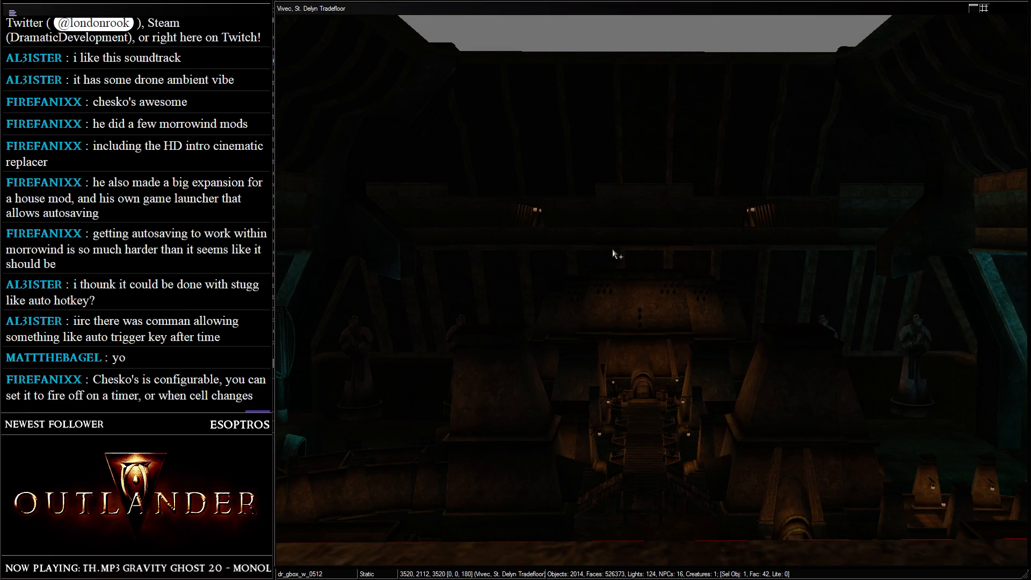
# - Select the block pieces of the rear wall and roof above the central building
pyautogui.moveTo(549, 117); pyautogui.dragTo(734, 258)
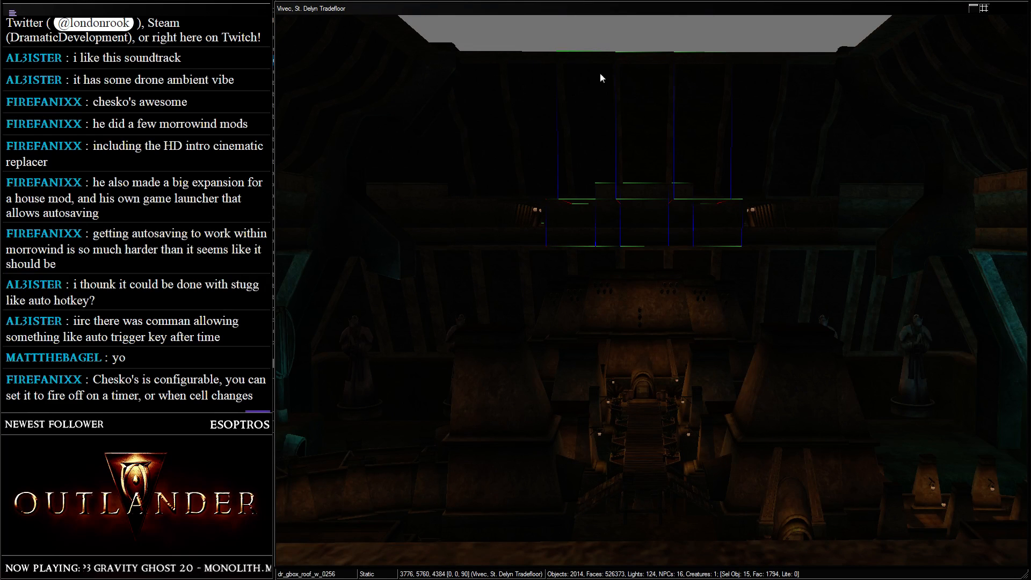
# - Remove the roof pieces above the hall from the selection and examine the remaining door assembly across the bridge
pyautogui.keyDown('ctrl'); pyautogui.click(700, 75); pyautogui.keyUp('ctrl')
pyautogui.keyDown('ctrl'); pyautogui.click(665, 130); pyautogui.keyUp('ctrl')
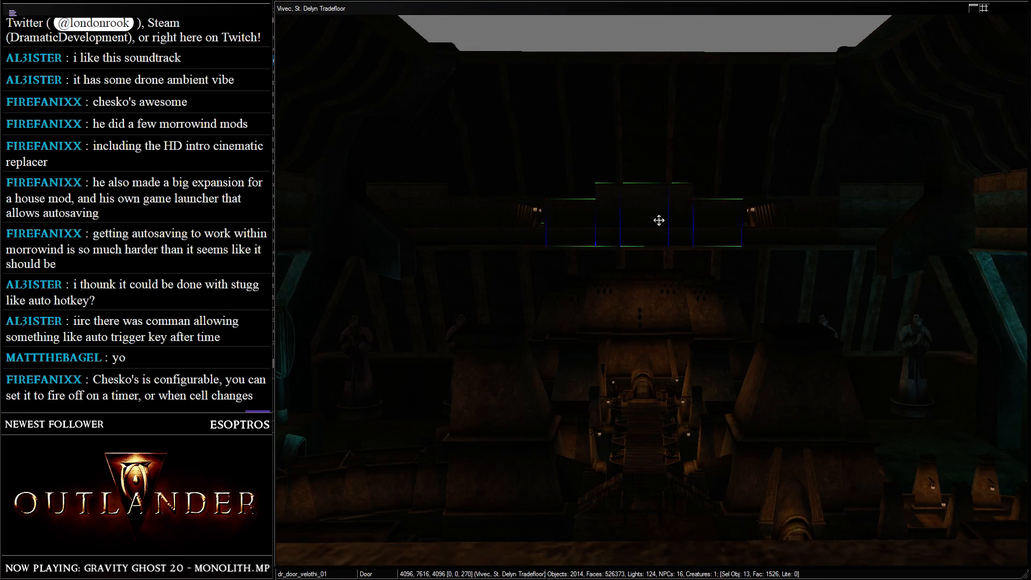
pyautogui.scroll(5, 721, 260)
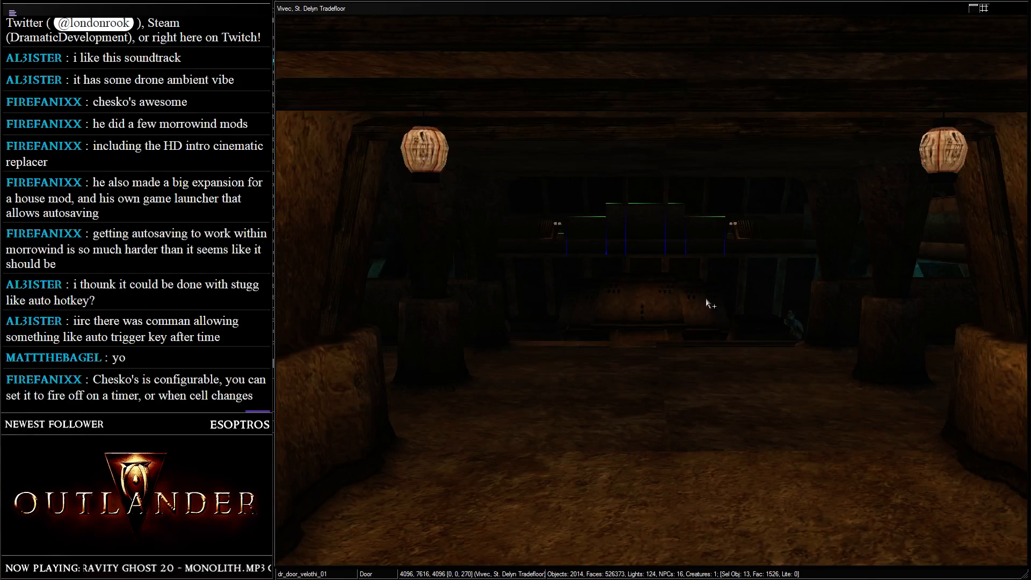
pyautogui.scroll(-4, 706, 299)
pyautogui.scroll(2, 706, 299)
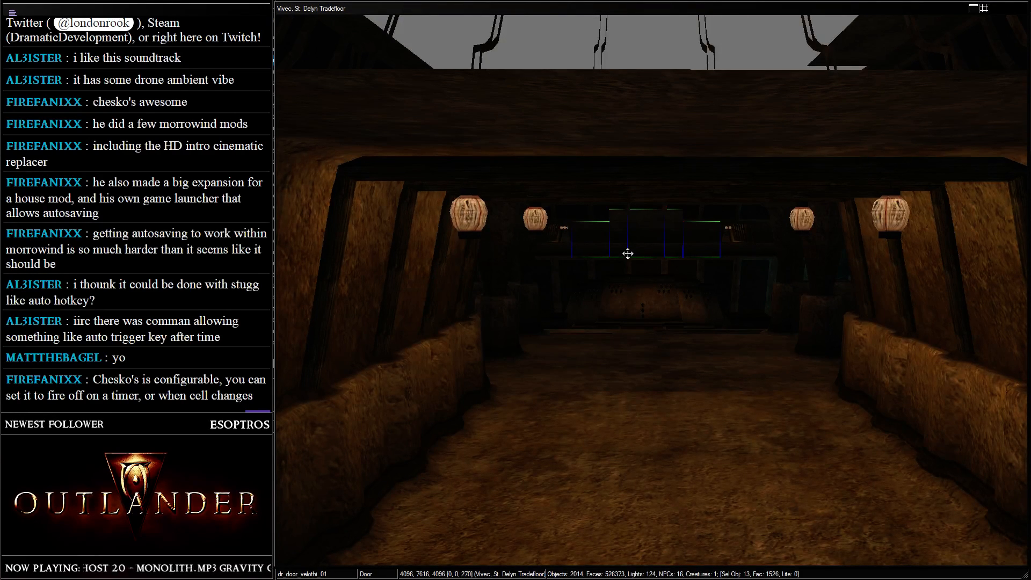
pyautogui.press('c')
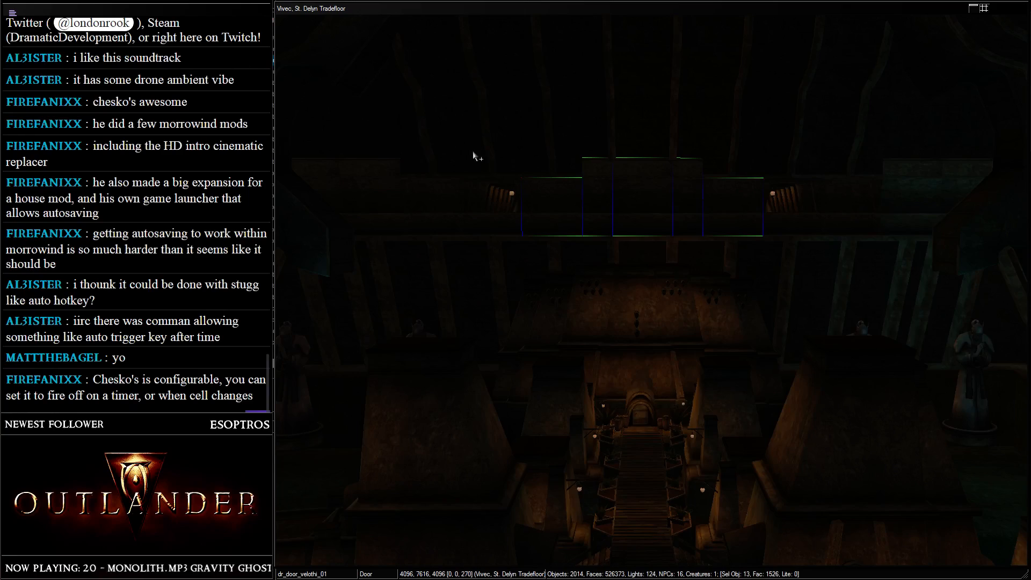
# - Switch on the bright scene lighting to work on the terrace around the clustered buildings
pyautogui.scroll(-3, 646, 182)
pyautogui.keyDown('shift'); pyautogui.moveTo(789, 134); pyautogui.dragTo(751, 277, button='middle'); pyautogui.keyUp('shift')
pyautogui.scroll(3, 577, 232)
pyautogui.press('a')
pyautogui.click(647, 280)
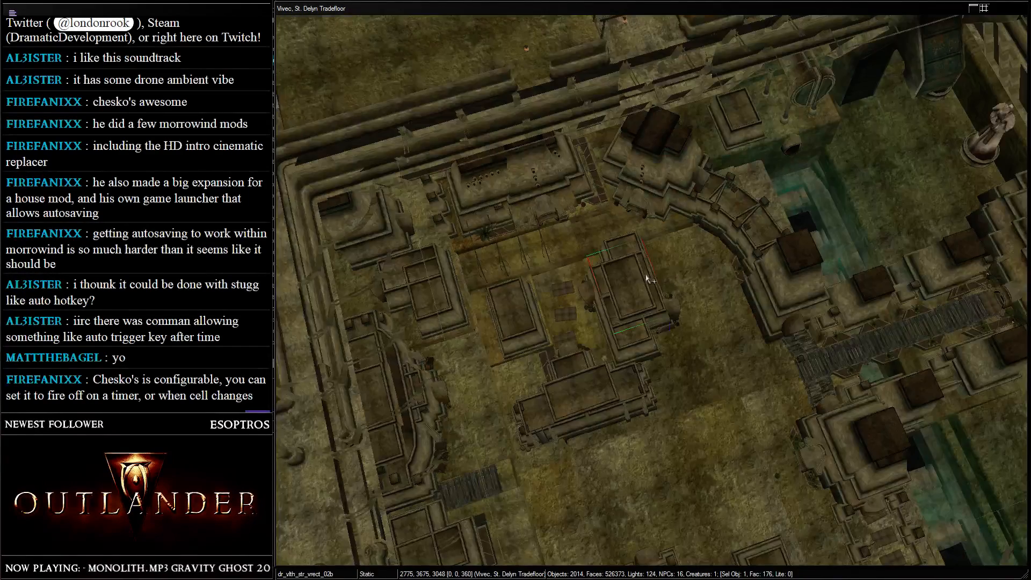
pyautogui.keyDown('shift'); pyautogui.moveTo(646, 280); pyautogui.dragTo(621, 342, button='middle'); pyautogui.keyUp('shift')
pyautogui.scroll(3, 622, 340)
pyautogui.press('d')
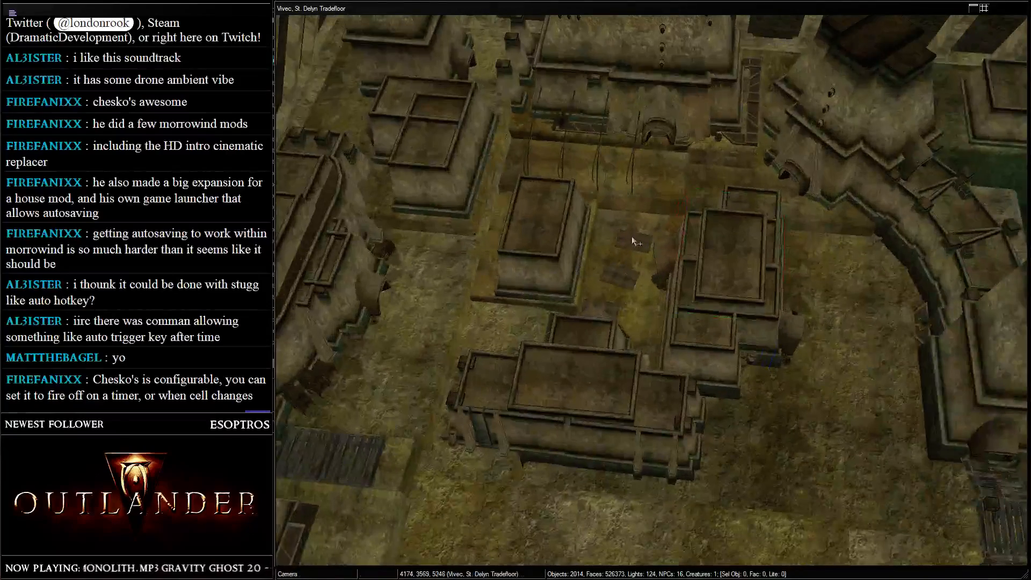
# - Copy a practice mat from the courtyard and place the copy on the raised terrace beneath the endmost arch
pyautogui.click(630, 237)
pyautogui.press('d')
pyautogui.moveTo(628, 174); pyautogui.dragTo(678, 241, button='middle')
pyautogui.scroll(6, 677, 247)
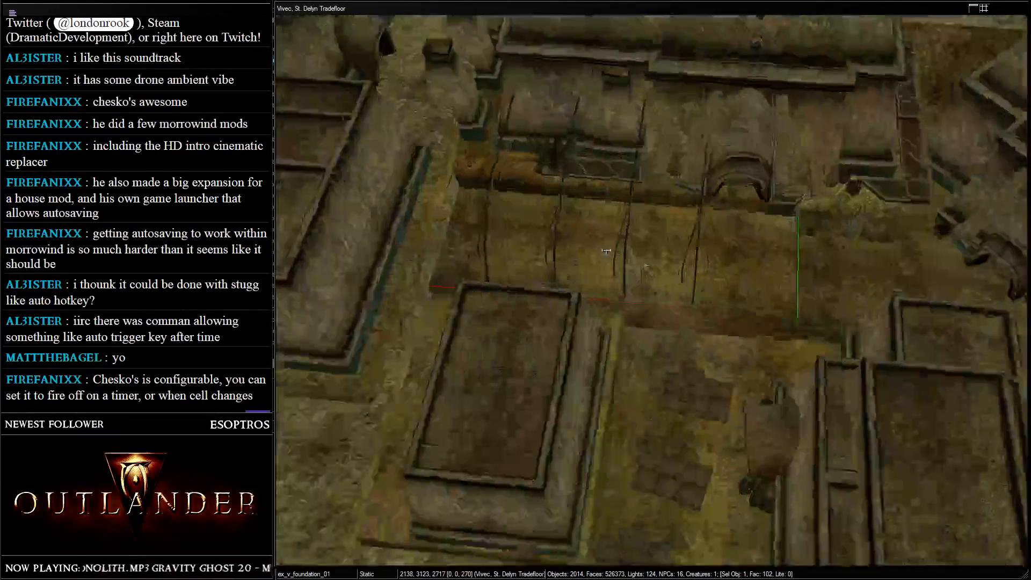
pyautogui.hotkey('ctrl', 'v')
pyautogui.moveTo(656, 288); pyautogui.dragTo(478, 160)
pyautogui.moveTo(477, 160); pyautogui.dragTo(340, 240, button='right')
pyautogui.moveTo(339, 240); pyautogui.dragTo(446, 150)
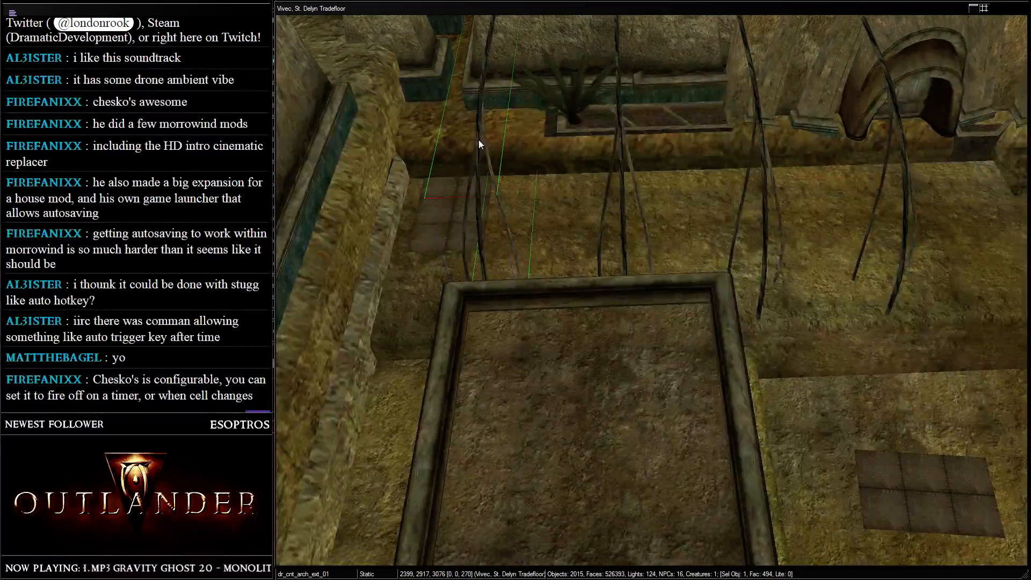
pyautogui.doubleClick(478, 141)
pyautogui.press('Escape')
# - Place a second practice mat beside the first under the arches and rotate it to about 357 degrees
pyautogui.click(456, 197)
pyautogui.moveTo(456, 197); pyautogui.dragTo(615, 231)
pyautogui.moveTo(626, 223)
pyautogui.mouseDown(button='right')
pyautogui.moveTo(637, 225)
pyautogui.moveTo(623, 226)
pyautogui.mouseUp(button='right')
pyautogui.moveTo(615, 166); pyautogui.dragTo(617, 171)
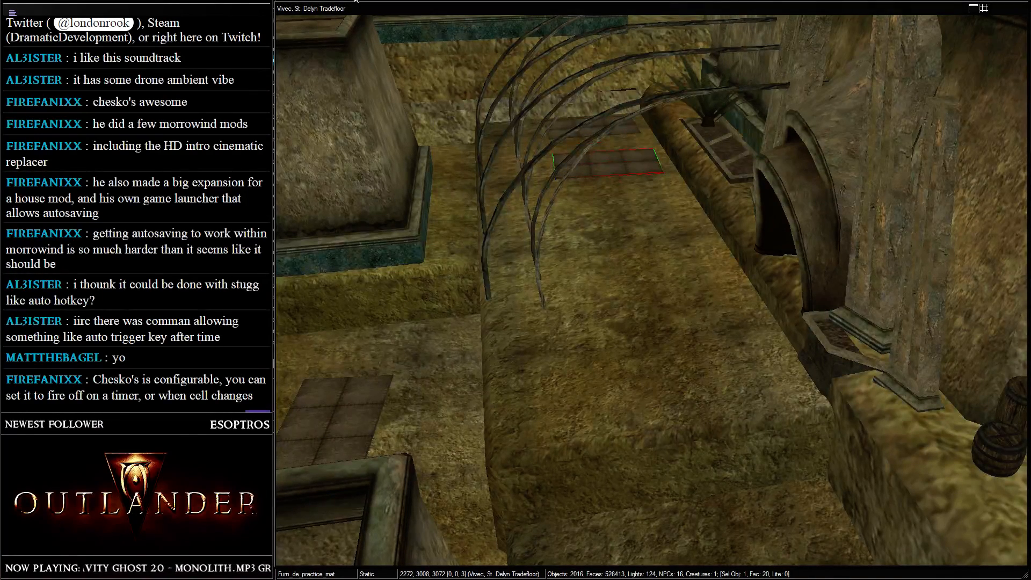
pyautogui.moveTo(665, 170); pyautogui.dragTo(671, 163, button='right')
pyautogui.press('d')
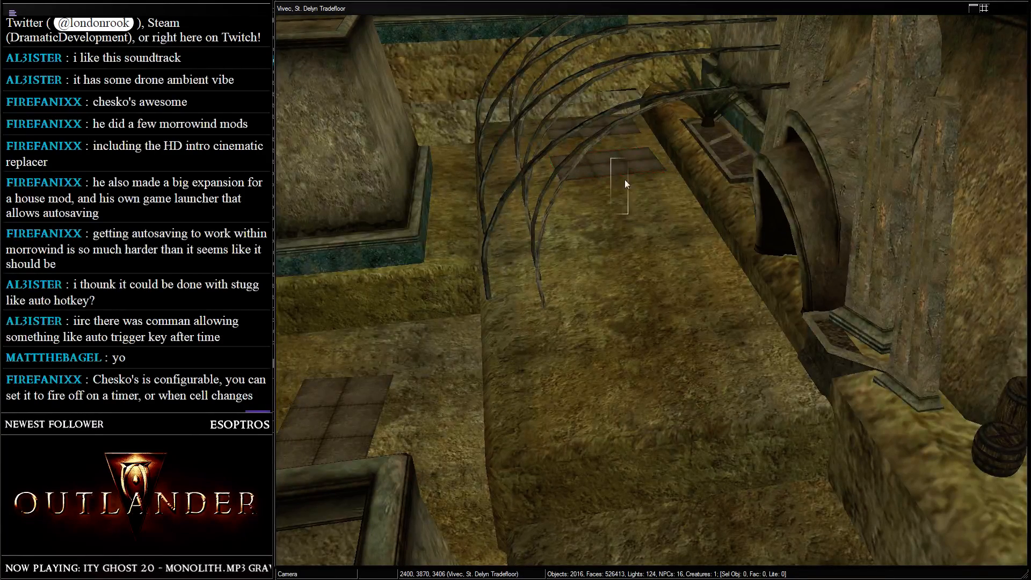
pyautogui.click(614, 171)
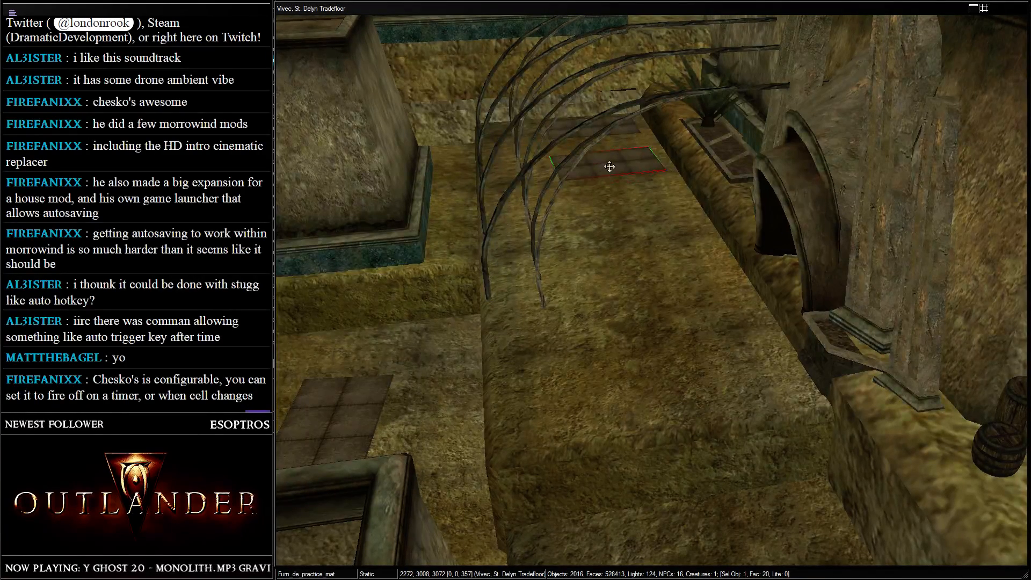
# - Duplicate the practice mat along the terrace to continue the row beneath the remaining arches, varying the rotation slightly
pyautogui.hotkey('ctrl', 'd')
pyautogui.moveTo(609, 166); pyautogui.dragTo(636, 280)
pyautogui.hotkey('ctrl', 'd')
pyautogui.moveTo(656, 435); pyautogui.dragTo(655, 389, button='right')
pyautogui.press('shift')
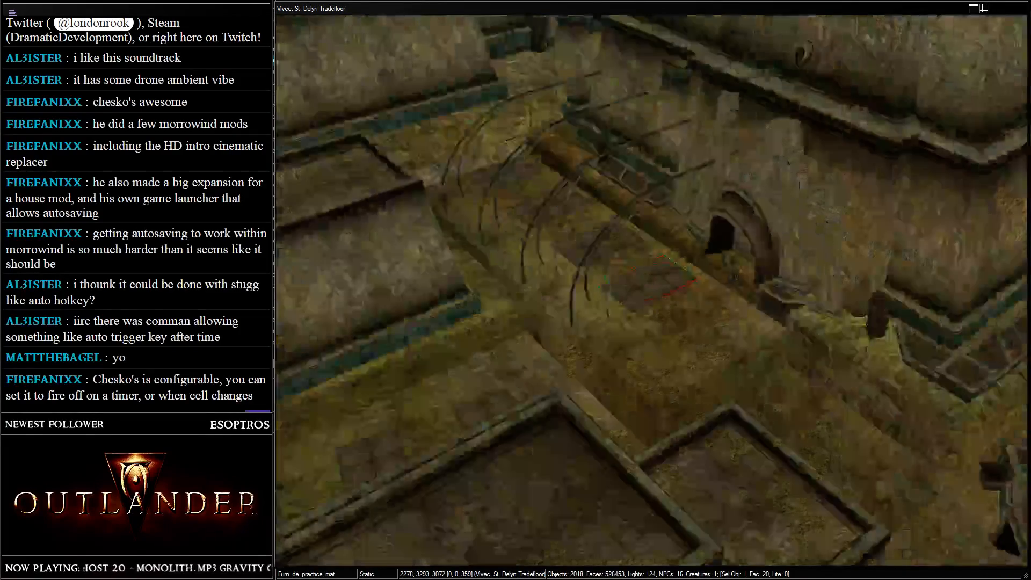
pyautogui.press('d')
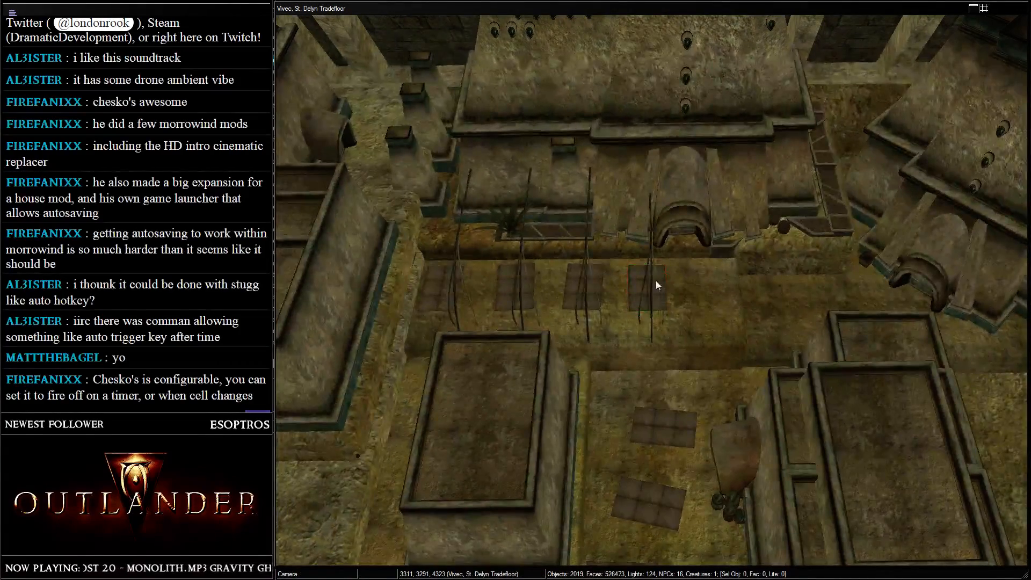
# - Move the extra mat overlapping the fourth one along the terrace, past the last arch
pyautogui.click(651, 286)
pyautogui.click(637, 277)
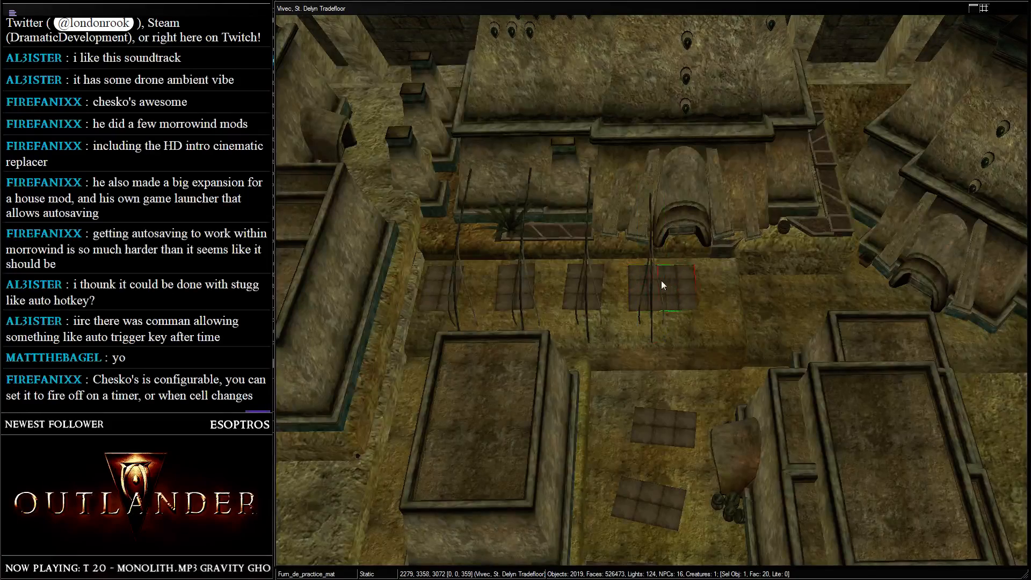
pyautogui.moveTo(662, 281); pyautogui.dragTo(713, 290)
# - Duplicate the mat onto the lower ground near the second arched doorway and adjust the mat beside the first doorway
pyautogui.keyDown('shift'); pyautogui.moveTo(727, 314); pyautogui.dragTo(568, 129, button='middle'); pyautogui.keyUp('shift')
pyautogui.keyDown('shift'); pyautogui.moveTo(721, 182); pyautogui.dragTo(505, 279, button='middle'); pyautogui.keyUp('shift')
pyautogui.hotkey('ctrl', 'd')
pyautogui.moveTo(505, 279); pyautogui.dragTo(636, 269)
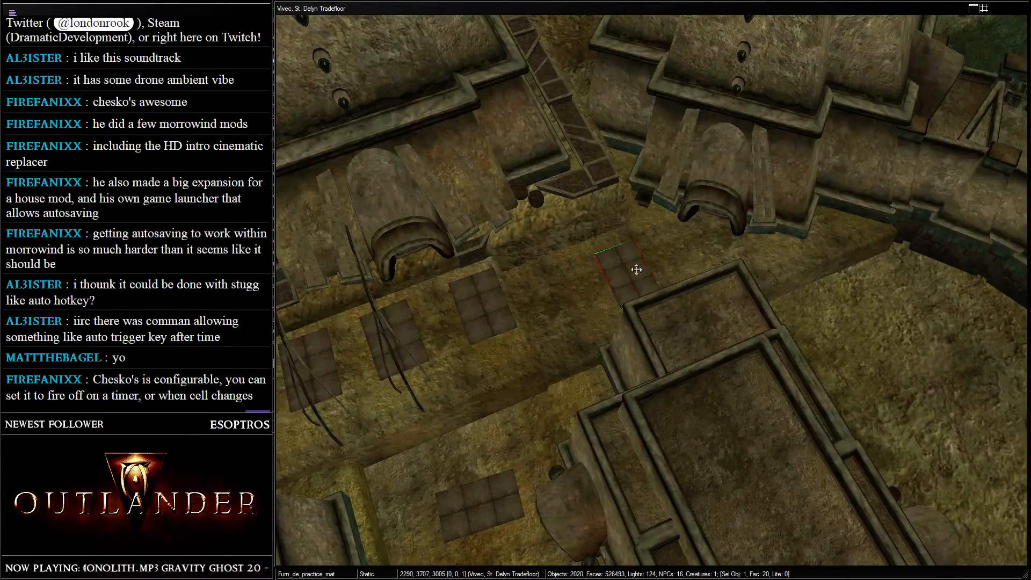
pyautogui.keyDown('shift'); pyautogui.moveTo(629, 272); pyautogui.dragTo(430, 294, button='middle'); pyautogui.keyUp('shift')
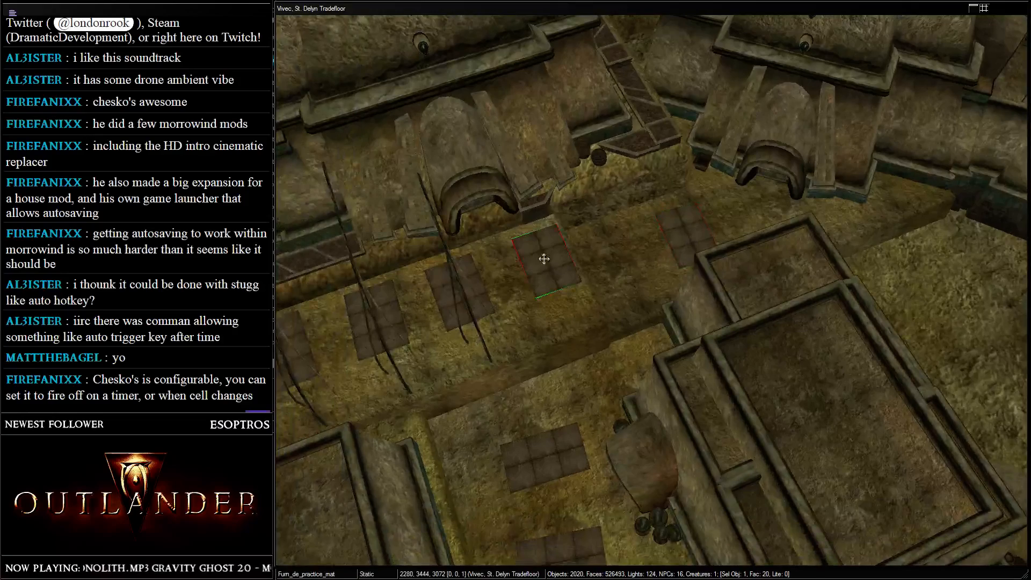
pyautogui.keyDown('ctrl'); pyautogui.click(432, 294); pyautogui.keyUp('ctrl')
pyautogui.press('d')
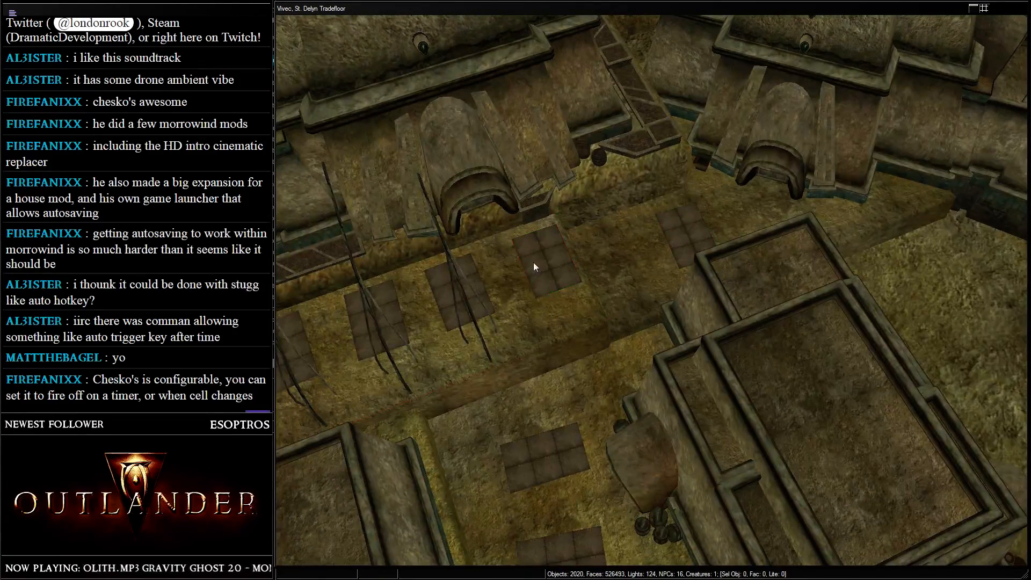
# - Place another practice mat in front of the second arched doorway and rotate it to about 29 degrees
pyautogui.moveTo(533, 262); pyautogui.dragTo(533, 254)
pyautogui.keyDown('shift'); pyautogui.moveTo(533, 254); pyautogui.dragTo(621, 269, button='middle'); pyautogui.keyUp('shift')
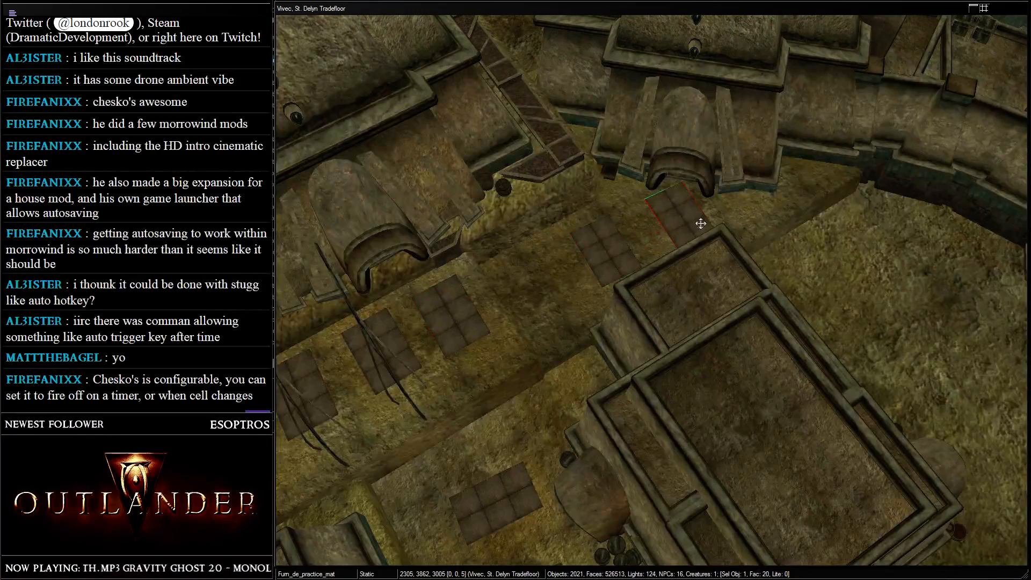
pyautogui.moveTo(701, 223); pyautogui.dragTo(678, 218, button='right')
pyautogui.moveTo(678, 218); pyautogui.dragTo(680, 232)
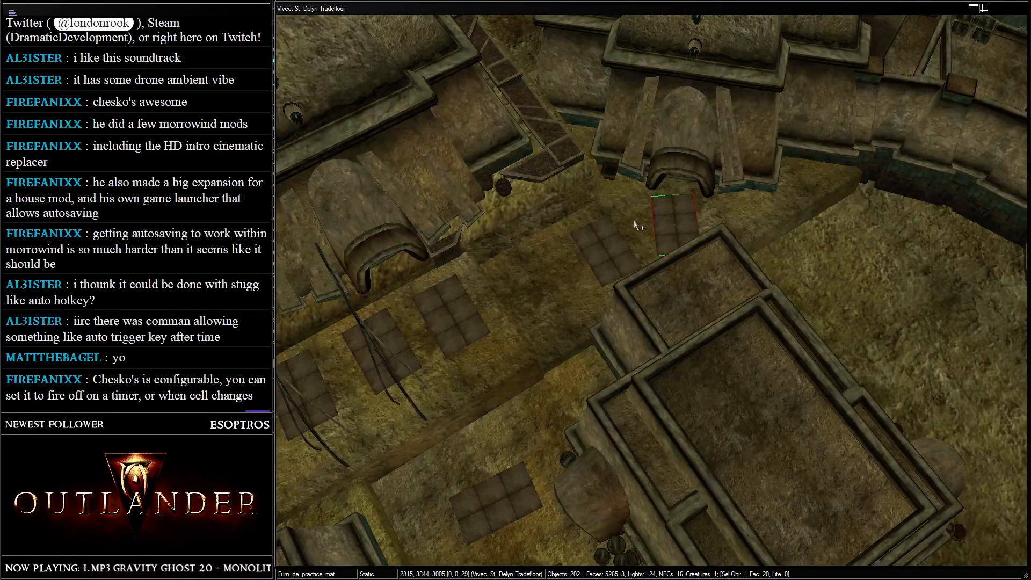
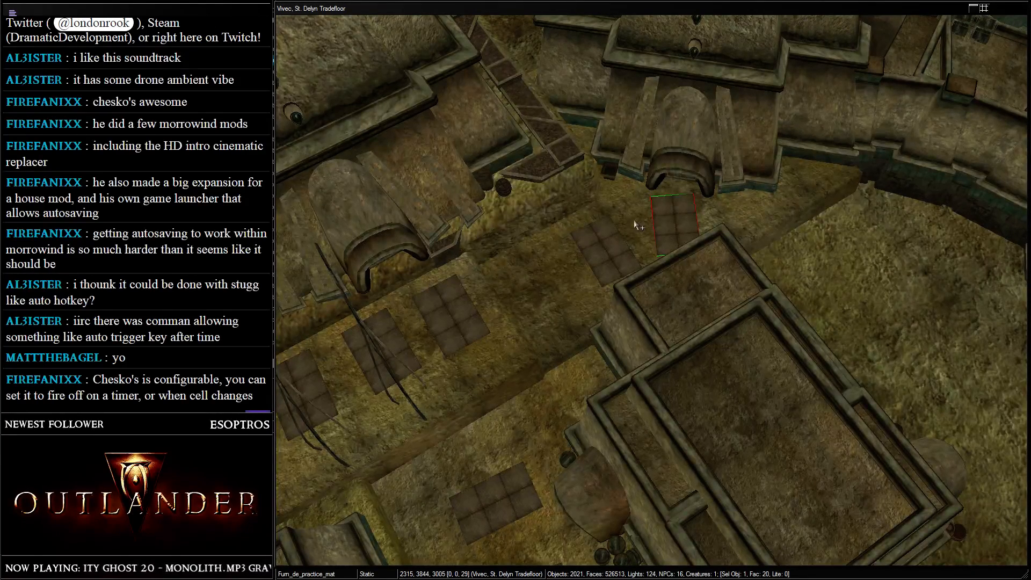
# - Copy the flora_bc_fern_03 plant beside the long wooden walkway and return to the terrace buildings
pyautogui.scroll(-3, 695, 250)
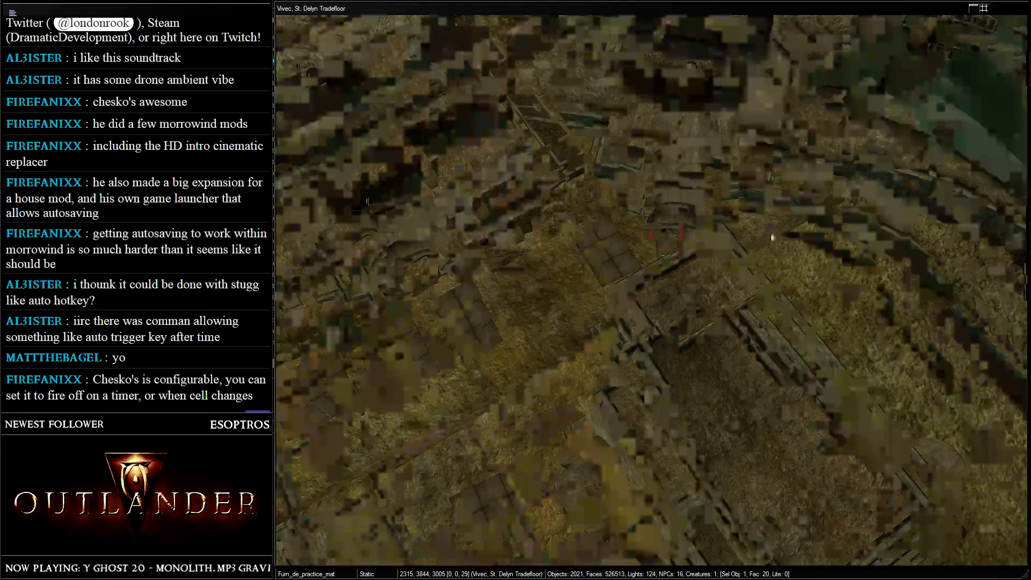
pyautogui.moveTo(771, 237); pyautogui.dragTo(661, 232, button='middle')
pyautogui.scroll(5, 661, 232)
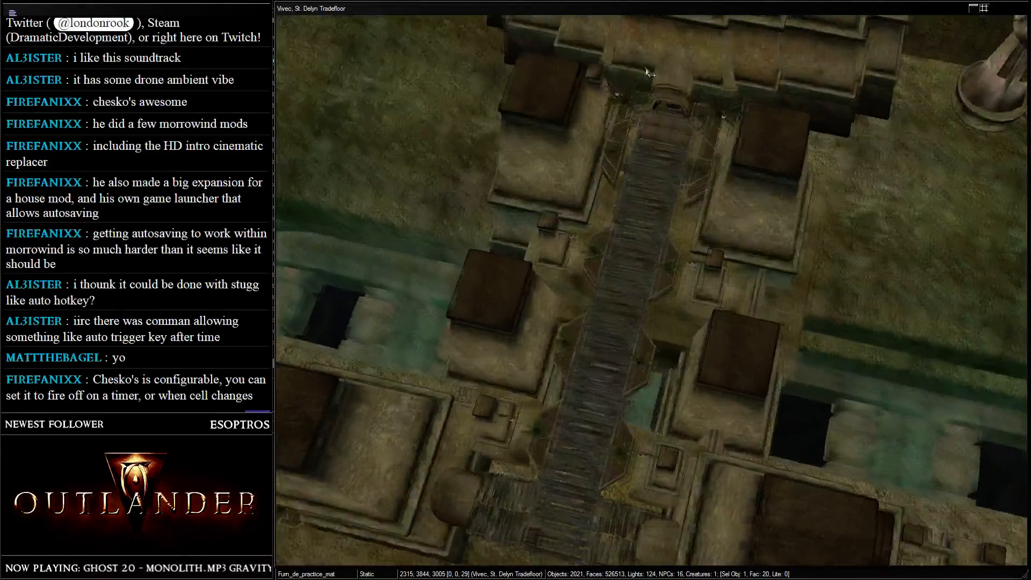
pyautogui.click(626, 330)
pyautogui.moveTo(670, 297); pyautogui.dragTo(913, 81, button='middle')
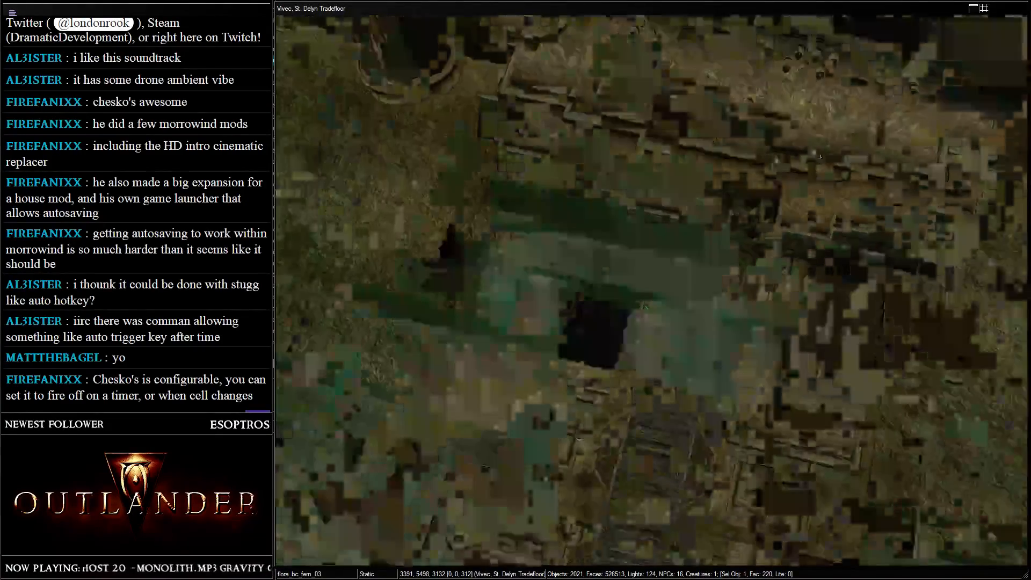
pyautogui.moveTo(367, 222); pyautogui.dragTo(793, 209, button='middle')
pyautogui.moveTo(457, 195); pyautogui.dragTo(696, 196, button='middle')
pyautogui.press('d')
# - Paste the fern into the front end of the planter between the two buildings and rotate it to about 29 degrees
pyautogui.click(688, 248)
pyautogui.scroll(8, 799, 248)
pyautogui.scroll(-4, 695, 195)
pyautogui.hotkey('ctrl', 'v')
pyautogui.moveTo(636, 305); pyautogui.dragTo(653, 134, button='middle')
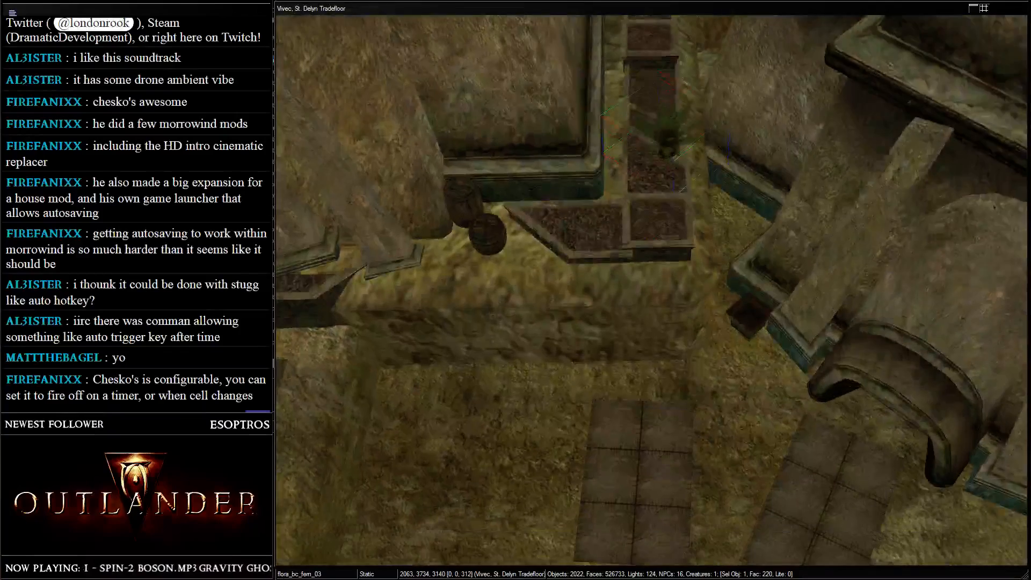
pyautogui.moveTo(653, 134); pyautogui.dragTo(675, 203, button='right')
pyautogui.moveTo(674, 203); pyautogui.dragTo(671, 294)
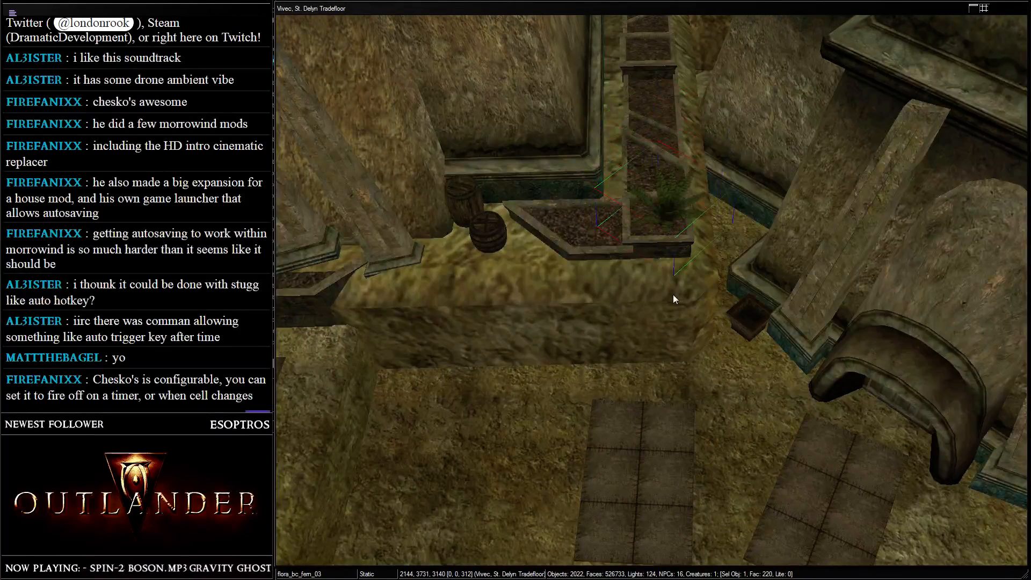
pyautogui.moveTo(672, 294); pyautogui.dragTo(652, 188, button='right')
pyautogui.scroll(-4, 652, 189)
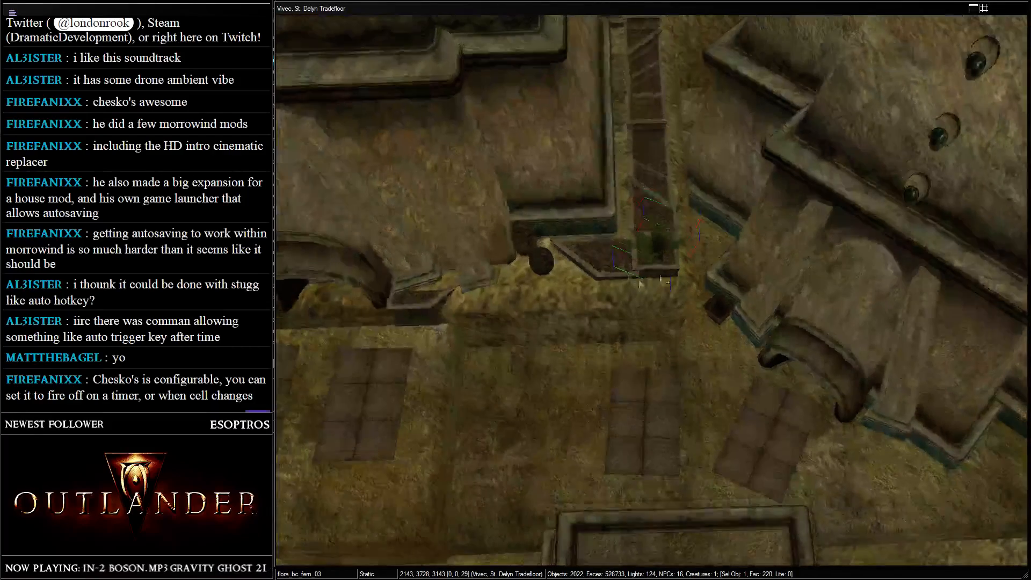
# - Duplicate the fern to the middle of the planter strip and rotate it to about 80 degrees
pyautogui.hotkey('ctrl', 'd')
pyautogui.moveTo(658, 245); pyautogui.dragTo(644, 38)
pyautogui.moveTo(644, 37); pyautogui.dragTo(618, 193, button='middle')
pyautogui.scroll(4, 607, 215)
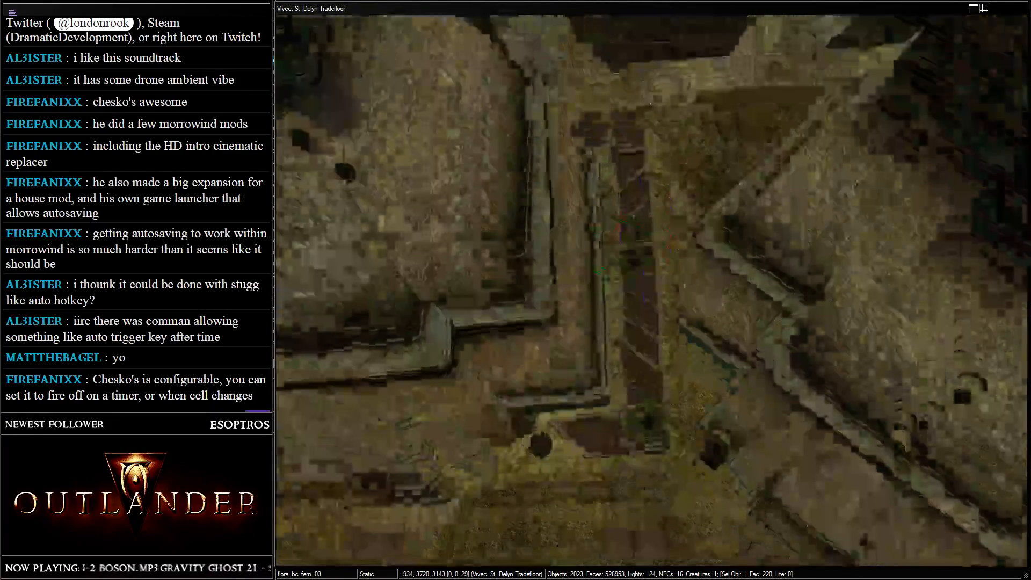
pyautogui.moveTo(563, 219); pyautogui.dragTo(606, 220, button='right')
pyautogui.moveTo(609, 210); pyautogui.dragTo(620, 200)
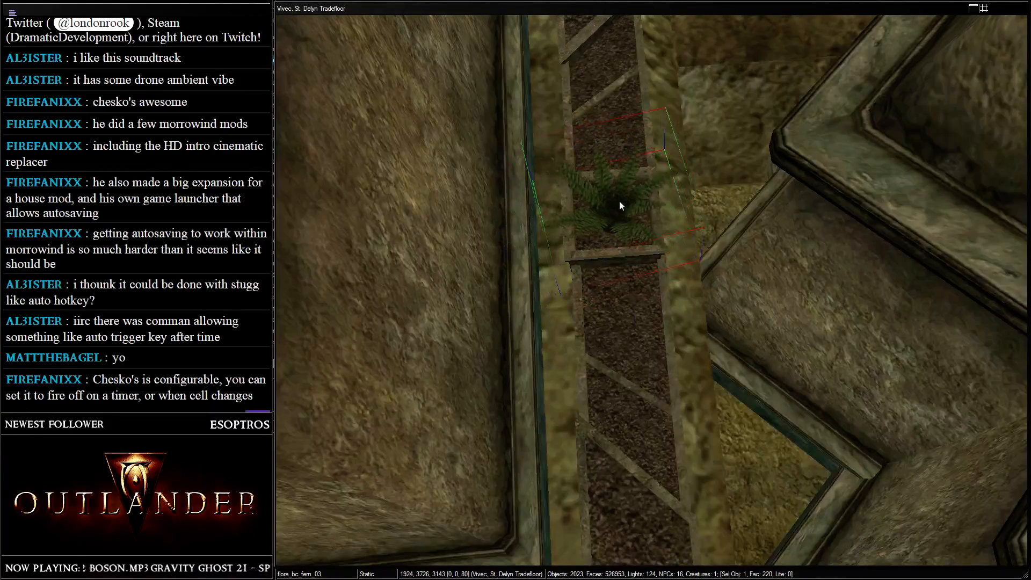
# - Duplicate the fern to the far end of the planter strip and rotate it to about 178 degrees
pyautogui.scroll(-3, 623, 193)
pyautogui.moveTo(624, 191); pyautogui.dragTo(635, 253, button='middle')
pyautogui.hotkey('ctrl', 'd')
pyautogui.moveTo(635, 252); pyautogui.dragTo(612, 72)
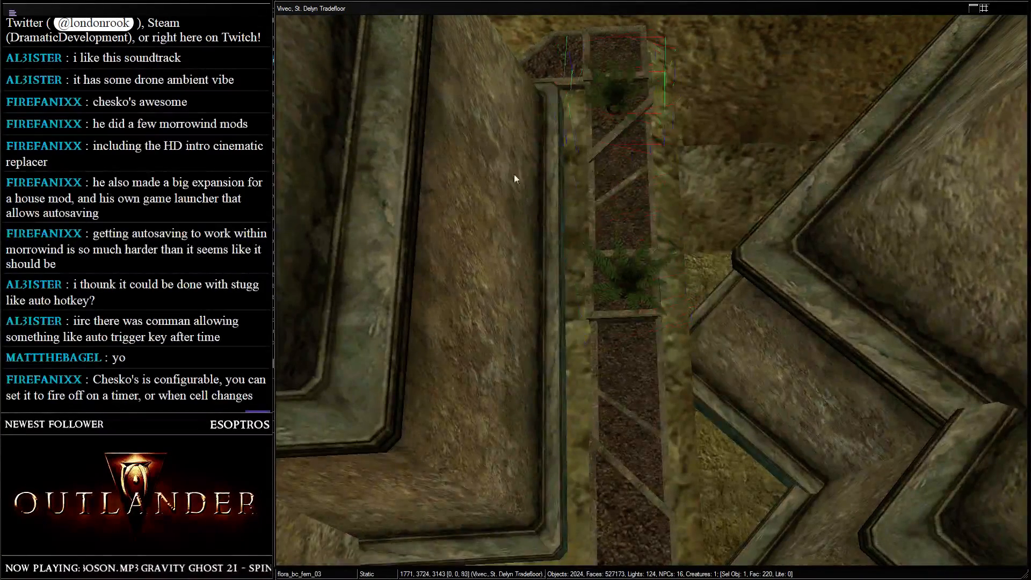
pyautogui.moveTo(513, 174); pyautogui.dragTo(623, 115, button='right')
pyautogui.moveTo(623, 115); pyautogui.dragTo(617, 46)
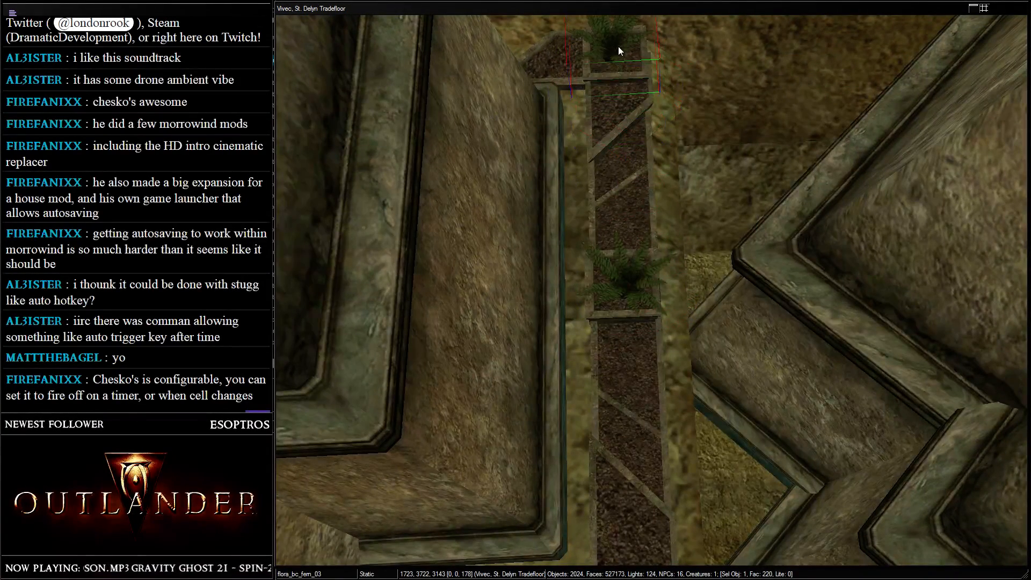
# - Switch off the bright scene lighting and show the light markers around the terrace
pyautogui.scroll(-3, 615, 58)
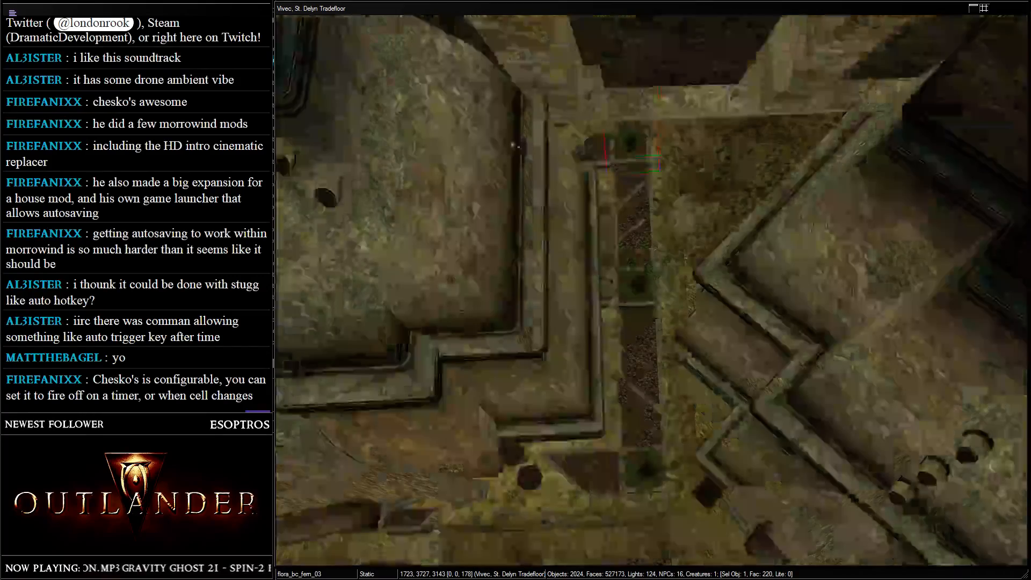
pyautogui.moveTo(615, 58); pyautogui.dragTo(645, 24, button='middle')
pyautogui.keyDown('shift'); pyautogui.moveTo(813, 126); pyautogui.dragTo(547, 141, button='middle'); pyautogui.keyUp('shift')
pyautogui.press('a')
pyautogui.press('m')
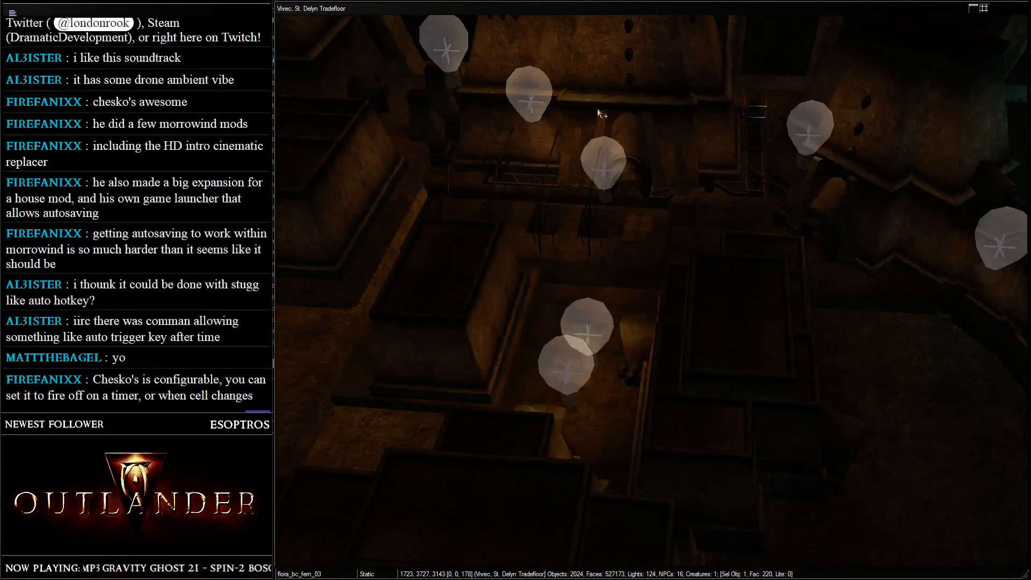
# - Duplicate the dr_lite_area_umber_256_fs light to the second arched doorway and reposition the umber light by the first doorway
pyautogui.click(527, 95)
pyautogui.keyDown('shift'); pyautogui.moveTo(527, 95); pyautogui.dragTo(561, 173, button='middle'); pyautogui.keyUp('shift')
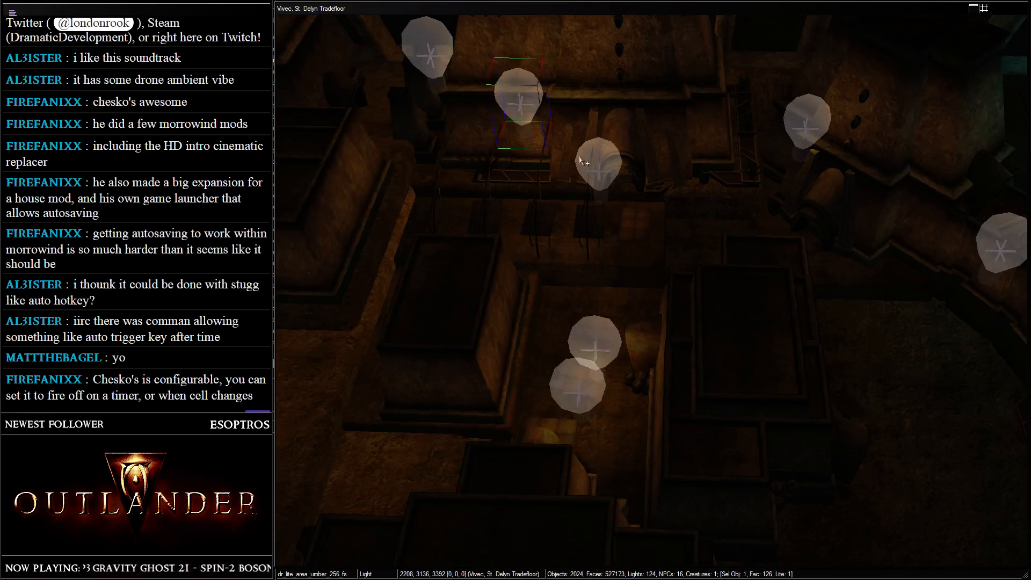
pyautogui.hotkey('ctrl', 'd')
pyautogui.moveTo(523, 110); pyautogui.dragTo(762, 221)
pyautogui.moveTo(762, 221); pyautogui.dragTo(749, 190, button='middle')
pyautogui.scroll(3, 589, 131)
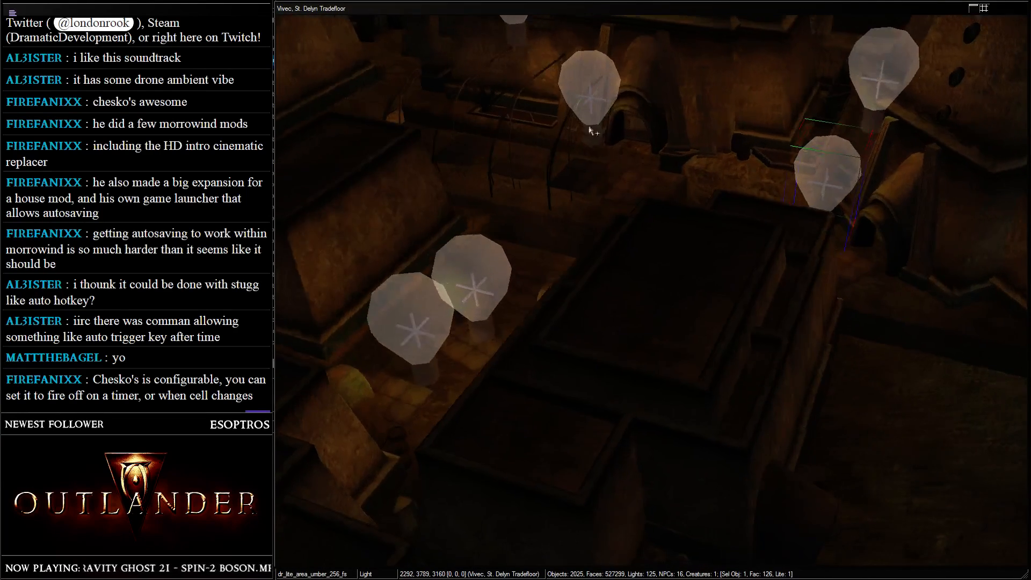
pyautogui.keyDown('shift'); pyautogui.moveTo(589, 131); pyautogui.dragTo(714, 161, button='middle'); pyautogui.keyUp('shift')
pyautogui.moveTo(638, 94)
pyautogui.mouseDown()
pyautogui.moveTo(650, 121)
pyautogui.moveTo(654, 112)
pyautogui.mouseUp()
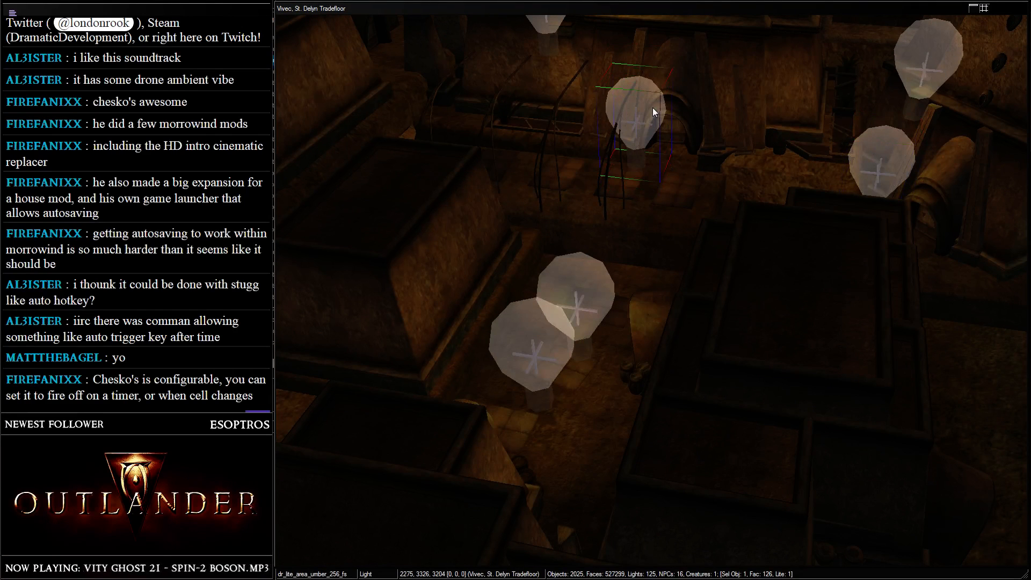
# - Hide the light markers and nudge the middle Furn_de_practice_mat between the terrace buildings to about 2764, 3309
pyautogui.press('m')
pyautogui.click(709, 109)
pyautogui.keyDown('shift'); pyautogui.moveTo(709, 109); pyautogui.dragTo(639, 274, button='middle'); pyautogui.keyUp('shift')
pyautogui.click(621, 250)
pyautogui.keyDown('ctrl'); pyautogui.click(634, 239); pyautogui.keyUp('ctrl')
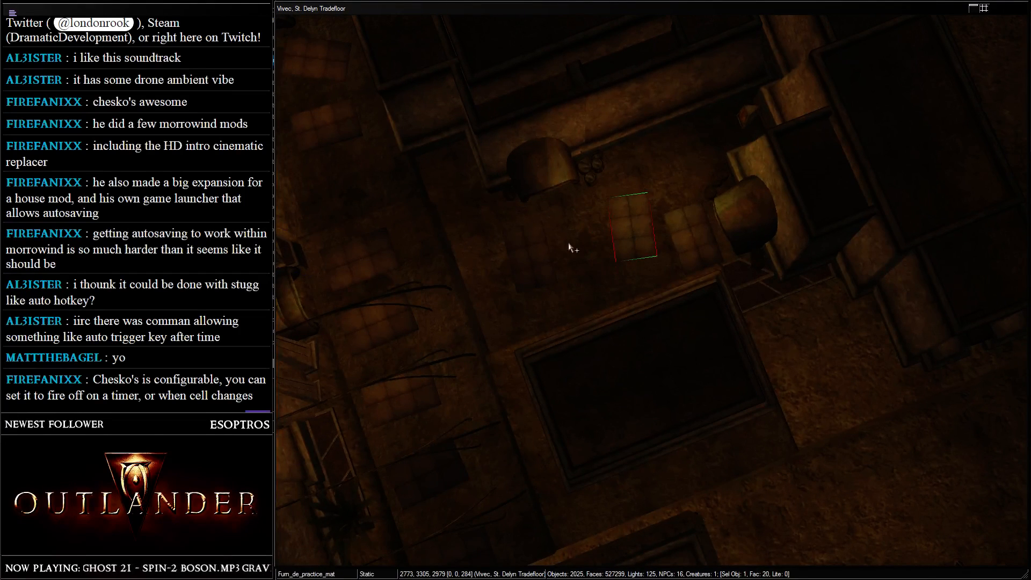
pyautogui.click(559, 264)
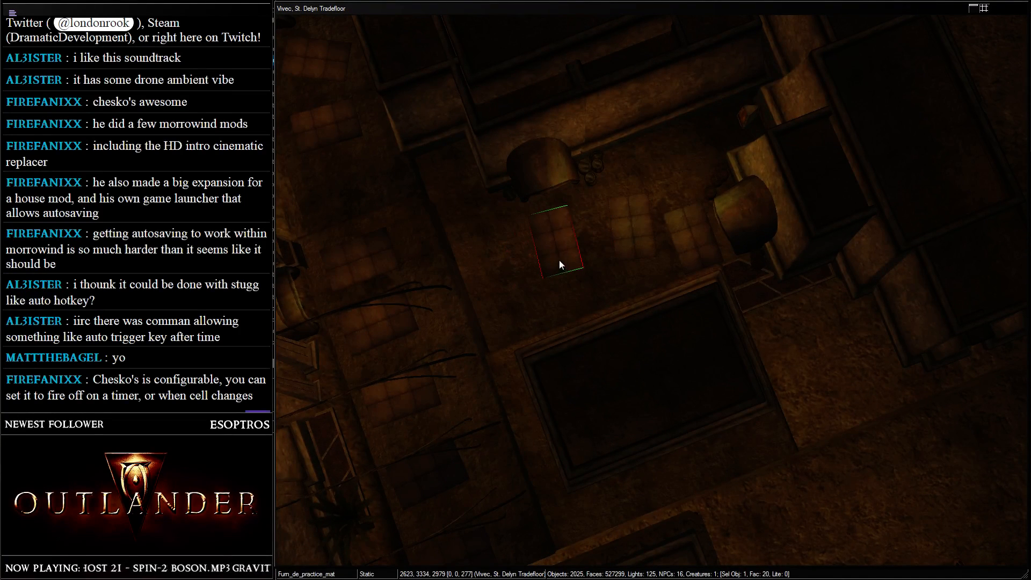
pyautogui.moveTo(642, 237); pyautogui.dragTo(639, 237)
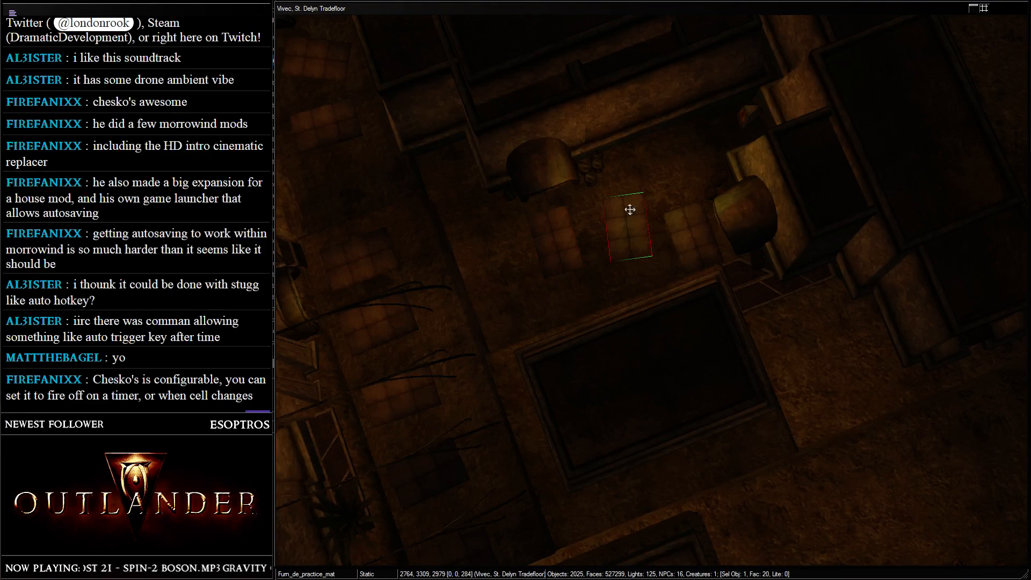
# - Save the plugin with the adjusted practice mats
pyautogui.keyDown('shift'); pyautogui.moveTo(630, 209); pyautogui.dragTo(723, 119, button='middle'); pyautogui.keyUp('shift')
pyautogui.scroll(-3, 724, 119)
pyautogui.hotkey('ctrl', 's')
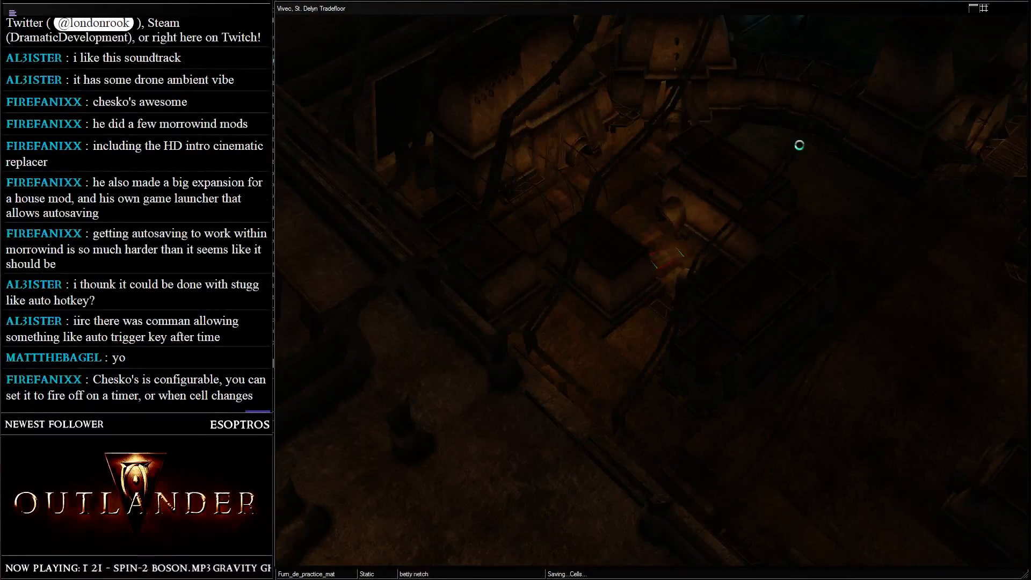
# - Copy the dr_cnt_fbed_wedge_l_02 planter, paste it by the practice mats and drop it onto the terrace floor
pyautogui.keyDown('shift'); pyautogui.moveTo(798, 145); pyautogui.dragTo(663, 276, button='middle'); pyautogui.keyUp('shift')
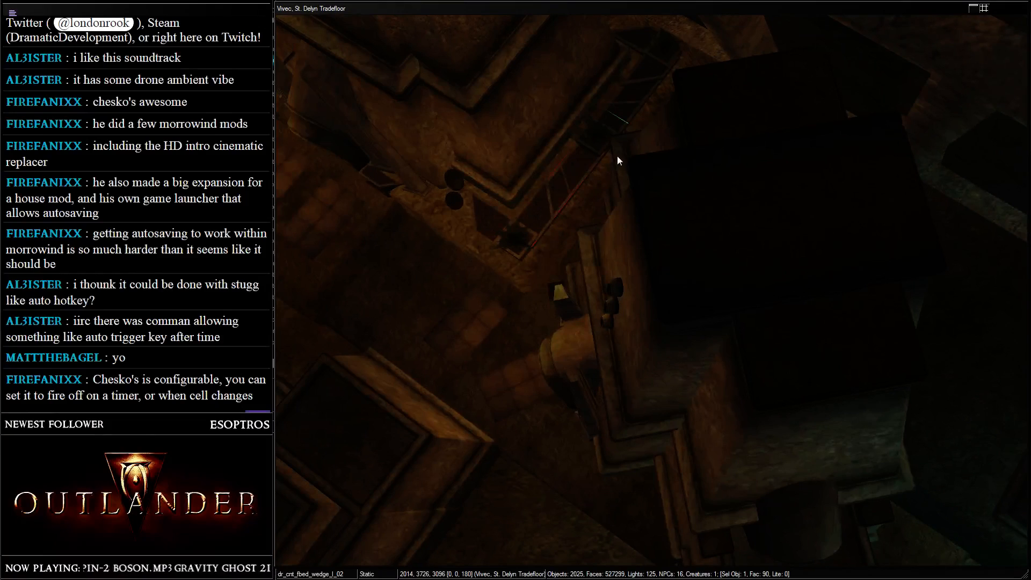
pyautogui.keyDown('shift'); pyautogui.moveTo(617, 160); pyautogui.dragTo(703, 238, button='middle'); pyautogui.keyUp('shift')
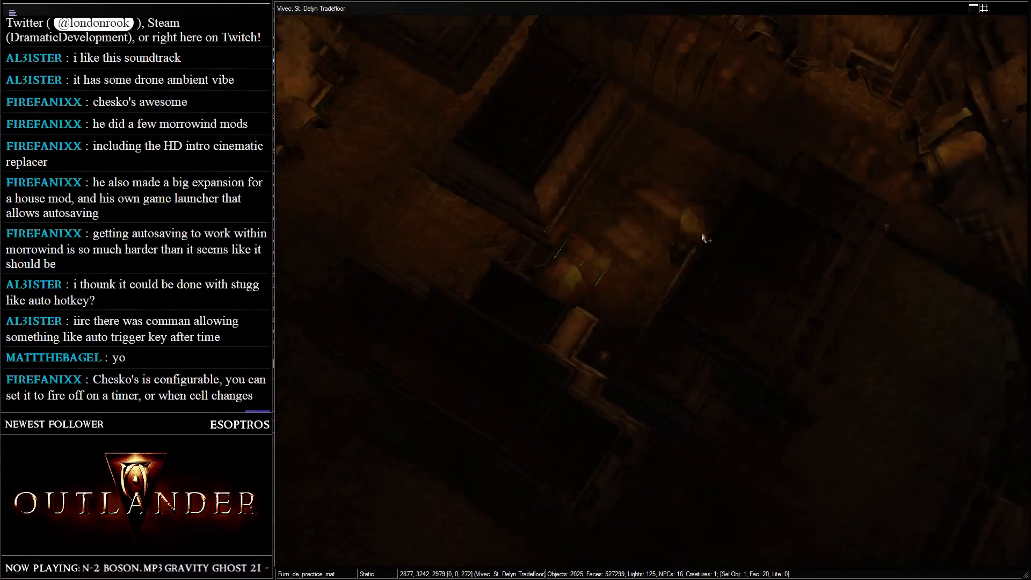
pyautogui.scroll(5, 585, 217)
pyautogui.scroll(-2, 665, 164)
pyautogui.hotkey('ctrl', 'v')
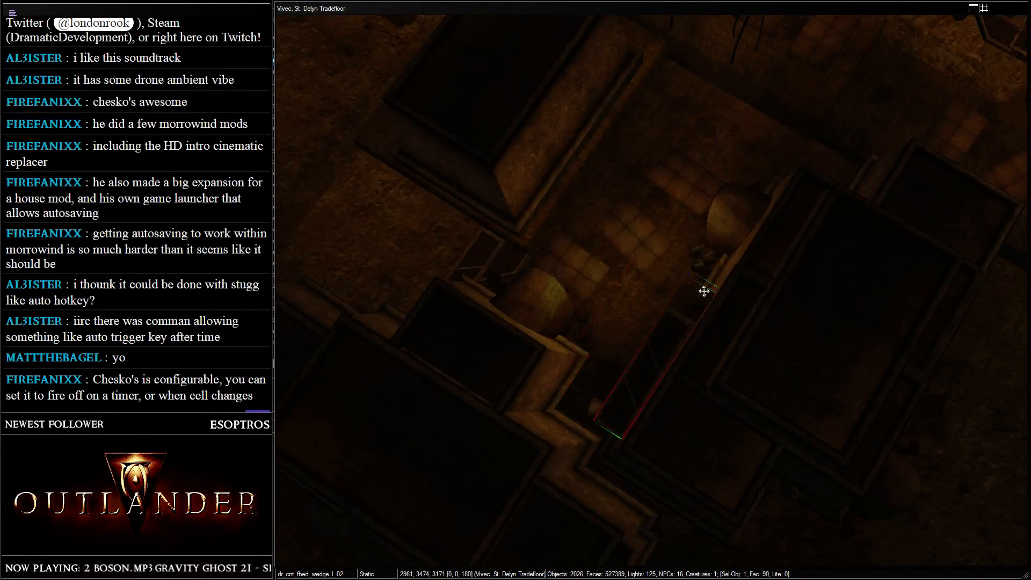
pyautogui.moveTo(643, 383); pyautogui.dragTo(609, 190)
pyautogui.press('f')
# - Move the pasted planter lengthwise along the building wall opposite the arched doorway, to about 2607, 3200, and deselect it
pyautogui.keyDown('shift'); pyautogui.moveTo(591, 125); pyautogui.dragTo(758, 210, button='middle'); pyautogui.keyUp('shift')
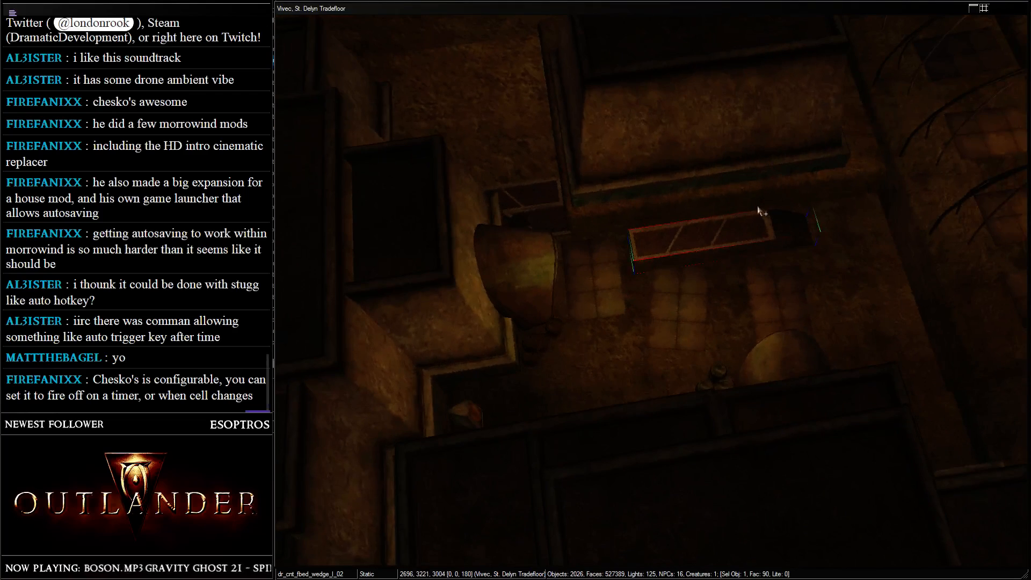
pyautogui.moveTo(758, 210); pyautogui.dragTo(813, 186)
pyautogui.keyDown('shift'); pyautogui.moveTo(813, 187); pyautogui.dragTo(763, 270, button='middle'); pyautogui.keyUp('shift')
pyautogui.moveTo(807, 284); pyautogui.dragTo(716, 274)
pyautogui.keyDown('shift'); pyautogui.moveTo(716, 274); pyautogui.dragTo(694, 262, button='middle'); pyautogui.keyUp('shift')
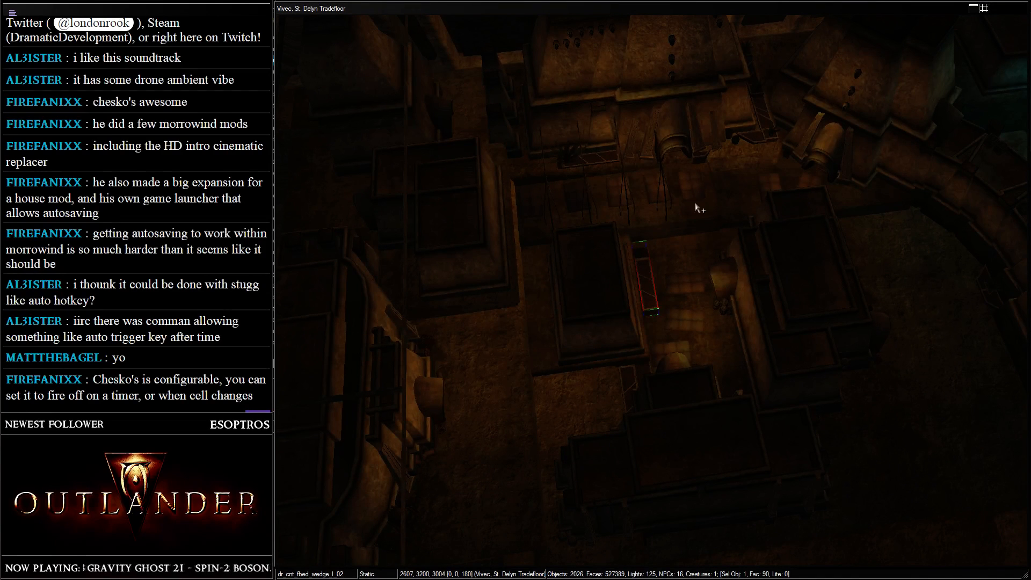
pyautogui.scroll(3, 724, 236)
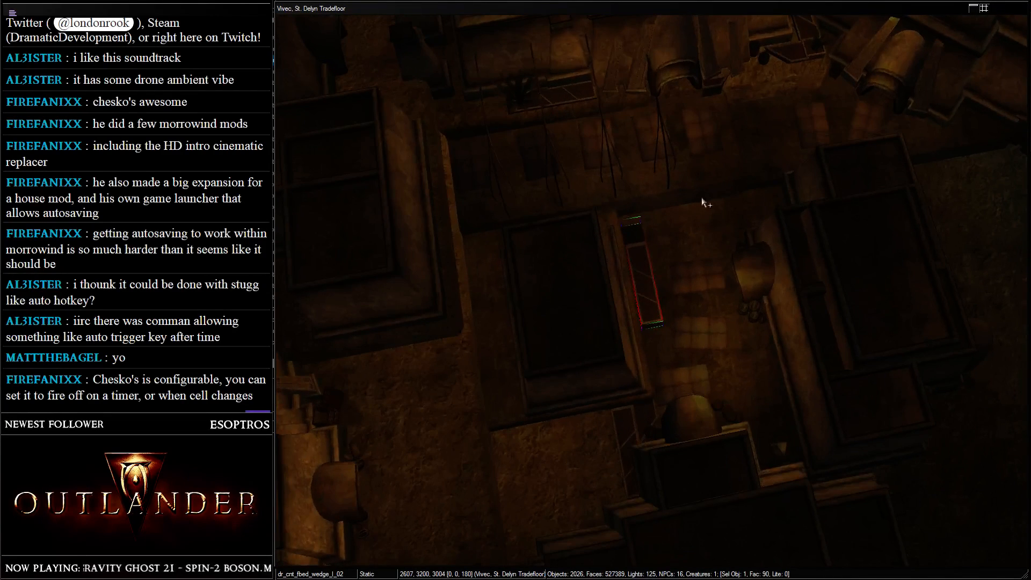
pyautogui.press('Escape')
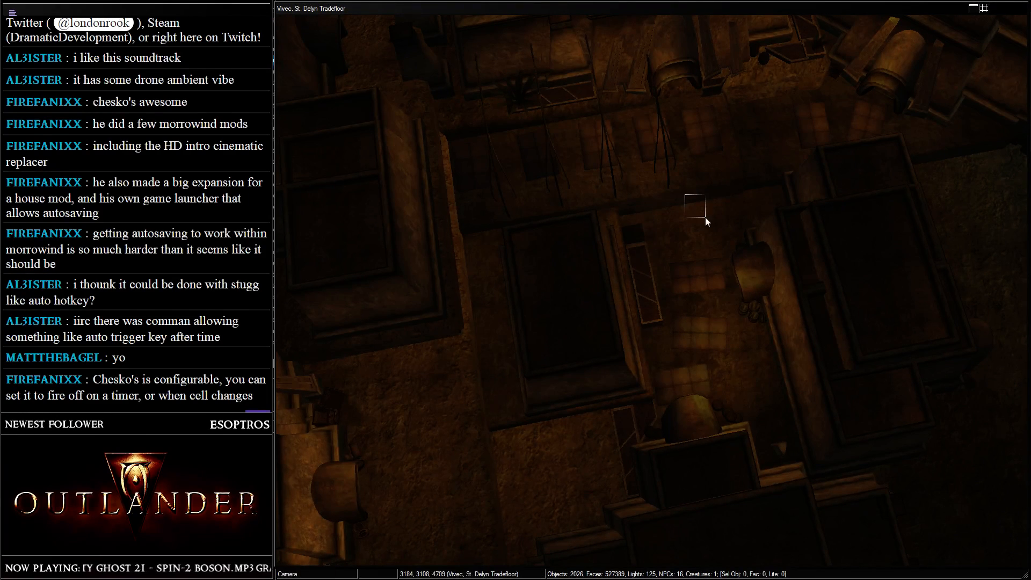
# - Duplicate the long planter, rotate the copy to 90 degrees and place it across the terrace edge at about 2456, 3253
pyautogui.click(636, 249)
pyautogui.hotkey('ctrl', 'd')
pyautogui.moveTo(646, 266); pyautogui.dragTo(698, 257)
pyautogui.moveTo(739, 258); pyautogui.dragTo(827, 280, button='right')
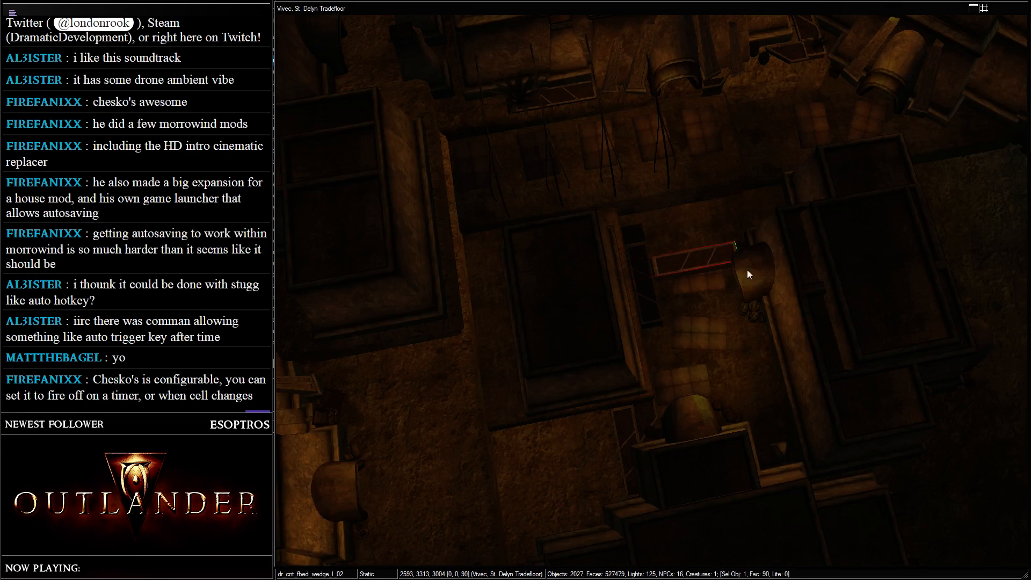
pyautogui.moveTo(750, 270); pyautogui.dragTo(733, 274, button='right')
pyautogui.moveTo(698, 254); pyautogui.dragTo(691, 251)
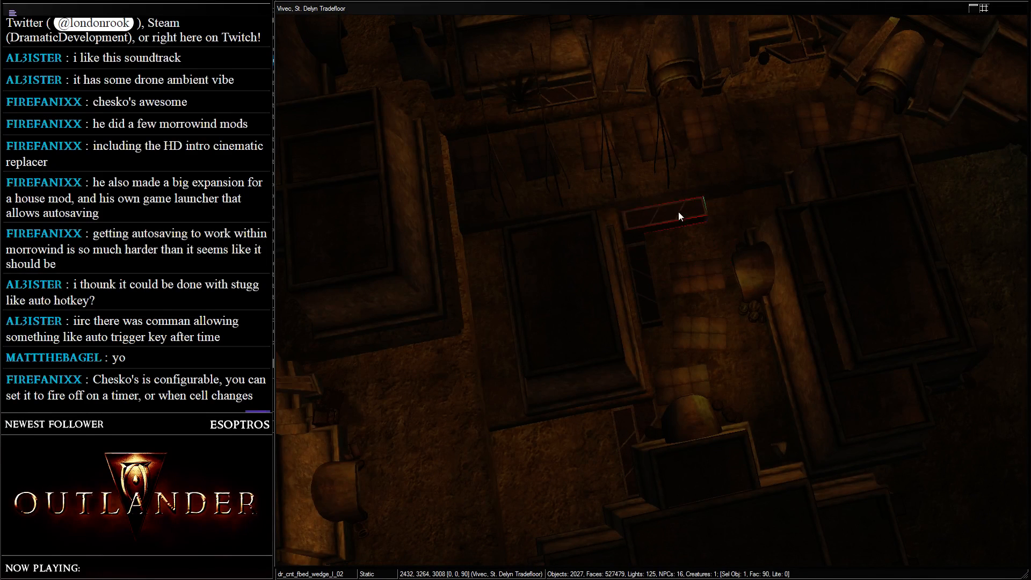
pyautogui.moveTo(678, 212); pyautogui.dragTo(650, 215)
pyautogui.press('shift')
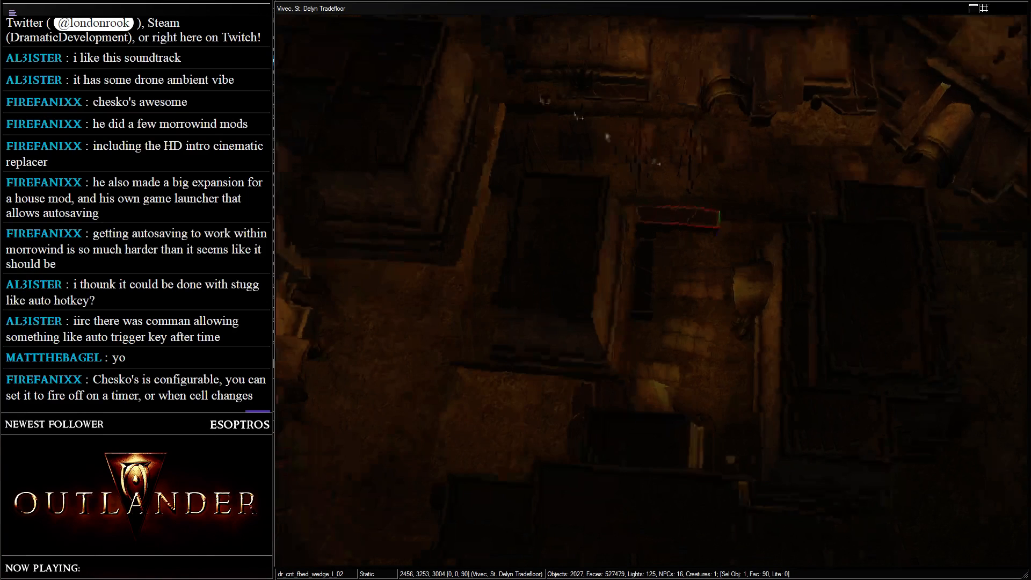
# - Slide the lengthwise planter up against the crosswise one, to about 2557, 3196
pyautogui.scroll(3, 647, 134)
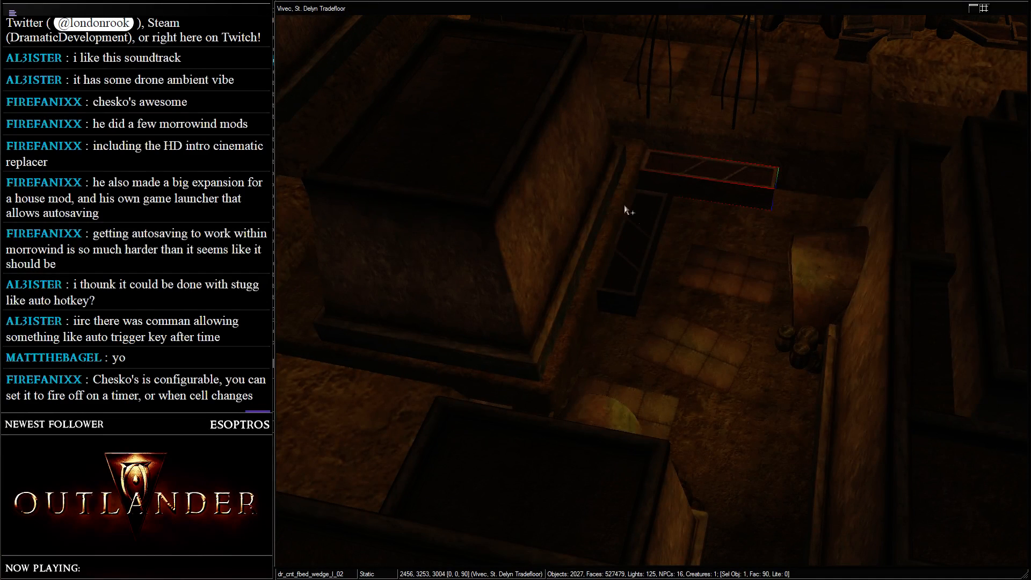
pyautogui.click(636, 249)
pyautogui.moveTo(636, 249); pyautogui.dragTo(637, 238)
pyautogui.moveTo(639, 240); pyautogui.dragTo(636, 280, button='middle')
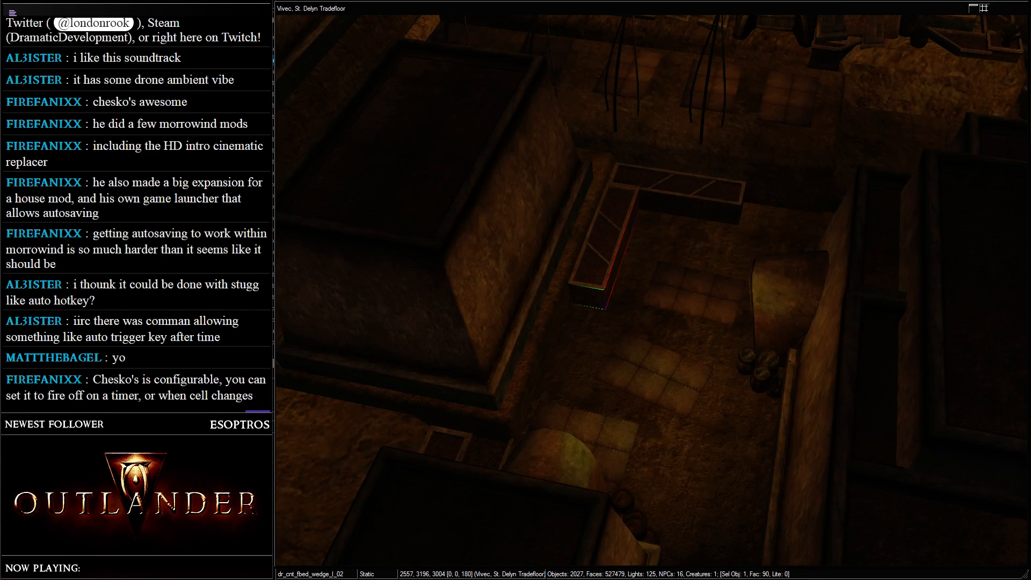
# - Switch to the My Music folder, play the Oddworld Strangers Wrath.xspf playlist and return to the cell view
pyautogui.hotkey('alt', 'Tab')
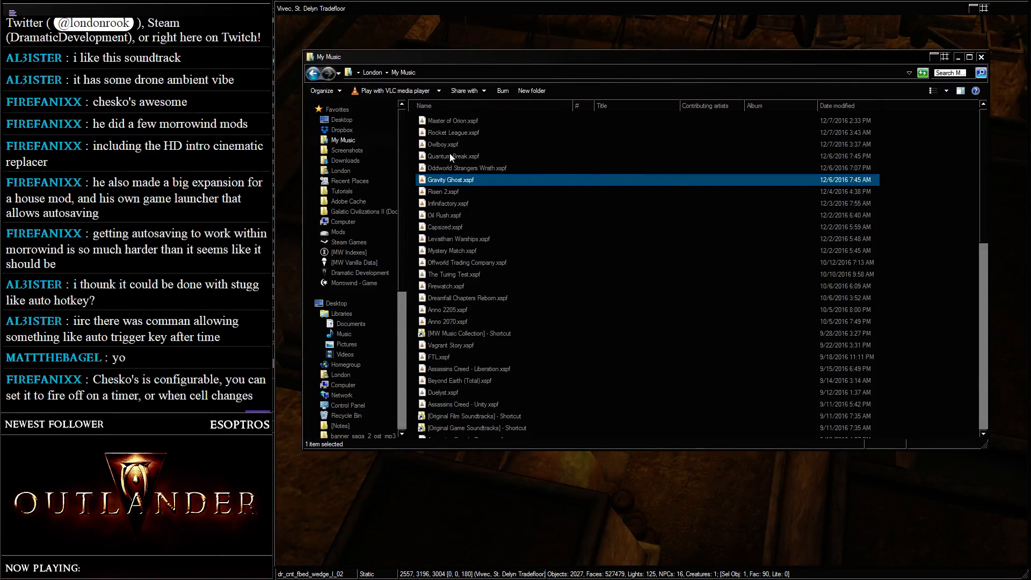
pyautogui.doubleClick(483, 168)
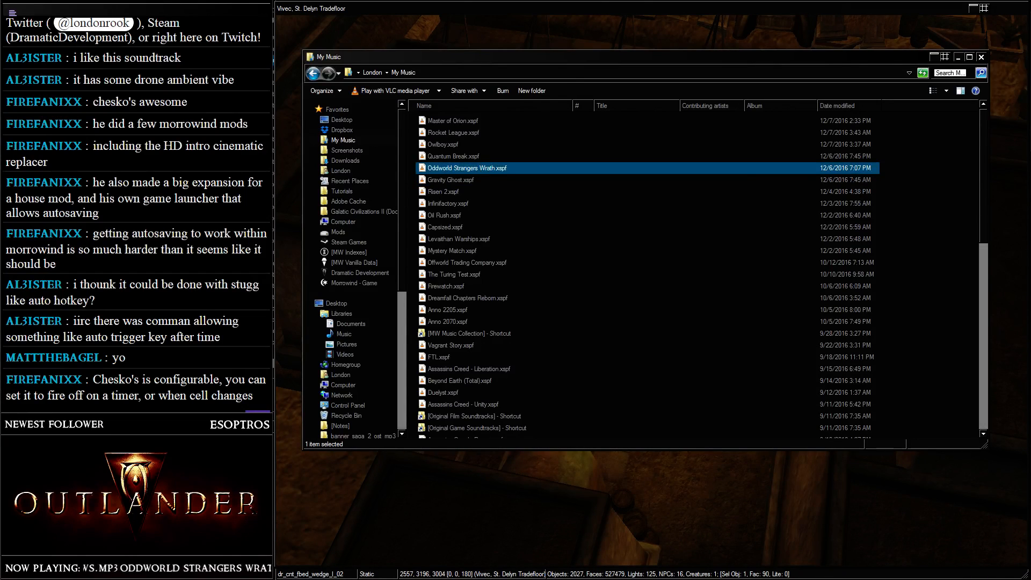
pyautogui.click(609, 32)
# - Try to shift the crosswise planter away from the corner to about 2452, 3301, and undo the move
pyautogui.click(697, 201)
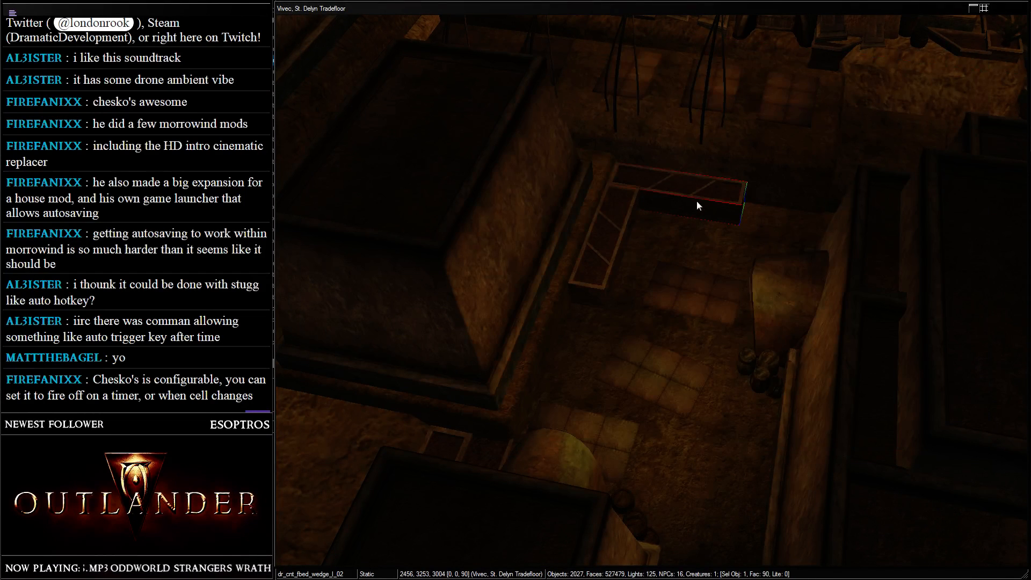
pyautogui.scroll(3, 667, 92)
pyautogui.moveTo(667, 92); pyautogui.dragTo(544, 279, button='middle')
pyautogui.scroll(2, 664, 301)
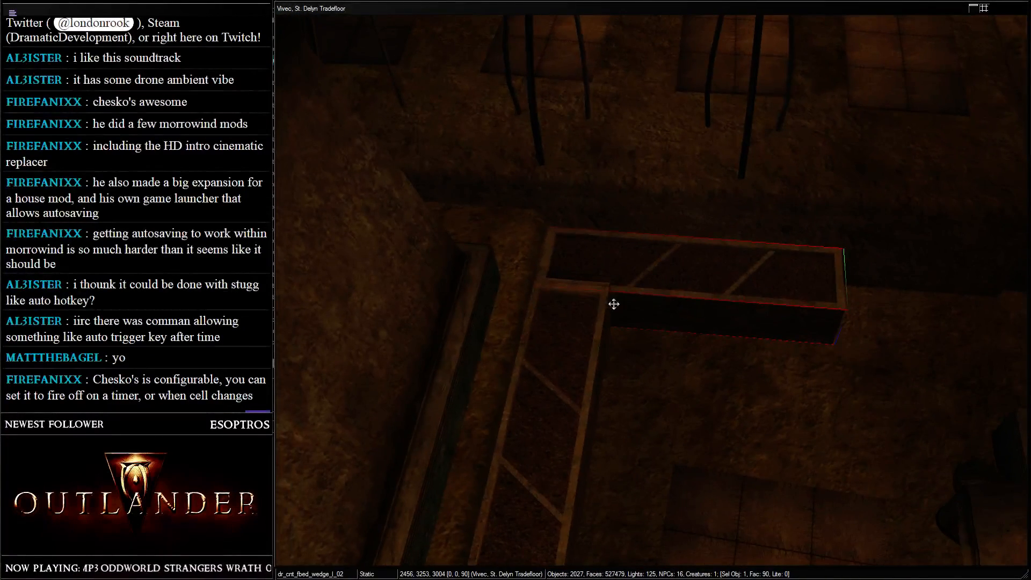
pyautogui.moveTo(613, 304); pyautogui.dragTo(718, 287)
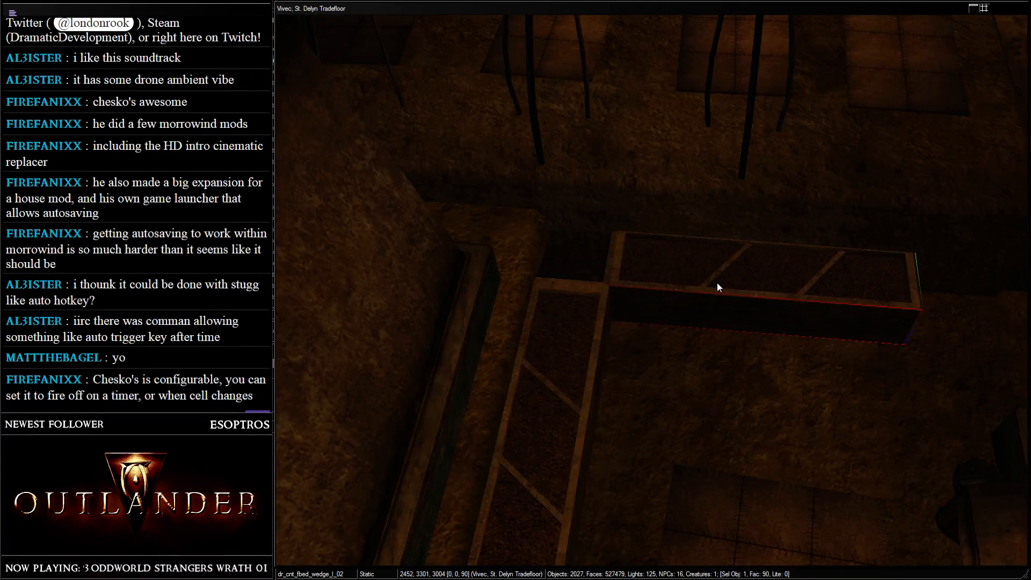
pyautogui.scroll(-5, 723, 108)
pyautogui.keyDown('shift'); pyautogui.moveTo(722, 108); pyautogui.dragTo(513, 515, button='middle'); pyautogui.keyUp('shift')
pyautogui.hotkey('ctrl', 'z')
# - Copy the square dr_cnt_fbed_4side_m_01 planter under the fern beside the arched doorways and return to the new planters
pyautogui.click(694, 295)
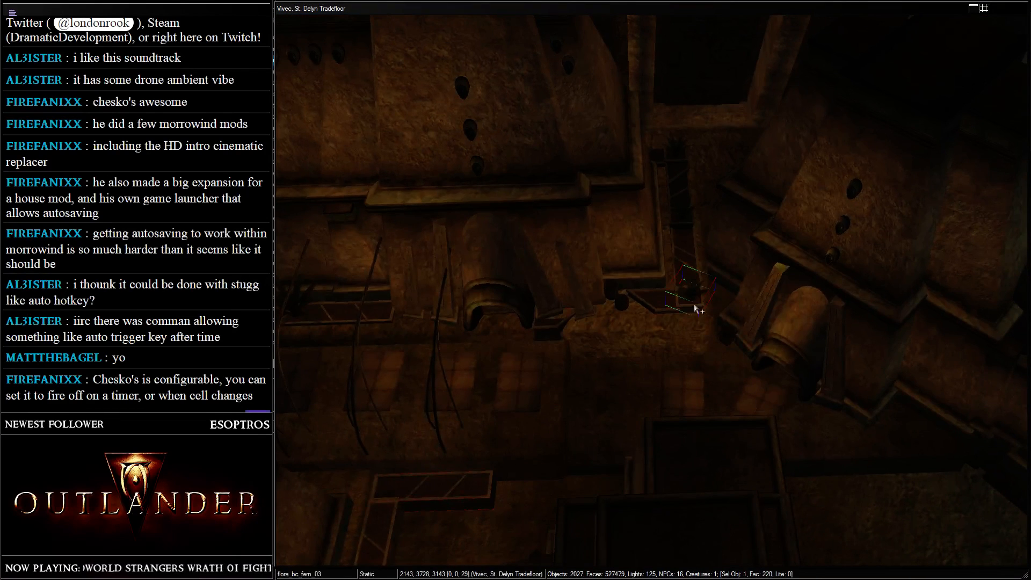
pyautogui.click(695, 304)
pyautogui.moveTo(531, 317); pyautogui.dragTo(672, 229, button='middle')
pyautogui.click(739, 179)
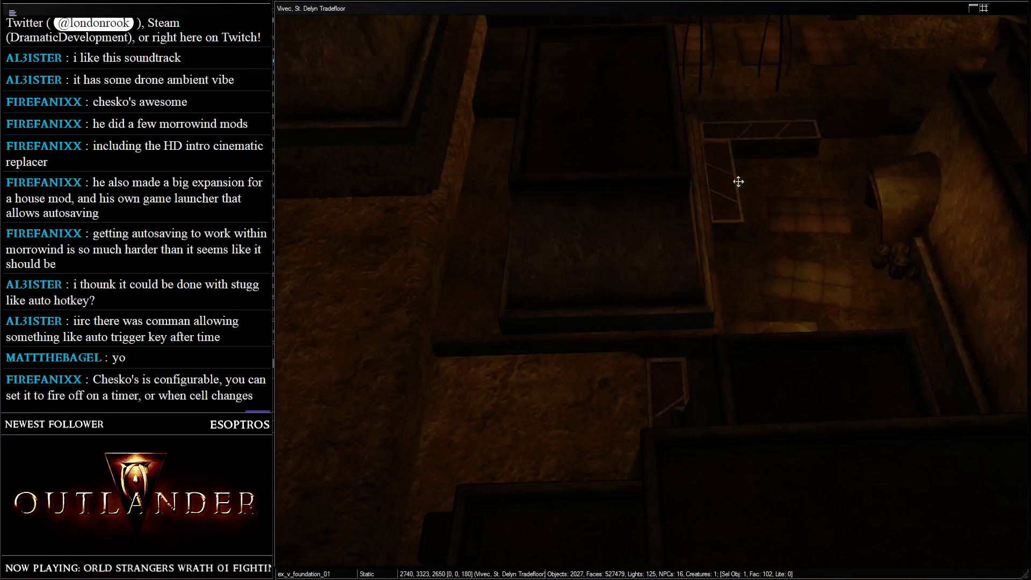
# - Push the lengthwise planter into the corner so it overlaps the crosswise one, at about 2513, 3199
pyautogui.moveTo(739, 179); pyautogui.dragTo(532, 307, button='middle')
pyautogui.moveTo(765, 200); pyautogui.dragTo(695, 267, button='middle')
pyautogui.scroll(5, 694, 267)
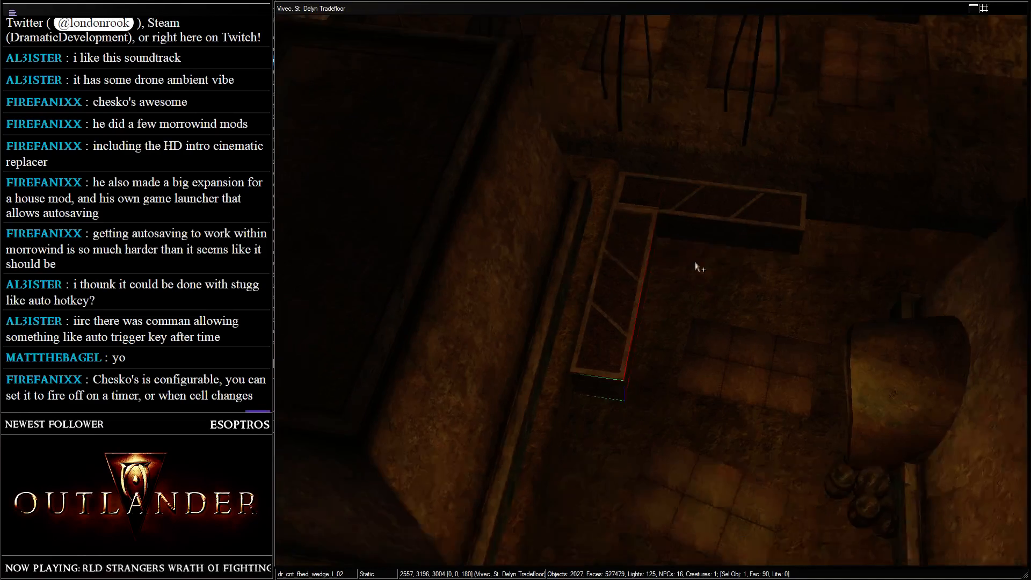
pyautogui.moveTo(589, 297); pyautogui.dragTo(587, 252)
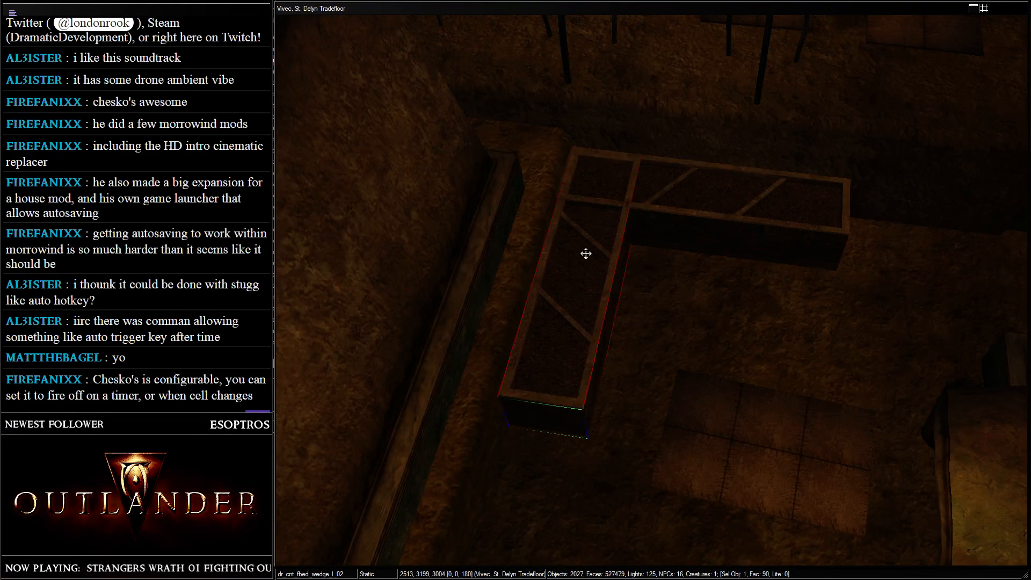
# - Paste the square dr_cnt_fbed_4side_m_01 planter over the corner joint and lower it to about 2465, 3203, 3006
pyautogui.moveTo(587, 253); pyautogui.dragTo(577, 308, button='middle')
pyautogui.scroll(3, 671, 240)
pyautogui.hotkey('ctrl', 'v')
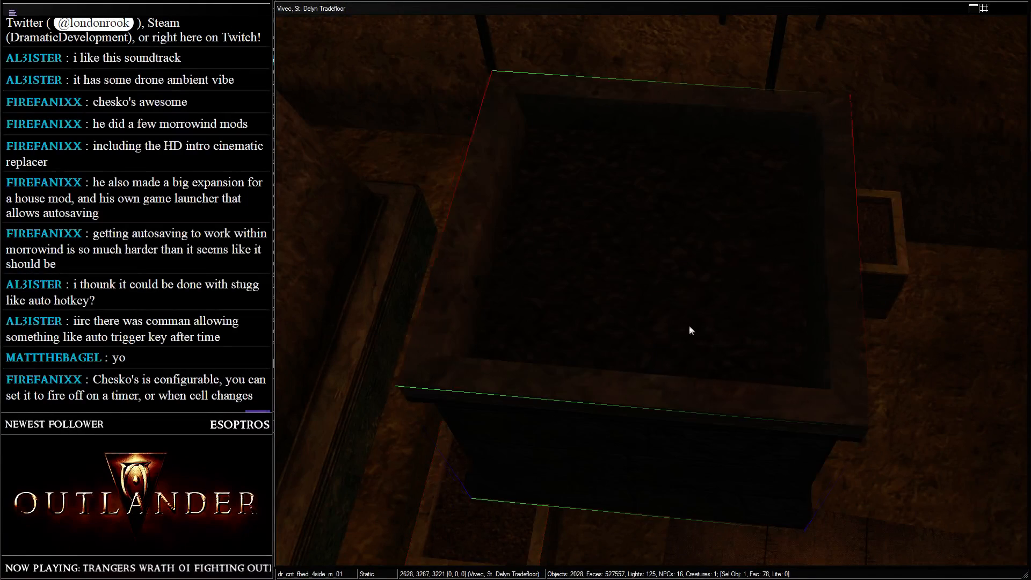
pyautogui.moveTo(688, 325); pyautogui.dragTo(635, 336)
pyautogui.moveTo(635, 318); pyautogui.dragTo(634, 327)
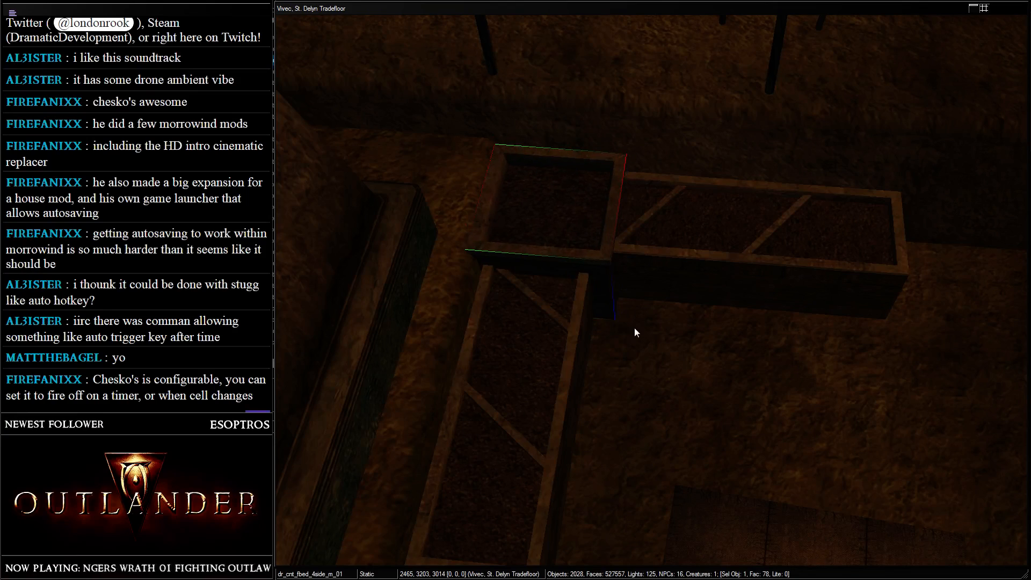
pyautogui.scroll(-3, 594, 110)
pyautogui.keyDown('shift'); pyautogui.moveTo(594, 110); pyautogui.dragTo(636, 307, button='middle'); pyautogui.keyUp('shift')
pyautogui.scroll(3, 637, 312)
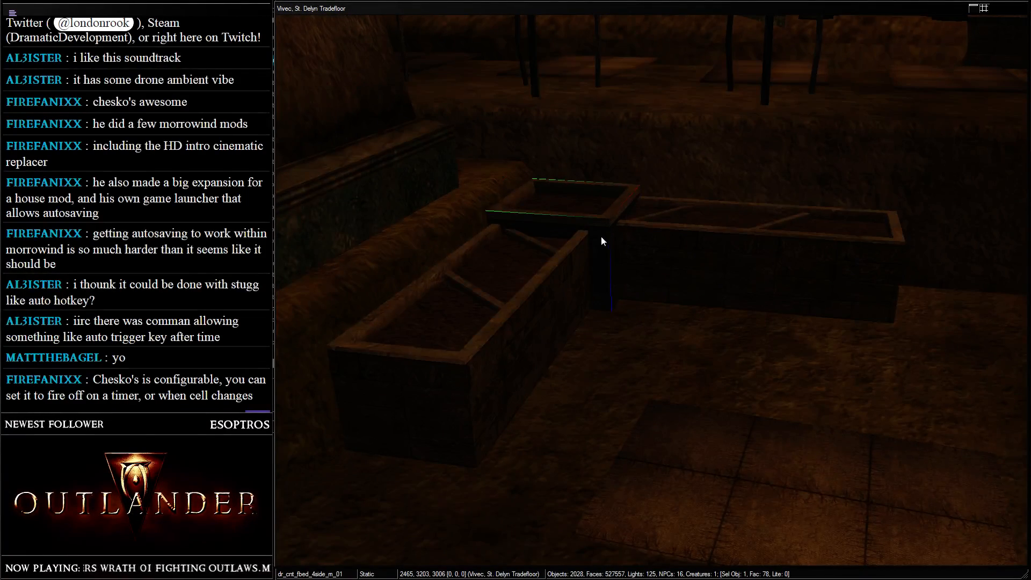
# - Duplicate the lengthwise planter and align the copy end to end with it along the wall, at about 2715, 3199
pyautogui.scroll(-3, 601, 236)
pyautogui.keyDown('shift'); pyautogui.moveTo(676, 247); pyautogui.dragTo(655, 206, button='middle'); pyautogui.keyUp('shift')
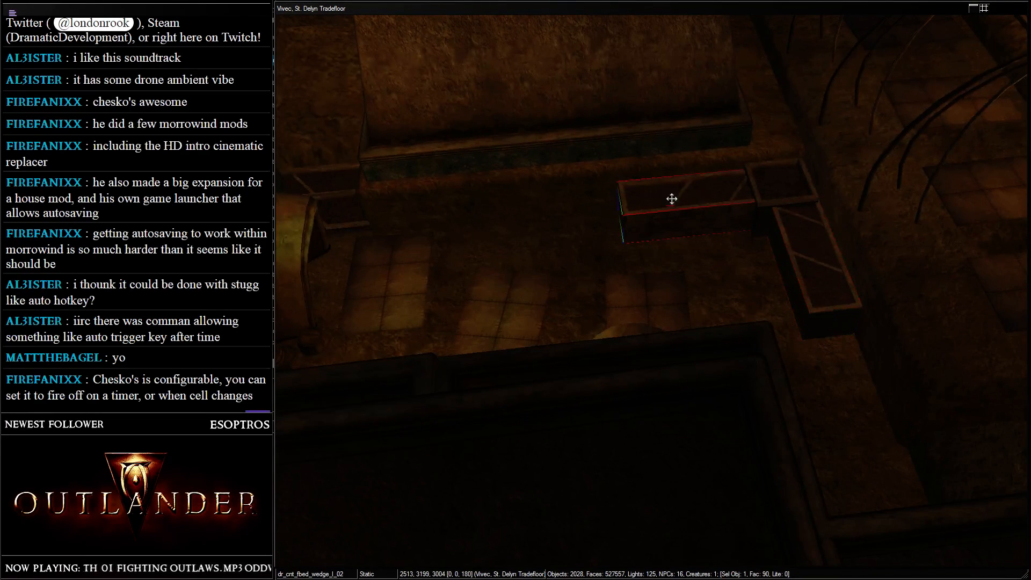
pyautogui.hotkey('ctrl', 'd')
pyautogui.moveTo(671, 199); pyautogui.dragTo(434, 231)
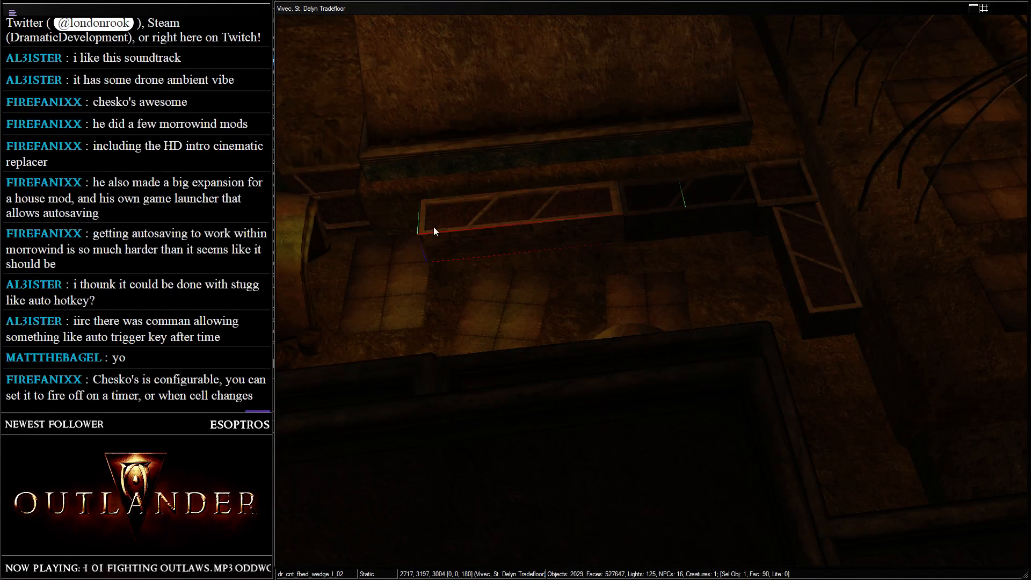
pyautogui.moveTo(437, 222); pyautogui.dragTo(693, 205, button='middle')
pyautogui.scroll(4, 704, 177)
pyautogui.moveTo(711, 156); pyautogui.dragTo(624, 227, button='middle')
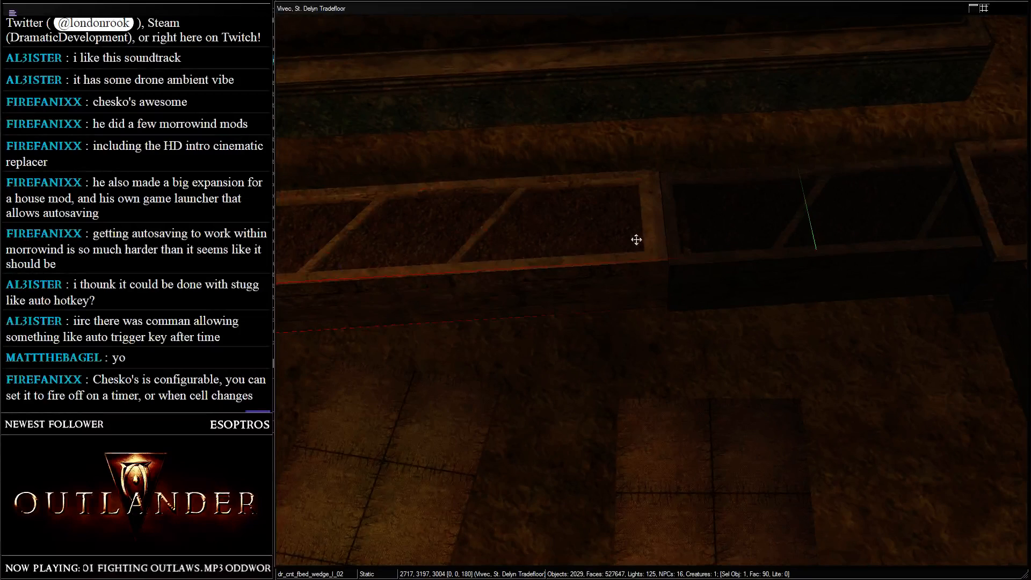
pyautogui.moveTo(637, 240); pyautogui.dragTo(636, 240)
pyautogui.scroll(-3, 675, 210)
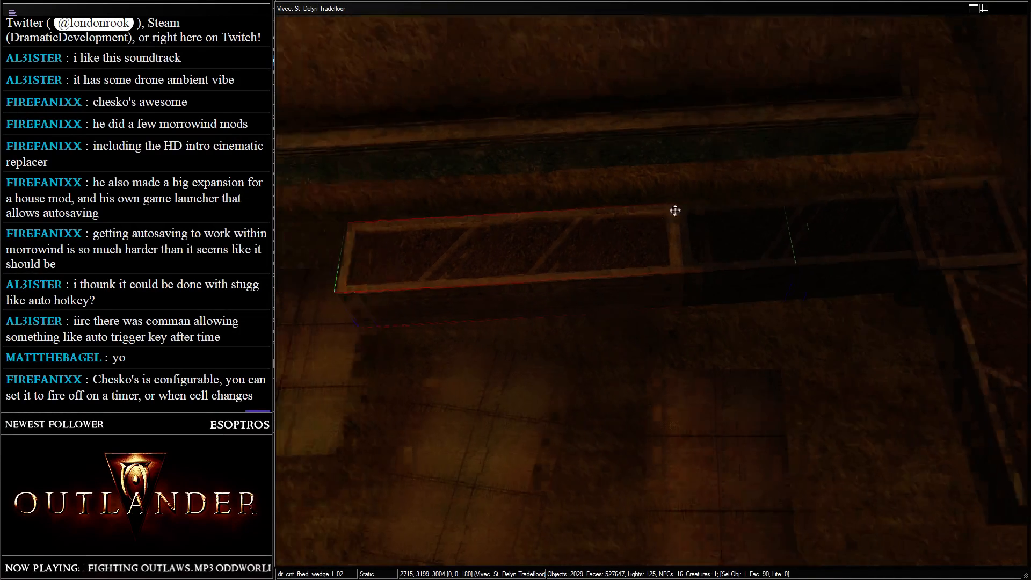
pyautogui.keyDown('shift'); pyautogui.moveTo(675, 211); pyautogui.dragTo(694, 176, button='middle'); pyautogui.keyUp('shift')
pyautogui.scroll(-5, 875, 228)
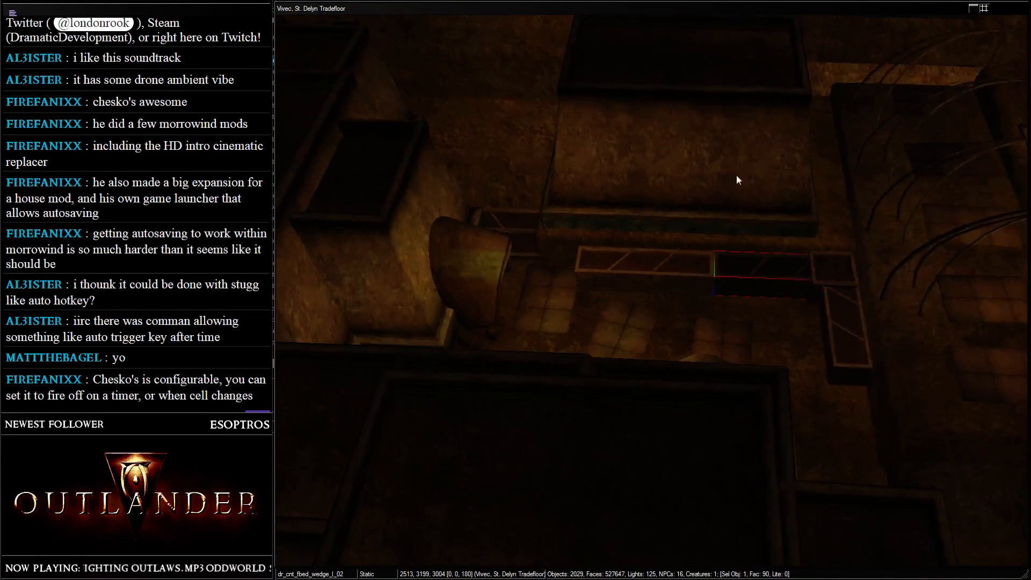
# - Duplicate the square corner planter to the joint between the two lengthwise planters and to the row's far end
pyautogui.click(816, 265)
pyautogui.hotkey('ctrl', 'd')
pyautogui.moveTo(841, 263); pyautogui.dragTo(735, 263)
pyautogui.keyDown('shift'); pyautogui.moveTo(735, 263); pyautogui.dragTo(722, 260, button='middle'); pyautogui.keyUp('shift')
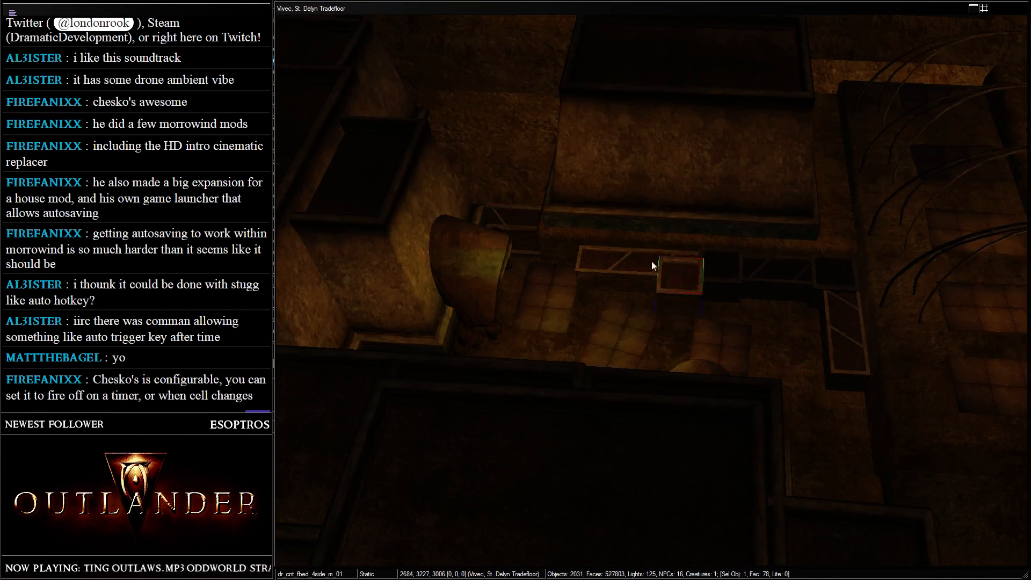
pyautogui.moveTo(589, 246); pyautogui.dragTo(585, 238)
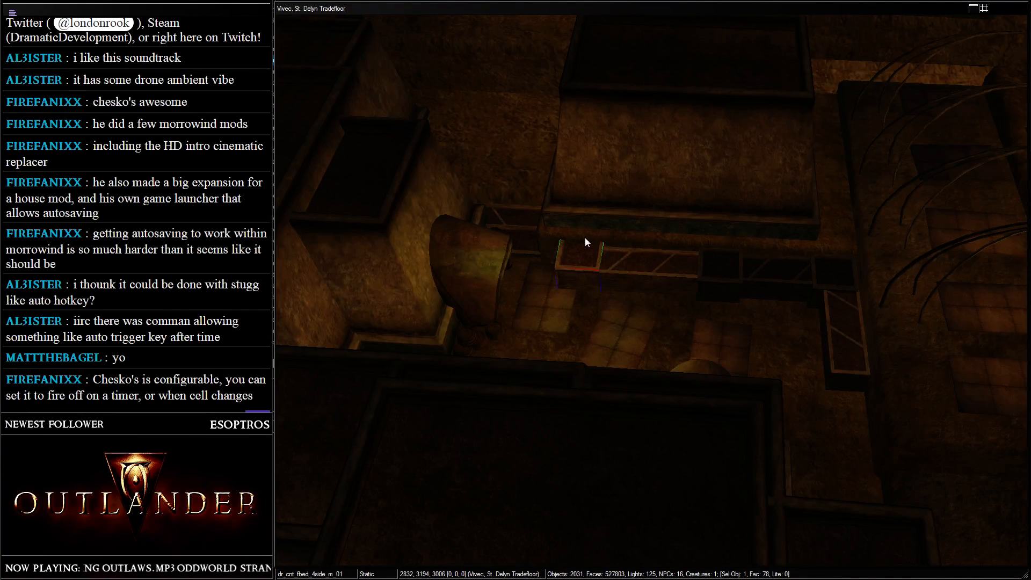
# - Nudge the row's end square planter to about 2809, 3192 and the practice mat beside it to about 2887, 3246, and save
pyautogui.keyDown('shift'); pyautogui.moveTo(585, 237); pyautogui.dragTo(578, 260, button='middle'); pyautogui.keyUp('shift')
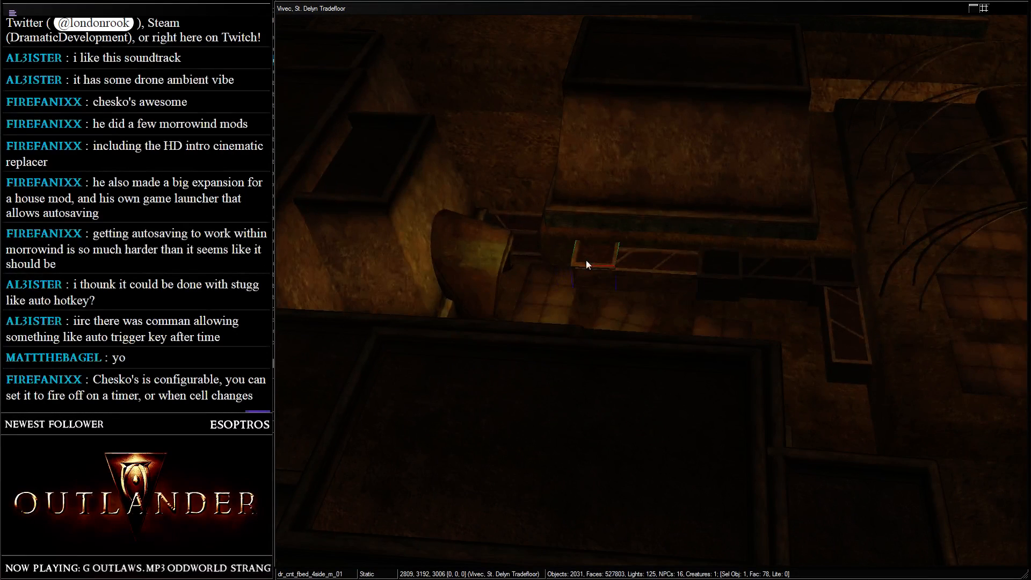
pyautogui.keyDown('shift'); pyautogui.moveTo(585, 262); pyautogui.dragTo(601, 239, button='middle'); pyautogui.keyUp('shift')
pyautogui.click(601, 240)
pyautogui.moveTo(601, 239); pyautogui.dragTo(598, 242)
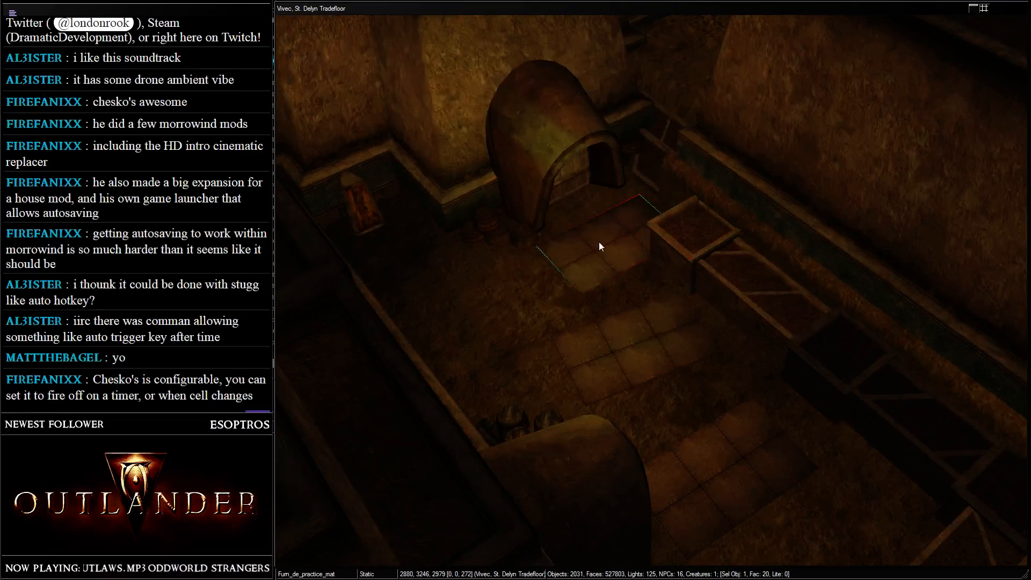
pyautogui.moveTo(598, 242); pyautogui.dragTo(780, 159, button='middle')
pyautogui.hotkey('ctrl', 's')
# - Select the three dark MARKER_BLANK_256 planes over the canal in the waterfall district and remove them from view
pyautogui.moveTo(563, 222); pyautogui.dragTo(934, 118, button='middle')
pyautogui.press('a')
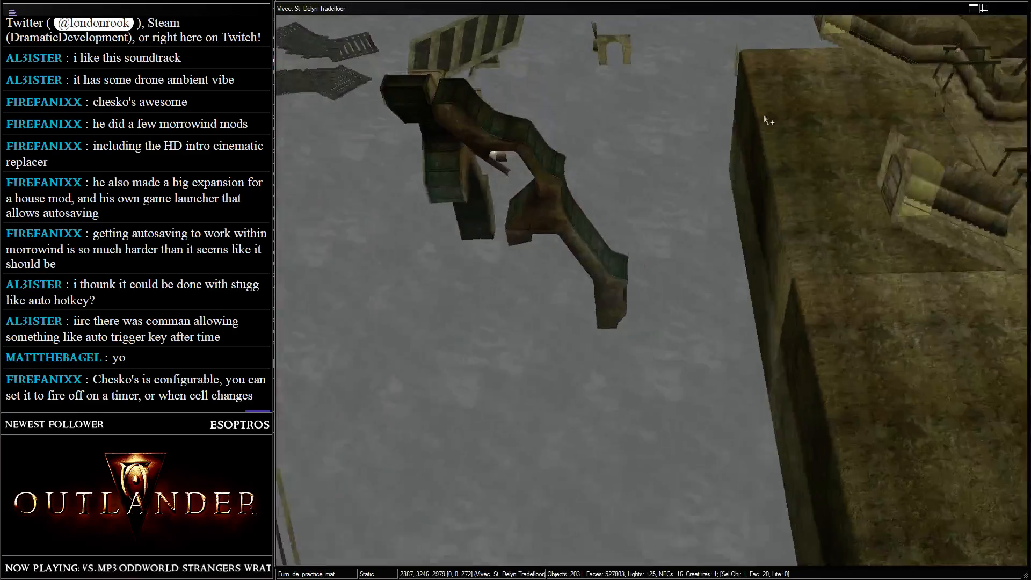
pyautogui.moveTo(764, 118); pyautogui.dragTo(954, 112, button='middle')
pyautogui.scroll(-3, 585, 147)
pyautogui.scroll(-3, 584, 146)
pyautogui.keyDown('shift'); pyautogui.moveTo(517, 195); pyautogui.dragTo(771, 274, button='middle'); pyautogui.keyUp('shift')
pyautogui.scroll(4, 450, 212)
pyautogui.scroll(3, 575, 233)
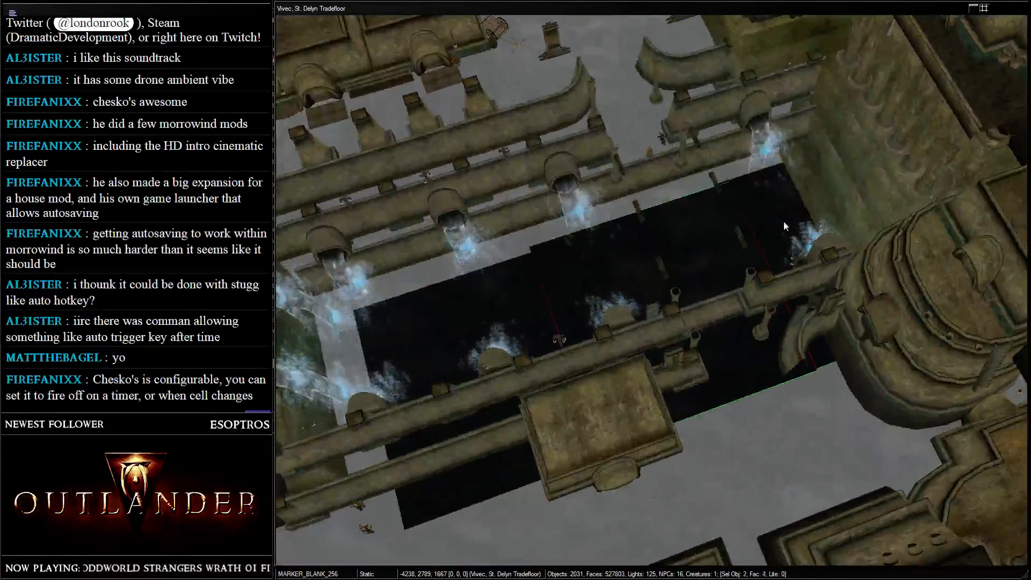
pyautogui.keyDown('ctrl'); pyautogui.click(510, 301); pyautogui.keyUp('ctrl')
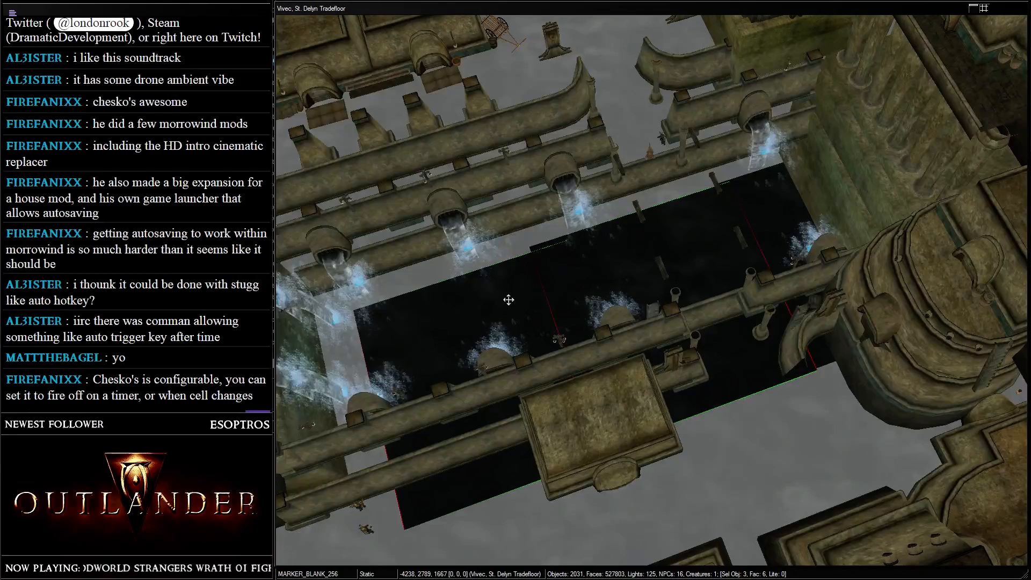
pyautogui.click(508, 299)
pyautogui.keyDown('shift'); pyautogui.moveTo(508, 300); pyautogui.dragTo(585, 217, button='middle'); pyautogui.keyUp('shift')
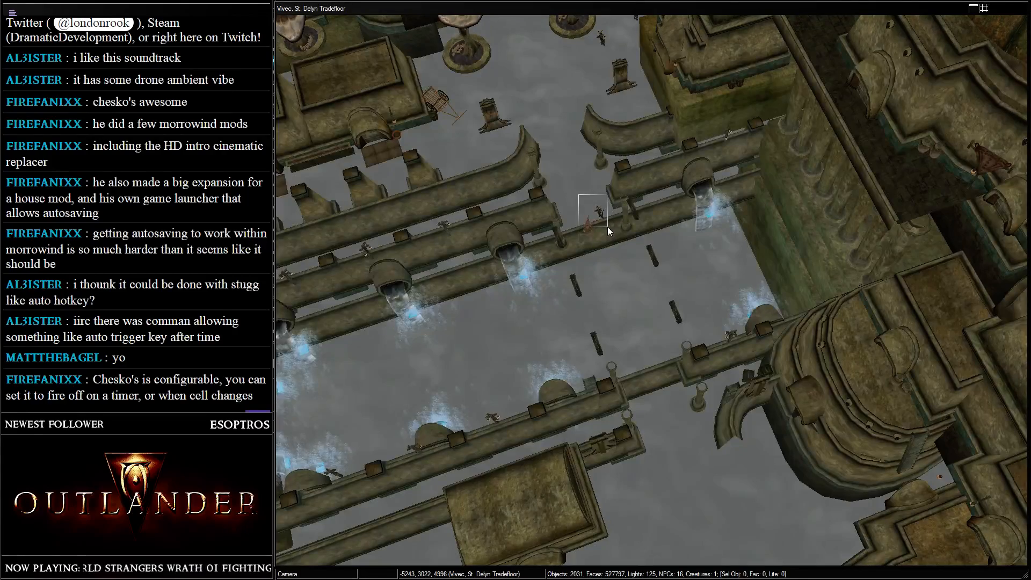
# - Cut the flora_bc_fern_04 fern from the round parasol mushroom planter behind the terrace buildings
pyautogui.keyDown('shift'); pyautogui.moveTo(623, 200); pyautogui.dragTo(666, 215, button='middle'); pyautogui.keyUp('shift')
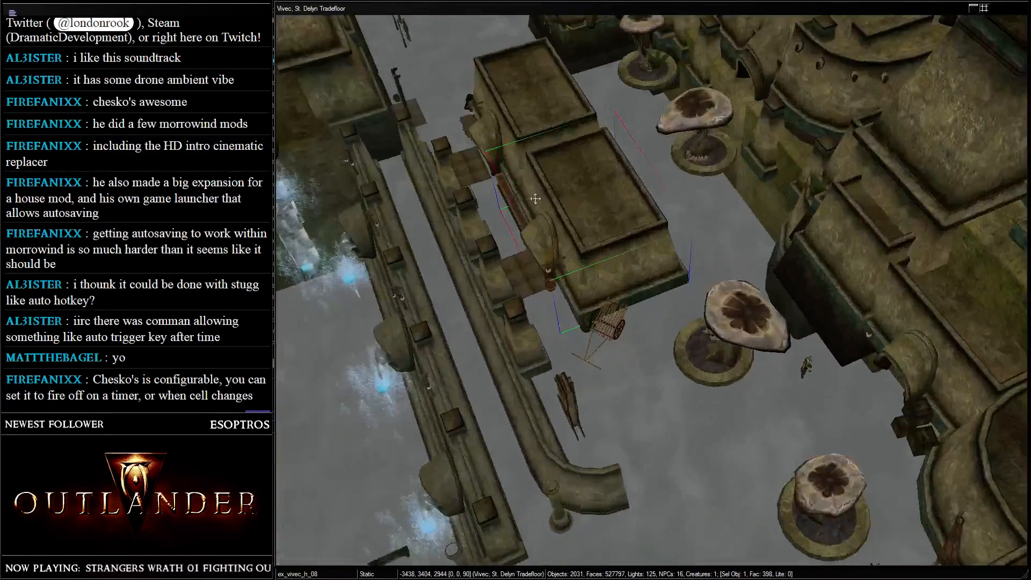
pyautogui.click(673, 215)
pyautogui.moveTo(670, 214); pyautogui.dragTo(662, 214)
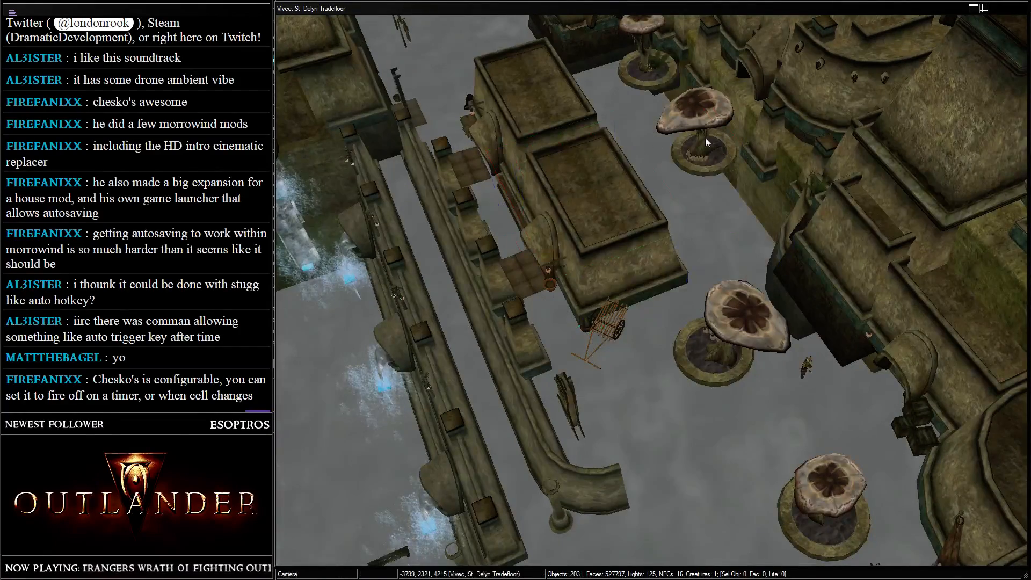
pyautogui.click(705, 139)
pyautogui.moveTo(706, 138); pyautogui.dragTo(646, 244, button='middle')
pyautogui.scroll(3, 689, 243)
pyautogui.click(674, 214)
pyautogui.scroll(5, 646, 246)
pyautogui.press('Delete')
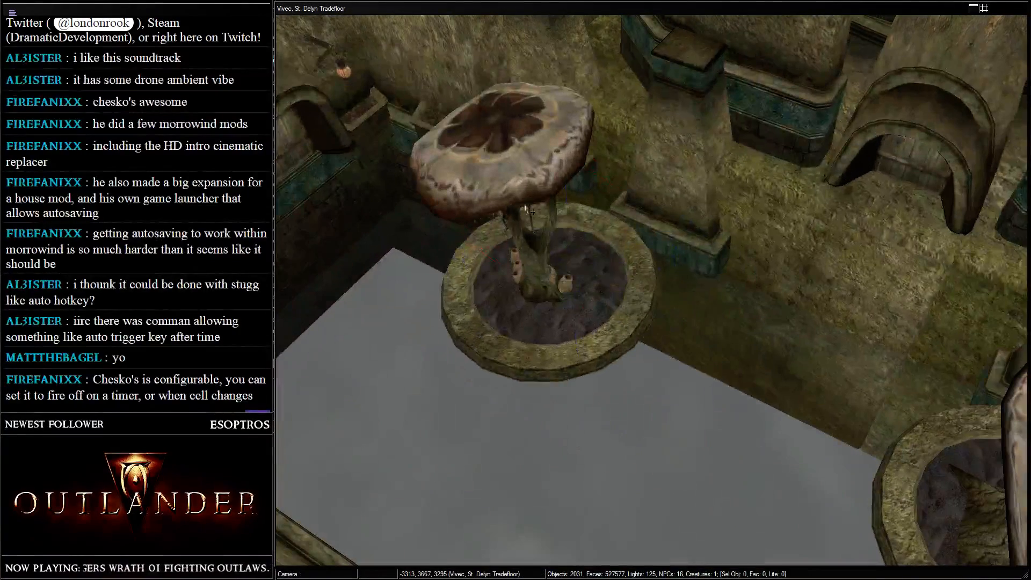
# - Paste the fern into the practice mat courtyard by the wall urns, at about 2773, 3428, 3011
pyautogui.click(521, 182)
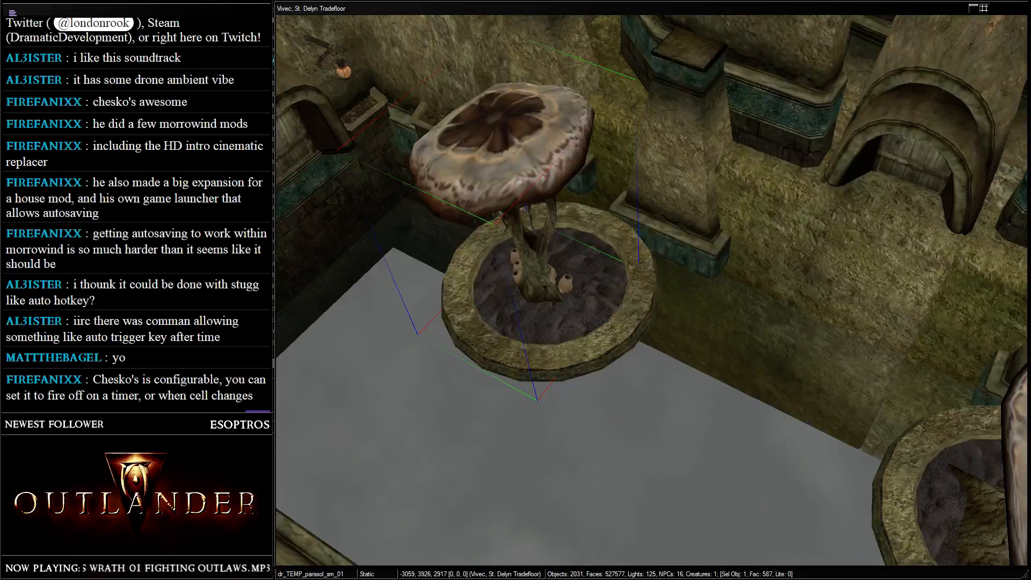
pyautogui.scroll(-15, 582, 188)
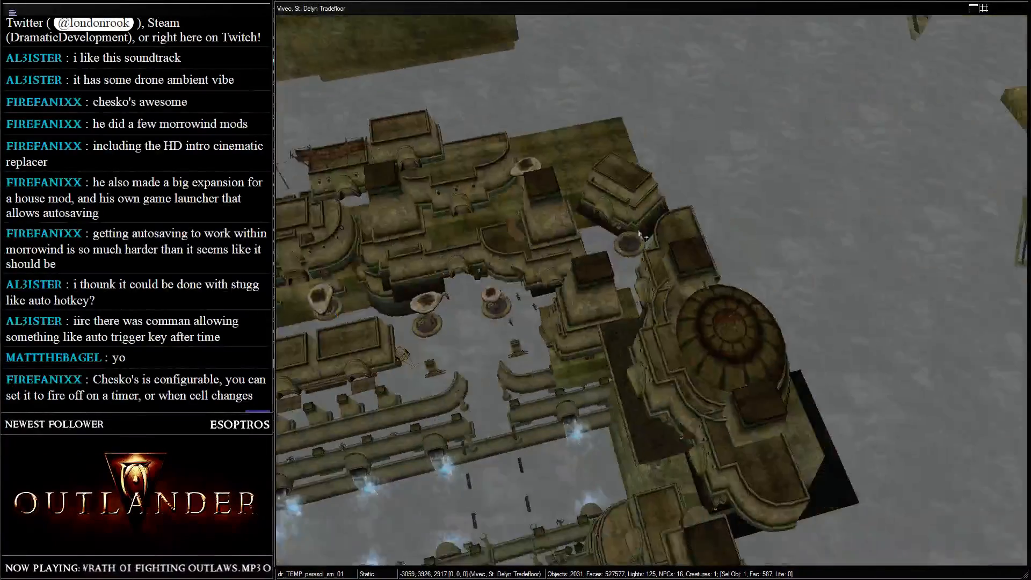
pyautogui.keyDown('shift'); pyautogui.moveTo(639, 234); pyautogui.dragTo(636, 134, button='middle'); pyautogui.keyUp('shift')
pyautogui.scroll(-4, 724, 170)
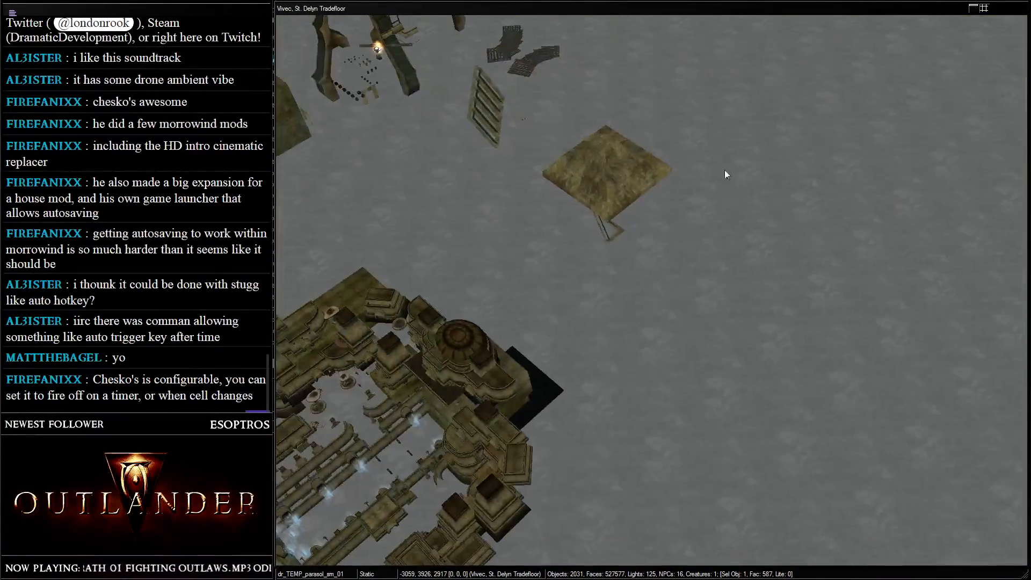
pyautogui.moveTo(724, 171); pyautogui.dragTo(685, 368, button='middle')
pyautogui.scroll(5, 618, 188)
pyautogui.scroll(6, 701, 287)
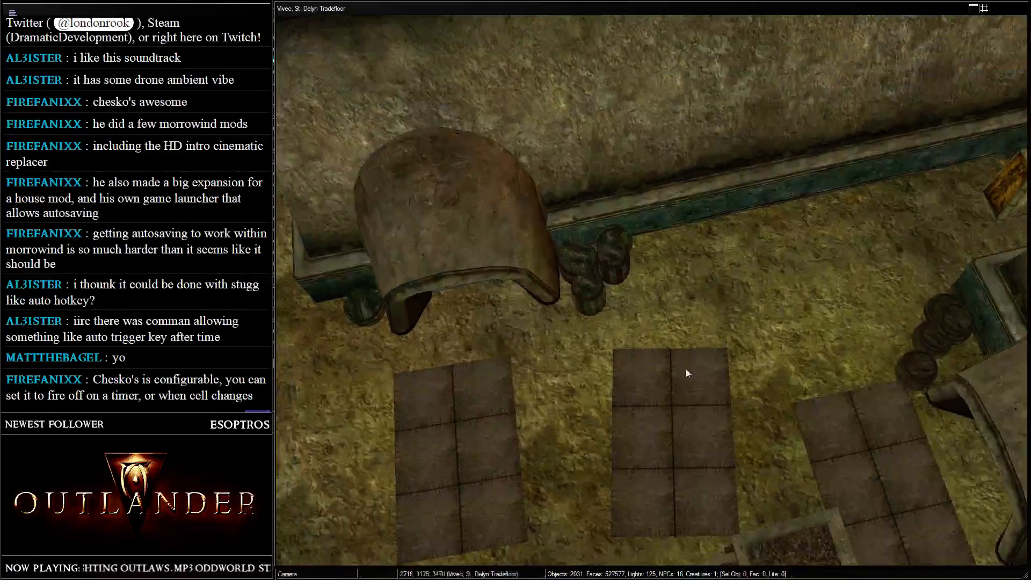
pyautogui.scroll(2, 685, 368)
pyautogui.scroll(-2, 688, 354)
pyautogui.hotkey('ctrl', 'v')
pyautogui.press('f')
pyautogui.keyDown('shift'); pyautogui.moveTo(694, 316); pyautogui.dragTo(950, 290, button='middle'); pyautogui.keyUp('shift')
pyautogui.moveTo(714, 378); pyautogui.dragTo(652, 273)
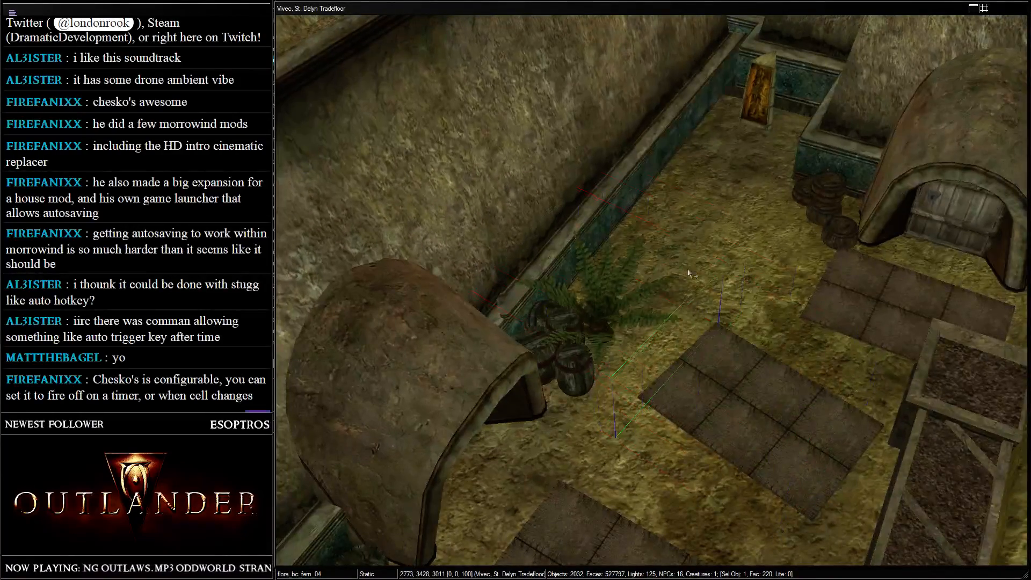
# - Move the fern into the square planter between the two lengthwise planters, at about 2618, 3207, 3052
pyautogui.scroll(-3, 652, 273)
pyautogui.scroll(2, 637, 306)
pyautogui.moveTo(637, 306); pyautogui.dragTo(632, 184, button='middle')
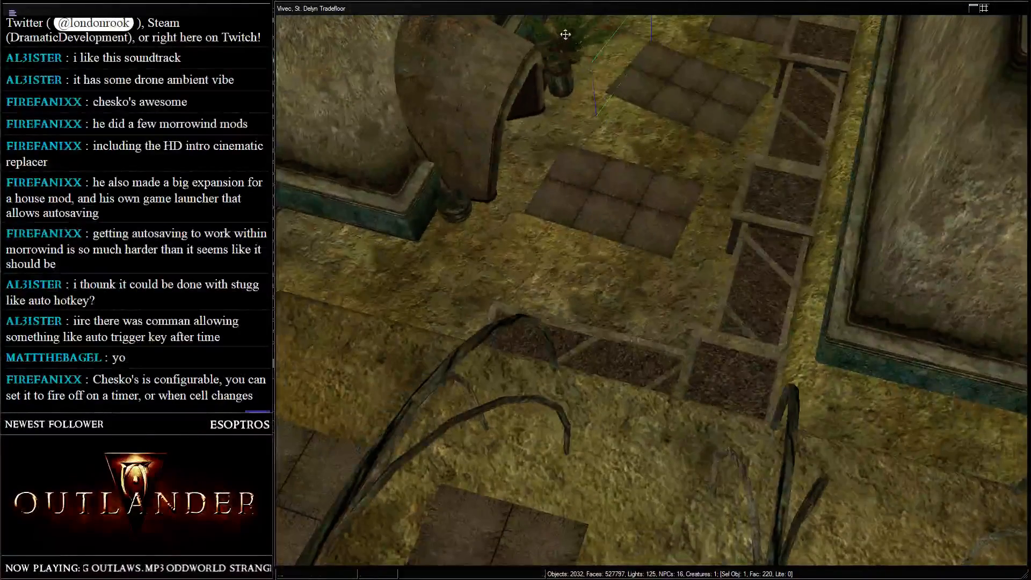
pyautogui.press('f')
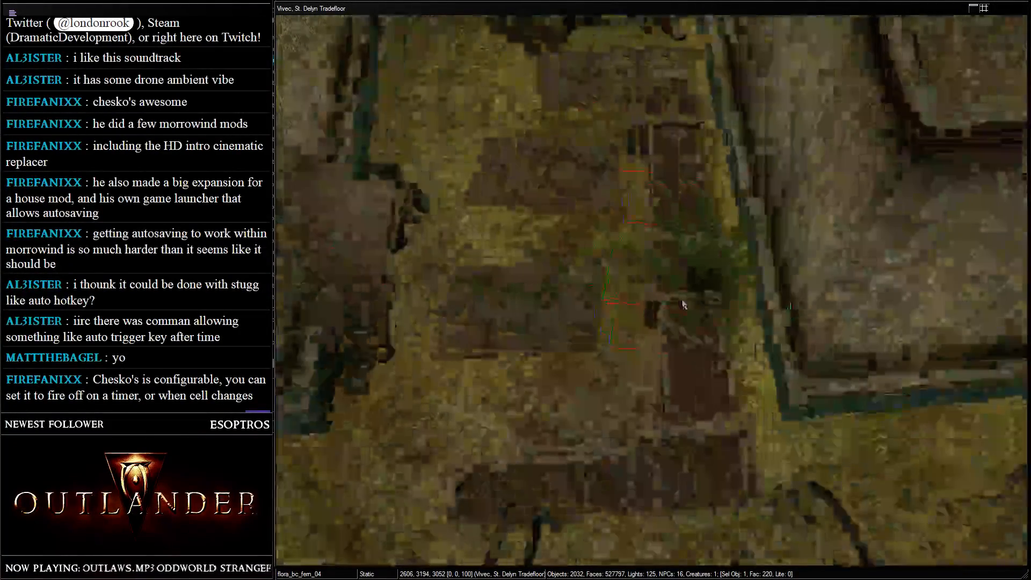
pyautogui.keyDown('shift'); pyautogui.moveTo(682, 304); pyautogui.dragTo(661, 232, button='middle'); pyautogui.keyUp('shift')
pyautogui.moveTo(661, 232); pyautogui.dragTo(628, 259)
pyautogui.moveTo(628, 259); pyautogui.dragTo(744, 190, button='middle')
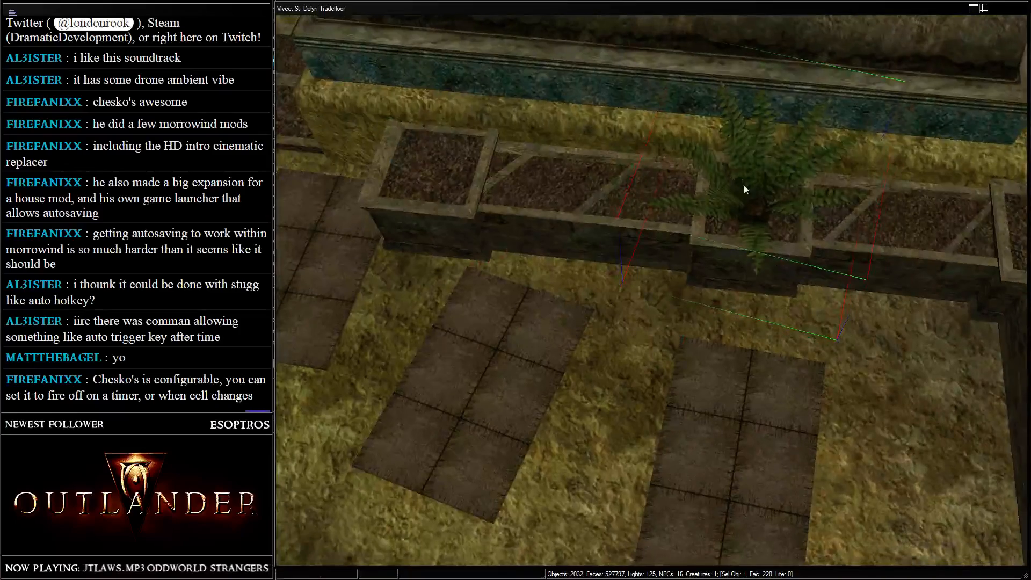
# - Duplicate the fern into the square planter at the row's far end
pyautogui.moveTo(744, 186); pyautogui.dragTo(444, 141)
pyautogui.hotkey('ctrl', 'd')
pyautogui.scroll(-3, 443, 140)
pyautogui.keyDown('shift'); pyautogui.moveTo(444, 140); pyautogui.dragTo(619, 88, button='middle'); pyautogui.keyUp('shift')
# - Duplicate the fern into the square corner planter, rotated to 211 degrees, at about 2491, 3206, 3052
pyautogui.hotkey('ctrl', 'd')
pyautogui.moveTo(483, 199); pyautogui.dragTo(1029, 169)
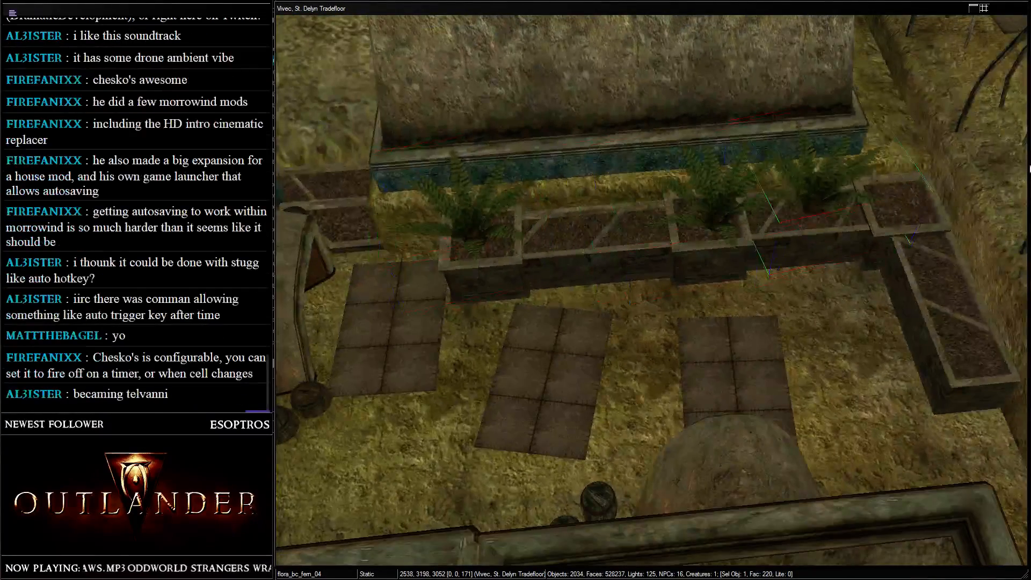
pyautogui.moveTo(854, 207); pyautogui.dragTo(753, 191, button='right')
pyautogui.keyDown('shift'); pyautogui.moveTo(752, 191); pyautogui.dragTo(751, 142, button='middle'); pyautogui.keyUp('shift')
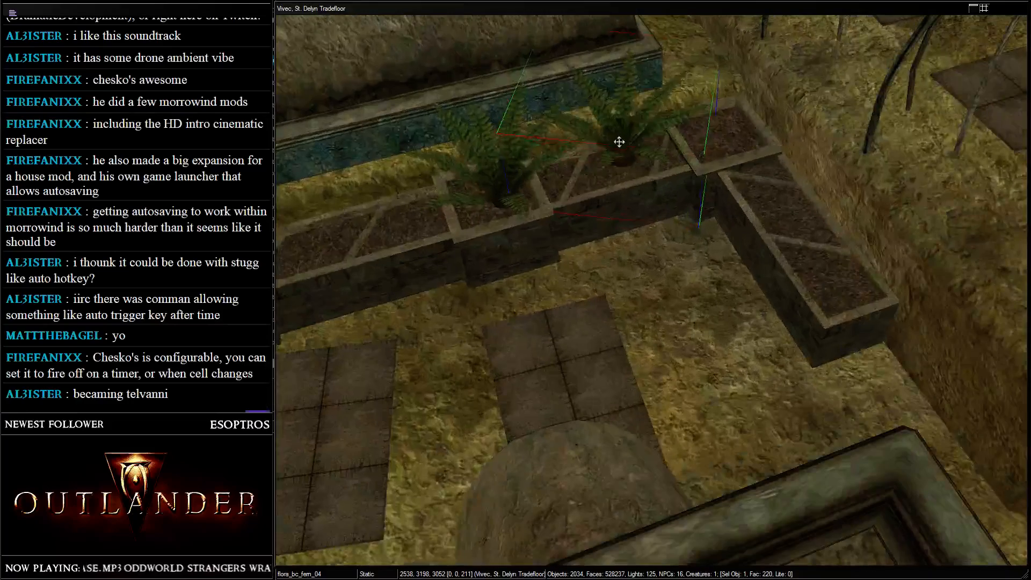
pyautogui.moveTo(619, 142); pyautogui.dragTo(762, 108)
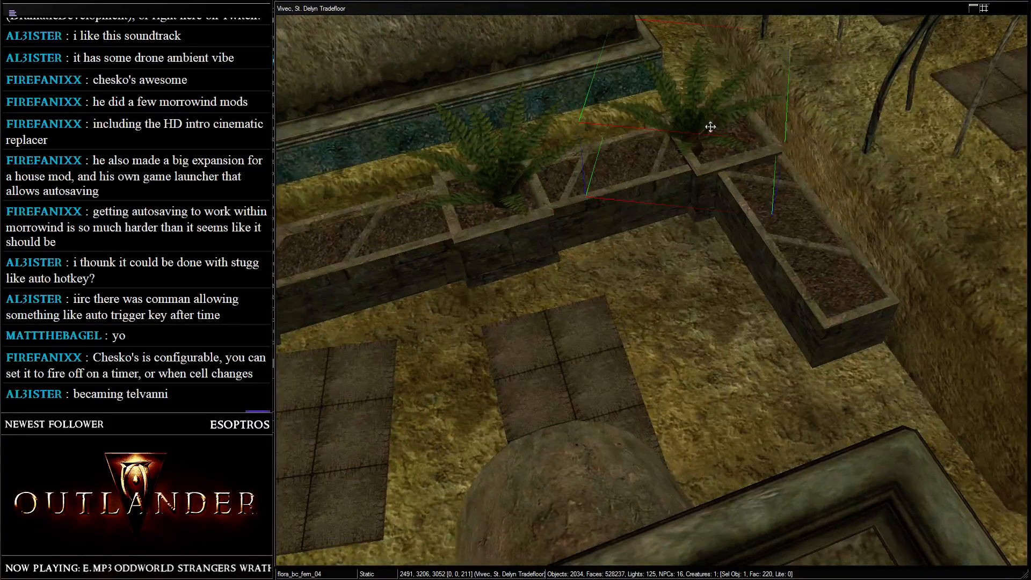
pyautogui.moveTo(710, 127)
pyautogui.mouseDown()
pyautogui.moveTo(733, 121)
pyautogui.moveTo(713, 127)
pyautogui.mouseUp()
# - Nudge the middle planter's fern to about 2621, 3206, 3052 and save the plugin
pyautogui.click(495, 160)
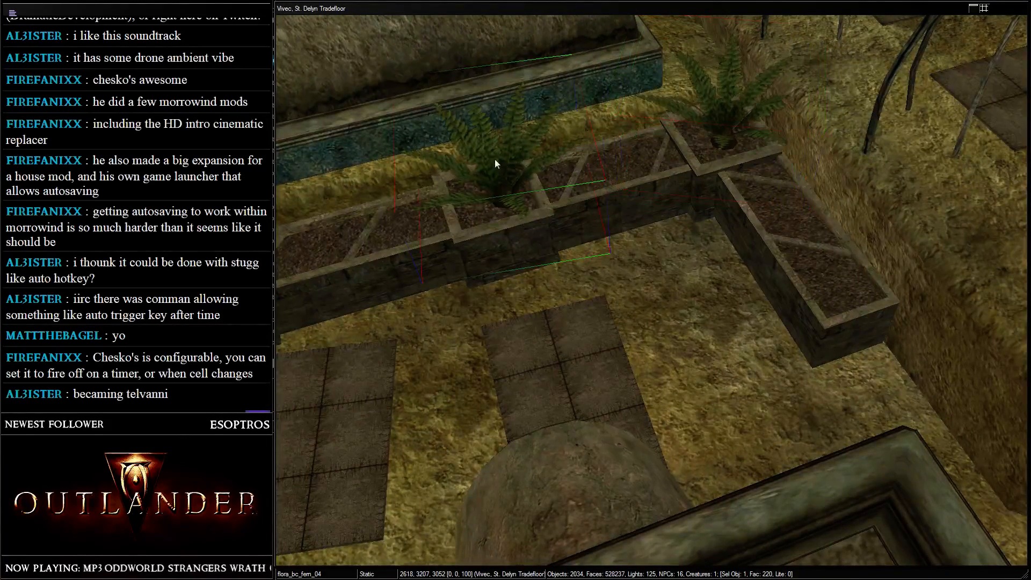
pyautogui.moveTo(494, 160); pyautogui.dragTo(499, 180)
pyautogui.scroll(-3, 498, 180)
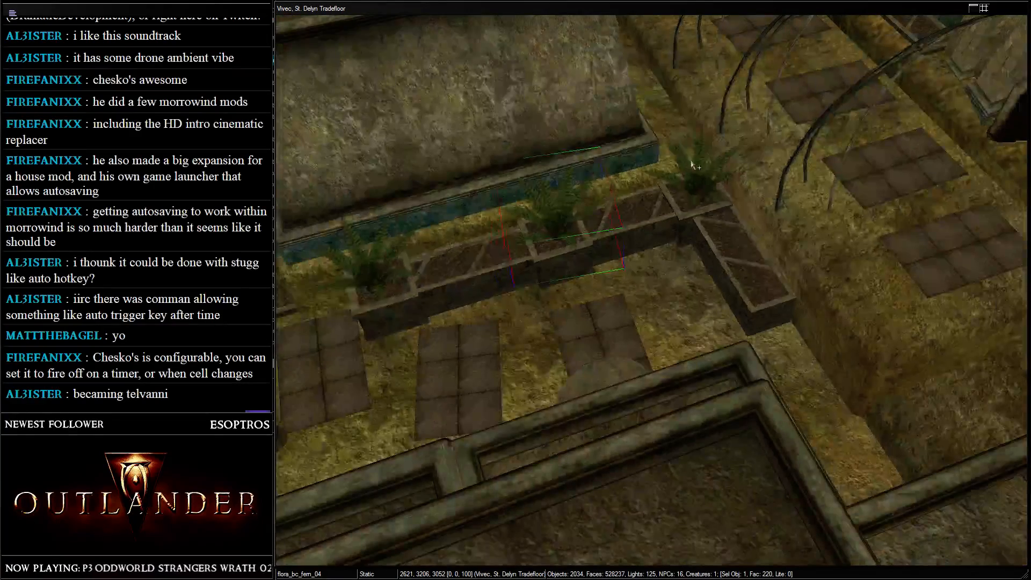
pyautogui.scroll(-4, 694, 168)
pyautogui.keyDown('shift'); pyautogui.moveTo(483, 203); pyautogui.dragTo(624, 181, button='middle'); pyautogui.keyUp('shift')
pyautogui.scroll(-3, 623, 182)
pyautogui.keyDown('shift'); pyautogui.moveTo(661, 223); pyautogui.dragTo(465, 218, button='middle'); pyautogui.keyUp('shift')
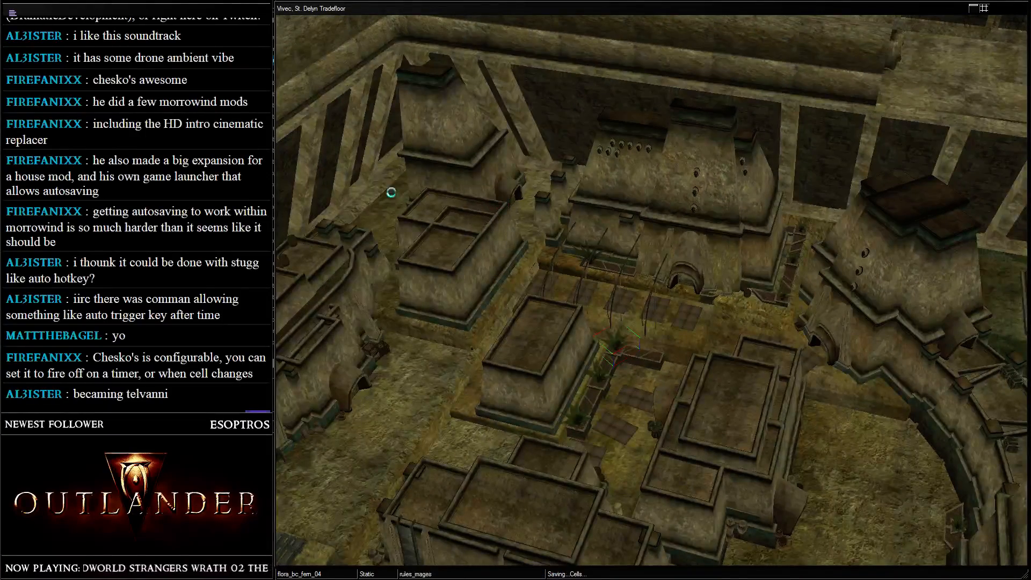
# - Cut the five-piece dr_cnt_mon_side_blank signboard standing beside the barrel-roofed building in the waterfall district
pyautogui.moveTo(391, 192); pyautogui.dragTo(668, 172, button='middle')
pyautogui.scroll(-3, 667, 172)
pyautogui.press('a')
pyautogui.click(529, 226)
pyautogui.scroll(-3, 600, 109)
pyautogui.keyDown('shift'); pyautogui.moveTo(601, 110); pyautogui.dragTo(489, 85, button='middle'); pyautogui.keyUp('shift')
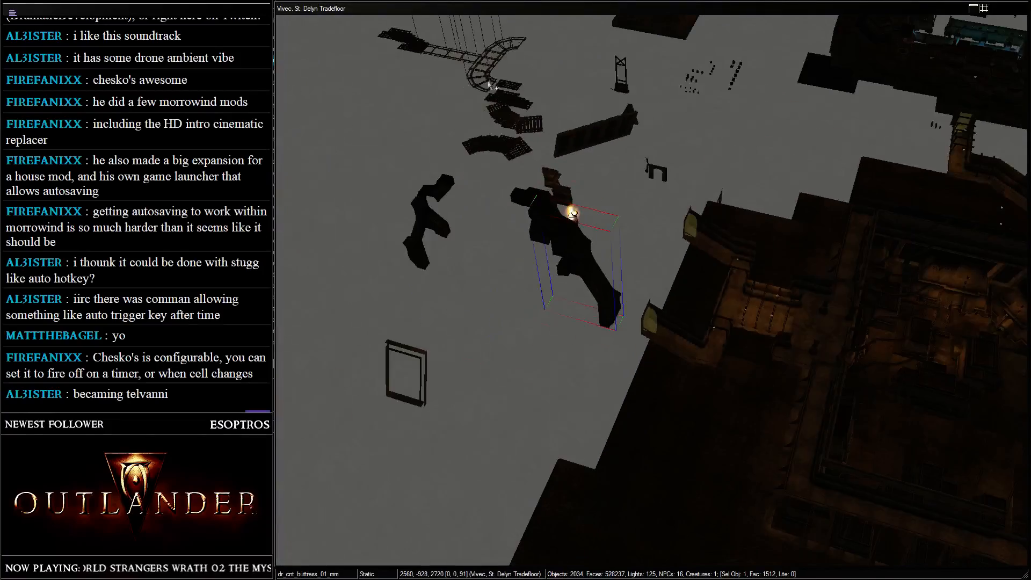
pyautogui.scroll(-1, 617, 172)
pyautogui.moveTo(640, 204); pyautogui.dragTo(568, 226, button='middle')
pyautogui.press('a')
pyautogui.scroll(4, 568, 225)
pyautogui.moveTo(720, 112); pyautogui.dragTo(623, 231, button='middle')
pyautogui.click(681, 176)
pyautogui.scroll(5, 600, 260)
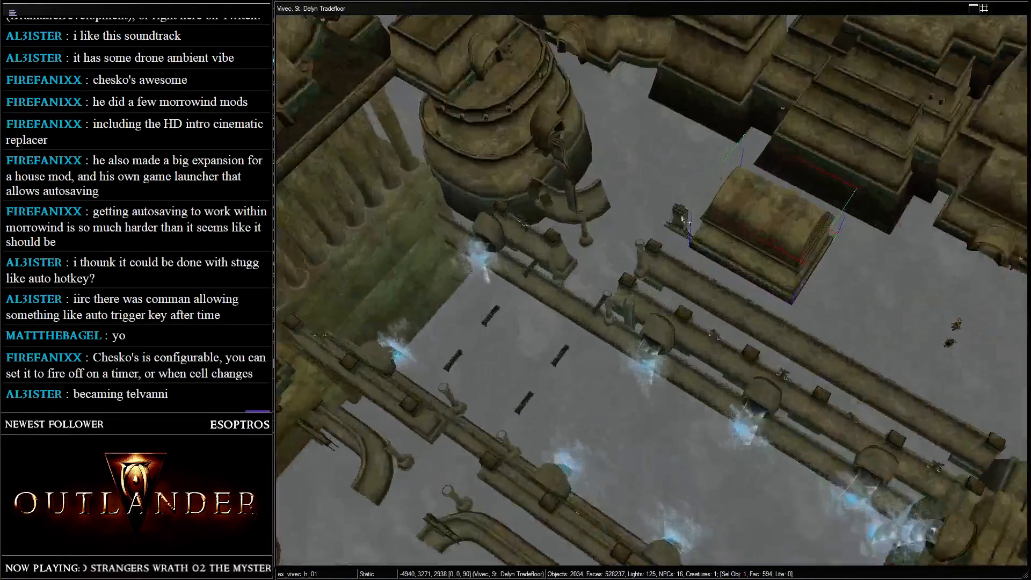
pyautogui.moveTo(669, 238); pyautogui.dragTo(697, 241)
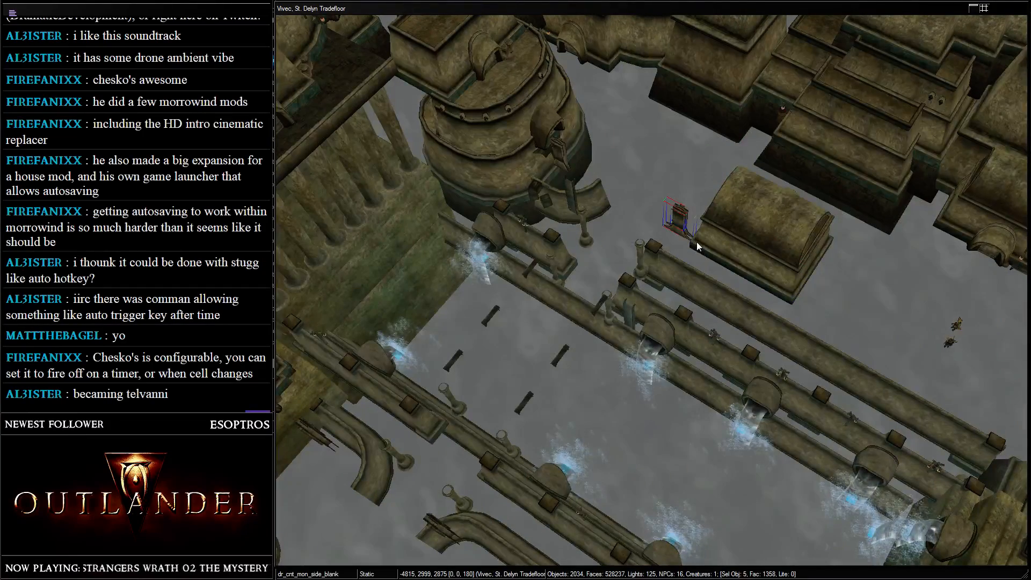
pyautogui.click(766, 236)
# - Paste the signboard into the terrace lane near the practice mats and position it at about 2258, 3604, 3142
pyautogui.scroll(-5, 766, 236)
pyautogui.moveTo(693, 204); pyautogui.dragTo(729, 9, button='middle')
pyautogui.moveTo(628, 376); pyautogui.dragTo(647, 85, button='middle')
pyautogui.scroll(-2, 647, 85)
pyautogui.scroll(-2, 647, 85)
pyautogui.moveTo(483, 376); pyautogui.dragTo(559, 292, button='middle')
pyautogui.click(559, 292)
pyautogui.scroll(2, 633, 200)
pyautogui.moveTo(633, 200); pyautogui.dragTo(649, 179, button='middle')
pyautogui.click(608, 250)
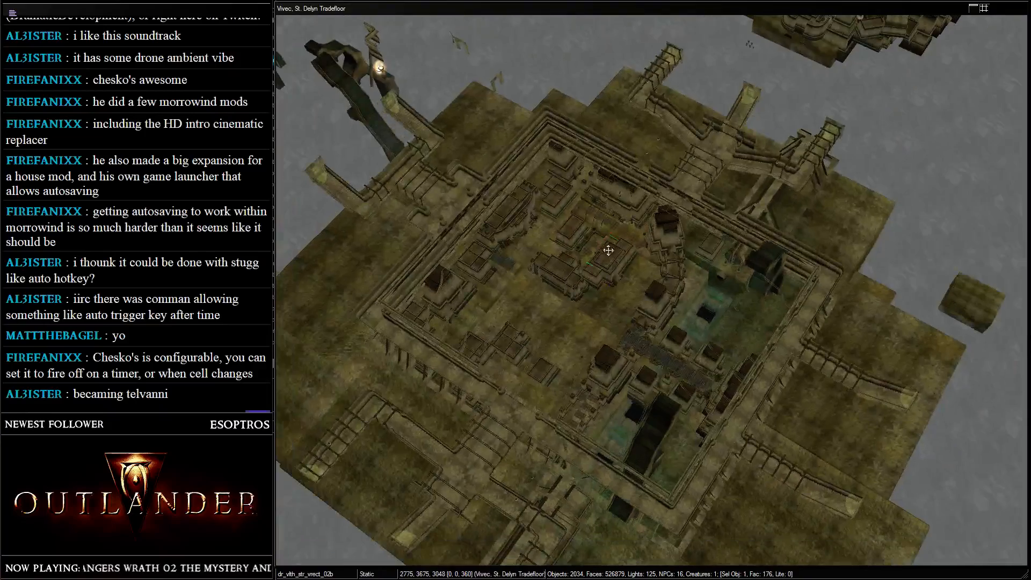
pyautogui.keyDown('shift'); pyautogui.moveTo(607, 251); pyautogui.dragTo(676, 148, button='middle'); pyautogui.keyUp('shift')
pyautogui.scroll(6, 676, 148)
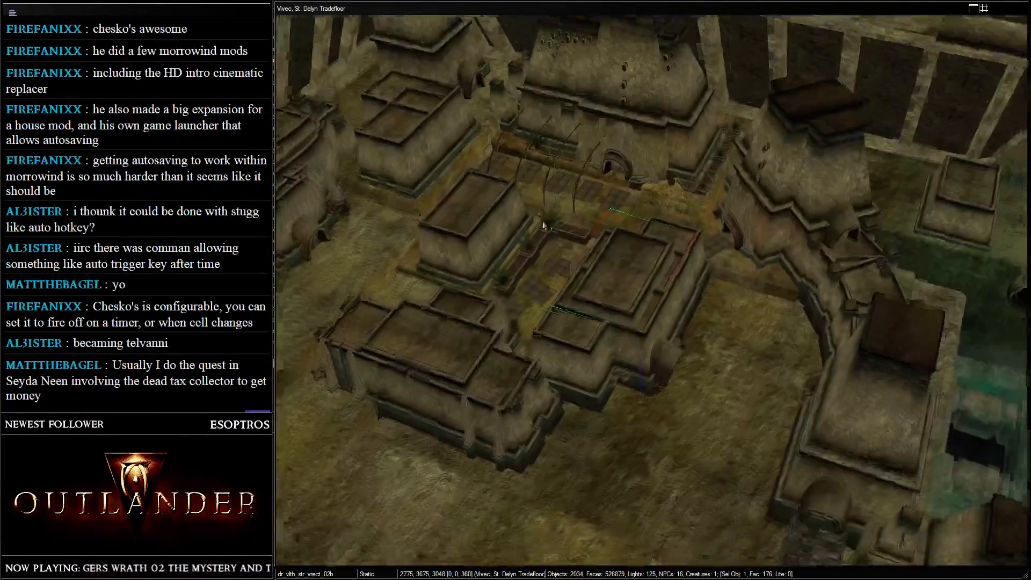
pyautogui.moveTo(543, 222); pyautogui.dragTo(545, 238, button='middle')
pyautogui.keyDown('shift'); pyautogui.moveTo(556, 166); pyautogui.dragTo(559, 235, button='middle'); pyautogui.keyUp('shift')
pyautogui.scroll(2, 572, 205)
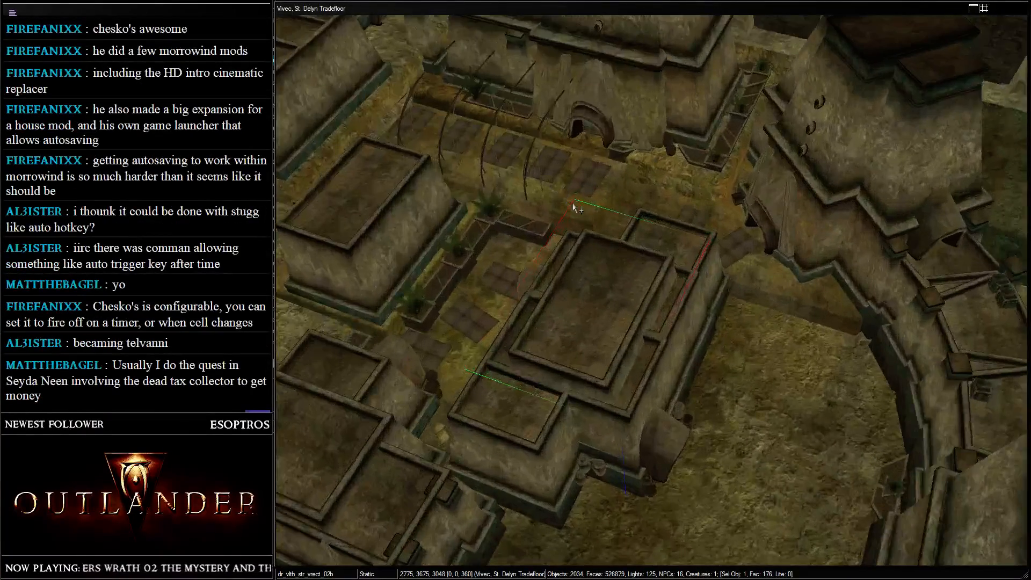
pyautogui.hotkey('ctrl', 'v')
pyautogui.scroll(-3, 572, 203)
pyautogui.moveTo(596, 196); pyautogui.dragTo(668, 275)
pyautogui.keyDown('shift'); pyautogui.moveTo(708, 172); pyautogui.dragTo(876, 202, button='middle'); pyautogui.keyUp('shift')
pyautogui.moveTo(604, 223); pyautogui.dragTo(566, 255)
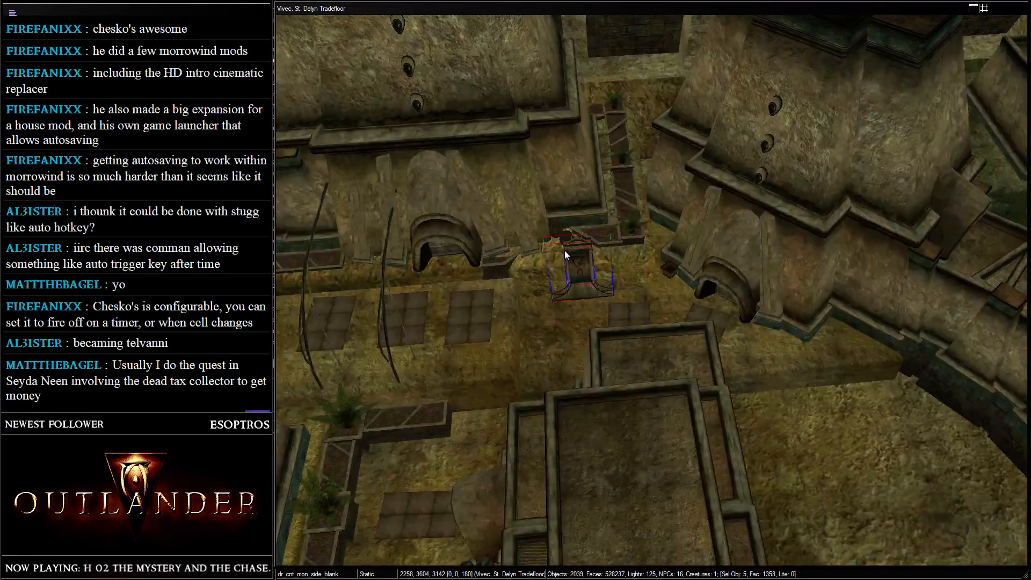
# - Lower the signboard to the ground and set it against the raised ledge, at about 2200, 3663, 3073
pyautogui.keyDown('shift'); pyautogui.moveTo(566, 254); pyautogui.dragTo(694, 248, button='middle'); pyautogui.keyUp('shift')
pyautogui.scroll(3, 694, 248)
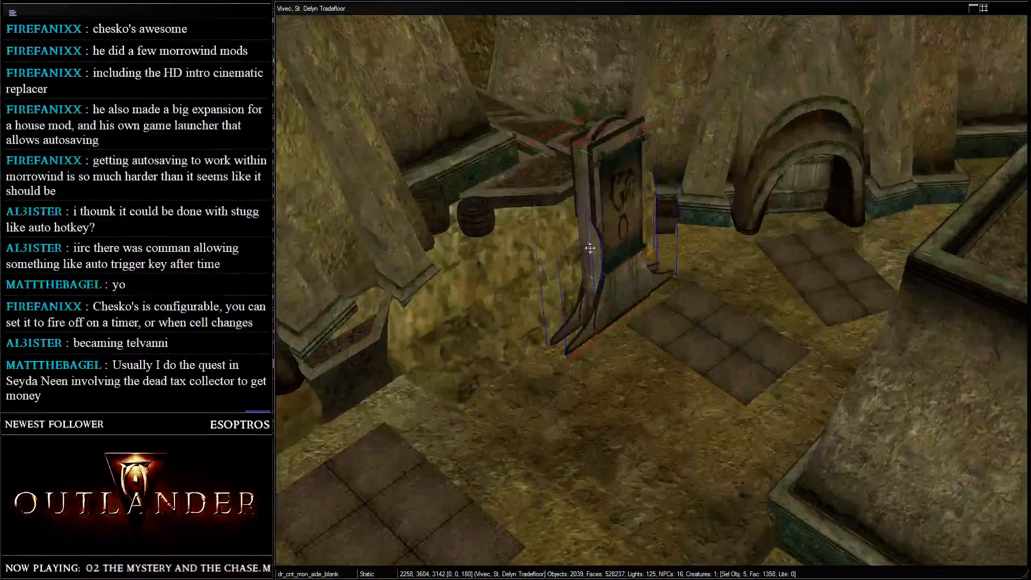
pyautogui.moveTo(590, 248)
pyautogui.mouseDown()
pyautogui.moveTo(613, 350)
pyautogui.moveTo(603, 251)
pyautogui.mouseUp()
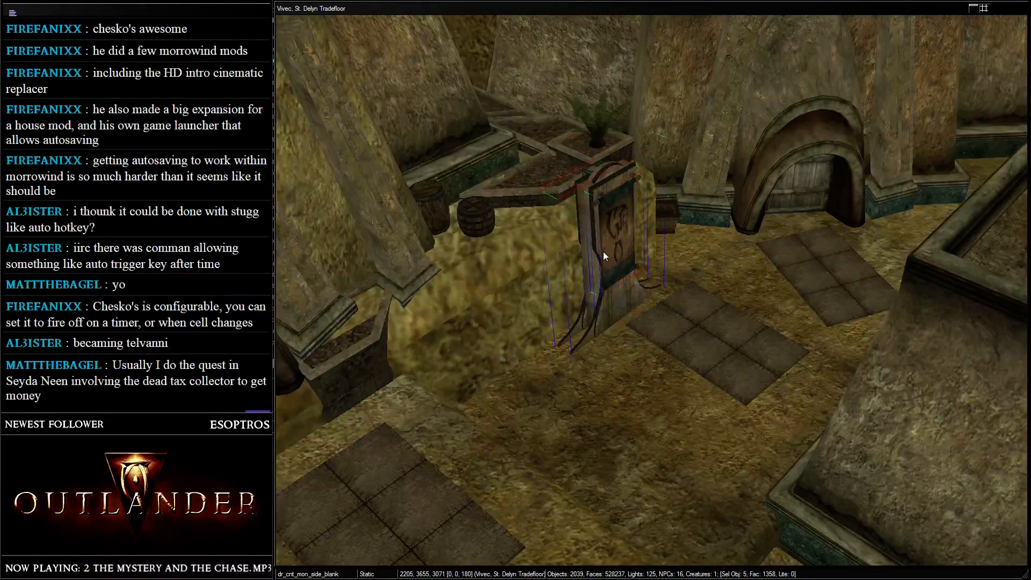
pyautogui.keyDown('shift'); pyautogui.moveTo(604, 251); pyautogui.dragTo(688, 280, button='middle'); pyautogui.keyUp('shift')
pyautogui.scroll(3, 688, 280)
pyautogui.moveTo(688, 280); pyautogui.dragTo(681, 247)
pyautogui.keyDown('shift'); pyautogui.moveTo(681, 247); pyautogui.dragTo(693, 211, button='middle'); pyautogui.keyUp('shift')
pyautogui.moveTo(693, 211); pyautogui.dragTo(697, 216)
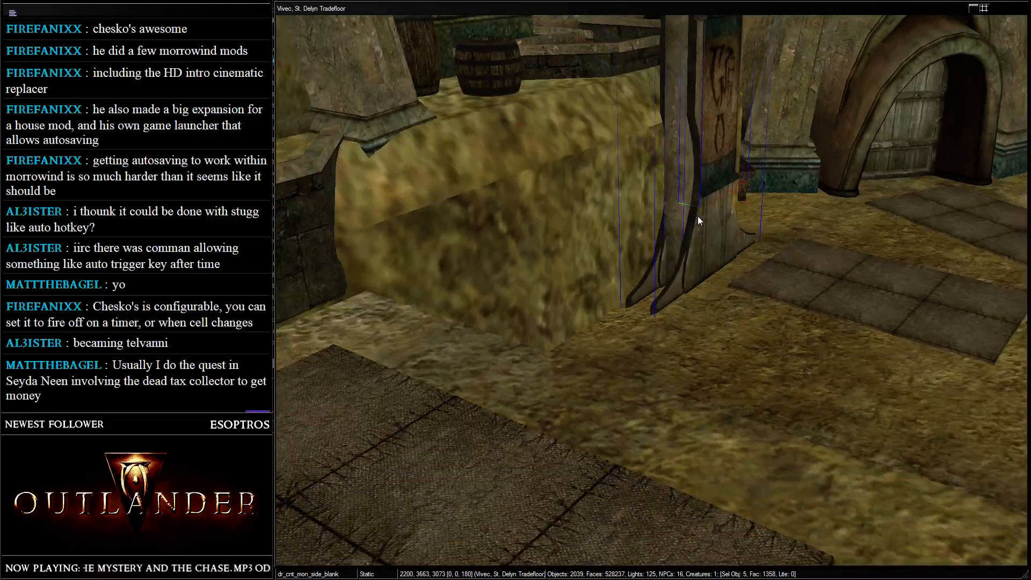
pyautogui.scroll(-3, 697, 216)
pyautogui.keyDown('shift'); pyautogui.moveTo(697, 216); pyautogui.dragTo(584, 293, button='middle'); pyautogui.keyUp('shift')
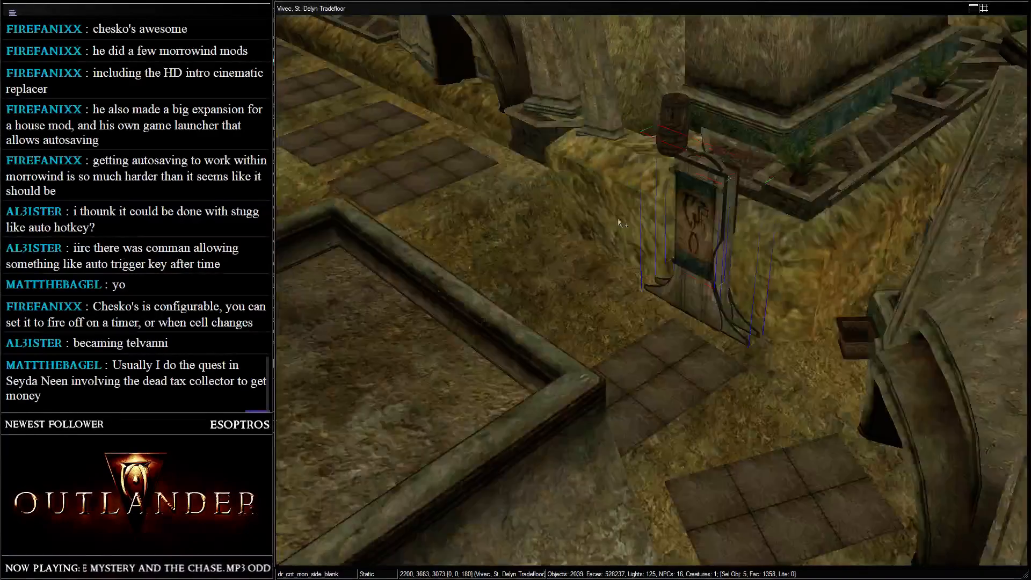
pyautogui.scroll(-3, 619, 221)
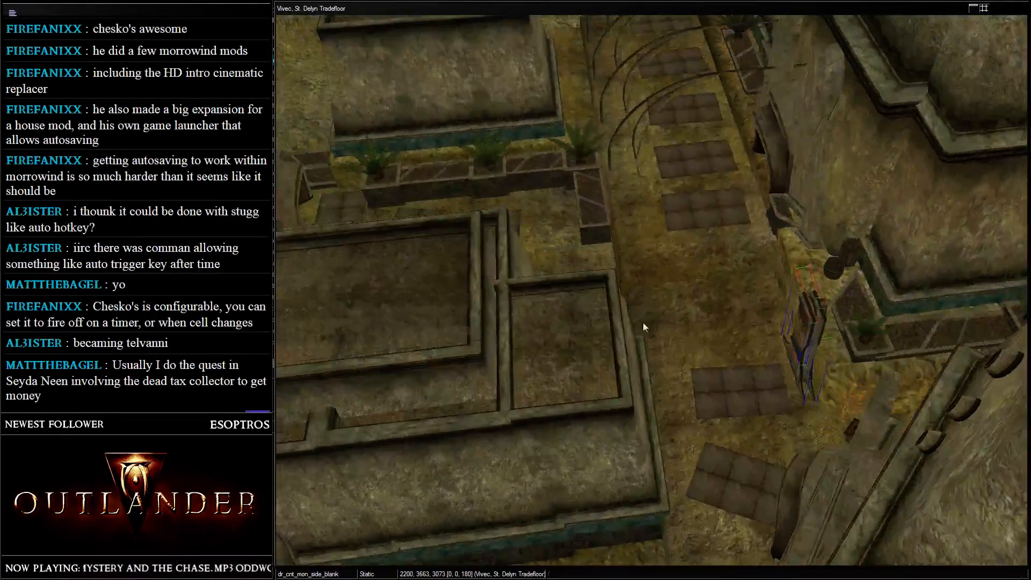
# - Slide the signboard along the raised ledge to about 2200, 3626, 3073
pyautogui.scroll(-1, 643, 325)
pyautogui.keyDown('shift'); pyautogui.moveTo(643, 325); pyautogui.dragTo(766, 308, button='middle'); pyautogui.keyUp('shift')
pyautogui.scroll(1, 763, 311)
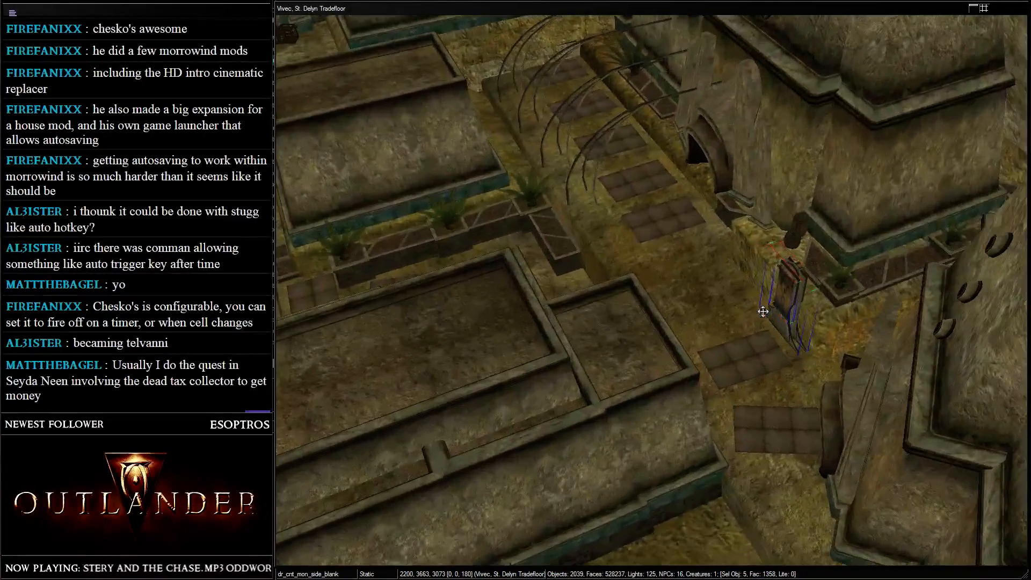
pyautogui.moveTo(775, 318); pyautogui.dragTo(772, 316)
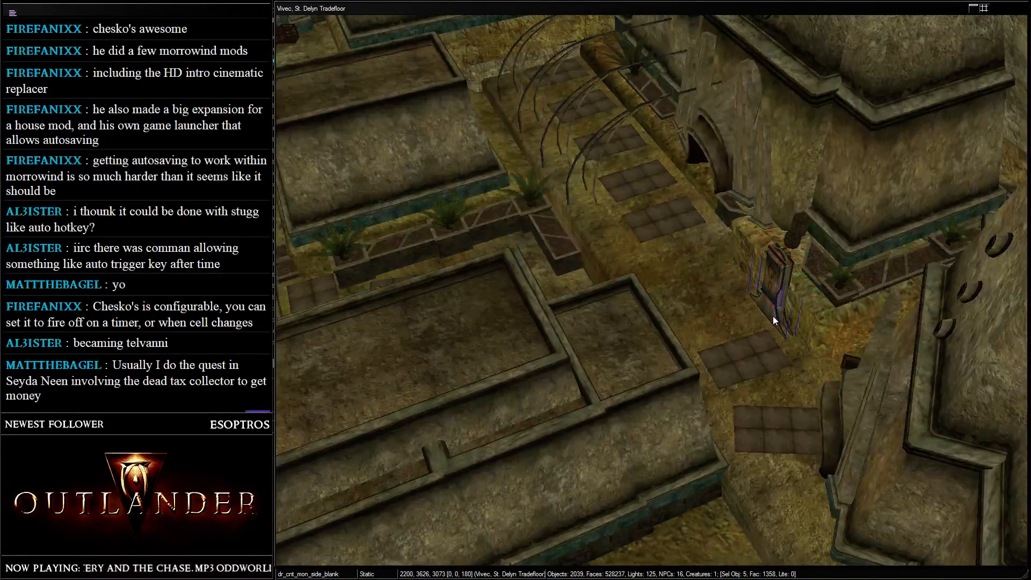
pyautogui.keyDown('shift'); pyautogui.moveTo(772, 316); pyautogui.dragTo(765, 296, button='middle'); pyautogui.keyUp('shift')
# - Preview the cell's actual lighting and try the signboard among the arched frames at about 2383, 3267, 3235, turned to 90 degrees
pyautogui.keyDown('shift'); pyautogui.moveTo(672, 271); pyautogui.dragTo(568, 263, button='middle'); pyautogui.keyUp('shift')
pyautogui.press('a')
pyautogui.click(660, 235)
pyautogui.scroll(-3, 660, 234)
pyautogui.keyDown('shift'); pyautogui.moveTo(661, 235); pyautogui.dragTo(778, 279, button='middle'); pyautogui.keyUp('shift')
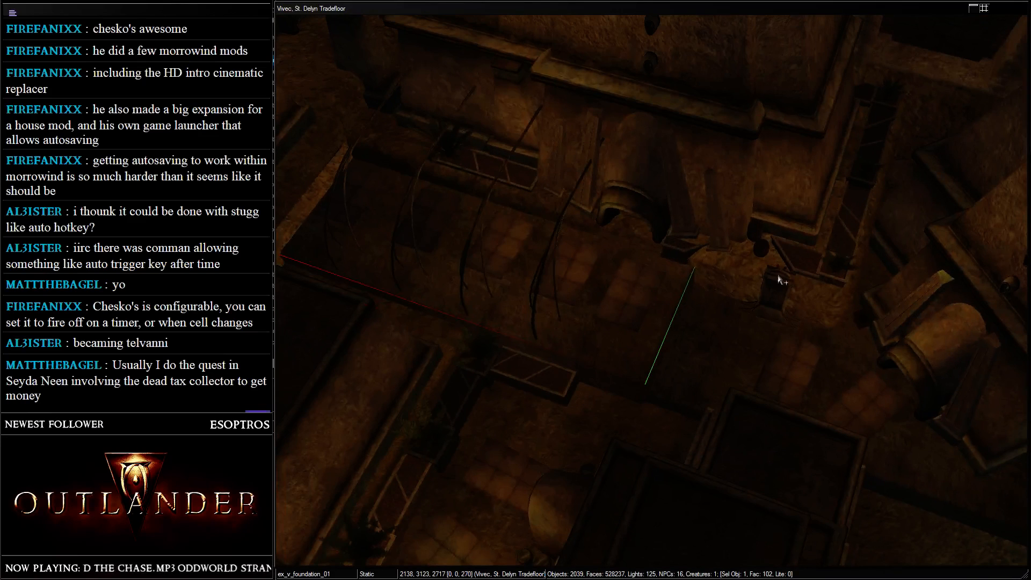
pyautogui.moveTo(699, 252); pyautogui.dragTo(374, 153)
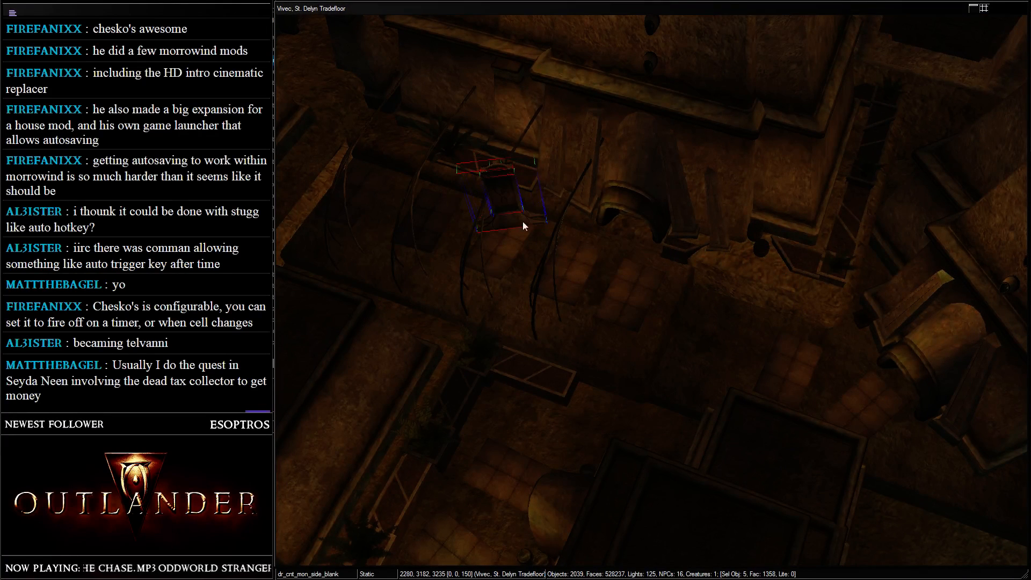
pyautogui.moveTo(515, 197); pyautogui.dragTo(546, 274)
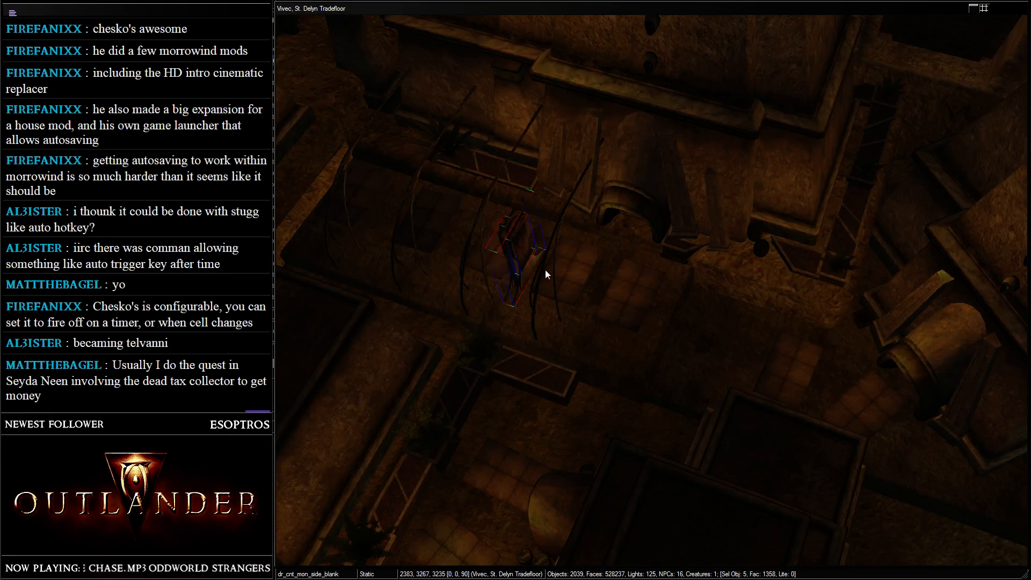
# - Move the signboard back beside the raised ledge at about 2240, 3616, 3104, turned to 5 degrees
pyautogui.moveTo(341, 179); pyautogui.dragTo(379, 184, button='right')
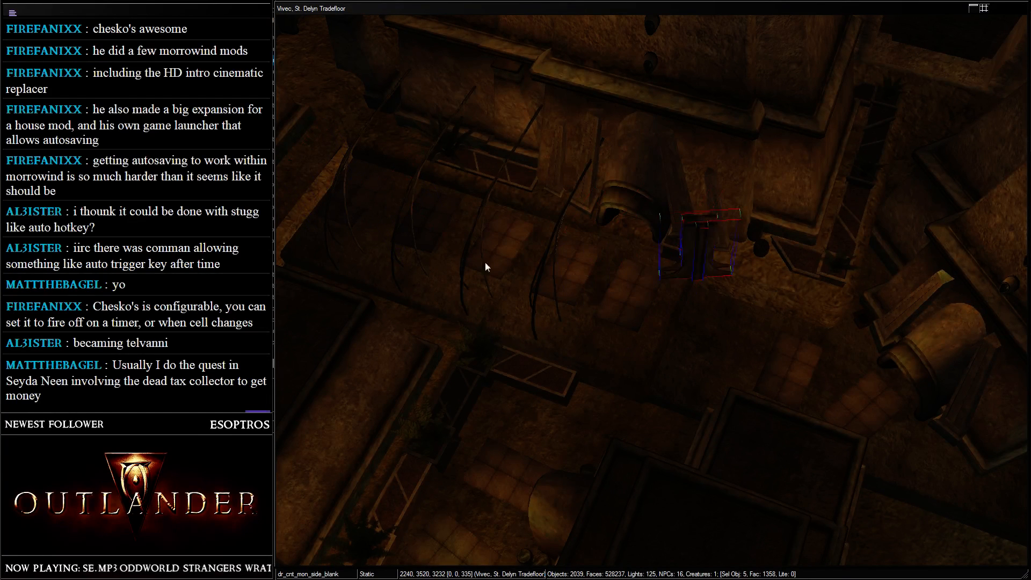
pyautogui.keyDown('shift'); pyautogui.moveTo(633, 288); pyautogui.dragTo(737, 223, button='middle'); pyautogui.keyUp('shift')
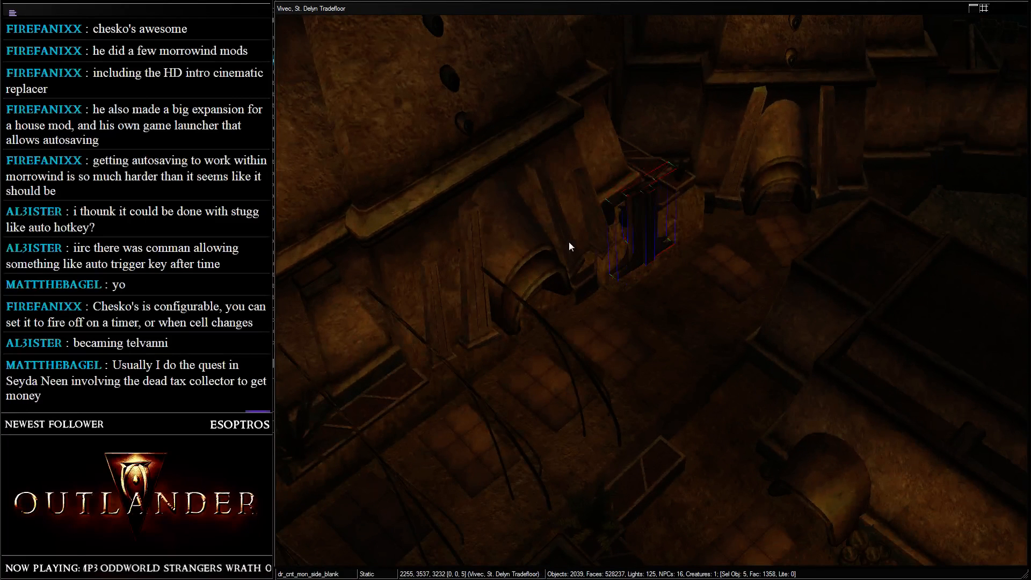
pyautogui.moveTo(651, 239); pyautogui.dragTo(674, 259)
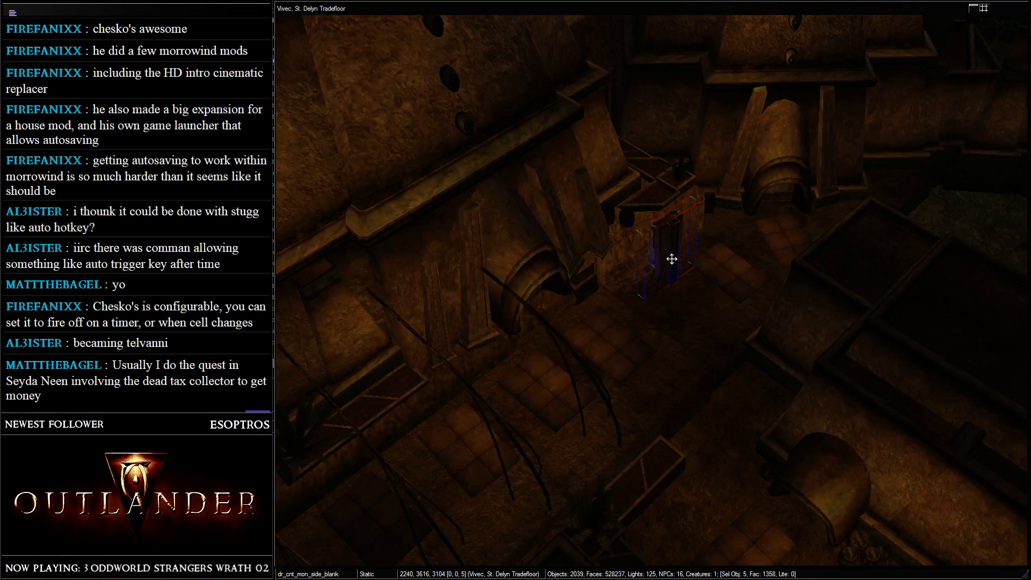
pyautogui.keyDown('shift'); pyautogui.moveTo(662, 272); pyautogui.dragTo(665, 224, button='middle'); pyautogui.keyUp('shift')
# - Duplicate the signboard and stand the copy in the unlit open area at about 4152, 3829, 3072, turned to 180 degrees
pyautogui.moveTo(666, 259); pyautogui.dragTo(730, 196)
pyautogui.keyDown('shift'); pyautogui.moveTo(729, 198); pyautogui.dragTo(714, 308, button='middle'); pyautogui.keyUp('shift')
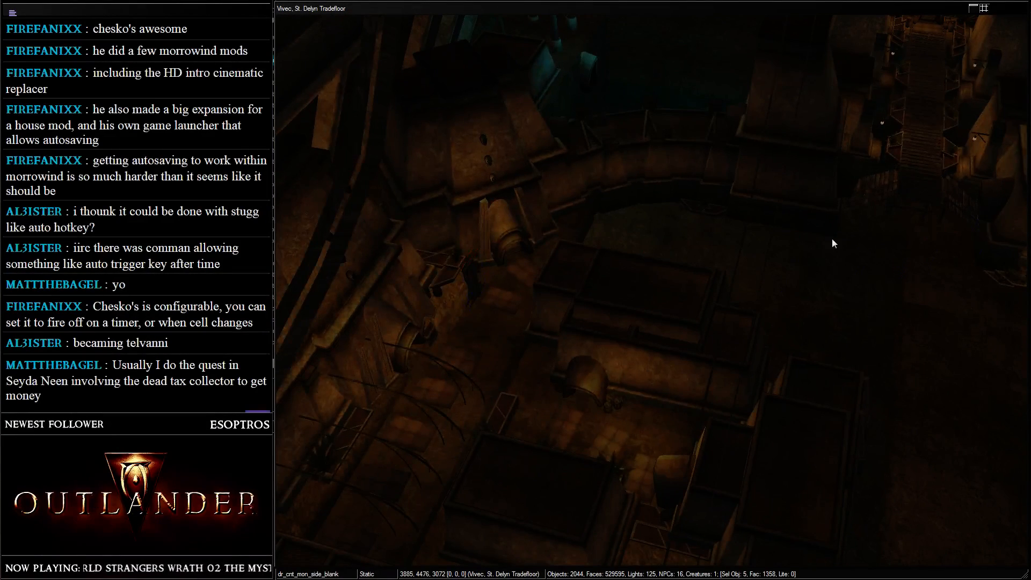
pyautogui.keyDown('shift'); pyautogui.moveTo(832, 239); pyautogui.dragTo(711, 219, button='middle'); pyautogui.keyUp('shift')
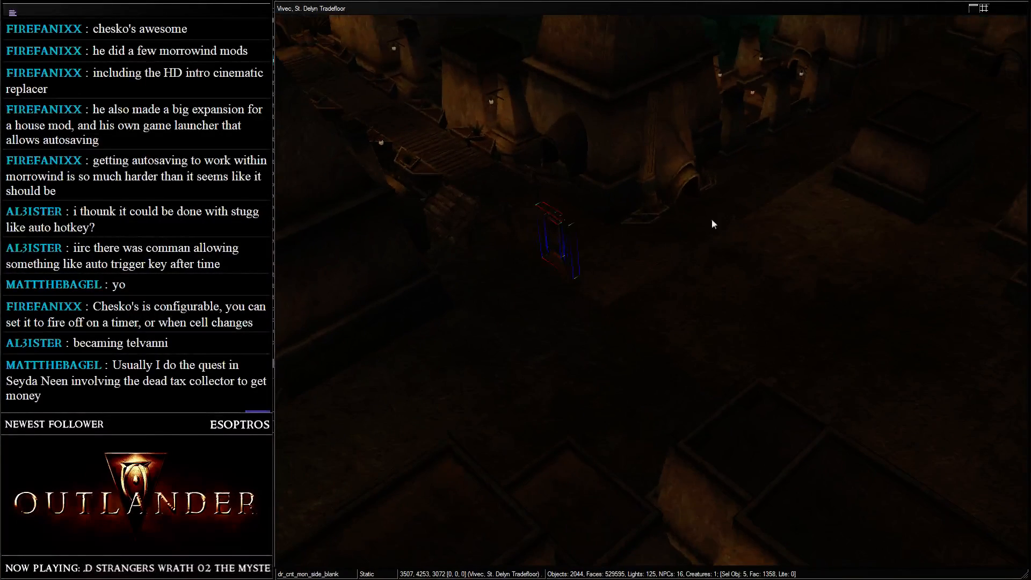
pyautogui.keyDown('shift'); pyautogui.moveTo(826, 207); pyautogui.dragTo(714, 215, button='middle'); pyautogui.keyUp('shift')
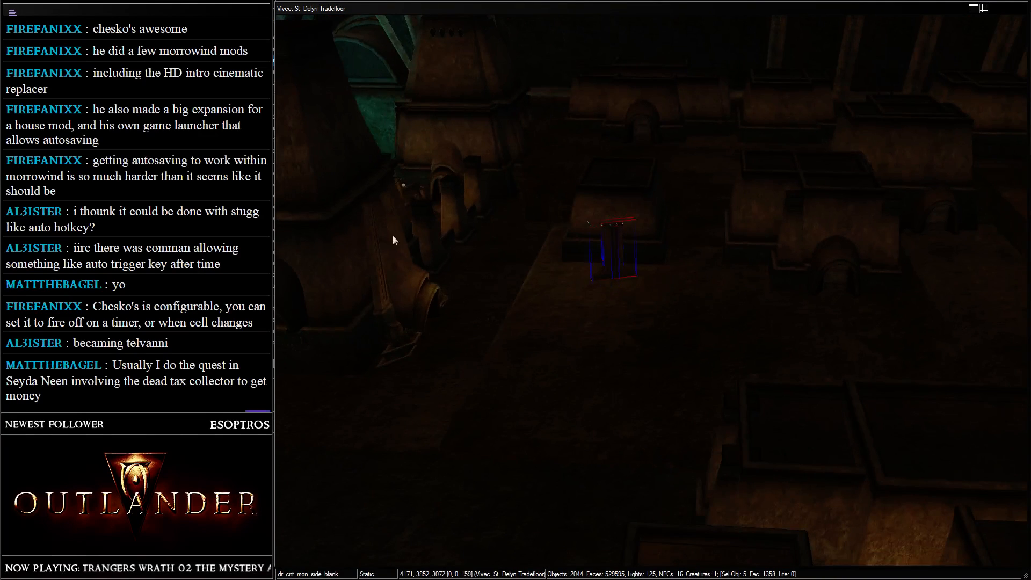
pyautogui.moveTo(385, 234); pyautogui.dragTo(330, 227, button='right')
pyautogui.scroll(5, 662, 248)
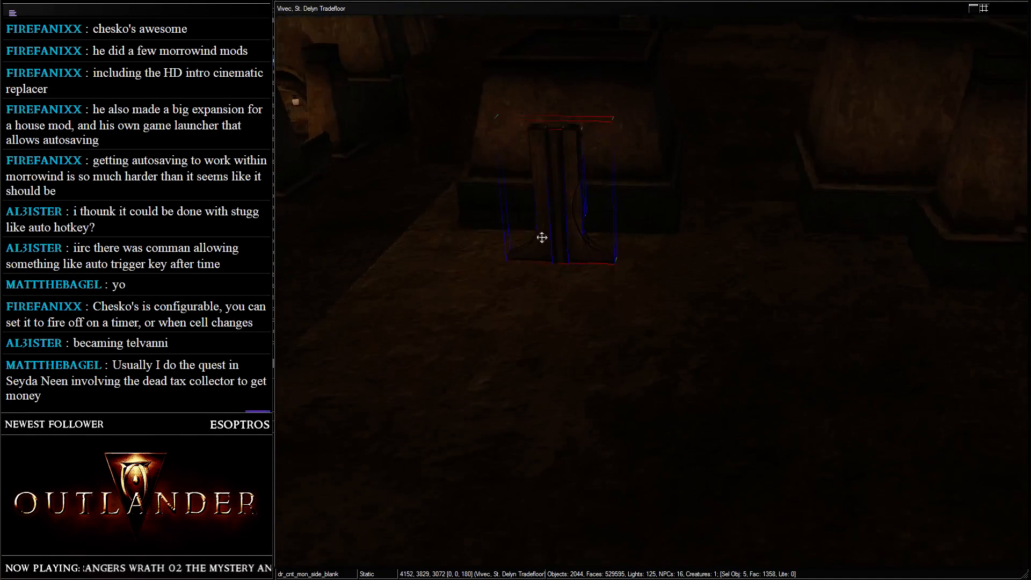
pyautogui.moveTo(541, 237); pyautogui.dragTo(533, 154)
# - Save the plugin with the signboard copy in place
pyautogui.keyDown('shift'); pyautogui.moveTo(533, 154); pyautogui.dragTo(693, 220, button='middle'); pyautogui.keyUp('shift')
pyautogui.scroll(-4, 811, 142)
pyautogui.click(697, 211)
pyautogui.scroll(-4, 645, 231)
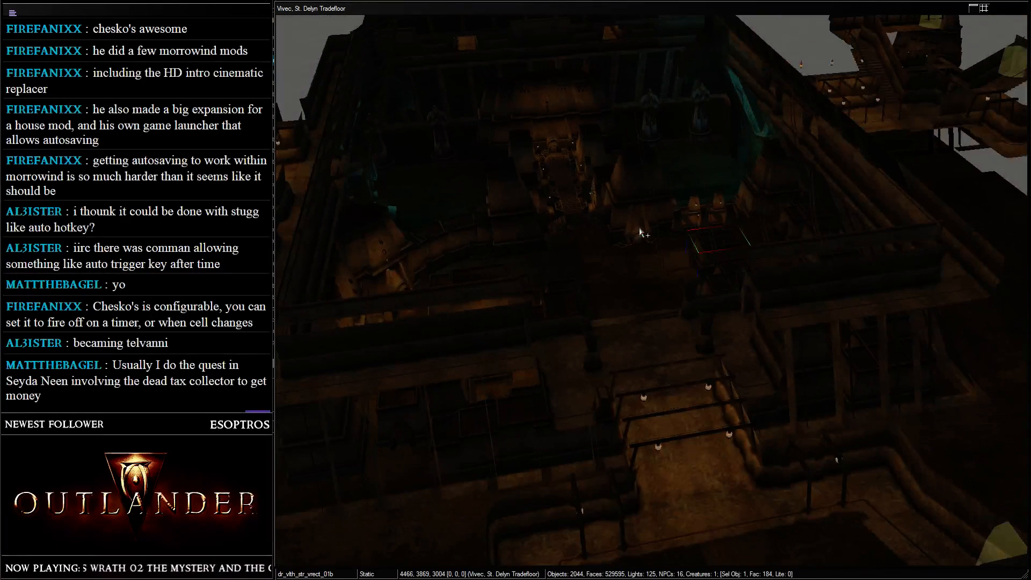
pyautogui.click(581, 214)
pyautogui.scroll(-8, 483, 210)
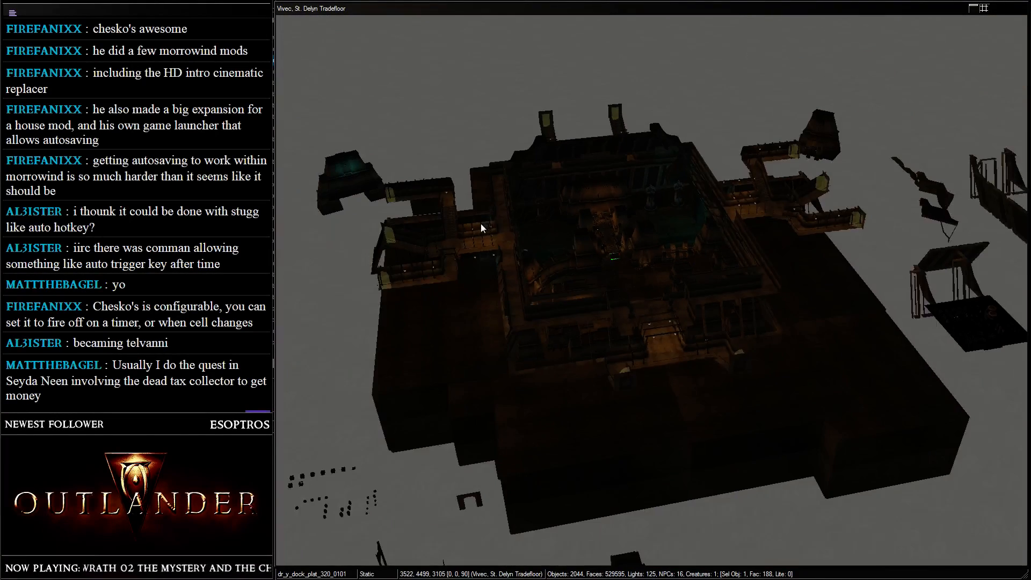
pyautogui.moveTo(481, 223); pyautogui.dragTo(564, 281, button='middle')
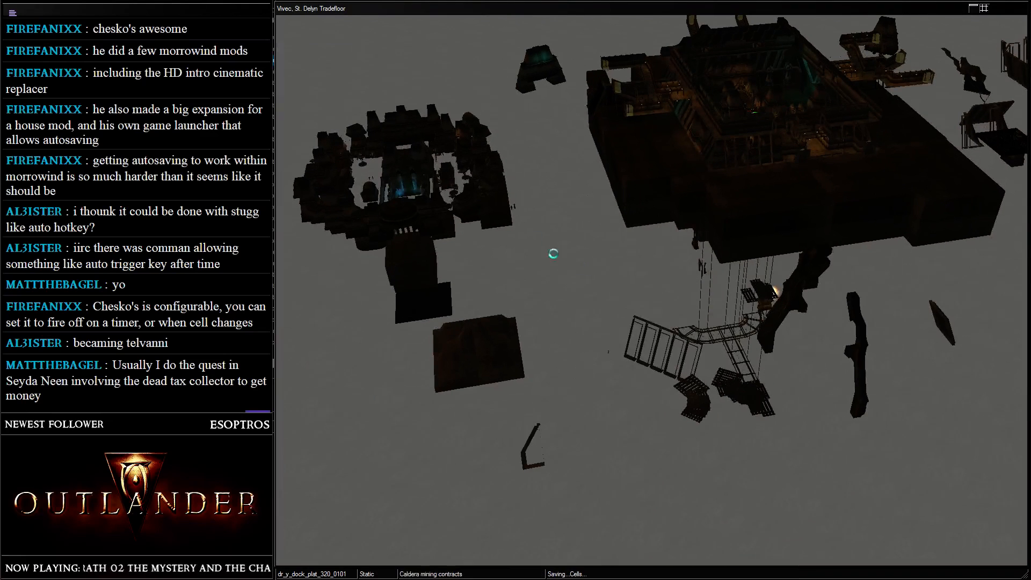
pyautogui.moveTo(412, 184); pyautogui.dragTo(594, 208, button='middle')
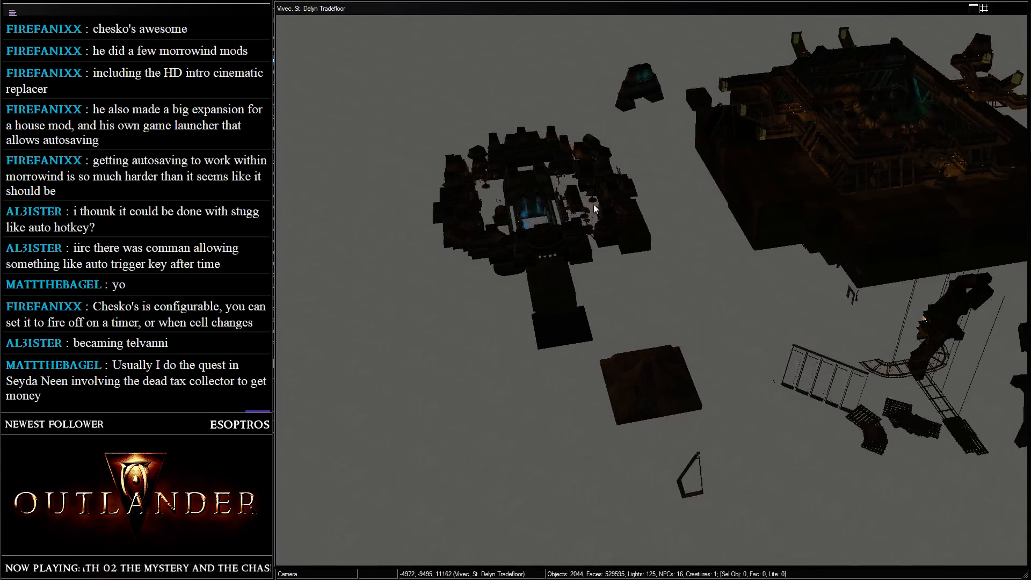
# - Restore full-bright lighting and cut the guar cart, barrel and planter beside the long building in the waterfall district
pyautogui.click(526, 172)
pyautogui.scroll(5, 526, 172)
pyautogui.keyDown('shift'); pyautogui.moveTo(527, 172); pyautogui.dragTo(694, 174, button='middle'); pyautogui.keyUp('shift')
pyautogui.press('a')
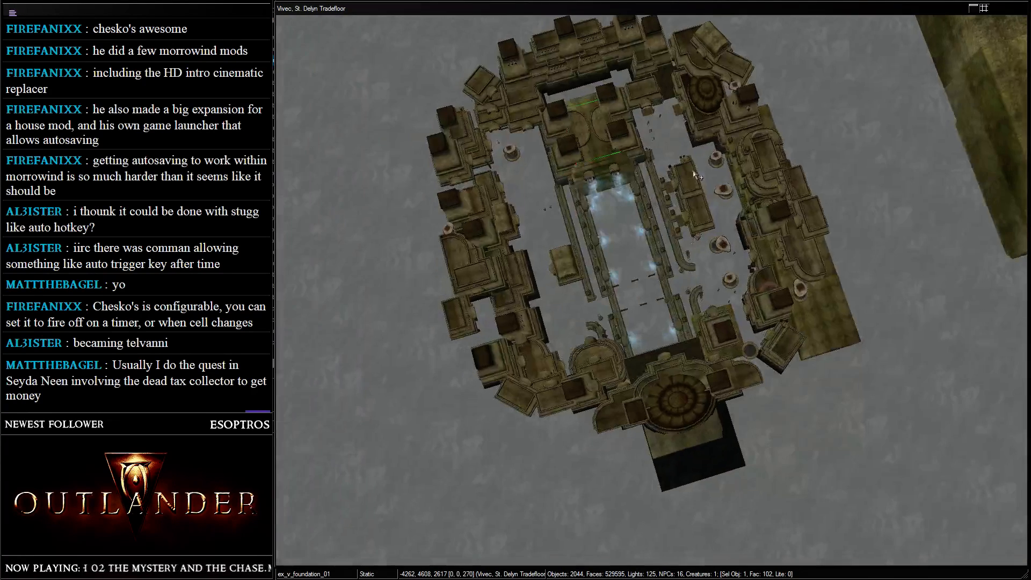
pyautogui.scroll(5, 695, 174)
pyautogui.click(695, 171)
pyautogui.scroll(5, 695, 171)
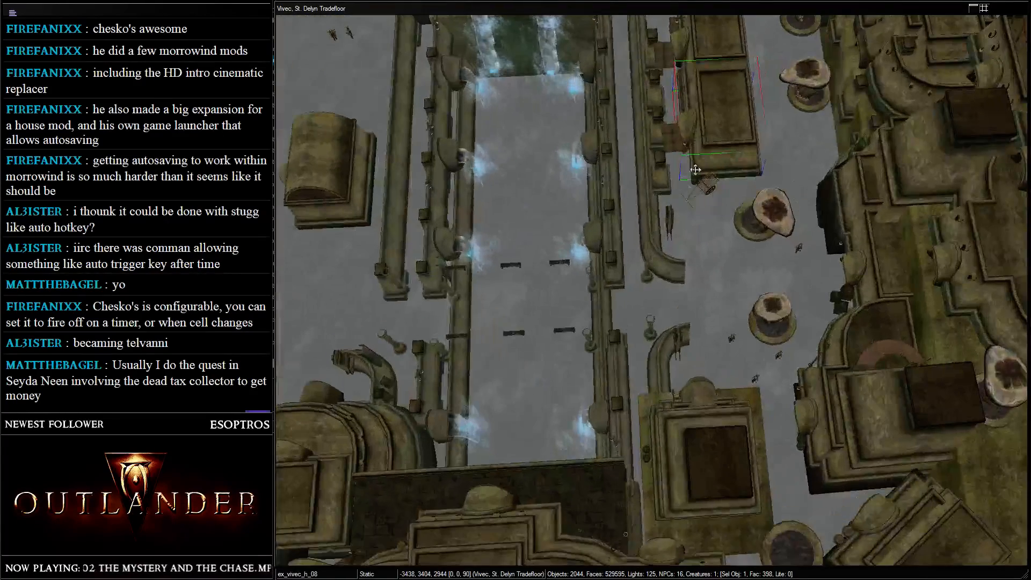
pyautogui.click(719, 198)
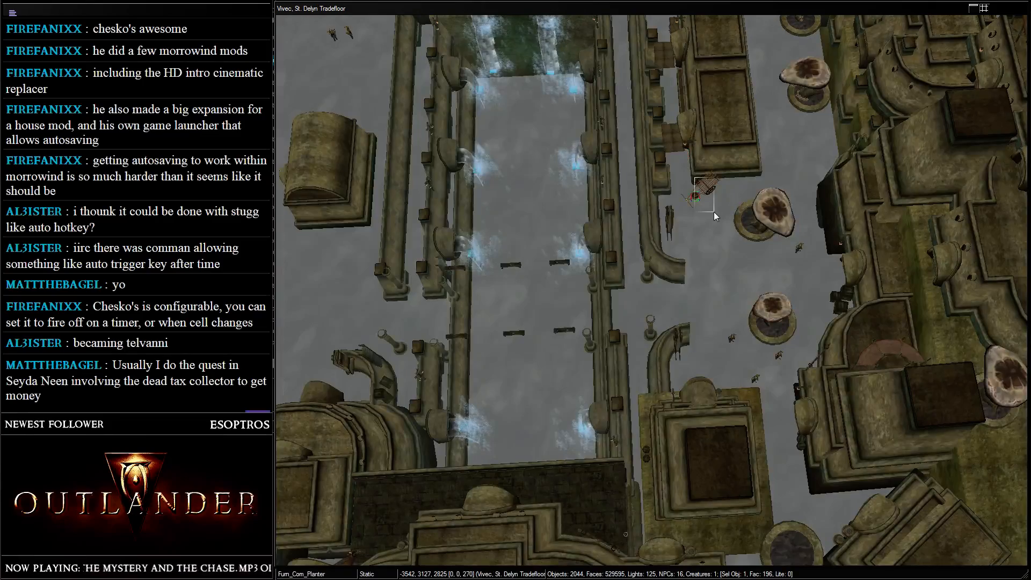
pyautogui.moveTo(713, 212); pyautogui.dragTo(714, 212)
# - Paste the cart, barrel and planter onto the practice-mat terrace, with the planter at about 2239, 3040, 3082
pyautogui.scroll(-3, 877, 210)
pyautogui.click(878, 211)
pyautogui.moveTo(878, 211); pyautogui.dragTo(483, 211, button='middle')
pyautogui.scroll(3, 757, 211)
pyautogui.click(757, 211)
pyautogui.moveTo(961, 159); pyautogui.dragTo(663, 211, button='middle')
pyautogui.scroll(6, 647, 216)
pyautogui.moveTo(540, 257); pyautogui.dragTo(657, 260, button='middle')
pyautogui.scroll(3, 623, 263)
pyautogui.click(647, 201)
pyautogui.moveTo(646, 201); pyautogui.dragTo(686, 272, button='middle')
pyautogui.scroll(3, 686, 272)
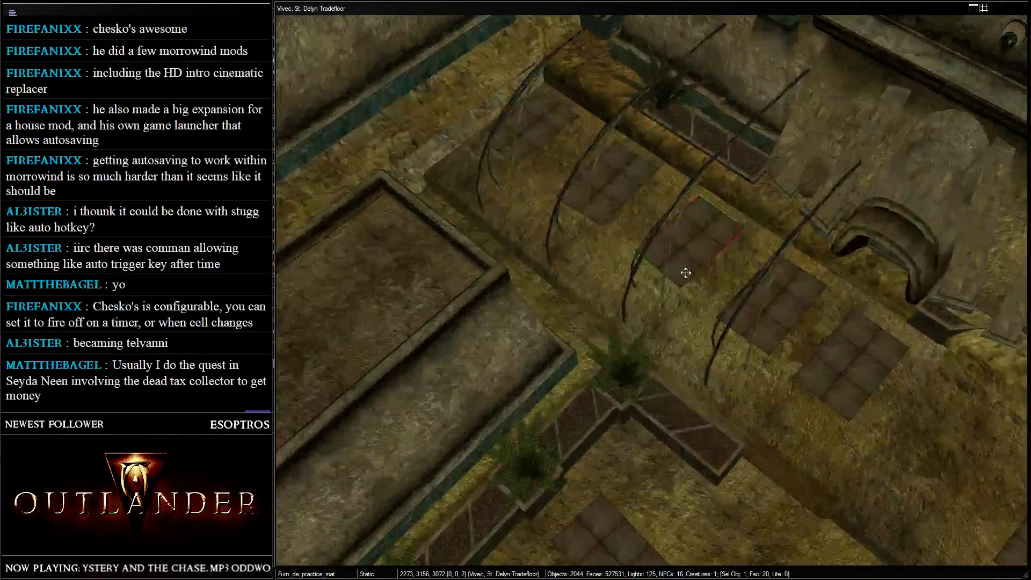
pyautogui.hotkey('ctrl', 'v')
pyautogui.scroll(-10, 626, 213)
pyautogui.moveTo(627, 214); pyautogui.dragTo(734, 301)
pyautogui.keyDown('shift'); pyautogui.moveTo(734, 296); pyautogui.dragTo(776, 171, button='middle'); pyautogui.keyUp('shift')
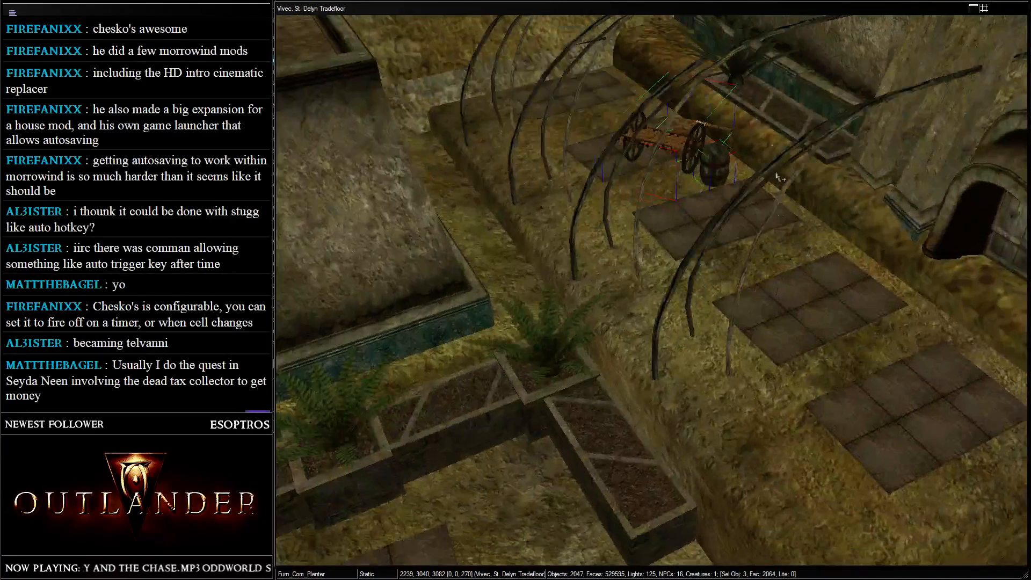
# - Turn the guar cart to about 148 degrees and move it along the mats to about 2251, 2898, 3096
pyautogui.click(723, 207)
pyautogui.click(697, 146)
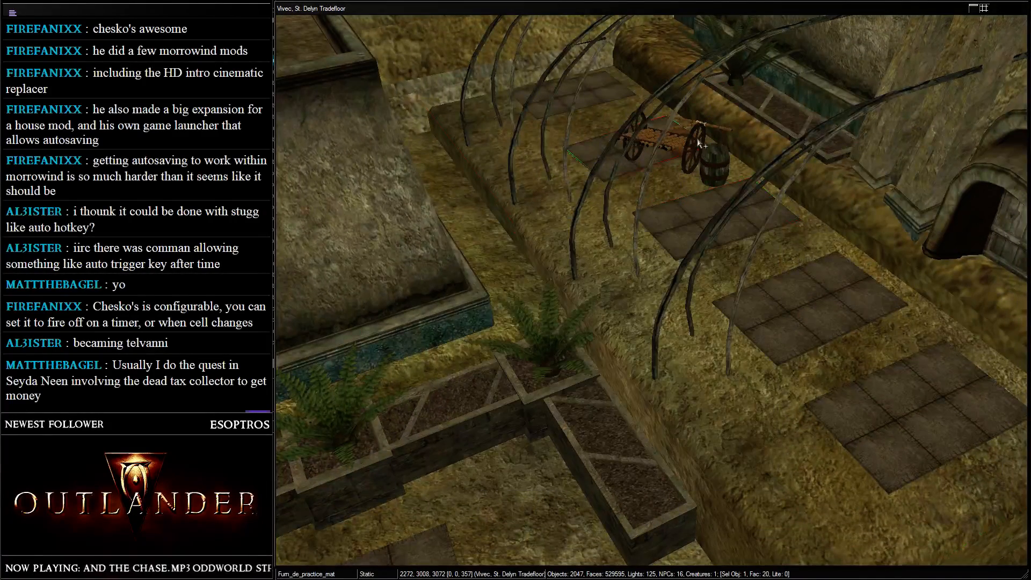
pyautogui.moveTo(580, 167); pyautogui.dragTo(347, 134, button='right')
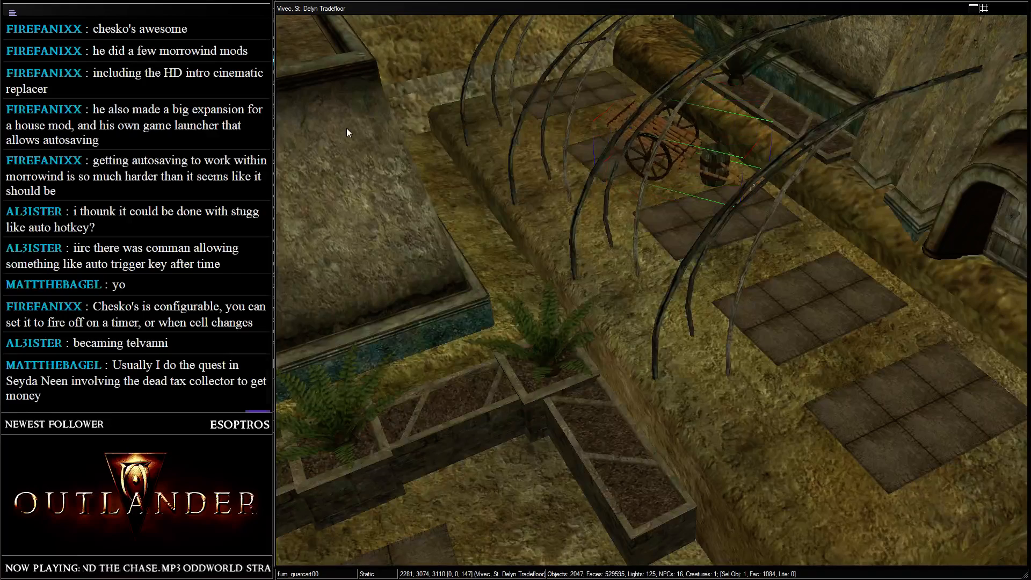
pyautogui.moveTo(671, 163); pyautogui.dragTo(504, 50)
pyautogui.press('d')
pyautogui.click(658, 189)
pyautogui.click(666, 174)
pyautogui.moveTo(671, 188); pyautogui.dragTo(609, 141)
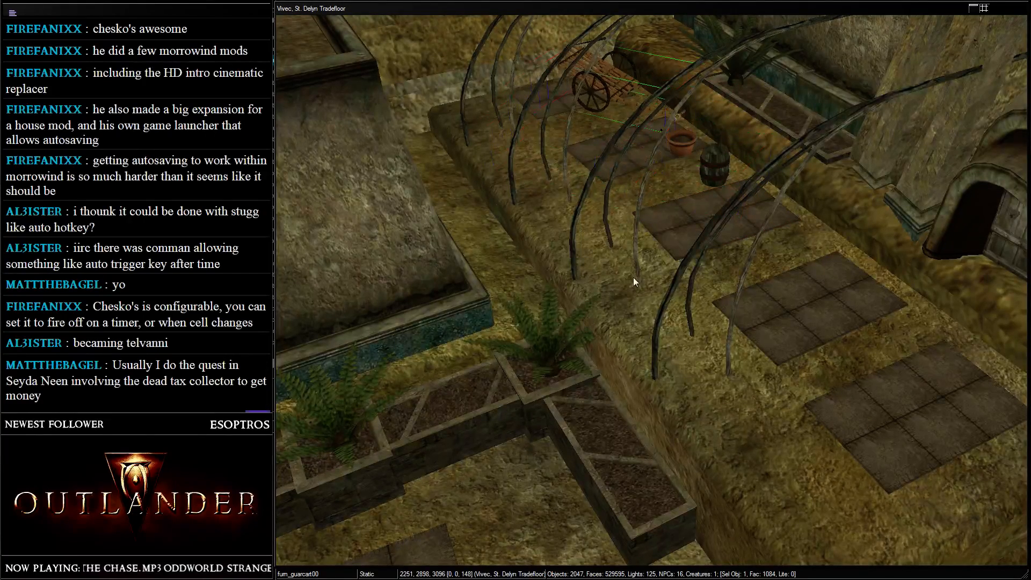
# - Shift the guar cart against the wall at the terrace's far end, at about 2255, 2847, 3095
pyautogui.scroll(3, 633, 277)
pyautogui.moveTo(633, 277); pyautogui.dragTo(714, 164, button='middle')
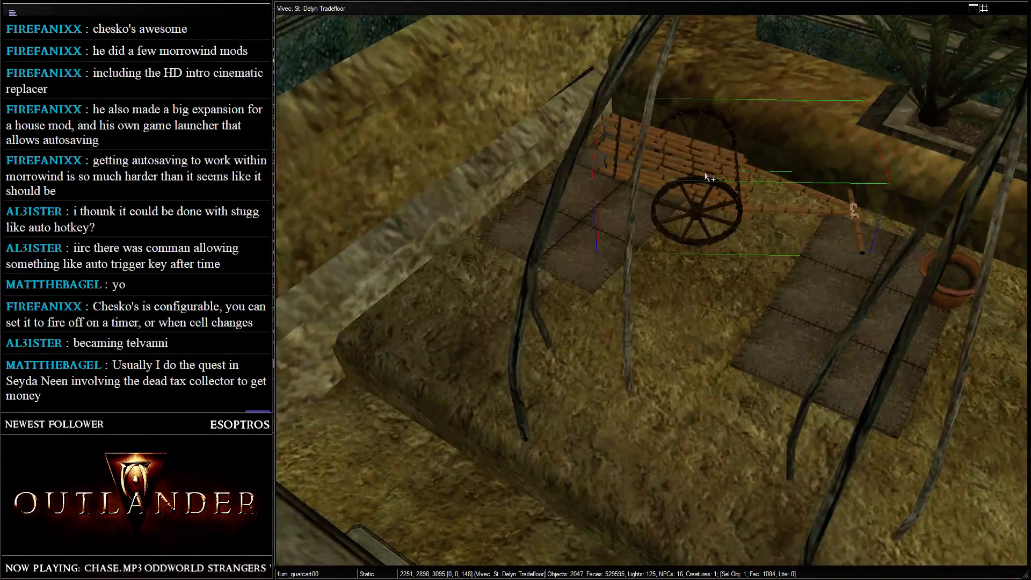
pyautogui.moveTo(703, 174); pyautogui.dragTo(565, 120)
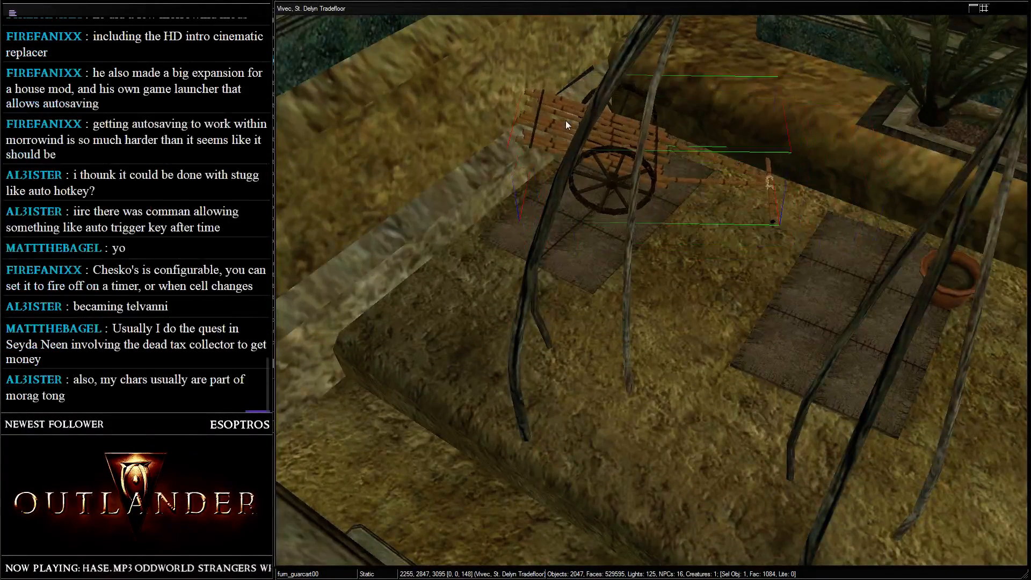
pyautogui.scroll(-3, 566, 120)
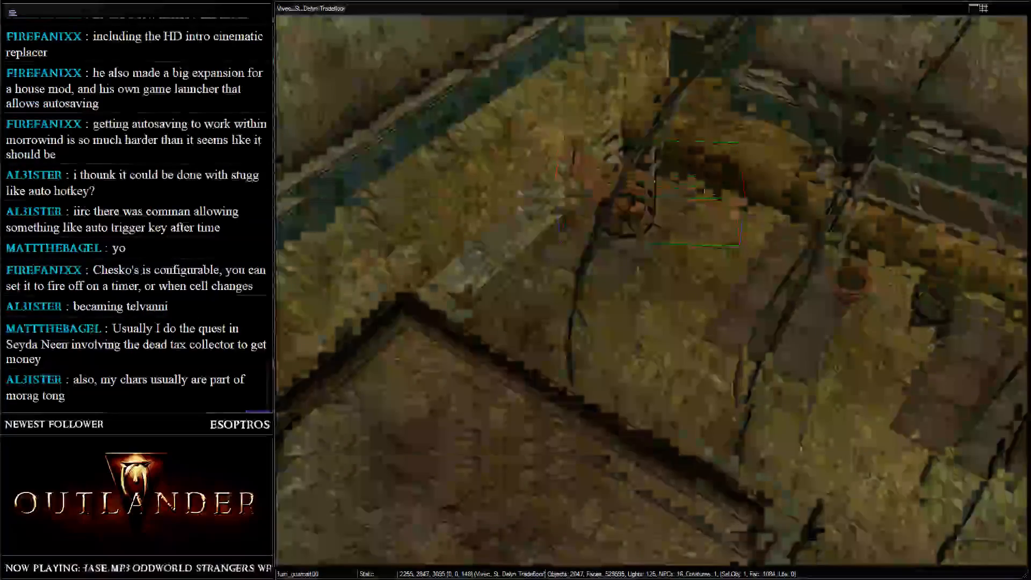
# - Move the terracotta planter from among the mats to the flower bed beside the arched doorway
pyautogui.moveTo(566, 121); pyautogui.dragTo(704, 301, button='middle')
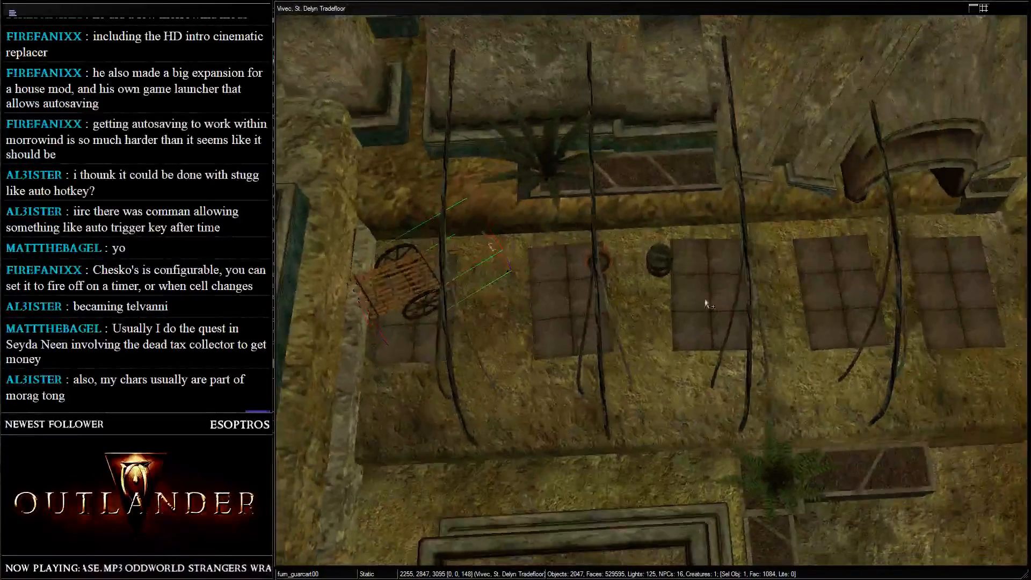
pyautogui.click(612, 266)
pyautogui.moveTo(608, 265); pyautogui.dragTo(824, 201)
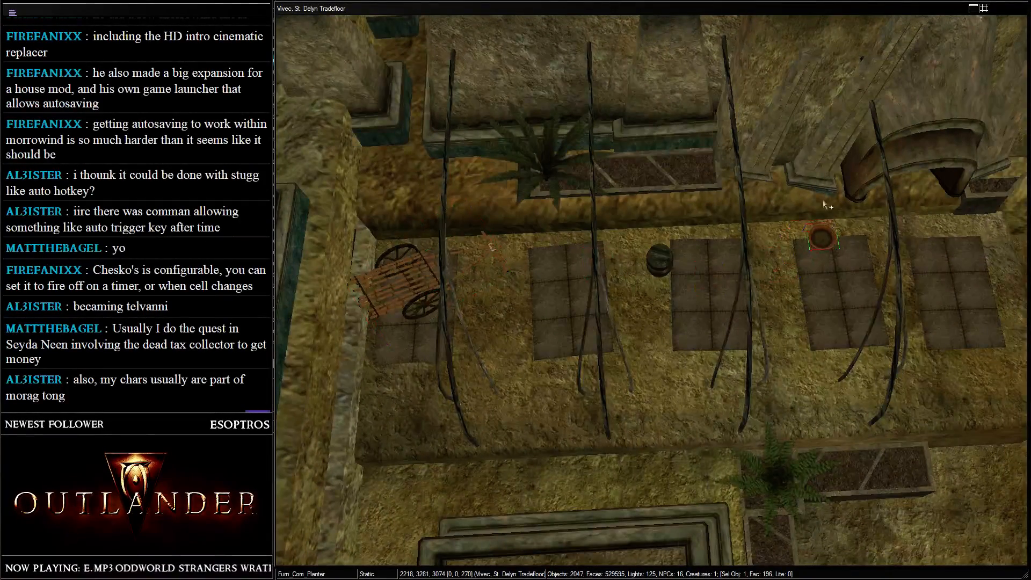
pyautogui.moveTo(825, 201); pyautogui.dragTo(573, 188, button='middle')
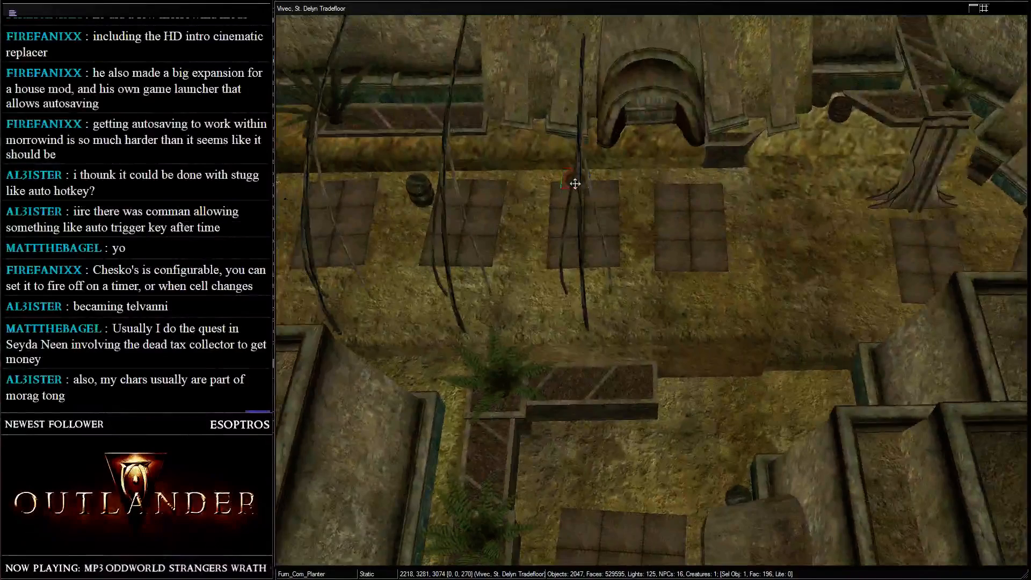
pyautogui.scroll(5, 756, 129)
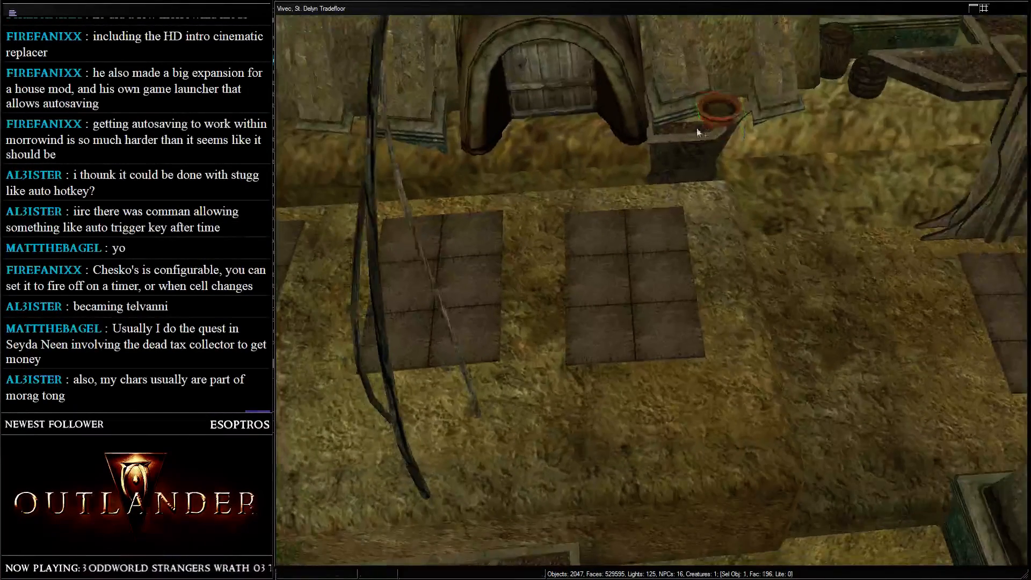
# - Try the dr_cnt_fbed_trap_m_02 flower bed out at about 2240, 3531, 3087, and return it beside the arched doorway
pyautogui.moveTo(698, 161); pyautogui.dragTo(784, 243)
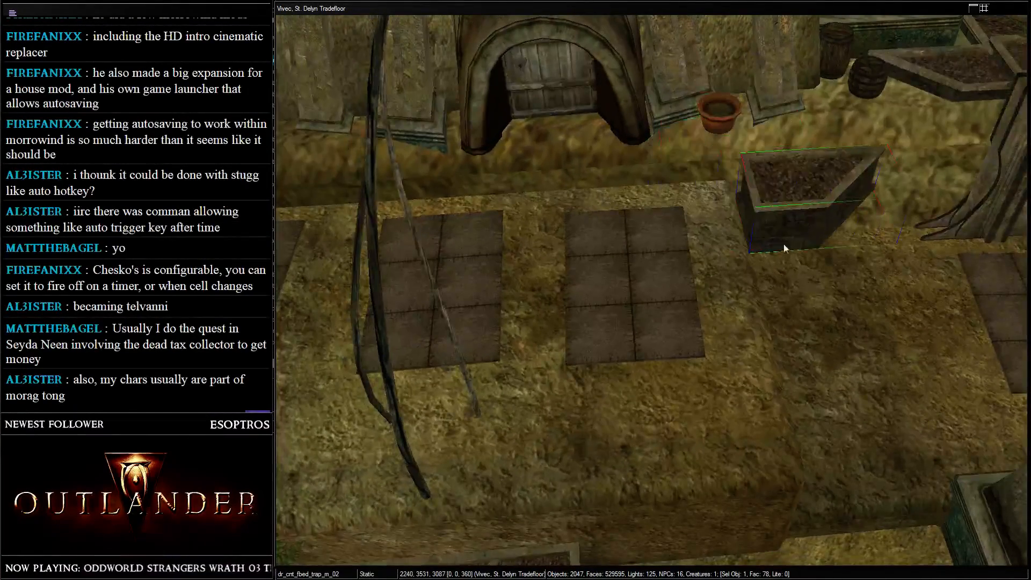
pyautogui.scroll(-5, 784, 244)
pyautogui.moveTo(784, 244); pyautogui.dragTo(603, 215, button='middle')
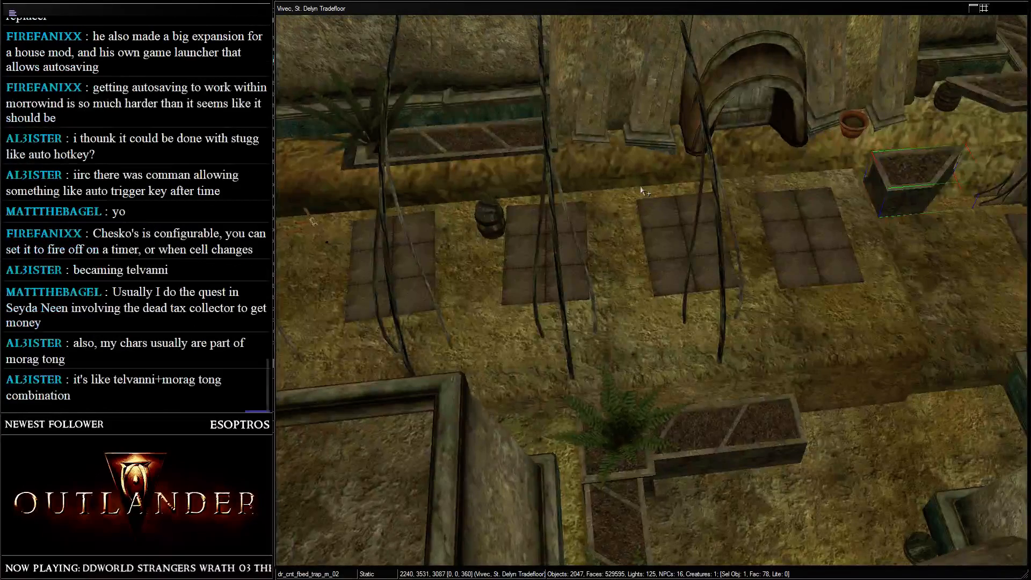
pyautogui.moveTo(641, 188); pyautogui.dragTo(430, 209, button='middle')
pyautogui.scroll(4, 714, 202)
pyautogui.moveTo(714, 203); pyautogui.dragTo(568, 79)
pyautogui.press('shift')
# - Set the terracotta planter over the flower bed beside the arched doorway, at about 2179, 3469, 3111
pyautogui.click(623, 111)
pyautogui.moveTo(594, 124); pyautogui.dragTo(754, 121, button='middle')
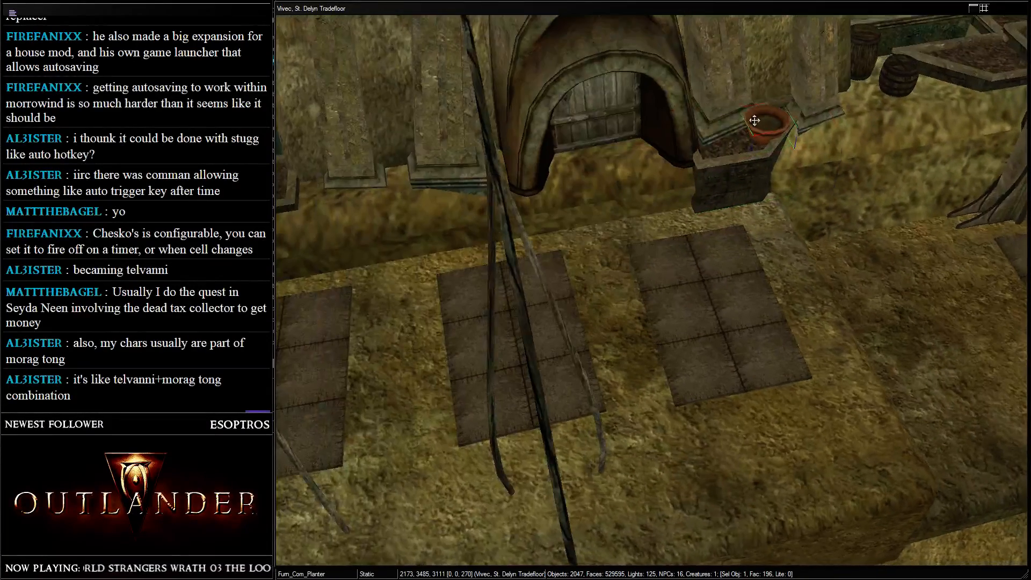
pyautogui.moveTo(739, 130); pyautogui.dragTo(750, 139)
pyautogui.scroll(-3, 749, 140)
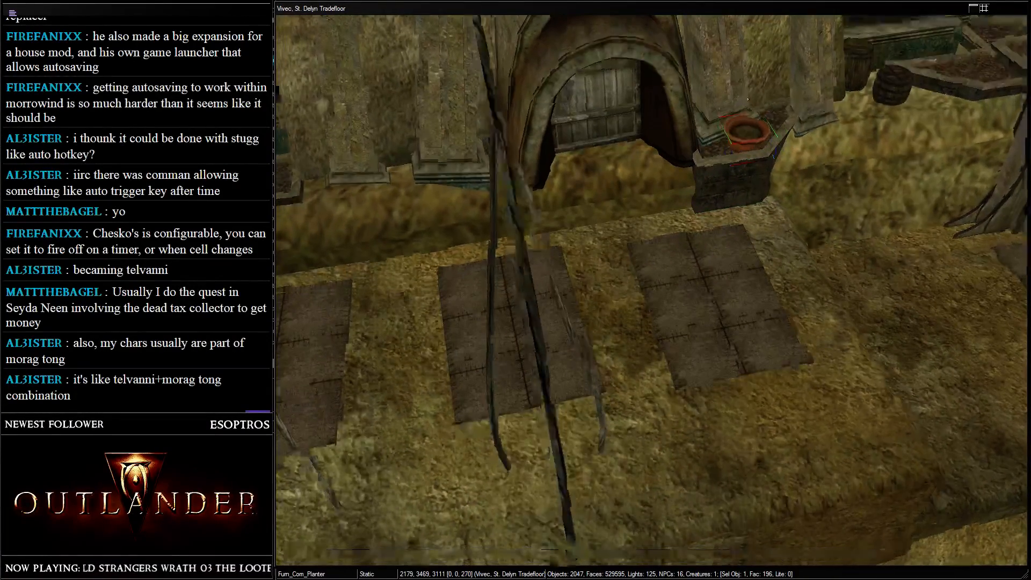
# - Duplicate the dr_cnt_fbed_trap_m_01 flower bed to the arched doorway's opposite side and nudge the m_02 bed to about 2170, 3475, 3087
pyautogui.moveTo(744, 142); pyautogui.dragTo(696, 160, button='middle')
pyautogui.click(795, 167)
pyautogui.click(674, 218)
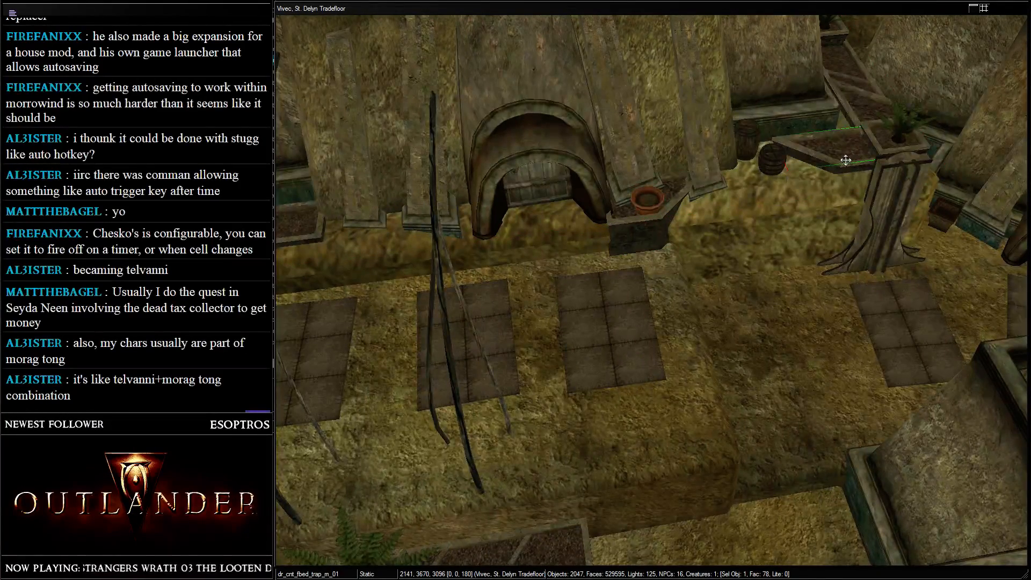
pyautogui.hotkey('ctrl', 'd')
pyautogui.moveTo(846, 160); pyautogui.dragTo(495, 277)
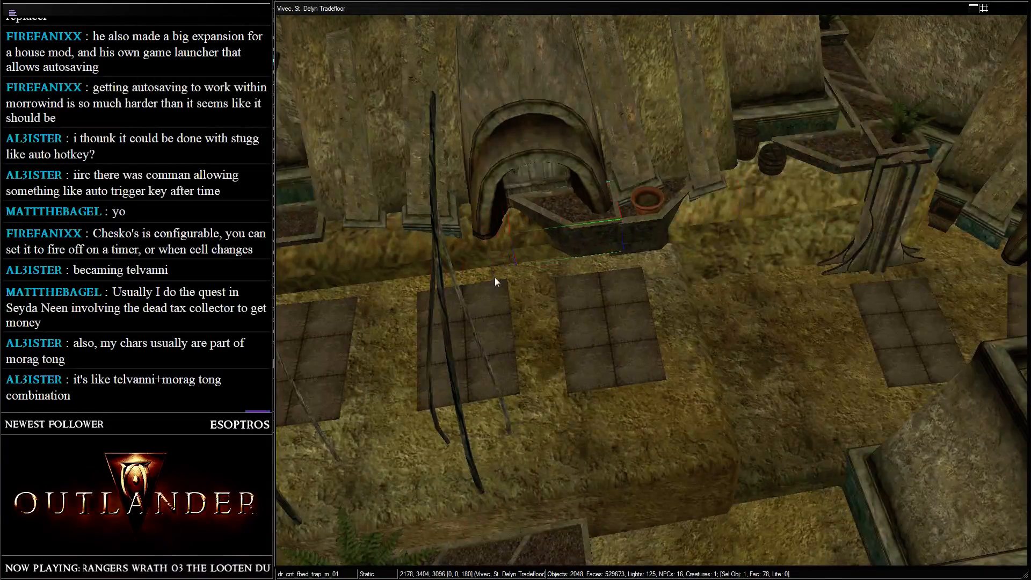
pyautogui.moveTo(571, 215); pyautogui.dragTo(577, 229)
pyautogui.scroll(3, 578, 229)
pyautogui.moveTo(593, 176); pyautogui.dragTo(327, 224)
pyautogui.moveTo(372, 241); pyautogui.dragTo(429, 219, button='middle')
pyautogui.click(726, 193)
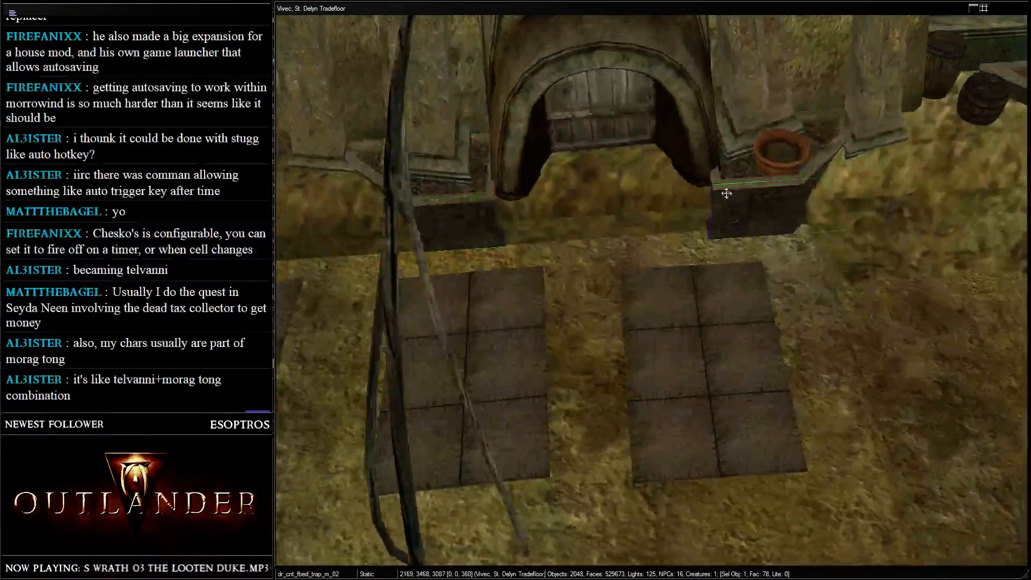
pyautogui.moveTo(726, 193); pyautogui.dragTo(737, 193)
# - Move the barrel from among the practice mats to the building corner behind the guar cart, at about 2104, 2795, 3122
pyautogui.scroll(-2, 737, 192)
pyautogui.moveTo(569, 241); pyautogui.dragTo(661, 166, button='middle')
pyautogui.scroll(-2, 600, 209)
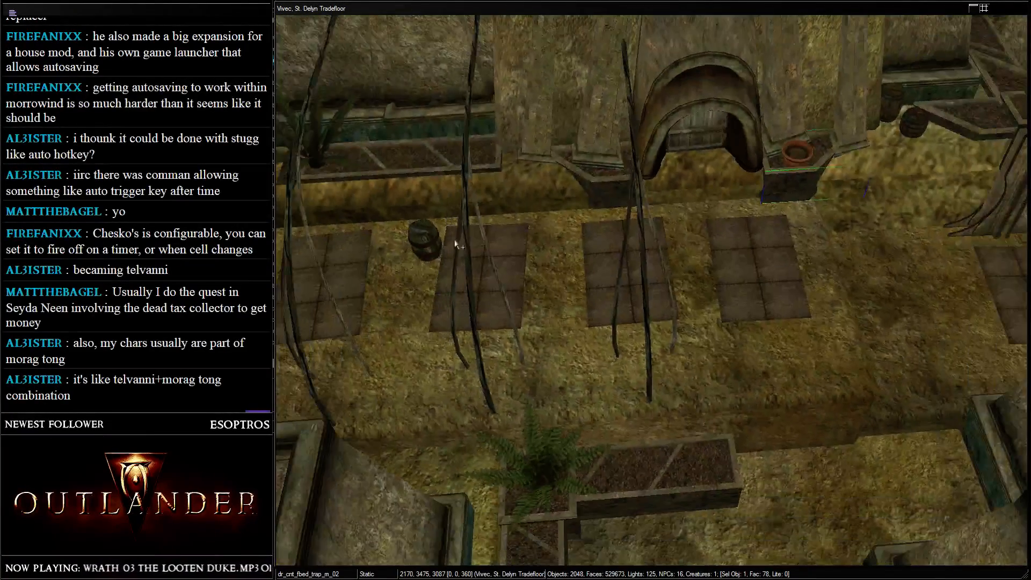
pyautogui.moveTo(425, 240); pyautogui.dragTo(619, 184)
pyautogui.keyDown('shift'); pyautogui.moveTo(620, 184); pyautogui.dragTo(623, 283, button='middle'); pyautogui.keyUp('shift')
pyautogui.moveTo(672, 222); pyautogui.dragTo(544, 258)
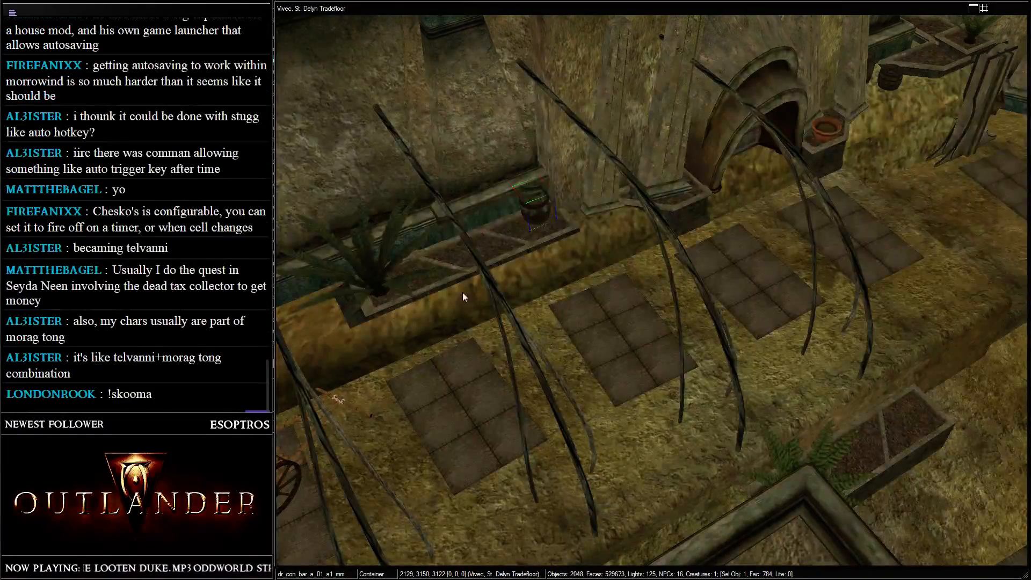
pyautogui.press('d')
pyautogui.click(691, 159)
pyautogui.scroll(-3, 726, 164)
pyautogui.keyDown('shift'); pyautogui.moveTo(682, 157); pyautogui.dragTo(674, 232, button='middle'); pyautogui.keyUp('shift')
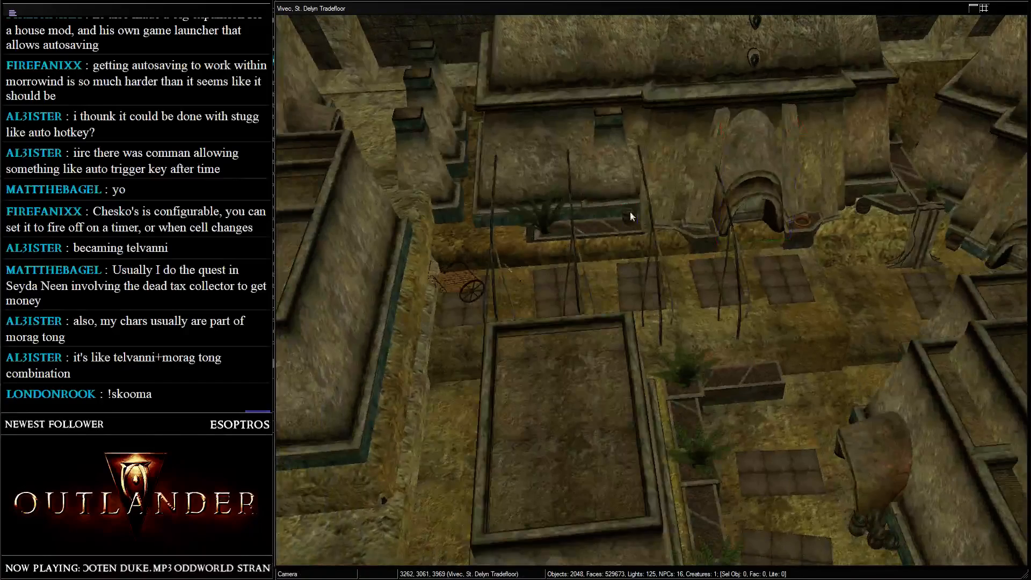
pyautogui.click(629, 212)
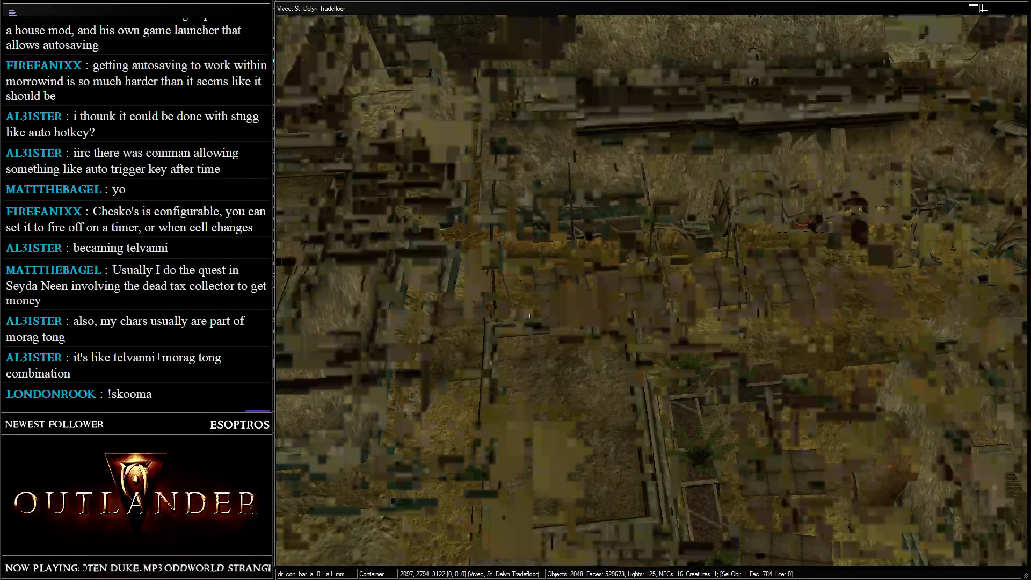
pyautogui.scroll(4, 653, 226)
pyautogui.moveTo(463, 223); pyautogui.dragTo(691, 210, button='middle')
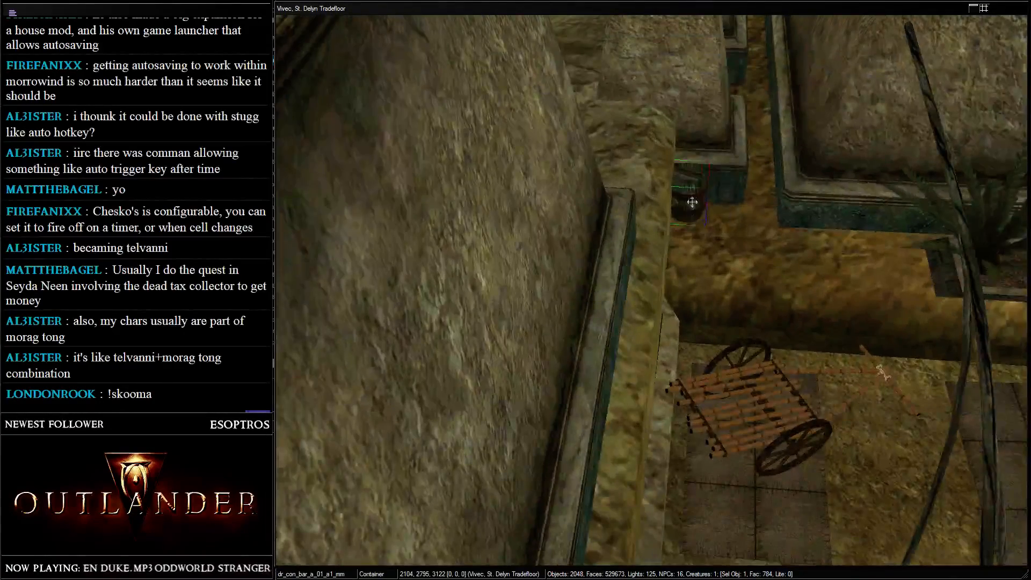
# - Duplicate the barrel behind the guar cart and set the copy upright beside it, at about 2115, 2830, 3122
pyautogui.hotkey('ctrl', 'd')
pyautogui.moveTo(692, 202); pyautogui.dragTo(780, 228)
pyautogui.keyDown('ctrl'); pyautogui.moveTo(688, 194); pyautogui.dragTo(698, 207); pyautogui.keyUp('ctrl')
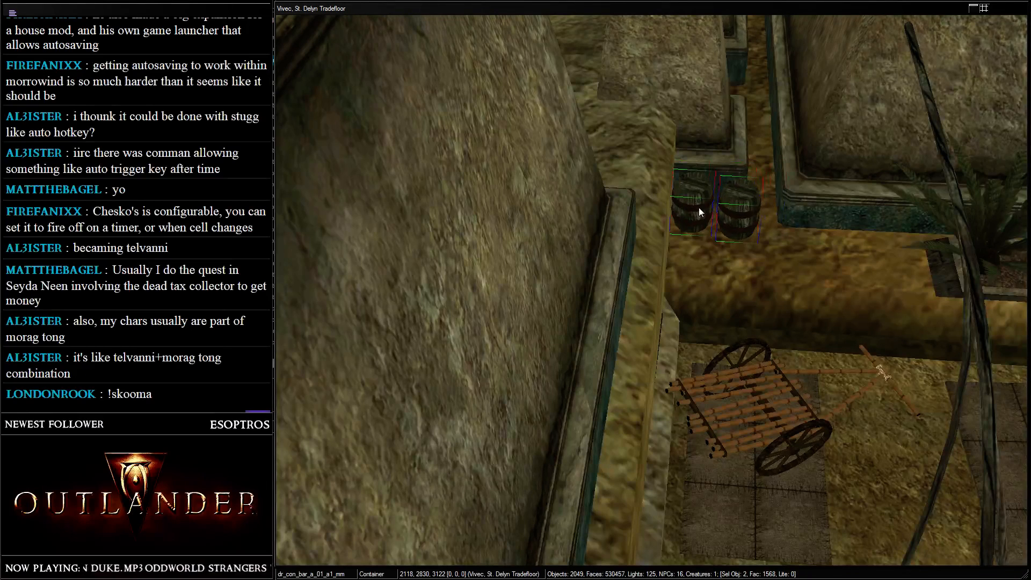
pyautogui.press('d')
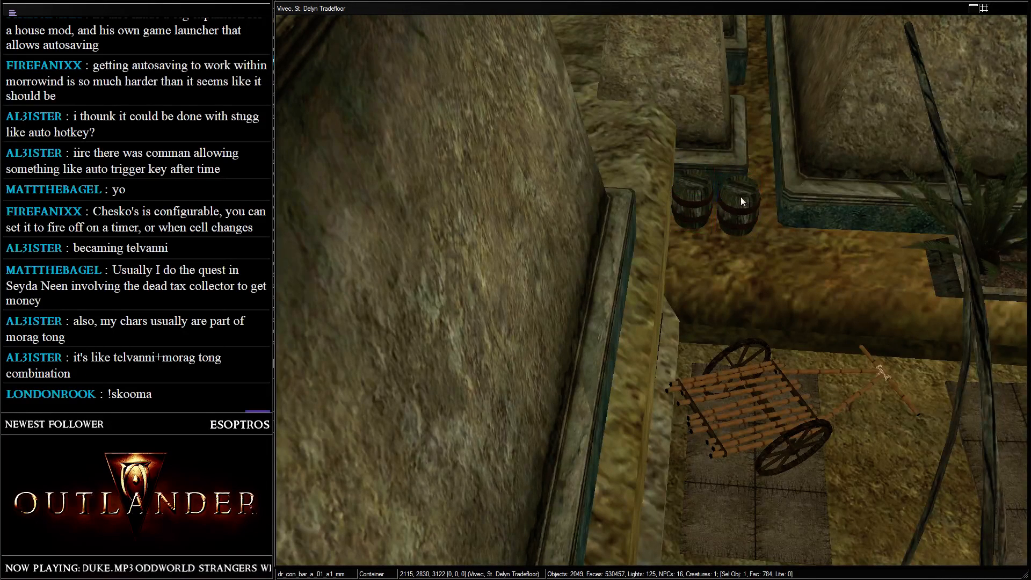
# - Duplicate a third barrel and lay it on its side in front of the upright pair, at about 2144, 2806, 3118
pyautogui.hotkey('ctrl', 'd')
pyautogui.moveTo(742, 200); pyautogui.dragTo(724, 214)
pyautogui.moveTo(711, 259); pyautogui.dragTo(1016, 552, button='right')
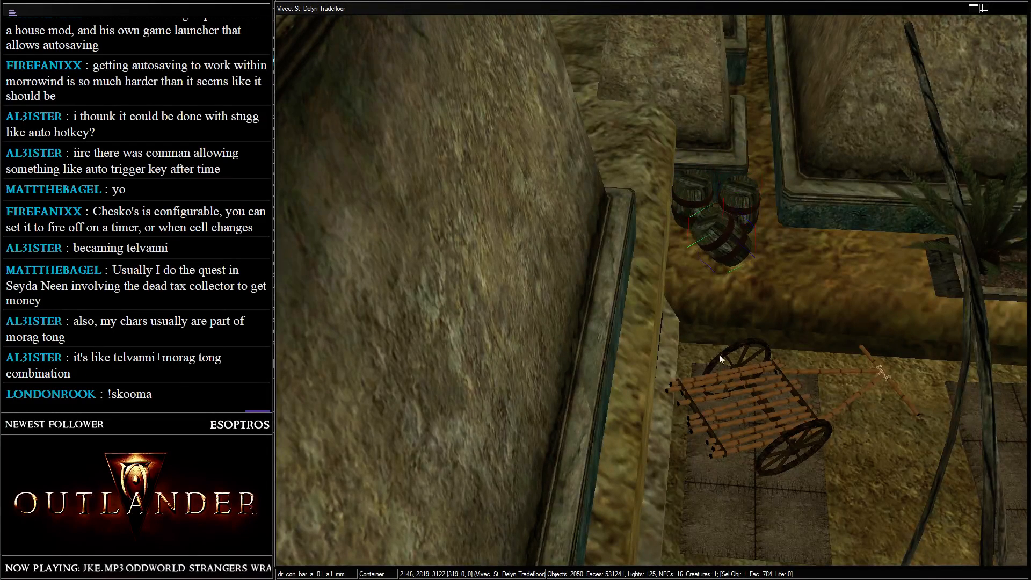
pyautogui.moveTo(719, 355); pyautogui.dragTo(883, 353, button='right')
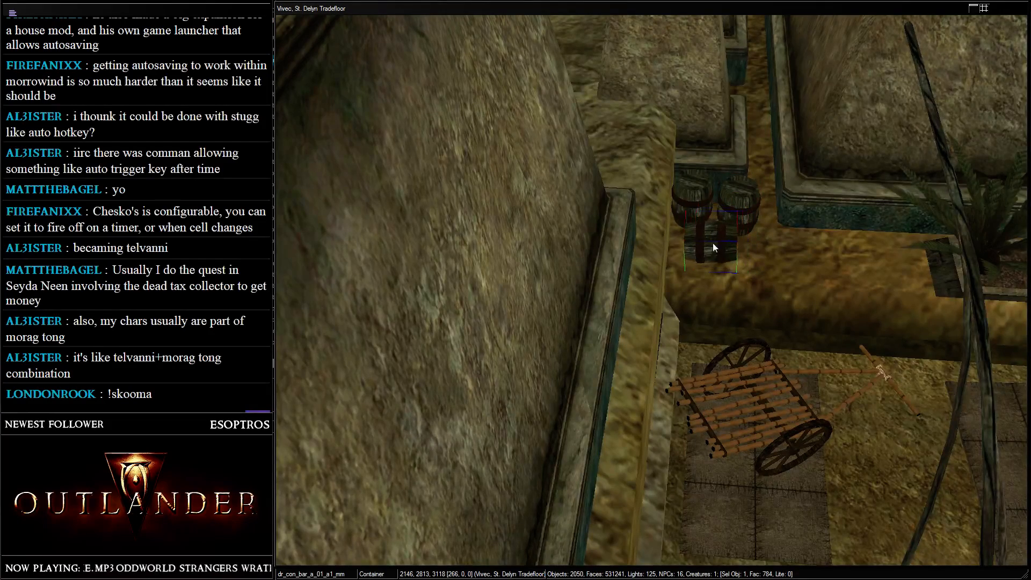
pyautogui.moveTo(707, 229); pyautogui.dragTo(516, 297, button='right')
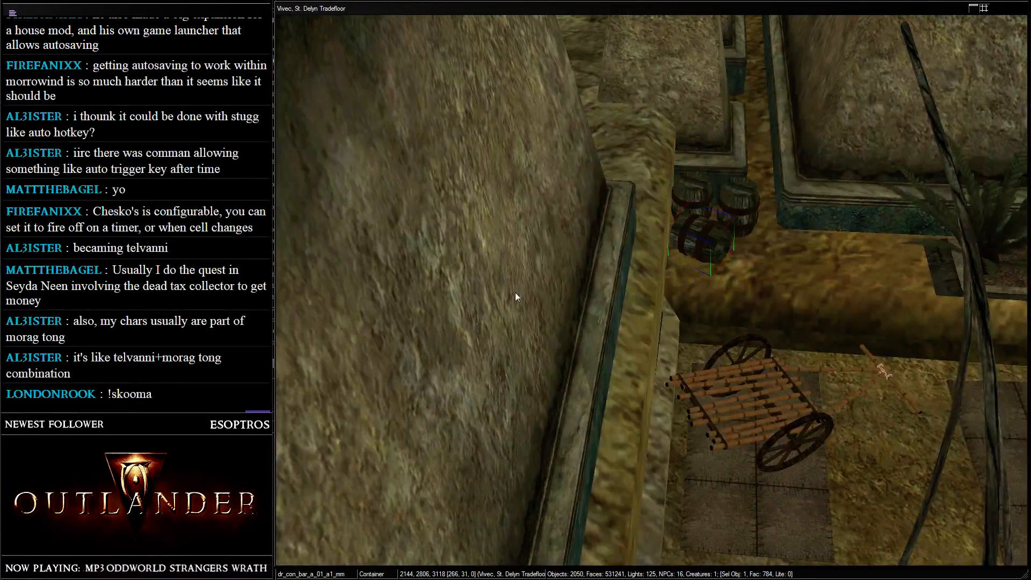
# - Duplicate two of the barrels down beside the guar cart's far wheel, turning one to 76 degrees at about 2224, 2841, 3082
pyautogui.keyDown('ctrl'); pyautogui.click(694, 197); pyautogui.keyUp('ctrl')
pyautogui.hotkey('ctrl', 'd')
pyautogui.moveTo(737, 198); pyautogui.dragTo(806, 387)
pyautogui.moveTo(805, 387); pyautogui.dragTo(678, 203, button='middle')
pyautogui.click(679, 203)
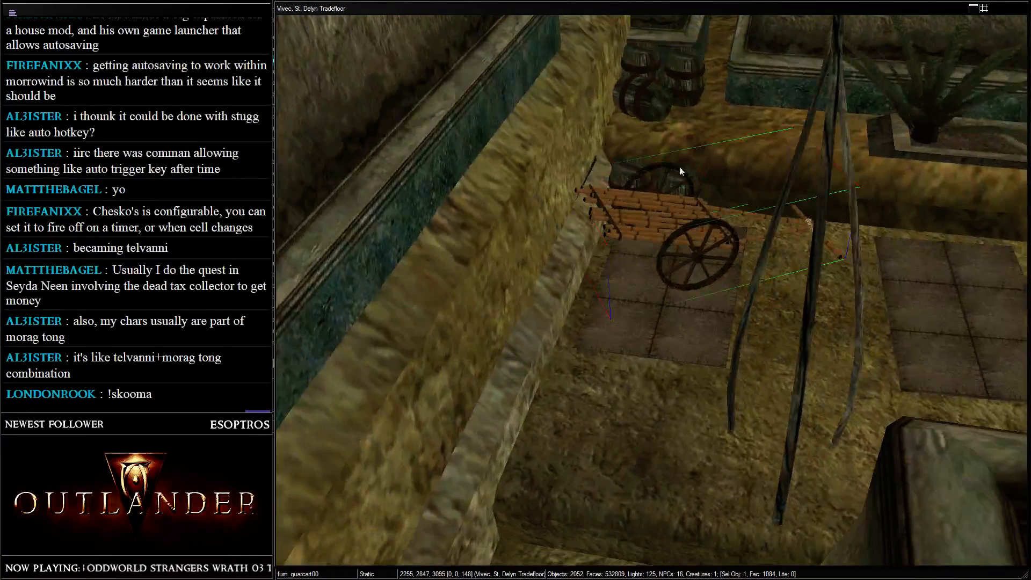
pyautogui.click(698, 182)
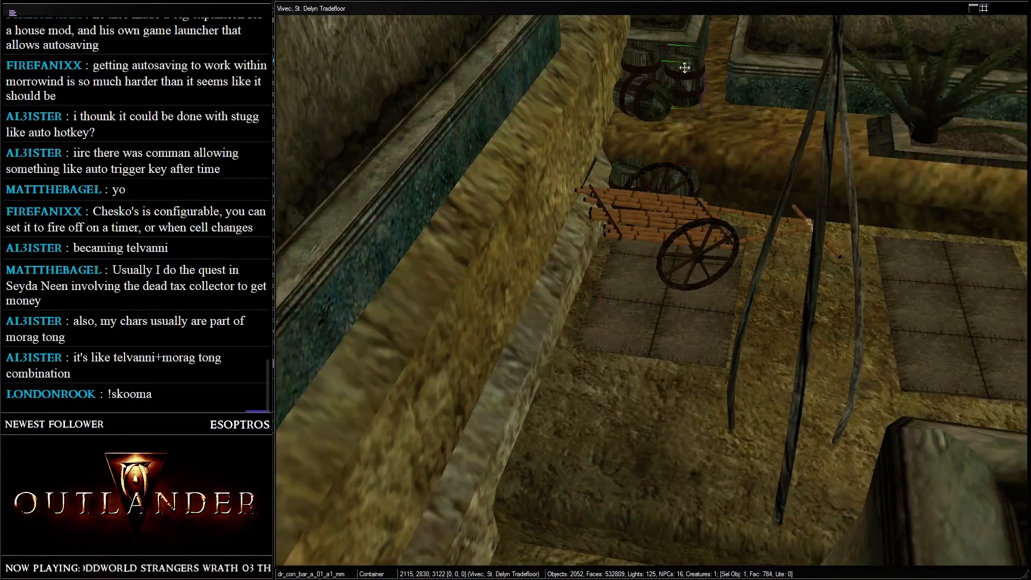
pyautogui.moveTo(684, 67); pyautogui.dragTo(661, 191, button='right')
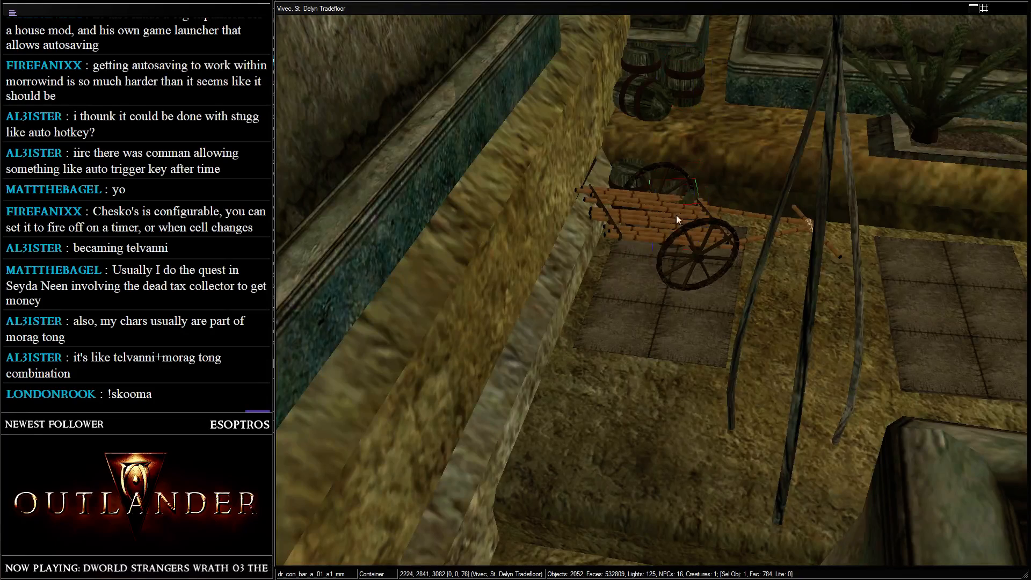
pyautogui.moveTo(675, 215); pyautogui.dragTo(610, 241)
pyautogui.moveTo(610, 242)
pyautogui.mouseDown(button='middle')
pyautogui.moveTo(607, 261)
pyautogui.moveTo(629, 233)
pyautogui.mouseUp(button='middle')
# - Duplicate the turned barrel and stand the copy beside the guar cart's shafts, at about 2210, 2940, 3082
pyautogui.hotkey('ctrl', 'd')
pyautogui.moveTo(619, 259); pyautogui.dragTo(787, 262)
pyautogui.keyDown('shift'); pyautogui.moveTo(787, 262); pyautogui.dragTo(698, 208, button='middle'); pyautogui.keyUp('shift')
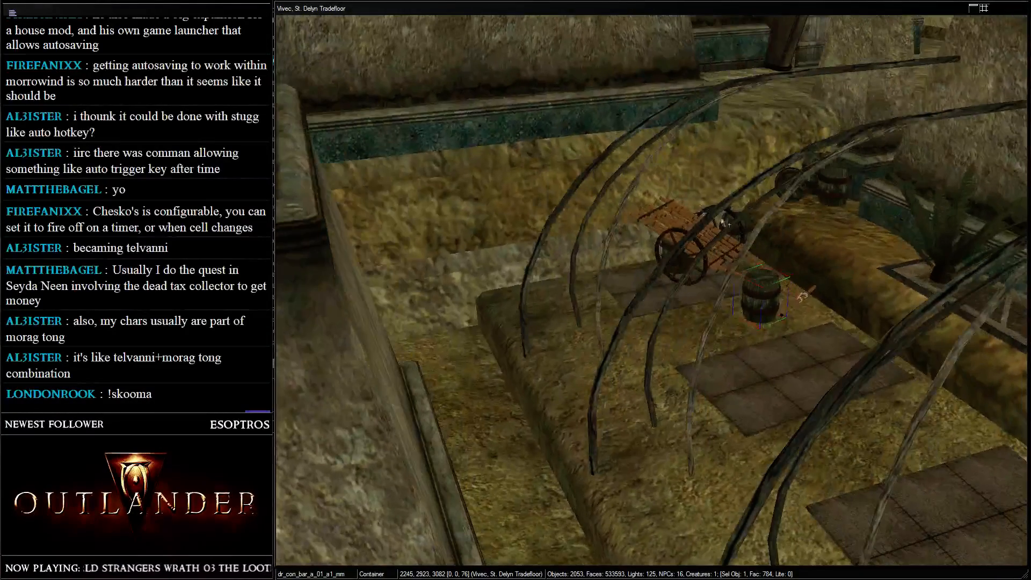
pyautogui.moveTo(852, 309); pyautogui.dragTo(843, 316)
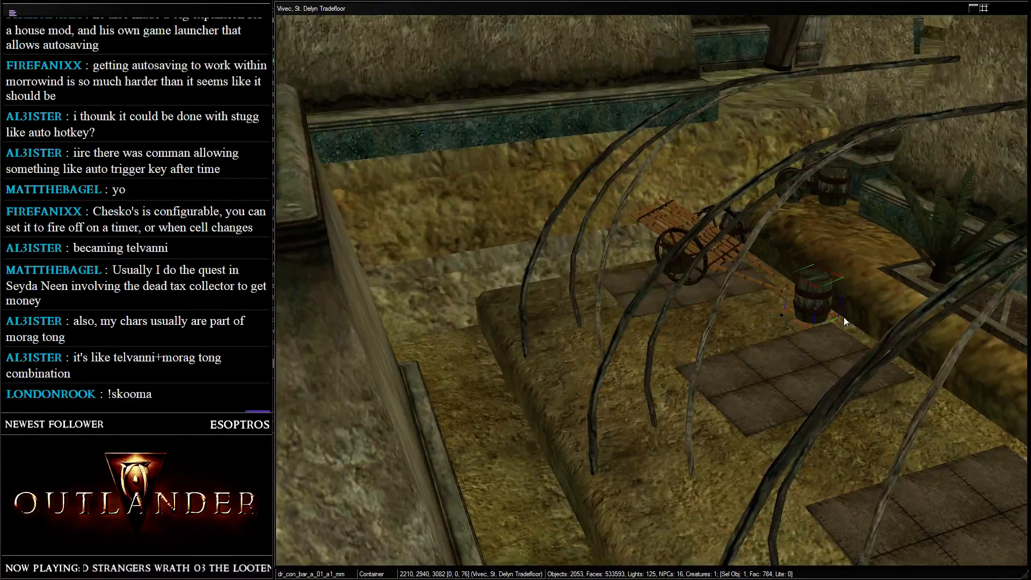
# - Examine the overall cell layout and the spacing of the buildings around the open plaza
pyautogui.scroll(-5, 824, 202)
pyautogui.scroll(-8, 625, 199)
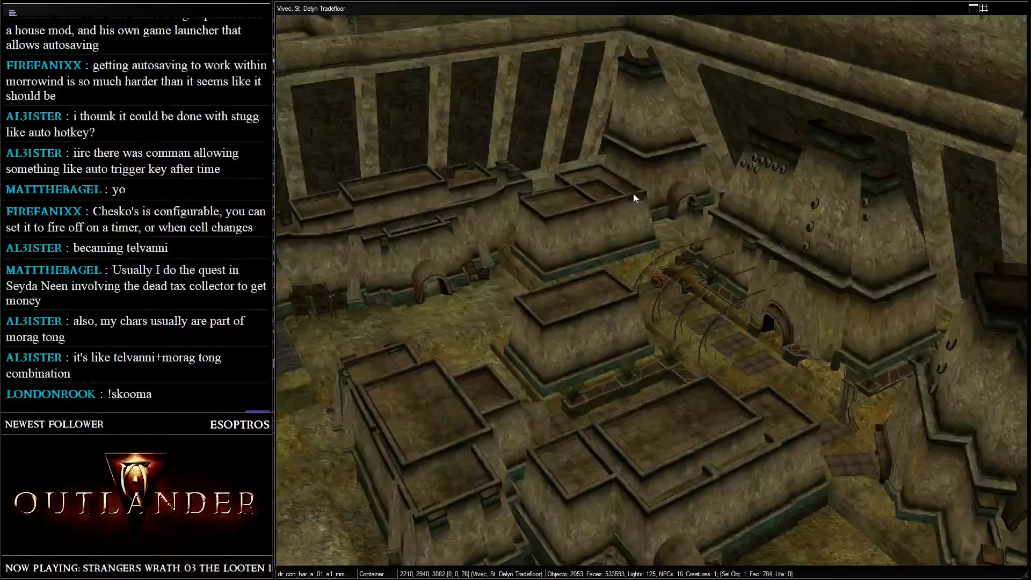
pyautogui.scroll(-10, 655, 203)
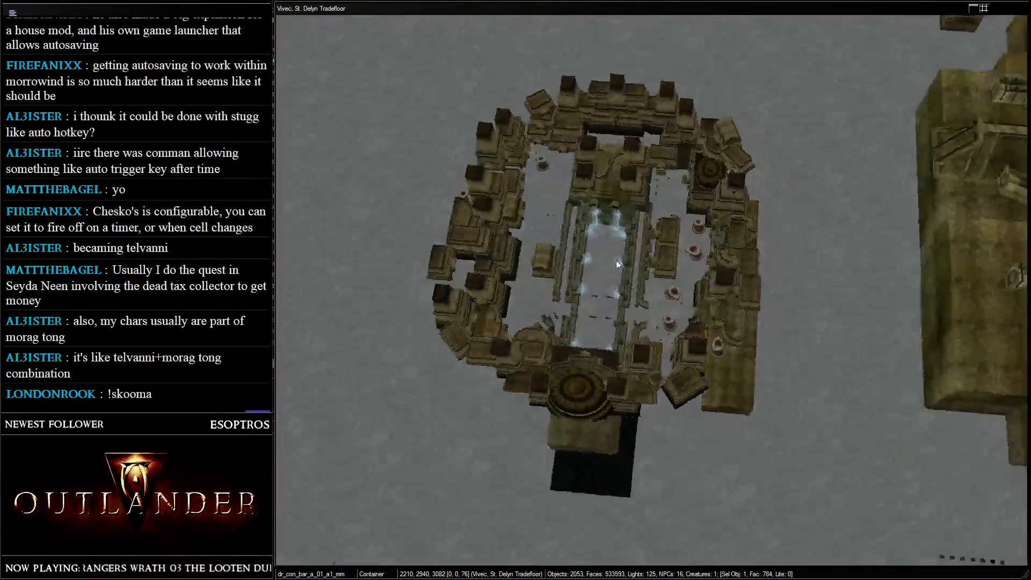
pyautogui.scroll(5, 617, 259)
pyautogui.click(664, 219)
pyautogui.keyDown('shift'); pyautogui.moveTo(665, 219); pyautogui.dragTo(542, 101, button='middle'); pyautogui.keyUp('shift')
pyautogui.scroll(3, 653, 252)
pyautogui.scroll(-3, 795, 314)
pyautogui.click(596, 167)
pyautogui.scroll(5, 700, 247)
pyautogui.click(656, 236)
pyautogui.scroll(5, 704, 271)
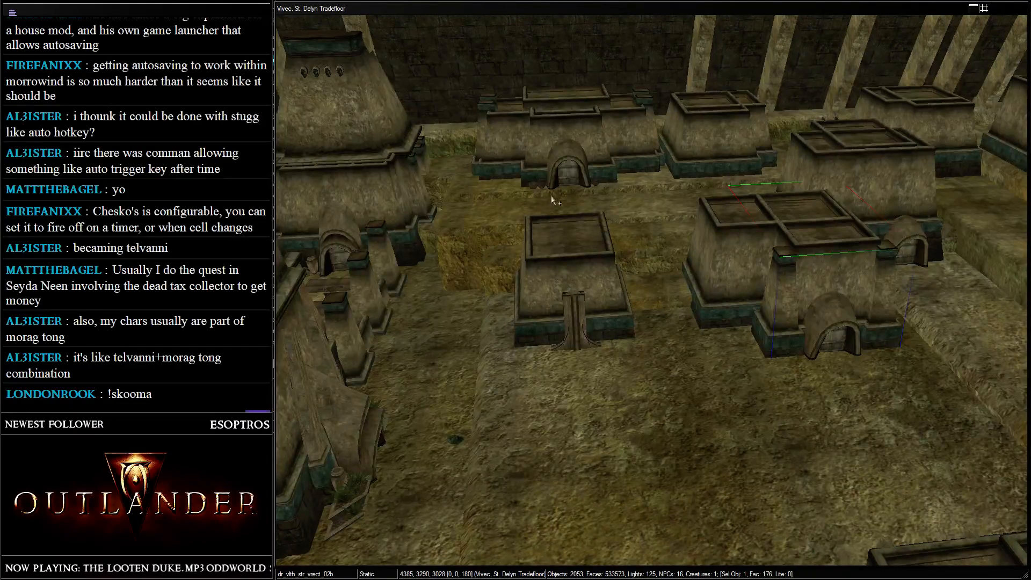
pyautogui.press('d')
# - Move the small dr_vlth_str_vrect_01b building toward the row of towers, to about 4739, 4068, 3096, and save the plugin
pyautogui.moveTo(571, 240); pyautogui.dragTo(567, 264, button='middle')
pyautogui.click(587, 248)
pyautogui.press('shift')
pyautogui.moveTo(577, 346); pyautogui.dragTo(475, 195)
pyautogui.press('shift')
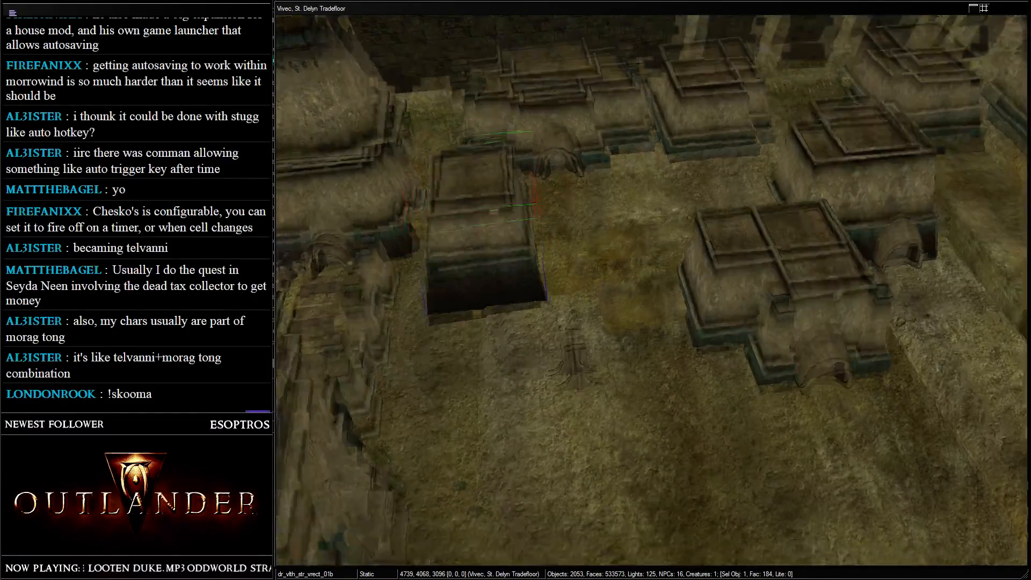
pyautogui.press('shift')
pyautogui.scroll(-3, 551, 132)
pyautogui.scroll(3, 563, 209)
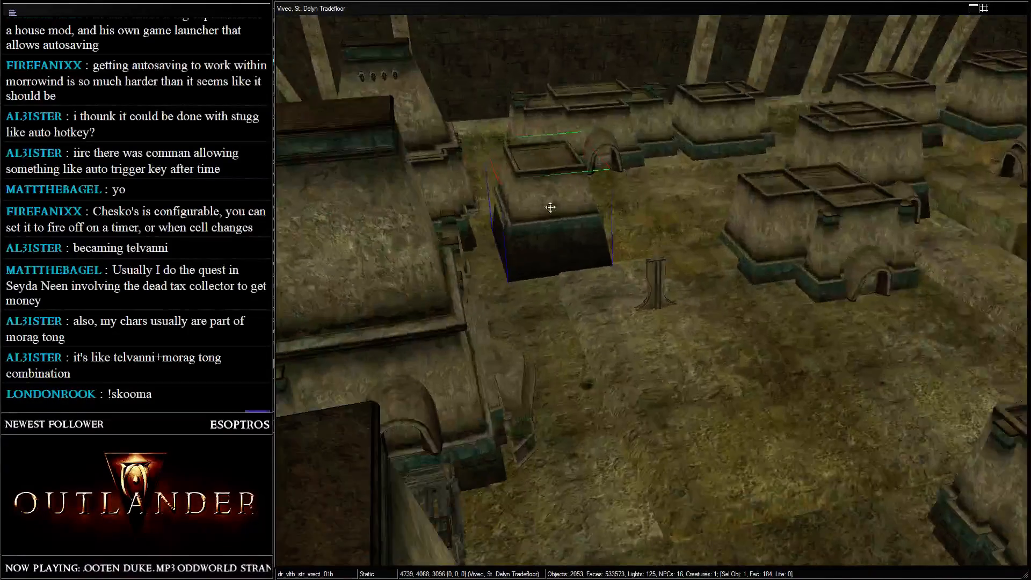
pyautogui.moveTo(551, 207)
pyautogui.mouseDown()
pyautogui.moveTo(555, 233)
pyautogui.moveTo(554, 223)
pyautogui.mouseUp()
pyautogui.press('shift')
pyautogui.scroll(-4, 607, 182)
pyautogui.hotkey('ctrl', 's')
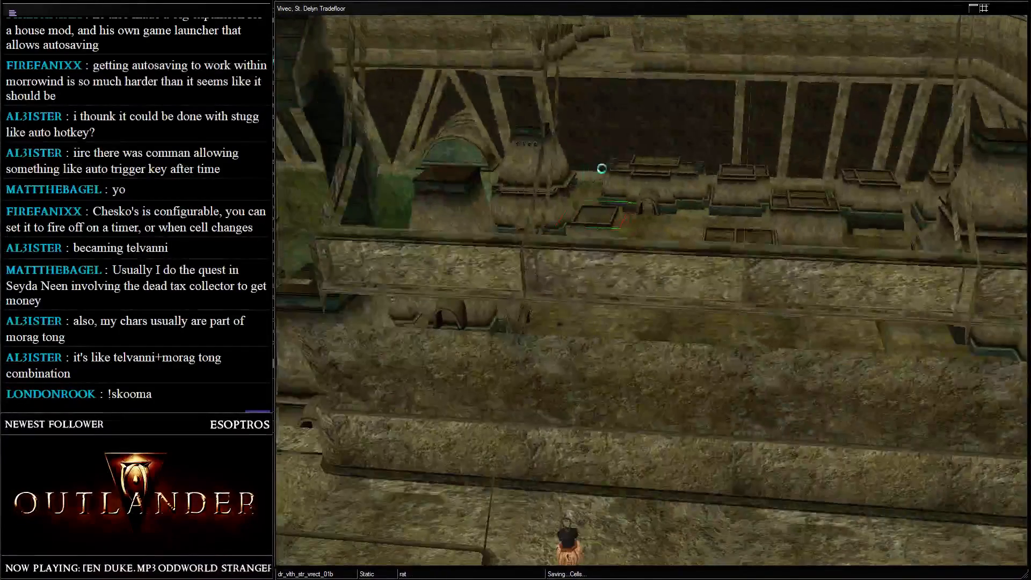
# - Move the spare tower group outside the level over beside the other spare building, at about -762, 7059, 3044
pyautogui.scroll(-5, 601, 168)
pyautogui.moveTo(602, 169); pyautogui.dragTo(545, 203, button='middle')
pyautogui.press('shift')
pyautogui.press('shift')
pyautogui.click(961, 207)
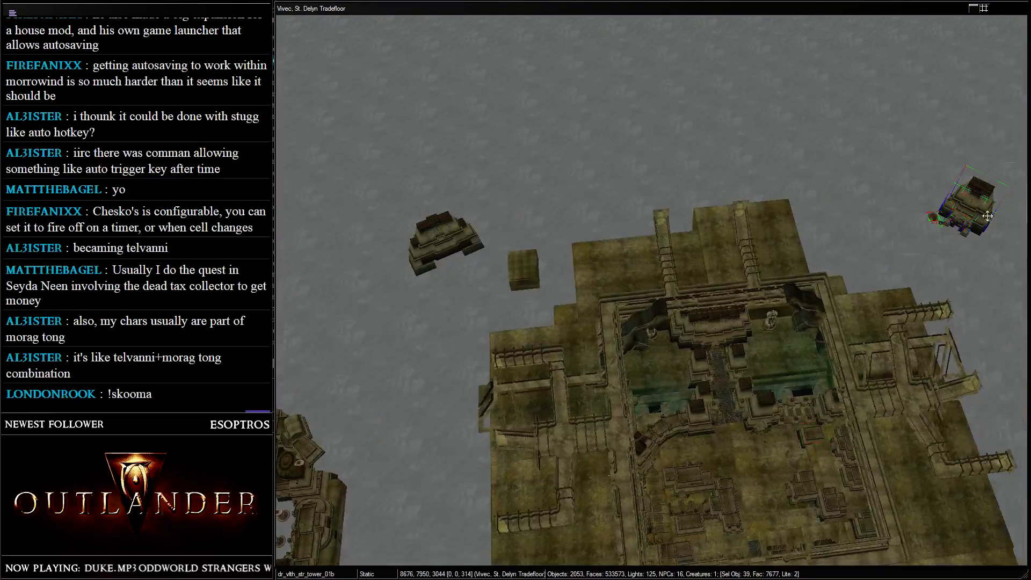
pyautogui.moveTo(961, 207); pyautogui.dragTo(425, 229)
pyautogui.moveTo(425, 228); pyautogui.dragTo(714, 177, button='middle')
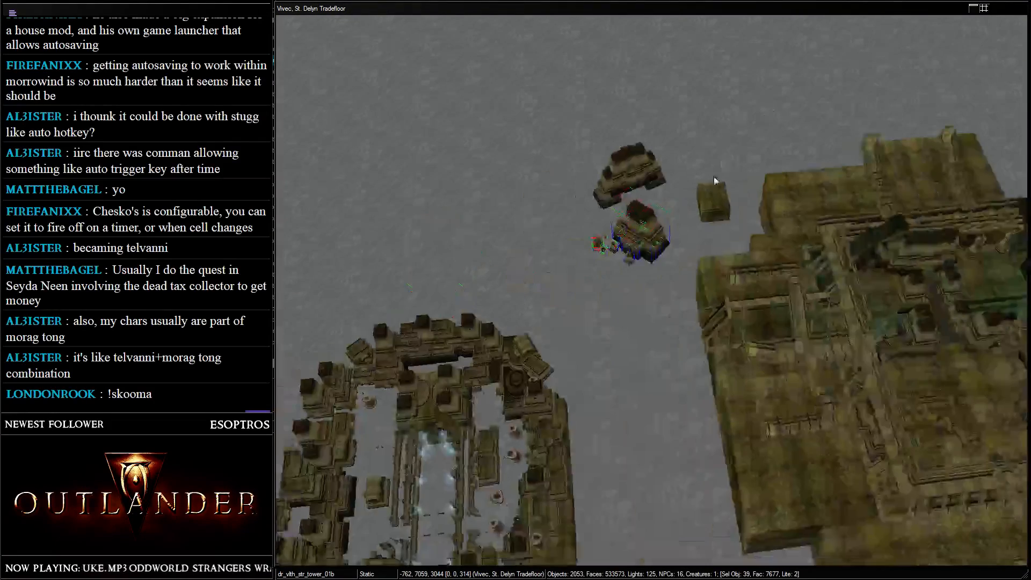
# - Separate the round planter and its loose plants from the spare tower group by shifting them away from it
pyautogui.scroll(7, 714, 177)
pyautogui.click(474, 234)
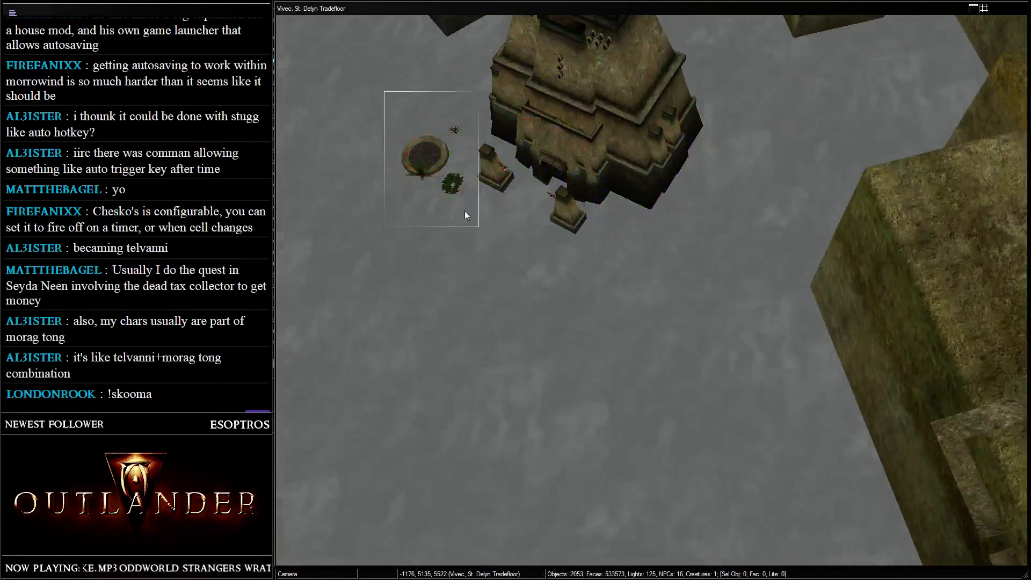
pyautogui.moveTo(465, 212); pyautogui.dragTo(265, 158)
# - Try the tower and its attached pieces in the middle of the tradefloor, turned to 278 degrees at about 3820, 4011, 3044
pyautogui.click(635, 140)
pyautogui.scroll(-5, 634, 140)
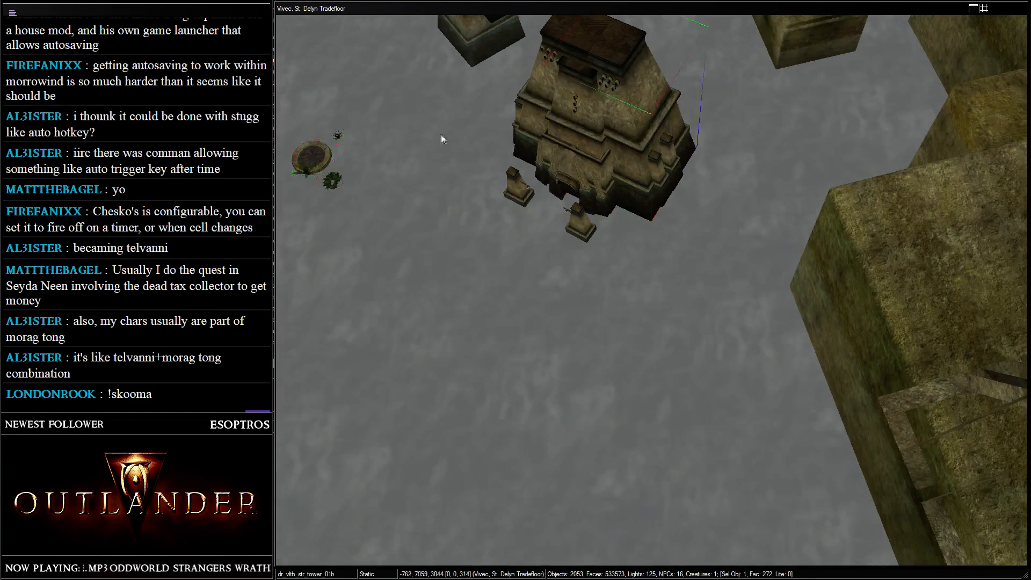
pyautogui.press('shift')
pyautogui.moveTo(489, 118); pyautogui.dragTo(678, 321)
pyautogui.moveTo(635, 224); pyautogui.dragTo(672, 220, button='right')
pyautogui.moveTo(617, 219); pyautogui.dragTo(744, 271)
pyautogui.scroll(-3, 690, 313)
pyautogui.press('shift')
pyautogui.press('shift')
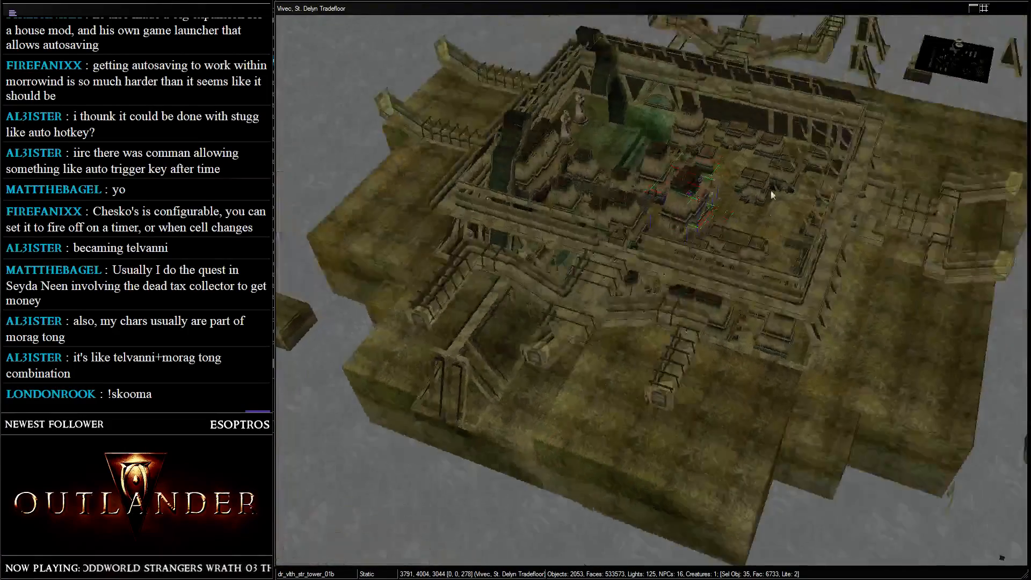
pyautogui.scroll(3, 768, 193)
pyautogui.press('shift')
pyautogui.scroll(3, 665, 305)
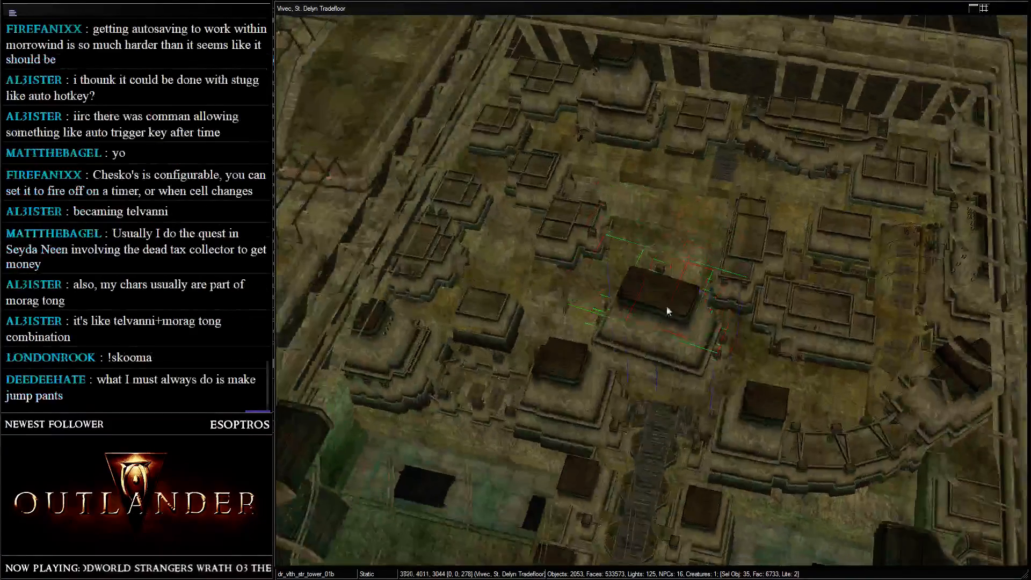
# - Turn the tower group to 359 degrees and try it against the outer wall, at about 4948, 3035, 3300
pyautogui.moveTo(666, 305); pyautogui.dragTo(656, 269)
pyautogui.moveTo(656, 270); pyautogui.dragTo(572, 272, button='right')
pyautogui.press('shift')
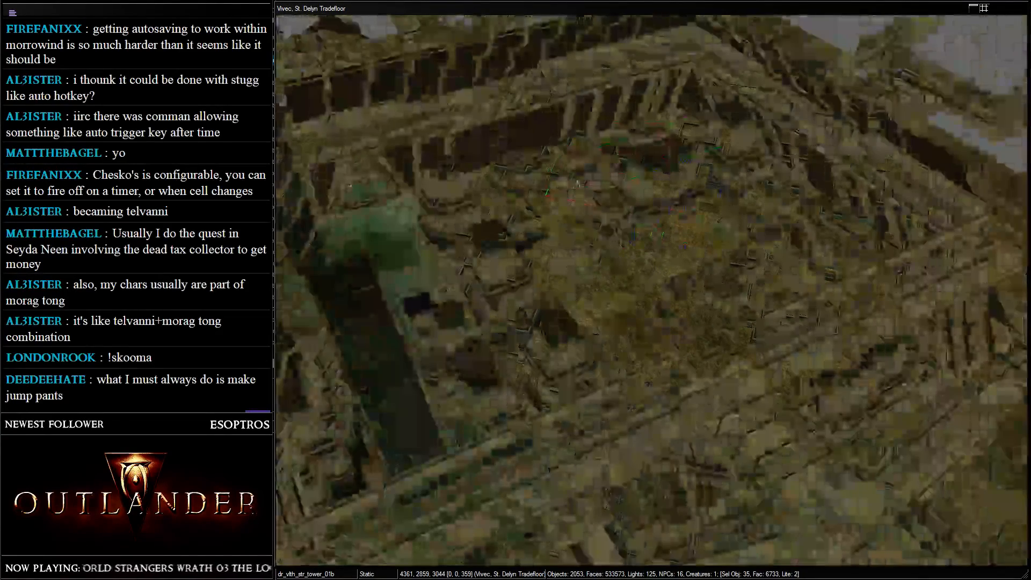
pyautogui.moveTo(664, 195); pyautogui.dragTo(637, 169)
pyautogui.press('shift')
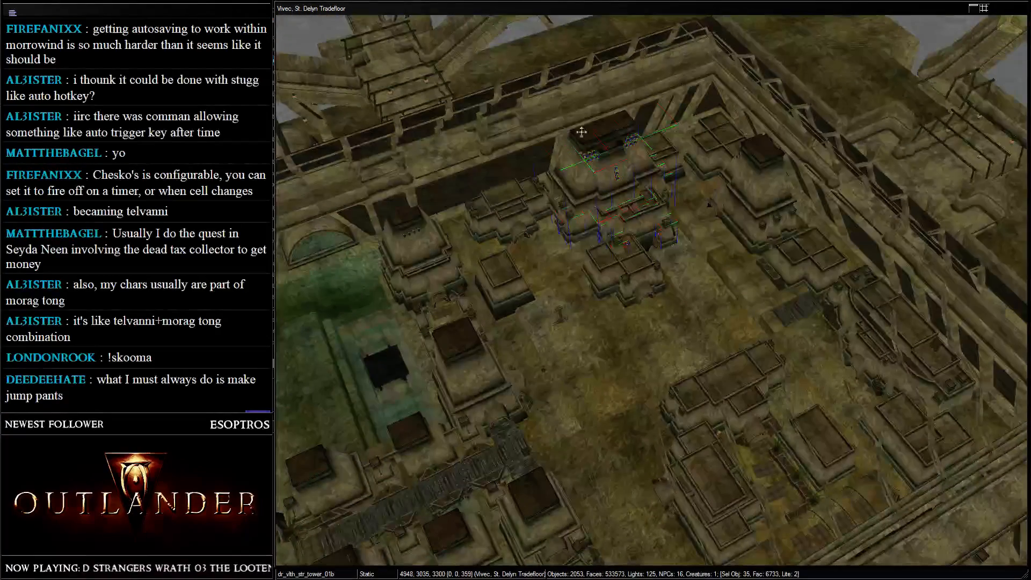
# - Test the tower group's position along the outer wall and move it back out beyond the level's walls
pyautogui.moveTo(601, 172); pyautogui.dragTo(607, 132)
pyautogui.keyDown('shift'); pyautogui.moveTo(549, 120); pyautogui.dragTo(721, 191, button='middle'); pyautogui.keyUp('shift')
pyautogui.moveTo(682, 189); pyautogui.dragTo(675, 164)
pyautogui.keyDown('shift'); pyautogui.moveTo(675, 165); pyautogui.dragTo(631, 136, button='middle'); pyautogui.keyUp('shift')
pyautogui.moveTo(613, 111); pyautogui.dragTo(621, 134)
pyautogui.keyDown('shift'); pyautogui.moveTo(621, 134); pyautogui.dragTo(664, 208, button='middle'); pyautogui.keyUp('shift')
pyautogui.scroll(-10, 664, 209)
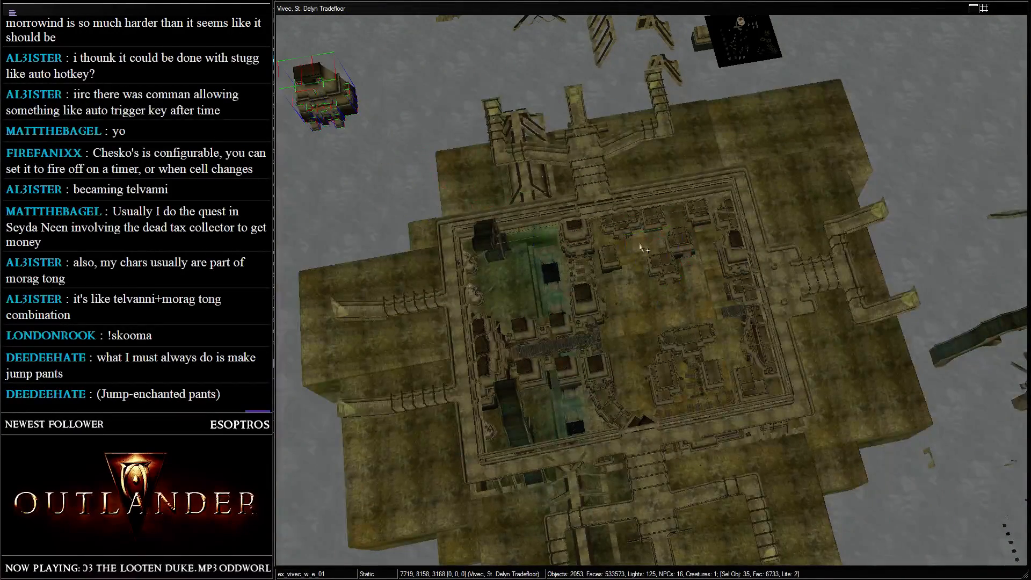
# - Select the two adjoining rectangular buildings with their attached pieces and move them out beyond the level's walls, to about 6892, 8267, 3098
pyautogui.click(655, 257)
pyautogui.moveTo(655, 256); pyautogui.dragTo(595, 283, button='middle')
pyautogui.scroll(8, 594, 283)
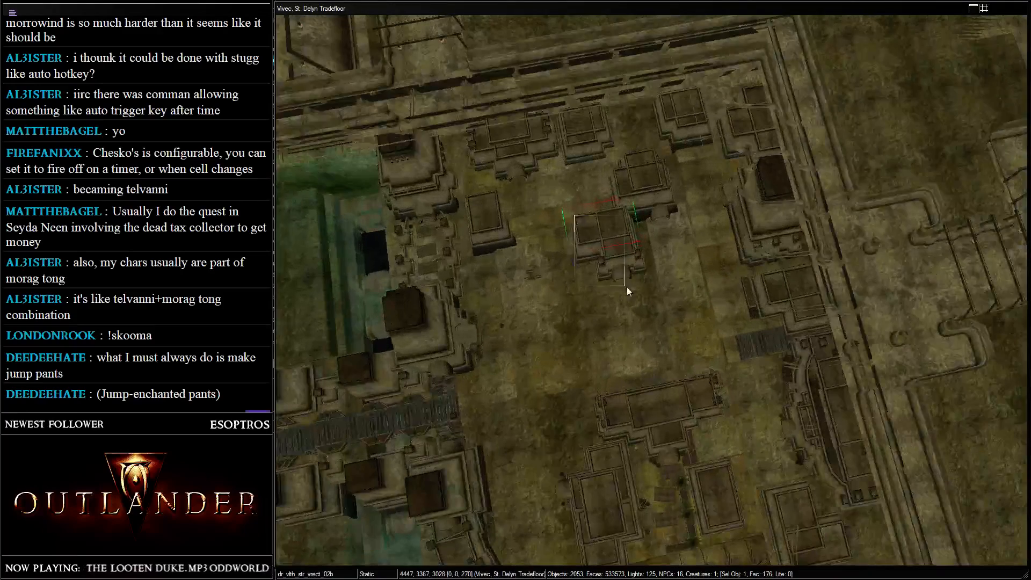
pyautogui.moveTo(595, 226); pyautogui.dragTo(609, 308)
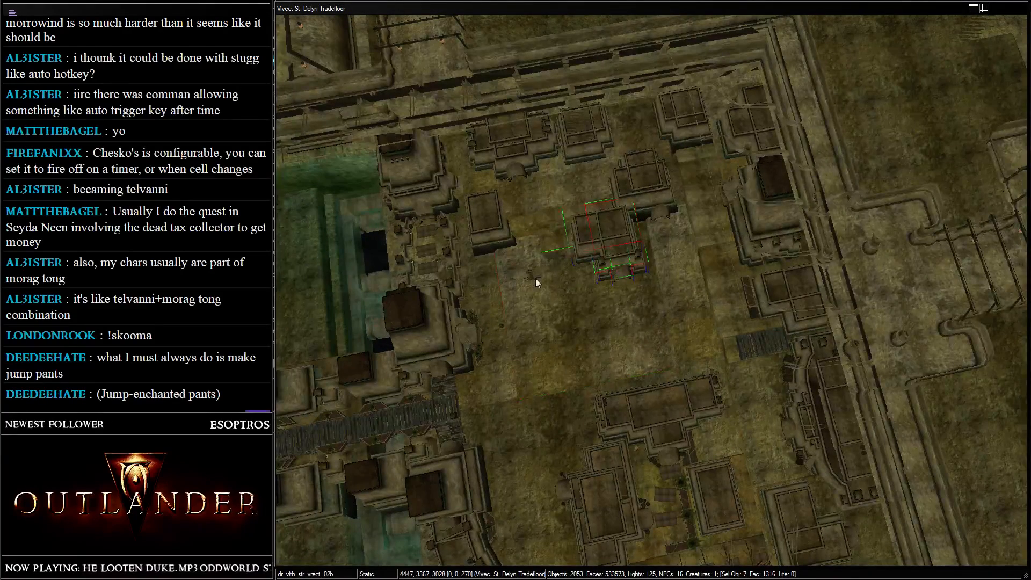
pyautogui.keyDown('ctrl'); pyautogui.moveTo(611, 145); pyautogui.dragTo(679, 228); pyautogui.keyUp('ctrl')
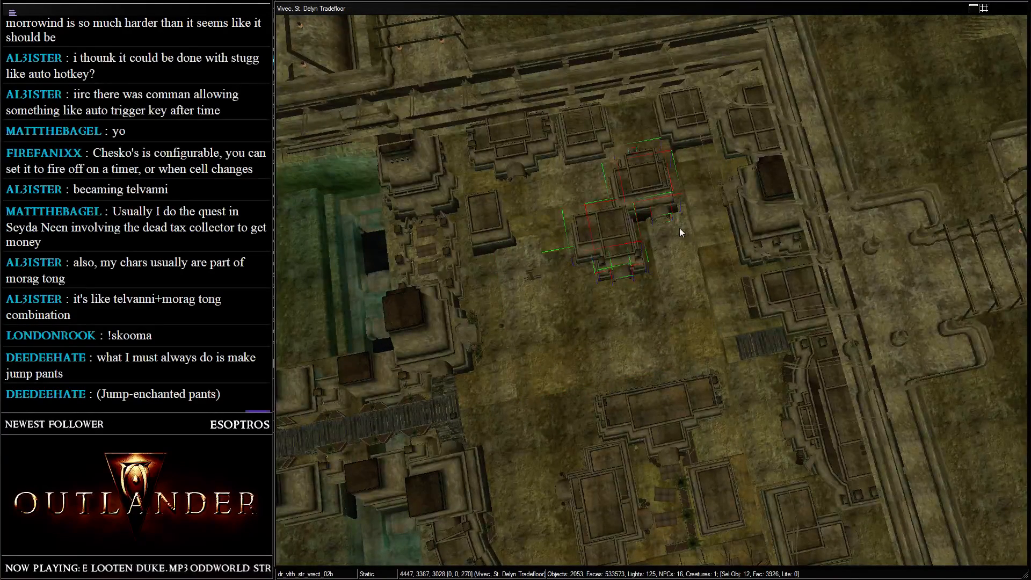
pyautogui.moveTo(606, 223); pyautogui.dragTo(623, 281)
pyautogui.hotkey('ctrl', 'z')
pyautogui.scroll(-5, 623, 282)
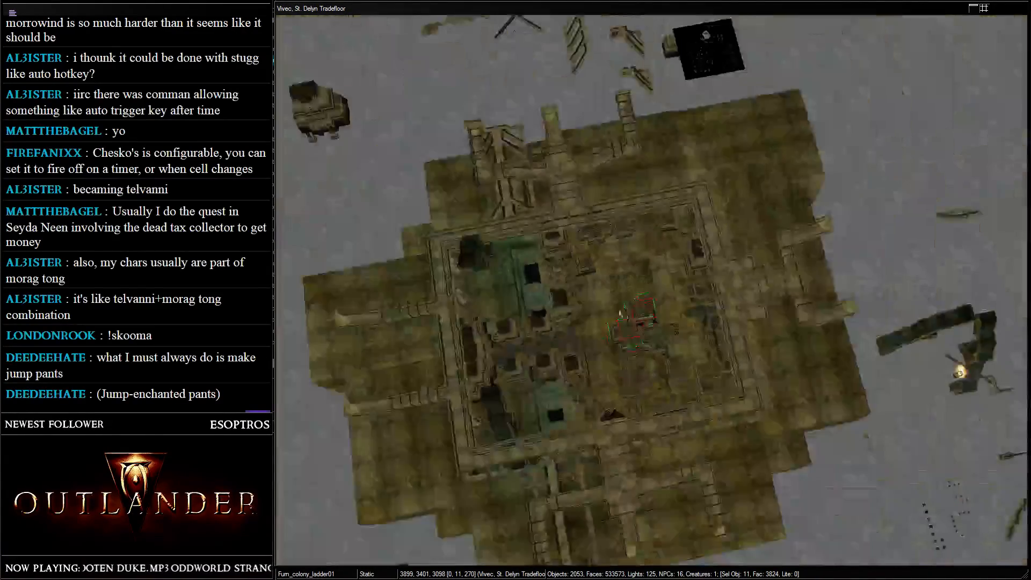
pyautogui.moveTo(644, 299); pyautogui.dragTo(703, 296, button='middle')
pyautogui.moveTo(697, 301); pyautogui.dragTo(614, 274)
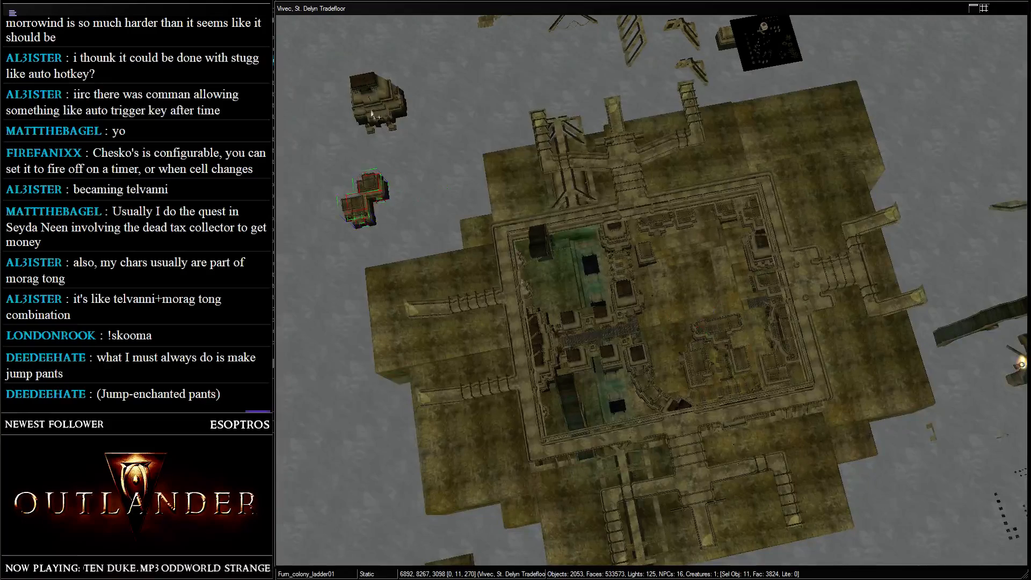
# - Move the spare tower group back into the tradefloor onto the cleared building spot, at about 4612, 3248, 3301
pyautogui.moveTo(333, 45); pyautogui.dragTo(435, 163)
pyautogui.moveTo(371, 114); pyautogui.dragTo(458, 154)
pyautogui.keyDown('shift'); pyautogui.moveTo(458, 154); pyautogui.dragTo(610, 146, button='middle'); pyautogui.keyUp('shift')
pyautogui.scroll(10, 610, 146)
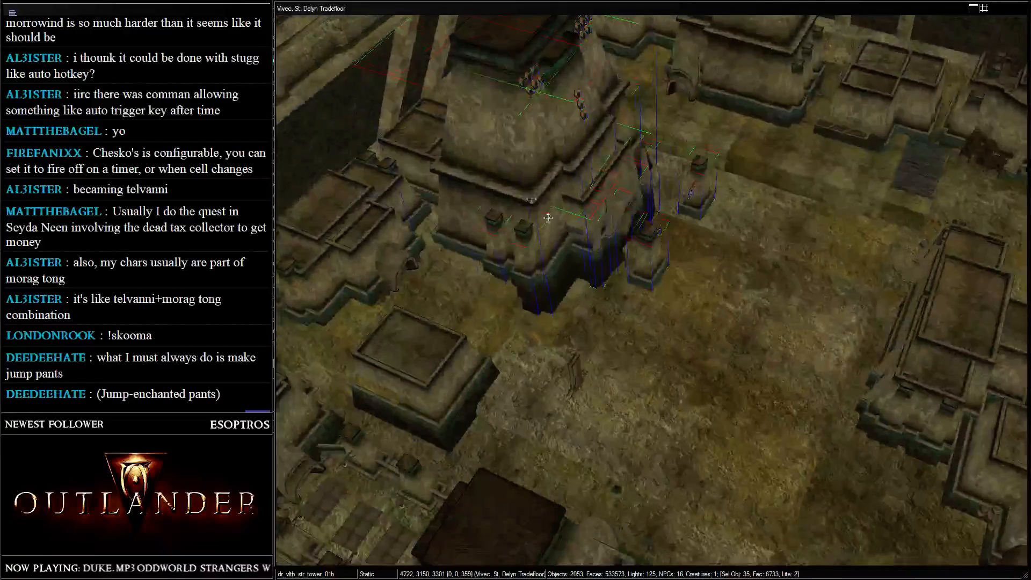
pyautogui.moveTo(547, 218); pyautogui.dragTo(517, 186)
pyautogui.keyDown('shift'); pyautogui.moveTo(517, 186); pyautogui.dragTo(558, 167, button='middle'); pyautogui.keyUp('shift')
pyautogui.moveTo(557, 167); pyautogui.dragTo(600, 181)
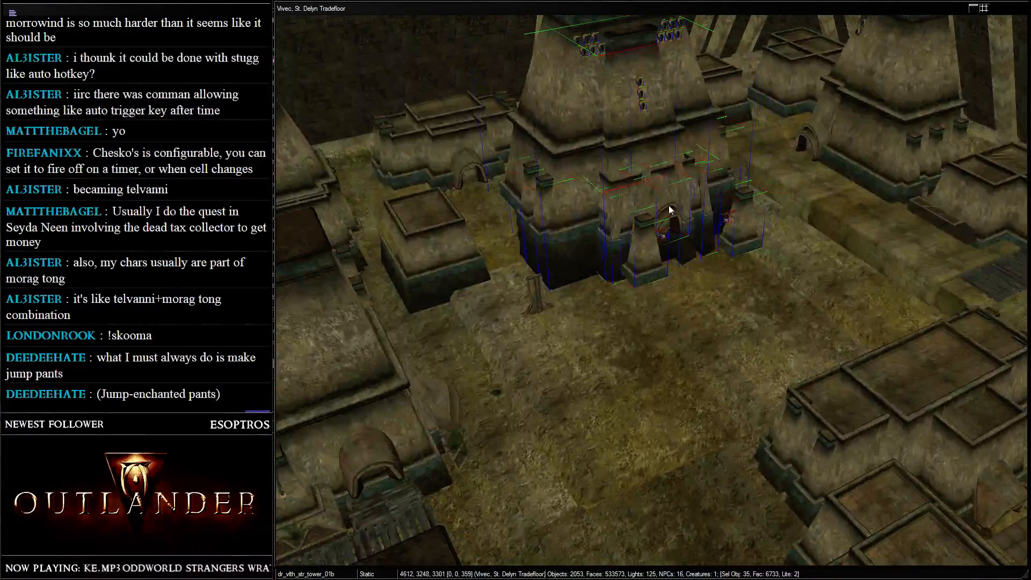
# - Turn the tower group to 2 degrees and lower it onto the plaza ground, at about 4604, 3236, 3161
pyautogui.moveTo(669, 210); pyautogui.dragTo(662, 205, button='right')
pyautogui.keyDown('shift'); pyautogui.moveTo(662, 205); pyautogui.dragTo(718, 241, button='middle'); pyautogui.keyUp('shift')
pyautogui.moveTo(718, 242); pyautogui.dragTo(720, 242, button='right')
pyautogui.moveTo(668, 202); pyautogui.dragTo(670, 210)
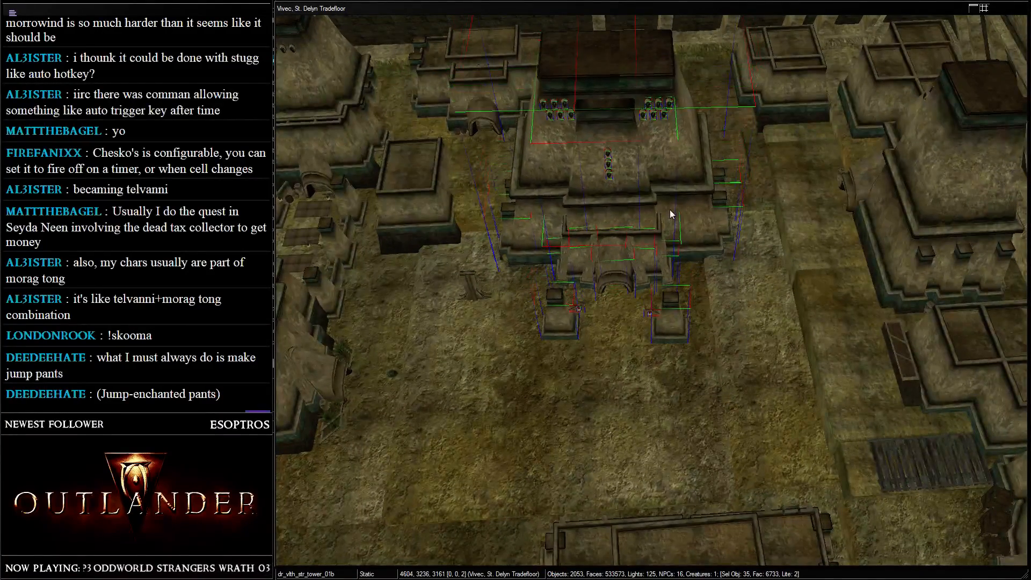
# - Check the tower's doorway against the ground and raise the whole group to a height of 3166
pyautogui.keyDown('shift'); pyautogui.moveTo(669, 208); pyautogui.dragTo(684, 153, button='middle'); pyautogui.keyUp('shift')
pyautogui.scroll(5, 524, 277)
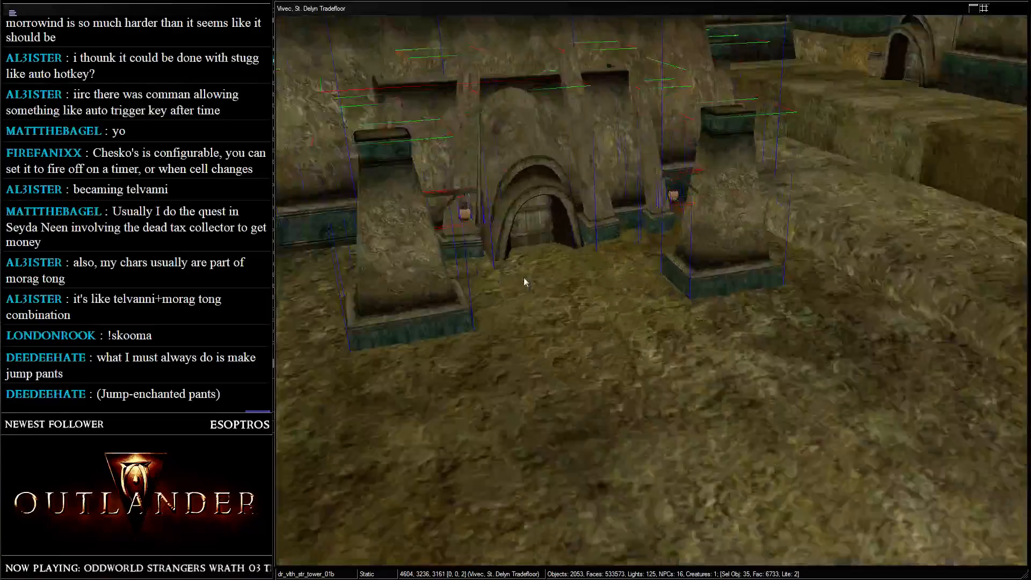
pyautogui.keyDown('shift'); pyautogui.moveTo(524, 278); pyautogui.dragTo(556, 231, button='middle'); pyautogui.keyUp('shift')
pyautogui.scroll(3, 537, 215)
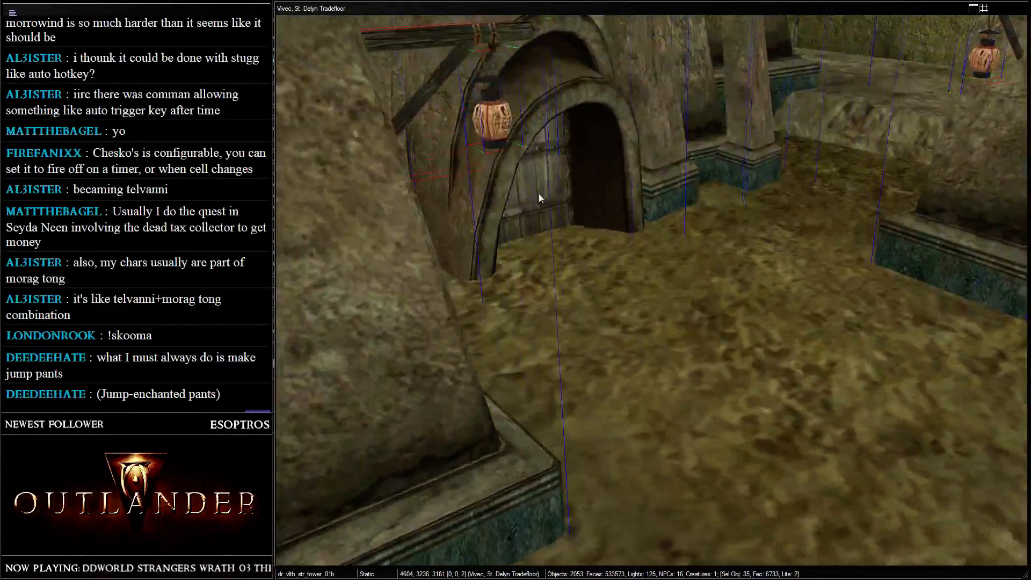
pyautogui.moveTo(539, 194); pyautogui.dragTo(540, 192)
pyautogui.scroll(-3, 709, 171)
pyautogui.keyDown('shift'); pyautogui.moveTo(709, 172); pyautogui.dragTo(451, 134, button='middle'); pyautogui.keyUp('shift')
pyautogui.scroll(-3, 665, 159)
# - Square the tower group to 0 degrees, placing it at about 4609, 3244 beside the plaza
pyautogui.keyDown('shift'); pyautogui.moveTo(665, 159); pyautogui.dragTo(628, 253, button='middle'); pyautogui.keyUp('shift')
pyautogui.scroll(-3, 610, 171)
pyautogui.scroll(-3, 674, 267)
pyautogui.scroll(2, 623, 263)
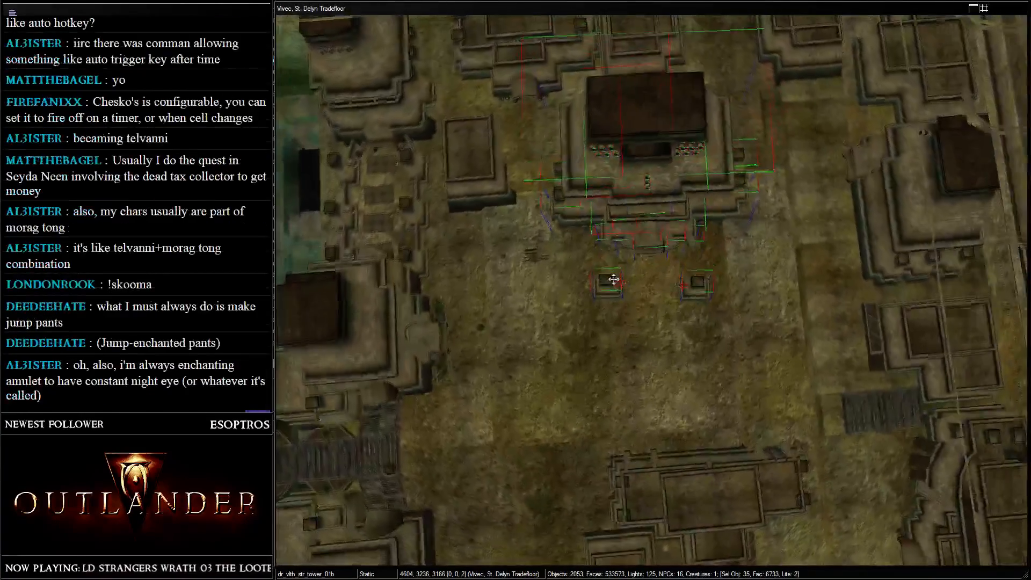
pyautogui.moveTo(613, 279); pyautogui.dragTo(701, 302, button='right')
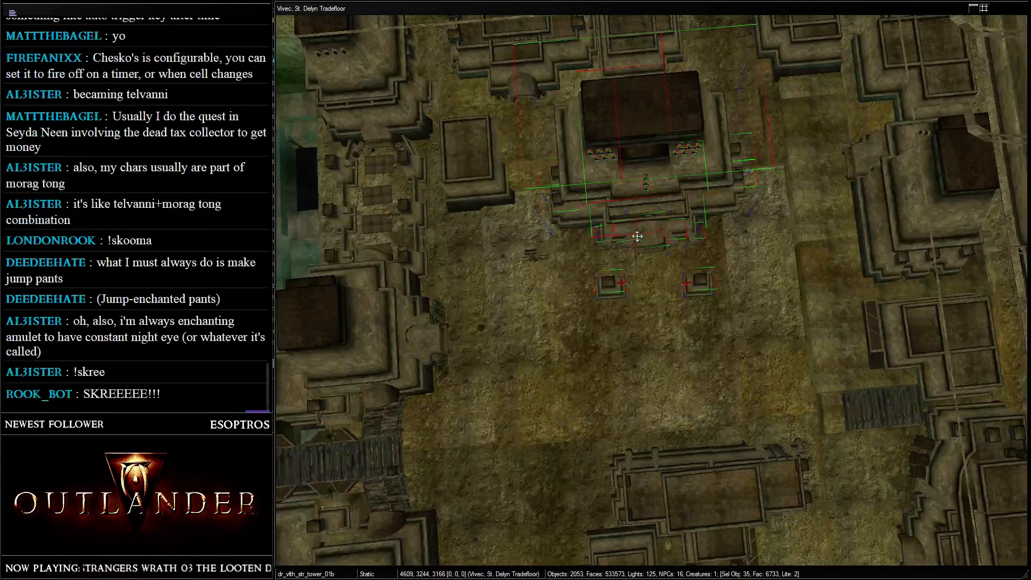
# - Move the dr_cnt_mon_fwd_arena prop and its attached pieces against the small building beside the tower, at about 4494, 4159, 3013
pyautogui.click(584, 302)
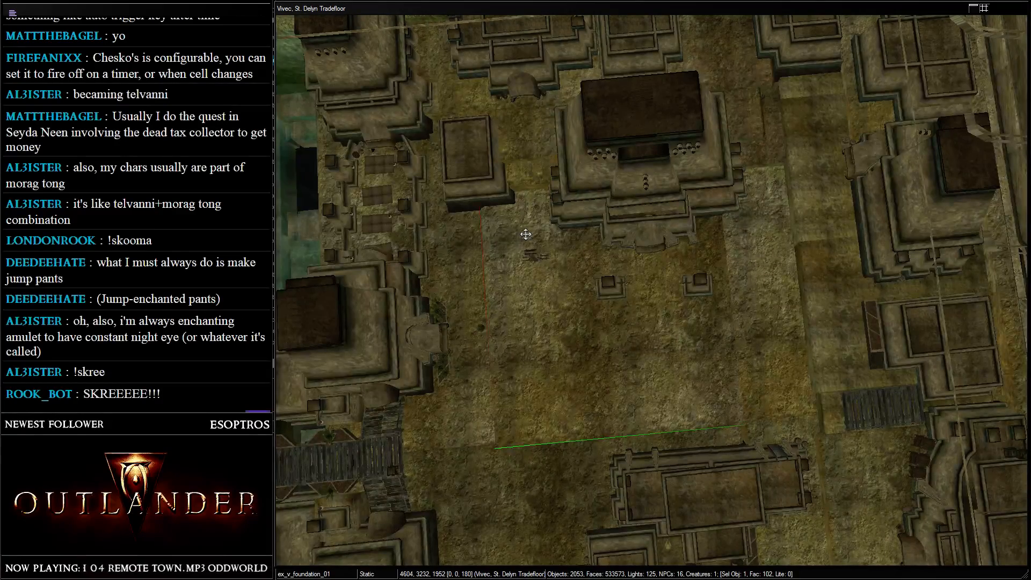
pyautogui.moveTo(531, 243); pyautogui.dragTo(674, 227, button='middle')
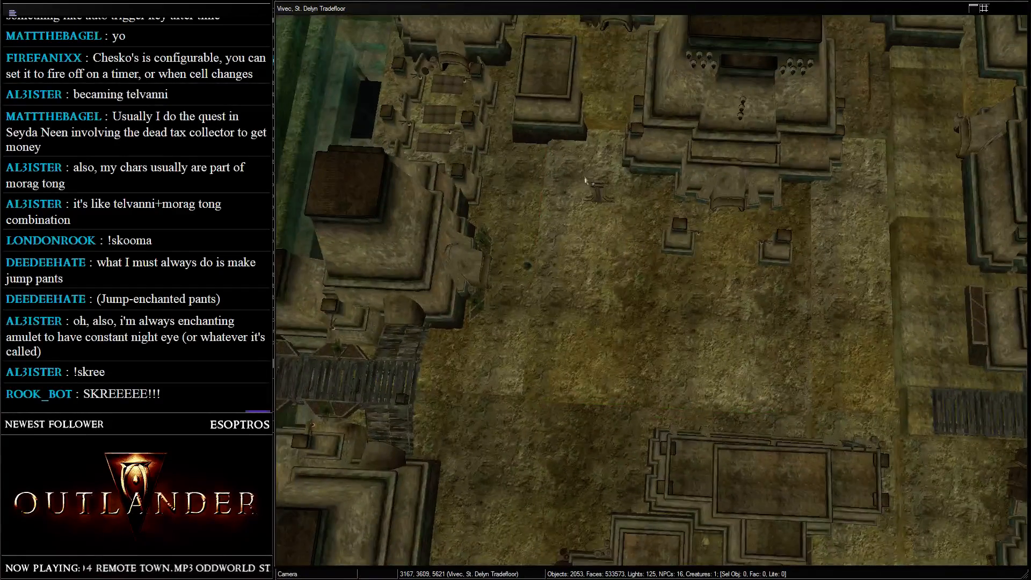
pyautogui.click(603, 198)
pyautogui.scroll(3, 613, 212)
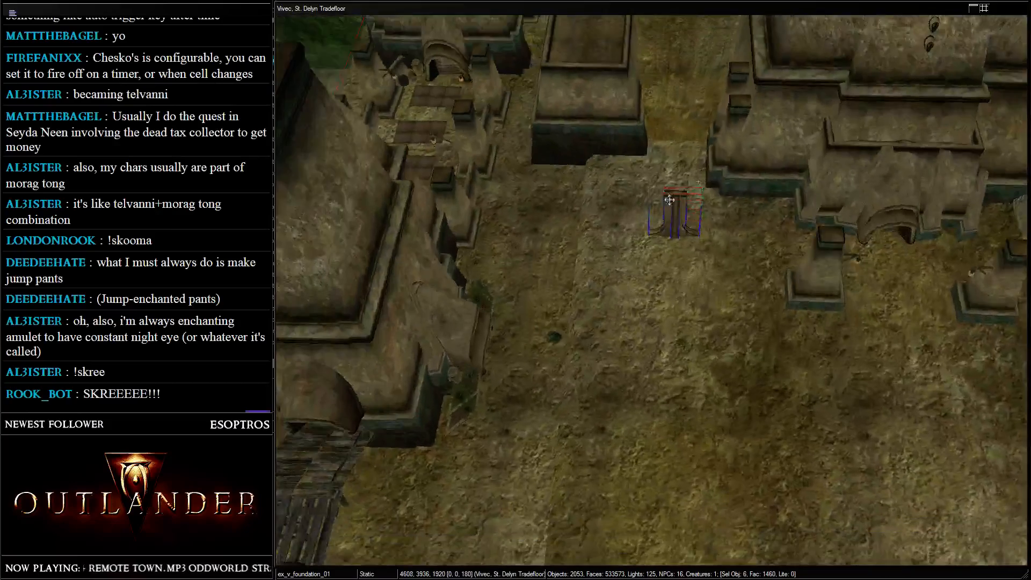
pyautogui.moveTo(676, 234); pyautogui.dragTo(630, 177)
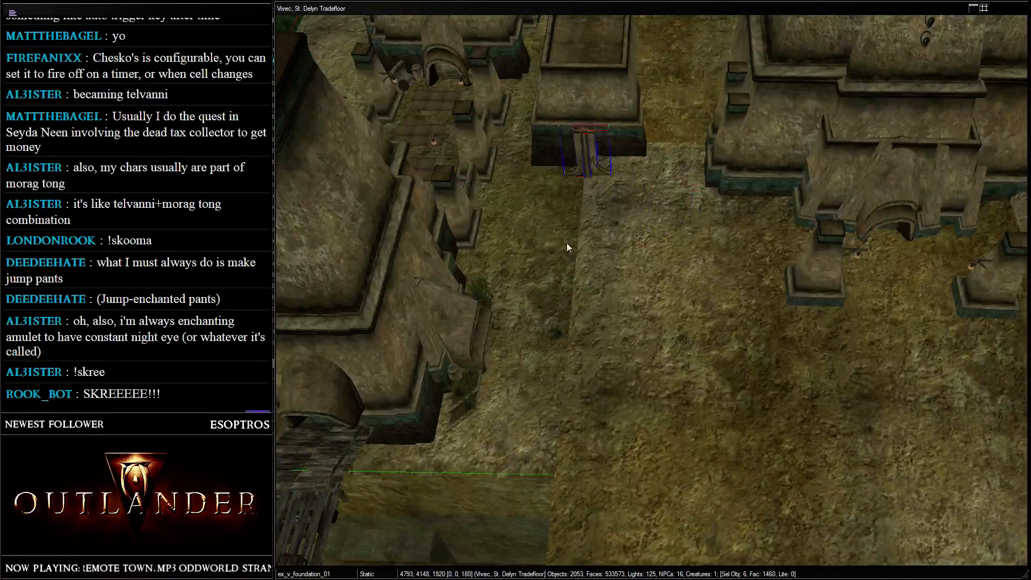
pyautogui.hotkey('ctrl', 'z')
pyautogui.moveTo(677, 221); pyautogui.dragTo(548, 124)
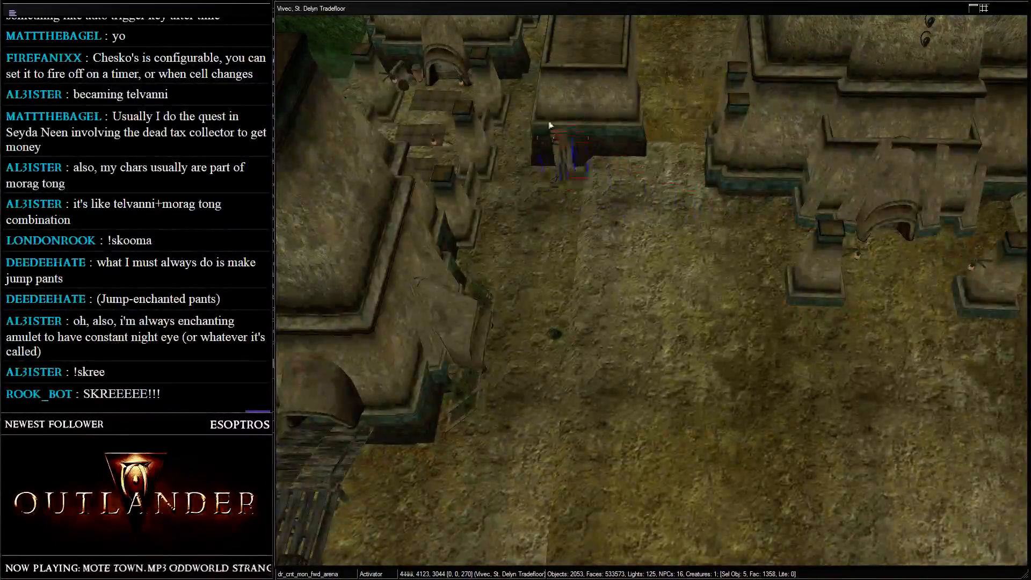
pyautogui.moveTo(547, 124); pyautogui.dragTo(676, 221, button='middle')
pyautogui.scroll(2, 676, 220)
pyautogui.scroll(4, 676, 221)
pyautogui.moveTo(519, 151); pyautogui.dragTo(488, 144)
pyautogui.scroll(-10, 488, 144)
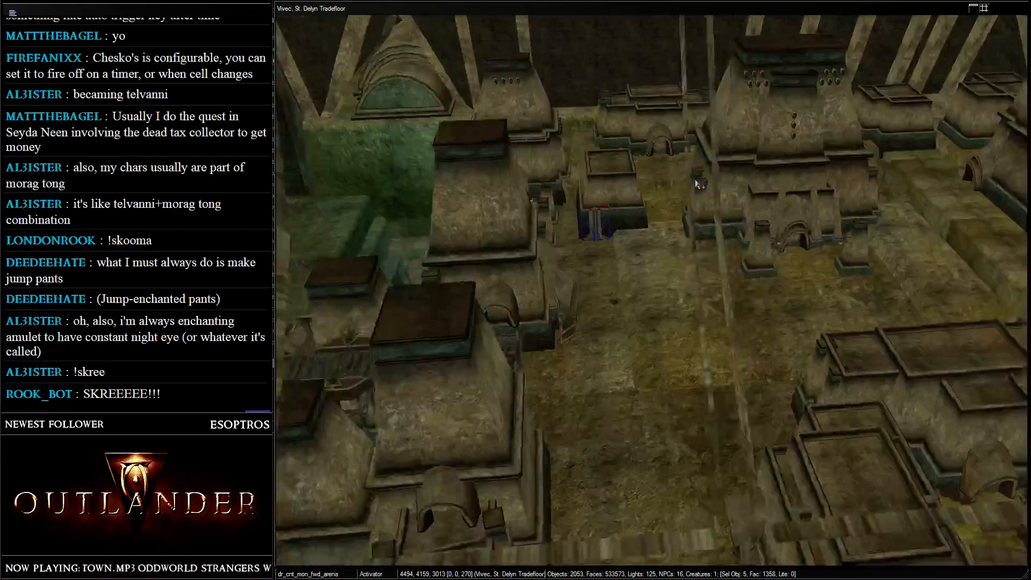
# - Move the stray green lichen plant from the plaza into the flower bed by the curved wall, at about 2835, 4363, 2964
pyautogui.keyDown('shift'); pyautogui.moveTo(695, 181); pyautogui.dragTo(769, 276, button='middle'); pyautogui.keyUp('shift')
pyautogui.scroll(3, 769, 276)
pyautogui.scroll(2, 769, 276)
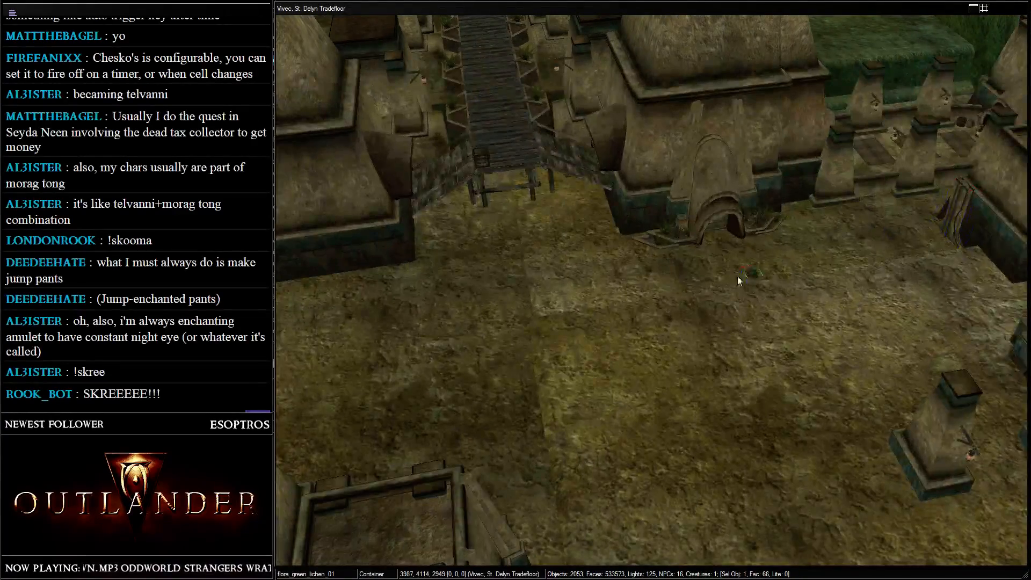
pyautogui.moveTo(390, 243); pyautogui.dragTo(369, 288)
pyautogui.moveTo(370, 287); pyautogui.dragTo(727, 320, button='middle')
pyautogui.scroll(3, 727, 320)
pyautogui.moveTo(808, 295); pyautogui.dragTo(665, 251)
pyautogui.moveTo(650, 242); pyautogui.dragTo(674, 231, button='middle')
pyautogui.scroll(3, 674, 231)
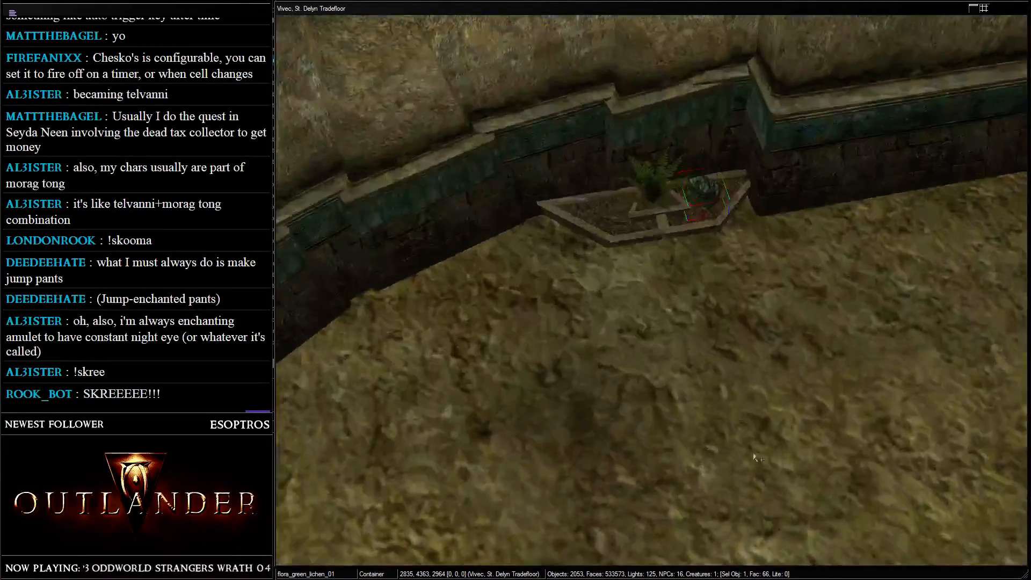
pyautogui.click(630, 244)
pyautogui.click(650, 220)
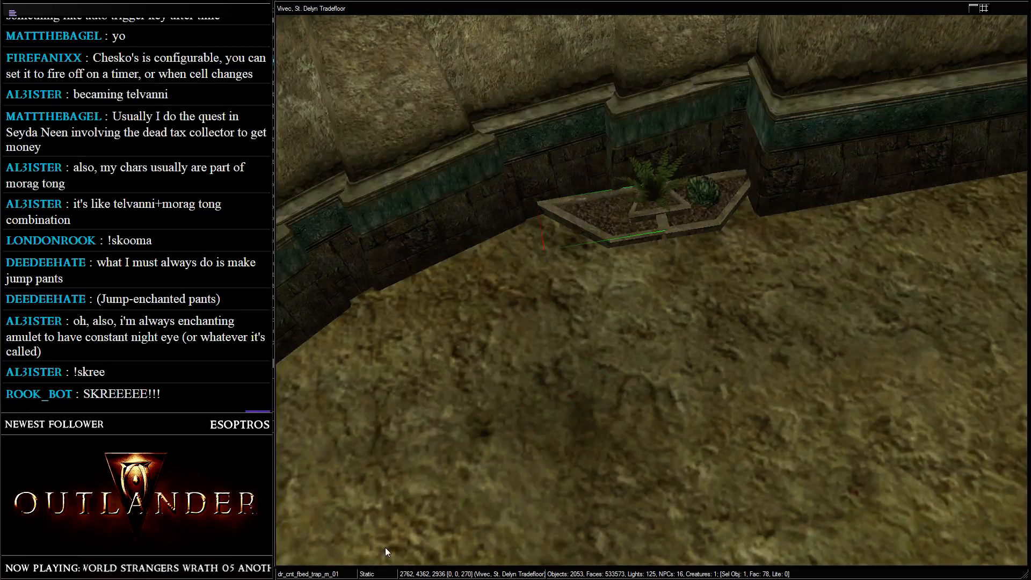
pyautogui.press('d')
pyautogui.click(689, 209)
# - Select the four gold lantern posts along the canal wall in the separate district outside the tradefloor
pyautogui.scroll(-15, 687, 207)
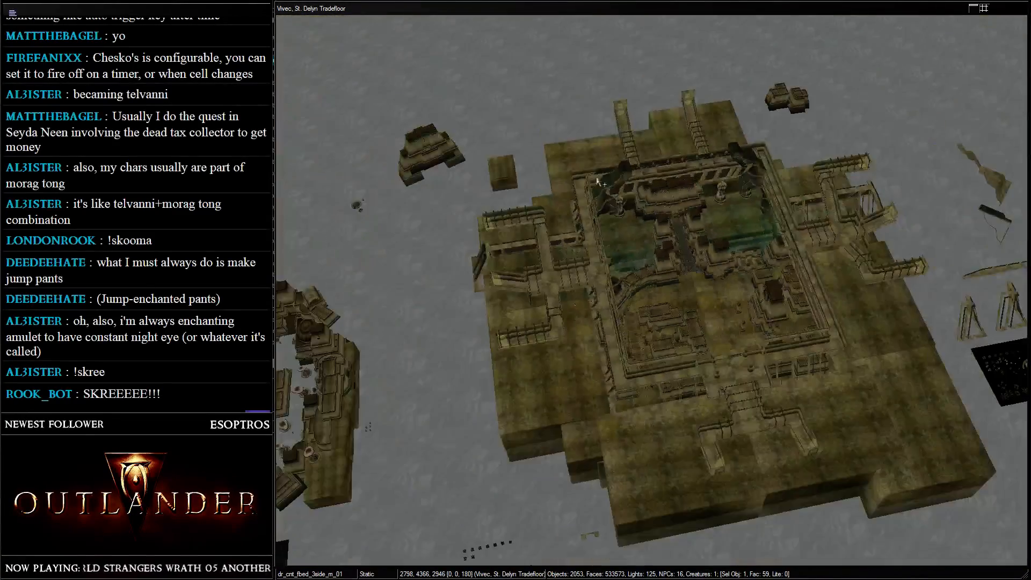
pyautogui.moveTo(597, 182); pyautogui.dragTo(686, 200, button='middle')
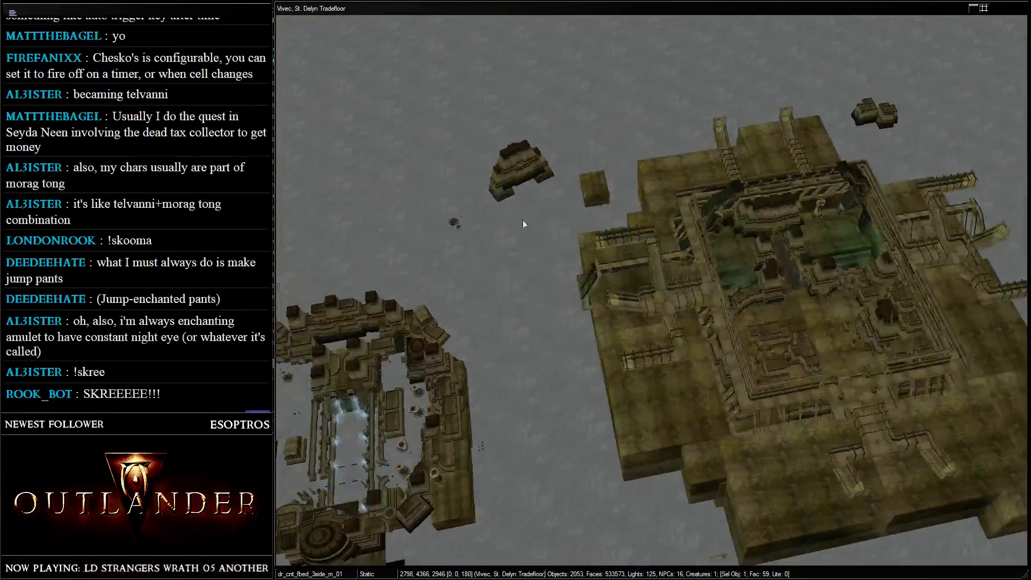
pyautogui.moveTo(523, 220); pyautogui.dragTo(679, 74, button='middle')
pyautogui.scroll(8, 540, 217)
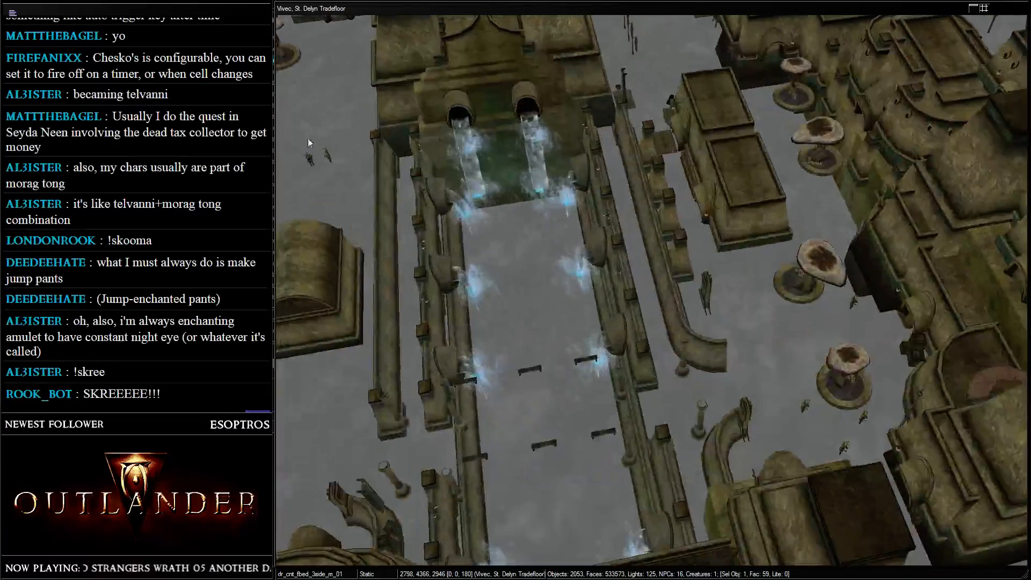
pyautogui.moveTo(305, 138); pyautogui.dragTo(349, 172)
pyautogui.click(564, 145)
pyautogui.scroll(-6, 566, 149)
pyautogui.press('shift')
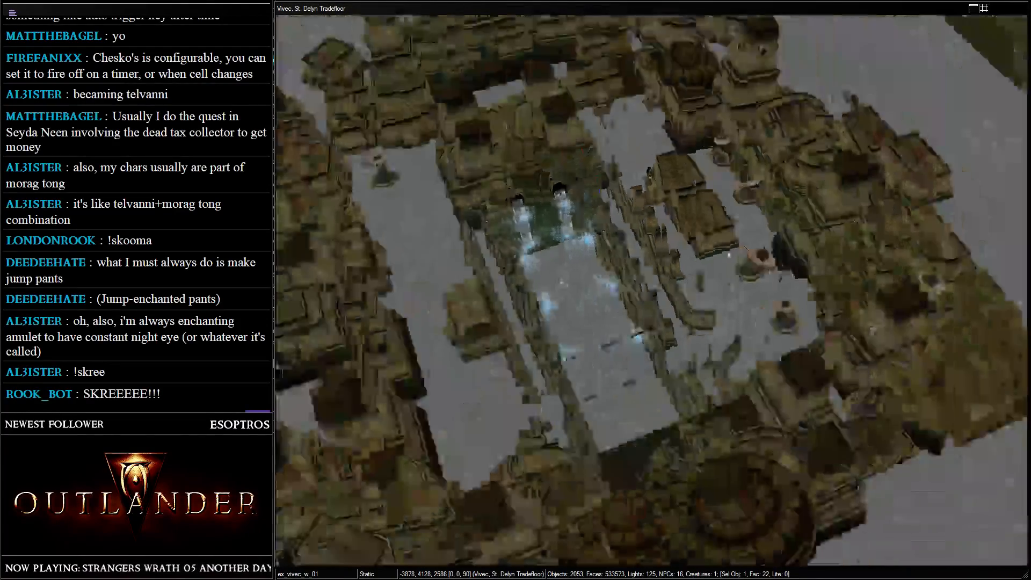
pyautogui.scroll(8, 622, 285)
pyautogui.click(616, 173)
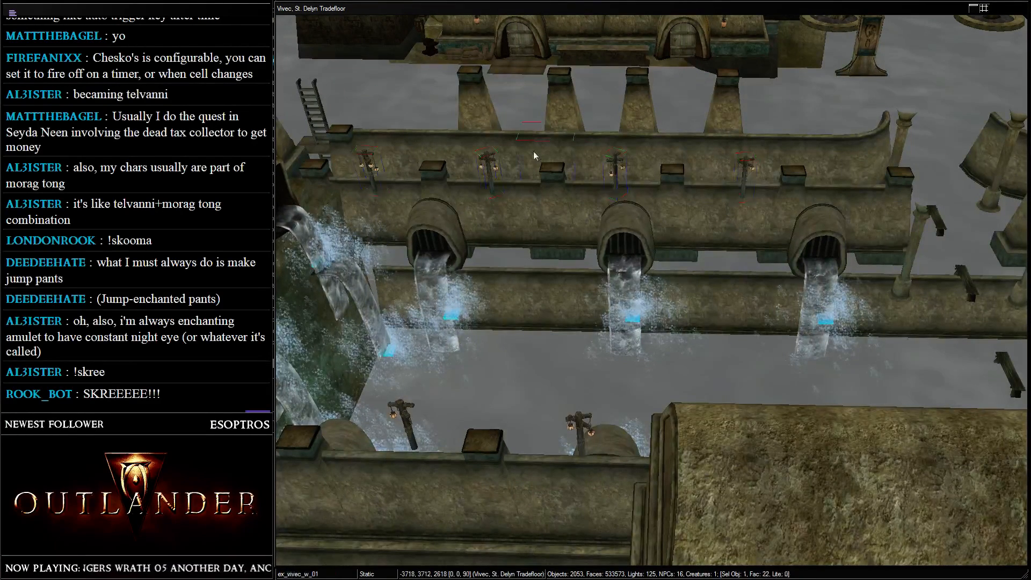
pyautogui.scroll(-5, 533, 150)
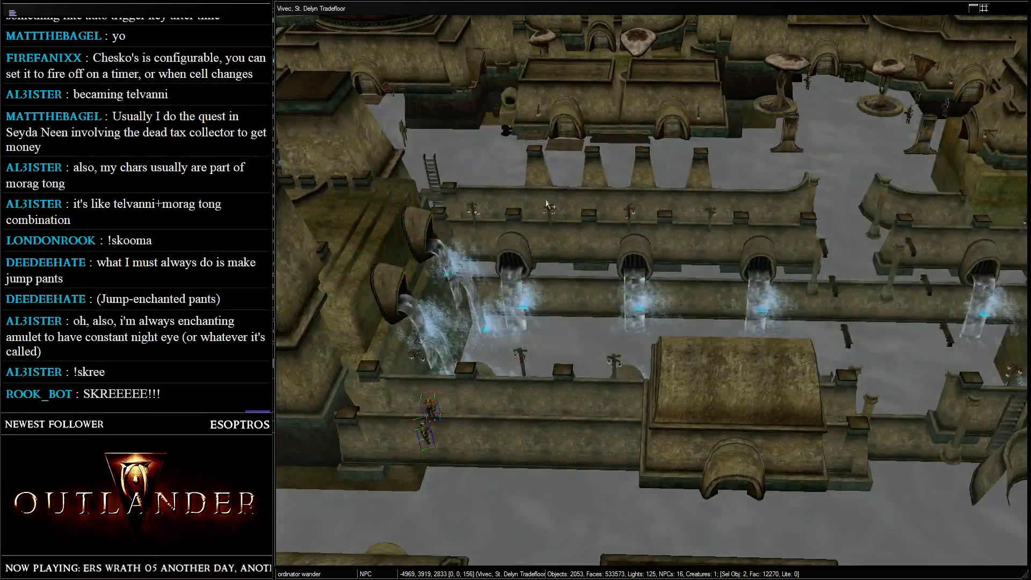
pyautogui.click(471, 204)
pyautogui.keyDown('ctrl'); pyautogui.click(473, 210); pyautogui.keyUp('ctrl')
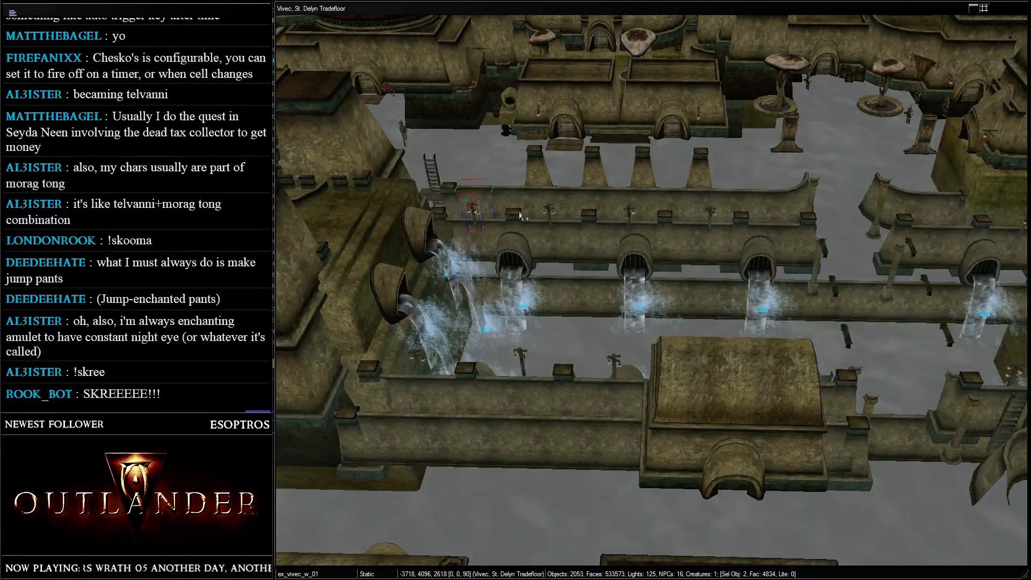
pyautogui.click(710, 218)
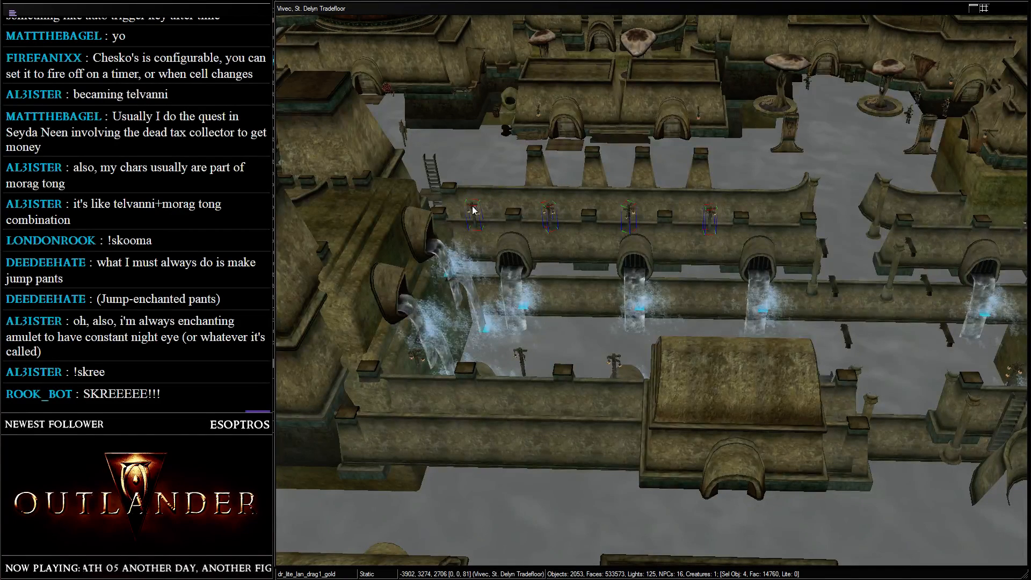
# - Paste copies of the four lantern posts in a row across the tradefloor plaza, between the long building and the tower
pyautogui.click(616, 187)
pyautogui.keyDown('shift'); pyautogui.moveTo(616, 187); pyautogui.dragTo(660, 303, button='middle'); pyautogui.keyUp('shift')
pyautogui.scroll(5, 727, 236)
pyautogui.click(617, 213)
pyautogui.scroll(4, 634, 189)
pyautogui.hotkey('ctrl', 'v')
pyautogui.moveTo(681, 239); pyautogui.dragTo(720, 365)
pyautogui.keyDown('shift'); pyautogui.moveTo(720, 365); pyautogui.dragTo(684, 397, button='middle'); pyautogui.keyUp('shift')
pyautogui.press('w')
pyautogui.press('w')
pyautogui.scroll(3, 684, 397)
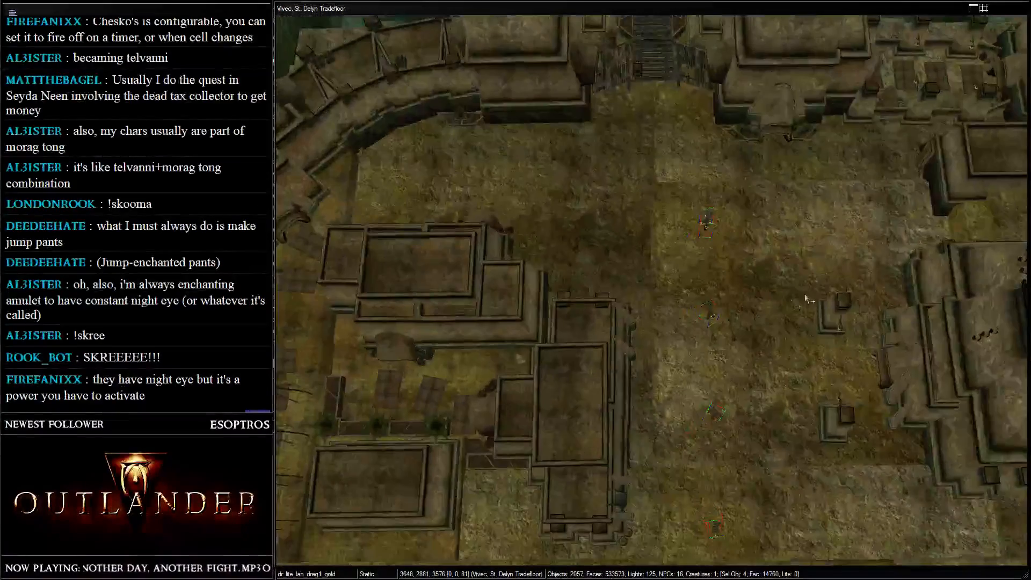
# - Move one lantern post to the end of the curved wall, at about 2361, 4107, turned to 272 degrees
pyautogui.click(707, 224)
pyautogui.moveTo(708, 224); pyautogui.dragTo(541, 137)
pyautogui.press('f')
pyautogui.keyDown('shift'); pyautogui.moveTo(557, 165); pyautogui.dragTo(697, 230, button='middle'); pyautogui.keyUp('shift')
pyautogui.moveTo(697, 226); pyautogui.dragTo(489, 308)
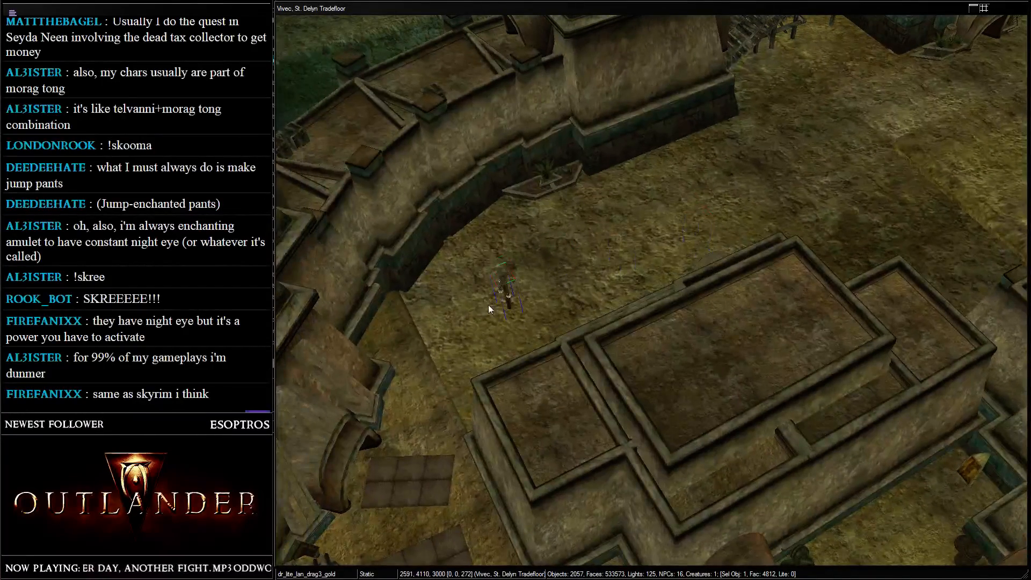
pyautogui.moveTo(363, 349); pyautogui.dragTo(359, 343)
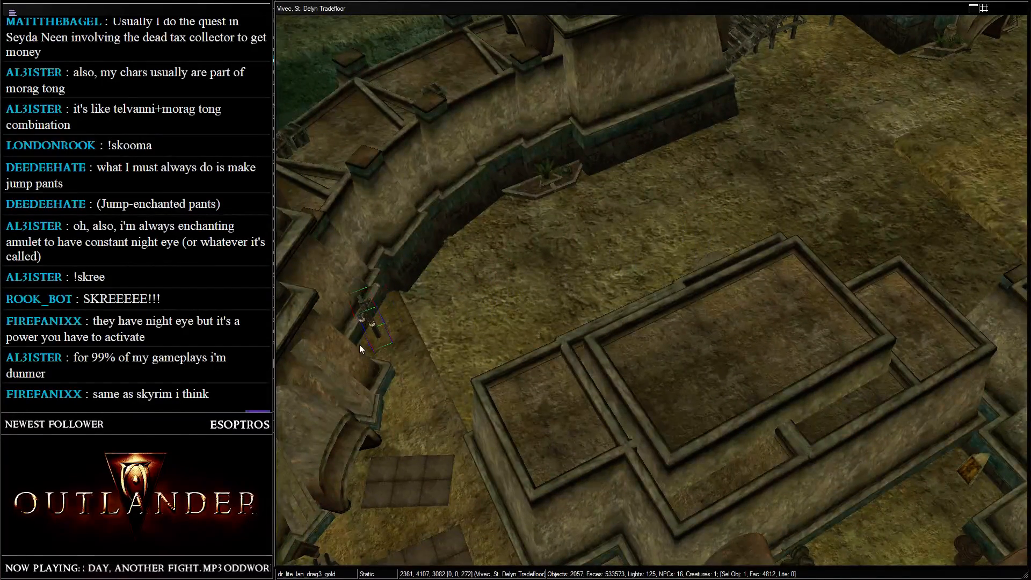
pyautogui.keyDown('shift'); pyautogui.moveTo(359, 344); pyautogui.dragTo(433, 226, button='middle'); pyautogui.keyUp('shift')
pyautogui.scroll(-3, 432, 225)
# - Move the three remaining lantern posts toward the long building, lower them to height 3032 and turn the group
pyautogui.moveTo(574, 300); pyautogui.dragTo(472, 286, button='middle')
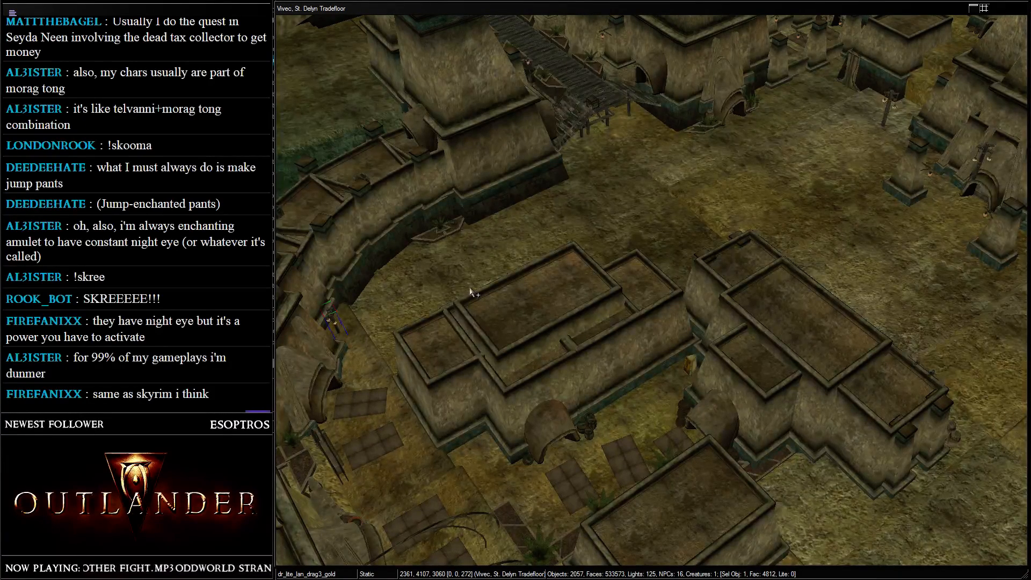
pyautogui.moveTo(684, 237); pyautogui.dragTo(677, 221, button='middle')
pyautogui.click(711, 256)
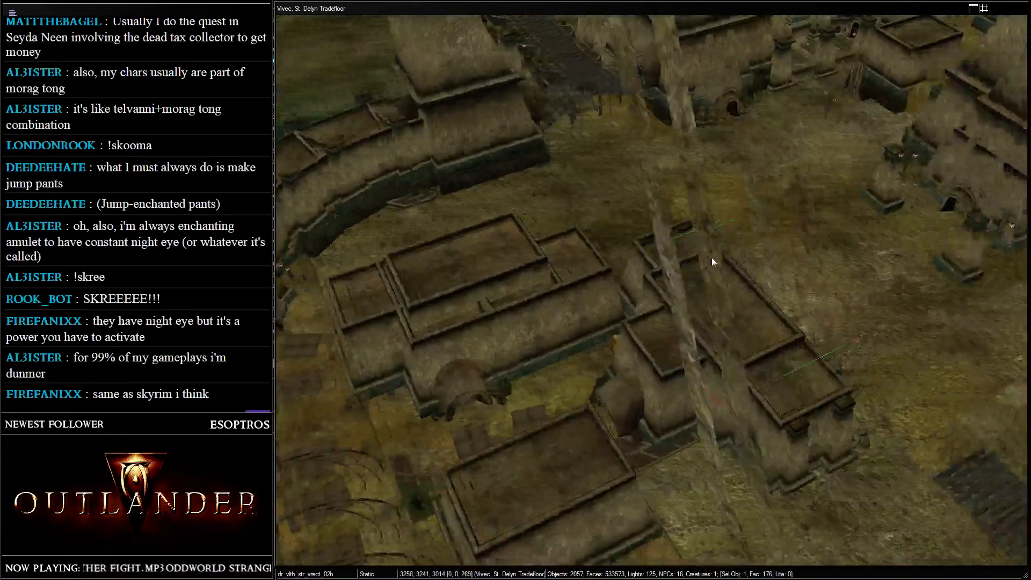
pyautogui.keyDown('shift'); pyautogui.moveTo(711, 257); pyautogui.dragTo(714, 175, button='middle'); pyautogui.keyUp('shift')
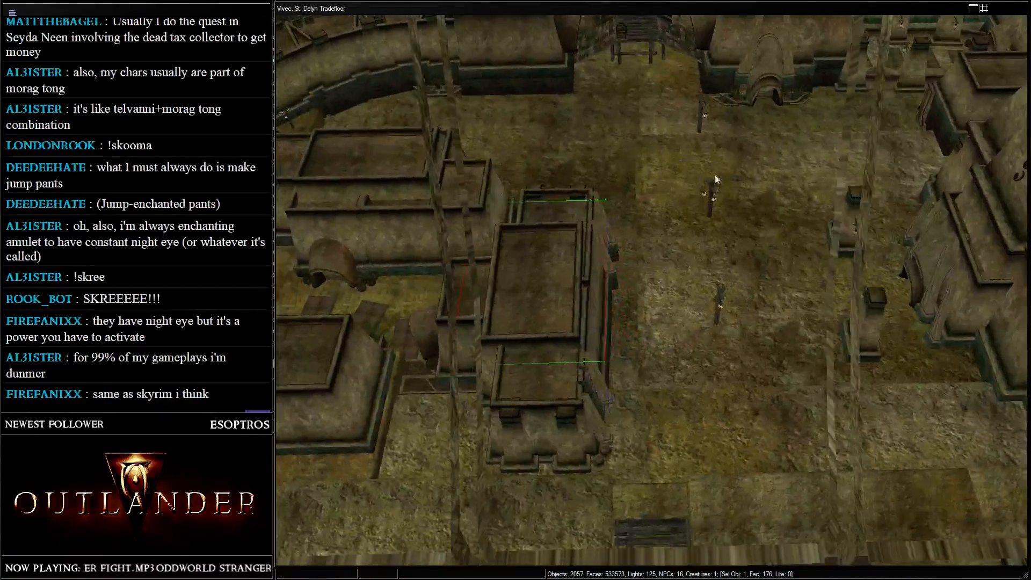
pyautogui.press('d')
pyautogui.click(711, 185)
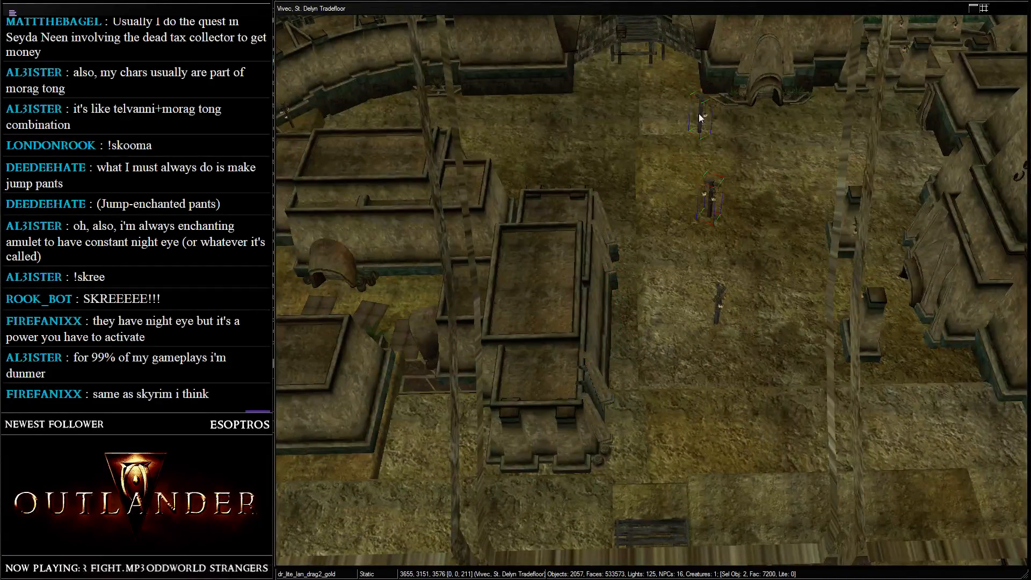
pyautogui.keyDown('ctrl'); pyautogui.click(718, 294); pyautogui.keyUp('ctrl')
pyautogui.moveTo(719, 294); pyautogui.dragTo(713, 241)
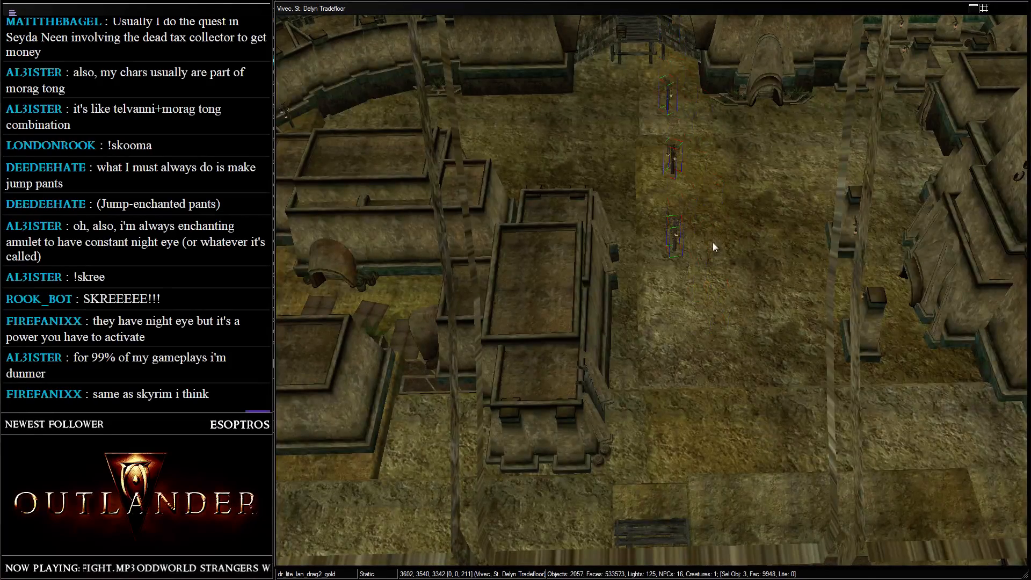
pyautogui.press('f')
pyautogui.keyDown('shift'); pyautogui.moveTo(713, 240); pyautogui.dragTo(668, 282, button='middle'); pyautogui.keyUp('shift')
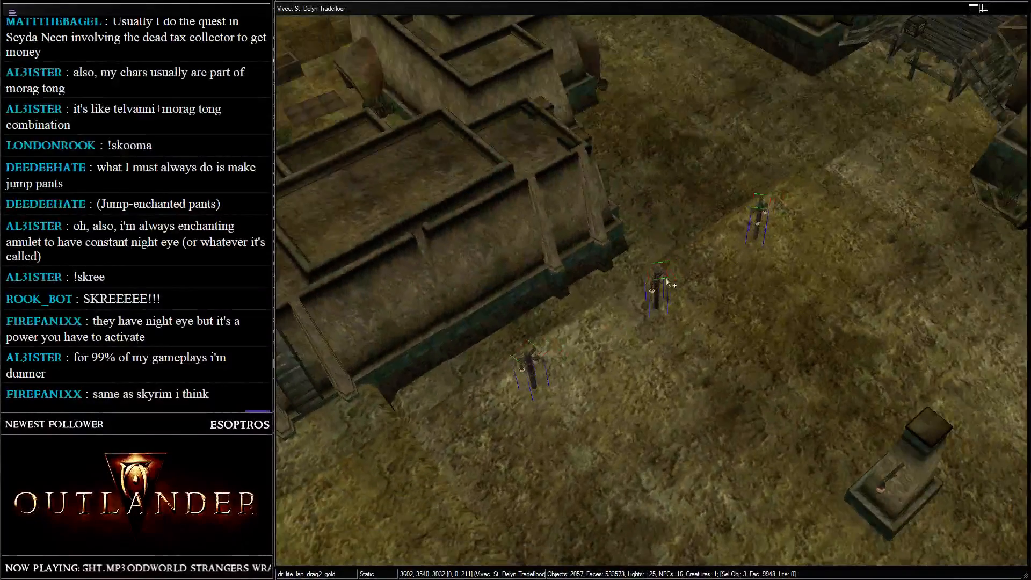
pyautogui.moveTo(657, 276); pyautogui.dragTo(615, 276, button='right')
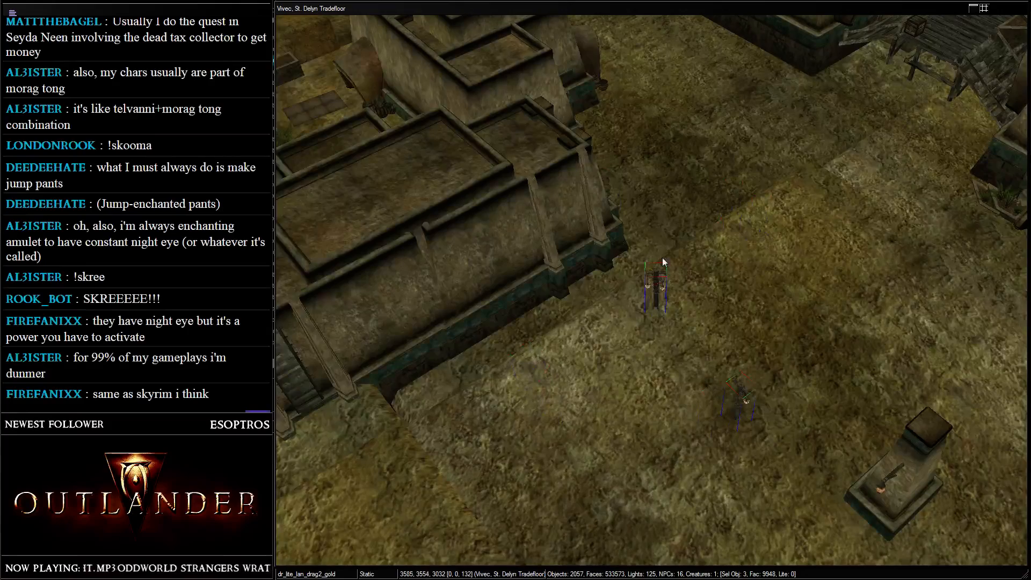
# - Place two lantern posts along the curved wall, at about 2527, 4255 turned to 335 degrees and about 2690, 4346 turned to 132 degrees
pyautogui.keyDown('shift'); pyautogui.moveTo(663, 261); pyautogui.dragTo(733, 228, button='middle'); pyautogui.keyUp('shift')
pyautogui.click(735, 230)
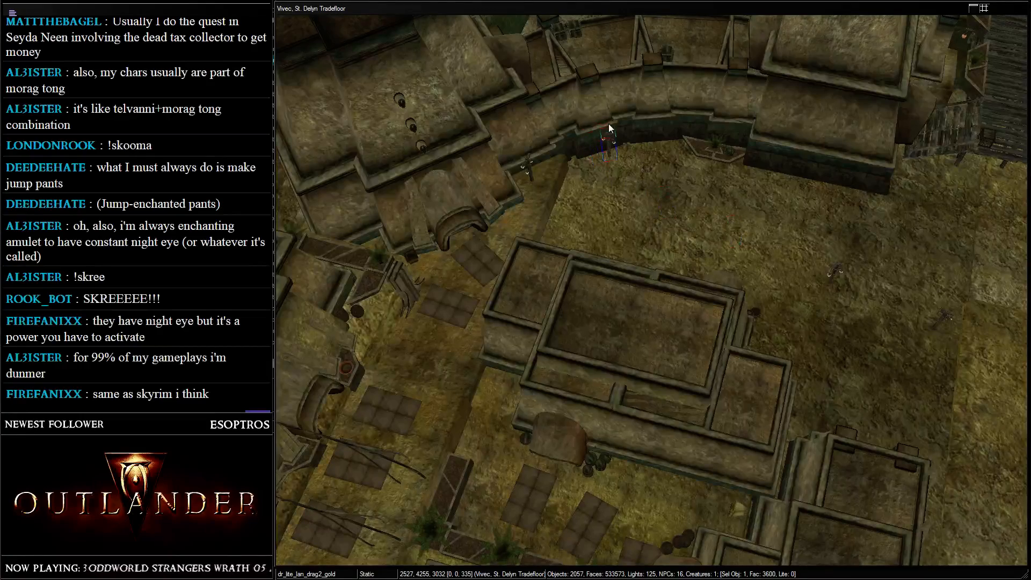
pyautogui.keyDown('shift'); pyautogui.moveTo(608, 124); pyautogui.dragTo(802, 171, button='middle'); pyautogui.keyUp('shift')
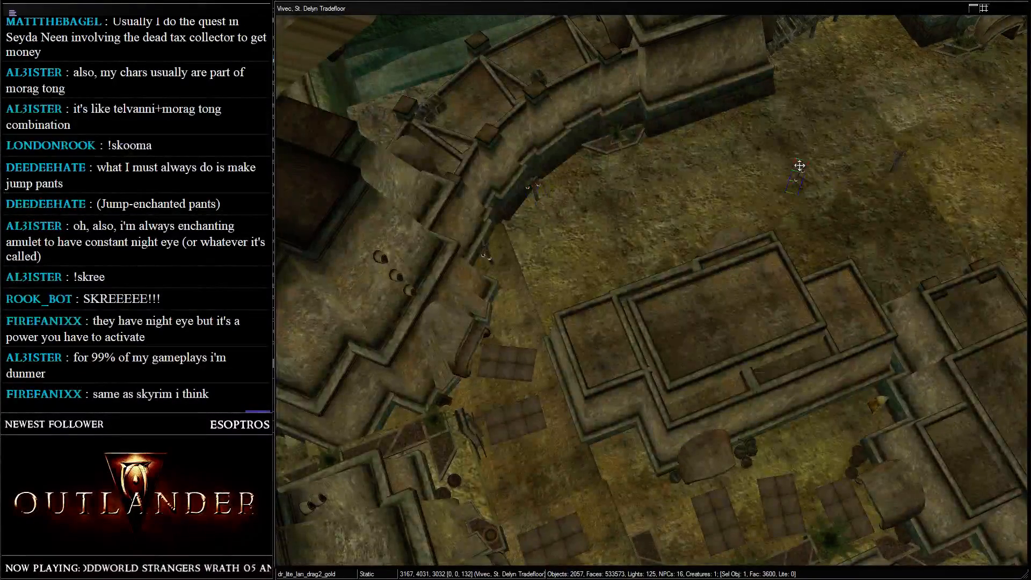
pyautogui.moveTo(799, 165); pyautogui.dragTo(576, 131)
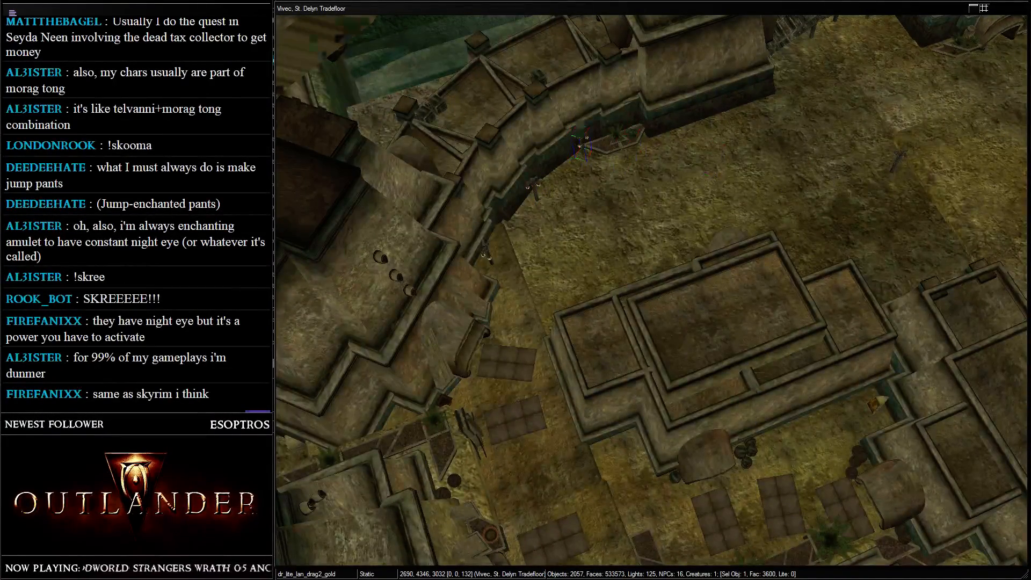
pyautogui.press('a')
# - Place the last single-lamp post beyond the flower bed at about 2876, 4354, 3000, turned to 47 degrees
pyautogui.keyDown('shift'); pyautogui.moveTo(580, 137); pyautogui.dragTo(820, 217, button='middle'); pyautogui.keyUp('shift')
pyautogui.click(917, 256)
pyautogui.press('Delete')
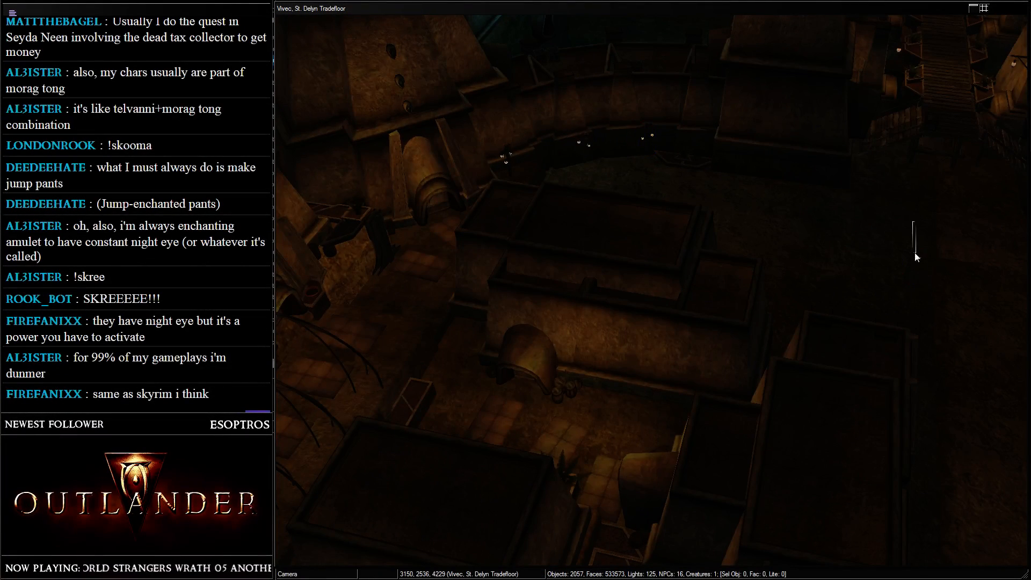
pyautogui.click(907, 260)
pyautogui.hotkey('ctrl', 'z')
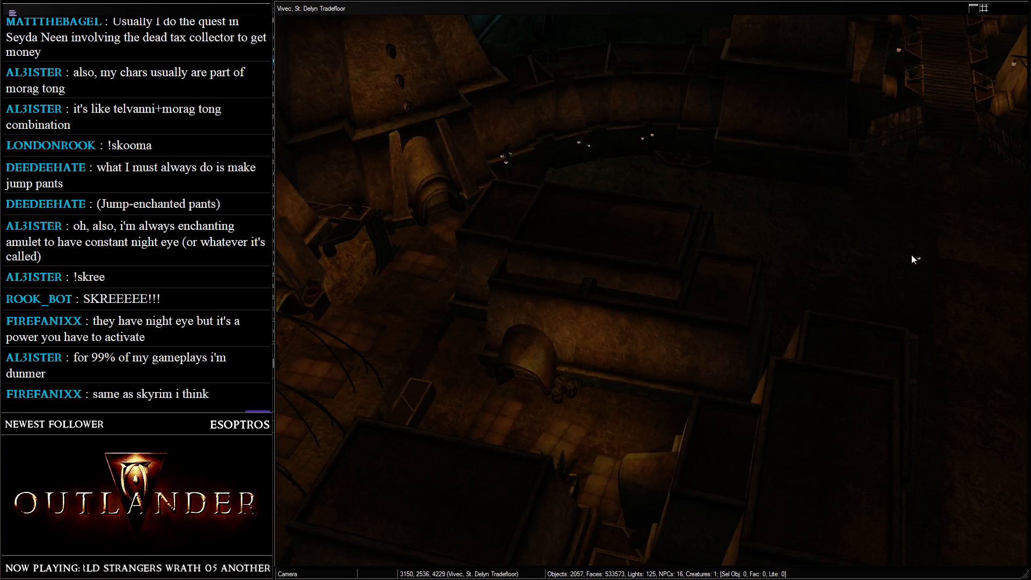
pyautogui.moveTo(737, 112); pyautogui.dragTo(738, 114)
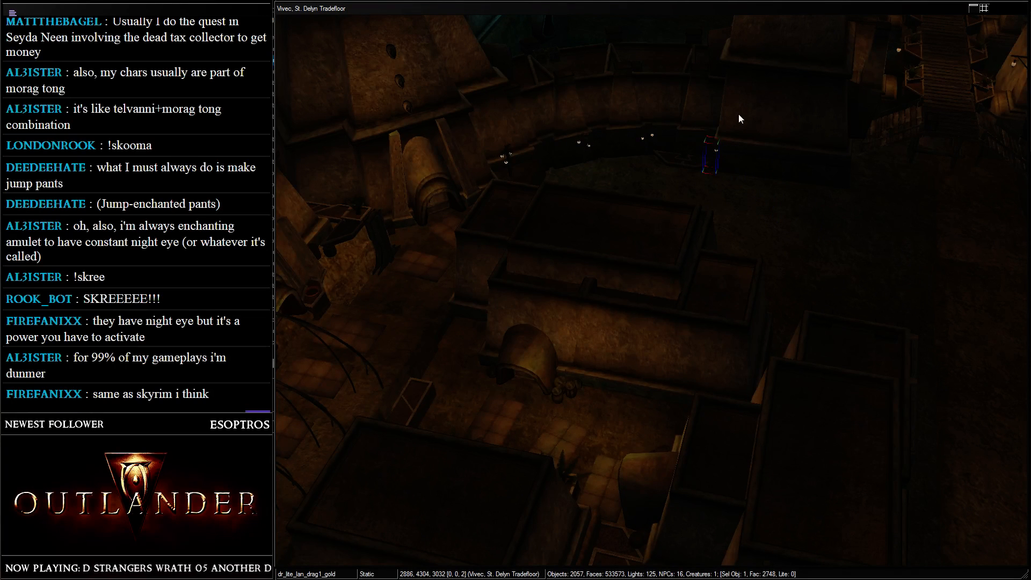
pyautogui.moveTo(739, 113); pyautogui.dragTo(677, 198, button='middle')
pyautogui.scroll(2, 677, 197)
pyautogui.scroll(3, 677, 198)
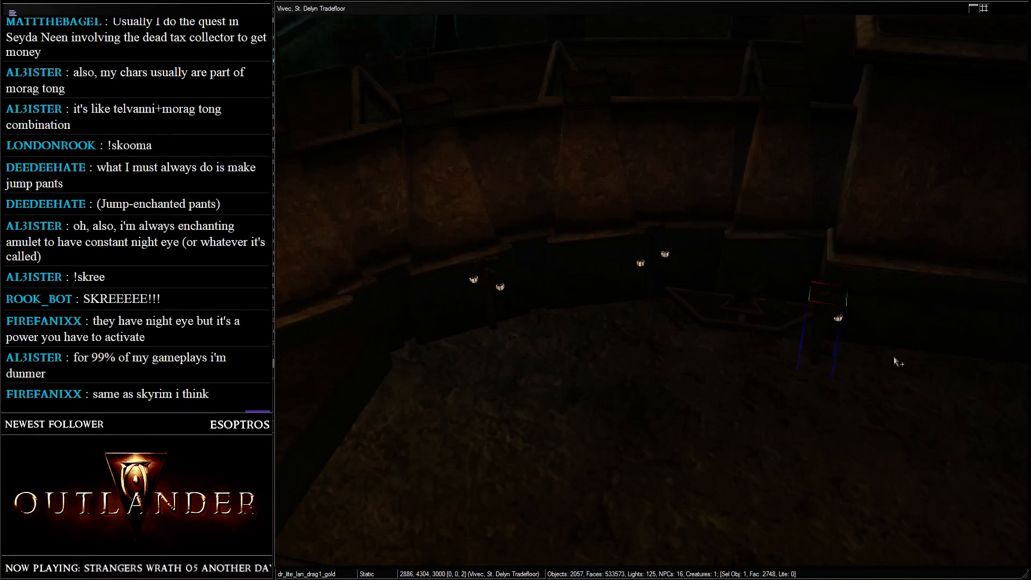
pyautogui.moveTo(897, 361); pyautogui.dragTo(654, 343, button='right')
pyautogui.moveTo(817, 335); pyautogui.dragTo(815, 315)
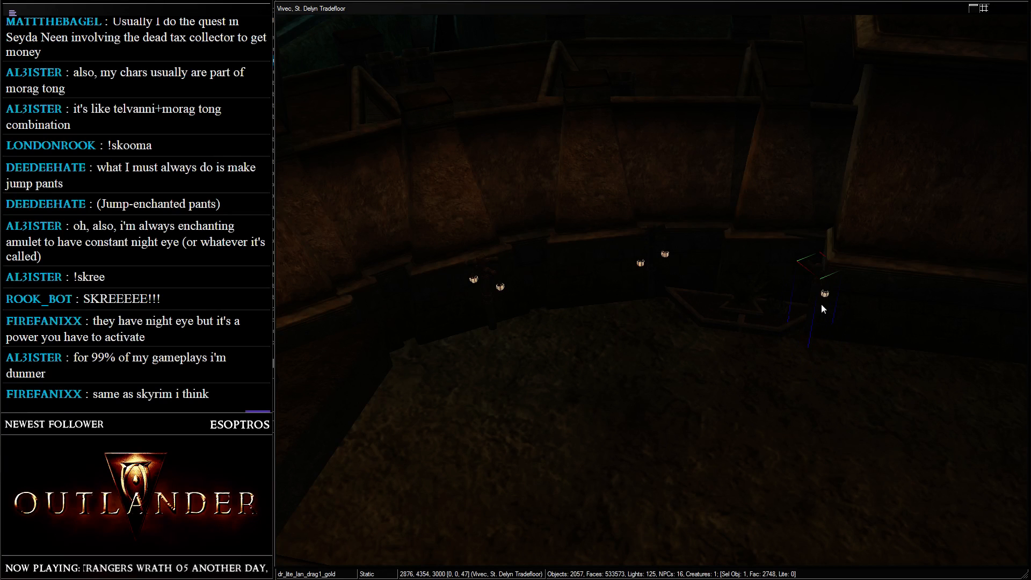
# - Drop the two double-lamp posts along the curved wall to the ground at height 3000
pyautogui.keyDown('shift'); pyautogui.moveTo(821, 304); pyautogui.dragTo(669, 219, button='middle'); pyautogui.keyUp('shift')
pyautogui.moveTo(704, 220); pyautogui.dragTo(754, 189, button='middle')
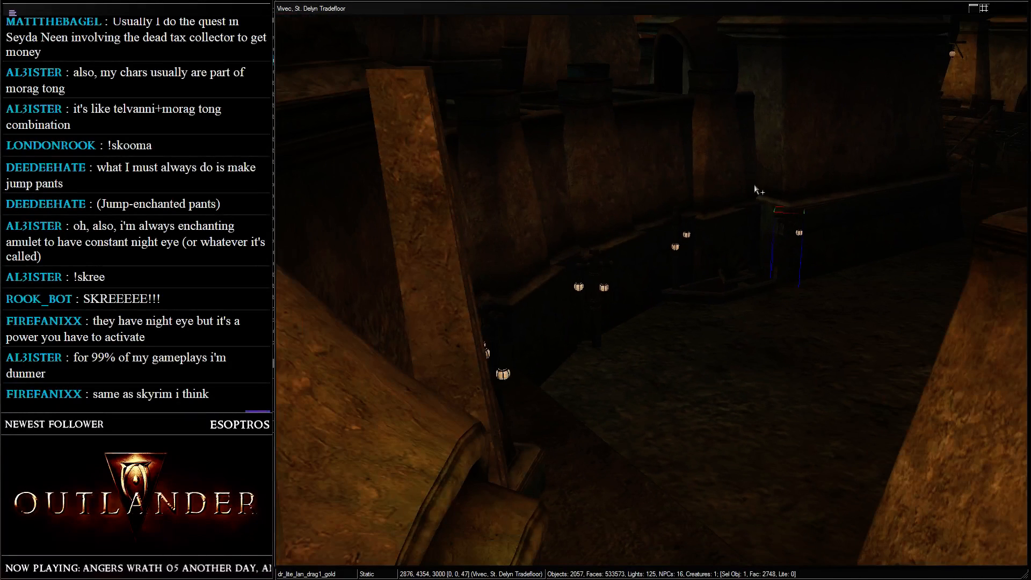
pyautogui.scroll(3, 728, 257)
pyautogui.click(691, 214)
pyautogui.press('f')
pyautogui.moveTo(691, 214); pyautogui.dragTo(584, 249, button='middle')
pyautogui.click(570, 264)
pyautogui.press('f')
pyautogui.press('a')
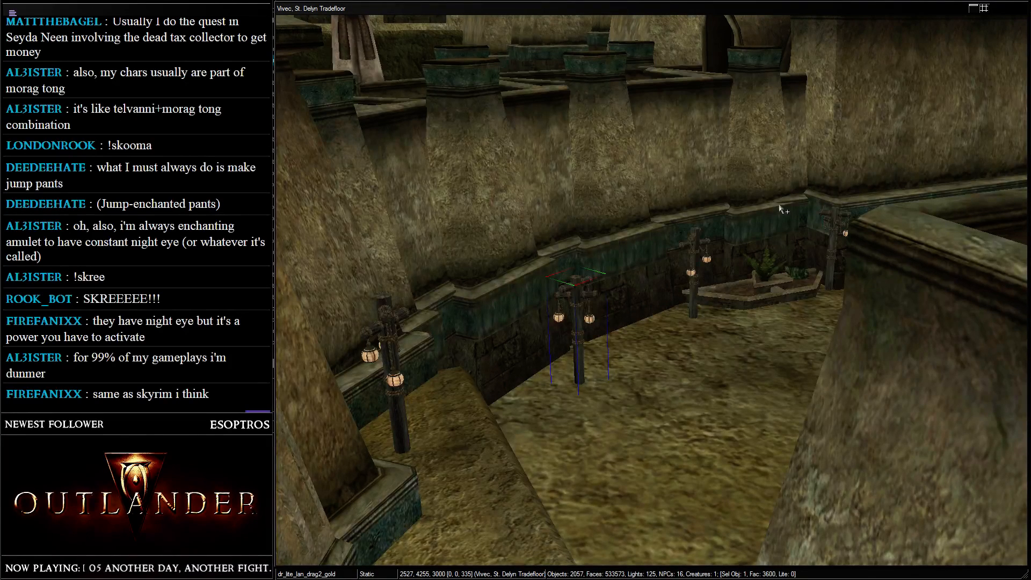
# - Shift the middle lantern post closer to the curved wall, at about 2512, 4281, and save the plugin
pyautogui.keyDown('shift'); pyautogui.moveTo(794, 154); pyautogui.dragTo(709, 282, button='middle'); pyautogui.keyUp('shift')
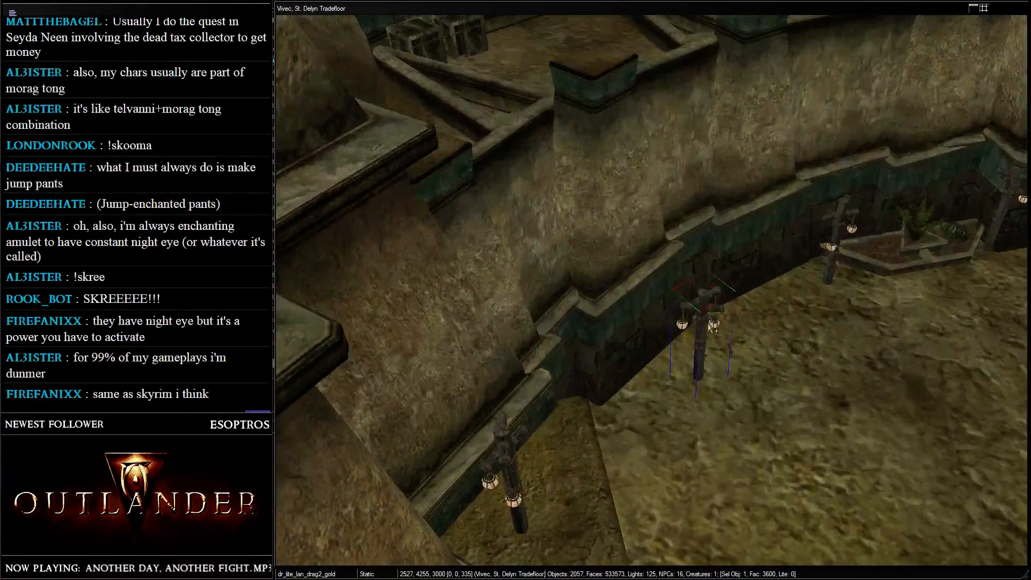
pyautogui.moveTo(704, 322); pyautogui.dragTo(671, 290)
pyautogui.scroll(-3, 672, 290)
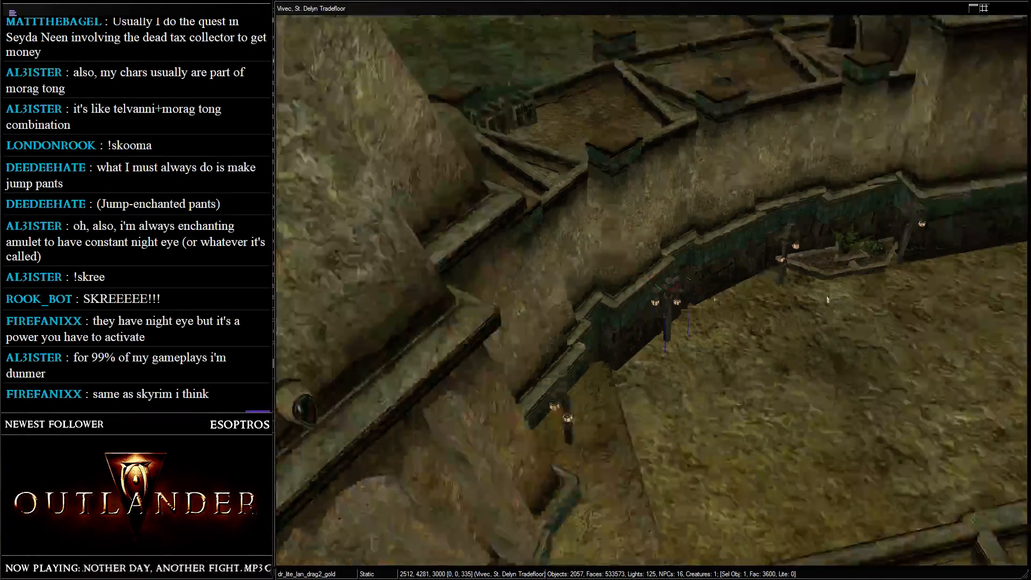
pyautogui.keyDown('shift'); pyautogui.moveTo(828, 299); pyautogui.dragTo(575, 263, button='middle'); pyautogui.keyUp('shift')
pyautogui.hotkey('ctrl', 's')
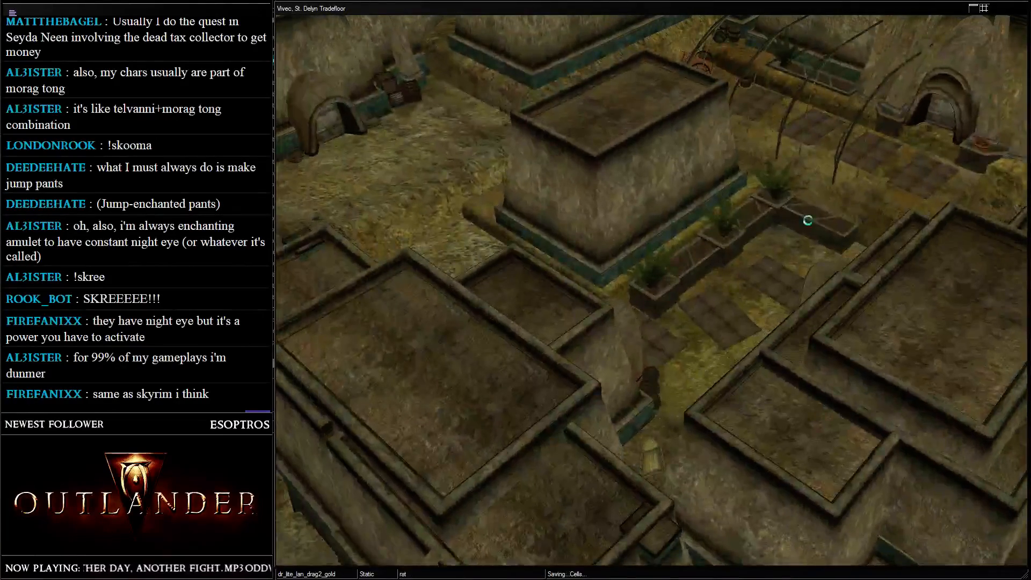
# - Duplicate the three multi-lamp posts along the curved wall and move the copies onto the open plaza
pyautogui.scroll(-3, 808, 220)
pyautogui.moveTo(807, 221); pyautogui.dragTo(715, 204, button='middle')
pyautogui.scroll(2, 749, 268)
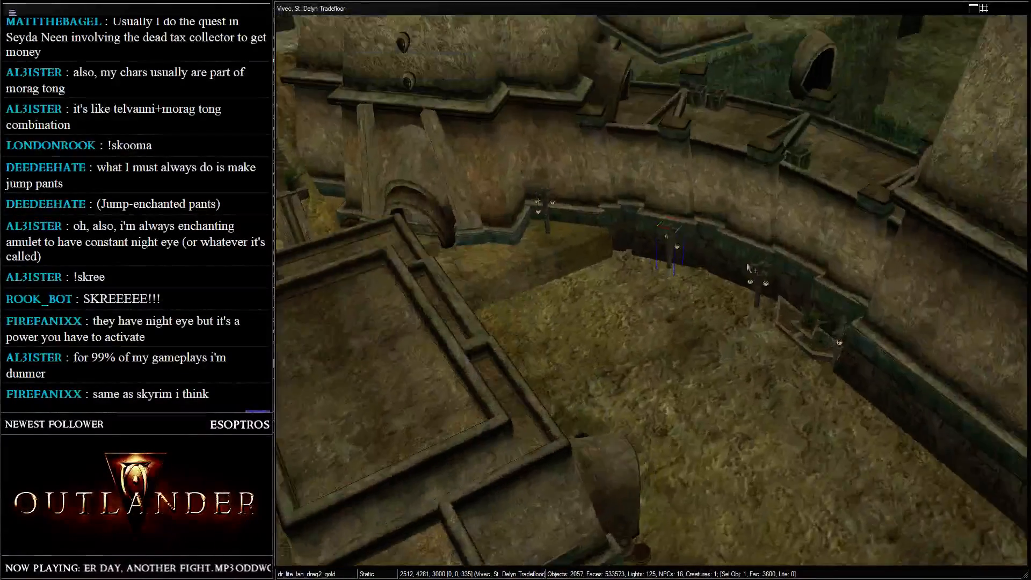
pyautogui.scroll(3, 748, 267)
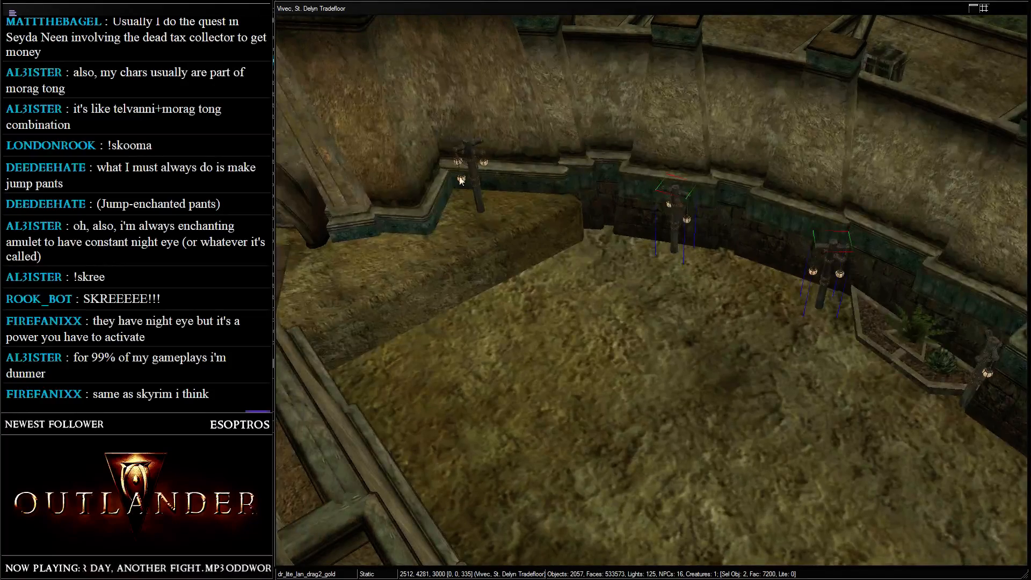
pyautogui.hotkey('ctrl', 'd')
pyautogui.moveTo(476, 162); pyautogui.dragTo(473, 395)
# - Move the duplicated post with the most lamps beside the long building's canopied entrance, at about 2570, 3456, 3036
pyautogui.scroll(-3, 473, 394)
pyautogui.moveTo(472, 395); pyautogui.dragTo(663, 268, button='middle')
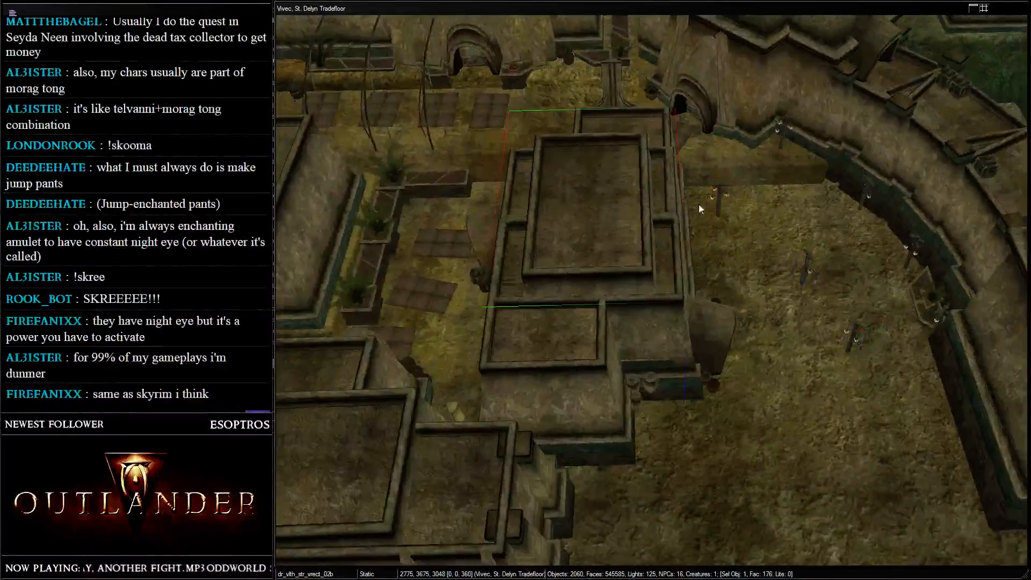
pyautogui.click(724, 187)
pyautogui.moveTo(720, 183); pyautogui.dragTo(434, 274)
pyautogui.moveTo(435, 274); pyautogui.dragTo(638, 353, button='middle')
pyautogui.scroll(3, 620, 263)
pyautogui.moveTo(623, 363); pyautogui.dragTo(668, 202)
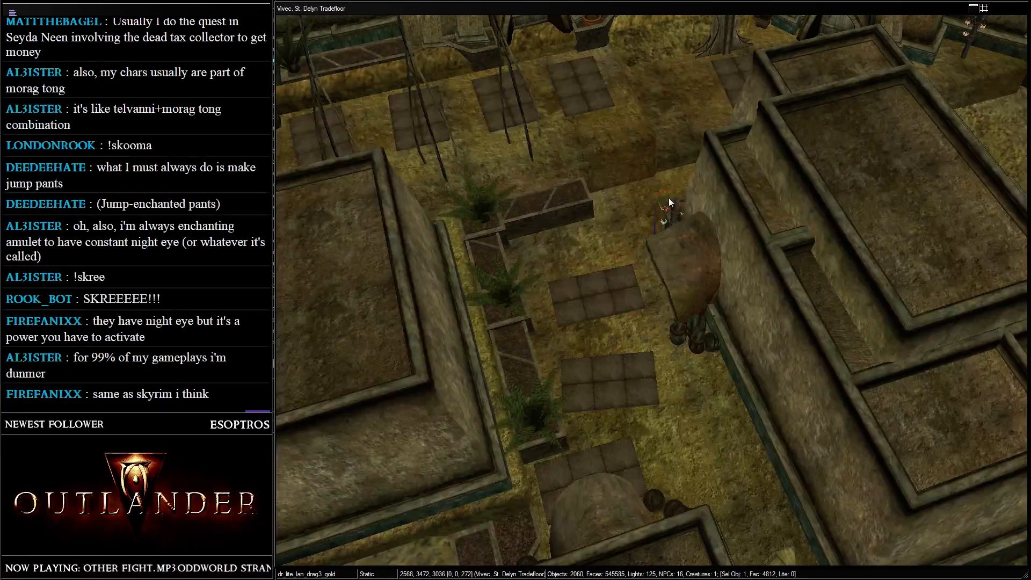
pyautogui.scroll(-3, 659, 204)
pyautogui.press('a')
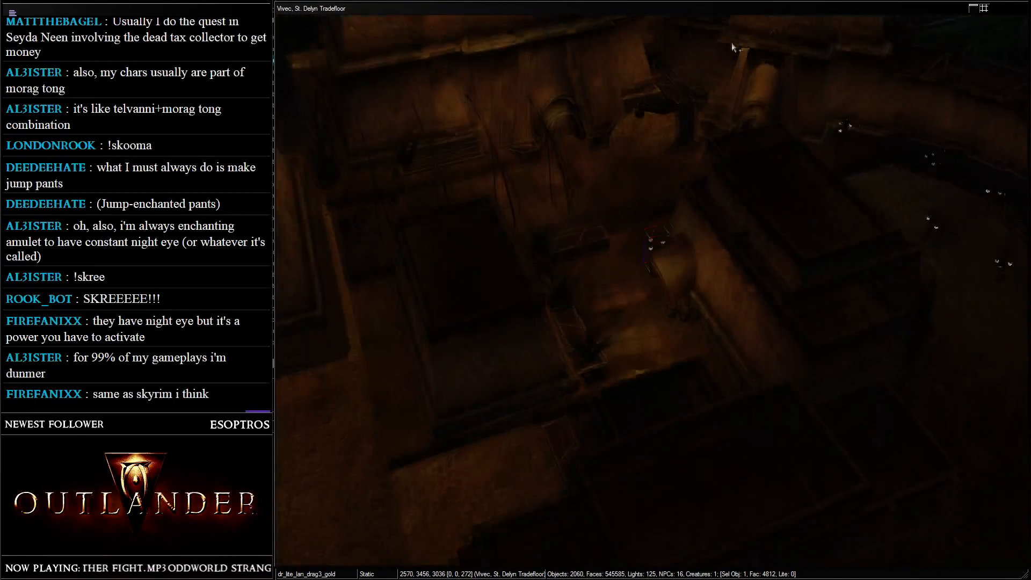
# - Move the two double-lamp copies closer to the raised ledge, at about 2577, 4037 and 2756, 4103
pyautogui.moveTo(804, 209); pyautogui.dragTo(832, 194, button='middle')
pyautogui.click(810, 192)
pyautogui.press('d')
pyautogui.click(774, 242)
pyautogui.moveTo(773, 241); pyautogui.dragTo(693, 252, button='middle')
pyautogui.click(700, 221)
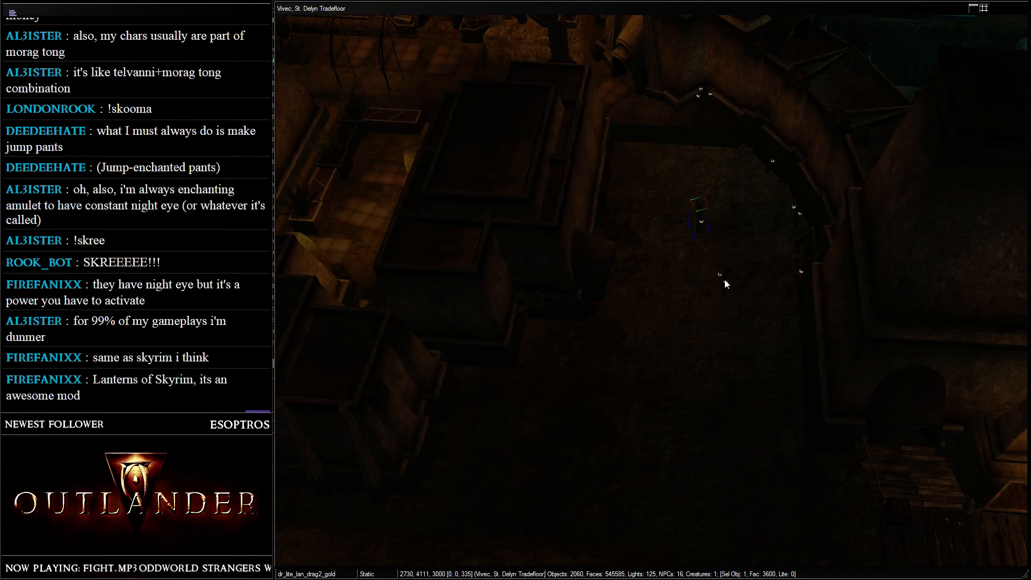
pyautogui.moveTo(720, 220); pyautogui.dragTo(685, 129)
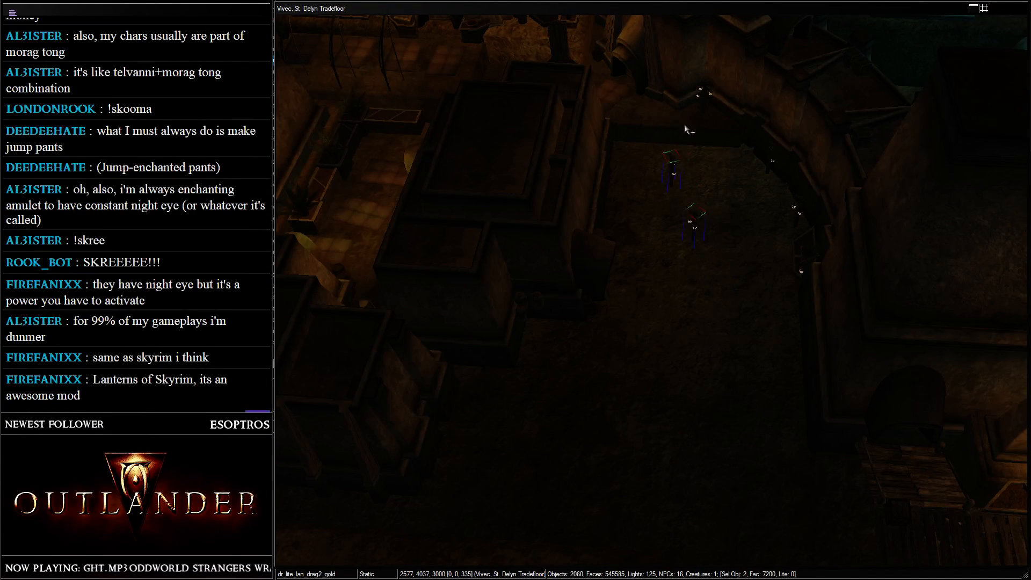
pyautogui.moveTo(743, 294); pyautogui.dragTo(673, 140)
# - Lay copies of the practice mat between the lantern posts and curved wall, one at about 2657, 4194, 2953 turned to 44 degrees
pyautogui.hotkey('ctrl', 'd')
pyautogui.moveTo(673, 139); pyautogui.dragTo(672, 143, button='right')
pyautogui.moveTo(664, 132); pyautogui.dragTo(700, 151)
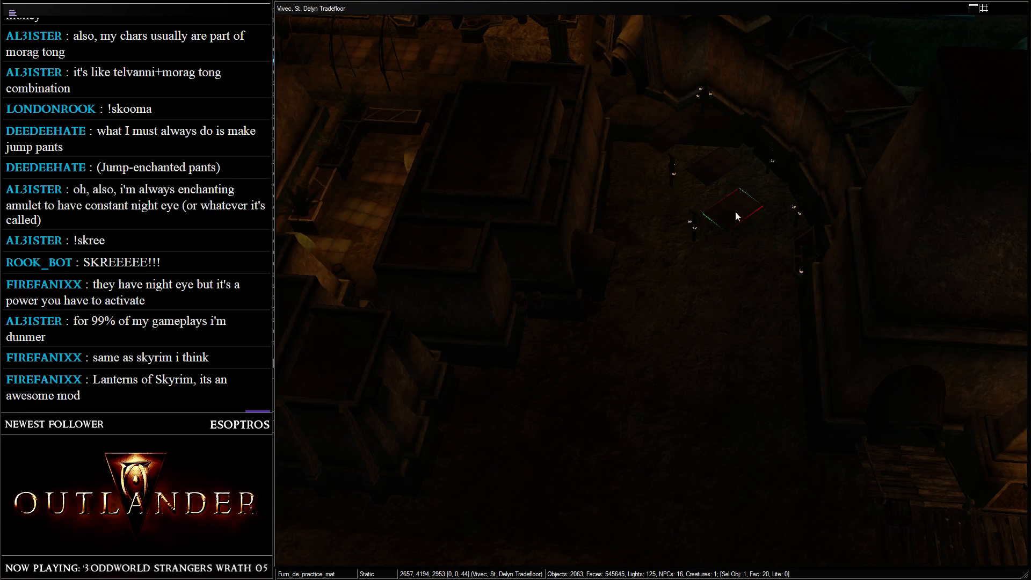
pyautogui.moveTo(613, 171); pyautogui.dragTo(671, 252)
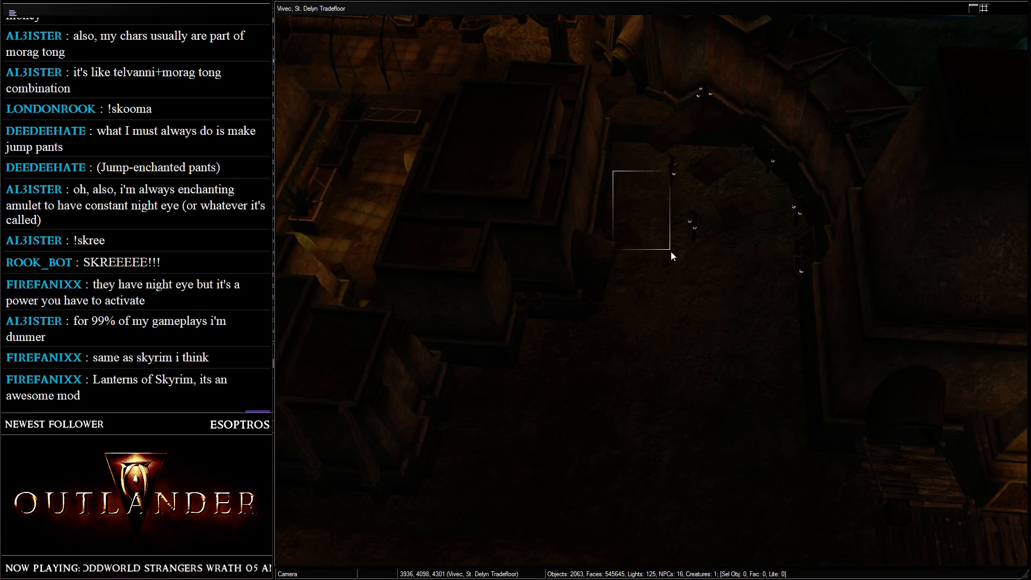
# - Lay four more practice mat copies across the plaza, including one near the building's canopy at about 2908, 3980, turned to 358 degrees
pyautogui.click(744, 206)
pyautogui.moveTo(745, 266); pyautogui.dragTo(745, 285)
pyautogui.moveTo(746, 286); pyautogui.dragTo(666, 286, button='right')
pyautogui.moveTo(746, 274); pyautogui.dragTo(644, 280)
pyautogui.hotkey('ctrl', 'd')
pyautogui.hotkey('ctrl', 'd')
pyautogui.hotkey('ctrl', 'd')
pyautogui.moveTo(643, 279); pyautogui.dragTo(785, 301, button='right')
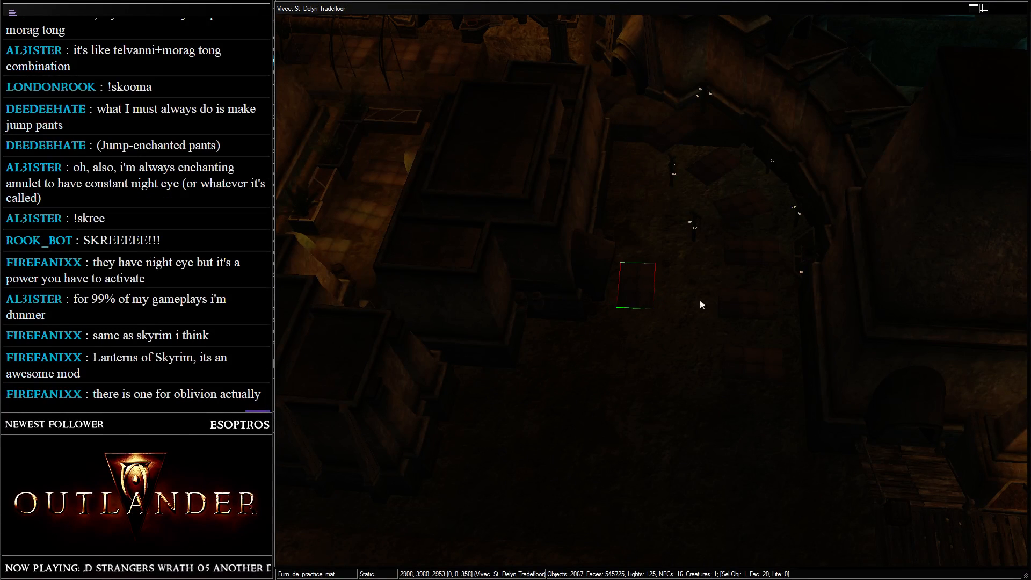
# - Duplicate the mat near the canopy and place the copy beside it at about 2901, 4071, turned to 1 degree
pyautogui.moveTo(682, 292); pyautogui.dragTo(645, 289)
pyautogui.click(640, 289)
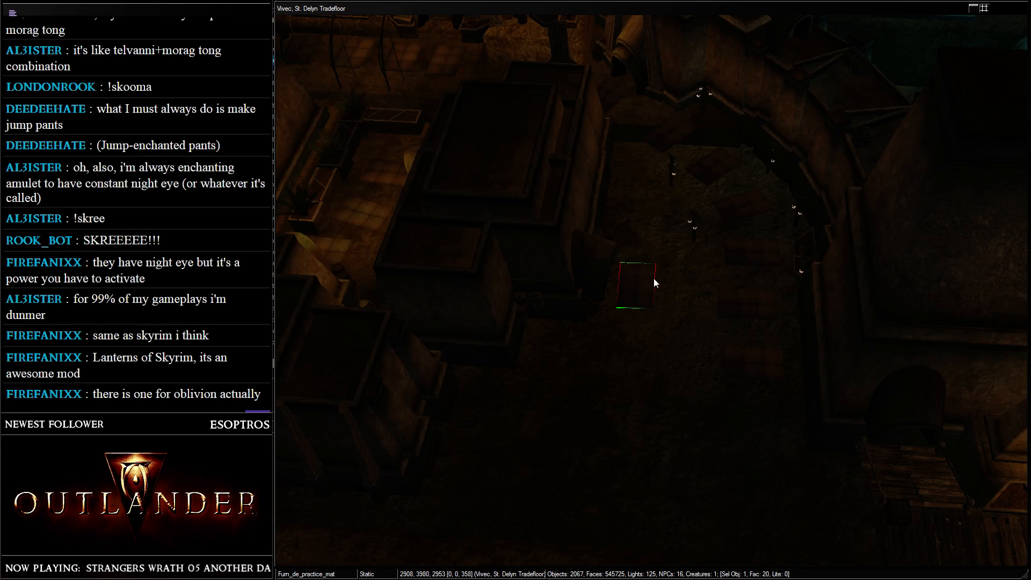
pyautogui.hotkey('ctrl', 'd')
pyautogui.moveTo(647, 281); pyautogui.dragTo(679, 293)
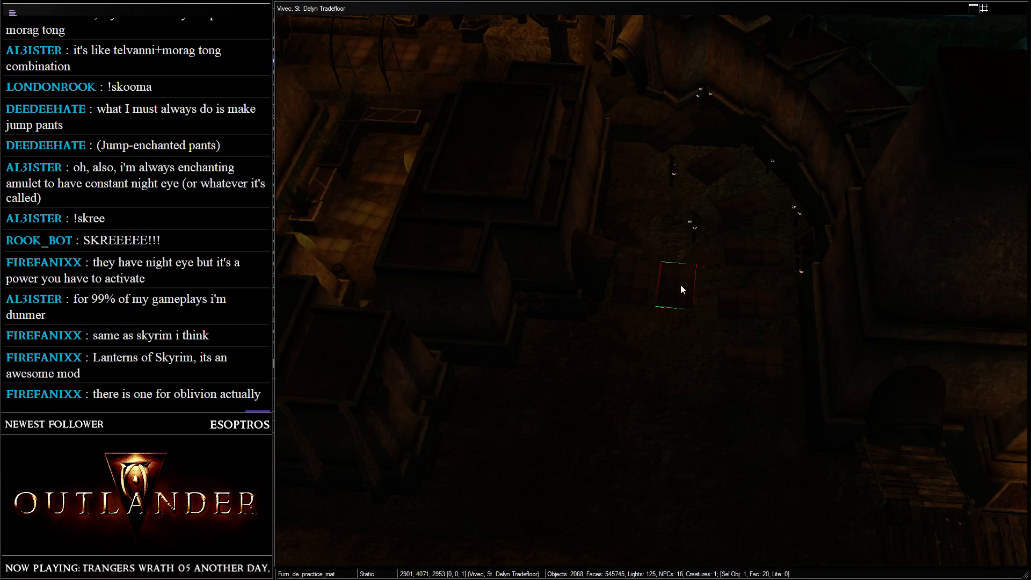
# - Try a copy of the double-lamp post at the plaza's far end, at about 2442, 3920, 3000, turned to 46 degrees
pyautogui.moveTo(680, 289); pyautogui.dragTo(610, 248, button='middle')
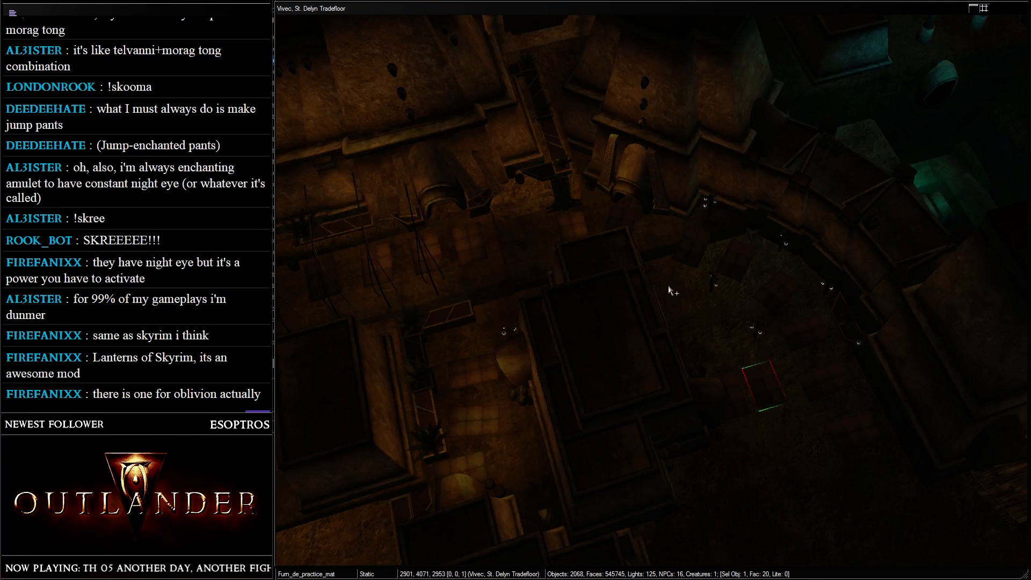
pyautogui.keyDown('shift'); pyautogui.moveTo(813, 332); pyautogui.dragTo(598, 359, button='middle'); pyautogui.keyUp('shift')
pyautogui.scroll(2, 599, 360)
pyautogui.moveTo(791, 283); pyautogui.dragTo(672, 298, button='middle')
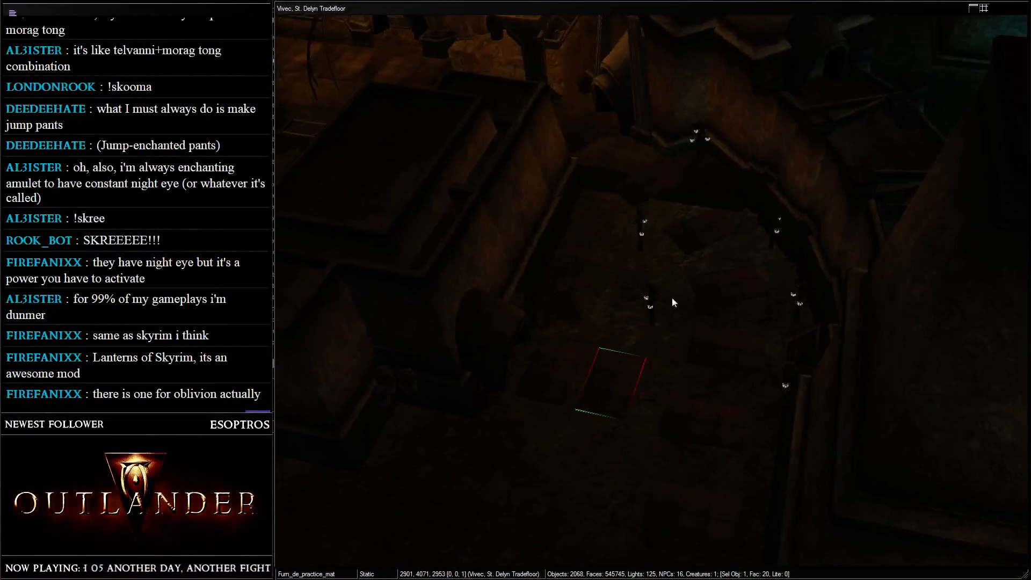
pyautogui.scroll(3, 672, 298)
pyautogui.click(644, 287)
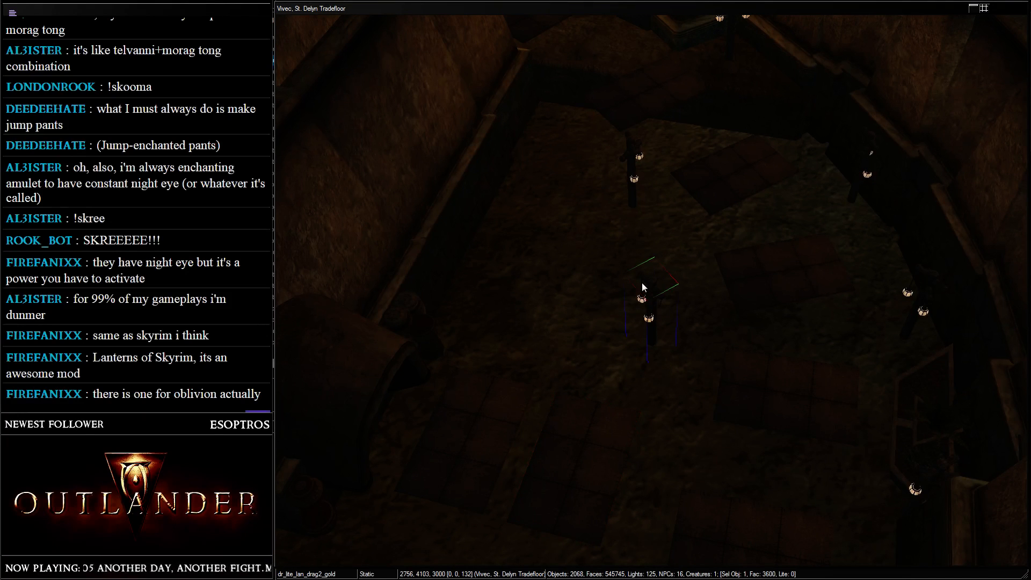
pyautogui.hotkey('ctrl', 'd')
pyautogui.moveTo(655, 291); pyautogui.dragTo(566, 32)
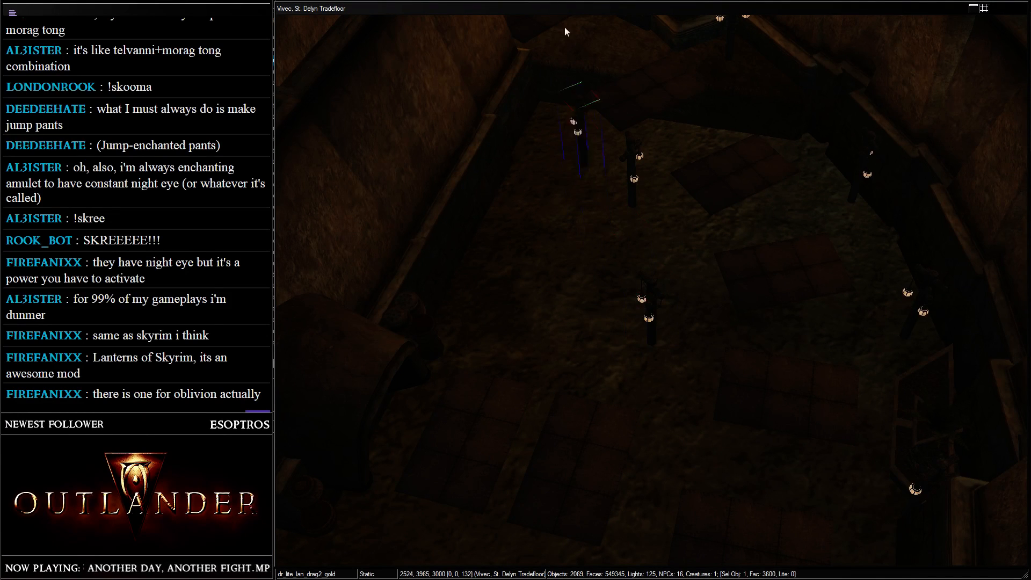
pyautogui.moveTo(664, 106); pyautogui.dragTo(724, 113, button='right')
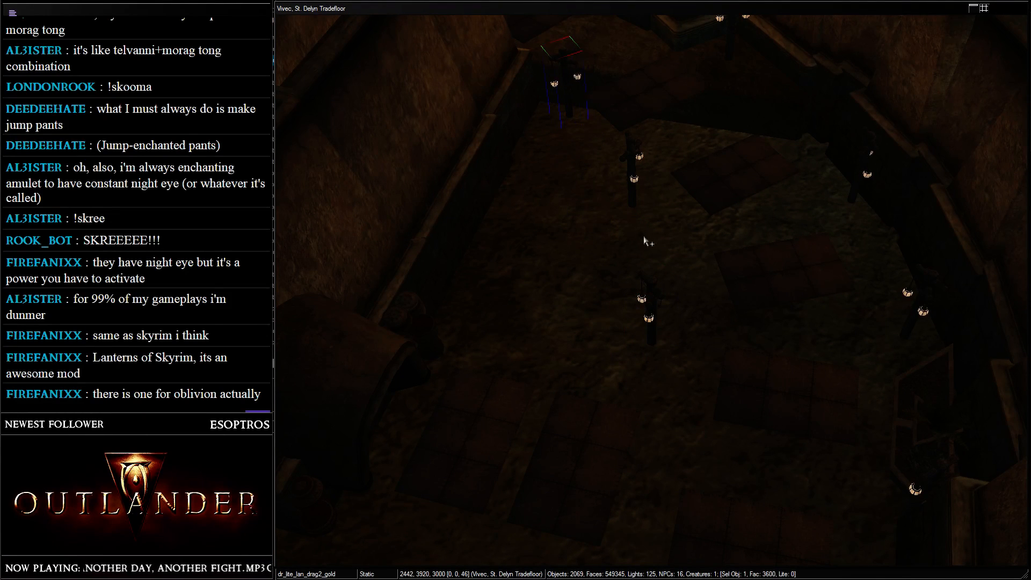
# - Duplicate the single-lamp post by the wall planter and place the copy at the plaza's far end, about 2440, 3900, 3000, turned to 214 degrees
pyautogui.click(915, 490)
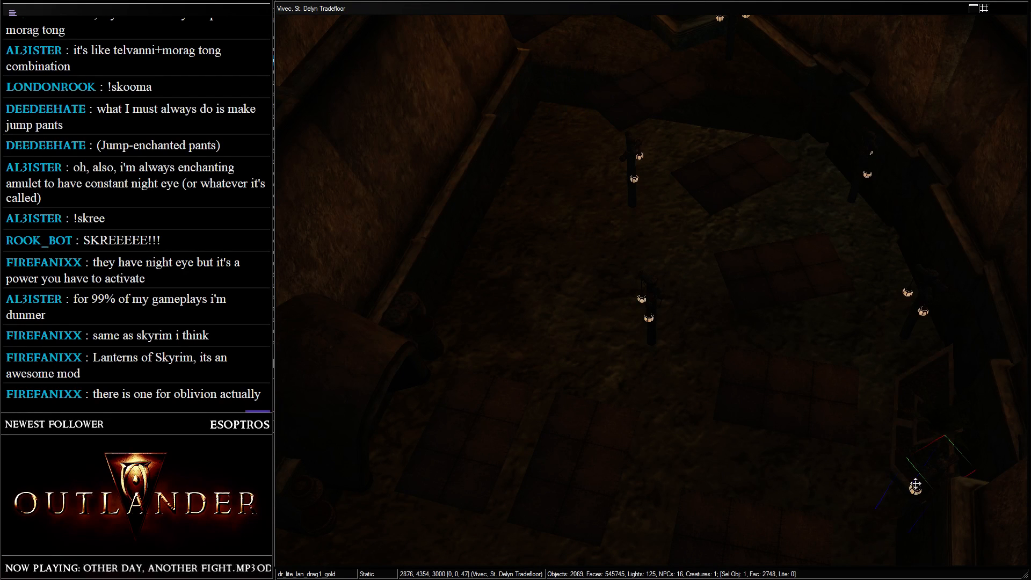
pyautogui.hotkey('ctrl', 'd')
pyautogui.moveTo(915, 483); pyautogui.dragTo(575, 11)
pyautogui.moveTo(675, 259); pyautogui.dragTo(563, 106, button='right')
pyautogui.moveTo(782, 214); pyautogui.dragTo(16, 90, button='right')
pyautogui.moveTo(622, 135); pyautogui.dragTo(542, 65)
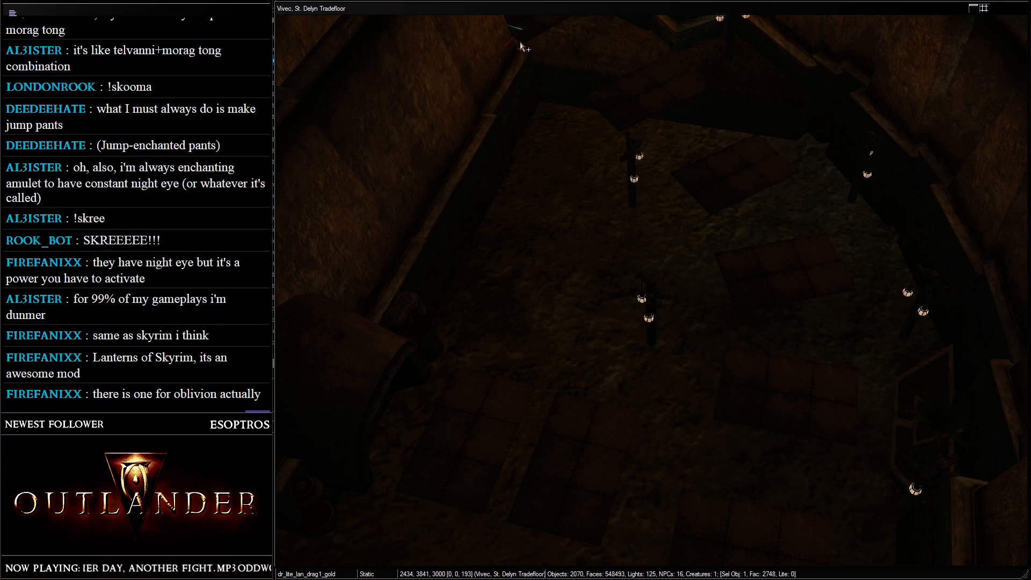
pyautogui.hotkey('ctrl', 'z')
pyautogui.moveTo(627, 139); pyautogui.dragTo(556, 57)
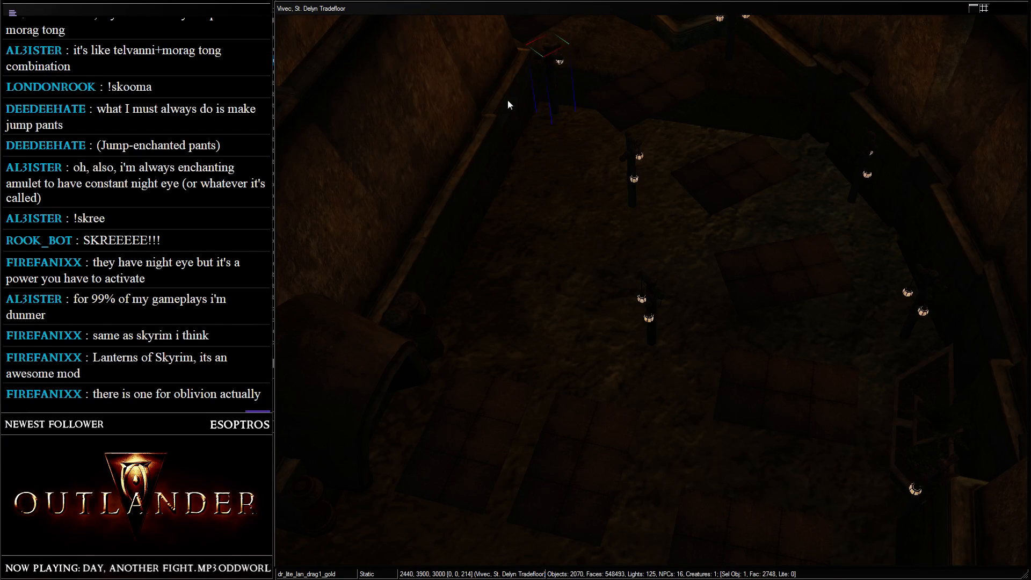
# - Brighten the cell view and place a copy of the plaza's foundation block at about 2467, 4113, 2654
pyautogui.scroll(-3, 550, 192)
pyautogui.click(588, 227)
pyautogui.scroll(-3, 610, 241)
pyautogui.press('a')
pyautogui.scroll(3, 660, 255)
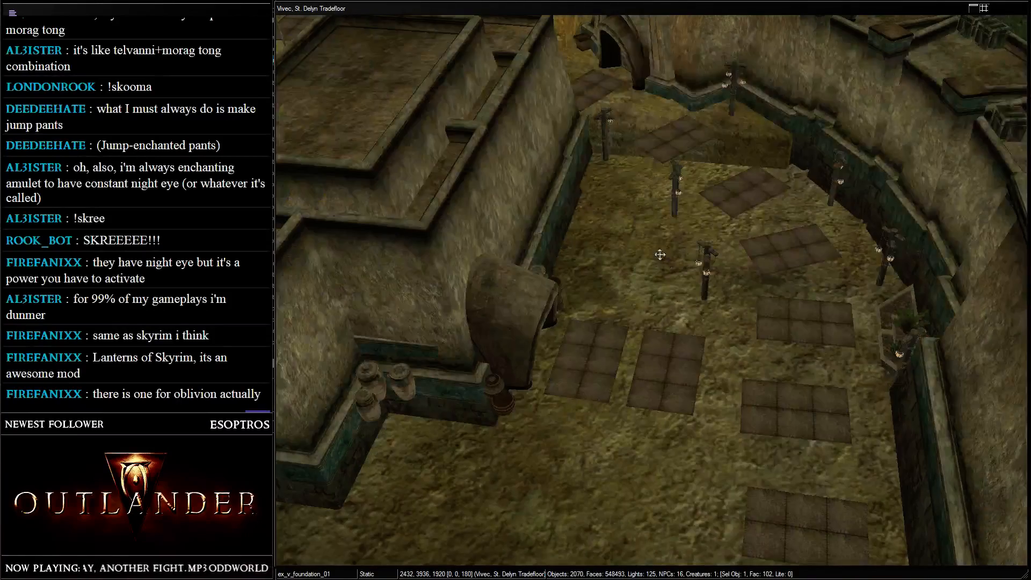
pyautogui.scroll(-4, 651, 240)
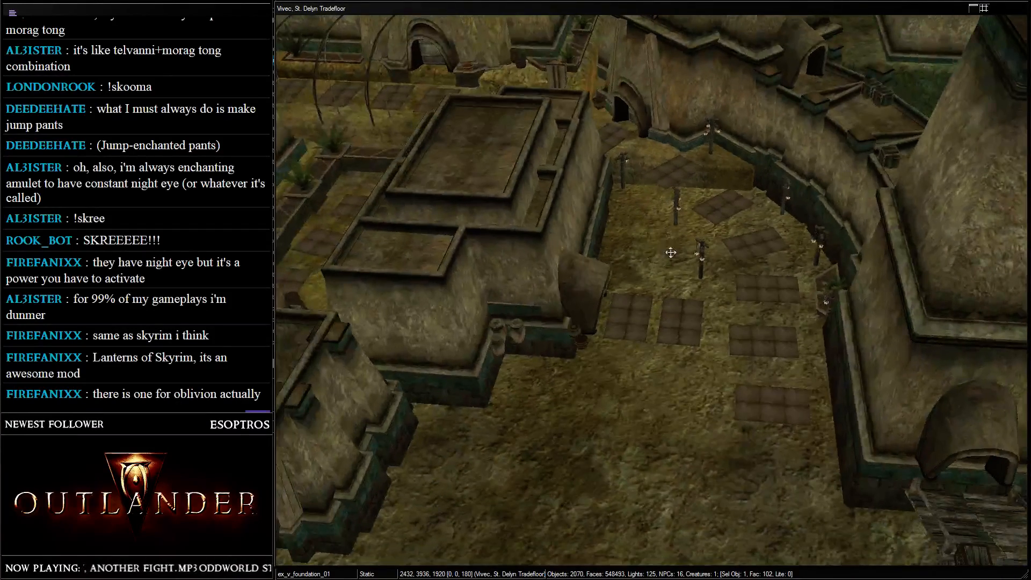
pyautogui.hotkey('ctrl', 'v')
pyautogui.hotkey('ctrl', 'z')
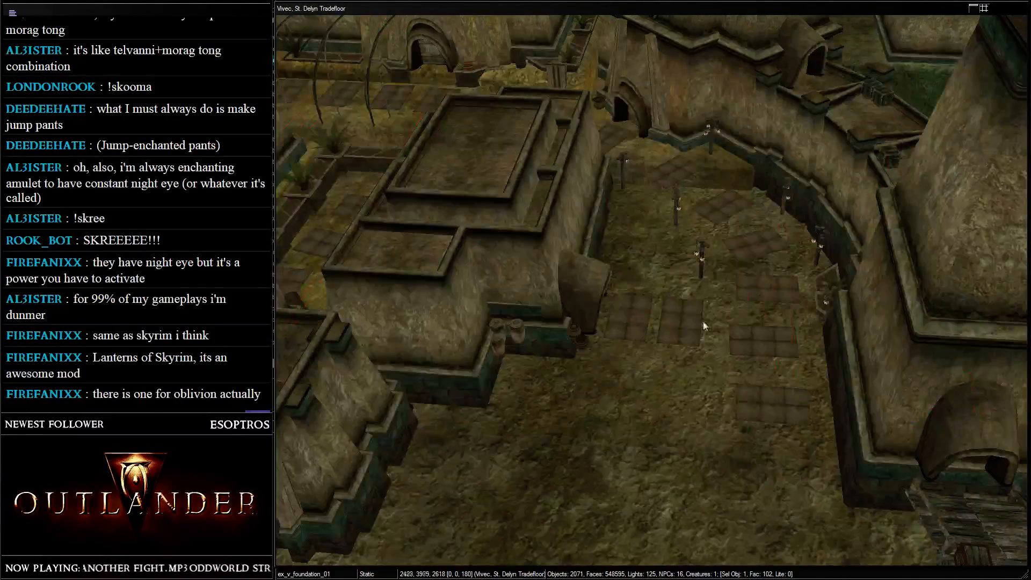
pyautogui.moveTo(704, 322); pyautogui.dragTo(759, 358)
pyautogui.moveTo(758, 358); pyautogui.dragTo(735, 406, button='middle')
pyautogui.scroll(5, 756, 264)
pyautogui.moveTo(756, 264); pyautogui.dragTo(800, 280)
pyautogui.moveTo(801, 276); pyautogui.dragTo(895, 93, button='middle')
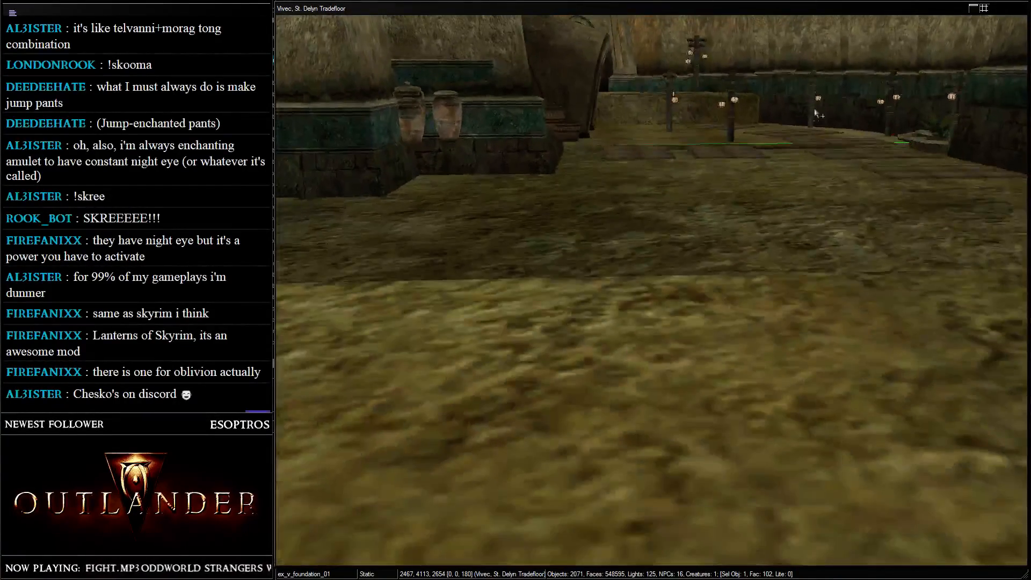
# - Duplicate the raised foundation block and place the second copy beside it at about 3094, 4136, 2654
pyautogui.keyDown('shift'); pyautogui.moveTo(815, 113); pyautogui.dragTo(665, 285, button='middle'); pyautogui.keyUp('shift')
pyautogui.hotkey('ctrl', 'd')
pyautogui.moveTo(701, 144); pyautogui.dragTo(607, 360)
pyautogui.keyDown('shift'); pyautogui.moveTo(607, 360); pyautogui.dragTo(699, 226, button='middle'); pyautogui.keyUp('shift')
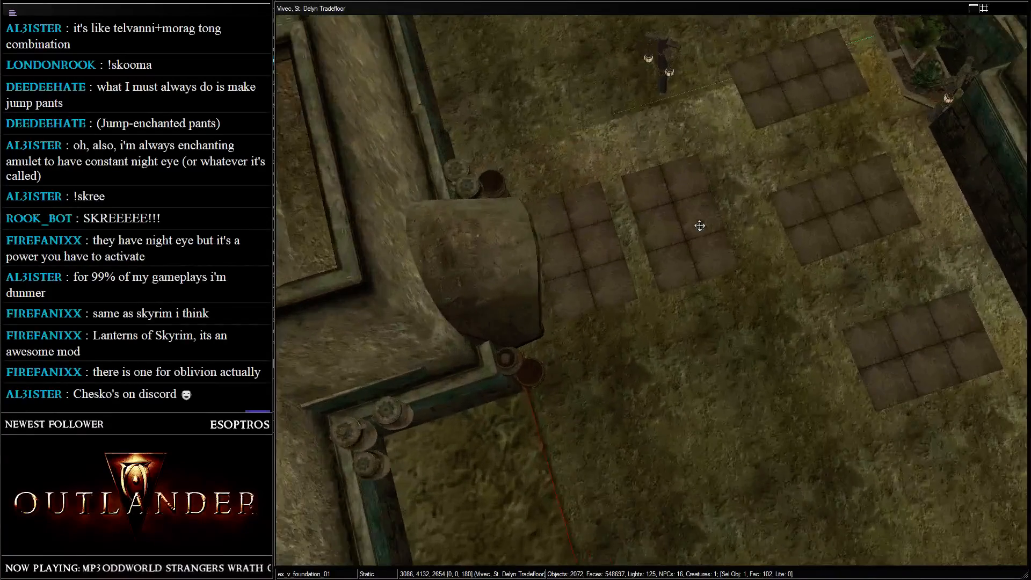
pyautogui.moveTo(699, 116); pyautogui.dragTo(706, 127)
pyautogui.scroll(-5, 706, 127)
pyautogui.keyDown('shift'); pyautogui.moveTo(706, 127); pyautogui.dragTo(665, 175, button='middle'); pyautogui.keyUp('shift')
pyautogui.scroll(5, 666, 175)
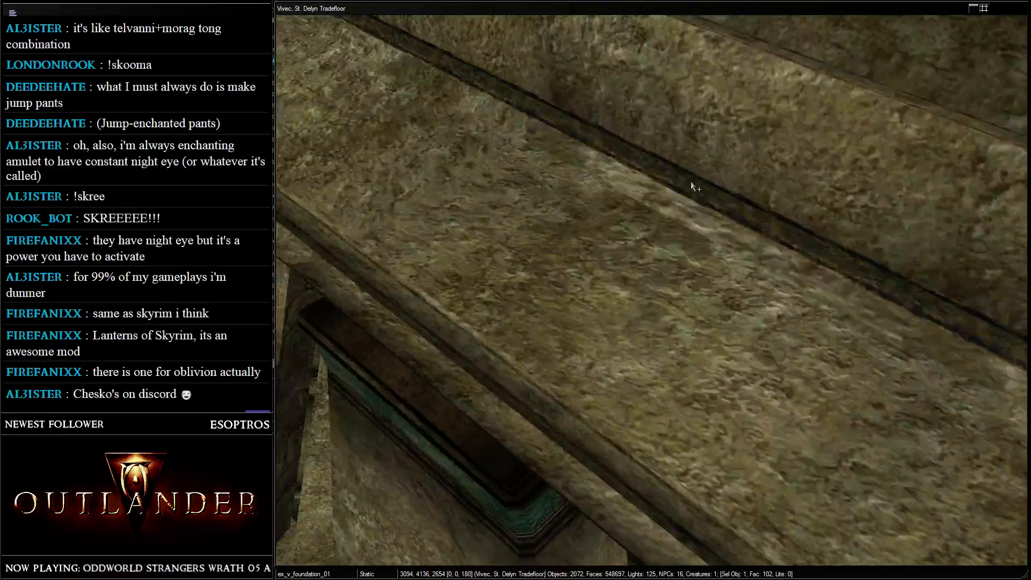
pyautogui.scroll(-8, 685, 207)
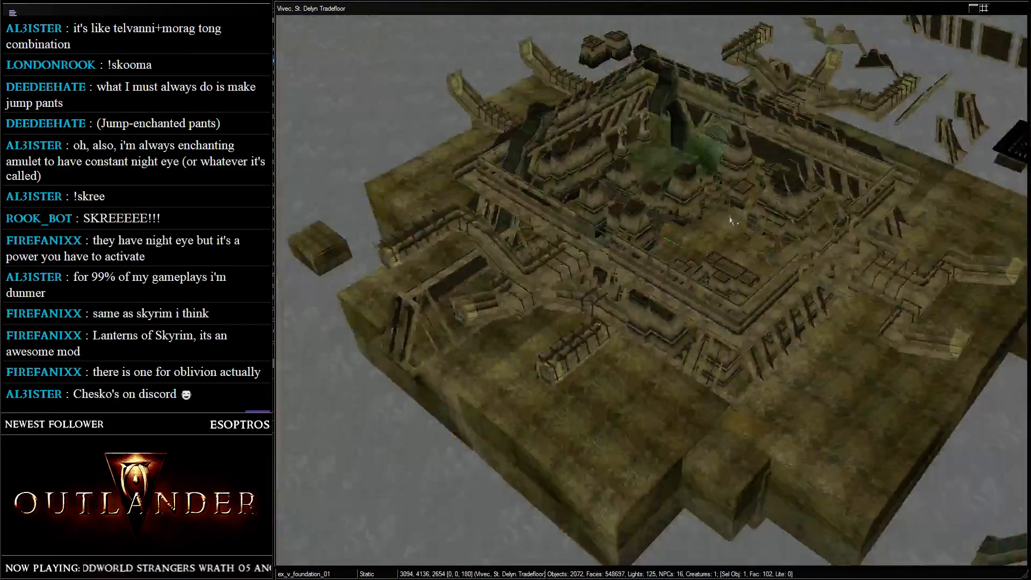
# - Save the plugin with the two new foundation copies
pyautogui.moveTo(685, 206); pyautogui.dragTo(940, 43, button='middle')
pyautogui.press('a')
pyautogui.moveTo(446, 259); pyautogui.dragTo(607, 210, button='middle')
pyautogui.press('a')
pyautogui.hotkey('ctrl', 's')
# - Cut the colony ladder from the detached building group at about -5413, 4573, 2811
pyautogui.click(634, 178)
pyautogui.keyDown('shift'); pyautogui.moveTo(634, 177); pyautogui.dragTo(686, 229, button='middle'); pyautogui.keyUp('shift')
pyautogui.scroll(6, 685, 230)
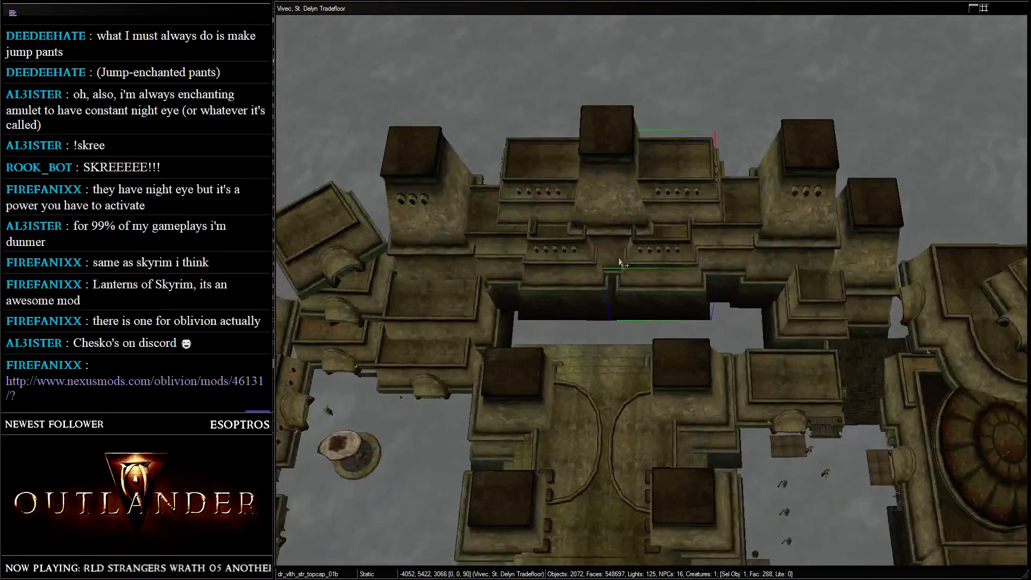
pyautogui.moveTo(490, 114); pyautogui.dragTo(719, 124)
pyautogui.hotkey('ctrl', 'z')
pyautogui.scroll(-2, 719, 125)
pyautogui.moveTo(591, 226); pyautogui.dragTo(687, 186, button='middle')
pyautogui.click(716, 128)
pyautogui.scroll(2, 752, 140)
pyautogui.moveTo(785, 156); pyautogui.dragTo(697, 185, button='middle')
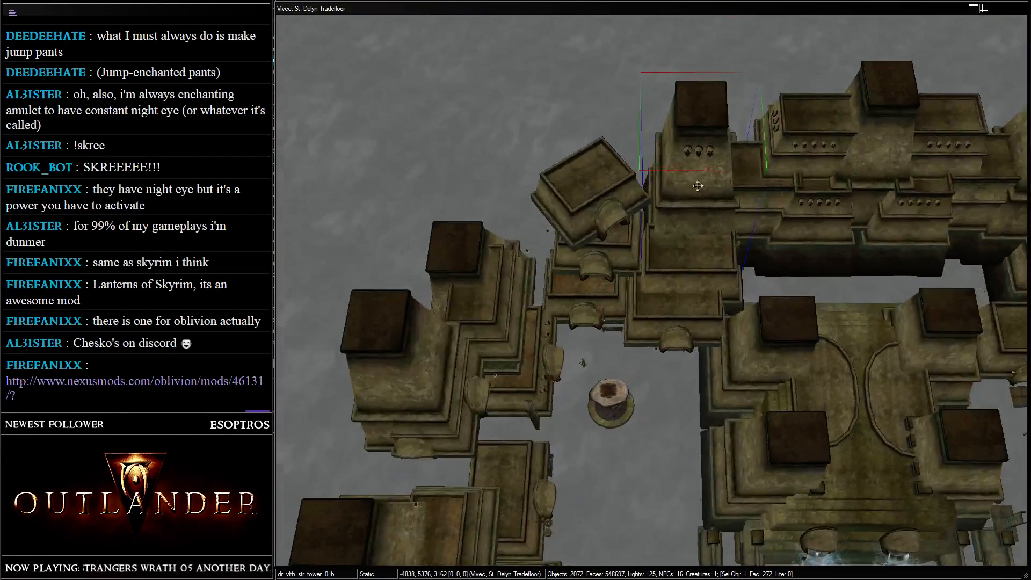
pyautogui.click(546, 187)
pyautogui.keyDown('shift'); pyautogui.moveTo(546, 187); pyautogui.dragTo(559, 219, button='middle'); pyautogui.keyUp('shift')
pyautogui.click(556, 219)
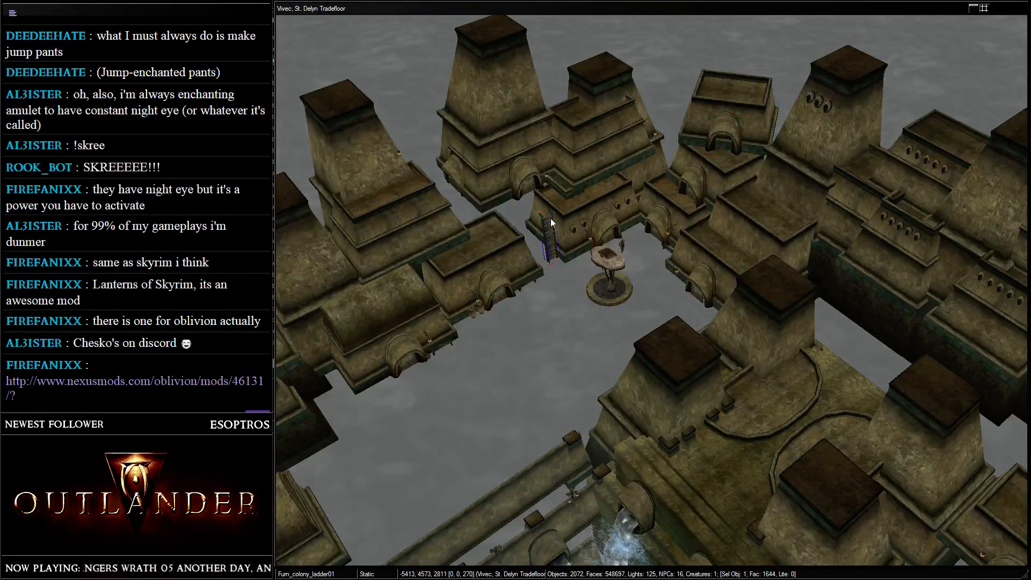
pyautogui.press('d')
# - Paste the ladder beside the plaza's curved building and move it to about 2626, 4607, 2935
pyautogui.scroll(-3, 830, 281)
pyautogui.moveTo(831, 280); pyautogui.dragTo(904, 251, button='middle')
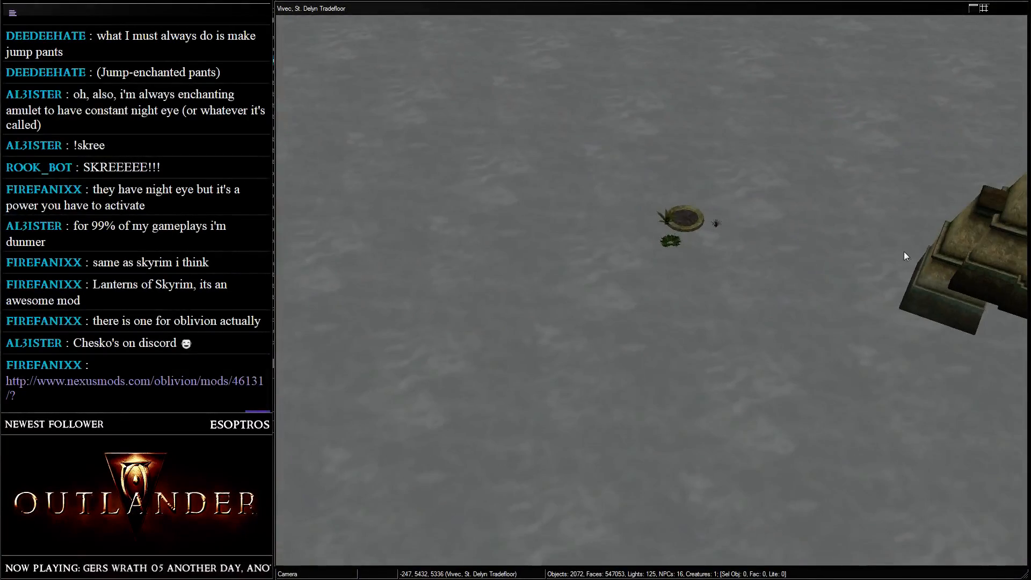
pyautogui.moveTo(975, 264); pyautogui.dragTo(838, 78, button='middle')
pyautogui.scroll(-5, 1012, 301)
pyautogui.moveTo(543, 413); pyautogui.dragTo(642, 281, button='middle')
pyautogui.click(641, 281)
pyautogui.moveTo(591, 327); pyautogui.dragTo(661, 195, button='middle')
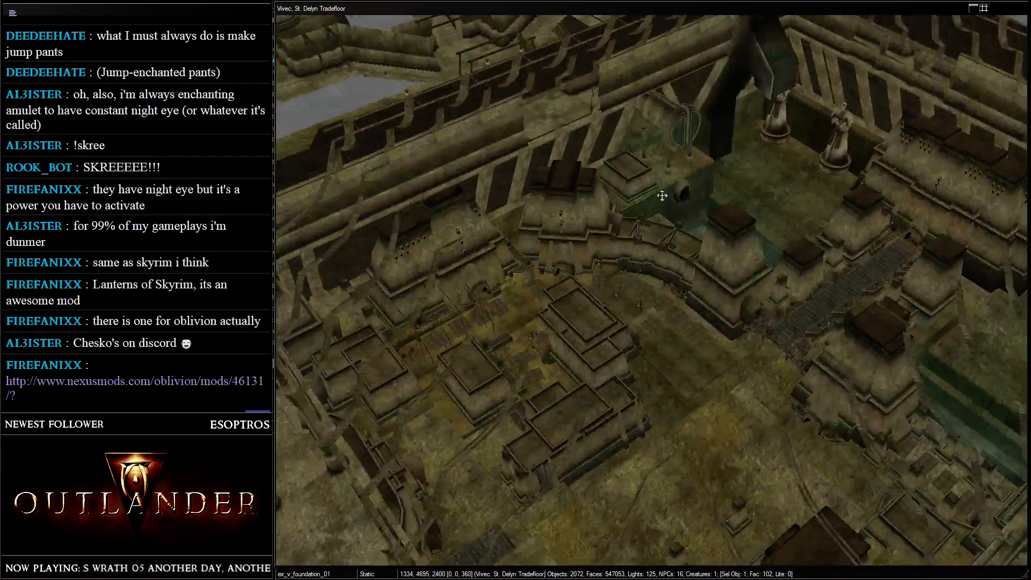
pyautogui.click(645, 235)
pyautogui.keyDown('shift'); pyautogui.moveTo(667, 240); pyautogui.dragTo(720, 237, button='middle'); pyautogui.keyUp('shift')
pyautogui.scroll(4, 540, 223)
pyautogui.scroll(5, 661, 294)
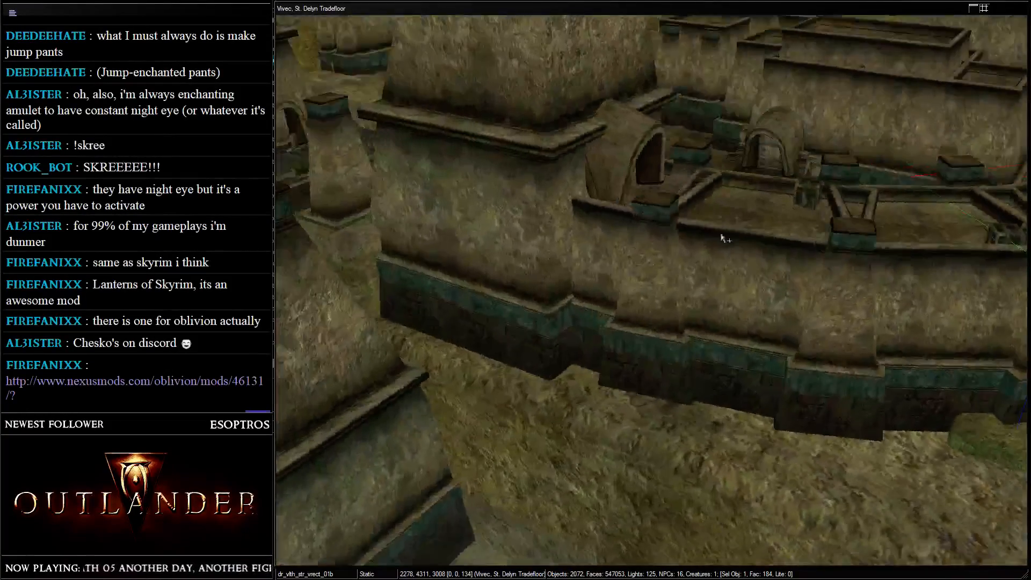
pyautogui.scroll(3, 752, 248)
pyautogui.hotkey('ctrl', 'v')
pyautogui.scroll(-1, 797, 263)
pyautogui.moveTo(666, 255); pyautogui.dragTo(575, 210)
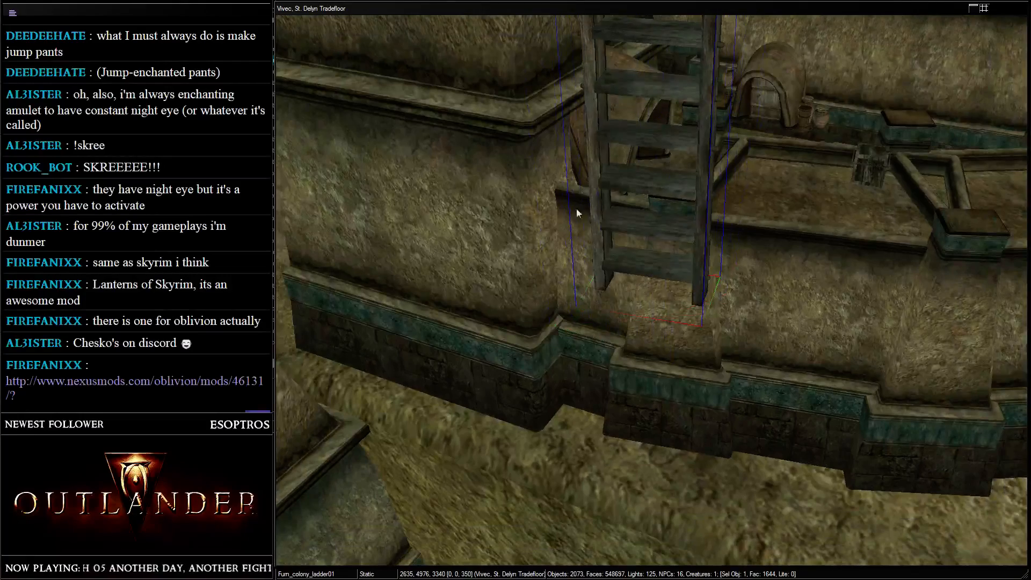
pyautogui.moveTo(618, 170); pyautogui.dragTo(816, 369)
# - Turn the ladder to 167 degrees and set it against the curved building's outer wall at about 2652, 4658, 2955
pyautogui.keyDown('shift'); pyautogui.moveTo(816, 368); pyautogui.dragTo(917, 273, button='middle'); pyautogui.keyUp('shift')
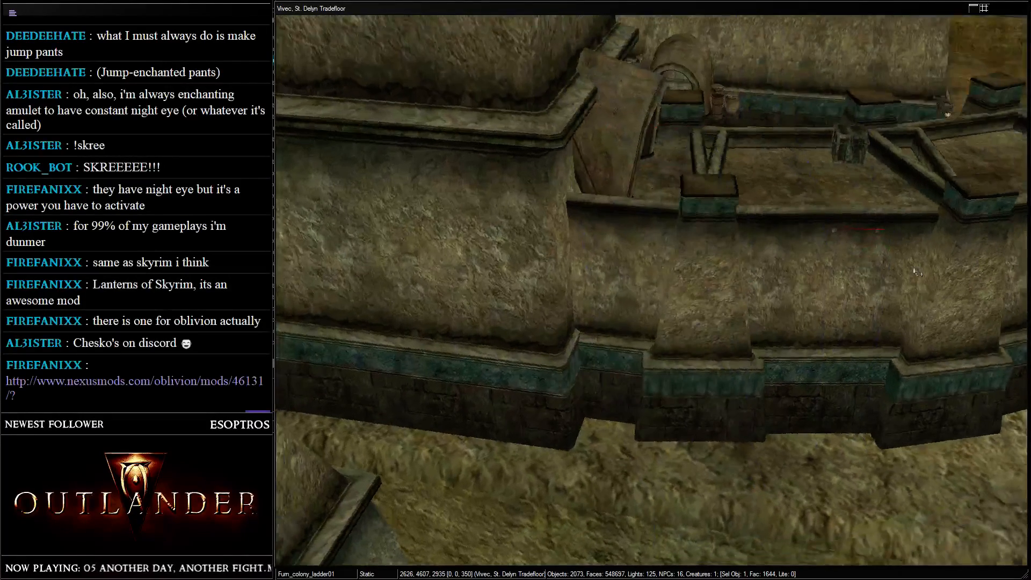
pyautogui.moveTo(835, 237); pyautogui.dragTo(831, 258)
pyautogui.keyDown('shift'); pyautogui.moveTo(831, 258); pyautogui.dragTo(902, 242, button='middle'); pyautogui.keyUp('shift')
pyautogui.moveTo(902, 241); pyautogui.dragTo(855, 277, button='right')
pyautogui.keyDown('shift'); pyautogui.moveTo(855, 277); pyautogui.dragTo(826, 231, button='middle'); pyautogui.keyUp('shift')
pyautogui.scroll(2, 826, 233)
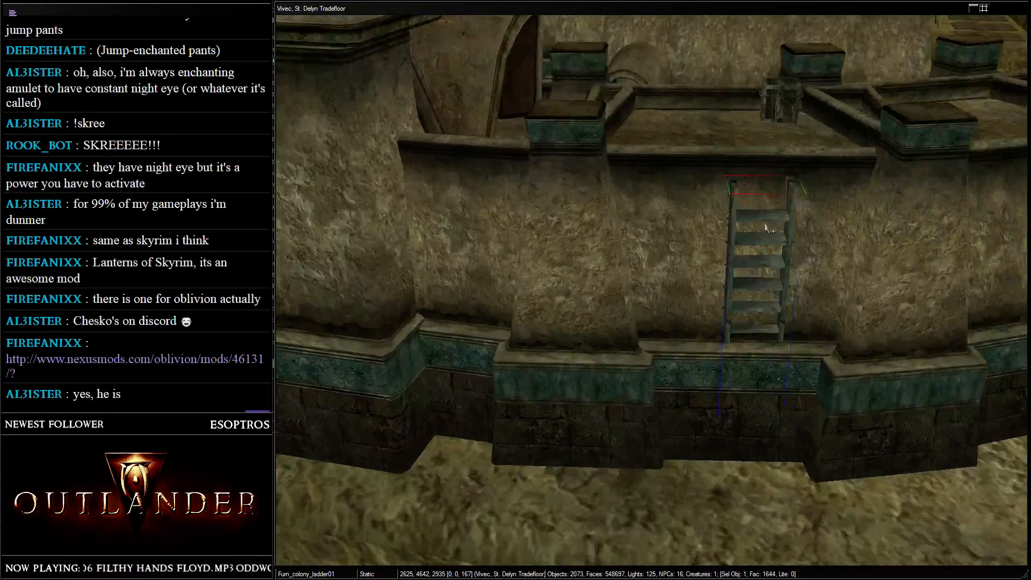
pyautogui.moveTo(767, 228); pyautogui.dragTo(723, 211)
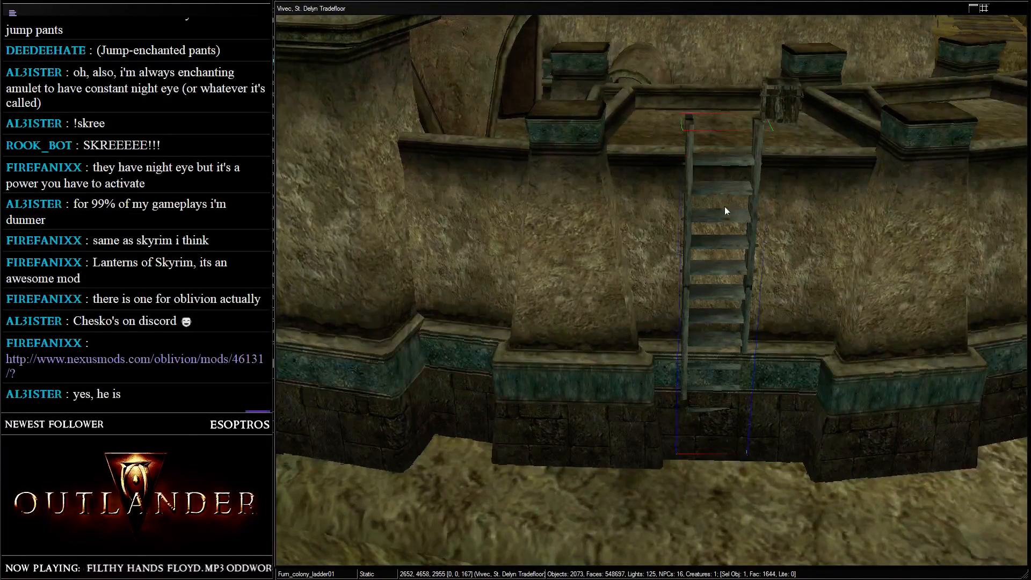
# - Tilt the ladder to 353 degrees on X and lower it along the wall to about 2657, 4669, 2935
pyautogui.keyDown('shift'); pyautogui.moveTo(724, 206); pyautogui.dragTo(540, 230, button='middle'); pyautogui.keyUp('shift')
pyautogui.moveTo(644, 159); pyautogui.dragTo(611, 189, button='right')
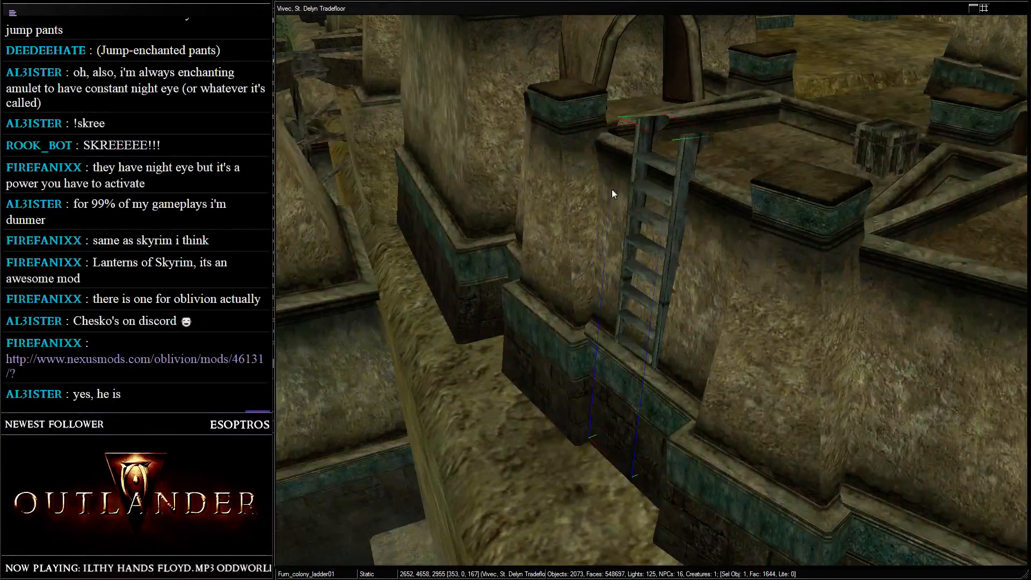
pyautogui.moveTo(663, 166); pyautogui.dragTo(652, 184)
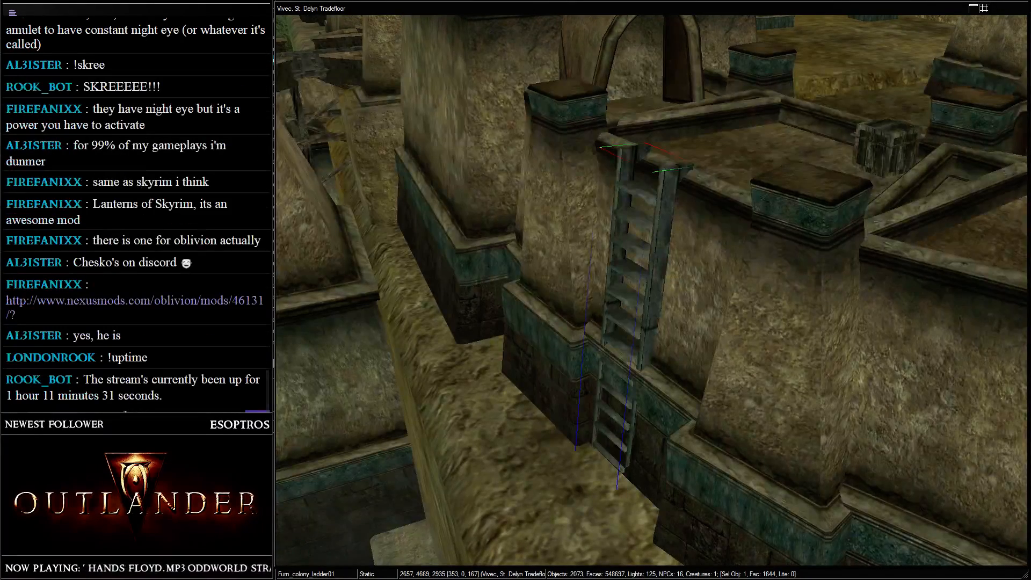
# - Select the curved building's section behind the ladder and save the plugin
pyautogui.scroll(-5, 510, 287)
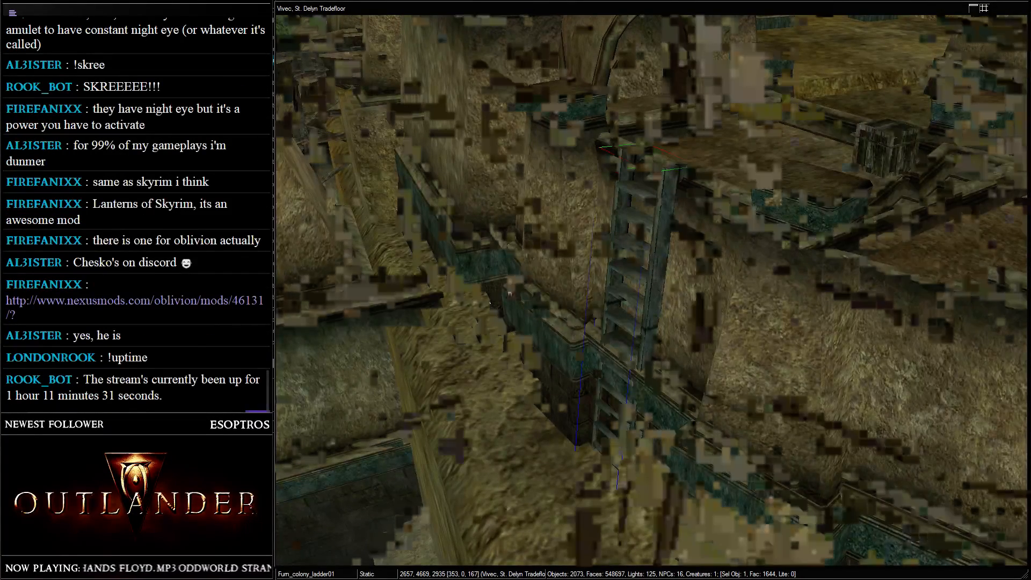
pyautogui.press('d')
pyautogui.click(720, 246)
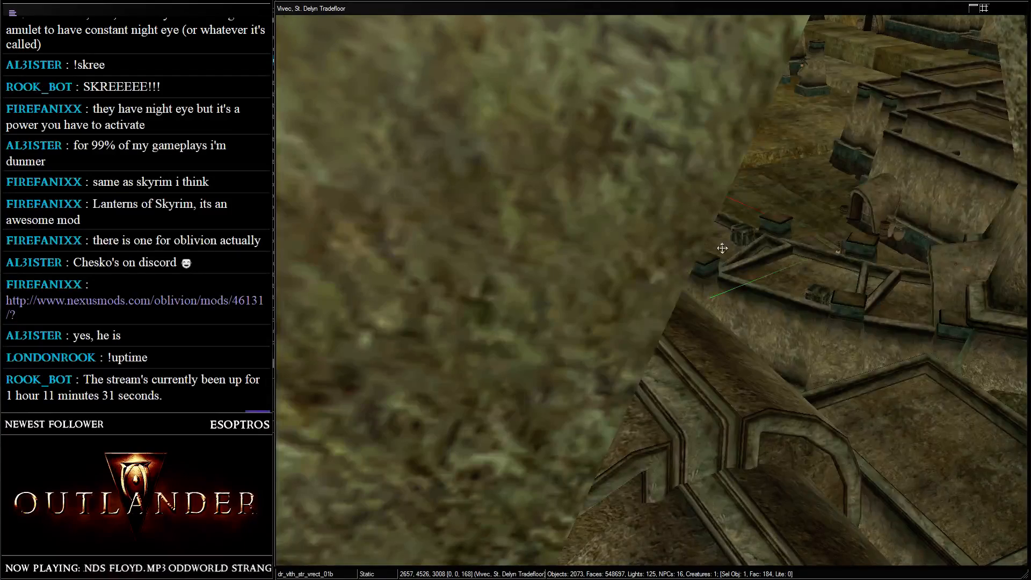
pyautogui.press('shift')
pyautogui.hotkey('ctrl', 's')
# - Check the ladder's reference properties without changing them, and nudge the ladder to about 2658, 4681, 2929
pyautogui.scroll(-2, 765, 261)
pyautogui.scroll(5, 733, 277)
pyautogui.moveTo(764, 261); pyautogui.dragTo(670, 244, button='middle')
pyautogui.click(670, 253)
pyautogui.doubleClick(669, 251)
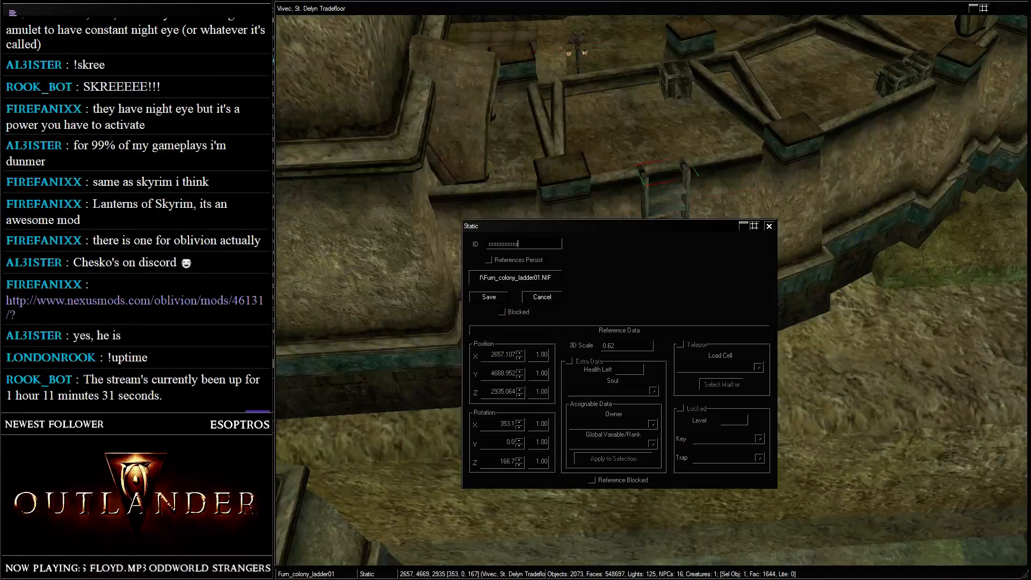
pyautogui.press('Escape')
pyautogui.moveTo(677, 261); pyautogui.dragTo(681, 262)
pyautogui.scroll(-3, 681, 259)
pyautogui.press('shift')
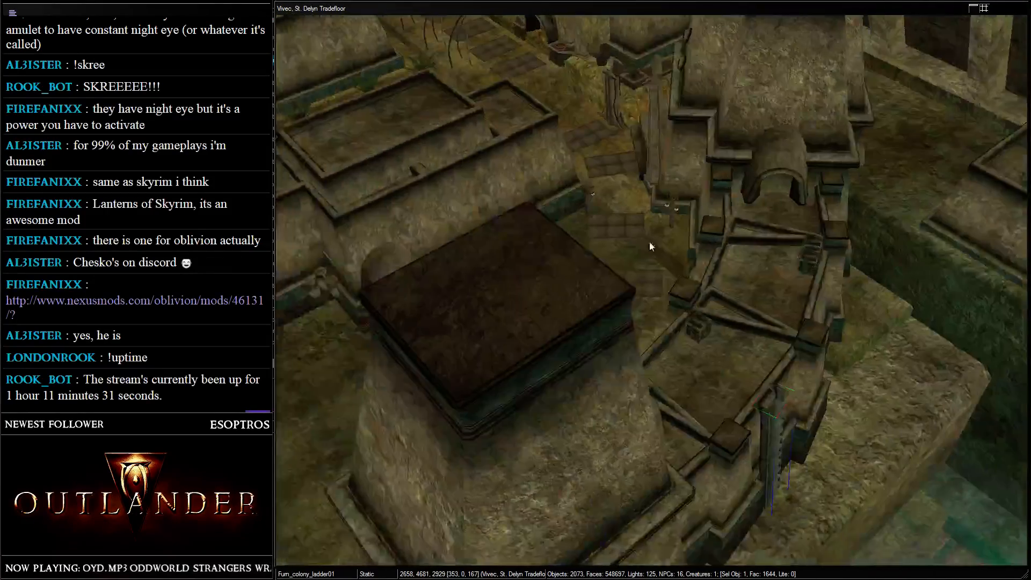
# - Save the plugin with the adjusted ladder and look over the buildings around the neighbouring open square
pyautogui.moveTo(483, 209); pyautogui.dragTo(557, 256, button='middle')
pyautogui.click(575, 168)
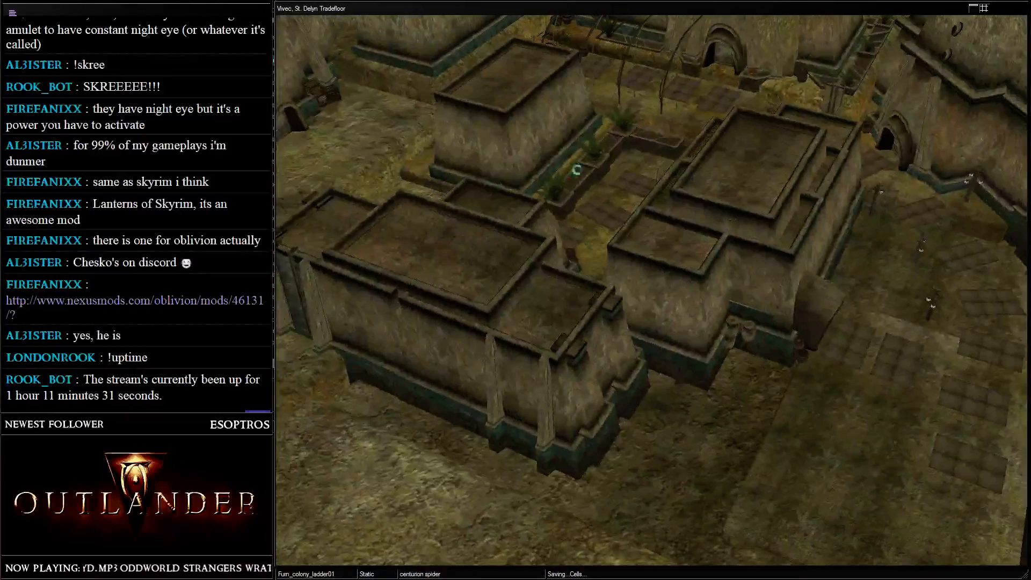
pyautogui.scroll(-3, 568, 154)
pyautogui.press('shift')
pyautogui.press('shift')
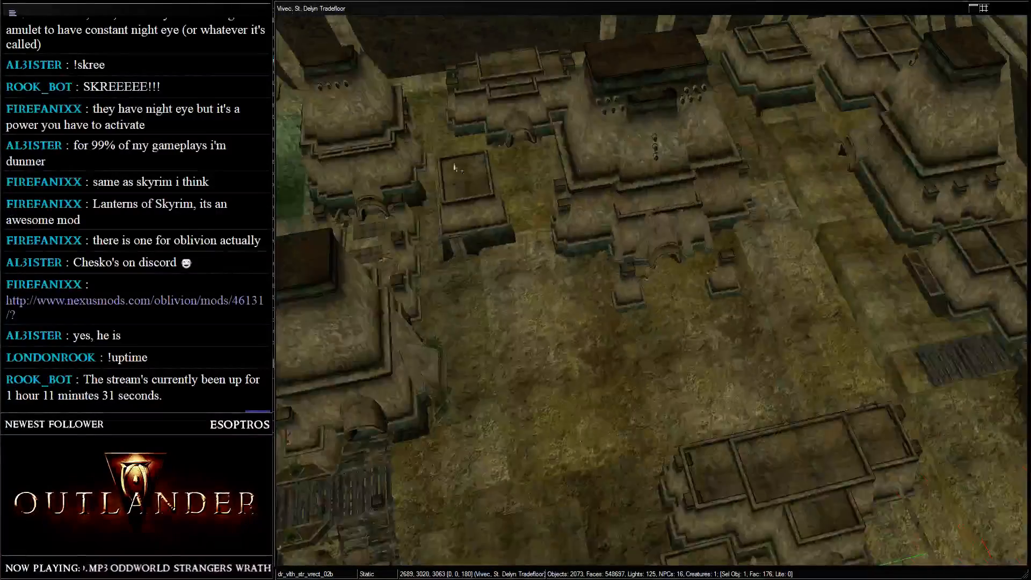
pyautogui.press('shift')
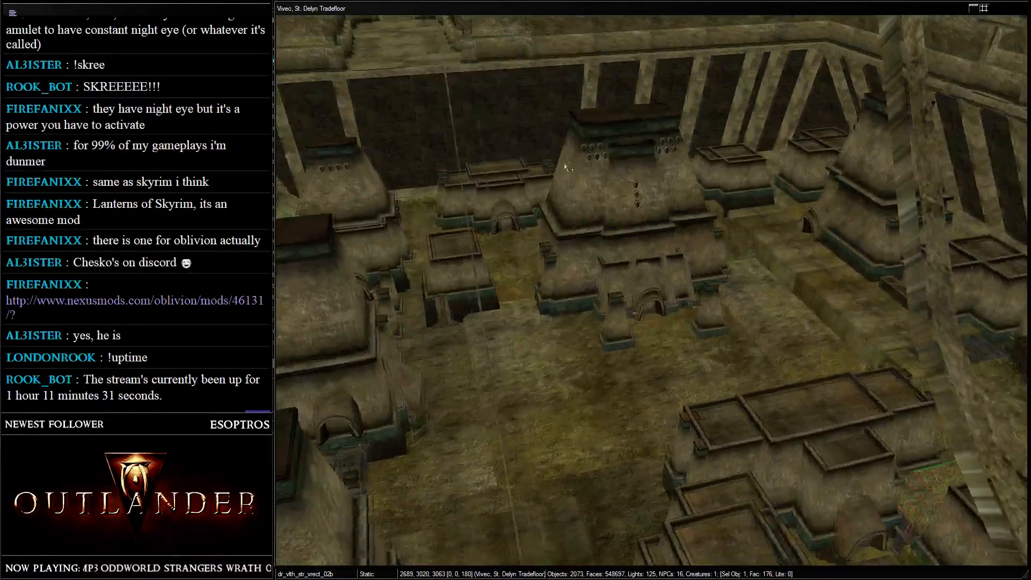
pyautogui.press('shift')
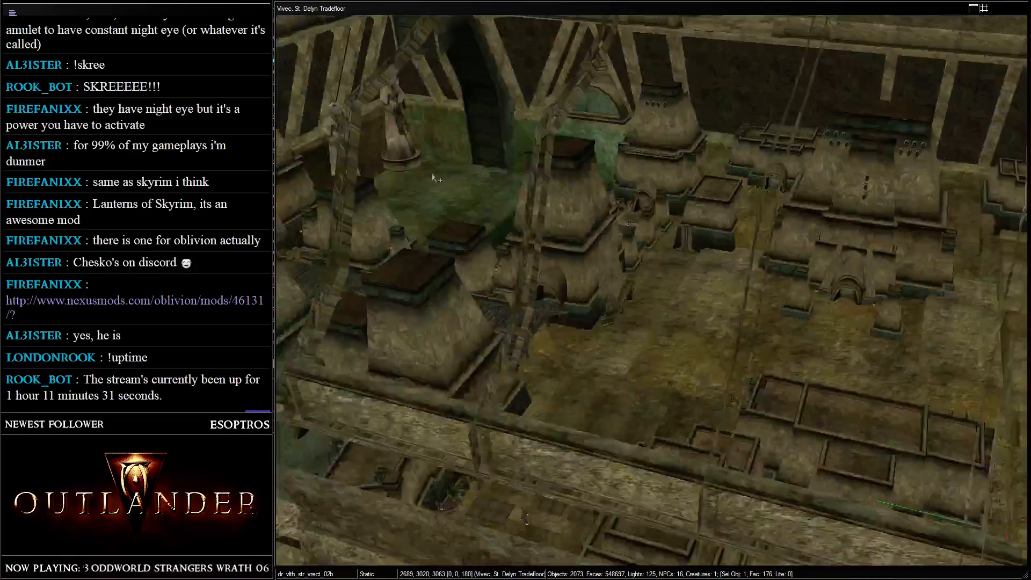
# - Examine the statue-lined areas on both sides of the wooden bridge from above, with nothing selected
pyautogui.press('shift')
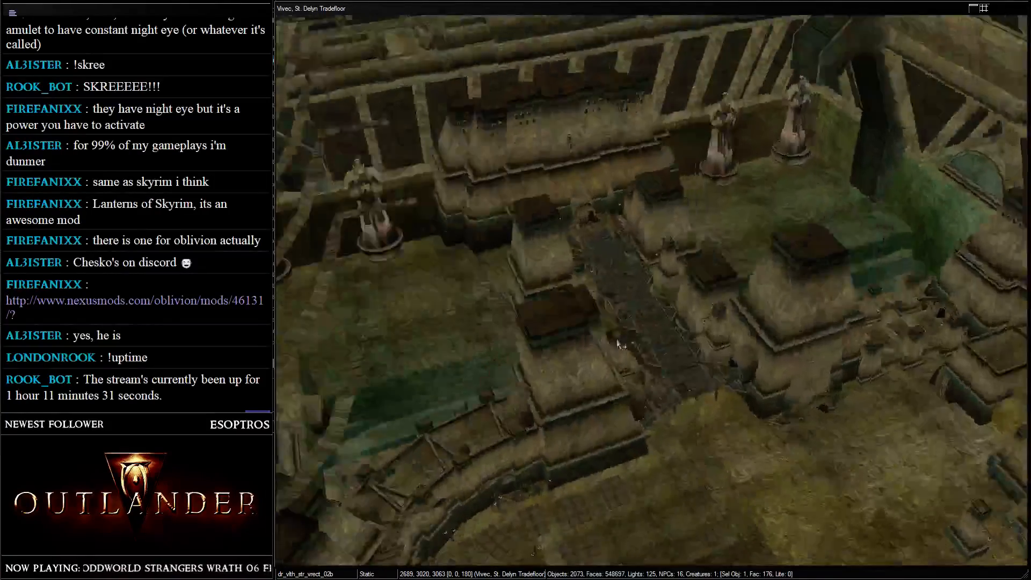
pyautogui.press('shift')
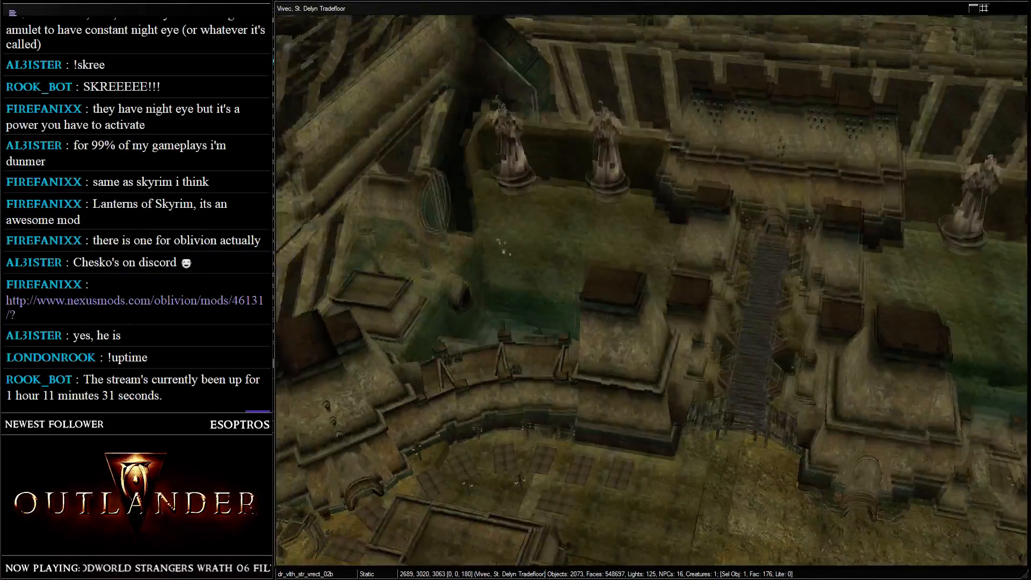
pyautogui.keyDown('ctrl'); pyautogui.click(555, 240); pyautogui.keyUp('ctrl')
pyautogui.press('shift')
pyautogui.moveTo(655, 197); pyautogui.dragTo(858, 265)
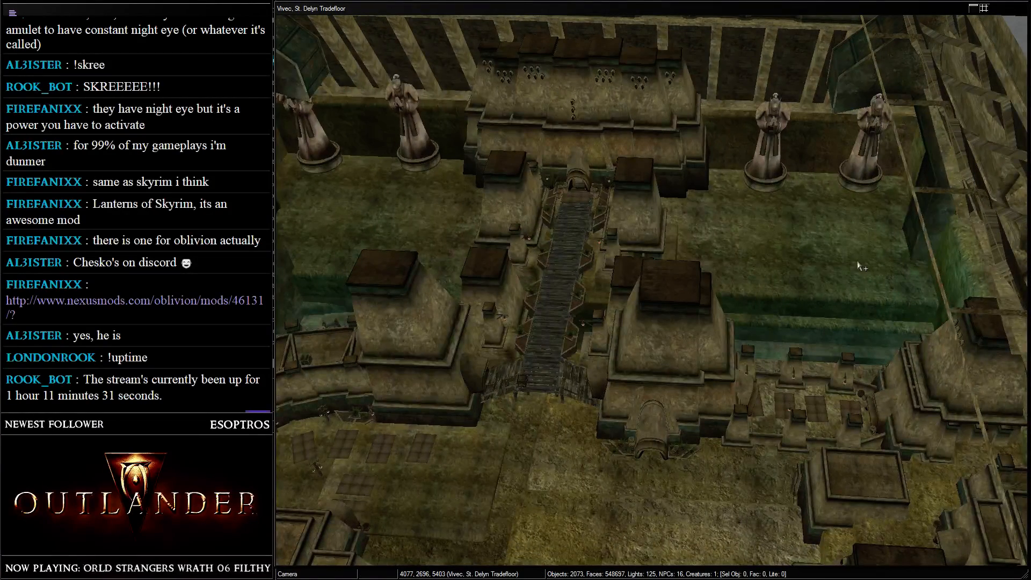
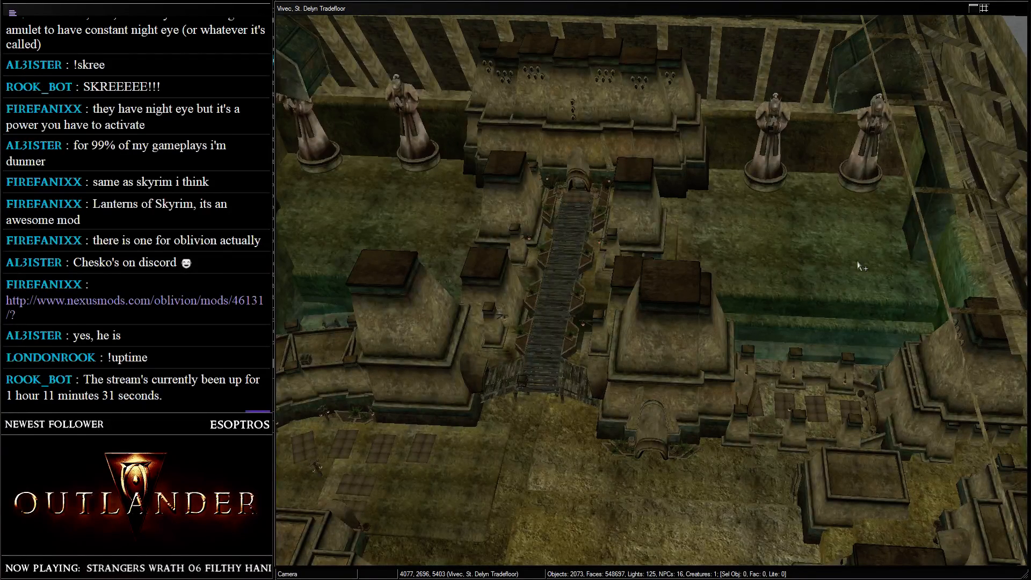
pyautogui.moveTo(894, 246); pyautogui.dragTo(687, 208)
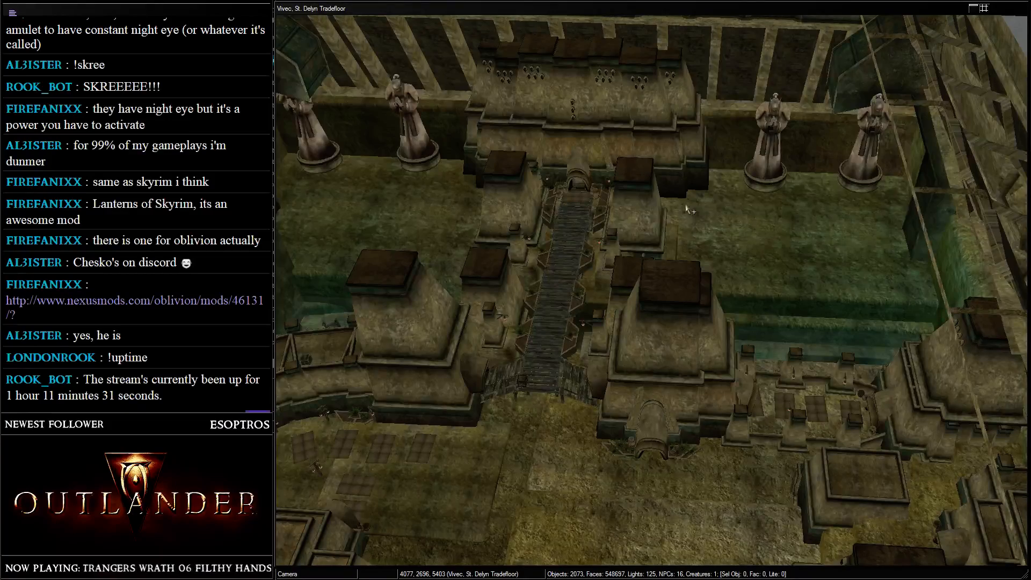
pyautogui.moveTo(687, 208); pyautogui.dragTo(773, 219, button='middle')
pyautogui.moveTo(353, 192); pyautogui.dragTo(560, 237)
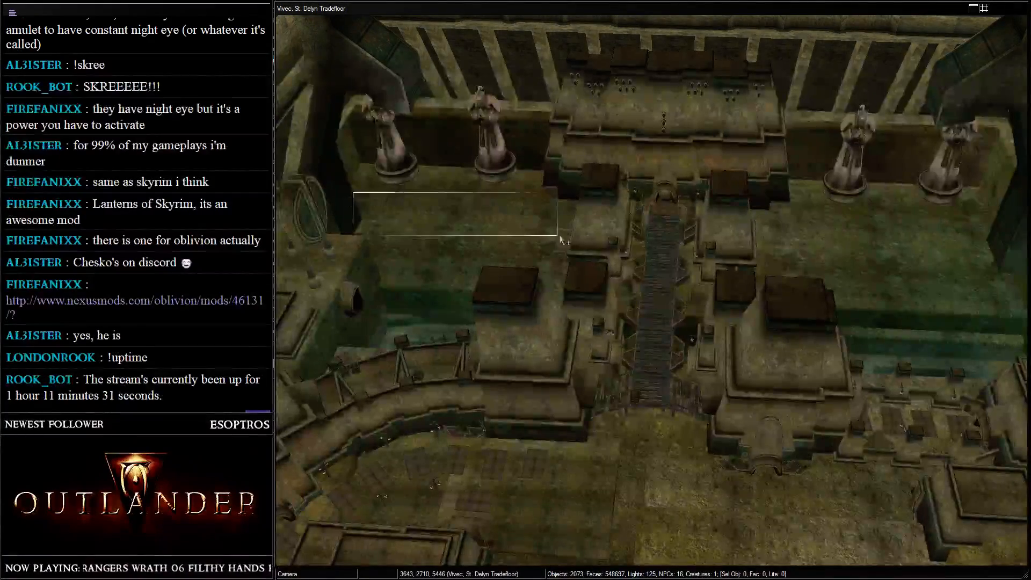
# - Turn off the bright view lighting and delete the two wall blocks and two paper lanterns flanking the building's arched entrance
pyautogui.click(651, 222)
pyautogui.keyDown('shift'); pyautogui.moveTo(651, 223); pyautogui.dragTo(474, 232, button='middle'); pyautogui.keyUp('shift')
pyautogui.scroll(-3, 688, 214)
pyautogui.press('a')
pyautogui.click(706, 231)
pyautogui.keyDown('shift'); pyautogui.moveTo(694, 232); pyautogui.dragTo(651, 224, button='middle'); pyautogui.keyUp('shift')
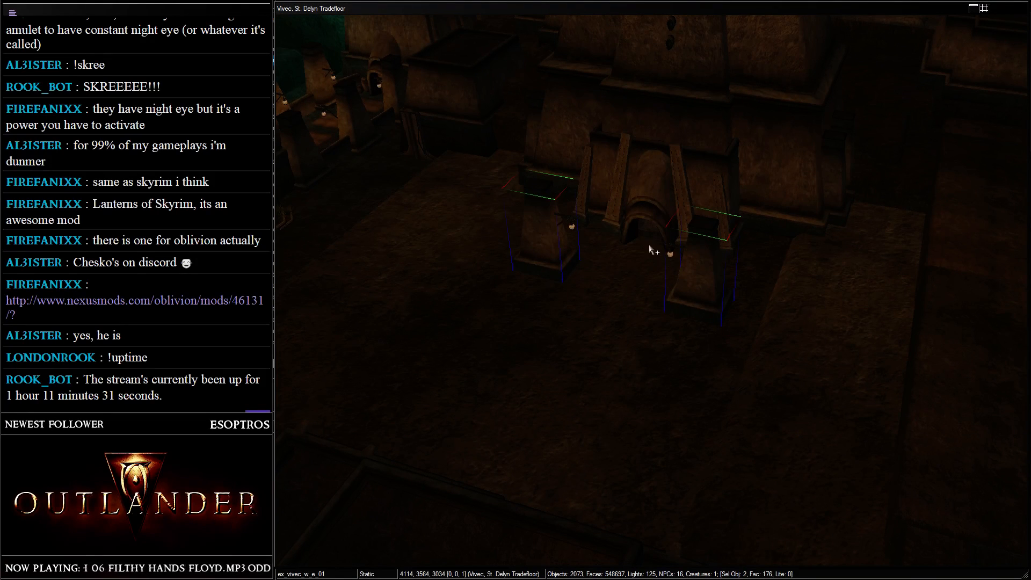
pyautogui.press('Delete')
pyautogui.moveTo(663, 244); pyautogui.dragTo(680, 262)
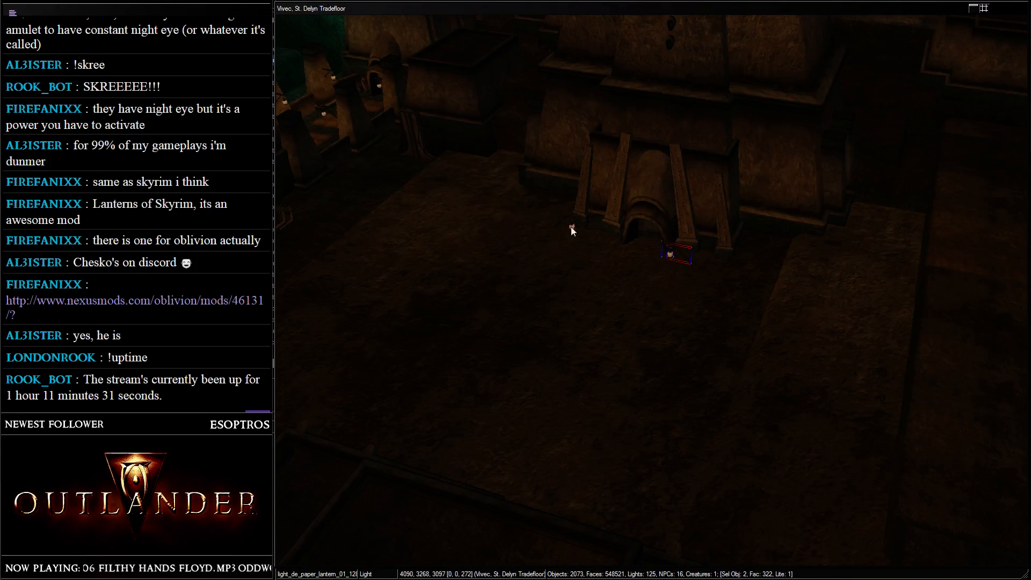
pyautogui.click(573, 233)
# - Select all the pieces of the tower building facing the square, including its roof blocks, windows and light
pyautogui.keyDown('shift'); pyautogui.moveTo(573, 233); pyautogui.dragTo(489, 218, button='middle'); pyautogui.keyUp('shift')
pyautogui.keyDown('shift'); pyautogui.moveTo(603, 262); pyautogui.dragTo(407, 208, button='middle'); pyautogui.keyUp('shift')
pyautogui.keyDown('shift'); pyautogui.moveTo(513, 243); pyautogui.dragTo(680, 181, button='middle'); pyautogui.keyUp('shift')
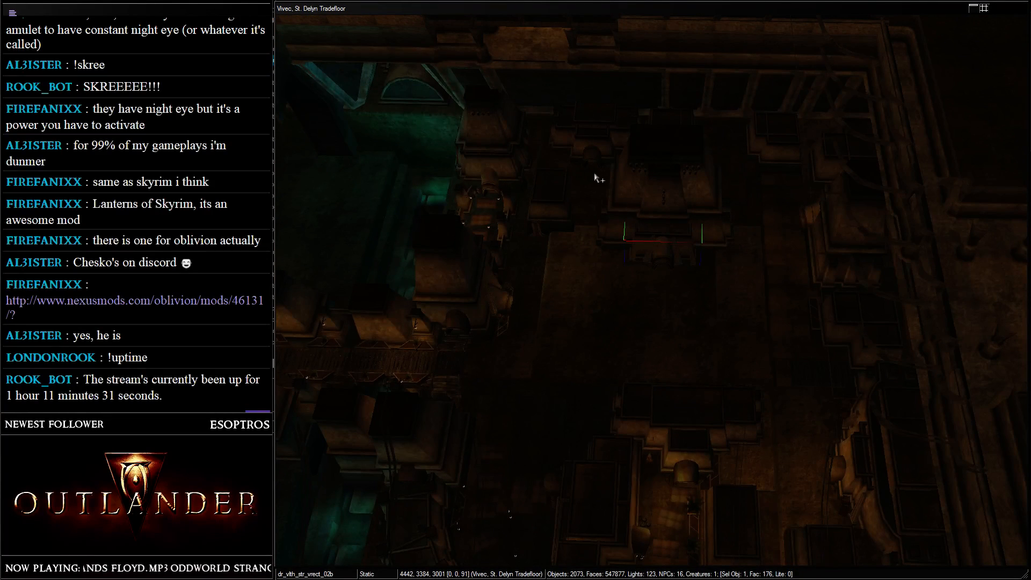
pyautogui.moveTo(557, 95); pyautogui.dragTo(639, 131)
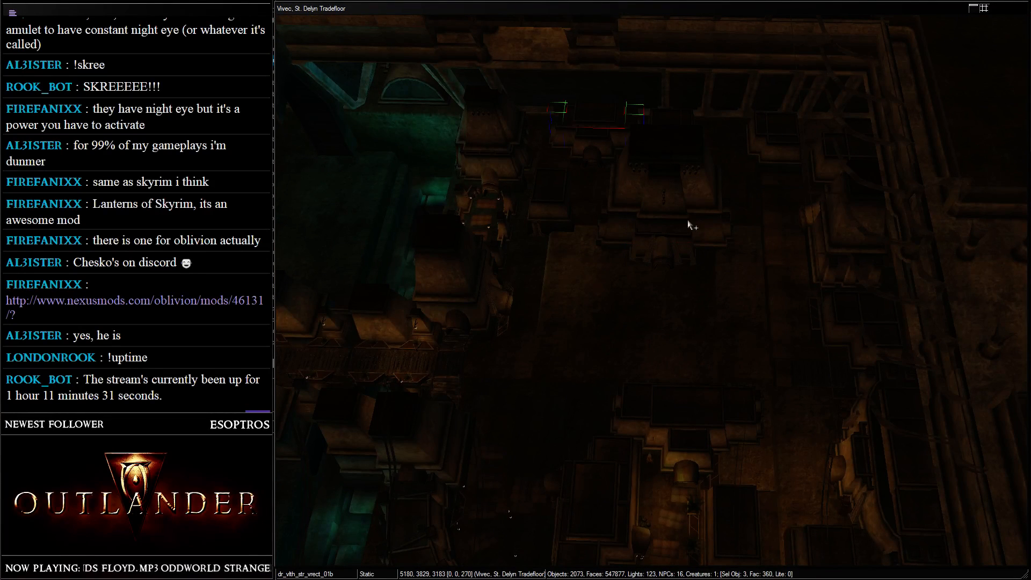
pyautogui.click(689, 183)
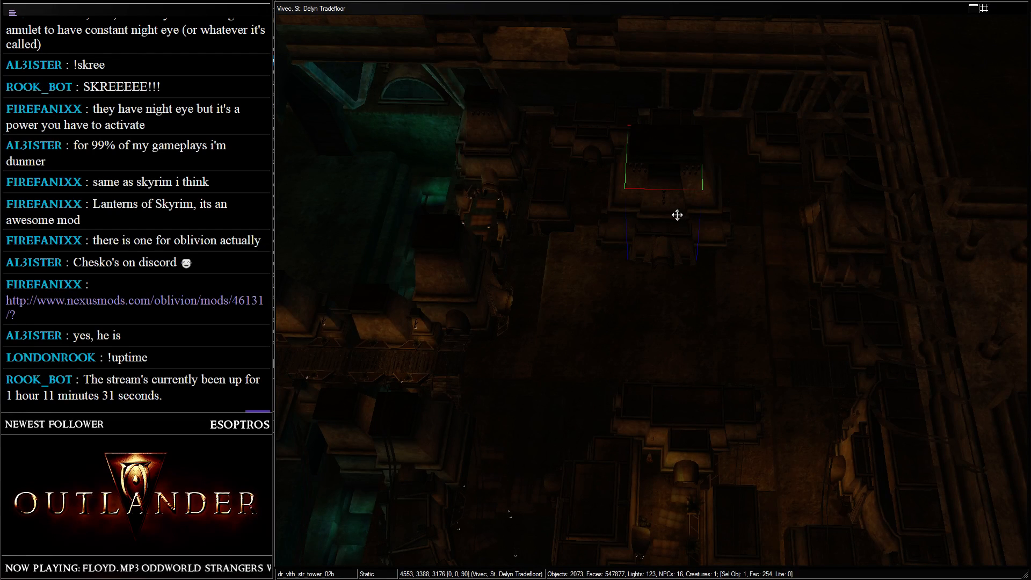
pyautogui.scroll(-1, 346, 359)
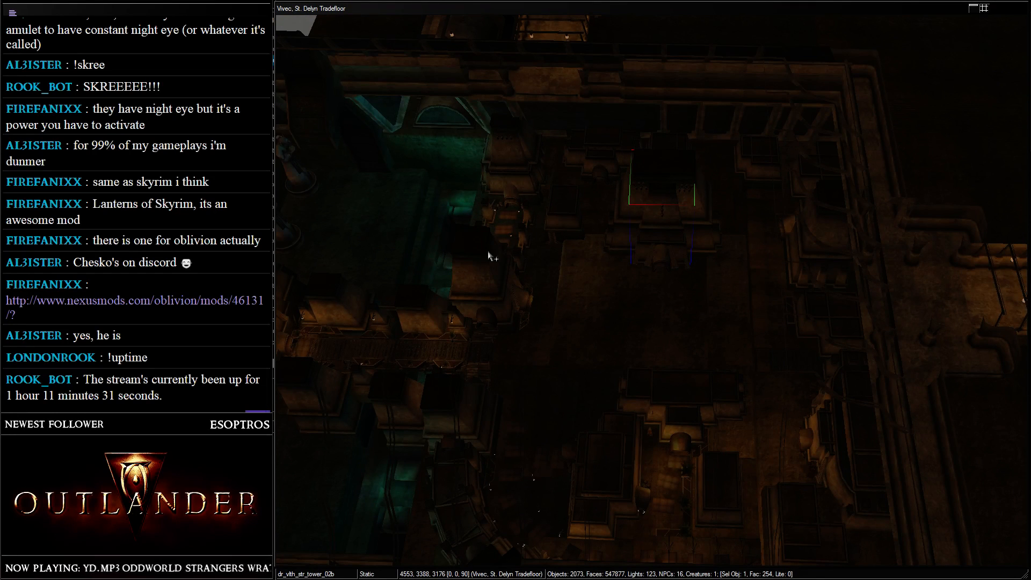
pyautogui.moveTo(515, 261); pyautogui.dragTo(541, 209, button='middle')
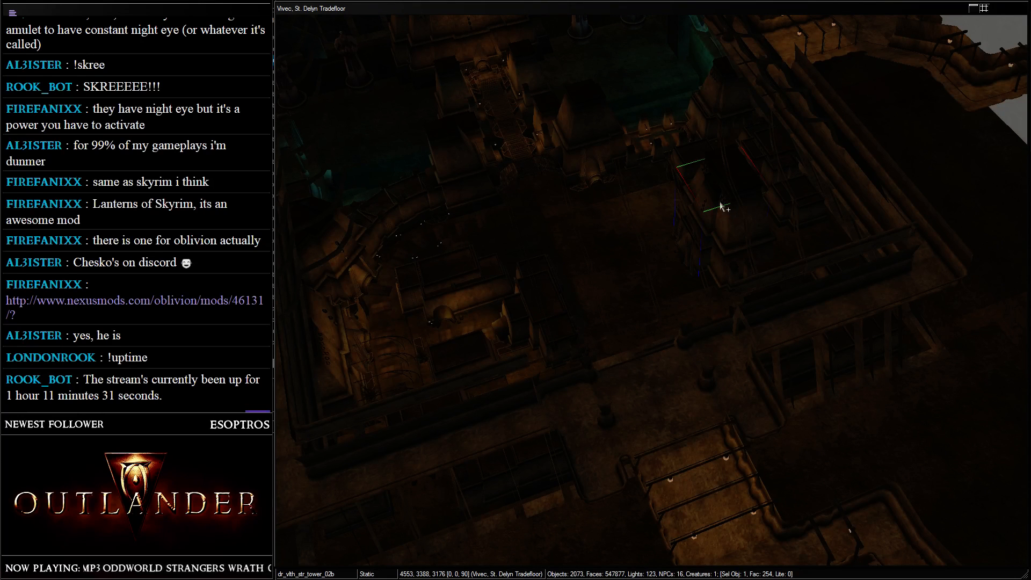
pyautogui.moveTo(722, 205); pyautogui.dragTo(475, 155, button='middle')
pyautogui.moveTo(450, 119); pyautogui.dragTo(569, 274)
# - Try the selected building across the square at about 2978, 3641, 3513, turned to 267 degrees on Z
pyautogui.moveTo(526, 197); pyautogui.dragTo(722, 251)
pyautogui.moveTo(722, 252); pyautogui.dragTo(512, 164, button='middle')
pyautogui.moveTo(484, 98); pyautogui.dragTo(496, 131)
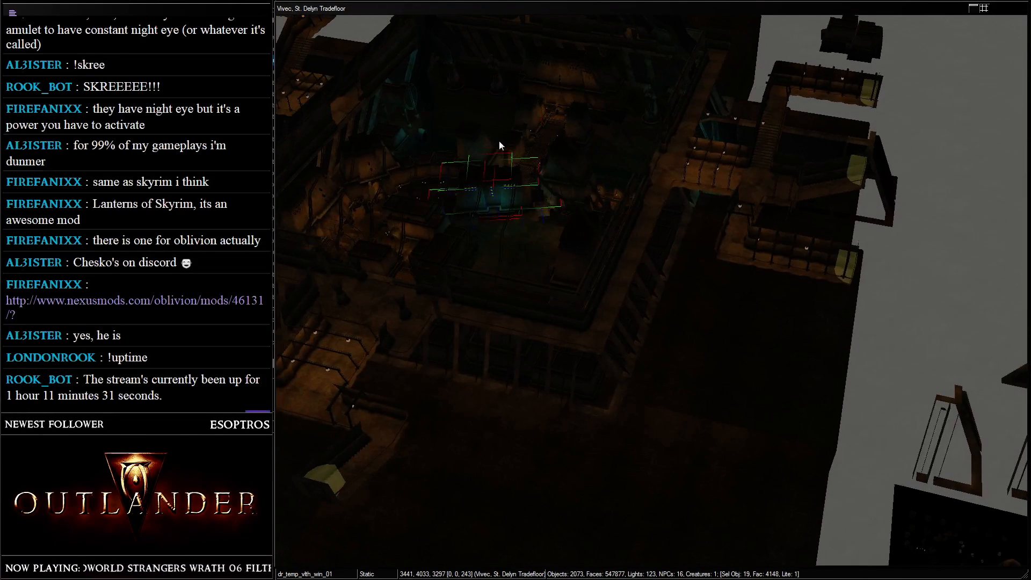
pyautogui.moveTo(499, 140); pyautogui.dragTo(525, 203, button='middle')
pyautogui.moveTo(525, 203); pyautogui.dragTo(593, 128)
pyautogui.moveTo(594, 127)
pyautogui.mouseDown(button='right')
pyautogui.moveTo(611, 128)
pyautogui.moveTo(595, 130)
pyautogui.mouseUp(button='right')
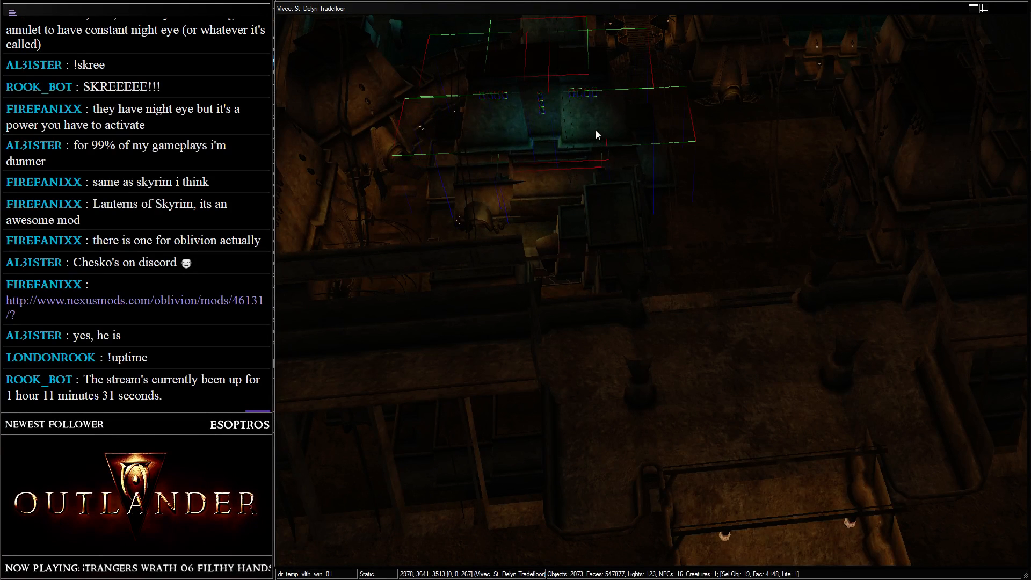
# - Try the building against the far outer wall at about 3797, 2320, 3667, turned to about 89 degrees
pyautogui.scroll(-3, 671, 144)
pyautogui.keyDown('shift'); pyautogui.moveTo(660, 199); pyautogui.dragTo(703, 290, button='middle'); pyautogui.keyUp('shift')
pyautogui.moveTo(703, 291); pyautogui.dragTo(776, 262, button='right')
pyautogui.moveTo(775, 257); pyautogui.dragTo(791, 185)
pyautogui.moveTo(791, 185); pyautogui.dragTo(772, 176, button='right')
pyautogui.moveTo(772, 177); pyautogui.dragTo(688, 118)
pyautogui.moveTo(685, 115); pyautogui.dragTo(671, 133, button='right')
pyautogui.moveTo(671, 133); pyautogui.dragTo(667, 124)
pyautogui.keyDown('shift'); pyautogui.moveTo(668, 124); pyautogui.dragTo(789, 118, button='middle'); pyautogui.keyUp('shift')
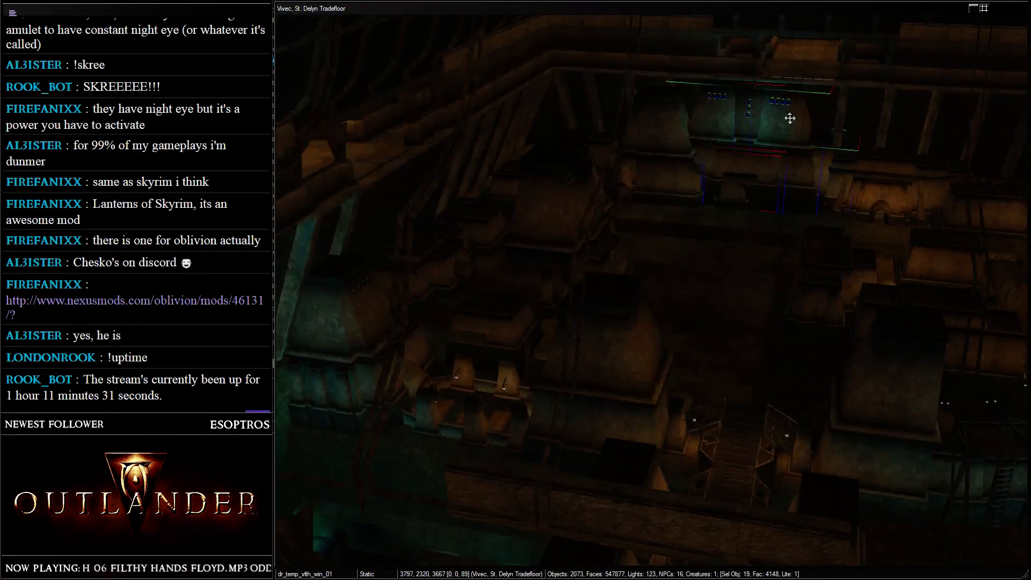
pyautogui.moveTo(775, 128); pyautogui.dragTo(772, 129, button='right')
pyautogui.moveTo(773, 128); pyautogui.dragTo(752, 132)
# - Try the building in the outer corner at about 4903, 2613, 3667, turned to 352 degrees
pyautogui.moveTo(752, 131); pyautogui.dragTo(850, 177, button='middle')
pyautogui.moveTo(850, 178); pyautogui.dragTo(994, 190, button='right')
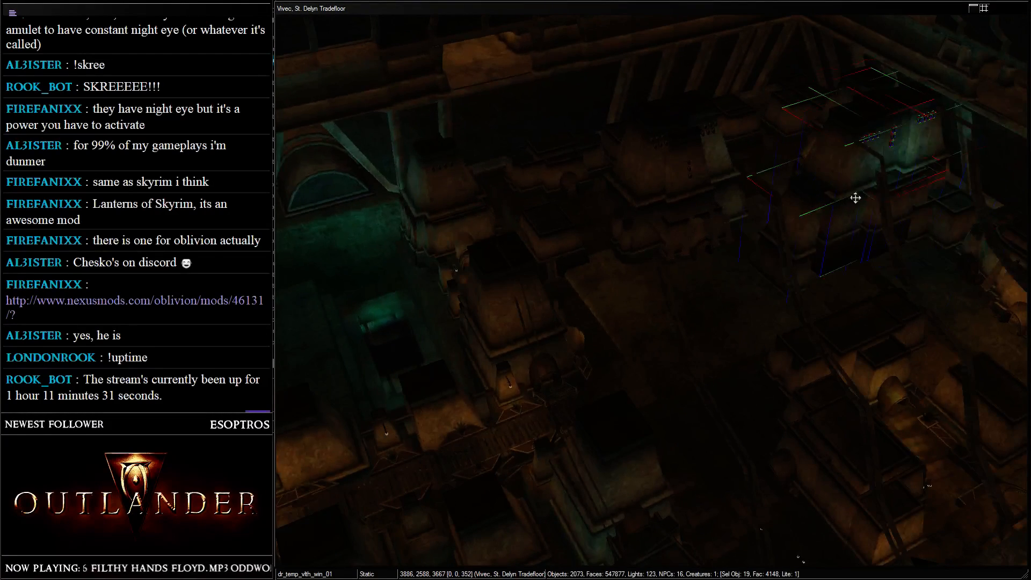
pyautogui.moveTo(855, 197); pyautogui.dragTo(816, 150)
pyautogui.keyDown('shift'); pyautogui.moveTo(816, 149); pyautogui.dragTo(871, 289, button='middle'); pyautogui.keyUp('shift')
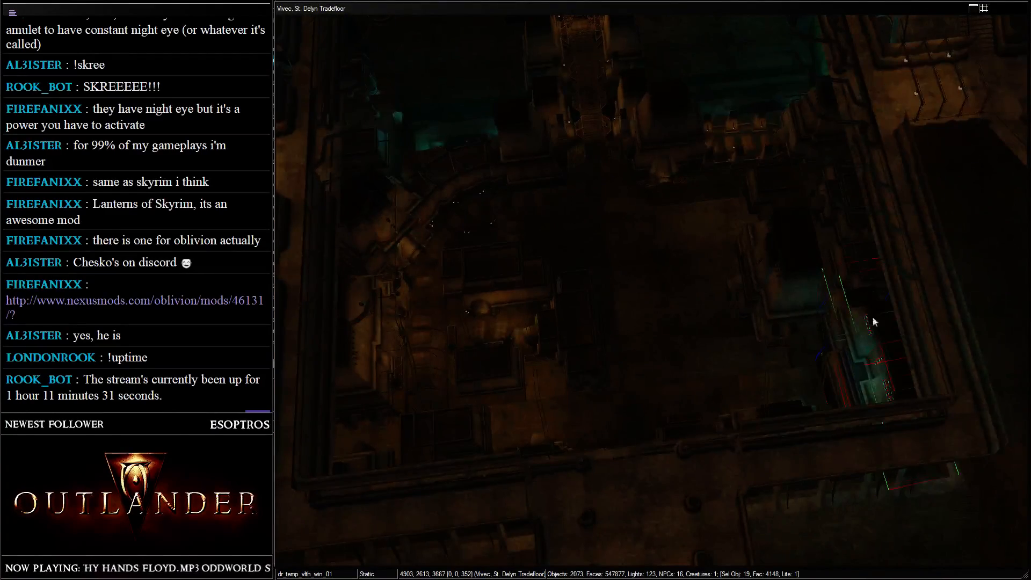
# - Turn the building to 265 degrees and bring it back over the square to about 3715, 3780, 3501
pyautogui.moveTo(873, 321); pyautogui.dragTo(750, 262)
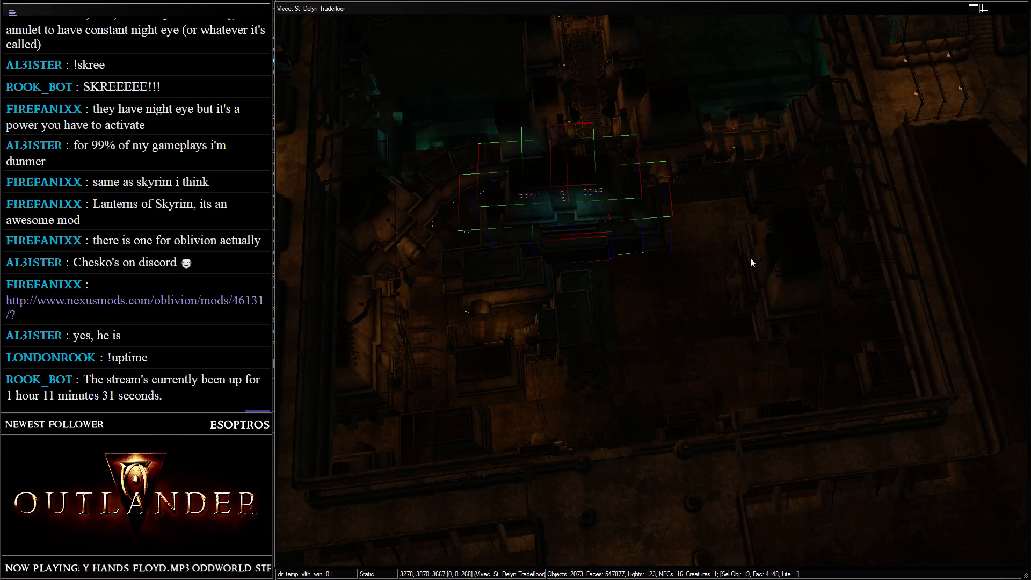
pyautogui.moveTo(751, 262); pyautogui.dragTo(754, 262, button='right')
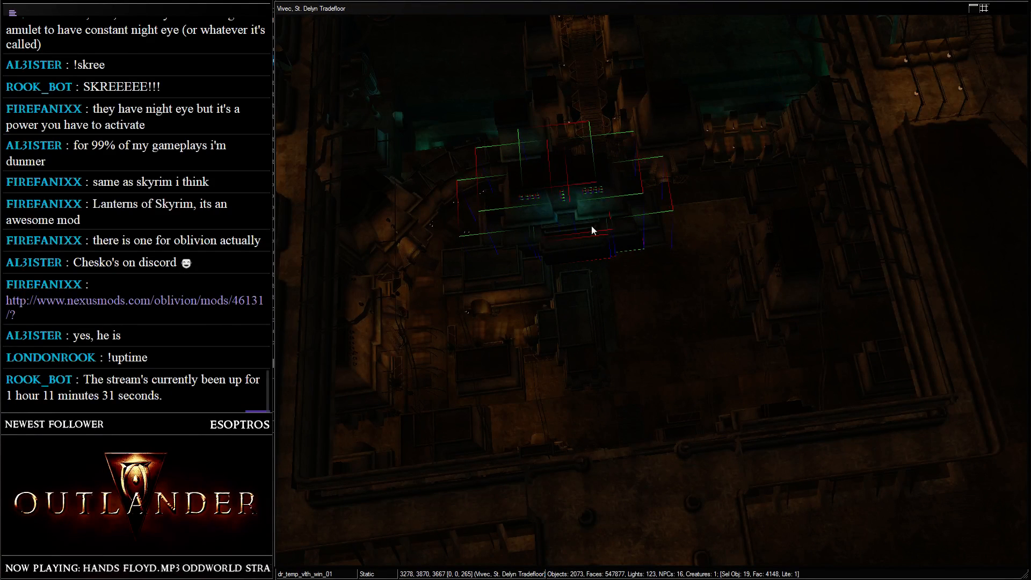
pyautogui.keyDown('shift'); pyautogui.moveTo(591, 230); pyautogui.dragTo(621, 186, button='middle'); pyautogui.keyUp('shift')
pyautogui.scroll(5, 637, 234)
pyautogui.moveTo(612, 241); pyautogui.dragTo(749, 258)
pyautogui.keyDown('shift'); pyautogui.moveTo(749, 257); pyautogui.dragTo(772, 329, button='middle'); pyautogui.keyUp('shift')
pyautogui.scroll(-5, 768, 289)
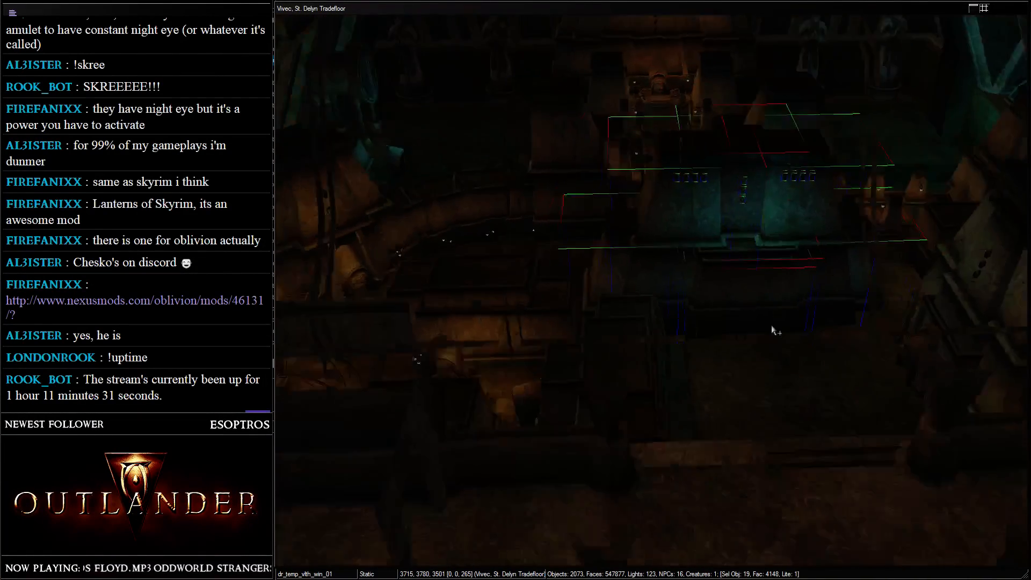
# - Lower the building and shift it toward the square's outer wall, to about 3538, 2652, 3456
pyautogui.moveTo(773, 330); pyautogui.dragTo(698, 254)
pyautogui.keyDown('shift'); pyautogui.moveTo(727, 301); pyautogui.dragTo(687, 226, button='middle'); pyautogui.keyUp('shift')
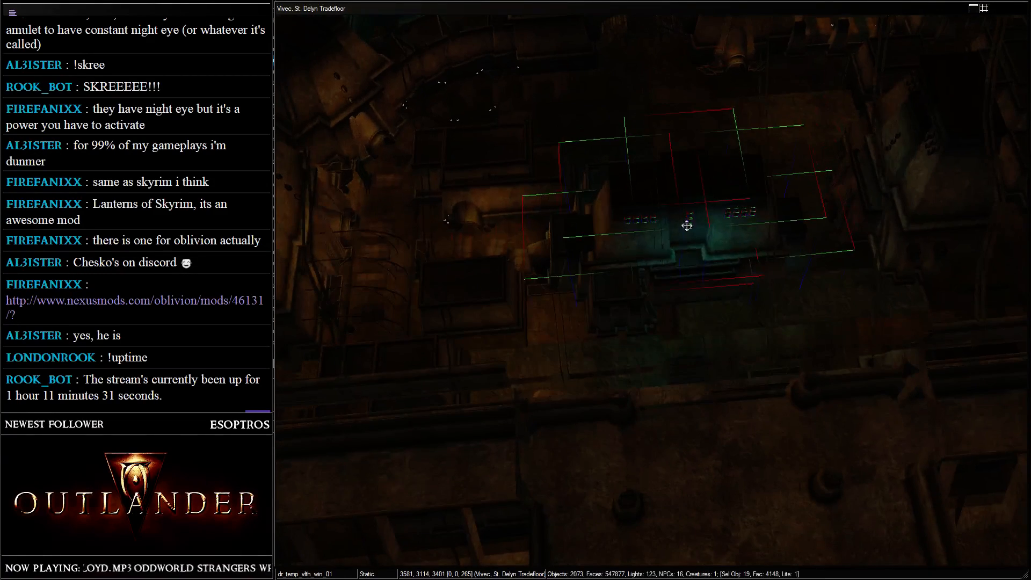
pyautogui.moveTo(686, 226); pyautogui.dragTo(686, 237)
pyautogui.moveTo(686, 237); pyautogui.dragTo(656, 92, button='middle')
pyautogui.scroll(3, 713, 210)
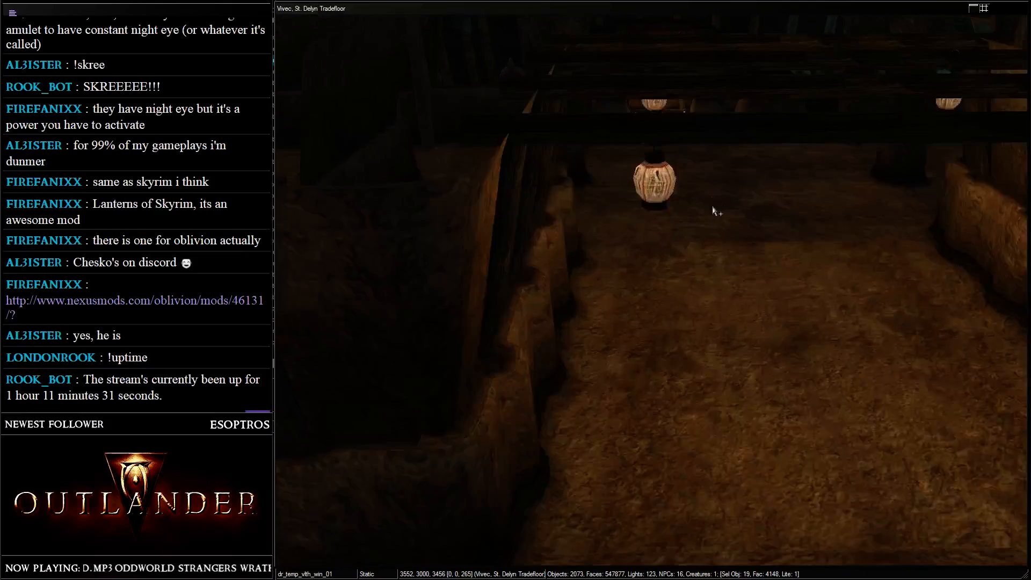
pyautogui.keyDown('shift'); pyautogui.moveTo(713, 211); pyautogui.dragTo(686, 280, button='middle'); pyautogui.keyUp('shift')
pyautogui.scroll(3, 691, 239)
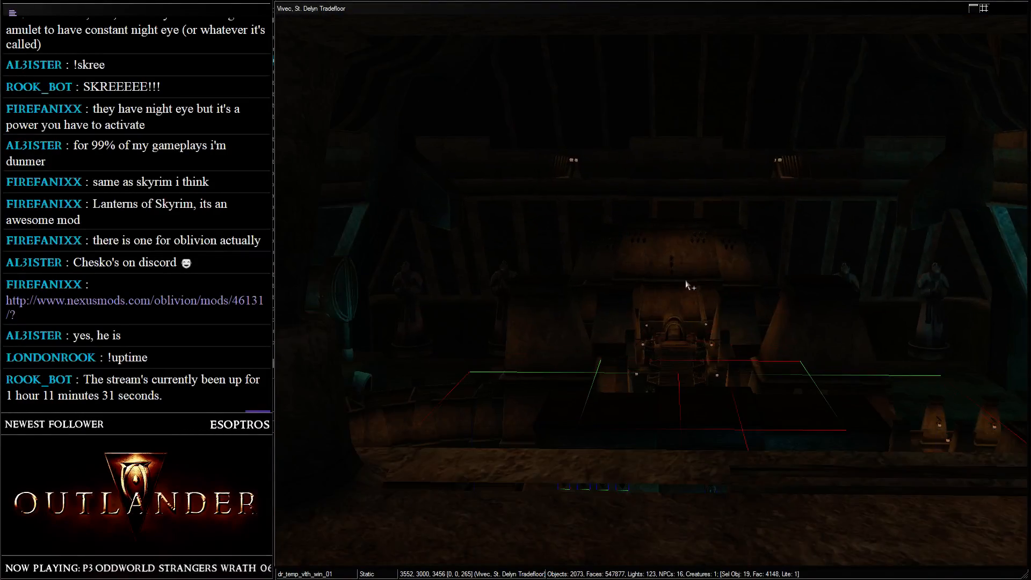
pyautogui.moveTo(720, 357); pyautogui.dragTo(713, 484)
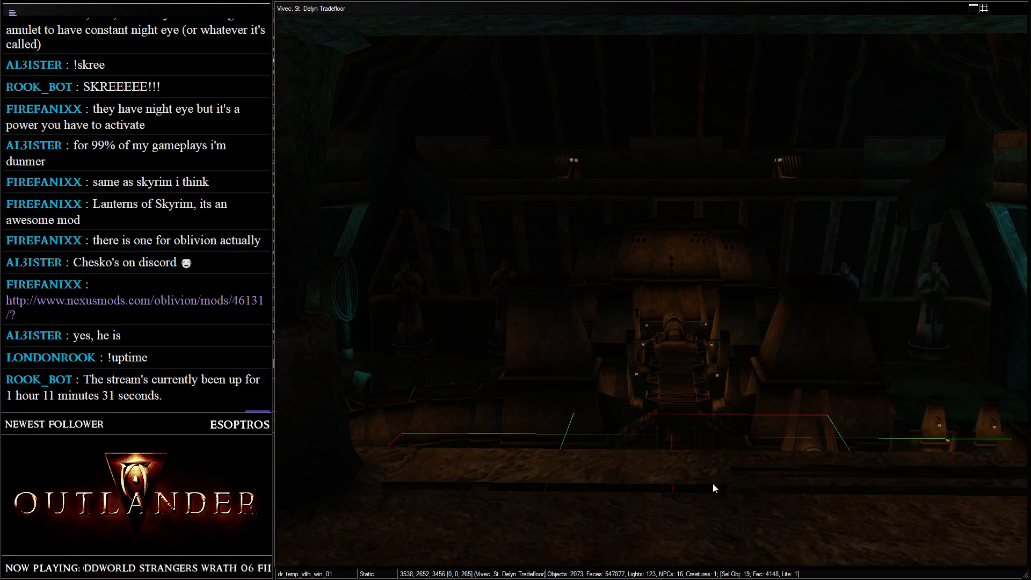
# - Turn the building to 85 degrees and set it against the outer wall at about 3533, 2336, 3524
pyautogui.moveTo(685, 465); pyautogui.dragTo(684, 405, button='middle')
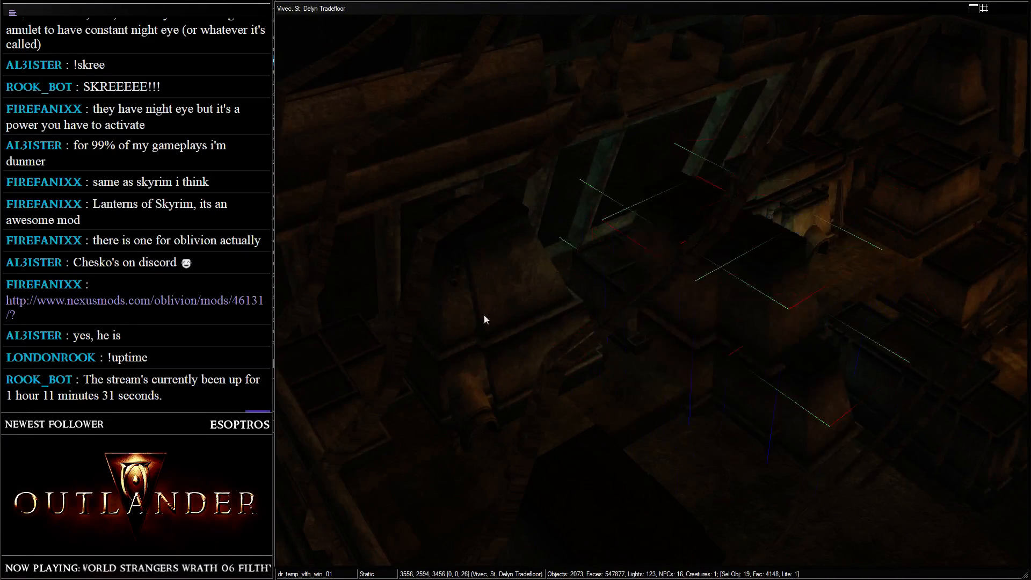
pyautogui.moveTo(484, 315); pyautogui.dragTo(736, 295, button='right')
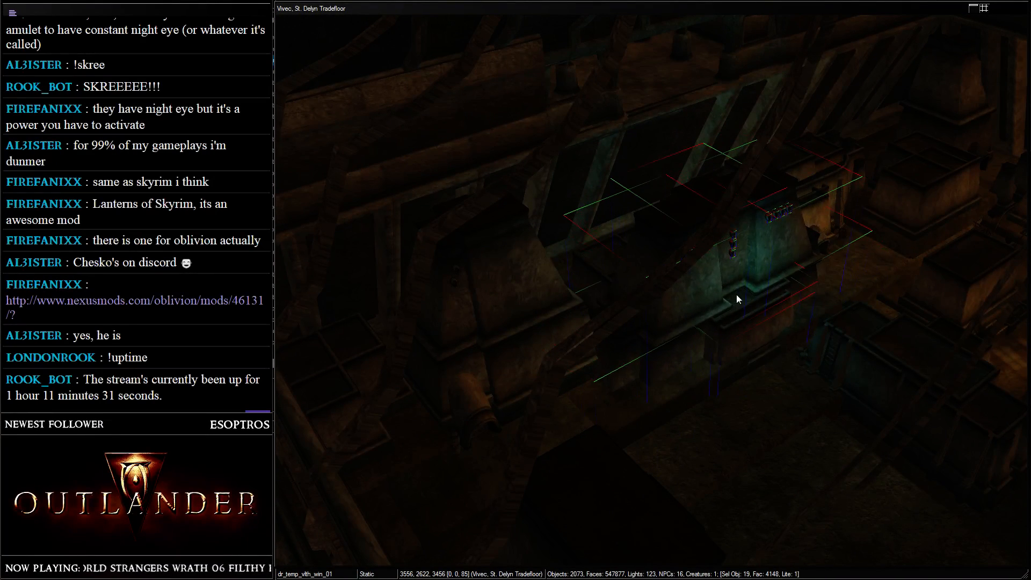
pyautogui.moveTo(736, 295); pyautogui.dragTo(713, 244)
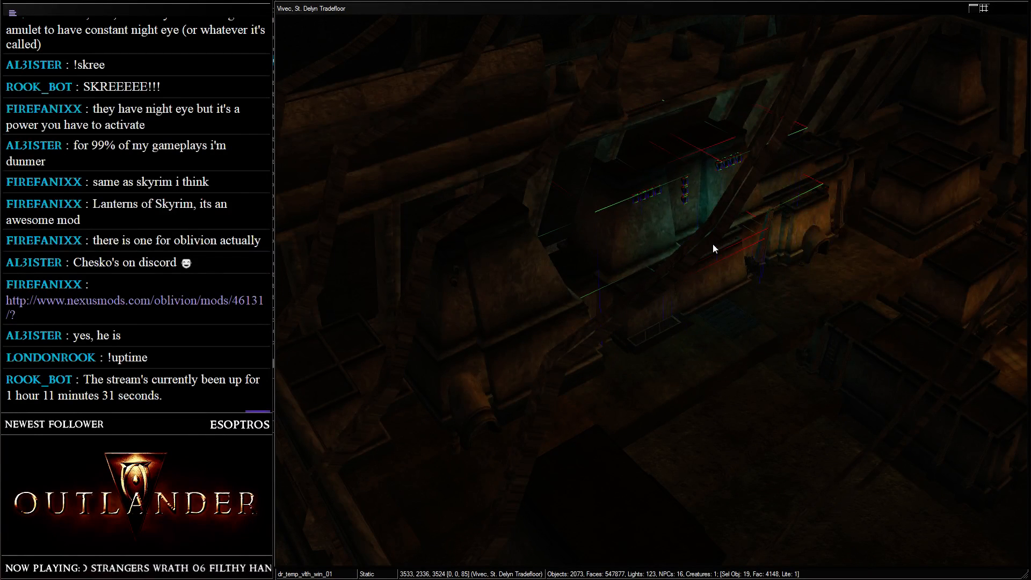
pyautogui.keyDown('shift'); pyautogui.moveTo(713, 244); pyautogui.dragTo(642, 181, button='middle'); pyautogui.keyUp('shift')
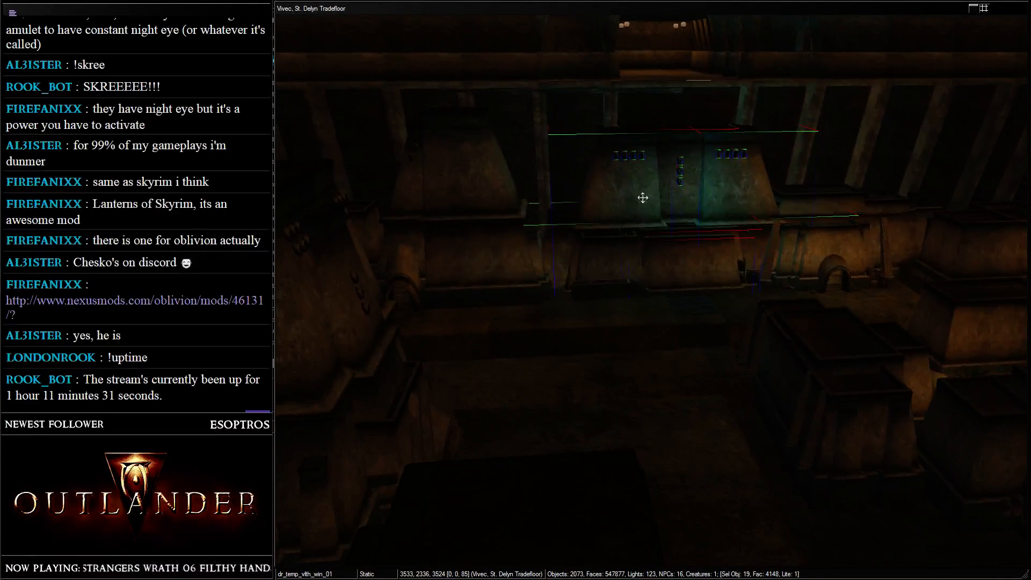
pyautogui.moveTo(643, 198); pyautogui.dragTo(639, 161)
# - Select the flat-roofed rectangular blocks near the corner and shift one to about 2345, 2639, 3199
pyautogui.scroll(-6, 729, 209)
pyautogui.keyDown('shift'); pyautogui.moveTo(639, 161); pyautogui.dragTo(648, 244, button='middle'); pyautogui.keyUp('shift')
pyautogui.click(721, 303)
pyautogui.moveTo(721, 303); pyautogui.dragTo(693, 283, button='middle')
pyautogui.scroll(5, 663, 247)
pyautogui.click(702, 244)
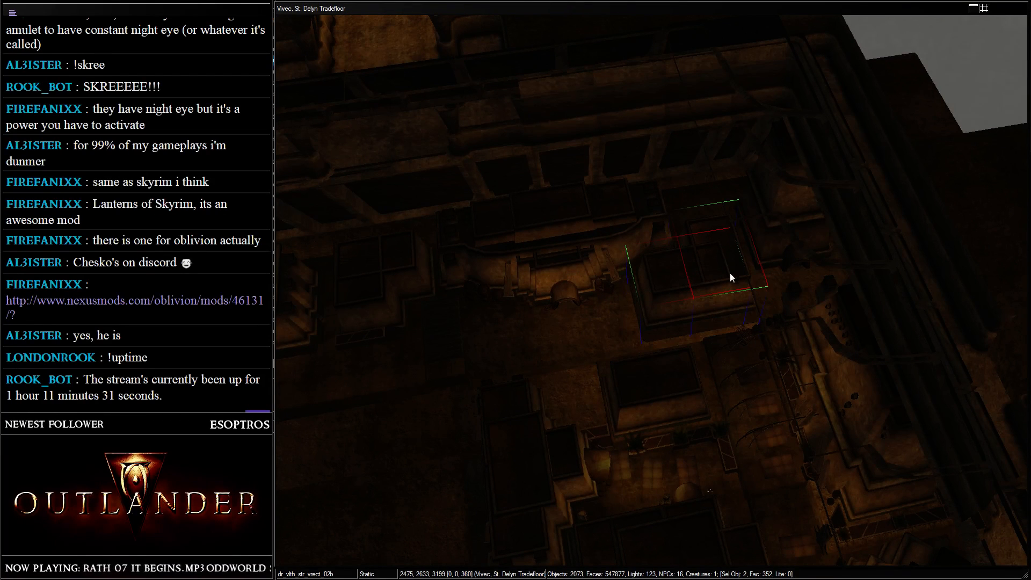
pyautogui.click(669, 295)
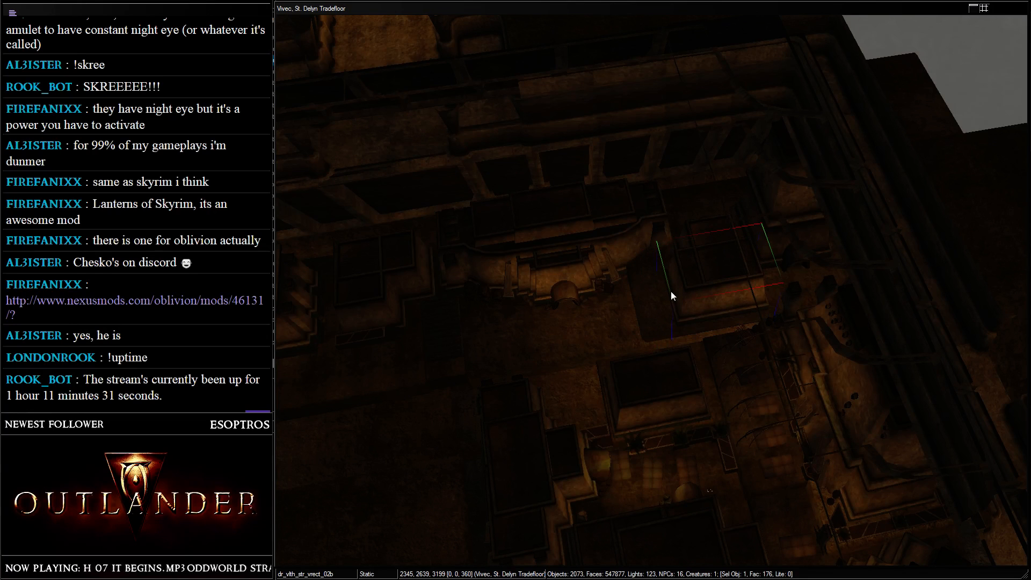
# - Turn the rectangular block to 91 degrees and fit it beside its neighbour at about 2256, 2578, 3199
pyautogui.moveTo(671, 291); pyautogui.dragTo(644, 285)
pyautogui.scroll(3, 645, 284)
pyautogui.press('d')
pyautogui.click(684, 208)
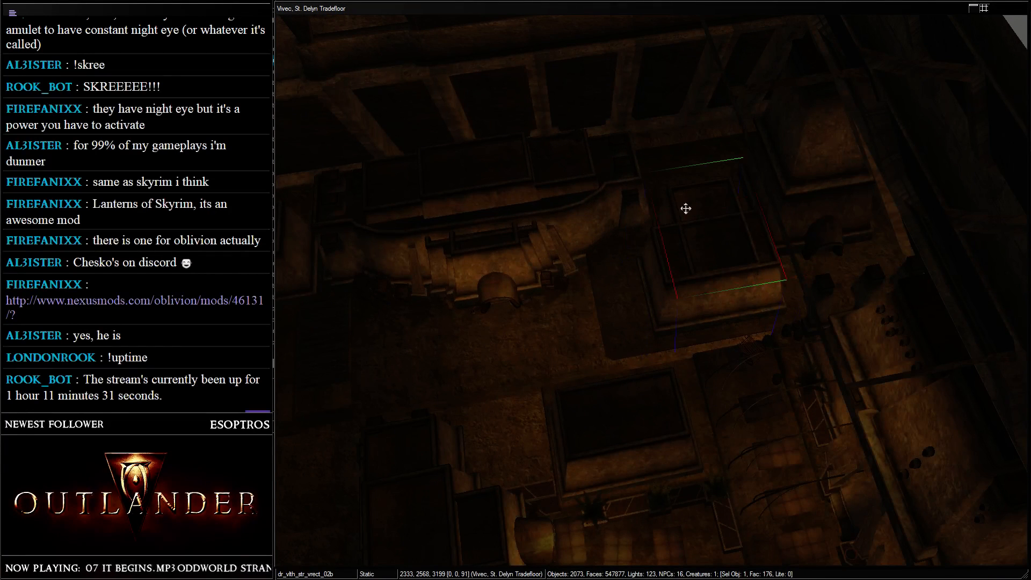
pyautogui.moveTo(697, 202); pyautogui.dragTo(695, 201)
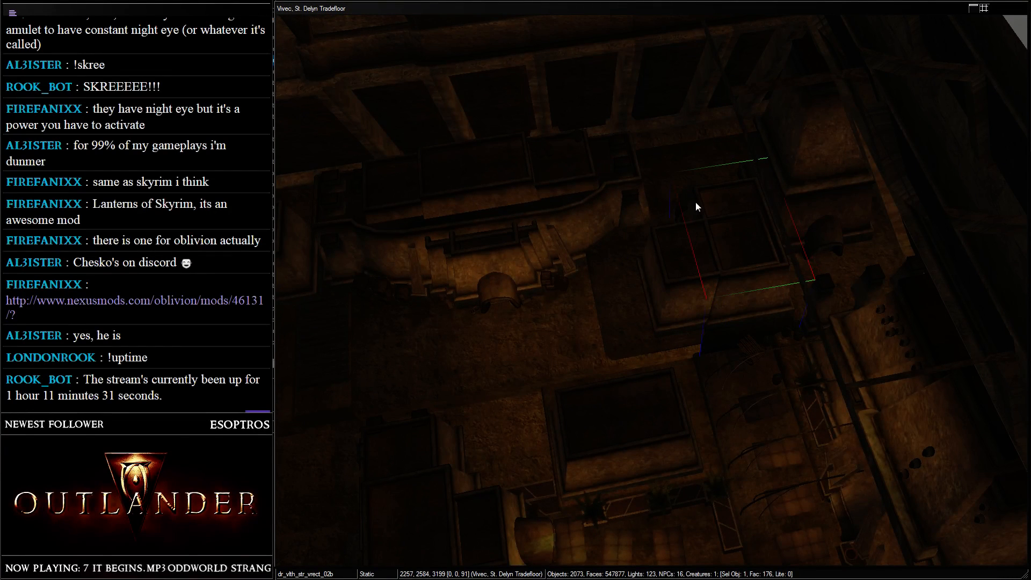
pyautogui.scroll(5, 757, 269)
pyautogui.moveTo(776, 273); pyautogui.dragTo(711, 258, button='middle')
pyautogui.moveTo(674, 321); pyautogui.dragTo(671, 306)
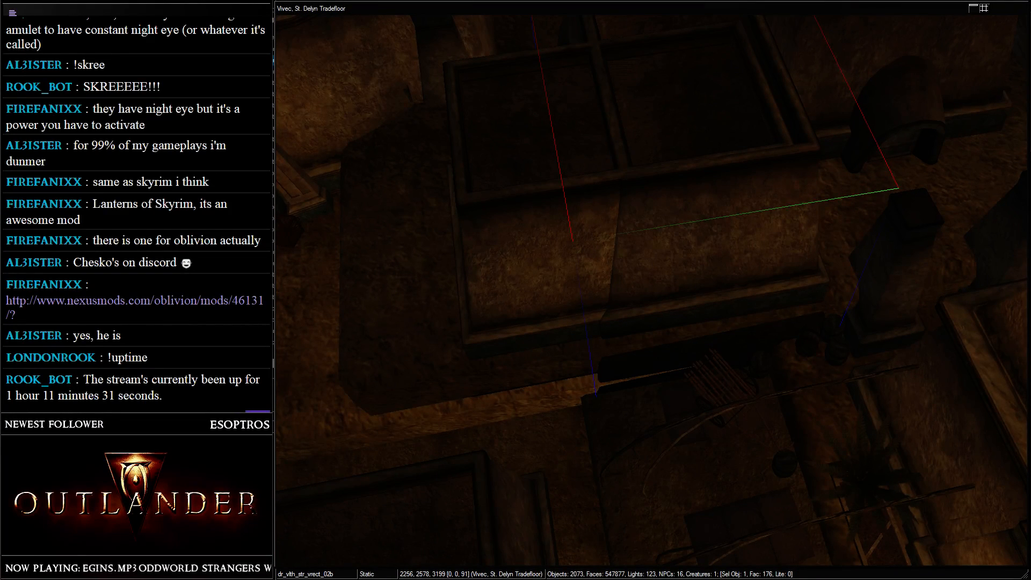
# - Switch to the My Music folder, open the Risen 2.xspf playlist, and return to the cell view
pyautogui.hotkey('alt', 'Tab')
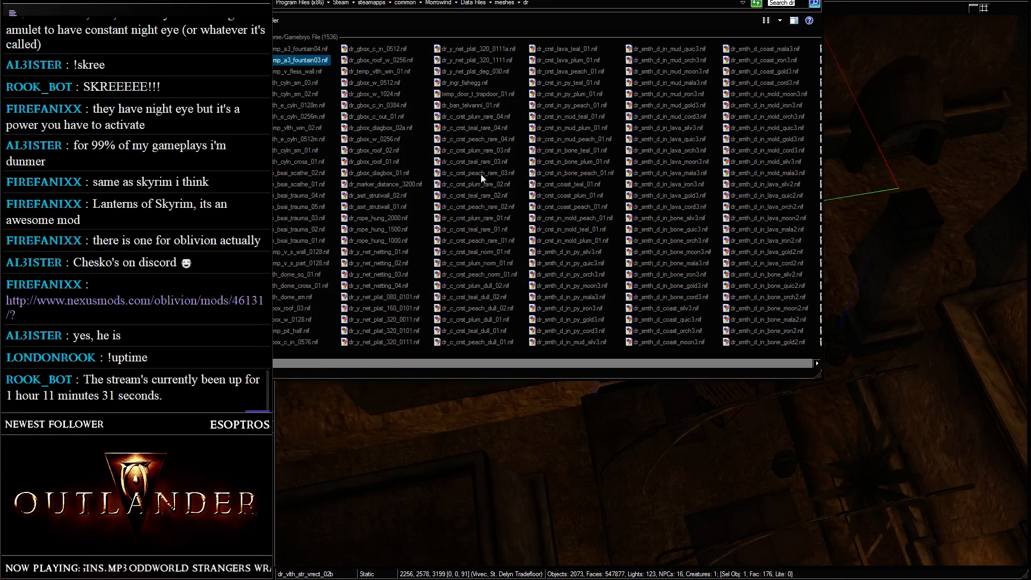
pyautogui.hotkey('alt', 'Tab')
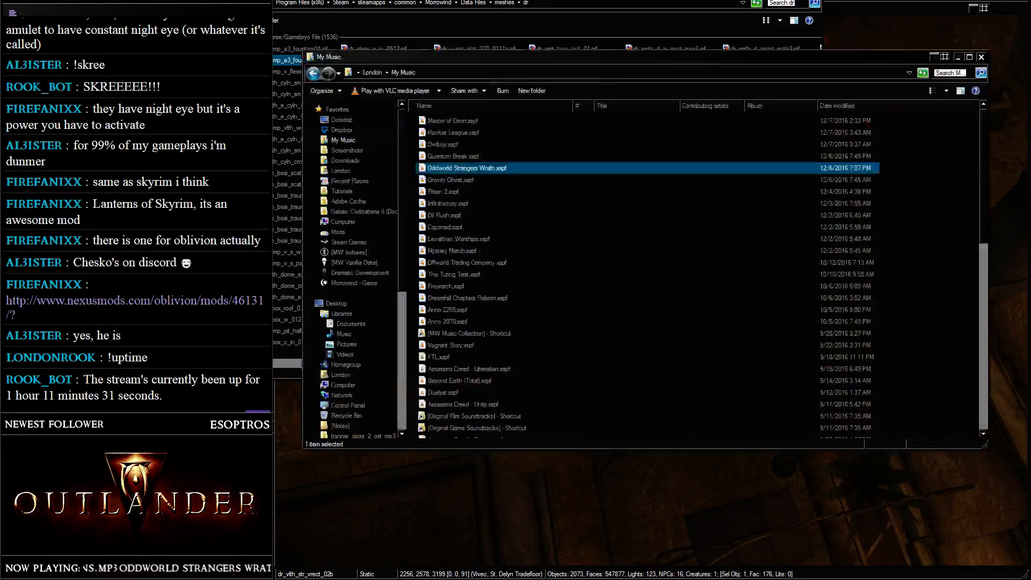
pyautogui.doubleClick(472, 193)
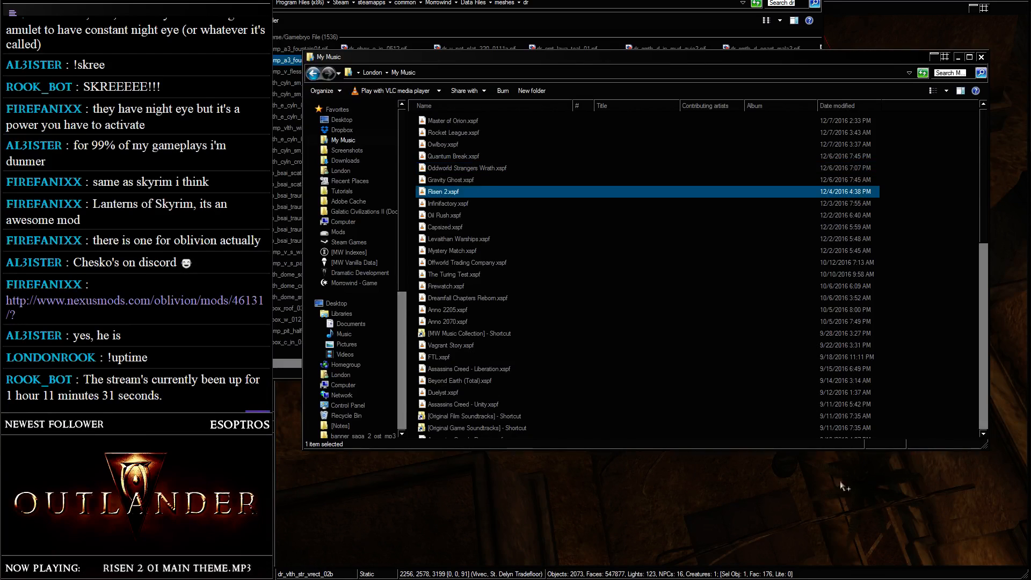
pyautogui.click(812, 555)
pyautogui.click(633, 227)
# - Select the whole curved-front building with its furniture and props and shift the group along the outer wall toward the rectangular blocks
pyautogui.scroll(-4, 634, 226)
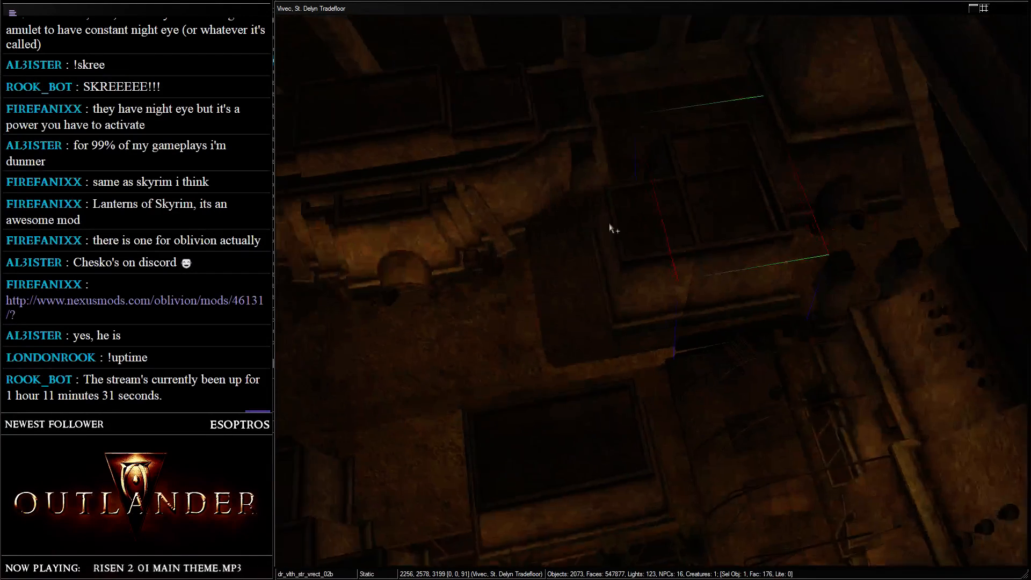
pyautogui.moveTo(610, 226); pyautogui.dragTo(752, 226, button='middle')
pyautogui.press('d')
pyautogui.click(622, 211)
pyautogui.moveTo(550, 181); pyautogui.dragTo(598, 272, button='middle')
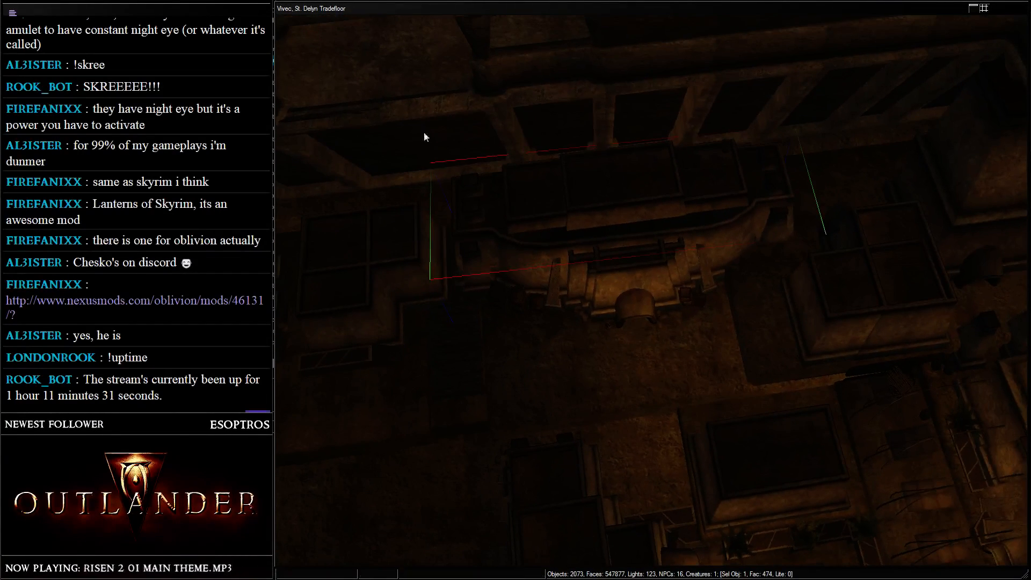
pyautogui.moveTo(424, 133); pyautogui.dragTo(800, 327)
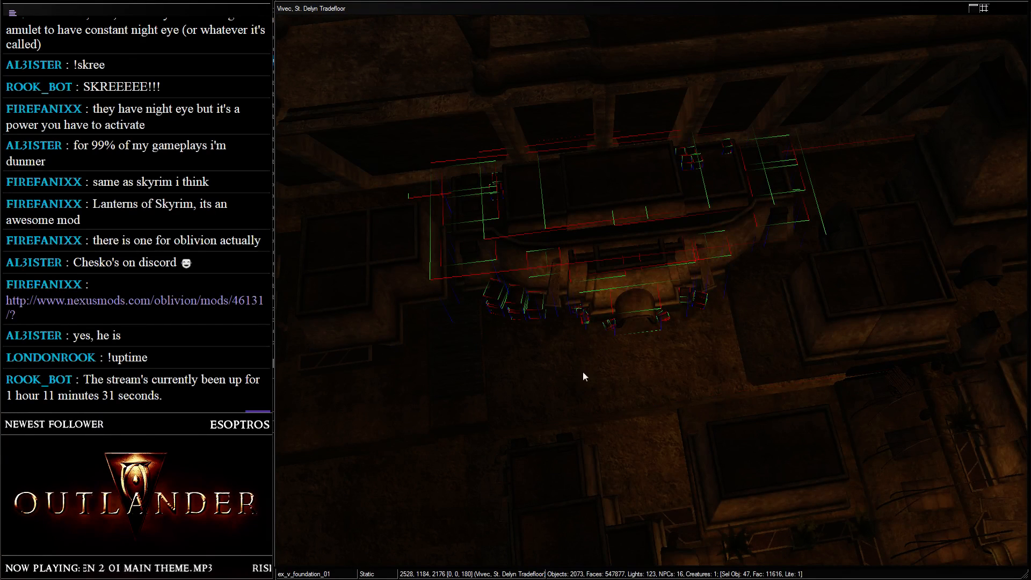
pyautogui.keyDown('shift'); pyautogui.moveTo(583, 373); pyautogui.dragTo(680, 282, button='middle'); pyautogui.keyUp('shift')
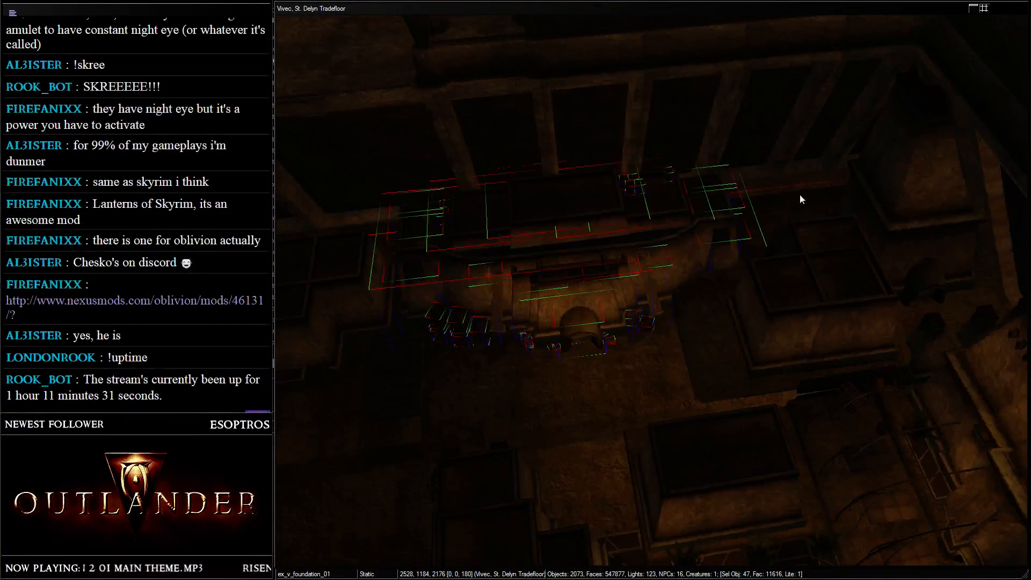
pyautogui.keyDown('shift'); pyautogui.moveTo(662, 225); pyautogui.dragTo(679, 215, button='middle'); pyautogui.keyUp('shift')
pyautogui.moveTo(682, 215); pyautogui.dragTo(684, 213)
pyautogui.keyDown('shift'); pyautogui.moveTo(684, 213); pyautogui.dragTo(645, 170, button='middle'); pyautogui.keyUp('shift')
# - Shift the foundation slab near the corner to about 1648, 2103, 2336 and the unrotated rectangular block to about 2301, 2646, 3199
pyautogui.click(605, 205)
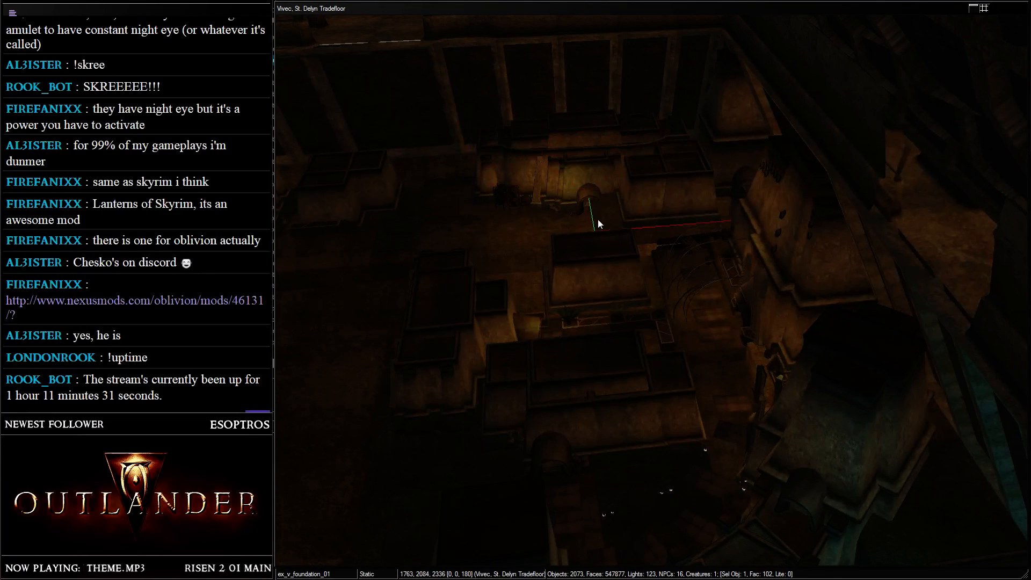
pyautogui.moveTo(597, 219); pyautogui.dragTo(602, 221)
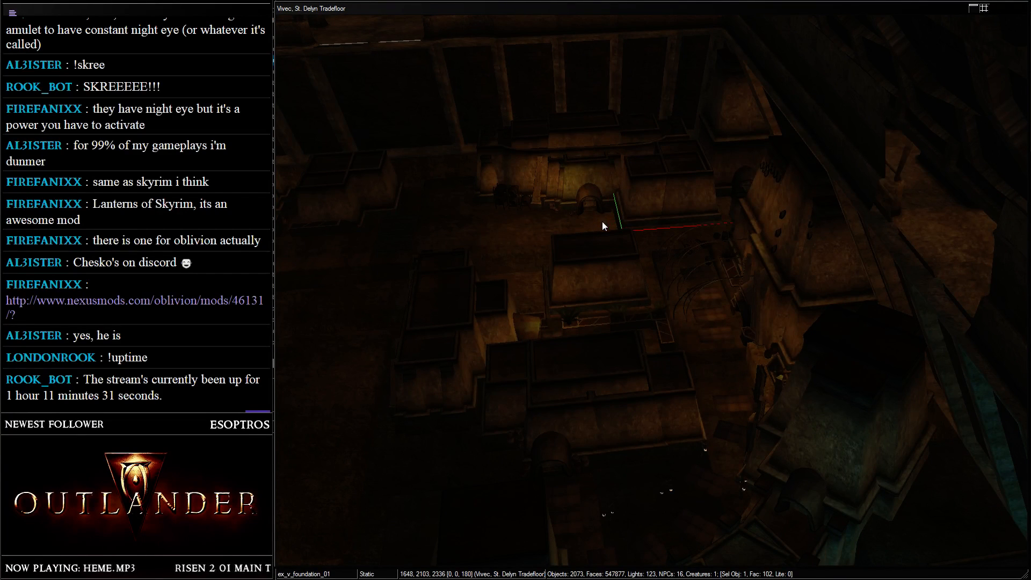
pyautogui.click(674, 184)
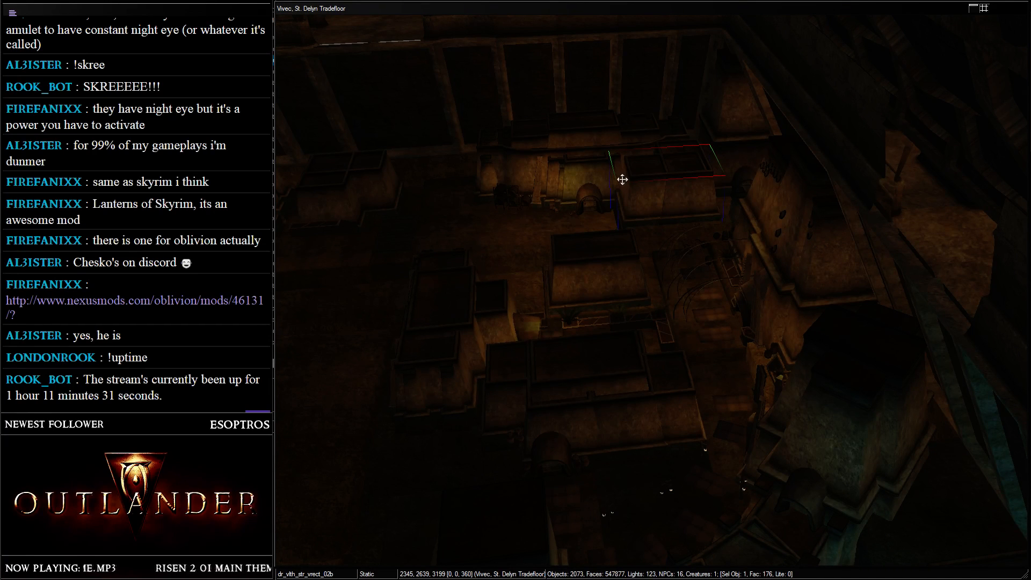
pyautogui.moveTo(624, 180); pyautogui.dragTo(659, 193, button='middle')
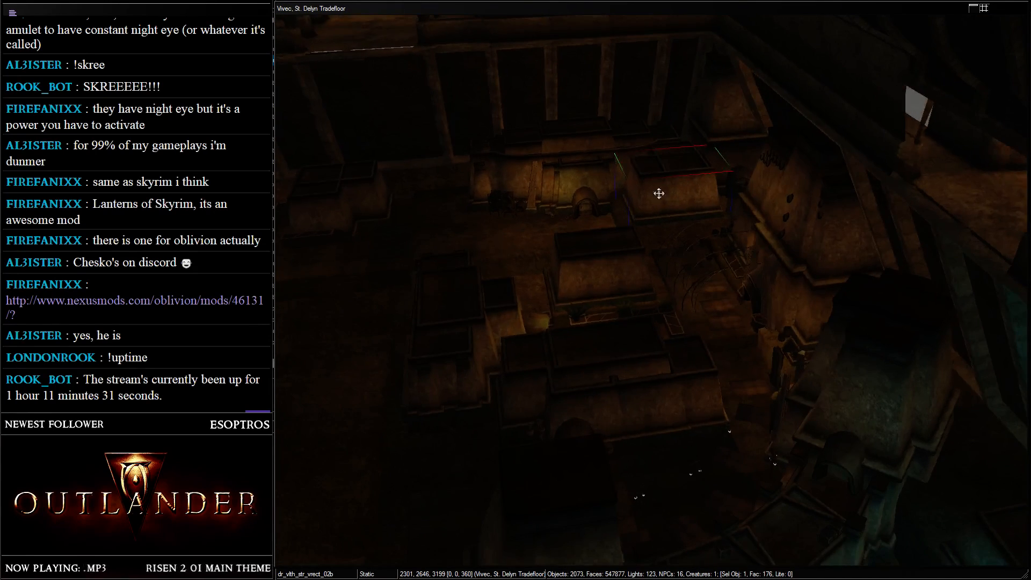
# - Move both rectangular blocks and their attached piece outside the square to about 244, 1675, 3199, and move the pale yellow piece out as well
pyautogui.keyDown('ctrl'); pyautogui.click(652, 188); pyautogui.keyUp('ctrl')
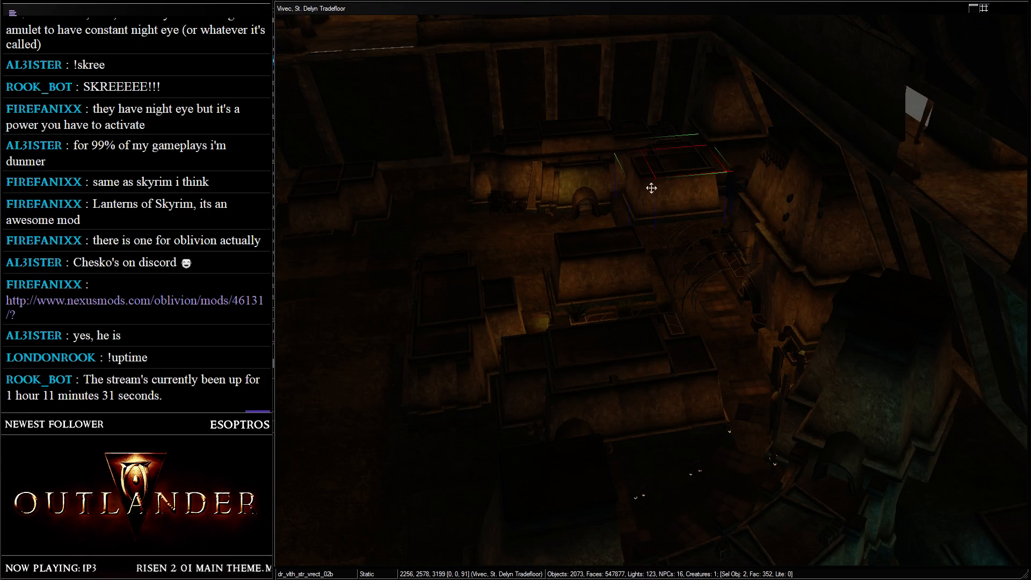
pyautogui.moveTo(651, 189); pyautogui.dragTo(826, 92)
pyautogui.click(709, 155)
pyautogui.moveTo(709, 155); pyautogui.dragTo(665, 180, button='middle')
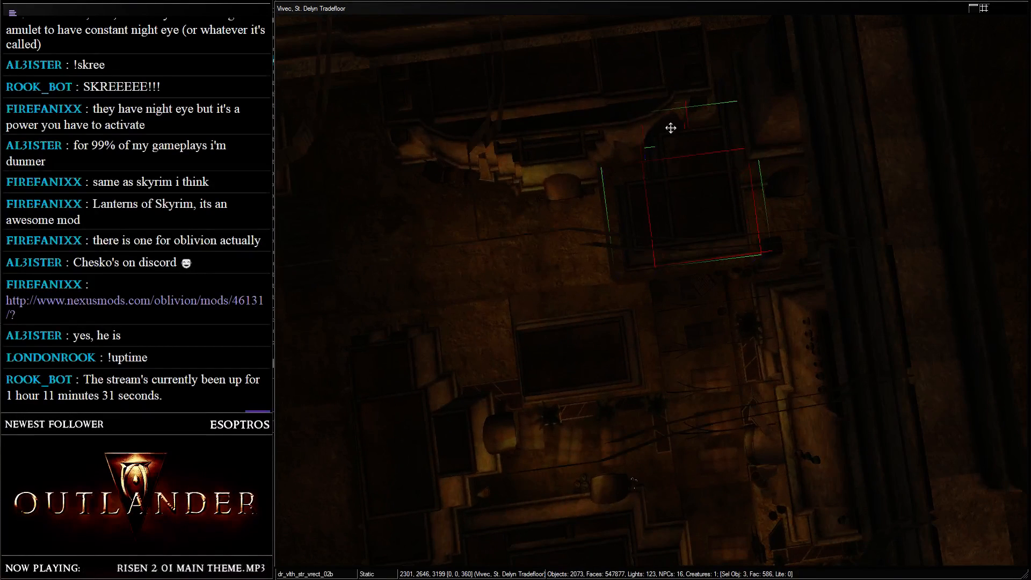
pyautogui.moveTo(671, 128); pyautogui.dragTo(826, 160)
pyautogui.scroll(-3, 838, 177)
pyautogui.moveTo(841, 182); pyautogui.dragTo(600, 226, button='middle')
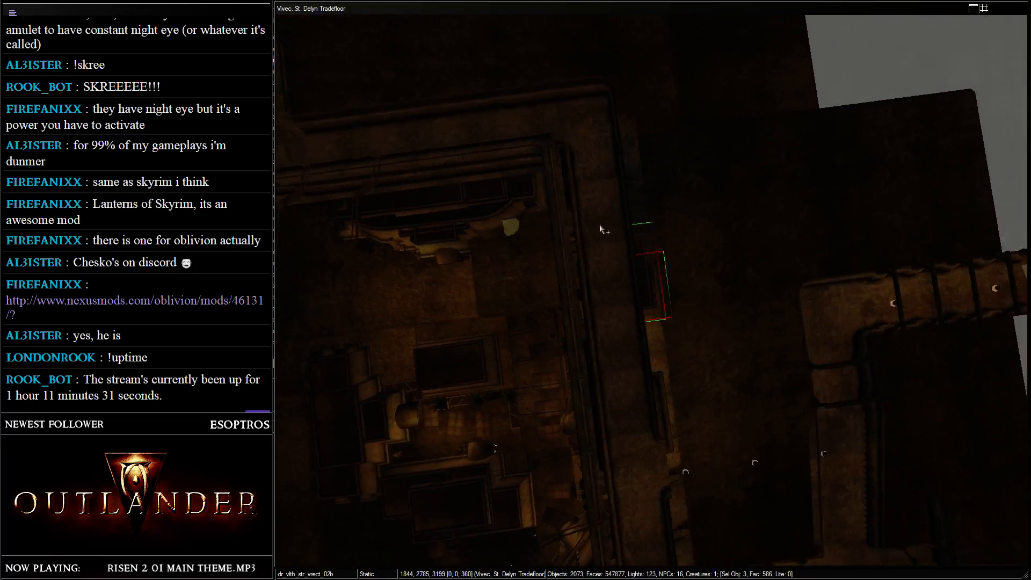
pyautogui.scroll(-3, 600, 226)
pyautogui.moveTo(647, 264); pyautogui.dragTo(842, 101)
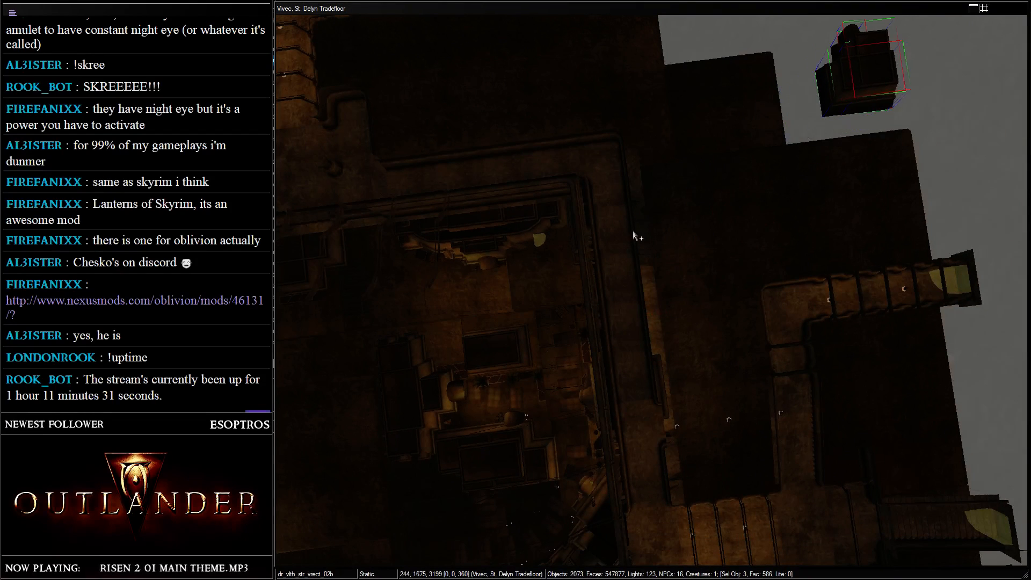
pyautogui.click(541, 240)
pyautogui.moveTo(541, 240); pyautogui.dragTo(770, 137)
# - Move the three-piece group with dr_cnt_fbed_wedge_l_02 outside the square to about 6045, -143, 3163
pyautogui.click(449, 249)
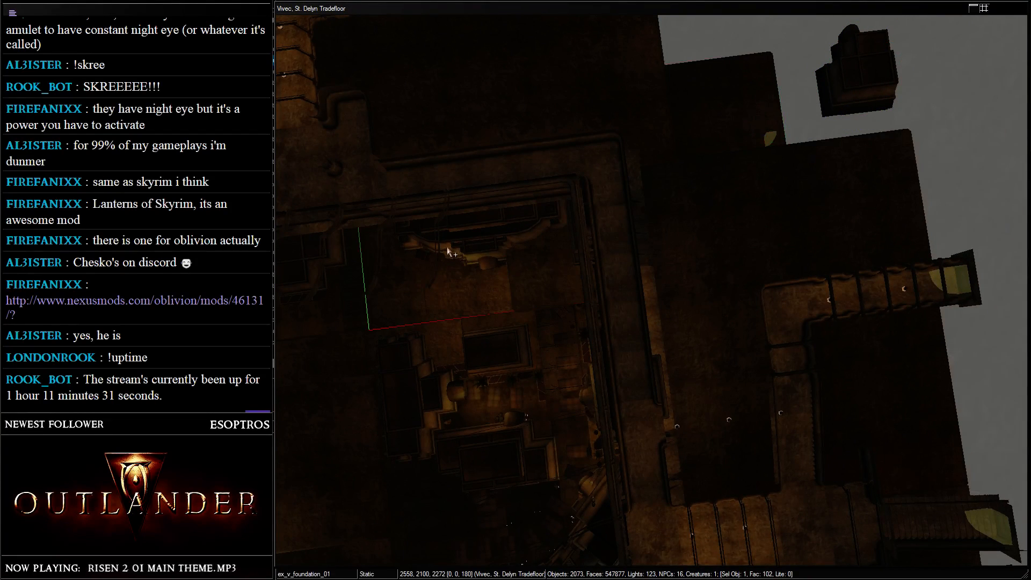
pyautogui.click(496, 236)
pyautogui.keyDown('shift'); pyautogui.moveTo(496, 236); pyautogui.dragTo(575, 180, button='middle'); pyautogui.keyUp('shift')
pyautogui.scroll(2, 553, 142)
pyautogui.scroll(-3, 609, 202)
pyautogui.moveTo(612, 204); pyautogui.dragTo(469, 111)
pyautogui.scroll(-2, 468, 111)
pyautogui.moveTo(468, 111); pyautogui.dragTo(483, 177, button='middle')
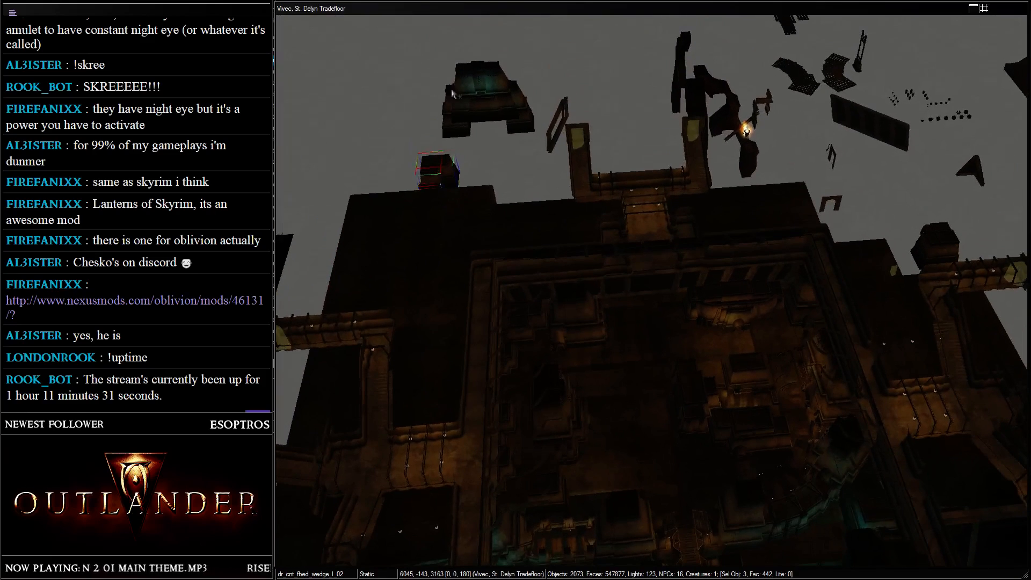
# - Bring the tower building back into the square and set it against the outer wall at about 3638, 2362, 3524
pyautogui.moveTo(437, 58); pyautogui.dragTo(571, 211)
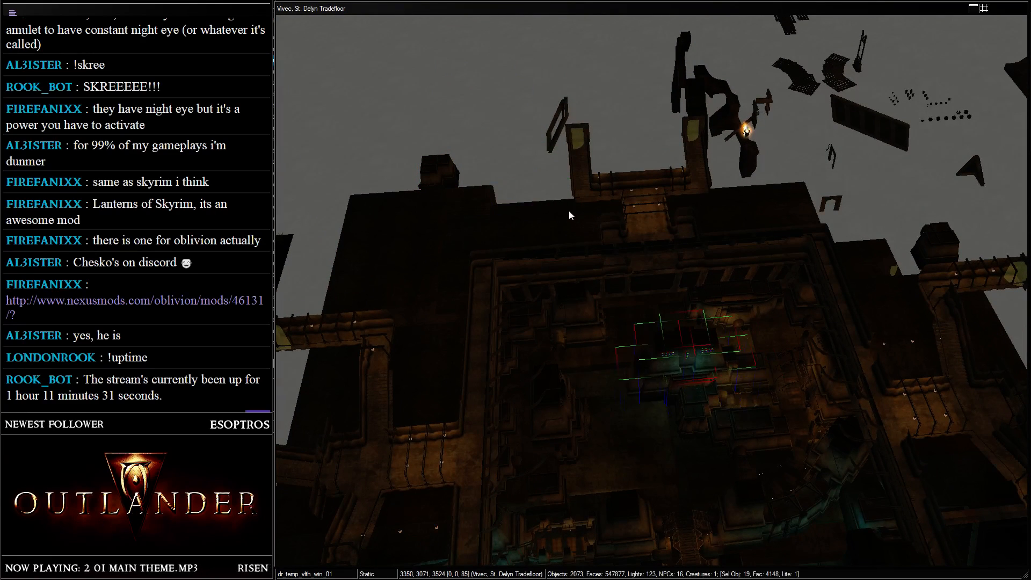
pyautogui.moveTo(661, 365); pyautogui.dragTo(628, 320, button='middle')
pyautogui.scroll(4, 628, 320)
pyautogui.moveTo(564, 286); pyautogui.dragTo(518, 179)
pyautogui.keyDown('shift'); pyautogui.moveTo(517, 179); pyautogui.dragTo(561, 173, button='middle'); pyautogui.keyUp('shift')
pyautogui.moveTo(563, 183); pyautogui.dragTo(559, 189)
pyautogui.moveTo(558, 189); pyautogui.dragTo(565, 176, button='middle')
pyautogui.moveTo(564, 175); pyautogui.dragTo(565, 177)
pyautogui.moveTo(565, 177); pyautogui.dragTo(510, 168, button='middle')
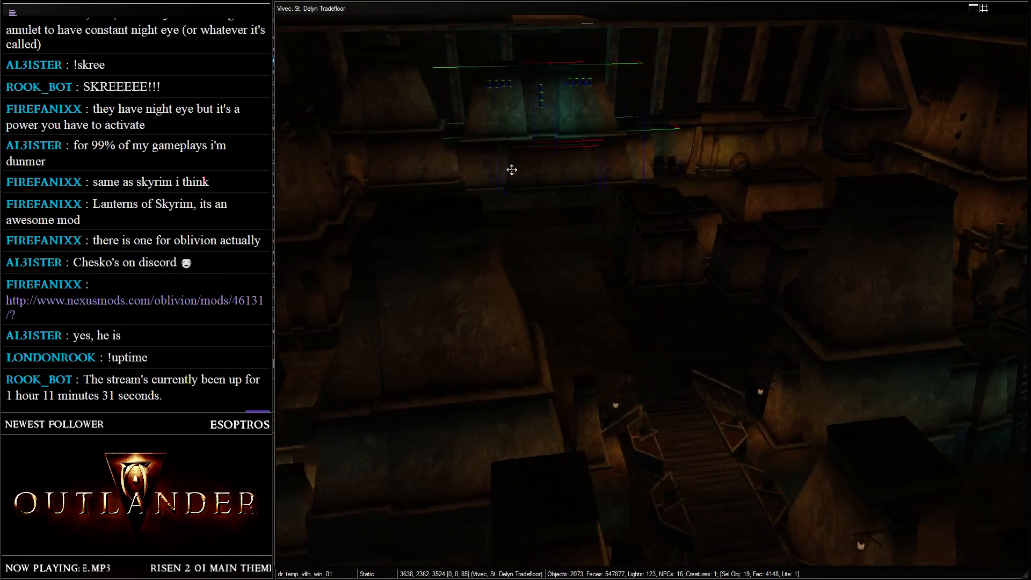
# - Show the light markers and remove the dr_lite_area_blue_600_ps light from the front of the tower building
pyautogui.click(643, 208)
pyautogui.press('m')
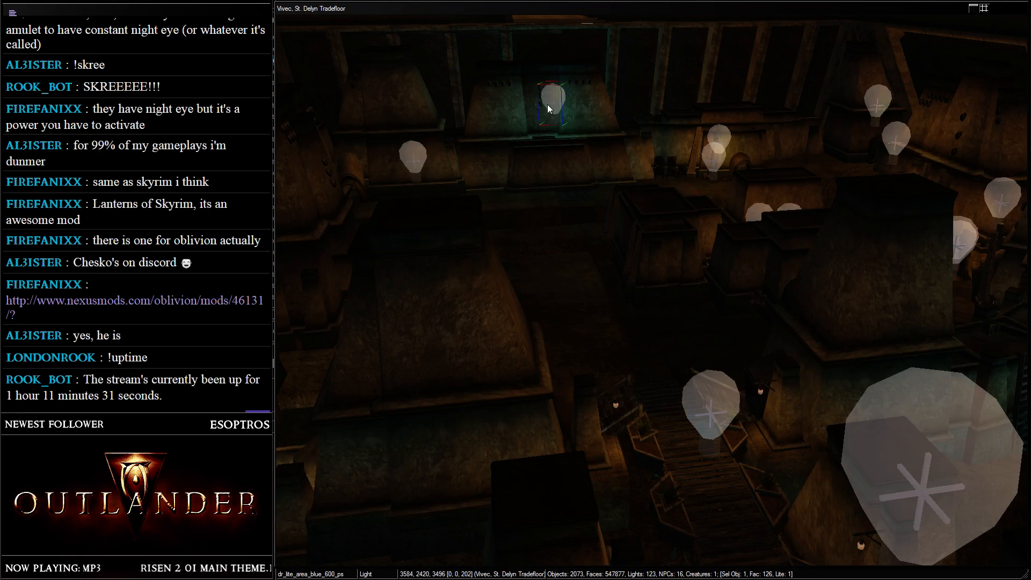
pyautogui.hotkey('ctrl', 'z')
pyautogui.keyDown('shift'); pyautogui.moveTo(545, 180); pyautogui.dragTo(574, 228, button='middle'); pyautogui.keyUp('shift')
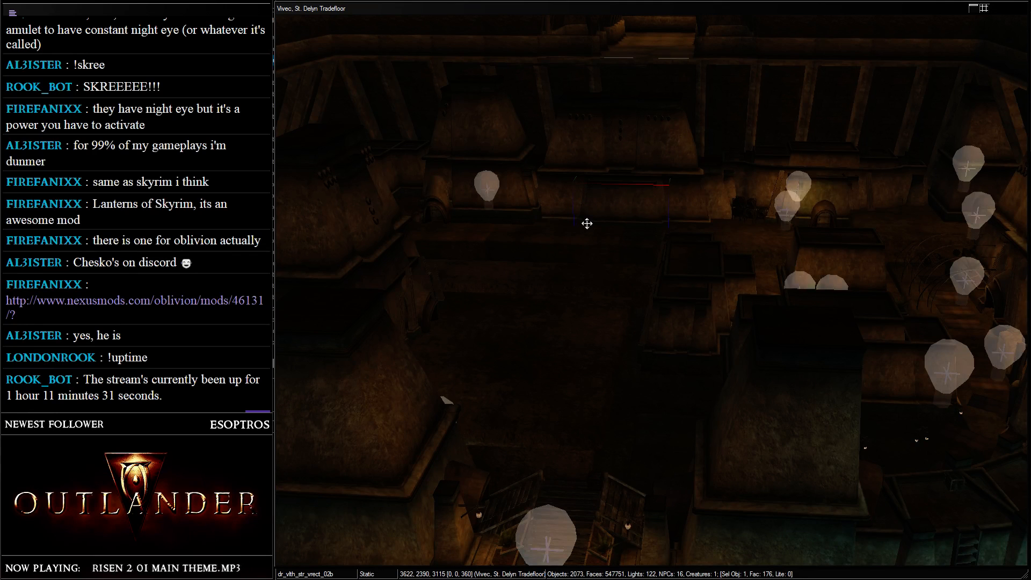
# - Duplicate the ex_vivec_ent_telt_01 entrance with its door and place the copy against the wall below the tower building
pyautogui.scroll(3, 593, 210)
pyautogui.moveTo(589, 223); pyautogui.dragTo(624, 291, button='middle')
pyautogui.click(430, 212)
pyautogui.keyDown('shift'); pyautogui.moveTo(430, 212); pyautogui.dragTo(370, 234, button='middle'); pyautogui.keyUp('shift')
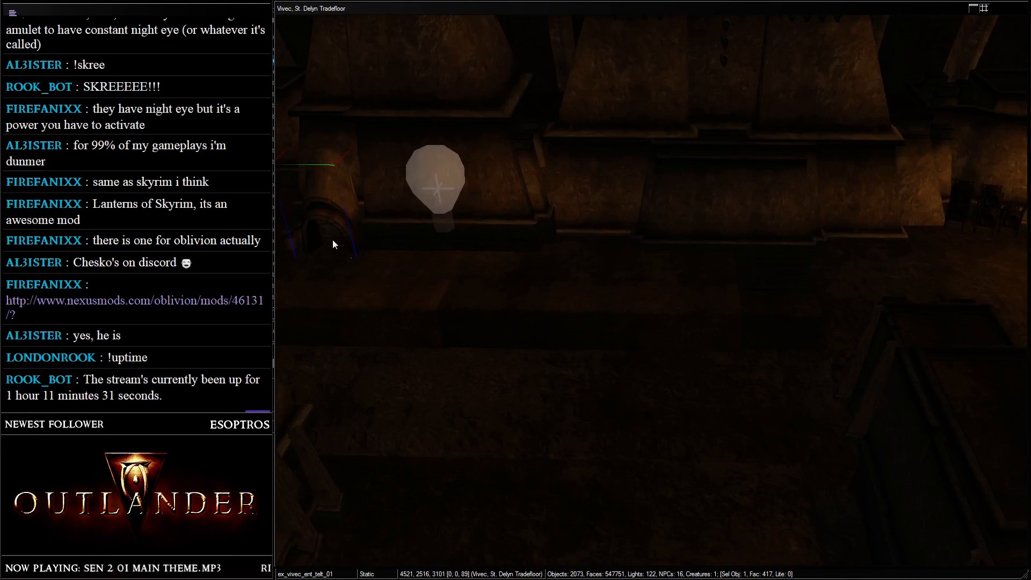
pyautogui.moveTo(323, 189); pyautogui.dragTo(577, 271)
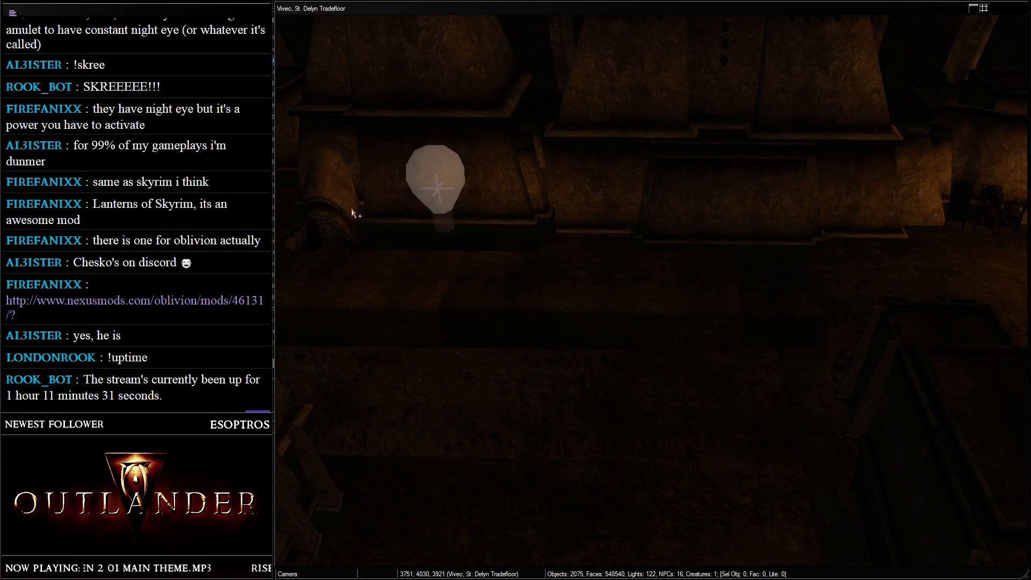
pyautogui.moveTo(323, 223); pyautogui.dragTo(755, 243)
pyautogui.keyDown('shift'); pyautogui.moveTo(756, 243); pyautogui.dragTo(736, 204, button='middle'); pyautogui.keyUp('shift')
pyautogui.moveTo(736, 204); pyautogui.dragTo(557, 215)
# - Duplicate an ex_vivec_ent_t_01 entrance from across the square and bring the copy beside the new door, to about 4089, 2657, 3134
pyautogui.scroll(-3, 557, 214)
pyautogui.click(668, 196)
pyautogui.keyDown('shift'); pyautogui.moveTo(668, 196); pyautogui.dragTo(626, 184, button='middle'); pyautogui.keyUp('shift')
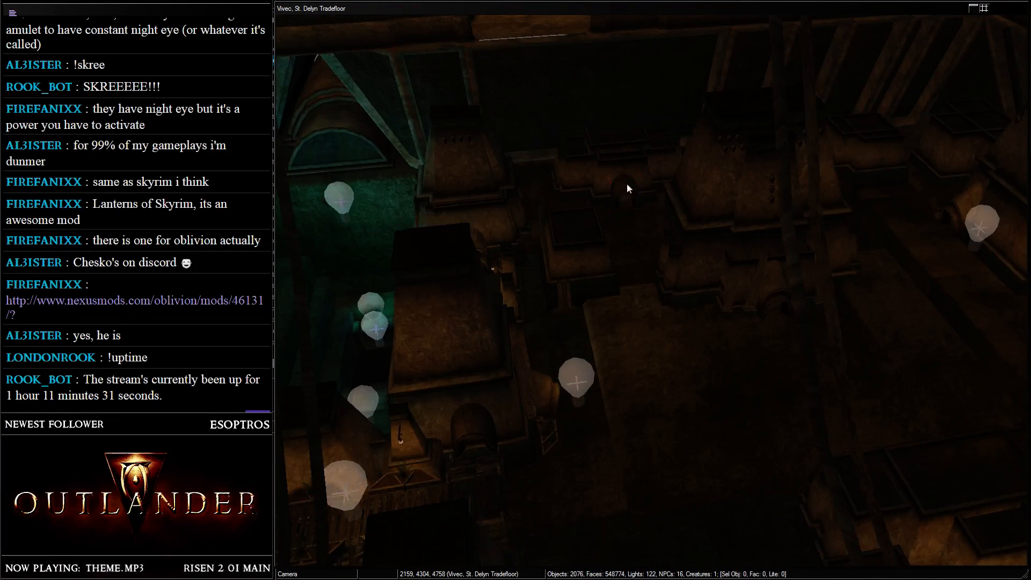
pyautogui.moveTo(623, 175); pyautogui.dragTo(849, 284)
pyautogui.moveTo(849, 285); pyautogui.dragTo(672, 261, button='middle')
pyautogui.scroll(2, 671, 261)
pyautogui.scroll(4, 672, 264)
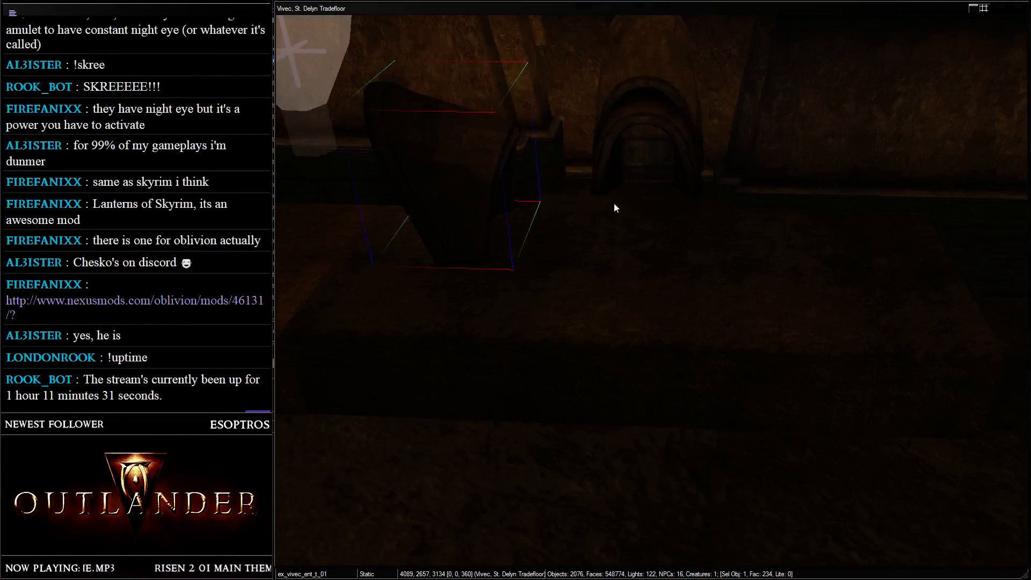
# - Turn the copied entrance to 90 degrees and move it in front of the door below the tower building
pyautogui.moveTo(614, 208); pyautogui.dragTo(90, 252, button='right')
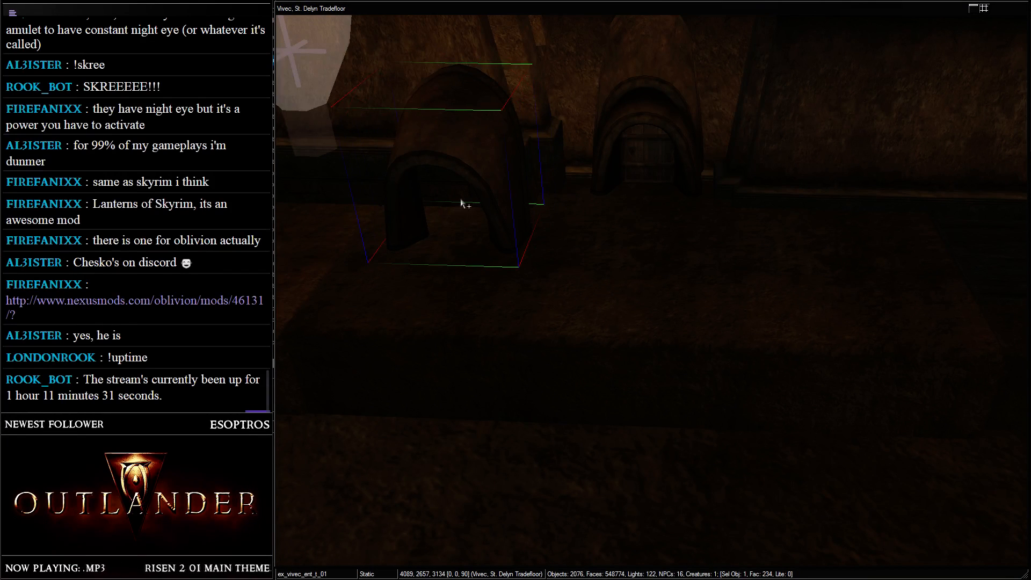
pyautogui.moveTo(435, 151); pyautogui.dragTo(651, 115)
pyautogui.moveTo(651, 115)
pyautogui.keyDown('shift'); pyautogui.mouseDown(button='middle')
pyautogui.moveTo(614, 134)
pyautogui.moveTo(634, 107)
pyautogui.mouseUp(button='middle'); pyautogui.keyUp('shift')
# - Delete the old entrance surround and fit the replacement around the door at about 3918, 2460, 3102
pyautogui.click(634, 106)
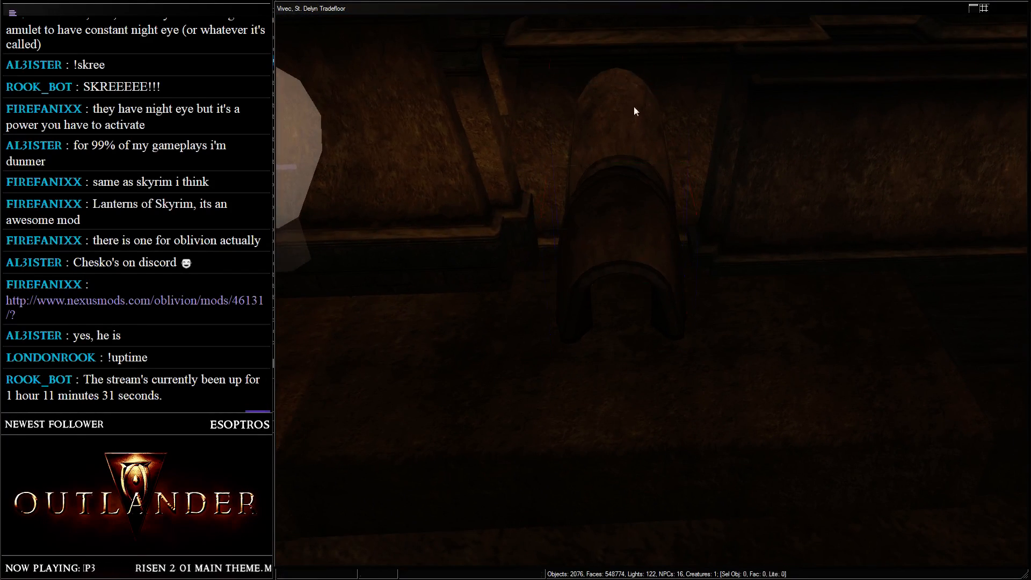
pyautogui.press('Delete')
pyautogui.click(624, 257)
pyautogui.moveTo(623, 258); pyautogui.dragTo(623, 69)
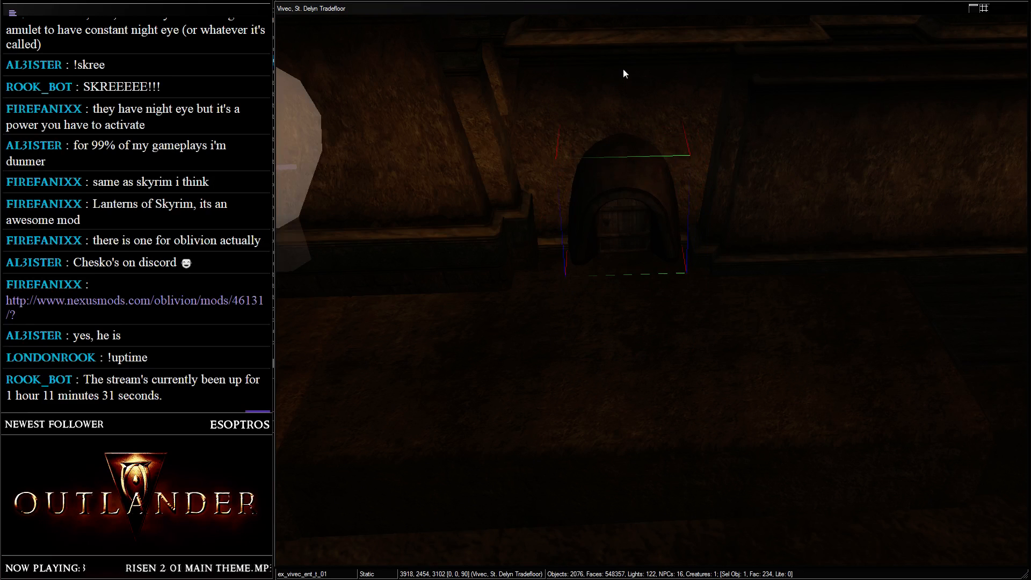
pyautogui.keyDown('shift'); pyautogui.moveTo(623, 69); pyautogui.dragTo(669, 131, button='middle'); pyautogui.keyUp('shift')
pyautogui.scroll(3, 651, 150)
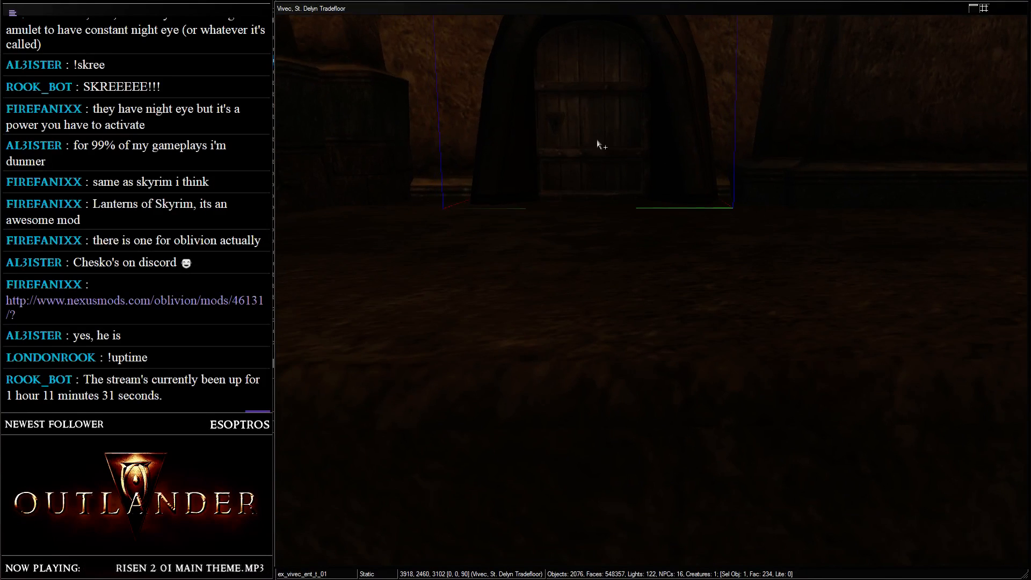
# - Align the velothi door within its surround, with the door at about 3885, 2467, 3101 and the entrance at about 3921, 2457, 3102
pyautogui.press('d')
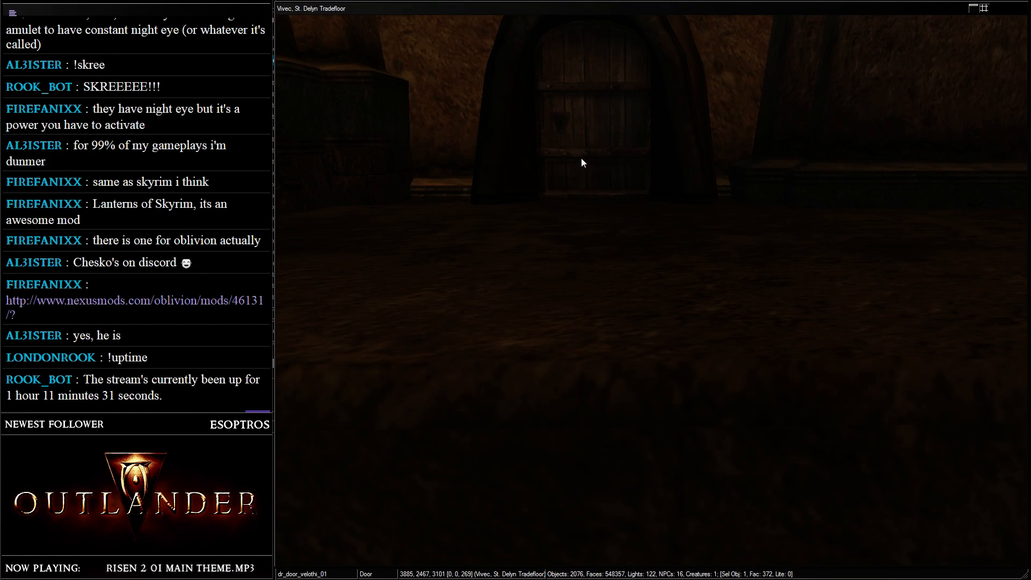
pyautogui.click(684, 150)
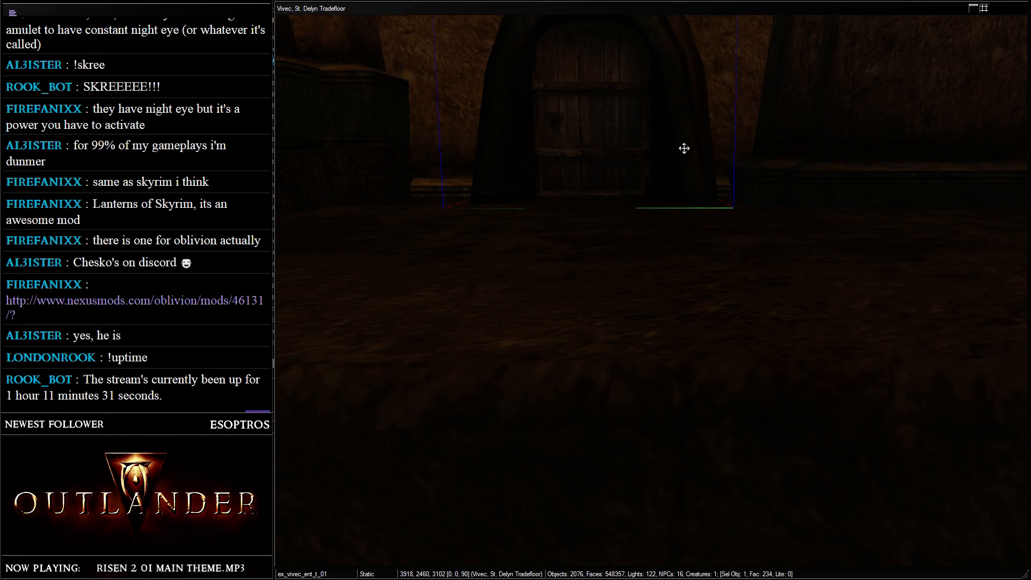
pyautogui.moveTo(685, 150); pyautogui.dragTo(684, 149)
# - Duplicate the velothi door with its entrance surround and place the copy farther along the wall, at about 3311, 2470, 3102
pyautogui.keyDown('ctrl'); pyautogui.click(594, 148); pyautogui.keyUp('ctrl')
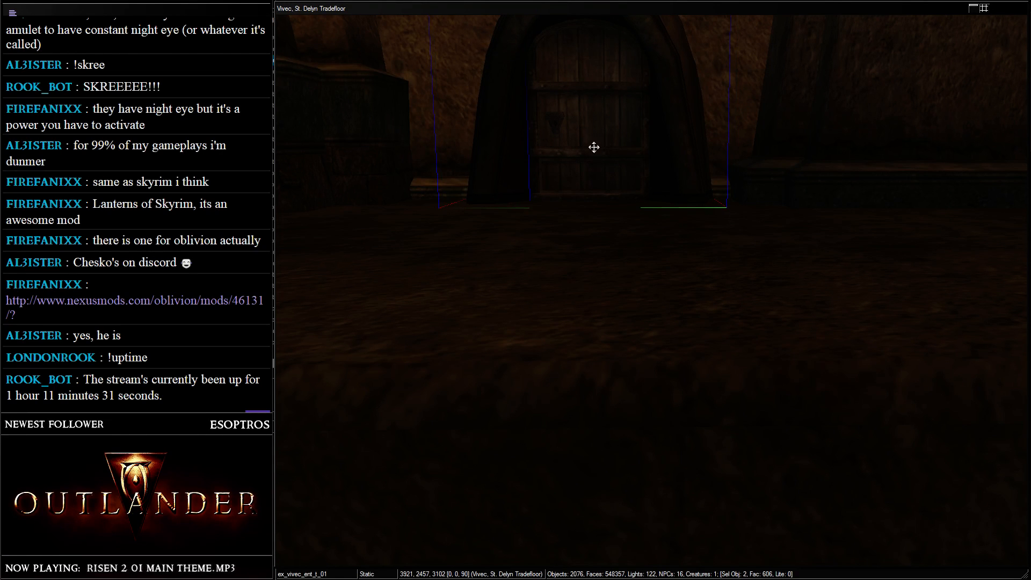
pyautogui.scroll(-2, 649, 164)
pyautogui.scroll(-3, 650, 168)
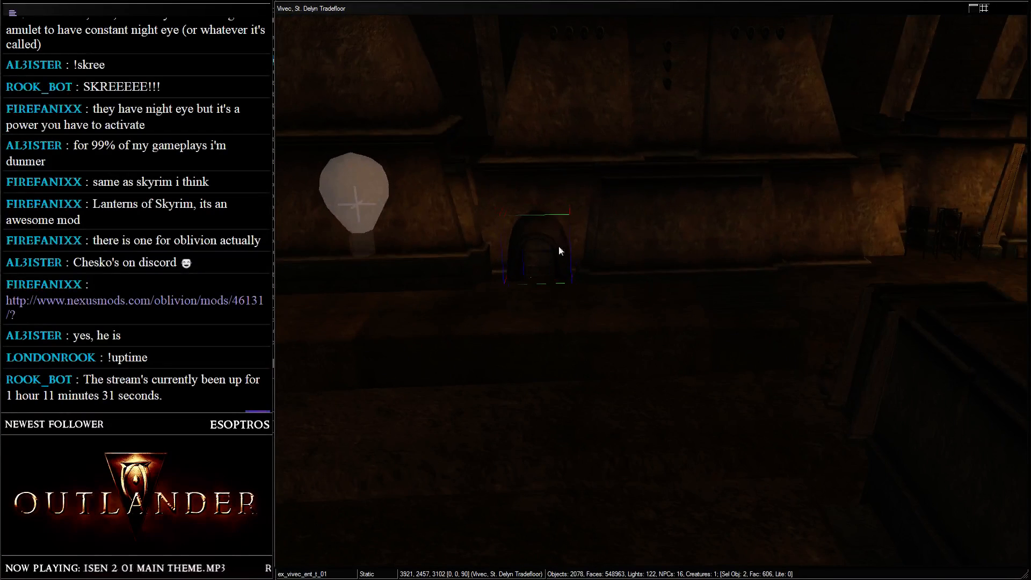
pyautogui.hotkey('ctrl', 'd')
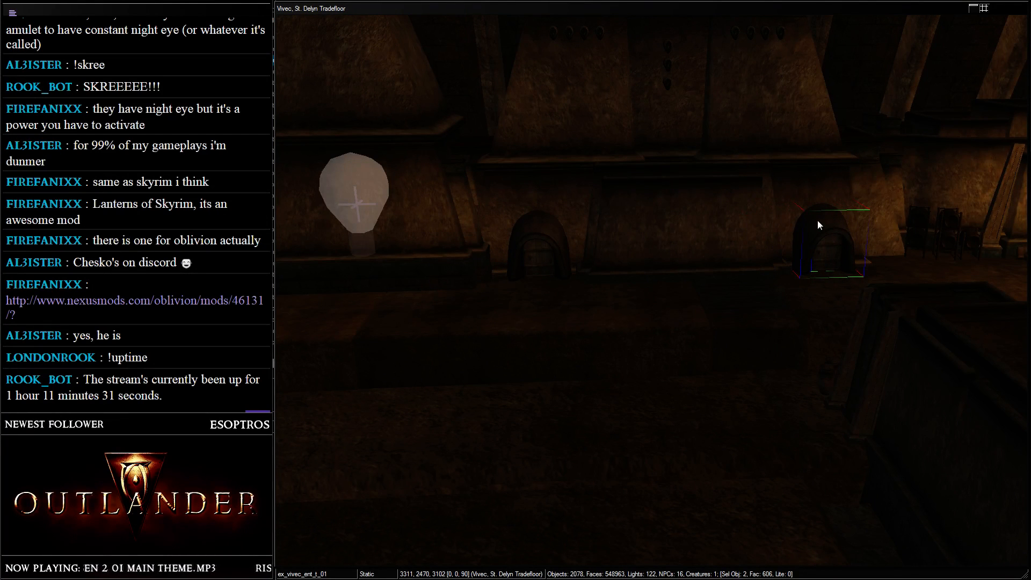
# - Duplicate the door and surround again and set the copy between the other two entrances, at about 3623, 2530, 3102
pyautogui.moveTo(833, 225); pyautogui.dragTo(715, 279)
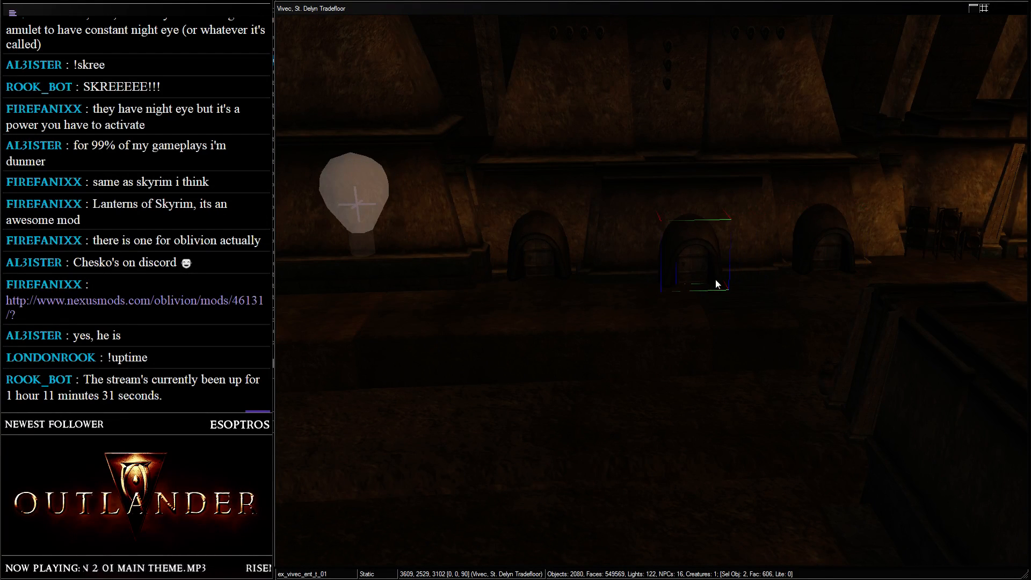
pyautogui.scroll(-3, 732, 214)
pyautogui.keyDown('shift'); pyautogui.moveTo(629, 217); pyautogui.dragTo(624, 278, button='middle'); pyautogui.keyUp('shift')
pyautogui.scroll(5, 674, 329)
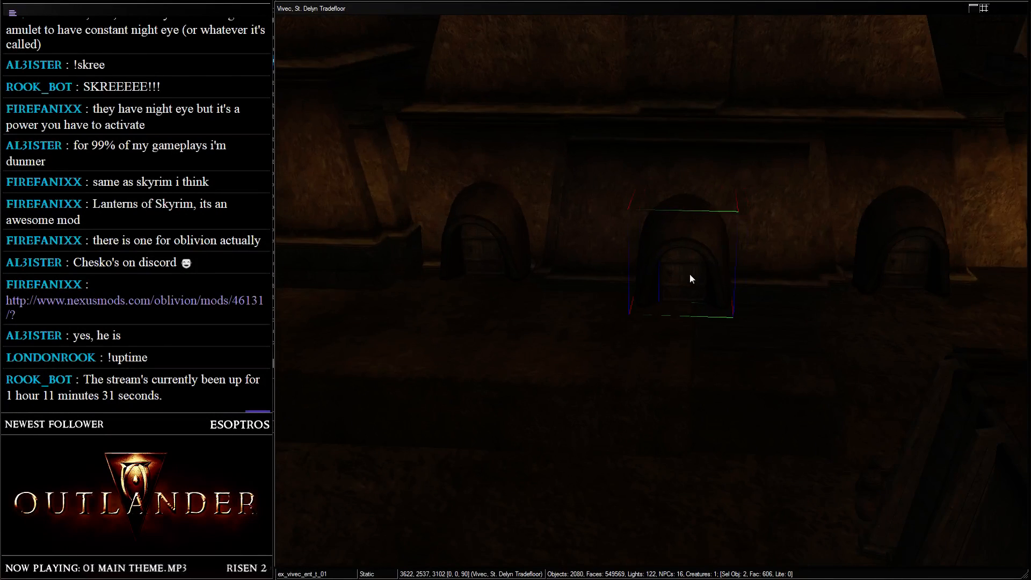
pyautogui.moveTo(690, 274); pyautogui.dragTo(696, 254)
pyautogui.scroll(-3, 696, 254)
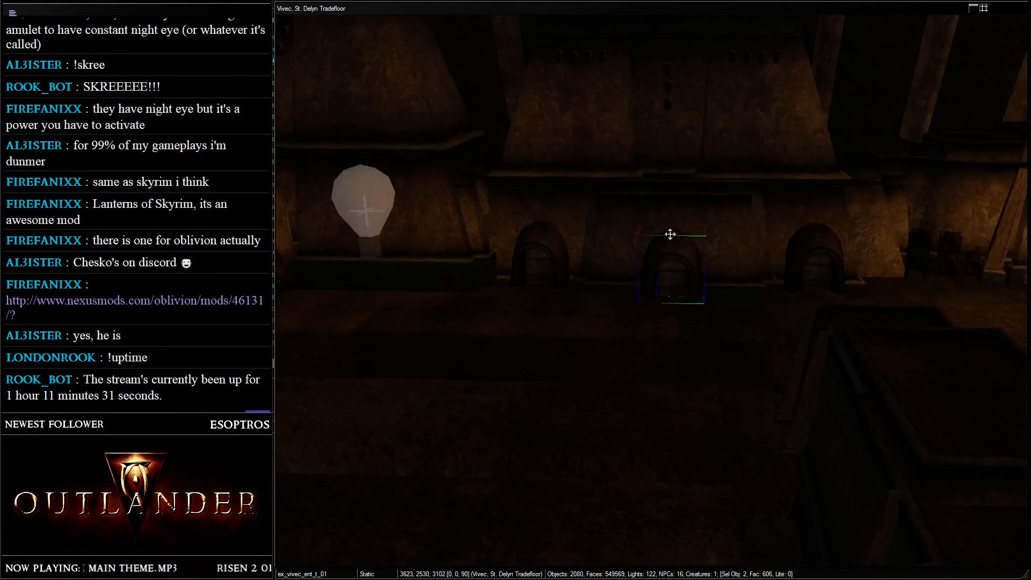
# - Pick up the three-piece dr_vlth_str_vrect_02b building and rotate it as a group until its entrance stands at 91 degrees
pyautogui.scroll(-2, 732, 220)
pyautogui.keyDown('shift'); pyautogui.moveTo(733, 220); pyautogui.dragTo(669, 229, button='middle'); pyautogui.keyUp('shift')
pyautogui.scroll(-3, 645, 286)
pyautogui.moveTo(786, 211); pyautogui.dragTo(635, 279)
pyautogui.moveTo(635, 279); pyautogui.dragTo(638, 154, button='middle')
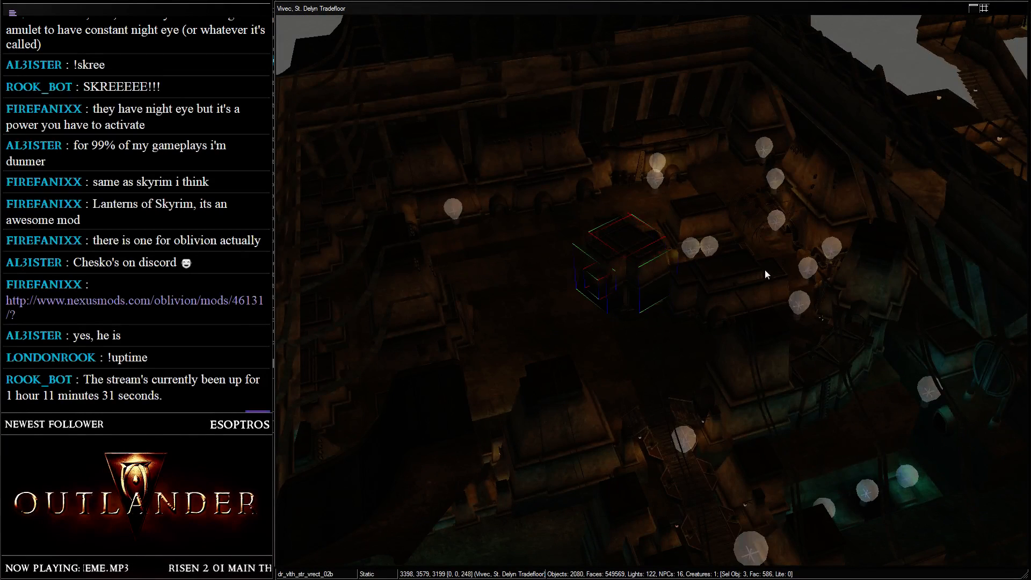
pyautogui.moveTo(765, 274); pyautogui.dragTo(712, 290, button='right')
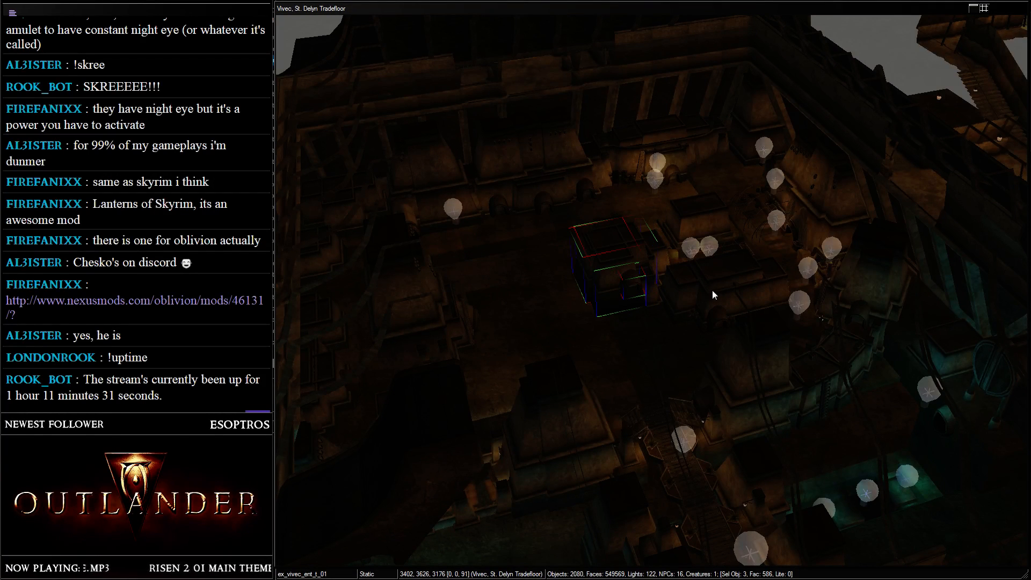
# - Move the rotated building group onto the floor facing the new wall doors, with its entrance at about 3718, 3159, 2997
pyautogui.moveTo(636, 279); pyautogui.dragTo(594, 230)
pyautogui.scroll(5, 604, 267)
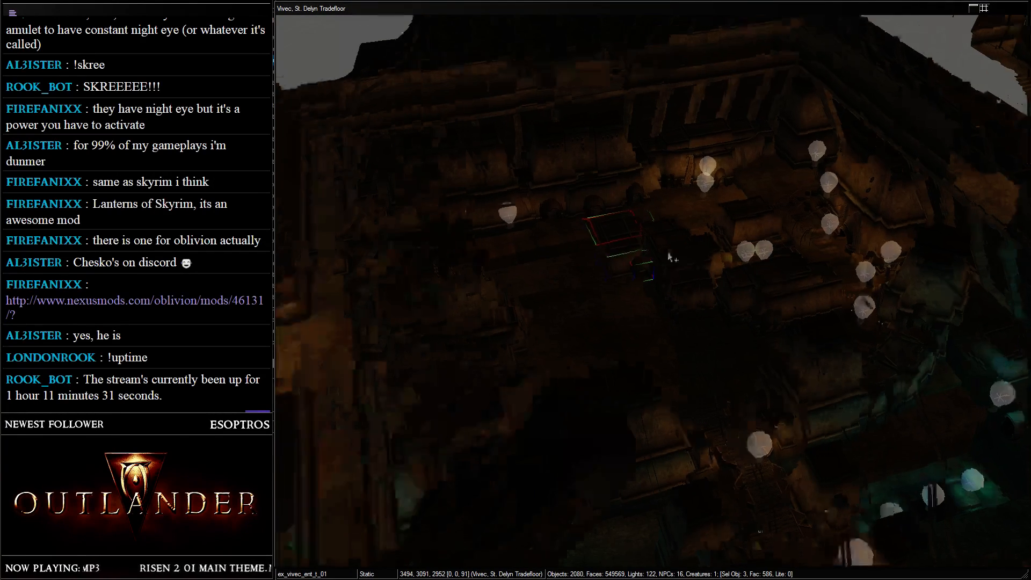
pyautogui.scroll(3, 603, 267)
pyautogui.moveTo(648, 164); pyautogui.dragTo(581, 223)
pyautogui.moveTo(581, 223)
pyautogui.mouseDown(button='middle')
pyautogui.moveTo(566, 140)
pyautogui.moveTo(575, 218)
pyautogui.mouseUp(button='middle')
pyautogui.moveTo(575, 218); pyautogui.dragTo(507, 144)
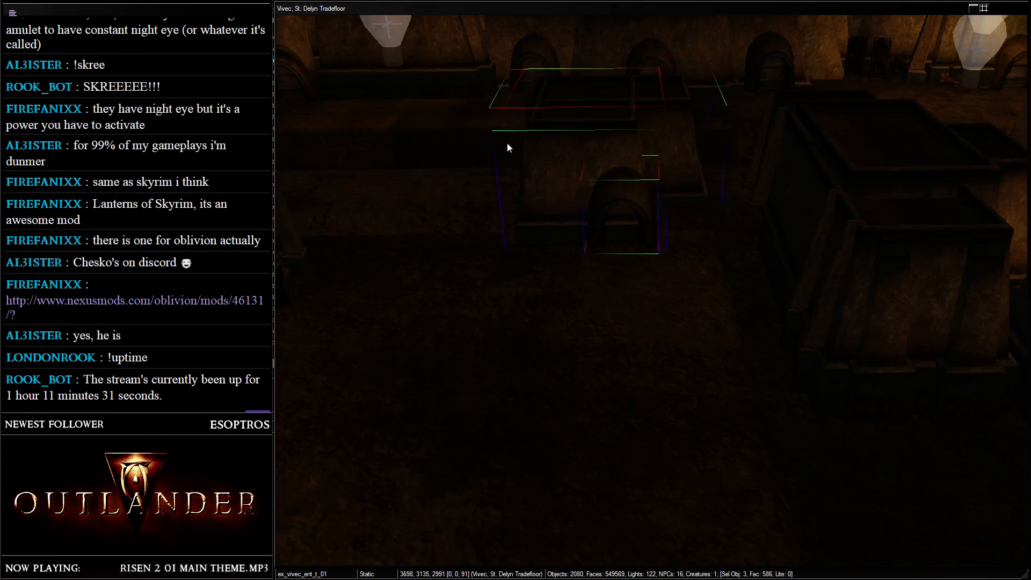
pyautogui.keyDown('shift'); pyautogui.moveTo(507, 143); pyautogui.dragTo(548, 147, button='middle'); pyautogui.keyUp('shift')
pyautogui.scroll(3, 515, 178)
pyautogui.keyDown('shift'); pyautogui.moveTo(515, 178); pyautogui.dragTo(643, 180, button='middle'); pyautogui.keyUp('shift')
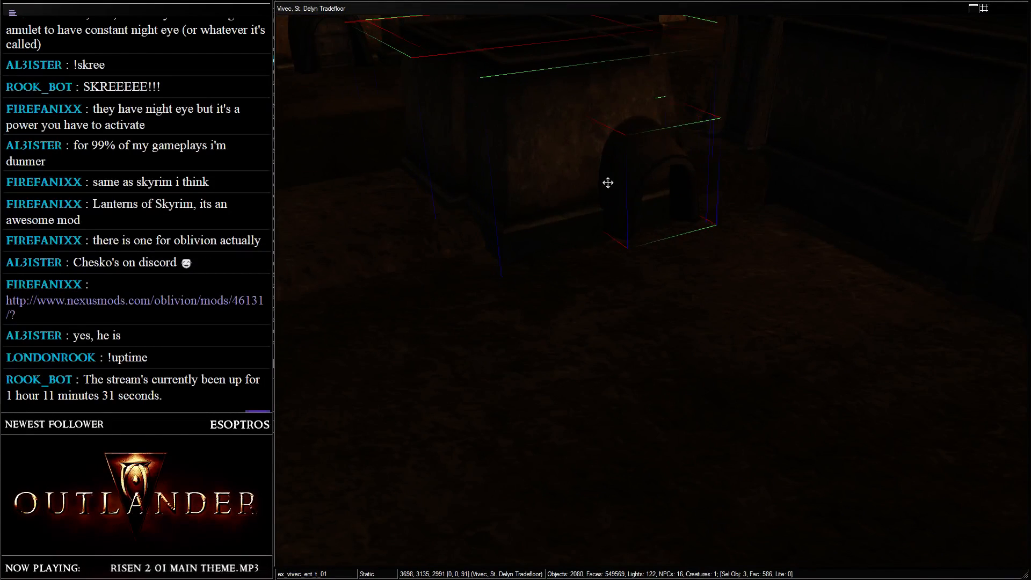
pyautogui.moveTo(529, 203); pyautogui.dragTo(635, 198, button='middle')
pyautogui.moveTo(635, 198); pyautogui.dragTo(636, 195)
# - Shift only the building's entrance surround to about 3753, 3125, 2976 and save the plugin
pyautogui.keyDown('shift'); pyautogui.moveTo(720, 170); pyautogui.dragTo(476, 159, button='middle'); pyautogui.keyUp('shift')
pyautogui.scroll(-2, 477, 159)
pyautogui.press('d')
pyautogui.click(602, 198)
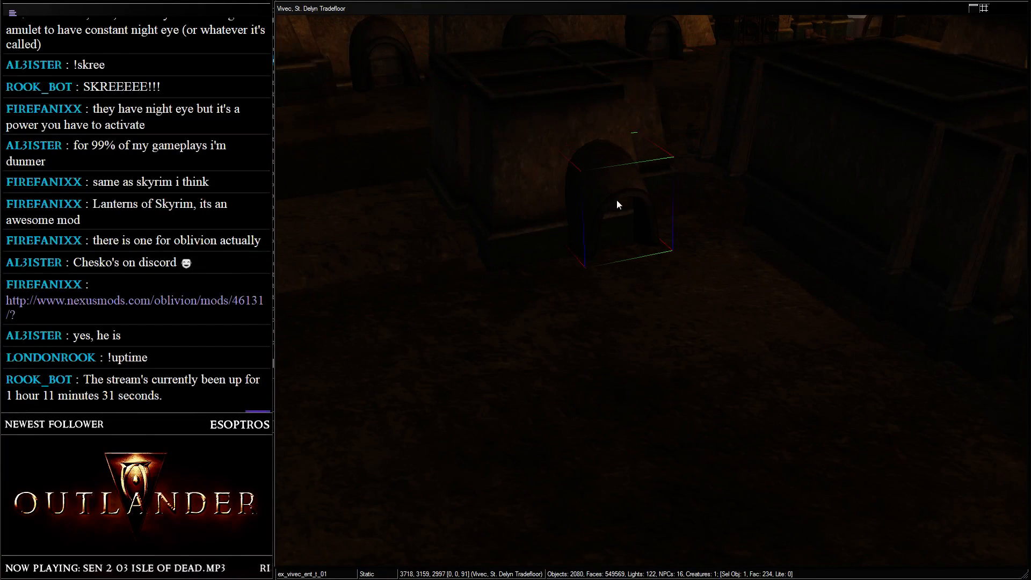
pyautogui.moveTo(617, 205)
pyautogui.mouseDown()
pyautogui.moveTo(610, 188)
pyautogui.moveTo(599, 200)
pyautogui.mouseUp()
pyautogui.scroll(-4, 414, 145)
pyautogui.keyDown('shift'); pyautogui.moveTo(600, 196); pyautogui.dragTo(992, 115, button='middle'); pyautogui.keyUp('shift')
pyautogui.scroll(-2, 577, 179)
pyautogui.hotkey('ctrl', 's')
# - Switch to bright lighting and bring the three-piece building with the dr_cnt_fbed_wedge_l_02 piece from outside the canton toward the square
pyautogui.scroll(-2, 520, 267)
pyautogui.press('a')
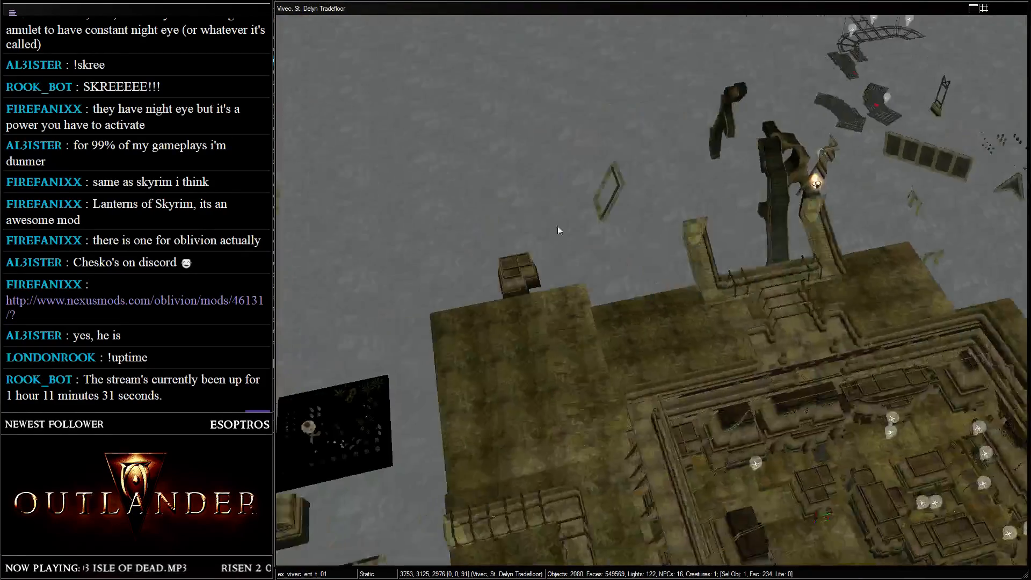
pyautogui.moveTo(376, 257); pyautogui.dragTo(519, 178, button='middle')
pyautogui.moveTo(594, 156); pyautogui.dragTo(689, 208)
pyautogui.moveTo(689, 208); pyautogui.dragTo(582, 180, button='middle')
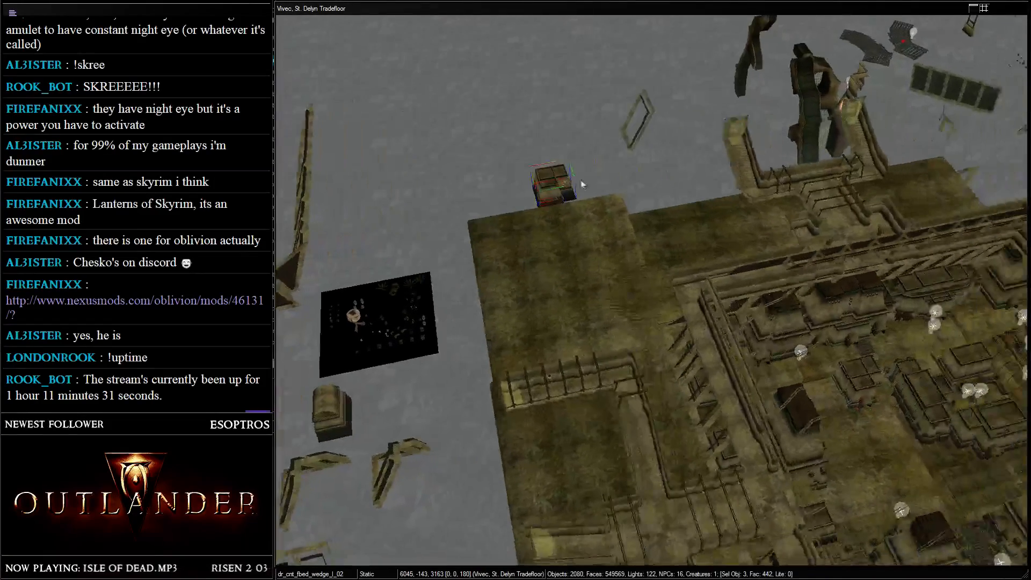
pyautogui.moveTo(558, 183); pyautogui.dragTo(872, 460)
pyautogui.moveTo(872, 461); pyautogui.dragTo(603, 276, button='middle')
# - Set the three-piece building down beside the other new building, with its wedge flower bed at about 4257, 3166, 3072
pyautogui.scroll(6, 623, 327)
pyautogui.moveTo(580, 350); pyautogui.dragTo(621, 193)
pyautogui.keyDown('shift'); pyautogui.moveTo(621, 193); pyautogui.dragTo(629, 228, button='middle'); pyautogui.keyUp('shift')
pyautogui.moveTo(629, 228); pyautogui.dragTo(609, 157)
pyautogui.keyDown('shift'); pyautogui.moveTo(609, 158); pyautogui.dragTo(635, 92, button='middle'); pyautogui.keyUp('shift')
pyautogui.scroll(3, 656, 150)
pyautogui.moveTo(558, 263); pyautogui.dragTo(452, 37)
pyautogui.keyDown('shift'); pyautogui.moveTo(452, 38); pyautogui.dragTo(510, 104, button='middle'); pyautogui.keyUp('shift')
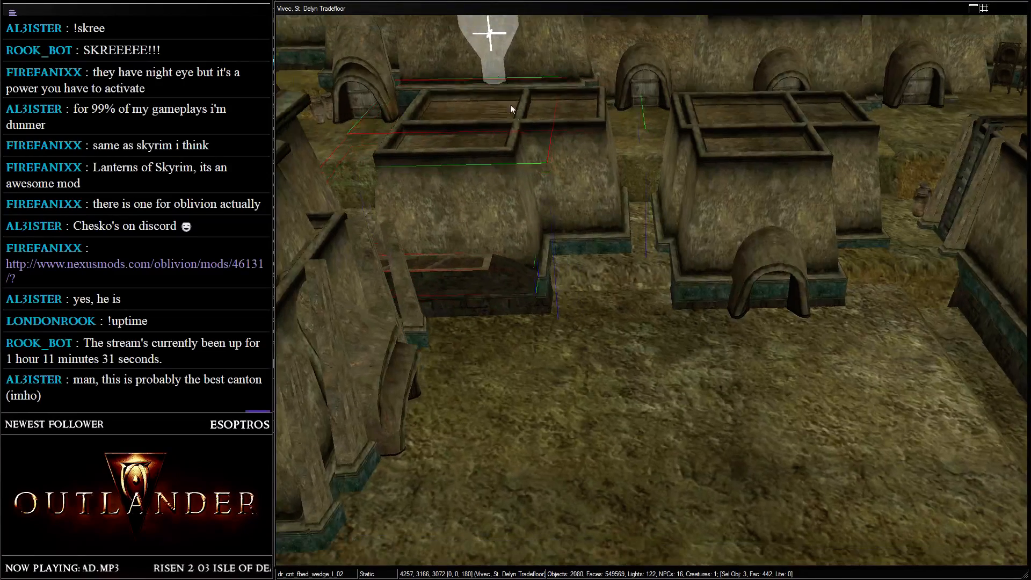
pyautogui.moveTo(511, 105)
pyautogui.mouseDown()
pyautogui.moveTo(521, 133)
pyautogui.moveTo(520, 122)
pyautogui.mouseUp()
# - Return to the cell's normal lighting and shift the second dr_vlth_str_vrect_02b building section to about 4092, 2929, 3041
pyautogui.scroll(-3, 520, 122)
pyautogui.keyDown('shift'); pyautogui.moveTo(520, 121); pyautogui.dragTo(676, 232, button='middle'); pyautogui.keyUp('shift')
pyautogui.press('a')
pyautogui.scroll(-3, 660, 166)
pyautogui.click(657, 252)
pyautogui.scroll(3, 676, 233)
pyautogui.click(527, 185)
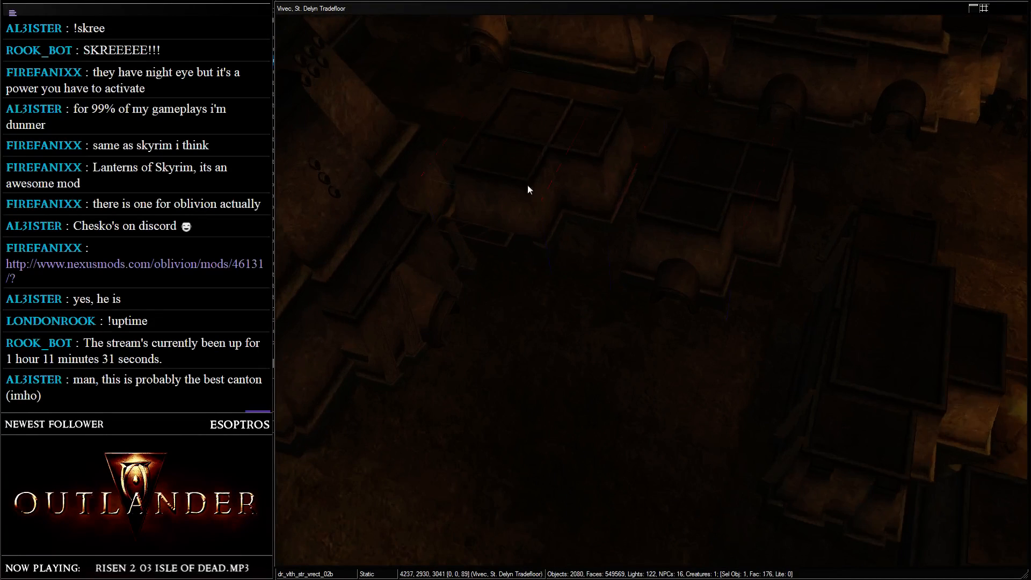
pyautogui.moveTo(556, 184); pyautogui.dragTo(558, 182)
# - Move the wedge flower bed closer to the front of the second building, to about 4093, 3181, 2978
pyautogui.keyDown('shift'); pyautogui.moveTo(558, 182); pyautogui.dragTo(474, 251, button='middle'); pyautogui.keyUp('shift')
pyautogui.click(490, 231)
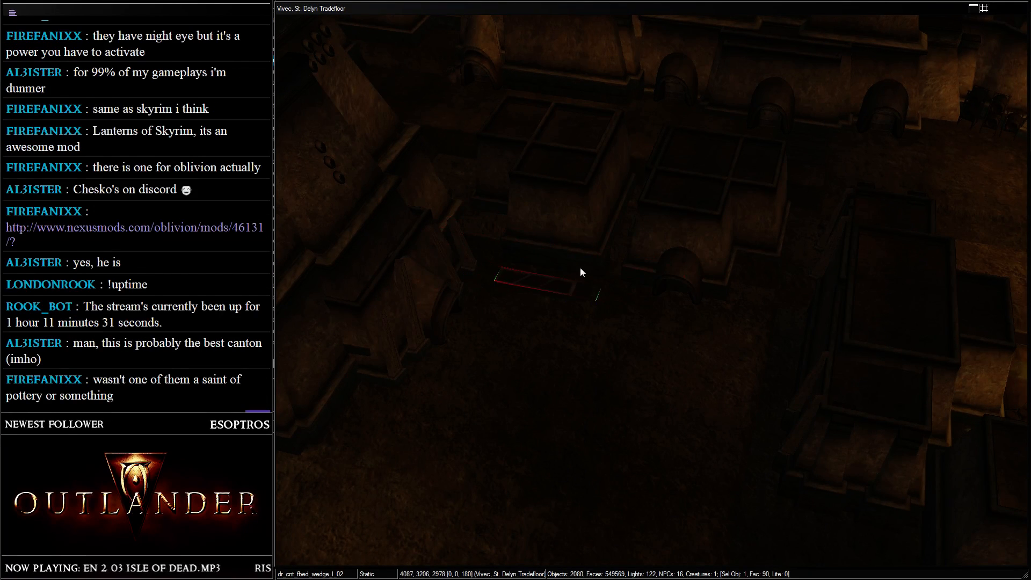
pyautogui.moveTo(580, 268); pyautogui.dragTo(665, 207, button='middle')
pyautogui.scroll(3, 622, 233)
pyautogui.moveTo(558, 188); pyautogui.dragTo(583, 211)
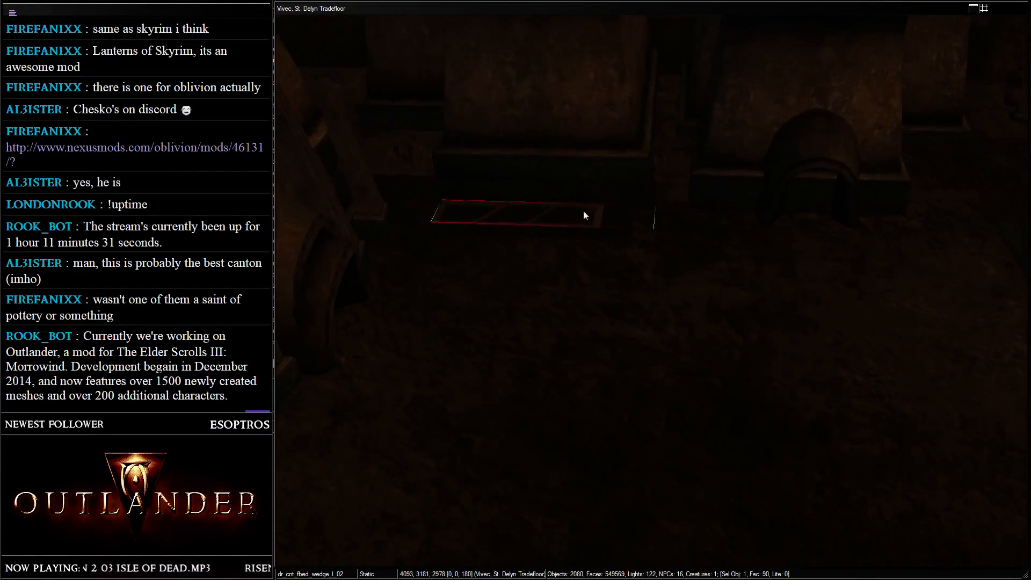
# - Raise the wedge flower bed and fit it against the building's front base at about 4088, 3157, 2989
pyautogui.scroll(2, 516, 217)
pyautogui.keyDown('shift'); pyautogui.moveTo(515, 217); pyautogui.dragTo(568, 198, button='middle'); pyautogui.keyUp('shift')
pyautogui.moveTo(584, 219); pyautogui.dragTo(582, 213)
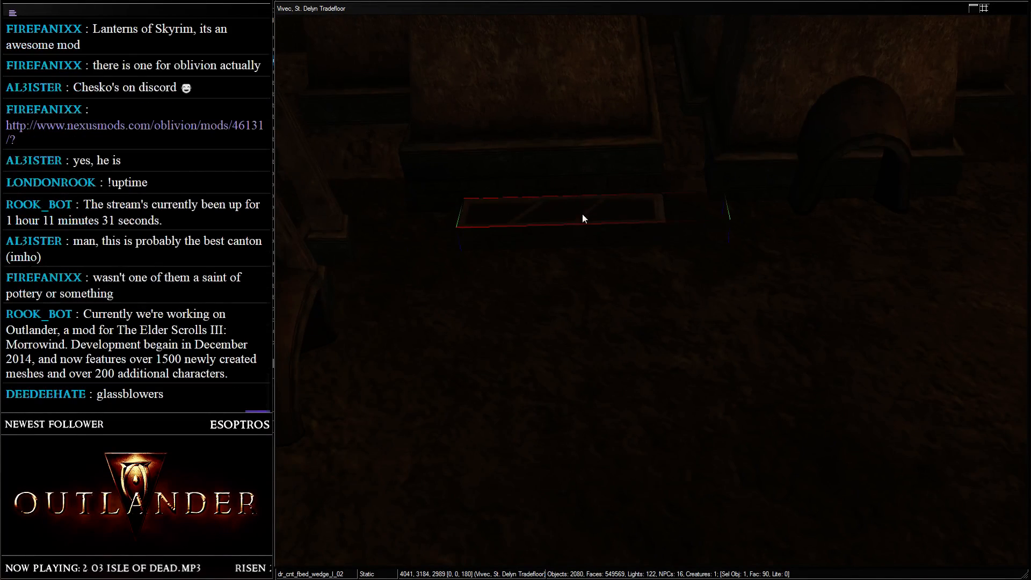
pyautogui.keyDown('shift'); pyautogui.moveTo(582, 214); pyautogui.dragTo(587, 238, button='middle'); pyautogui.keyUp('shift')
pyautogui.moveTo(641, 180); pyautogui.dragTo(470, 239)
pyautogui.moveTo(469, 239); pyautogui.dragTo(441, 121, button='middle')
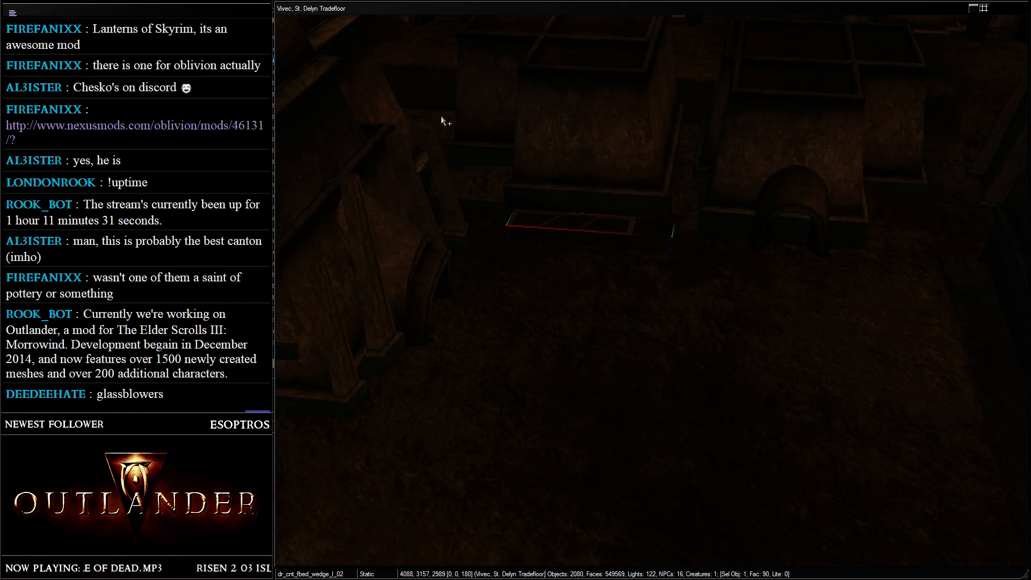
# - Move the first building's entrance surround around to its side, near 3439, 3039, 2976, and rotate it to 0 degrees
pyautogui.moveTo(442, 120); pyautogui.dragTo(647, 239, button='middle')
pyautogui.click(697, 215)
pyautogui.click(644, 254)
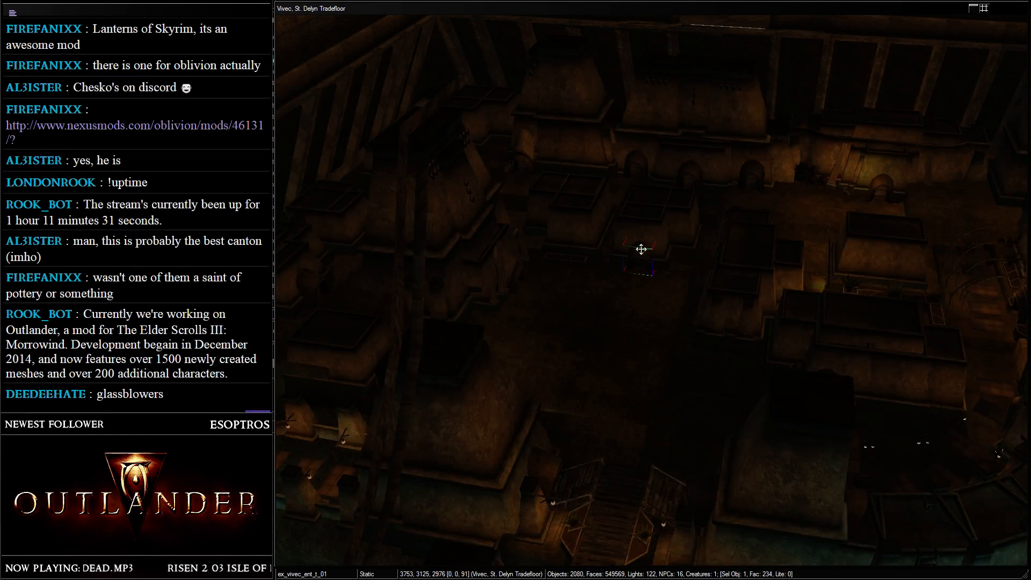
pyautogui.moveTo(666, 254); pyautogui.dragTo(708, 272, button='middle')
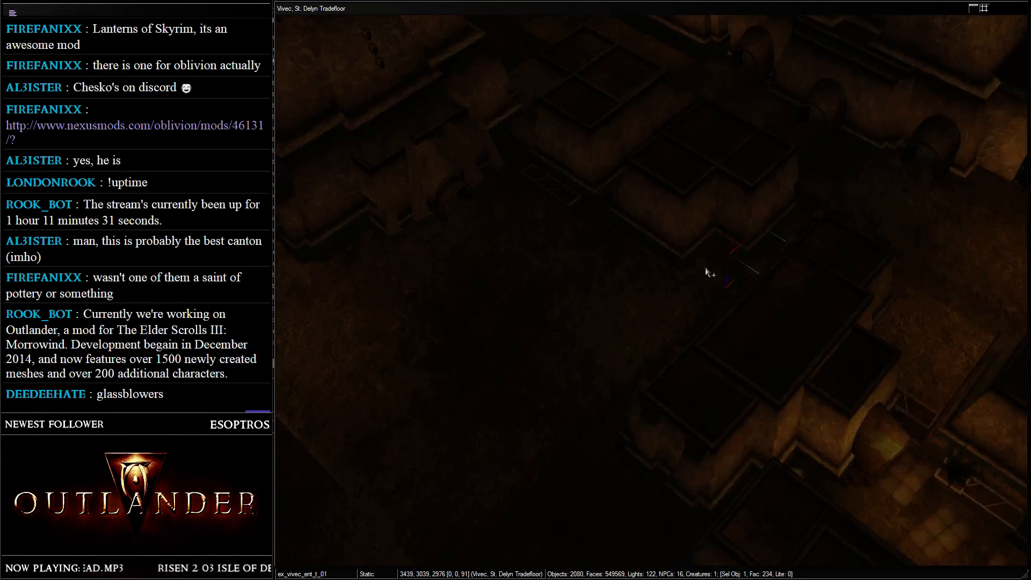
pyautogui.moveTo(758, 281); pyautogui.dragTo(872, 290, button='right')
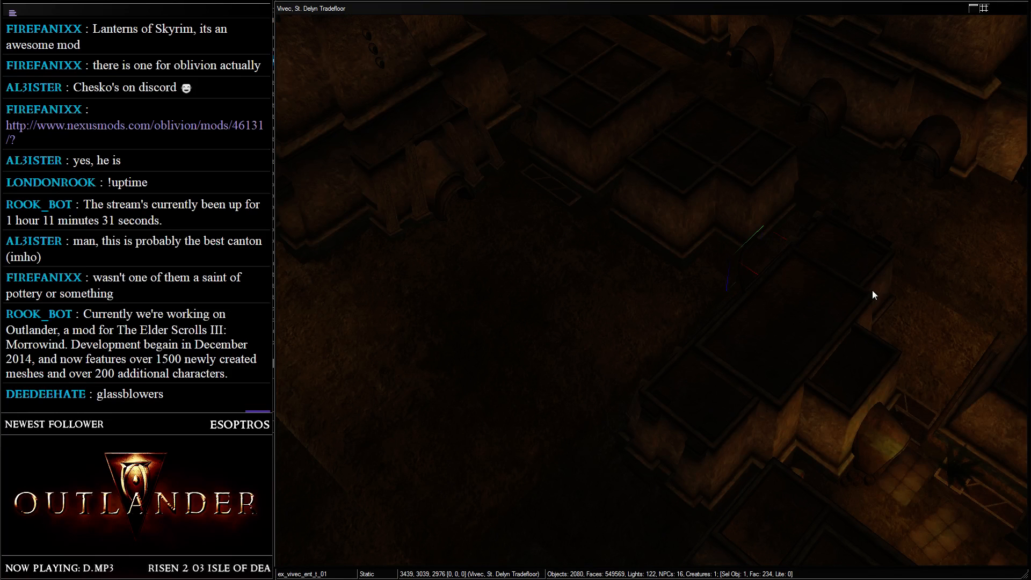
# - Fit the turned entrance surround against the side wall of the building
pyautogui.moveTo(727, 261); pyautogui.dragTo(715, 233)
pyautogui.scroll(4, 746, 162)
pyautogui.keyDown('shift'); pyautogui.moveTo(714, 224); pyautogui.dragTo(676, 183, button='middle'); pyautogui.keyUp('shift')
pyautogui.moveTo(590, 231); pyautogui.dragTo(583, 226)
pyautogui.keyDown('shift'); pyautogui.moveTo(683, 214); pyautogui.dragTo(703, 263, button='middle'); pyautogui.keyUp('shift')
# - Shift the ex_v_foundation_01 floor piece to about 4522, 2130, 1984
pyautogui.press('d')
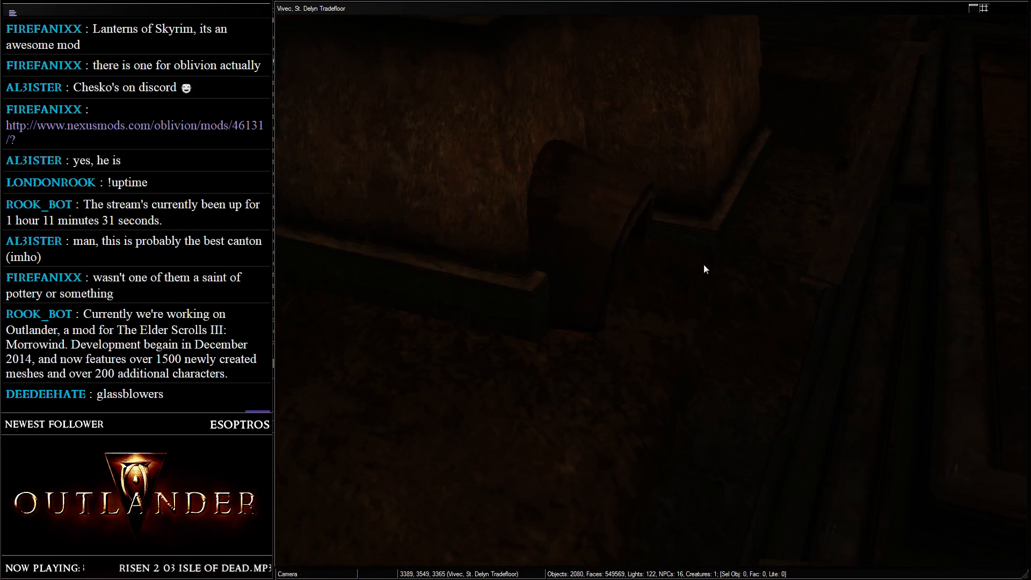
pyautogui.click(687, 279)
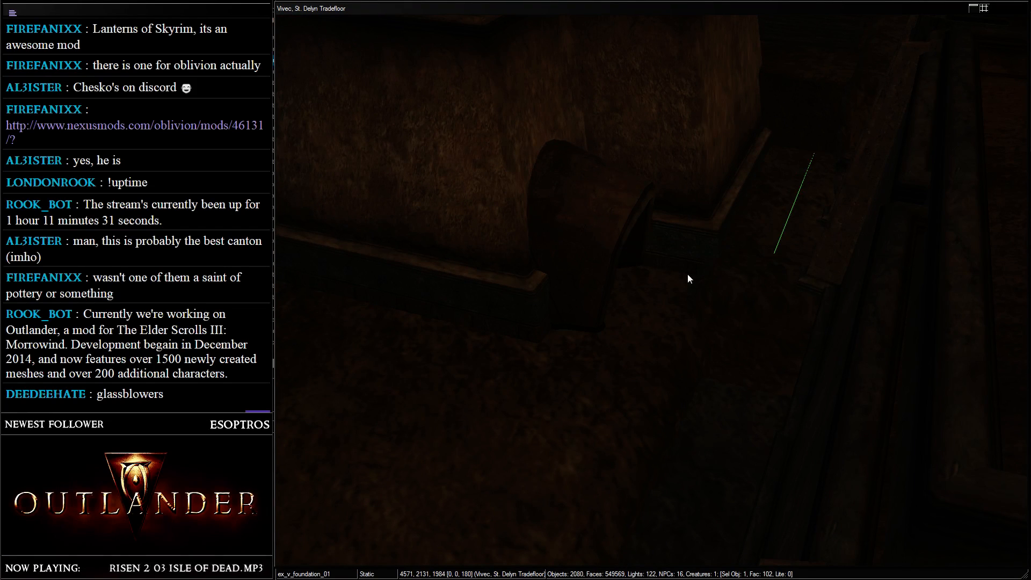
pyautogui.moveTo(686, 273); pyautogui.dragTo(693, 269)
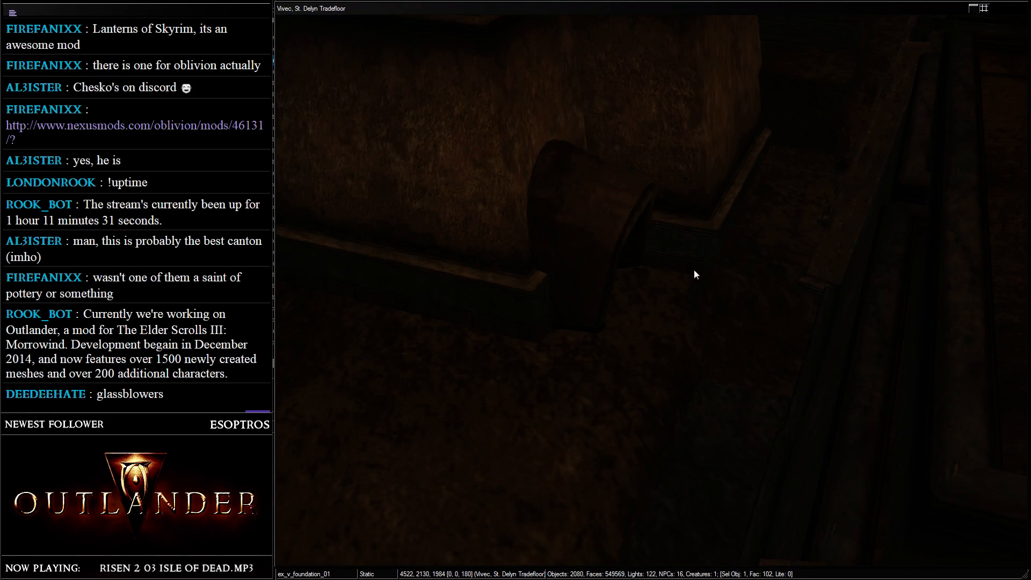
pyautogui.keyDown('shift'); pyautogui.moveTo(694, 269); pyautogui.dragTo(550, 278, button='middle'); pyautogui.keyUp('shift')
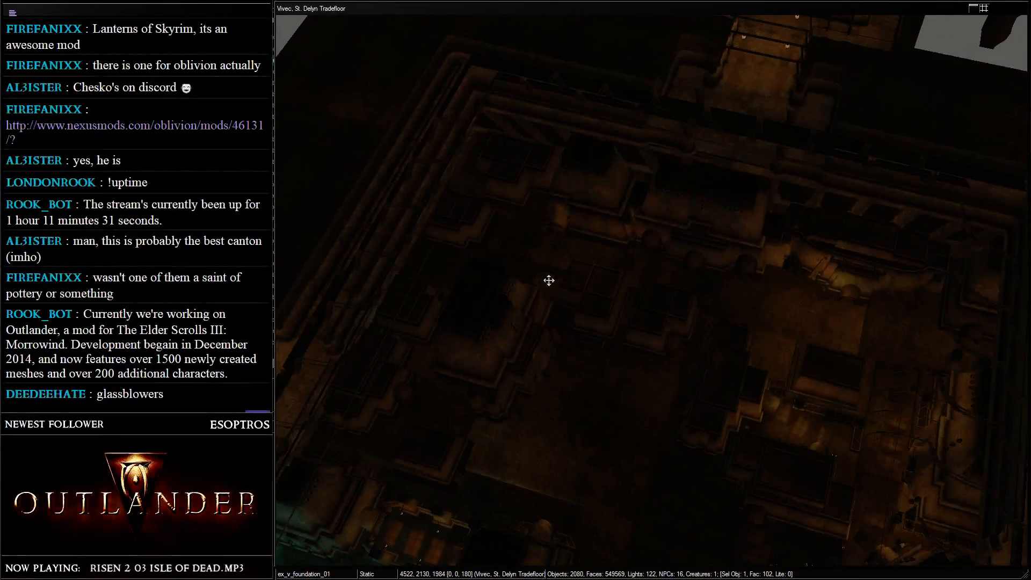
# - Examine the rearranged buildings and the open floor of the square from several sides
pyautogui.moveTo(547, 318); pyautogui.dragTo(609, 468)
pyautogui.keyDown('shift'); pyautogui.moveTo(524, 373); pyautogui.dragTo(661, 279, button='middle'); pyautogui.keyUp('shift')
pyautogui.scroll(5, 537, 258)
pyautogui.moveTo(660, 279); pyautogui.dragTo(495, 246)
pyautogui.moveTo(495, 246); pyautogui.dragTo(500, 209, button='middle')
pyautogui.scroll(-3, 500, 207)
pyautogui.click(588, 160)
pyautogui.keyDown('shift'); pyautogui.moveTo(588, 160); pyautogui.dragTo(555, 213, button='middle'); pyautogui.keyUp('shift')
pyautogui.scroll(-3, 556, 209)
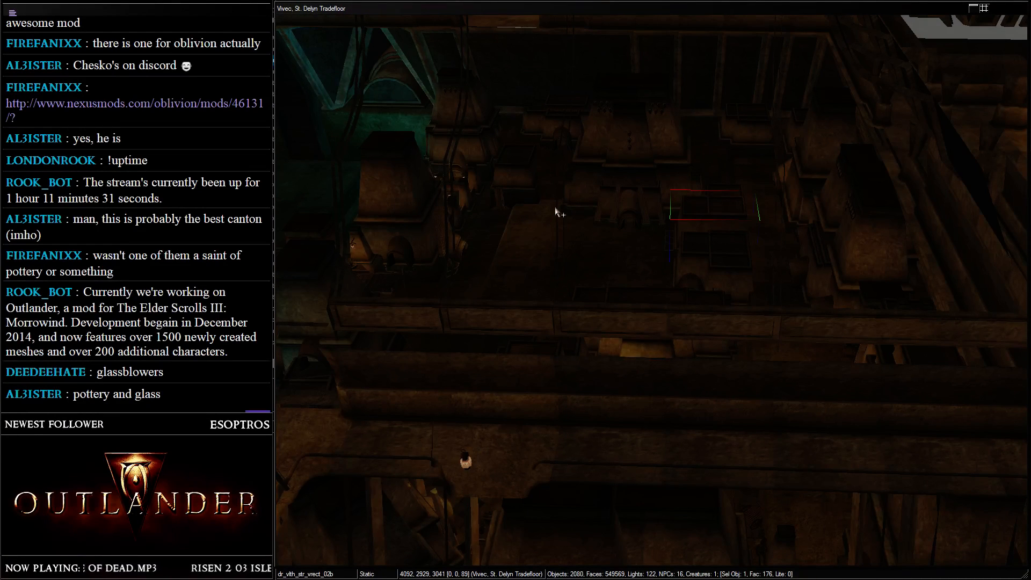
pyautogui.scroll(5, 544, 201)
pyautogui.moveTo(516, 177); pyautogui.dragTo(606, 272, button='middle')
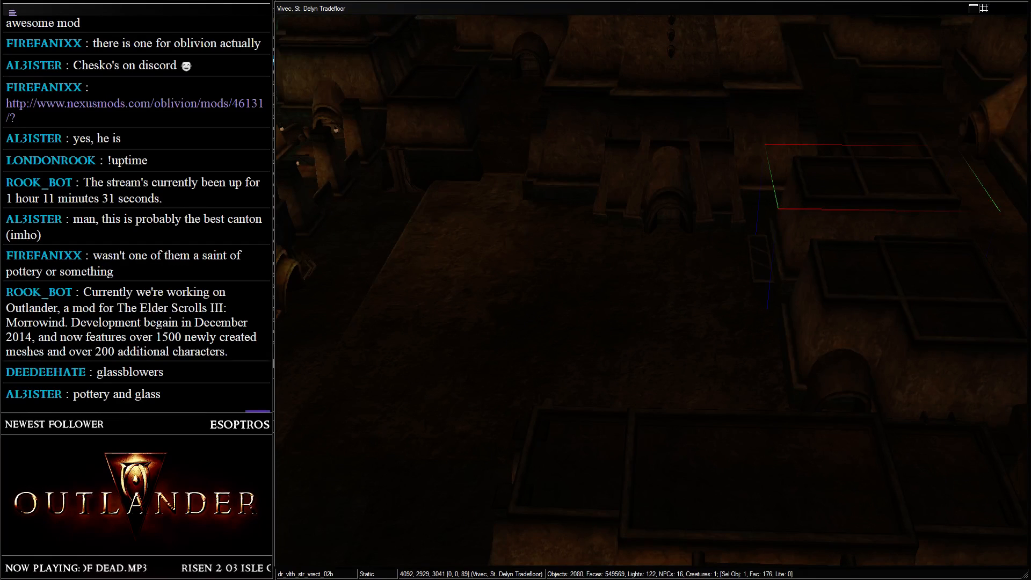
# - Clear the selection and bring up the object list's activators, jumping ahead to the entries that start with d
pyautogui.press('d')
pyautogui.hotkey('ctrl', 'Tab')
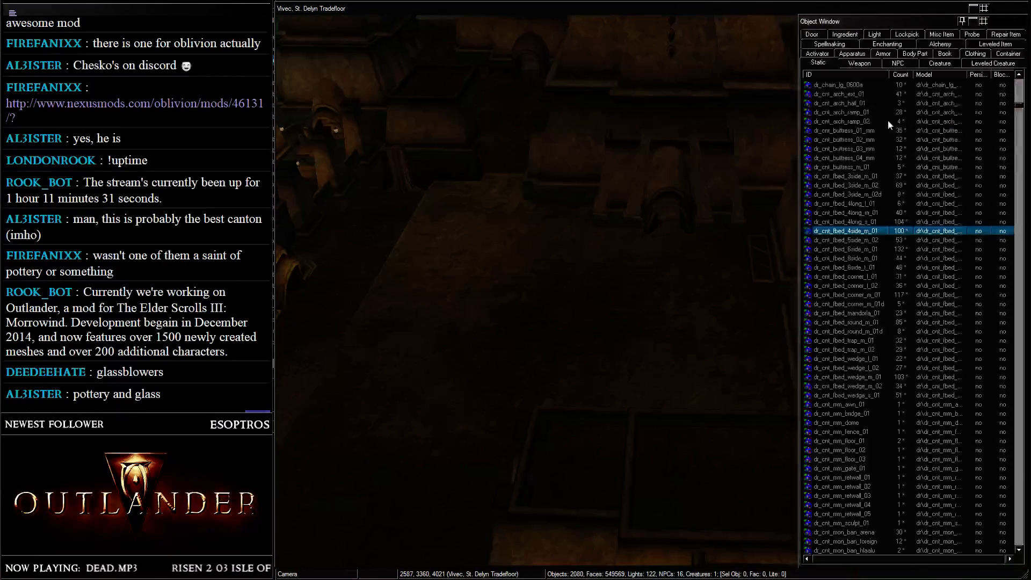
pyautogui.click(873, 130)
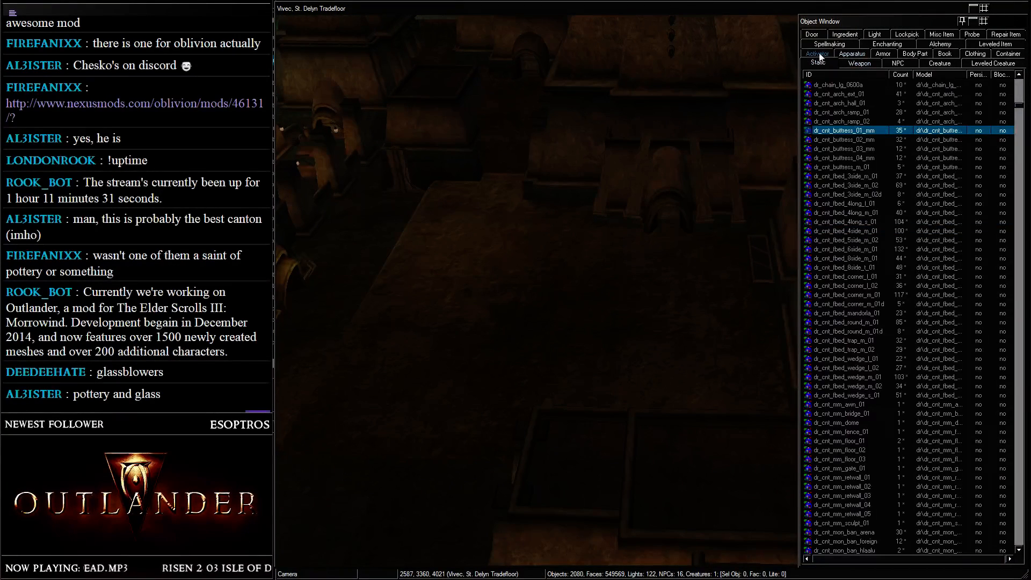
pyautogui.click(817, 54)
pyautogui.scroll(-3, 833, 165)
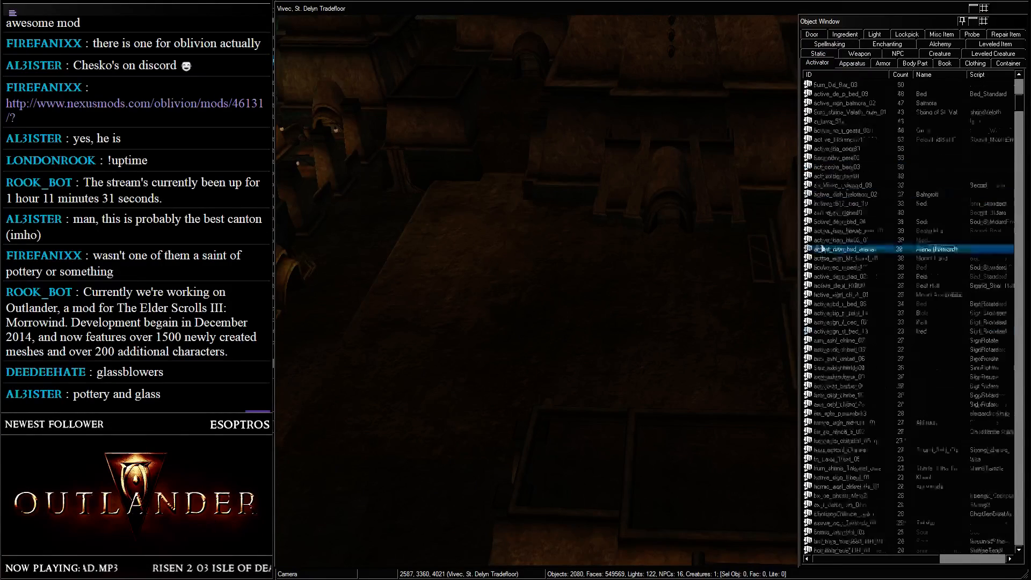
pyautogui.click(817, 72)
pyautogui.click(835, 130)
pyautogui.press('d')
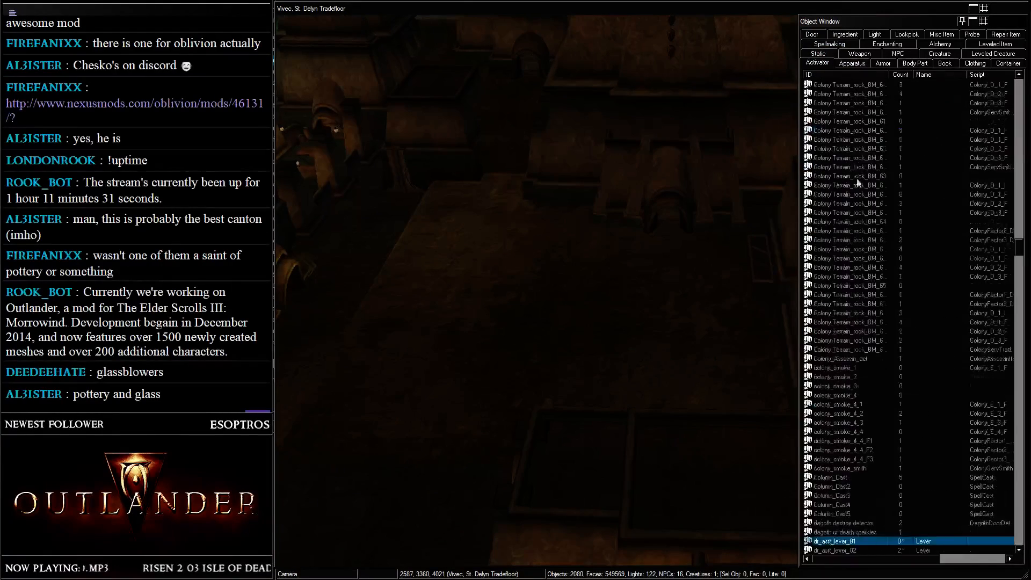
# - Find the Malachite Forge, dr_tbl_malachiteforge_01, among the crafting stations and place it on the square's floor near 3681, 3789, 3009
pyautogui.scroll(-20, 874, 322)
pyautogui.scroll(-6, 879, 305)
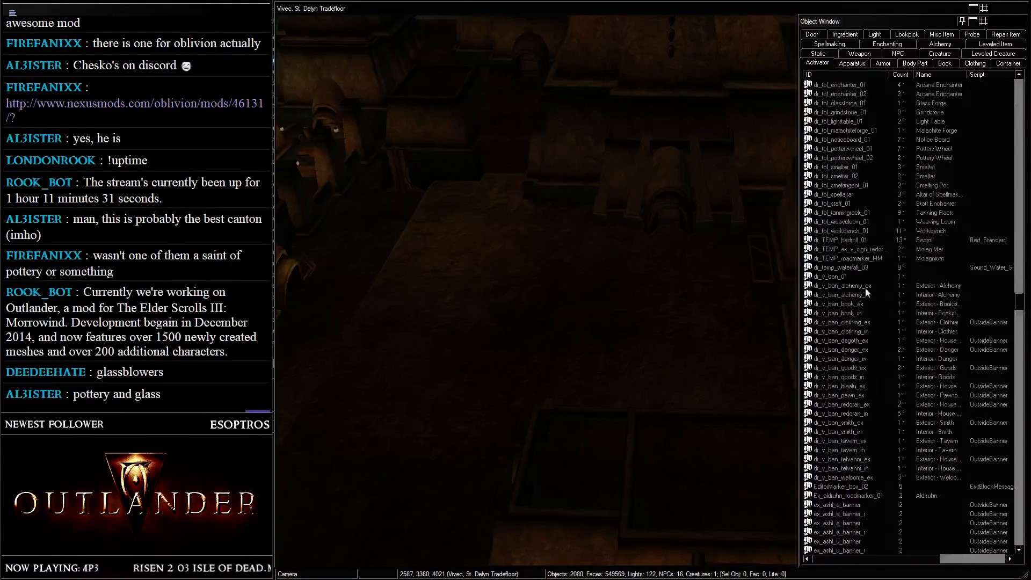
pyautogui.scroll(5, 852, 204)
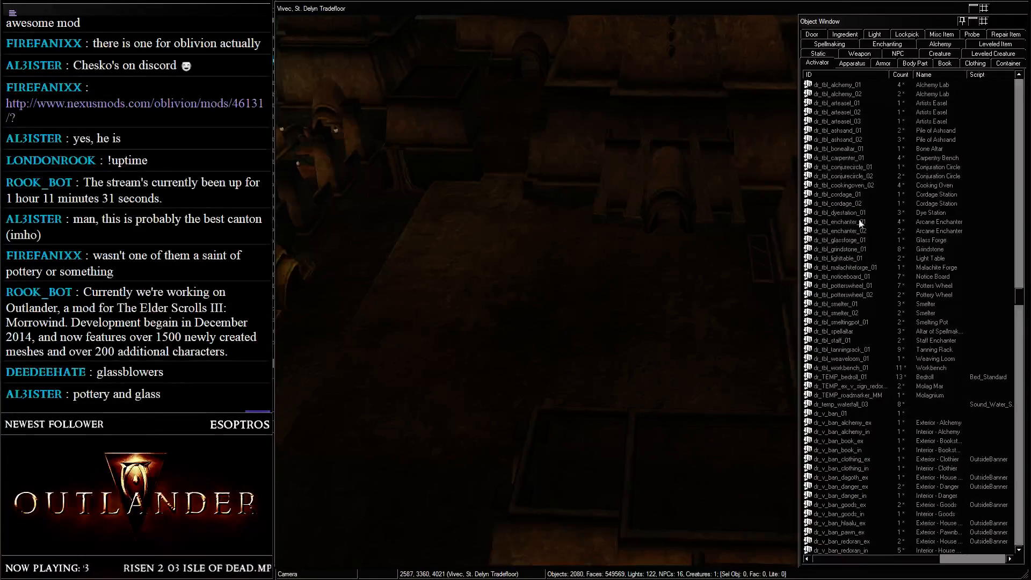
pyautogui.click(843, 269)
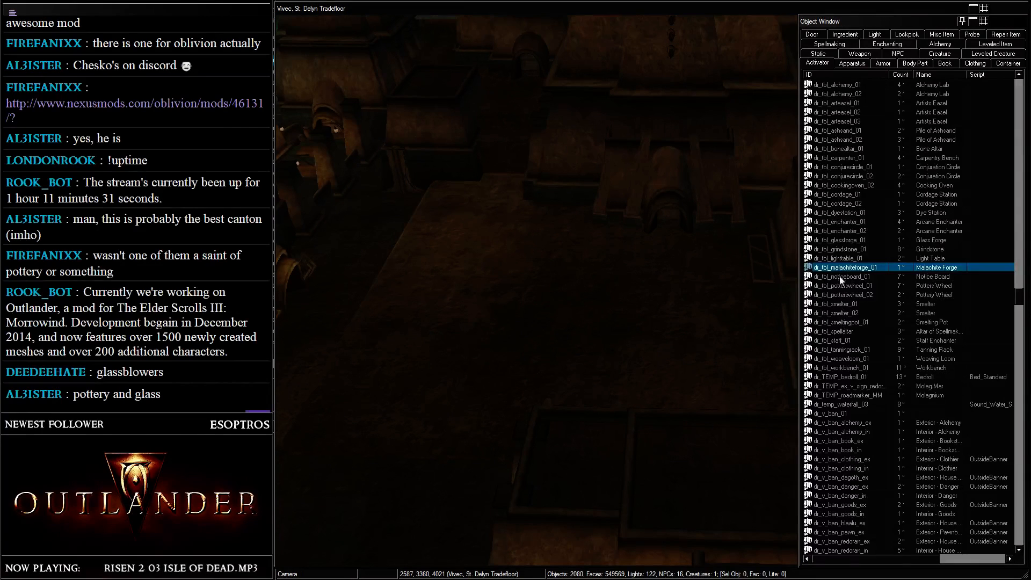
pyautogui.moveTo(732, 258); pyautogui.dragTo(566, 203)
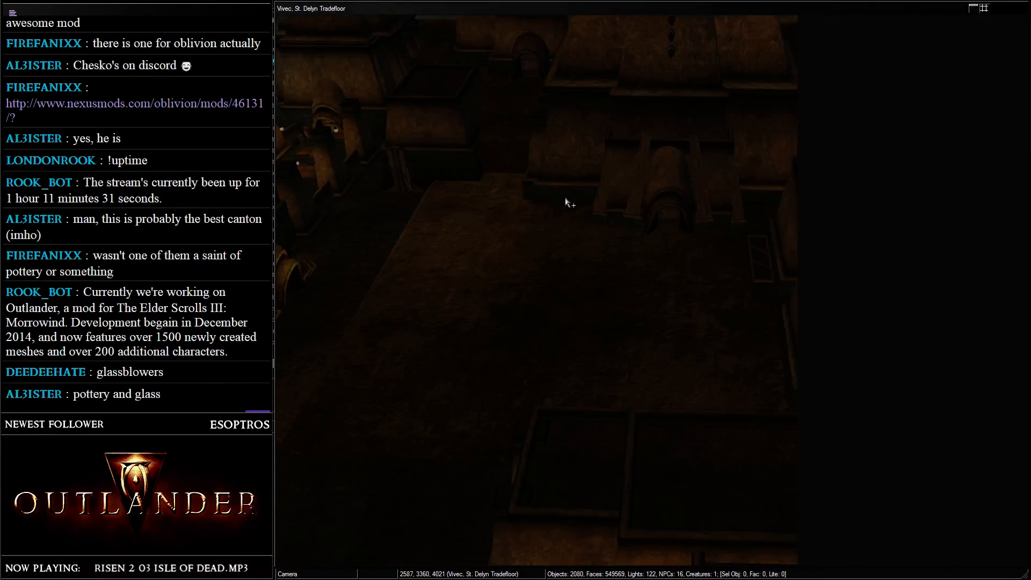
pyautogui.press('f')
pyautogui.press('shift')
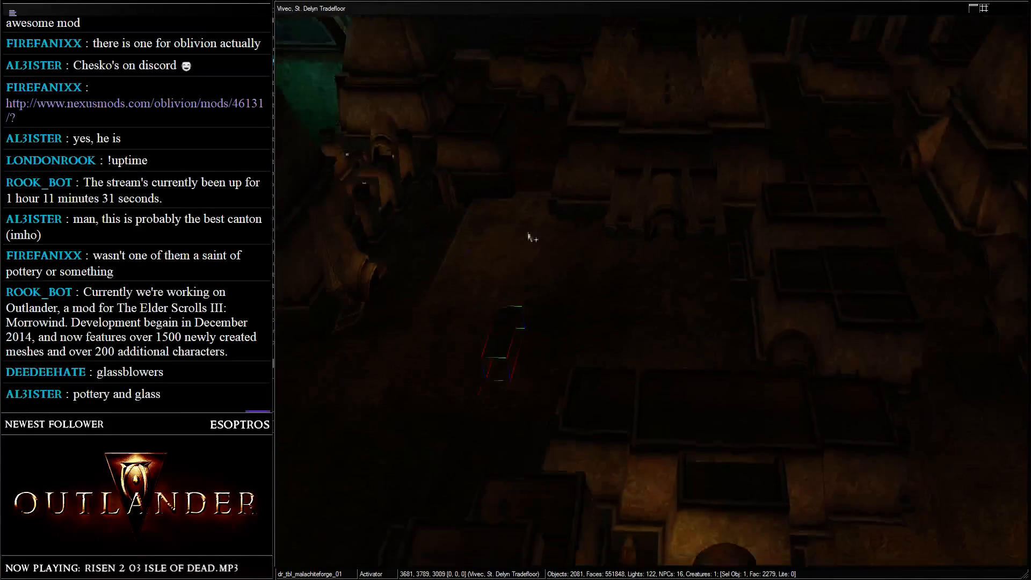
# - Brighten the view, move the malachite forge to the raised floor between the buildings near 4661, 2709, and drop it onto the ground
pyautogui.press('a')
pyautogui.press('shift')
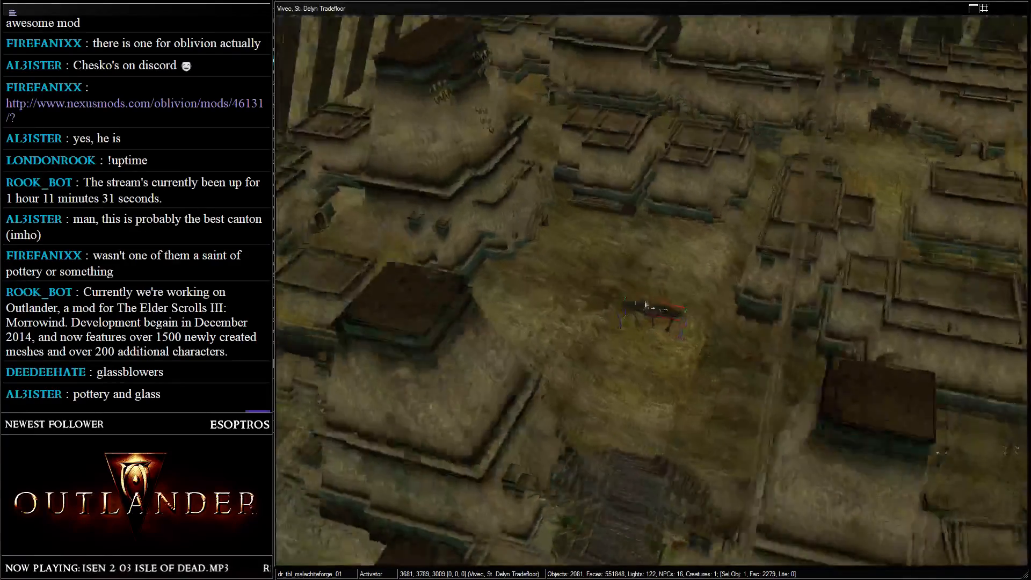
pyautogui.press('shift')
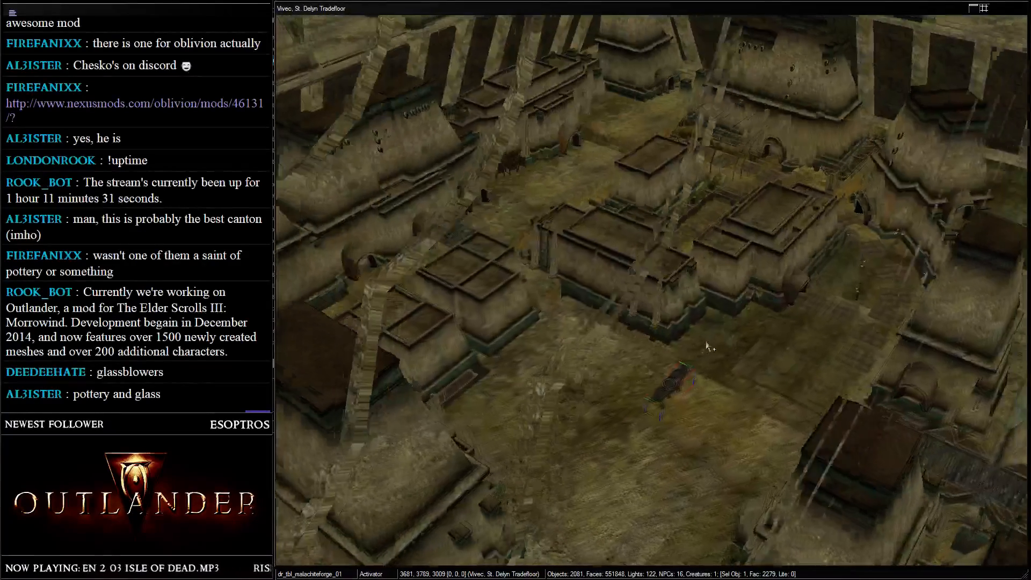
pyautogui.press('shift')
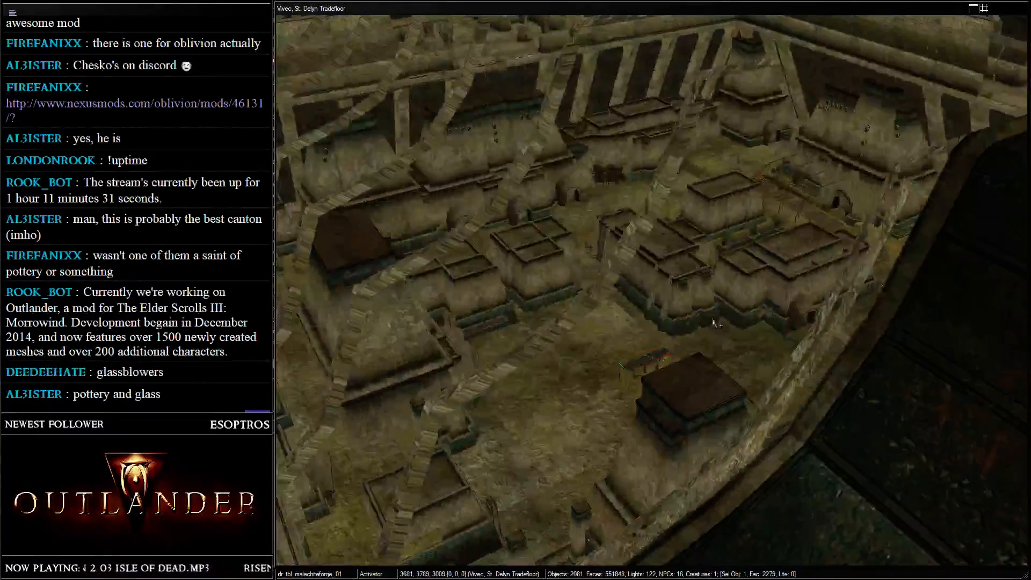
pyautogui.press('shift')
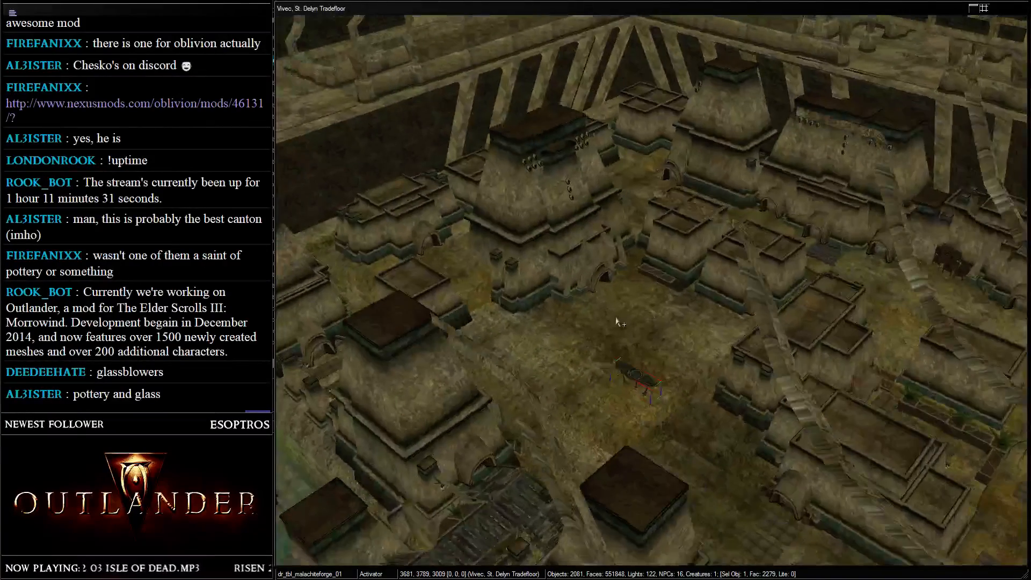
pyautogui.press('shift')
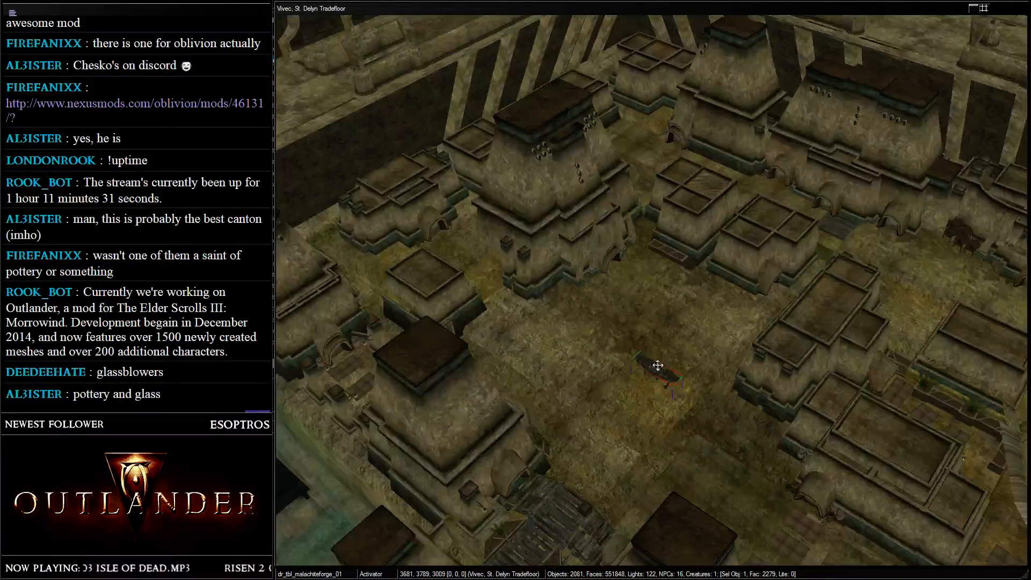
pyautogui.moveTo(495, 323); pyautogui.dragTo(582, 338, button='middle')
pyautogui.moveTo(468, 324); pyautogui.dragTo(682, 268)
pyautogui.moveTo(683, 269); pyautogui.dragTo(627, 300, button='middle')
pyautogui.scroll(2, 627, 300)
pyautogui.scroll(3, 611, 250)
pyautogui.moveTo(610, 250); pyautogui.dragTo(619, 322, button='middle')
pyautogui.press('f')
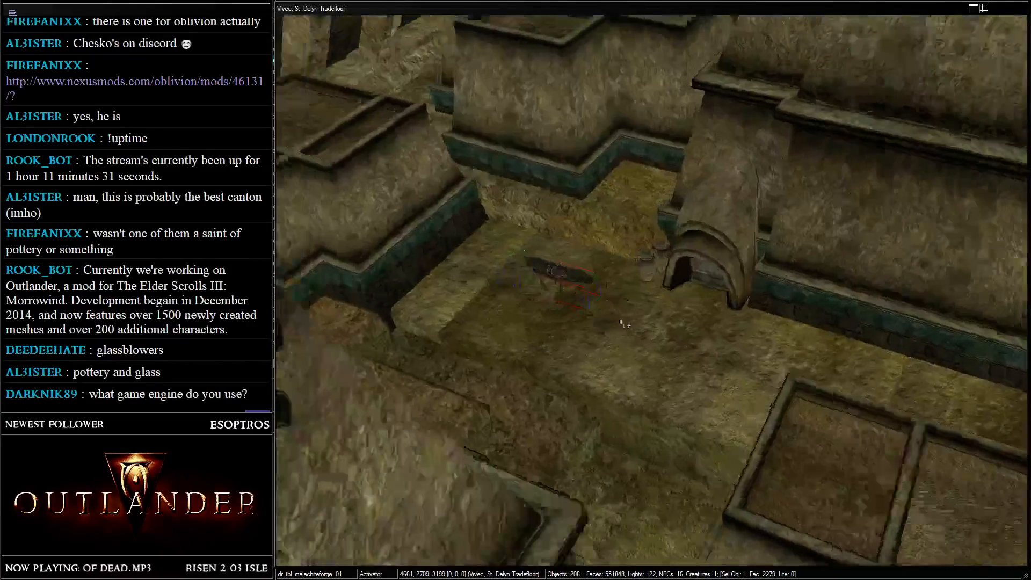
# - Rotate the malachite forge to 90 degrees and bring it close to the tiled building wall, near 4849, 2695, 3118
pyautogui.moveTo(620, 322); pyautogui.dragTo(94, 365, button='right')
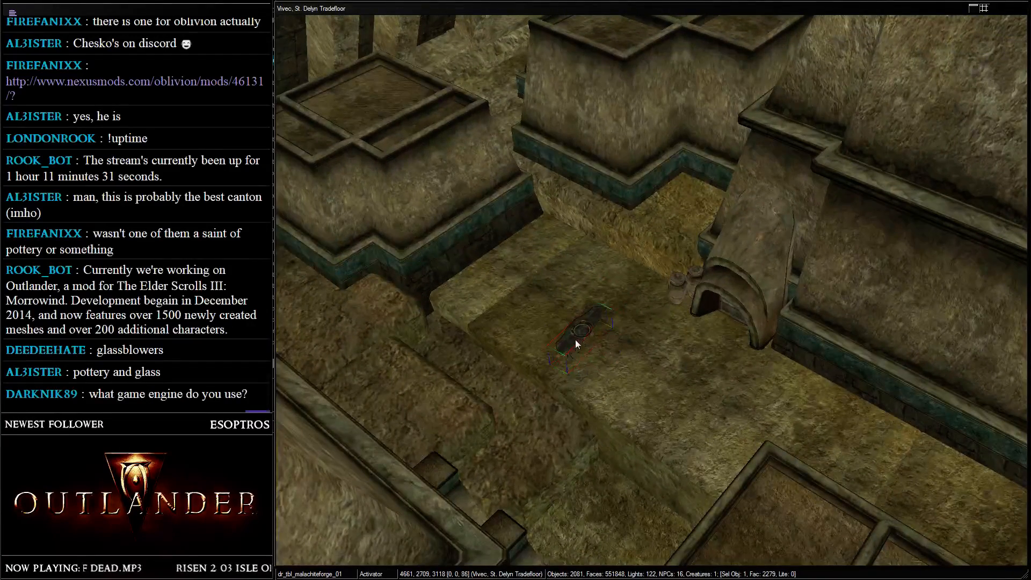
pyautogui.moveTo(575, 339); pyautogui.dragTo(491, 251)
pyautogui.moveTo(491, 252); pyautogui.dragTo(446, 292, button='right')
pyautogui.scroll(3, 446, 293)
pyautogui.moveTo(446, 293); pyautogui.dragTo(575, 280, button='middle')
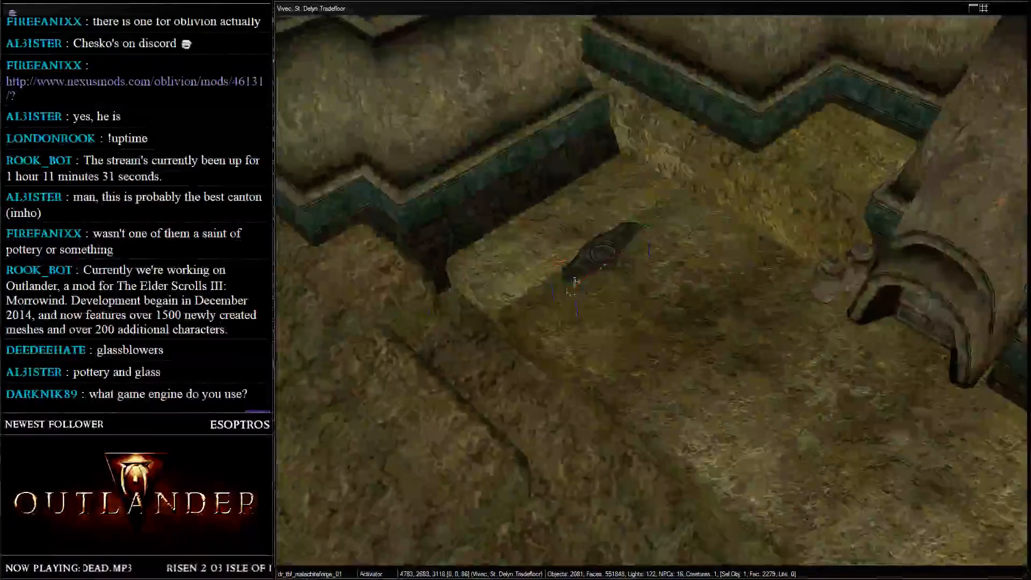
pyautogui.moveTo(600, 253); pyautogui.dragTo(509, 170)
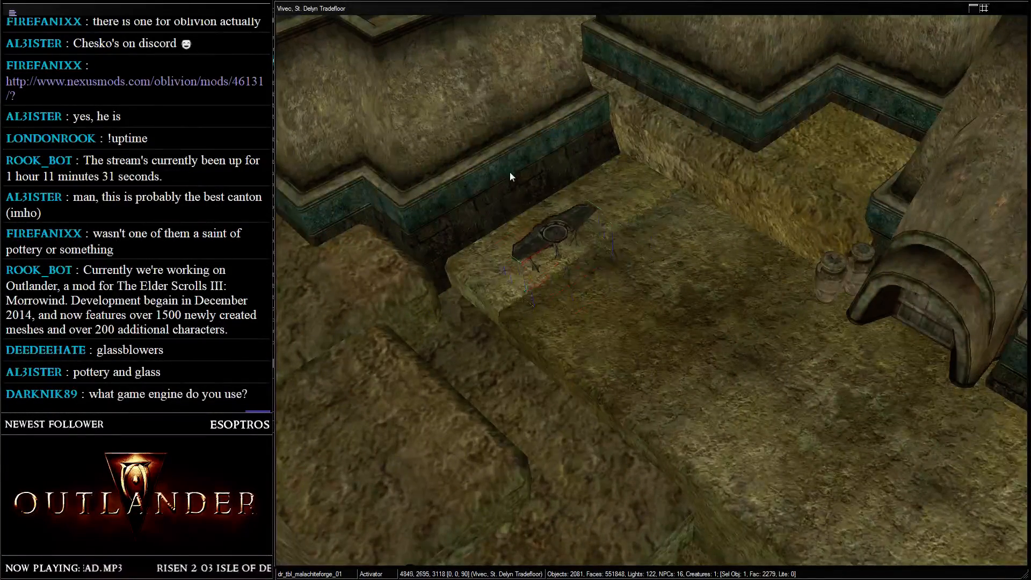
# - Fit the malachite forge against the building's wall at about 4891, 2669, 3118 and save the plugin
pyautogui.moveTo(508, 171); pyautogui.dragTo(788, 240, button='middle')
pyautogui.scroll(3, 648, 236)
pyautogui.scroll(1, 788, 240)
pyautogui.scroll(2, 788, 240)
pyautogui.moveTo(686, 253); pyautogui.dragTo(684, 207)
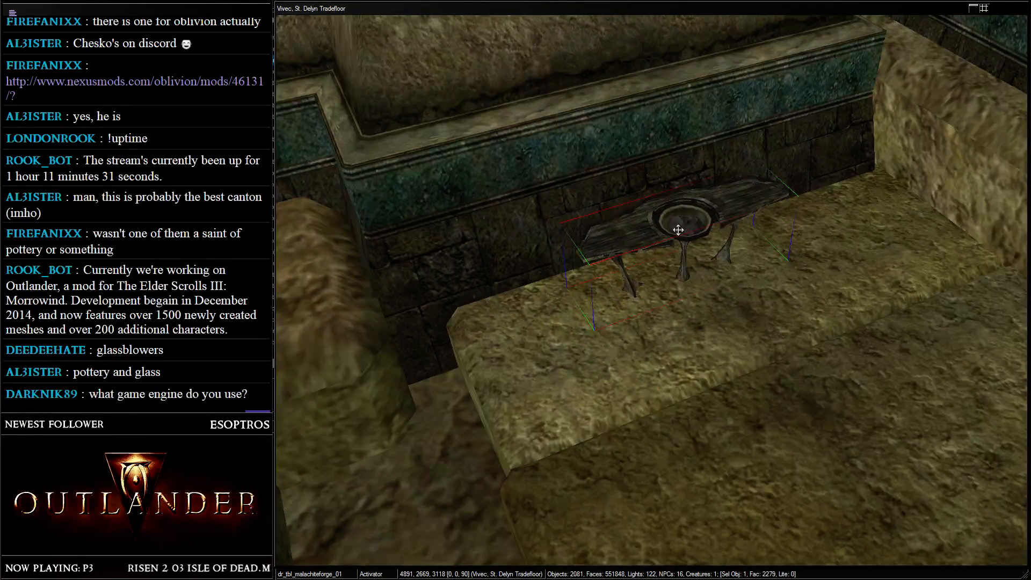
pyautogui.scroll(-12, 793, 231)
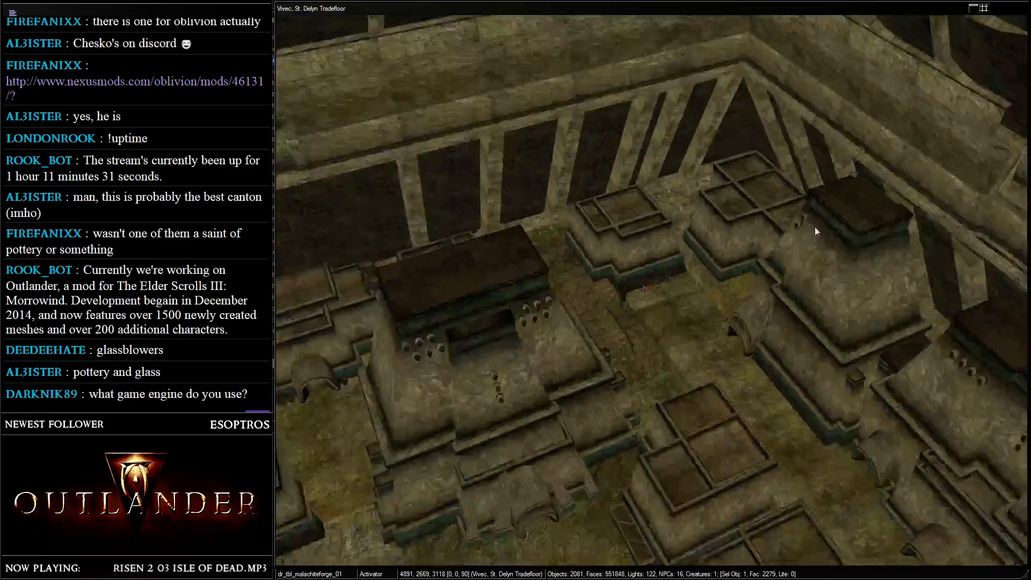
pyautogui.moveTo(814, 227); pyautogui.dragTo(624, 241, button='middle')
pyautogui.hotkey('ctrl', 's')
# - Look over the outside of the canton and the detached Vivec exterior set for objects to reuse in the square
pyautogui.click(552, 75)
pyautogui.scroll(-5, 553, 91)
pyautogui.press('a')
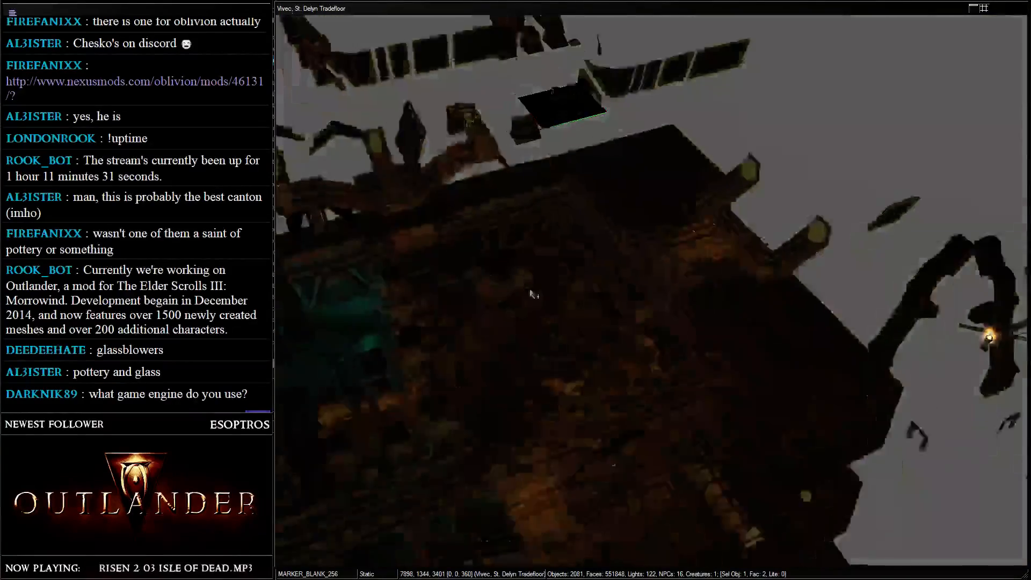
pyautogui.keyDown('shift'); pyautogui.moveTo(532, 292); pyautogui.dragTo(817, 212, button='middle'); pyautogui.keyUp('shift')
pyautogui.click(632, 260)
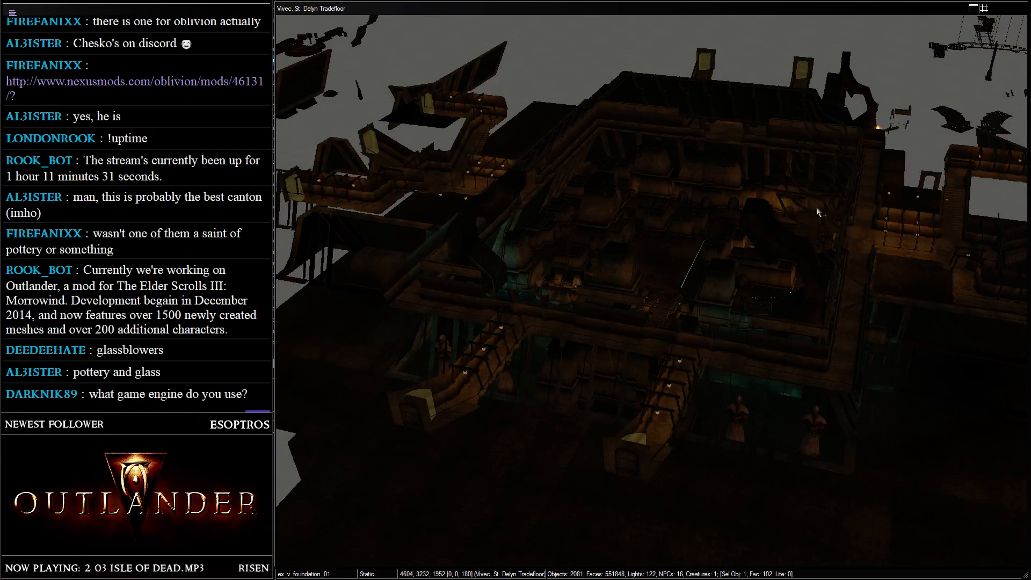
pyautogui.scroll(-3, 816, 209)
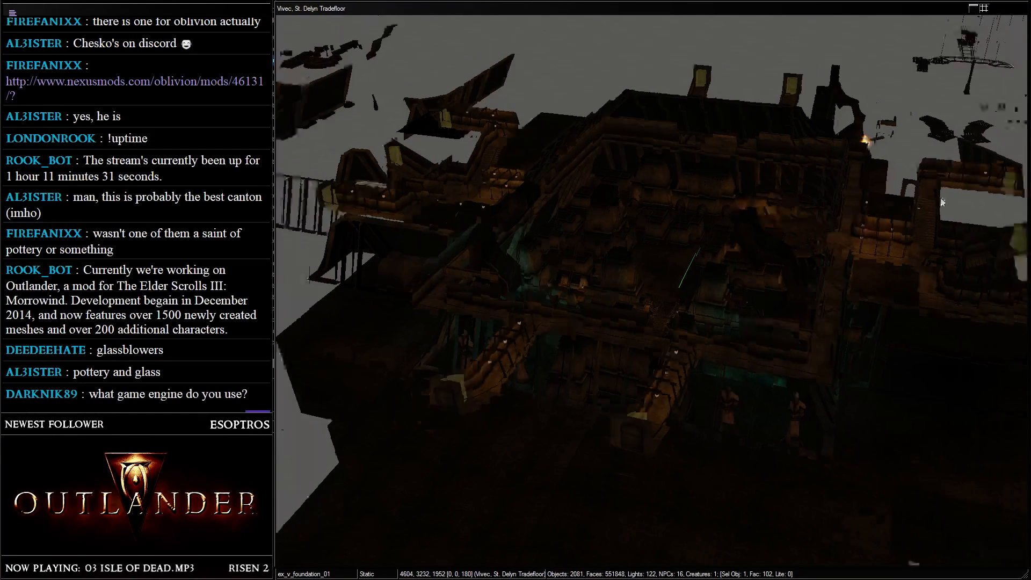
pyautogui.moveTo(740, 145); pyautogui.dragTo(406, 158, button='middle')
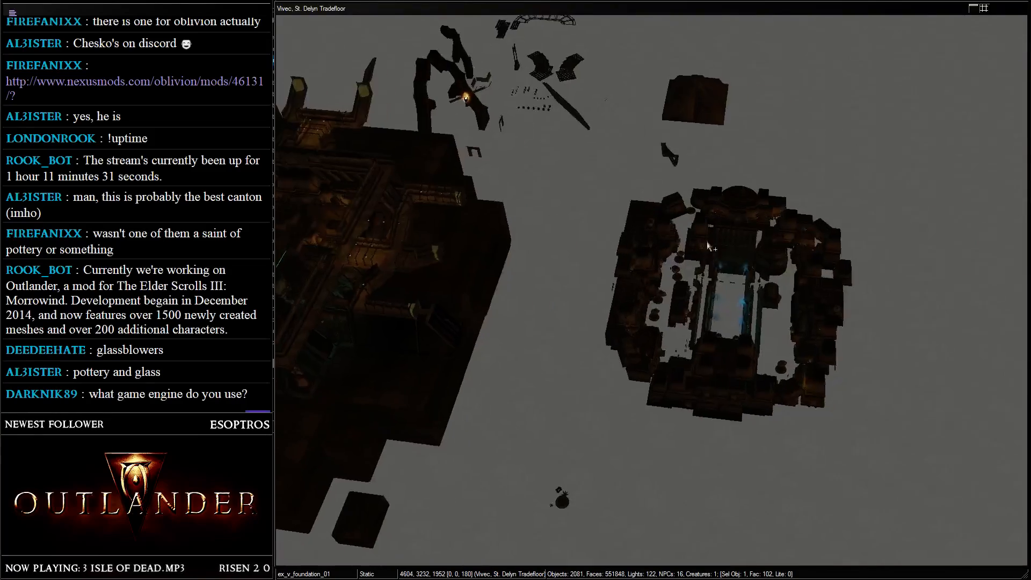
pyautogui.scroll(5, 724, 248)
pyautogui.moveTo(724, 248); pyautogui.dragTo(530, 233, button='middle')
pyautogui.click(672, 283)
pyautogui.press('a')
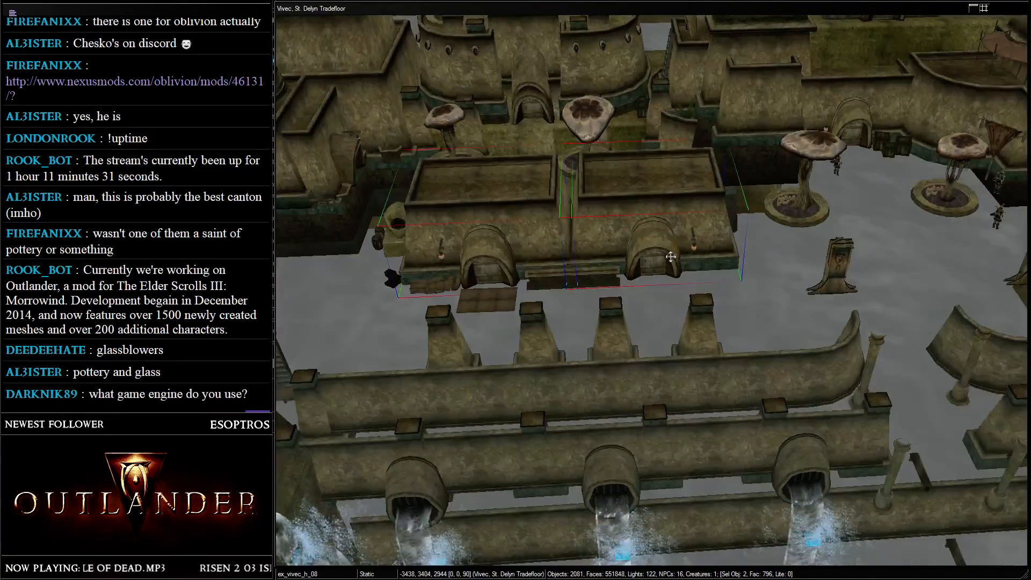
# - Select the four wandering ordinators and the dr_cnt_mon_fwd_arena activator in the detached exterior set and copy them
pyautogui.click(817, 218)
pyautogui.moveTo(817, 218); pyautogui.dragTo(705, 207, button='middle')
pyautogui.moveTo(561, 185); pyautogui.dragTo(613, 242)
pyautogui.keyDown('ctrl'); pyautogui.moveTo(678, 245); pyautogui.dragTo(717, 309); pyautogui.keyUp('ctrl')
pyautogui.keyDown('ctrl'); pyautogui.moveTo(707, 219); pyautogui.dragTo(764, 258); pyautogui.keyUp('ctrl')
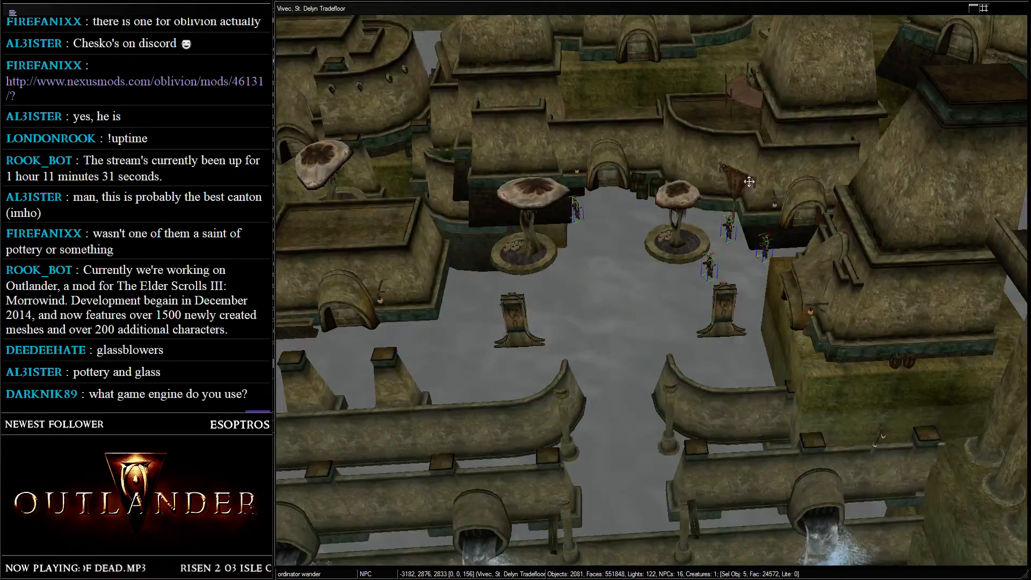
pyautogui.click(746, 179)
# - Paste the copied ordinators and arena activator into the open square near 3917, 4276, 3098, then select only the activator
pyautogui.scroll(-8, 746, 179)
pyautogui.keyDown('shift'); pyautogui.moveTo(746, 179); pyautogui.dragTo(615, 219, button='middle'); pyautogui.keyUp('shift')
pyautogui.click(617, 220)
pyautogui.scroll(8, 616, 221)
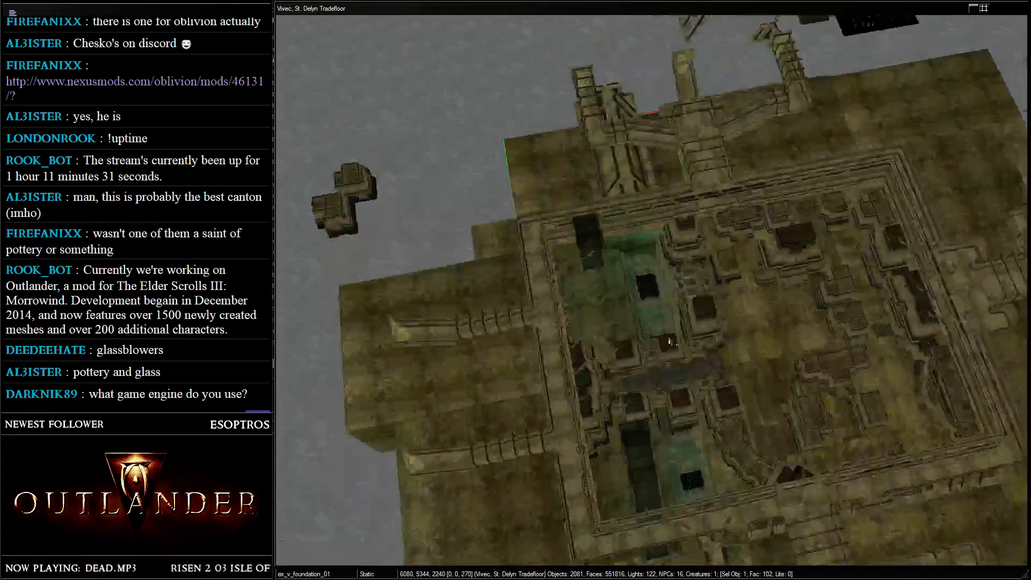
pyautogui.scroll(2, 673, 241)
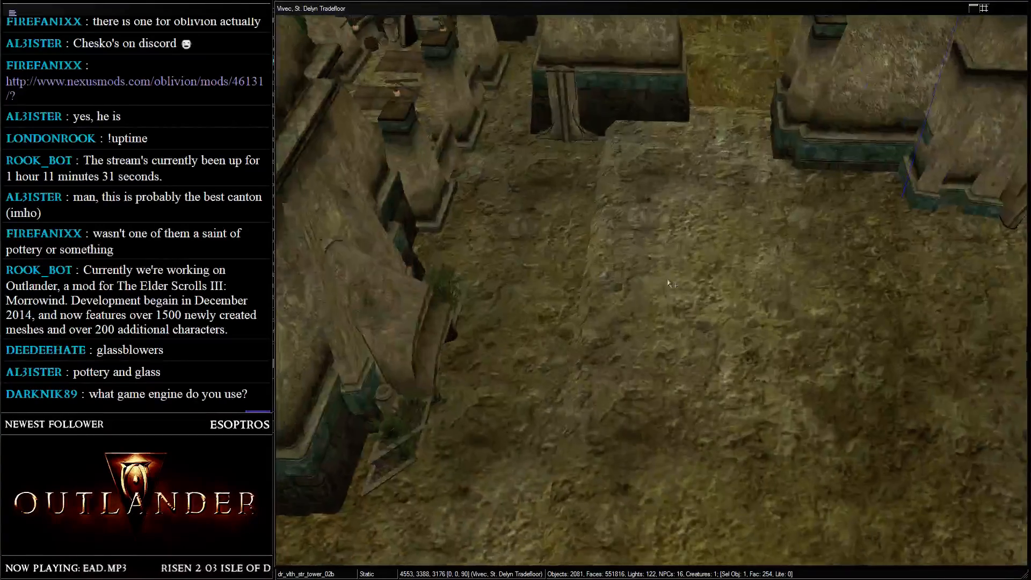
pyautogui.scroll(-1, 674, 240)
pyautogui.hotkey('ctrl', 'v')
pyautogui.moveTo(715, 210); pyautogui.dragTo(712, 356)
pyautogui.keyDown('shift'); pyautogui.moveTo(711, 354); pyautogui.dragTo(798, 273, button='middle'); pyautogui.keyUp('shift')
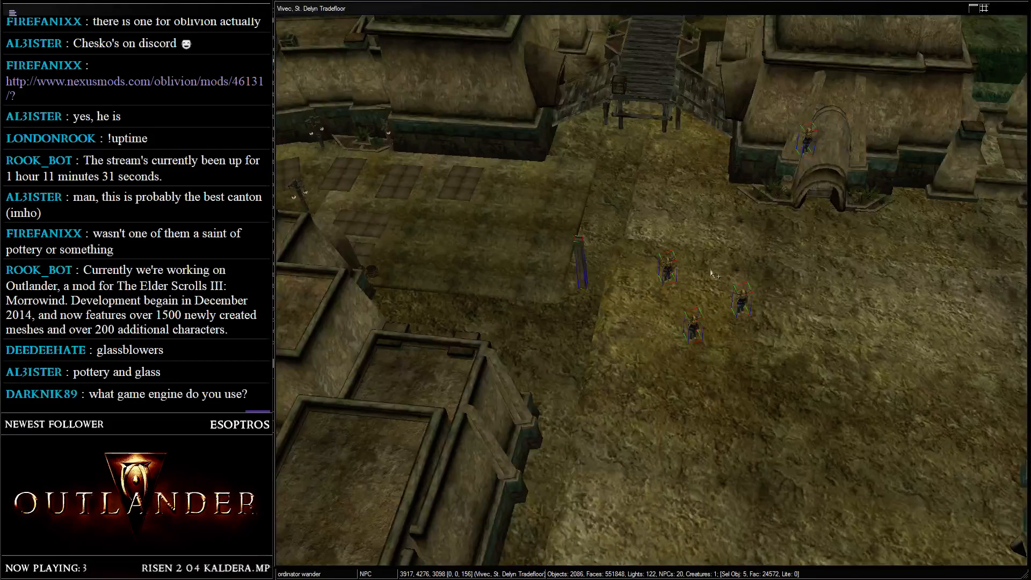
pyautogui.click(587, 290)
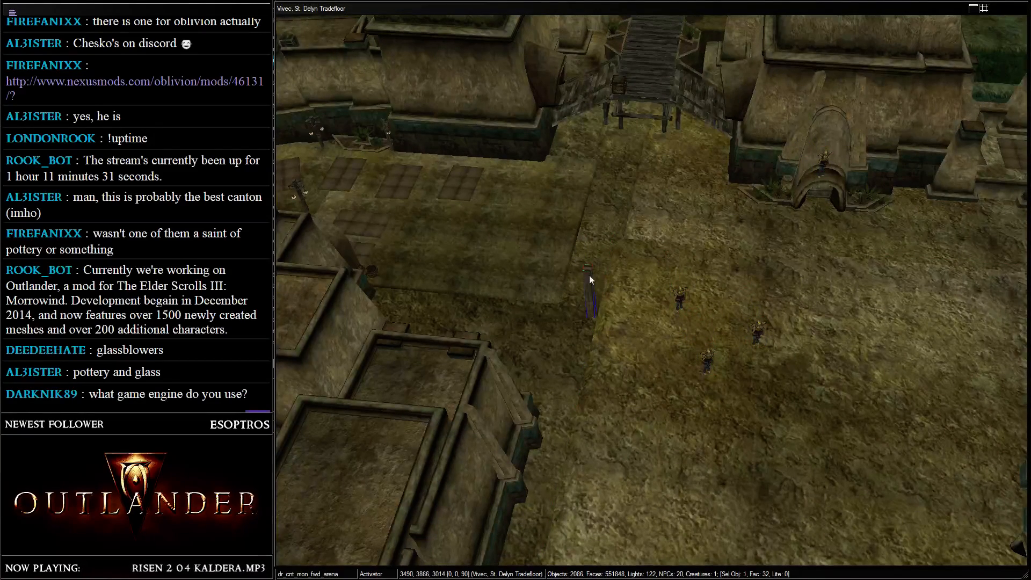
# - Select the four ordinators on the plaza and by the arched doorway and move them together toward the wooden walkway
pyautogui.click(678, 296)
pyautogui.keyDown('ctrl'); pyautogui.click(754, 332); pyautogui.keyUp('ctrl')
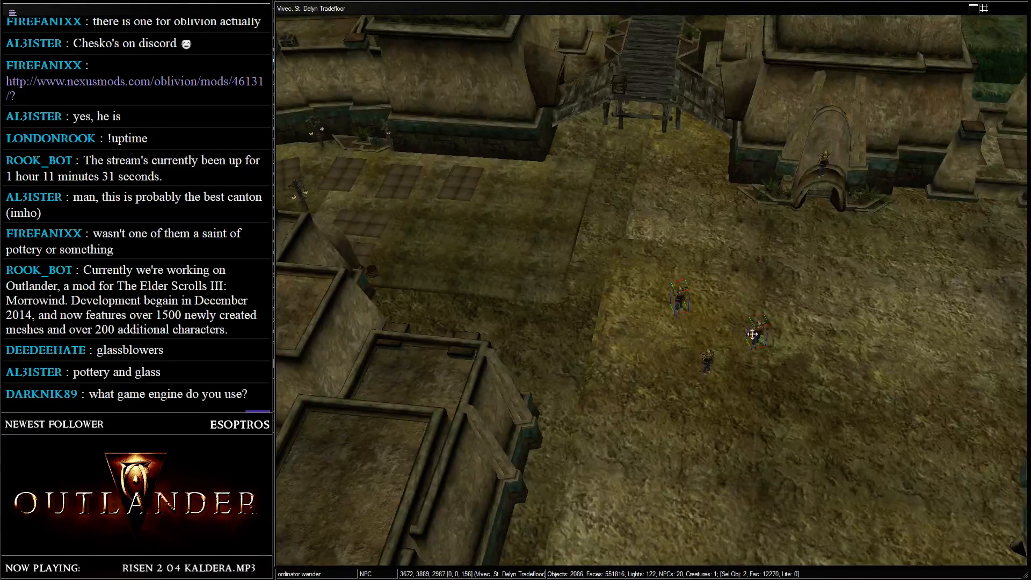
pyautogui.keyDown('ctrl'); pyautogui.click(824, 168); pyautogui.keyUp('ctrl')
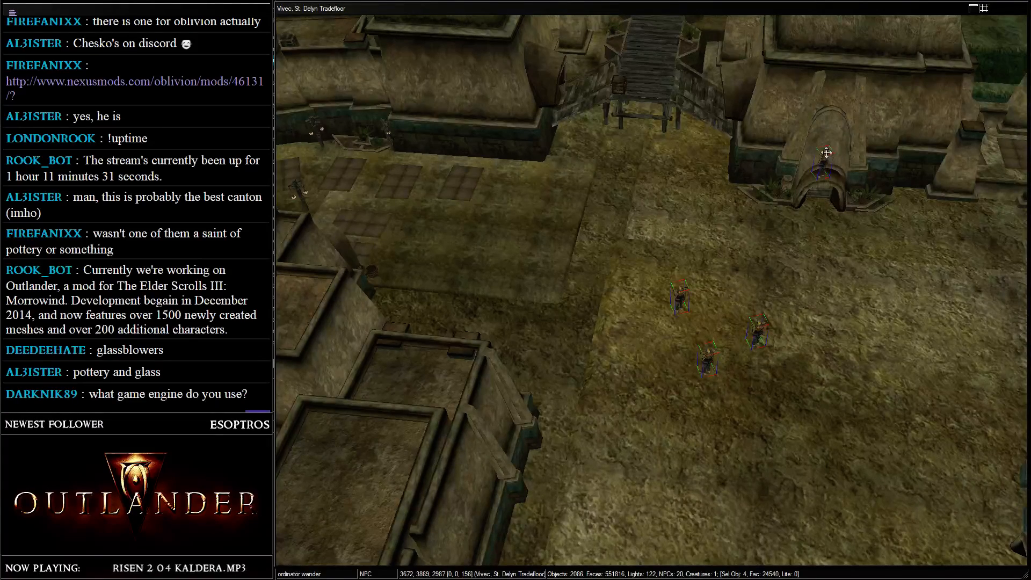
pyautogui.moveTo(822, 150); pyautogui.dragTo(682, 32)
pyautogui.press('shift')
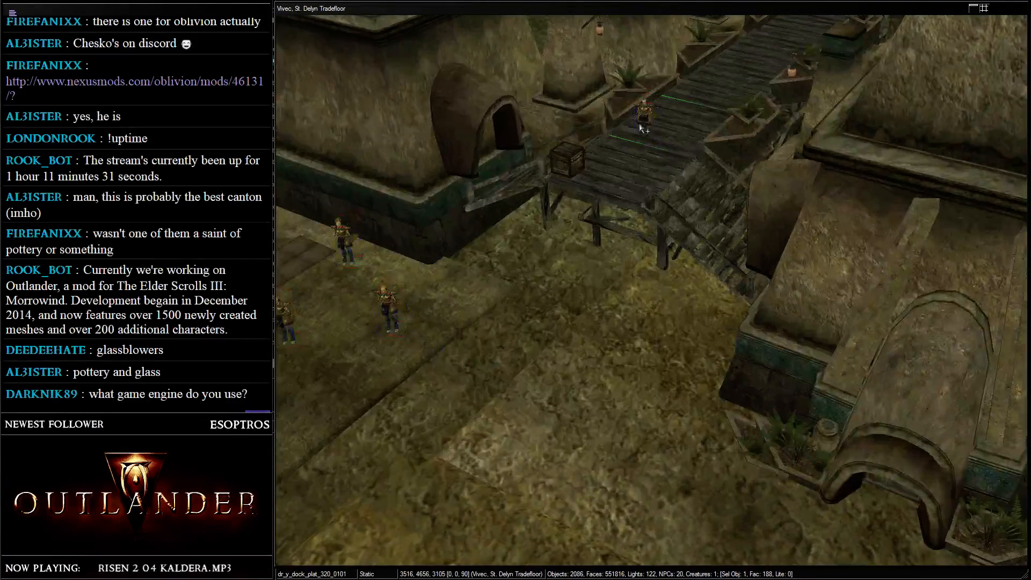
# - Position one ordinator on the raised wooden walkway, farther along from its entrance
pyautogui.click(643, 118)
pyautogui.moveTo(643, 118); pyautogui.dragTo(643, 70)
pyautogui.moveTo(643, 70); pyautogui.dragTo(651, 202, button='middle')
pyautogui.moveTo(651, 203); pyautogui.dragTo(669, 181, button='right')
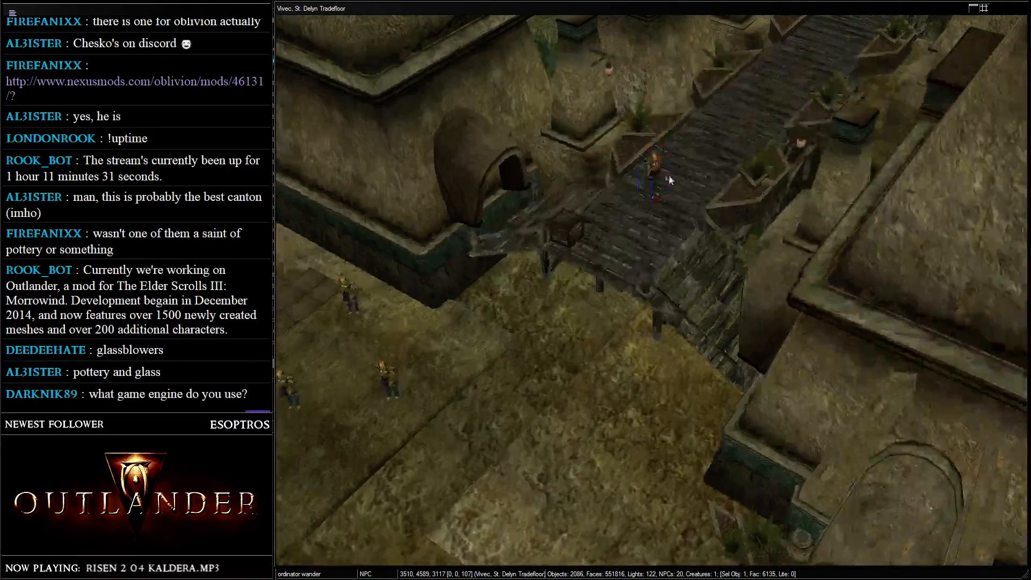
pyautogui.moveTo(670, 181); pyautogui.dragTo(864, 46)
pyautogui.scroll(-3, 861, 47)
pyautogui.moveTo(859, 49); pyautogui.dragTo(714, 173, button='middle')
# - Move another ordinator to the far end of the rug-covered plaza along the curved wall
pyautogui.moveTo(680, 227); pyautogui.dragTo(748, 79)
pyautogui.moveTo(762, 114); pyautogui.dragTo(644, 268, button='right')
pyautogui.scroll(-3, 643, 268)
pyautogui.moveTo(643, 267); pyautogui.dragTo(669, 230, button='middle')
pyautogui.moveTo(670, 227); pyautogui.dragTo(623, 162)
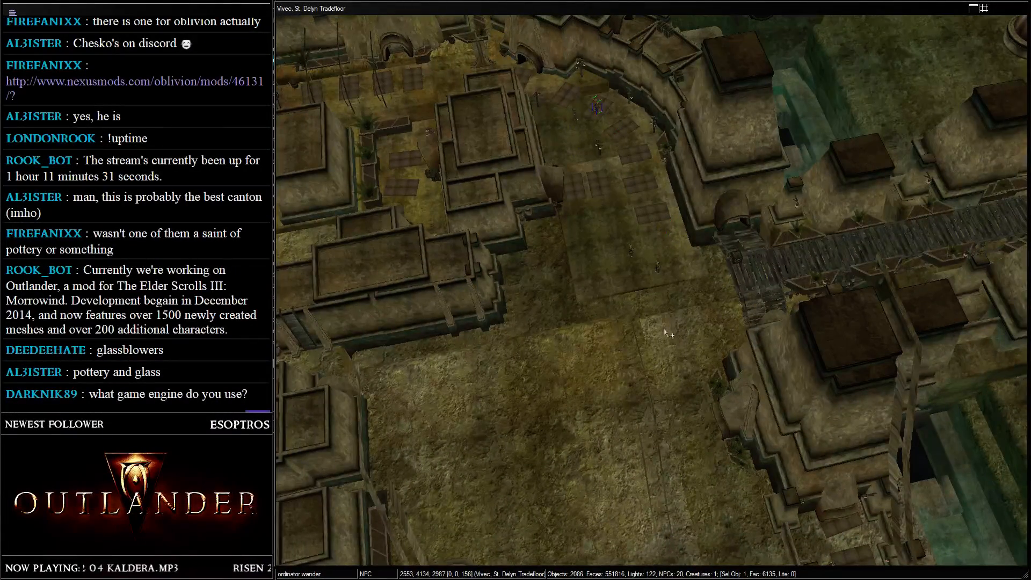
# - Move a further ordinator into the rug-lined passage between the buildings and drop it onto the floor
pyautogui.click(634, 252)
pyautogui.keyDown('shift'); pyautogui.moveTo(633, 252); pyautogui.dragTo(705, 293, button='middle'); pyautogui.keyUp('shift')
pyautogui.moveTo(760, 345); pyautogui.dragTo(647, 131)
pyautogui.press('f')
pyautogui.keyDown('shift'); pyautogui.moveTo(652, 124); pyautogui.dragTo(778, 373, button='middle'); pyautogui.keyUp('shift')
pyautogui.moveTo(848, 377); pyautogui.dragTo(804, 170)
pyautogui.press('f')
pyautogui.keyDown('shift'); pyautogui.moveTo(805, 170); pyautogui.dragTo(631, 269, button='middle'); pyautogui.keyUp('shift')
pyautogui.scroll(8, 731, 209)
pyautogui.moveTo(562, 277); pyautogui.dragTo(582, 241)
pyautogui.keyDown('shift'); pyautogui.moveTo(582, 242); pyautogui.dragTo(683, 207, button='middle'); pyautogui.keyUp('shift')
pyautogui.scroll(4, 752, 231)
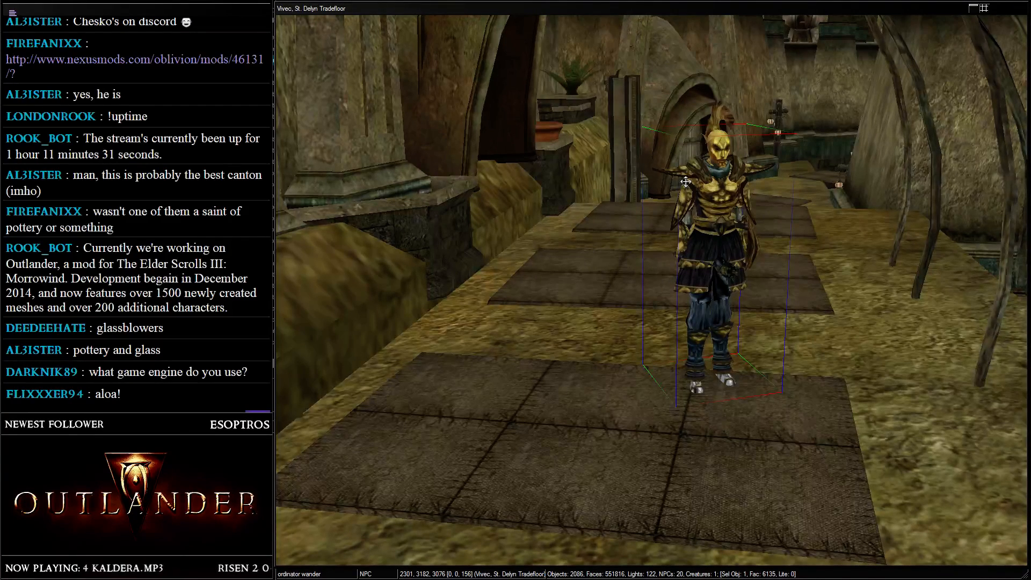
# - Copy the clay planter beside the arched doorway, with bright lighting turned off in the view
pyautogui.press('a')
pyautogui.keyDown('shift'); pyautogui.moveTo(686, 181); pyautogui.dragTo(581, 310, button='middle'); pyautogui.keyUp('shift')
pyautogui.click(527, 248)
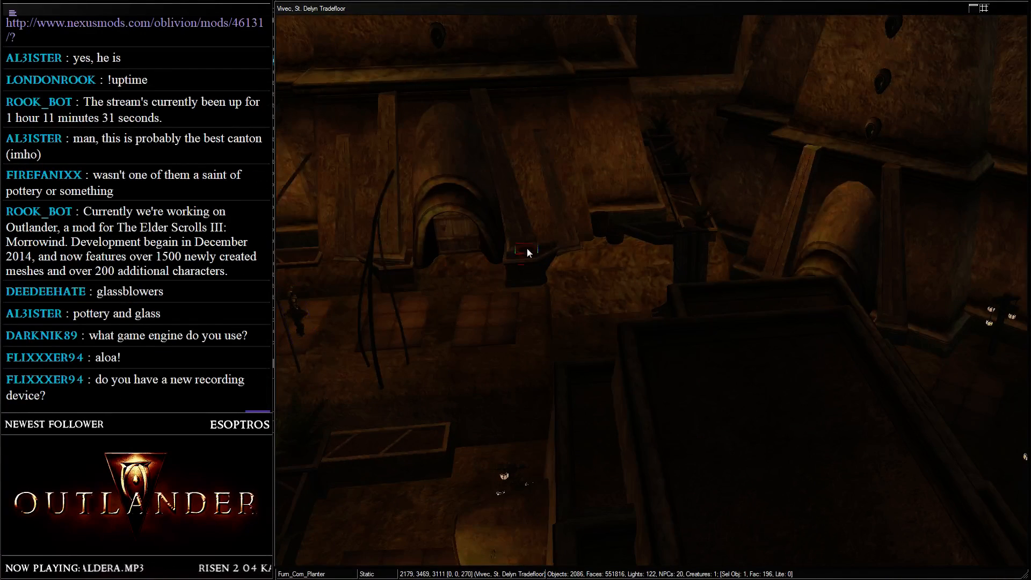
pyautogui.scroll(-3, 587, 317)
pyautogui.moveTo(587, 317); pyautogui.dragTo(512, 271, button='middle')
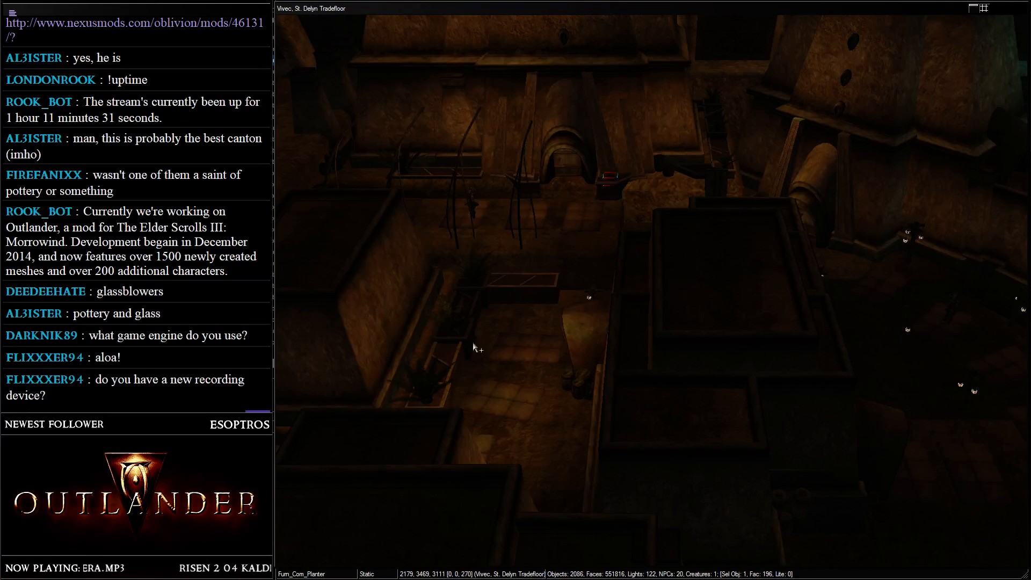
# - Examine the narrow alley's flower beds, covered doorway and Velothi shrine for a spot that needs decoration
pyautogui.moveTo(475, 348); pyautogui.dragTo(526, 267, button='middle')
pyautogui.click(525, 267)
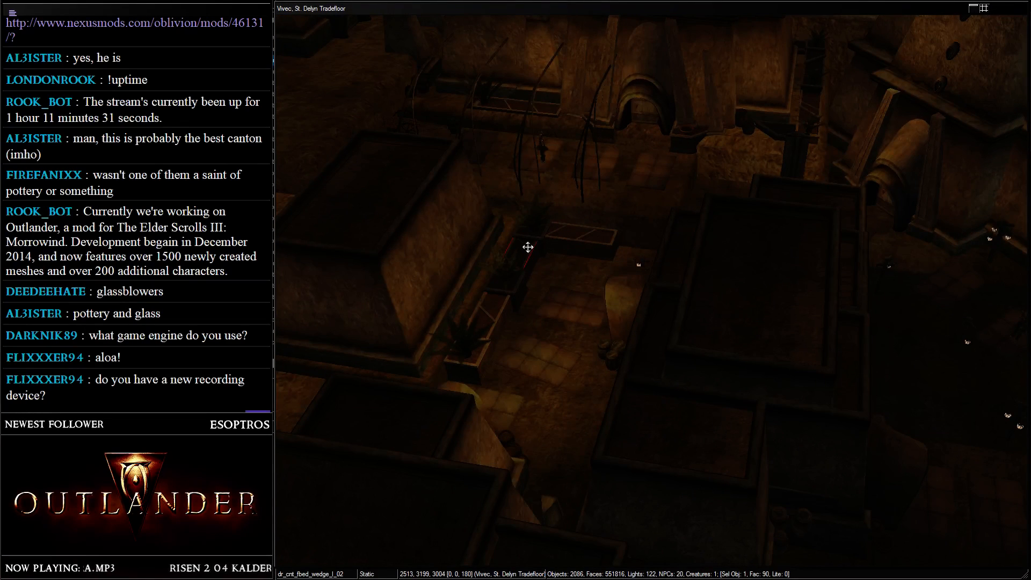
pyautogui.press('l')
pyautogui.press('l')
pyautogui.click(564, 245)
pyautogui.moveTo(564, 245); pyautogui.dragTo(674, 272, button='middle')
pyautogui.scroll(3, 681, 269)
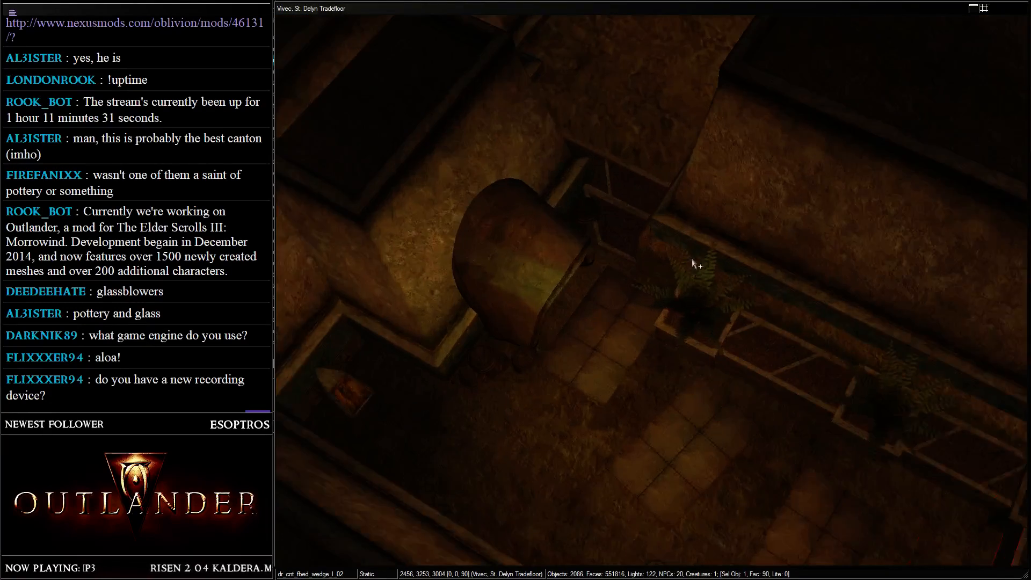
pyautogui.press('d')
pyautogui.scroll(-3, 613, 219)
pyautogui.click(534, 202)
pyautogui.moveTo(534, 202); pyautogui.dragTo(564, 289, button='middle')
pyautogui.scroll(3, 564, 288)
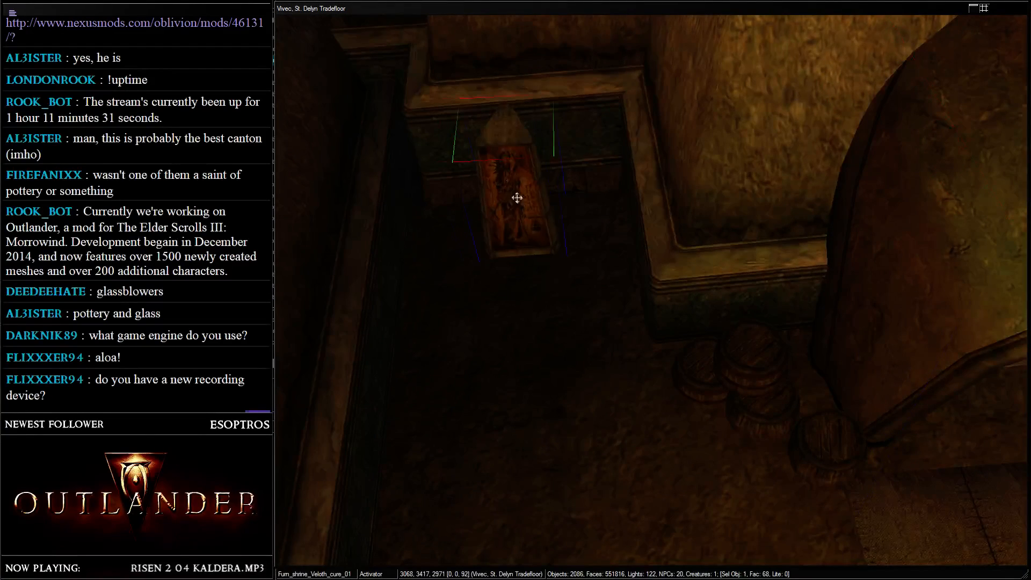
# - Paste the clay planter into the alley and place it on the ground next to the barrels by the door
pyautogui.keyDown('shift'); pyautogui.moveTo(517, 197); pyautogui.dragTo(541, 172, button='middle'); pyautogui.keyUp('shift')
pyautogui.scroll(2, 540, 172)
pyautogui.scroll(-3, 541, 172)
pyautogui.hotkey('ctrl', 'v')
pyautogui.keyDown('shift'); pyautogui.moveTo(662, 313); pyautogui.dragTo(585, 147, button='middle'); pyautogui.keyUp('shift')
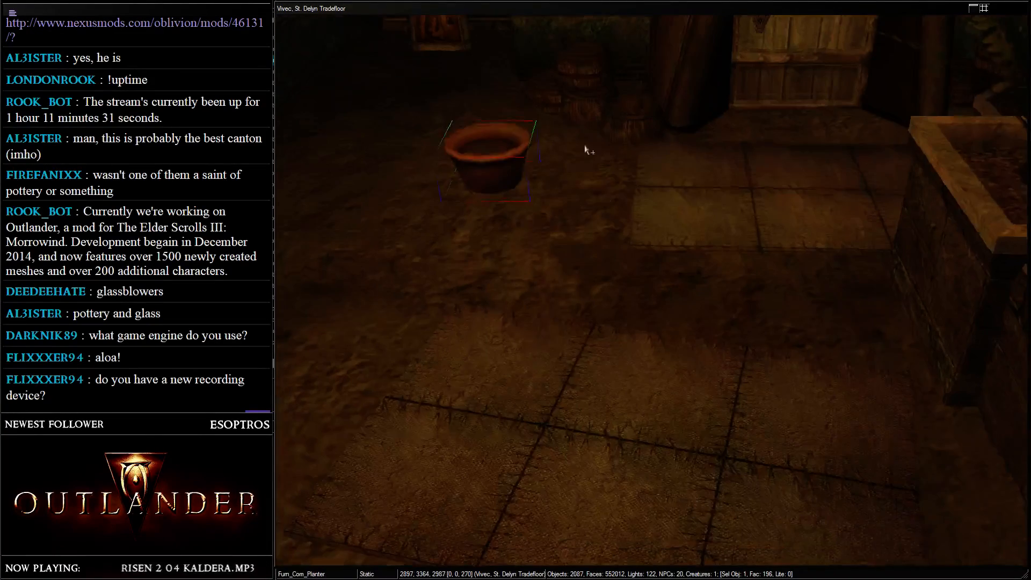
pyautogui.moveTo(485, 159); pyautogui.dragTo(587, 84)
pyautogui.keyDown('shift'); pyautogui.moveTo(587, 84); pyautogui.dragTo(565, 116, button='middle'); pyautogui.keyUp('shift')
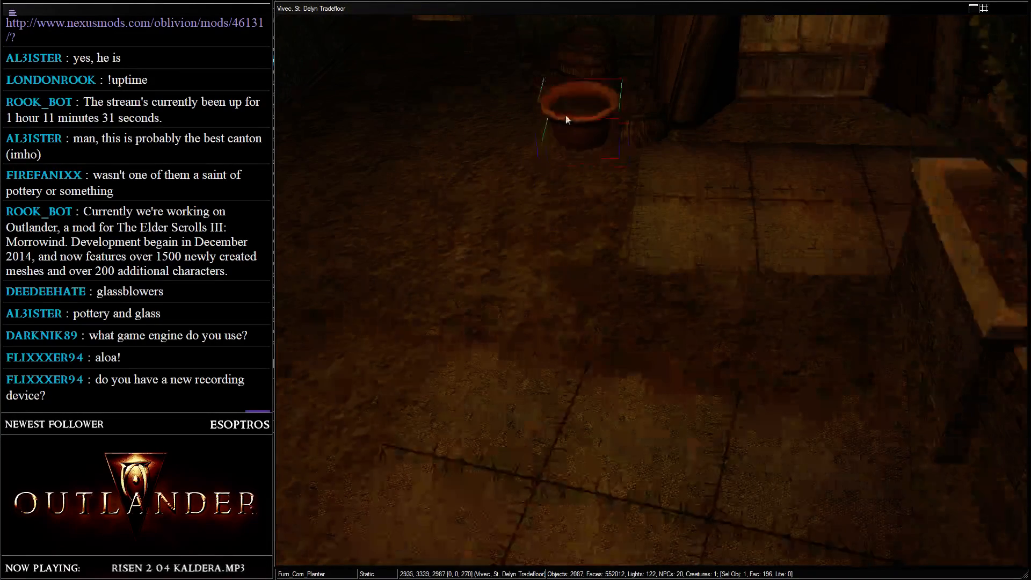
# - Pick a plant for the planter from the samples on the black prop board outside the canton
pyautogui.scroll(-10, 566, 116)
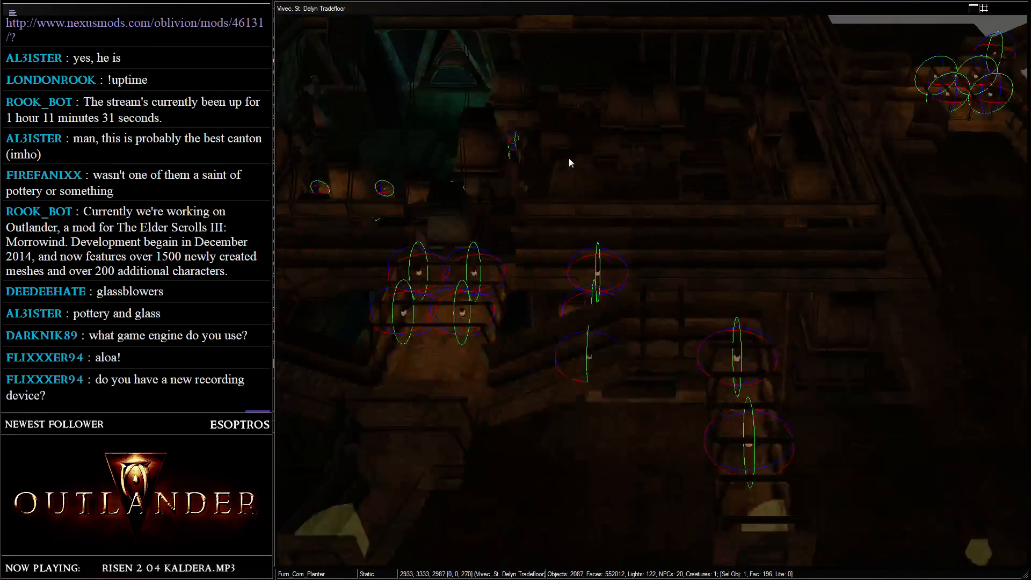
pyautogui.scroll(-5, 569, 158)
pyautogui.keyDown('shift'); pyautogui.moveTo(666, 163); pyautogui.dragTo(664, 133, button='middle'); pyautogui.keyUp('shift')
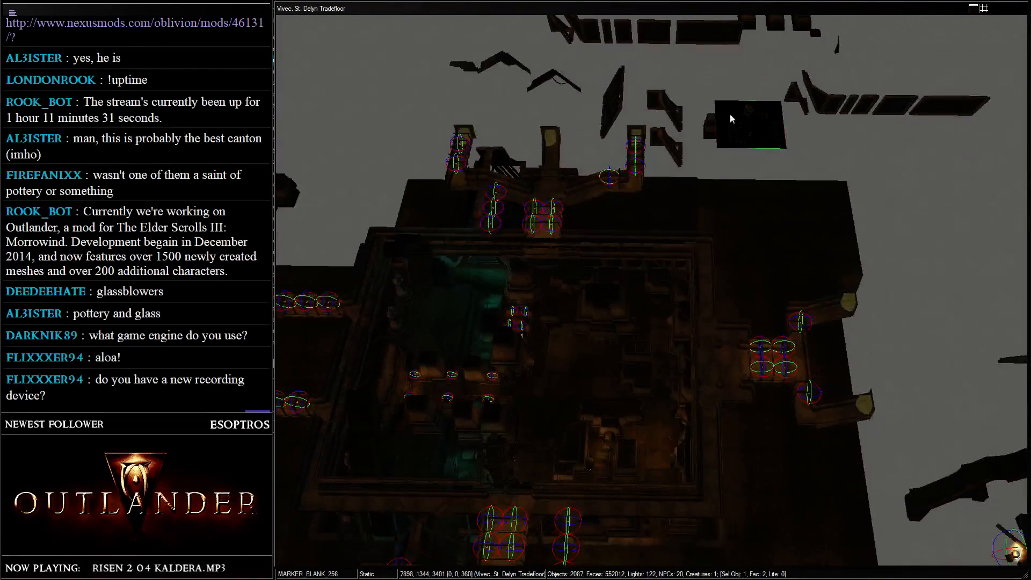
pyautogui.moveTo(730, 114); pyautogui.dragTo(575, 260, button='middle')
pyautogui.scroll(8, 575, 259)
pyautogui.moveTo(499, 269); pyautogui.dragTo(666, 266, button='middle')
pyautogui.moveTo(449, 340); pyautogui.dragTo(495, 174, button='middle')
pyautogui.scroll(2, 643, 238)
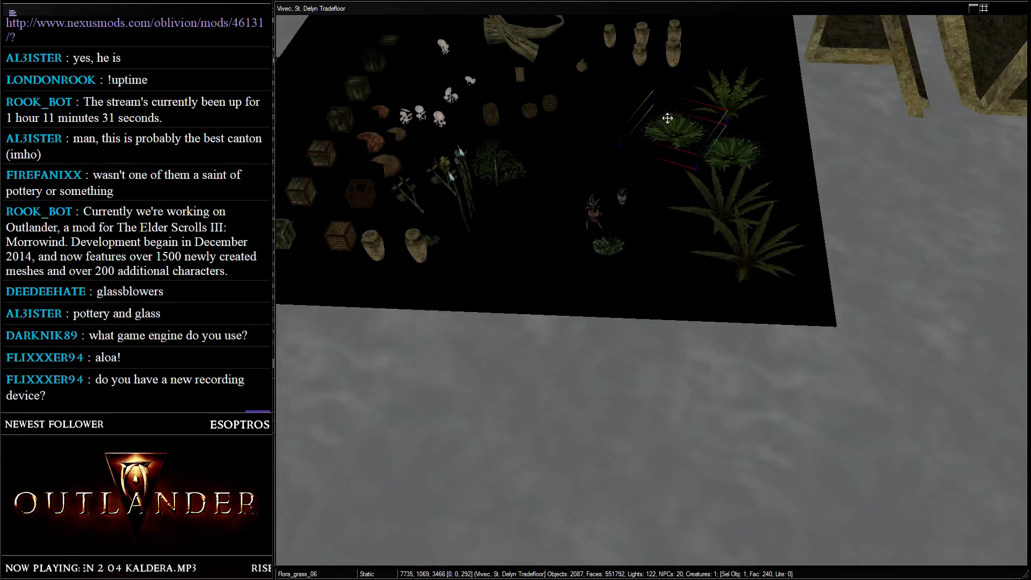
# - Select the stacked barrels beside the alley doorway and shift them closer to the door's arch
pyautogui.scroll(-8, 552, 353)
pyautogui.moveTo(440, 349); pyautogui.dragTo(603, 117, button='middle')
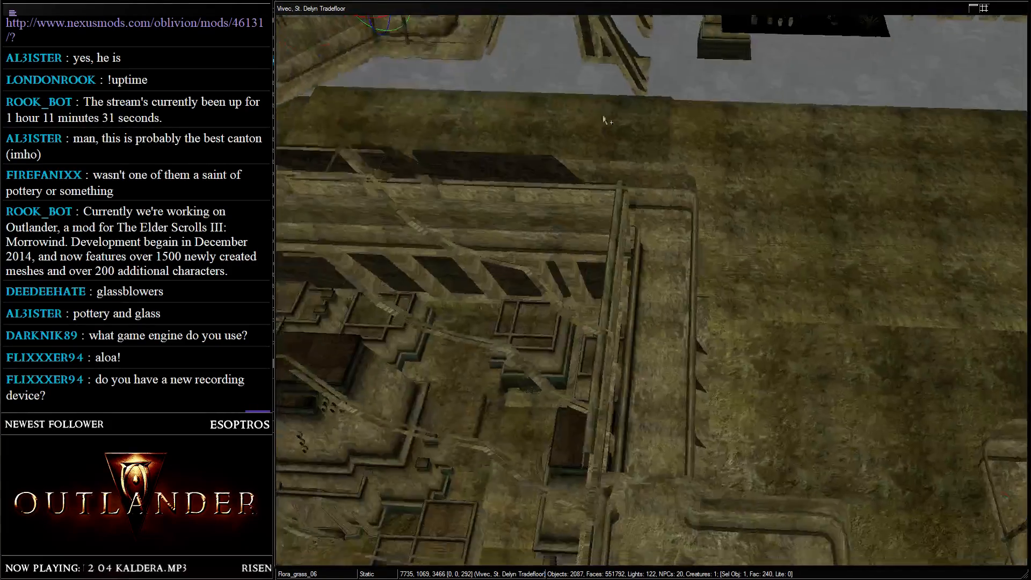
pyautogui.scroll(4, 603, 119)
pyautogui.scroll(6, 675, 226)
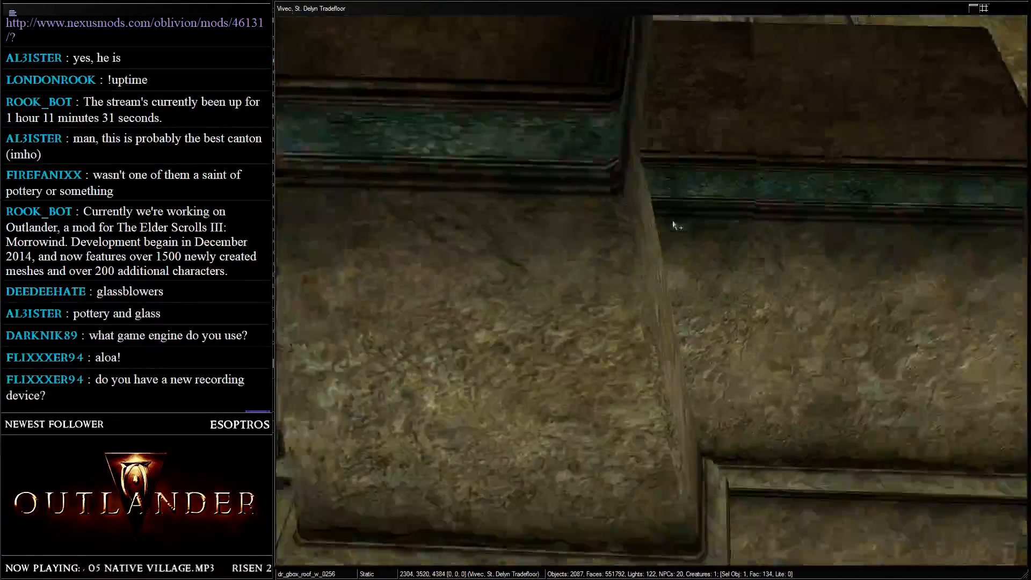
pyautogui.moveTo(673, 223); pyautogui.dragTo(683, 288, button='middle')
pyautogui.click(679, 255)
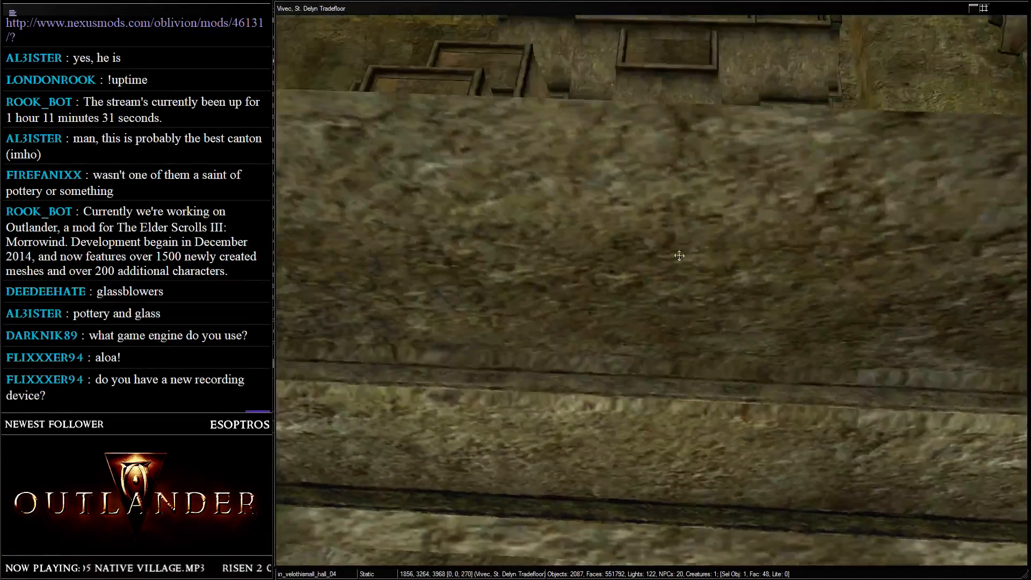
pyautogui.scroll(-10, 679, 256)
pyautogui.scroll(10, 620, 156)
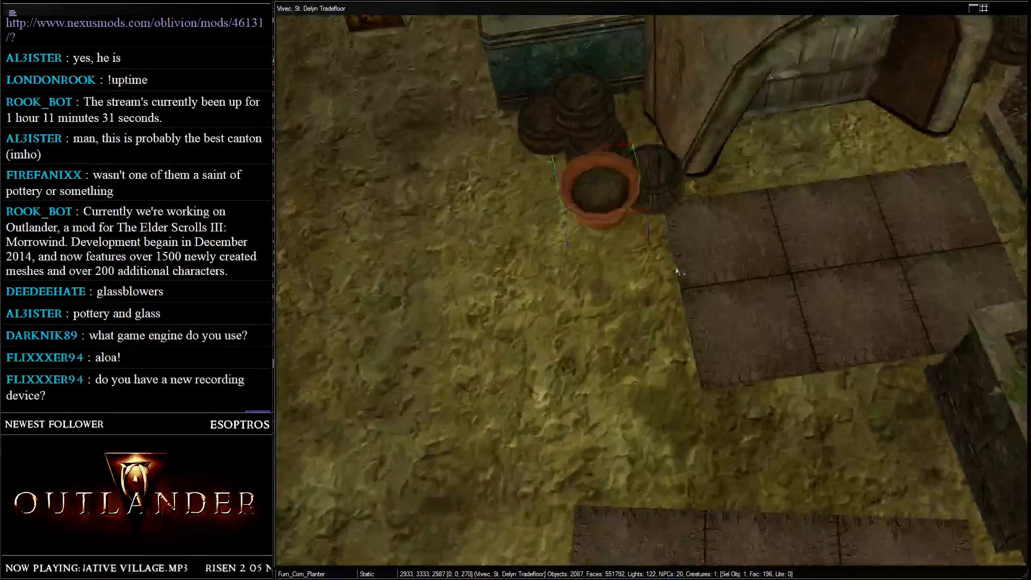
pyautogui.keyDown('shift'); pyautogui.moveTo(678, 273); pyautogui.dragTo(666, 247, button='middle'); pyautogui.keyUp('shift')
pyautogui.click(590, 119)
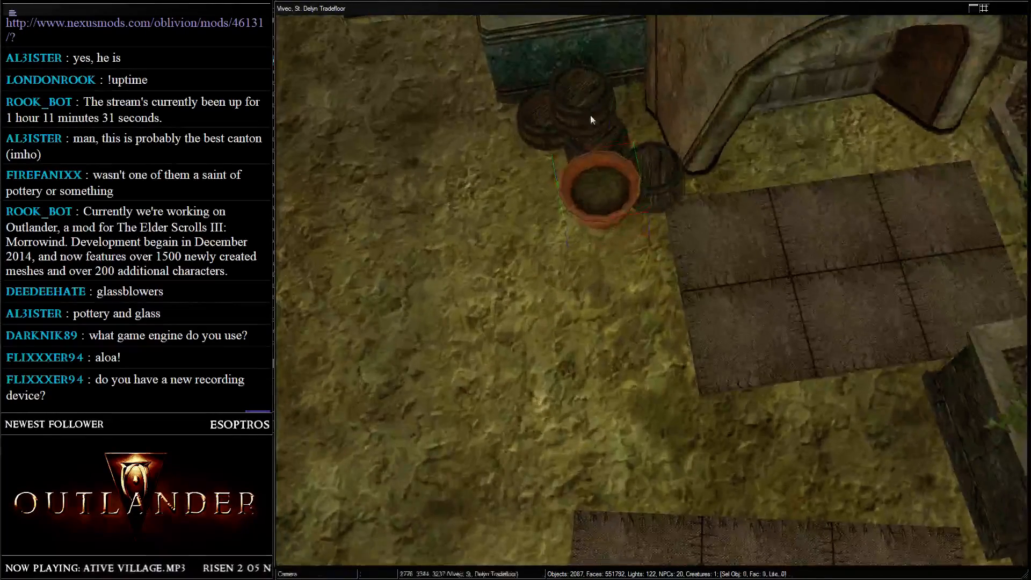
pyautogui.keyDown('ctrl'); pyautogui.click(591, 144); pyautogui.keyUp('ctrl')
pyautogui.moveTo(591, 132); pyautogui.dragTo(636, 102)
# - Move the clay planter closer to the barrels
pyautogui.click(617, 206)
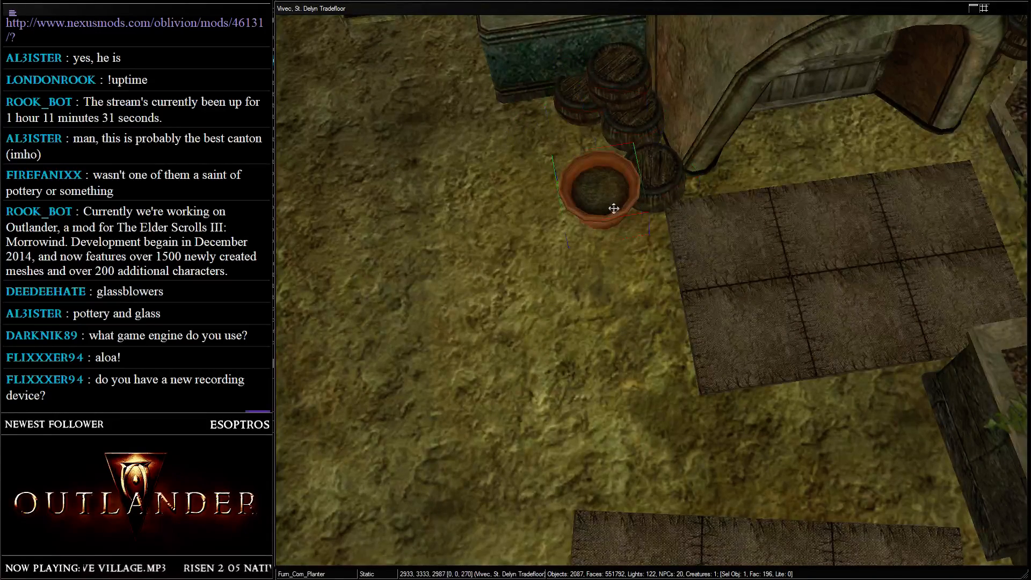
pyautogui.moveTo(615, 207); pyautogui.dragTo(605, 159)
pyautogui.moveTo(613, 85); pyautogui.dragTo(627, 211, button='middle')
pyautogui.scroll(3, 642, 170)
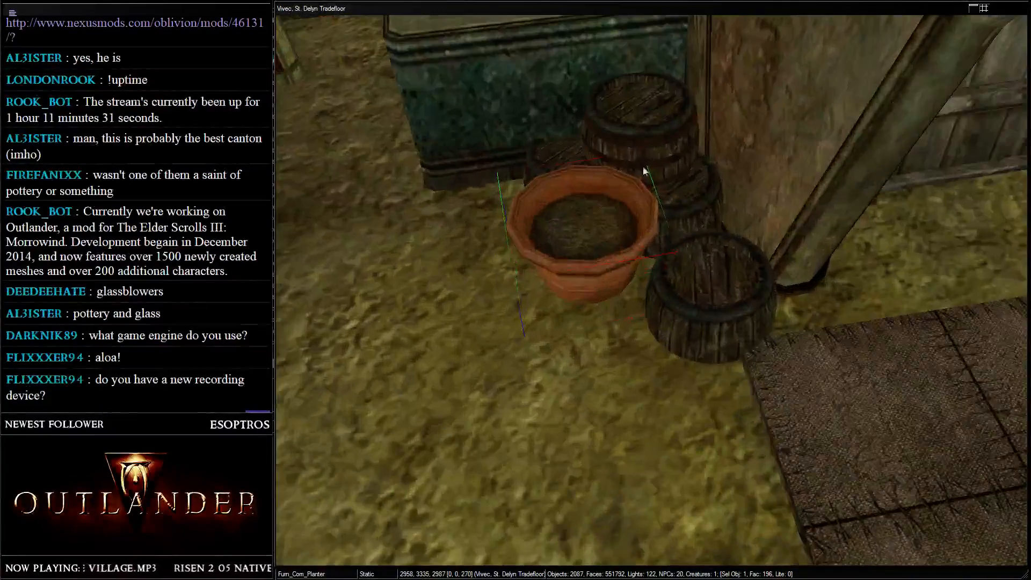
# - Paste the flora_bc_fern_03 fern, set it inside the clay planter, and save the plugin
pyautogui.scroll(-3, 642, 170)
pyautogui.hotkey('ctrl', 'v')
pyautogui.keyDown('shift'); pyautogui.moveTo(642, 265); pyautogui.dragTo(676, 315, button='middle'); pyautogui.keyUp('shift')
pyautogui.moveTo(617, 334); pyautogui.dragTo(568, 193)
pyautogui.keyDown('shift'); pyautogui.moveTo(569, 194); pyautogui.dragTo(391, 252, button='middle'); pyautogui.keyUp('shift')
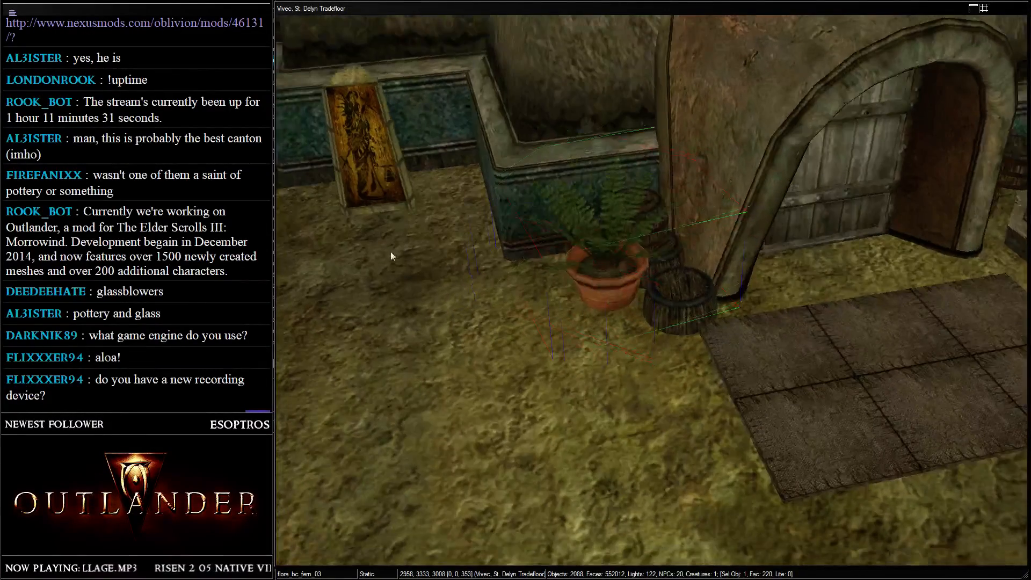
pyautogui.scroll(-4, 596, 189)
pyautogui.keyDown('shift'); pyautogui.moveTo(596, 189); pyautogui.dragTo(241, 169, button='middle'); pyautogui.keyUp('shift')
pyautogui.hotkey('ctrl', 's')
pyautogui.scroll(-5, 594, 186)
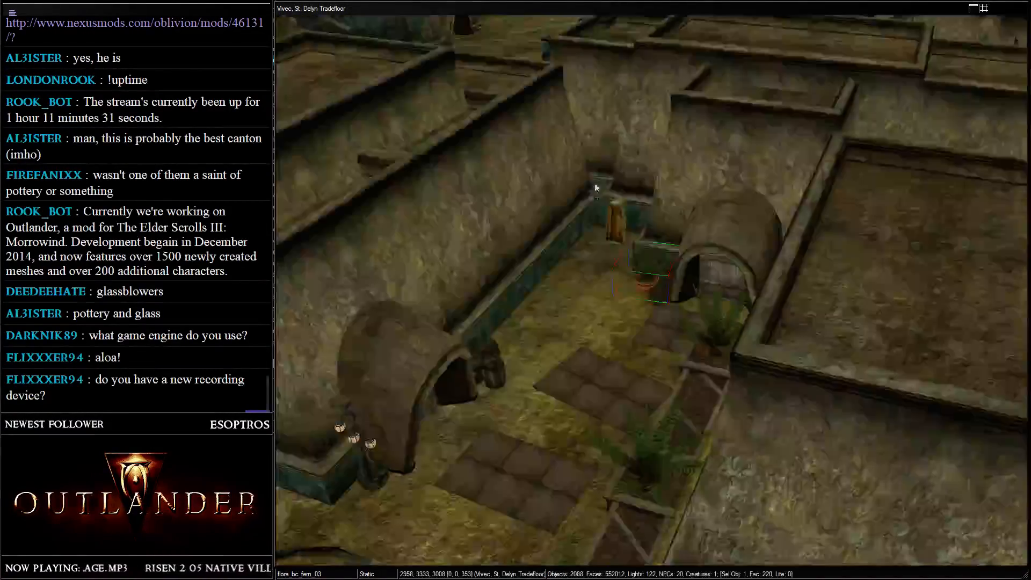
# - Copy a wooden crate from the prop samples on the black board
pyautogui.keyDown('shift'); pyautogui.moveTo(594, 187); pyautogui.dragTo(684, 258, button='middle'); pyautogui.keyUp('shift')
pyautogui.scroll(-4, 596, 252)
pyautogui.scroll(4, 679, 276)
pyautogui.scroll(5, 673, 294)
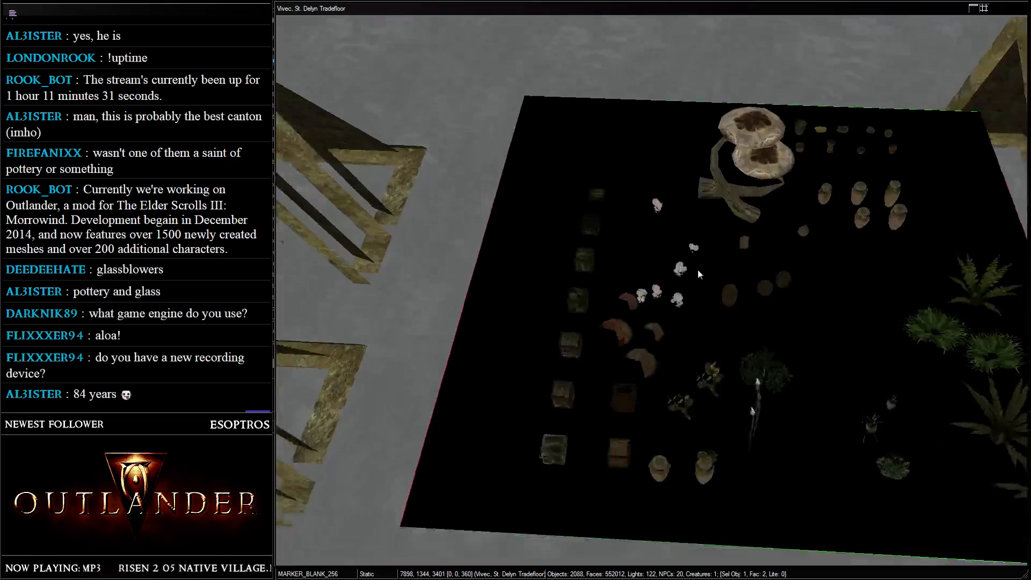
pyautogui.moveTo(699, 274); pyautogui.dragTo(642, 253, button='middle')
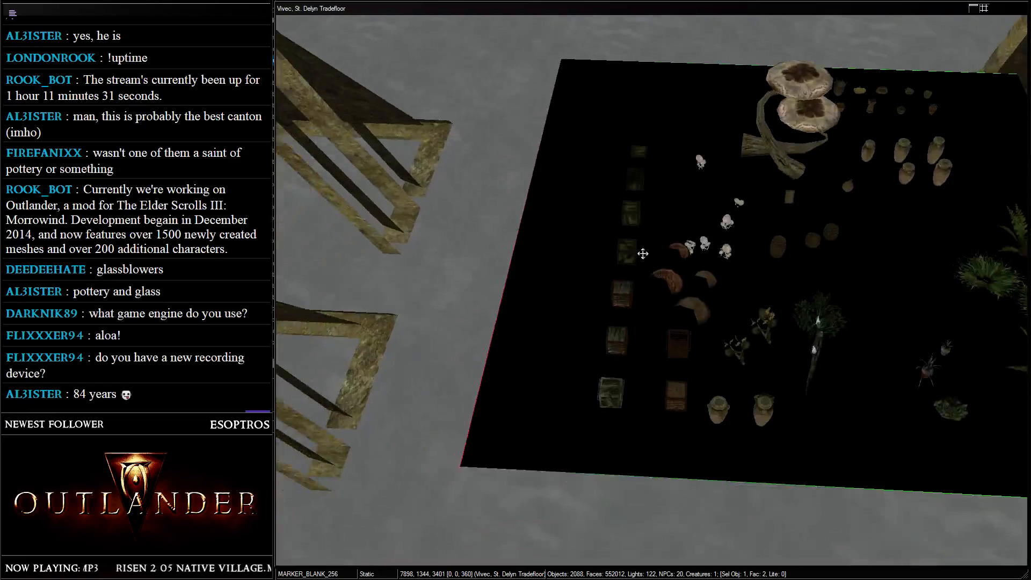
pyautogui.click(687, 304)
# - Paste two wooden crates onto the ground between the arched doorway's fern bed and the neighbouring buttress
pyautogui.scroll(-8, 678, 355)
pyautogui.moveTo(669, 392); pyautogui.dragTo(690, 277, button='middle')
pyautogui.scroll(6, 664, 236)
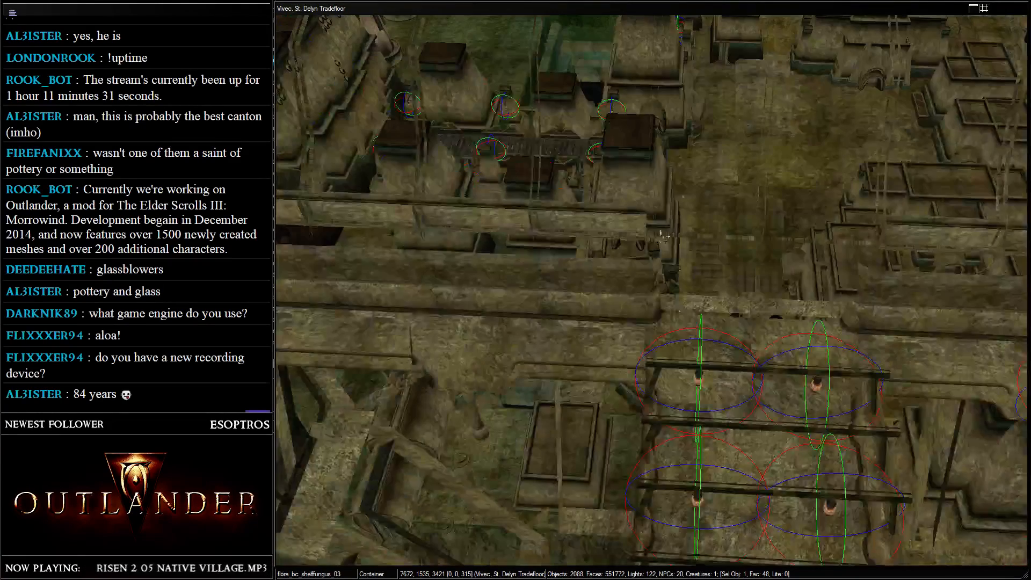
pyautogui.click(671, 179)
pyautogui.moveTo(672, 180); pyautogui.dragTo(492, 215, button='middle')
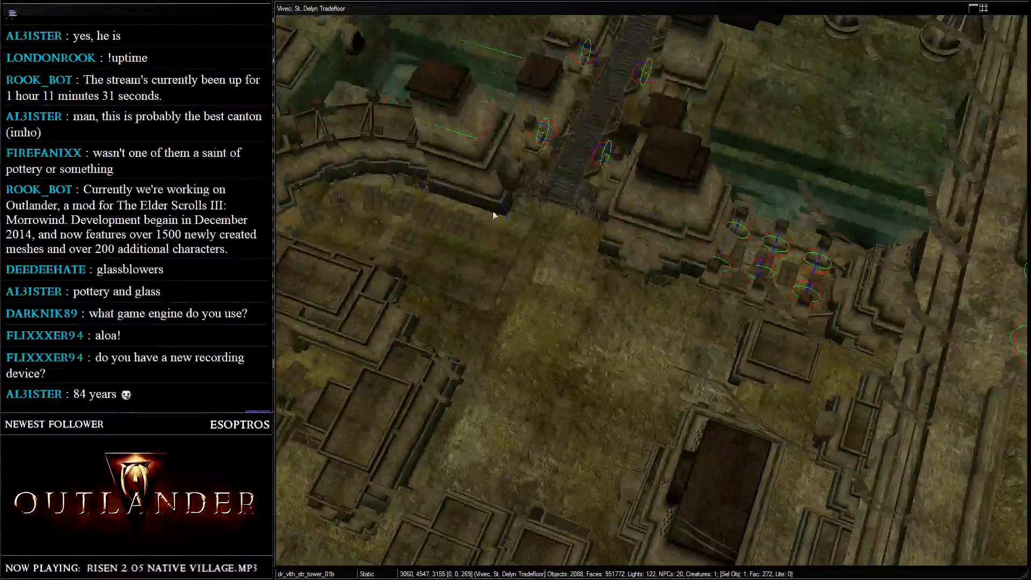
pyautogui.scroll(3, 668, 250)
pyautogui.keyDown('shift'); pyautogui.moveTo(668, 250); pyautogui.dragTo(780, 242, button='middle'); pyautogui.keyUp('shift')
pyautogui.scroll(3, 780, 242)
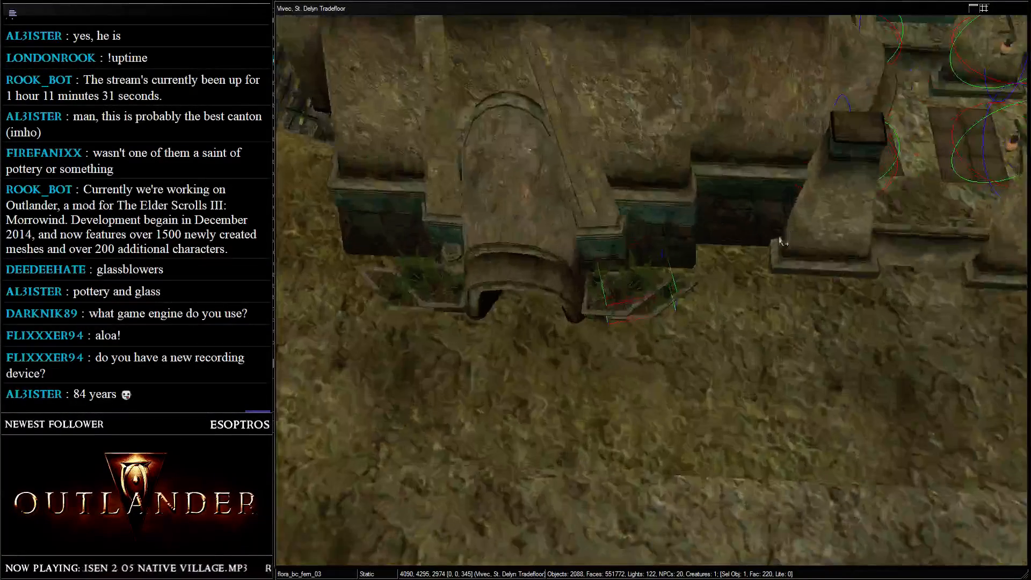
pyautogui.hotkey('ctrl', 'v')
pyautogui.press('f')
pyautogui.keyDown('shift'); pyautogui.moveTo(672, 359); pyautogui.dragTo(771, 488, button='middle'); pyautogui.keyUp('shift')
pyautogui.moveTo(771, 490); pyautogui.dragTo(750, 318)
pyautogui.scroll(3, 750, 318)
pyautogui.keyDown('shift'); pyautogui.moveTo(750, 318); pyautogui.dragTo(703, 260, button='middle'); pyautogui.keyUp('shift')
pyautogui.press('f')
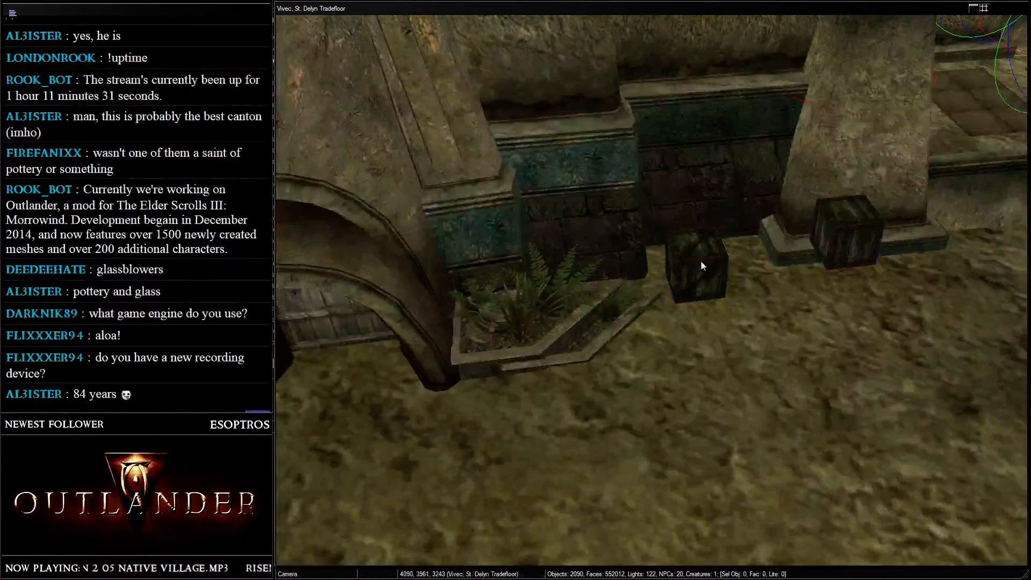
# - Group the crates against the wall beside the buttress, stack a third dr_con_box_01_mm crate on top, and save the plugin
pyautogui.moveTo(832, 217); pyautogui.dragTo(749, 192)
pyautogui.press('shift')
pyautogui.scroll(4, 635, 193)
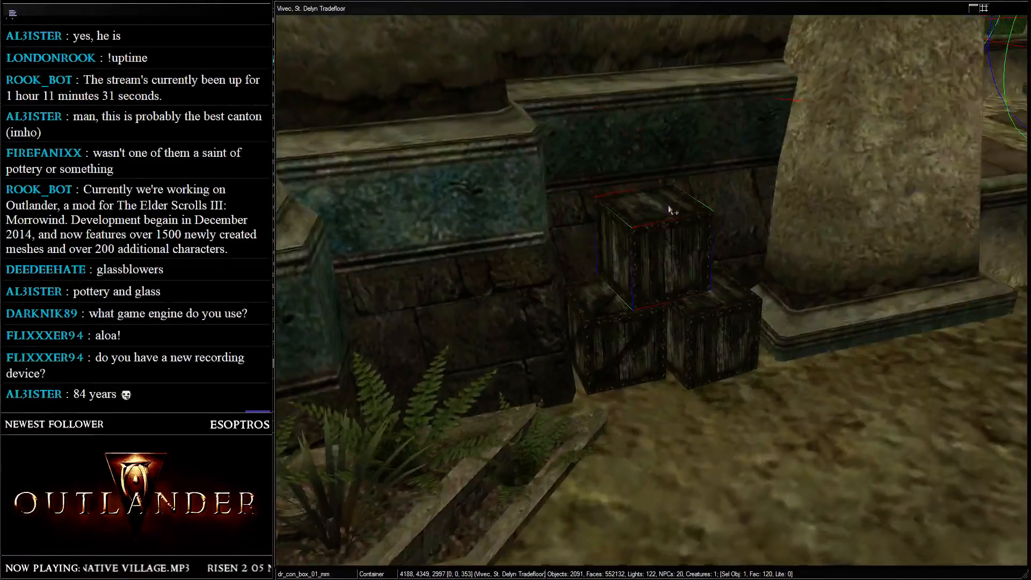
pyautogui.moveTo(683, 201); pyautogui.dragTo(672, 239)
pyautogui.scroll(-10, 675, 231)
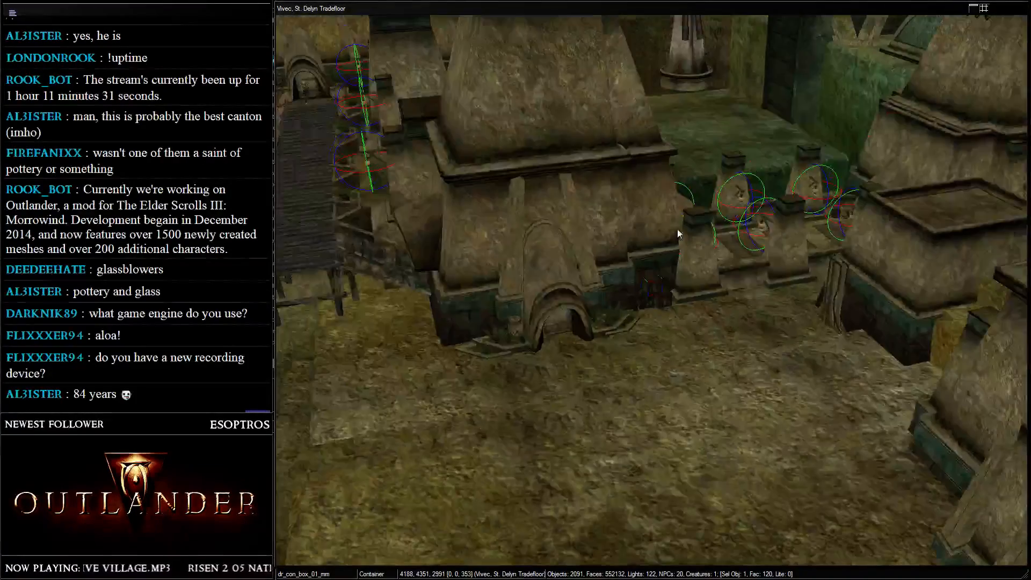
pyautogui.hotkey('ctrl', 's')
pyautogui.scroll(-10, 617, 279)
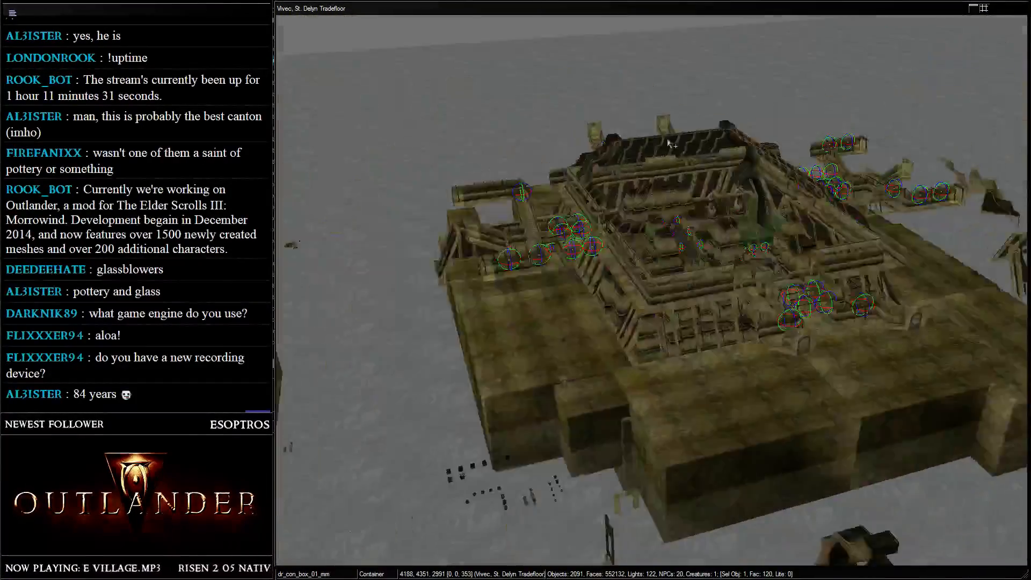
pyautogui.press('shift')
pyautogui.moveTo(749, 151); pyautogui.dragTo(691, 245, button='middle')
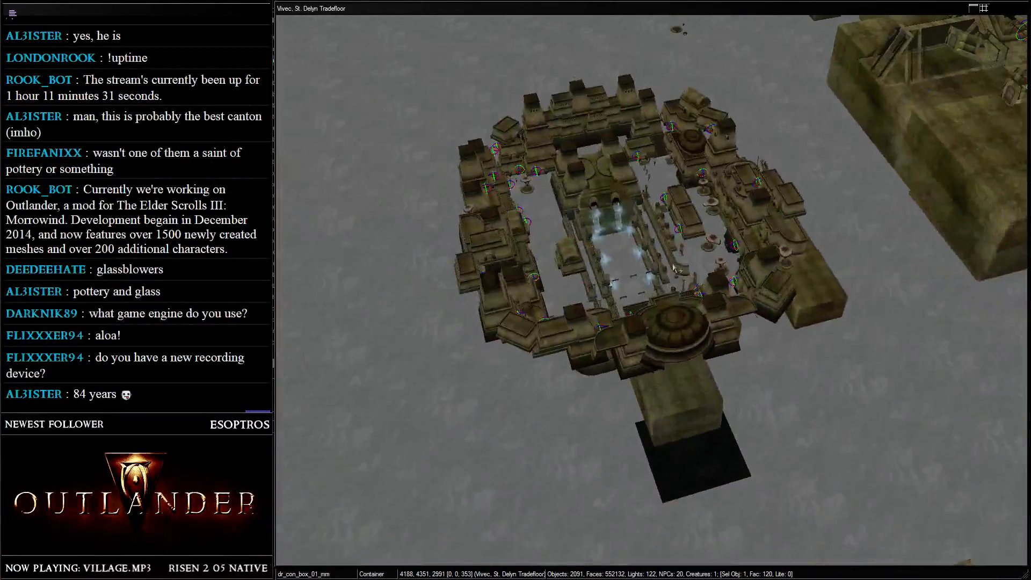
# - Try removing the group with the five-window structure and dr_vlth_str_topcap_01b from the other canton's rear building row
pyautogui.scroll(6, 581, 222)
pyautogui.press('shift')
pyautogui.click(434, 95)
pyautogui.press('shift')
pyautogui.moveTo(434, 95); pyautogui.dragTo(572, 242, button='middle')
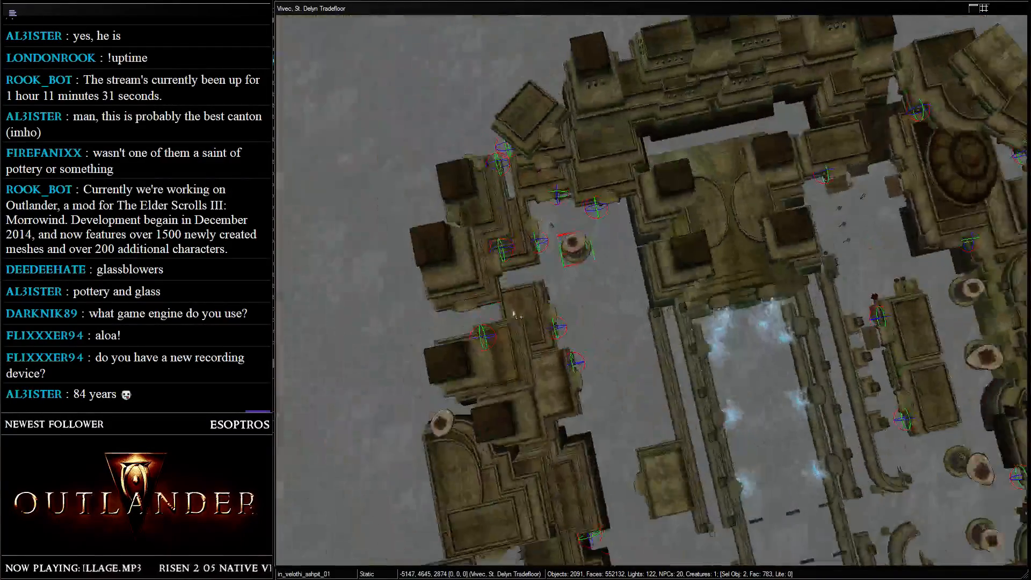
pyautogui.scroll(4, 538, 258)
pyautogui.click(490, 145)
pyautogui.press('shift')
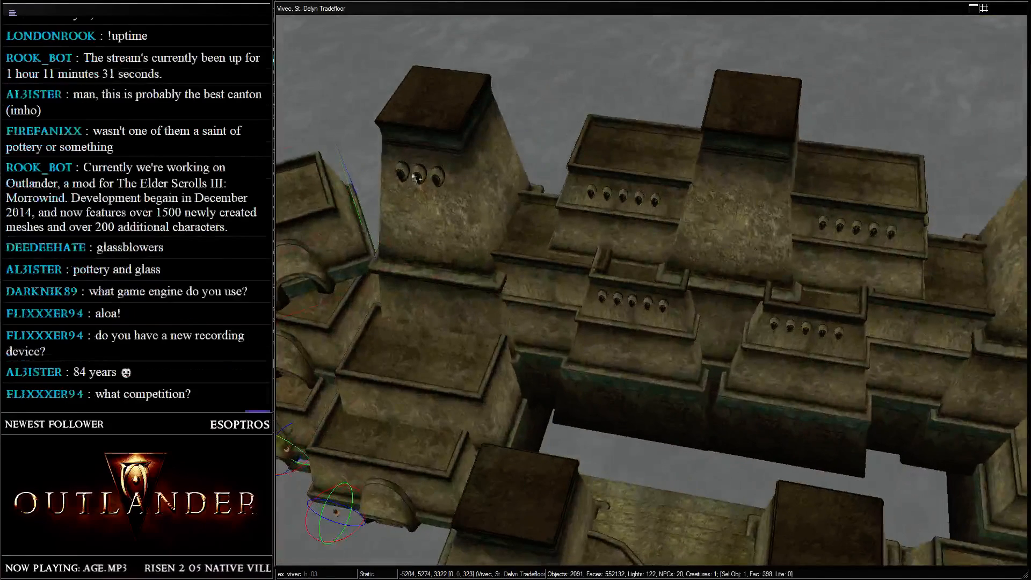
pyautogui.click(426, 180)
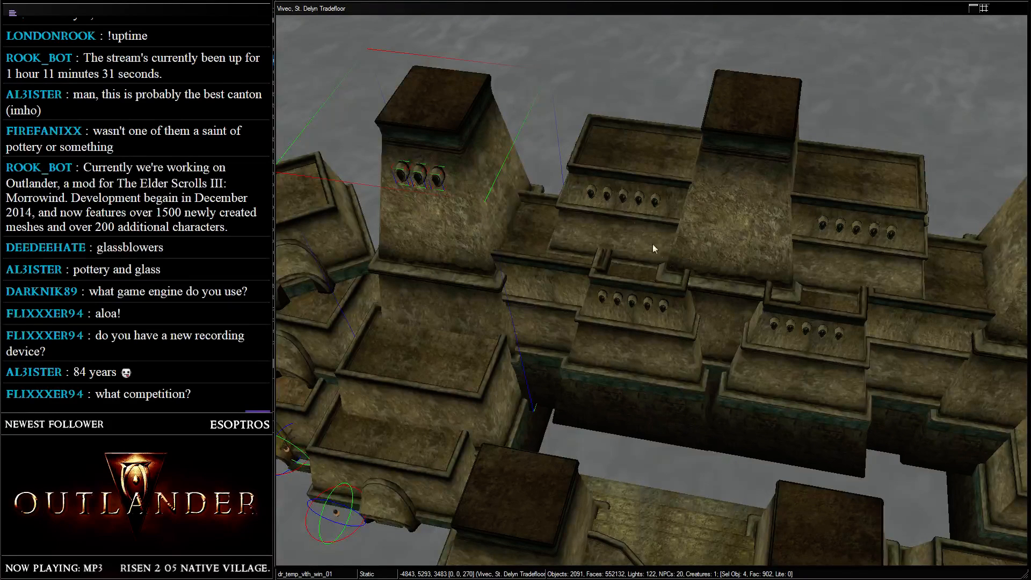
pyautogui.moveTo(691, 332); pyautogui.dragTo(666, 332)
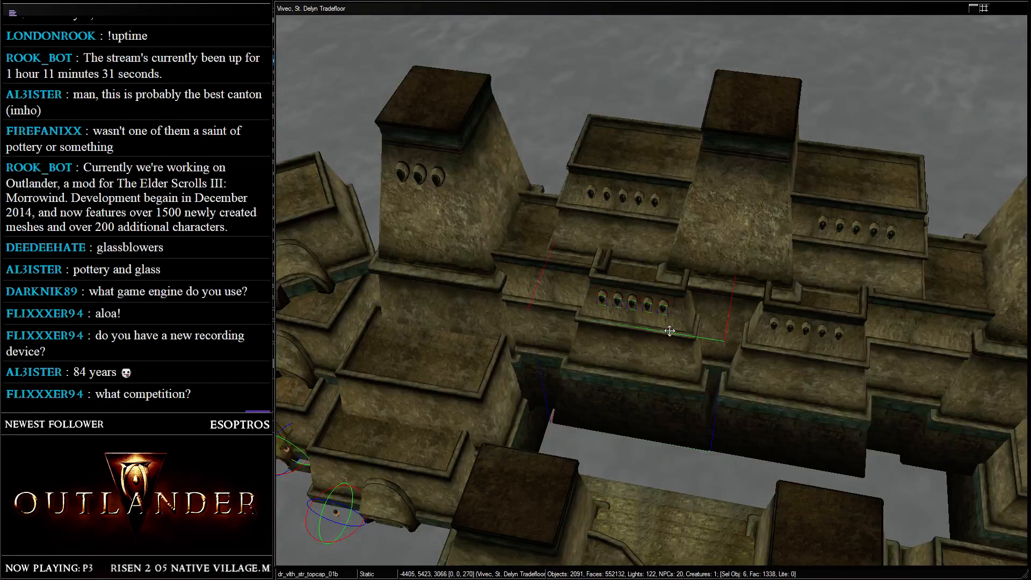
pyautogui.press('d')
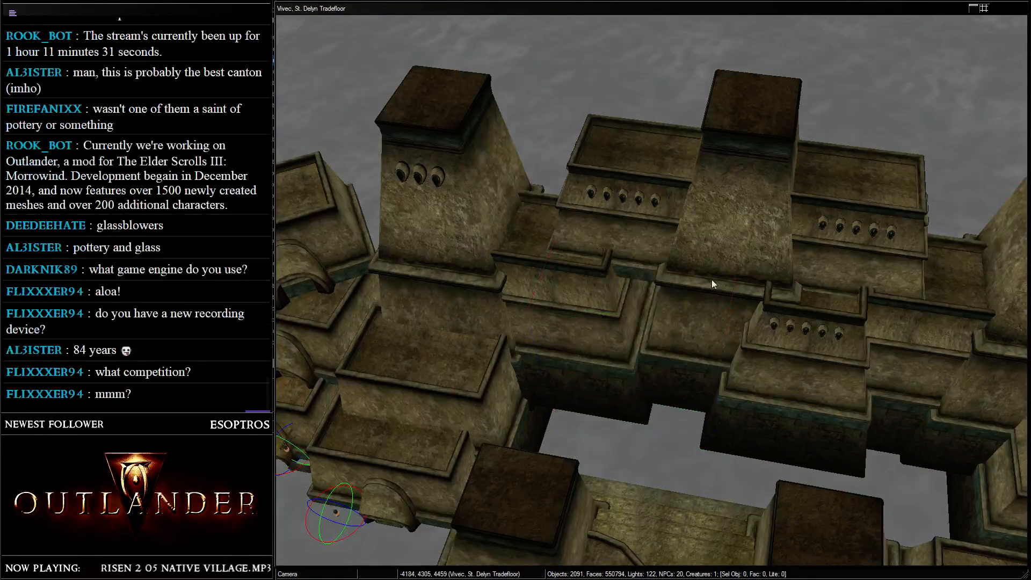
# - Cut the flat-roofed ex_vivec_h_08 building with the archway beside the barrel-vaulted building in the other canton
pyautogui.scroll(-2, 711, 279)
pyautogui.moveTo(619, 269); pyautogui.dragTo(542, 249, button='middle')
pyautogui.scroll(-2, 508, 271)
pyautogui.click(475, 259)
pyautogui.scroll(-3, 475, 259)
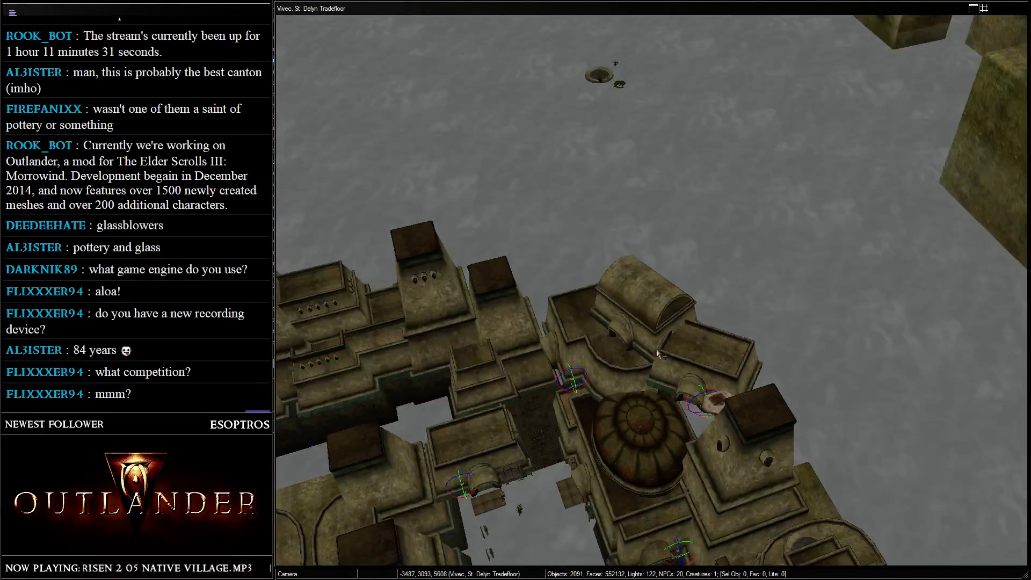
pyautogui.moveTo(658, 353); pyautogui.dragTo(631, 311, button='middle')
# - Paste the ex_vivec_h_08 building into the St. Delyn courtyard and bring it to the plain building behind the buttress
pyautogui.click(978, 120)
pyautogui.moveTo(978, 121); pyautogui.dragTo(747, 257, button='middle')
pyautogui.click(680, 262)
pyautogui.scroll(2, 746, 258)
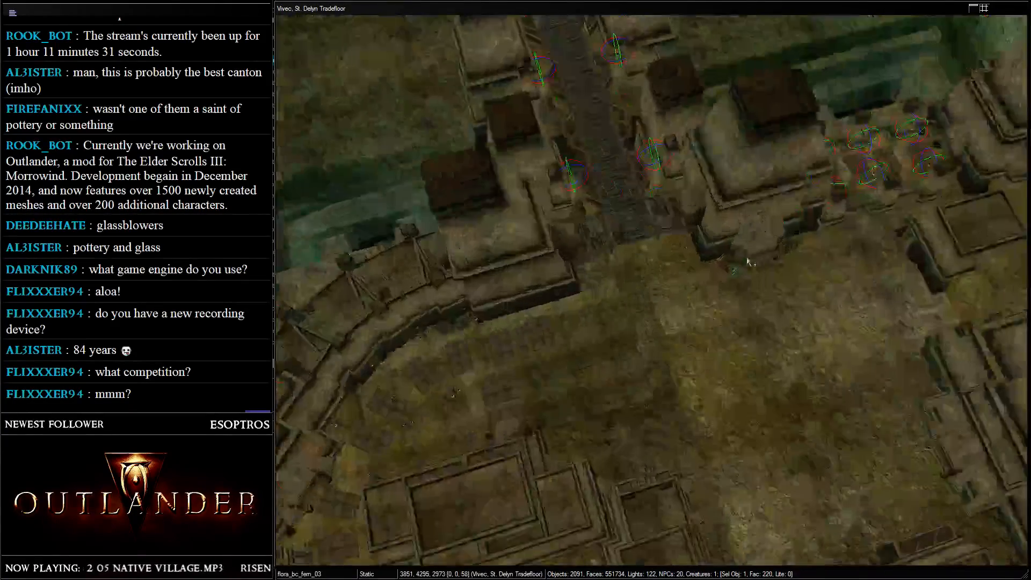
pyautogui.scroll(2, 747, 258)
pyautogui.hotkey('ctrl', 'v')
pyautogui.scroll(-1, 736, 275)
pyautogui.press('f')
pyautogui.keyDown('shift'); pyautogui.moveTo(653, 513); pyautogui.dragTo(846, 365, button='middle'); pyautogui.keyUp('shift')
pyautogui.moveTo(846, 366); pyautogui.dragTo(753, 288)
pyautogui.moveTo(753, 288); pyautogui.dragTo(658, 343, button='right')
pyautogui.scroll(5, 646, 285)
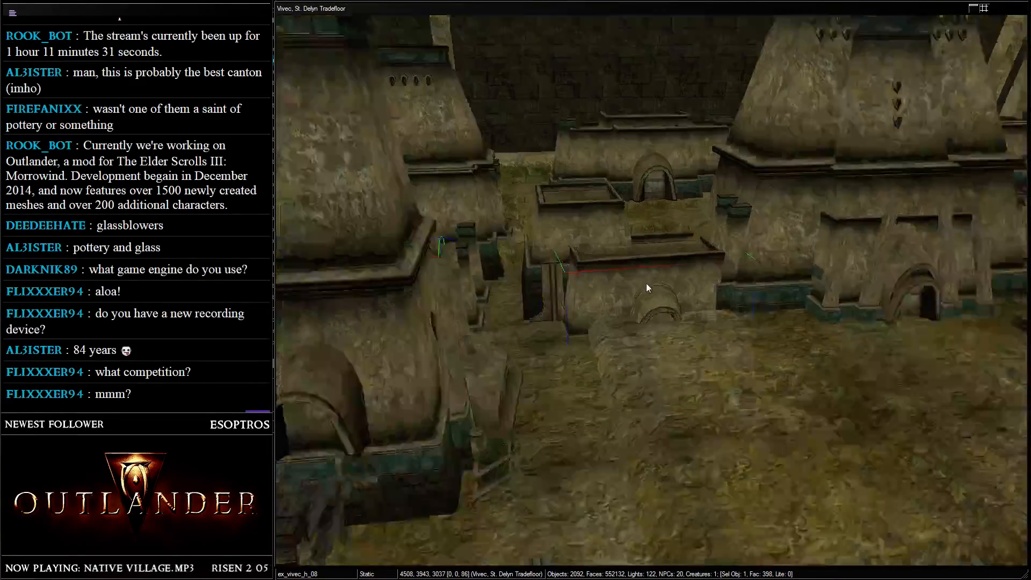
# - Rotate and slide the ex_vivec_h_08 building so its arched doorway stands just beside the buttress
pyautogui.moveTo(622, 336); pyautogui.dragTo(598, 263)
pyautogui.keyDown('shift'); pyautogui.moveTo(598, 262); pyautogui.dragTo(671, 251, button='middle'); pyautogui.keyUp('shift')
pyautogui.moveTo(671, 251); pyautogui.dragTo(607, 253)
pyautogui.moveTo(608, 253); pyautogui.dragTo(611, 252, button='right')
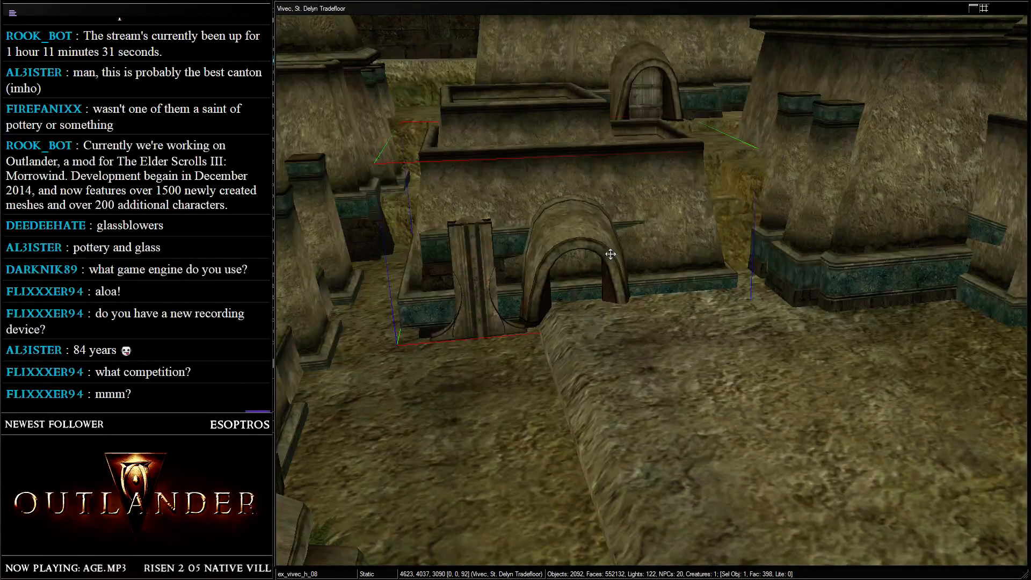
pyautogui.moveTo(584, 298); pyautogui.dragTo(563, 209)
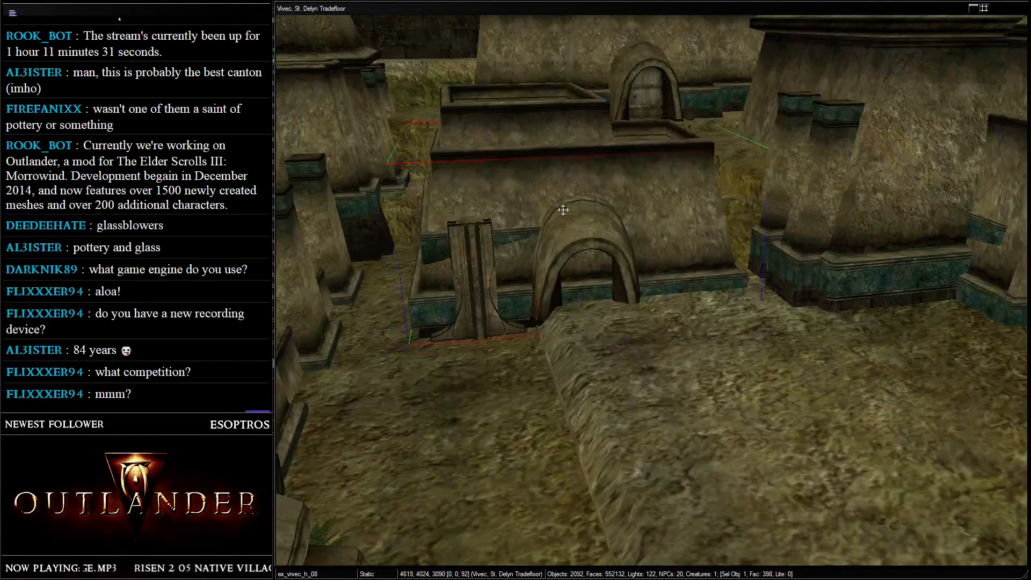
# - Select the buttress pieces, including dr_cnt_mon_base_lg and dr_cnt_mon_side_blank, and pull them outward from the wall
pyautogui.moveTo(564, 209); pyautogui.dragTo(616, 282, button='middle')
pyautogui.click(619, 179)
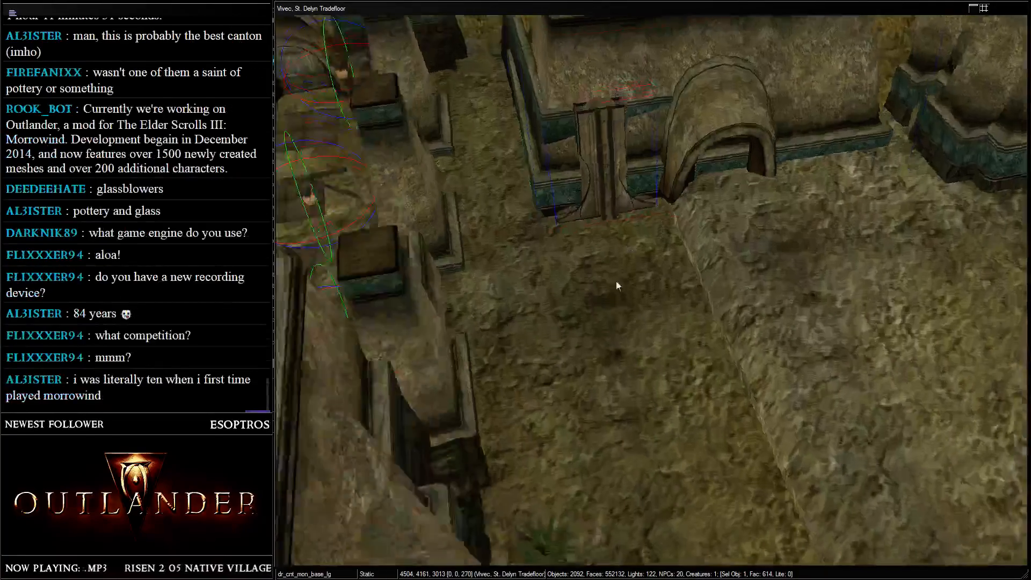
pyautogui.scroll(5, 573, 200)
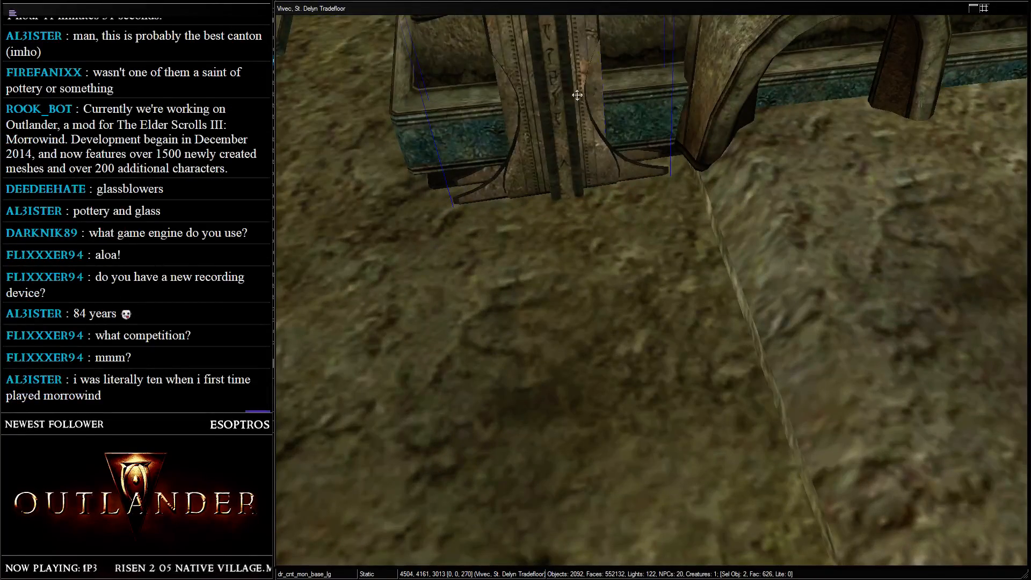
pyautogui.keyDown('ctrl'); pyautogui.click(524, 107); pyautogui.keyUp('ctrl')
pyautogui.scroll(-2, 543, 94)
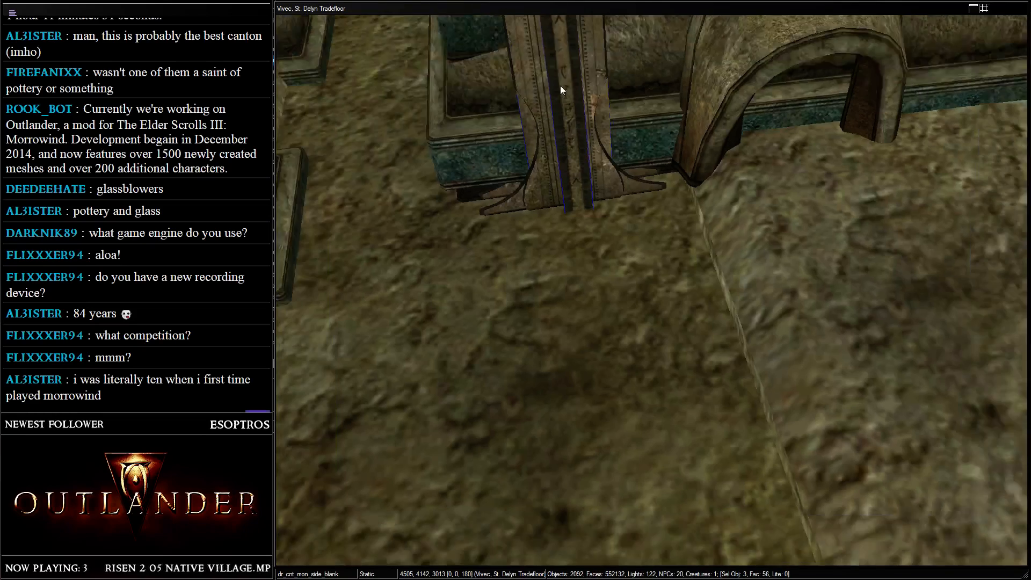
pyautogui.moveTo(559, 87); pyautogui.dragTo(552, 108, button='middle')
pyautogui.keyDown('ctrl'); pyautogui.click(543, 98); pyautogui.keyUp('ctrl')
pyautogui.keyDown('ctrl'); pyautogui.click(559, 99); pyautogui.keyUp('ctrl')
pyautogui.moveTo(559, 99); pyautogui.dragTo(584, 194)
# - Delete the pasted ex_vivec_h_08 building behind the buttress
pyautogui.click(483, 184)
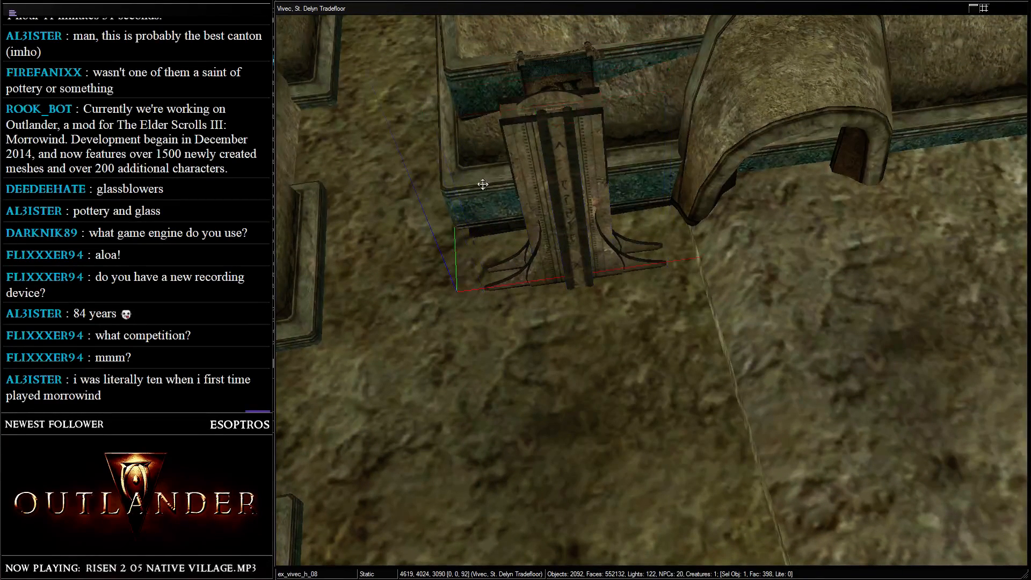
pyautogui.press('Delete')
pyautogui.scroll(-5, 651, 171)
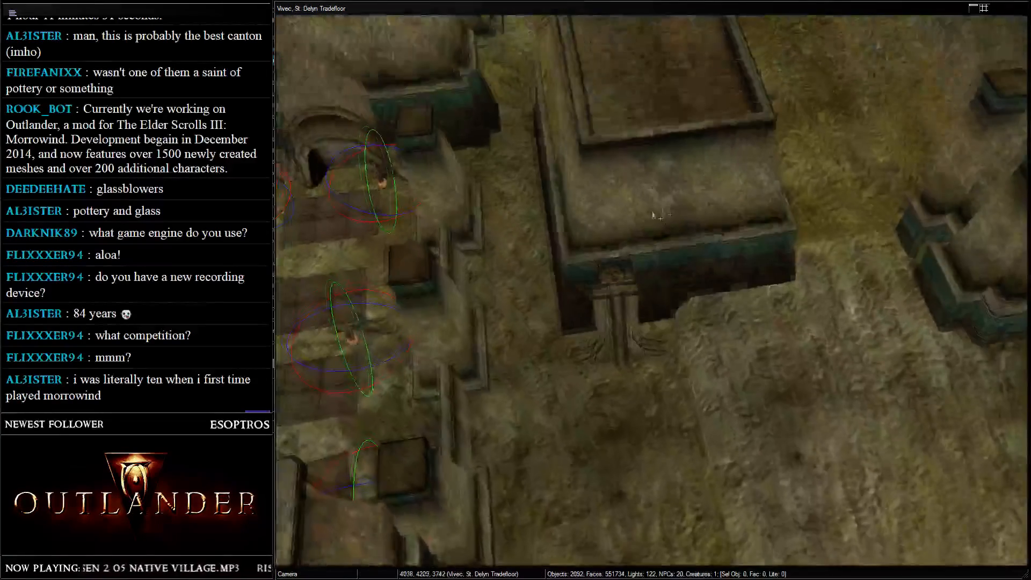
# - Move the dr_cnt_mon_ban_arena banner away from the building wall and set it against the back of the shifted buttress
pyautogui.moveTo(653, 214); pyautogui.dragTo(654, 234, button='middle')
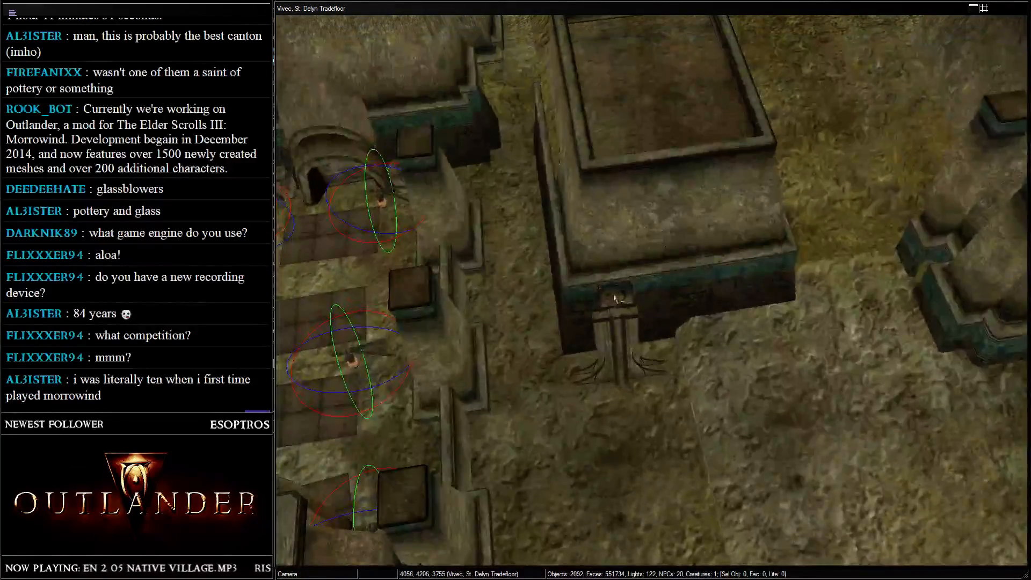
pyautogui.click(616, 293)
pyautogui.press('shift')
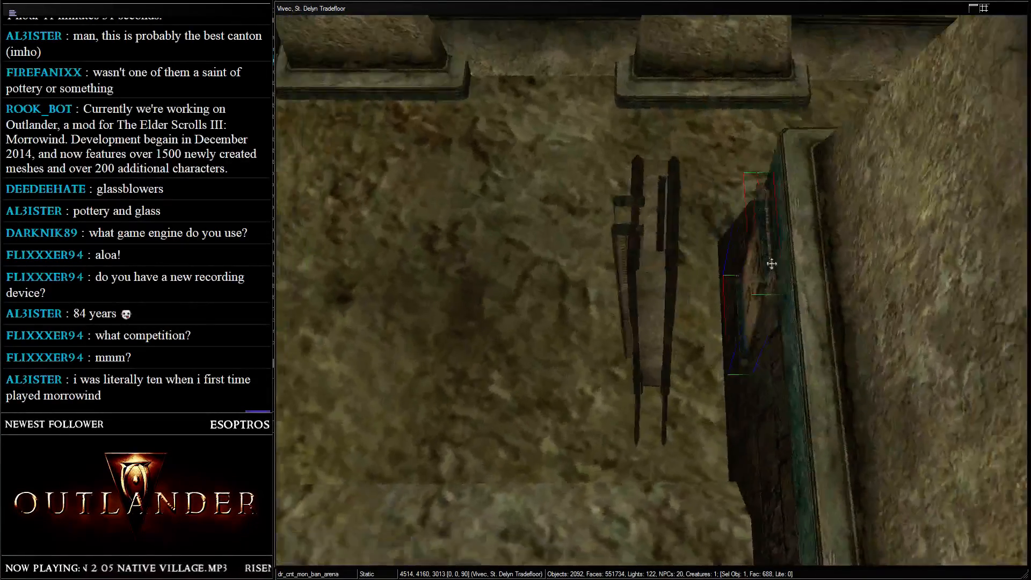
pyautogui.scroll(3, 771, 262)
pyautogui.moveTo(826, 268); pyautogui.dragTo(665, 262)
pyautogui.press('shift')
pyautogui.press('shift')
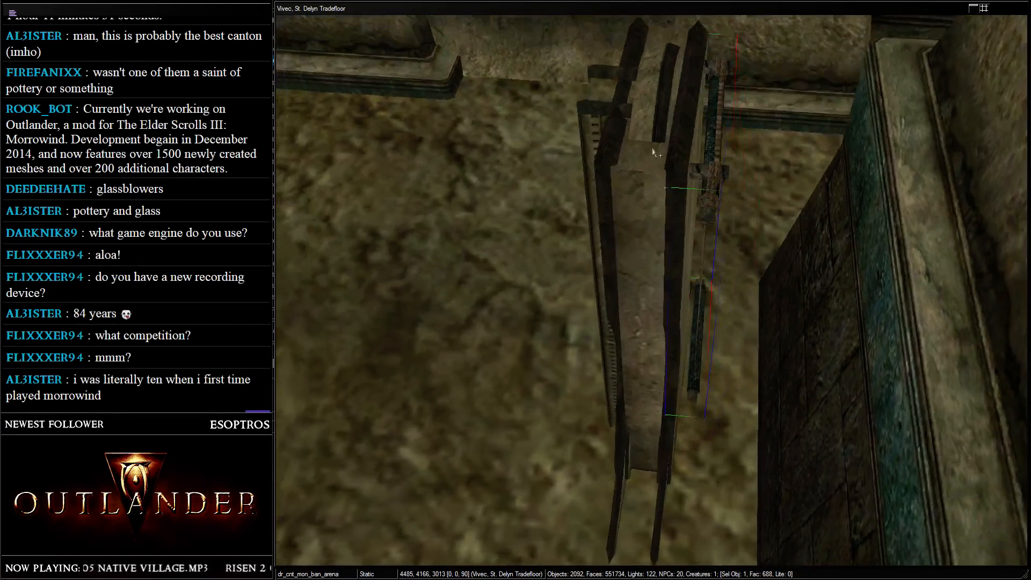
pyautogui.press('shift')
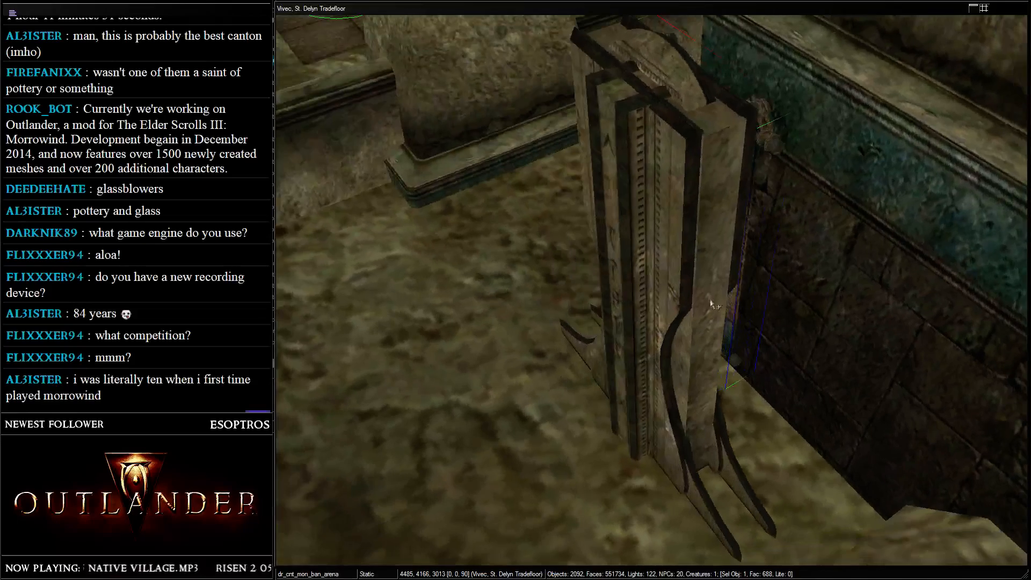
# - Move the stray curved plank walkway, long wall strip and small pieces between them closer to the spare building samples
pyautogui.scroll(-15, 605, 293)
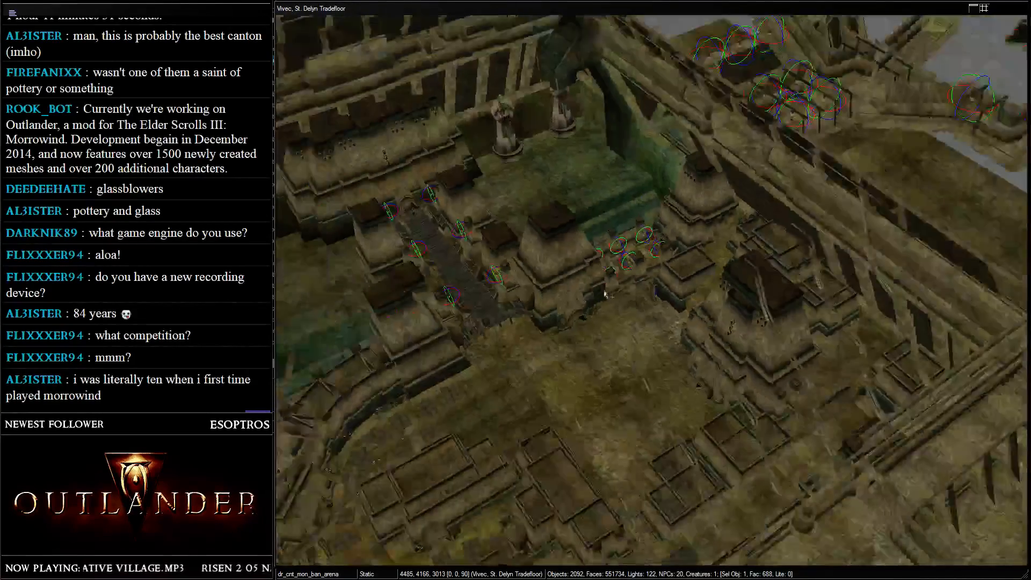
pyautogui.scroll(-5, 605, 294)
pyautogui.moveTo(605, 294); pyautogui.dragTo(704, 233, button='middle')
pyautogui.moveTo(384, 263); pyautogui.dragTo(488, 144, button='middle')
pyautogui.moveTo(440, 269); pyautogui.dragTo(511, 171, button='middle')
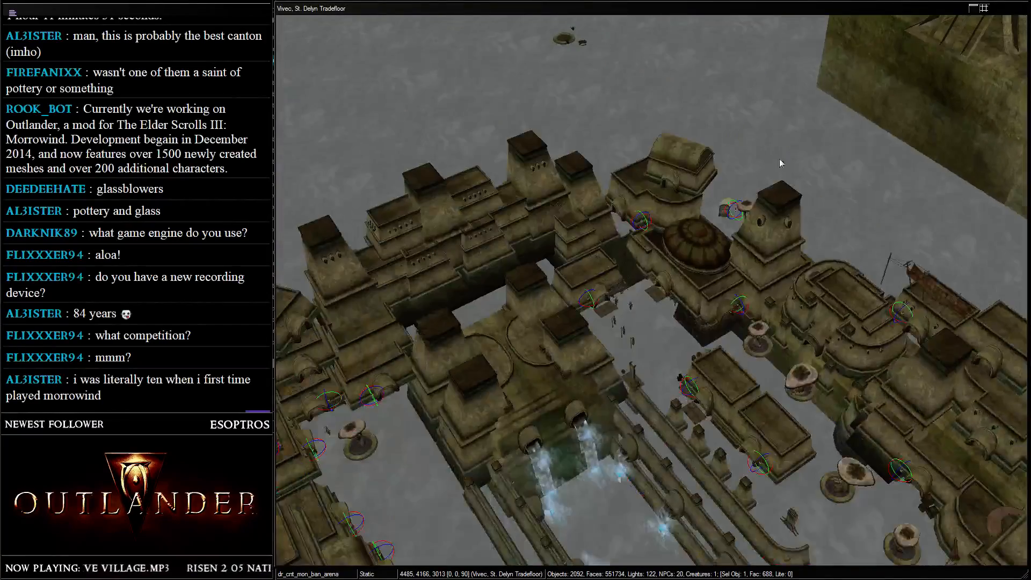
pyautogui.moveTo(780, 161); pyautogui.dragTo(498, 364, button='middle')
pyautogui.moveTo(794, 76); pyautogui.dragTo(604, 163, button='middle')
pyautogui.keyDown('shift'); pyautogui.moveTo(653, 245); pyautogui.dragTo(572, 321, button='middle'); pyautogui.keyUp('shift')
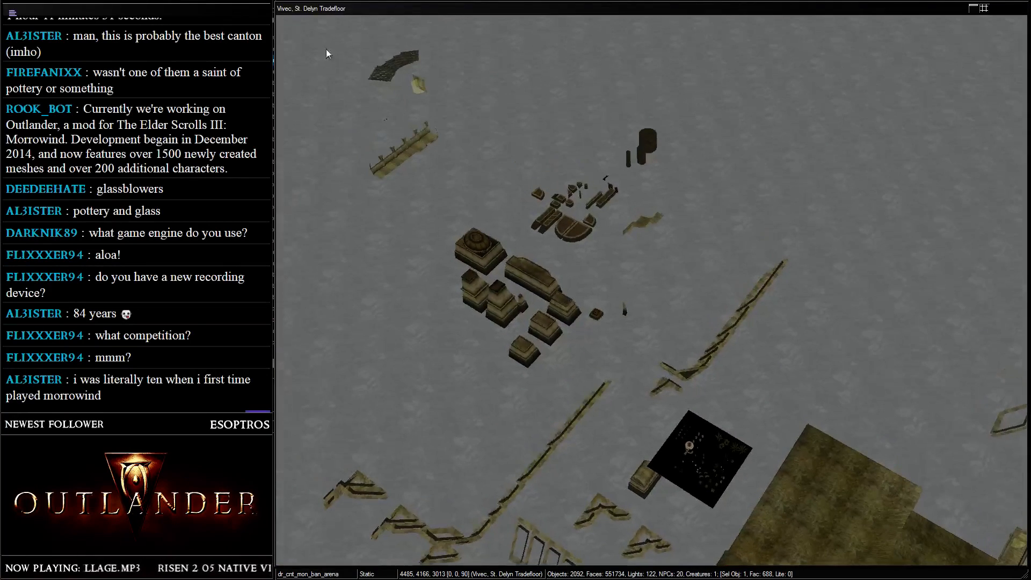
pyautogui.moveTo(403, 145); pyautogui.dragTo(485, 379)
# - Select the three dr_vlth_e_cyln_0128m-type cylinders and move them out beside the black prop board
pyautogui.moveTo(614, 80); pyautogui.dragTo(684, 169)
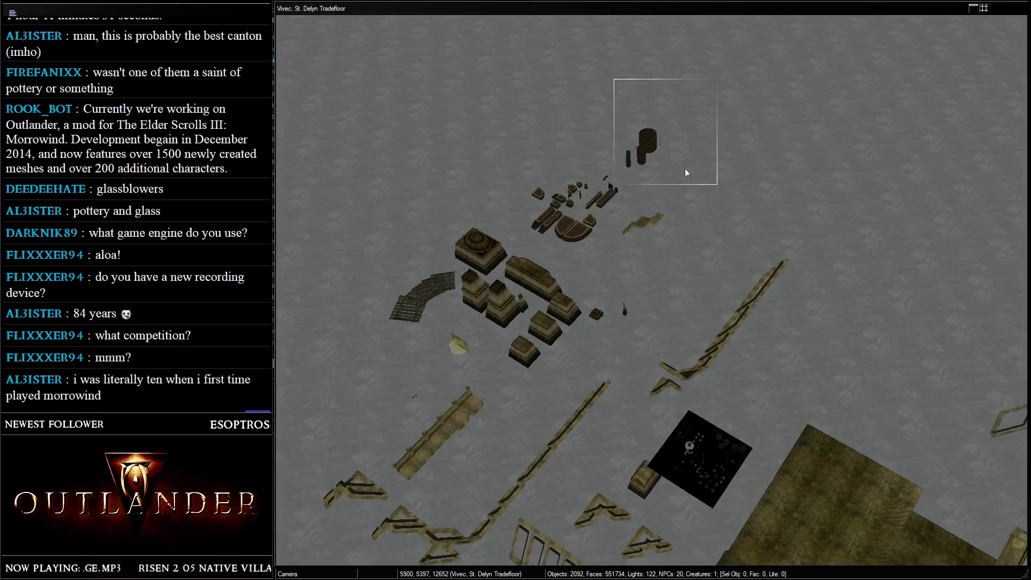
pyautogui.keyDown('shift'); pyautogui.moveTo(625, 301); pyautogui.dragTo(708, 259, button='middle'); pyautogui.keyUp('shift')
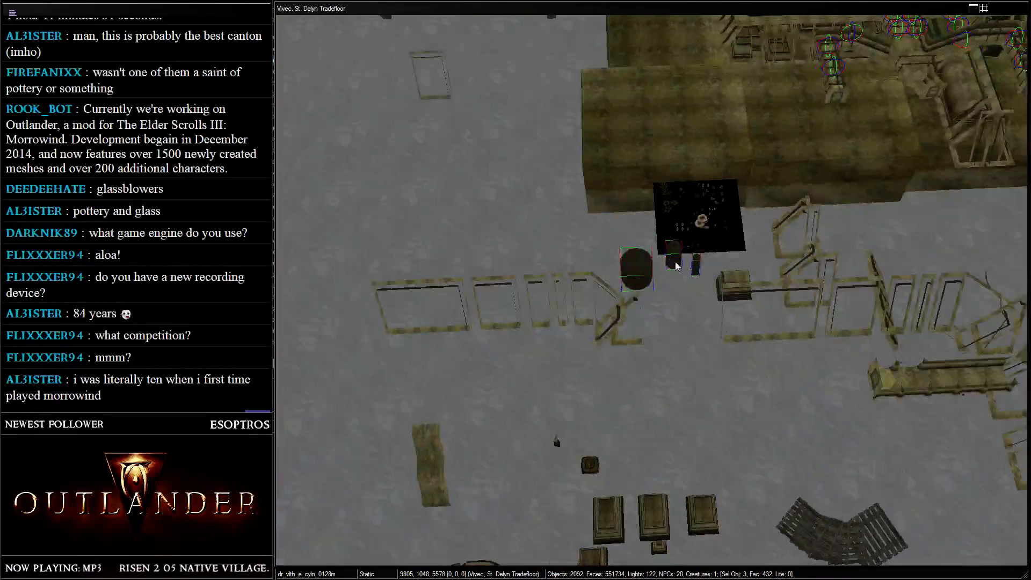
pyautogui.moveTo(675, 265); pyautogui.dragTo(675, 380)
pyautogui.click(710, 247)
# - Cut one ex_vivec_waterspout_02 together with its water stream from the head of the other canton's water channel
pyautogui.moveTo(711, 246); pyautogui.dragTo(821, 392, button='middle')
pyautogui.scroll(-3, 650, 297)
pyautogui.moveTo(491, 123); pyautogui.dragTo(682, 336, button='middle')
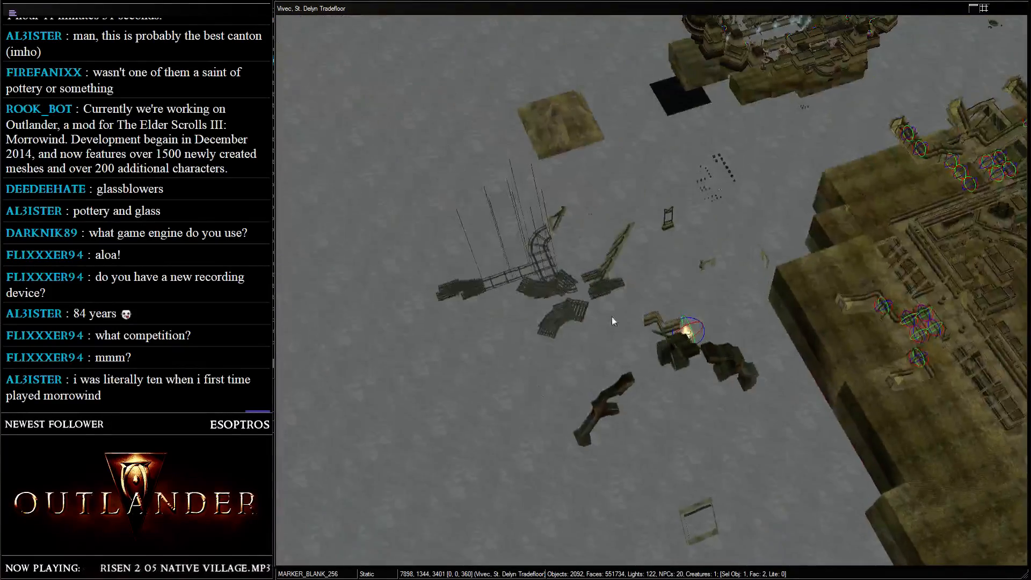
pyautogui.moveTo(611, 316); pyautogui.dragTo(526, 369, button='middle')
pyautogui.moveTo(621, 94); pyautogui.dragTo(629, 152, button='middle')
pyautogui.scroll(3, 629, 152)
pyautogui.scroll(2, 640, 240)
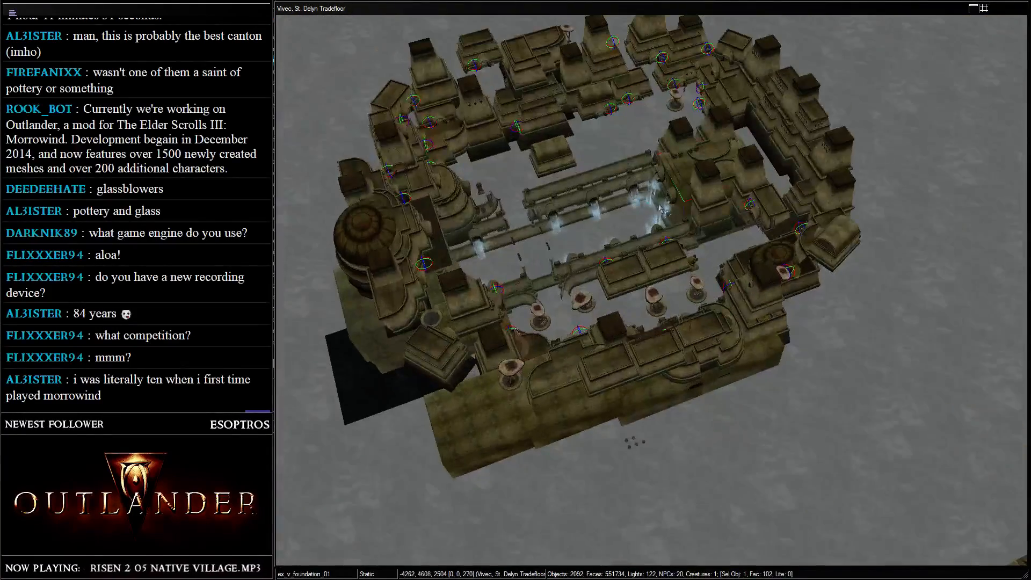
pyautogui.moveTo(660, 207)
pyautogui.keyDown('shift'); pyautogui.mouseDown(button='middle')
pyautogui.moveTo(589, 102)
pyautogui.moveTo(649, 198)
pyautogui.mouseUp(button='middle'); pyautogui.keyUp('shift')
pyautogui.scroll(4, 661, 209)
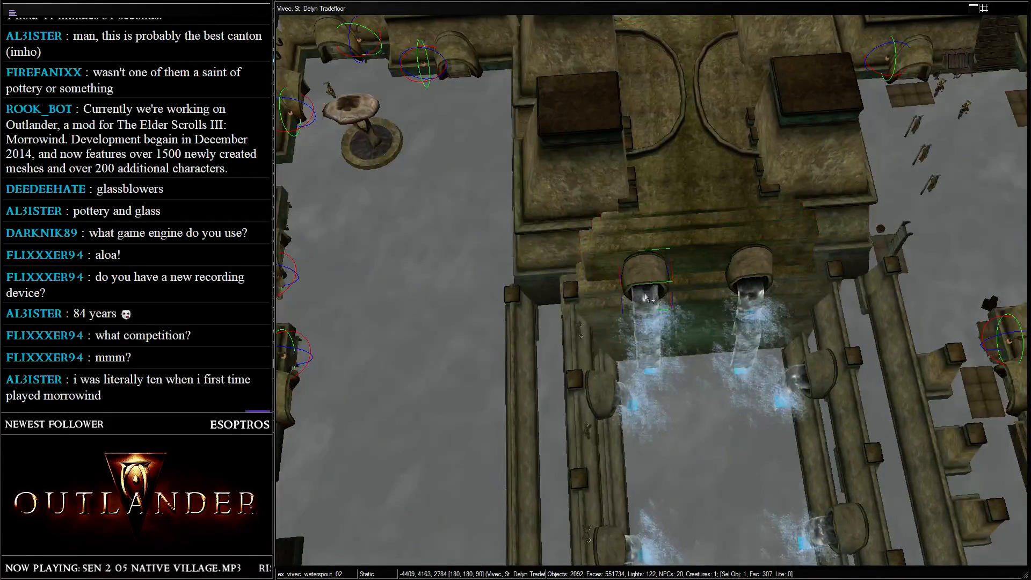
pyautogui.moveTo(648, 299); pyautogui.dragTo(610, 251, button='middle')
pyautogui.press('Delete')
pyautogui.click(705, 211)
pyautogui.scroll(-3, 751, 228)
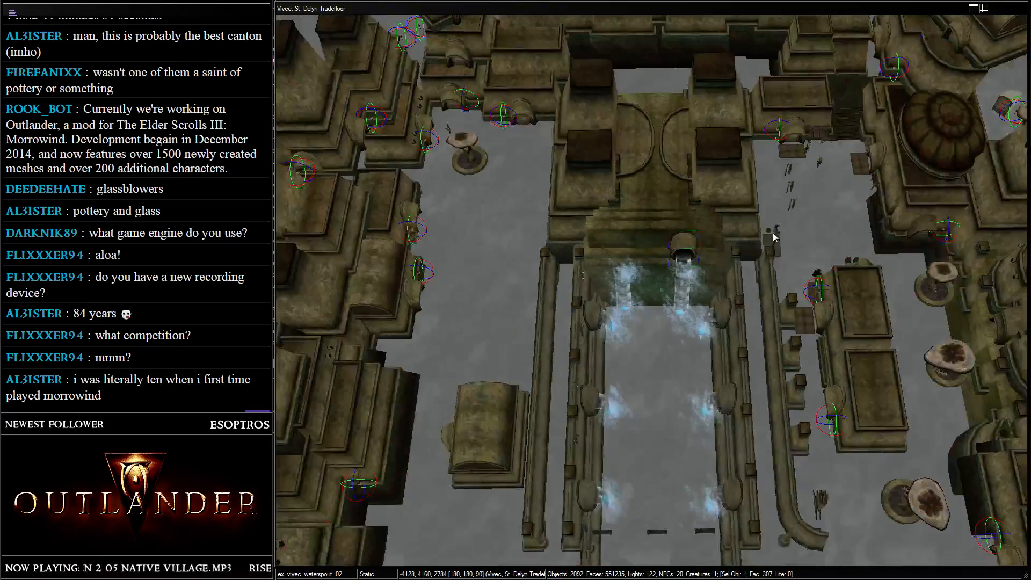
# - Paste the waterspout and its stream onto the mossy wall above the St. Delyn pool beside the plank bridge
pyautogui.moveTo(925, 164); pyautogui.dragTo(651, 177, button='middle')
pyautogui.scroll(-3, 650, 177)
pyautogui.moveTo(966, 359); pyautogui.dragTo(750, 368, button='middle')
pyautogui.scroll(-1, 750, 369)
pyautogui.click(713, 223)
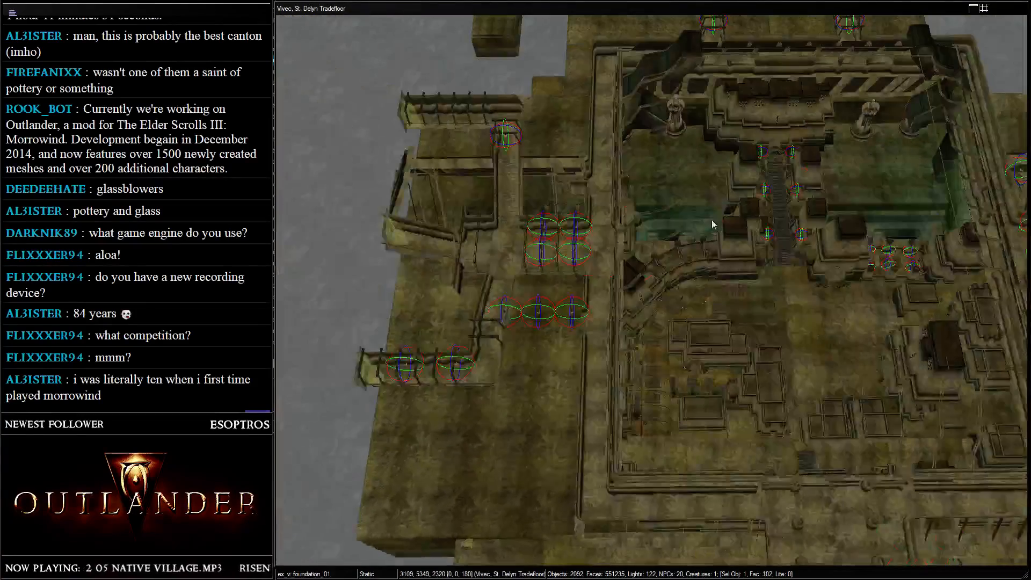
pyautogui.scroll(-1, 713, 224)
pyautogui.moveTo(714, 223); pyautogui.dragTo(660, 308, button='middle')
pyautogui.scroll(5, 660, 308)
pyautogui.keyDown('shift'); pyautogui.moveTo(646, 225); pyautogui.dragTo(685, 426, button='middle'); pyautogui.keyUp('shift')
pyautogui.scroll(3, 579, 247)
pyautogui.moveTo(579, 246); pyautogui.dragTo(715, 312, button='middle')
pyautogui.scroll(2, 714, 312)
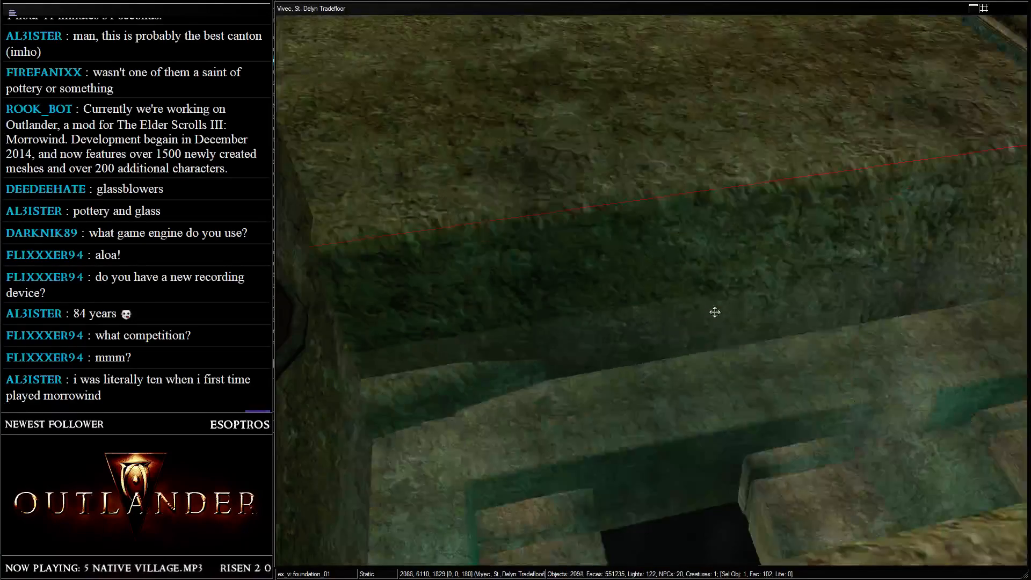
pyautogui.hotkey('ctrl', 'v')
pyautogui.moveTo(714, 312); pyautogui.dragTo(491, 280)
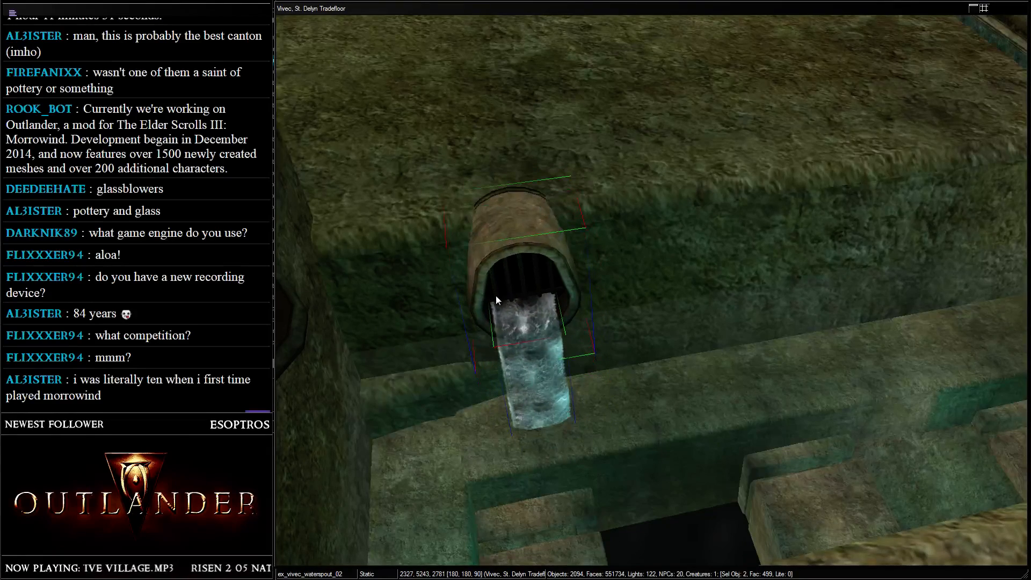
pyautogui.keyDown('shift'); pyautogui.moveTo(495, 290); pyautogui.dragTo(509, 260, button='middle'); pyautogui.keyUp('shift')
# - Duplicate the waterspout with its stream and place the copy farther along the same pool wall
pyautogui.moveTo(516, 214); pyautogui.dragTo(733, 192)
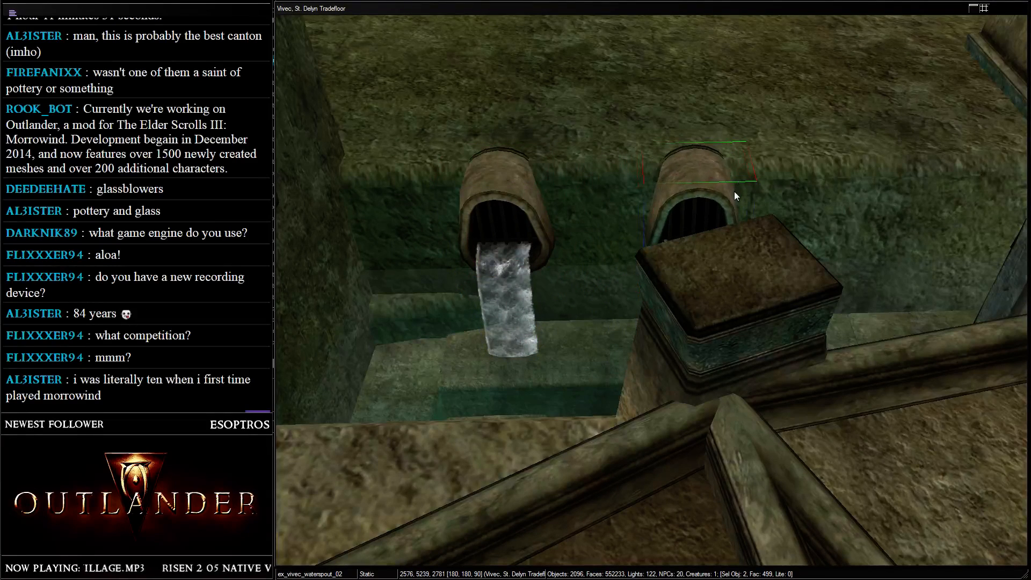
pyautogui.press('shift')
pyautogui.moveTo(671, 260); pyautogui.dragTo(717, 252)
pyautogui.scroll(-2, 717, 253)
pyautogui.moveTo(717, 252); pyautogui.dragTo(702, 242, button='middle')
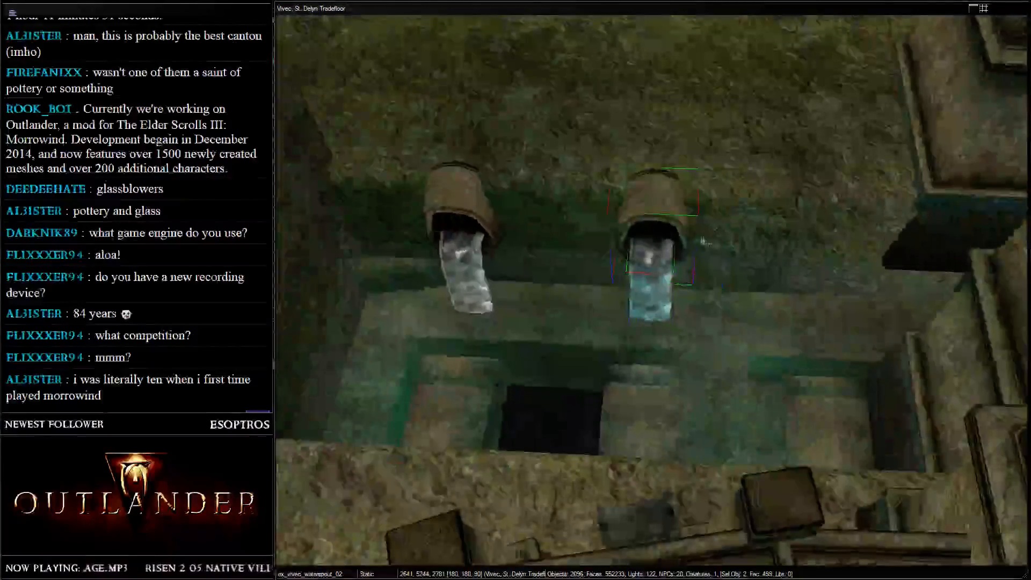
# - Duplicate both waterspouts with their streams and carry the copies across to the far side of the plank bridge
pyautogui.keyDown('ctrl'); pyautogui.click(484, 218); pyautogui.keyUp('ctrl')
pyautogui.keyDown('ctrl'); pyautogui.click(466, 259); pyautogui.keyUp('ctrl')
pyautogui.hotkey('ctrl', 'd')
pyautogui.moveTo(466, 259); pyautogui.dragTo(975, 303)
pyautogui.scroll(-3, 975, 303)
pyautogui.moveTo(975, 303); pyautogui.dragTo(663, 266, button='middle')
pyautogui.moveTo(663, 265); pyautogui.dragTo(751, 261)
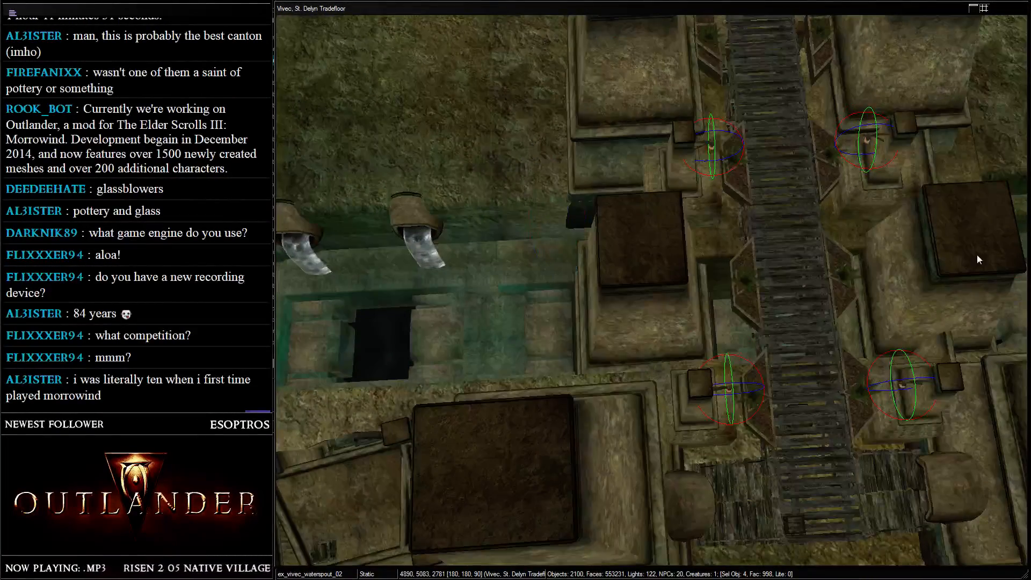
# - Position the copied pair of waterspouts on the mossy wall above the second pool
pyautogui.moveTo(977, 260); pyautogui.dragTo(787, 242, button='middle')
pyautogui.moveTo(707, 266); pyautogui.dragTo(656, 276)
pyautogui.moveTo(656, 275); pyautogui.dragTo(993, 295, button='middle')
pyautogui.moveTo(408, 274); pyautogui.dragTo(558, 219, button='middle')
pyautogui.moveTo(567, 210); pyautogui.dragTo(516, 168)
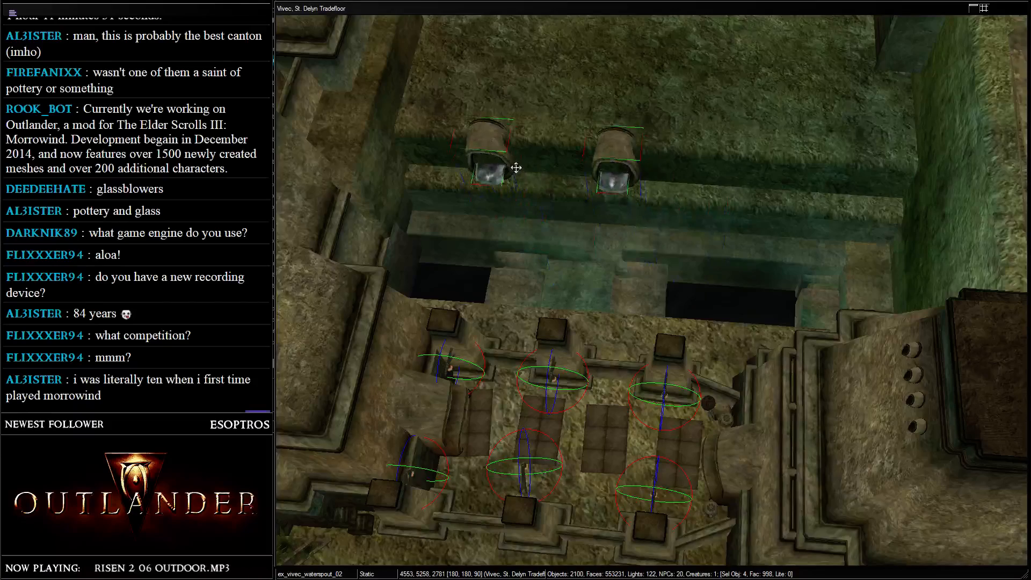
# - Nudge the copied pair of waterspouts with their streams along the mossy wall of the second pool
pyautogui.moveTo(517, 169); pyautogui.dragTo(814, 253, button='middle')
pyautogui.scroll(3, 813, 253)
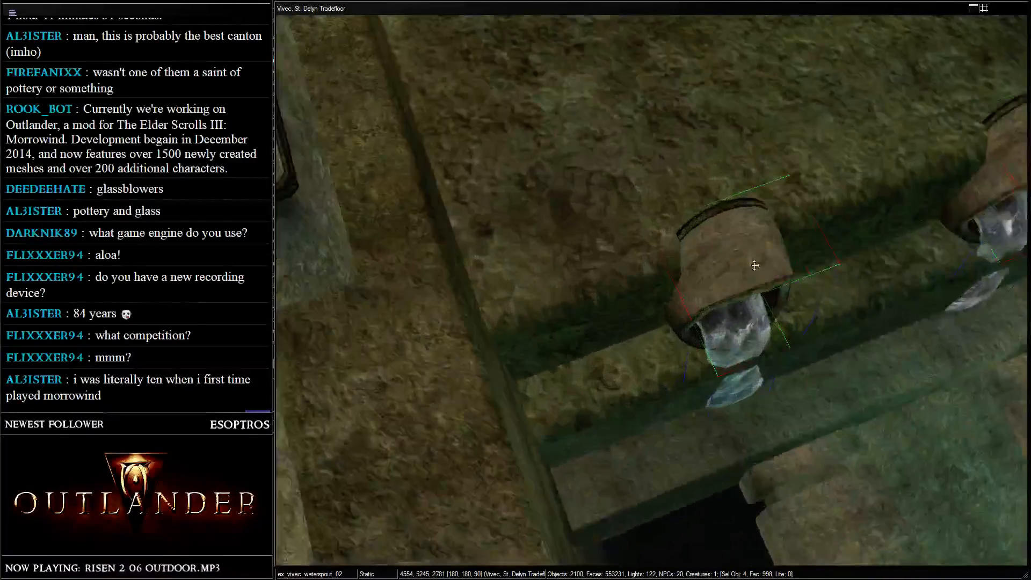
pyautogui.moveTo(752, 262); pyautogui.dragTo(732, 290)
# - Duplicate a stone foundation block and carry the copy over to the outer end of the second pool
pyautogui.scroll(-2, 730, 291)
pyautogui.scroll(-4, 728, 291)
pyautogui.moveTo(729, 291); pyautogui.dragTo(683, 187, button='middle')
pyautogui.scroll(-2, 671, 191)
pyautogui.scroll(4, 672, 191)
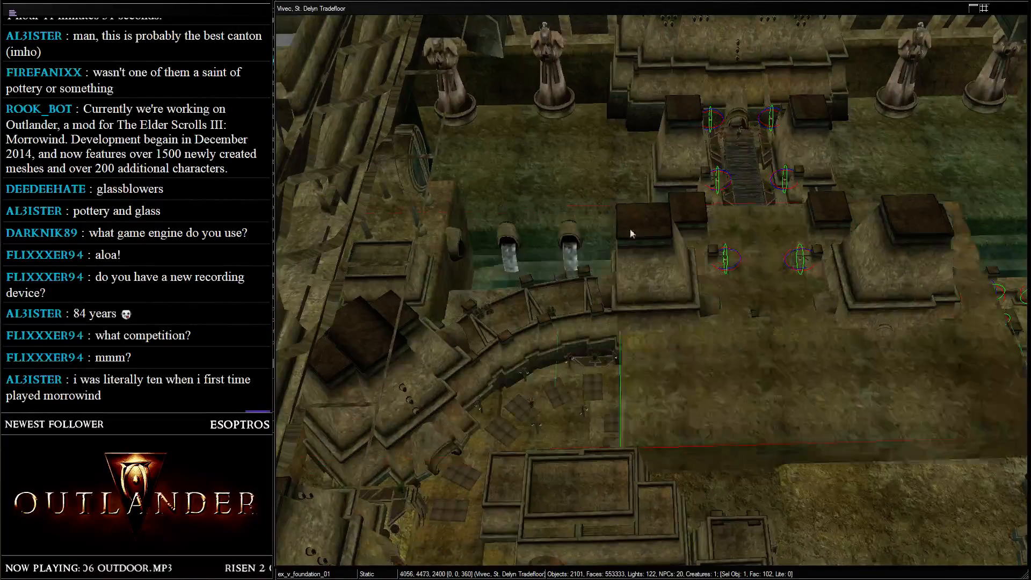
pyautogui.scroll(6, 451, 217)
pyautogui.keyDown('shift'); pyautogui.moveTo(511, 260); pyautogui.dragTo(717, 245, button='middle'); pyautogui.keyUp('shift')
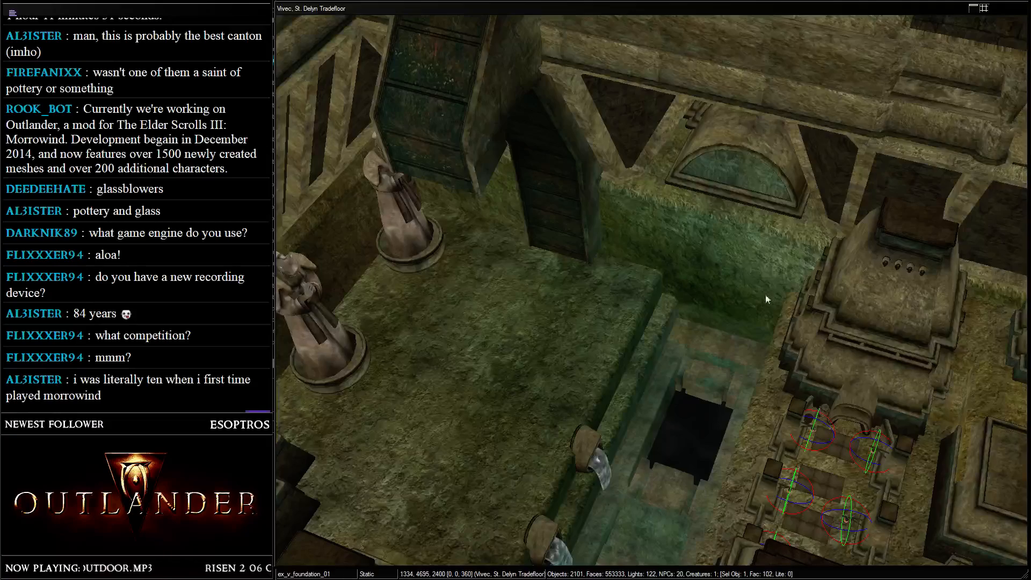
pyautogui.scroll(-5, 765, 299)
pyautogui.keyDown('shift'); pyautogui.moveTo(765, 299); pyautogui.dragTo(575, 417, button='middle'); pyautogui.keyUp('shift')
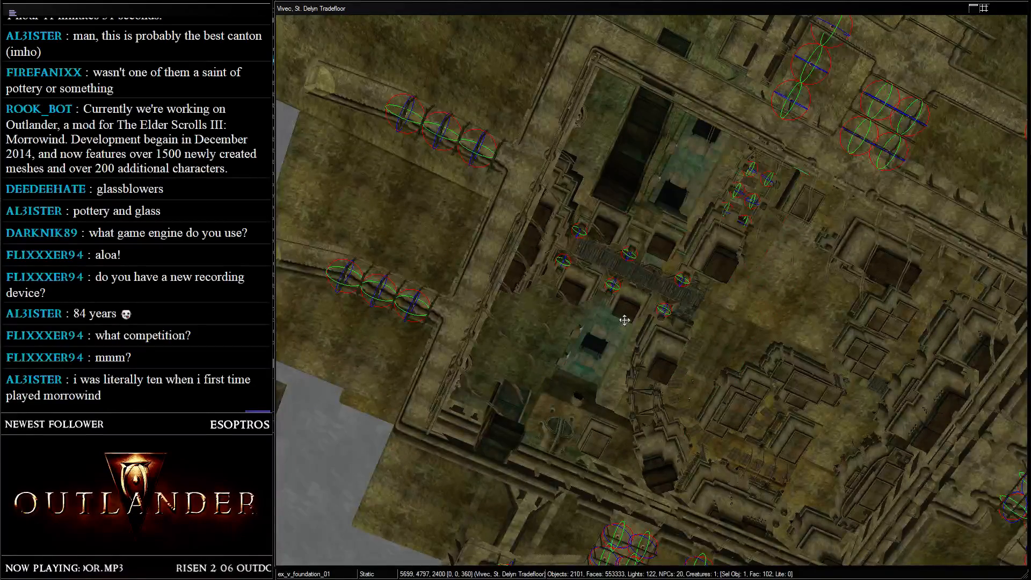
pyautogui.keyDown('shift'); pyautogui.moveTo(625, 320); pyautogui.dragTo(626, 292, button='middle'); pyautogui.keyUp('shift')
pyautogui.scroll(4, 671, 296)
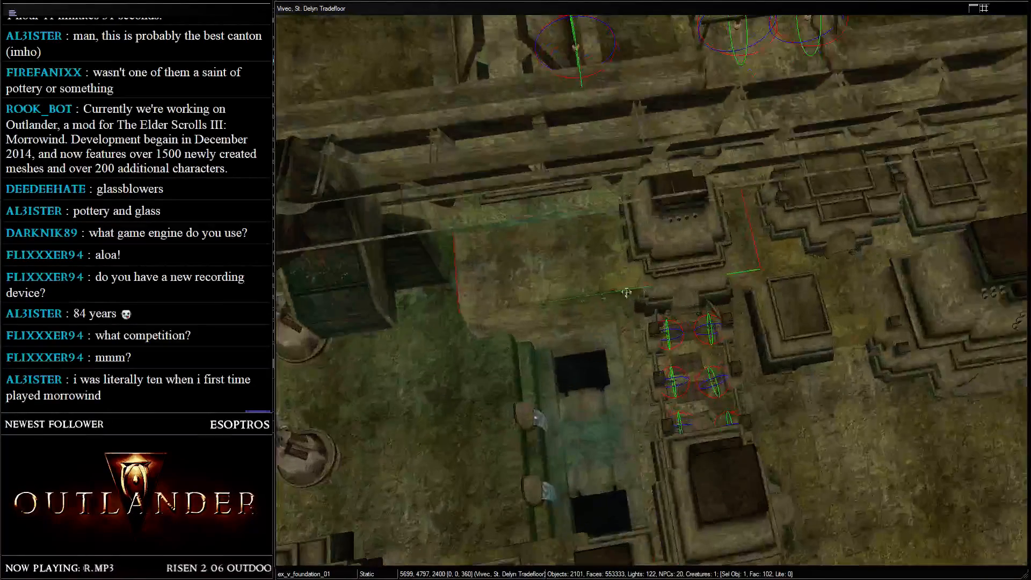
# - Align the foundation block across the end of the second pool and lower it to a height of 2226
pyautogui.moveTo(627, 292); pyautogui.dragTo(569, 298)
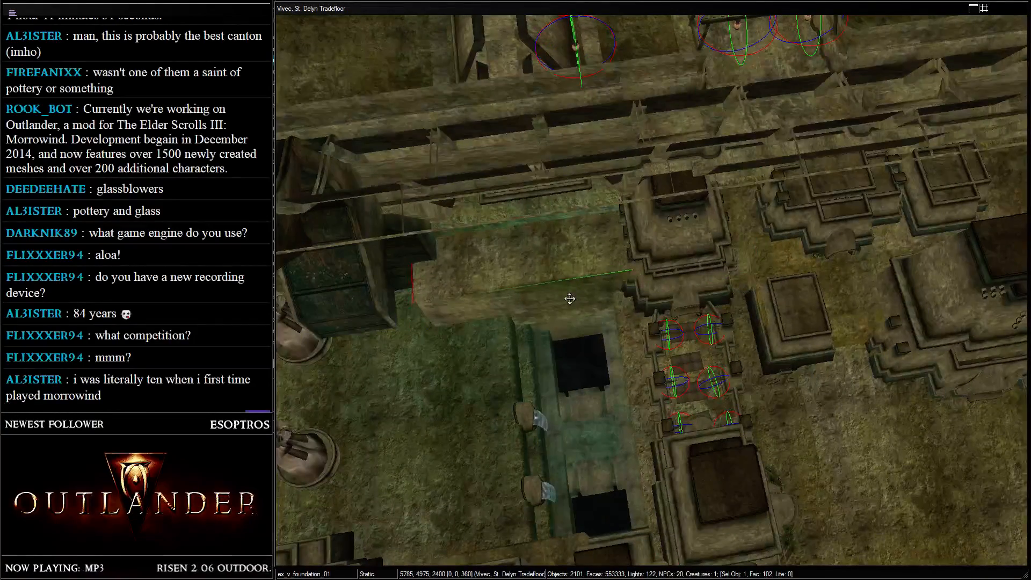
pyautogui.moveTo(570, 299); pyautogui.dragTo(569, 227, button='middle')
pyautogui.moveTo(568, 228)
pyautogui.mouseDown()
pyautogui.moveTo(544, 235)
pyautogui.moveTo(561, 231)
pyautogui.mouseUp()
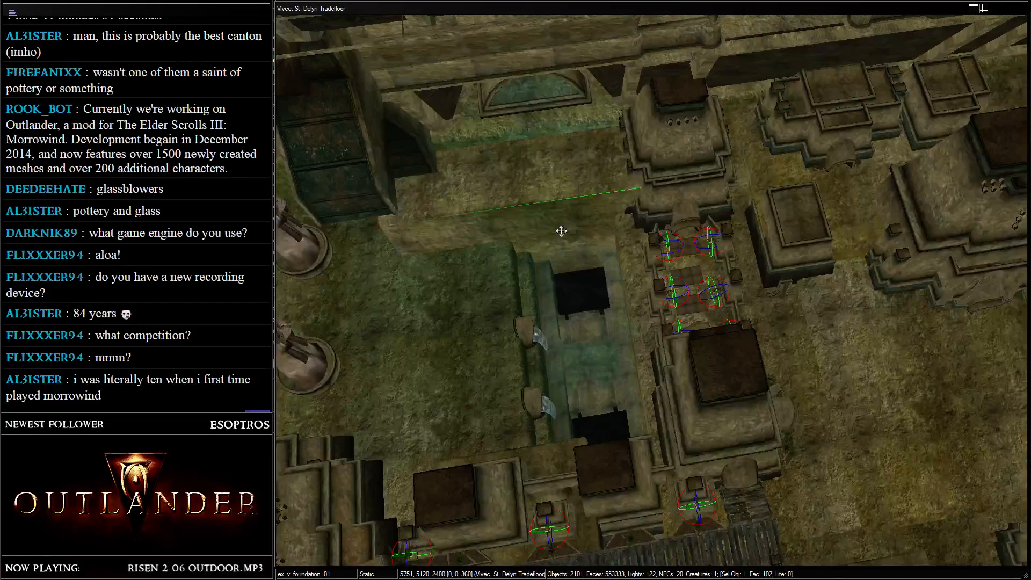
pyautogui.keyDown('shift'); pyautogui.moveTo(561, 230); pyautogui.dragTo(566, 165, button='middle'); pyautogui.keyUp('shift')
pyautogui.moveTo(566, 165); pyautogui.dragTo(567, 175)
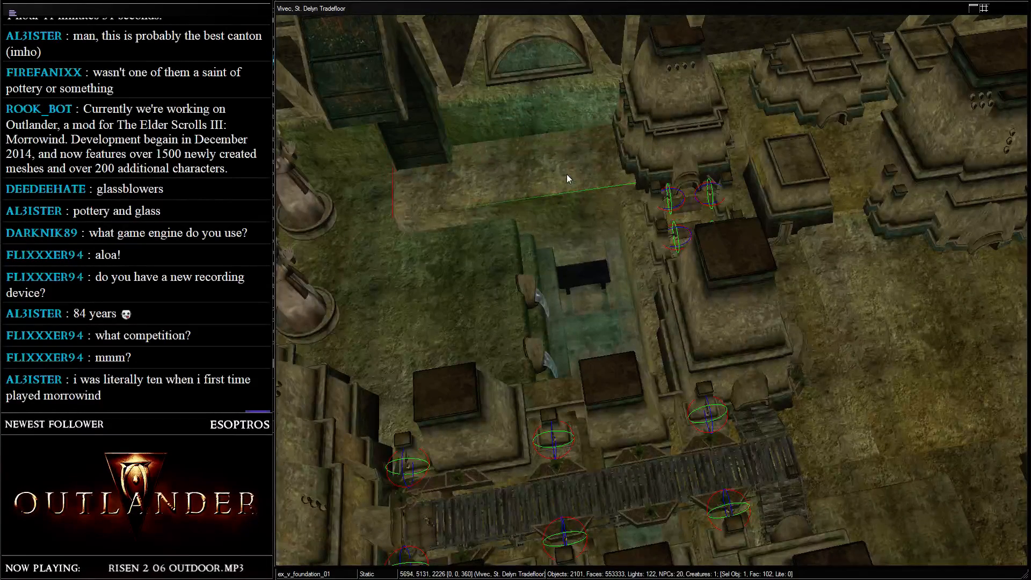
# - Switch the render view from full brightness to the cell's actual lighting
pyautogui.keyDown('shift'); pyautogui.moveTo(567, 178); pyautogui.dragTo(722, 148, button='middle'); pyautogui.keyUp('shift')
pyautogui.press('a')
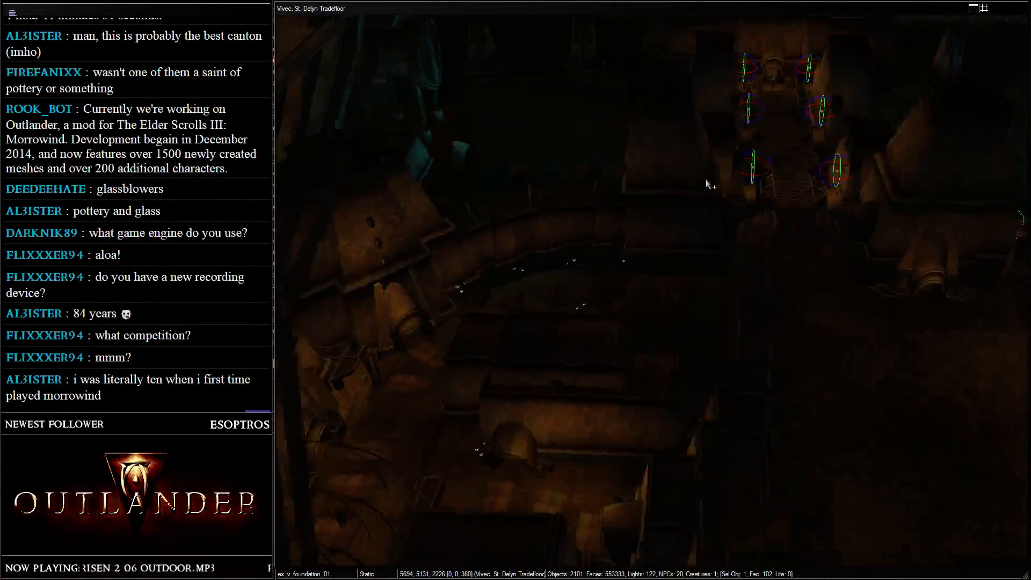
pyautogui.keyDown('shift'); pyautogui.moveTo(658, 192); pyautogui.dragTo(673, 208, button='middle'); pyautogui.keyUp('shift')
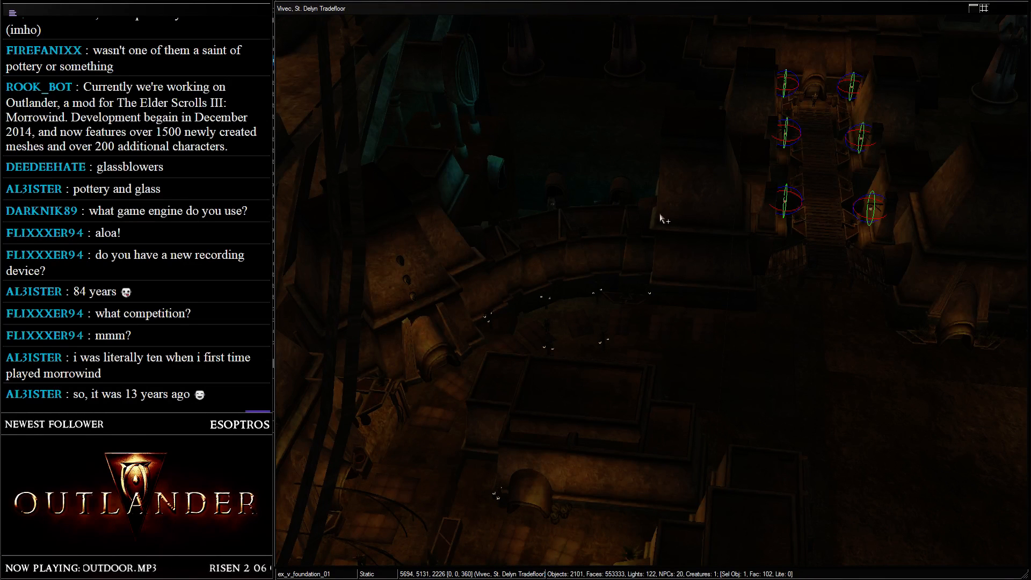
# - Duplicate a waterspout with its stream at the first pool and carry the copy across the plank bridge to the second pool
pyautogui.scroll(5, 662, 212)
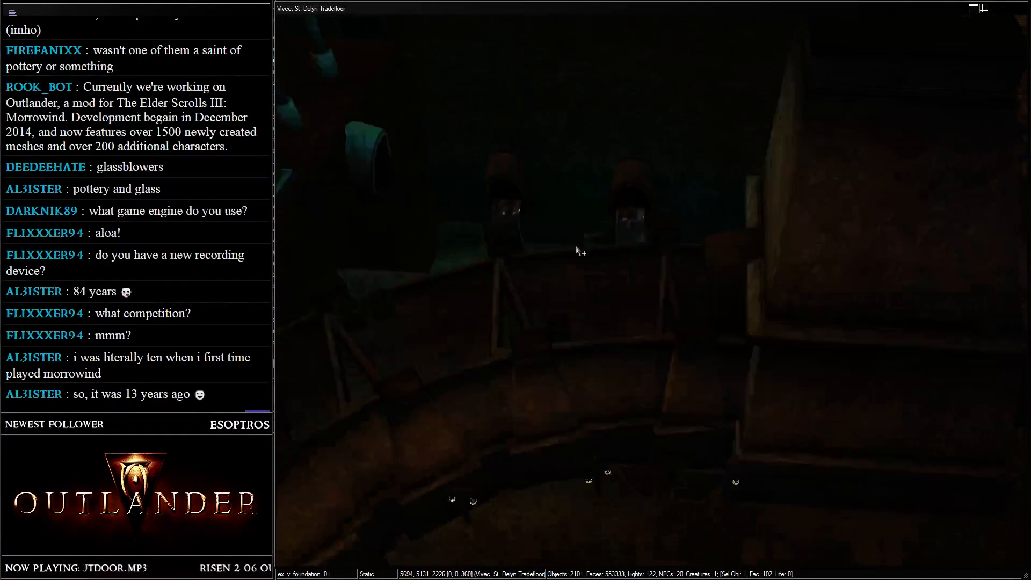
pyautogui.click(528, 231)
pyautogui.press('shift')
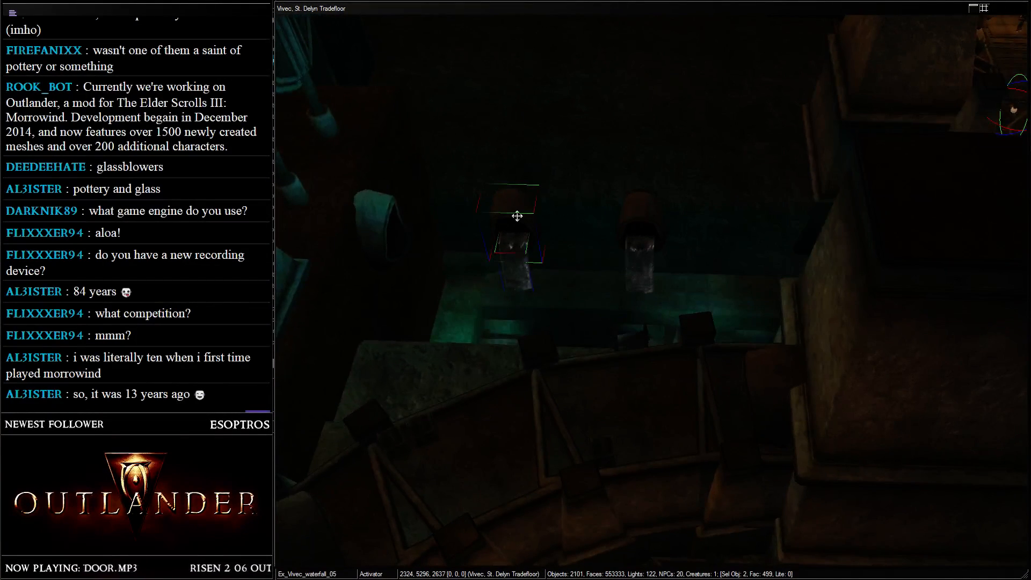
pyautogui.hotkey('ctrl', 'd')
pyautogui.moveTo(516, 216); pyautogui.dragTo(774, 260)
pyautogui.scroll(-2, 768, 241)
pyautogui.moveTo(762, 234); pyautogui.dragTo(598, 313, button='middle')
pyautogui.press('shift')
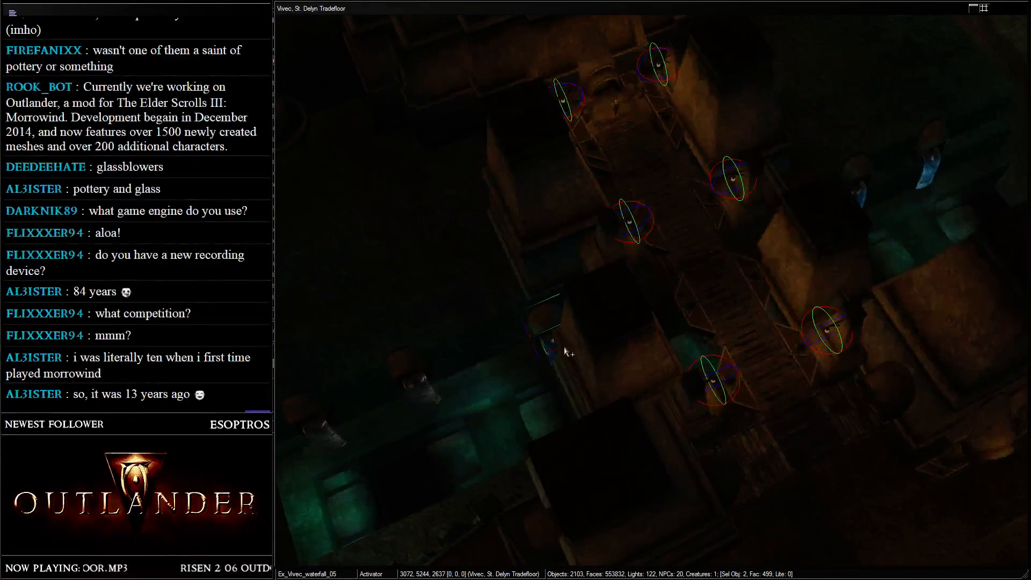
pyautogui.moveTo(553, 323); pyautogui.dragTo(756, 236)
pyautogui.moveTo(756, 236); pyautogui.dragTo(521, 285, button='middle')
# - Place the copied waterspout beside the existing pair on the second pool's wall and clear the selection
pyautogui.press('shift')
pyautogui.scroll(4, 537, 285)
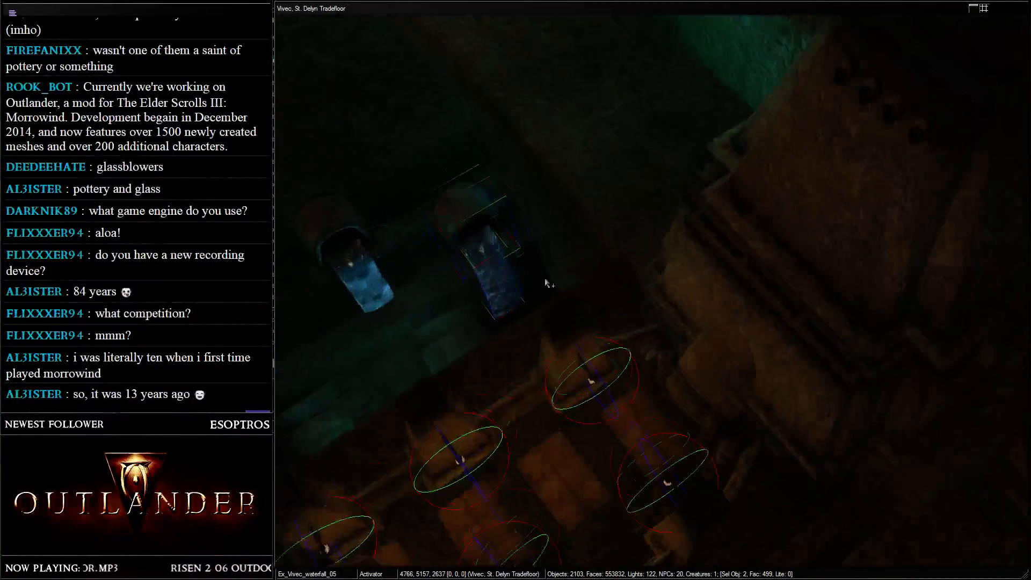
pyautogui.moveTo(528, 252); pyautogui.dragTo(539, 184)
pyautogui.press('shift')
pyautogui.press('d')
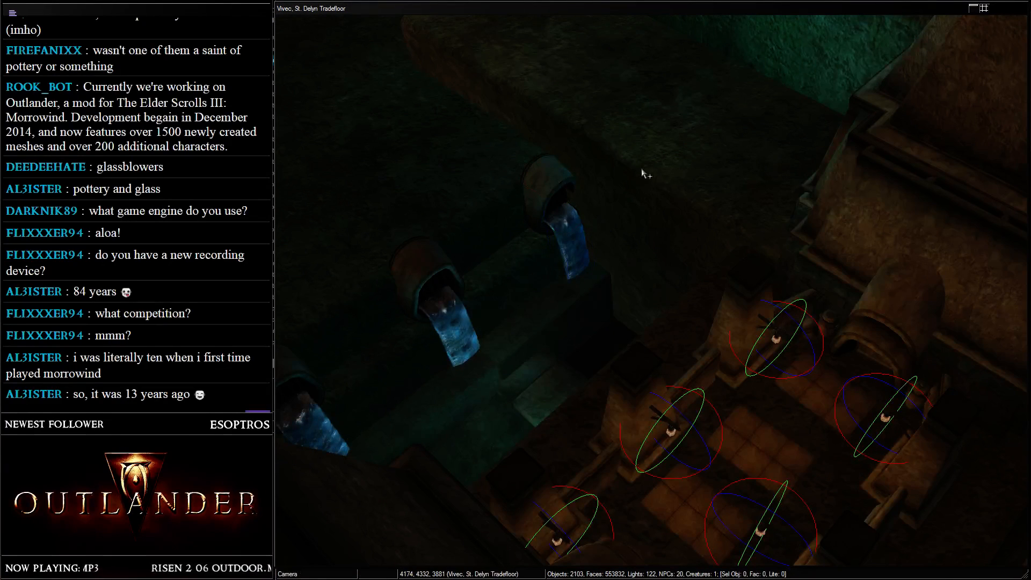
# - Shift the foundation block at the second pool's end to about 5760, 5105
pyautogui.click(642, 173)
pyautogui.scroll(-3, 636, 174)
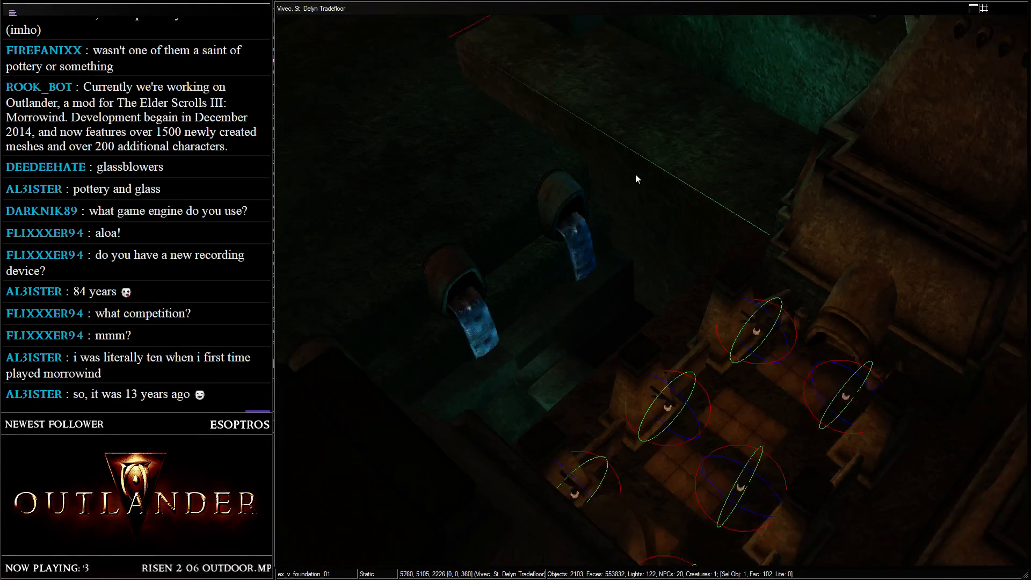
pyautogui.moveTo(635, 174); pyautogui.dragTo(737, 116, button='middle')
pyautogui.scroll(-3, 754, 116)
pyautogui.press('shift')
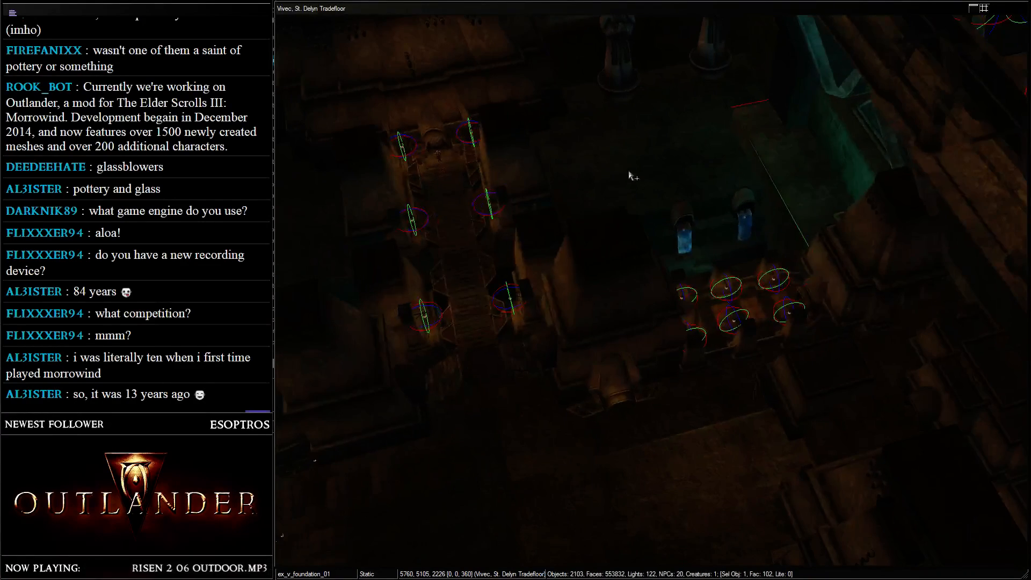
pyautogui.scroll(-2, 630, 175)
pyautogui.press('shift')
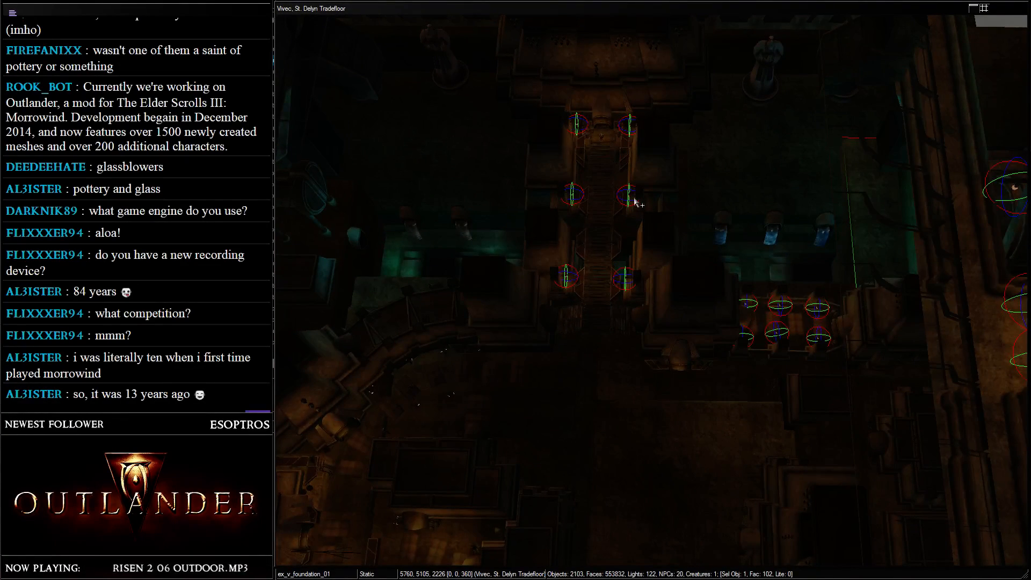
# - Rotate the third waterspout with its stream by 90 degrees and move it against the side of the foundation block
pyautogui.moveTo(671, 197); pyautogui.dragTo(771, 228, button='middle')
pyautogui.scroll(3, 753, 244)
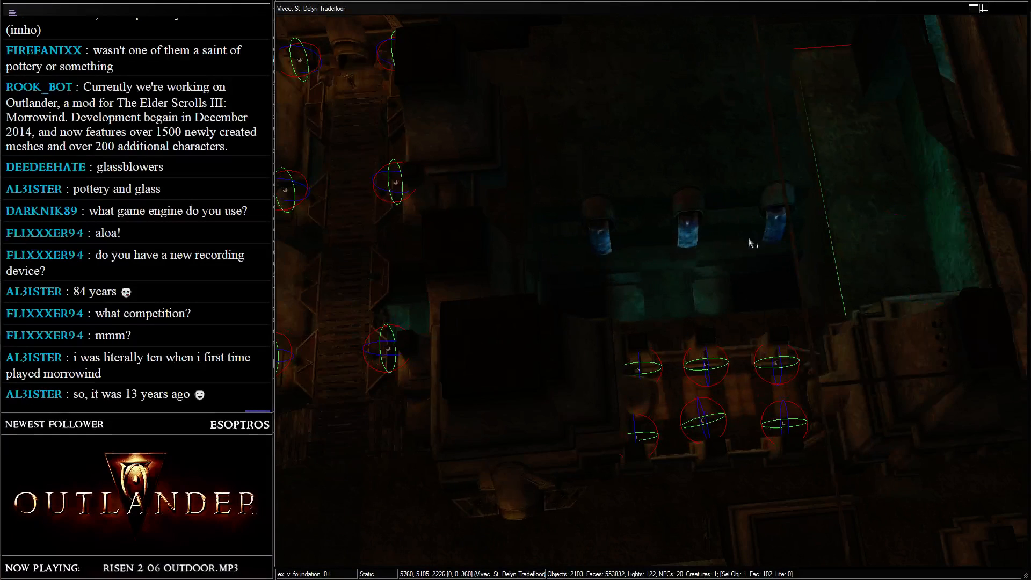
pyautogui.click(775, 206)
pyautogui.moveTo(775, 198); pyautogui.dragTo(722, 265, button='right')
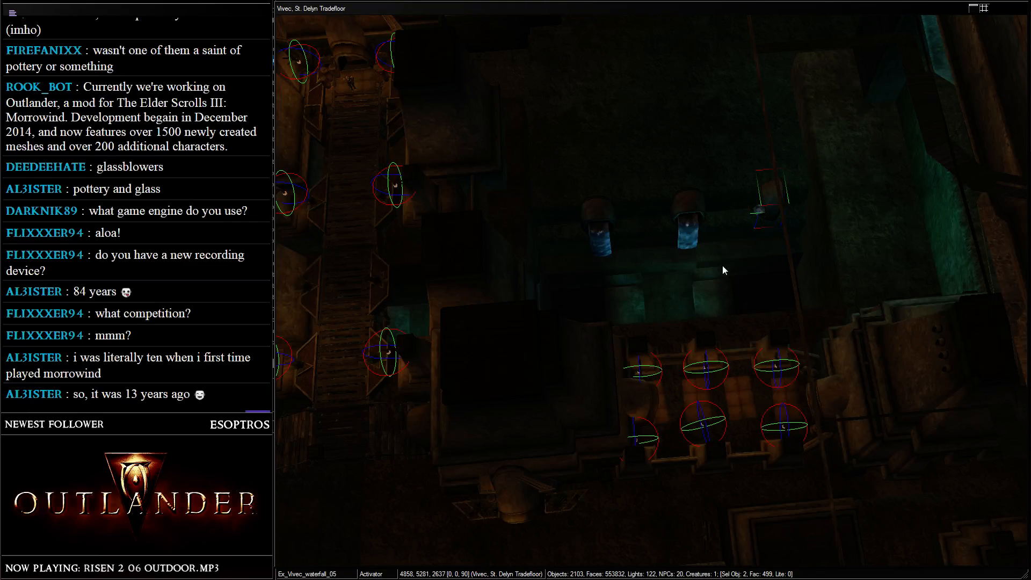
pyautogui.moveTo(771, 191)
pyautogui.mouseDown()
pyautogui.moveTo(772, 224)
pyautogui.moveTo(779, 195)
pyautogui.mouseUp()
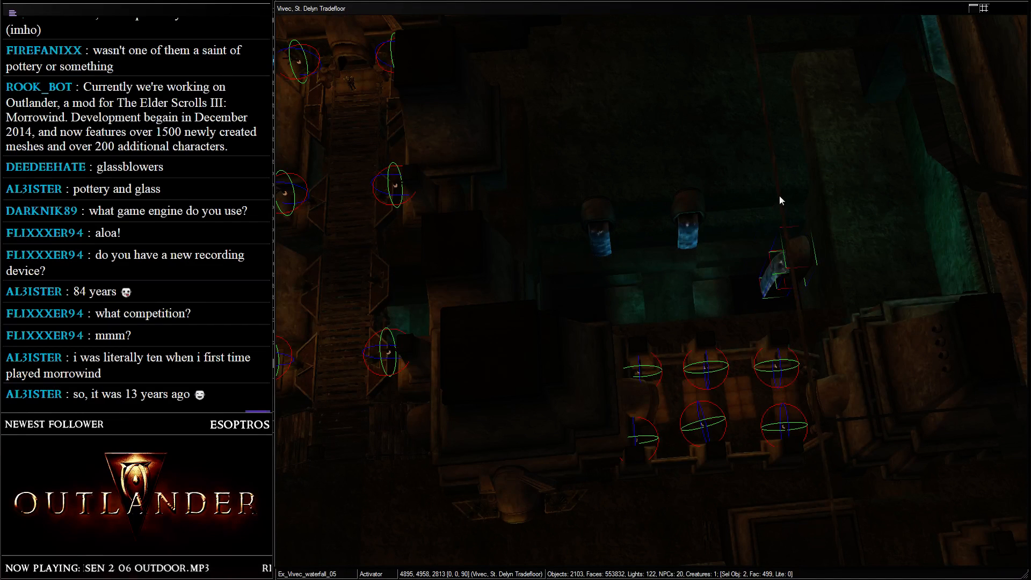
pyautogui.keyDown('shift'); pyautogui.moveTo(778, 195); pyautogui.dragTo(706, 202, button='middle'); pyautogui.keyUp('shift')
pyautogui.scroll(3, 707, 202)
pyautogui.moveTo(653, 177); pyautogui.dragTo(595, 132)
# - Move the foundation block to about 5674, 5060 and lower the waterspout with its stream on its side wall
pyautogui.click(553, 99)
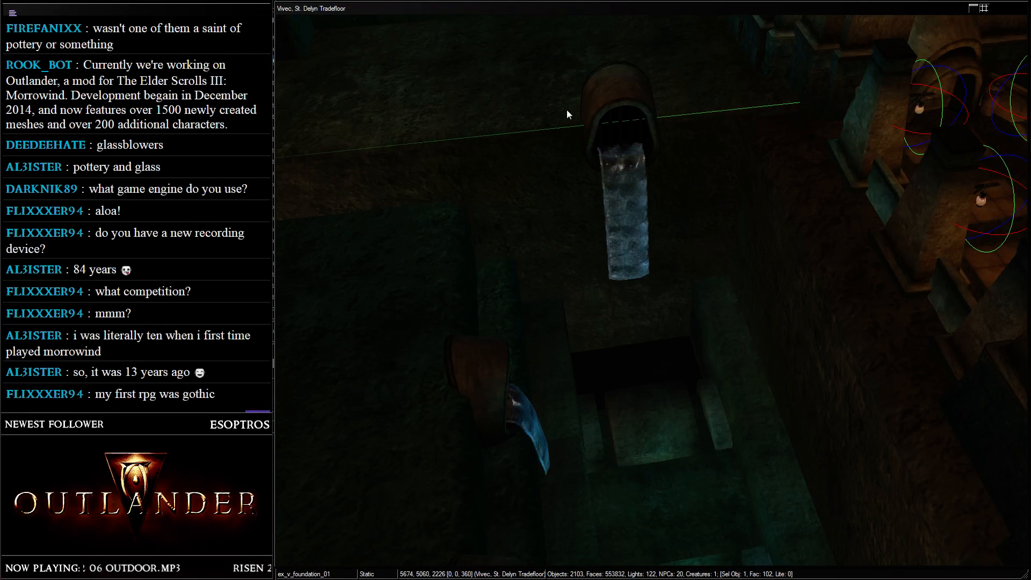
pyautogui.click(628, 142)
pyautogui.moveTo(627, 142); pyautogui.dragTo(629, 187)
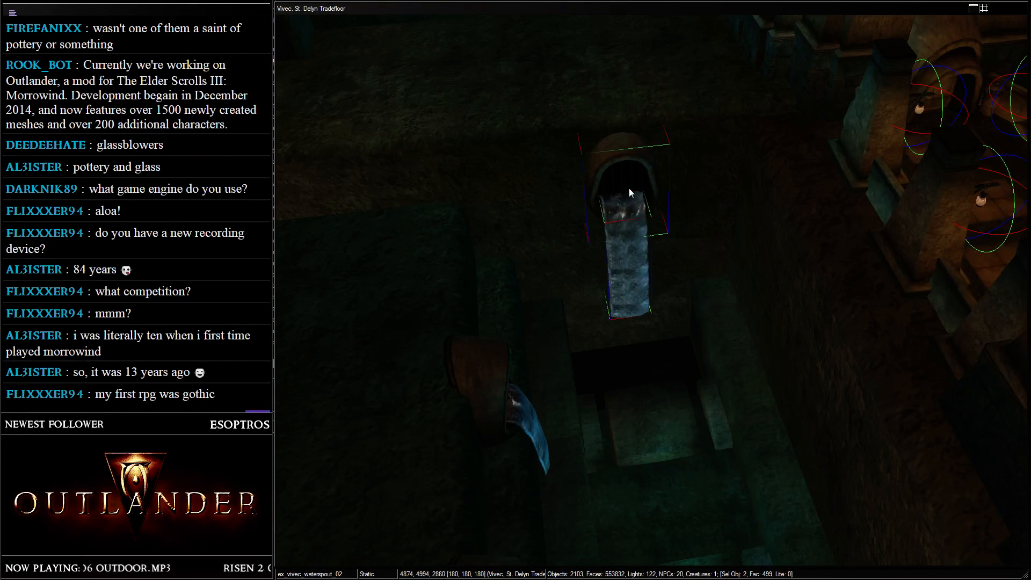
# - Fine-tune the side waterspout with its stream on the foundation wall, placing the spout at about 4847, 4992, 2806
pyautogui.scroll(-3, 769, 201)
pyautogui.keyDown('shift'); pyautogui.moveTo(769, 201); pyautogui.dragTo(642, 221, button='middle'); pyautogui.keyUp('shift')
pyautogui.scroll(-2, 596, 237)
pyautogui.scroll(2, 687, 226)
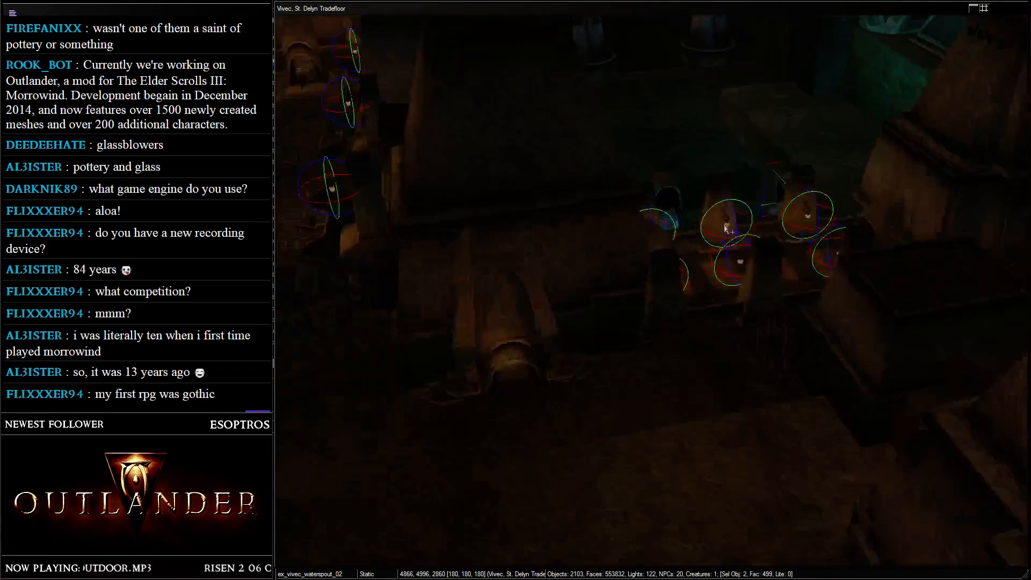
pyautogui.keyDown('shift'); pyautogui.moveTo(729, 227); pyautogui.dragTo(743, 248, button='middle'); pyautogui.keyUp('shift')
pyautogui.scroll(4, 743, 248)
pyautogui.moveTo(793, 192); pyautogui.dragTo(801, 208)
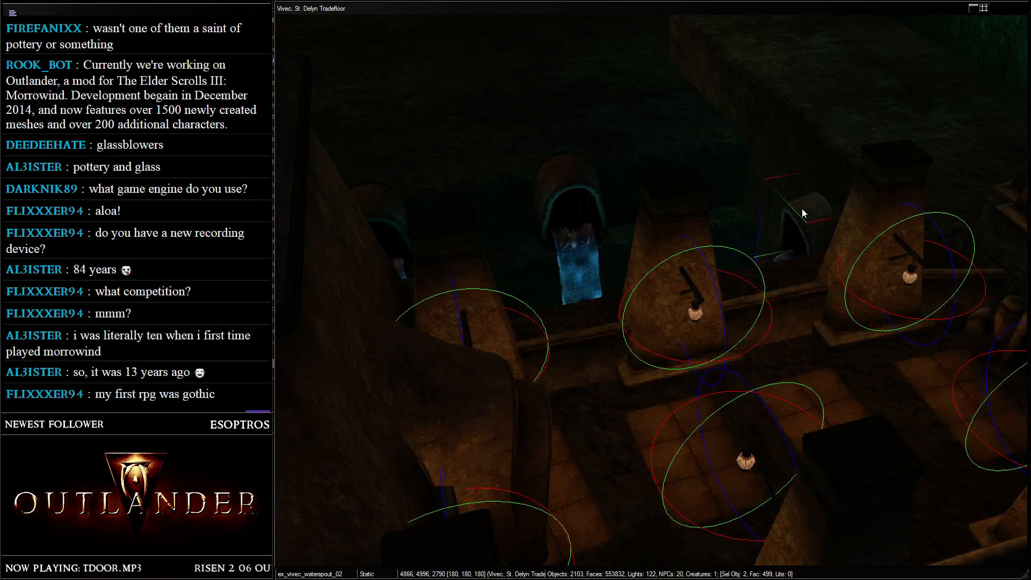
pyautogui.keyDown('shift'); pyautogui.moveTo(801, 205); pyautogui.dragTo(766, 257, button='middle'); pyautogui.keyUp('shift')
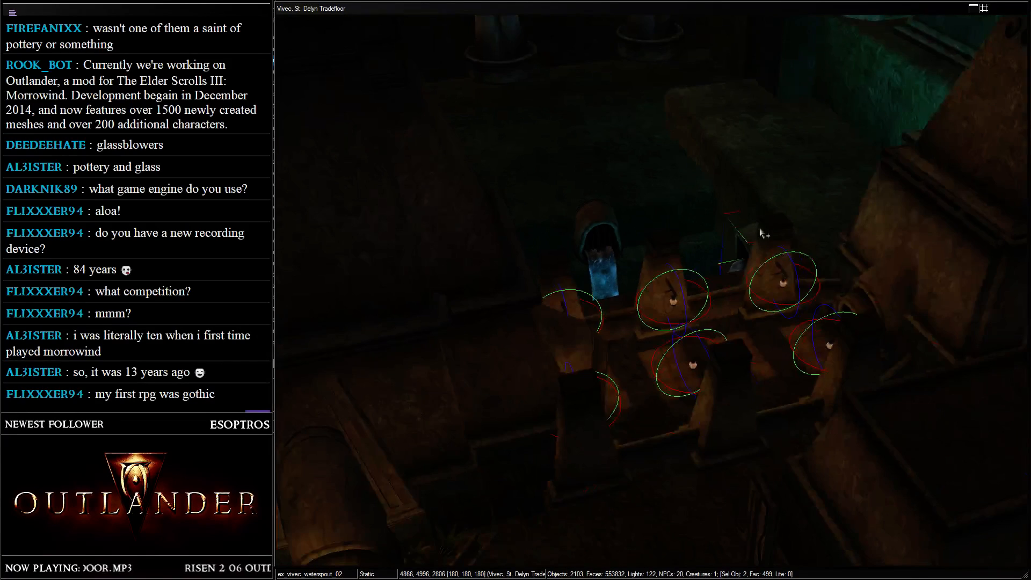
pyautogui.scroll(5, 766, 257)
pyautogui.moveTo(767, 257); pyautogui.dragTo(761, 260)
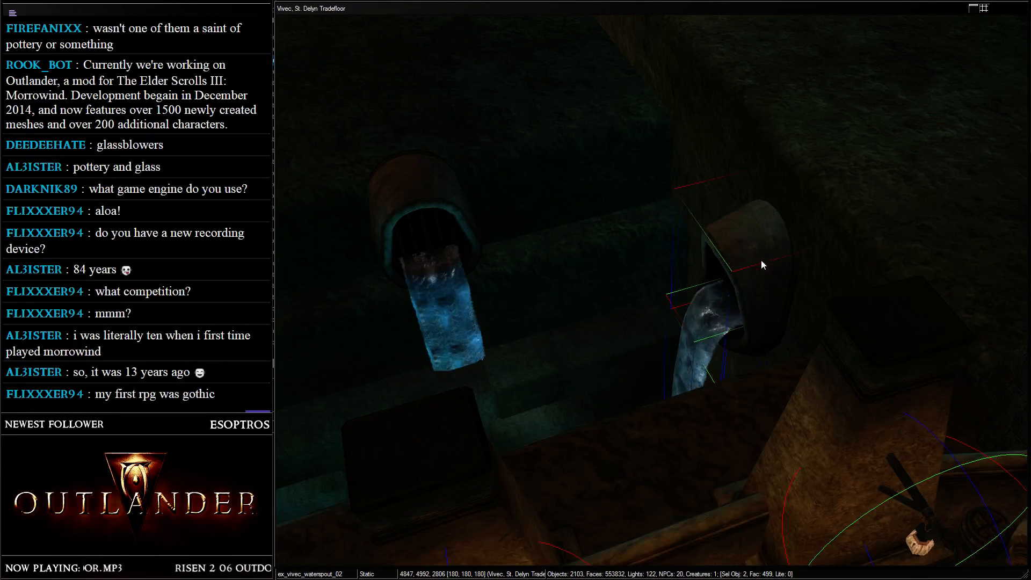
# - Reposition the dry waterspout on the end wall of the first pool and save the plugin
pyautogui.scroll(-5, 762, 253)
pyautogui.keyDown('shift'); pyautogui.moveTo(398, 264); pyautogui.dragTo(768, 220, button='middle'); pyautogui.keyUp('shift')
pyautogui.click(442, 233)
pyautogui.moveTo(442, 233); pyautogui.dragTo(492, 220, button='middle')
pyautogui.scroll(3, 492, 219)
pyautogui.moveTo(433, 175); pyautogui.dragTo(431, 278)
pyautogui.scroll(-3, 396, 194)
pyautogui.keyDown('shift'); pyautogui.moveTo(478, 194); pyautogui.dragTo(476, 172, button='middle'); pyautogui.keyUp('shift')
pyautogui.hotkey('ctrl', 's')
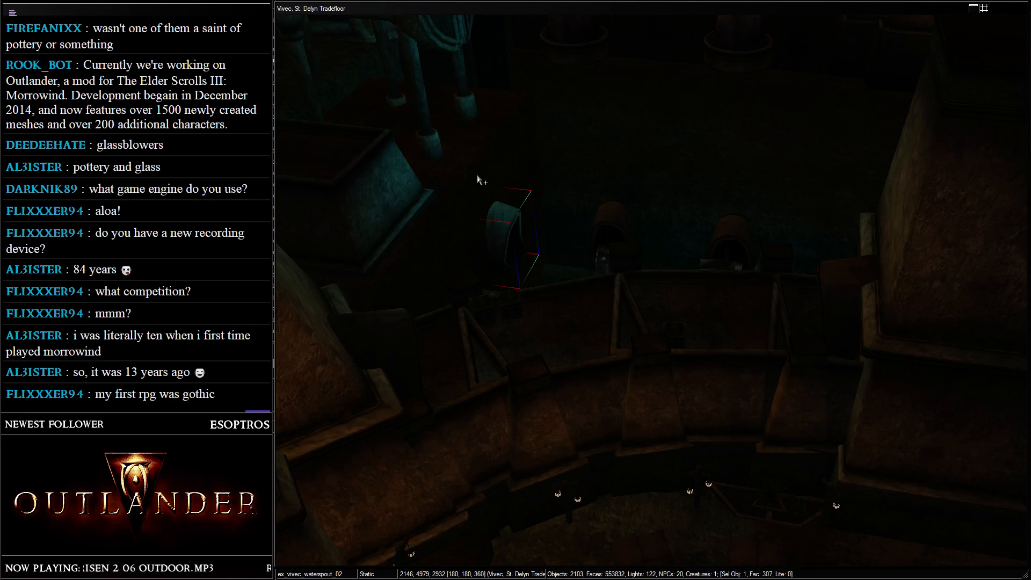
# - Duplicate a neighbouring spout's water stream, turn it to 268 degrees and fit it into the dry waterspout's mouth
pyautogui.keyDown('shift'); pyautogui.moveTo(477, 176); pyautogui.dragTo(762, 251, button='middle'); pyautogui.keyUp('shift')
pyautogui.click(788, 255)
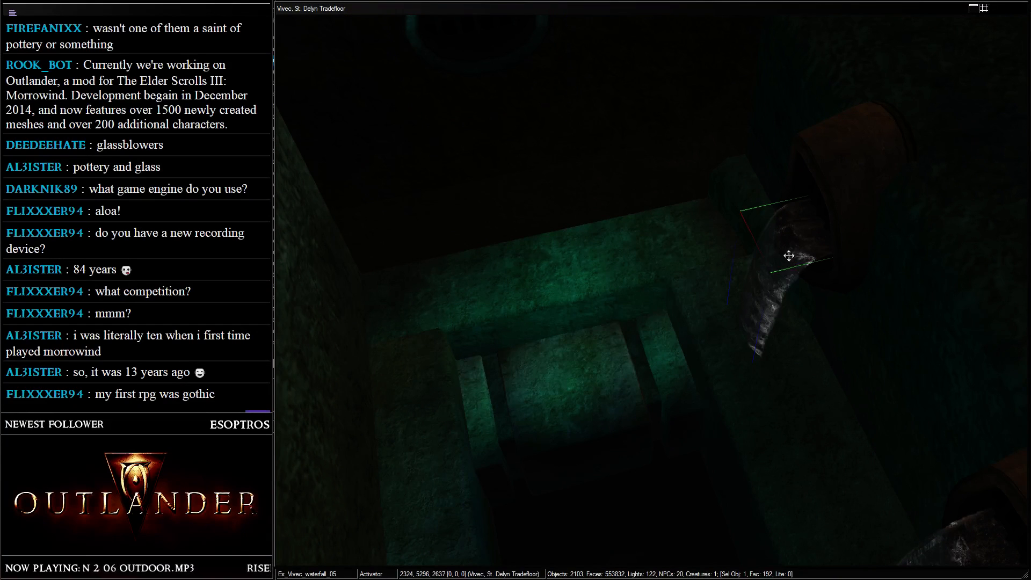
pyautogui.hotkey('ctrl', 'd')
pyautogui.moveTo(738, 280); pyautogui.dragTo(561, 250)
pyautogui.keyDown('shift'); pyautogui.moveTo(562, 249); pyautogui.dragTo(539, 247, button='middle'); pyautogui.keyUp('shift')
pyautogui.moveTo(538, 247); pyautogui.dragTo(798, 350, button='right')
pyautogui.moveTo(797, 350); pyautogui.dragTo(552, 184)
# - Lower the end-wall waterspout together with its new stream above the first pool and save the plugin
pyautogui.keyDown('ctrl'); pyautogui.click(523, 25); pyautogui.keyUp('ctrl')
pyautogui.moveTo(522, 25); pyautogui.dragTo(528, 130)
pyautogui.keyDown('shift'); pyautogui.moveTo(528, 130); pyautogui.dragTo(578, 84, button='middle'); pyautogui.keyUp('shift')
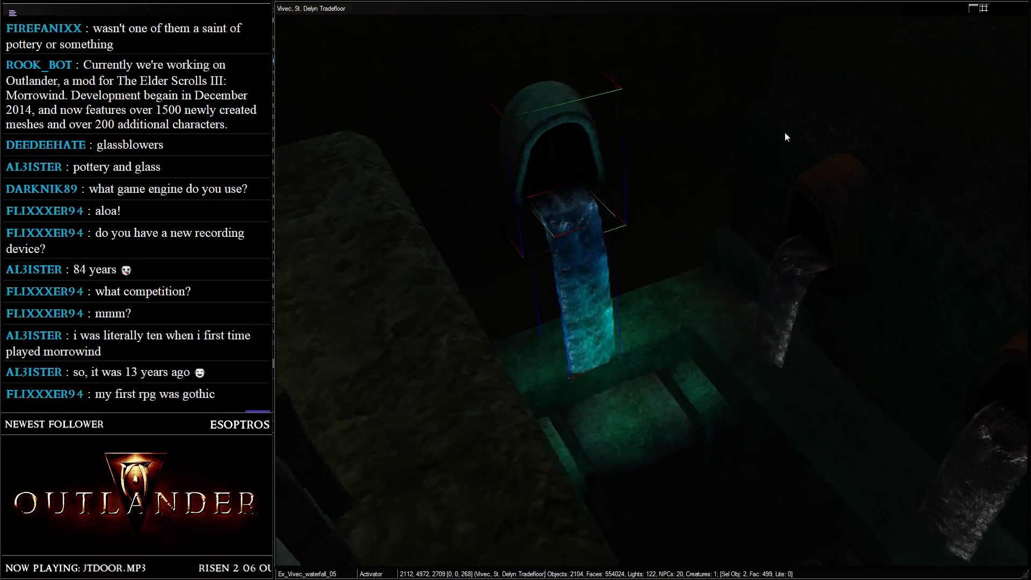
pyautogui.keyDown('shift'); pyautogui.moveTo(785, 132); pyautogui.dragTo(671, 200, button='middle'); pyautogui.keyUp('shift')
pyautogui.scroll(-5, 578, 149)
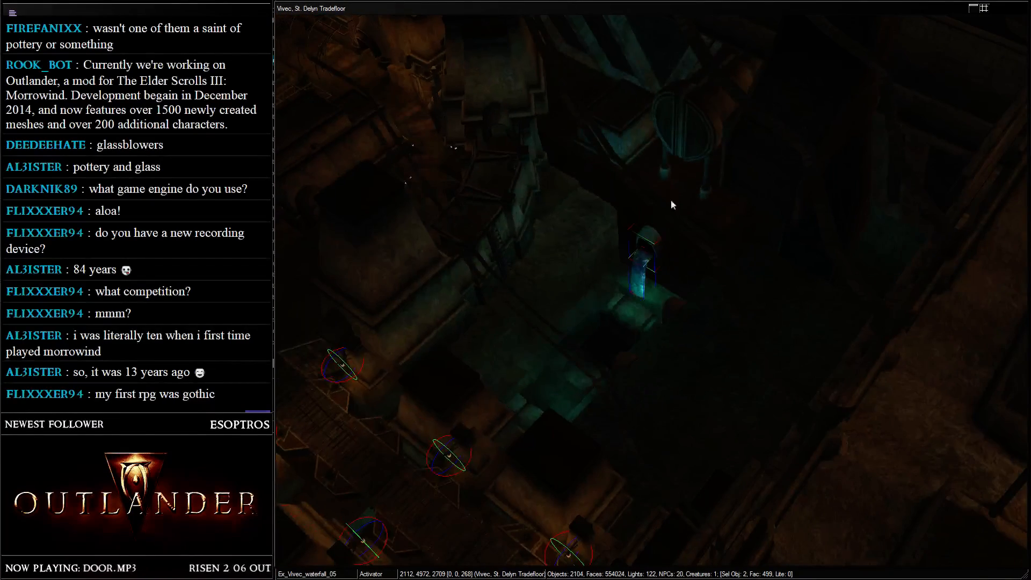
pyautogui.hotkey('ctrl', 's')
# - Select the spare buttress pieces outside the canton as one group
pyautogui.moveTo(513, 168); pyautogui.dragTo(625, 339, button='middle')
pyautogui.moveTo(433, 302); pyautogui.dragTo(633, 304)
pyautogui.keyDown('shift'); pyautogui.moveTo(633, 304); pyautogui.dragTo(639, 344, button='middle'); pyautogui.keyUp('shift')
pyautogui.moveTo(544, 179); pyautogui.dragTo(644, 347)
pyautogui.scroll(-5, 554, 235)
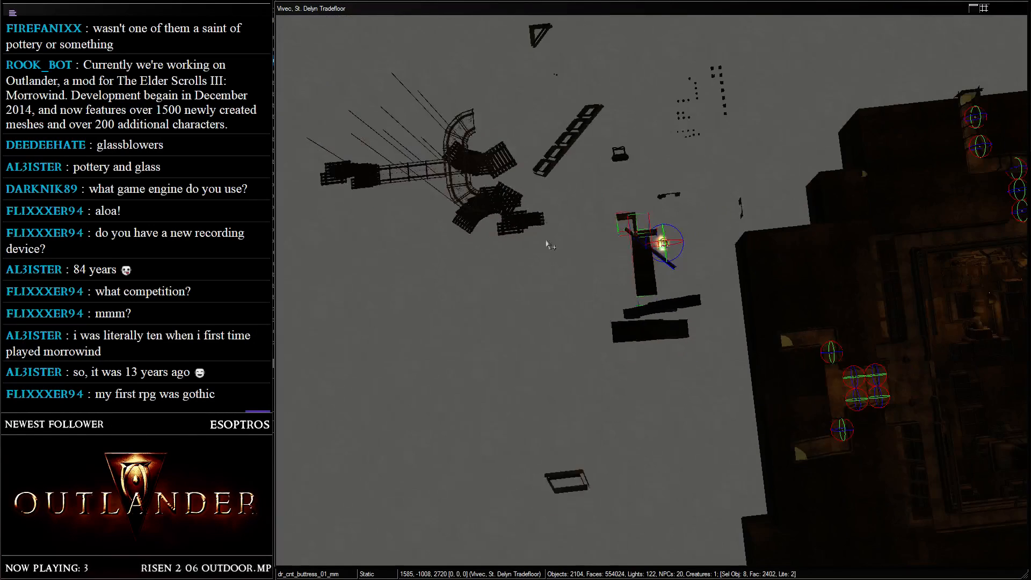
# - Inspect the spare dock platforms and rope walkway outside the canton, selecting the assembly and a single platform
pyautogui.scroll(2, 548, 244)
pyautogui.moveTo(308, 175); pyautogui.dragTo(523, 291)
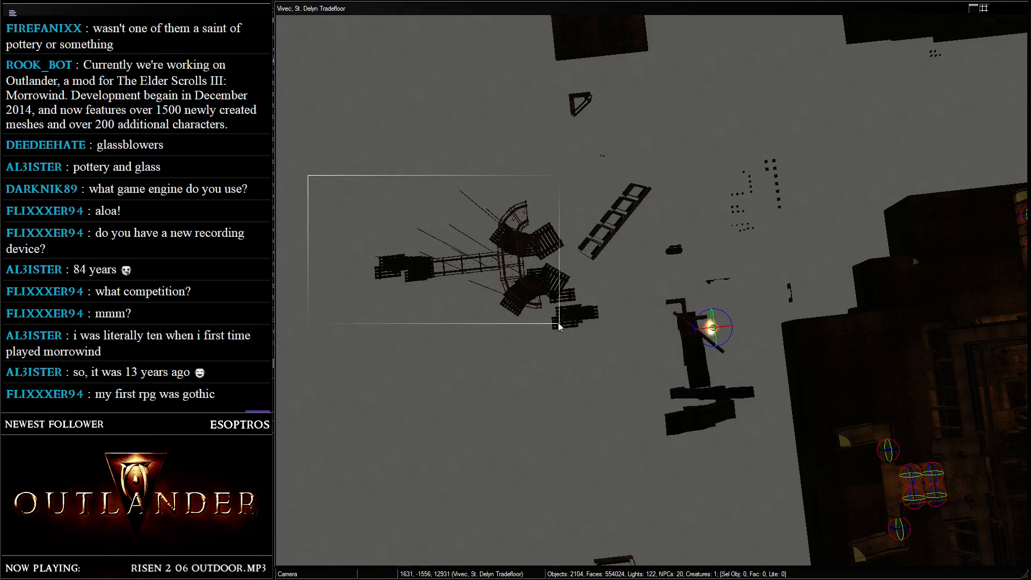
pyautogui.keyDown('shift'); pyautogui.moveTo(573, 326); pyautogui.dragTo(604, 218, button='middle'); pyautogui.keyUp('shift')
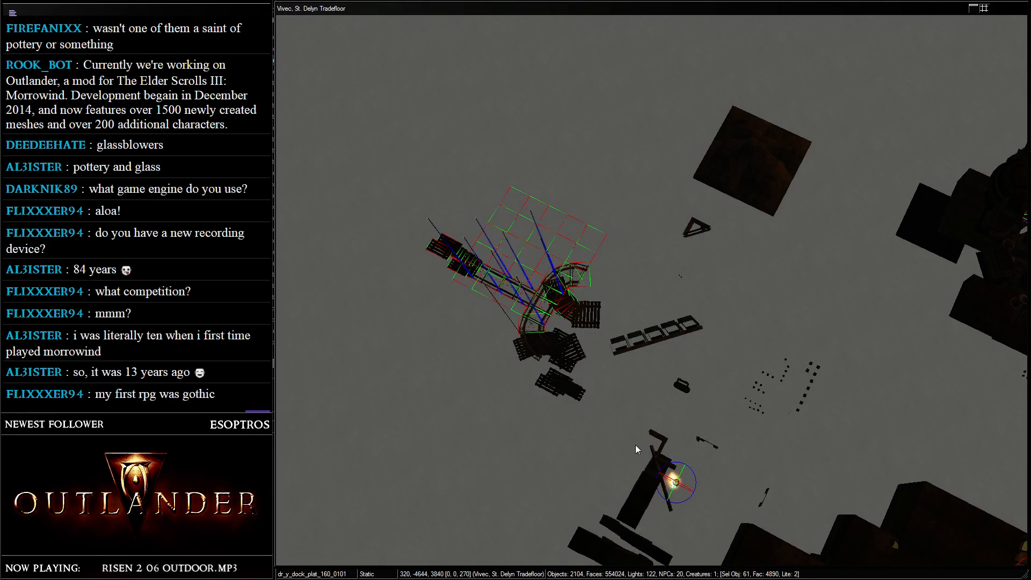
pyautogui.scroll(3, 624, 278)
pyautogui.click(647, 305)
pyautogui.click(581, 385)
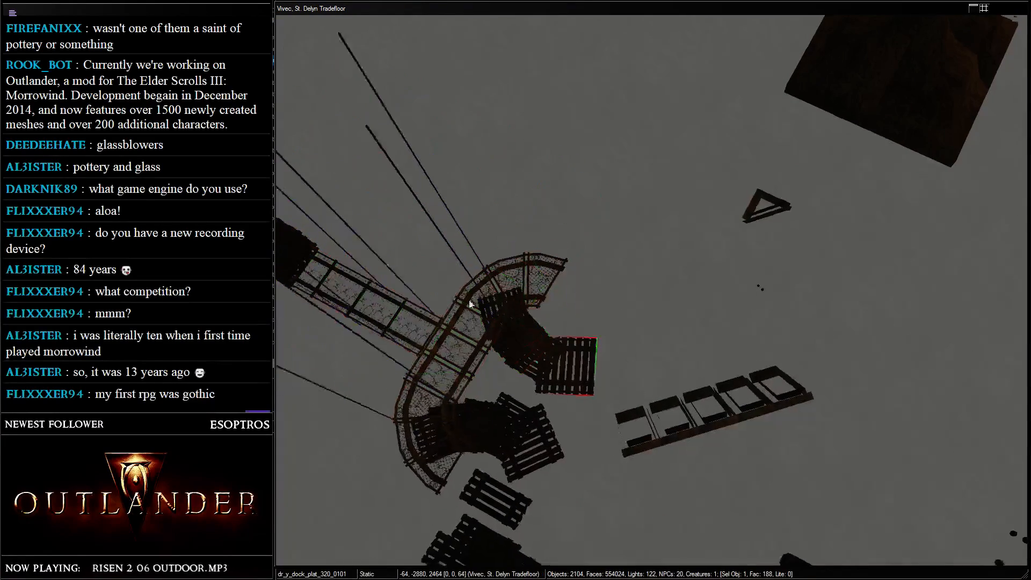
# - Delete the block of in_vs_pitceil_01 ceiling tiles above the spare dock pieces outside the canton
pyautogui.keyDown('shift'); pyautogui.moveTo(471, 301); pyautogui.dragTo(661, 398, button='middle'); pyautogui.keyUp('shift')
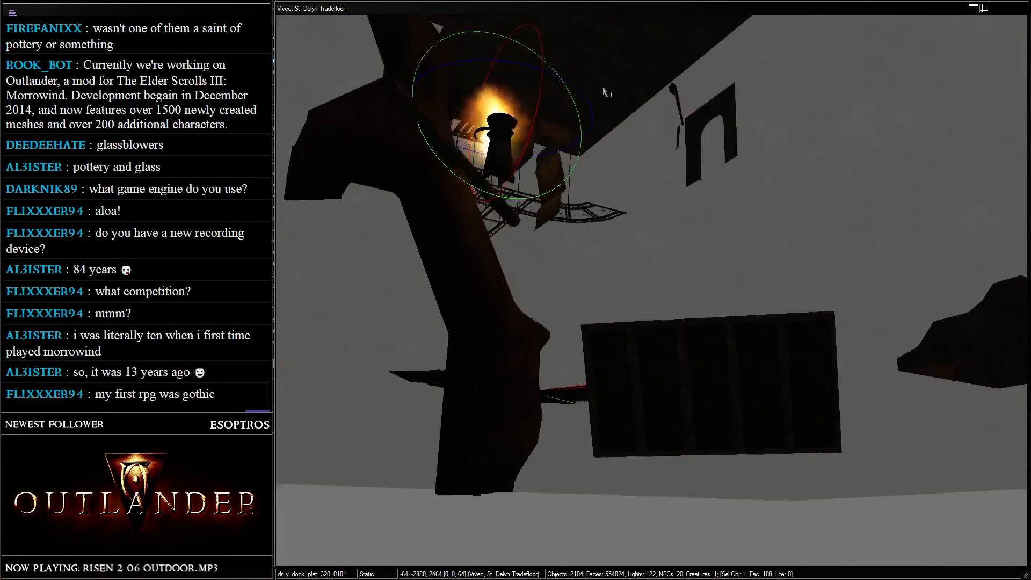
pyautogui.keyDown('shift'); pyautogui.moveTo(620, 95); pyautogui.dragTo(559, 119, button='middle'); pyautogui.keyUp('shift')
pyautogui.click(525, 102)
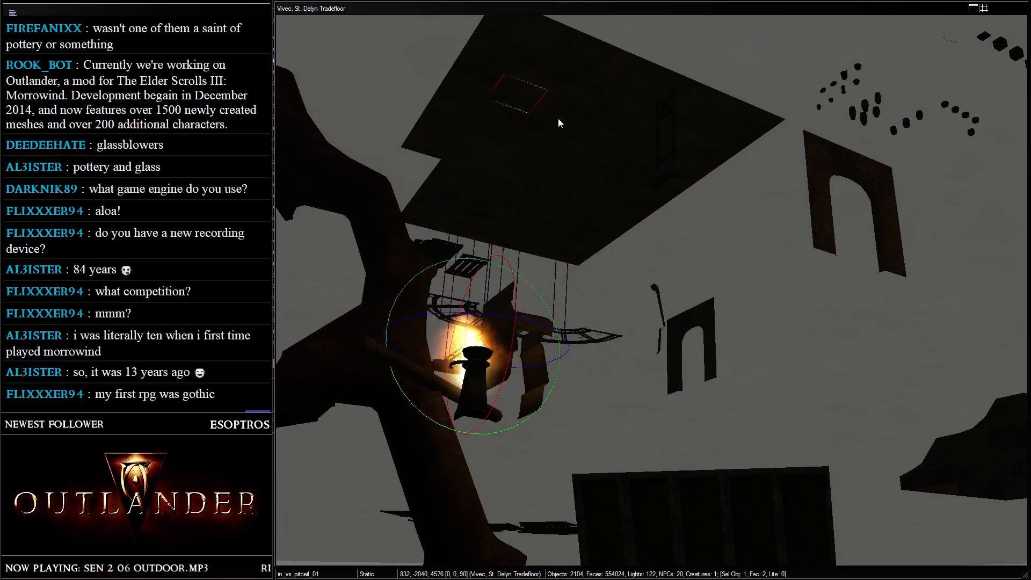
pyautogui.keyDown('ctrl'); pyautogui.click(560, 120); pyautogui.keyUp('ctrl')
pyautogui.keyDown('ctrl'); pyautogui.click(543, 134); pyautogui.keyUp('ctrl')
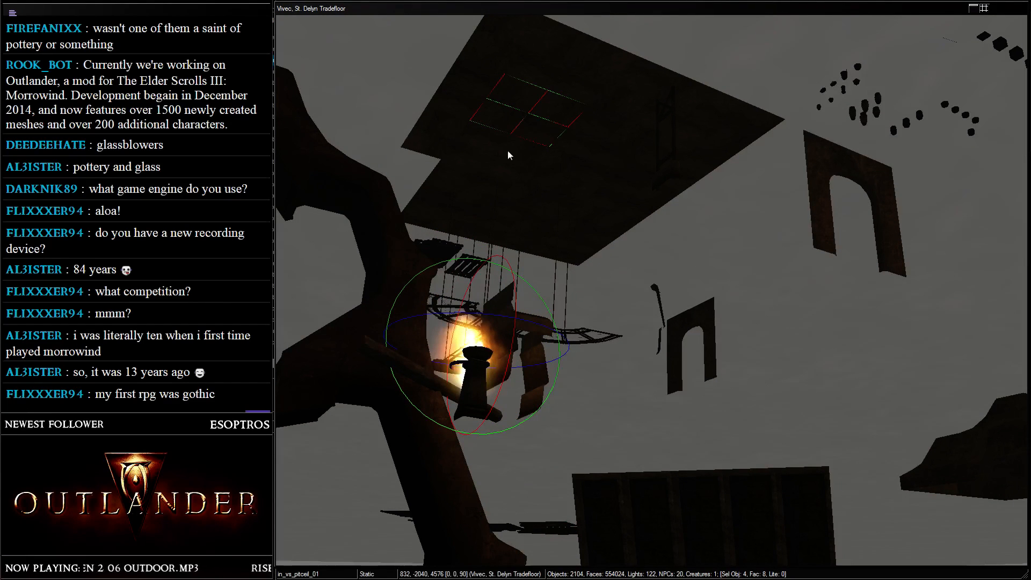
pyautogui.keyDown('ctrl'); pyautogui.click(489, 160); pyautogui.keyUp('ctrl')
pyautogui.keyDown('ctrl'); pyautogui.click(520, 164); pyautogui.keyUp('ctrl')
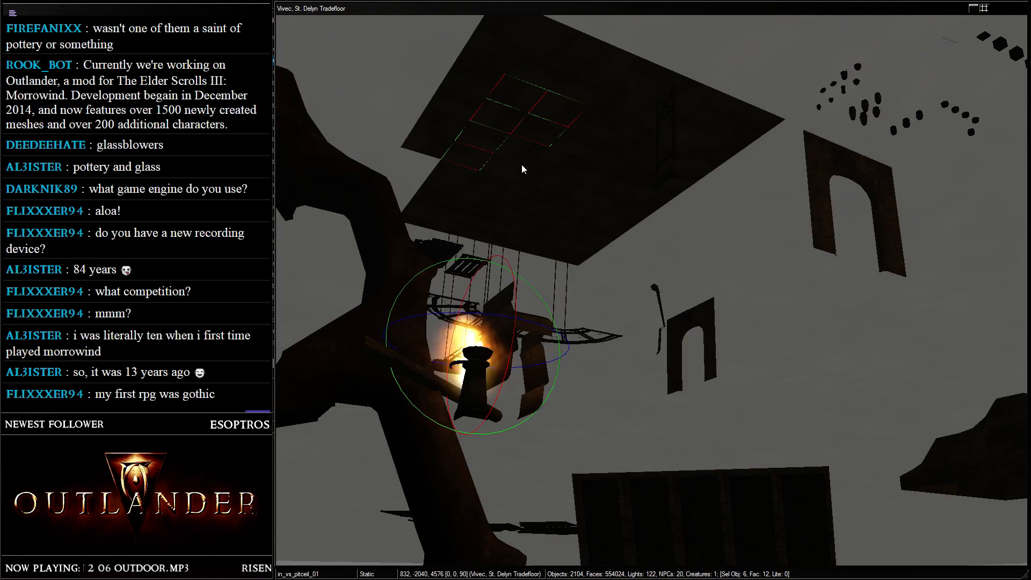
pyautogui.keyDown('ctrl'); pyautogui.click(555, 176); pyautogui.keyUp('ctrl')
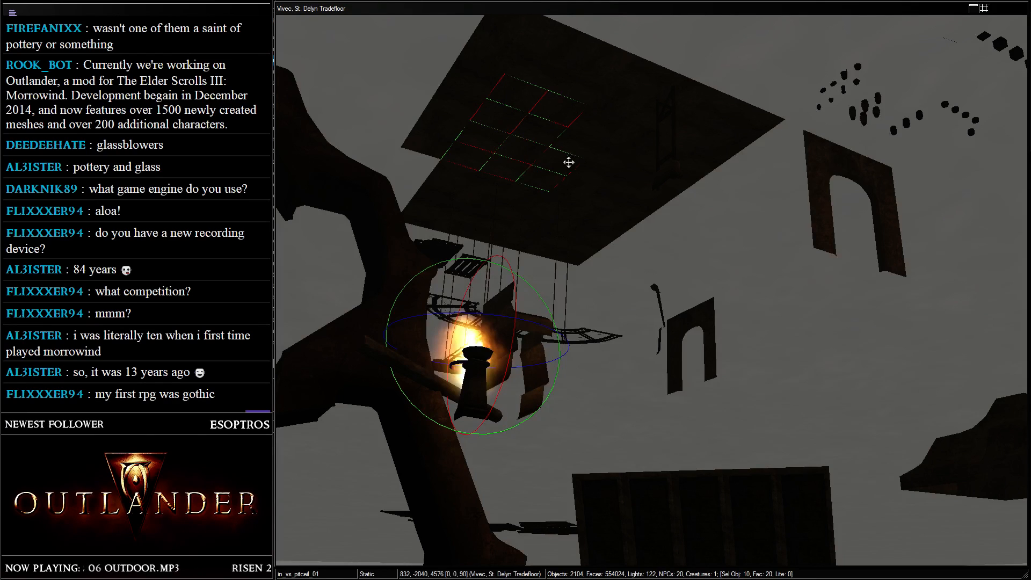
pyautogui.keyDown('ctrl'); pyautogui.click(569, 163); pyautogui.keyUp('ctrl')
pyautogui.keyDown('ctrl'); pyautogui.click(593, 132); pyautogui.keyUp('ctrl')
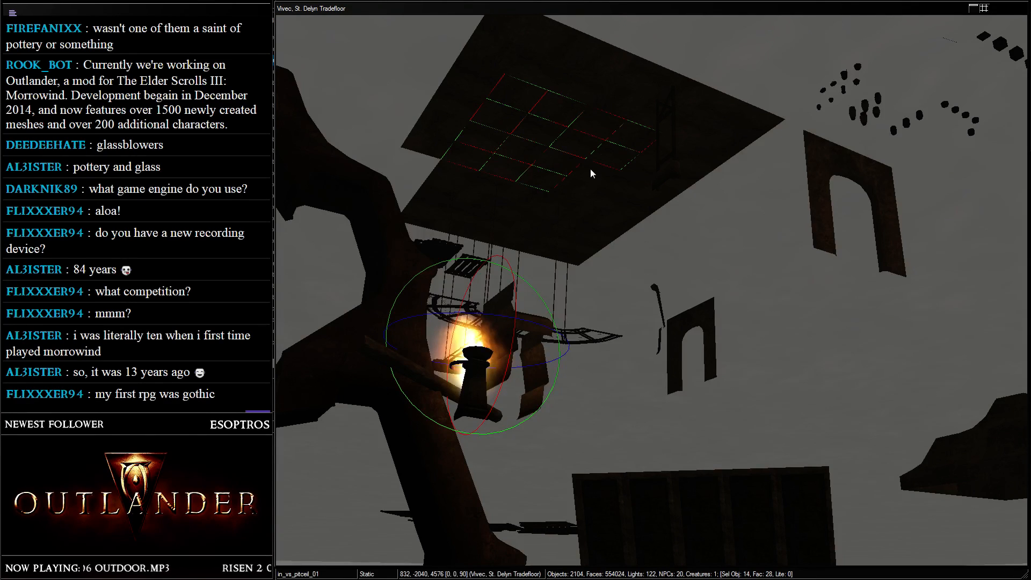
pyautogui.keyDown('ctrl'); pyautogui.click(570, 188); pyautogui.keyUp('ctrl')
pyautogui.press('Delete')
# - Examine the canton's interior plazas, buildings and walkways from above and up close
pyautogui.click(563, 90)
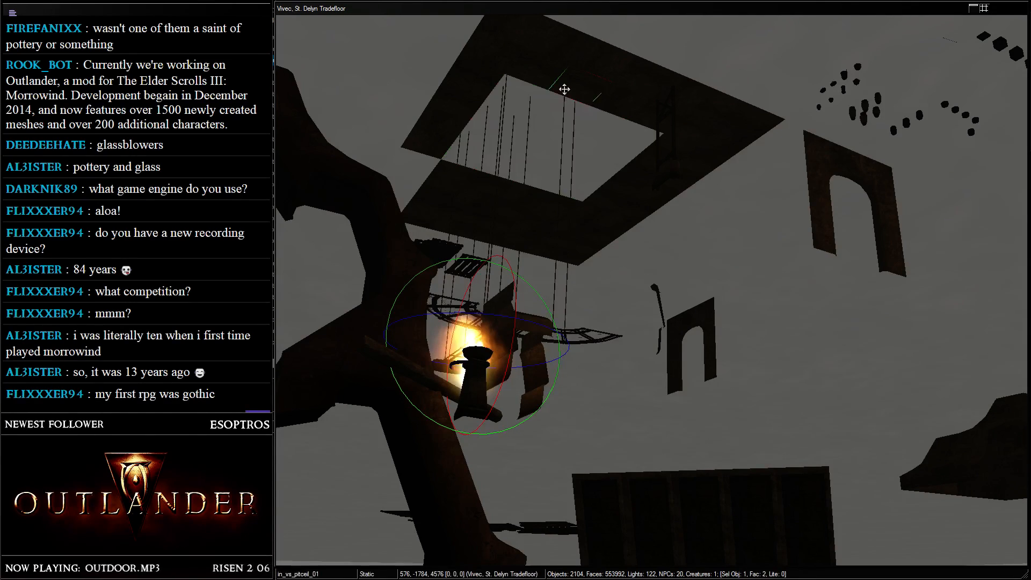
pyautogui.scroll(-3, 559, 109)
pyautogui.keyDown('shift'); pyautogui.moveTo(558, 113); pyautogui.dragTo(682, 263, button='middle'); pyautogui.keyUp('shift')
pyautogui.scroll(-3, 651, 338)
pyautogui.scroll(1, 651, 338)
pyautogui.click(619, 302)
pyautogui.moveTo(619, 301); pyautogui.dragTo(720, 193, button='middle')
pyautogui.scroll(3, 664, 224)
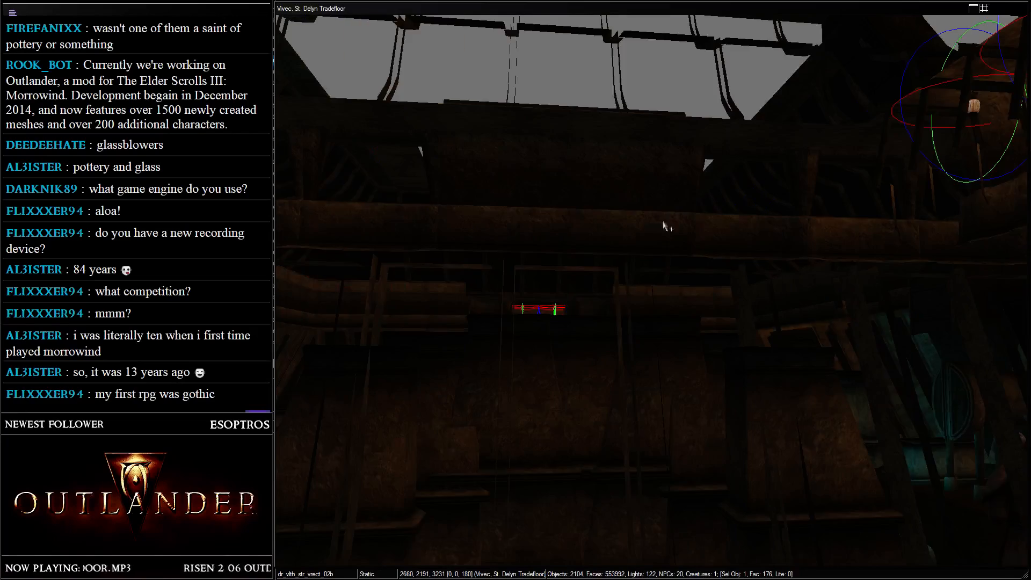
pyautogui.moveTo(663, 223)
pyautogui.keyDown('shift'); pyautogui.mouseDown(button='middle')
pyautogui.moveTo(623, 322)
pyautogui.moveTo(669, 214)
pyautogui.mouseUp(button='middle'); pyautogui.keyUp('shift')
pyautogui.scroll(3, 645, 283)
pyautogui.moveTo(672, 253); pyautogui.dragTo(703, 242, button='middle')
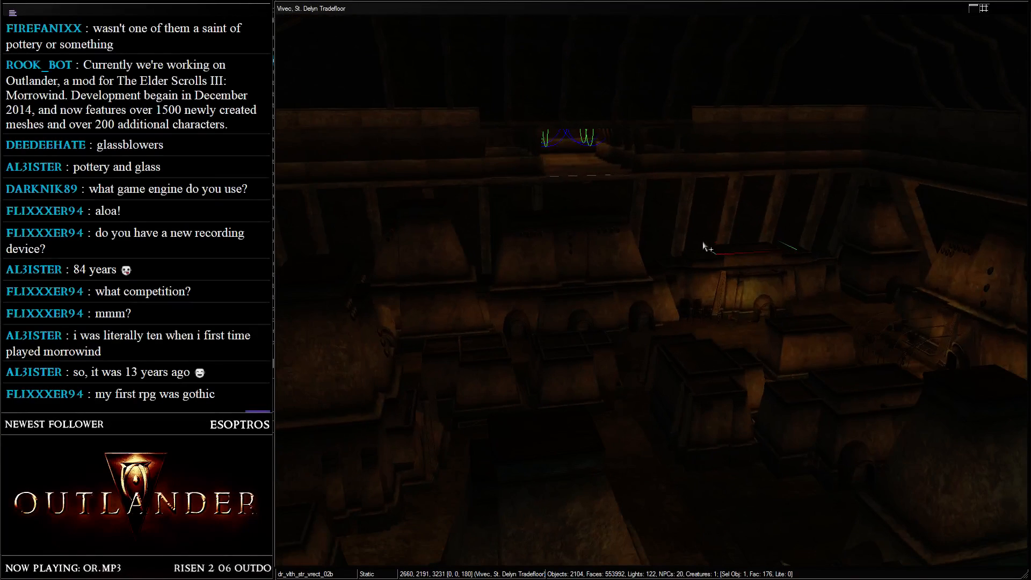
pyautogui.click(526, 277)
pyautogui.keyDown('shift'); pyautogui.moveTo(526, 276); pyautogui.dragTo(636, 194, button='middle'); pyautogui.keyUp('shift')
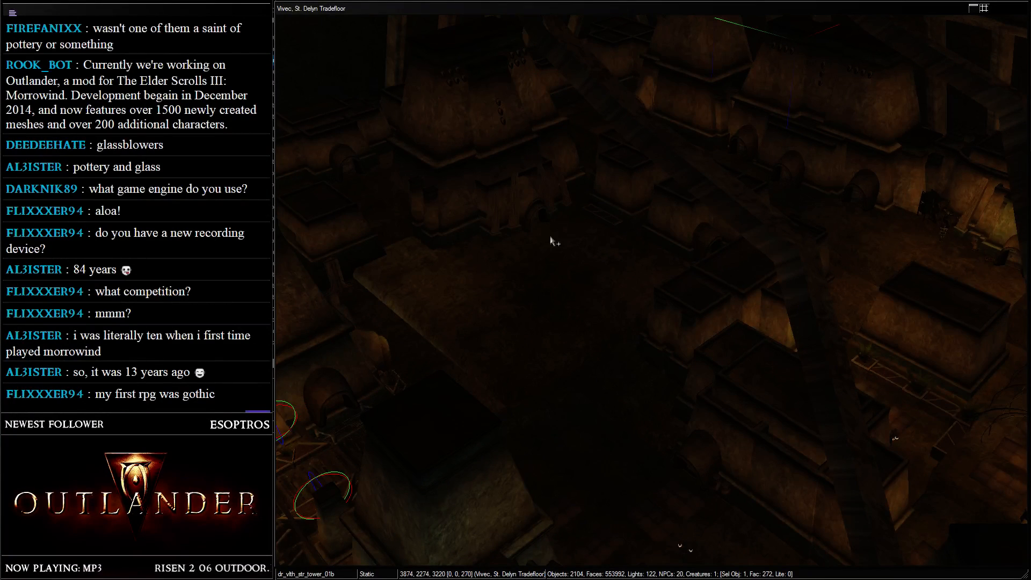
pyautogui.keyDown('shift'); pyautogui.moveTo(554, 241); pyautogui.dragTo(800, 378, button='middle'); pyautogui.keyUp('shift')
pyautogui.moveTo(868, 373); pyautogui.dragTo(749, 221, button='middle')
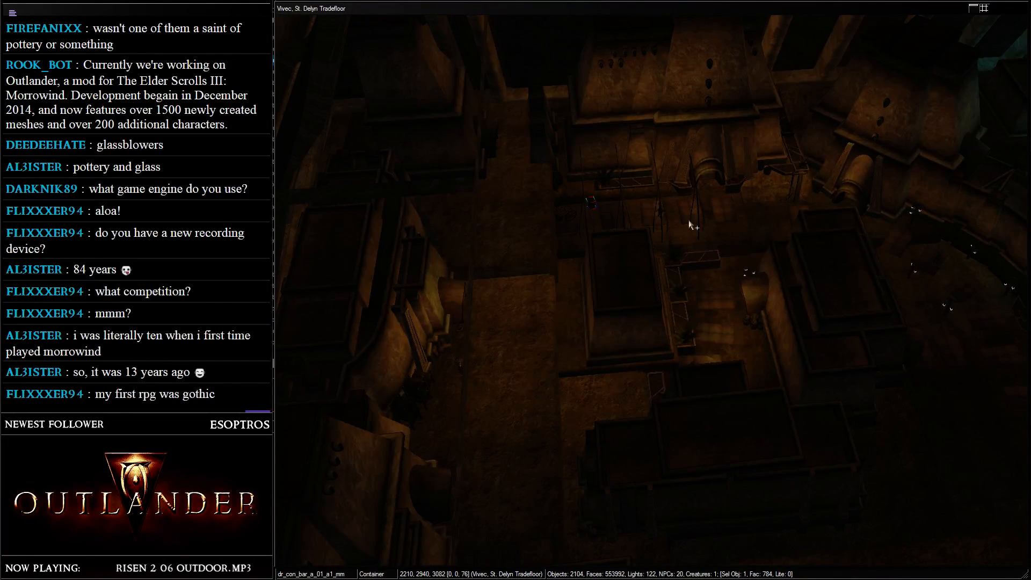
pyautogui.moveTo(690, 224); pyautogui.dragTo(557, 236, button='middle')
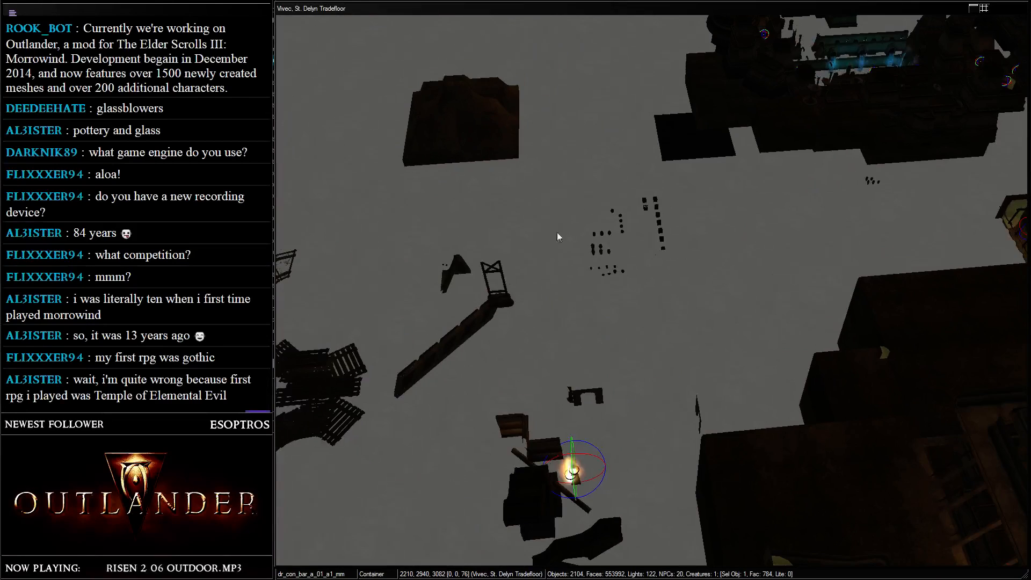
# - Copy the five large lidded urns from the spare container set outside the canton
pyautogui.scroll(10, 557, 236)
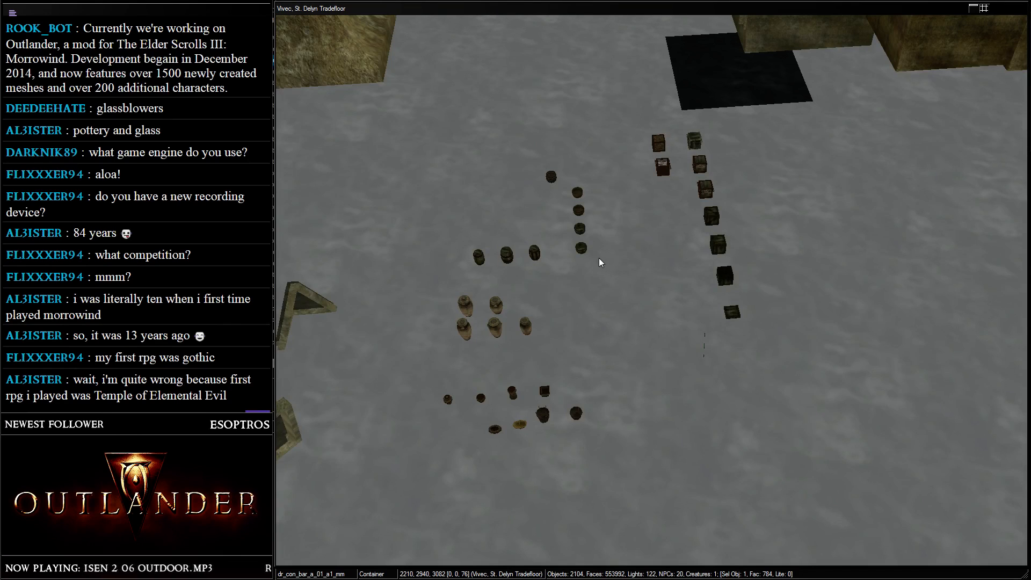
pyautogui.scroll(10, 607, 183)
pyautogui.moveTo(456, 211); pyautogui.dragTo(610, 220, button='middle')
pyautogui.moveTo(416, 115); pyautogui.dragTo(765, 253)
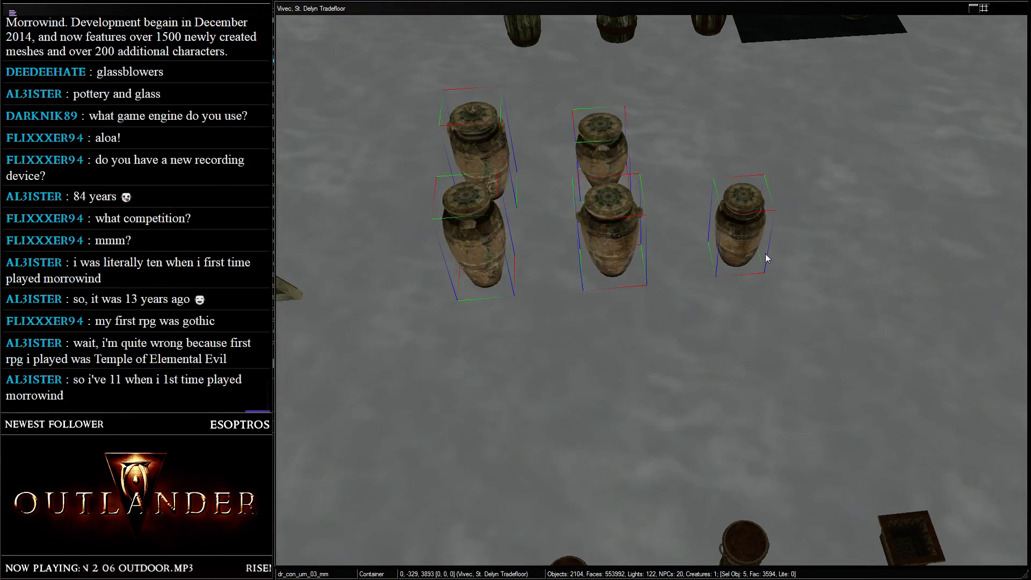
pyautogui.scroll(-15, 758, 214)
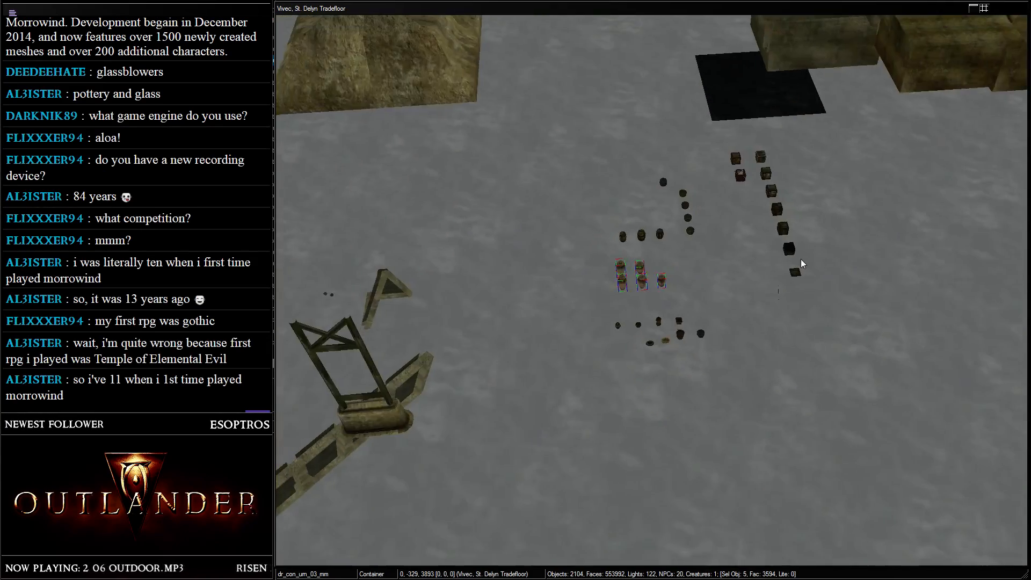
# - Paste the five urns by the practice mats in front of the arched doorway and drop them to the floor
pyautogui.moveTo(846, 290); pyautogui.dragTo(543, 101, button='middle')
pyautogui.press('d')
pyautogui.moveTo(638, 350); pyautogui.dragTo(586, 218, button='middle')
pyautogui.scroll(4, 587, 221)
pyautogui.click(626, 248)
pyautogui.scroll(5, 626, 248)
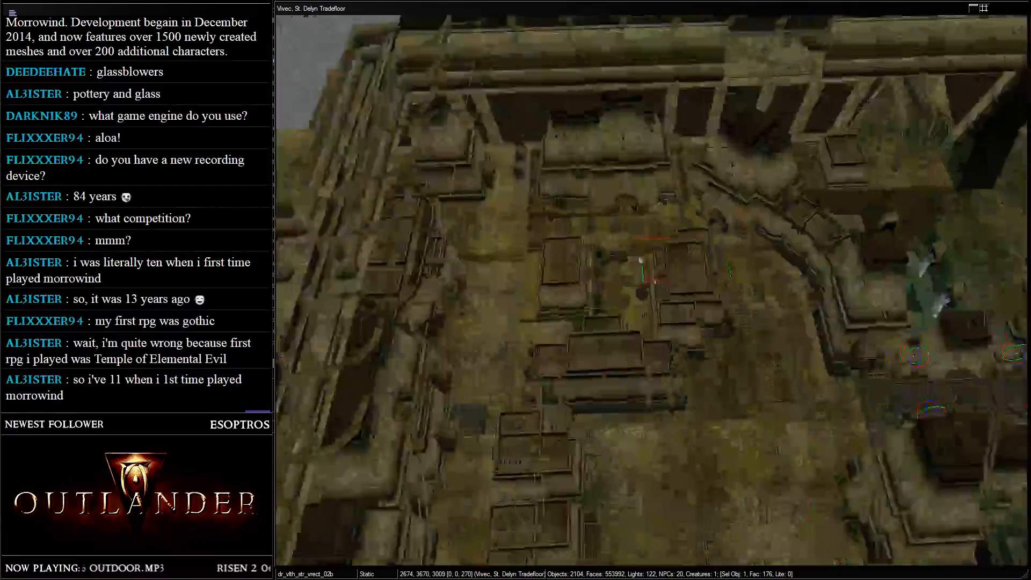
pyautogui.moveTo(626, 248); pyautogui.dragTo(651, 297, button='middle')
pyautogui.scroll(4, 626, 254)
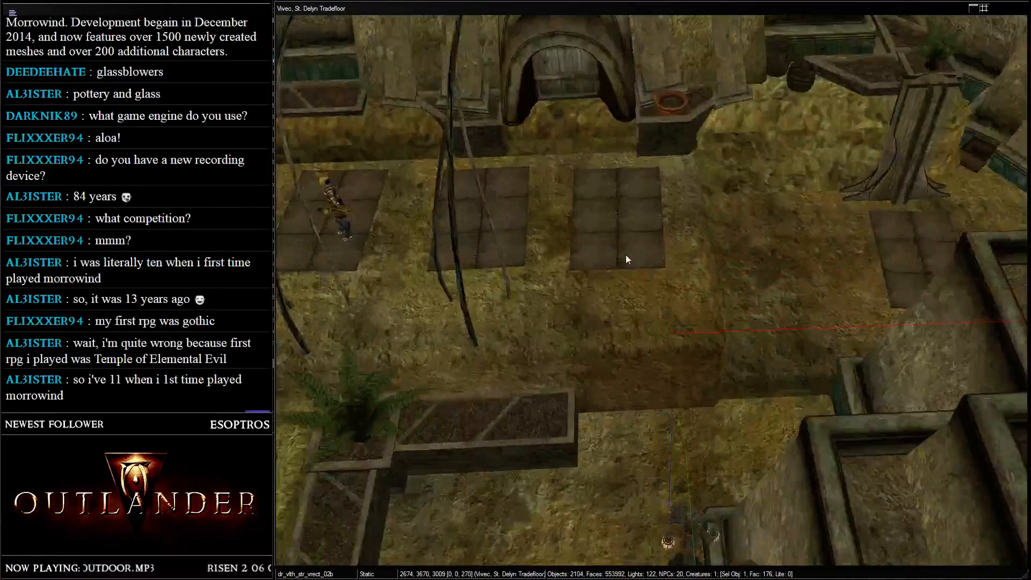
pyautogui.hotkey('ctrl', 'v')
pyautogui.moveTo(626, 253); pyautogui.dragTo(637, 129)
pyautogui.press('f')
pyautogui.scroll(3, 636, 129)
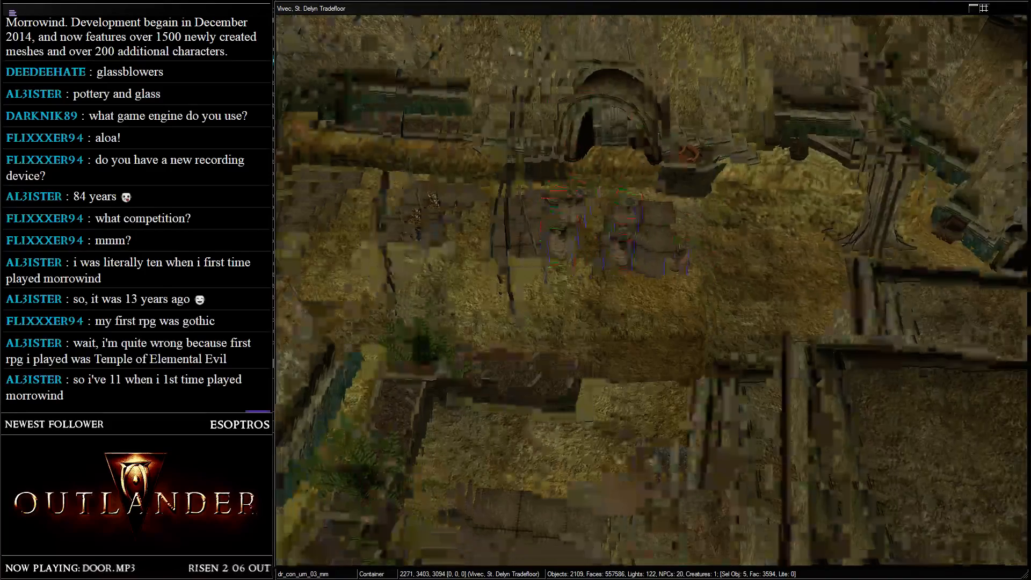
# - Spread the pasted urns individually around the practice mats near the tent poles
pyautogui.keyDown('shift'); pyautogui.moveTo(636, 129); pyautogui.dragTo(598, 214, button='middle'); pyautogui.keyUp('shift')
pyautogui.click(543, 211)
pyautogui.moveTo(543, 212); pyautogui.dragTo(445, 119)
pyautogui.keyDown('shift'); pyautogui.moveTo(445, 119); pyautogui.dragTo(598, 215, button='middle'); pyautogui.keyUp('shift')
pyautogui.scroll(2, 556, 214)
pyautogui.moveTo(679, 228); pyautogui.dragTo(649, 230)
pyautogui.moveTo(649, 229)
pyautogui.keyDown('shift'); pyautogui.mouseDown(button='middle')
pyautogui.moveTo(637, 164)
pyautogui.moveTo(637, 238)
pyautogui.mouseUp(button='middle'); pyautogui.keyUp('shift')
pyautogui.moveTo(637, 238); pyautogui.dragTo(703, 290)
pyautogui.moveTo(741, 353); pyautogui.dragTo(939, 472)
pyautogui.moveTo(940, 472); pyautogui.dragTo(859, 432, button='middle')
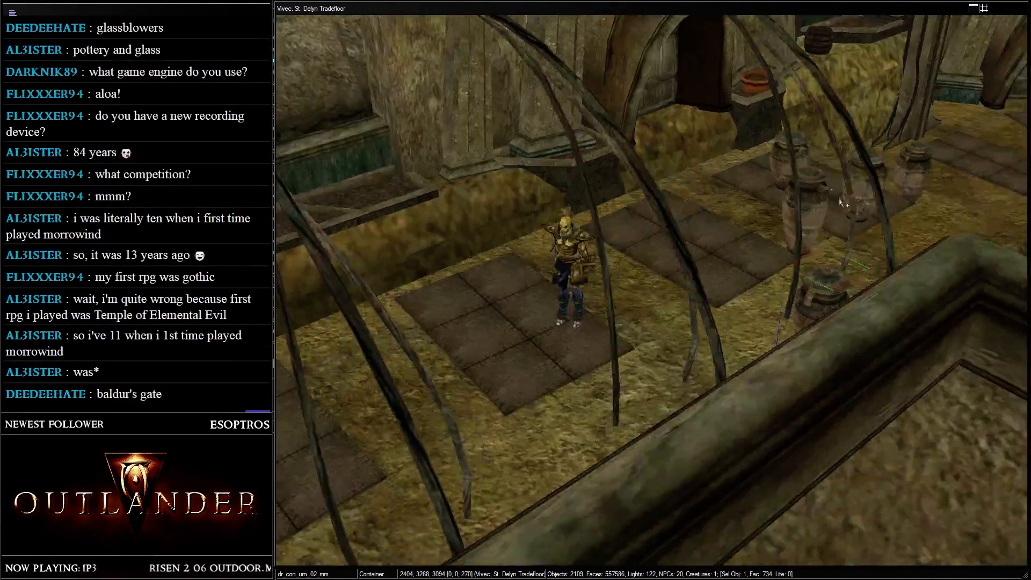
# - Pair two urns beside the tent poles, rotating them together and shifting them into place between the mats
pyautogui.click(813, 187)
pyautogui.moveTo(814, 187); pyautogui.dragTo(755, 339)
pyautogui.keyDown('shift'); pyautogui.moveTo(756, 338); pyautogui.dragTo(630, 240, button='middle'); pyautogui.keyUp('shift')
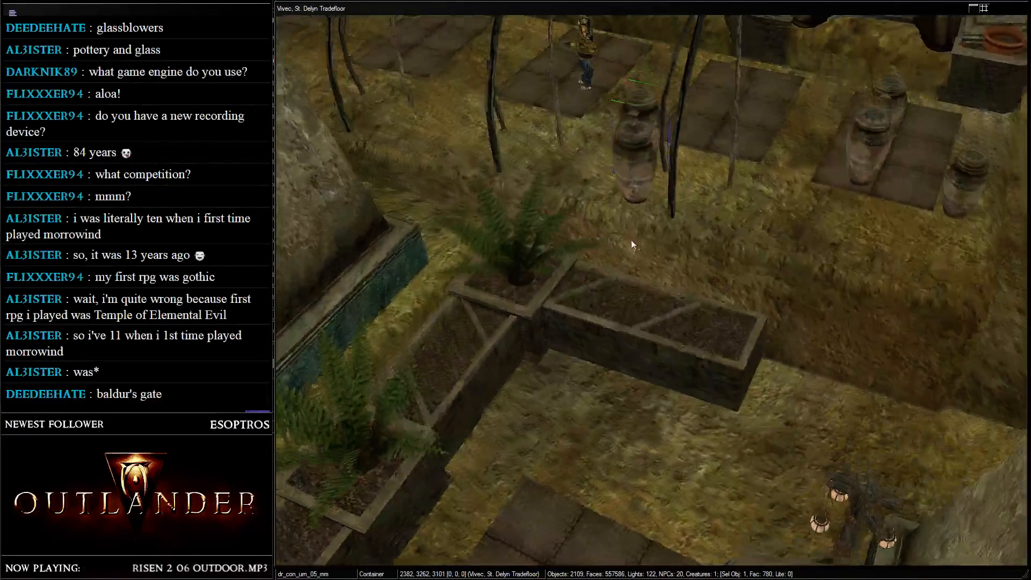
pyautogui.keyDown('ctrl'); pyautogui.click(635, 171); pyautogui.keyUp('ctrl')
pyautogui.moveTo(635, 171); pyautogui.dragTo(761, 179, button='right')
pyautogui.moveTo(637, 152); pyautogui.dragTo(626, 134)
pyautogui.moveTo(626, 134); pyautogui.dragTo(932, 183, button='right')
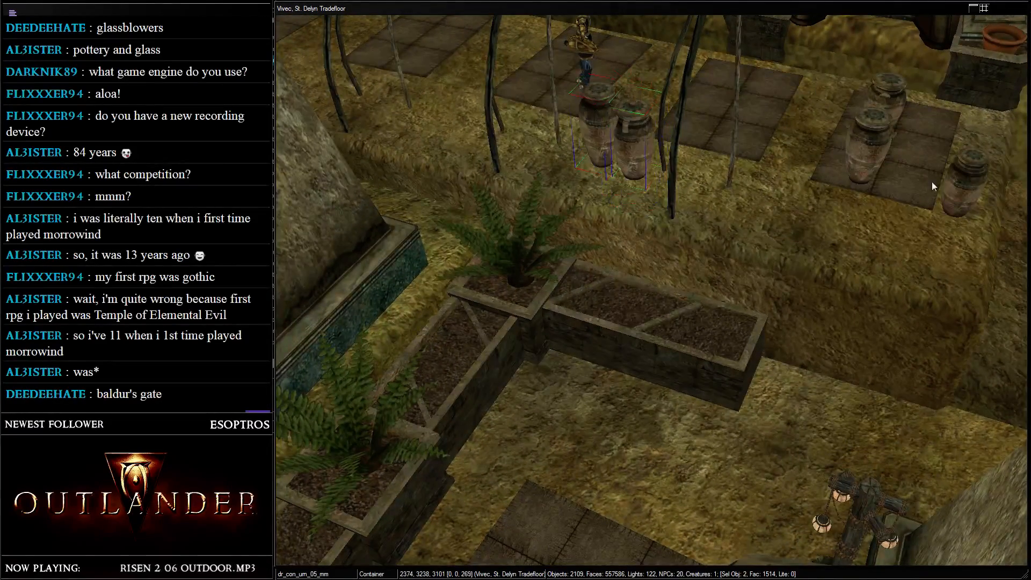
pyautogui.moveTo(624, 133); pyautogui.dragTo(645, 139)
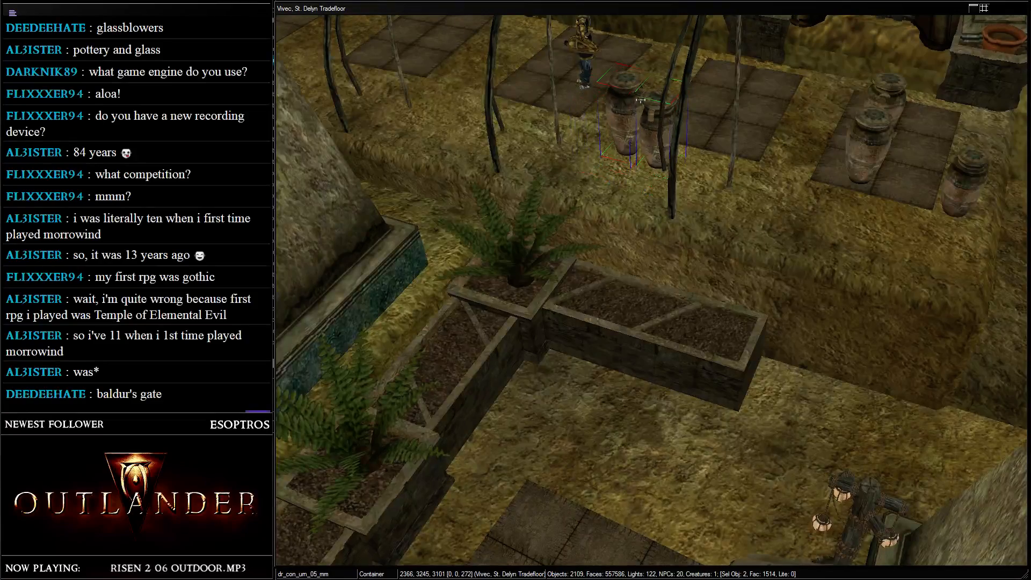
# - Copy the four-piece section of ex_vivec_w_e_01 wall and adjoining towers beside the pools
pyautogui.keyDown('shift'); pyautogui.moveTo(645, 138); pyautogui.dragTo(581, 37, button='middle'); pyautogui.keyUp('shift')
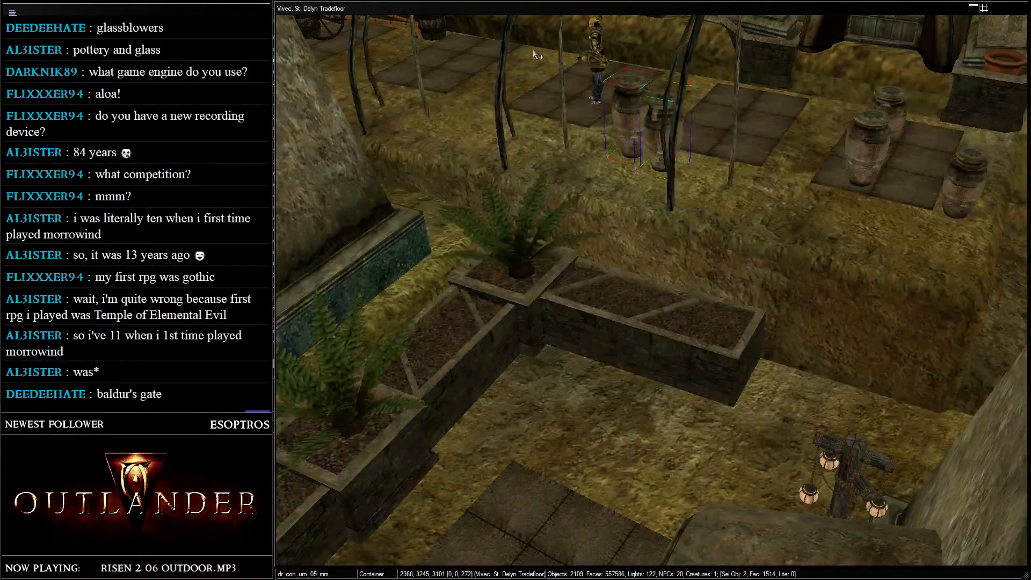
pyautogui.scroll(-8, 543, 124)
pyautogui.moveTo(693, 251); pyautogui.dragTo(690, 42, button='middle')
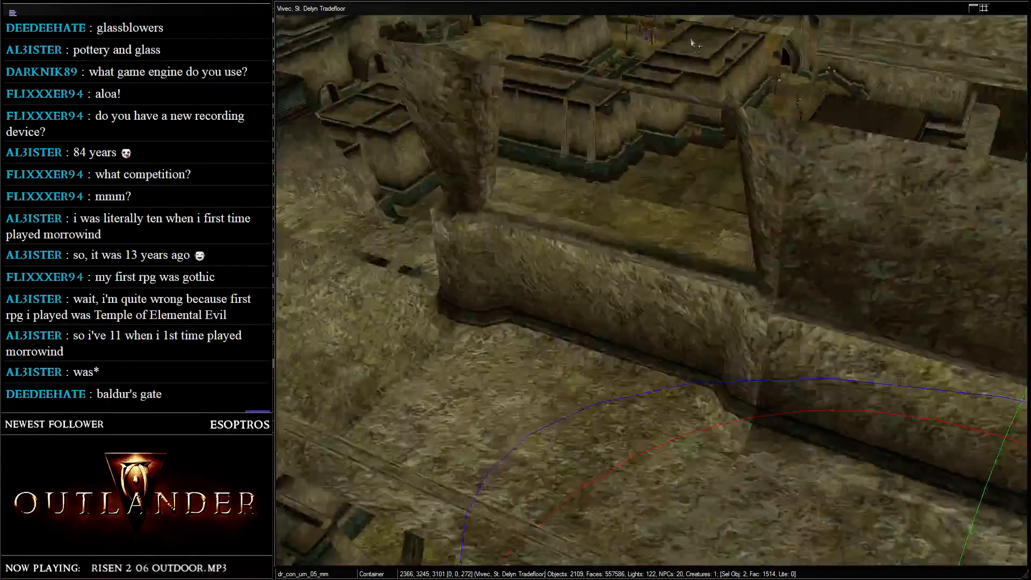
pyautogui.scroll(-3, 642, 163)
pyautogui.keyDown('shift'); pyautogui.moveTo(638, 165); pyautogui.dragTo(578, 229, button='middle'); pyautogui.keyUp('shift')
pyautogui.click(430, 219)
pyautogui.press('t')
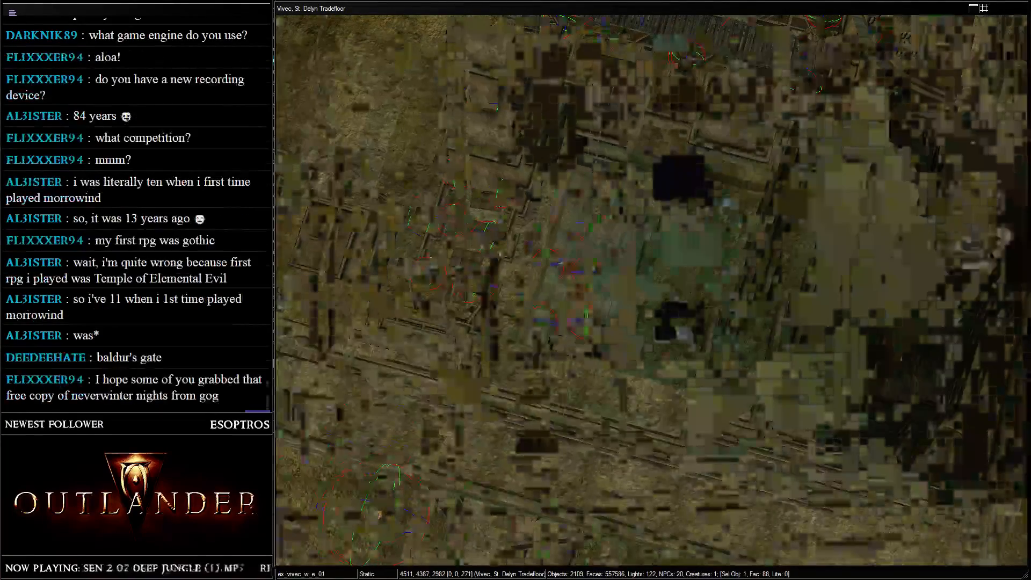
pyautogui.keyDown('ctrl'); pyautogui.click(608, 137); pyautogui.keyUp('ctrl')
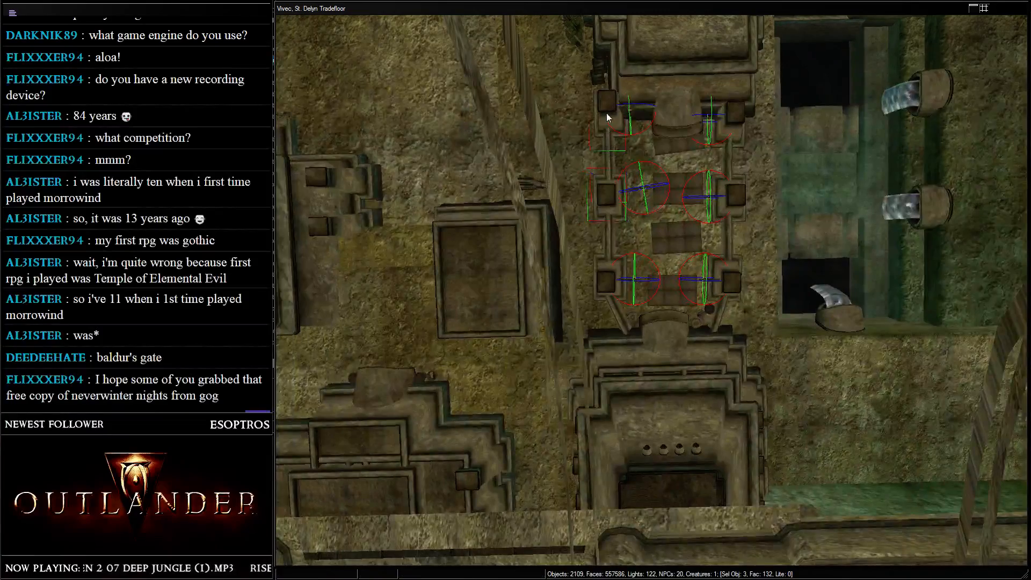
pyautogui.keyDown('ctrl'); pyautogui.click(608, 115); pyautogui.keyUp('ctrl')
# - Paste the copied four-piece wall and tower section beside the practice mats and rotate it parallel to the terrace edge
pyautogui.scroll(-3, 559, 101)
pyautogui.moveTo(559, 101); pyautogui.dragTo(859, 225, button='middle')
pyautogui.moveTo(532, 271); pyautogui.dragTo(545, 257, button='middle')
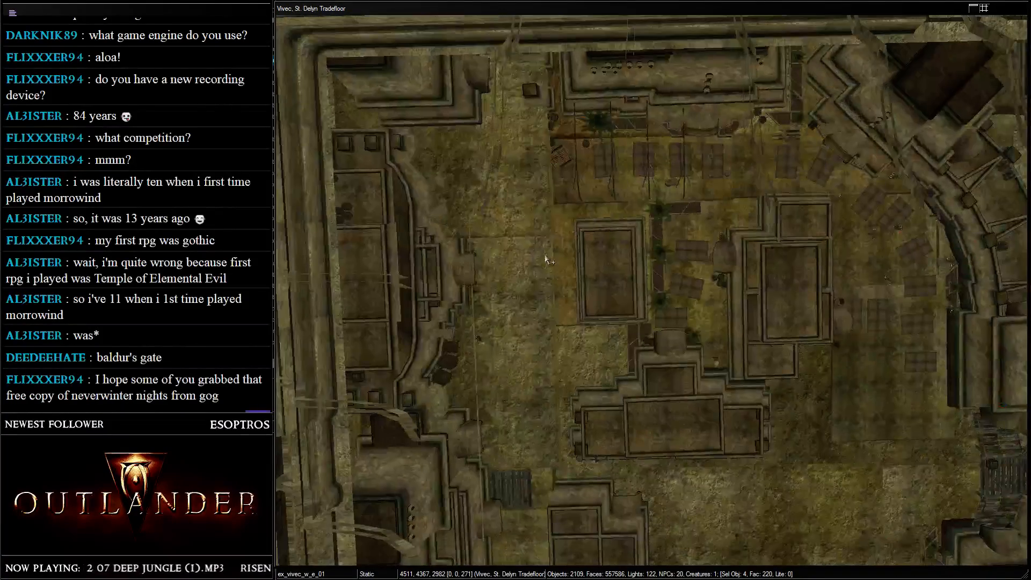
pyautogui.scroll(5, 553, 220)
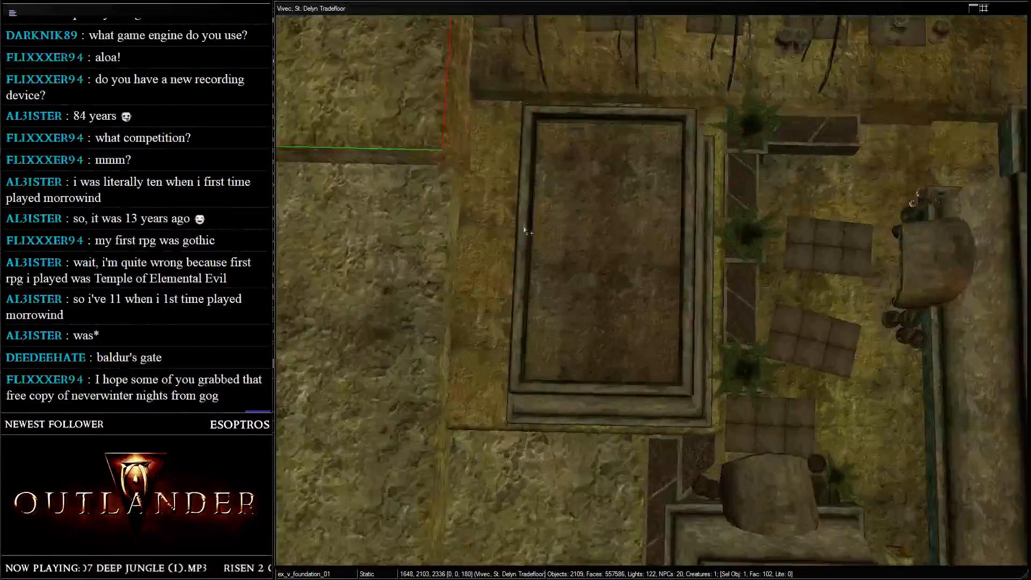
pyautogui.moveTo(525, 230); pyautogui.dragTo(538, 266, button='middle')
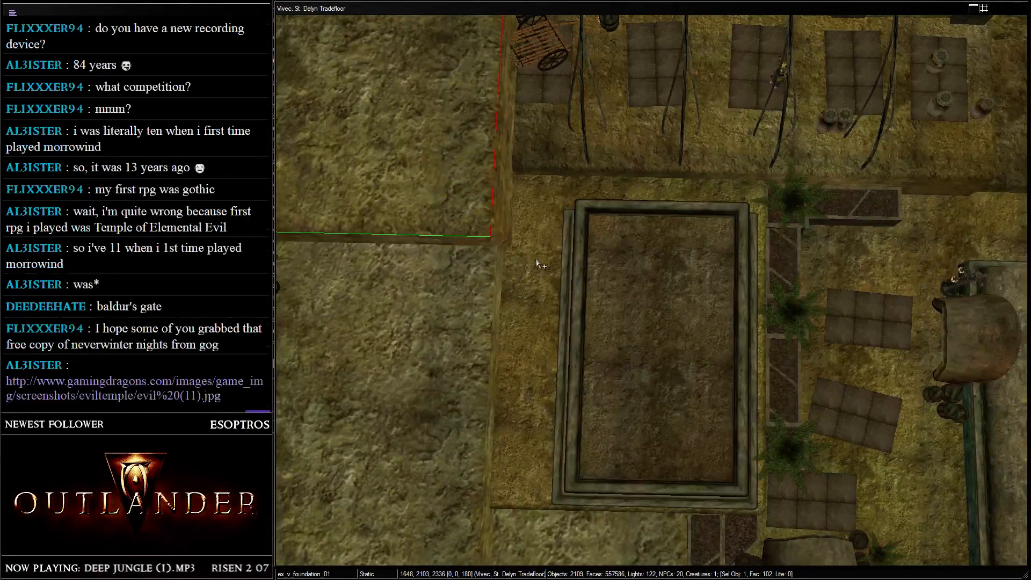
pyautogui.moveTo(542, 260); pyautogui.dragTo(553, 199, button='middle')
pyautogui.click(606, 120)
pyautogui.scroll(5, 607, 124)
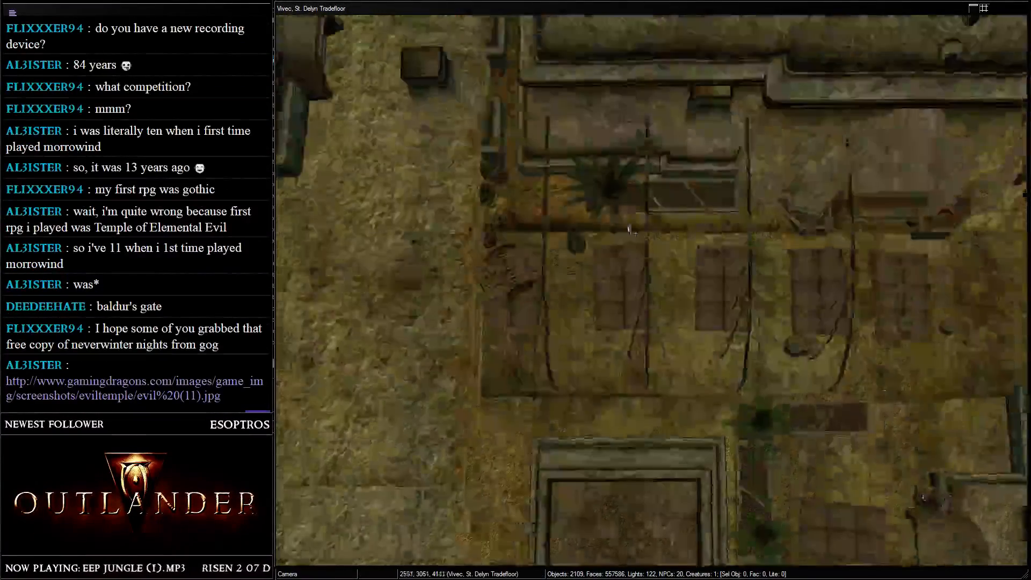
pyautogui.scroll(-1, 616, 173)
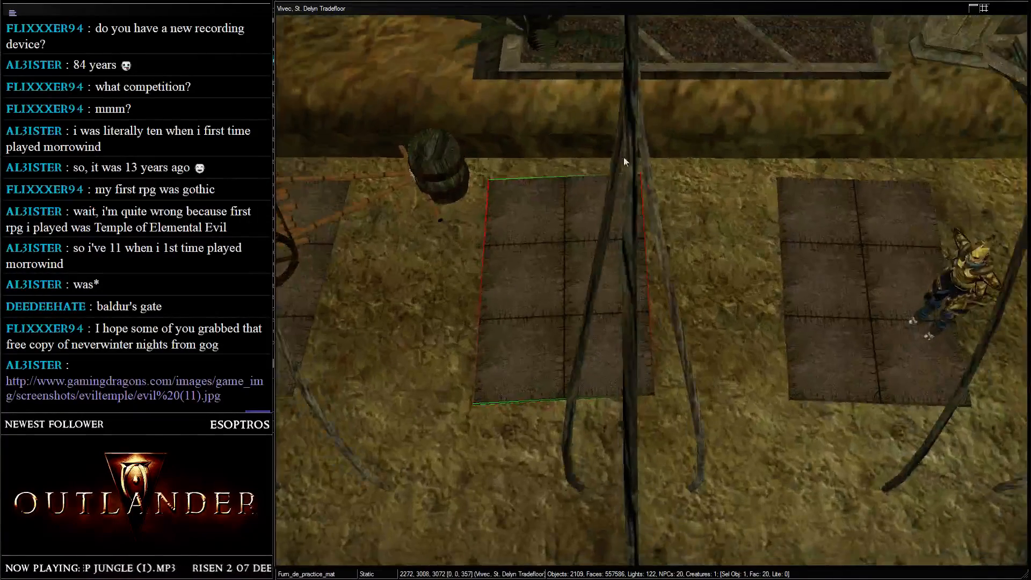
pyautogui.hotkey('ctrl', 'v')
pyautogui.scroll(-3, 698, 238)
pyautogui.moveTo(709, 250); pyautogui.dragTo(538, 327, button='right')
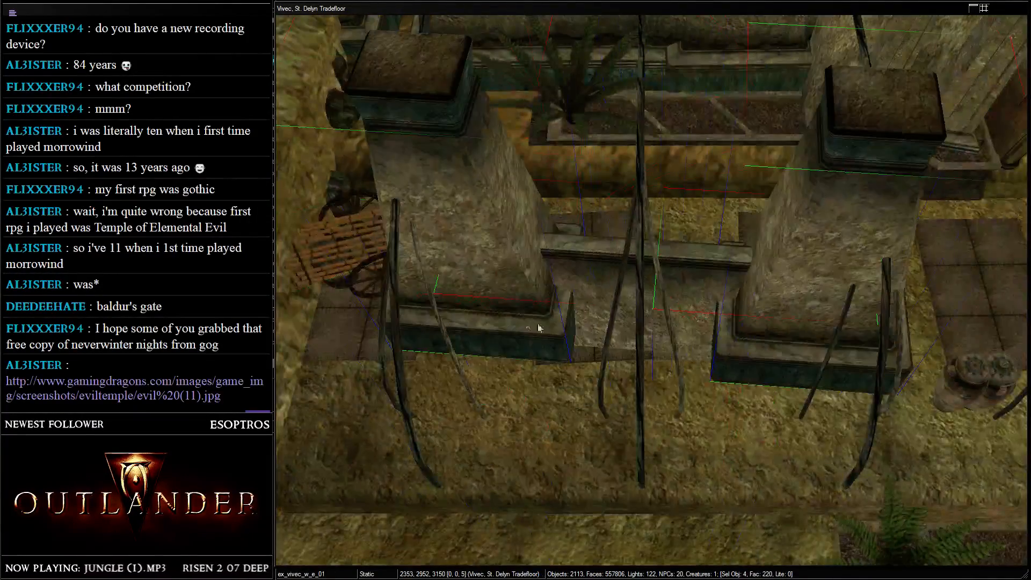
# - Move the pasted wall and tower section down onto the terrace edge, between the mats and the large block
pyautogui.scroll(2, 539, 327)
pyautogui.moveTo(538, 327); pyautogui.dragTo(635, 134, button='middle')
pyautogui.moveTo(635, 134); pyautogui.dragTo(463, 360)
pyautogui.keyDown('shift'); pyautogui.moveTo(463, 359); pyautogui.dragTo(609, 233, button='middle'); pyautogui.keyUp('shift')
pyautogui.moveTo(610, 233); pyautogui.dragTo(549, 217, button='right')
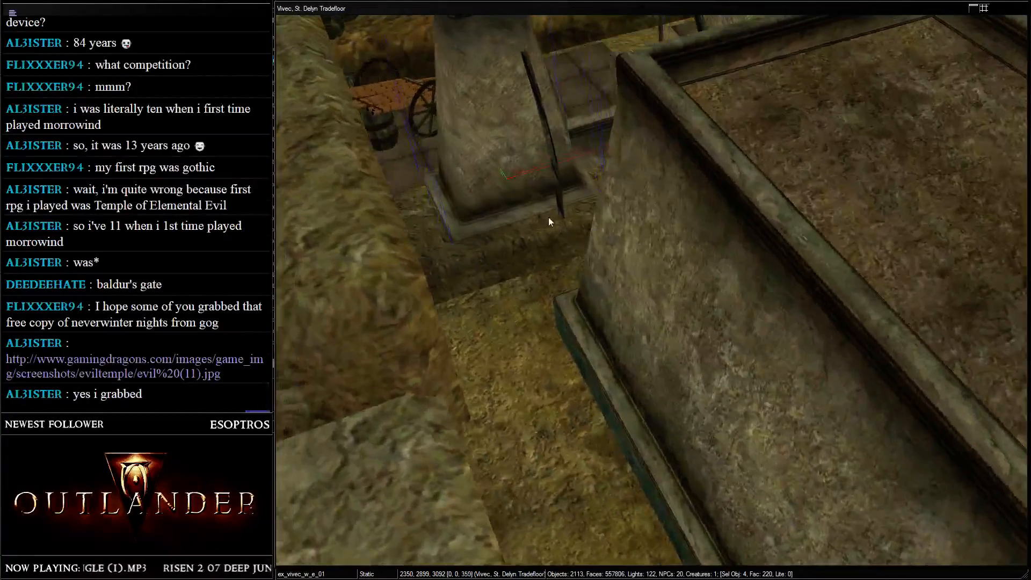
pyautogui.moveTo(472, 152); pyautogui.dragTo(419, 195)
pyautogui.keyDown('shift'); pyautogui.moveTo(563, 139); pyautogui.dragTo(620, 180, button='middle'); pyautogui.keyUp('shift')
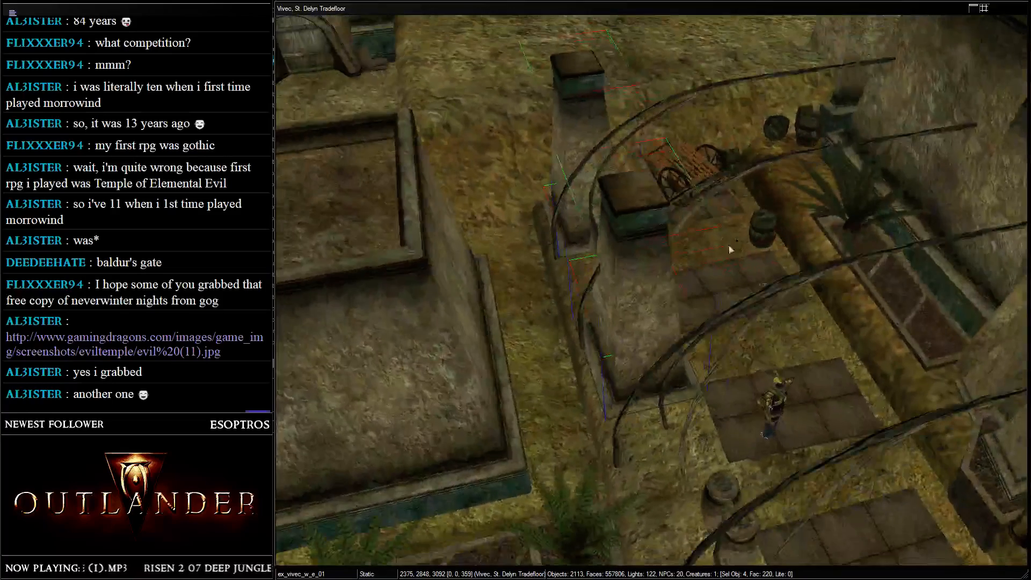
# - Lower the two ex_vivec_w_e_01 towers until only their tops stand above the connecting wall
pyautogui.click(620, 180)
pyautogui.moveTo(629, 226); pyautogui.dragTo(628, 327)
pyautogui.keyDown('shift'); pyautogui.moveTo(628, 327); pyautogui.dragTo(578, 321, button='middle'); pyautogui.keyUp('shift')
pyautogui.scroll(3, 577, 321)
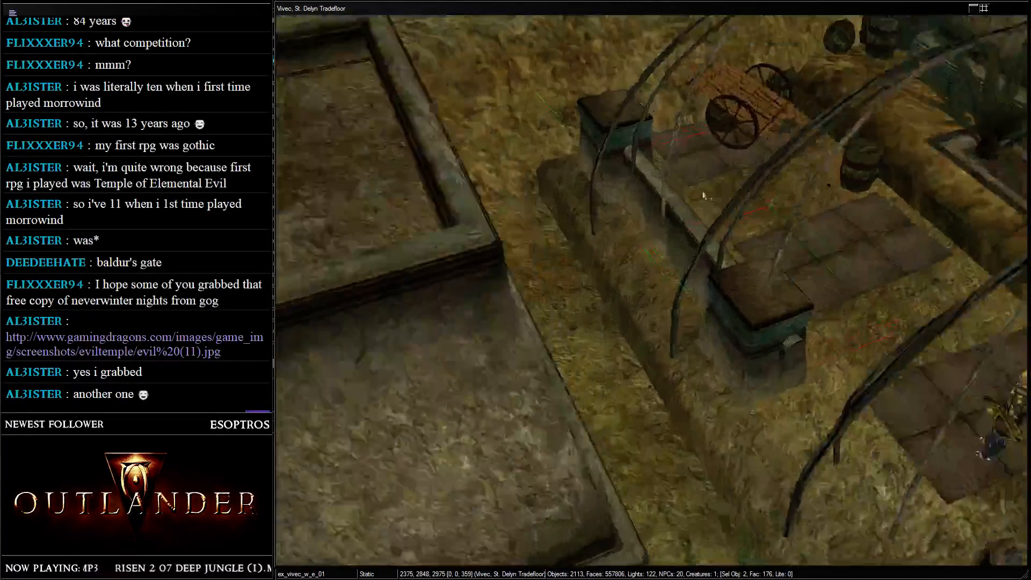
# - Select both connecting wall pieces along with the two towers and shift the whole section closer to the terrace edge
pyautogui.keyDown('shift'); pyautogui.moveTo(704, 198); pyautogui.dragTo(629, 215, button='middle'); pyautogui.keyUp('shift')
pyautogui.keyDown('ctrl'); pyautogui.click(629, 215); pyautogui.keyUp('ctrl')
pyautogui.keyDown('ctrl'); pyautogui.click(678, 301); pyautogui.keyUp('ctrl')
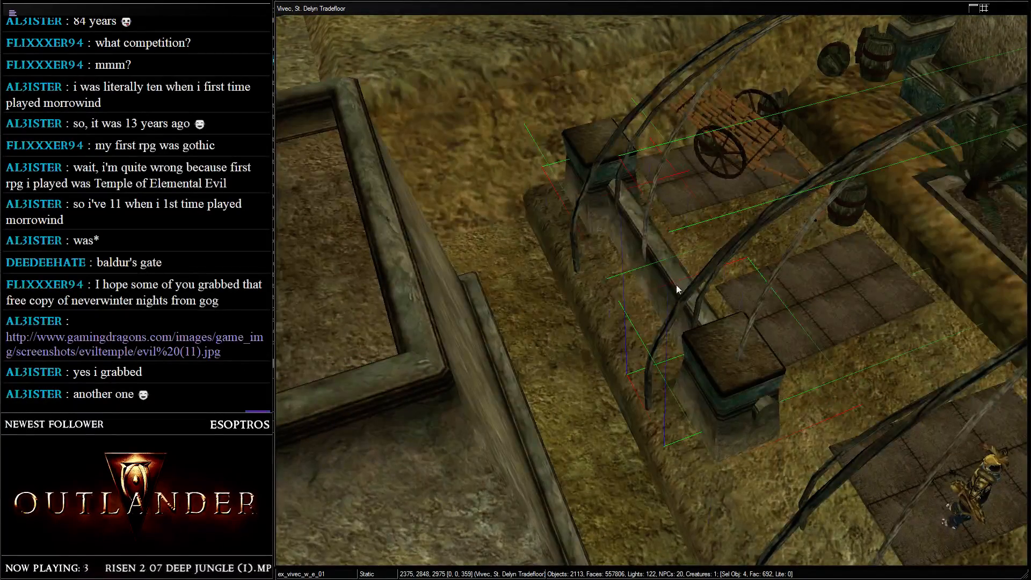
pyautogui.keyDown('ctrl'); pyautogui.click(681, 295); pyautogui.keyUp('ctrl')
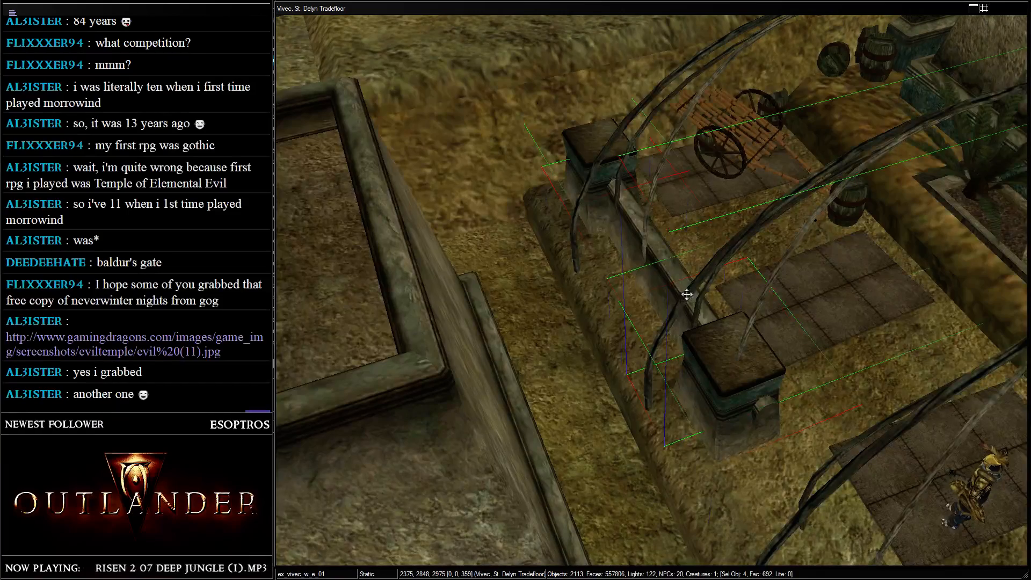
pyautogui.keyDown('ctrl'); pyautogui.click(684, 273); pyautogui.keyUp('ctrl')
pyautogui.keyDown('ctrl'); pyautogui.click(694, 282); pyautogui.keyUp('ctrl')
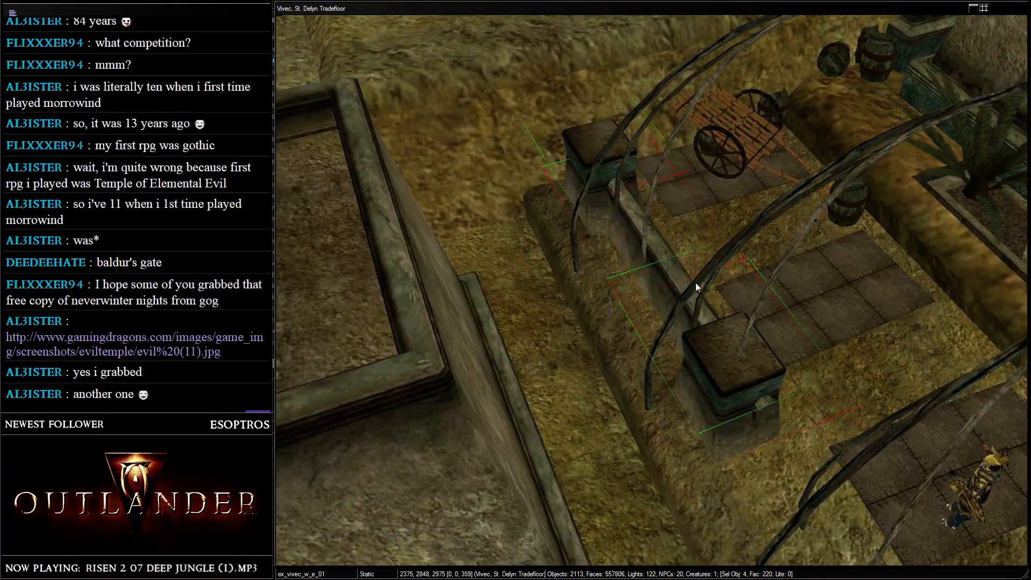
pyautogui.moveTo(725, 346); pyautogui.dragTo(714, 368)
# - Seat the two towers slightly lower against the wall ends and square the whole section with the terrace edge
pyautogui.moveTo(714, 368); pyautogui.dragTo(584, 144, button='middle')
pyautogui.click(551, 177)
pyautogui.moveTo(530, 188); pyautogui.dragTo(546, 207)
pyautogui.keyDown('shift'); pyautogui.moveTo(546, 207); pyautogui.dragTo(618, 236, button='middle'); pyautogui.keyUp('shift')
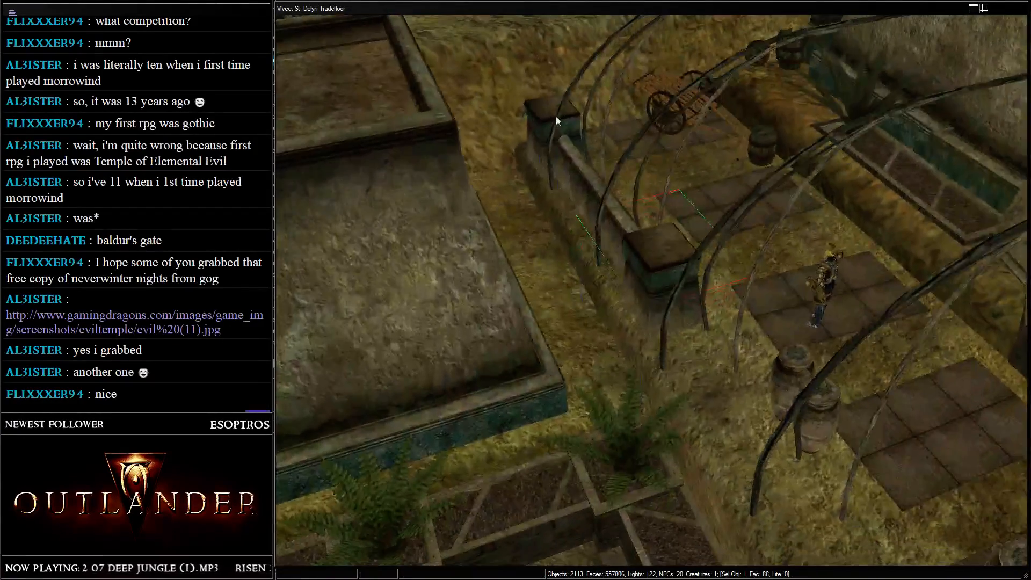
pyautogui.keyDown('ctrl'); pyautogui.click(562, 120); pyautogui.keyUp('ctrl')
pyautogui.click(577, 120)
pyautogui.moveTo(658, 240); pyautogui.dragTo(655, 251)
pyautogui.keyDown('shift'); pyautogui.moveTo(548, 229); pyautogui.dragTo(660, 180, button='middle'); pyautogui.keyUp('shift')
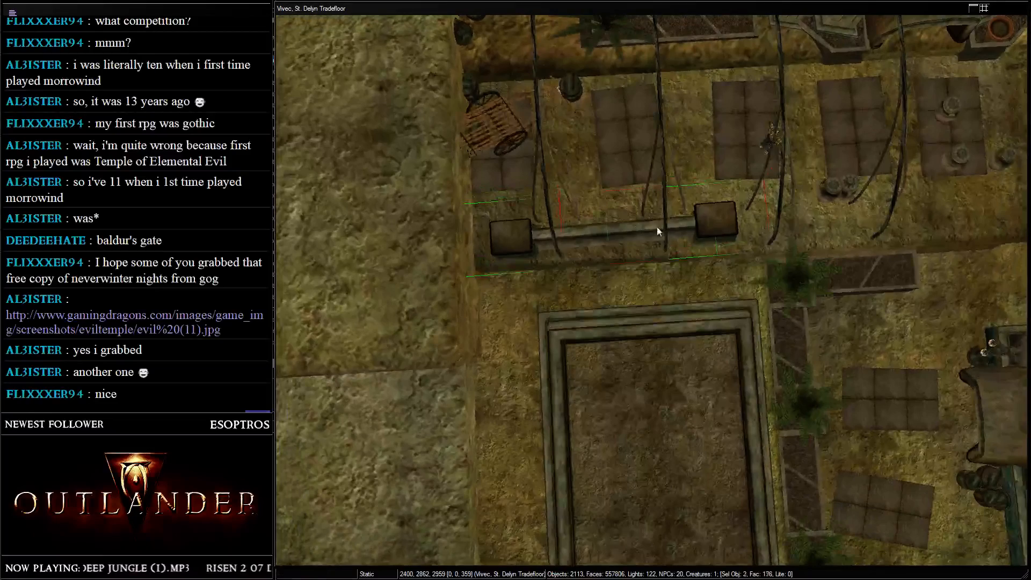
pyautogui.keyDown('ctrl'); pyautogui.click(683, 245); pyautogui.keyUp('ctrl')
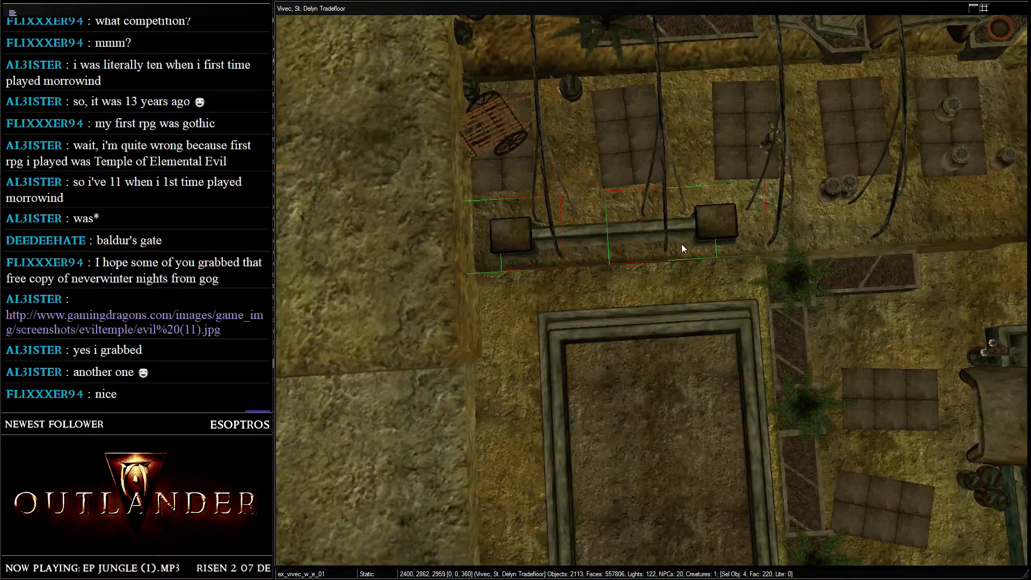
pyautogui.scroll(-3, 682, 248)
# - Duplicate the two ex_vivec_w_01 wall pieces and line the copies up beyond the second tower to extend the low wall
pyautogui.click(639, 219)
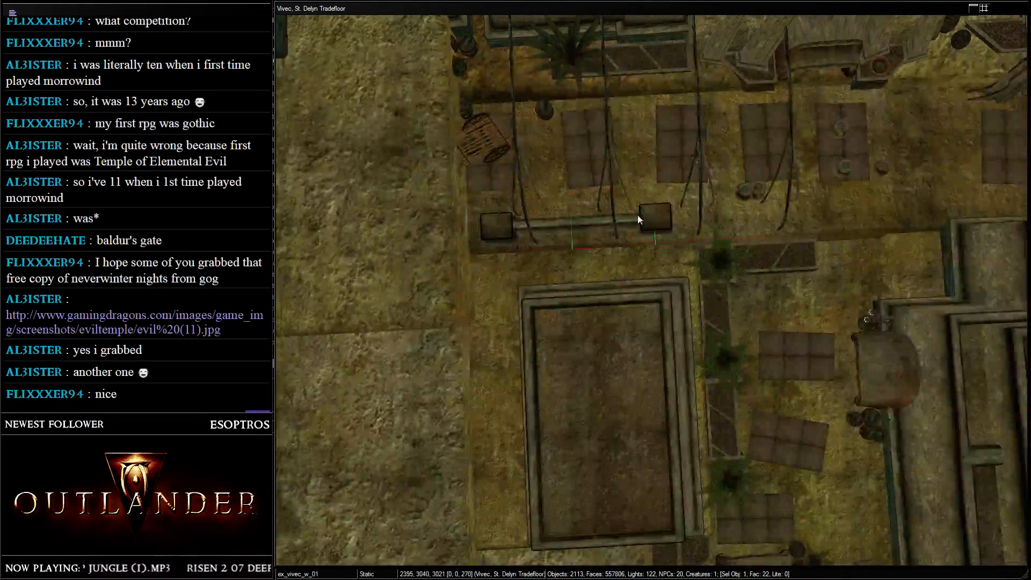
pyautogui.keyDown('ctrl'); pyautogui.click(566, 221); pyautogui.keyUp('ctrl')
pyautogui.hotkey('ctrl', 'd')
pyautogui.moveTo(566, 221); pyautogui.dragTo(698, 213)
pyautogui.scroll(5, 697, 214)
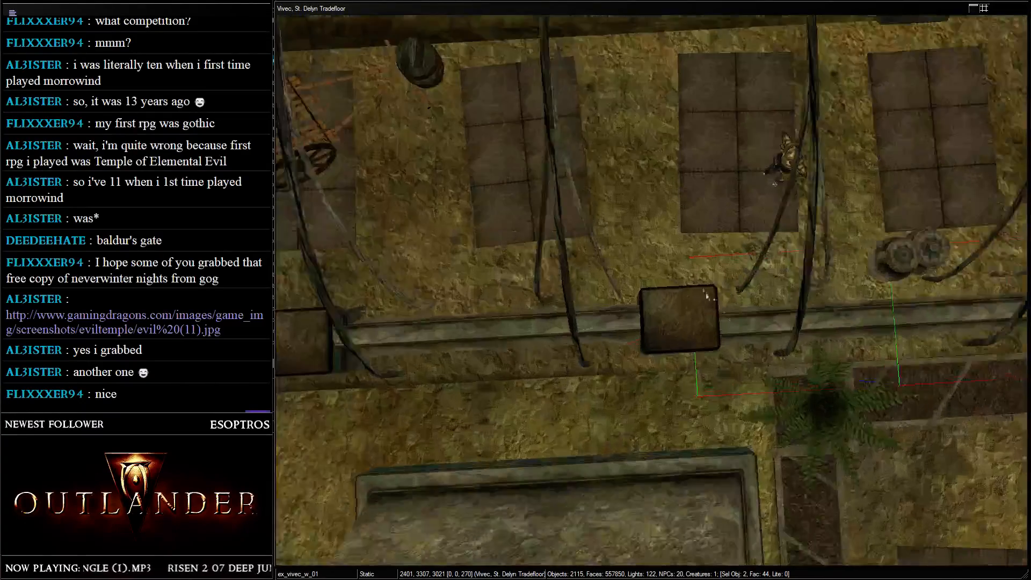
pyautogui.scroll(2, 719, 310)
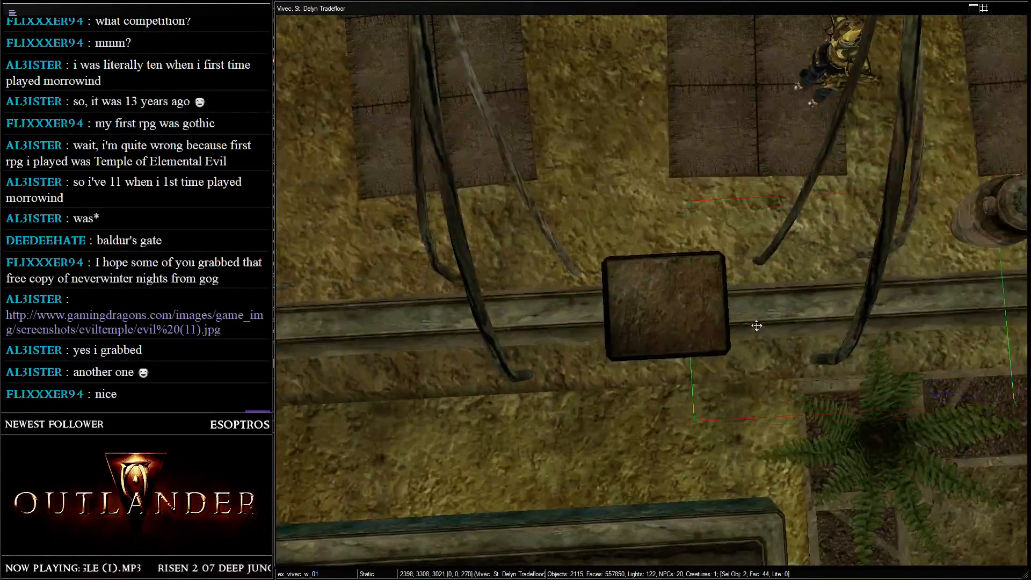
pyautogui.scroll(-4, 698, 296)
pyautogui.scroll(2, 601, 249)
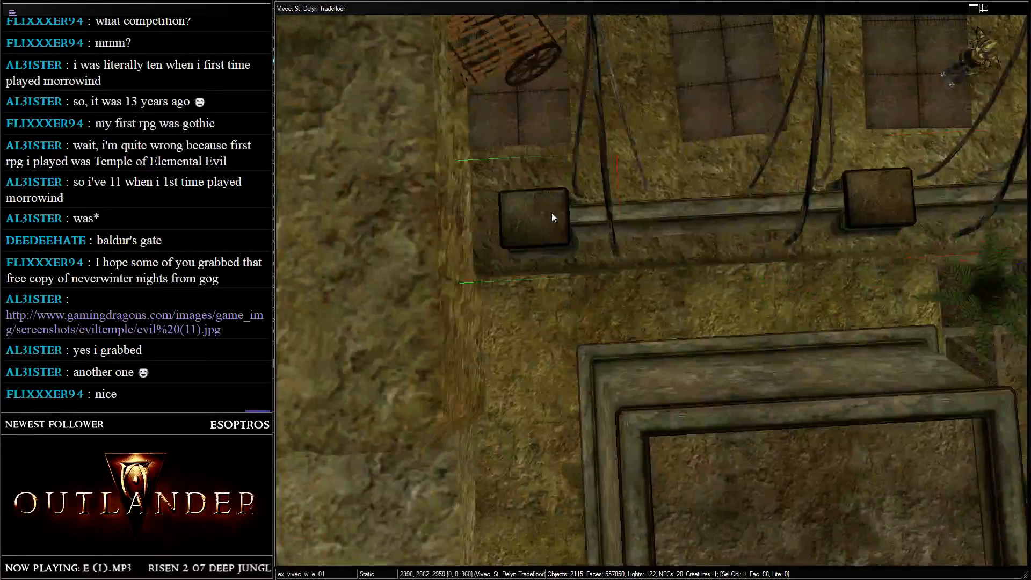
# - Duplicate the end tower near the cart and place the copy at the far end of the extended wall
pyautogui.hotkey('ctrl', 'd')
pyautogui.moveTo(534, 226); pyautogui.dragTo(774, 284)
pyautogui.scroll(-3, 687, 271)
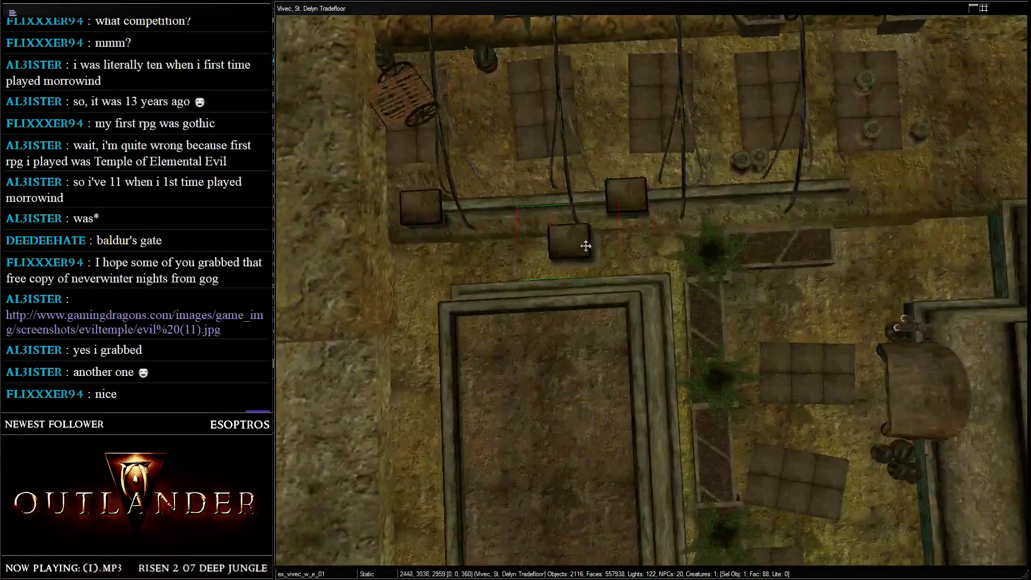
pyautogui.moveTo(585, 246); pyautogui.dragTo(852, 194)
pyautogui.scroll(3, 838, 193)
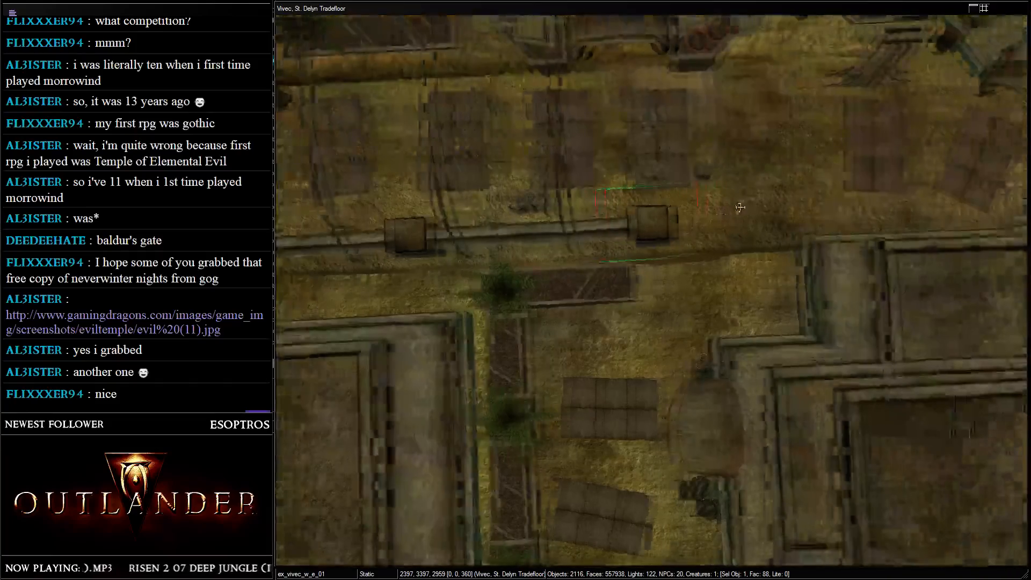
pyautogui.moveTo(740, 207); pyautogui.dragTo(613, 216, button='middle')
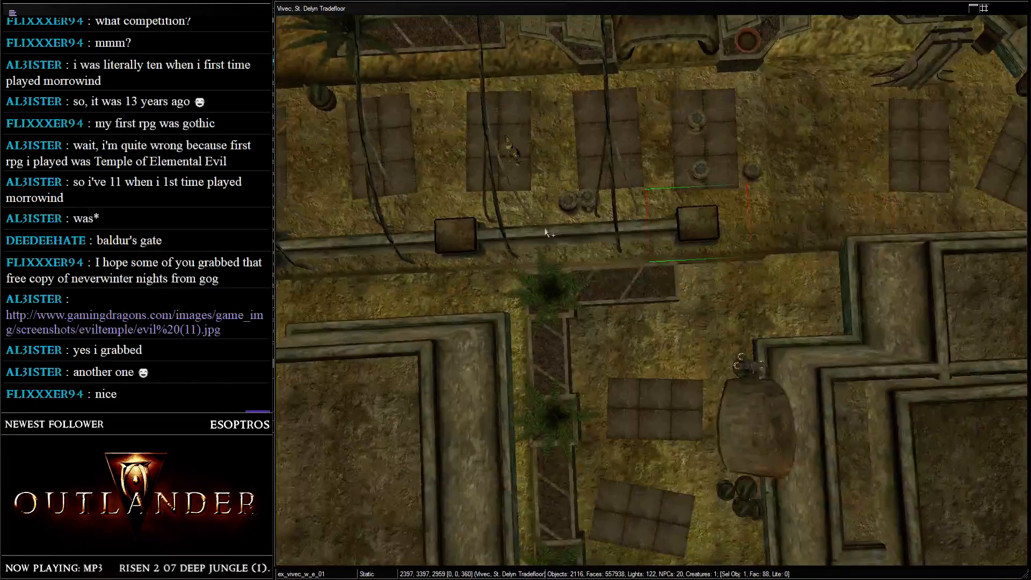
pyautogui.moveTo(545, 232); pyautogui.dragTo(640, 137, button='middle')
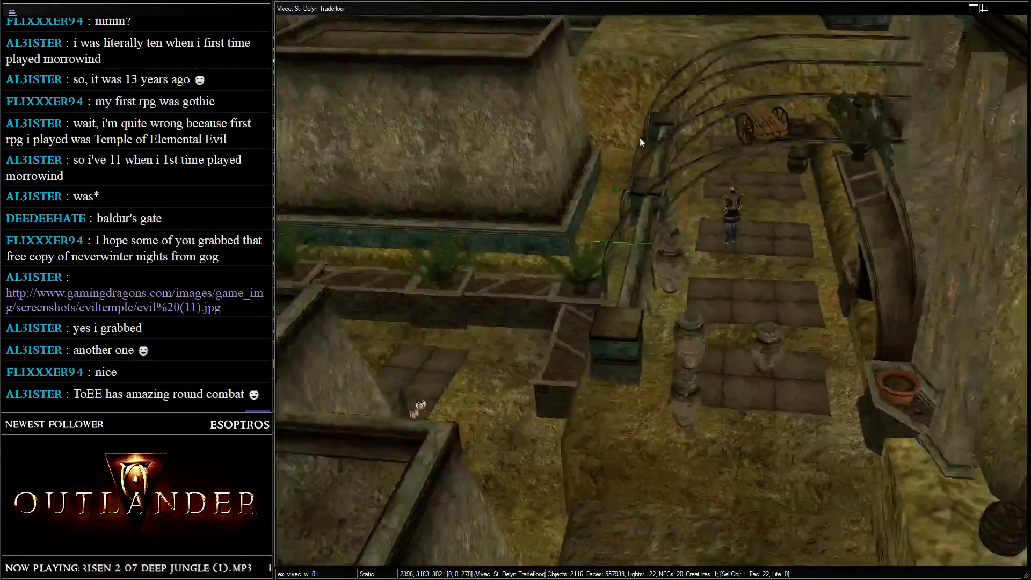
# - Move the pair of urns standing against the new wall along the mats to the corner tower near the cart
pyautogui.click(684, 253)
pyautogui.moveTo(673, 258); pyautogui.dragTo(693, 55)
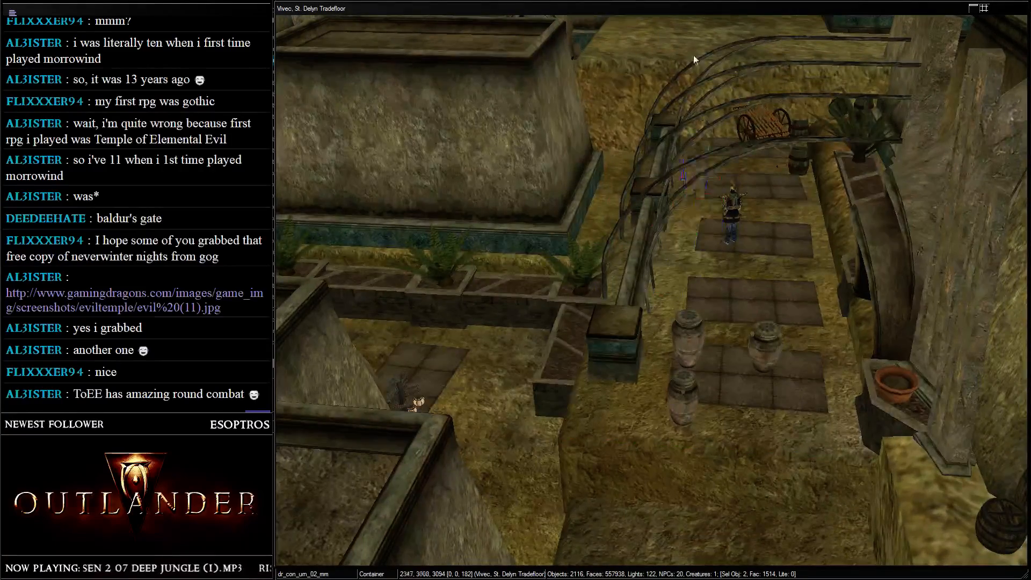
pyautogui.keyDown('shift'); pyautogui.moveTo(693, 56); pyautogui.dragTo(675, 272, button='middle'); pyautogui.keyUp('shift')
pyautogui.scroll(3, 678, 273)
pyautogui.moveTo(689, 274); pyautogui.dragTo(731, 187)
pyautogui.keyDown('shift'); pyautogui.moveTo(709, 207); pyautogui.dragTo(579, 249, button='middle'); pyautogui.keyUp('shift')
pyautogui.moveTo(580, 249); pyautogui.dragTo(725, 135)
# - Reposition the dr_con_urn_01_mm urn off the end practice mat, farther along the low wall
pyautogui.moveTo(725, 135); pyautogui.dragTo(634, 266, button='middle')
pyautogui.scroll(-2, 633, 266)
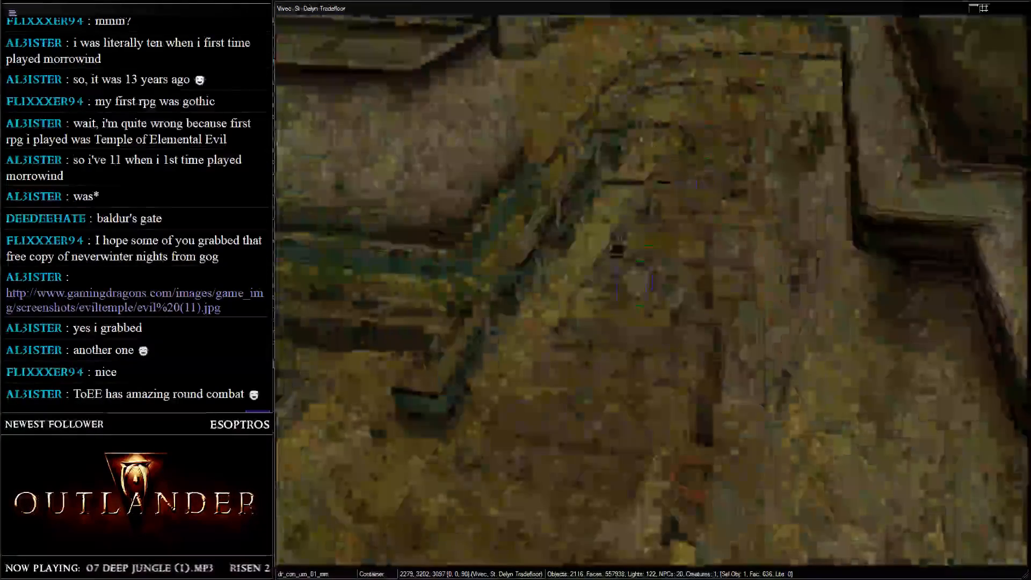
pyautogui.moveTo(659, 183); pyautogui.dragTo(659, 155)
pyautogui.keyDown('shift'); pyautogui.moveTo(659, 156); pyautogui.dragTo(660, 294, button='middle'); pyautogui.keyUp('shift')
pyautogui.press('d')
# - Move the dr_con_urn_03_mm urn from the end mat into the planter with the spiky plant
pyautogui.click(669, 326)
pyautogui.moveTo(625, 262); pyautogui.dragTo(622, 81)
pyautogui.keyDown('shift'); pyautogui.moveTo(623, 81); pyautogui.dragTo(670, 109, button='middle'); pyautogui.keyUp('shift')
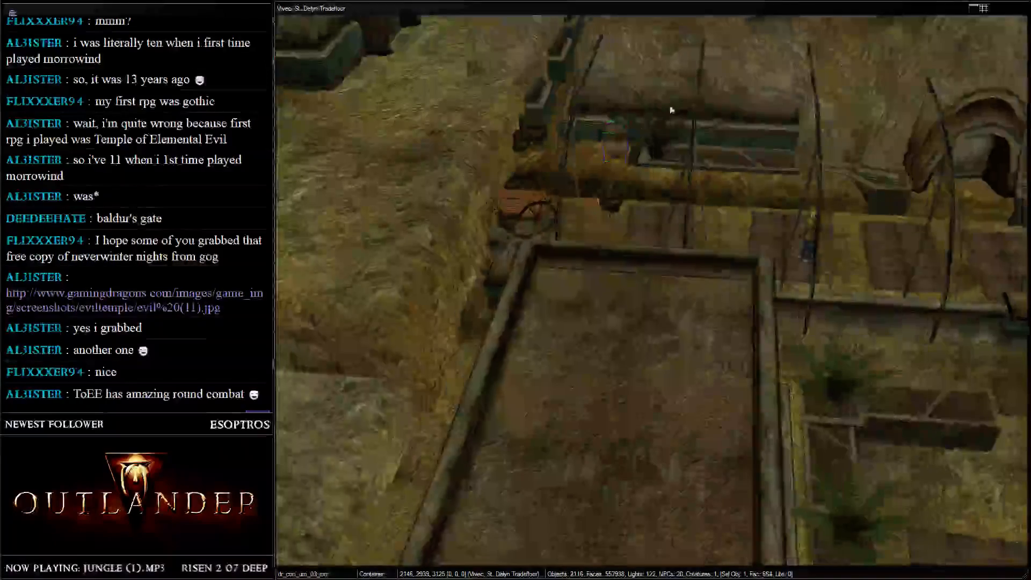
pyautogui.moveTo(619, 136); pyautogui.dragTo(672, 134)
pyautogui.moveTo(613, 156); pyautogui.dragTo(757, 152)
# - Tilt the urn in the planter to a rotation of about 335, 38, 0 and slide it beside the spiky plant
pyautogui.moveTo(809, 207); pyautogui.dragTo(805, 222, button='right')
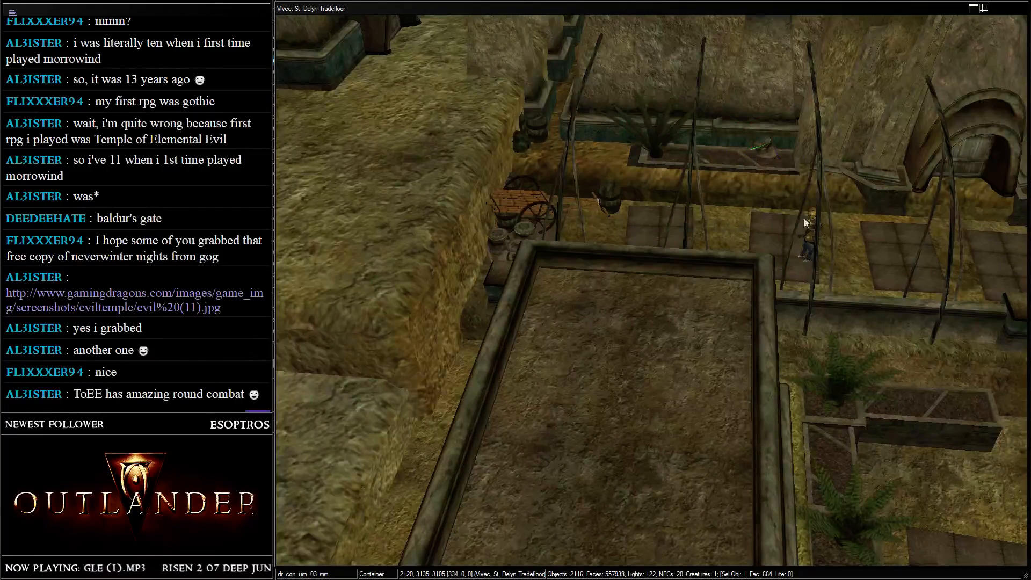
pyautogui.moveTo(603, 295); pyautogui.dragTo(775, 186, button='right')
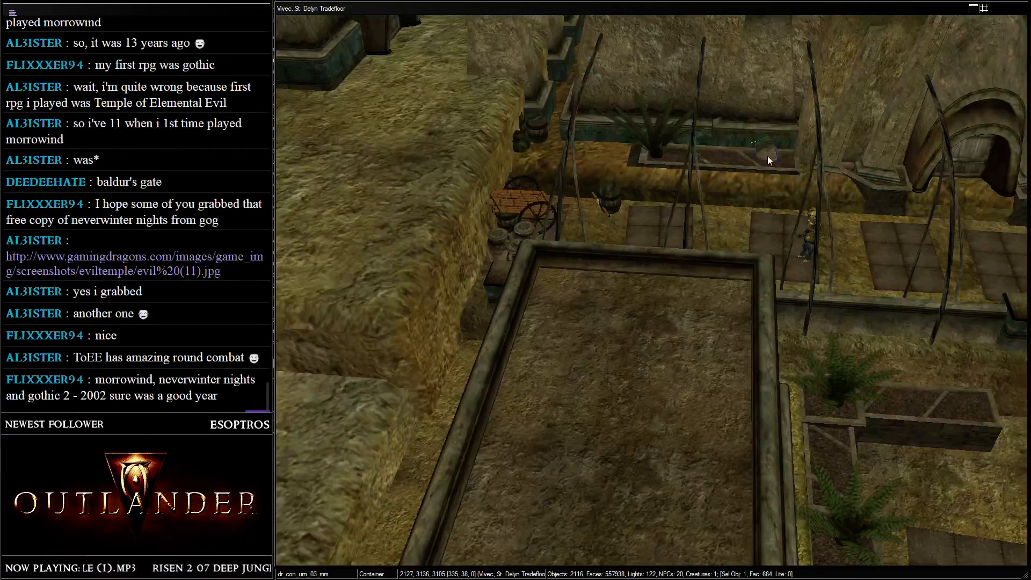
pyautogui.moveTo(770, 158); pyautogui.dragTo(772, 157)
pyautogui.keyDown('shift'); pyautogui.moveTo(772, 157); pyautogui.dragTo(799, 136, button='middle'); pyautogui.keyUp('shift')
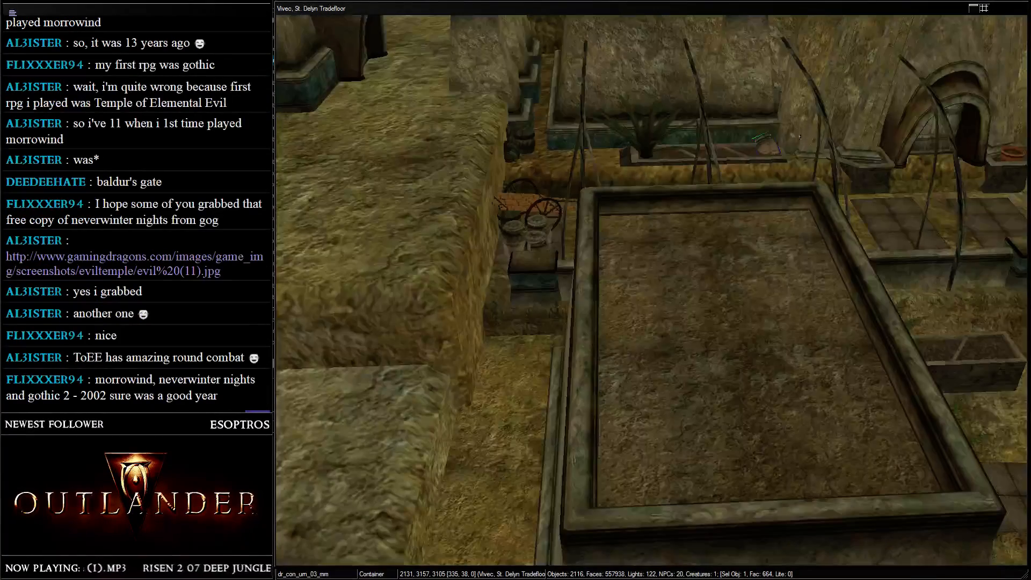
pyautogui.moveTo(771, 141); pyautogui.dragTo(707, 160)
pyautogui.keyDown('shift'); pyautogui.moveTo(688, 156); pyautogui.dragTo(669, 248, button='middle'); pyautogui.keyUp('shift')
# - Move the remaining dr_con_urn_04_mm urn from the mats to beside the barrels past the arched doorway, and save the plugin
pyautogui.moveTo(854, 286); pyautogui.dragTo(748, 243, button='middle')
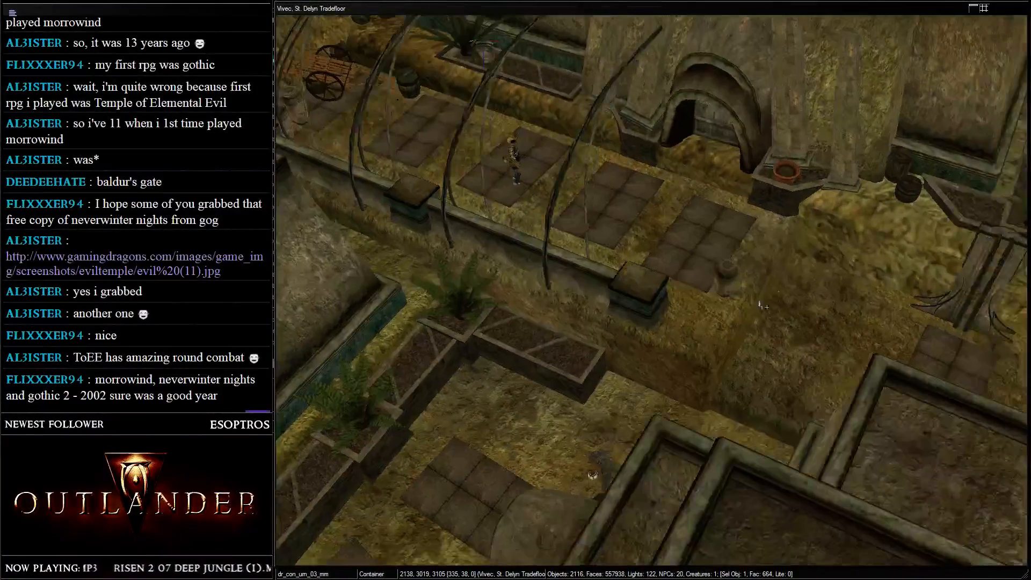
pyautogui.click(727, 279)
pyautogui.moveTo(727, 279); pyautogui.dragTo(888, 176)
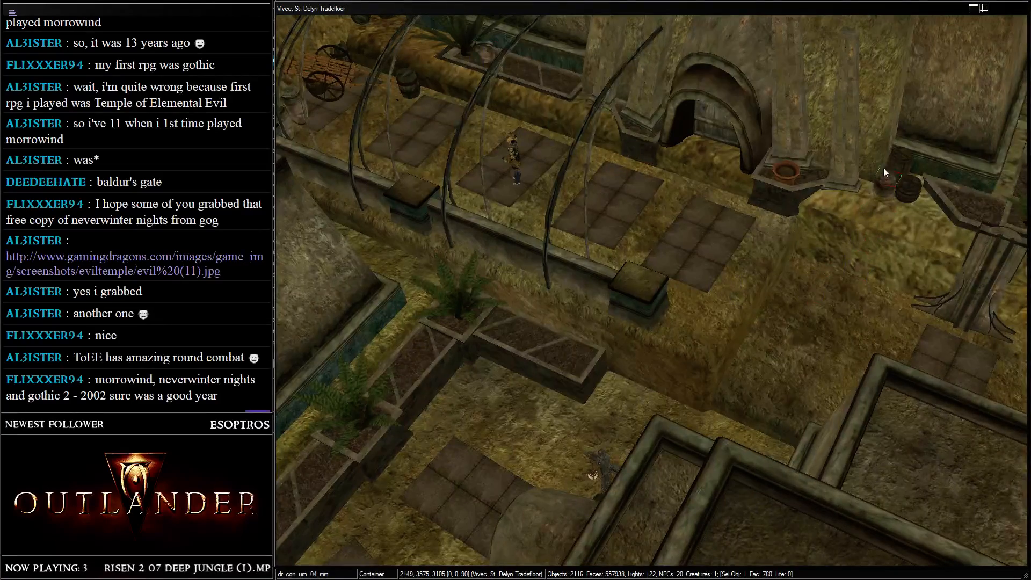
pyautogui.scroll(-3, 779, 180)
pyautogui.scroll(5, 678, 192)
pyautogui.moveTo(678, 192); pyautogui.dragTo(562, 297, button='middle')
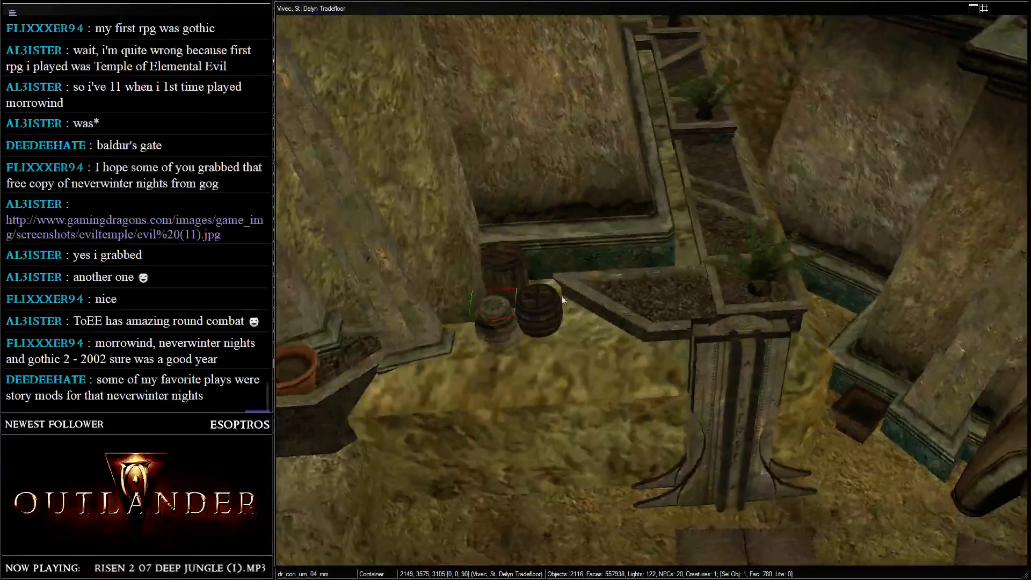
pyautogui.moveTo(494, 314); pyautogui.dragTo(451, 238)
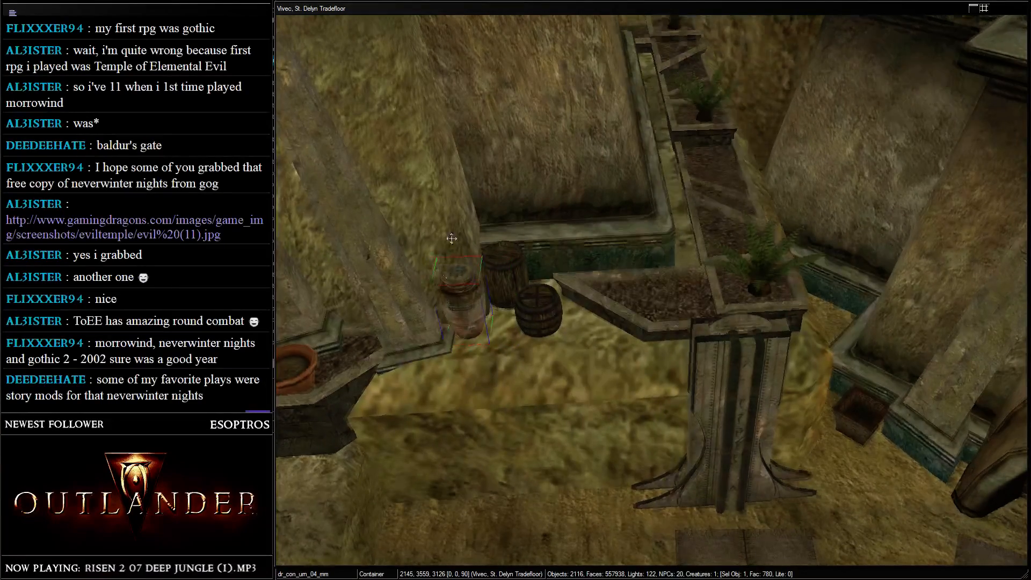
pyautogui.keyDown('shift'); pyautogui.moveTo(451, 238); pyautogui.dragTo(448, 148, button='middle'); pyautogui.keyUp('shift')
pyautogui.hotkey('ctrl', 's')
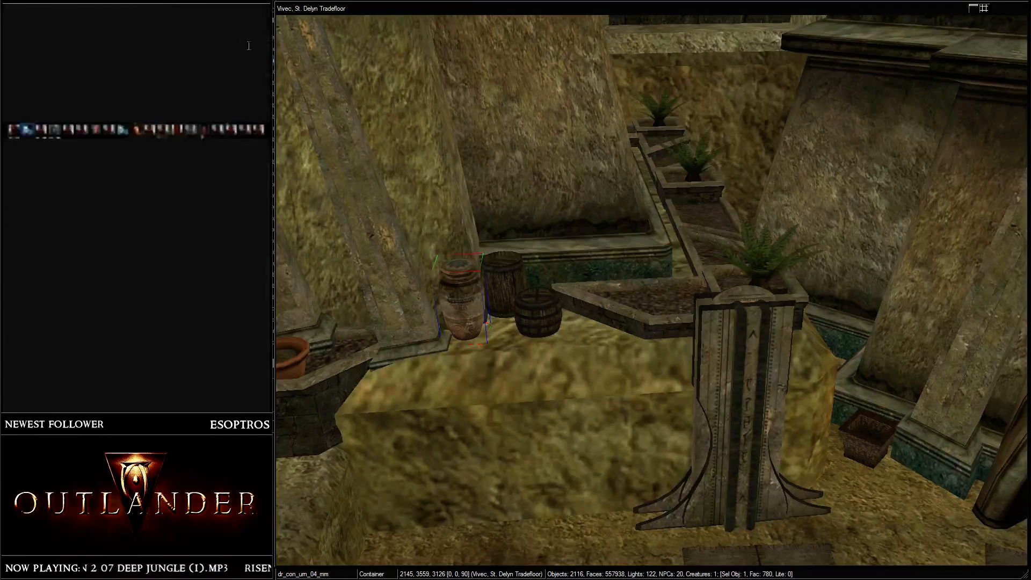
pyautogui.moveTo(248, 46); pyautogui.dragTo(459, 60)
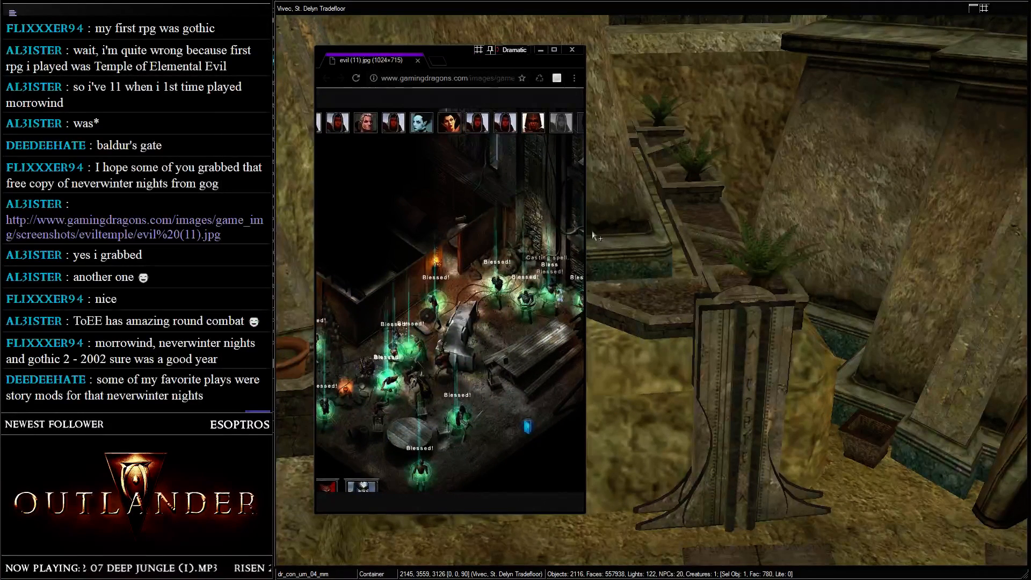
# - Enlarge the game screenshot open in the browser to view it, and close it to return to the cell
pyautogui.moveTo(586, 230); pyautogui.dragTo(1027, 225)
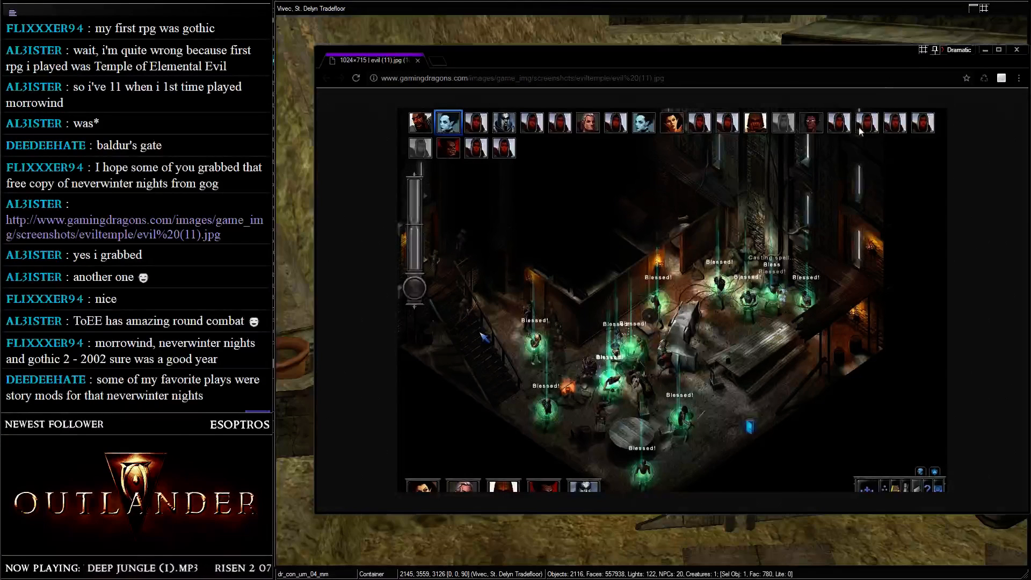
pyautogui.press('super+Up')
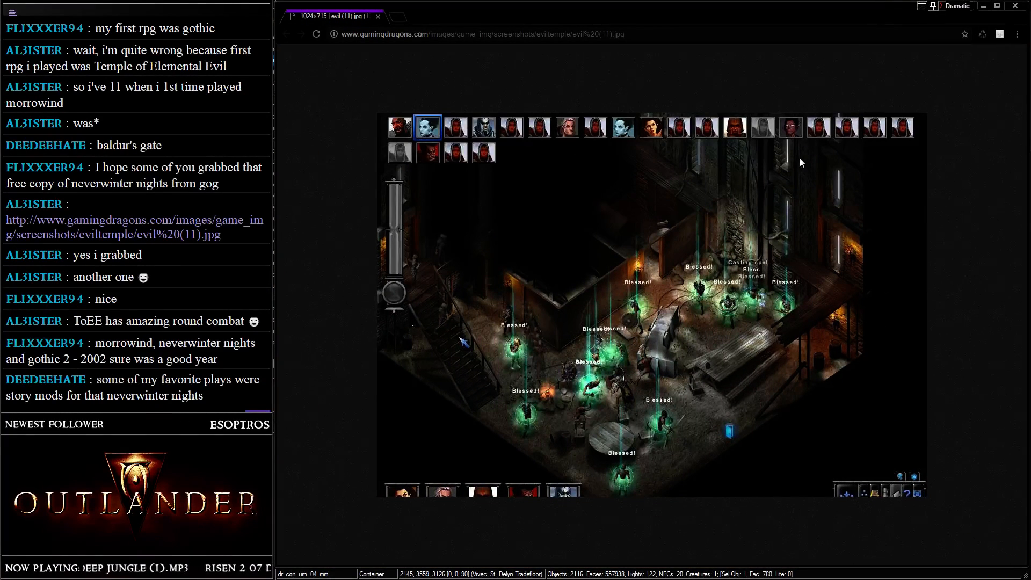
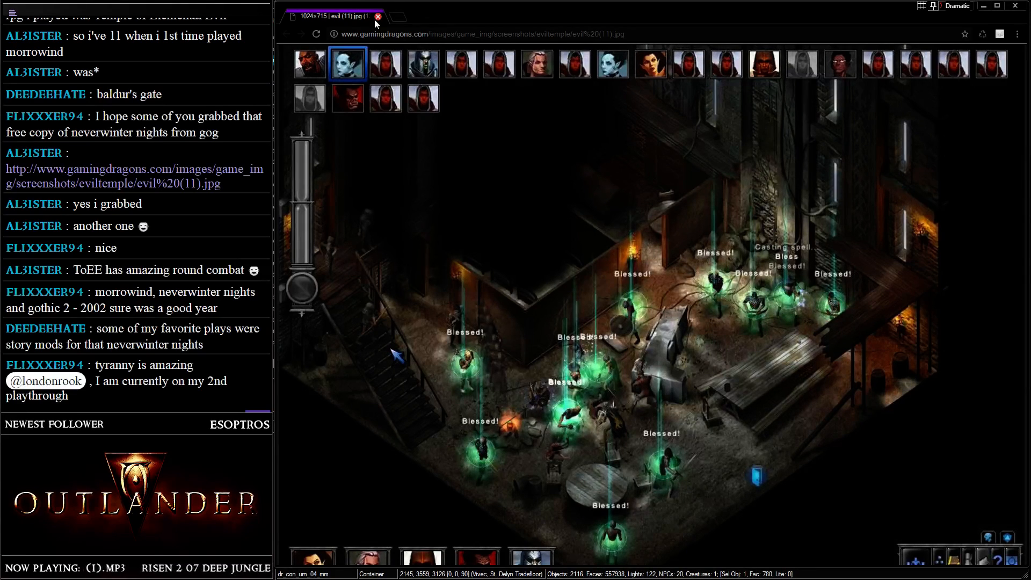
pyautogui.click(377, 17)
pyautogui.press('d')
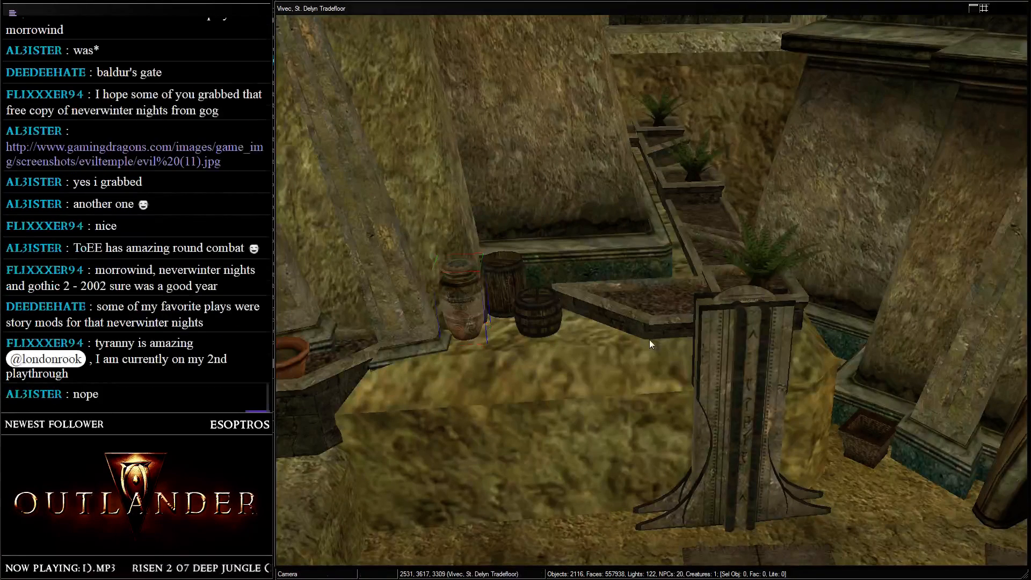
# - Save the plugin while checking the planters and practice mats from above
pyautogui.click(649, 312)
pyautogui.scroll(-2, 629, 298)
pyautogui.scroll(-3, 630, 298)
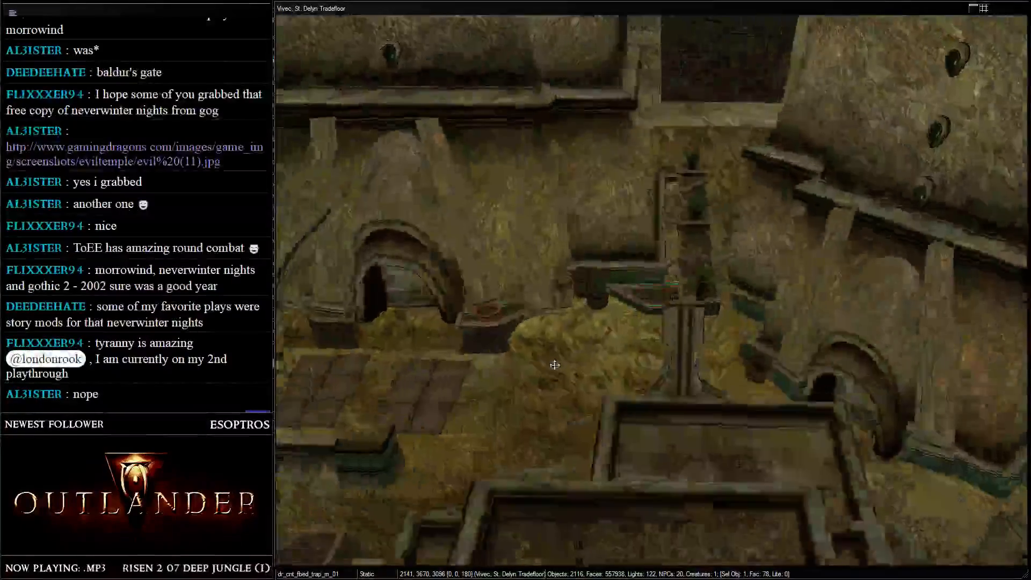
pyautogui.hotkey('ctrl', 's')
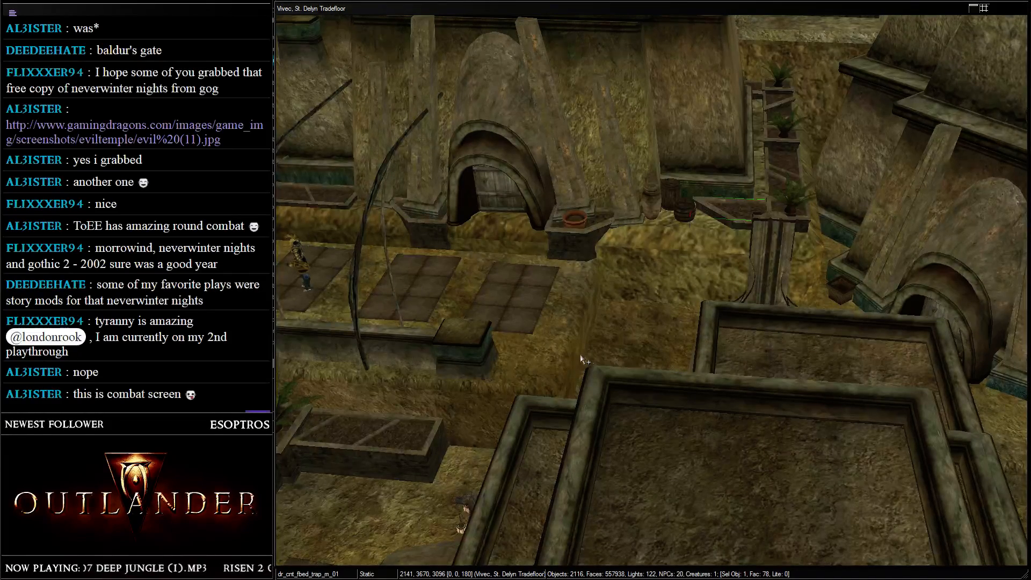
pyautogui.scroll(-3, 580, 356)
pyautogui.keyDown('shift'); pyautogui.moveTo(580, 356); pyautogui.dragTo(502, 199, button='middle'); pyautogui.keyUp('shift')
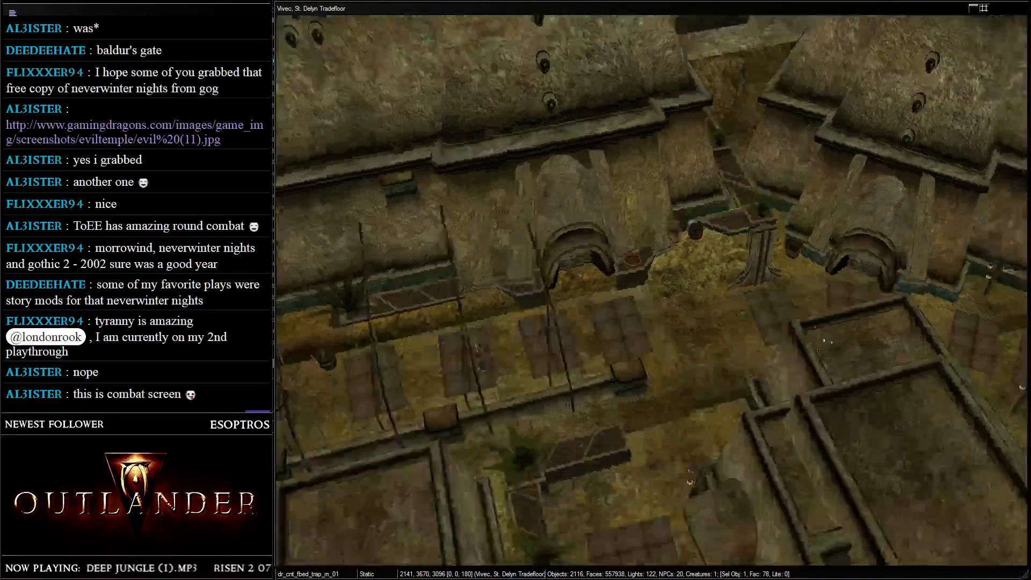
pyautogui.keyDown('shift'); pyautogui.moveTo(824, 341); pyautogui.dragTo(842, 285, button='middle'); pyautogui.keyUp('shift')
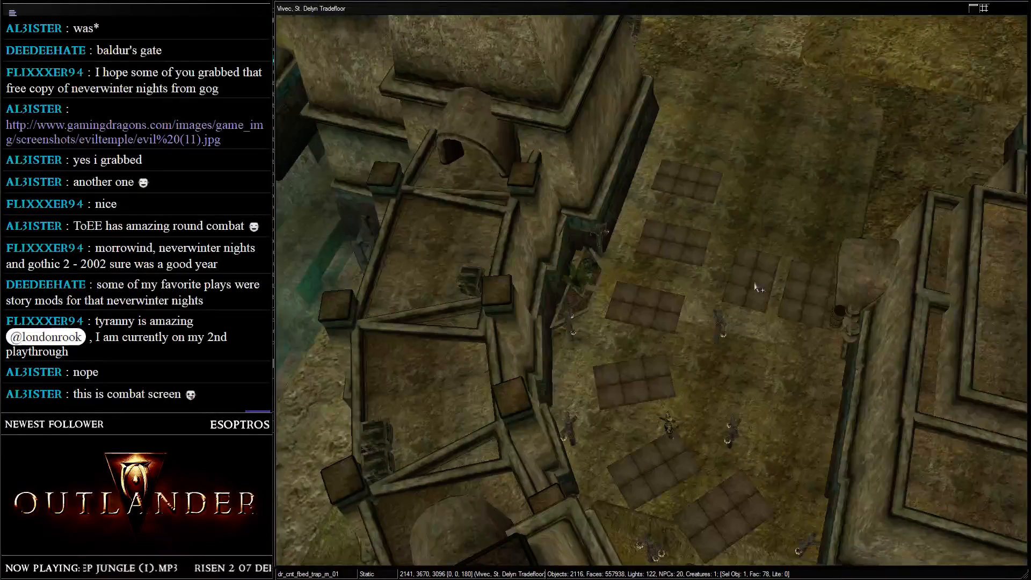
pyautogui.hotkey('ctrl', 's')
pyautogui.scroll(-2, 754, 285)
pyautogui.keyDown('shift'); pyautogui.moveTo(754, 284); pyautogui.dragTo(725, 290, button='middle'); pyautogui.keyUp('shift')
pyautogui.press('d')
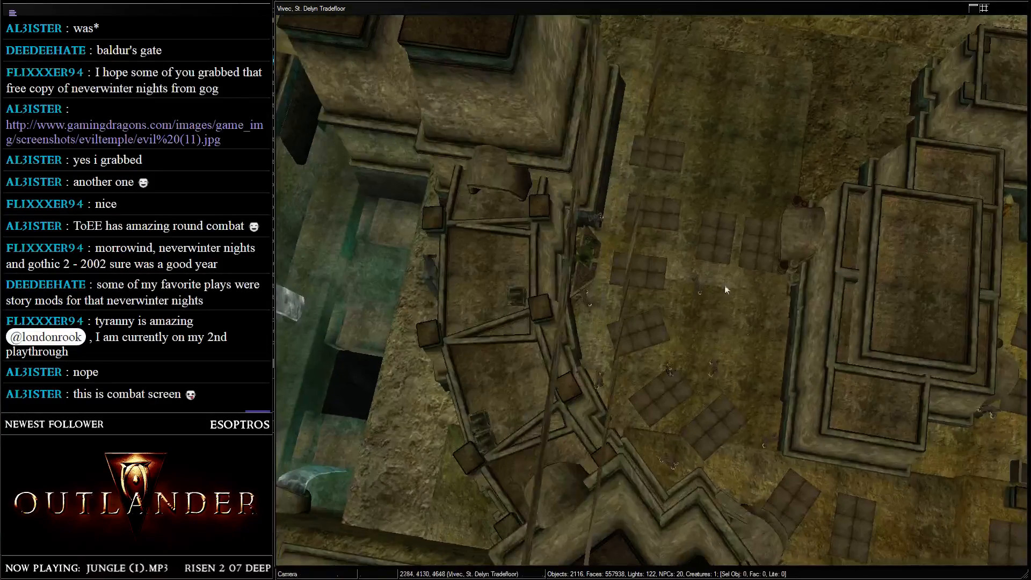
# - Find the fanned awning among the cluster of building pieces far outside the tradefloor and pick it for reuse
pyautogui.scroll(-6, 724, 290)
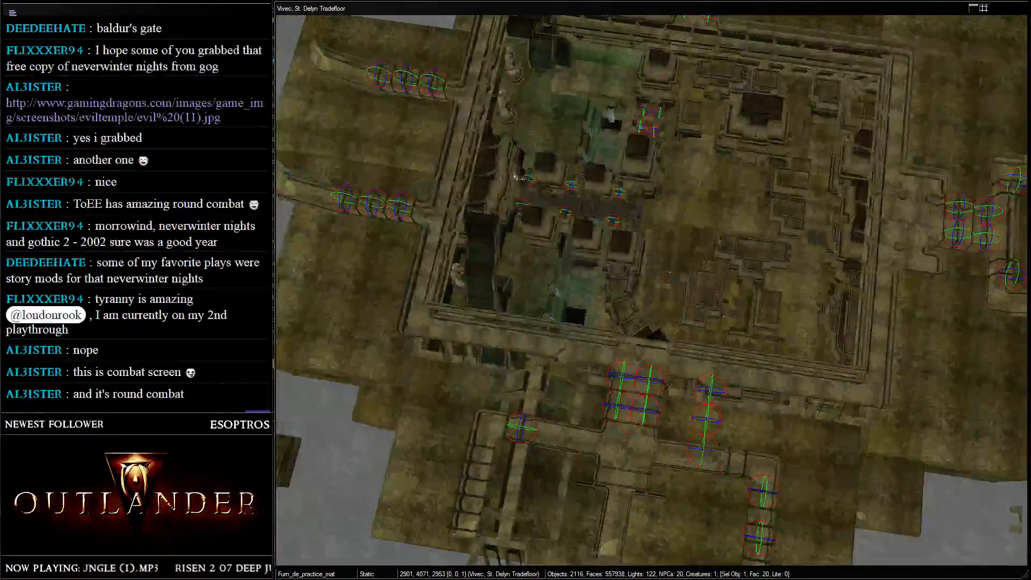
pyautogui.scroll(-3, 515, 176)
pyautogui.moveTo(505, 228); pyautogui.dragTo(676, 189, button='middle')
pyautogui.moveTo(859, 180); pyautogui.dragTo(365, 290, button='middle')
pyautogui.moveTo(682, 49); pyautogui.dragTo(595, 268, button='middle')
pyautogui.moveTo(617, 537); pyautogui.dragTo(697, 177, button='middle')
pyautogui.moveTo(647, 313); pyautogui.dragTo(680, 161, button='middle')
pyautogui.moveTo(537, 322); pyautogui.dragTo(725, 293, button='middle')
pyautogui.press('d')
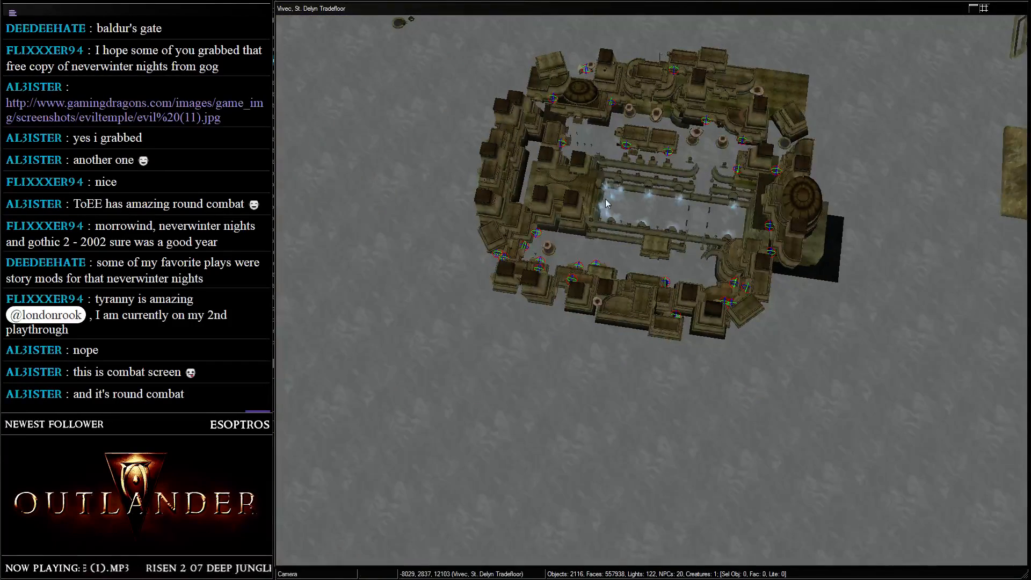
pyautogui.click(573, 200)
pyautogui.press('shift')
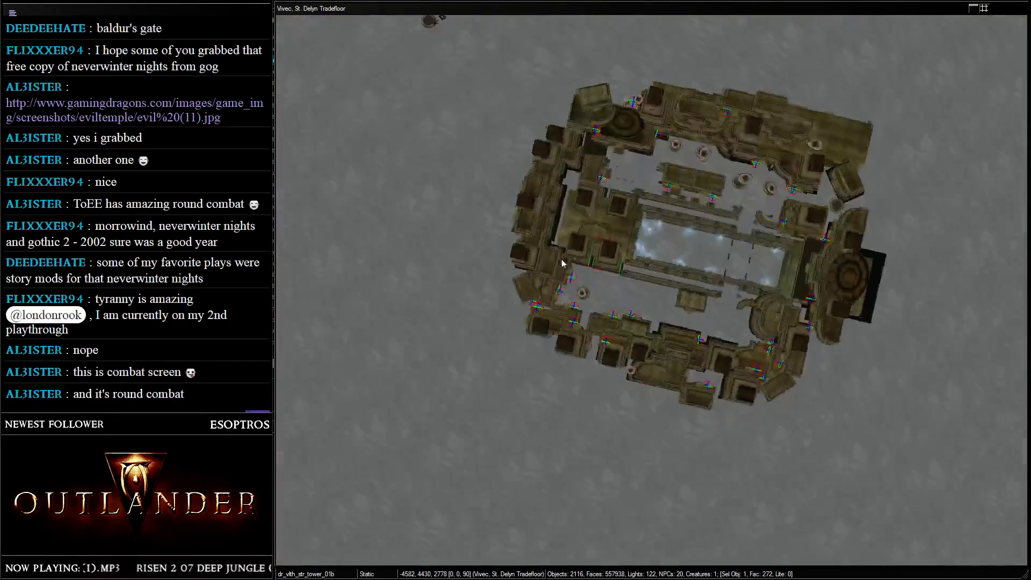
pyautogui.scroll(8, 775, 203)
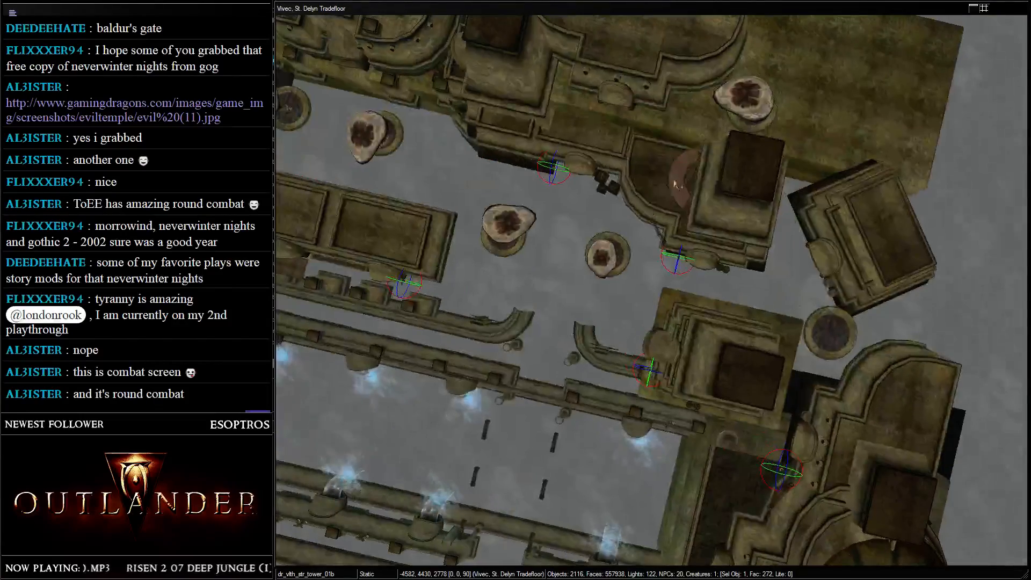
pyautogui.click(684, 197)
pyautogui.click(742, 183)
# - Bring the dr_ohang_fanned_sixfoot awning back to the tradefloor and put it between the practice mats and the terrace building
pyautogui.scroll(-7, 768, 171)
pyautogui.moveTo(742, 183); pyautogui.dragTo(626, 380, button='middle')
pyautogui.scroll(8, 626, 380)
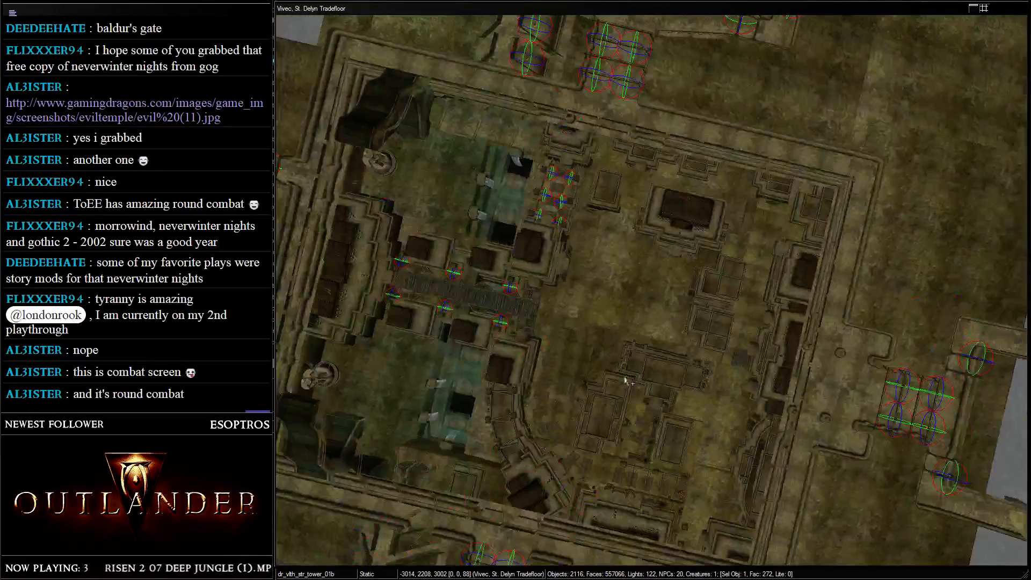
pyautogui.scroll(3, 626, 380)
pyautogui.click(606, 299)
pyautogui.scroll(4, 605, 299)
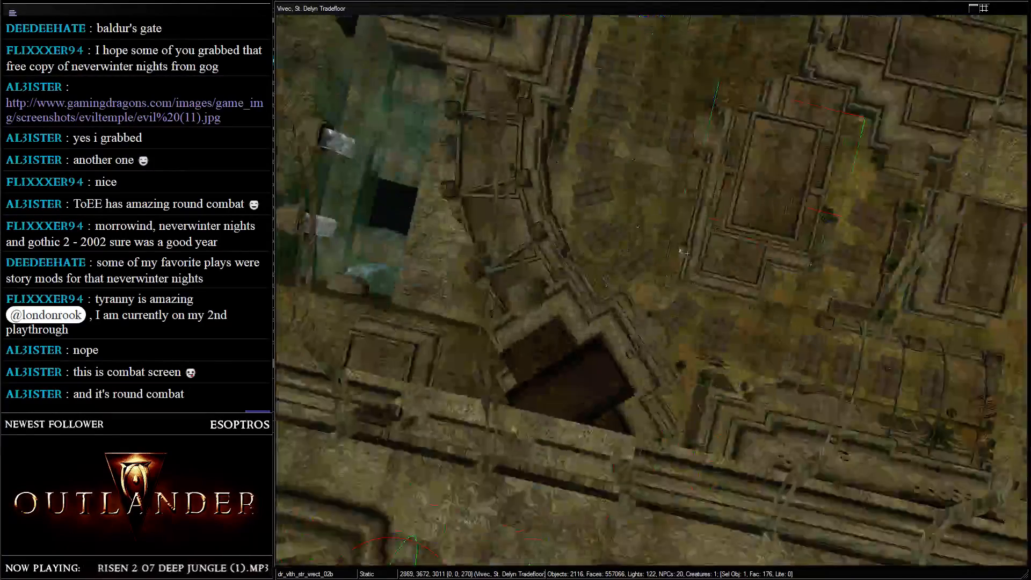
pyautogui.scroll(4, 638, 278)
pyautogui.scroll(-3, 698, 371)
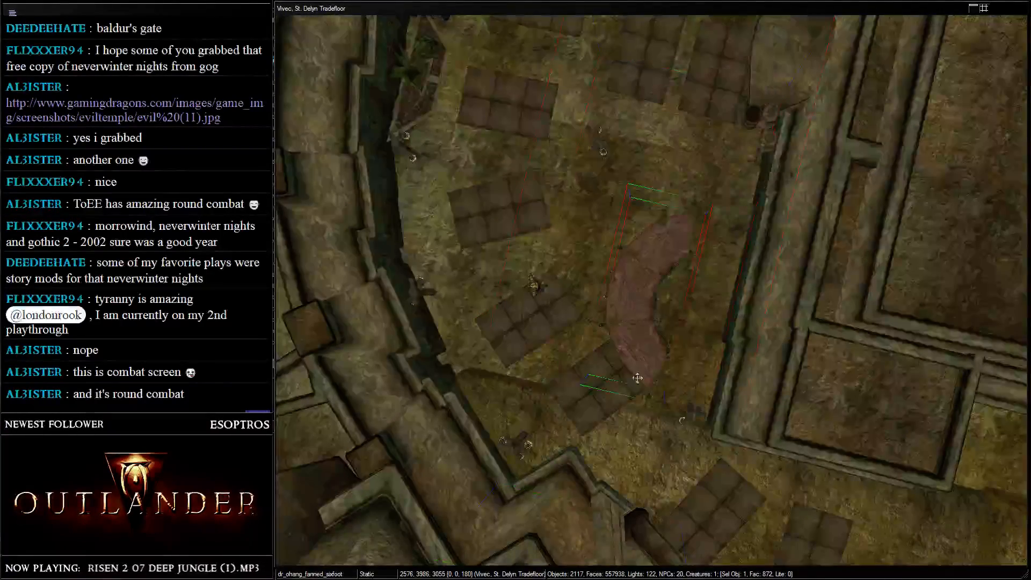
pyautogui.click(688, 306)
# - Move the fanned awning against the terrace building's wall and turn it to a rotation of about 178
pyautogui.moveTo(687, 306); pyautogui.dragTo(693, 286, button='right')
pyautogui.press('f')
pyautogui.keyDown('shift'); pyautogui.moveTo(669, 317); pyautogui.dragTo(660, 273, button='middle'); pyautogui.keyUp('shift')
pyautogui.moveTo(660, 273); pyautogui.dragTo(687, 260)
pyautogui.moveTo(687, 260); pyautogui.dragTo(708, 246, button='right')
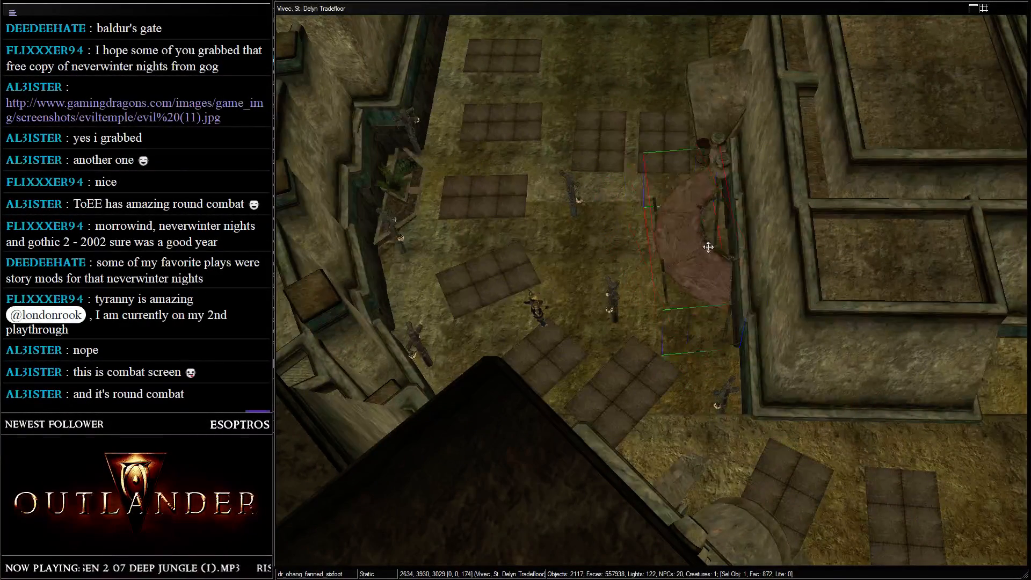
pyautogui.moveTo(708, 246); pyautogui.dragTo(711, 230)
pyautogui.moveTo(712, 232); pyautogui.dragTo(716, 231, button='right')
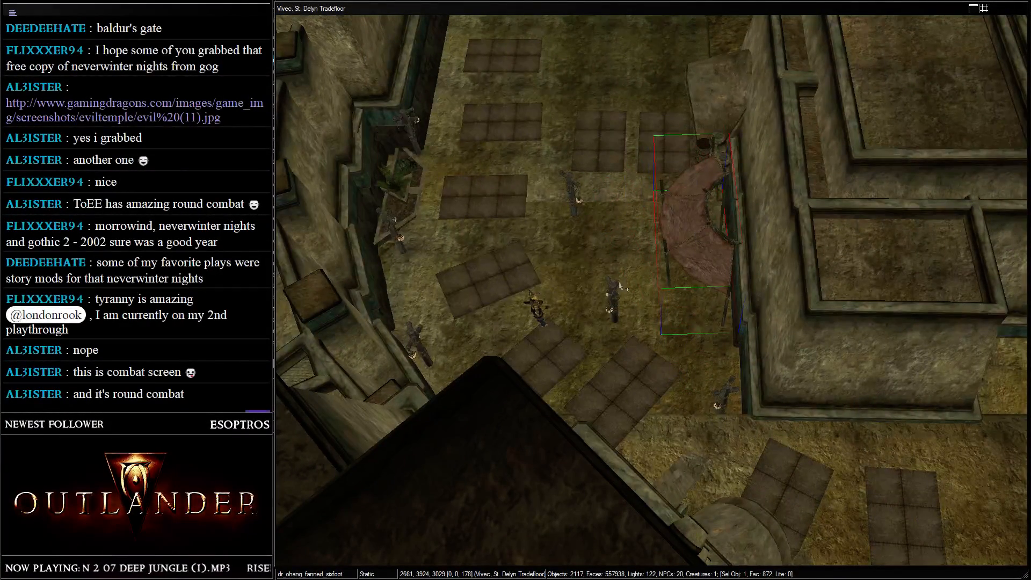
# - Duplicate the low wall section with its two end towers and move the copy along the terrace building near the practice mats
pyautogui.keyDown('shift'); pyautogui.moveTo(621, 287); pyautogui.dragTo(754, 401, button='middle'); pyautogui.keyUp('shift')
pyautogui.scroll(-3, 647, 183)
pyautogui.scroll(3, 663, 325)
pyautogui.click(666, 317)
pyautogui.keyDown('ctrl'); pyautogui.click(589, 275); pyautogui.keyUp('ctrl')
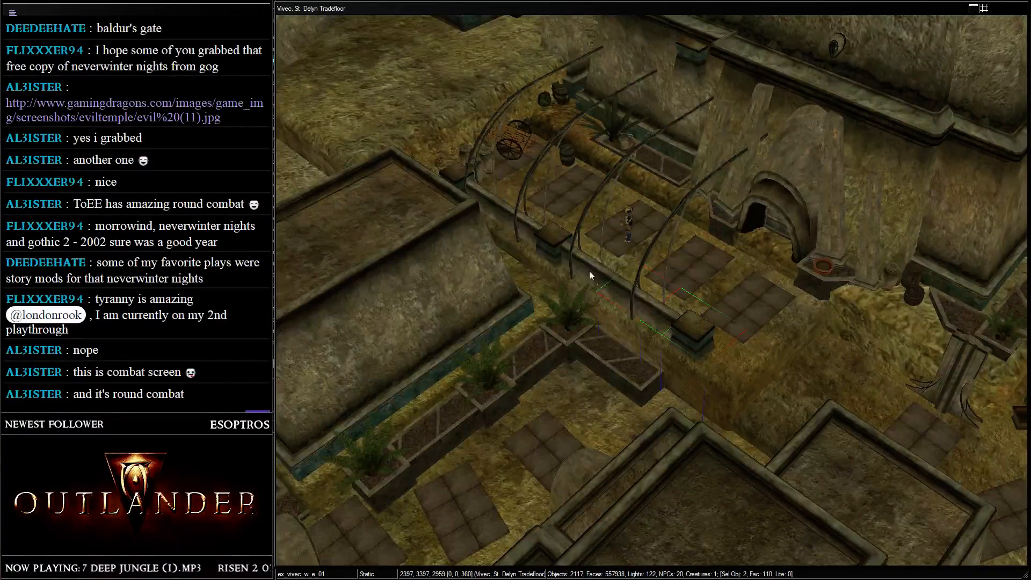
pyautogui.keyDown('ctrl'); pyautogui.click(561, 245); pyautogui.keyUp('ctrl')
pyautogui.hotkey('ctrl', 'd')
pyautogui.moveTo(559, 242); pyautogui.dragTo(718, 331)
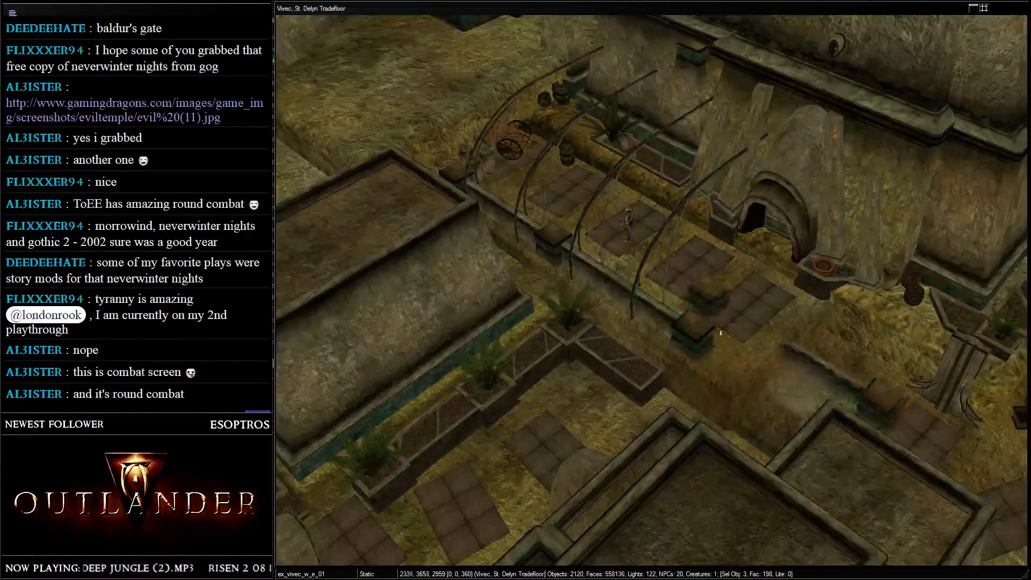
pyautogui.moveTo(717, 331); pyautogui.dragTo(623, 220, button='middle')
pyautogui.moveTo(543, 161); pyautogui.dragTo(602, 440)
pyautogui.moveTo(603, 440); pyautogui.dragTo(755, 239, button='middle')
# - Add another ex_vivec_w_01 section to the copied low wall and align it between the end towers at rotation 272
pyautogui.click(780, 309)
pyautogui.moveTo(780, 309); pyautogui.dragTo(745, 295)
pyautogui.click(662, 225)
pyautogui.keyDown('shift'); pyautogui.moveTo(661, 225); pyautogui.dragTo(673, 192, button='middle'); pyautogui.keyUp('shift')
pyautogui.scroll(2, 673, 192)
pyautogui.moveTo(673, 192); pyautogui.dragTo(593, 86)
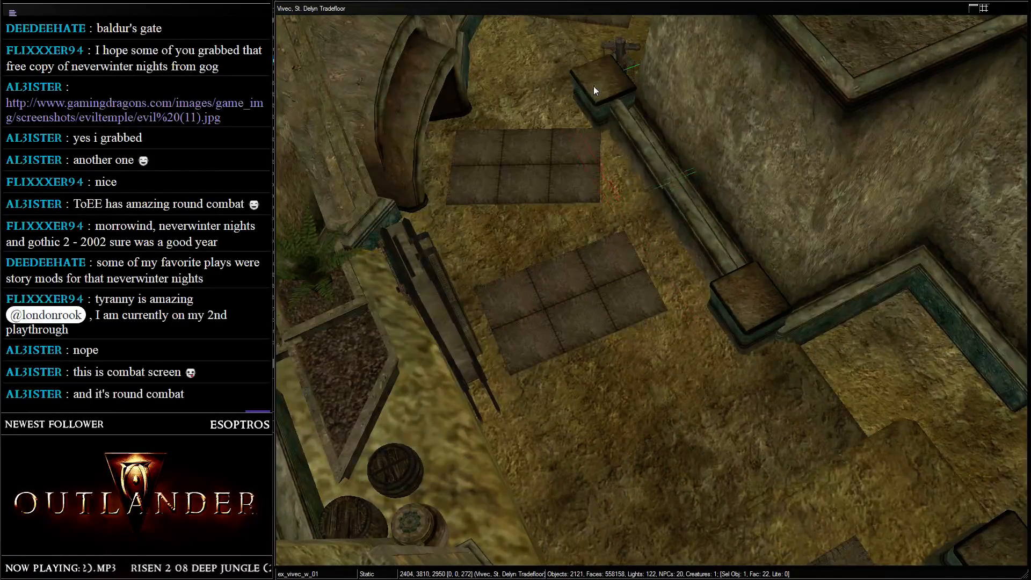
pyautogui.scroll(3, 594, 86)
pyautogui.keyDown('shift'); pyautogui.moveTo(594, 86); pyautogui.dragTo(669, 145, button='middle'); pyautogui.keyUp('shift')
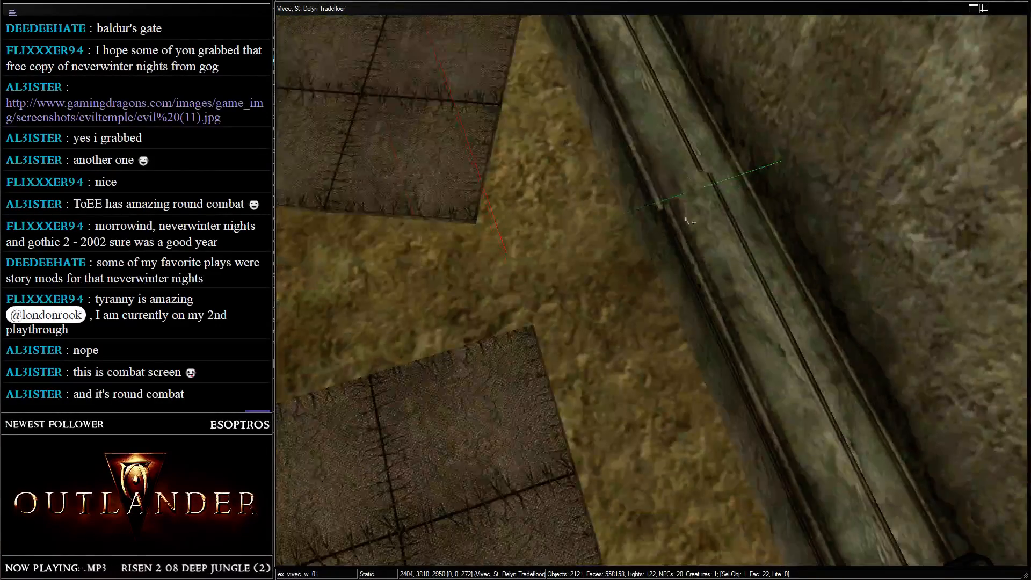
pyautogui.moveTo(669, 145); pyautogui.dragTo(670, 147)
pyautogui.scroll(-3, 669, 145)
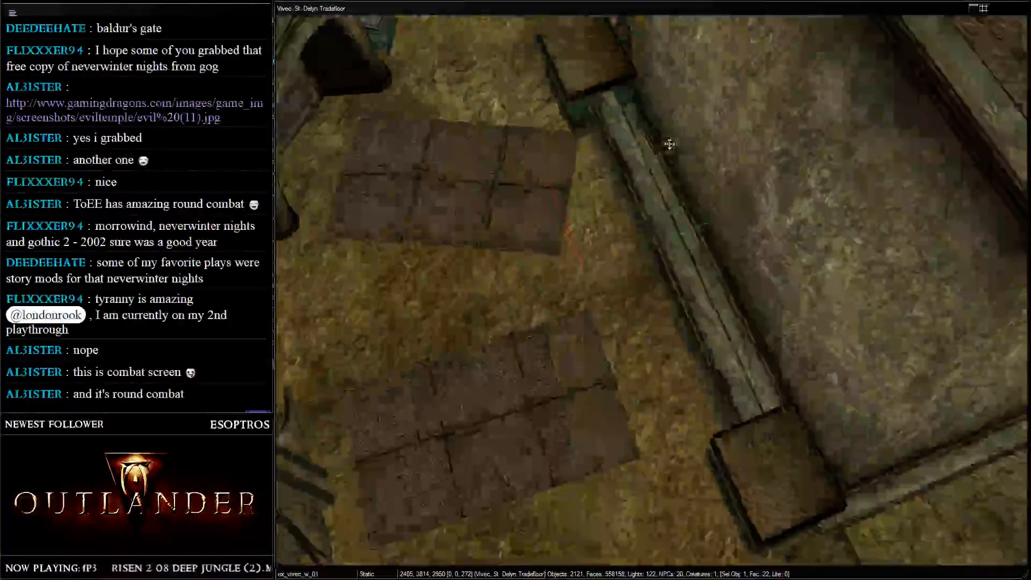
# - Nudge the dr_lite_lan_drag1_gold lamp post beside the end tower of the new low wall
pyautogui.keyDown('shift'); pyautogui.moveTo(669, 145); pyautogui.dragTo(703, 201, button='middle'); pyautogui.keyUp('shift')
pyautogui.scroll(3, 666, 304)
pyautogui.click(712, 200)
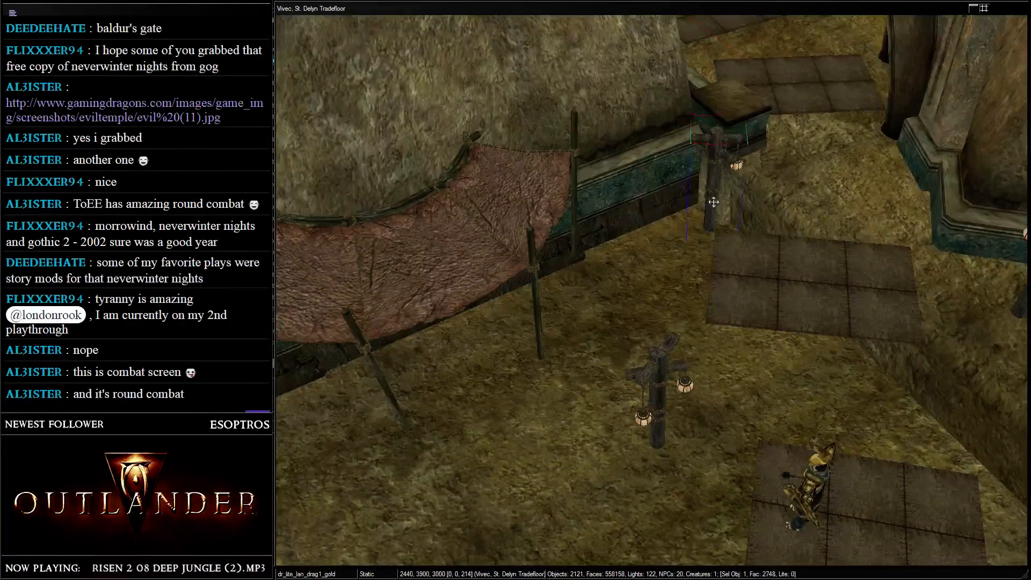
pyautogui.moveTo(720, 197); pyautogui.dragTo(723, 196)
# - Duplicate the two ex_vivec_w_01 sections, rotate them to 312, and run them from the end tower between the awning and the mats
pyautogui.keyDown('shift'); pyautogui.moveTo(723, 196); pyautogui.dragTo(688, 123, button='middle'); pyautogui.keyUp('shift')
pyautogui.scroll(-1, 697, 113)
pyautogui.click(689, 123)
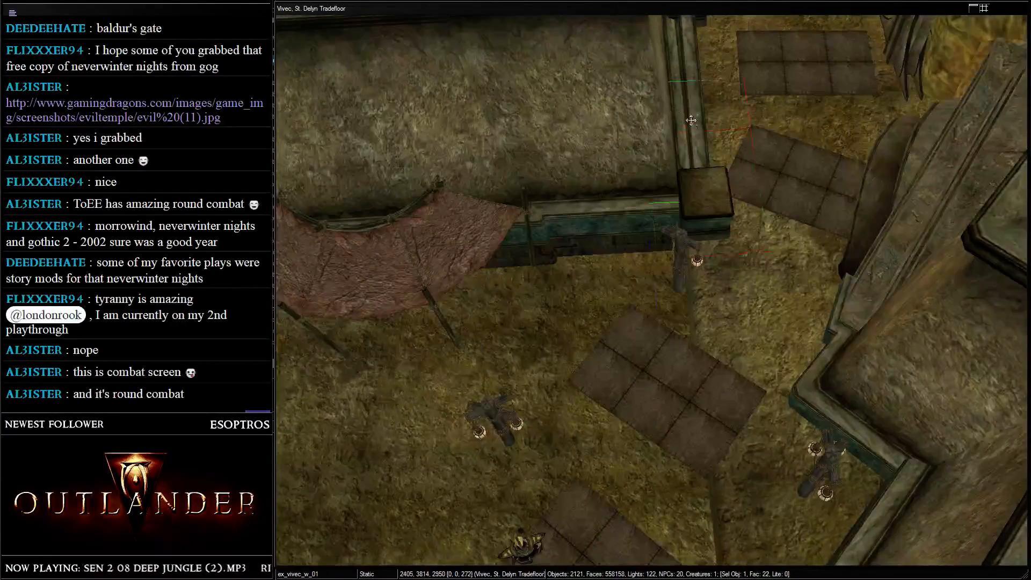
pyautogui.scroll(-2, 688, 140)
pyautogui.keyDown('ctrl'); pyautogui.click(685, 92); pyautogui.keyUp('ctrl')
pyautogui.hotkey('ctrl', 'd')
pyautogui.moveTo(685, 90); pyautogui.dragTo(580, 260)
pyautogui.moveTo(581, 260); pyautogui.dragTo(440, 289, button='right')
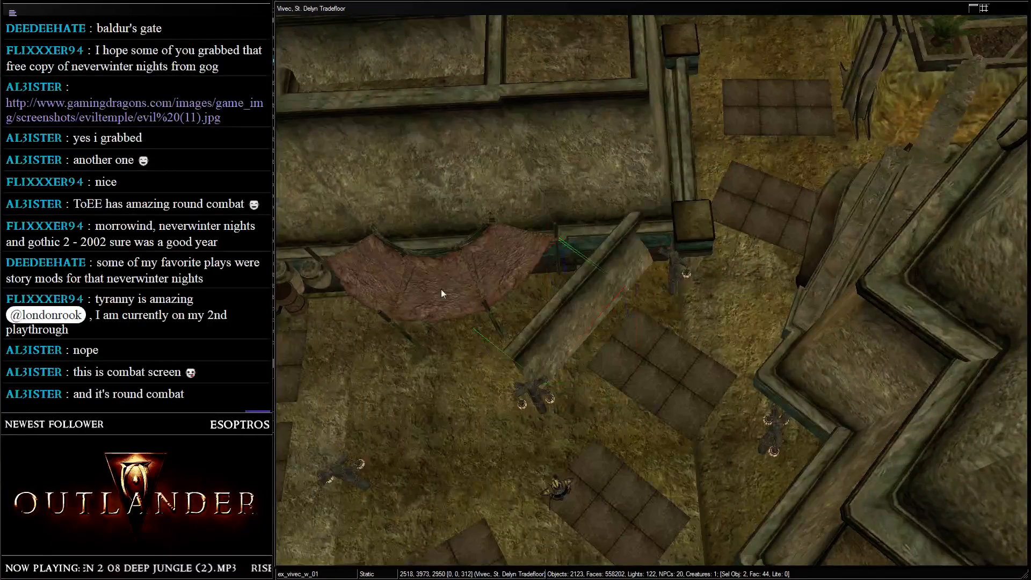
pyautogui.scroll(1, 527, 362)
pyautogui.keyDown('shift'); pyautogui.moveTo(526, 362); pyautogui.dragTo(580, 291, button='middle'); pyautogui.keyUp('shift')
pyautogui.moveTo(580, 290); pyautogui.dragTo(655, 279)
pyautogui.keyDown('shift'); pyautogui.moveTo(656, 279); pyautogui.dragTo(677, 273, button='middle'); pyautogui.keyUp('shift')
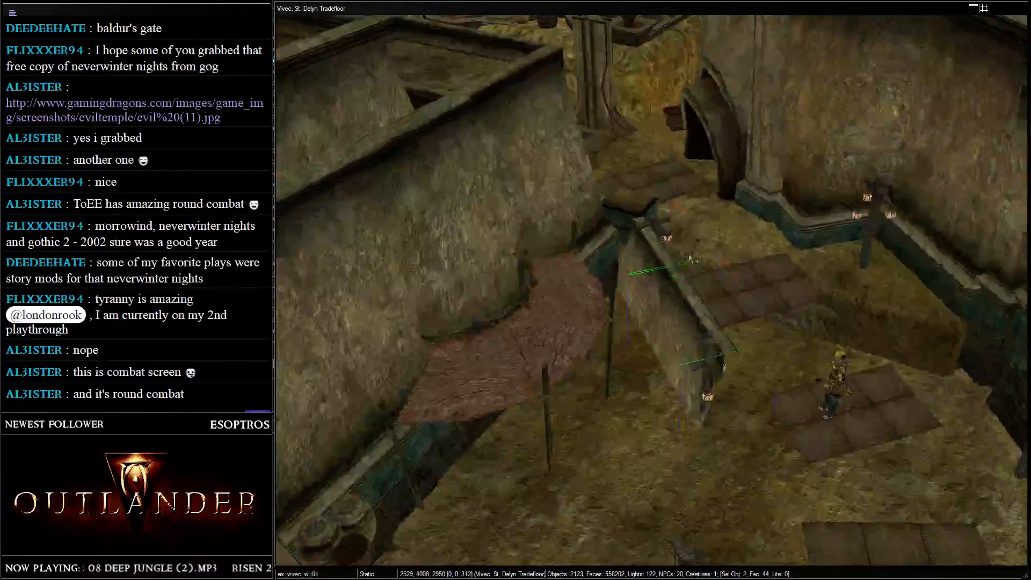
# - Lower the outer wall section beside the lamp post so it steps down from the section at the end tower
pyautogui.click(693, 260)
pyautogui.click(709, 312)
pyautogui.moveTo(709, 311)
pyautogui.mouseDown()
pyautogui.moveTo(678, 329)
pyautogui.moveTo(692, 321)
pyautogui.mouseUp()
pyautogui.moveTo(691, 321); pyautogui.dragTo(694, 321, button='right')
pyautogui.moveTo(693, 321); pyautogui.dragTo(694, 342)
pyautogui.click(642, 254)
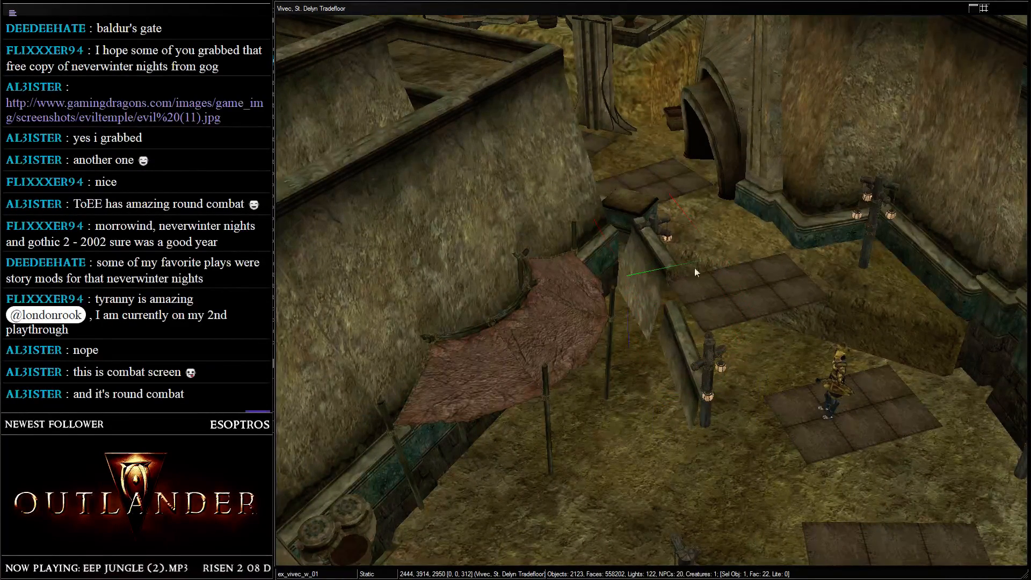
# - Consult the EX_VIVEC piece reference sheet and find ex_vivec_w_slope_01 among the static objects
pyautogui.click(298, 1)
pyautogui.click(894, 212)
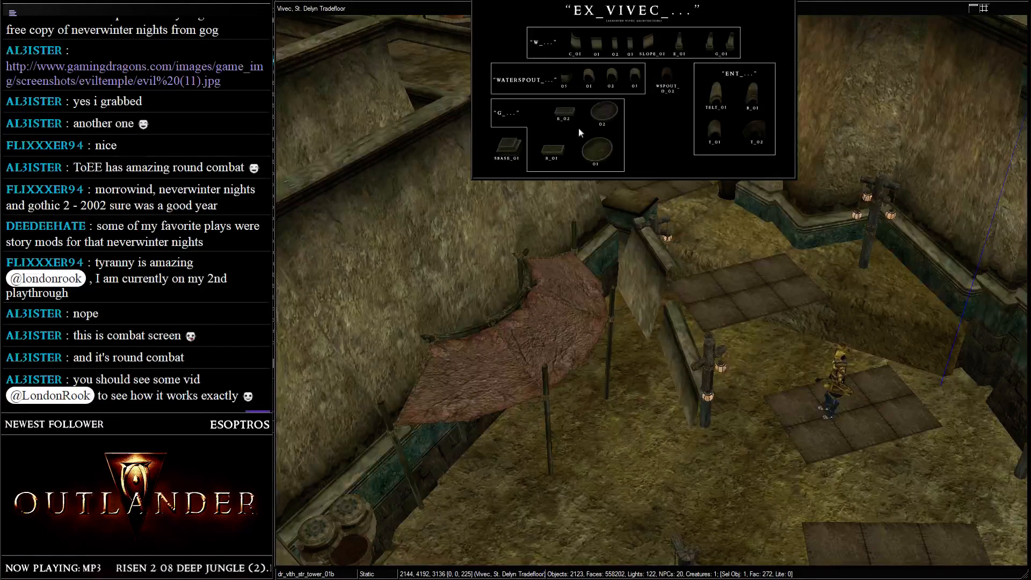
pyautogui.hotkey('alt', 'Tab')
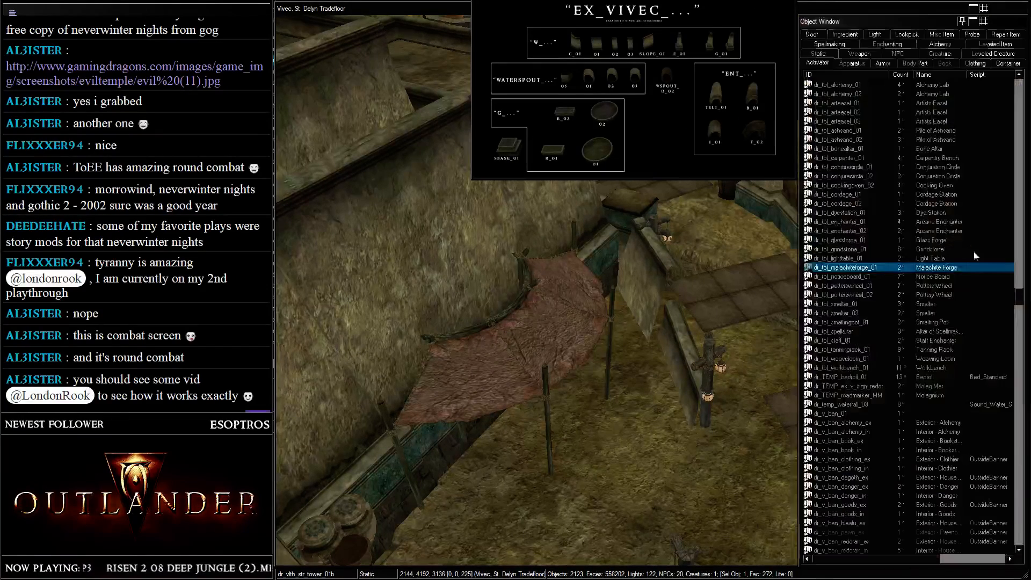
pyautogui.click(902, 248)
pyautogui.click(818, 53)
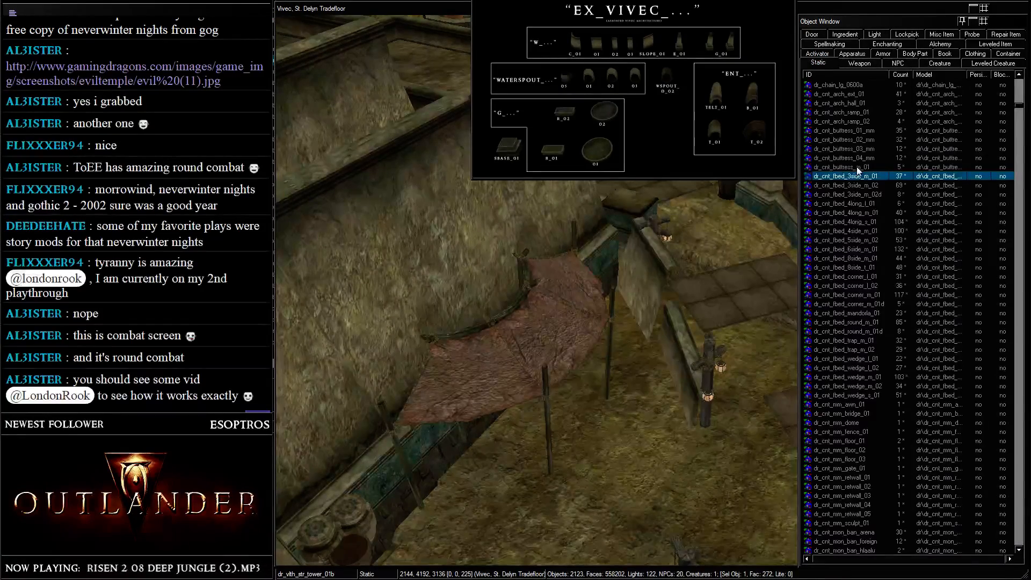
pyautogui.write('ex_vivec')
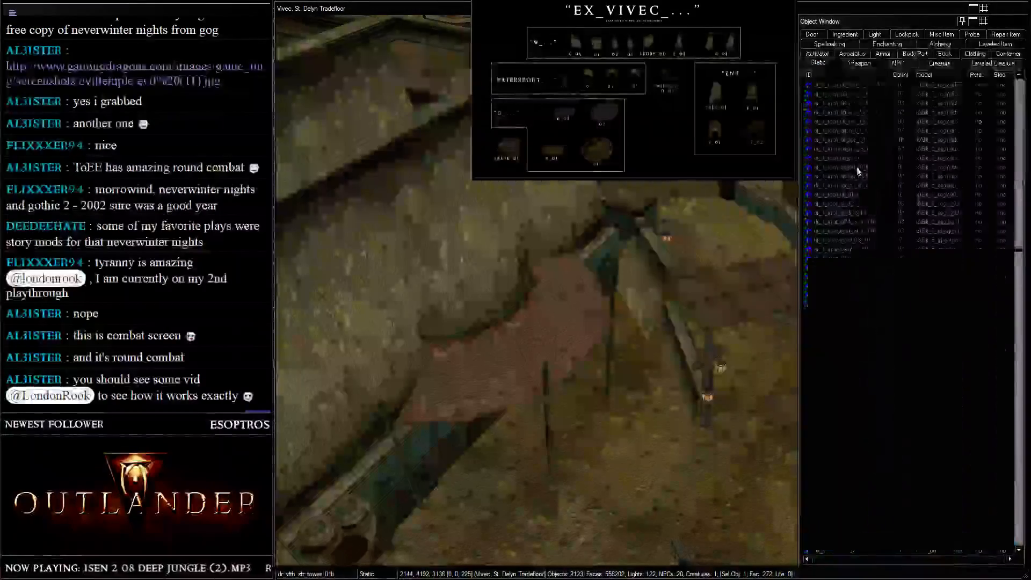
pyautogui.write('_w_s')
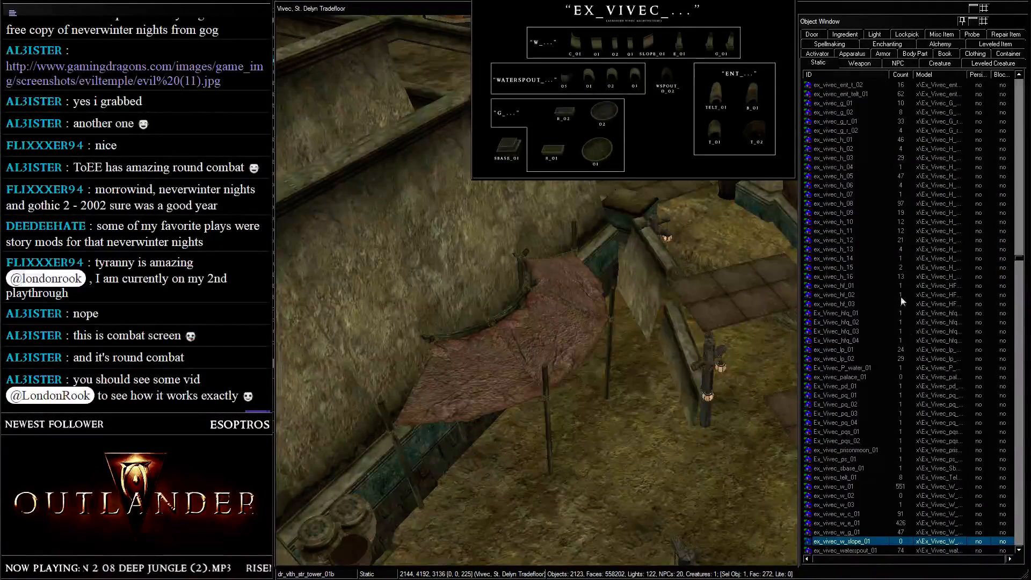
# - Place an ex_vivec_w_slope_01 piece in the cell near the awning, rotate it to 140, and put away the piece reference sheet
pyautogui.moveTo(834, 545); pyautogui.dragTo(651, 308)
pyautogui.hotkey('ctrl', 'd')
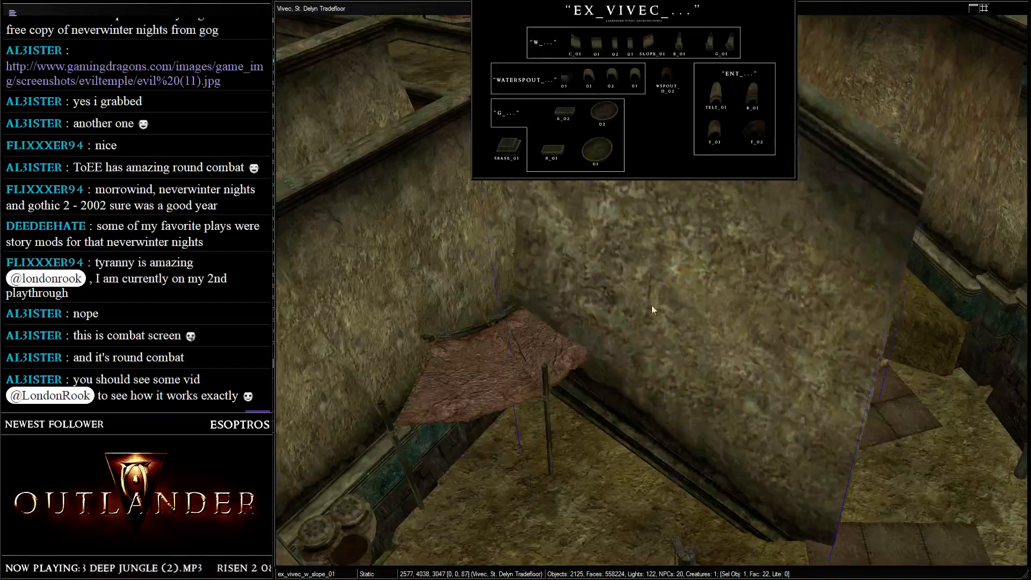
pyautogui.moveTo(651, 308); pyautogui.dragTo(587, 324, button='right')
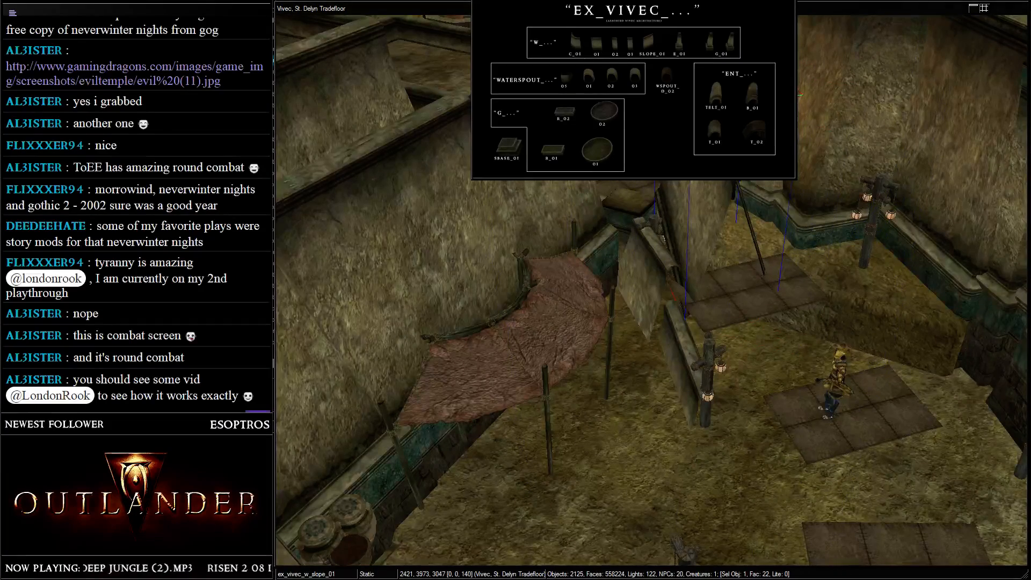
pyautogui.hotkey('alt', 'Tab')
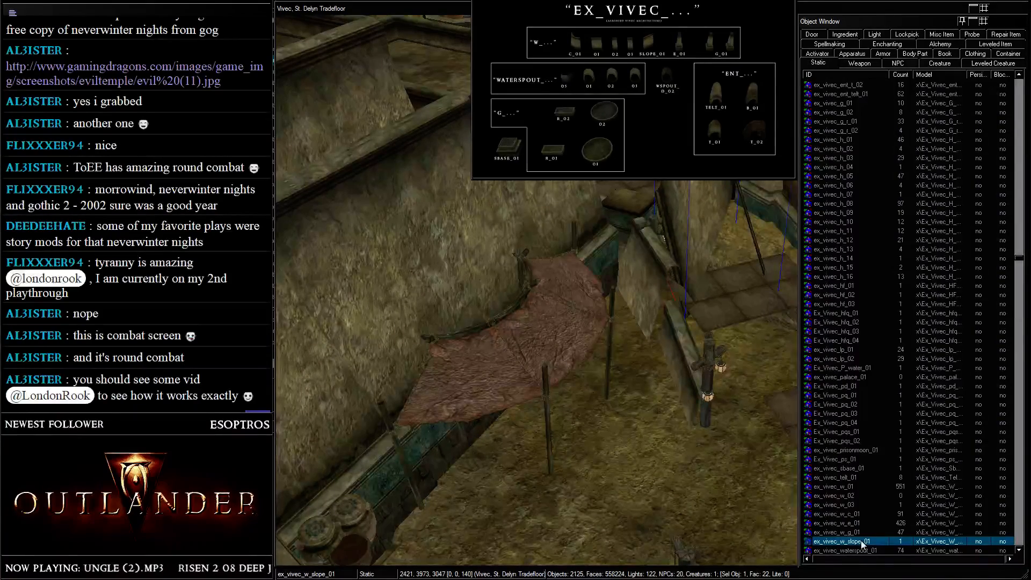
pyautogui.click(752, 2)
pyautogui.click(750, 1)
pyautogui.click(753, 5)
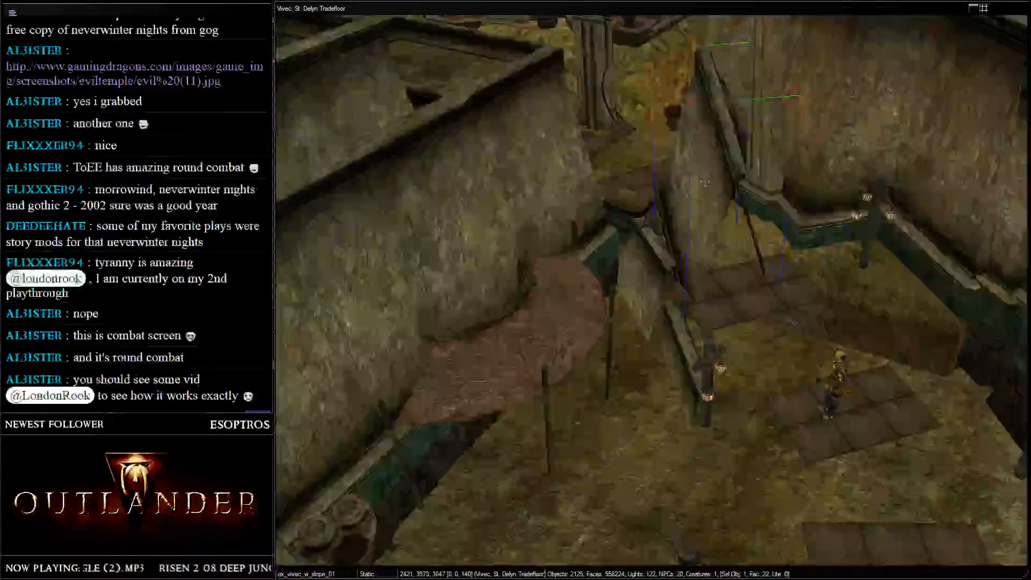
# - Move the slope piece down beside the low wall between the end tower and the awning
pyautogui.keyDown('shift'); pyautogui.moveTo(720, 163); pyautogui.dragTo(722, 189, button='middle'); pyautogui.keyUp('shift')
pyautogui.moveTo(722, 188); pyautogui.dragTo(763, 297)
pyautogui.keyDown('shift'); pyautogui.moveTo(764, 300); pyautogui.dragTo(722, 267, button='middle'); pyautogui.keyUp('shift')
pyautogui.keyDown('shift'); pyautogui.moveTo(783, 234); pyautogui.dragTo(723, 317, button='middle'); pyautogui.keyUp('shift')
pyautogui.moveTo(697, 299); pyautogui.dragTo(649, 231)
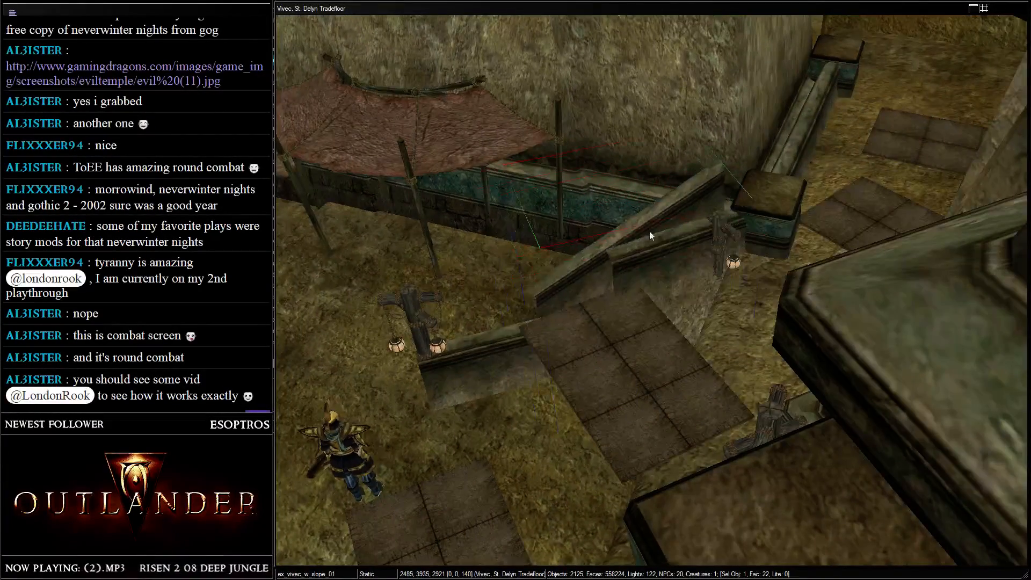
# - Set the inner ex_vivec_w_01 section aside under the awning and fit the slope piece against the end tower
pyautogui.keyDown('shift'); pyautogui.moveTo(650, 231); pyautogui.dragTo(672, 262, button='middle'); pyautogui.keyUp('shift')
pyautogui.keyDown('shift'); pyautogui.moveTo(666, 205); pyautogui.dragTo(670, 214, button='middle'); pyautogui.keyUp('shift')
pyautogui.moveTo(670, 213); pyautogui.dragTo(583, 302)
pyautogui.click(708, 255)
pyautogui.click(754, 265)
pyautogui.keyDown('shift'); pyautogui.moveTo(754, 265); pyautogui.dragTo(766, 281, button='middle'); pyautogui.keyUp('shift')
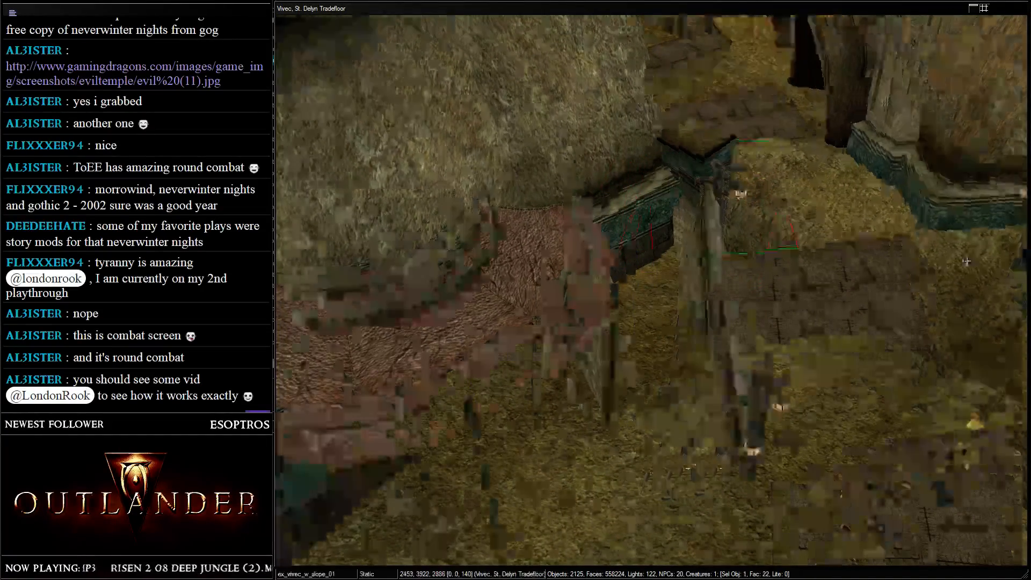
pyautogui.scroll(4, 767, 281)
pyautogui.moveTo(766, 281); pyautogui.dragTo(791, 332)
pyautogui.moveTo(791, 332); pyautogui.dragTo(790, 320)
pyautogui.scroll(-3, 790, 320)
pyautogui.keyDown('shift'); pyautogui.moveTo(790, 320); pyautogui.dragTo(789, 168, button='middle'); pyautogui.keyUp('shift')
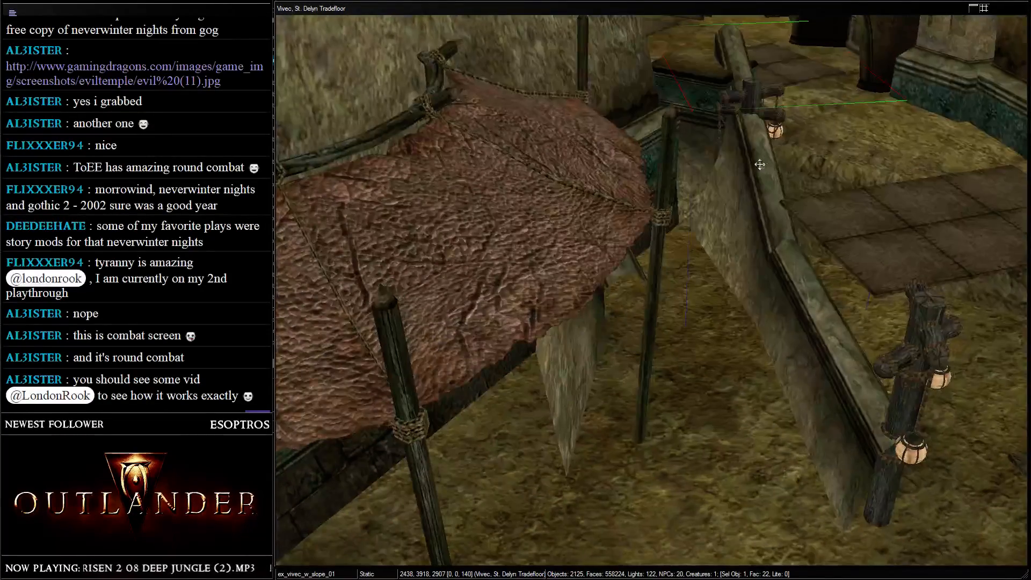
# - Rotate the slope piece to 129 and align the outer ex_vivec_w_01 section at 320 with its lower end
pyautogui.moveTo(761, 194); pyautogui.dragTo(743, 155, button='right')
pyautogui.moveTo(743, 155); pyautogui.dragTo(751, 187)
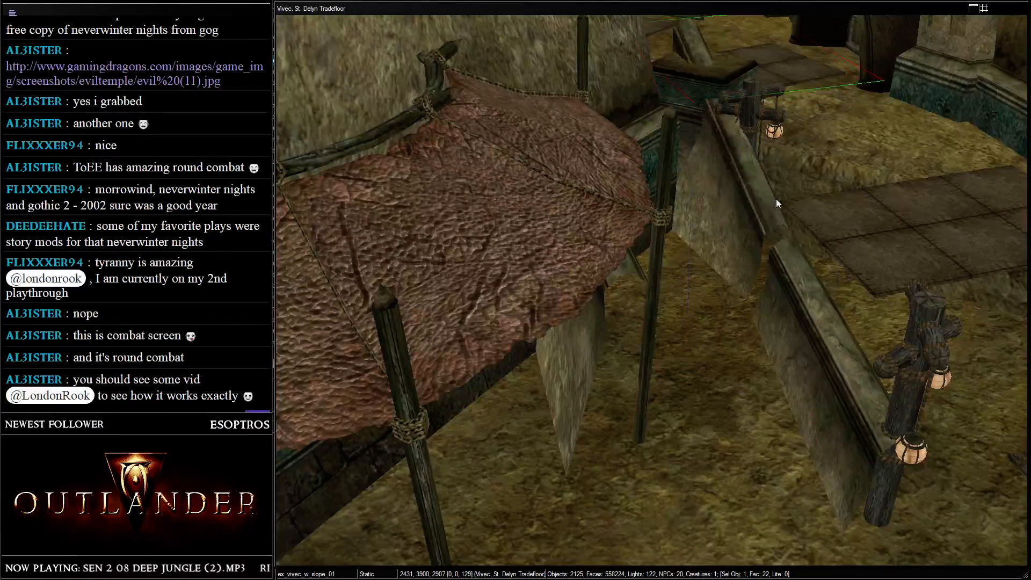
pyautogui.click(817, 337)
pyautogui.moveTo(817, 337); pyautogui.dragTo(814, 313)
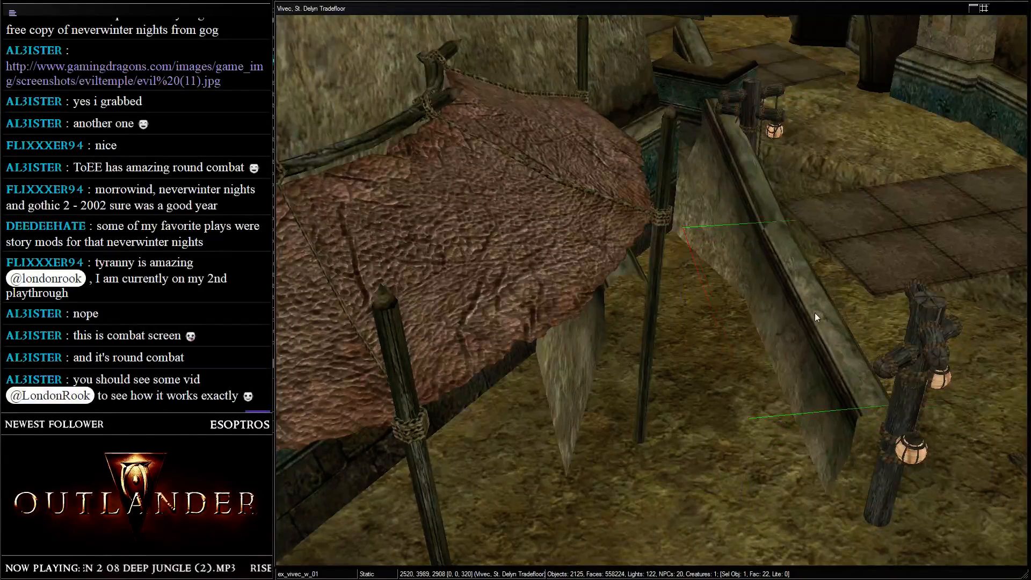
# - Turn the slope piece and the outer wall section together, bringing the slope to 136 and the section to 327
pyautogui.scroll(-3, 814, 313)
pyautogui.keyDown('shift'); pyautogui.moveTo(749, 321); pyautogui.dragTo(696, 217, button='middle'); pyautogui.keyUp('shift')
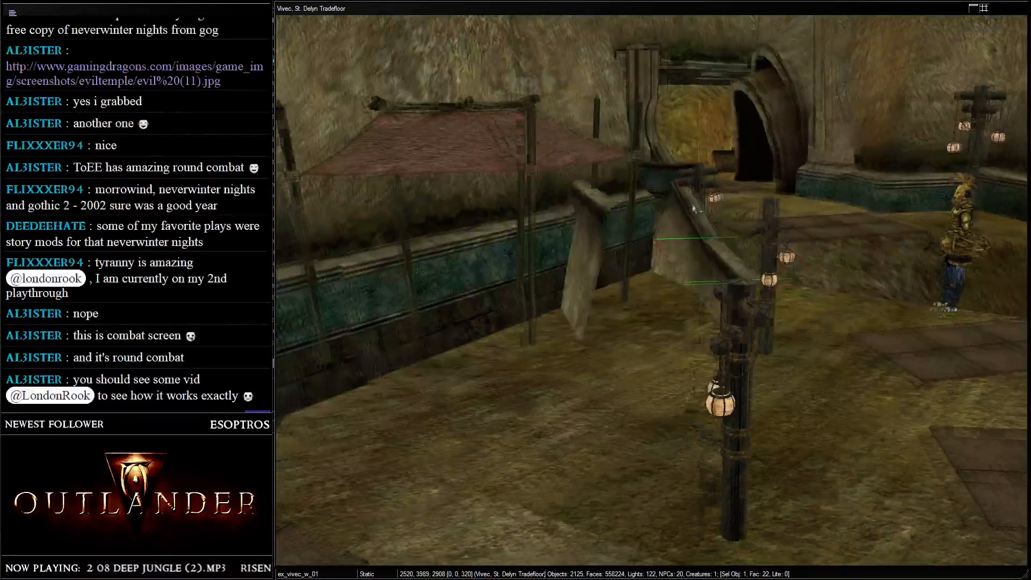
pyautogui.keyDown('ctrl'); pyautogui.click(723, 261); pyautogui.keyUp('ctrl')
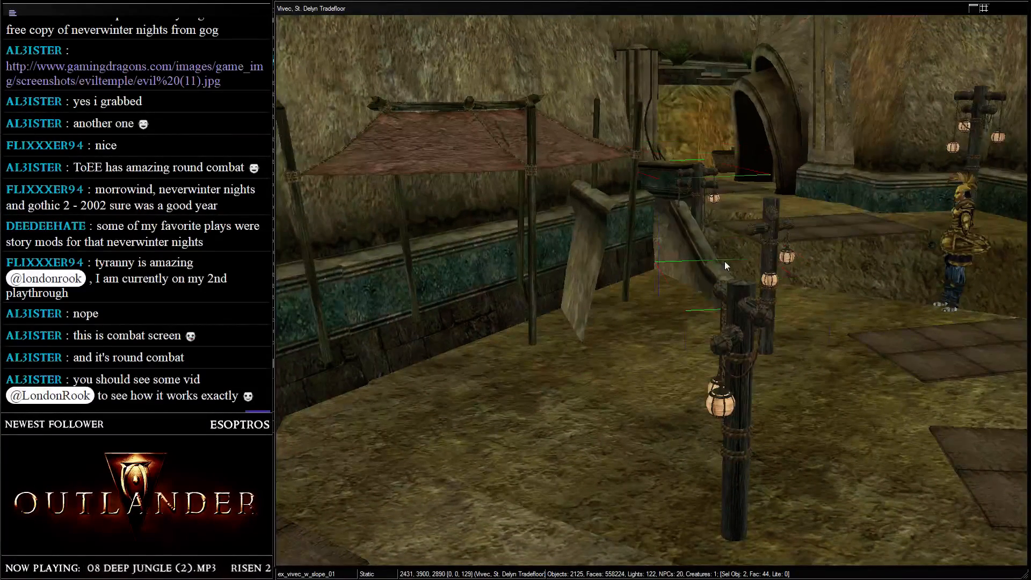
pyautogui.moveTo(734, 288); pyautogui.dragTo(727, 270)
pyautogui.keyDown('shift'); pyautogui.moveTo(727, 270); pyautogui.dragTo(710, 313, button='middle'); pyautogui.keyUp('shift')
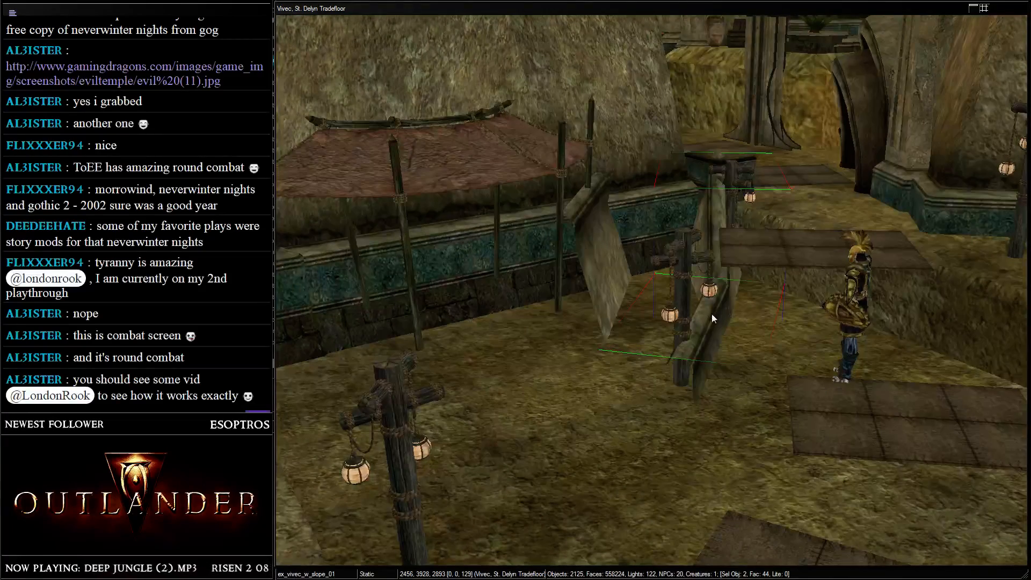
pyautogui.moveTo(710, 311); pyautogui.dragTo(713, 295, button='right')
pyautogui.moveTo(713, 296); pyautogui.dragTo(711, 295)
pyautogui.keyDown('shift'); pyautogui.moveTo(711, 296); pyautogui.dragTo(651, 285, button='middle'); pyautogui.keyUp('shift')
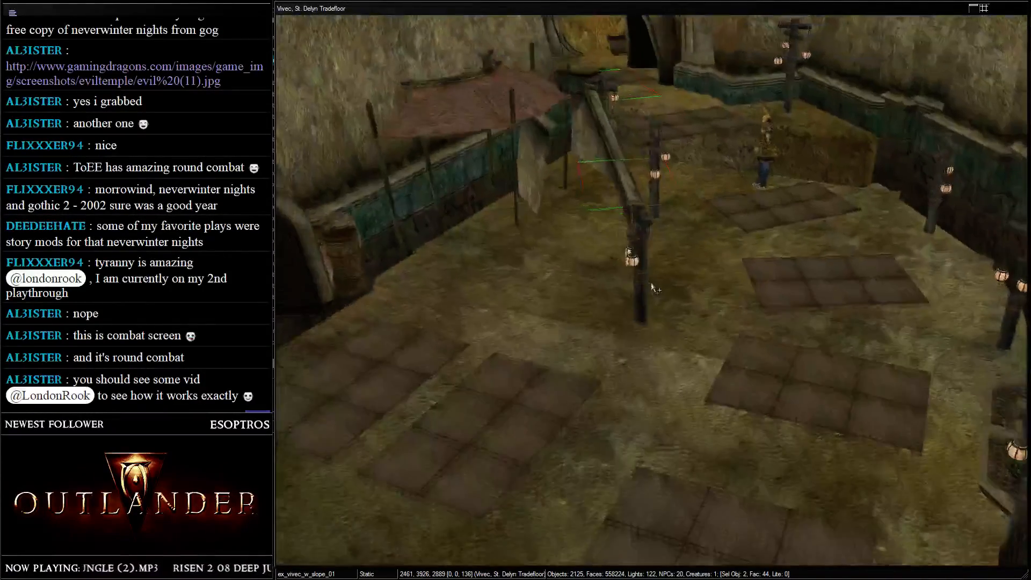
# - Delete the slope piece and move the set-aside inner wall section back into line from the end tower
pyautogui.keyDown('shift'); pyautogui.moveTo(646, 229); pyautogui.dragTo(651, 287, button='middle'); pyautogui.keyUp('shift')
pyautogui.click(659, 124)
pyautogui.press('d')
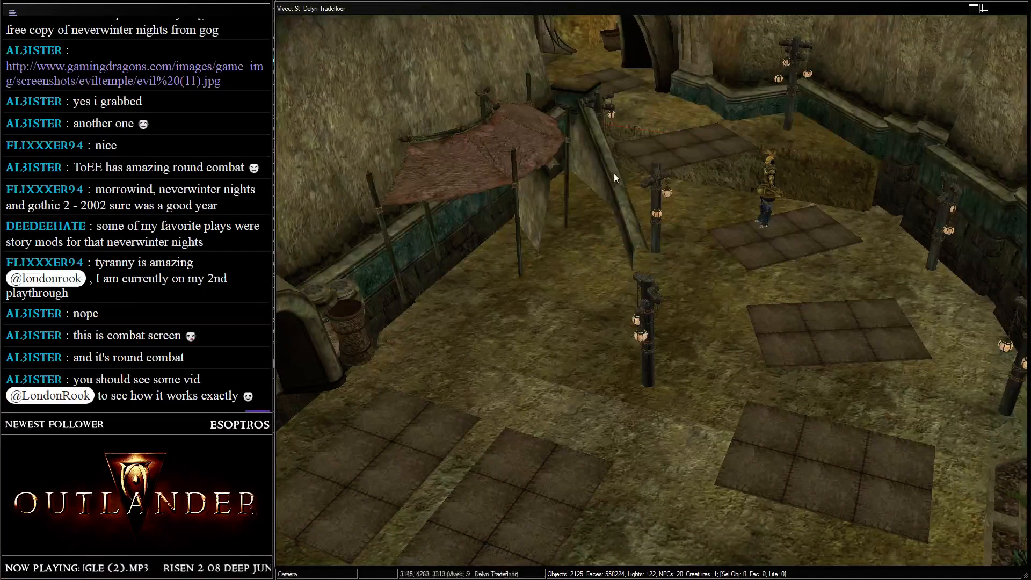
pyautogui.click(613, 172)
pyautogui.press('Delete')
pyautogui.moveTo(624, 210); pyautogui.dragTo(618, 255)
pyautogui.hotkey('ctrl', 'z')
pyautogui.moveTo(601, 180); pyautogui.dragTo(619, 205)
pyautogui.keyDown('ctrl'); pyautogui.click(594, 166); pyautogui.keyUp('ctrl')
# - Line up the outer ex_vivec_w_01 section at height 2911 with the inner section, beside the dr_lite_lan_drag2_gold lamp post
pyautogui.click(666, 149)
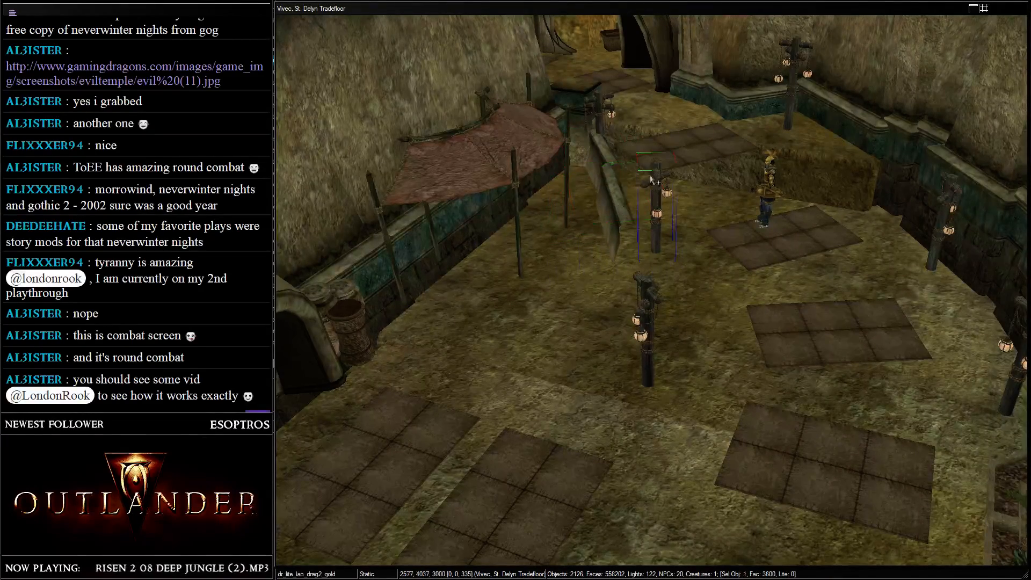
pyautogui.press('shift')
pyautogui.scroll(4, 665, 149)
pyautogui.moveTo(563, 155); pyautogui.dragTo(584, 157)
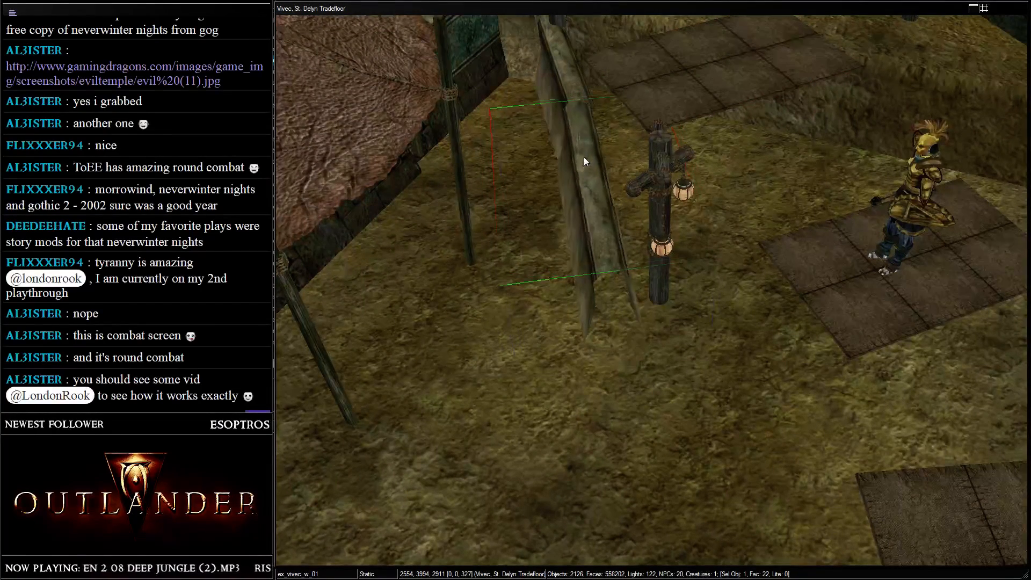
pyautogui.scroll(-4, 584, 185)
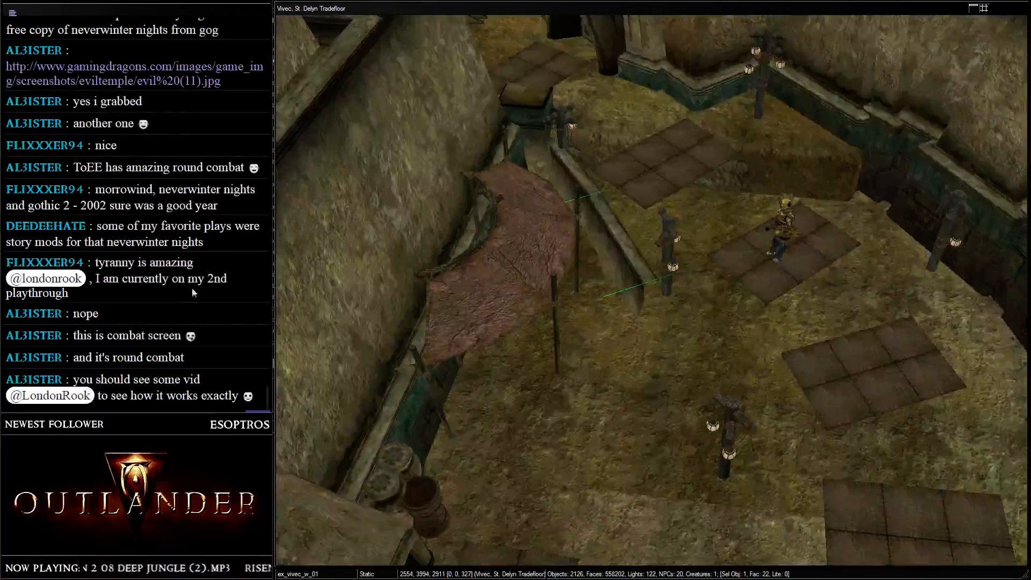
pyautogui.scroll(2, 573, 186)
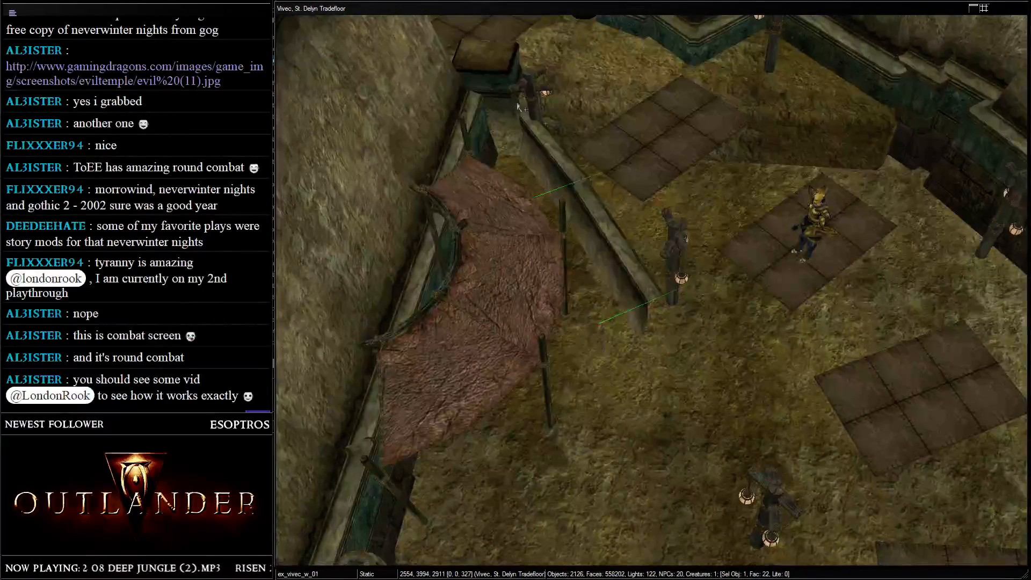
# - Duplicate the ex_vivec_w_e_01 end tower, place it at the outer end of the low wall, and rotate it to 65
pyautogui.click(490, 63)
pyautogui.hotkey('ctrl', 'd')
pyautogui.moveTo(491, 64); pyautogui.dragTo(635, 372)
pyautogui.moveTo(635, 373); pyautogui.dragTo(660, 349, button='right')
pyautogui.moveTo(660, 349); pyautogui.dragTo(672, 321)
pyautogui.moveTo(671, 321); pyautogui.dragTo(696, 346, button='right')
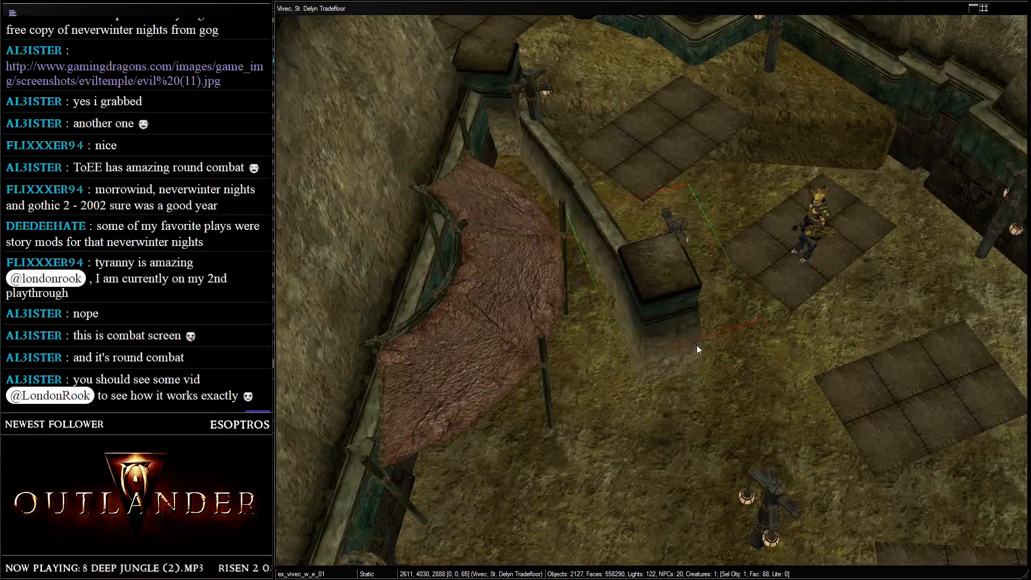
# - Duplicate the two ex_vivec_w_01 sections and extend the wall from the new tower past the next lamp post, turning them to 351
pyautogui.click(584, 205)
pyautogui.keyDown('ctrl'); pyautogui.click(561, 165); pyautogui.keyUp('ctrl')
pyautogui.hotkey('ctrl', 'd')
pyautogui.moveTo(561, 165); pyautogui.dragTo(681, 439)
pyautogui.moveTo(681, 439); pyautogui.dragTo(642, 217, button='middle')
pyautogui.moveTo(642, 217); pyautogui.dragTo(636, 270)
pyautogui.keyDown('shift'); pyautogui.moveTo(635, 269); pyautogui.dragTo(816, 241, button='middle'); pyautogui.keyUp('shift')
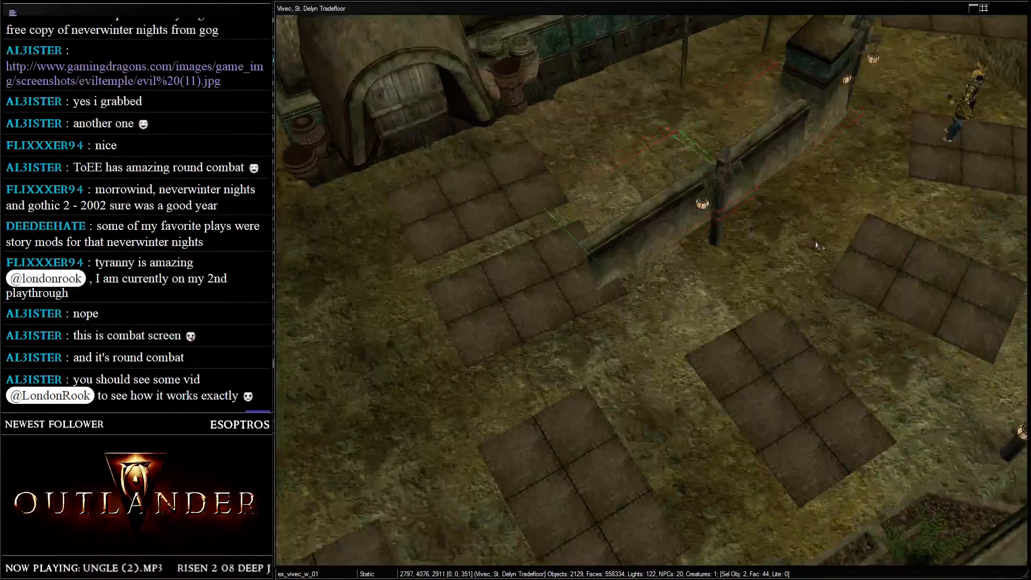
# - Duplicate the new tower and place the copy at the far end of the extended wall
pyautogui.click(817, 70)
pyautogui.hotkey('ctrl', 'd')
pyautogui.moveTo(824, 50); pyautogui.dragTo(664, 238)
pyautogui.scroll(-3, 907, 276)
pyautogui.keyDown('shift'); pyautogui.moveTo(907, 276); pyautogui.dragTo(645, 217, button='middle'); pyautogui.keyUp('shift')
# - Select both new ex_vivec_w_e_01 towers and lower them together to height 2863
pyautogui.click(690, 127)
pyautogui.click(678, 115)
pyautogui.moveTo(681, 199); pyautogui.dragTo(685, 203)
pyautogui.keyDown('shift'); pyautogui.moveTo(685, 201); pyautogui.dragTo(724, 182, button='middle'); pyautogui.keyUp('shift')
pyautogui.scroll(2, 723, 182)
pyautogui.moveTo(720, 176); pyautogui.dragTo(721, 171)
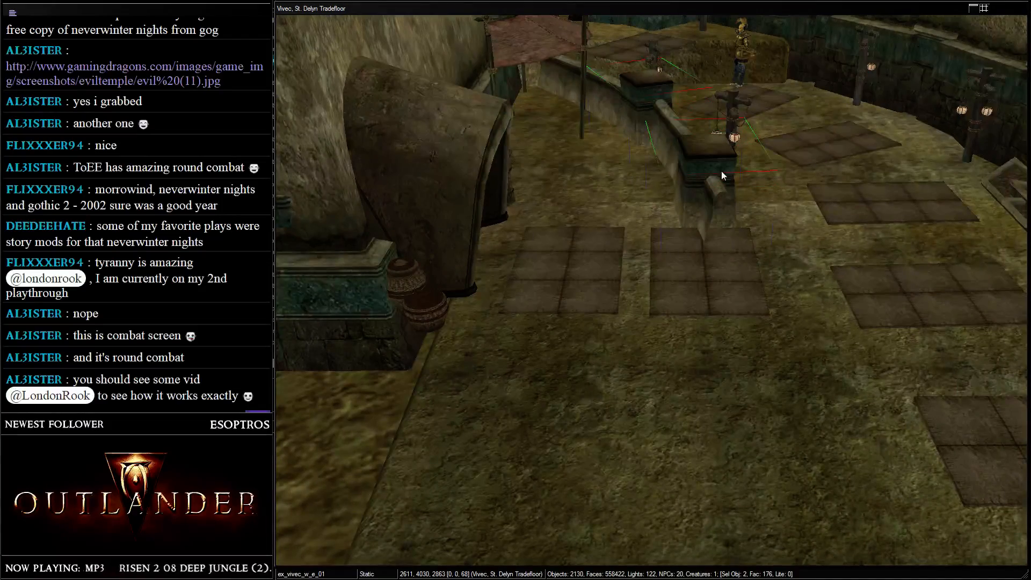
# - Turn the two extension wall sections together to 348 and shift them to join the two new towers
pyautogui.click(723, 191)
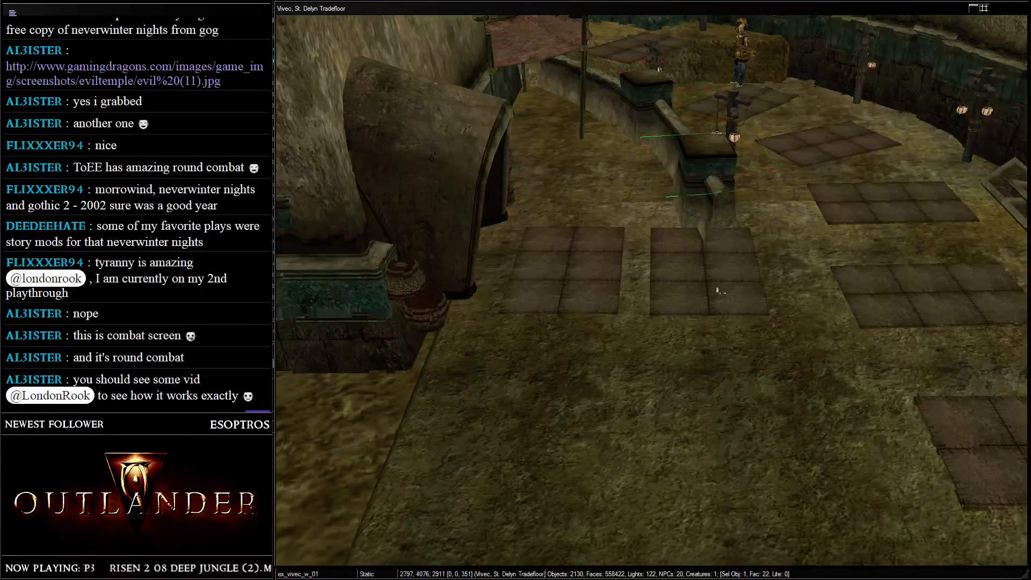
pyautogui.keyDown('shift'); pyautogui.moveTo(716, 290); pyautogui.dragTo(679, 220, button='middle'); pyautogui.keyUp('shift')
pyautogui.scroll(3, 699, 249)
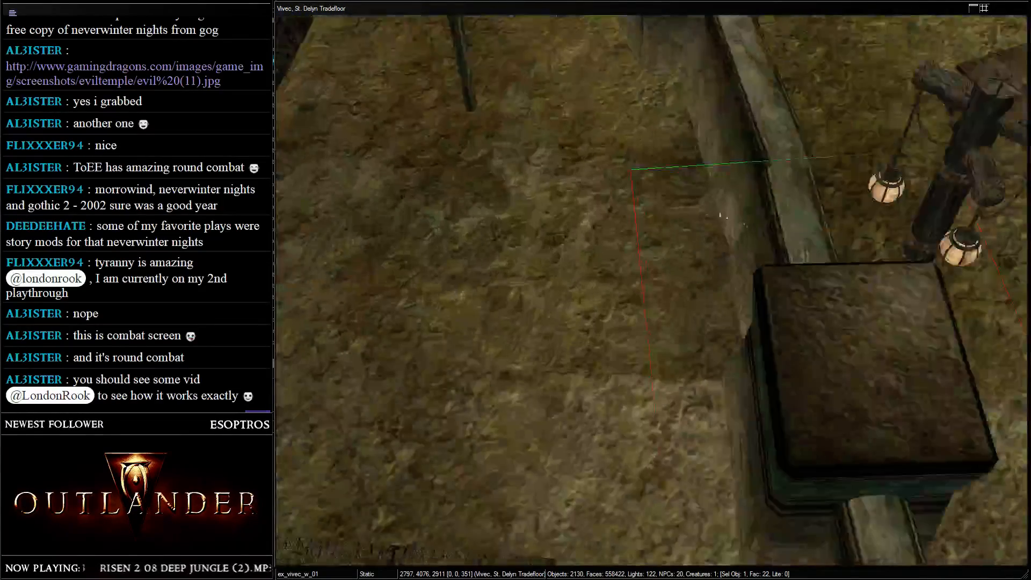
pyautogui.keyDown('ctrl'); pyautogui.click(783, 225); pyautogui.keyUp('ctrl')
pyautogui.moveTo(782, 224); pyautogui.dragTo(768, 130)
pyautogui.scroll(-3, 786, 204)
pyautogui.scroll(-2, 713, 230)
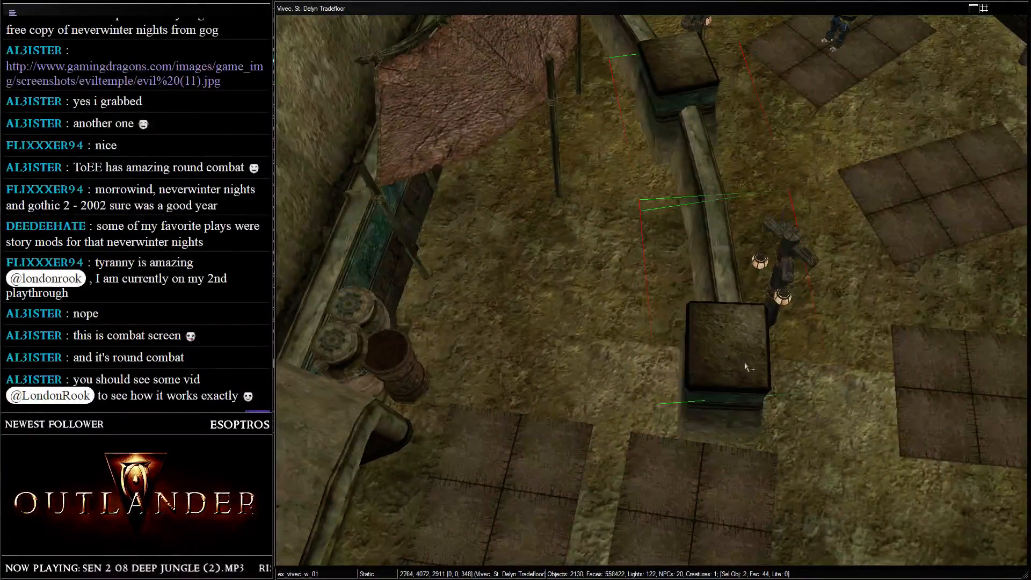
pyautogui.click(745, 379)
pyautogui.scroll(-3, 739, 377)
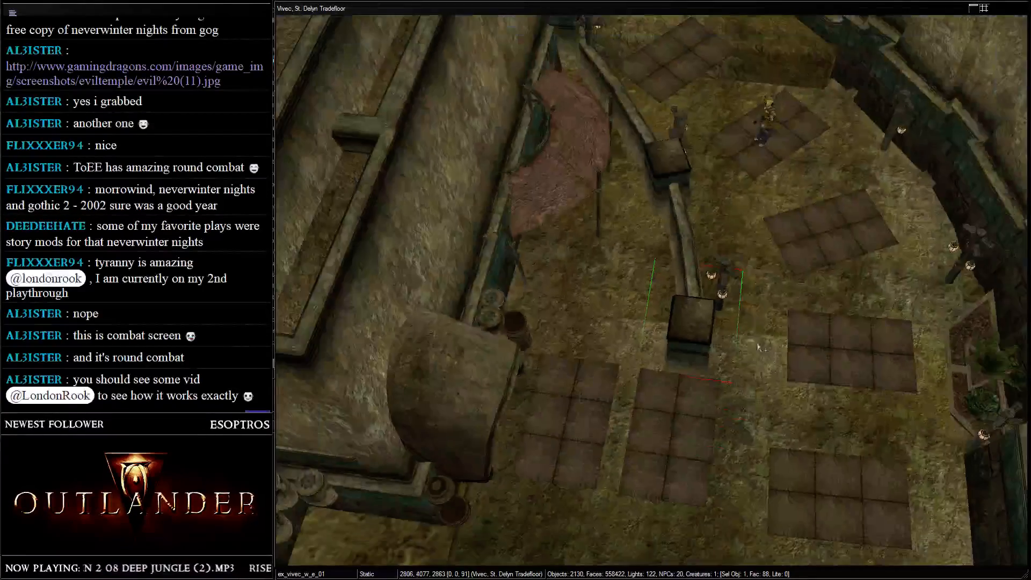
pyautogui.keyDown('shift'); pyautogui.moveTo(739, 377); pyautogui.dragTo(644, 317, button='middle'); pyautogui.keyUp('shift')
# - Switch the view to the cell's own lighting and nudge the dr_lite_lan_drag1_gold lamp post beside the first end tower
pyautogui.press('a')
pyautogui.scroll(2, 678, 207)
pyautogui.scroll(2, 654, 215)
pyautogui.click(649, 220)
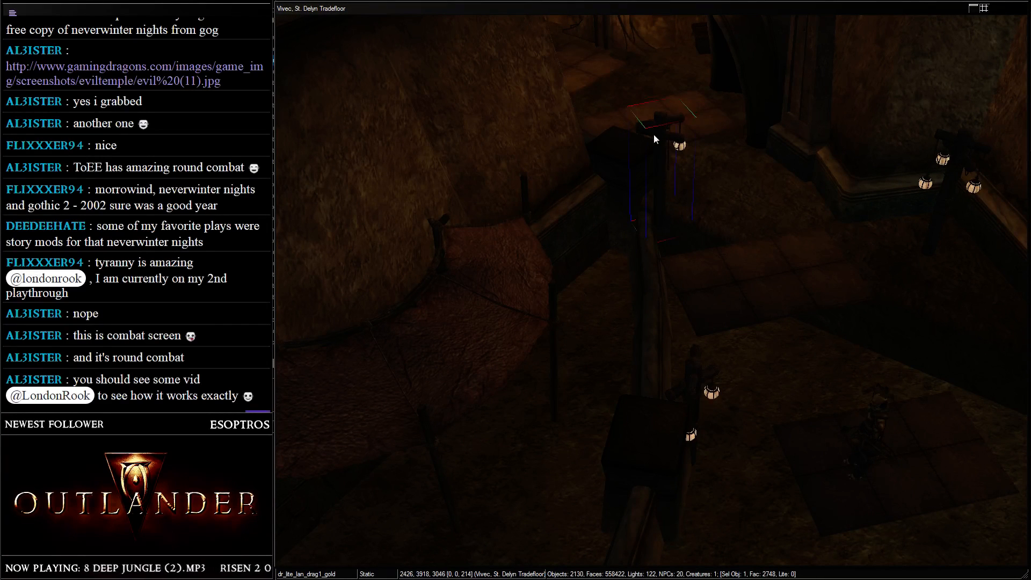
pyautogui.moveTo(653, 135); pyautogui.dragTo(653, 136)
pyautogui.scroll(-1, 747, 234)
# - Shift the upper Furn_de_practice_mat beside the low wall and rotate it to 46
pyautogui.click(735, 245)
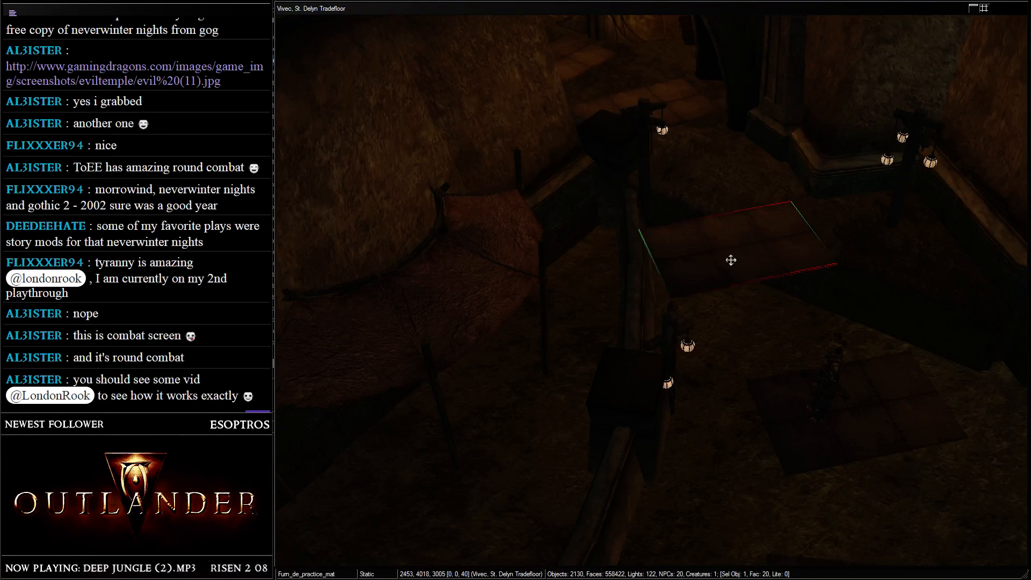
pyautogui.moveTo(748, 247); pyautogui.dragTo(785, 216, button='middle')
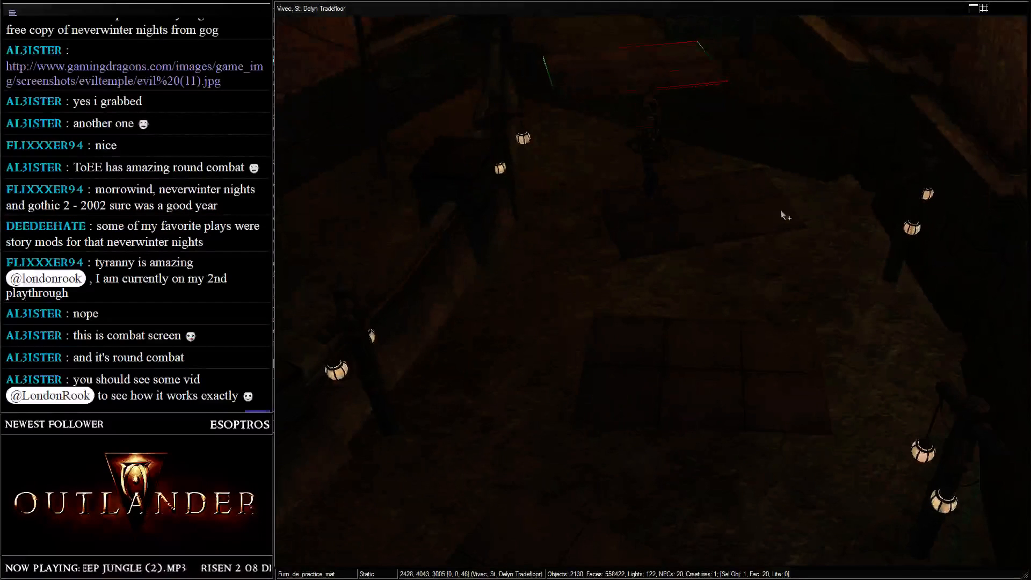
pyautogui.press('d')
pyautogui.click(721, 230)
# - Move the dr_lite_lan_drag2_gold lamp post slightly away from the middle tower and save the plugin
pyautogui.click(507, 149)
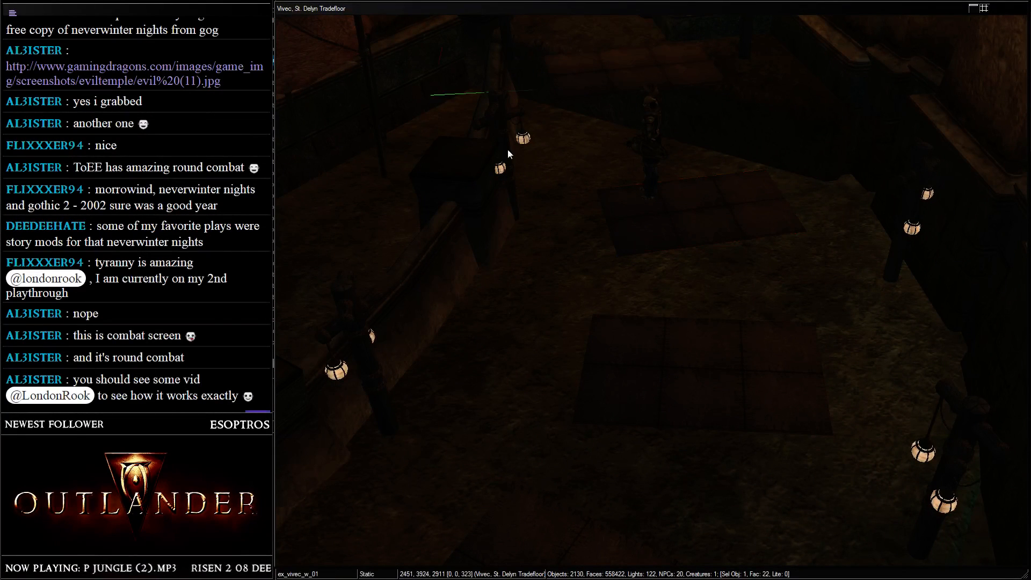
pyautogui.moveTo(501, 129); pyautogui.dragTo(507, 125)
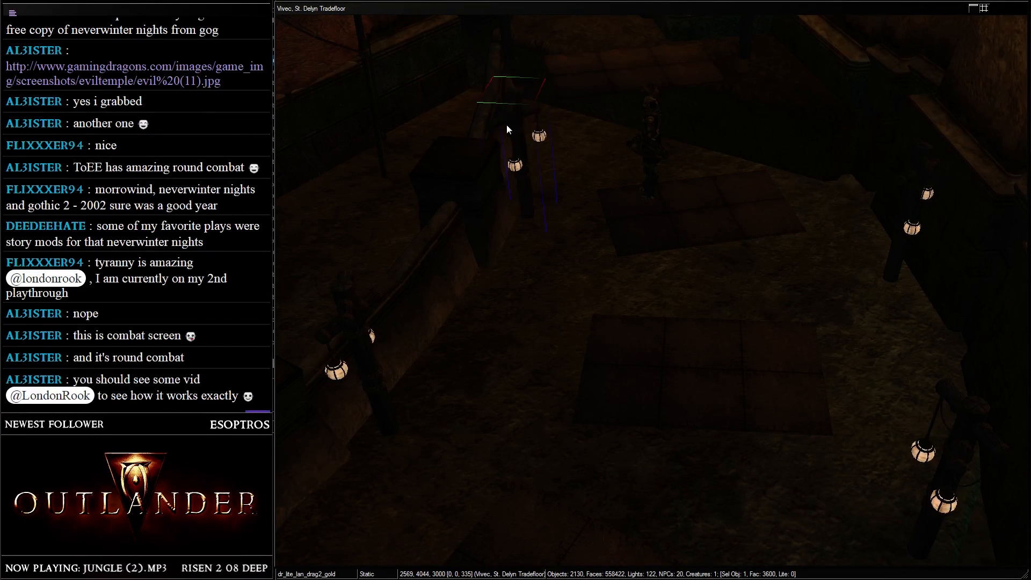
pyautogui.scroll(-3, 507, 125)
pyautogui.moveTo(507, 125); pyautogui.dragTo(595, 236, button='middle')
pyautogui.hotkey('ctrl', 's')
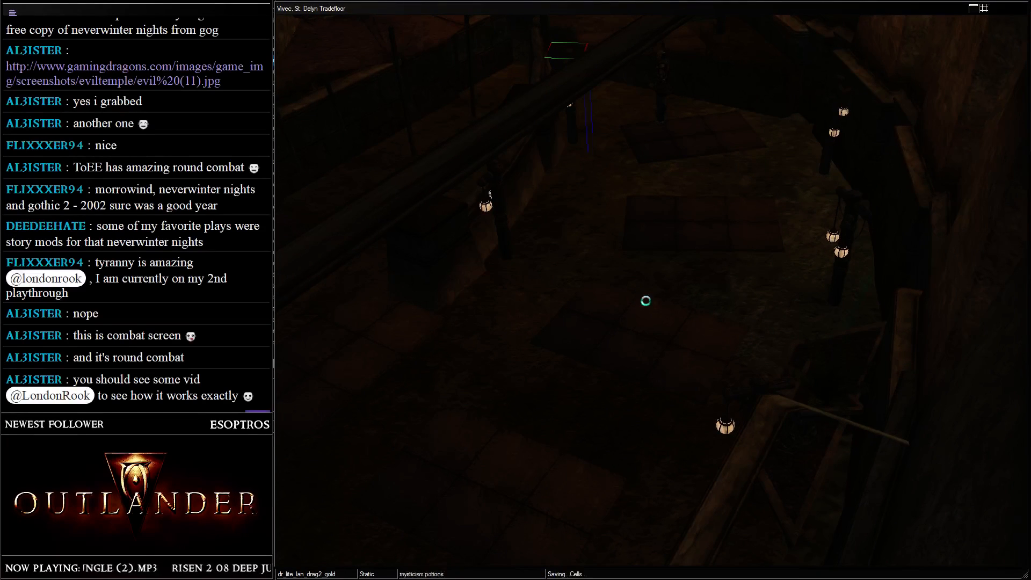
# - Select the practice mat in the open yard beyond the extended wall and save the plugin again
pyautogui.scroll(3, 654, 70)
pyautogui.moveTo(654, 83); pyautogui.dragTo(463, 166, button='middle')
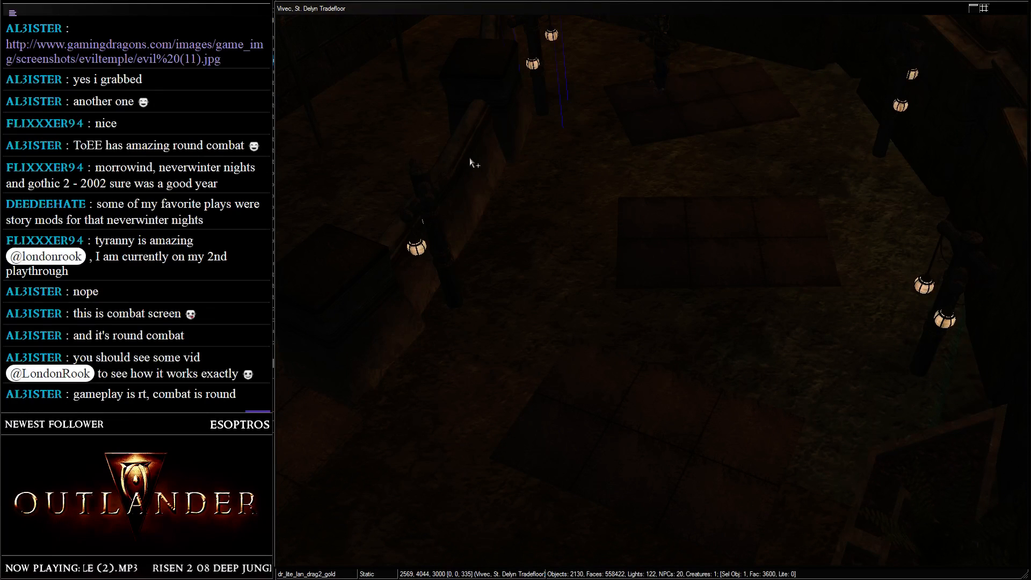
pyautogui.click(661, 260)
pyautogui.scroll(-5, 660, 260)
pyautogui.keyDown('shift'); pyautogui.moveTo(661, 260); pyautogui.dragTo(599, 236, button='middle'); pyautogui.keyUp('shift')
pyautogui.hotkey('ctrl', 's')
# - Inspect the dr_vlth_plr_trap_01b piece by the far passage and survey the whole cell from above
pyautogui.moveTo(429, 225); pyautogui.dragTo(636, 290, button='middle')
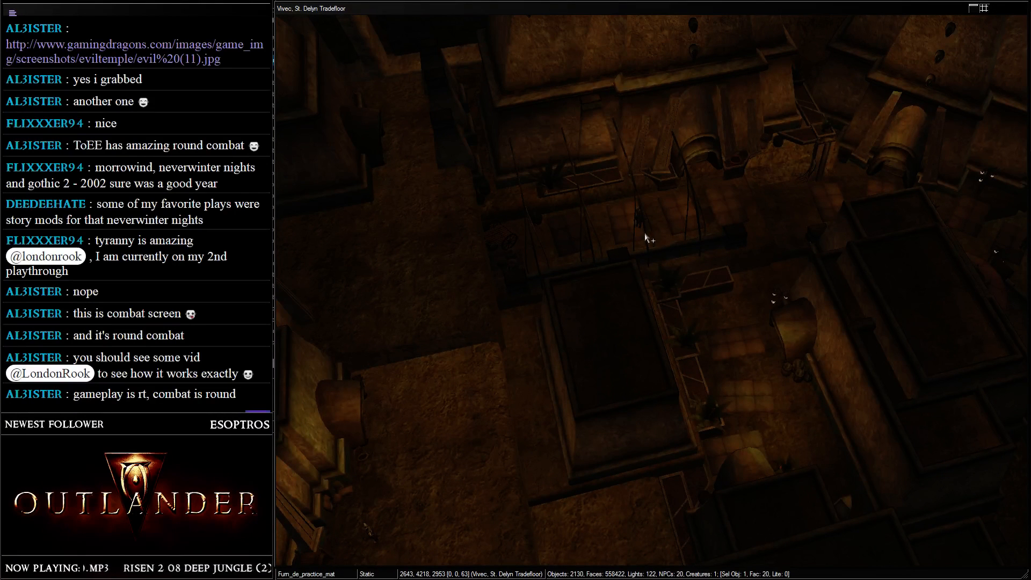
pyautogui.click(437, 112)
pyautogui.moveTo(437, 111); pyautogui.dragTo(398, 114, button='middle')
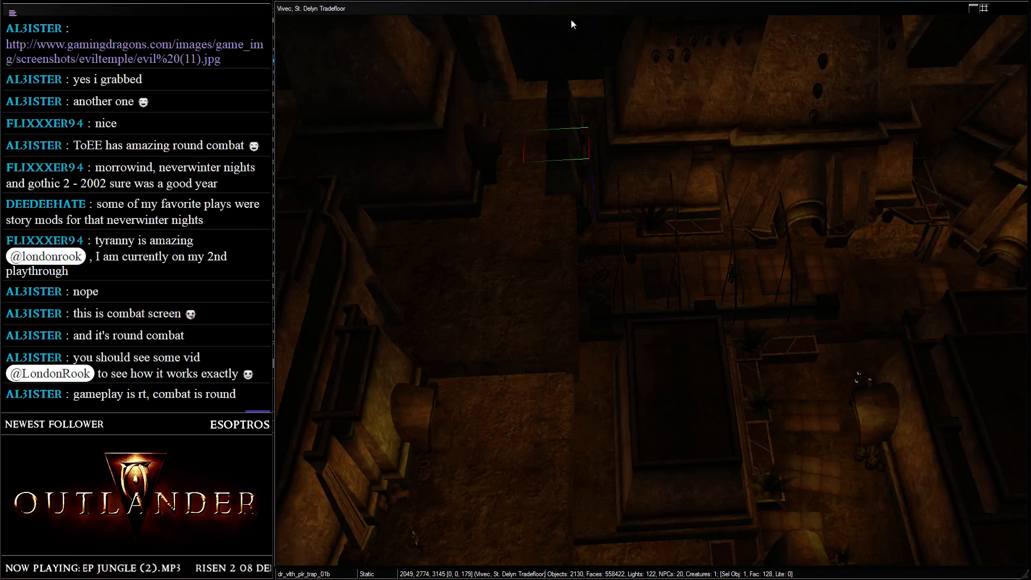
pyautogui.scroll(-10, 658, 194)
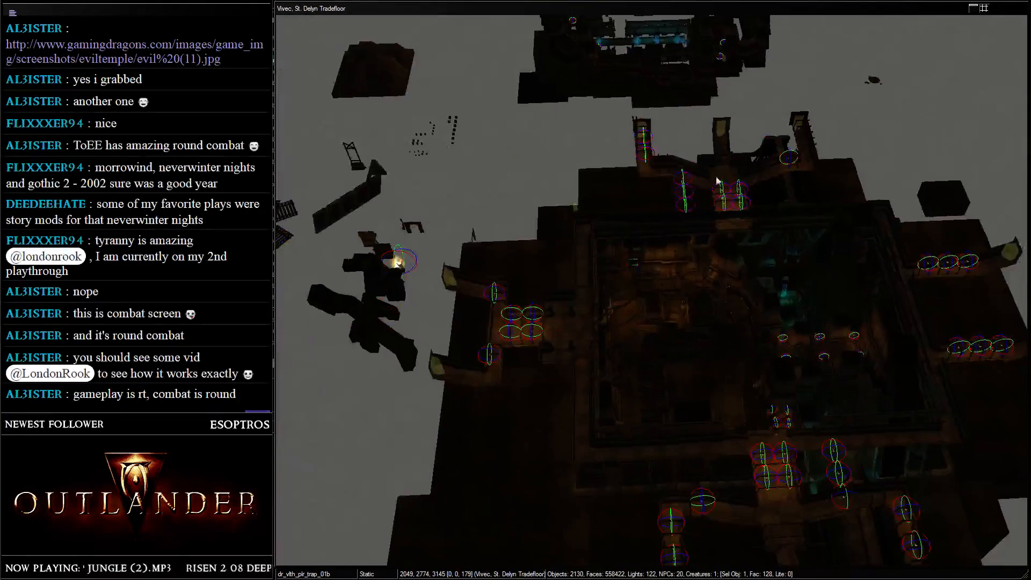
# - Select the group of in_vs_pitceil_01 ceiling panels floating outside the building and shift them away from their spot
pyautogui.moveTo(716, 177); pyautogui.dragTo(584, 77, button='middle')
pyautogui.press('a')
pyautogui.scroll(4, 607, 126)
pyautogui.moveTo(543, 83); pyautogui.dragTo(659, 192)
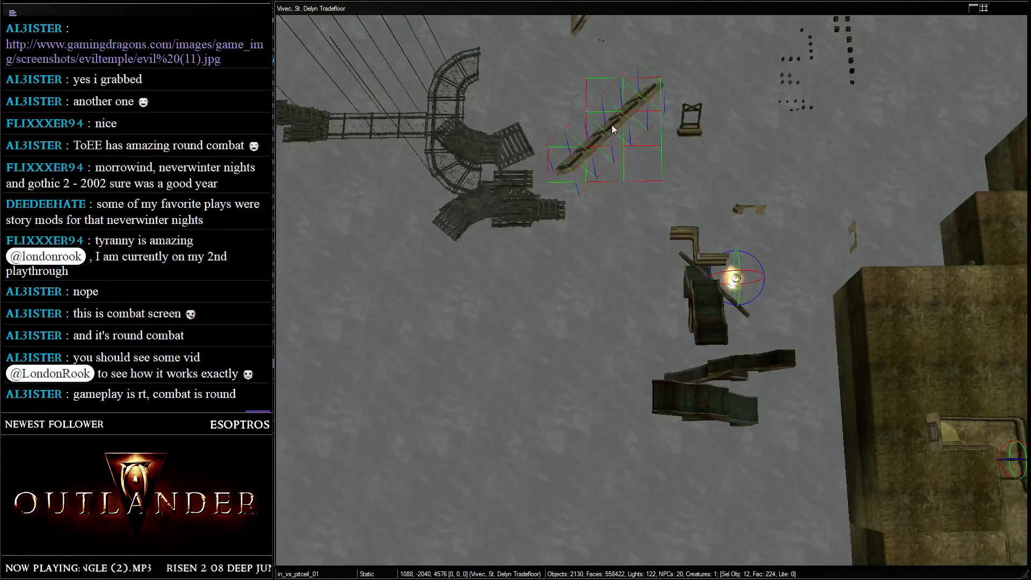
pyautogui.moveTo(612, 125); pyautogui.dragTo(628, 38)
pyautogui.keyDown('shift'); pyautogui.moveTo(628, 38); pyautogui.dragTo(617, 133, button='middle'); pyautogui.keyUp('shift')
# - Delete the surplus in_vs_pitceil_01 panels hovering highest above the area outside the building
pyautogui.scroll(3, 578, 166)
pyautogui.press('d')
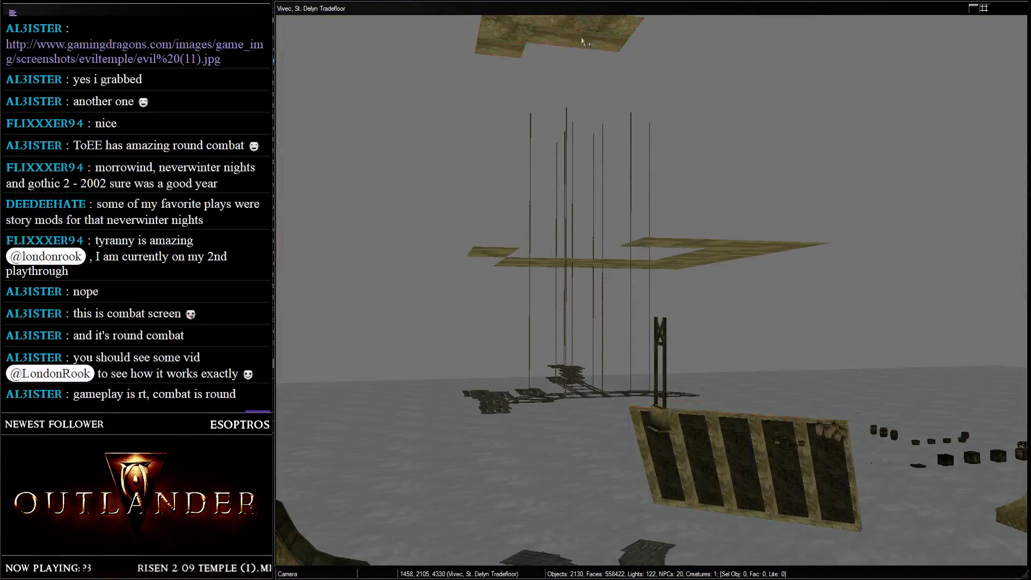
pyautogui.click(548, 37)
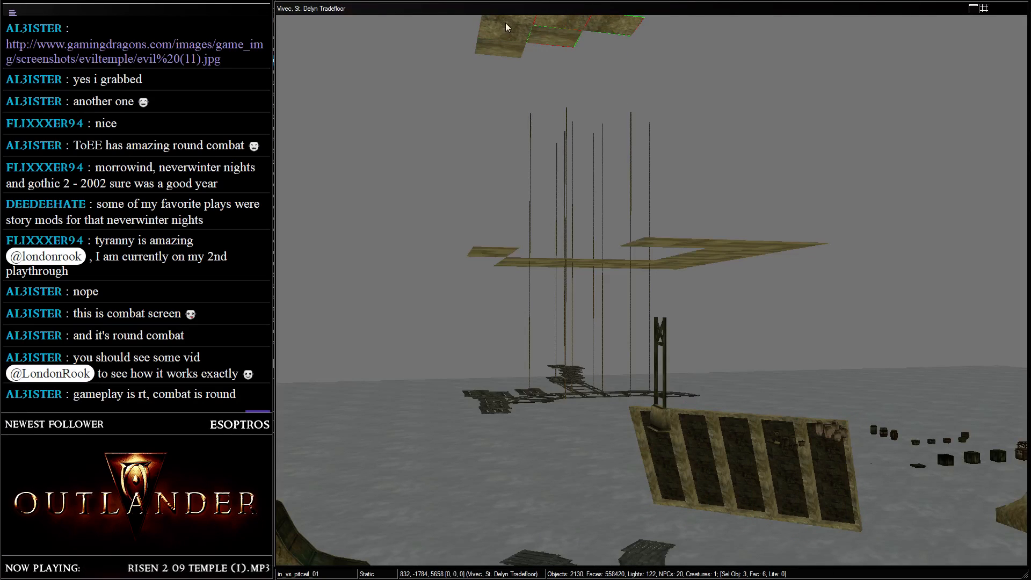
pyautogui.press('Delete')
# - Bring a copy of the in_vs_pitceil_01 panel to the corner of the roof opening, at about 4064, 3744, 3936
pyautogui.click(732, 255)
pyautogui.keyDown('shift'); pyautogui.moveTo(733, 255); pyautogui.dragTo(613, 159, button='middle'); pyautogui.keyUp('shift')
pyautogui.click(564, 267)
pyautogui.click(624, 300)
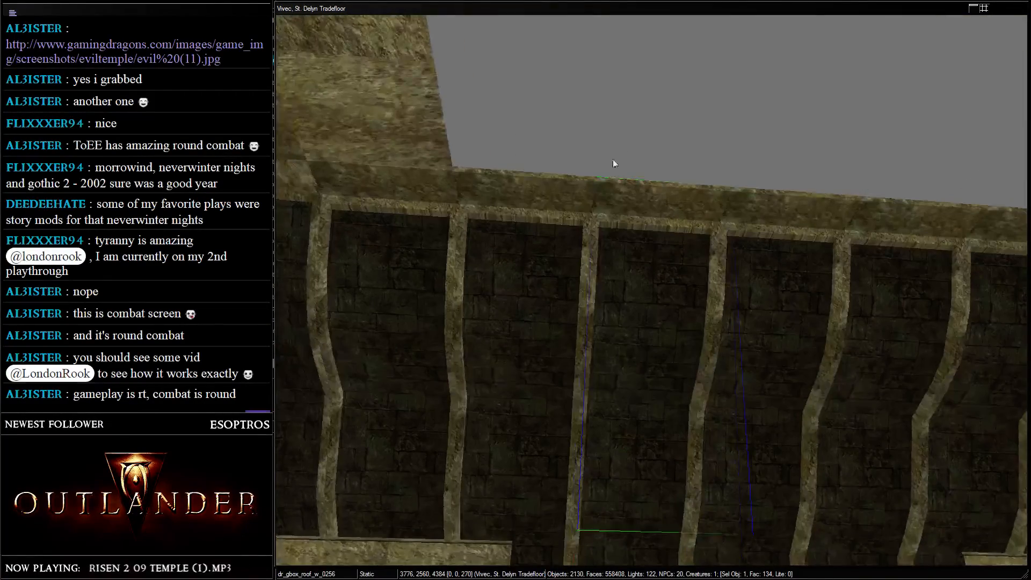
pyautogui.click(590, 213)
pyautogui.moveTo(589, 211); pyautogui.dragTo(652, 168)
pyautogui.scroll(-2, 575, 166)
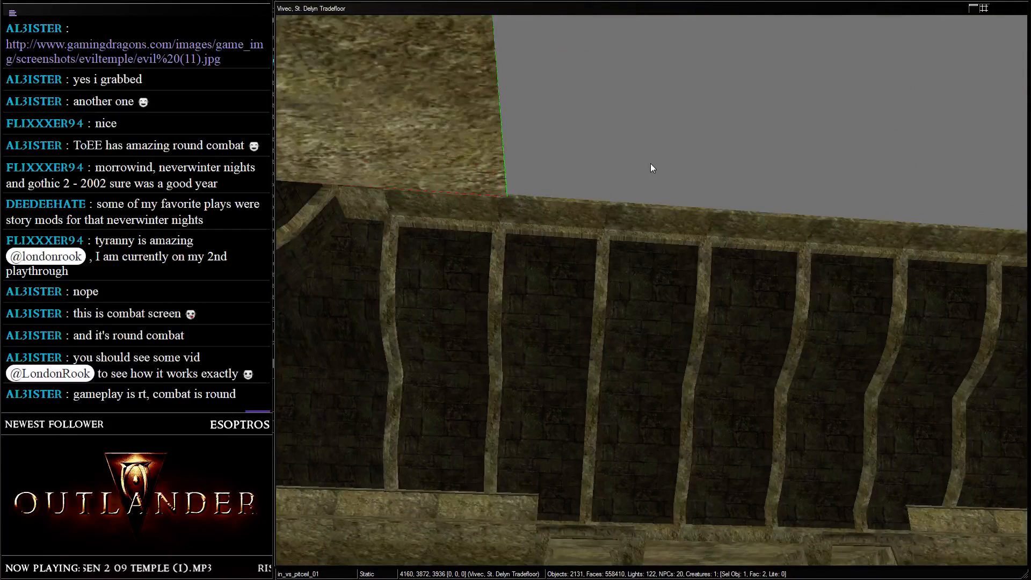
pyautogui.moveTo(424, 147); pyautogui.dragTo(505, 220)
pyautogui.scroll(-3, 498, 203)
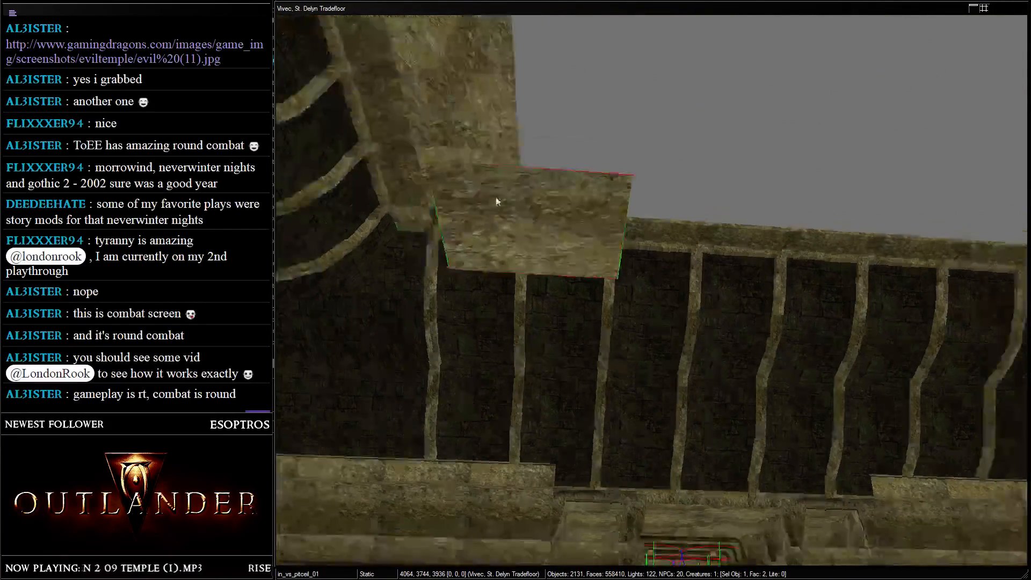
# - Raise the copied ceiling panel and line it up beside the existing corner panel at 4032, 3008, 4576
pyautogui.keyDown('shift'); pyautogui.moveTo(497, 202); pyautogui.dragTo(545, 321, button='middle'); pyautogui.keyUp('shift')
pyautogui.moveTo(541, 240); pyautogui.dragTo(584, 142)
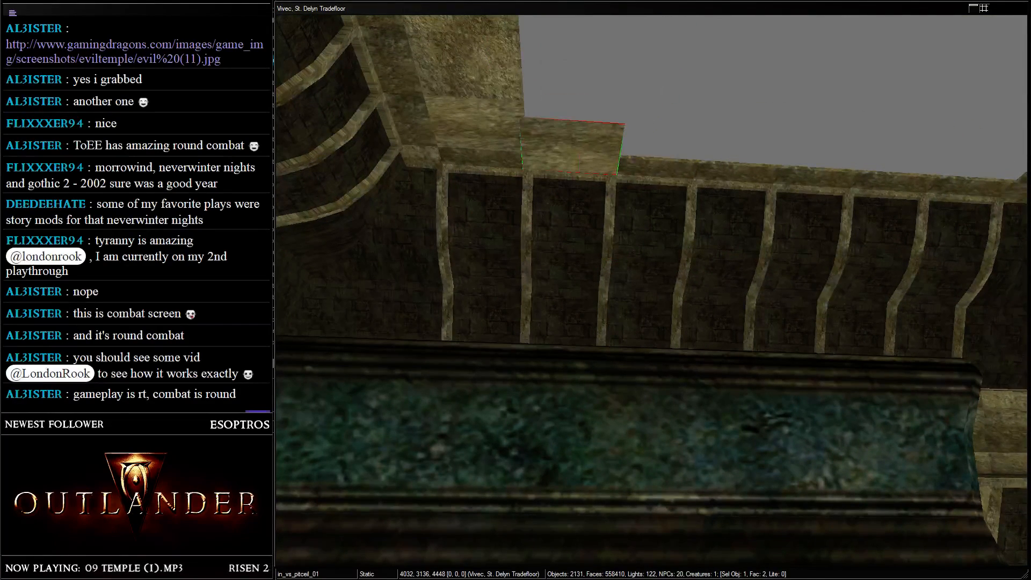
pyautogui.keyDown('shift'); pyautogui.moveTo(583, 141); pyautogui.dragTo(603, 209, button='middle'); pyautogui.keyUp('shift')
pyautogui.scroll(3, 601, 201)
pyautogui.moveTo(600, 198); pyautogui.dragTo(539, 66)
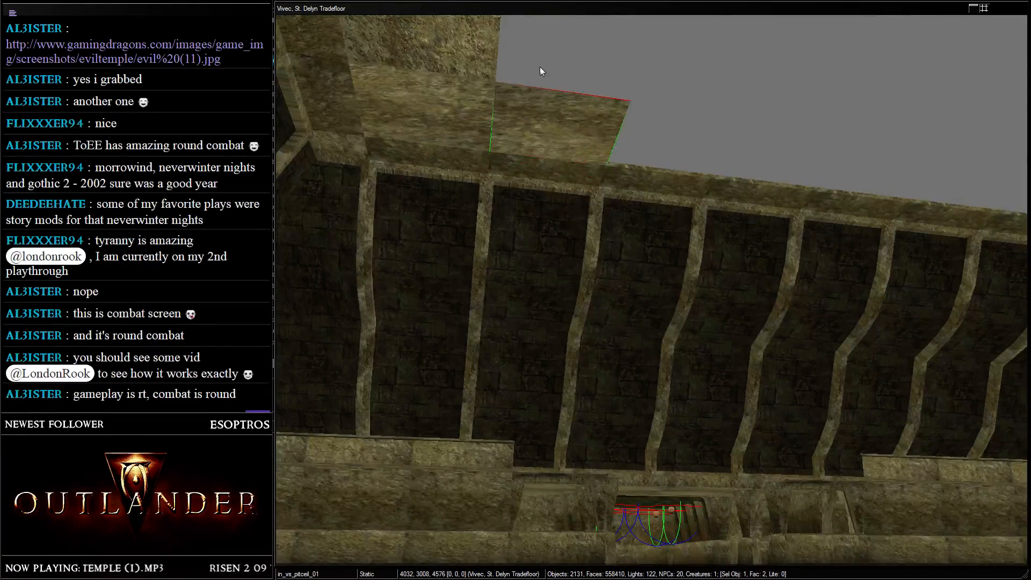
# - Duplicate the corner ceiling panels and place the copies alongside as a second row three panels wide, reaching 3520, 3264, 4576
pyautogui.keyDown('shift'); pyautogui.moveTo(539, 66); pyautogui.dragTo(518, 262, button='middle'); pyautogui.keyUp('shift')
pyautogui.keyDown('ctrl'); pyautogui.click(504, 215); pyautogui.keyUp('ctrl')
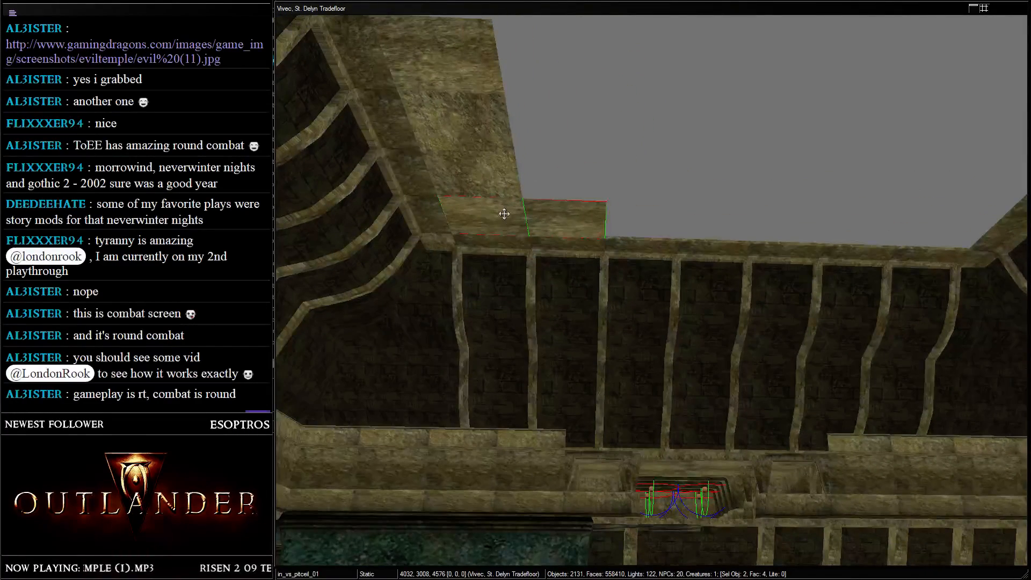
pyautogui.hotkey('ctrl', 'd')
pyautogui.moveTo(483, 215); pyautogui.dragTo(581, 266)
pyautogui.hotkey('ctrl', 'd')
pyautogui.scroll(-3, 580, 267)
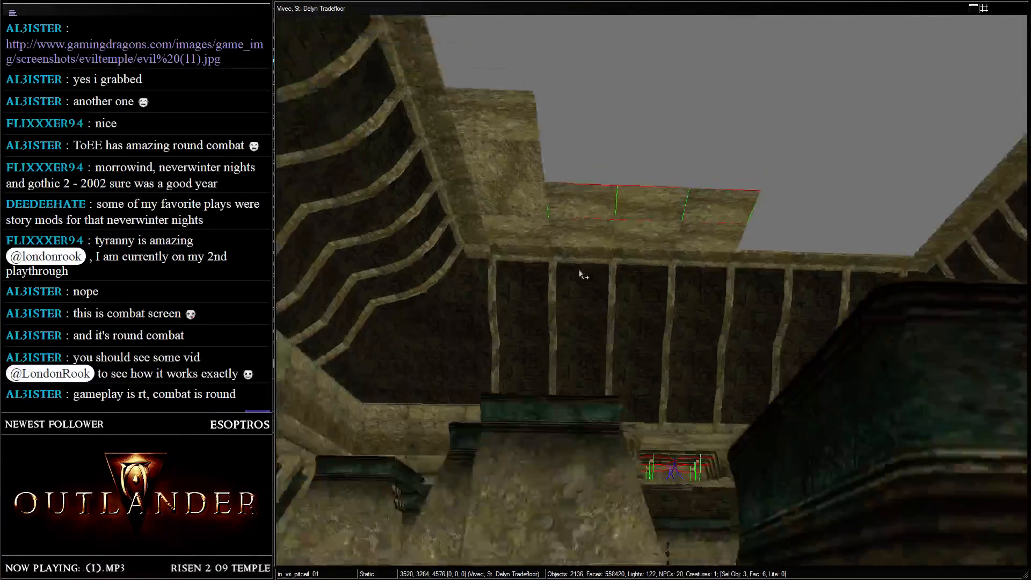
# - Select both rows of three ceiling panels, duplicate the six and move the copies to 3520, 3776, 4576
pyautogui.keyDown('ctrl'); pyautogui.click(597, 239); pyautogui.keyUp('ctrl')
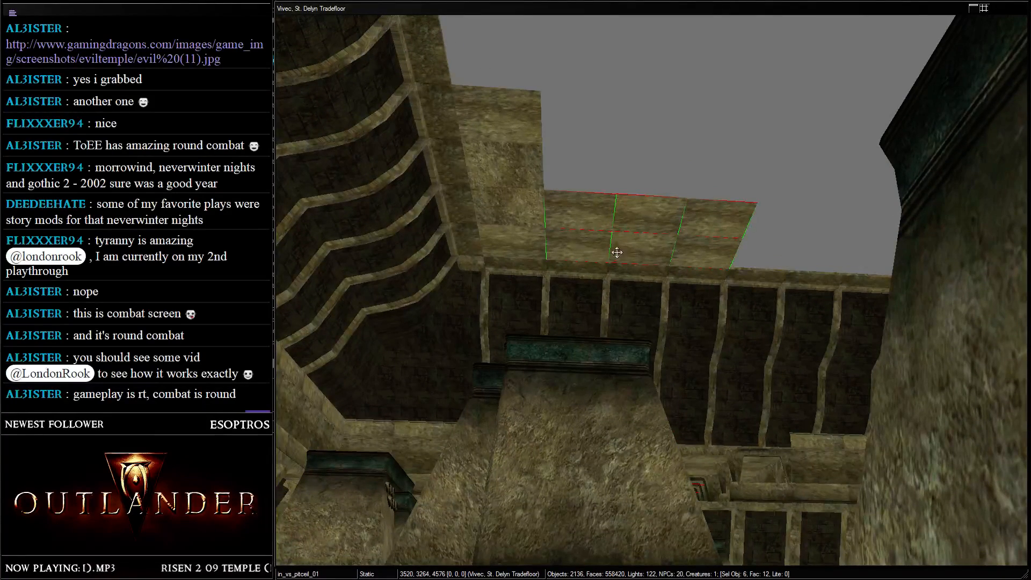
pyautogui.hotkey('ctrl', 'd')
pyautogui.moveTo(617, 252); pyautogui.dragTo(620, 340)
pyautogui.scroll(3, 609, 319)
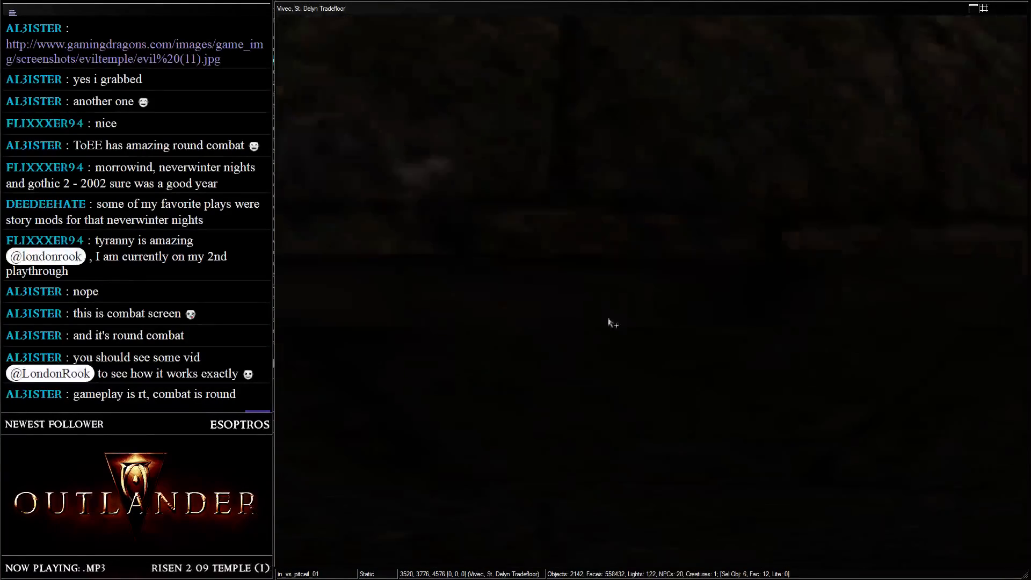
pyautogui.scroll(-4, 609, 322)
pyautogui.press('shift')
# - Select the whole block of sixteen ceiling panels, duplicate it and move the copy diagonally across the opening to 2752, 4800, 4576
pyautogui.keyDown('ctrl'); pyautogui.click(682, 227); pyautogui.keyUp('ctrl')
pyautogui.keyDown('ctrl'); pyautogui.click(680, 207); pyautogui.keyUp('ctrl')
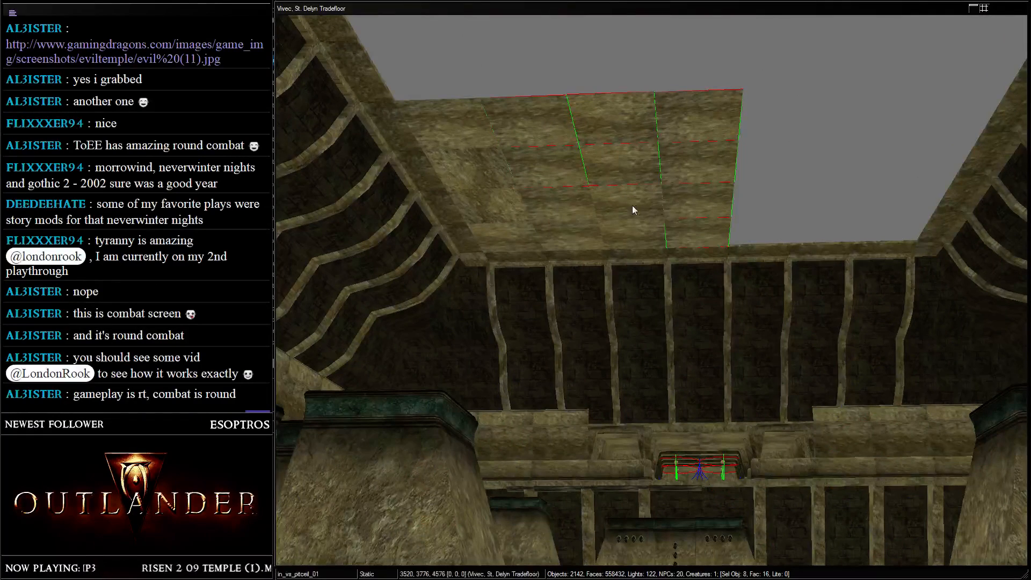
pyautogui.keyDown('ctrl'); pyautogui.click(633, 207); pyautogui.keyUp('ctrl')
pyautogui.keyDown('ctrl'); pyautogui.click(625, 231); pyautogui.keyUp('ctrl')
pyautogui.keyDown('ctrl'); pyautogui.click(499, 204); pyautogui.keyUp('ctrl')
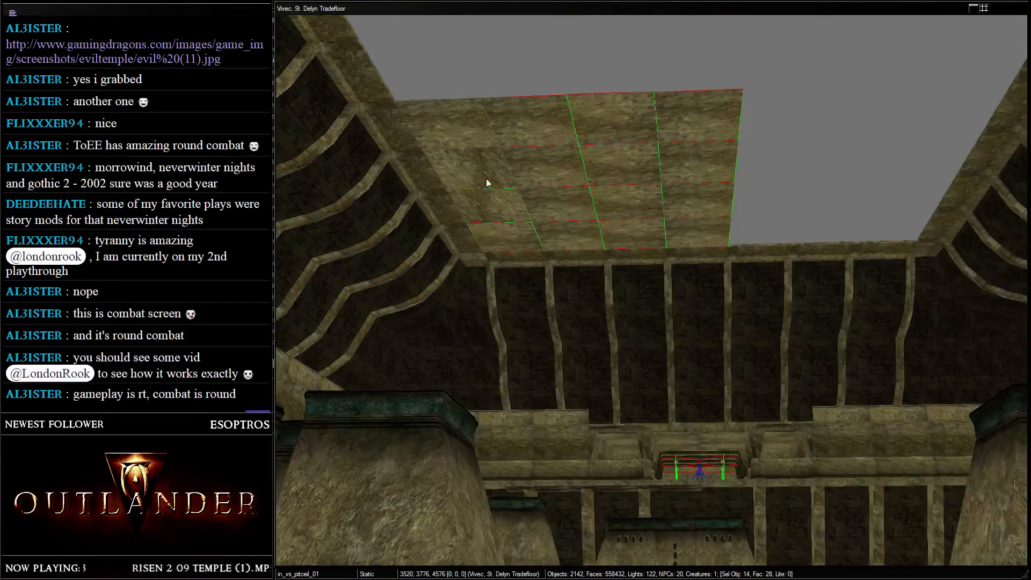
pyautogui.keyDown('ctrl'); pyautogui.click(485, 177); pyautogui.keyUp('ctrl')
pyautogui.keyDown('ctrl'); pyautogui.click(475, 140); pyautogui.keyUp('ctrl')
pyautogui.hotkey('ctrl', 'd')
pyautogui.moveTo(528, 168); pyautogui.dragTo(599, 252)
pyautogui.scroll(-3, 594, 256)
pyautogui.moveTo(591, 259); pyautogui.dragTo(677, 204, button='middle')
pyautogui.moveTo(676, 205); pyautogui.dragTo(720, 355)
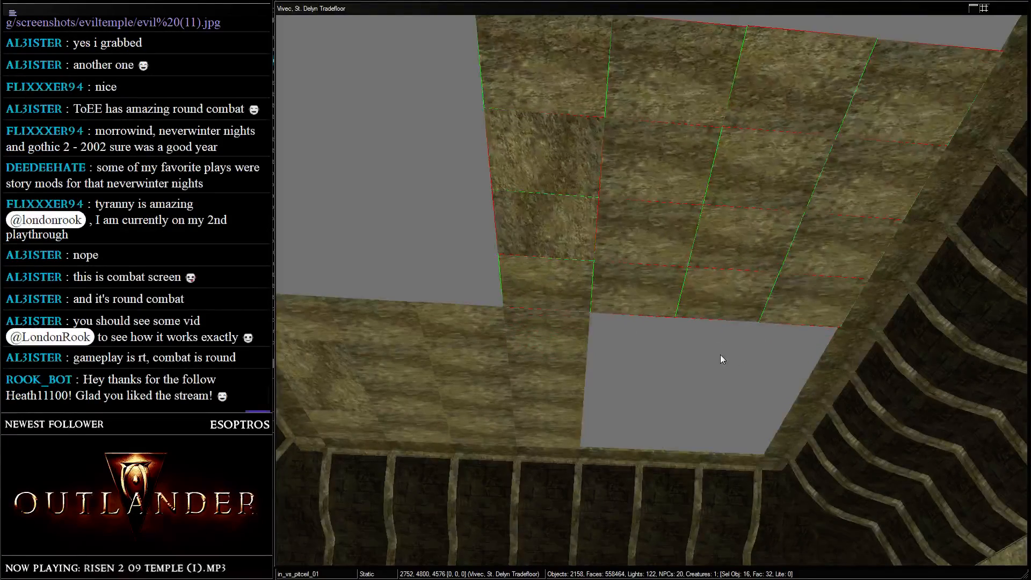
# - Rotate the single ceiling panel at 3520, 4032, 4576 to 180 to vary the texture where the two blocks meet
pyautogui.keyDown('shift'); pyautogui.moveTo(720, 355); pyautogui.dragTo(598, 253, button='middle'); pyautogui.keyUp('shift')
pyautogui.click(587, 322)
pyautogui.scroll(3, 598, 253)
pyautogui.click(481, 253)
pyautogui.scroll(2, 543, 256)
pyautogui.keyDown('shift'); pyautogui.moveTo(614, 358); pyautogui.dragTo(575, 260, button='middle'); pyautogui.keyUp('shift')
pyautogui.moveTo(523, 217)
pyautogui.mouseDown()
pyautogui.moveTo(524, 239)
pyautogui.moveTo(528, 230)
pyautogui.mouseUp()
pyautogui.moveTo(484, 298); pyautogui.dragTo(511, 290, button='middle')
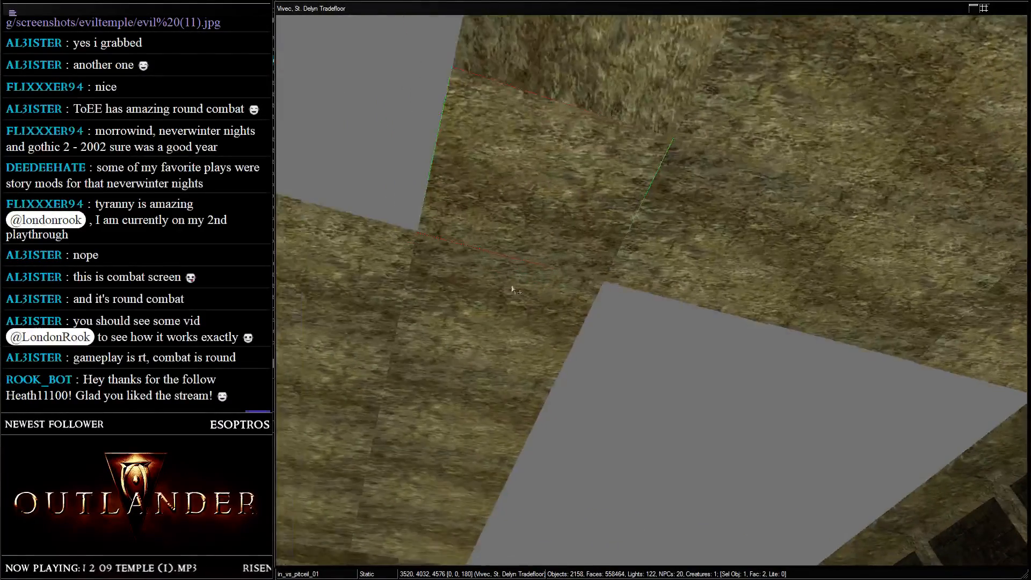
pyautogui.click(490, 303)
# - Select nine ceiling panels, duplicate them and move the copies into the corner gap at 3008, 3264, 4576
pyautogui.scroll(-2, 631, 275)
pyautogui.keyDown('shift'); pyautogui.moveTo(678, 224); pyautogui.dragTo(728, 180, button='middle'); pyautogui.keyUp('shift')
pyautogui.scroll(-2, 611, 313)
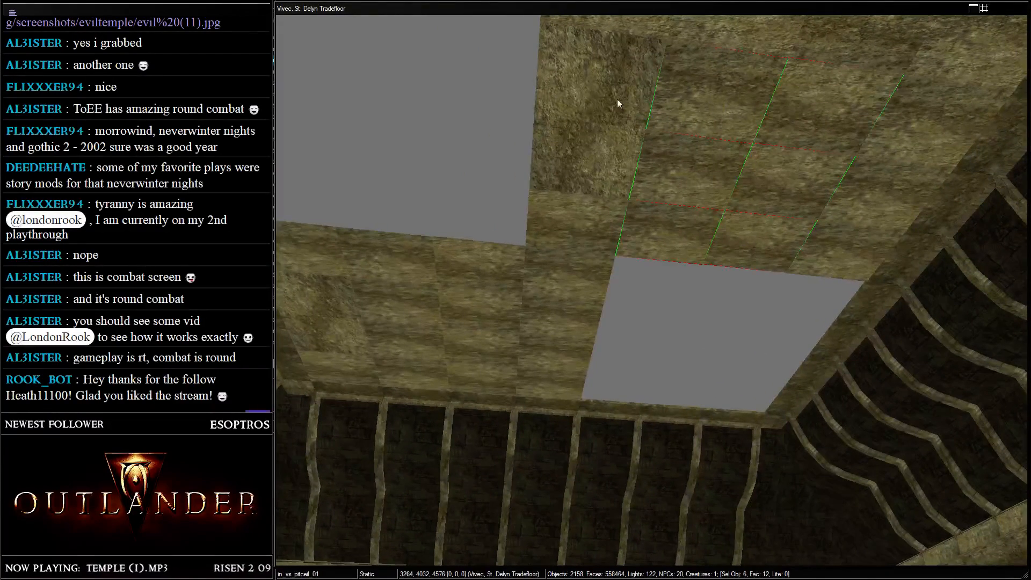
pyautogui.moveTo(602, 212); pyautogui.dragTo(632, 2)
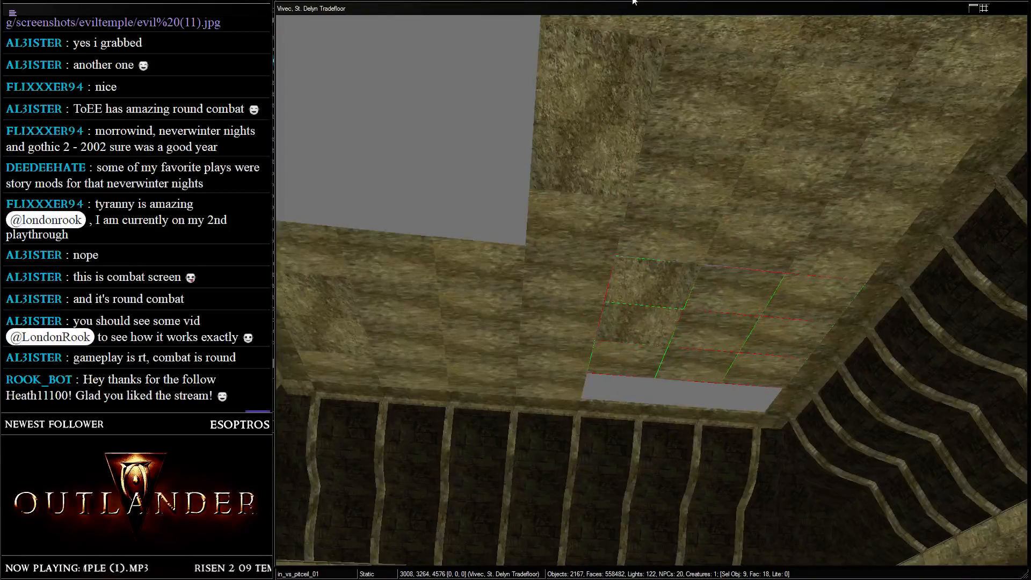
pyautogui.keyDown('shift'); pyautogui.moveTo(633, 1); pyautogui.dragTo(679, 294, button='middle'); pyautogui.keyUp('shift')
# - Duplicate a row of three ceiling panels and fill the remaining strip along the wall at 3264, 3008, 4576
pyautogui.scroll(3, 679, 294)
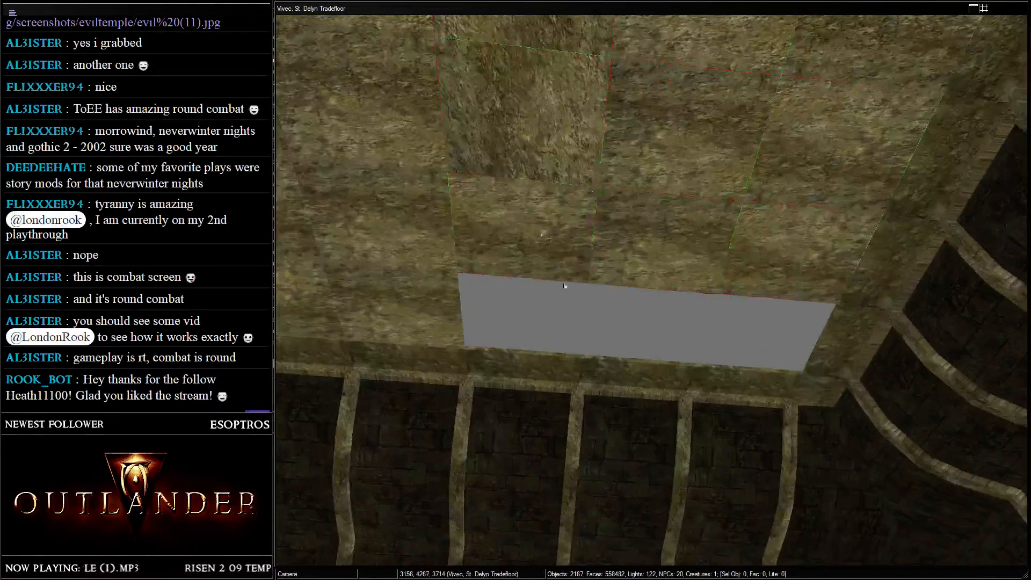
pyautogui.hotkey('ctrl', 'd')
pyautogui.moveTo(680, 238); pyautogui.dragTo(642, 35)
pyautogui.scroll(-2, 536, 143)
pyautogui.keyDown('shift'); pyautogui.moveTo(536, 142); pyautogui.dragTo(665, 304, button='middle'); pyautogui.keyUp('shift')
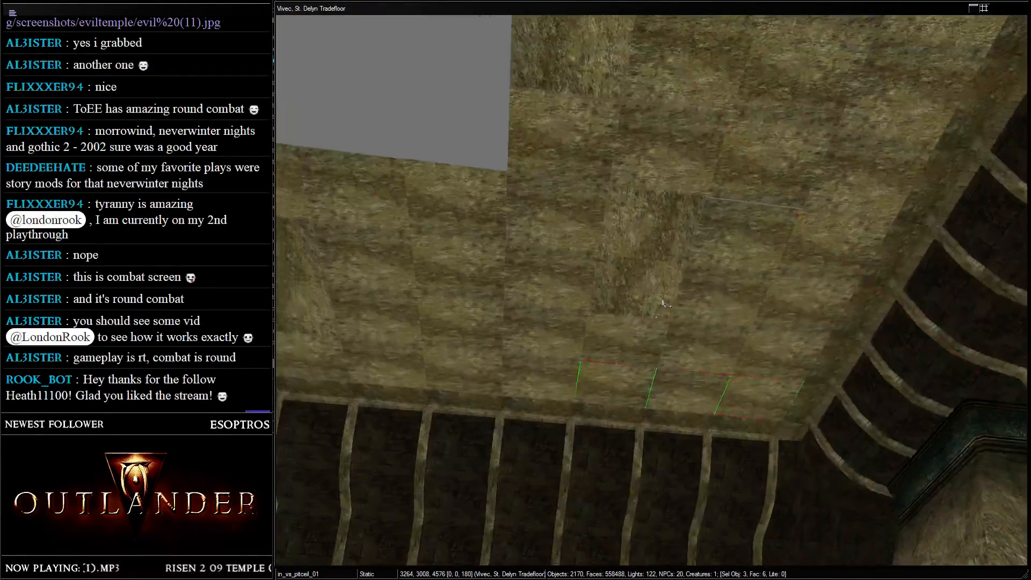
# - Rotate the individual ceiling panels at 3008, 4032, 4576 and 3008, 4288, 4576 to 180
pyautogui.scroll(-2, 750, 172)
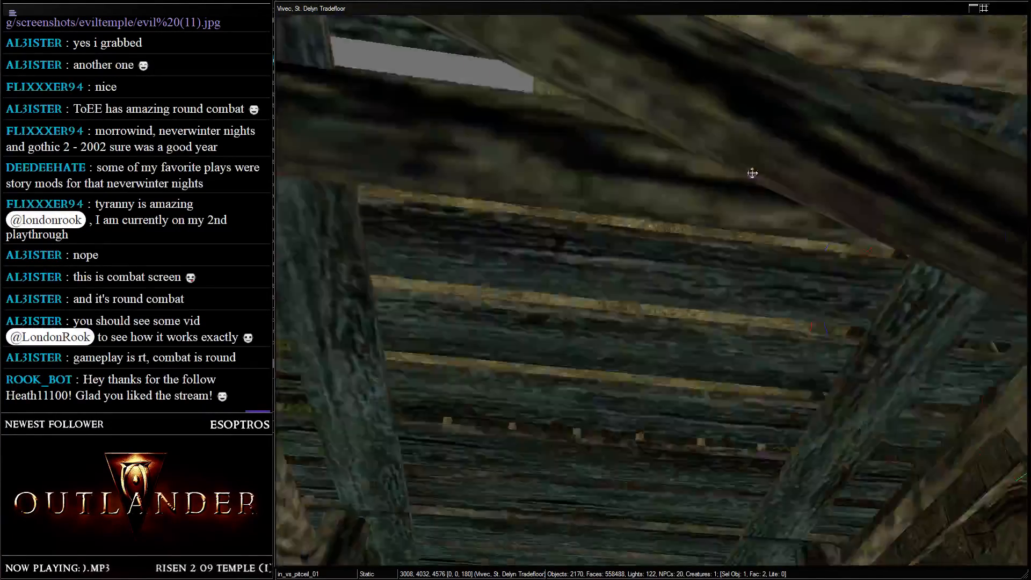
pyautogui.scroll(1, 750, 173)
pyautogui.moveTo(751, 172); pyautogui.dragTo(698, 247, button='middle')
pyautogui.click(706, 158)
pyautogui.moveTo(706, 157); pyautogui.dragTo(726, 138)
pyautogui.keyDown('shift'); pyautogui.moveTo(726, 132); pyautogui.dragTo(701, 228, button='middle'); pyautogui.keyUp('shift')
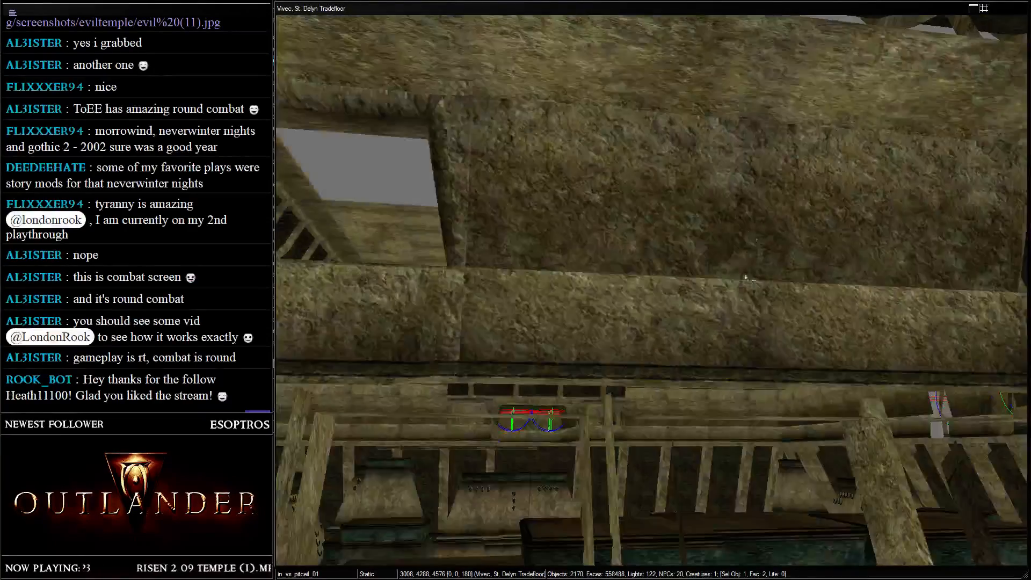
pyautogui.scroll(-5, 702, 227)
pyautogui.scroll(4, 662, 185)
pyautogui.scroll(3, 662, 185)
pyautogui.keyDown('shift'); pyautogui.moveTo(662, 185); pyautogui.dragTo(750, 124, button='middle'); pyautogui.keyUp('shift')
pyautogui.press('d')
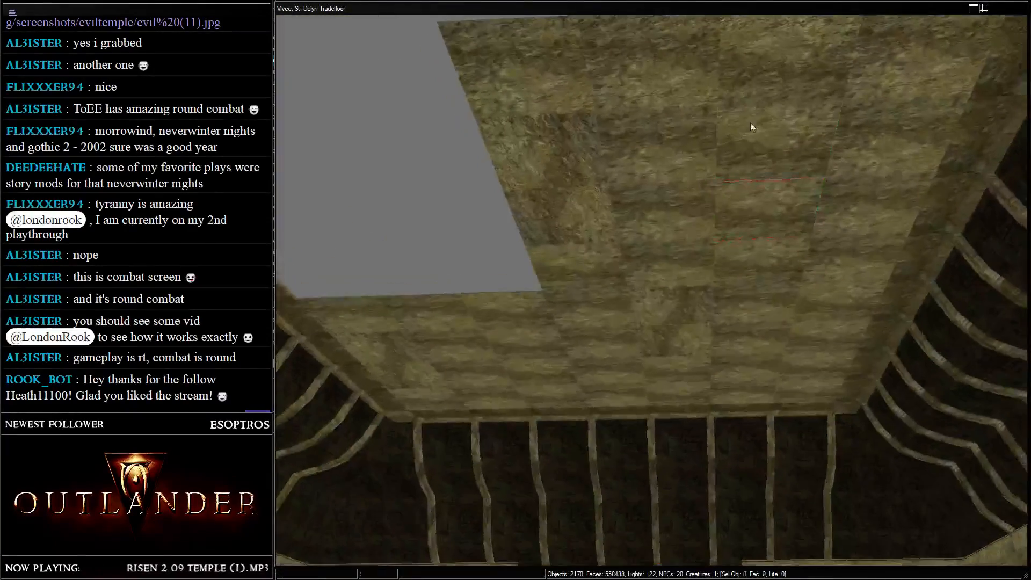
# - Select seven ceiling panels bordering the large gap, duplicate them and move the copies sideways into the opening
pyautogui.moveTo(766, 177); pyautogui.dragTo(759, 127)
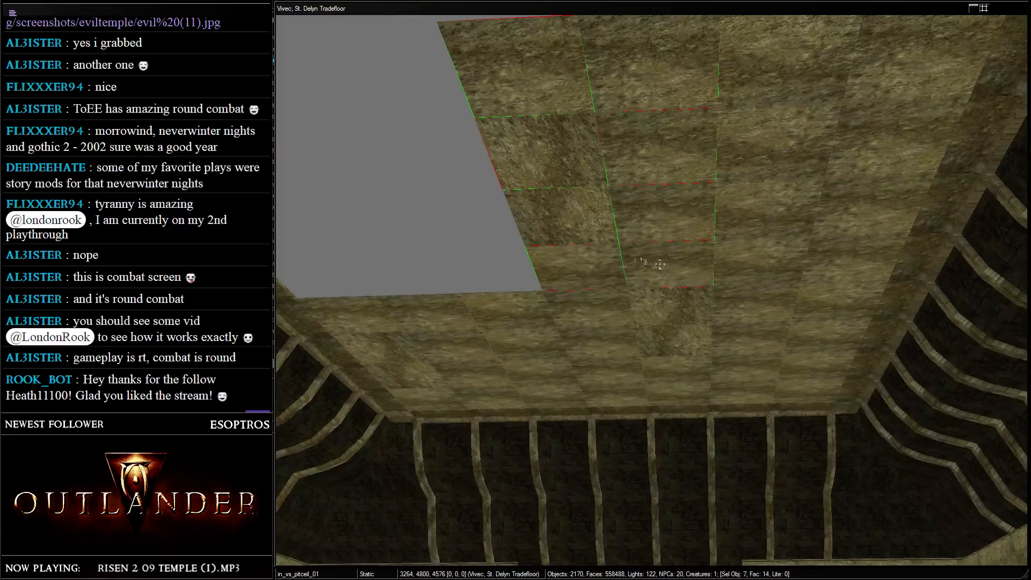
pyautogui.keyDown('shift'); pyautogui.moveTo(660, 263); pyautogui.dragTo(674, 269, button='middle'); pyautogui.keyUp('shift')
pyautogui.keyDown('shift'); pyautogui.moveTo(730, 214); pyautogui.dragTo(760, 211, button='middle'); pyautogui.keyUp('shift')
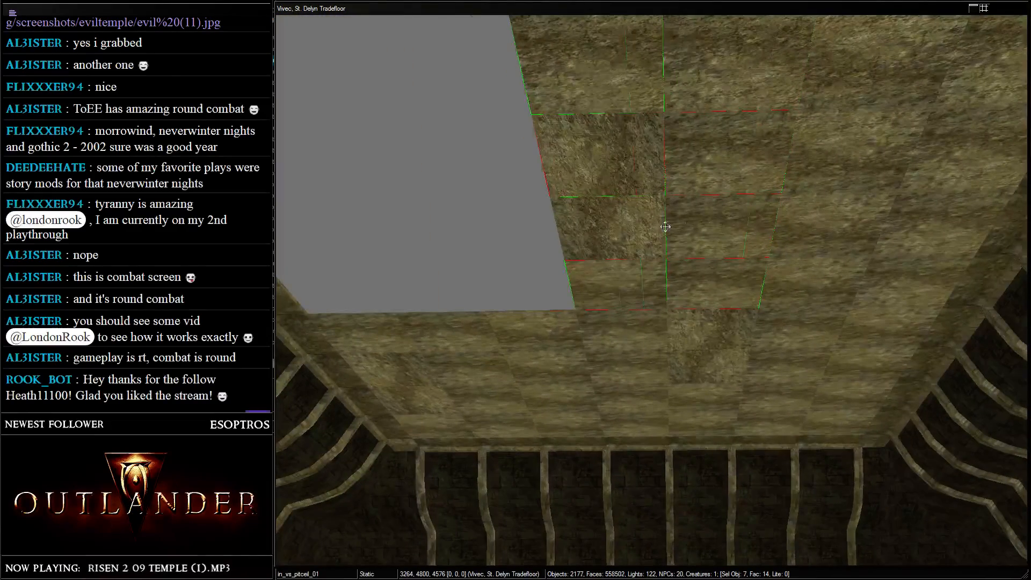
pyautogui.moveTo(665, 226); pyautogui.dragTo(432, 214)
# - Duplicate the turned ceiling panel beside the one-panel notch and move the copy into the notch
pyautogui.keyDown('shift'); pyautogui.moveTo(487, 216); pyautogui.dragTo(810, 124, button='middle'); pyautogui.keyUp('shift')
pyautogui.press('d')
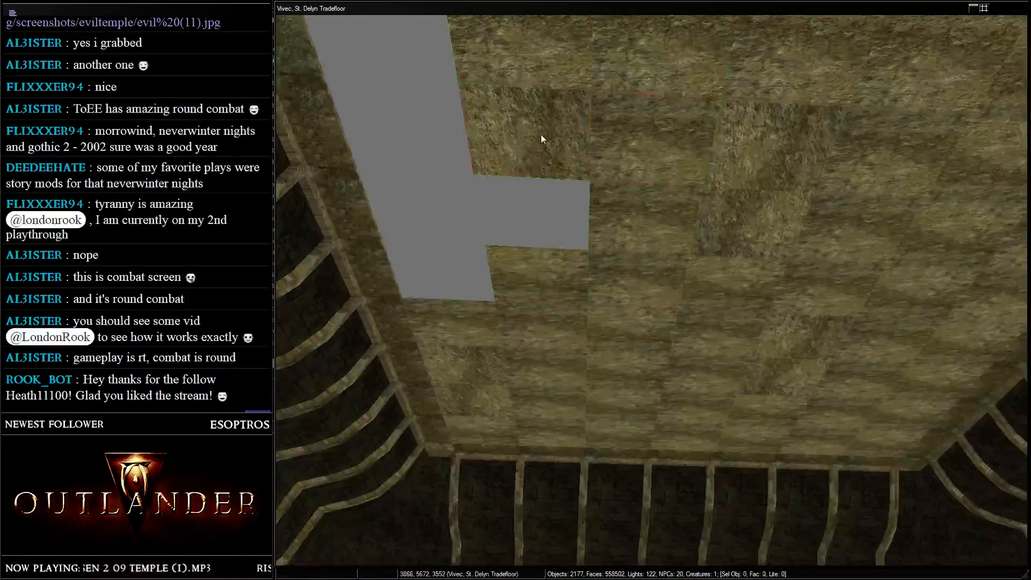
pyautogui.hotkey('ctrl', 'd')
pyautogui.moveTo(532, 129); pyautogui.dragTo(533, 210)
# - Duplicate two ceiling panels and move the copies into the narrow strip along the wall at 4288, 4288, 4576
pyautogui.keyDown('shift'); pyautogui.moveTo(533, 210); pyautogui.dragTo(577, 153, button='middle'); pyautogui.keyUp('shift')
pyautogui.click(578, 150)
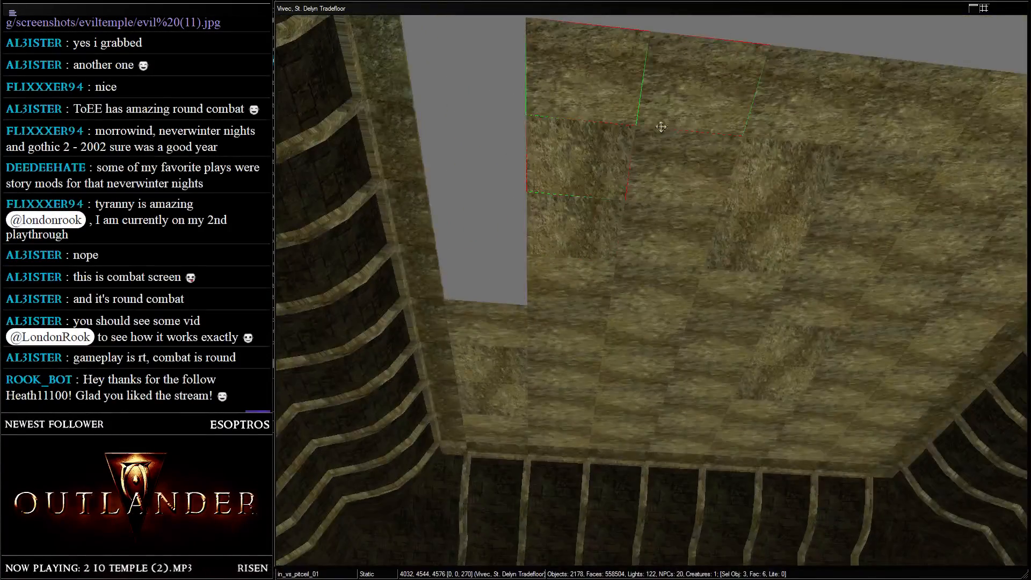
pyautogui.hotkey('ctrl', 'd')
pyautogui.moveTo(600, 97); pyautogui.dragTo(475, 108)
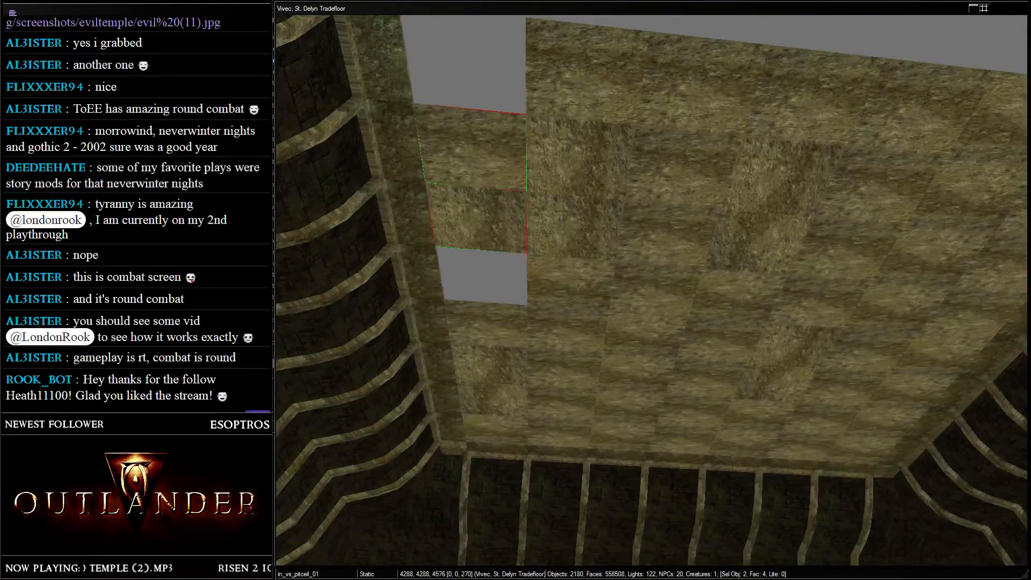
# - Duplicate the single ceiling panel next to the last small hole and move the copy to 4288, 4032, 4576
pyautogui.keyDown('shift'); pyautogui.moveTo(474, 108); pyautogui.dragTo(635, 44, button='middle'); pyautogui.keyUp('shift')
pyautogui.scroll(3, 635, 44)
pyautogui.press('d')
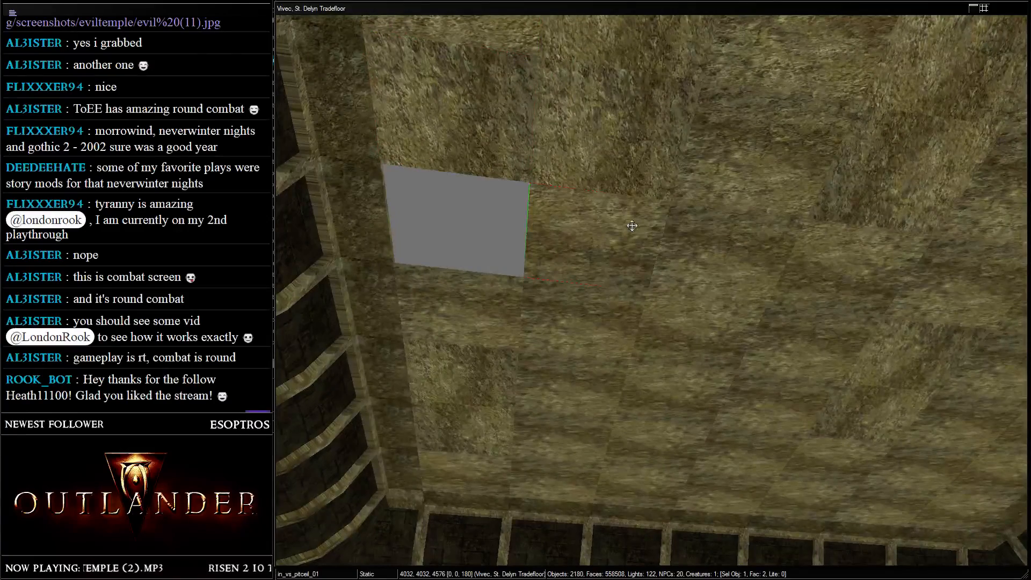
pyautogui.hotkey('ctrl', 'd')
pyautogui.moveTo(632, 226); pyautogui.dragTo(505, 202)
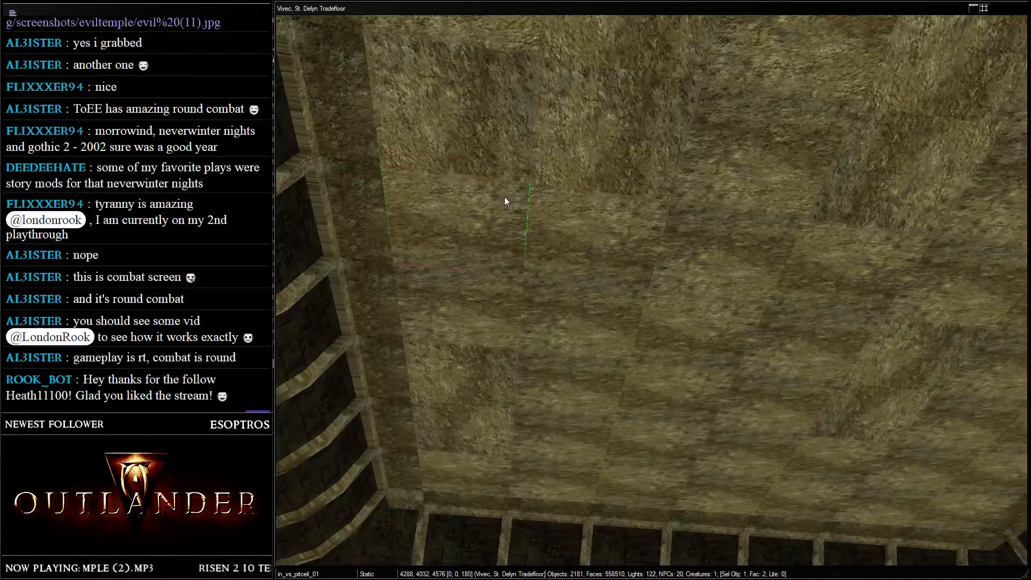
# - Select the ceiling panels at the uncovered far edge and extend the ceiling with copies of them into the remaining opening
pyautogui.keyDown('shift'); pyautogui.moveTo(505, 201); pyautogui.dragTo(596, 320, button='middle'); pyautogui.keyUp('shift')
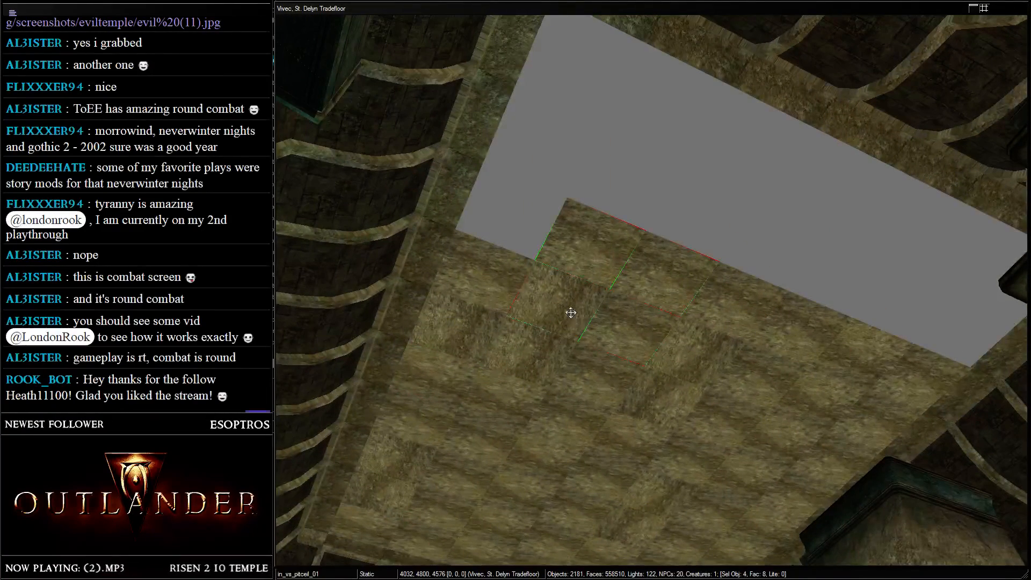
pyautogui.moveTo(571, 315); pyautogui.dragTo(632, 537)
pyautogui.keyDown('shift'); pyautogui.moveTo(632, 537); pyautogui.dragTo(559, 222, button='middle'); pyautogui.keyUp('shift')
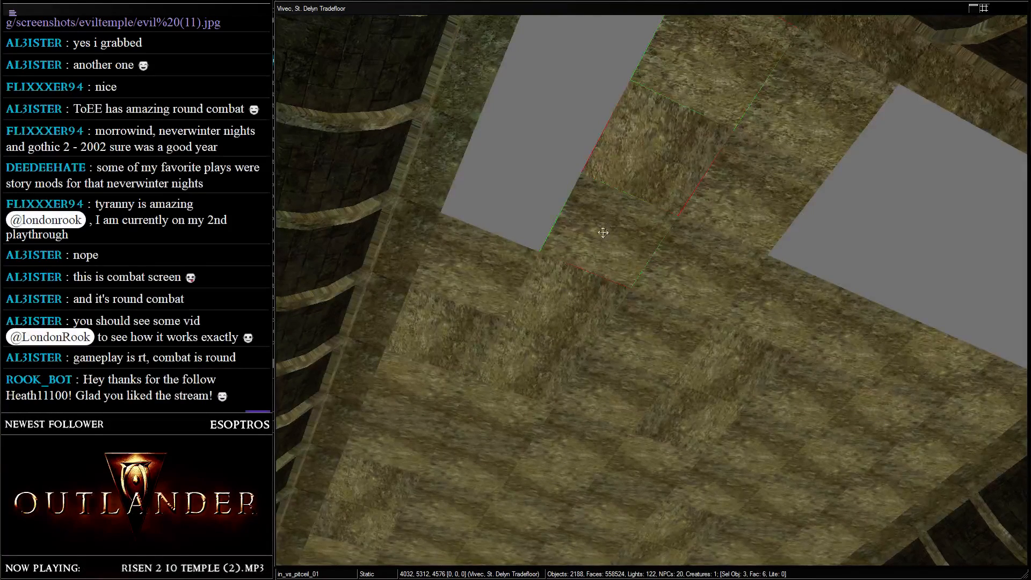
# - Move the copied set of three ceiling panels into the strip along the wall at 4288, 5312, 4576
pyautogui.moveTo(603, 232); pyautogui.dragTo(471, 306)
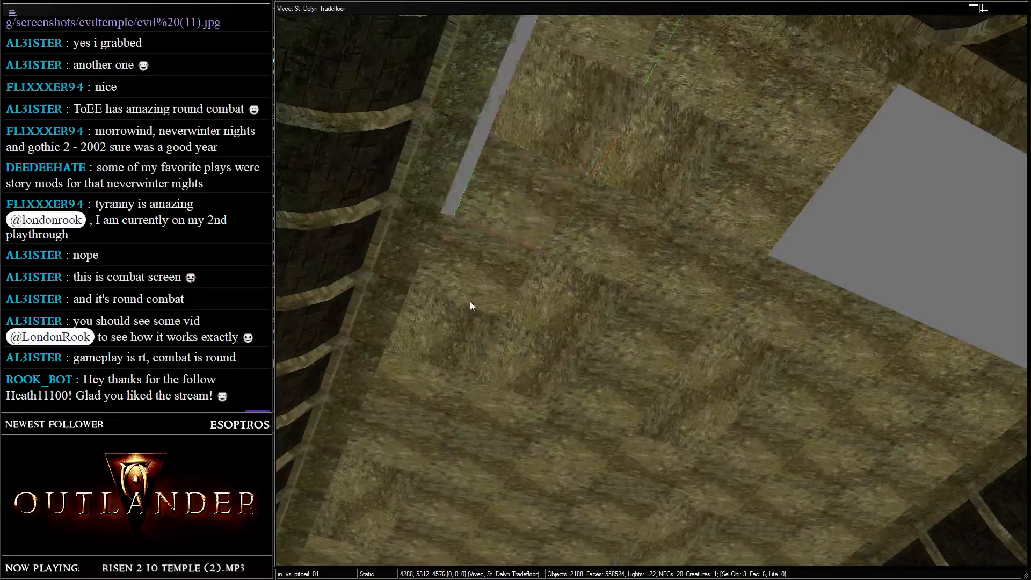
pyautogui.press('shift')
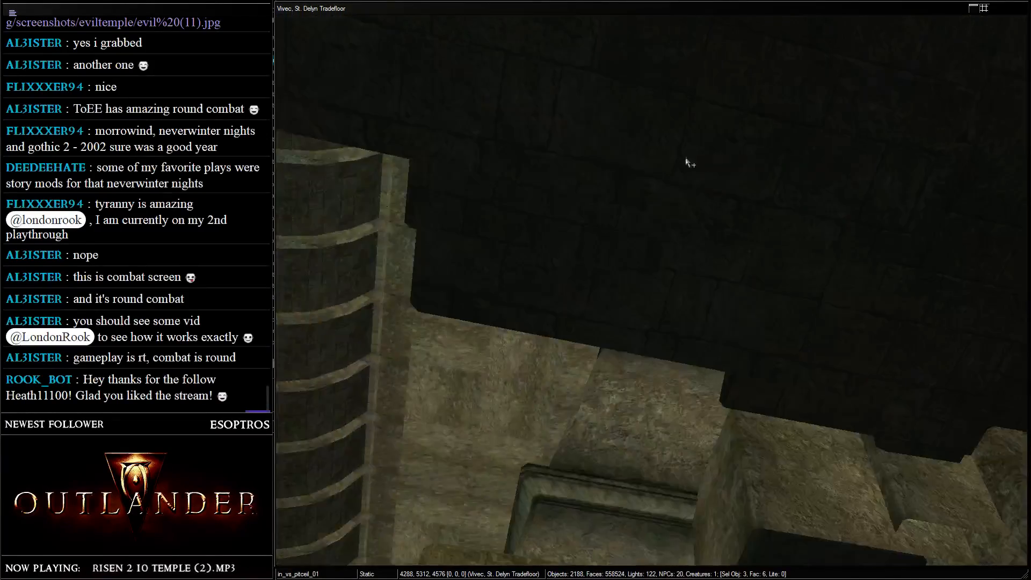
pyautogui.press('shift')
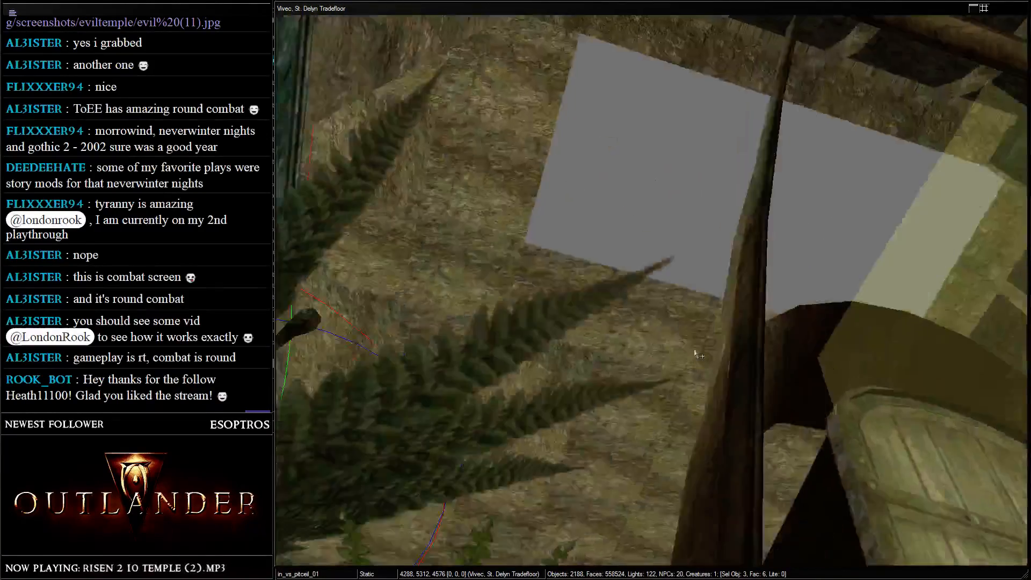
# - Duplicate the three selected ceiling panels and move the copies along the opening's edge to 3008, 5056, 4576
pyautogui.press('shift')
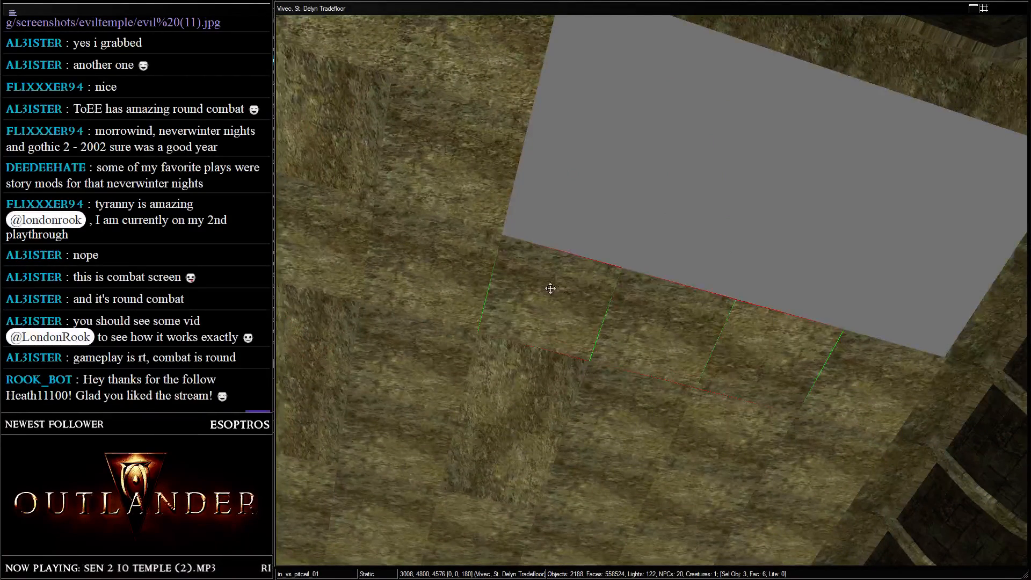
pyautogui.moveTo(551, 288); pyautogui.dragTo(592, 440)
pyautogui.scroll(-1, 591, 440)
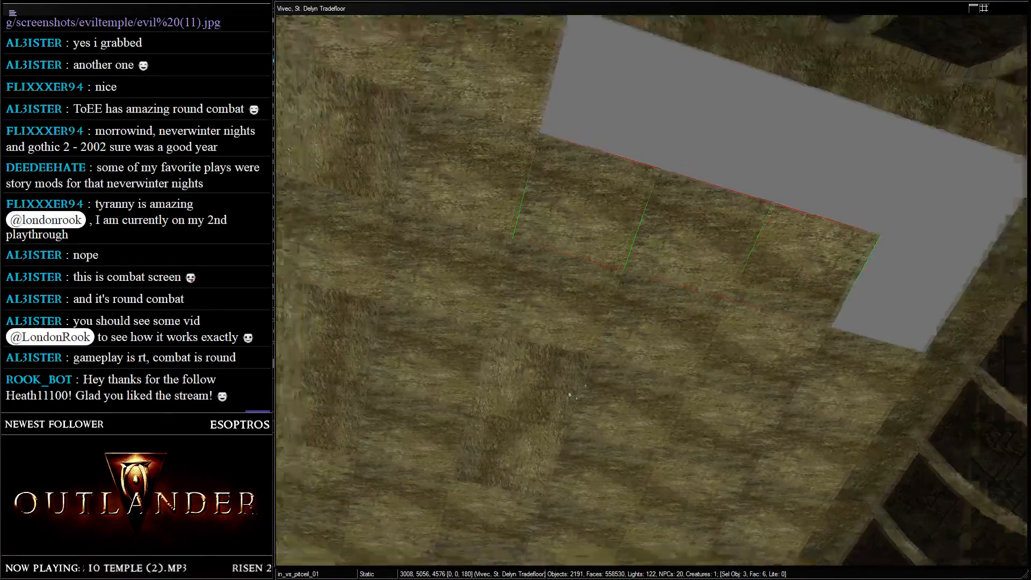
# - Duplicate two ceiling panels and move the copies into the next row of the remaining L-shaped opening
pyautogui.press('shift')
pyautogui.scroll(1, 622, 199)
pyautogui.press('d')
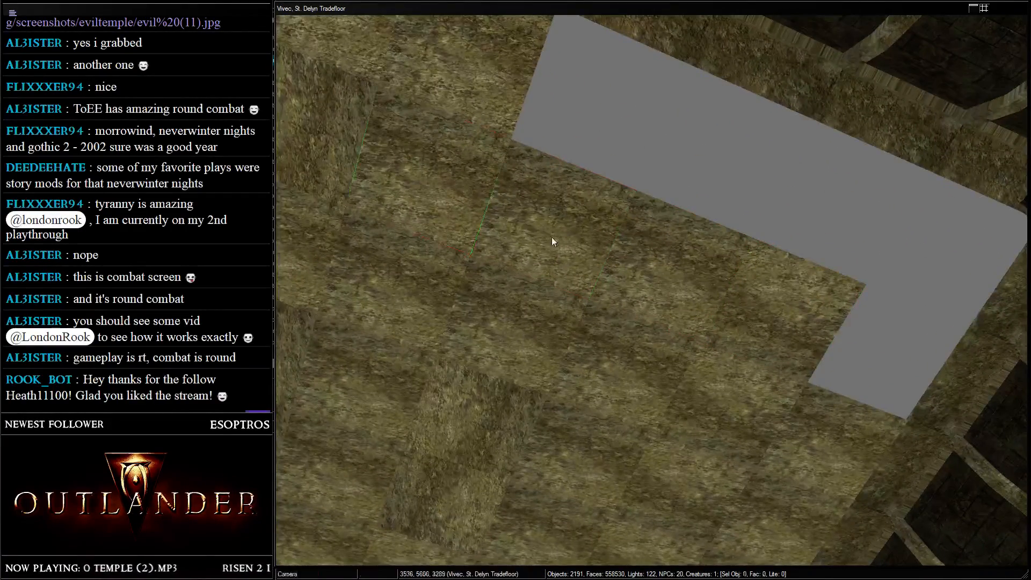
pyautogui.moveTo(642, 329); pyautogui.dragTo(694, 451)
# - Duplicate the single ceiling panel beside the corner notch and move the copy into the notch at 2752, 5056, 4576
pyautogui.keyDown('shift'); pyautogui.moveTo(639, 415); pyautogui.dragTo(492, 166, button='middle'); pyautogui.keyUp('shift')
pyautogui.scroll(2, 665, 194)
pyautogui.click(680, 215)
pyautogui.hotkey('ctrl', 'd')
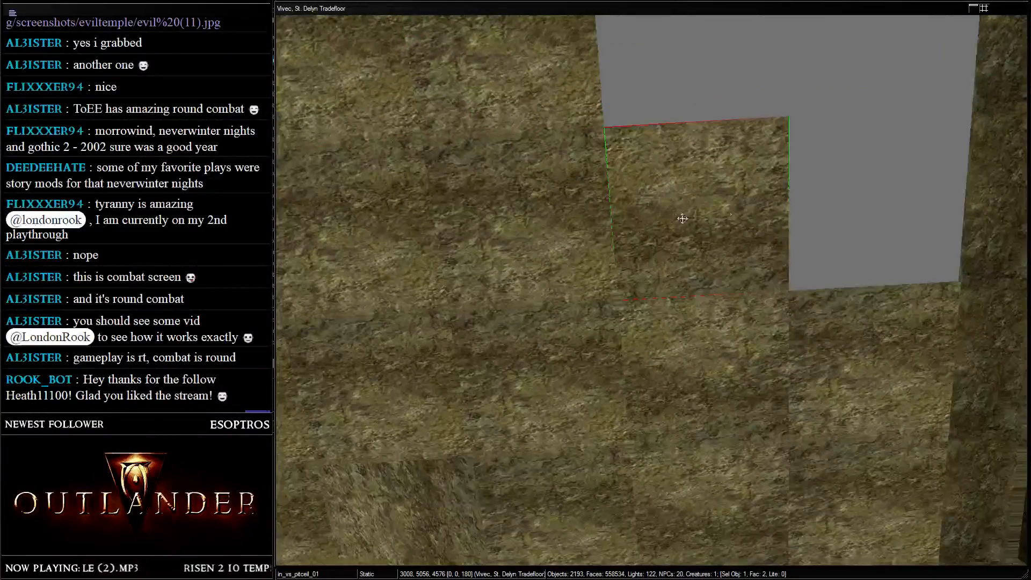
pyautogui.moveTo(683, 218); pyautogui.dragTo(971, 251)
pyautogui.scroll(-2, 628, 282)
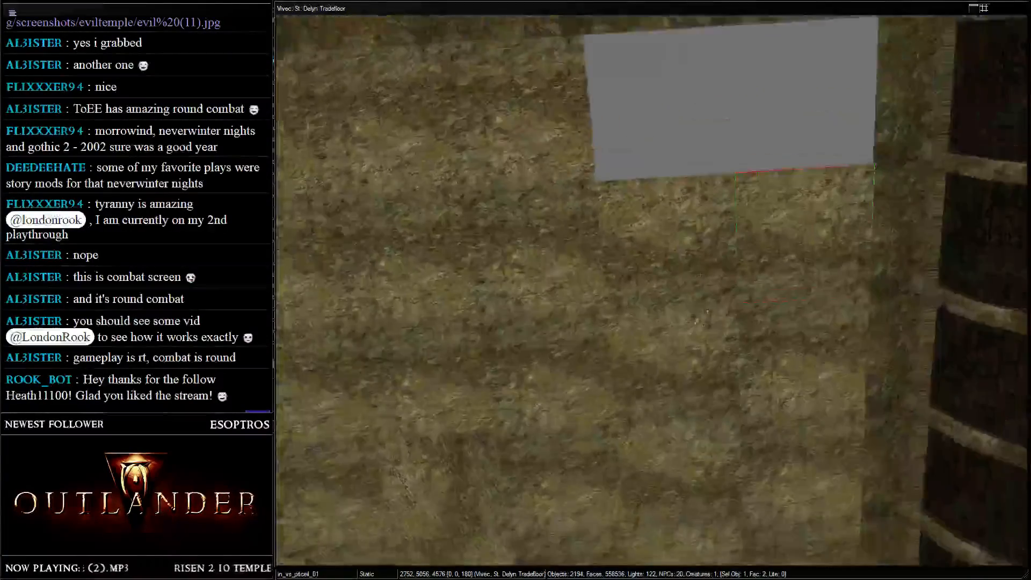
# - Duplicate the two ceiling panels bordering the last hole and move the copies over it to 2752, 5312, 4576
pyautogui.keyDown('shift'); pyautogui.moveTo(645, 282); pyautogui.dragTo(626, 277, button='middle'); pyautogui.keyUp('shift')
pyautogui.hotkey('ctrl', 'd')
pyautogui.moveTo(652, 243); pyautogui.dragTo(648, 537)
pyautogui.scroll(-2, 609, 322)
pyautogui.keyDown('shift'); pyautogui.moveTo(579, 435); pyautogui.dragTo(676, 476, button='middle'); pyautogui.keyUp('shift')
pyautogui.scroll(-5, 659, 437)
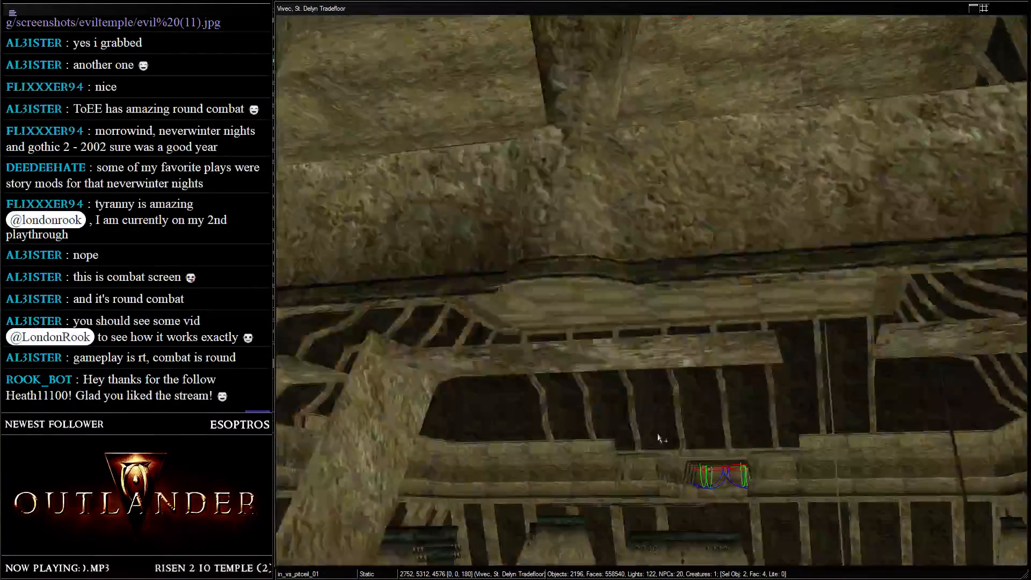
# - Switch the render view back to the cell's own lighting and save the plugin
pyautogui.keyDown('shift'); pyautogui.moveTo(636, 445); pyautogui.dragTo(679, 228, button='middle'); pyautogui.keyUp('shift')
pyautogui.press('a')
pyautogui.hotkey('ctrl', 's')
# - Examine the trade floor's buildings, plazas and lamps from above under the cell's own lighting
pyautogui.click(669, 246)
pyautogui.scroll(-3, 669, 245)
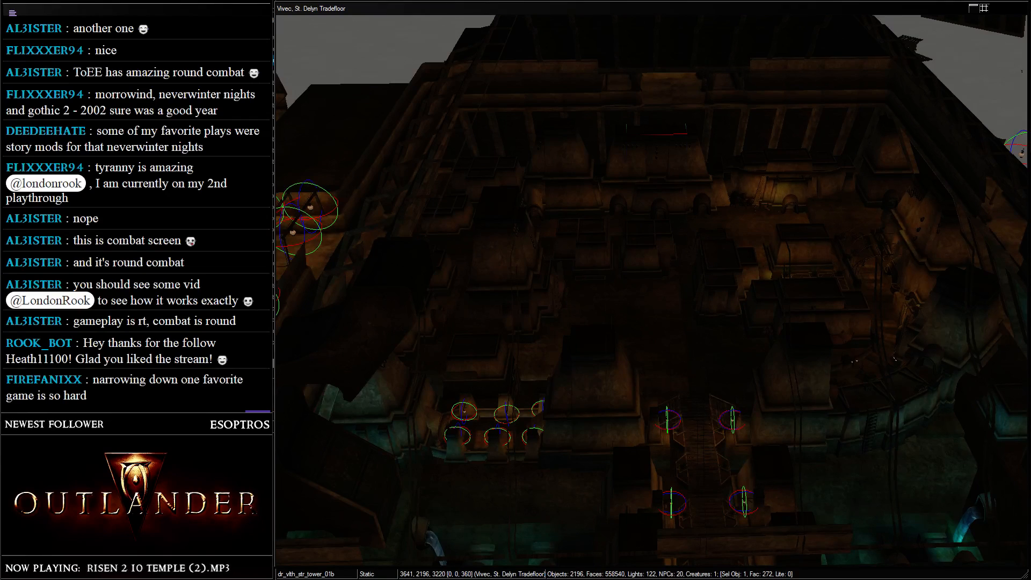
pyautogui.keyDown('shift'); pyautogui.moveTo(894, 376); pyautogui.dragTo(650, 161, button='middle'); pyautogui.keyUp('shift')
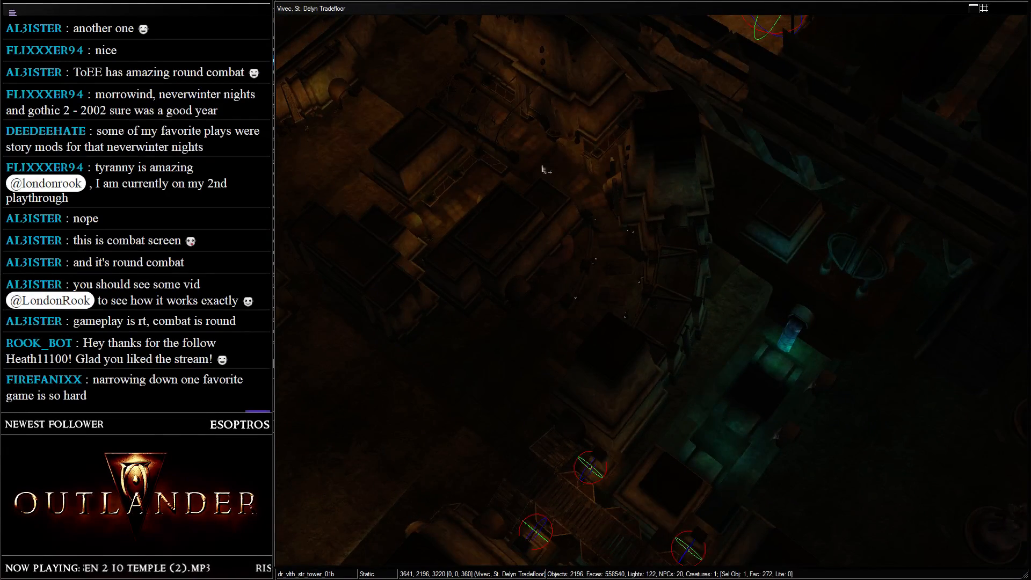
pyautogui.moveTo(542, 169); pyautogui.dragTo(672, 124, button='middle')
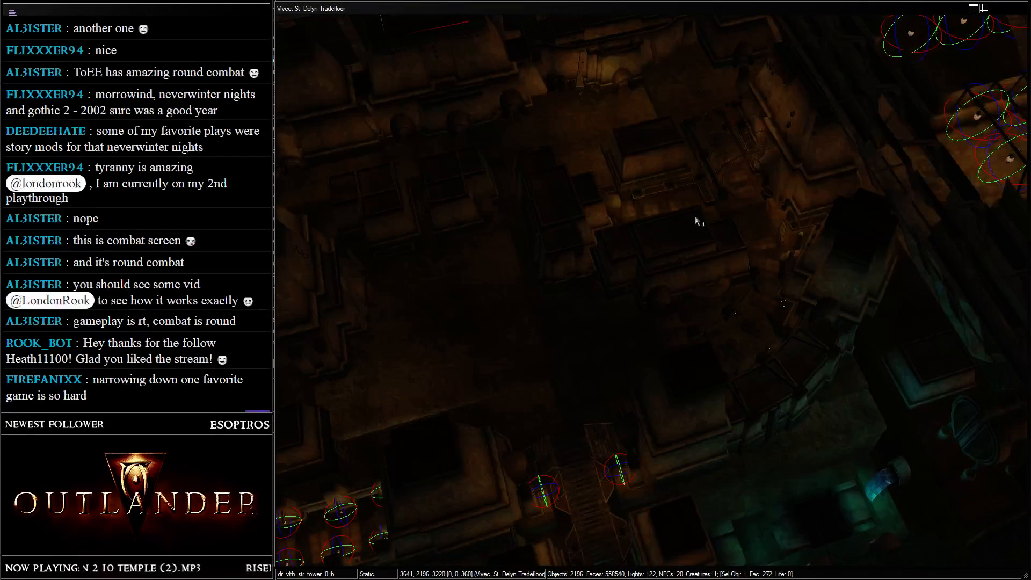
pyautogui.keyDown('shift'); pyautogui.moveTo(697, 219); pyautogui.dragTo(638, 289, button='middle'); pyautogui.keyUp('shift')
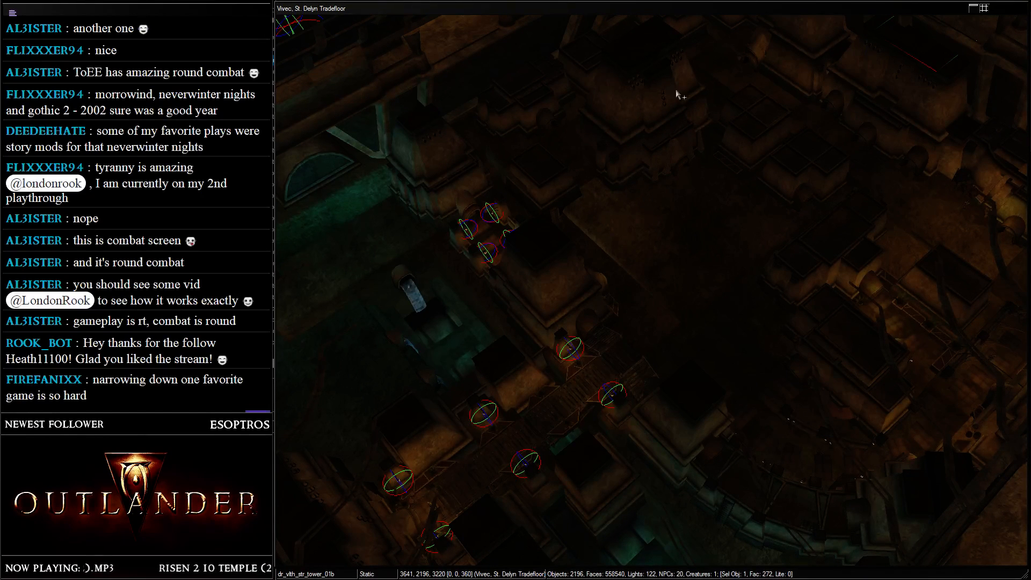
pyautogui.keyDown('shift'); pyautogui.moveTo(697, 161); pyautogui.dragTo(784, 184, button='middle'); pyautogui.keyUp('shift')
pyautogui.keyDown('shift'); pyautogui.moveTo(663, 198); pyautogui.dragTo(714, 242, button='middle'); pyautogui.keyUp('shift')
pyautogui.keyDown('shift'); pyautogui.moveTo(683, 130); pyautogui.dragTo(677, 267, button='middle'); pyautogui.keyUp('shift')
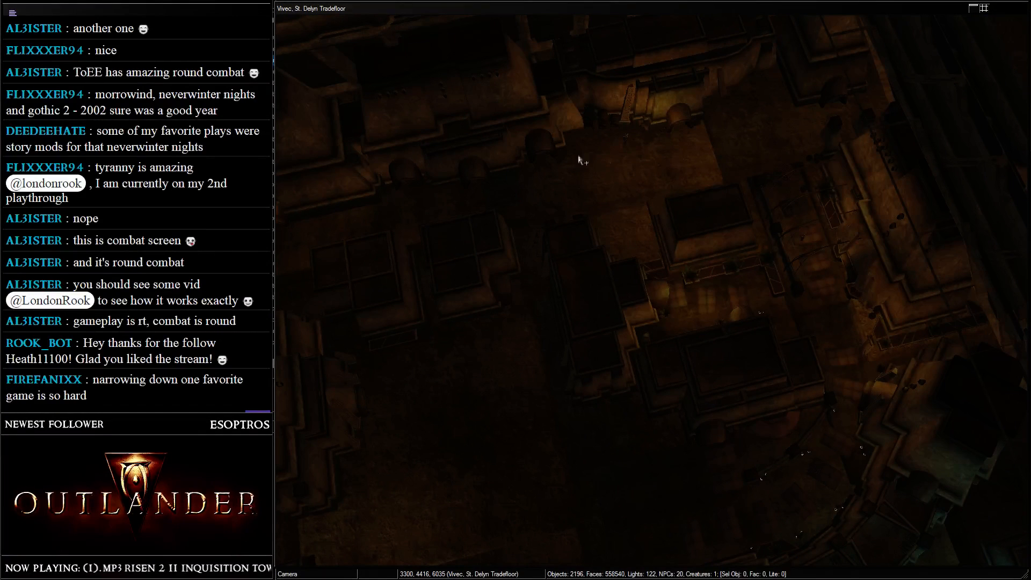
pyautogui.click(702, 211)
pyautogui.keyDown('shift'); pyautogui.moveTo(703, 211); pyautogui.dragTo(643, 179, button='middle'); pyautogui.keyUp('shift')
pyautogui.keyDown('shift'); pyautogui.moveTo(706, 196); pyautogui.dragTo(632, 246, button='middle'); pyautogui.keyUp('shift')
pyautogui.press('d')
# - Duplicate the arched entrance ex_vivec_ent_t_01, move the copy against the bare building wall at 3146, 2947 and drop it to the floor
pyautogui.click(730, 243)
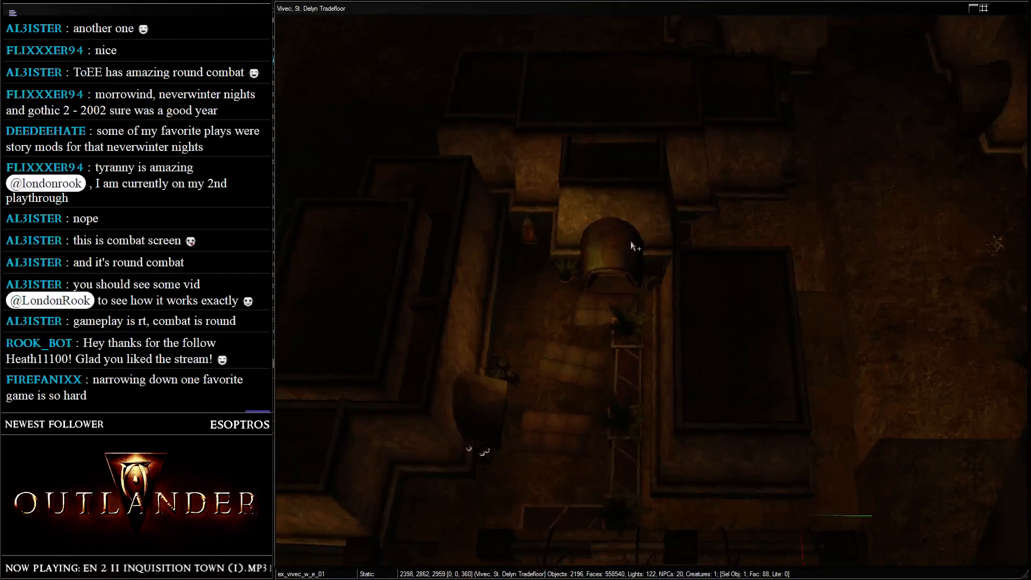
pyautogui.keyDown('shift'); pyautogui.moveTo(754, 251); pyautogui.dragTo(616, 251, button='middle'); pyautogui.keyUp('shift')
pyautogui.hotkey('ctrl', 'd')
pyautogui.moveTo(601, 250); pyautogui.dragTo(730, 149)
pyautogui.keyDown('shift'); pyautogui.moveTo(729, 145); pyautogui.dragTo(654, 240, button='middle'); pyautogui.keyUp('shift')
pyautogui.scroll(3, 642, 228)
pyautogui.moveTo(664, 140); pyautogui.dragTo(694, 132)
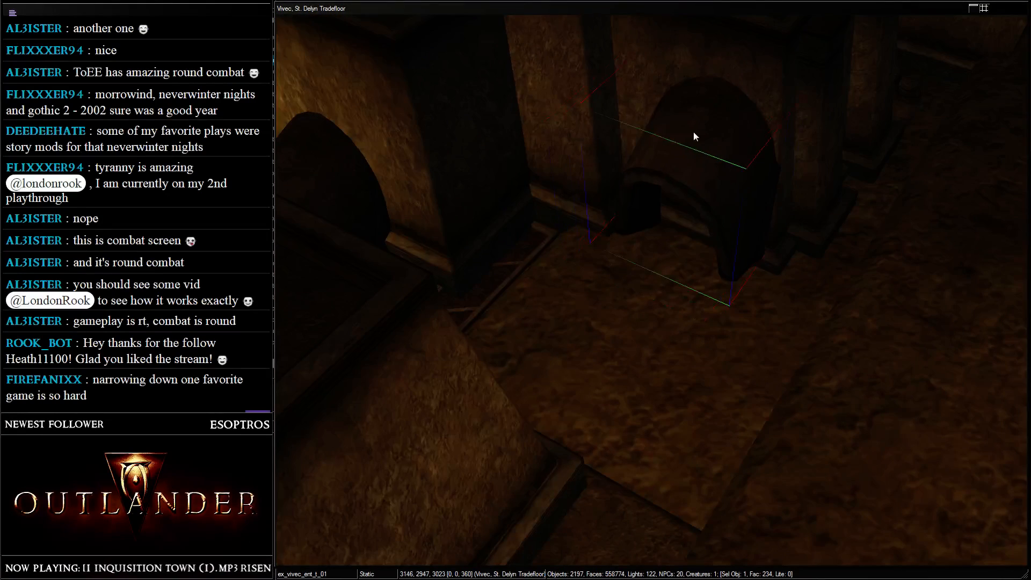
pyautogui.scroll(-5, 461, 203)
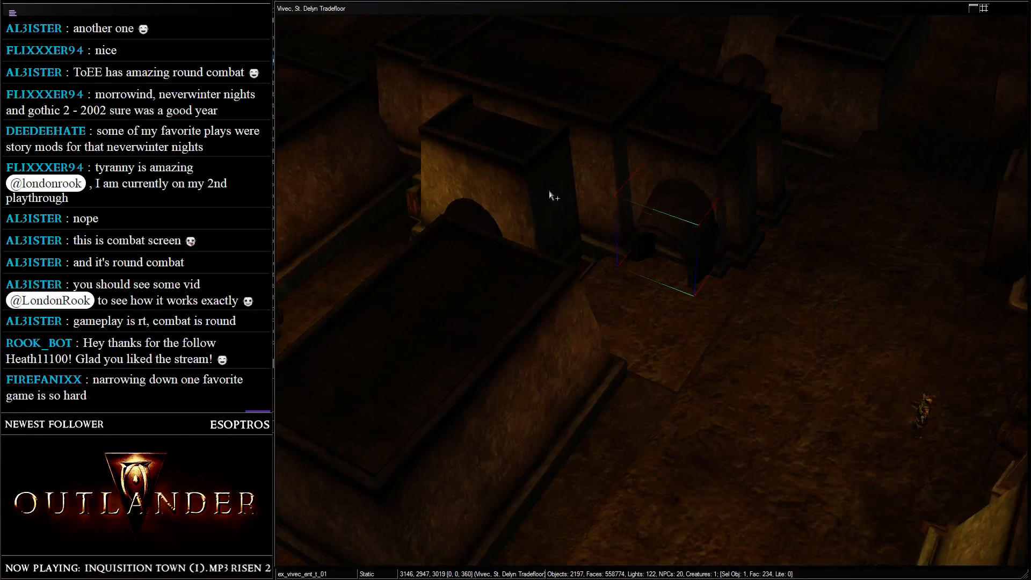
pyautogui.press('f')
pyautogui.scroll(-5, 550, 196)
pyautogui.keyDown('shift'); pyautogui.moveTo(439, 209); pyautogui.dragTo(599, 212, button='middle'); pyautogui.keyUp('shift')
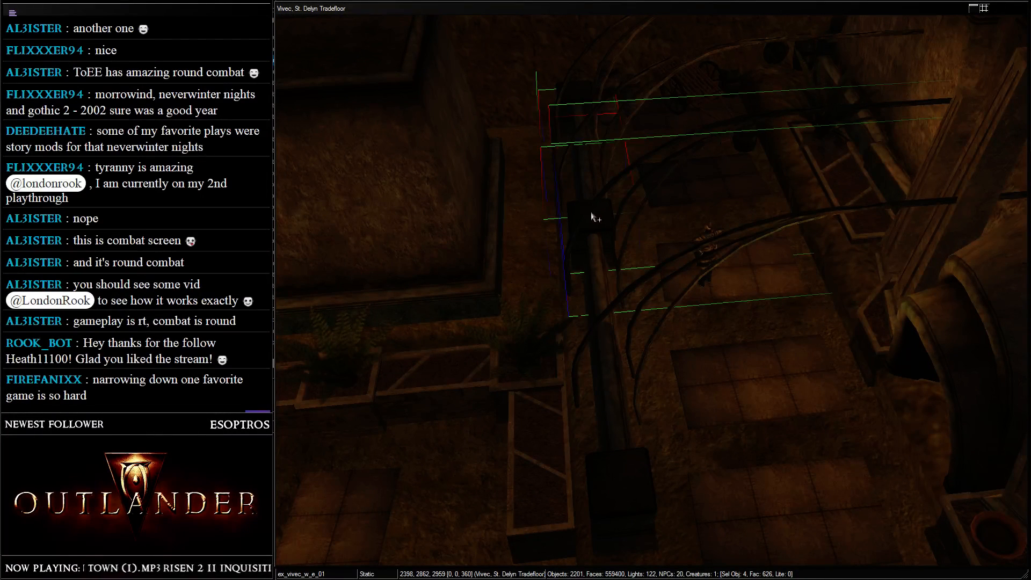
pyautogui.moveTo(591, 211); pyautogui.dragTo(555, 225)
pyautogui.hotkey('ctrl', 'z')
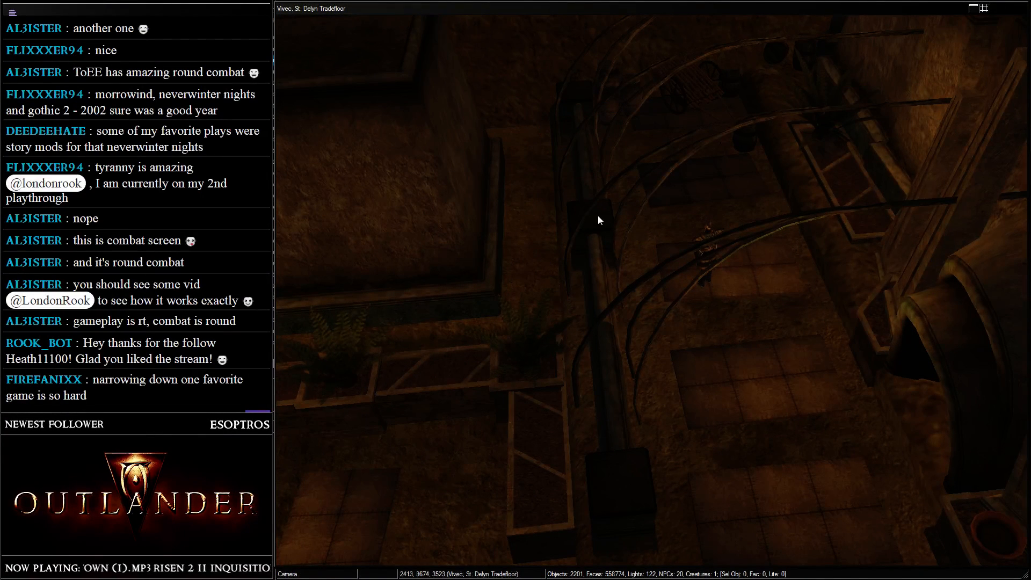
# - Select the four low wall and post pieces under the curved branches, duplicate them and rotate the copies to 90 degrees
pyautogui.click(598, 215)
pyautogui.keyDown('ctrl'); pyautogui.click(581, 139); pyautogui.keyUp('ctrl')
pyautogui.keyDown('ctrl'); pyautogui.click(579, 104); pyautogui.keyUp('ctrl')
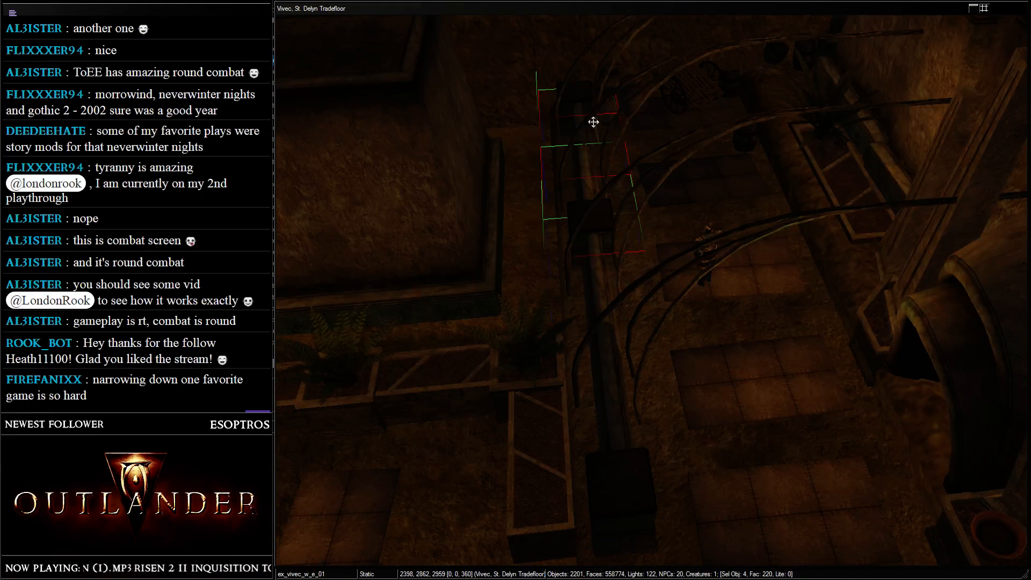
pyautogui.hotkey('ctrl', 'd')
pyautogui.moveTo(582, 101); pyautogui.dragTo(532, 72)
pyautogui.scroll(-2, 536, 83)
pyautogui.moveTo(537, 83); pyautogui.dragTo(746, 250, button='middle')
pyautogui.moveTo(786, 310); pyautogui.dragTo(422, 252, button='right')
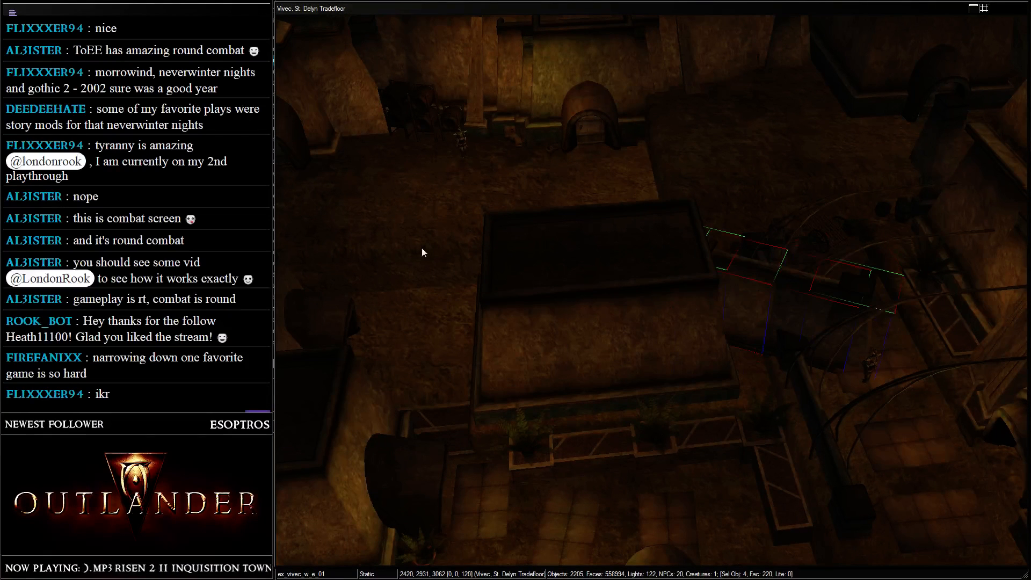
pyautogui.moveTo(591, 294); pyautogui.dragTo(662, 312, button='right')
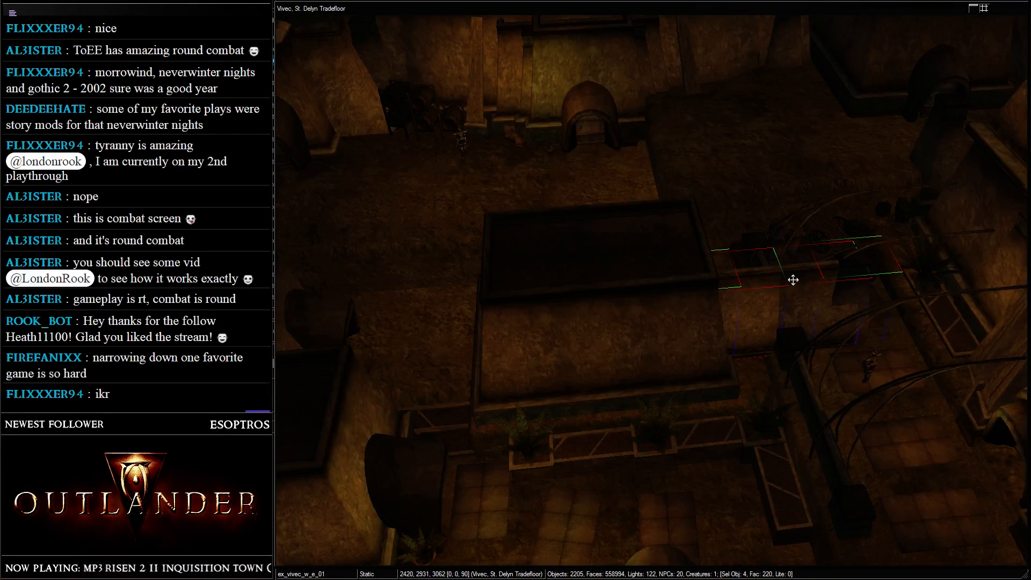
# - Move the copied low wall set across the street in front of the new arched entrance, to 3135, 2741, 3010
pyautogui.moveTo(792, 279); pyautogui.dragTo(317, 268)
pyautogui.keyDown('shift'); pyautogui.moveTo(317, 269); pyautogui.dragTo(835, 396, button='middle'); pyautogui.keyUp('shift')
pyautogui.moveTo(763, 268); pyautogui.dragTo(618, 241)
pyautogui.keyDown('shift'); pyautogui.moveTo(618, 241); pyautogui.dragTo(548, 129, button='middle'); pyautogui.keyUp('shift')
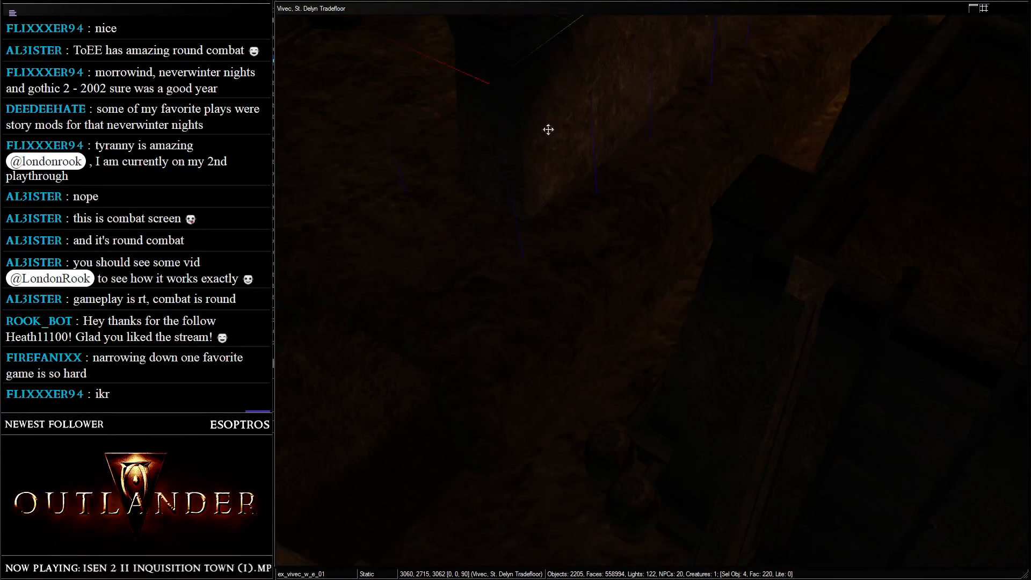
pyautogui.moveTo(547, 129); pyautogui.dragTo(578, 233)
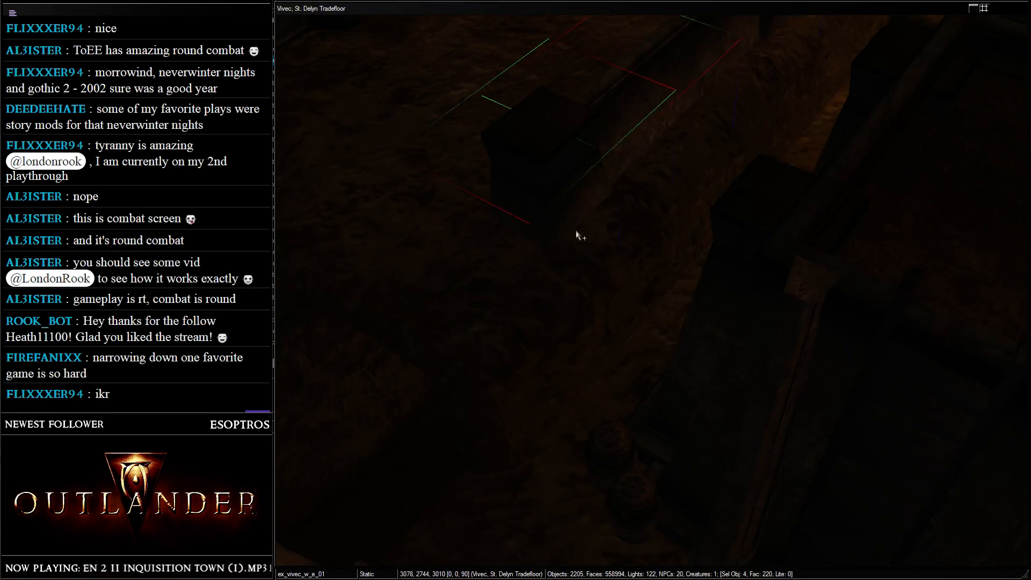
pyautogui.keyDown('shift'); pyautogui.moveTo(578, 233); pyautogui.dragTo(528, 237, button='middle'); pyautogui.keyUp('shift')
pyautogui.press('shift')
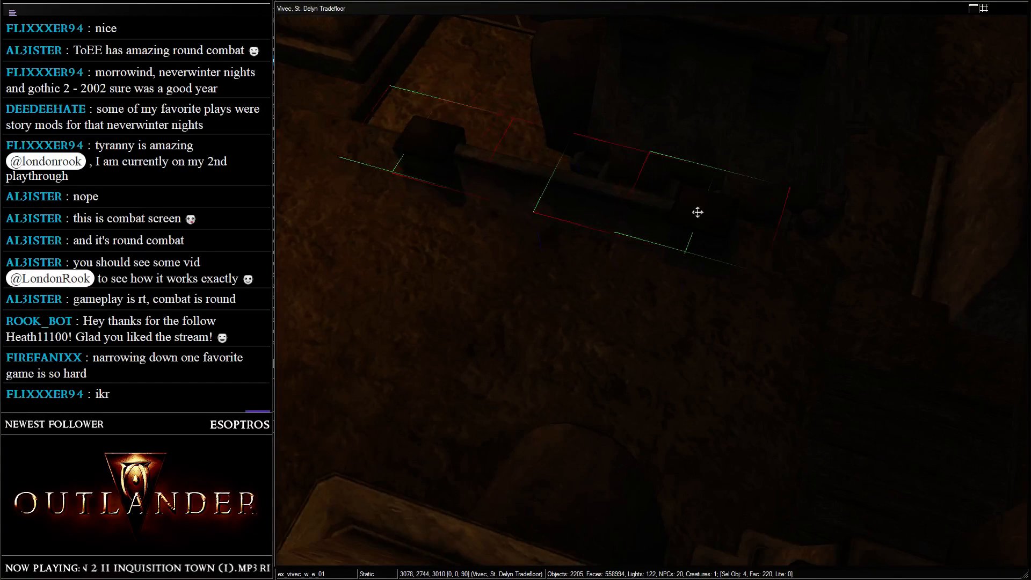
pyautogui.moveTo(698, 211); pyautogui.dragTo(759, 244)
pyautogui.moveTo(759, 244); pyautogui.dragTo(778, 248, button='middle')
pyautogui.press('shift')
pyautogui.press('shift')
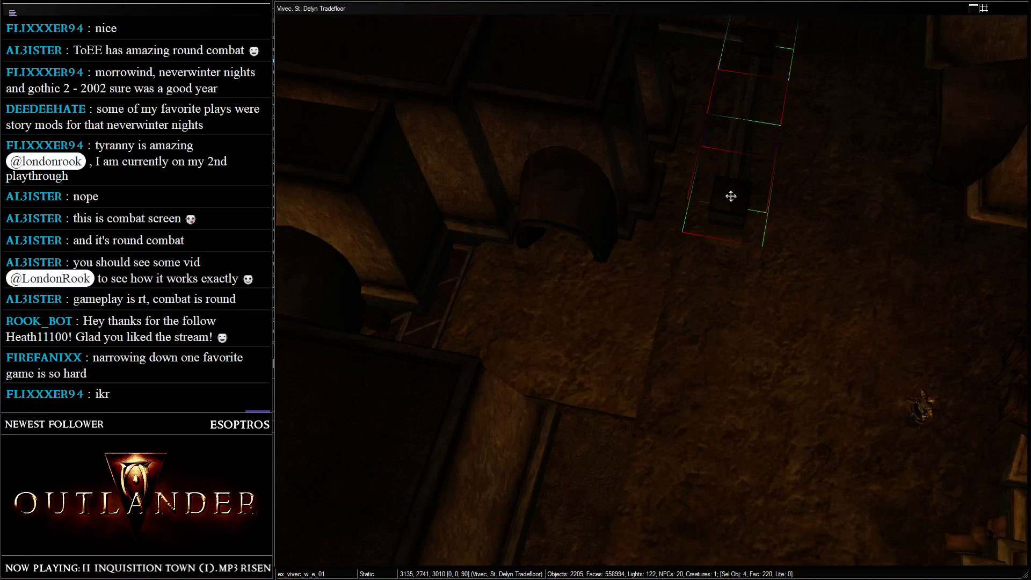
# - Duplicate the low wall set and move the copy in line with the first, to 2889, 2739, 3010
pyautogui.hotkey('ctrl', 'd')
pyautogui.moveTo(731, 196); pyautogui.dragTo(679, 445)
pyautogui.moveTo(679, 444); pyautogui.dragTo(513, 449, button='middle')
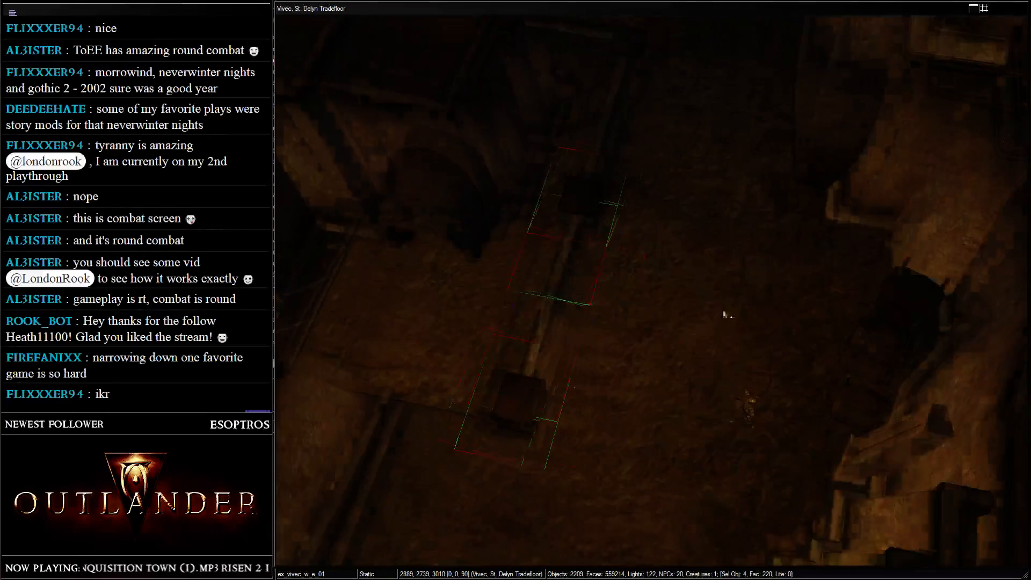
pyautogui.press('shift')
# - Delete the overlapping ex_vivec_w_e_01 post where the two low wall sets meet
pyautogui.scroll(3, 879, 258)
pyautogui.click(815, 298)
pyautogui.click(741, 202)
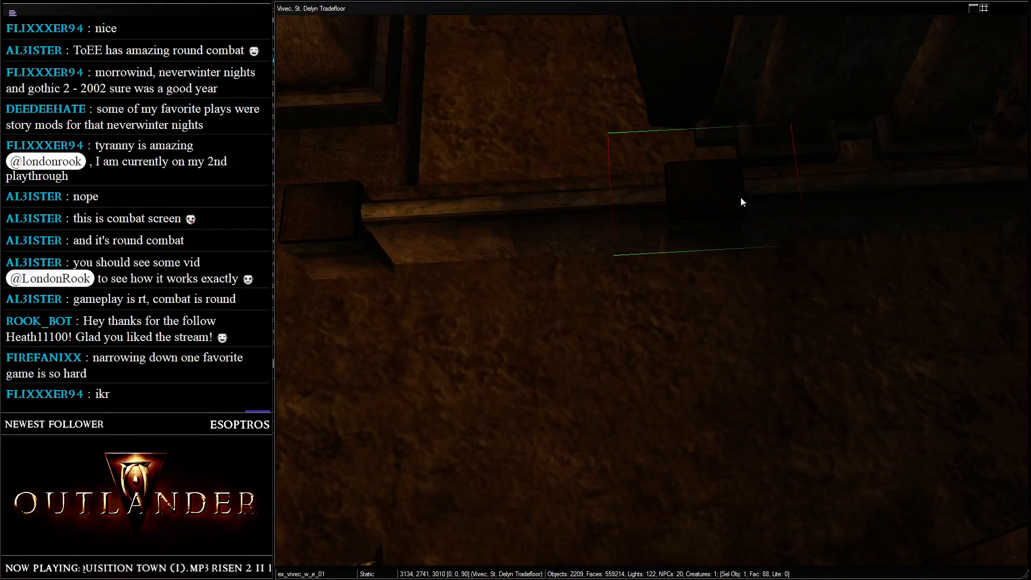
pyautogui.press('Delete')
pyautogui.scroll(-1, 483, 225)
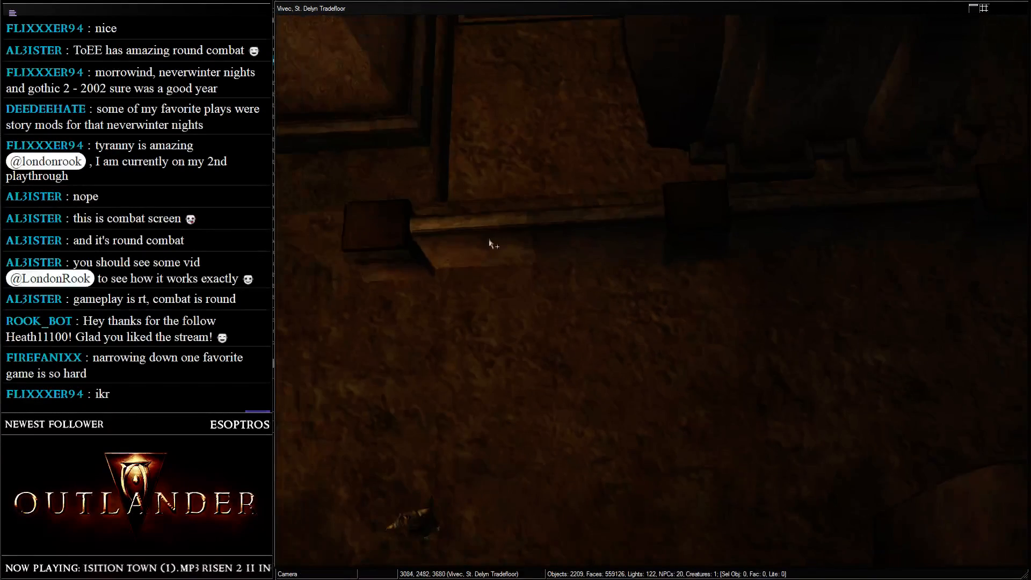
# - Duplicate the two ex_vivec_w_01 pieces at the end of the low wall and move the copies past the end post
pyautogui.moveTo(488, 244); pyautogui.dragTo(617, 244, button='middle')
pyautogui.click(736, 240)
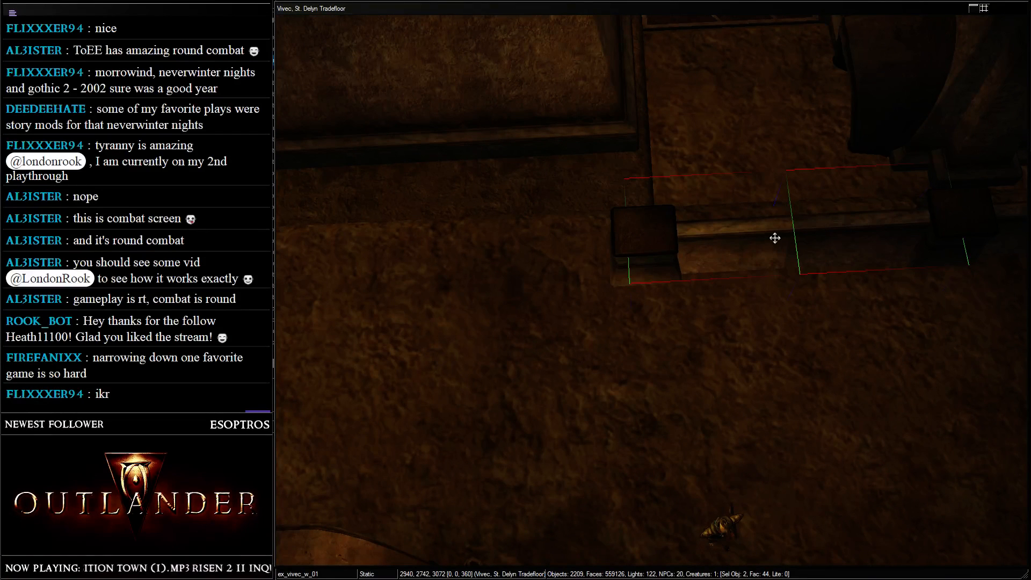
pyautogui.hotkey('ctrl', 'd')
pyautogui.moveTo(734, 242); pyautogui.dragTo(488, 251)
pyautogui.keyDown('shift'); pyautogui.moveTo(486, 246); pyautogui.dragTo(755, 235, button='middle'); pyautogui.keyUp('shift')
# - Duplicate the ex_vivec_w_e_01 post and place the copy at the low wall's new end, at 2626, 2744, 3010
pyautogui.scroll(2, 755, 238)
pyautogui.click(564, 428)
pyautogui.hotkey('ctrl', 'd')
pyautogui.moveTo(570, 442); pyautogui.dragTo(763, 169)
pyautogui.keyDown('shift'); pyautogui.moveTo(774, 194); pyautogui.dragTo(716, 202, button='middle'); pyautogui.keyUp('shift')
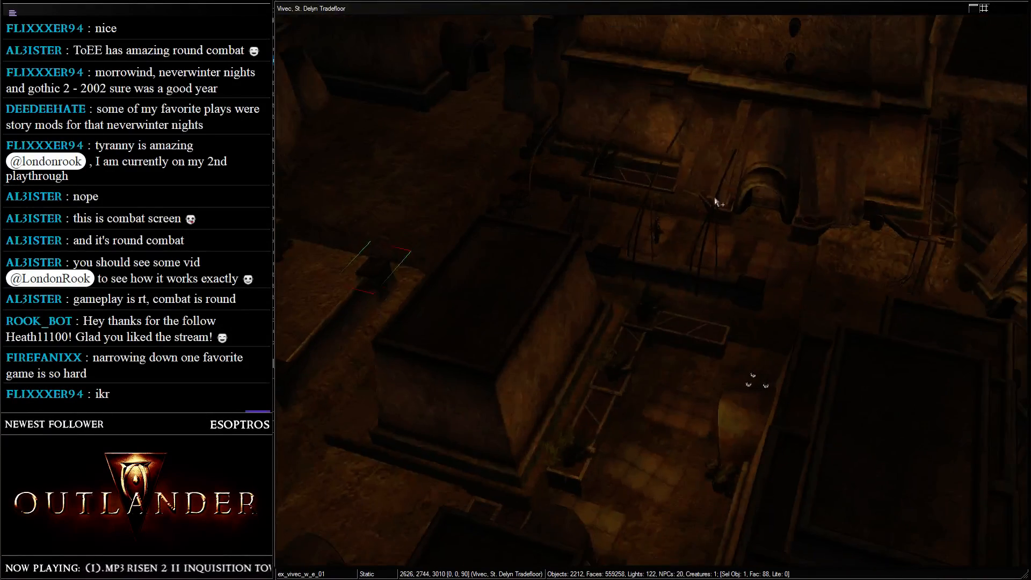
# - Duplicate a dr_lite_lan_drag3_gold lamp and place the copy by the low wall's end post at 2611, 2713, 3158
pyautogui.click(755, 382)
pyautogui.moveTo(388, 308); pyautogui.dragTo(766, 291, button='middle')
pyautogui.click(530, 275)
pyautogui.scroll(3, 782, 286)
pyautogui.keyDown('shift'); pyautogui.moveTo(743, 250); pyautogui.dragTo(652, 380, button='middle'); pyautogui.keyUp('shift')
pyautogui.moveTo(653, 511); pyautogui.dragTo(757, 51)
pyautogui.keyDown('shift'); pyautogui.moveTo(757, 51); pyautogui.dragTo(822, 96, button='middle'); pyautogui.keyUp('shift')
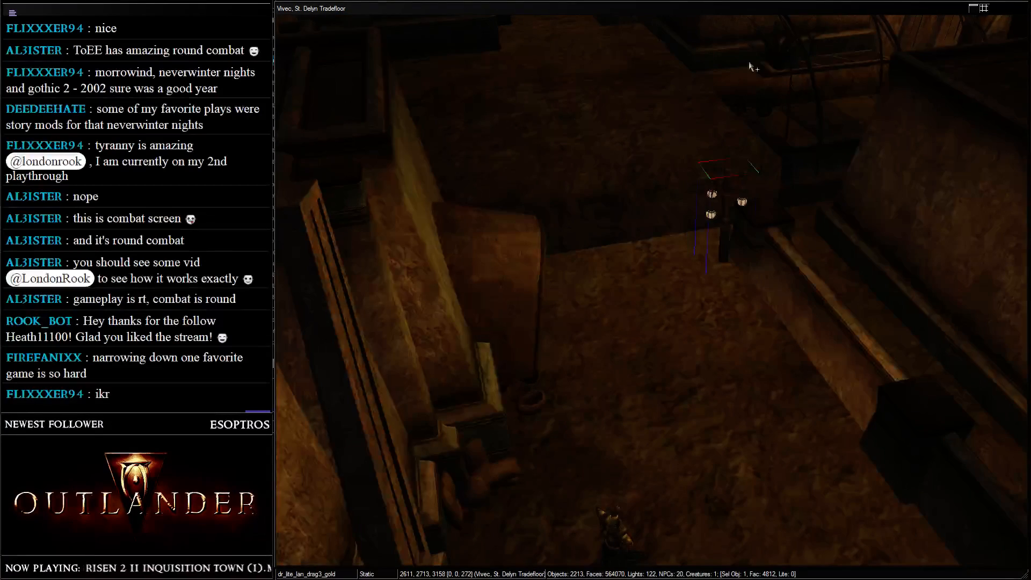
# - Rotate the copied lamp to 194 degrees and shift it to 2620, 2704, 3158 by the end post
pyautogui.scroll(-4, 750, 63)
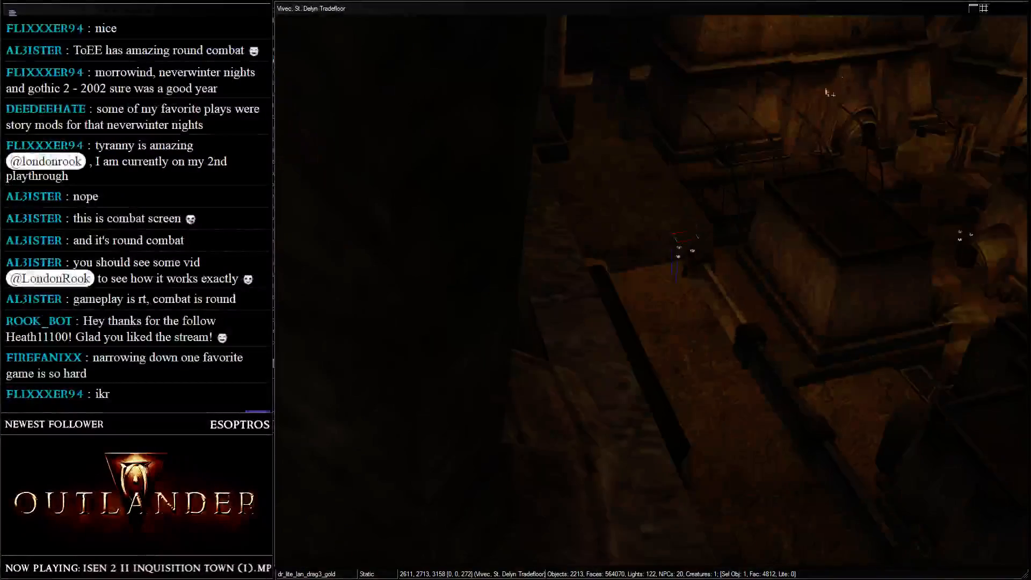
pyautogui.moveTo(816, 98); pyautogui.dragTo(695, 257, button='middle')
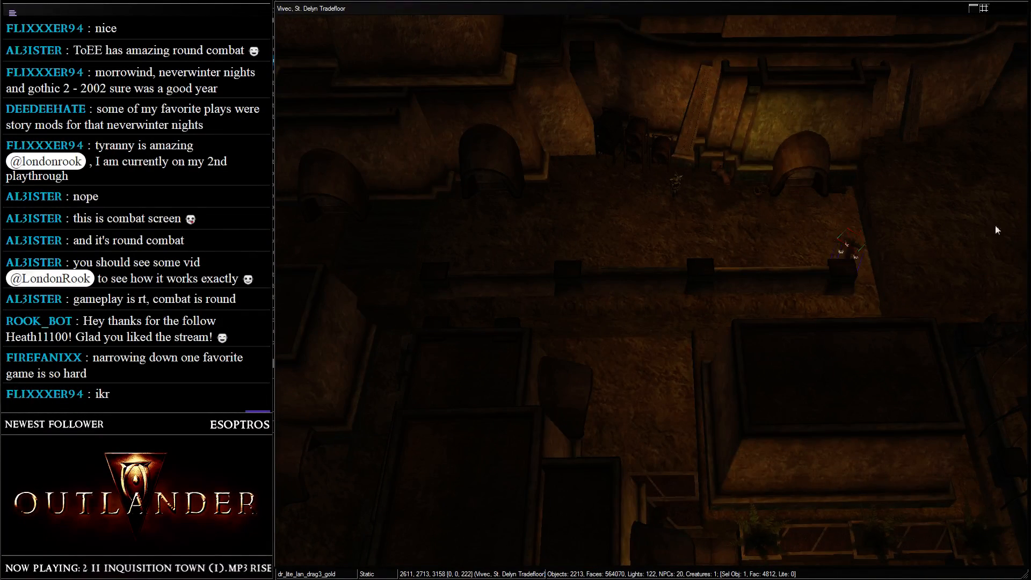
pyautogui.moveTo(847, 248); pyautogui.dragTo(845, 250)
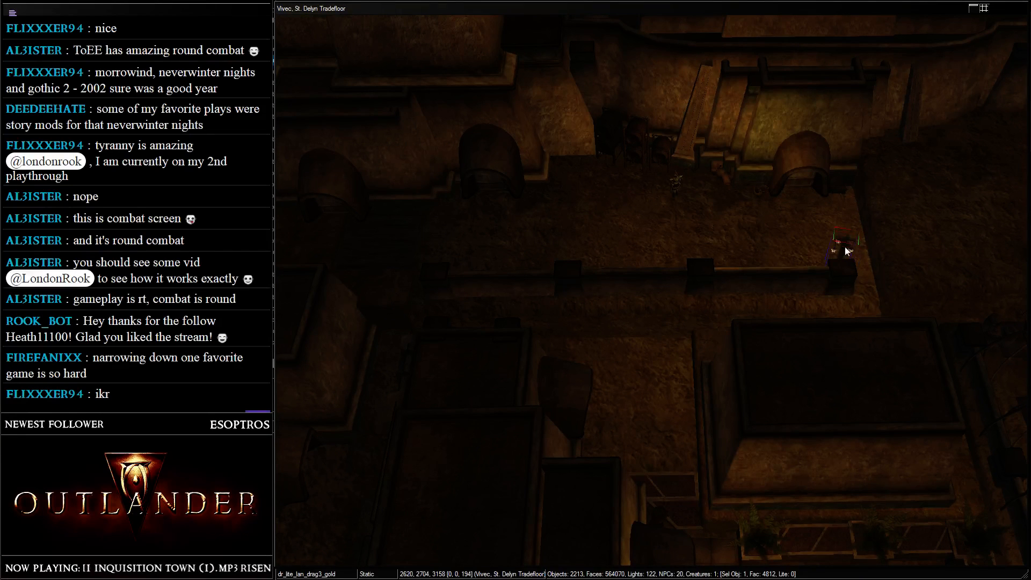
# - Duplicate the curved wall's ex_vivec_w_e_01 post with its two dr_lite_lan_drag2_gold lamps and move the copies to the street by the straight low wall
pyautogui.moveTo(845, 193); pyautogui.dragTo(701, 215, button='middle')
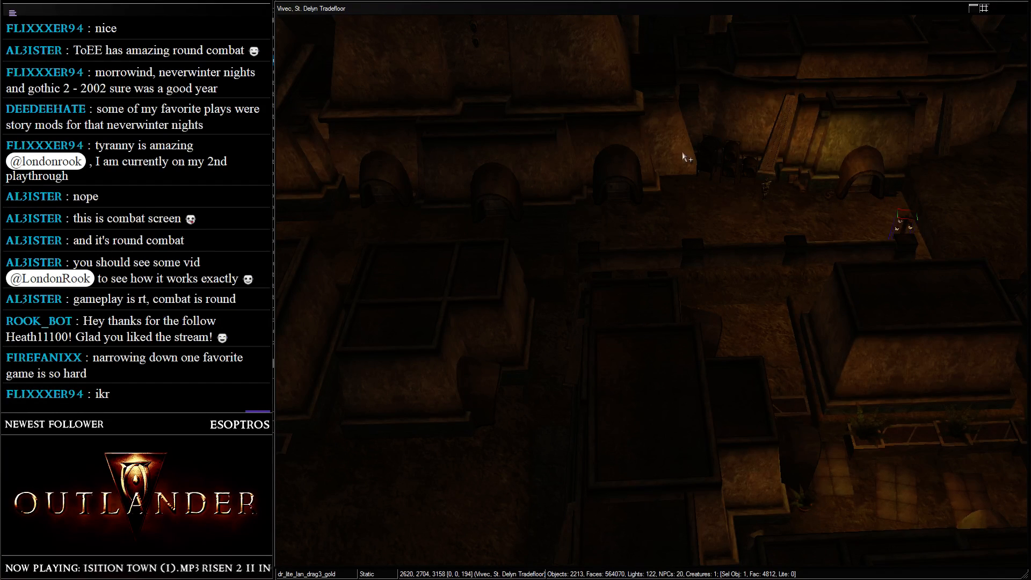
pyautogui.keyDown('shift'); pyautogui.moveTo(682, 153); pyautogui.dragTo(731, 289, button='middle'); pyautogui.keyUp('shift')
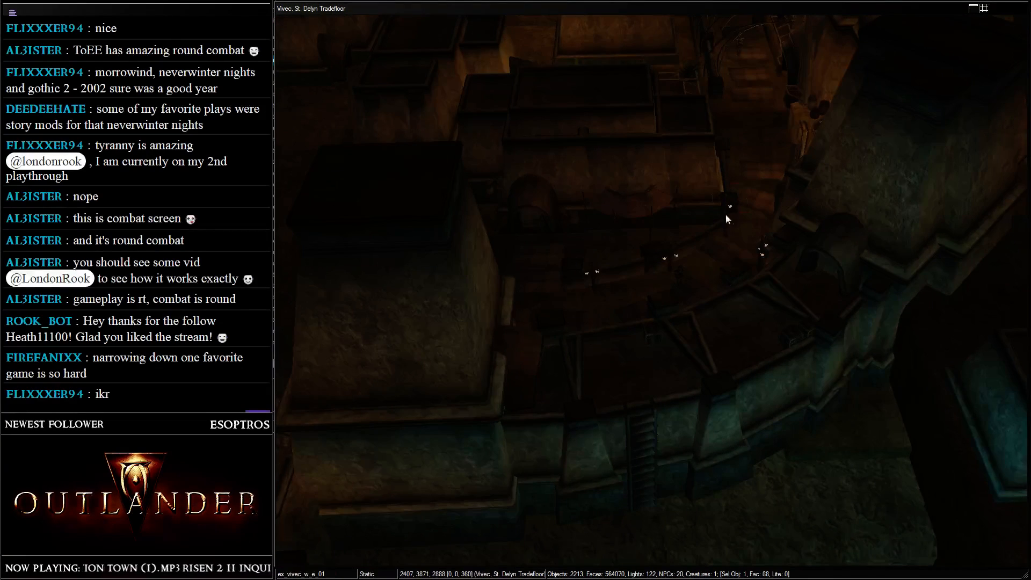
pyautogui.scroll(3, 717, 304)
pyautogui.keyDown('ctrl'); pyautogui.click(685, 248); pyautogui.keyUp('ctrl')
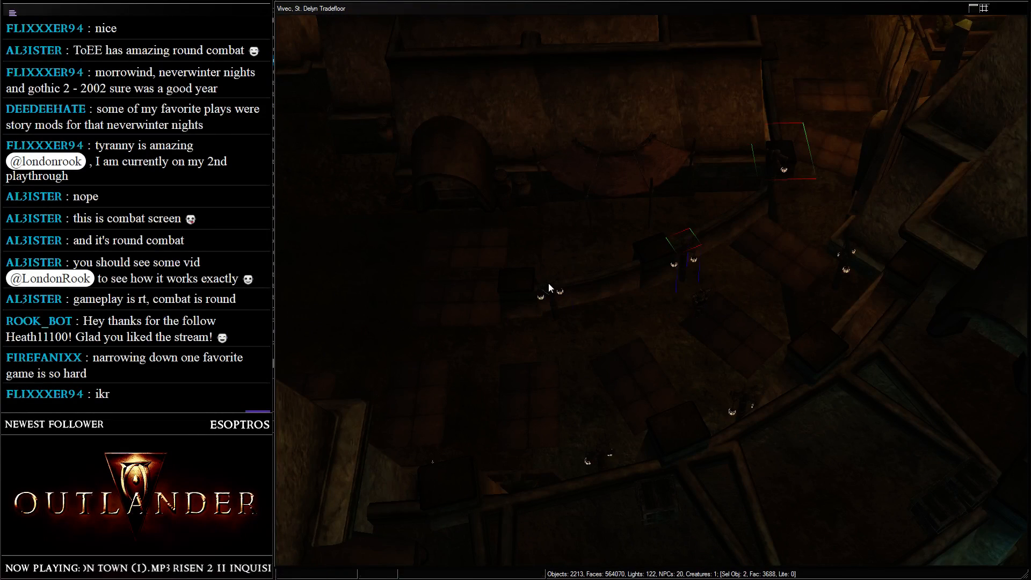
pyautogui.keyDown('ctrl'); pyautogui.click(552, 286); pyautogui.keyUp('ctrl')
pyautogui.hotkey('ctrl', 'd')
pyautogui.moveTo(553, 285); pyautogui.dragTo(585, 205)
pyautogui.scroll(-3, 584, 205)
pyautogui.keyDown('shift'); pyautogui.moveTo(584, 205); pyautogui.dragTo(893, 463, button='middle'); pyautogui.keyUp('shift')
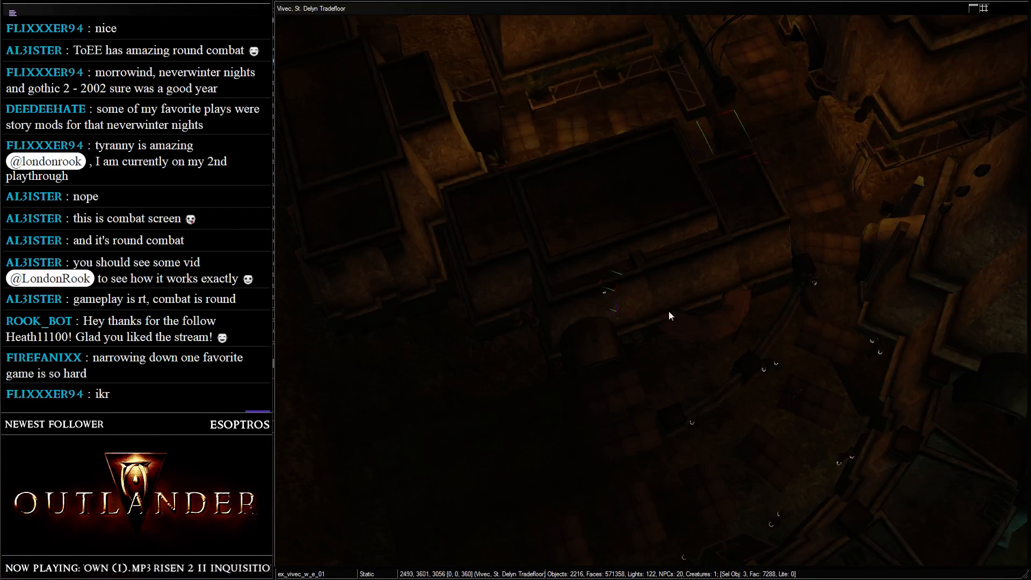
pyautogui.moveTo(670, 316); pyautogui.dragTo(528, 177)
pyautogui.moveTo(529, 177); pyautogui.dragTo(706, 390, button='middle')
pyautogui.press('d')
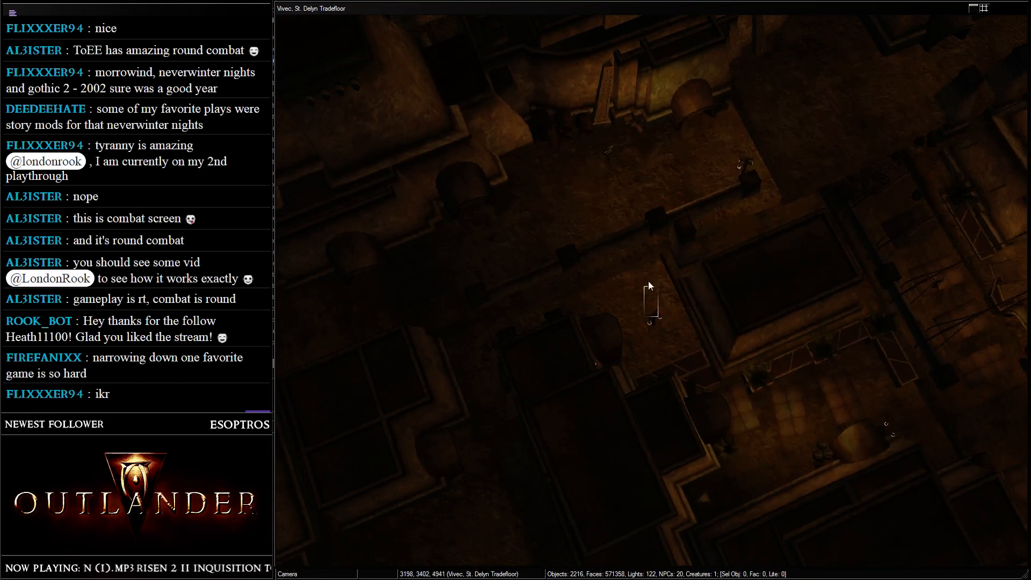
# - Move the two copied dr_lite_lan_drag2_gold lamps beside the low wall's posts and delete the surplus ex_vivec_w_e_01 post copy
pyautogui.click(648, 324)
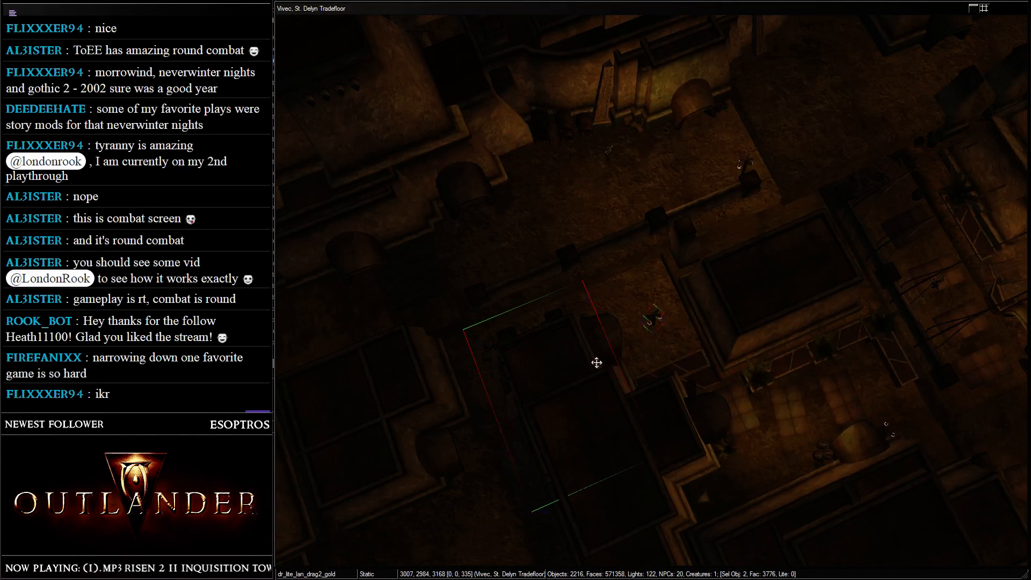
pyautogui.keyDown('ctrl'); pyautogui.click(596, 369); pyautogui.keyUp('ctrl')
pyautogui.keyDown('ctrl'); pyautogui.click(592, 369); pyautogui.keyUp('ctrl')
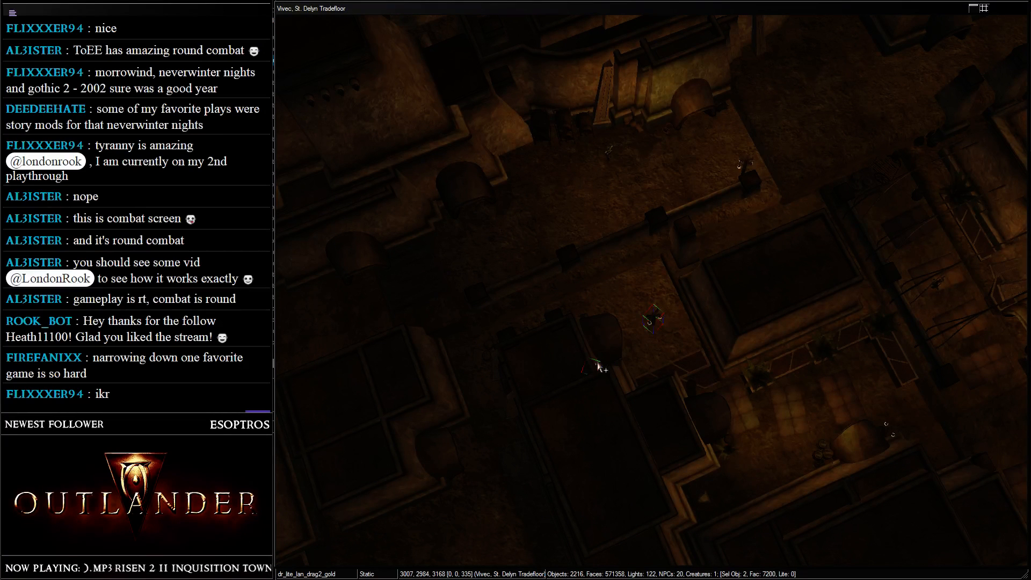
pyautogui.keyDown('shift'); pyautogui.moveTo(584, 276); pyautogui.dragTo(587, 249, button='middle'); pyautogui.keyUp('shift')
pyautogui.scroll(5, 587, 249)
pyautogui.moveTo(509, 202); pyautogui.dragTo(371, 262, button='right')
pyautogui.click(556, 174)
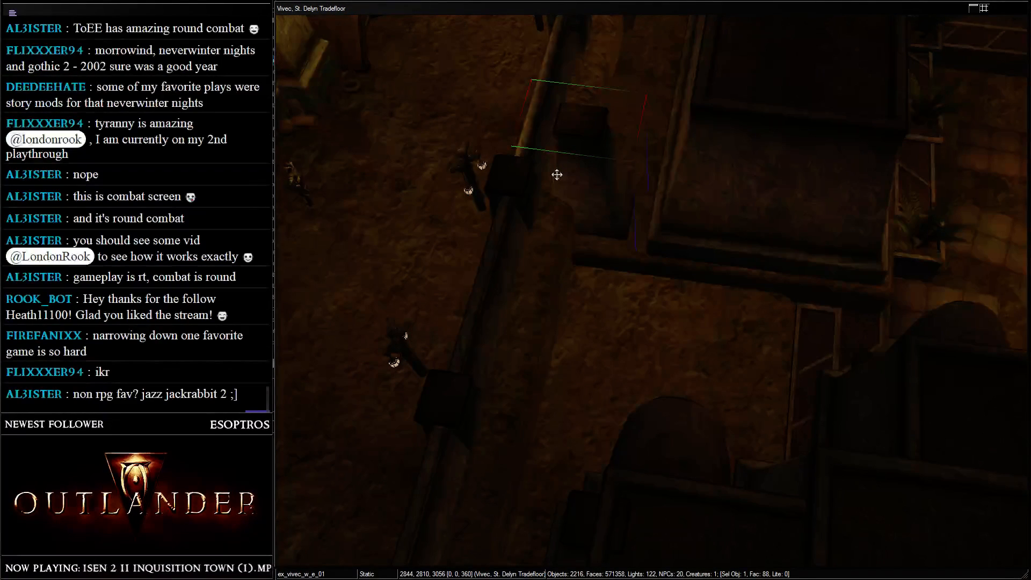
pyautogui.press('Delete')
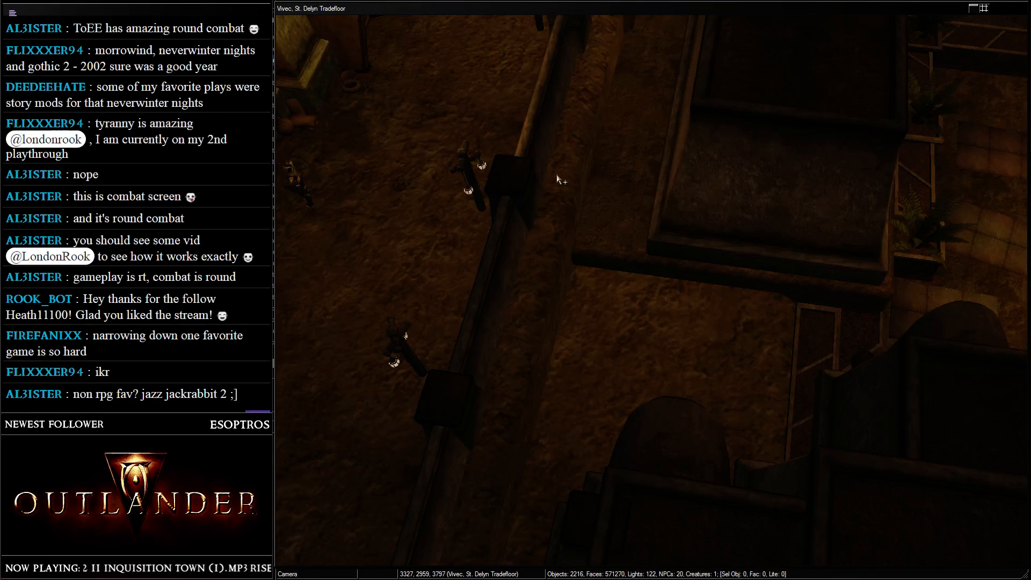
# - Shift the first dr_lite_lan_drag2_gold lamp against its low wall post, at 2891, 2707, 3158
pyautogui.click(465, 179)
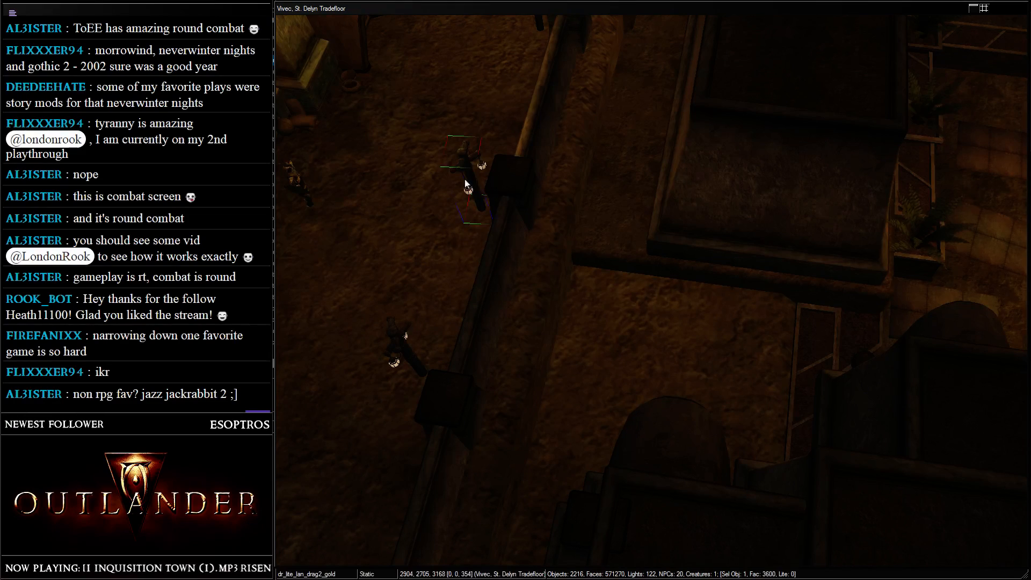
pyautogui.moveTo(465, 179); pyautogui.dragTo(694, 288, button='middle')
pyautogui.scroll(3, 519, 293)
pyautogui.moveTo(696, 287); pyautogui.dragTo(679, 287)
pyautogui.moveTo(681, 288); pyautogui.dragTo(483, 298, button='middle')
# - Move the second dr_lite_lan_drag2_gold lamp closer to its post at 3134, 2698, 3168 and rotate it to 195 degrees
pyautogui.keyDown('shift'); pyautogui.moveTo(793, 285); pyautogui.dragTo(824, 262, button='middle'); pyautogui.keyUp('shift')
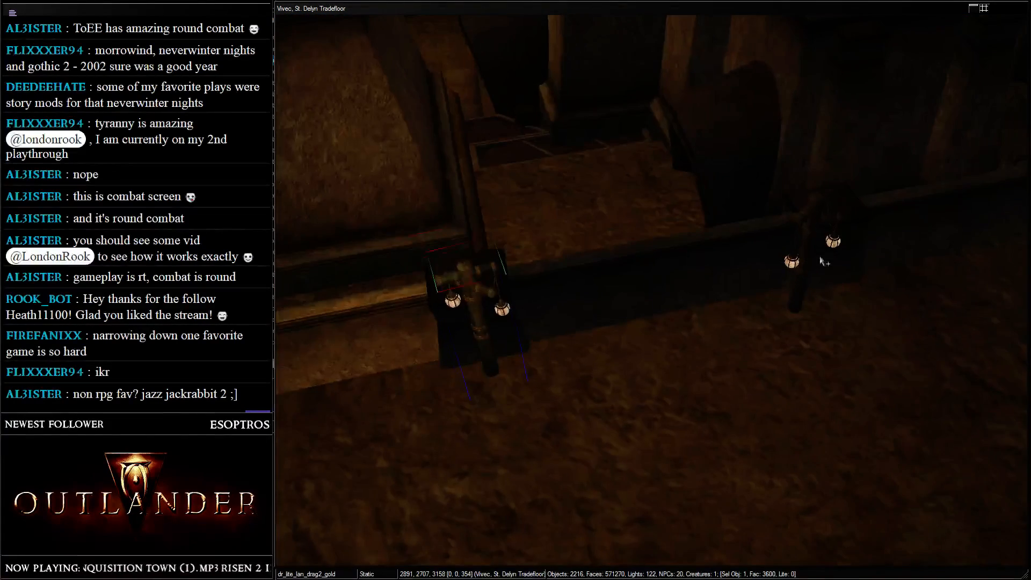
pyautogui.click(798, 232)
pyautogui.moveTo(802, 263); pyautogui.dragTo(855, 260)
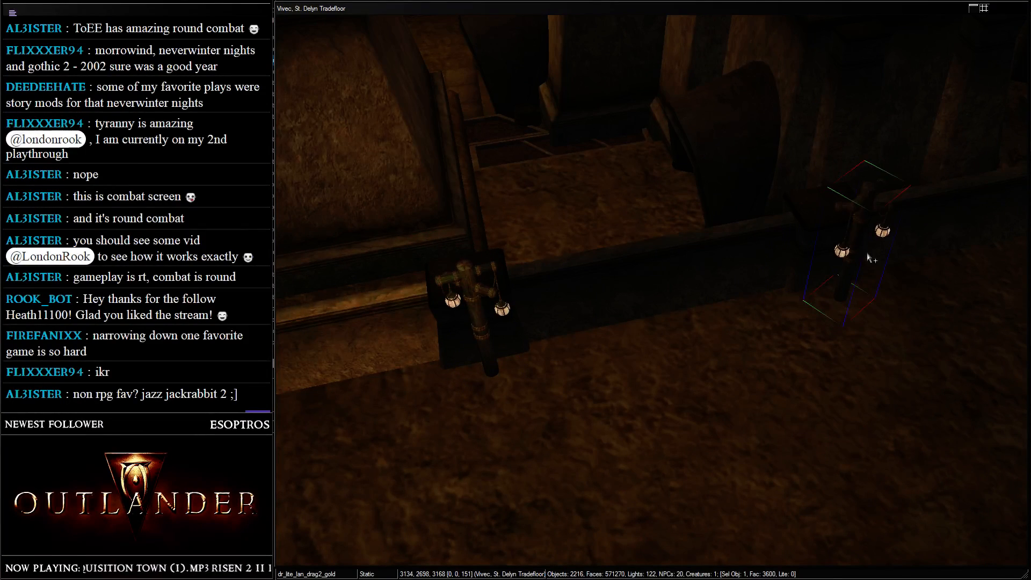
pyautogui.moveTo(867, 255); pyautogui.dragTo(739, 266, button='right')
# - Duplicate a dr_lite_lan_drag1_gold lamp and place the copy by the low wall's far post at 3367, 2711, 3158, rotated to 102 degrees
pyautogui.keyDown('shift'); pyautogui.moveTo(739, 267); pyautogui.dragTo(597, 160, button='middle'); pyautogui.keyUp('shift')
pyautogui.scroll(-3, 750, 421)
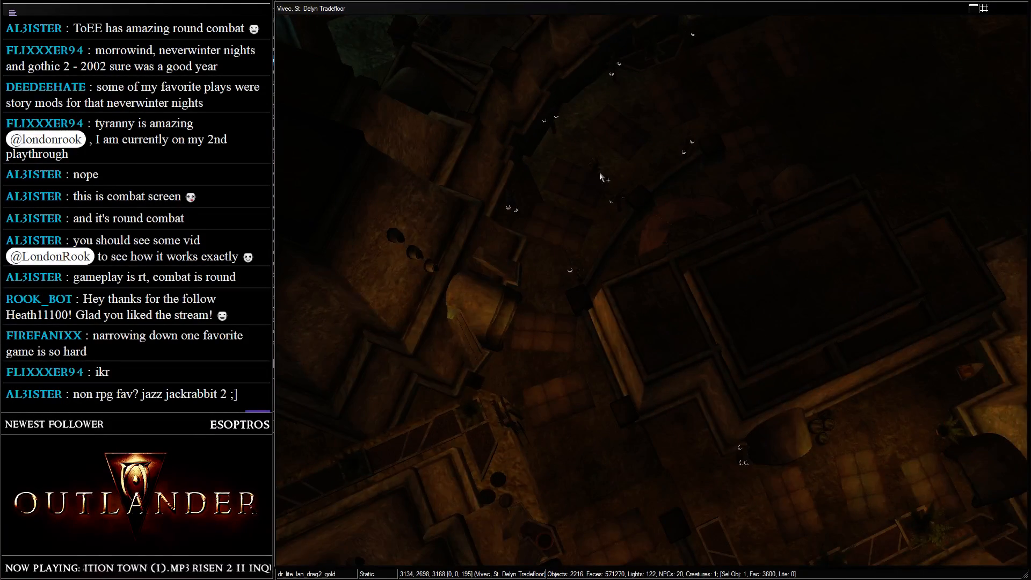
pyautogui.click(510, 209)
pyautogui.moveTo(510, 210); pyautogui.dragTo(560, 222, button='middle')
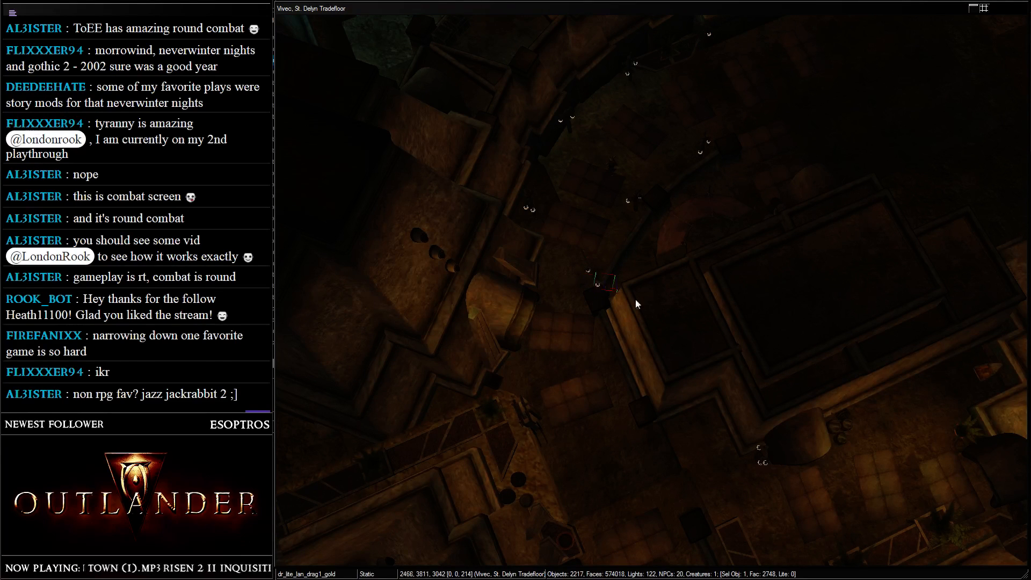
pyautogui.moveTo(776, 225); pyautogui.dragTo(762, 183, button='middle')
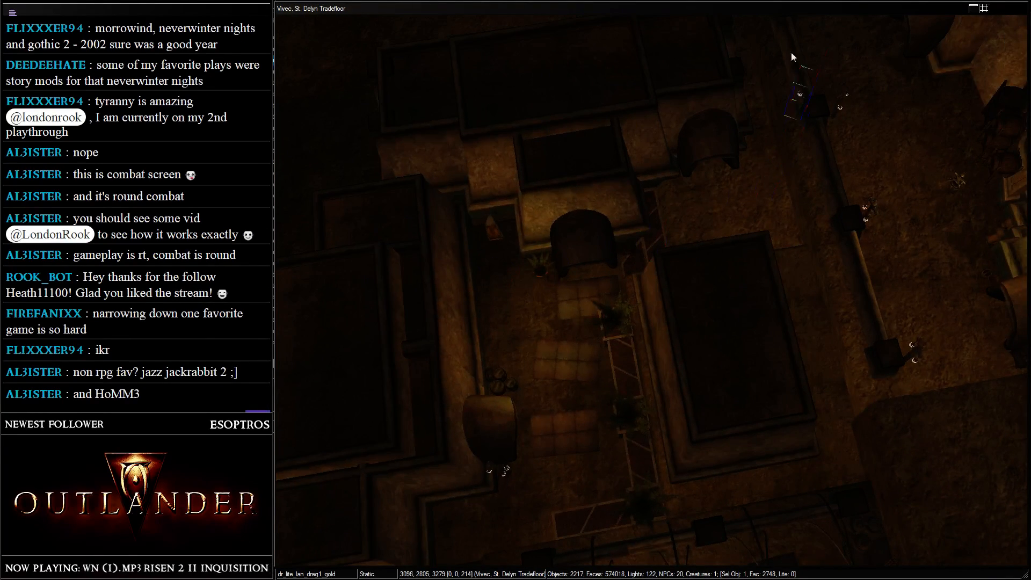
pyautogui.moveTo(792, 57); pyautogui.dragTo(582, 366, button='middle')
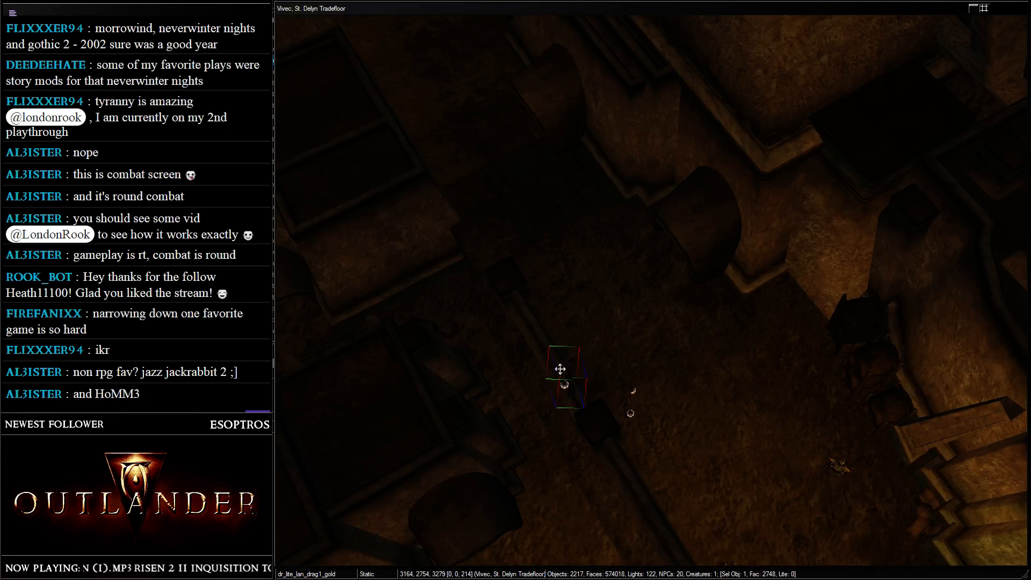
pyautogui.keyDown('shift'); pyautogui.moveTo(513, 191); pyautogui.dragTo(442, 134, button='middle'); pyautogui.keyUp('shift')
pyautogui.scroll(3, 558, 243)
pyautogui.press('f')
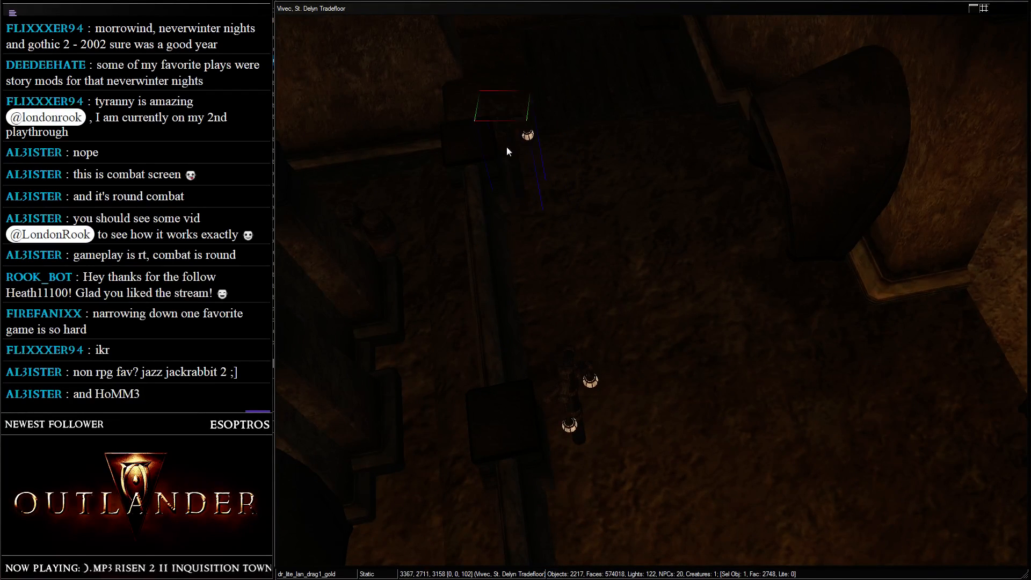
# - Select the spare eleven-piece dr_vlth_str_vrect_01b building outside the cell's structure and move it in among the houses
pyautogui.keyDown('shift'); pyautogui.moveTo(507, 151); pyautogui.dragTo(424, 90, button='middle'); pyautogui.keyUp('shift')
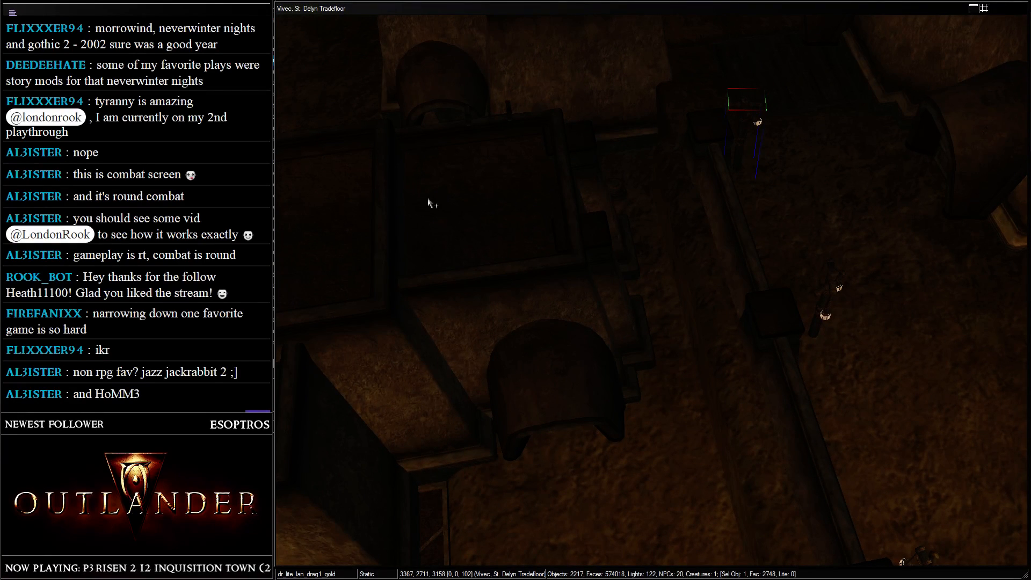
pyautogui.keyDown('shift'); pyautogui.moveTo(463, 227); pyautogui.dragTo(601, 215, button='middle'); pyautogui.keyUp('shift')
pyautogui.click(668, 215)
pyautogui.keyDown('shift'); pyautogui.moveTo(661, 192); pyautogui.dragTo(662, 91, button='middle'); pyautogui.keyUp('shift')
pyautogui.moveTo(648, 316); pyautogui.dragTo(650, 542, button='middle')
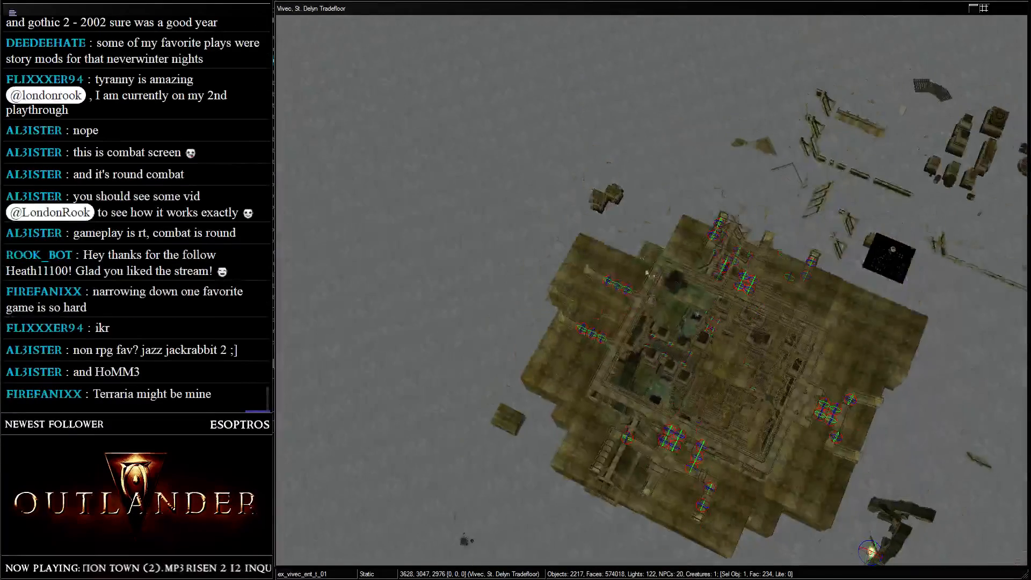
pyautogui.scroll(3, 549, 118)
pyautogui.moveTo(611, 142)
pyautogui.mouseDown()
pyautogui.moveTo(630, 175)
pyautogui.moveTo(593, 142)
pyautogui.mouseUp()
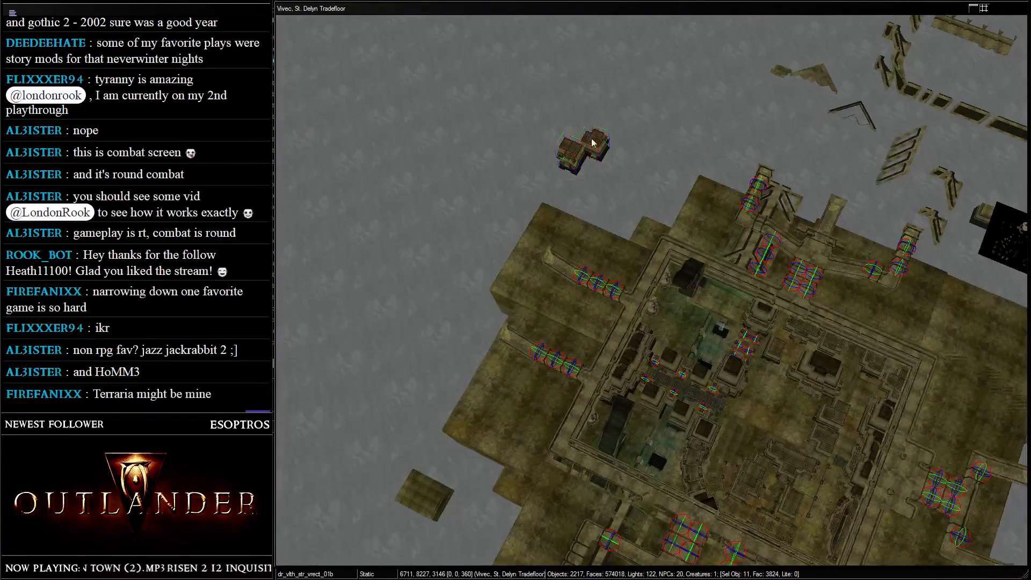
pyautogui.moveTo(626, 176)
pyautogui.mouseDown()
pyautogui.moveTo(633, 192)
pyautogui.moveTo(617, 181)
pyautogui.mouseUp()
pyautogui.moveTo(751, 408); pyautogui.dragTo(582, 154, button='middle')
pyautogui.scroll(5, 675, 308)
pyautogui.moveTo(583, 154); pyautogui.dragTo(617, 185)
# - Settle the eleven-piece building in the open ground between the houses, at 3825, 3667, 3121
pyautogui.keyDown('shift'); pyautogui.moveTo(617, 184); pyautogui.dragTo(639, 200, button='middle'); pyautogui.keyUp('shift')
pyautogui.moveTo(640, 199); pyautogui.dragTo(637, 230)
pyautogui.keyDown('shift'); pyautogui.moveTo(695, 166); pyautogui.dragTo(714, 259, button='middle'); pyautogui.keyUp('shift')
pyautogui.scroll(3, 697, 302)
pyautogui.moveTo(681, 259); pyautogui.dragTo(682, 262)
pyautogui.keyDown('shift'); pyautogui.moveTo(682, 262); pyautogui.dragTo(674, 215, button='middle'); pyautogui.keyUp('shift')
pyautogui.scroll(-3, 666, 237)
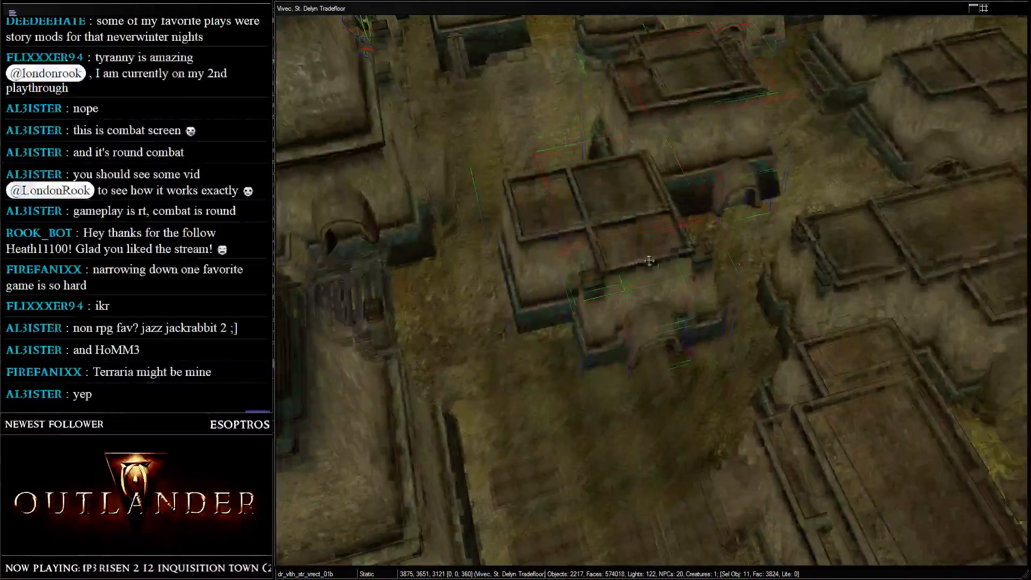
pyautogui.moveTo(655, 264); pyautogui.dragTo(635, 263)
# - Examine the newly placed building from the entrance walkway and from above under the cell's own lighting
pyautogui.scroll(-3, 639, 253)
pyautogui.keyDown('shift'); pyautogui.moveTo(639, 253); pyautogui.dragTo(673, 227, button='middle'); pyautogui.keyUp('shift')
pyautogui.press('a')
pyautogui.scroll(-4, 663, 215)
pyautogui.scroll(5, 683, 216)
pyautogui.press('m')
pyautogui.press('m')
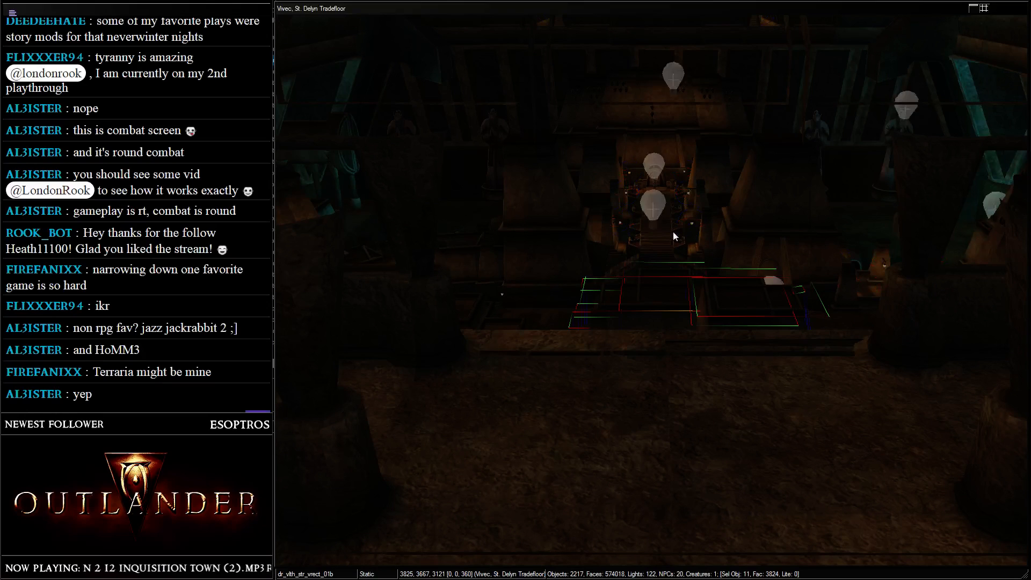
pyautogui.moveTo(693, 283)
pyautogui.keyDown('shift'); pyautogui.mouseDown(button='middle')
pyautogui.moveTo(679, 285)
pyautogui.moveTo(782, 287)
pyautogui.moveTo(522, 288)
pyautogui.moveTo(679, 295)
pyautogui.mouseUp(button='middle'); pyautogui.keyUp('shift')
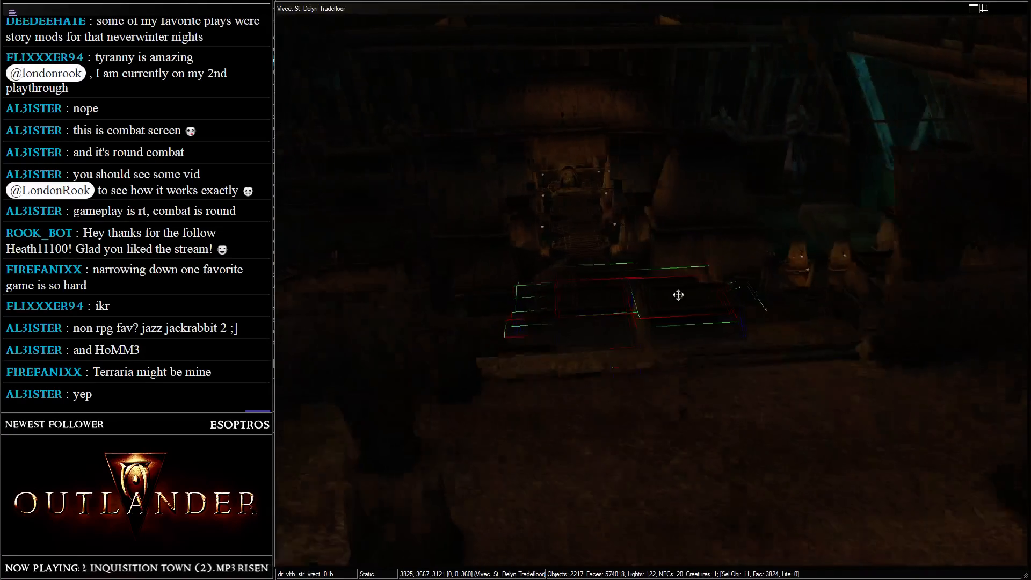
pyautogui.scroll(10, 665, 276)
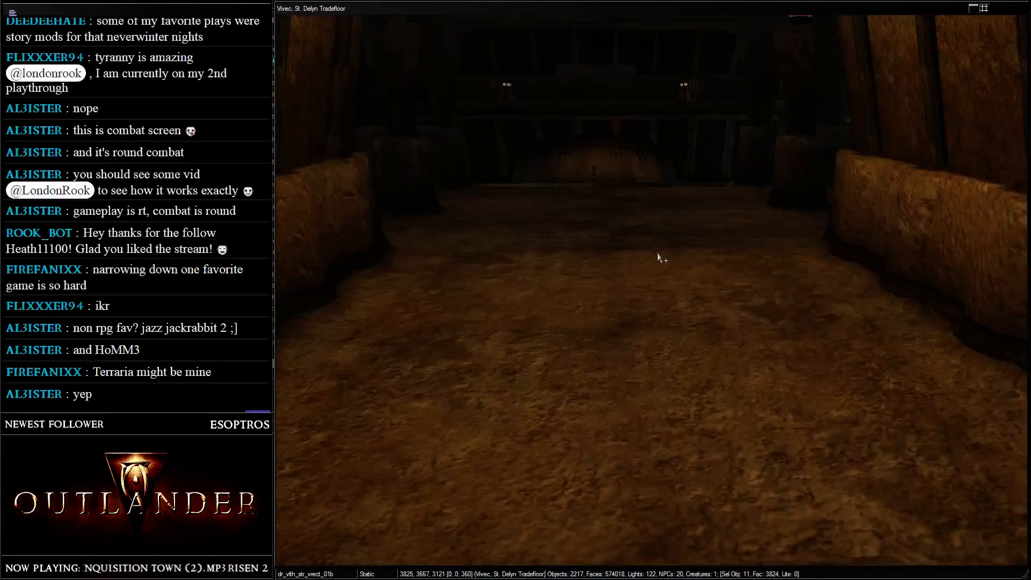
pyautogui.scroll(-6, 663, 268)
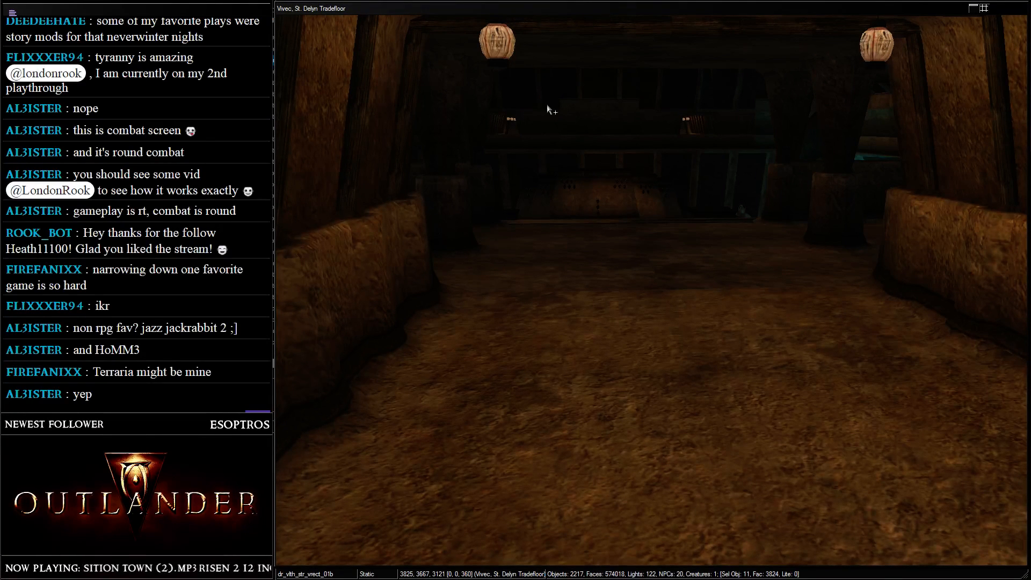
pyautogui.scroll(-8, 671, 200)
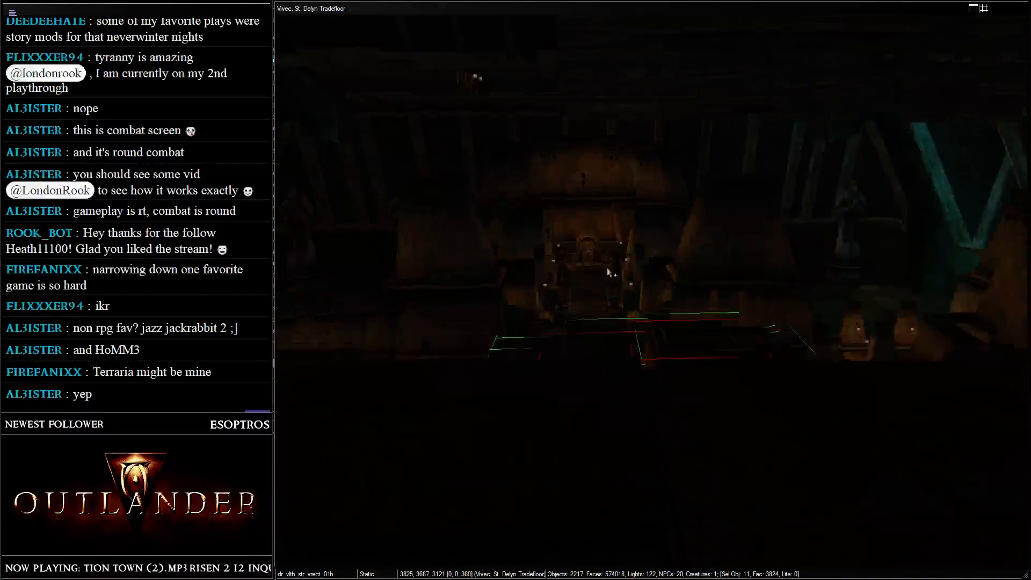
pyautogui.keyDown('shift'); pyautogui.moveTo(610, 269); pyautogui.dragTo(581, 133, button='middle'); pyautogui.keyUp('shift')
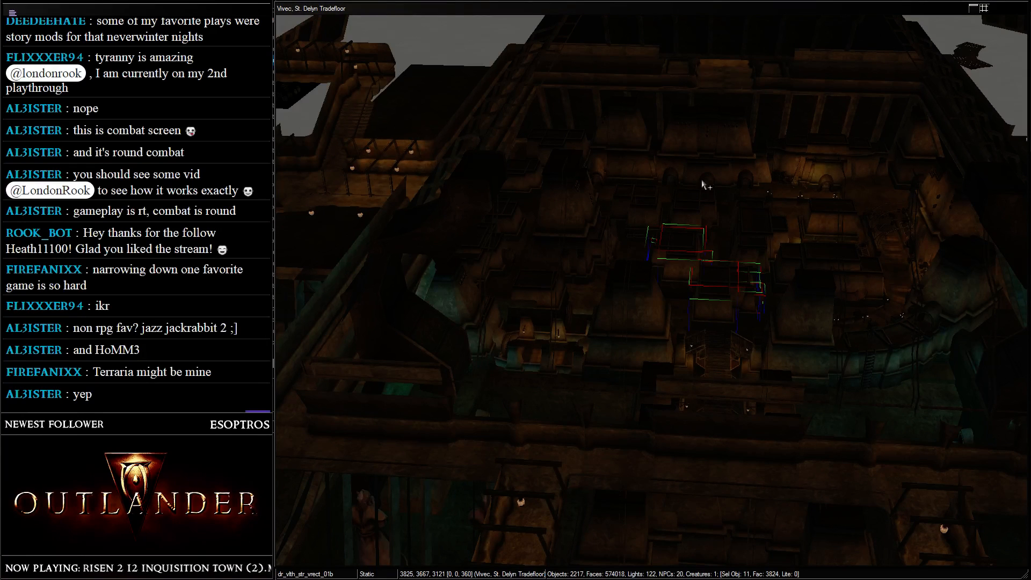
pyautogui.moveTo(702, 185); pyautogui.dragTo(671, 332, button='middle')
pyautogui.moveTo(673, 215); pyautogui.dragTo(671, 276, button='middle')
pyautogui.scroll(4, 658, 253)
pyautogui.moveTo(697, 182); pyautogui.dragTo(591, 270, button='middle')
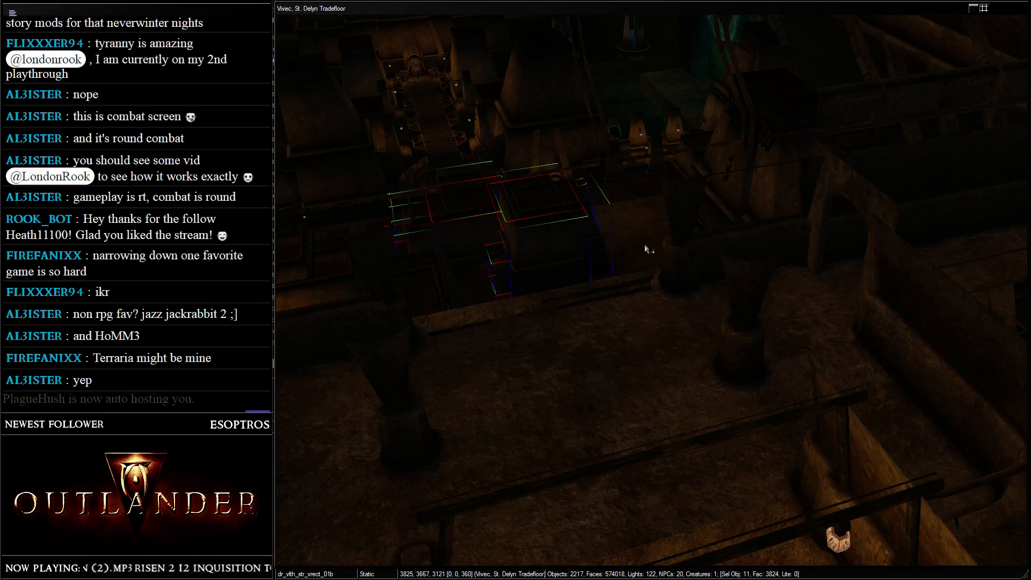
# - Shift the eleven-piece building to 3864, 3681, 3121 and clear the selection
pyautogui.scroll(-2, 645, 247)
pyautogui.keyDown('shift'); pyautogui.moveTo(645, 247); pyautogui.dragTo(575, 297, button='middle'); pyautogui.keyUp('shift')
pyautogui.scroll(2, 637, 218)
pyautogui.keyDown('shift'); pyautogui.moveTo(637, 218); pyautogui.dragTo(660, 241, button='middle'); pyautogui.keyUp('shift')
pyautogui.scroll(2, 656, 217)
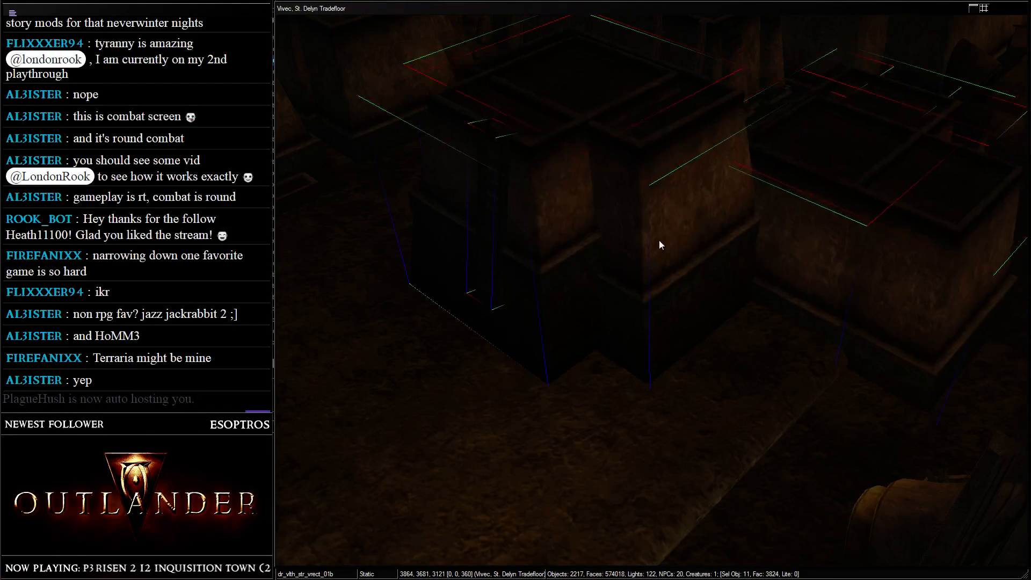
pyautogui.press('d')
# - Select five pieces of the new building around dr_vlth_str_vrect_01b and move them to 3804, 3494, 2986
pyautogui.click(815, 72)
pyautogui.scroll(-3, 796, 77)
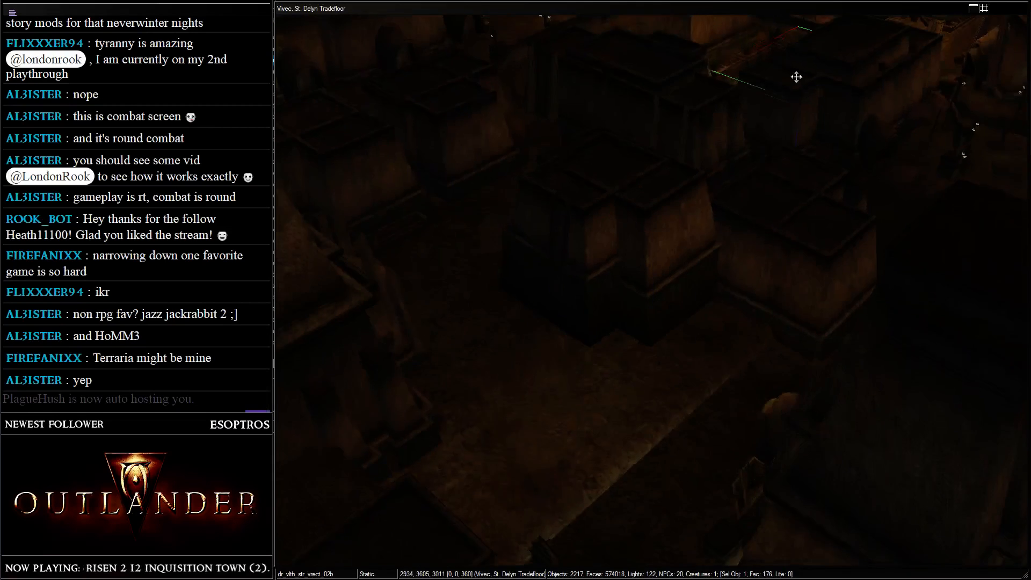
pyautogui.keyDown('shift'); pyautogui.moveTo(796, 77); pyautogui.dragTo(542, 226, button='middle'); pyautogui.keyUp('shift')
pyautogui.moveTo(496, 127); pyautogui.dragTo(703, 304)
pyautogui.moveTo(629, 246); pyautogui.dragTo(633, 99)
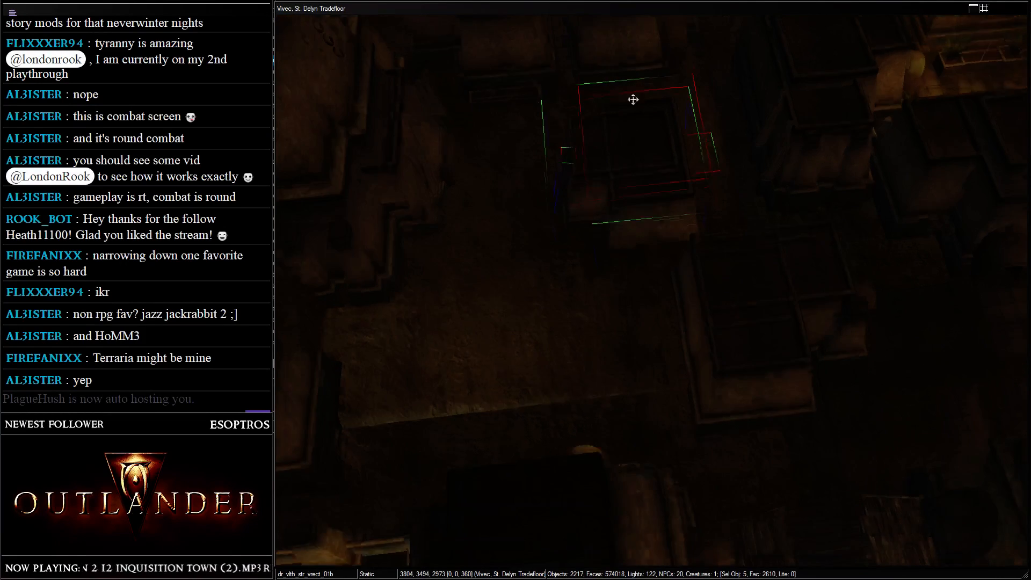
pyautogui.keyDown('shift'); pyautogui.moveTo(633, 100); pyautogui.dragTo(611, 231, button='middle'); pyautogui.keyUp('shift')
pyautogui.scroll(5, 611, 231)
pyautogui.moveTo(611, 230); pyautogui.dragTo(636, 138)
pyautogui.hotkey('ctrl', 'z')
pyautogui.hotkey('ctrl', 'y')
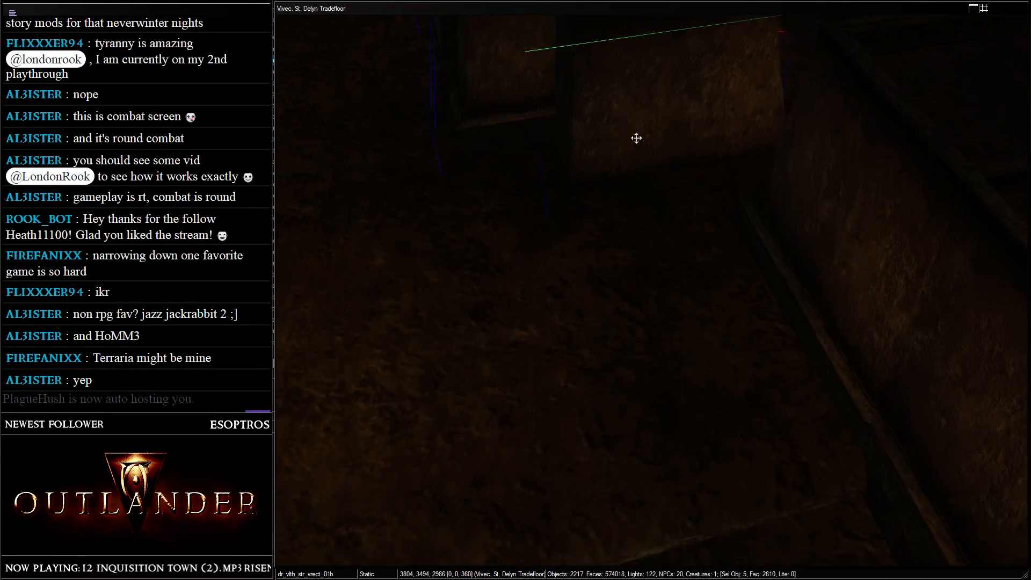
# - Select the building's other six pieces around dr_vlth_str_vrect_02b and move them to 3540, 4141, 3002 near the stairway
pyautogui.keyDown('shift'); pyautogui.moveTo(637, 138); pyautogui.dragTo(579, 191, button='middle'); pyautogui.keyUp('shift')
pyautogui.scroll(-3, 654, 149)
pyautogui.scroll(-4, 629, 193)
pyautogui.press('w')
pyautogui.press('w')
pyautogui.moveTo(617, 155); pyautogui.dragTo(736, 283)
pyautogui.moveTo(707, 251); pyautogui.dragTo(691, 254)
pyautogui.moveTo(692, 253); pyautogui.dragTo(586, 145, button='middle')
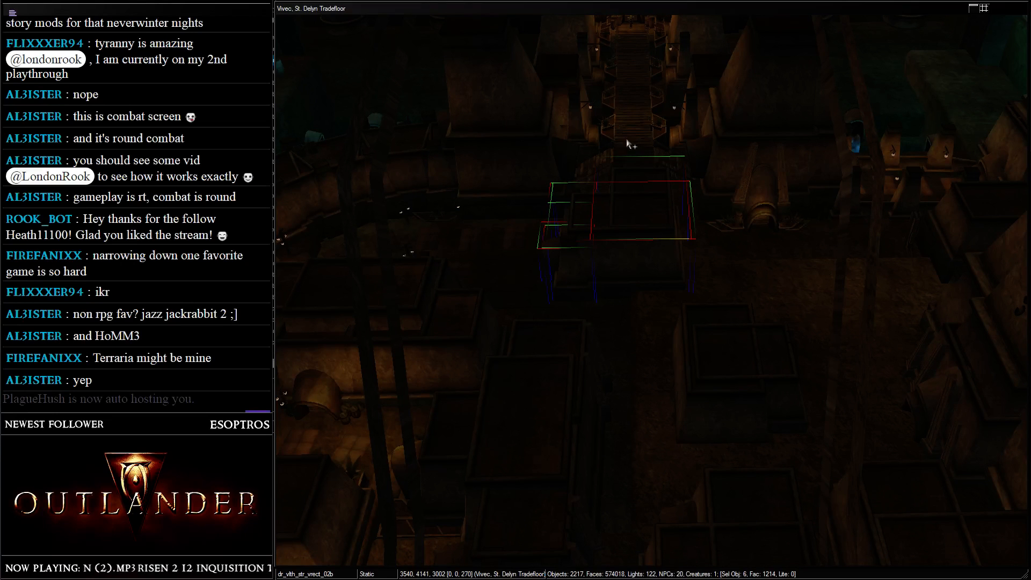
# - Select the nineteen pieces of the entrance around dr_vlth_piling_01, leaving the ground block beneath it unselected
pyautogui.moveTo(637, 62); pyautogui.dragTo(550, 69, button='middle')
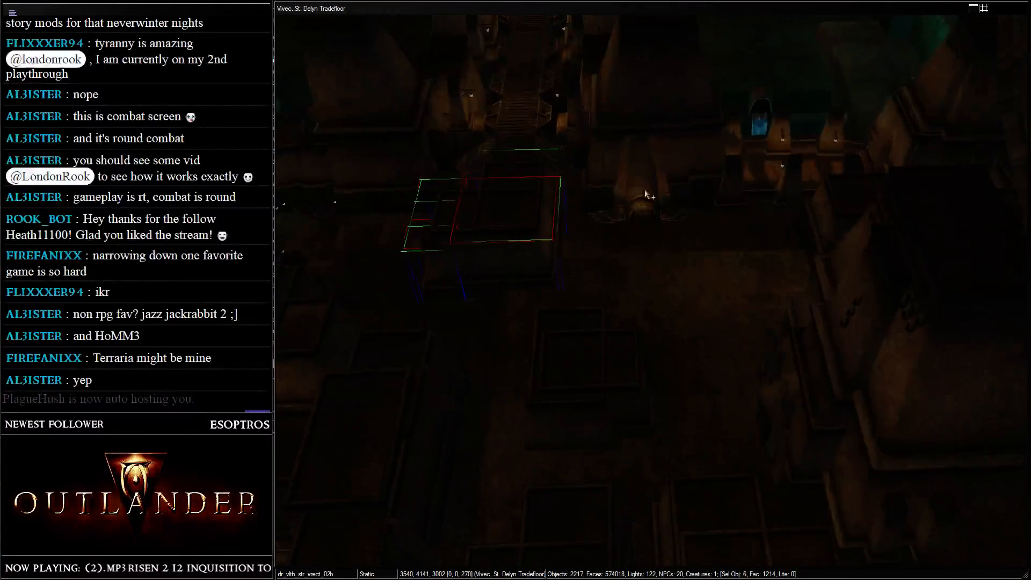
pyautogui.click(647, 193)
pyautogui.scroll(2, 646, 193)
pyautogui.moveTo(628, 134); pyautogui.dragTo(631, 185, button='middle')
pyautogui.moveTo(592, 157); pyautogui.dragTo(602, 343)
pyautogui.keyDown('shift'); pyautogui.moveTo(602, 344); pyautogui.dragTo(716, 288, button='middle'); pyautogui.keyUp('shift')
pyautogui.moveTo(716, 288); pyautogui.dragTo(635, 320, button='right')
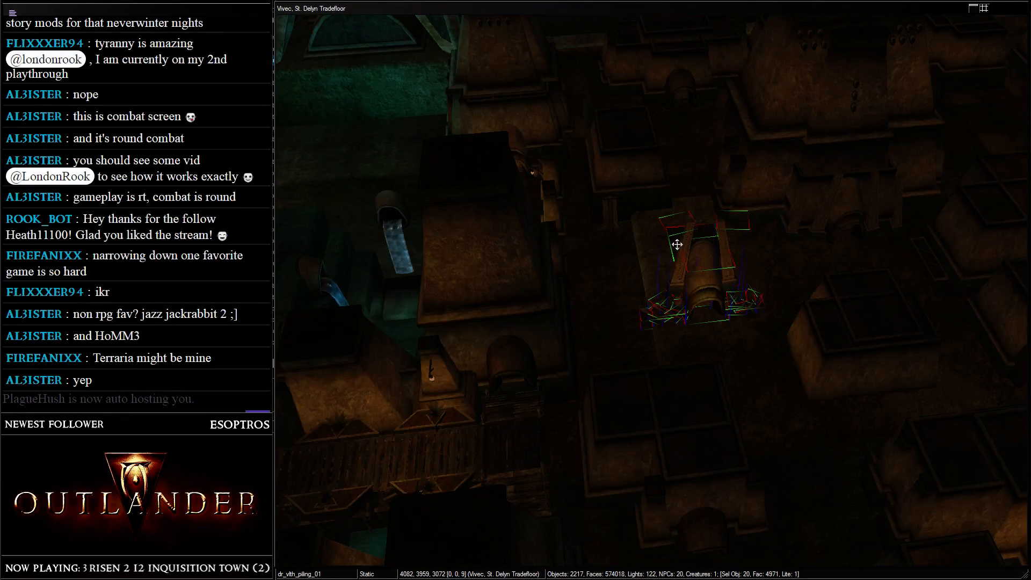
pyautogui.keyDown('ctrl'); pyautogui.click(659, 254); pyautogui.keyUp('ctrl')
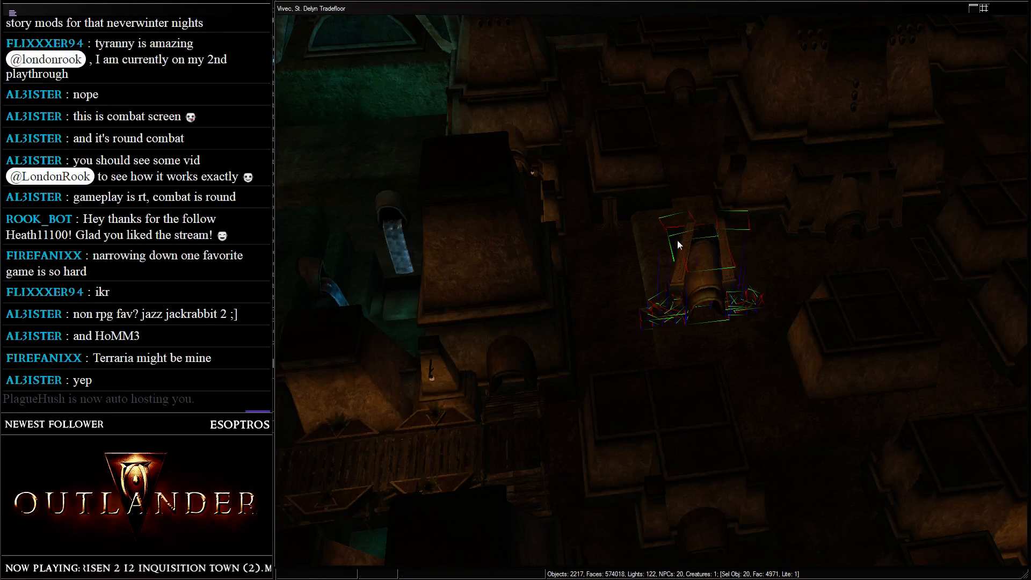
pyautogui.keyDown('ctrl'); pyautogui.click(678, 245); pyautogui.keyUp('ctrl')
# - Move the piling-flanked entrance to 4116, 3713, 3072 and rotate it to 99 degrees
pyautogui.moveTo(688, 264); pyautogui.dragTo(726, 268)
pyautogui.moveTo(727, 269); pyautogui.dragTo(713, 239, button='middle')
pyautogui.moveTo(659, 269); pyautogui.dragTo(618, 288)
pyautogui.scroll(-3, 618, 288)
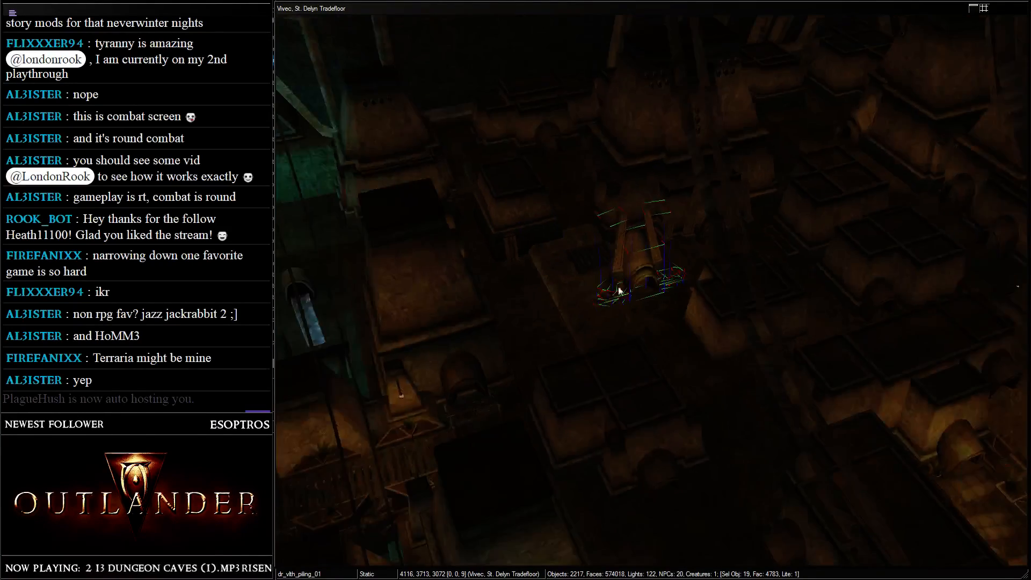
pyautogui.keyDown('shift'); pyautogui.moveTo(618, 288); pyautogui.dragTo(598, 375, button='middle'); pyautogui.keyUp('shift')
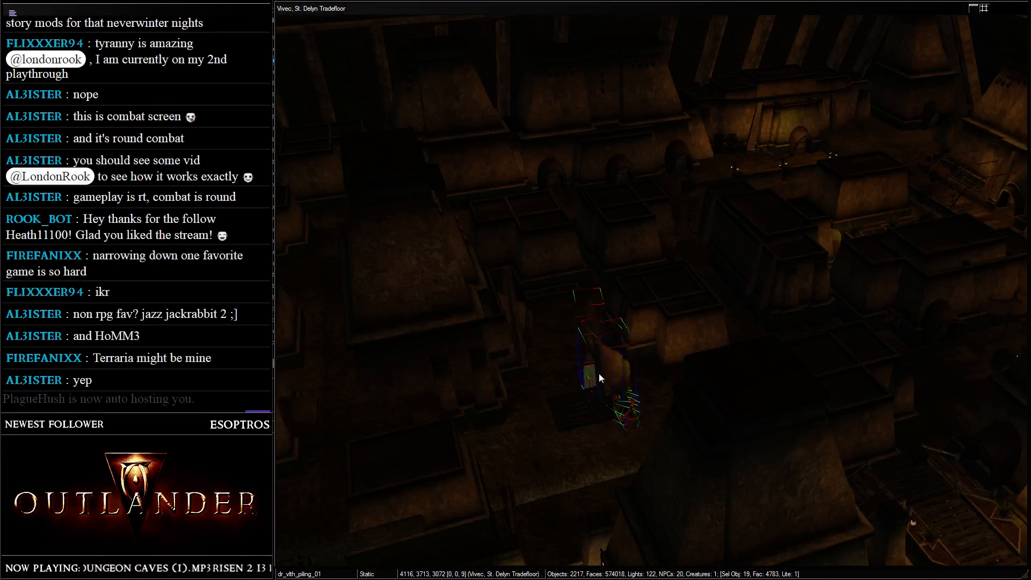
pyautogui.moveTo(599, 378); pyautogui.dragTo(644, 385, button='right')
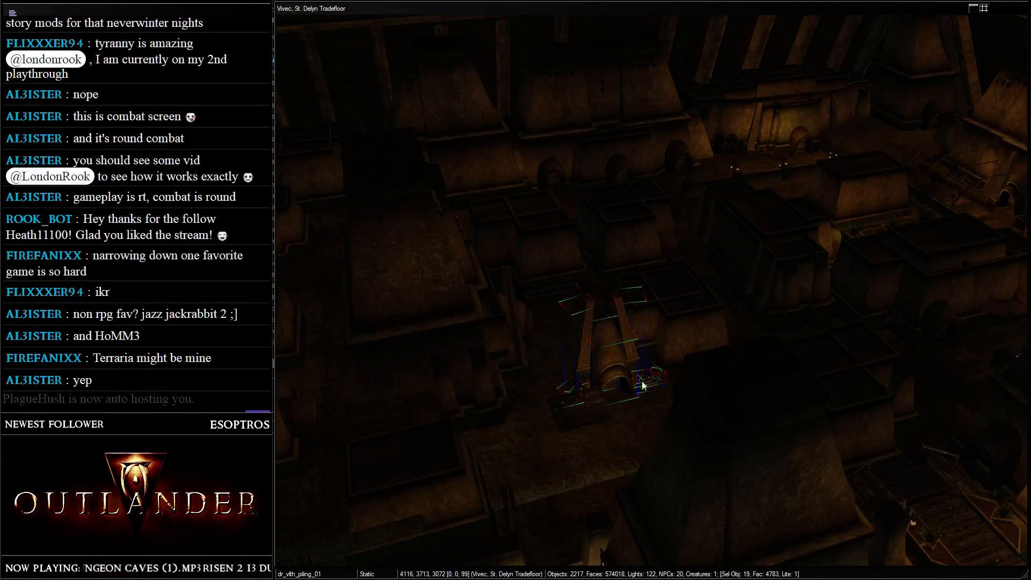
# - Move the piling-flanked entrance across the cell and set it against the building wall beside the small arched entrances, checking in wireframe
pyautogui.moveTo(642, 359); pyautogui.dragTo(622, 211)
pyautogui.keyDown('shift'); pyautogui.moveTo(623, 211); pyautogui.dragTo(648, 101, button='middle'); pyautogui.keyUp('shift')
pyautogui.scroll(4, 646, 250)
pyautogui.scroll(2, 648, 101)
pyautogui.moveTo(694, 46); pyautogui.dragTo(786, 147)
pyautogui.moveTo(786, 147)
pyautogui.keyDown('shift'); pyautogui.mouseDown(button='middle')
pyautogui.moveTo(823, 402)
pyautogui.moveTo(761, 302)
pyautogui.mouseUp(button='middle'); pyautogui.keyUp('shift')
pyautogui.scroll(-3, 760, 303)
pyautogui.press('w')
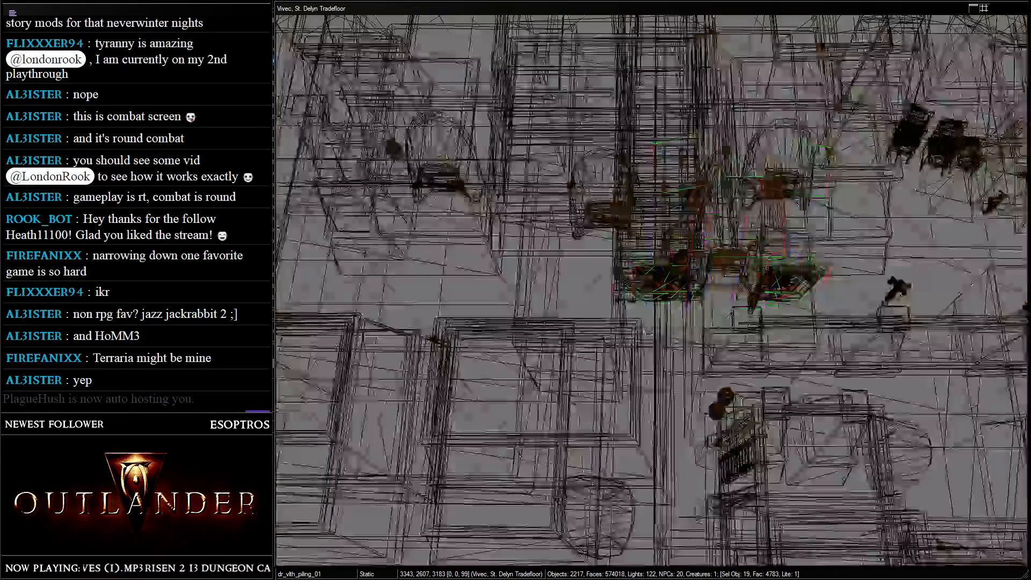
pyautogui.moveTo(675, 285); pyautogui.dragTo(835, 245, button='middle')
pyautogui.press('w')
pyautogui.moveTo(835, 246); pyautogui.dragTo(688, 246)
# - Select the small arched entrance ex_vivec_ent_t_01 with its door, move them to 4254, 2610, 3102 and clear the selection
pyautogui.click(759, 214)
pyautogui.keyDown('shift'); pyautogui.moveTo(760, 214); pyautogui.dragTo(739, 99, button='middle'); pyautogui.keyUp('shift')
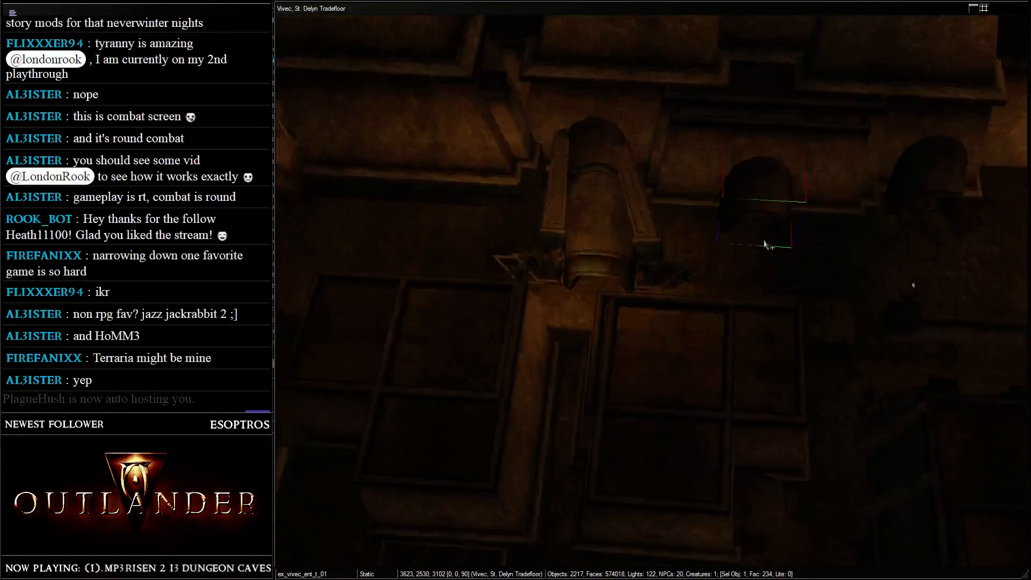
pyautogui.moveTo(759, 219); pyautogui.dragTo(353, 224)
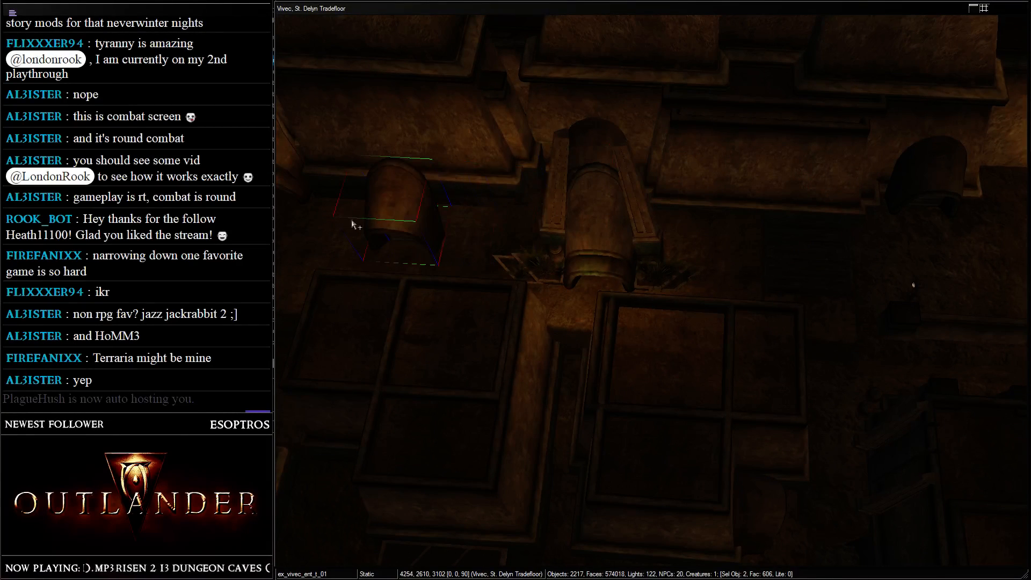
pyautogui.keyDown('shift'); pyautogui.moveTo(580, 228); pyautogui.dragTo(559, 287, button='middle'); pyautogui.keyUp('shift')
pyautogui.press('d')
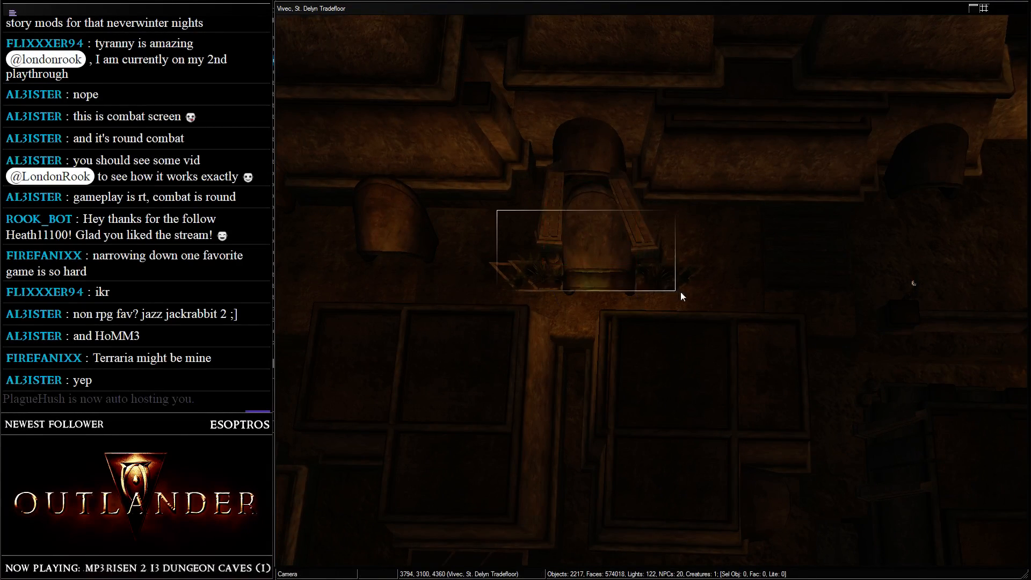
# - Reselect the piling-flanked entrance and move it along the building wall past the small arched entrance
pyautogui.moveTo(681, 292); pyautogui.dragTo(681, 292)
pyautogui.press('w')
pyautogui.press('w')
pyautogui.moveTo(580, 306); pyautogui.dragTo(676, 207)
pyautogui.keyDown('shift'); pyautogui.moveTo(677, 211); pyautogui.dragTo(693, 238, button='middle'); pyautogui.keyUp('shift')
# - Select the small arched entrance with its door and move both to 4705, 2633, 3101
pyautogui.click(558, 210)
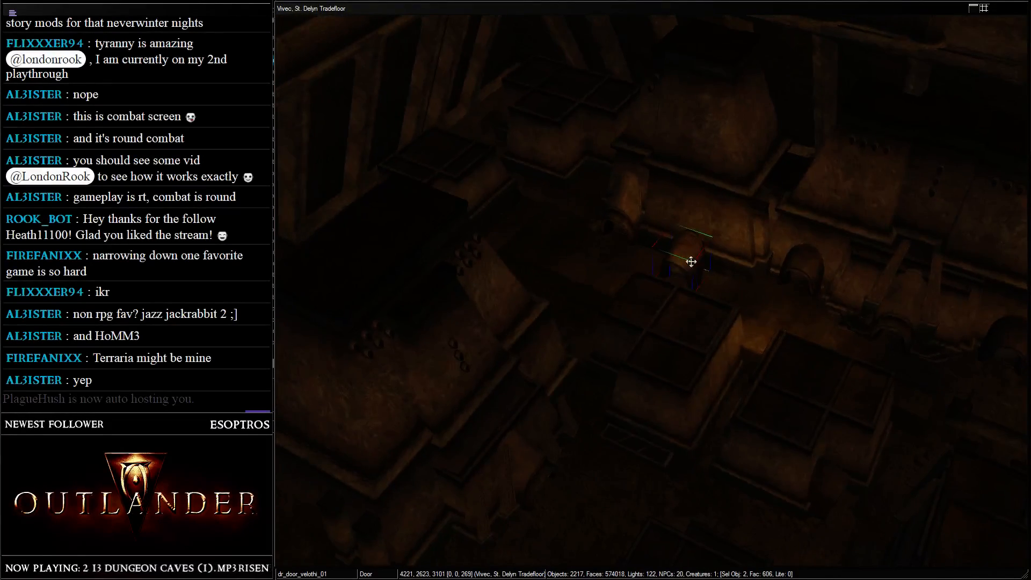
pyautogui.moveTo(691, 261); pyautogui.dragTo(568, 209)
pyautogui.moveTo(568, 210); pyautogui.dragTo(690, 283, button='middle')
pyautogui.scroll(5, 648, 262)
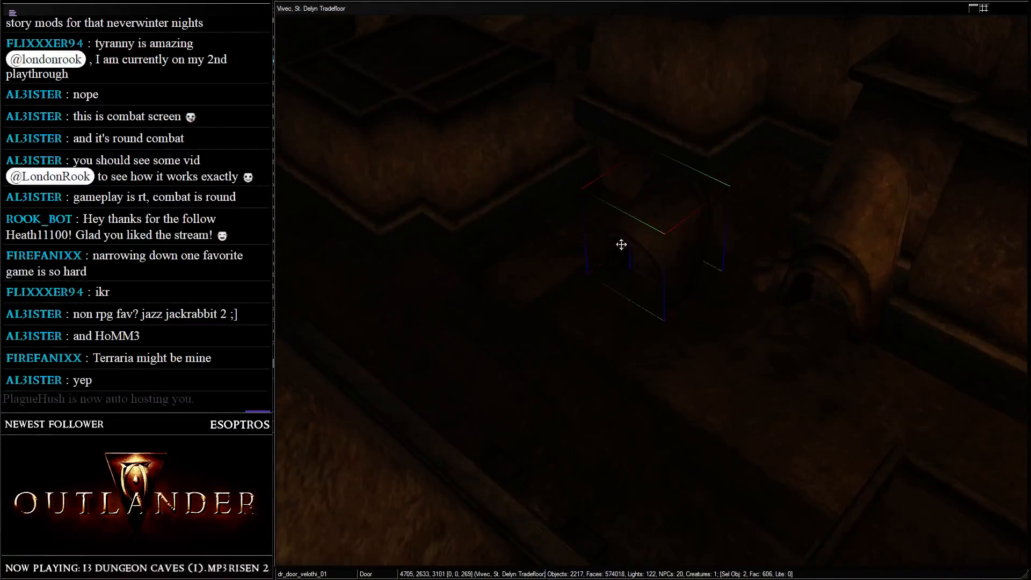
# - Turn on bright lighting, rotate the arched entrance and door to 179 degrees and move them to 4906, 2619, 3101 against the low building
pyautogui.press('a')
pyautogui.keyDown('shift'); pyautogui.moveTo(677, 232); pyautogui.dragTo(893, 329, button='middle'); pyautogui.keyUp('shift')
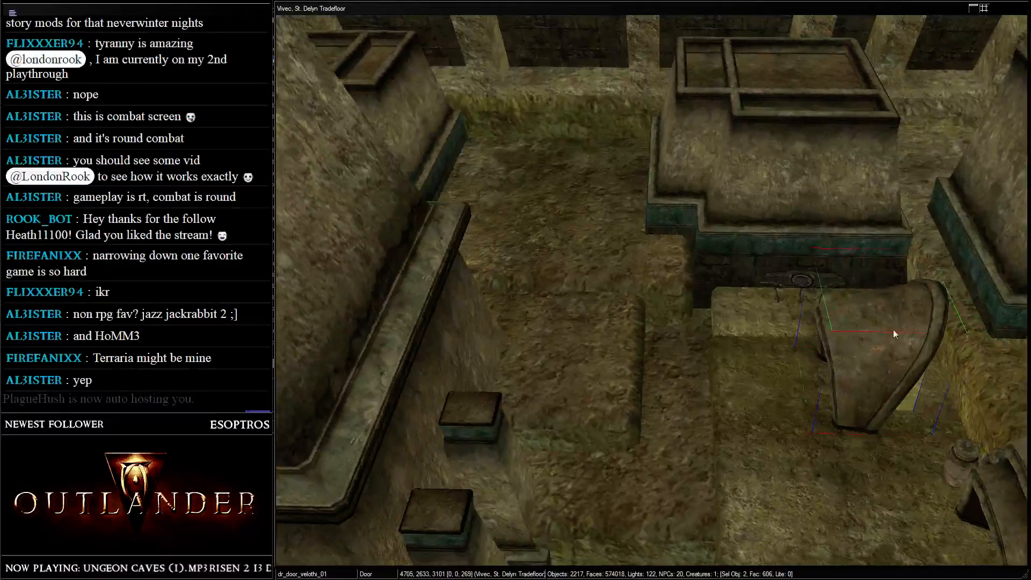
pyautogui.moveTo(893, 330); pyautogui.dragTo(656, 134)
pyautogui.keyDown('shift'); pyautogui.moveTo(656, 135); pyautogui.dragTo(633, 164, button='middle'); pyautogui.keyUp('shift')
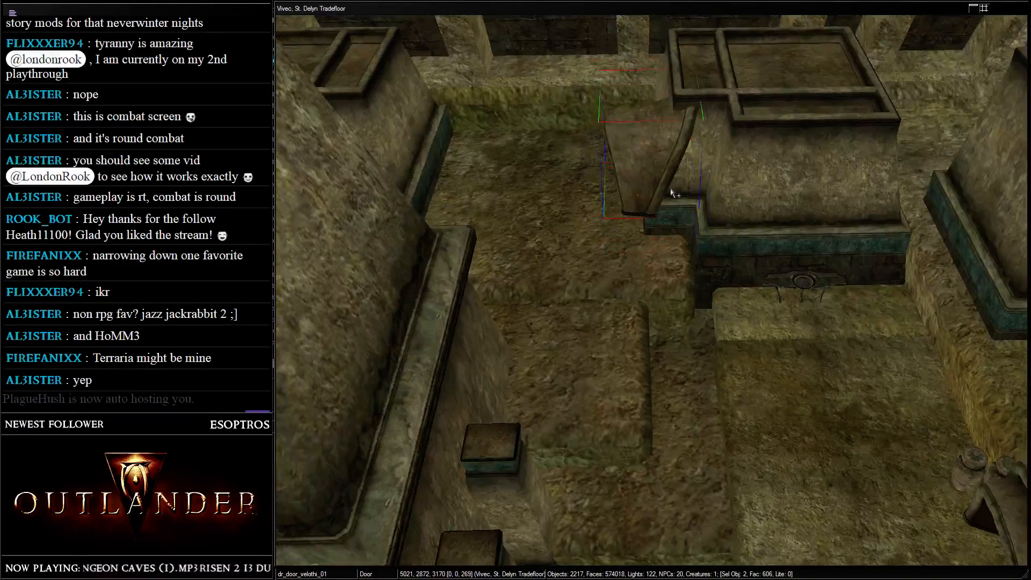
pyautogui.moveTo(647, 155); pyautogui.dragTo(759, 198, button='right')
pyautogui.moveTo(626, 154); pyautogui.dragTo(816, 250)
pyautogui.moveTo(816, 250); pyautogui.dragTo(704, 243, button='middle')
pyautogui.scroll(3, 771, 191)
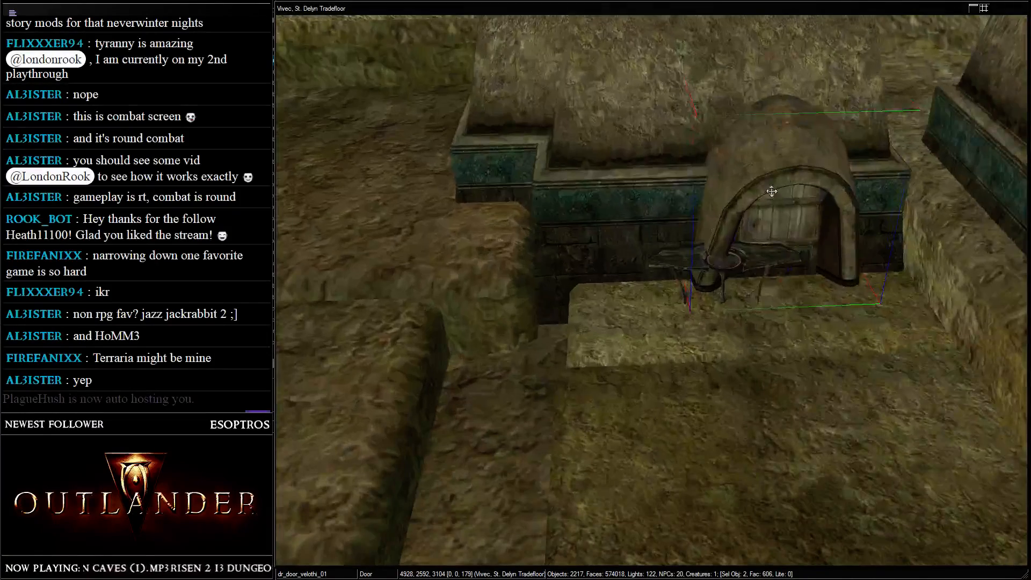
pyautogui.moveTo(773, 192); pyautogui.dragTo(740, 165)
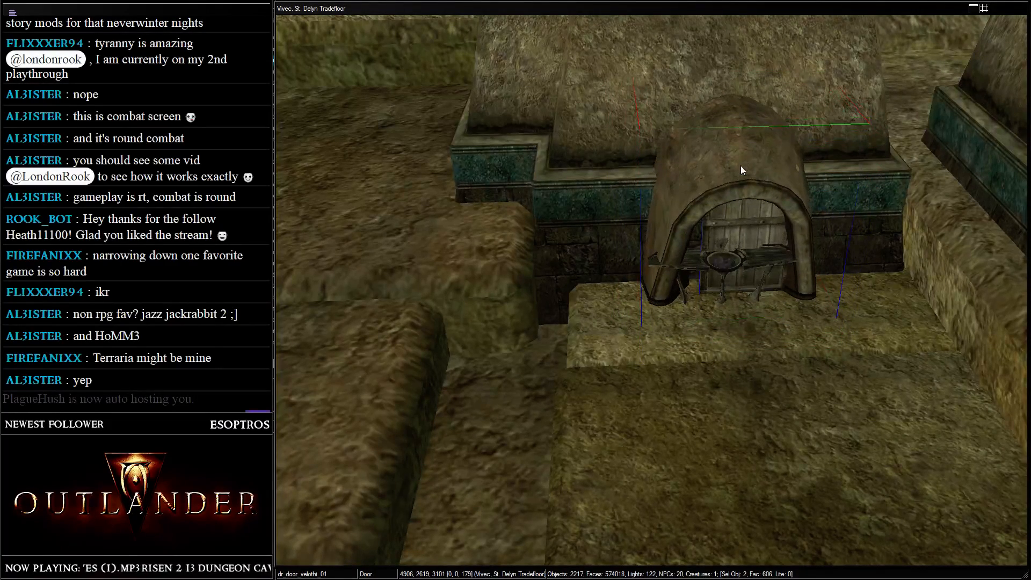
# - Select the door dr_door_velothi_01 alone and shift it into place inside the arched entrance
pyautogui.scroll(3, 752, 161)
pyautogui.keyDown('shift'); pyautogui.moveTo(732, 243); pyautogui.dragTo(689, 191, button='middle'); pyautogui.keyUp('shift')
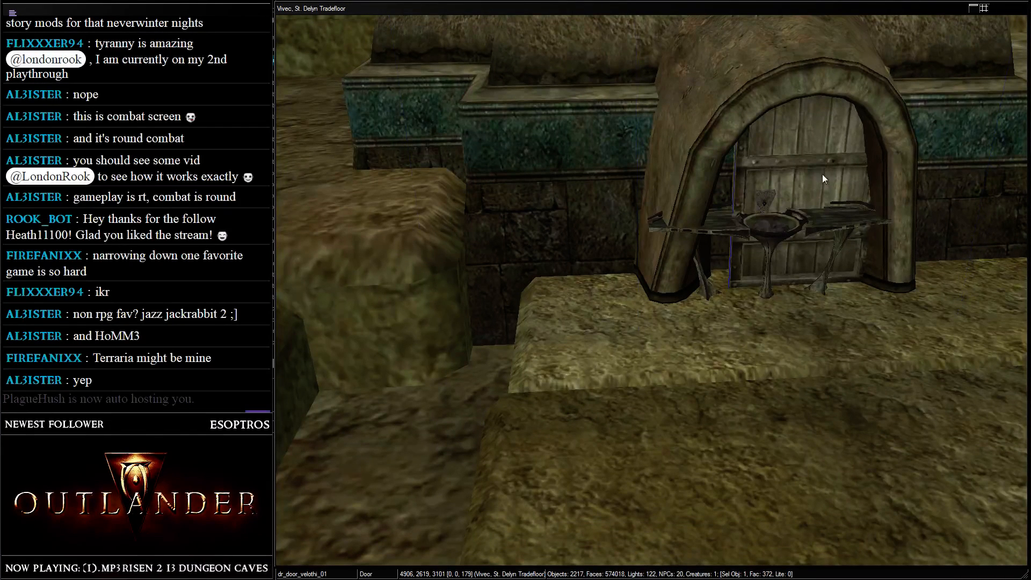
pyautogui.moveTo(822, 174); pyautogui.dragTo(765, 127)
pyautogui.keyDown('shift'); pyautogui.moveTo(765, 128); pyautogui.dragTo(759, 52, button='middle'); pyautogui.keyUp('shift')
# - Move the forge table dr_tbl_malachiteforge_01 out of the doorway to 5265, 3048, 3151 by the outer wall
pyautogui.click(775, 207)
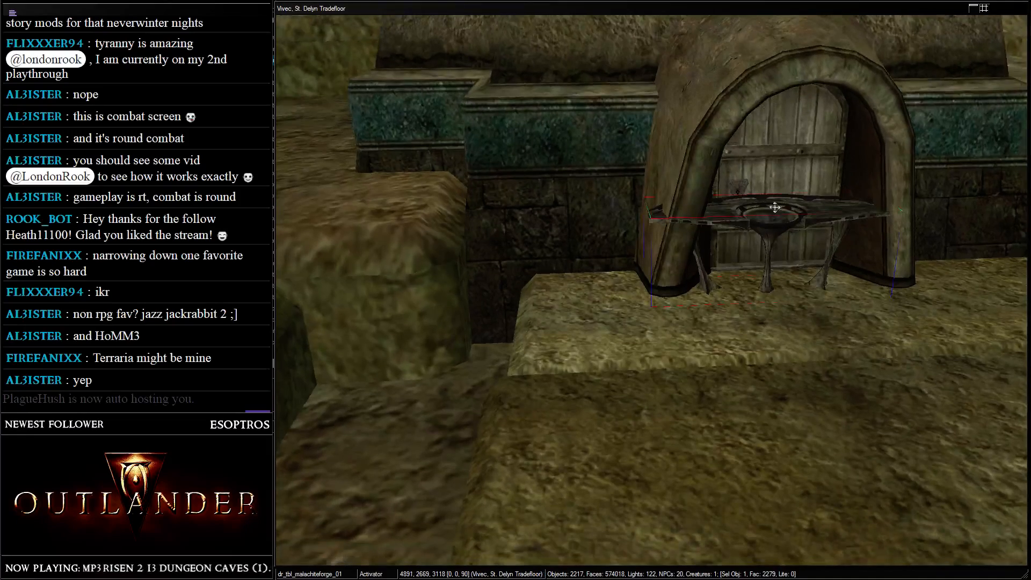
pyautogui.moveTo(767, 194); pyautogui.dragTo(768, 415)
pyautogui.click(778, 222)
pyautogui.moveTo(768, 198); pyautogui.dragTo(780, 402)
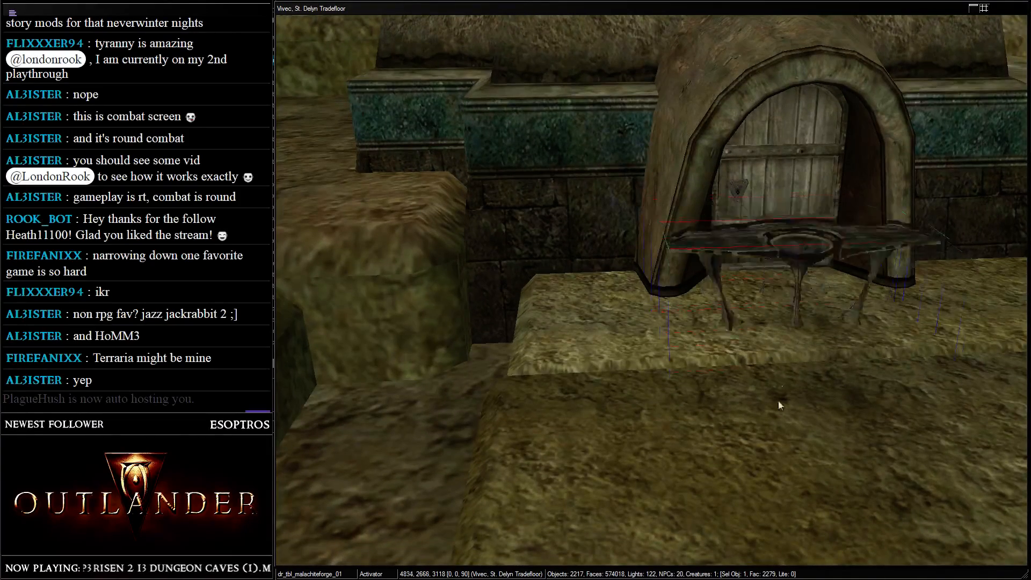
pyautogui.scroll(-3, 630, 211)
pyautogui.keyDown('shift'); pyautogui.moveTo(780, 403); pyautogui.dragTo(840, 345, button='middle'); pyautogui.keyUp('shift')
pyautogui.moveTo(840, 345); pyautogui.dragTo(483, 197)
pyautogui.moveTo(484, 197); pyautogui.dragTo(697, 266, button='middle')
pyautogui.moveTo(742, 302); pyautogui.dragTo(437, 18)
pyautogui.moveTo(437, 18); pyautogui.dragTo(577, 268, button='middle')
pyautogui.moveTo(567, 241); pyautogui.dragTo(491, 152)
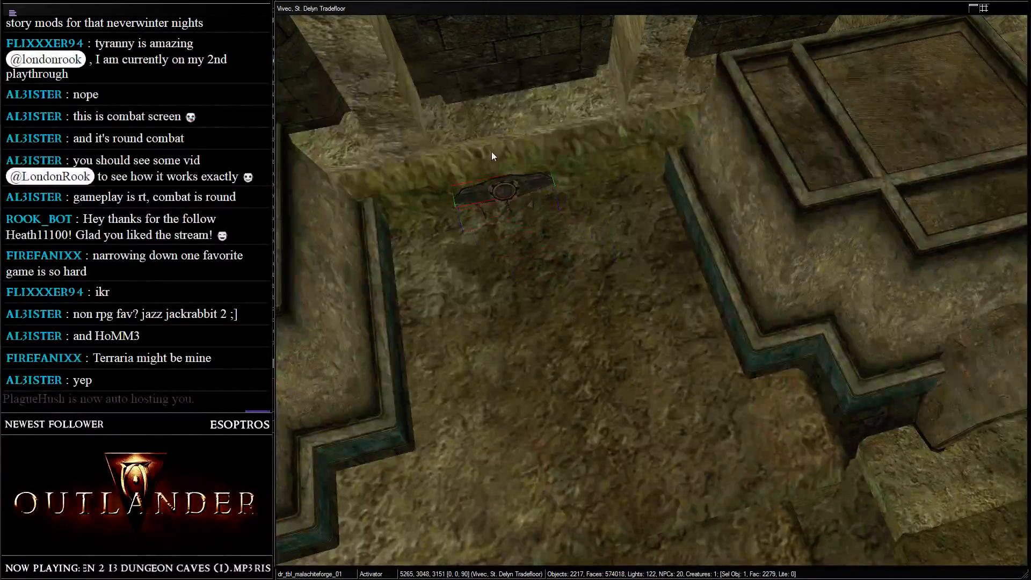
# - Select the arched entrance and its door, undo a trial move, then duplicate them and move the copy to 4957, 2848, 3099
pyautogui.moveTo(492, 151); pyautogui.dragTo(565, 173, button='middle')
pyautogui.click(566, 173)
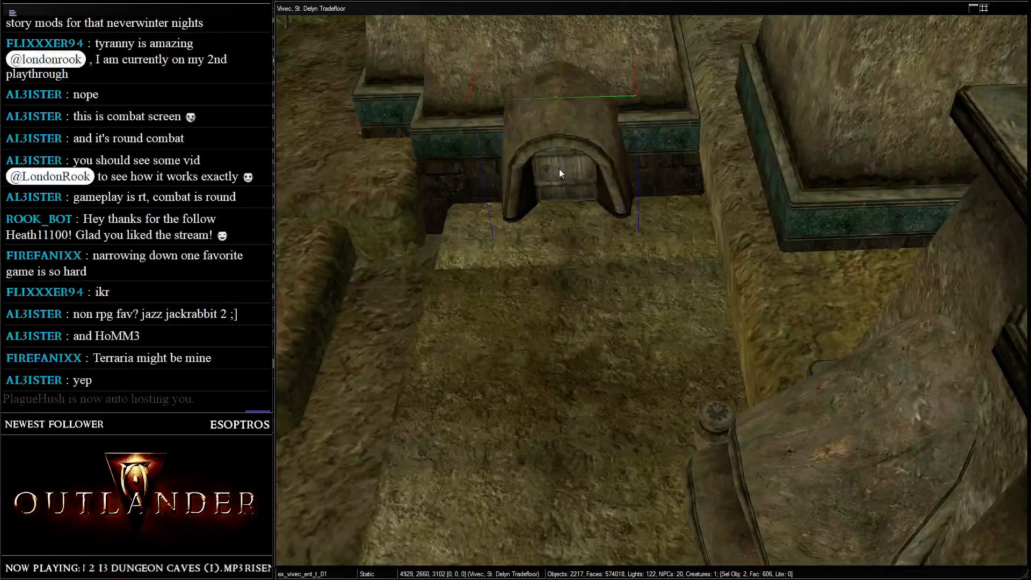
pyautogui.keyDown('ctrl'); pyautogui.click(568, 184); pyautogui.keyUp('ctrl')
pyautogui.moveTo(533, 144); pyautogui.dragTo(655, 196)
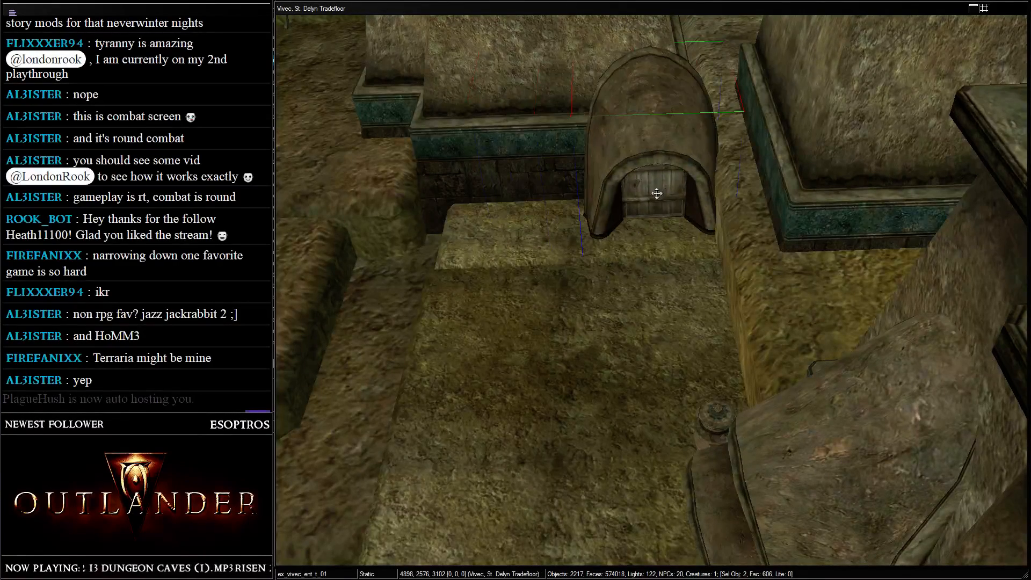
pyautogui.hotkey('ctrl', 'z')
pyautogui.hotkey('ctrl', 'd')
pyautogui.moveTo(569, 142); pyautogui.dragTo(392, 247)
pyautogui.keyDown('shift'); pyautogui.moveTo(392, 247); pyautogui.dragTo(821, 310, button='middle'); pyautogui.keyUp('shift')
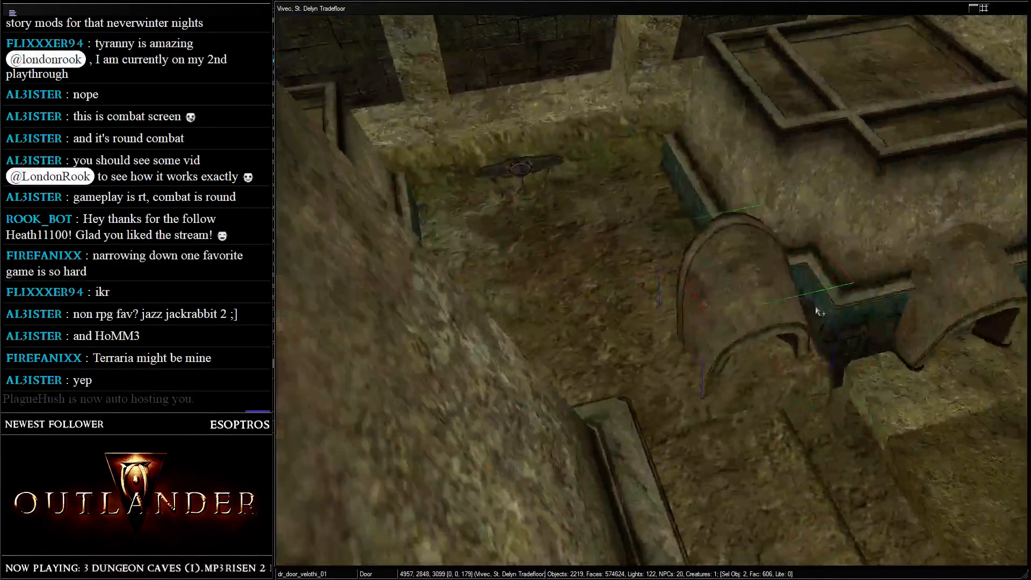
pyautogui.moveTo(706, 320); pyautogui.dragTo(804, 306, button='right')
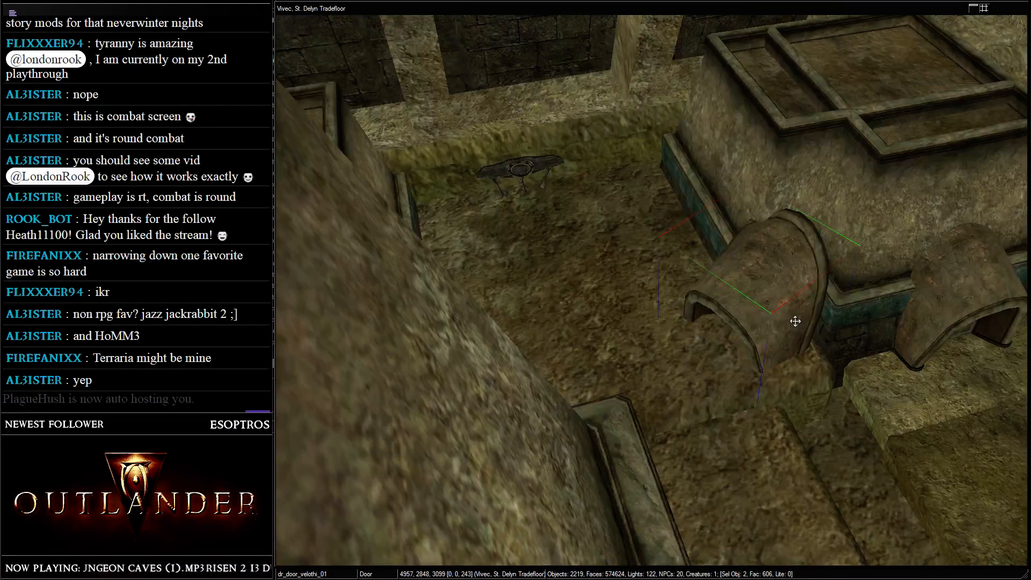
pyautogui.moveTo(796, 321); pyautogui.dragTo(722, 293)
pyautogui.hotkey('ctrl', 'z')
pyautogui.hotkey('ctrl', 'z')
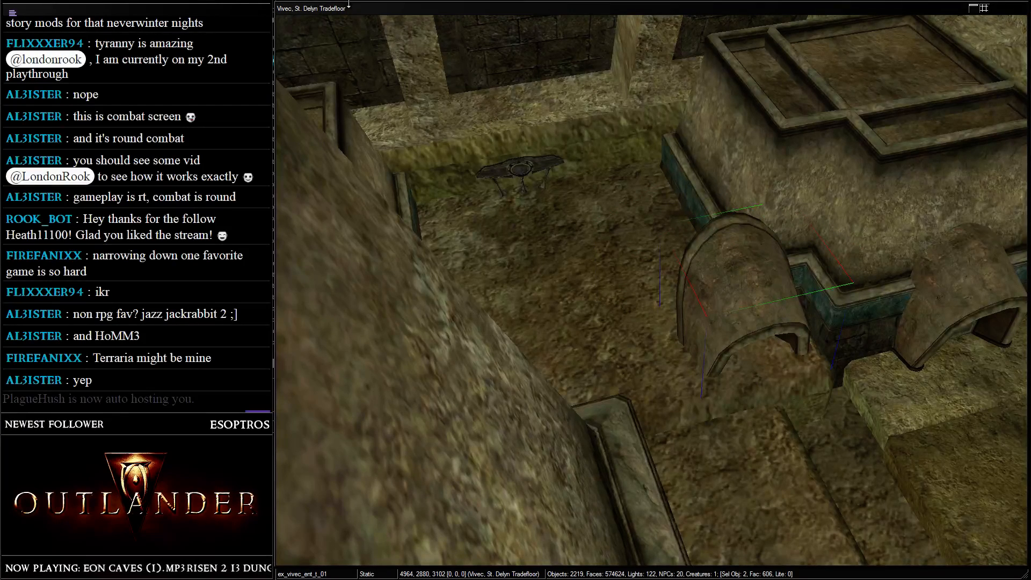
# - Rotate the copied arched entrance to 90 degrees and move it with its door to 5147, 2861, 3131 against the building's side
pyautogui.moveTo(671, 269); pyautogui.dragTo(520, 270, button='right')
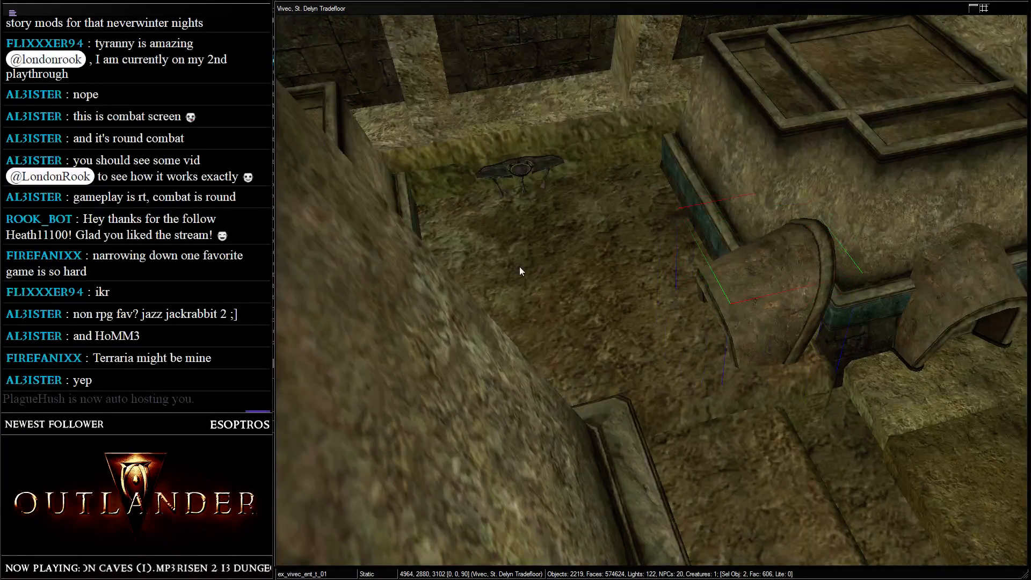
pyautogui.moveTo(775, 306); pyautogui.dragTo(732, 75)
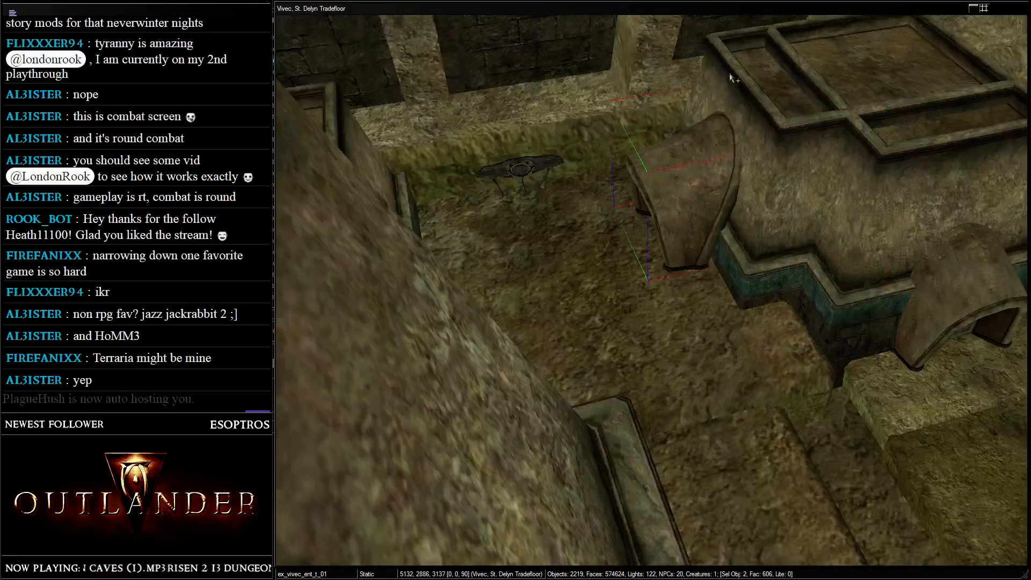
pyautogui.scroll(5, 557, 165)
pyautogui.scroll(-5, 559, 167)
pyautogui.keyDown('shift'); pyautogui.moveTo(558, 166); pyautogui.dragTo(507, 126, button='middle'); pyautogui.keyUp('shift')
pyautogui.scroll(3, 497, 209)
pyautogui.moveTo(582, 136); pyautogui.dragTo(569, 116)
pyautogui.scroll(-4, 630, 51)
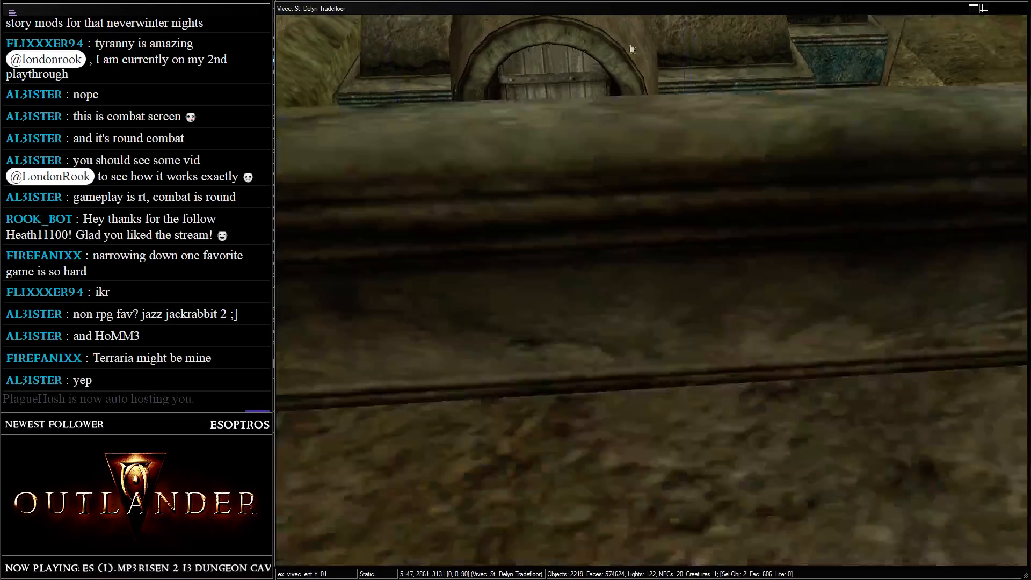
# - Duplicate four low-wall pieces around ex_vivec_w_01 and move the copies to 4624, 2784, 3072
pyautogui.moveTo(630, 50); pyautogui.dragTo(560, 134, button='middle')
pyautogui.keyDown('shift'); pyautogui.moveTo(580, 177); pyautogui.dragTo(638, 186, button='middle'); pyautogui.keyUp('shift')
pyautogui.click(616, 284)
pyautogui.moveTo(617, 285); pyautogui.dragTo(691, 171, button='middle')
pyautogui.click(681, 177)
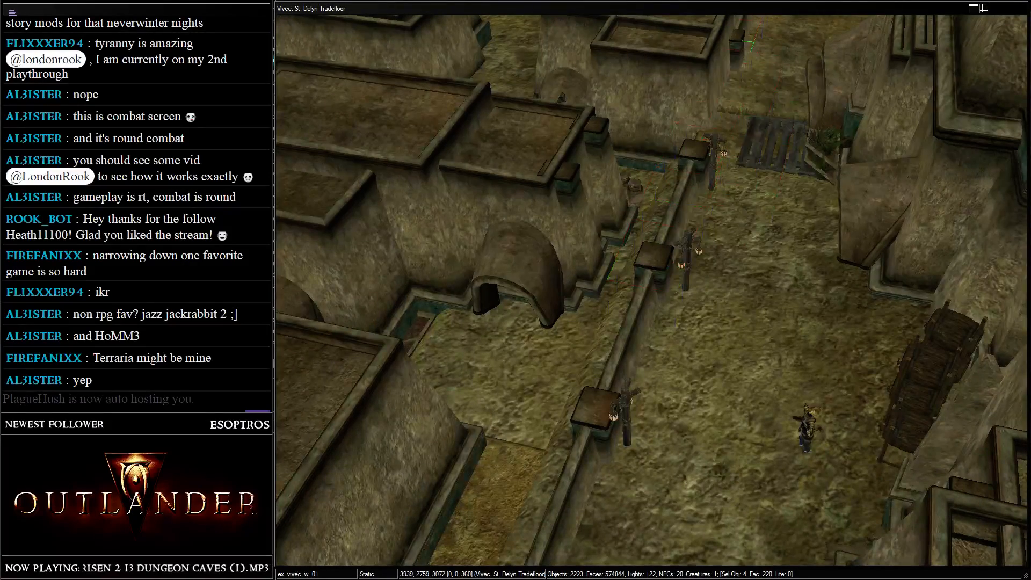
pyautogui.keyDown('shift'); pyautogui.moveTo(691, 171); pyautogui.dragTo(695, 343, button='middle'); pyautogui.keyUp('shift')
pyautogui.scroll(-4, 695, 343)
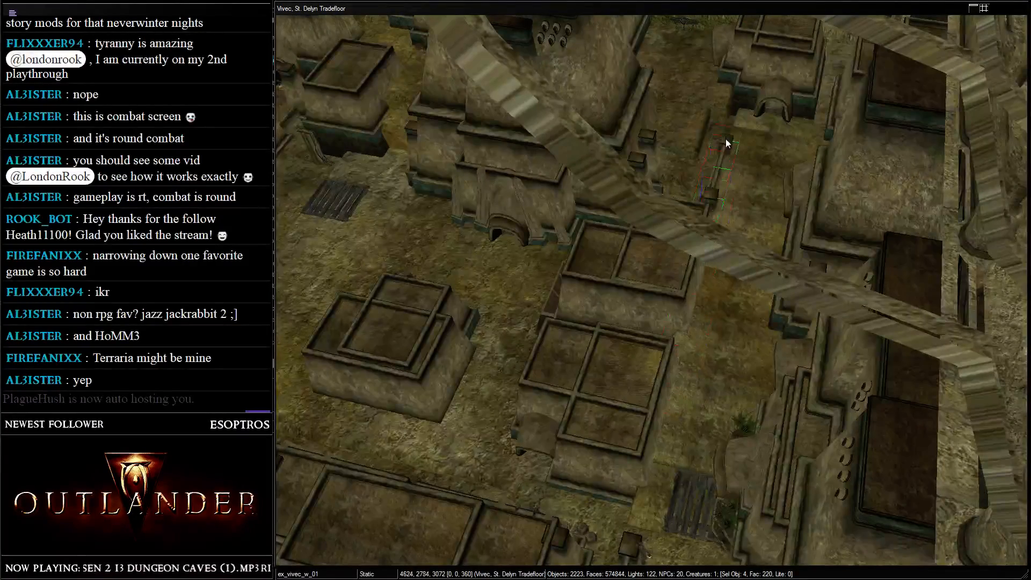
# - Shift the four copied low-wall pieces into position on the open ground near the arched entrances
pyautogui.moveTo(725, 143); pyautogui.dragTo(733, 145)
pyautogui.keyDown('shift'); pyautogui.moveTo(733, 145); pyautogui.dragTo(626, 257, button='middle'); pyautogui.keyUp('shift')
pyautogui.scroll(3, 566, 251)
pyautogui.moveTo(626, 258); pyautogui.dragTo(642, 97)
pyautogui.scroll(-3, 642, 97)
pyautogui.keyDown('shift'); pyautogui.moveTo(642, 97); pyautogui.dragTo(658, 272, button='middle'); pyautogui.keyUp('shift')
# - Duplicate the low-wall pieces again and place the new copy along the ground in front of the arched entrance
pyautogui.hotkey('ctrl', 'd')
pyautogui.moveTo(659, 272); pyautogui.dragTo(532, 110)
pyautogui.keyDown('shift'); pyautogui.moveTo(531, 111); pyautogui.dragTo(657, 146, button='middle'); pyautogui.keyUp('shift')
pyautogui.scroll(3, 633, 122)
# - Duplicate the two-piece wall end around ex_vivec_w_e_01, rotate the copy to 272 degrees and move it to 4896, 2720, 3008
pyautogui.click(658, 146)
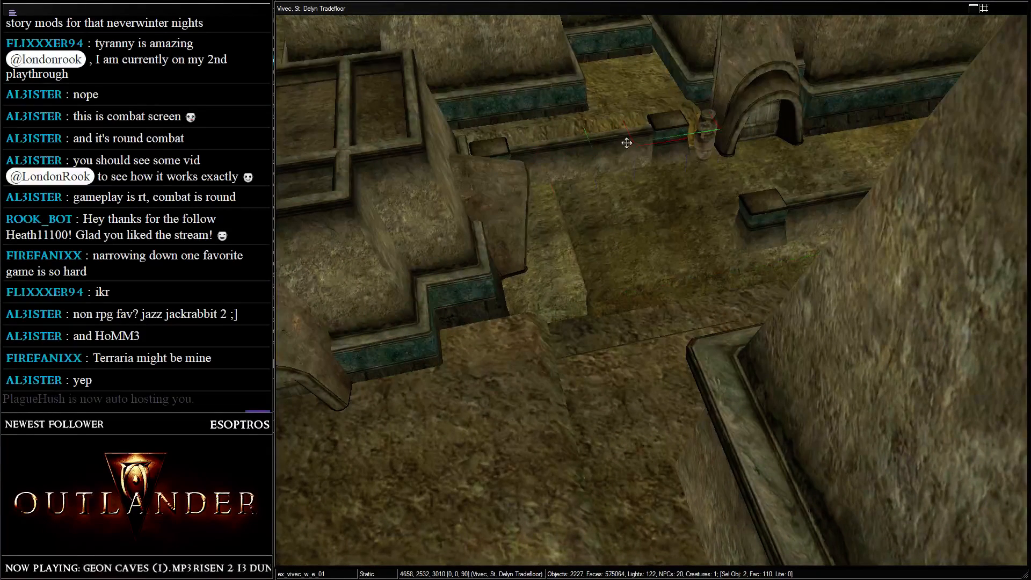
pyautogui.hotkey('ctrl', 'd')
pyautogui.moveTo(626, 143); pyautogui.dragTo(637, 280)
pyautogui.moveTo(637, 280); pyautogui.dragTo(262, 271, button='right')
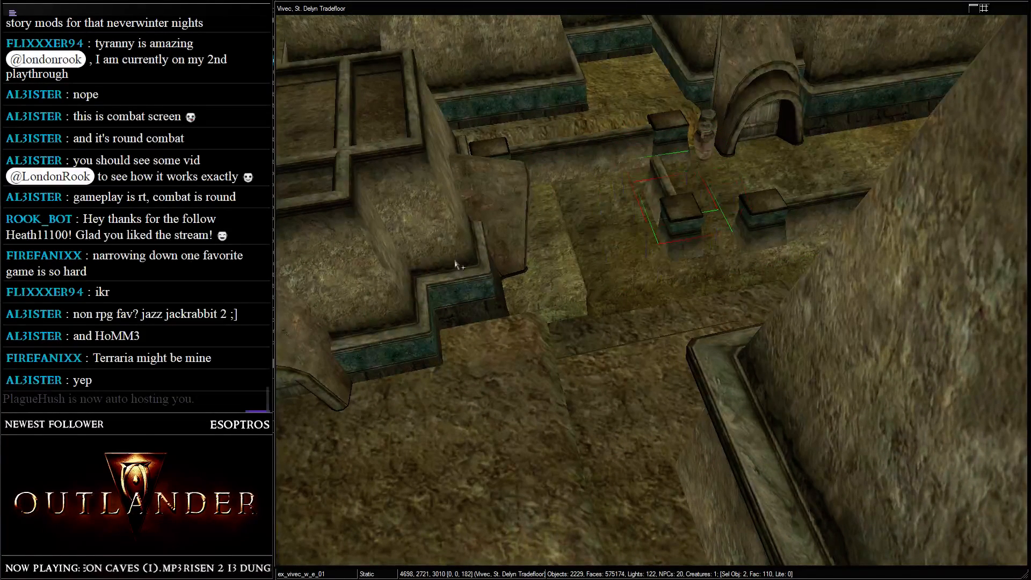
pyautogui.moveTo(705, 241); pyautogui.dragTo(380, 198, button='right')
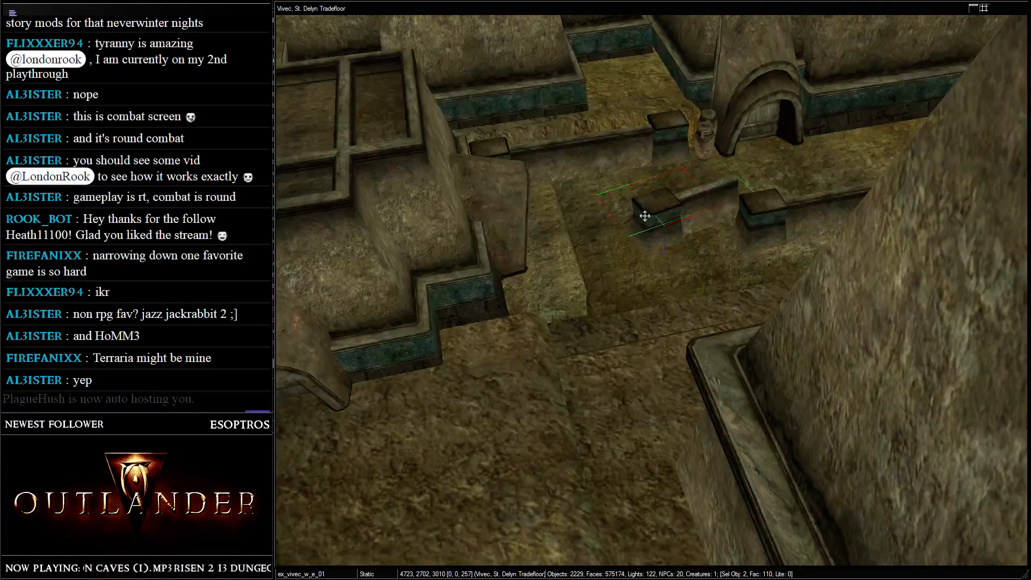
pyautogui.moveTo(636, 226); pyautogui.dragTo(594, 223, button='right')
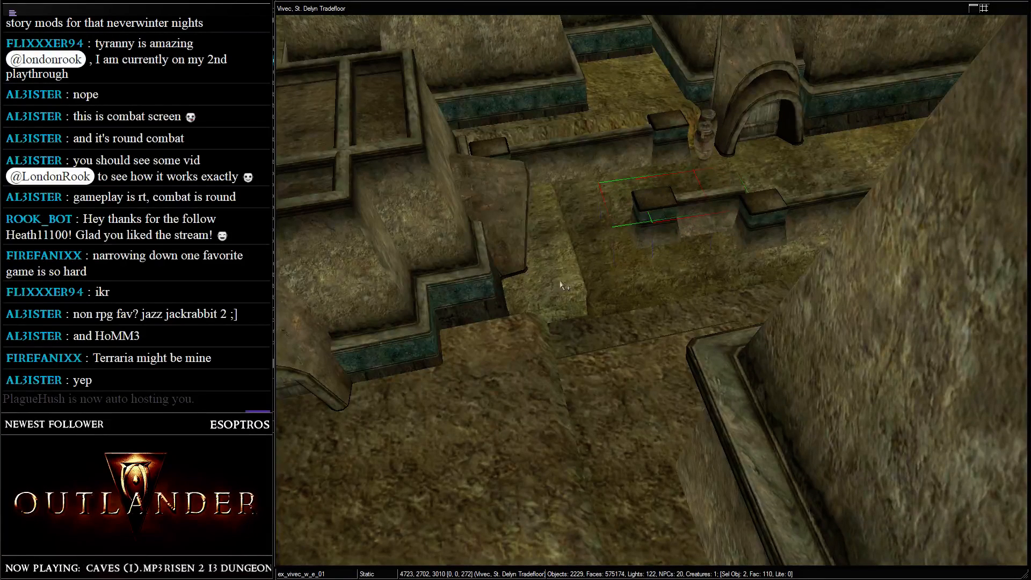
pyautogui.moveTo(562, 285); pyautogui.dragTo(511, 288)
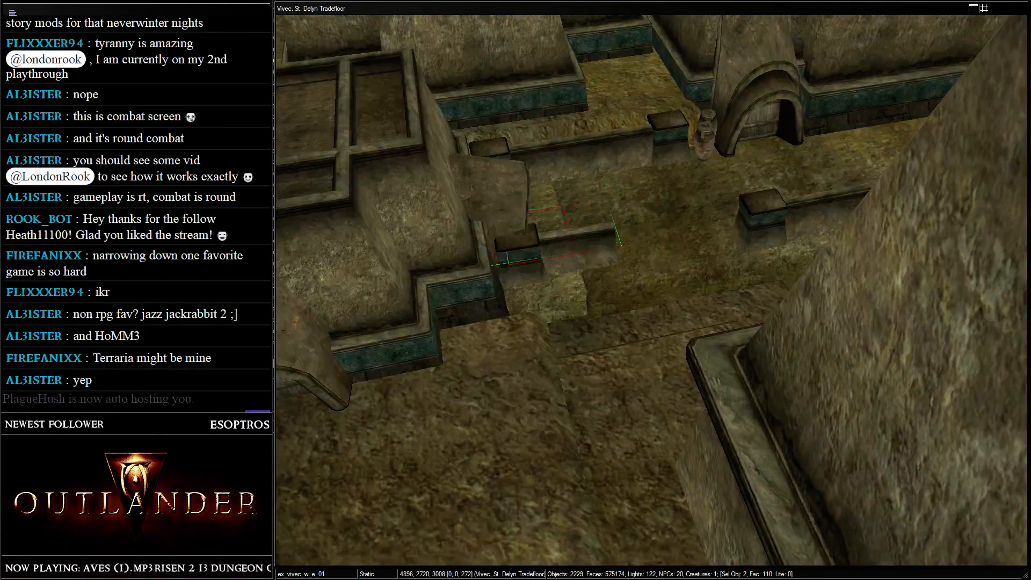
# - Rotate the copied wall end to 270 degrees and place another duplicate of ex_vivec_w_e_01 at 4780, 2748, 3008
pyautogui.moveTo(568, 215); pyautogui.dragTo(585, 287, button='right')
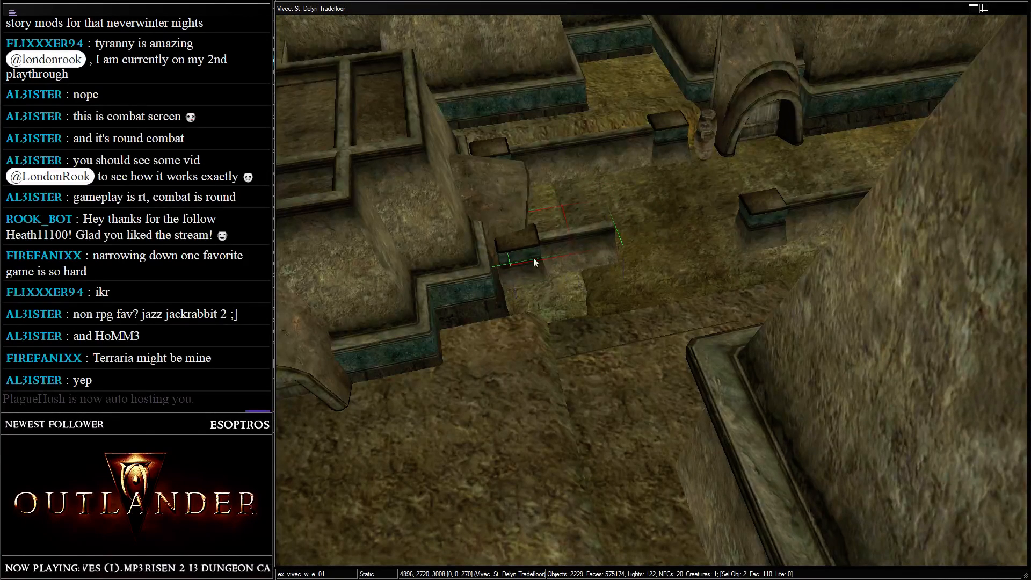
pyautogui.moveTo(533, 257); pyautogui.dragTo(613, 233)
pyautogui.click(539, 239)
pyautogui.click(517, 282)
pyautogui.hotkey('ctrl', 'd')
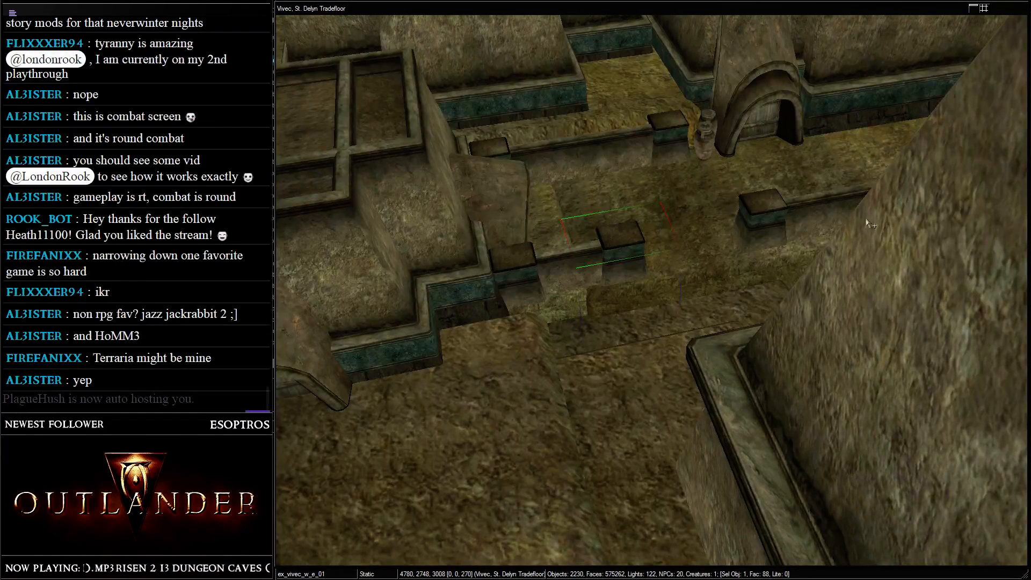
# - Select the straight piece ex_vivec_w_01 between the wall ends, switch back to the cell's own lighting and save the plugin
pyautogui.click(528, 257)
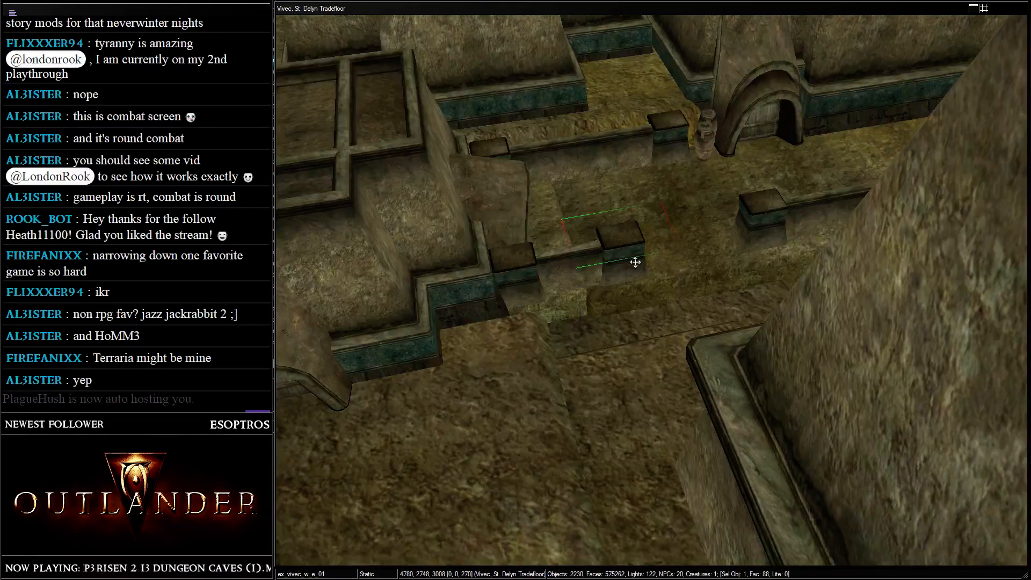
pyautogui.click(587, 256)
pyautogui.keyDown('shift'); pyautogui.moveTo(587, 257); pyautogui.dragTo(605, 182, button='middle'); pyautogui.keyUp('shift')
pyautogui.press('a')
pyautogui.hotkey('ctrl', 's')
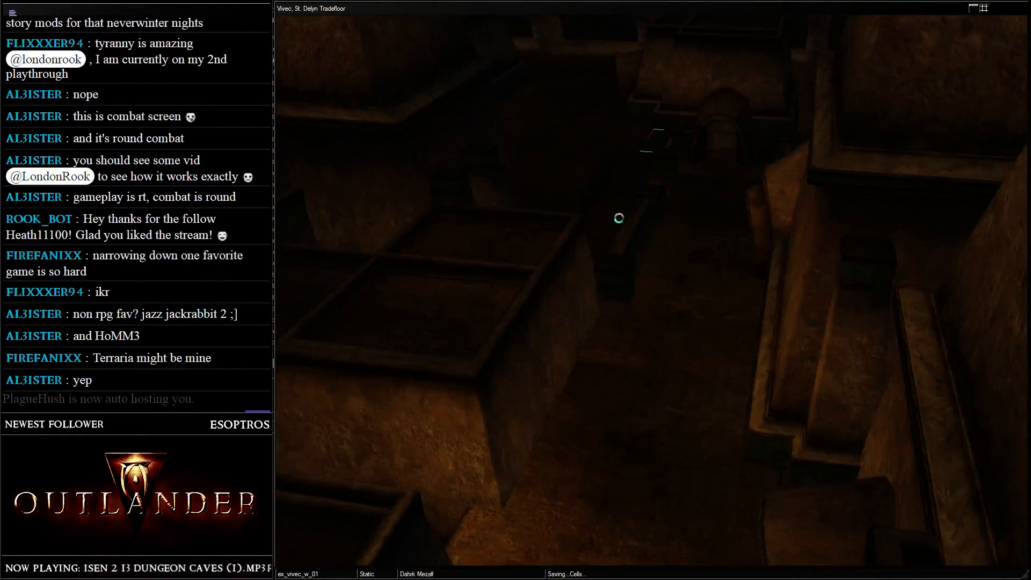
pyautogui.keyDown('shift'); pyautogui.moveTo(618, 218); pyautogui.dragTo(763, 228, button='middle'); pyautogui.keyUp('shift')
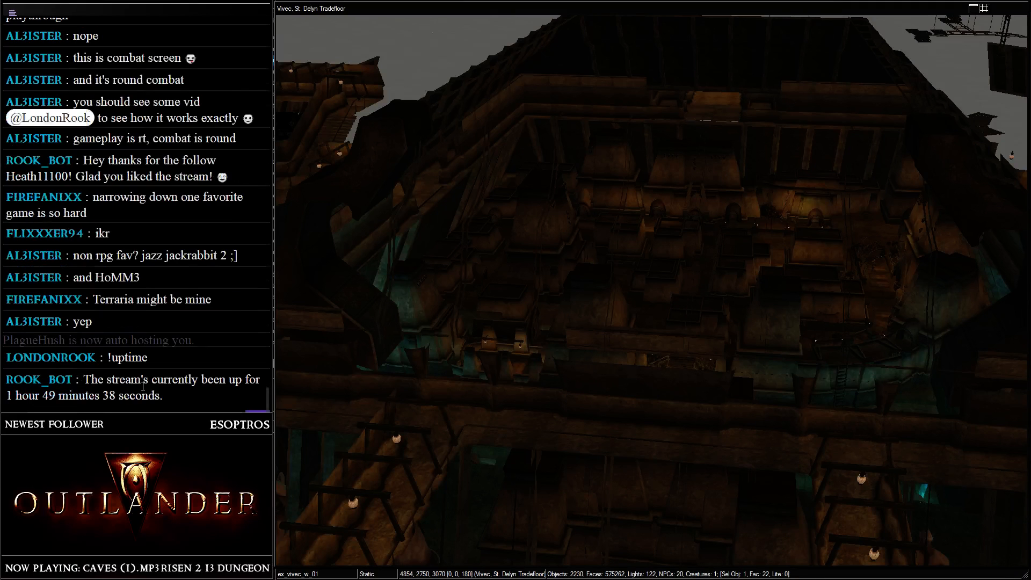
# - Select the existing floor mat Furn_de_practice_mat at 2397, 3156, 3072 across the tradefloor
pyautogui.scroll(3, 623, 159)
pyautogui.click(677, 209)
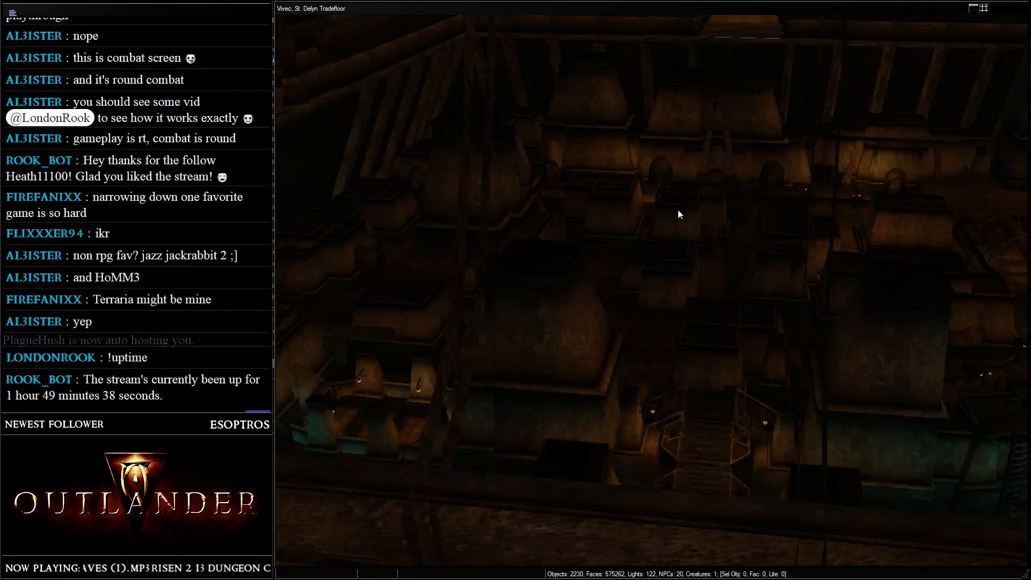
pyautogui.press('shift')
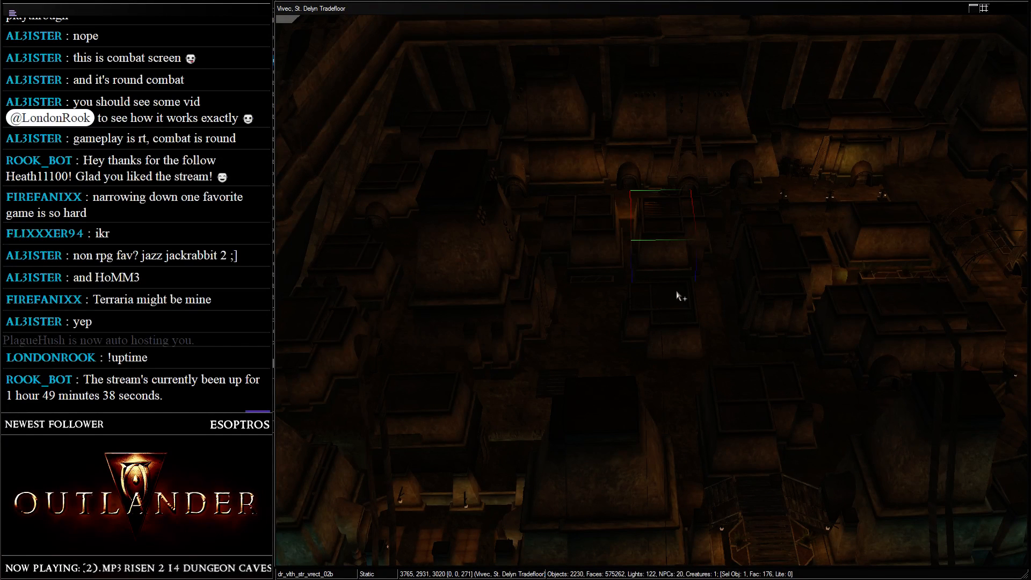
pyautogui.moveTo(941, 252); pyautogui.dragTo(545, 258, button='middle')
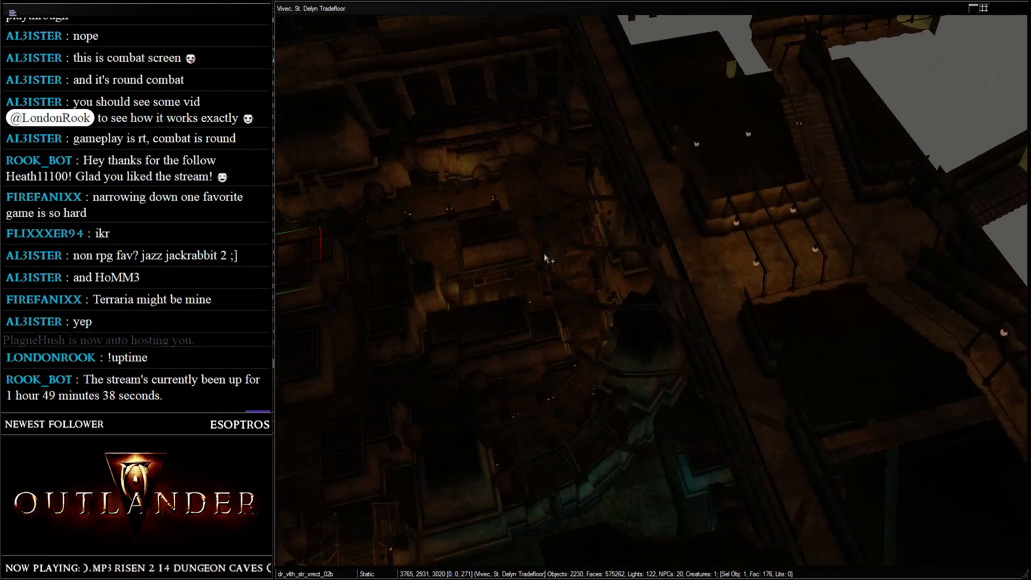
pyautogui.scroll(2, 571, 265)
pyautogui.press('d')
pyautogui.click(639, 259)
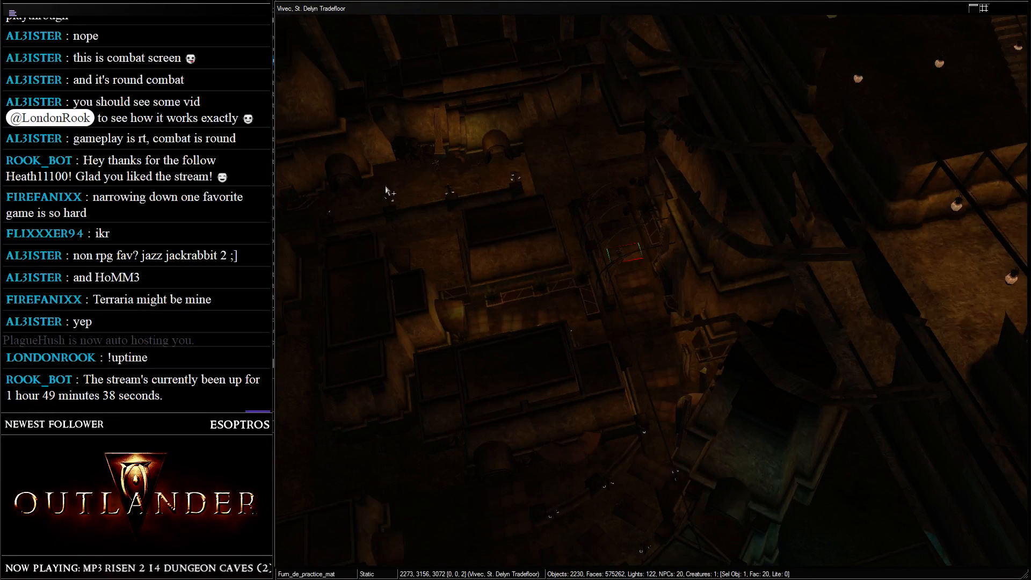
# - Paste a copy of the practice mat and set it on the ground between the new low walls at 4634, 2666, 3103
pyautogui.click(385, 188)
pyautogui.moveTo(386, 188); pyautogui.dragTo(429, 163, button='middle')
pyautogui.scroll(2, 569, 253)
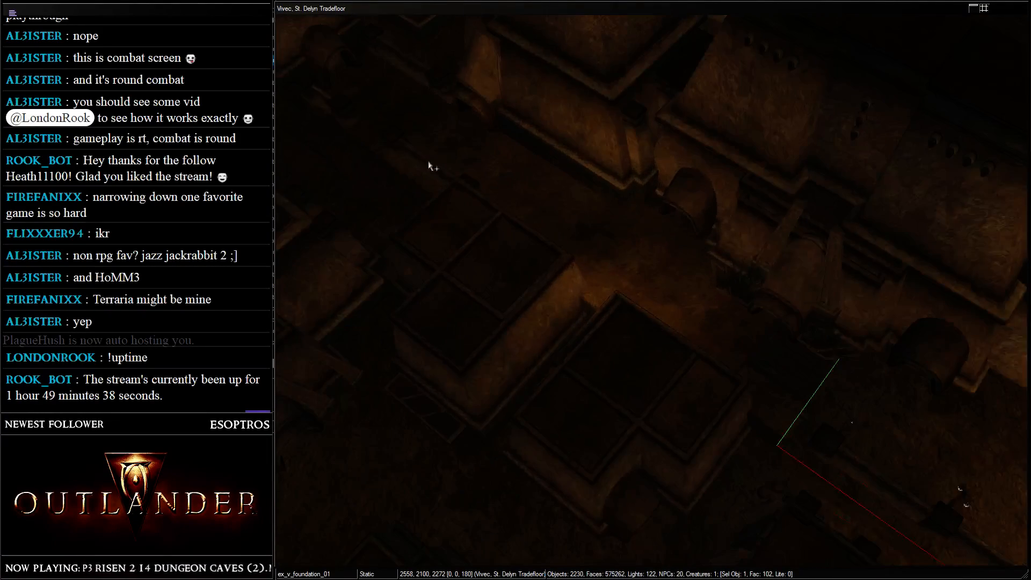
pyautogui.click(495, 102)
pyautogui.moveTo(495, 102); pyautogui.dragTo(587, 131, button='middle')
pyautogui.scroll(3, 614, 161)
pyautogui.hotkey('ctrl', 'v')
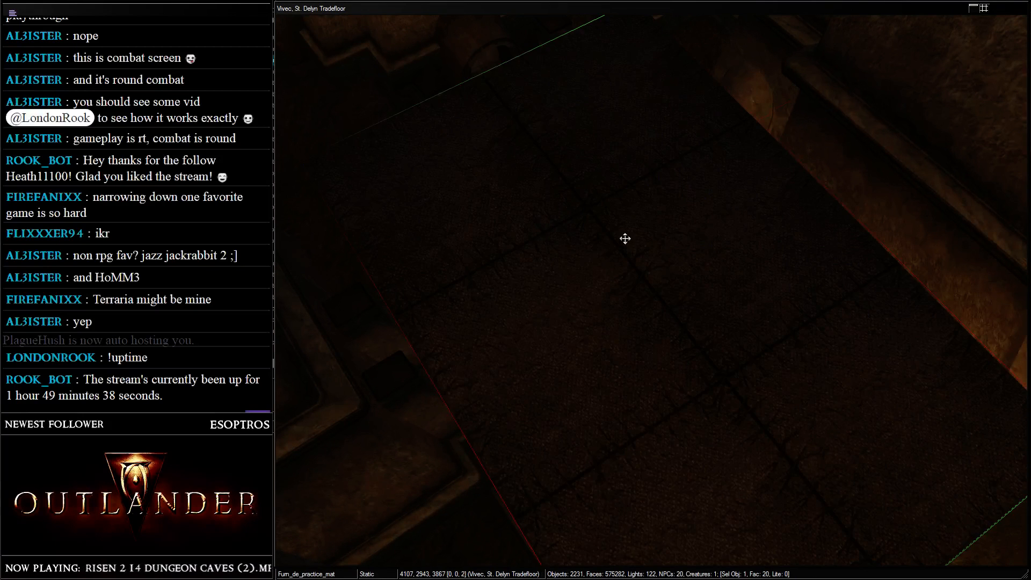
pyautogui.press('f')
pyautogui.moveTo(625, 239); pyautogui.dragTo(608, 86)
pyautogui.moveTo(607, 86); pyautogui.dragTo(716, 256, button='middle')
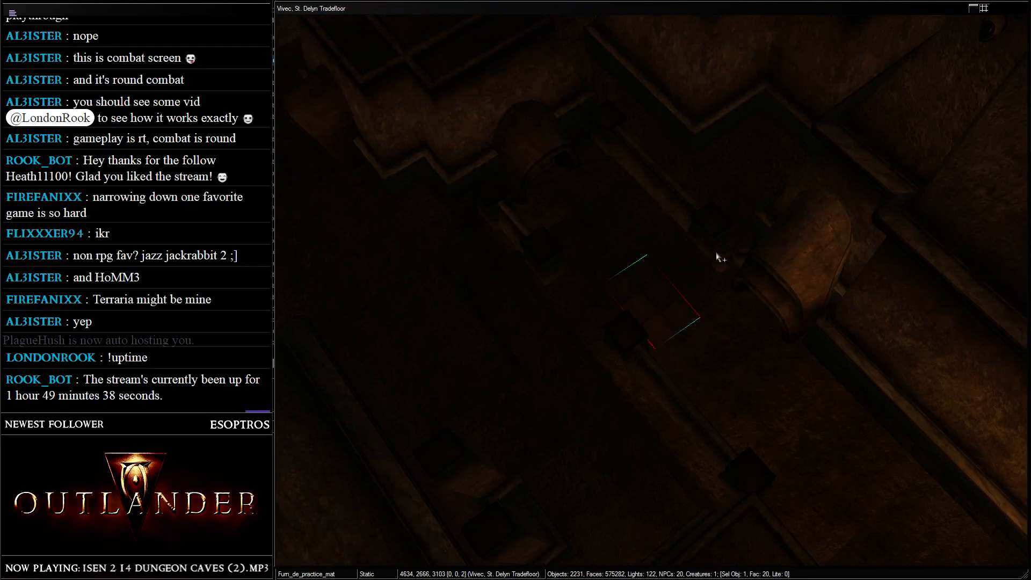
# - Rotate the practice mat and lay three duplicates along the walkway, the last at 4383, 2600, 3103 and 88 degrees
pyautogui.moveTo(720, 257); pyautogui.dragTo(775, 348, button='right')
pyautogui.moveTo(620, 252); pyautogui.dragTo(694, 308)
pyautogui.hotkey('ctrl', 'd')
pyautogui.hotkey('ctrl', 'd')
pyautogui.moveTo(652, 272); pyautogui.dragTo(733, 376)
pyautogui.moveTo(732, 376); pyautogui.dragTo(694, 280, button='middle')
pyautogui.hotkey('ctrl', 'd')
pyautogui.moveTo(701, 305); pyautogui.dragTo(855, 465)
pyautogui.moveTo(856, 464); pyautogui.dragTo(736, 290, button='middle')
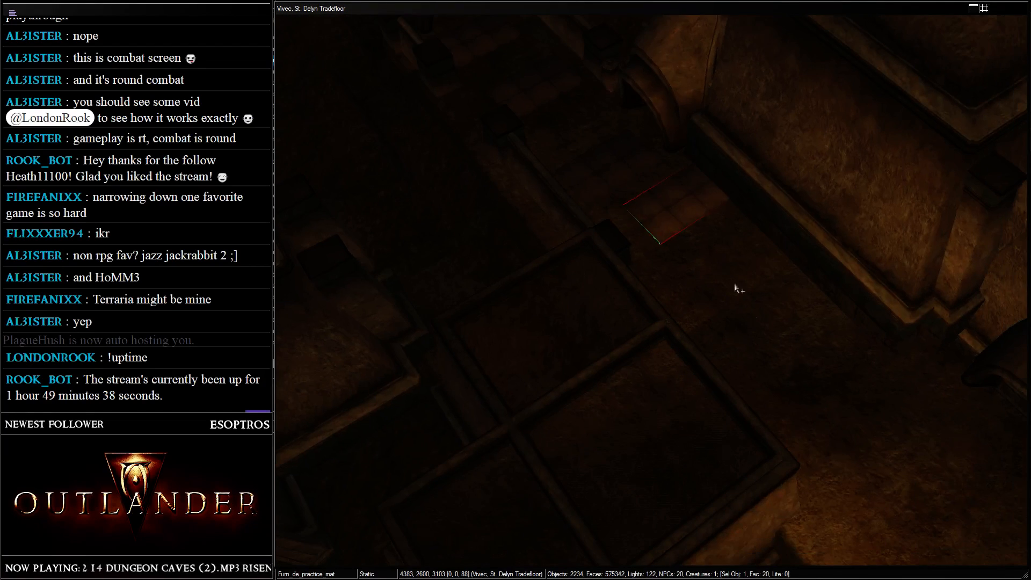
# - Extend the row of mats along the walkway with duplicates at 4136, 2617, 3103 and 3978, 2617, 3103
pyautogui.moveTo(706, 226); pyautogui.dragTo(681, 271)
pyautogui.moveTo(676, 246); pyautogui.dragTo(655, 200, button='middle')
pyautogui.hotkey('ctrl', 'd')
pyautogui.moveTo(640, 168); pyautogui.dragTo(741, 296)
pyautogui.moveTo(741, 295); pyautogui.dragTo(660, 223, button='middle')
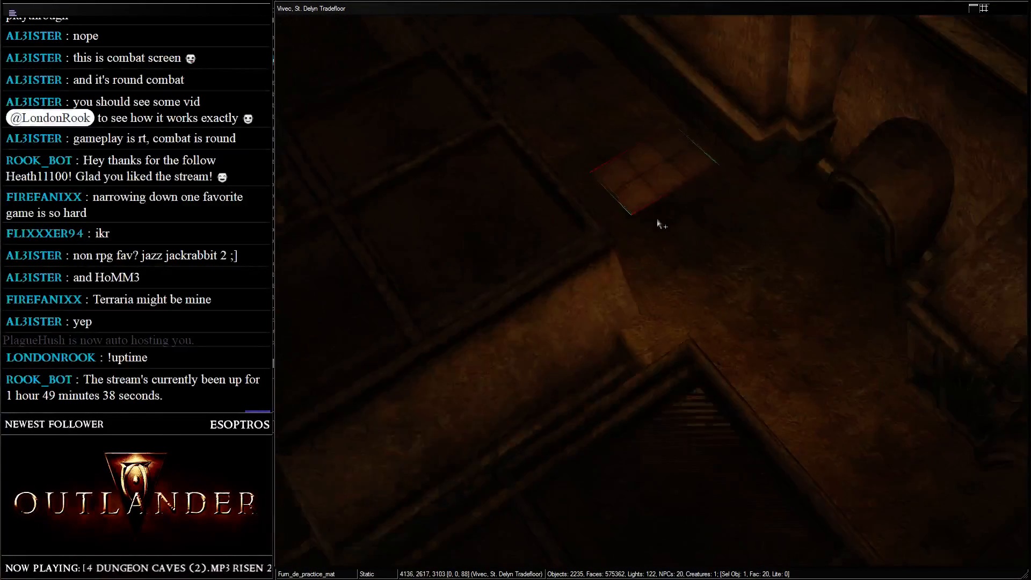
pyautogui.hotkey('ctrl', 'd')
pyautogui.moveTo(624, 161); pyautogui.dragTo(773, 350)
pyautogui.moveTo(773, 350); pyautogui.dragTo(709, 233, button='middle')
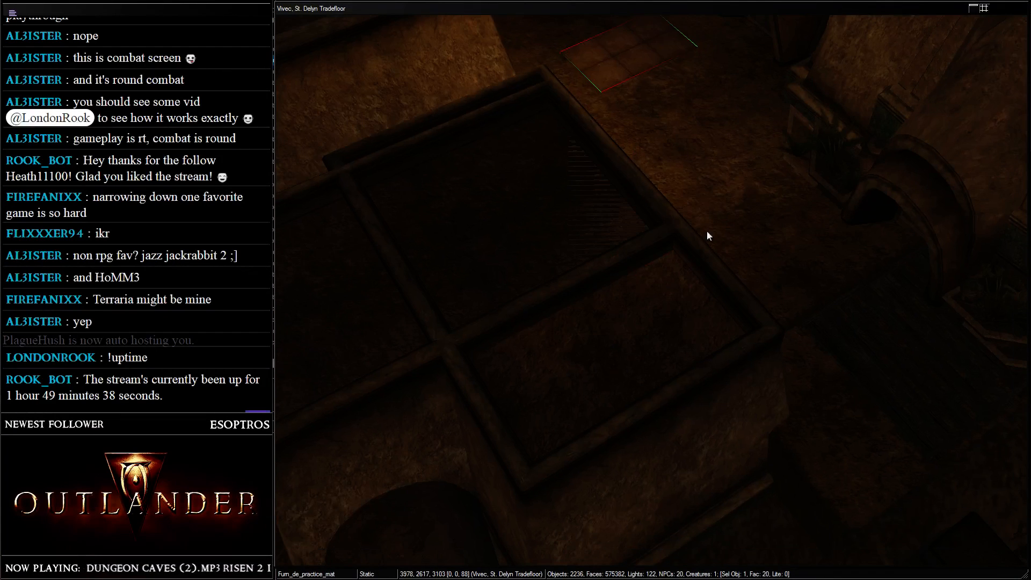
# - Duplicate two more mats and adjust the row, placing mats at 4490, 2641, 3103 and, rotated to 95 degrees, at 4832, 2660, 3103
pyautogui.hotkey('ctrl', 'd')
pyautogui.moveTo(693, 177); pyautogui.dragTo(622, 73)
pyautogui.hotkey('ctrl', 'd')
pyautogui.moveTo(622, 73); pyautogui.dragTo(720, 282, button='middle')
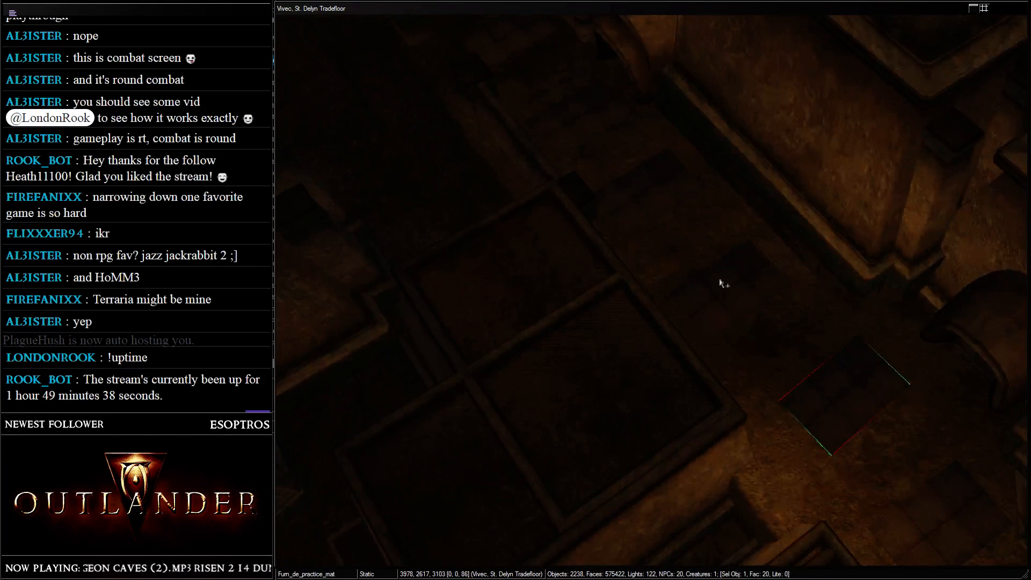
pyautogui.moveTo(720, 283); pyautogui.dragTo(660, 200)
pyautogui.moveTo(573, 121); pyautogui.dragTo(561, 123)
pyautogui.moveTo(561, 122); pyautogui.dragTo(607, 168, button='middle')
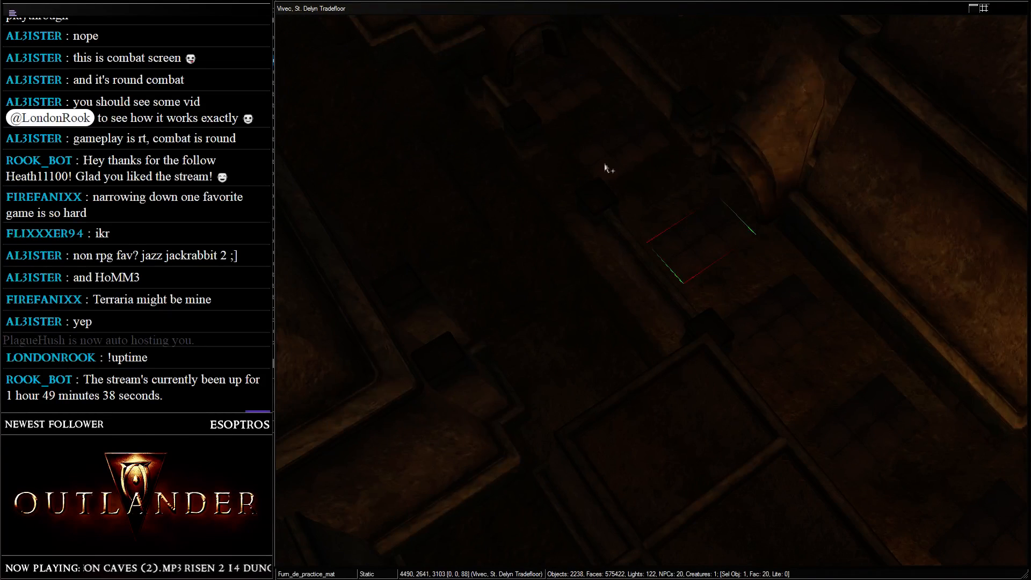
pyautogui.moveTo(633, 290); pyautogui.dragTo(630, 153)
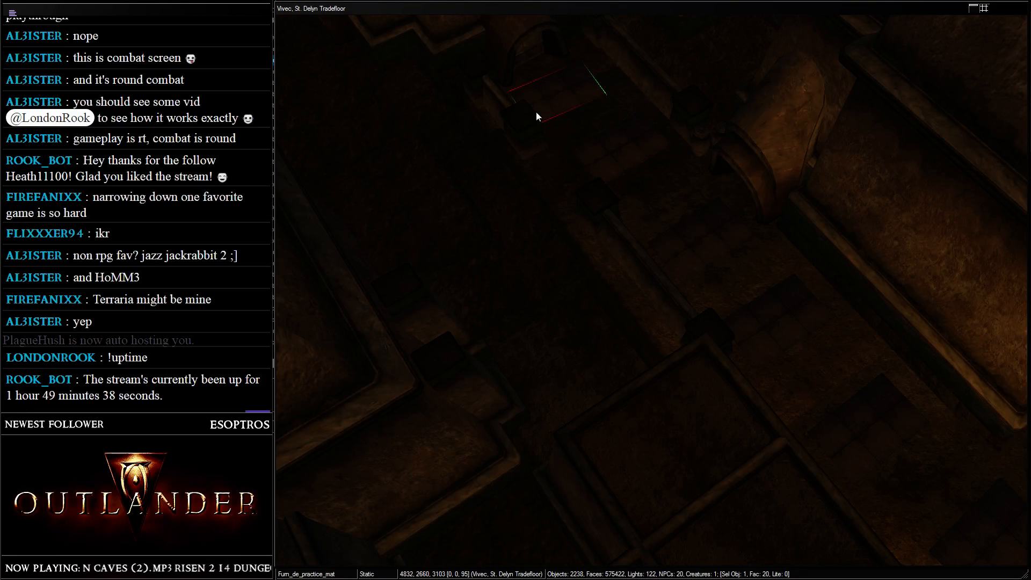
# - Show the light markers and place a duplicate of dr_lite_area_umber_256_fs beside the arched entrance of a neighbouring building
pyautogui.scroll(-2, 623, 169)
pyautogui.hotkey('ctrl', 'z')
pyautogui.moveTo(626, 172); pyautogui.dragTo(720, 221, button='middle')
pyautogui.scroll(-3, 727, 327)
pyautogui.press('l')
pyautogui.click(705, 227)
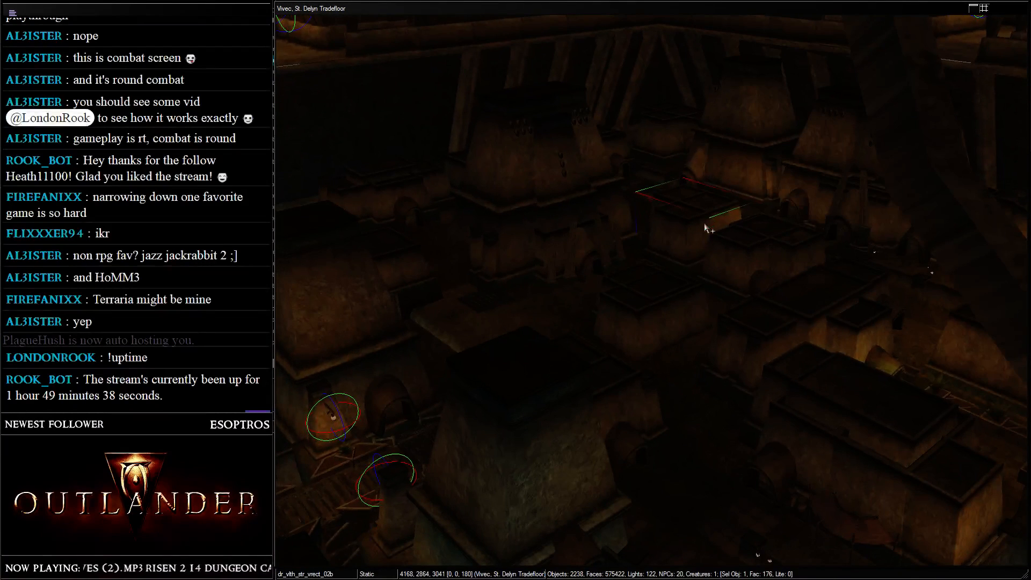
pyautogui.press('l')
pyautogui.click(721, 165)
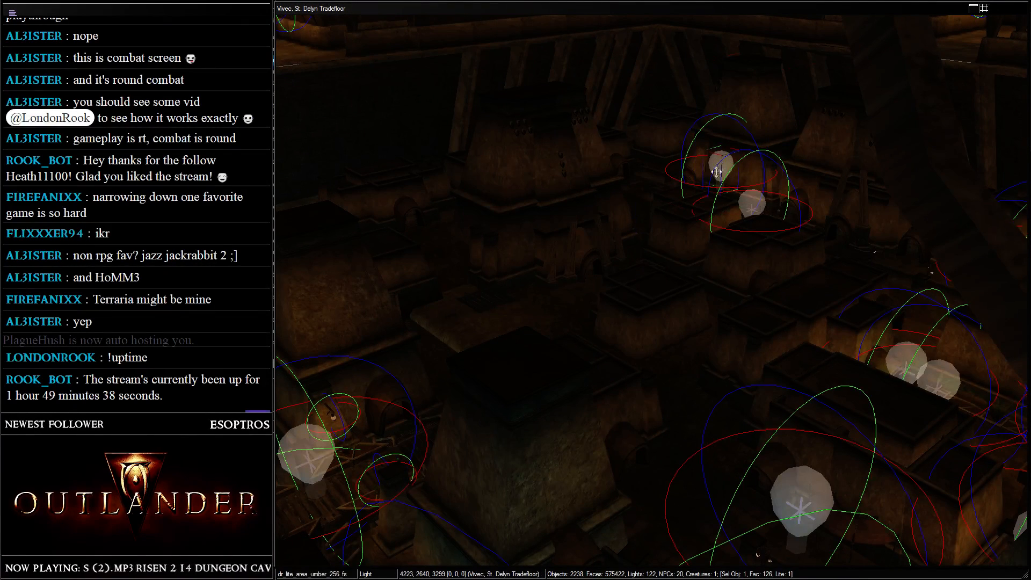
pyautogui.hotkey('ctrl', 'd')
pyautogui.moveTo(717, 172); pyautogui.dragTo(681, 218)
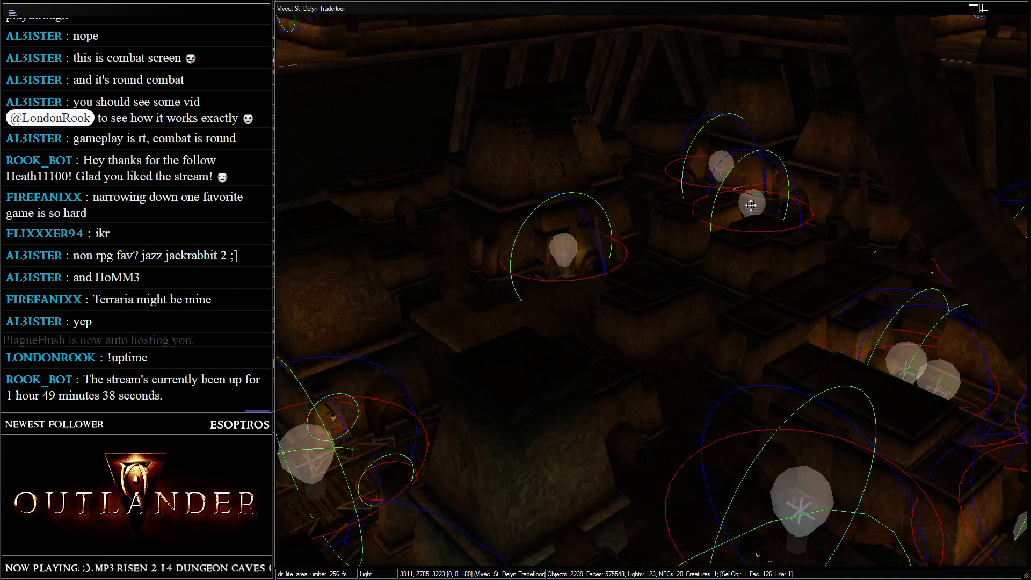
# - Duplicate the umber area light twice more, shift the copy by the building entrance to 4185, 3433, 3113 and hide the light markers
pyautogui.hotkey('ctrl', 'd')
pyautogui.moveTo(751, 205); pyautogui.dragTo(638, 235)
pyautogui.hotkey('ctrl', 'd')
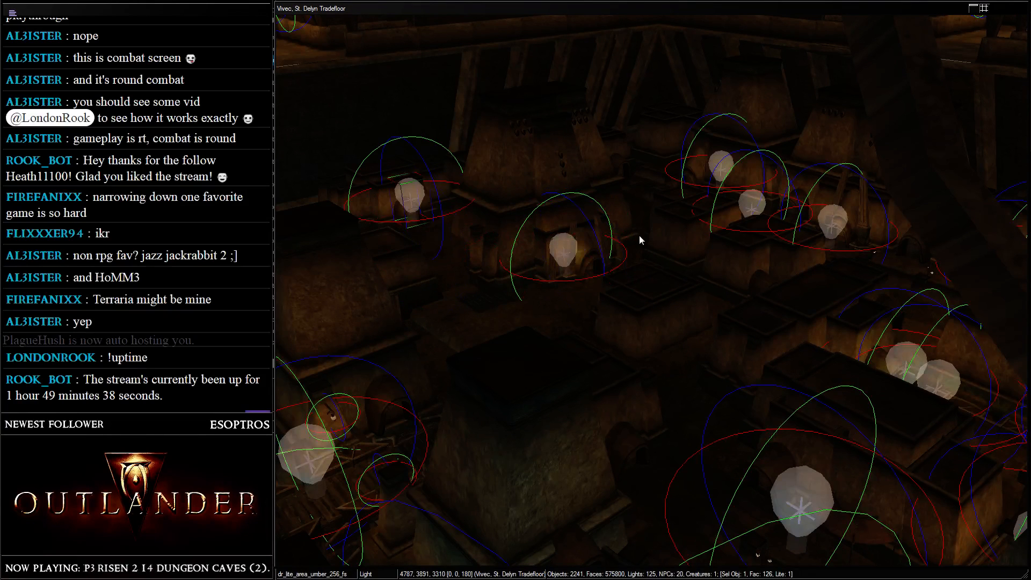
pyautogui.click(565, 250)
pyautogui.moveTo(564, 252); pyautogui.dragTo(573, 257)
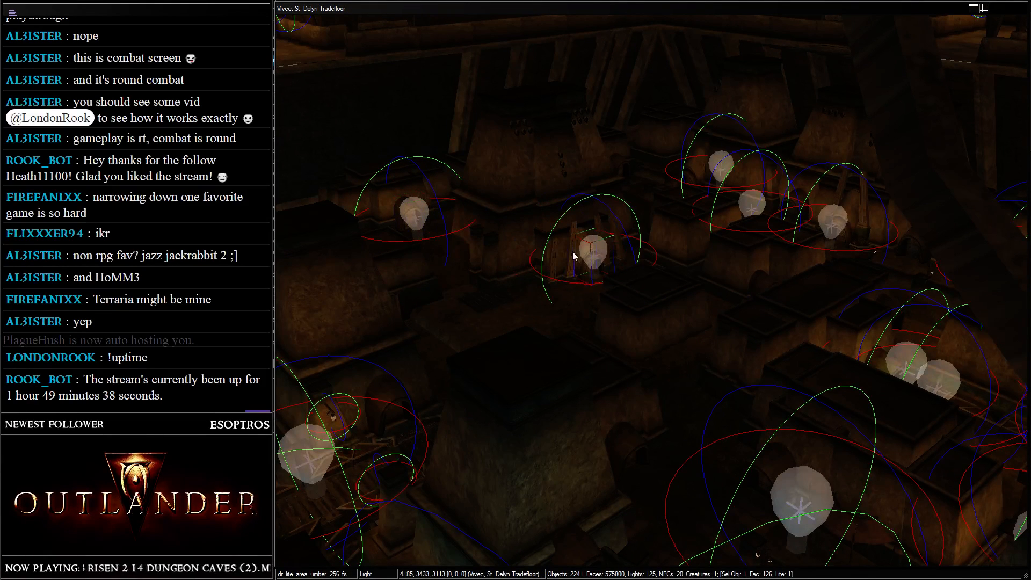
pyautogui.press('m')
pyautogui.press('d')
# - Inspect the lighting across the tradefloor buildings and around the tower dr_vlth_str_tower_01b
pyautogui.moveTo(637, 295); pyautogui.dragTo(789, 295, button='middle')
pyautogui.click(697, 241)
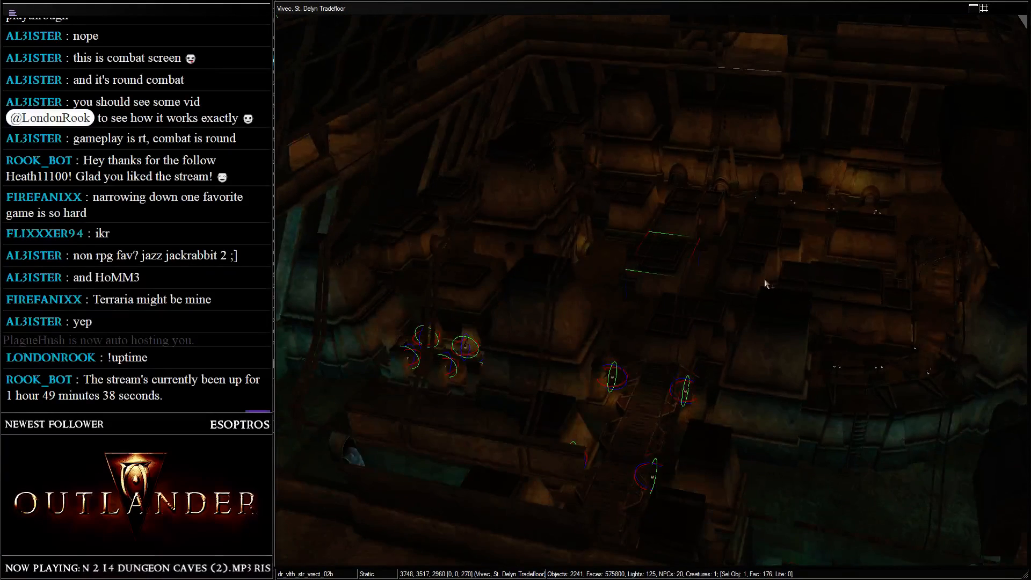
pyautogui.click(771, 308)
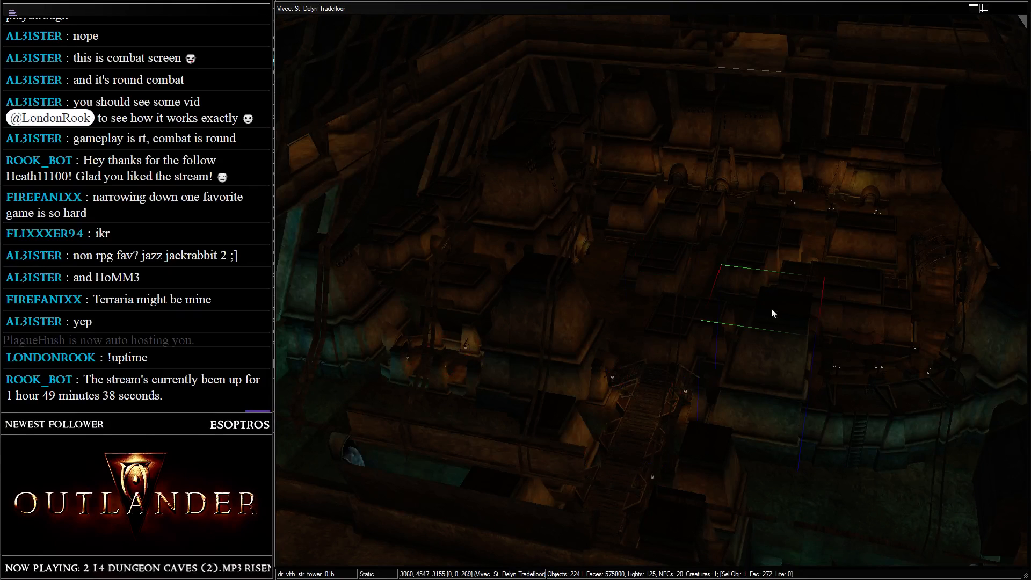
pyautogui.keyDown('shift'); pyautogui.moveTo(771, 308); pyautogui.dragTo(664, 237, button='middle'); pyautogui.keyUp('shift')
pyautogui.scroll(3, 760, 250)
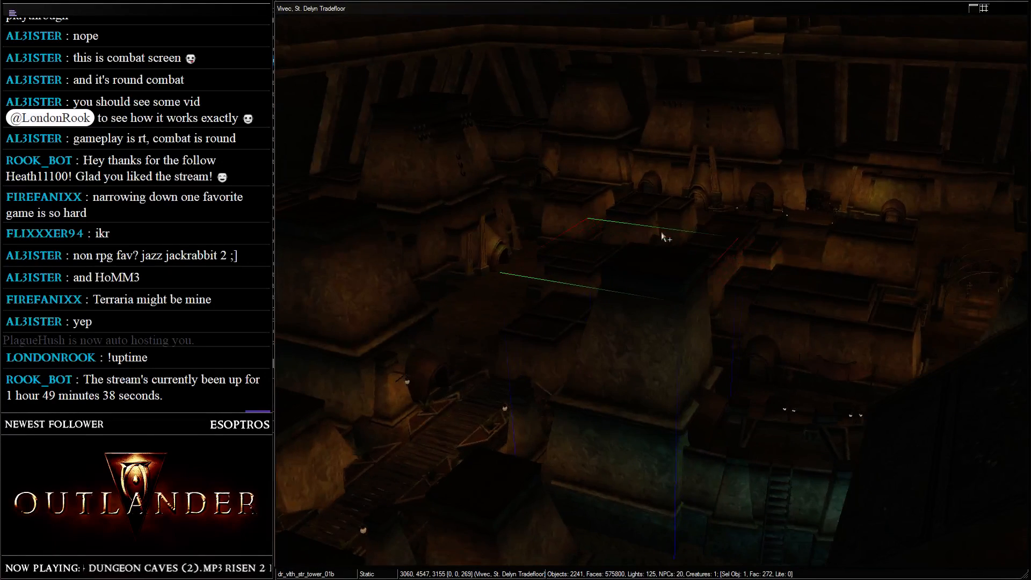
pyautogui.press('d')
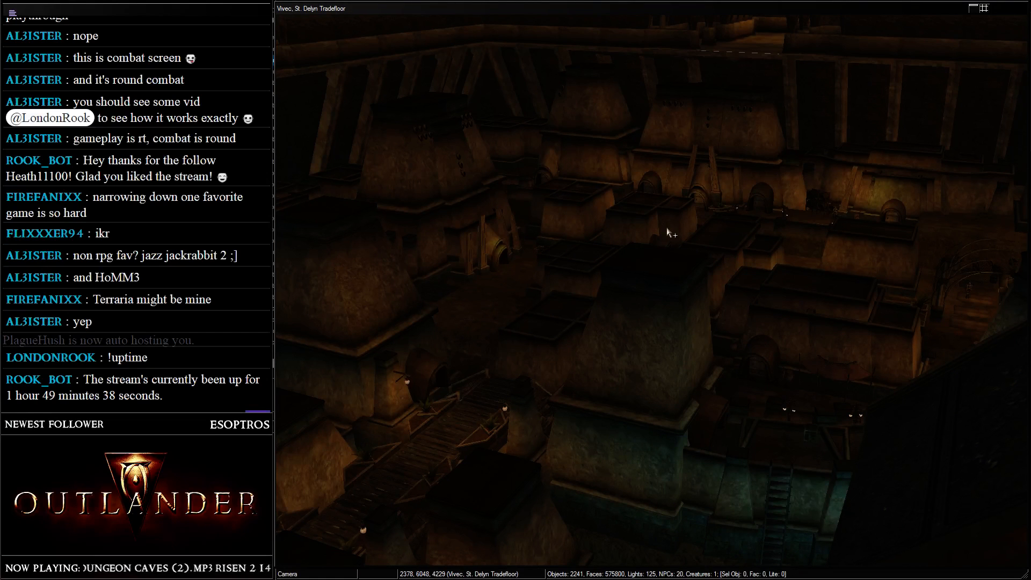